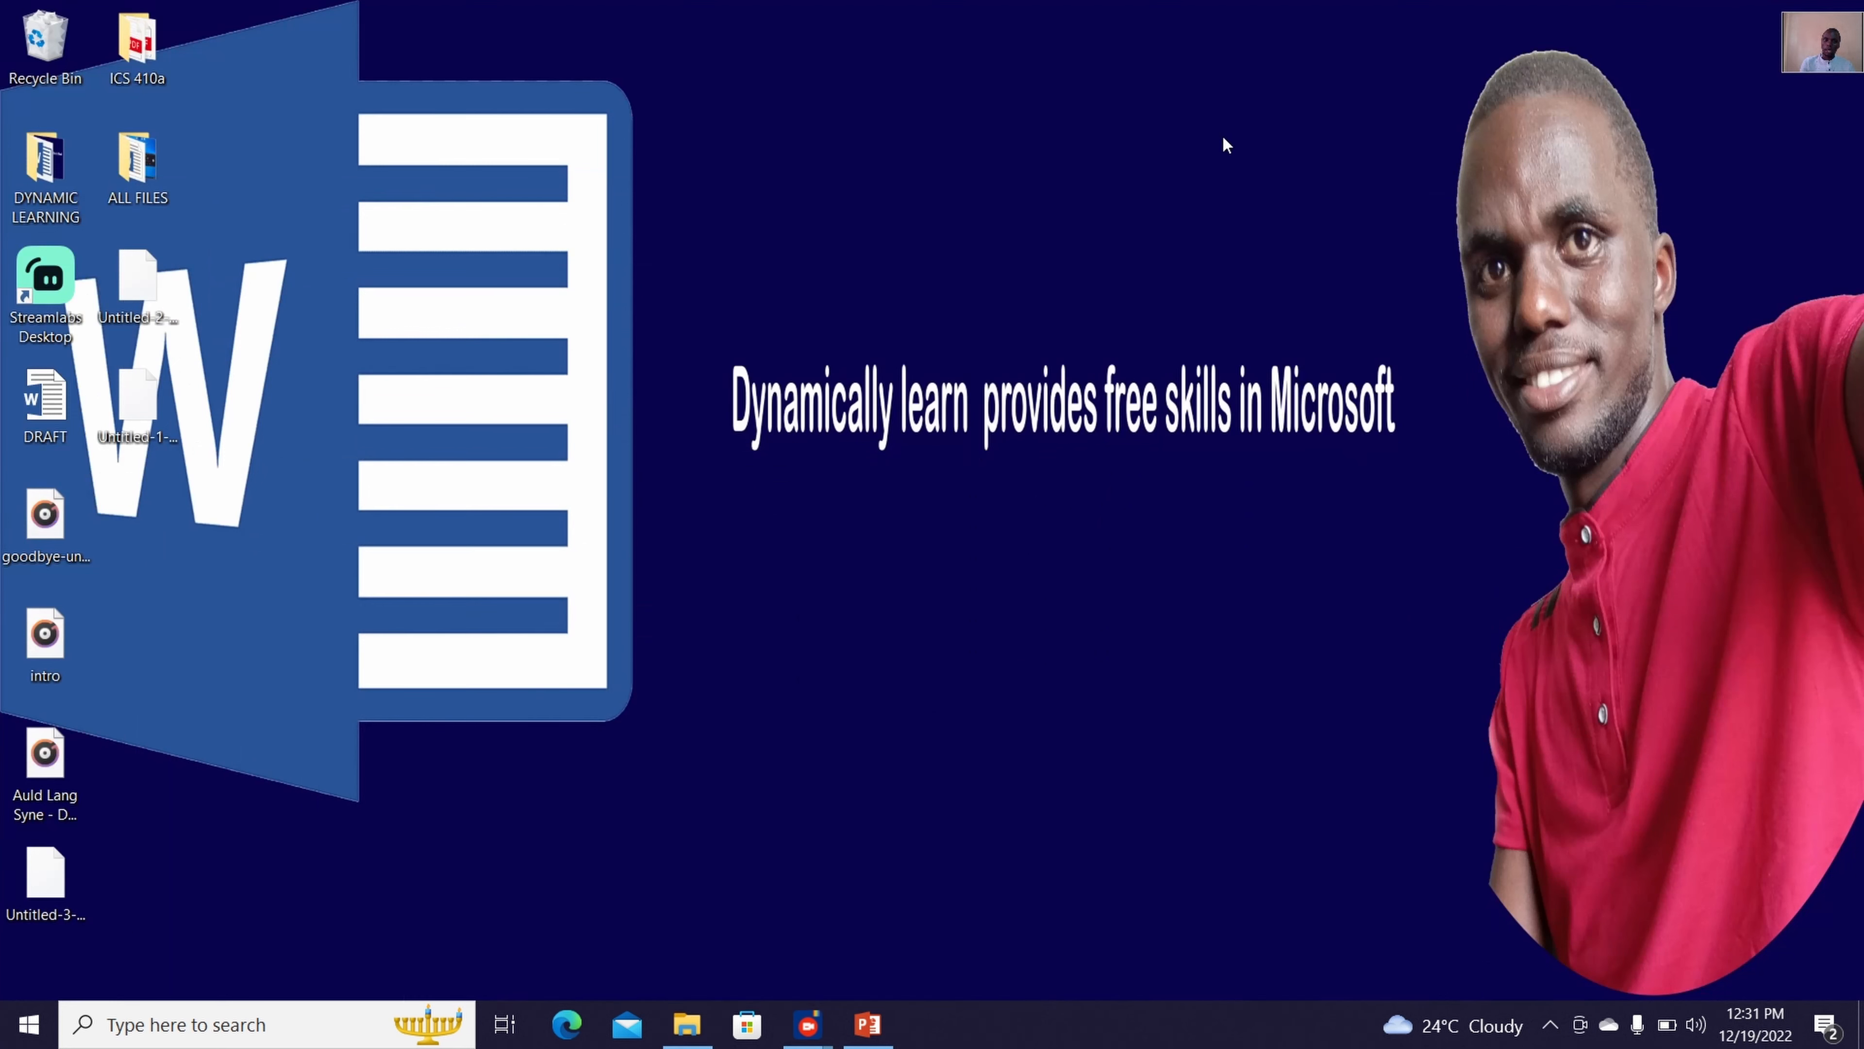
Open a blank document in Word 2016 and close the document recovery list, removing the recovered files
left_click(30, 1021)
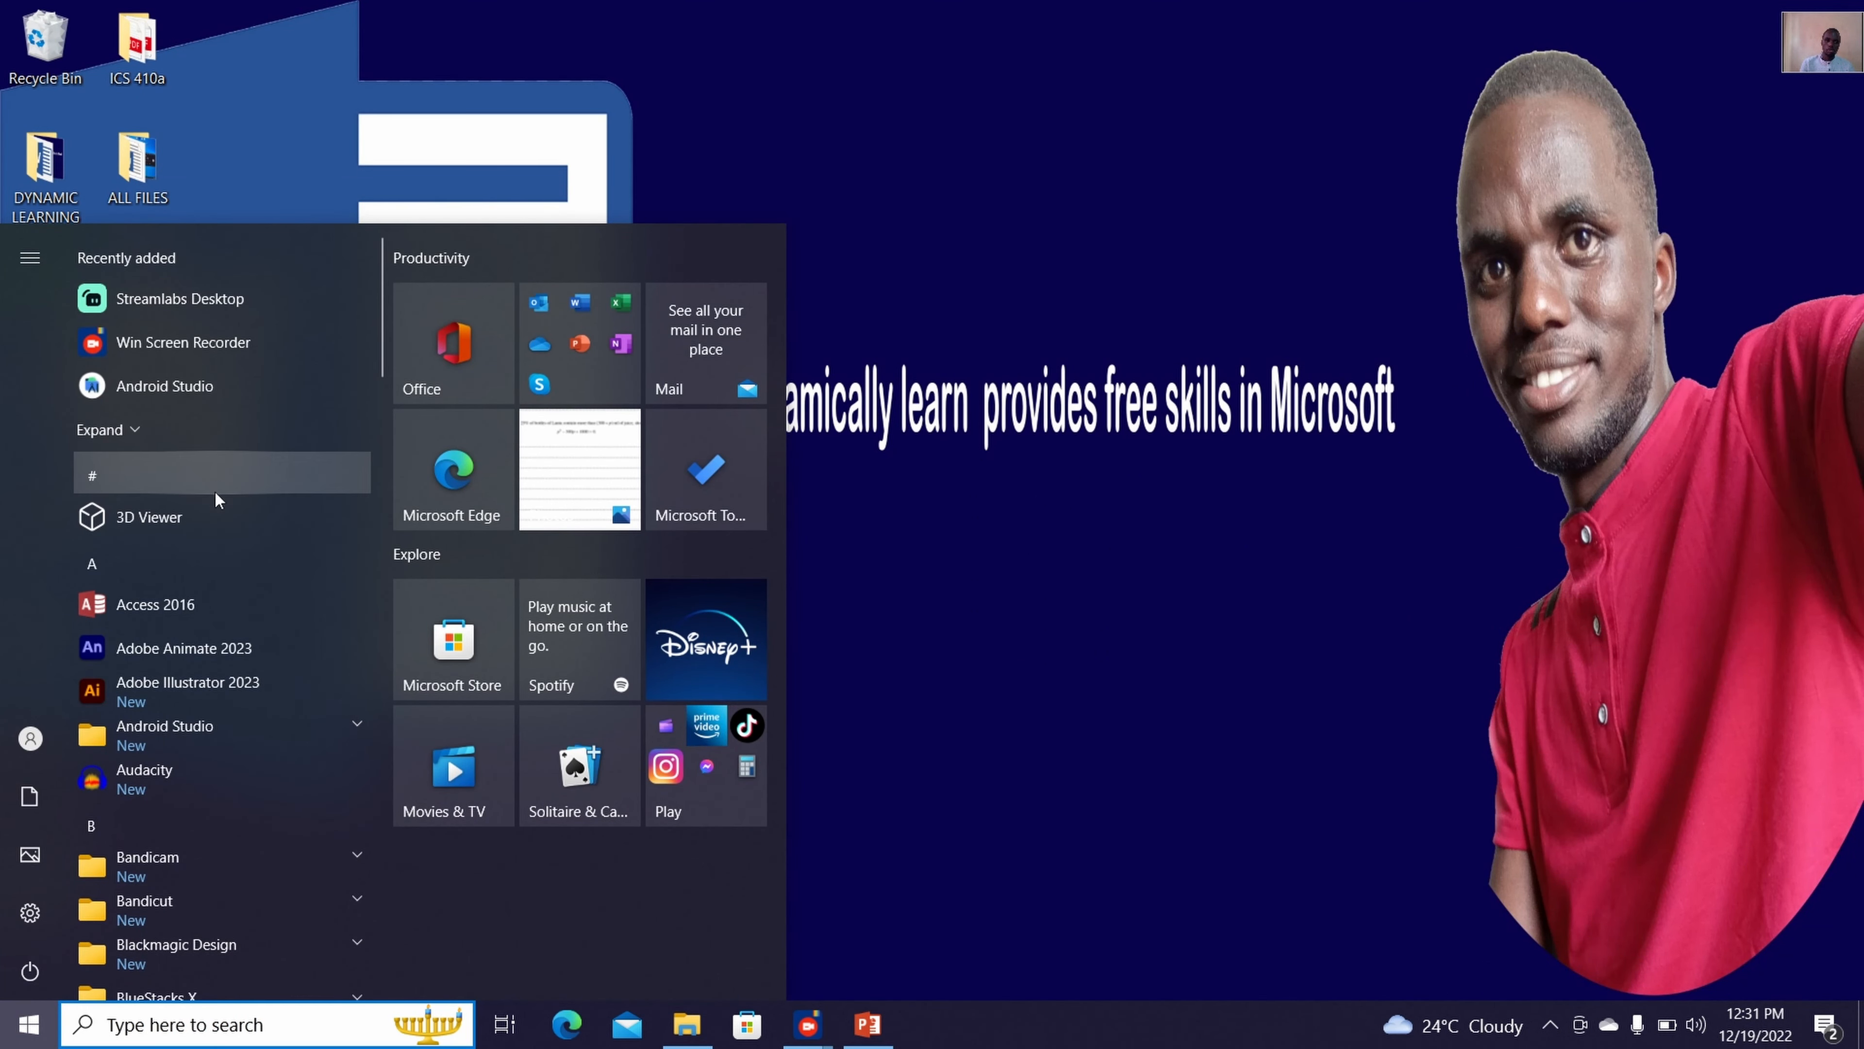
type("word")
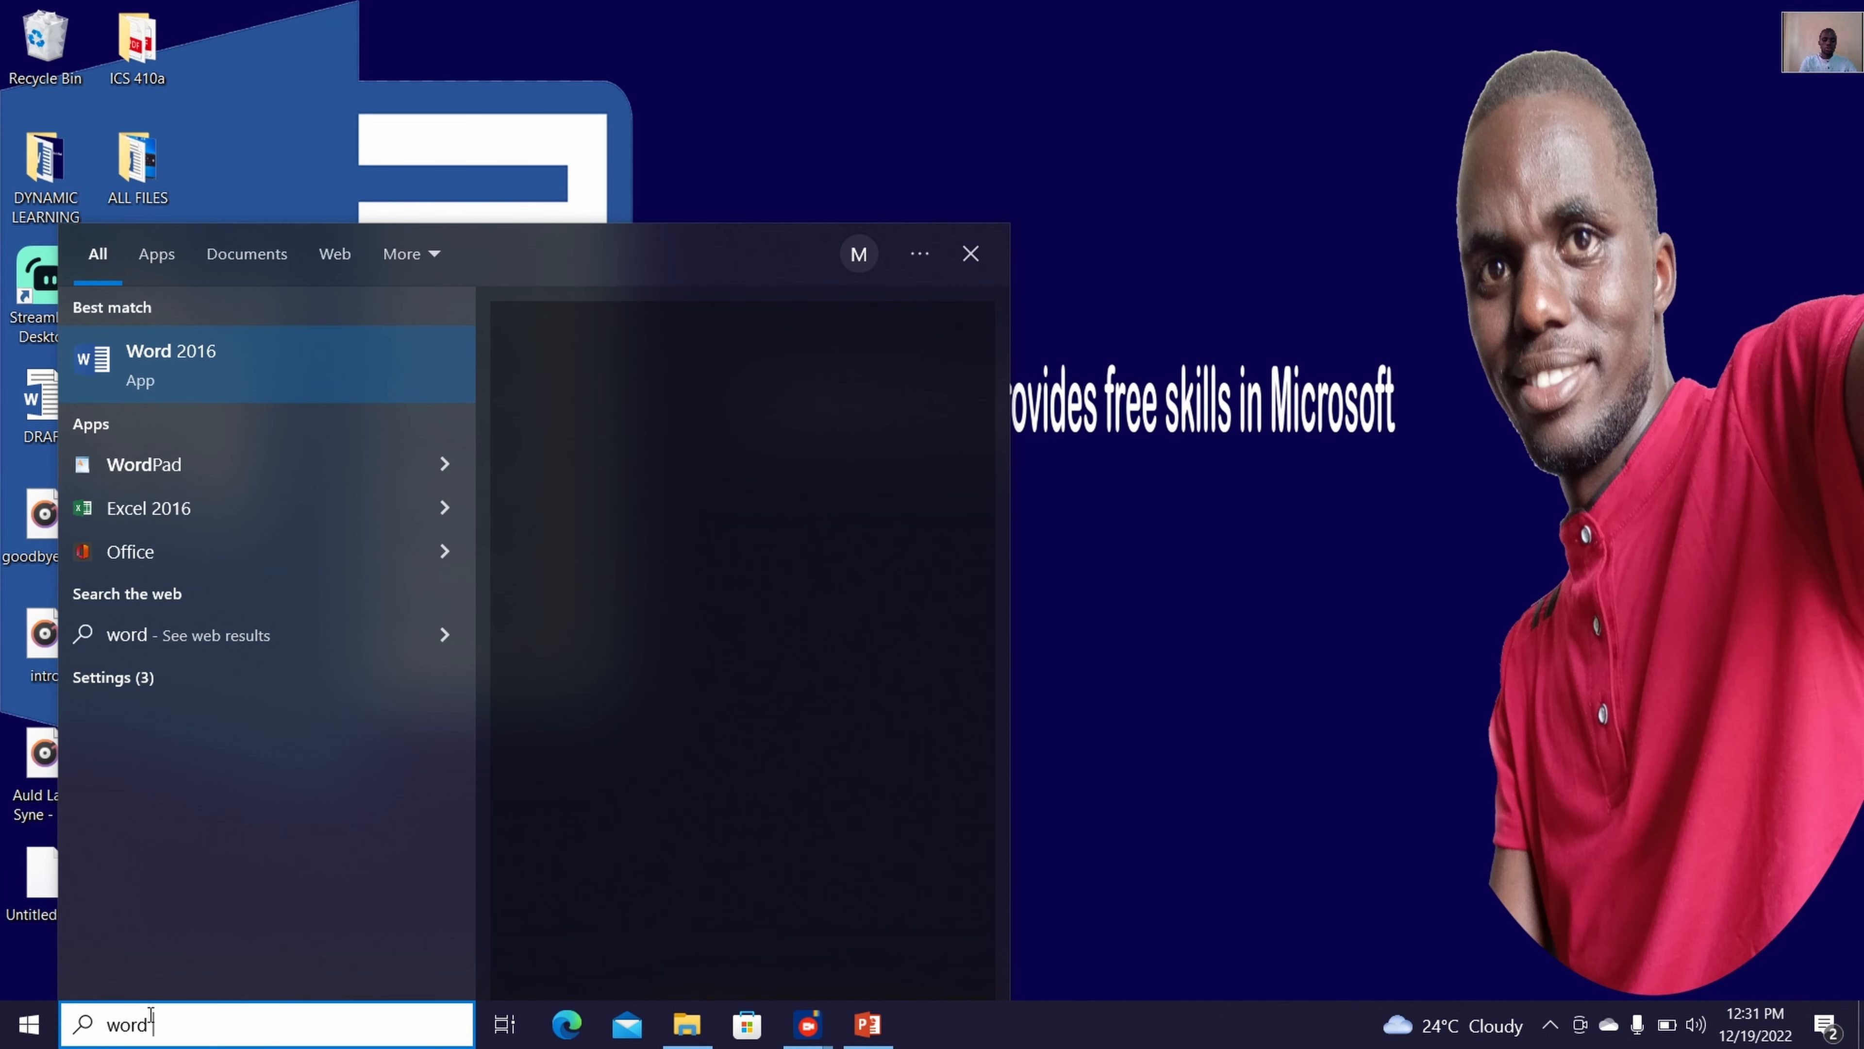
type(" 2016")
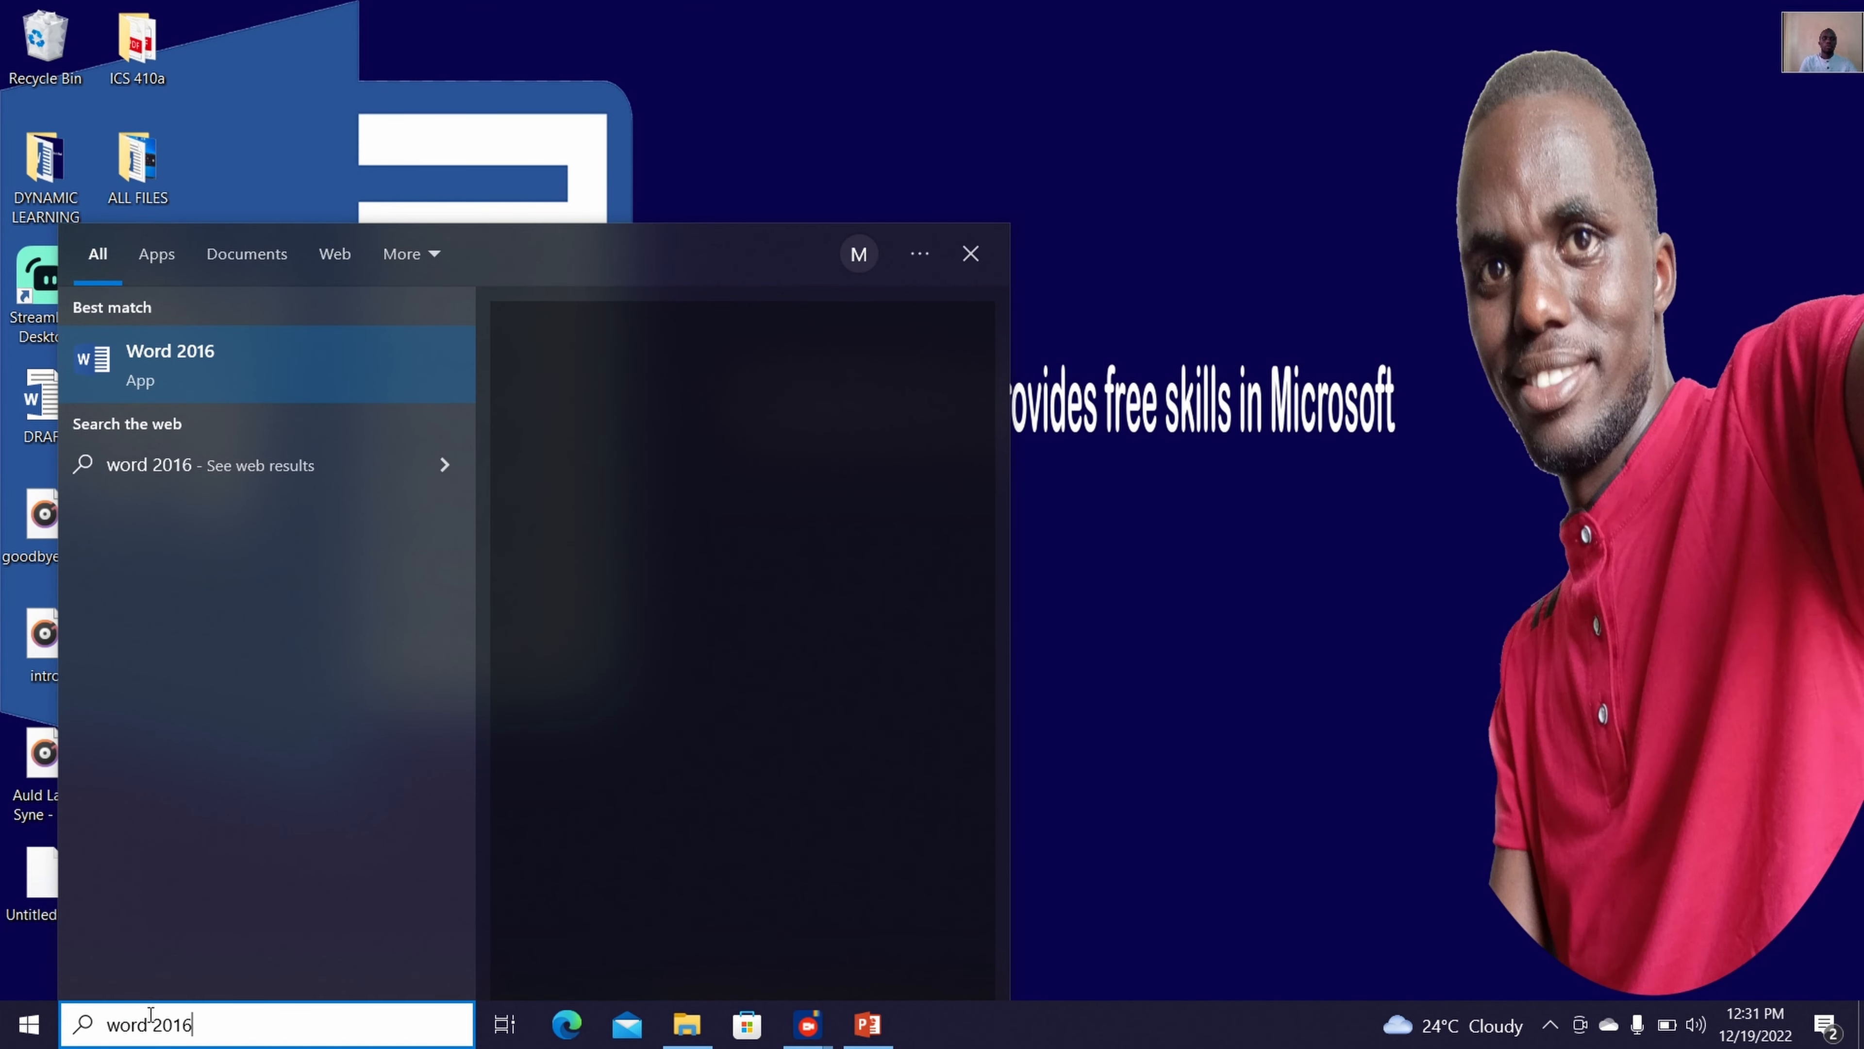
left_click(374, 379)
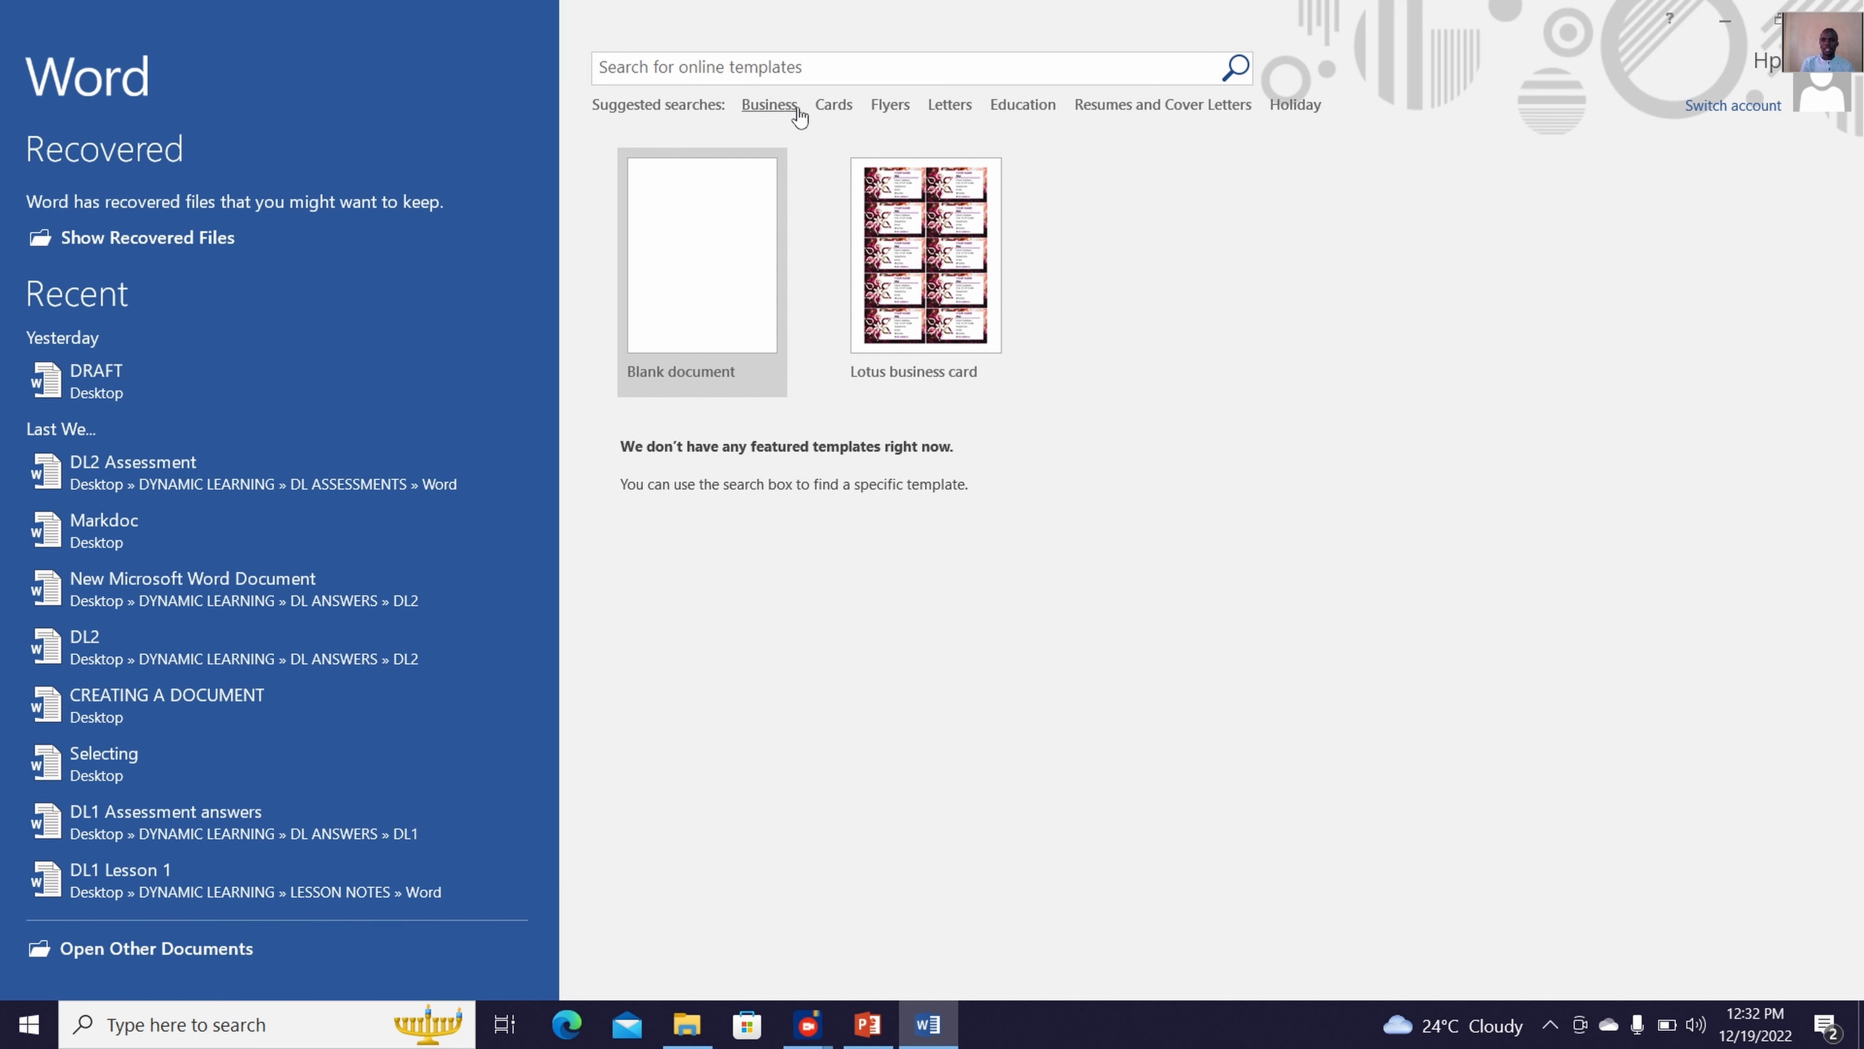
left_click(685, 258)
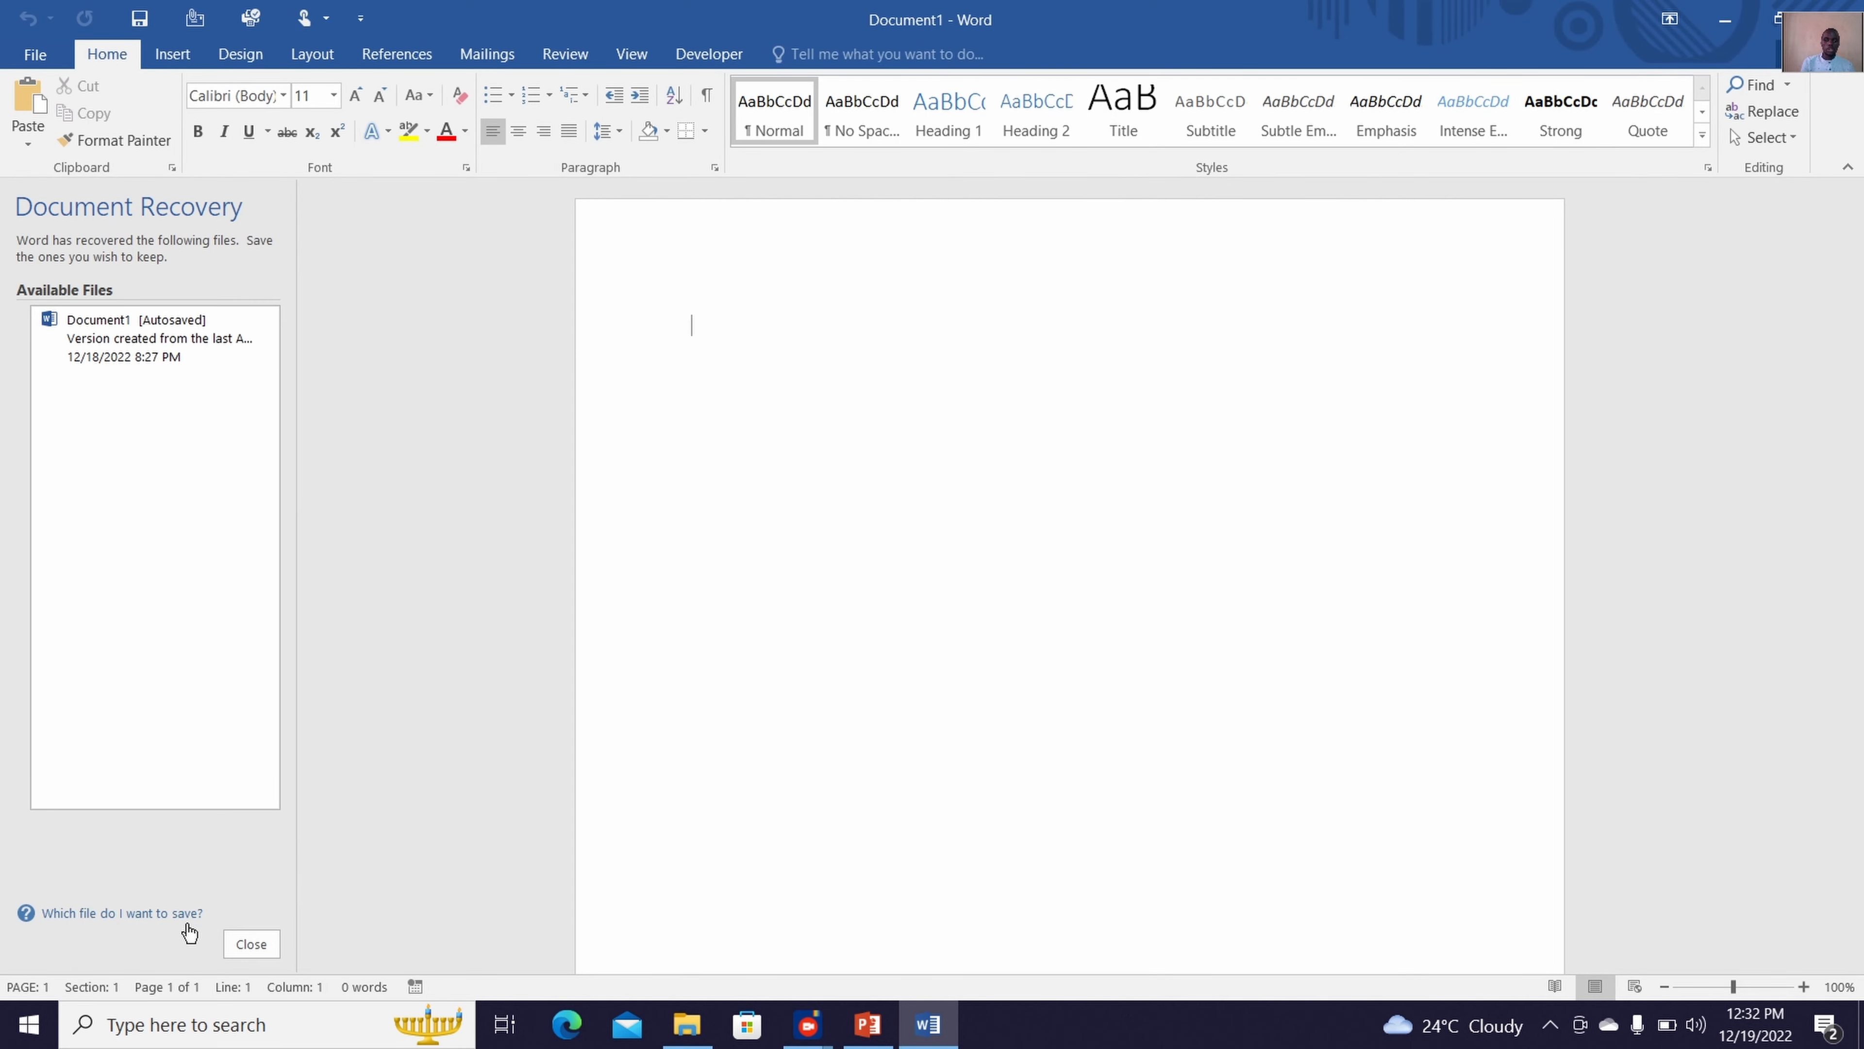
left_click(274, 947)
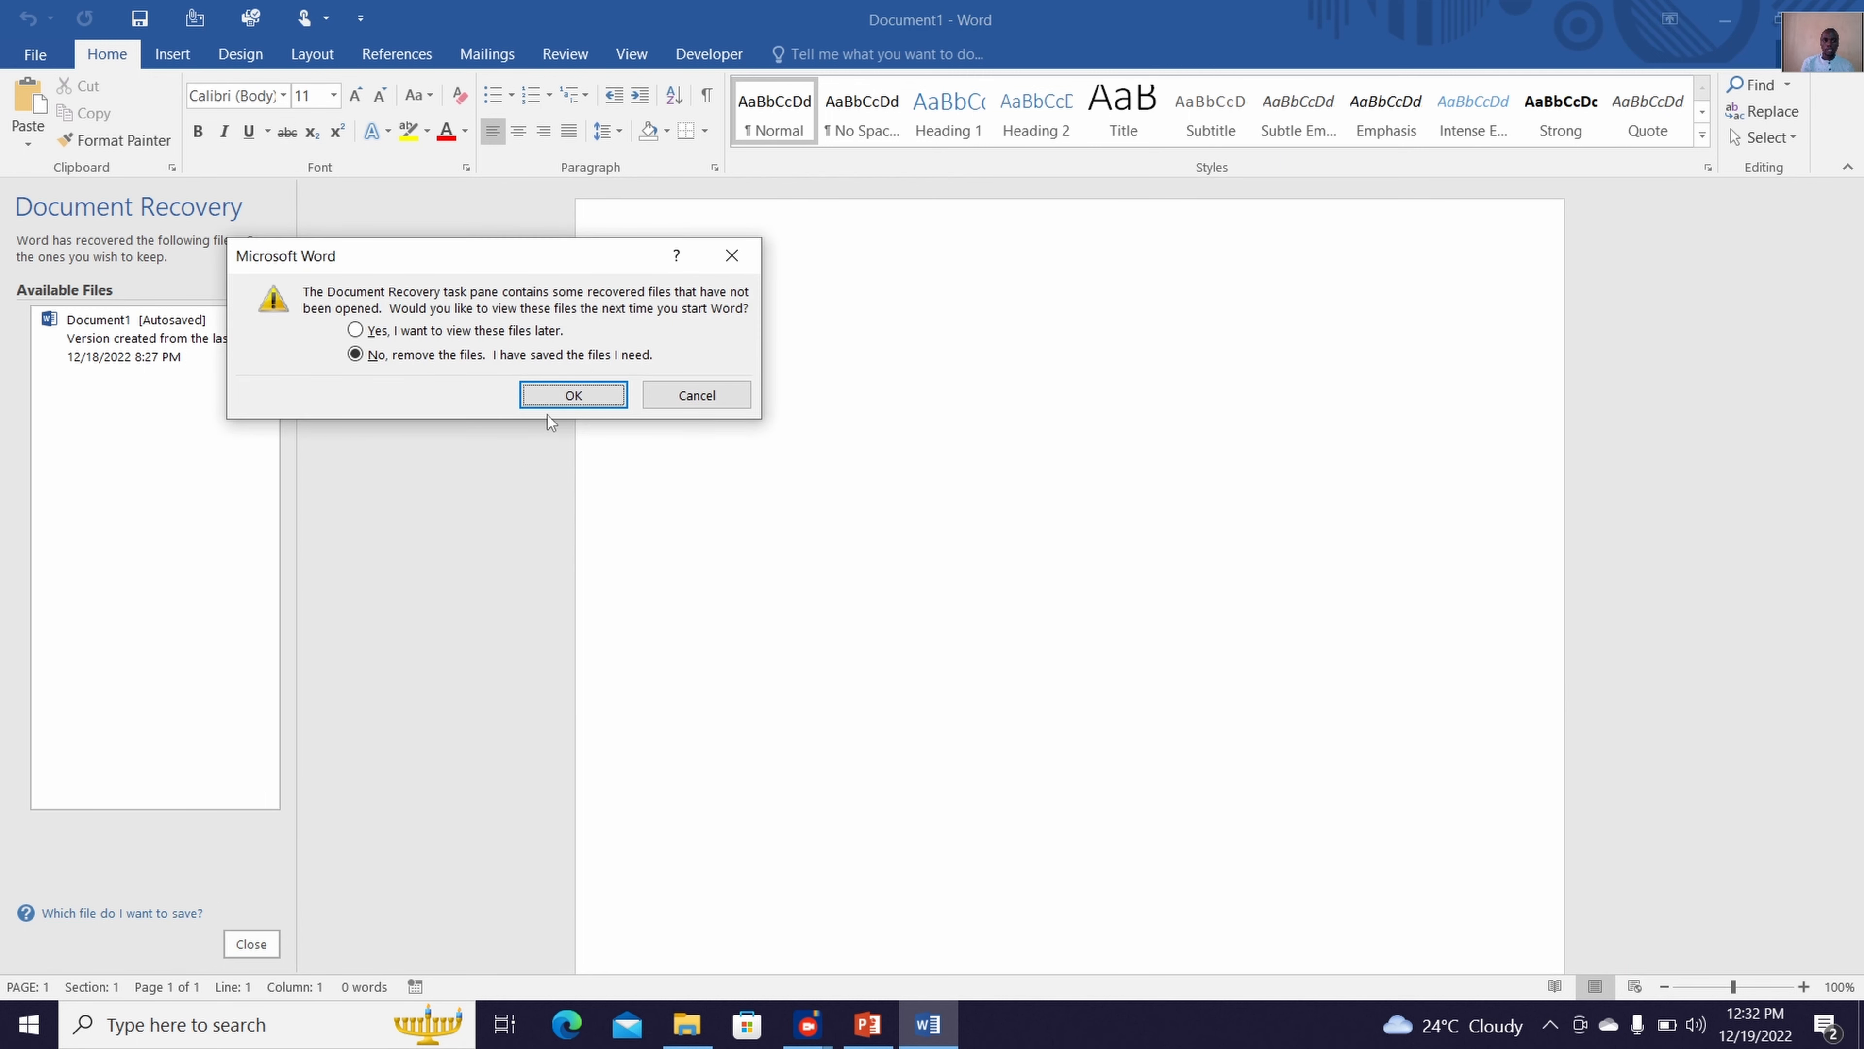
left_click(559, 399)
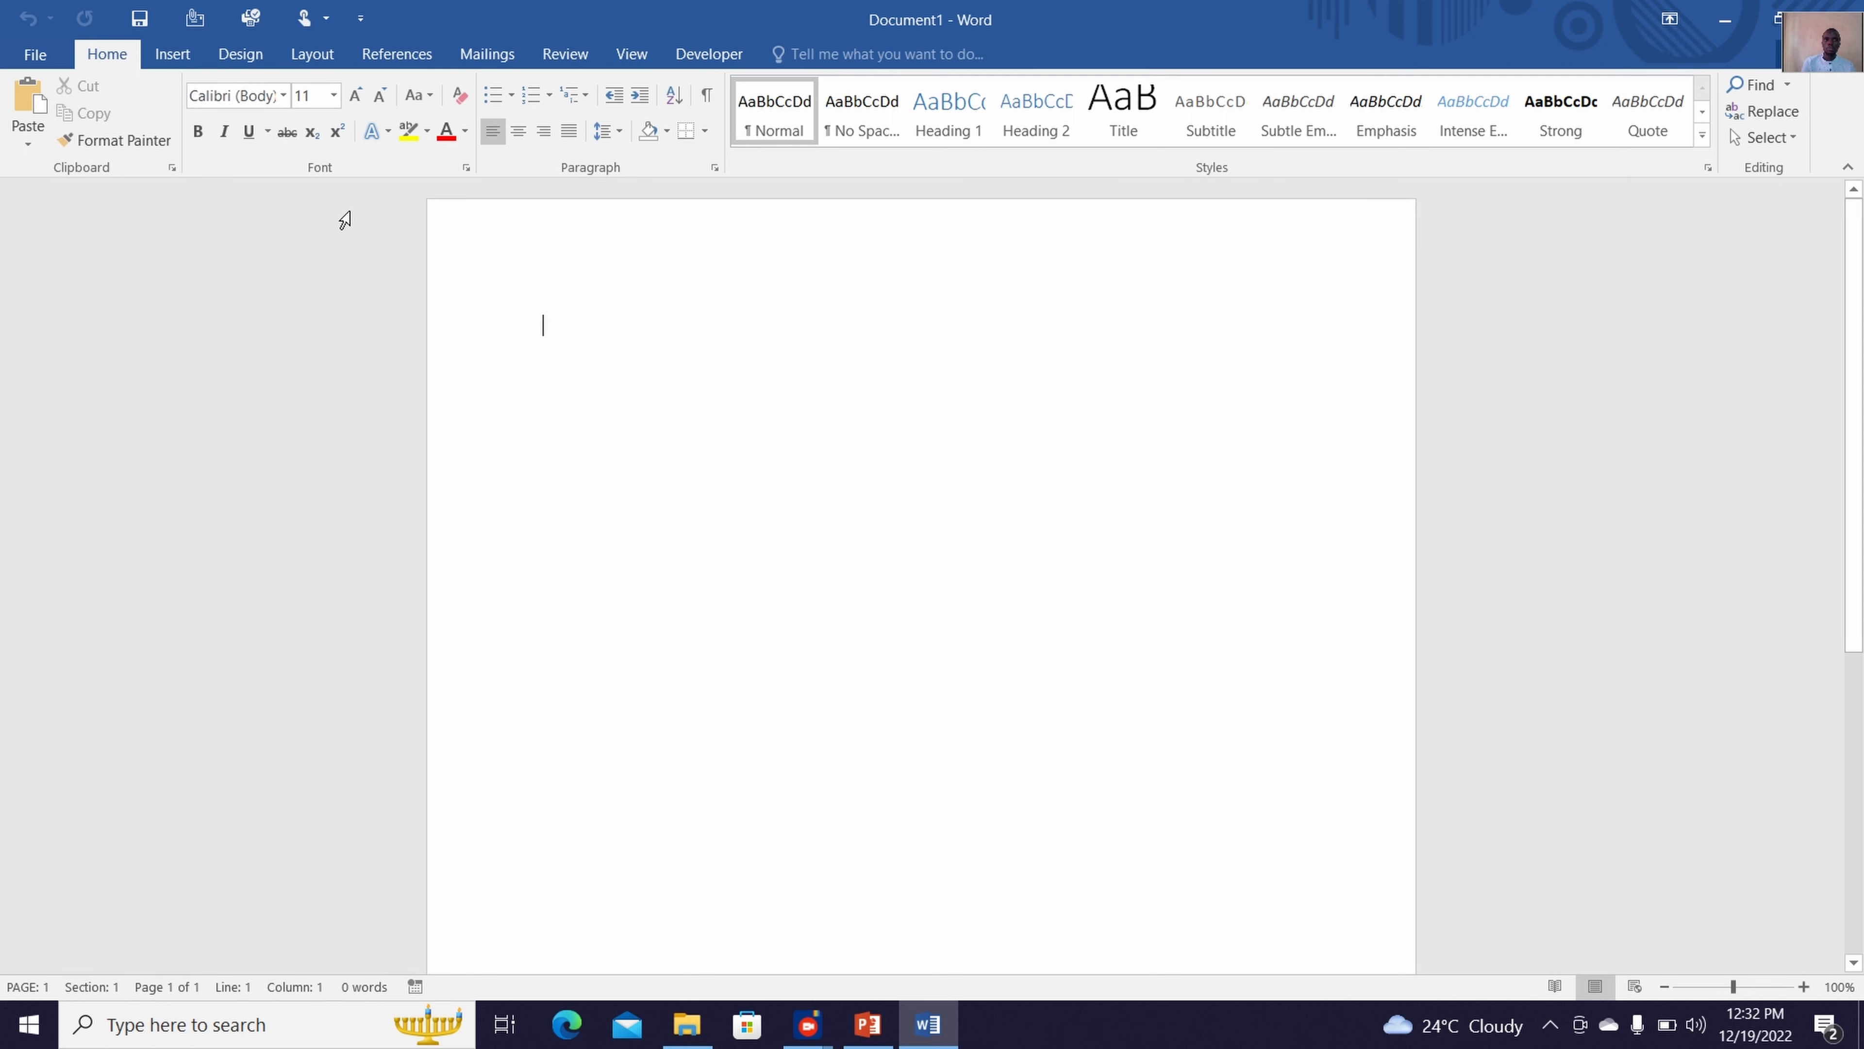
Insert a Clustered Column chart into the blank document
left_click(176, 58)
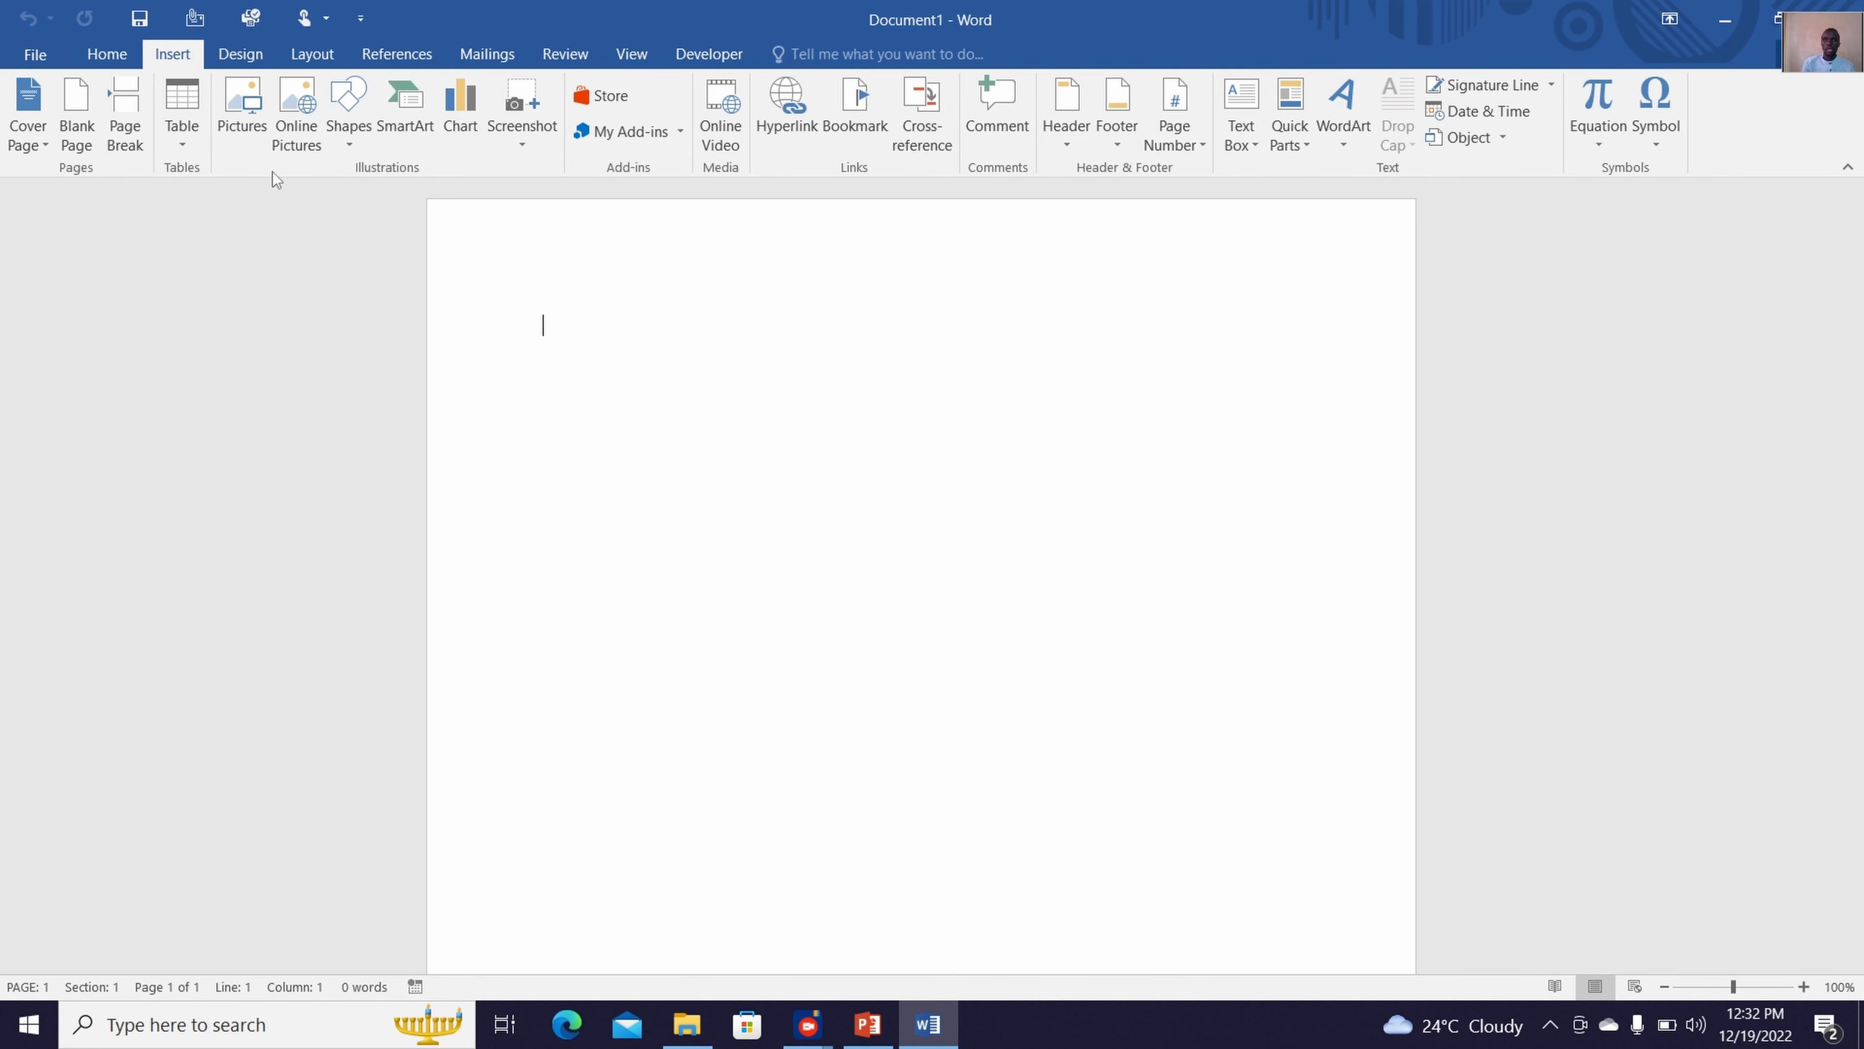
left_click(466, 111)
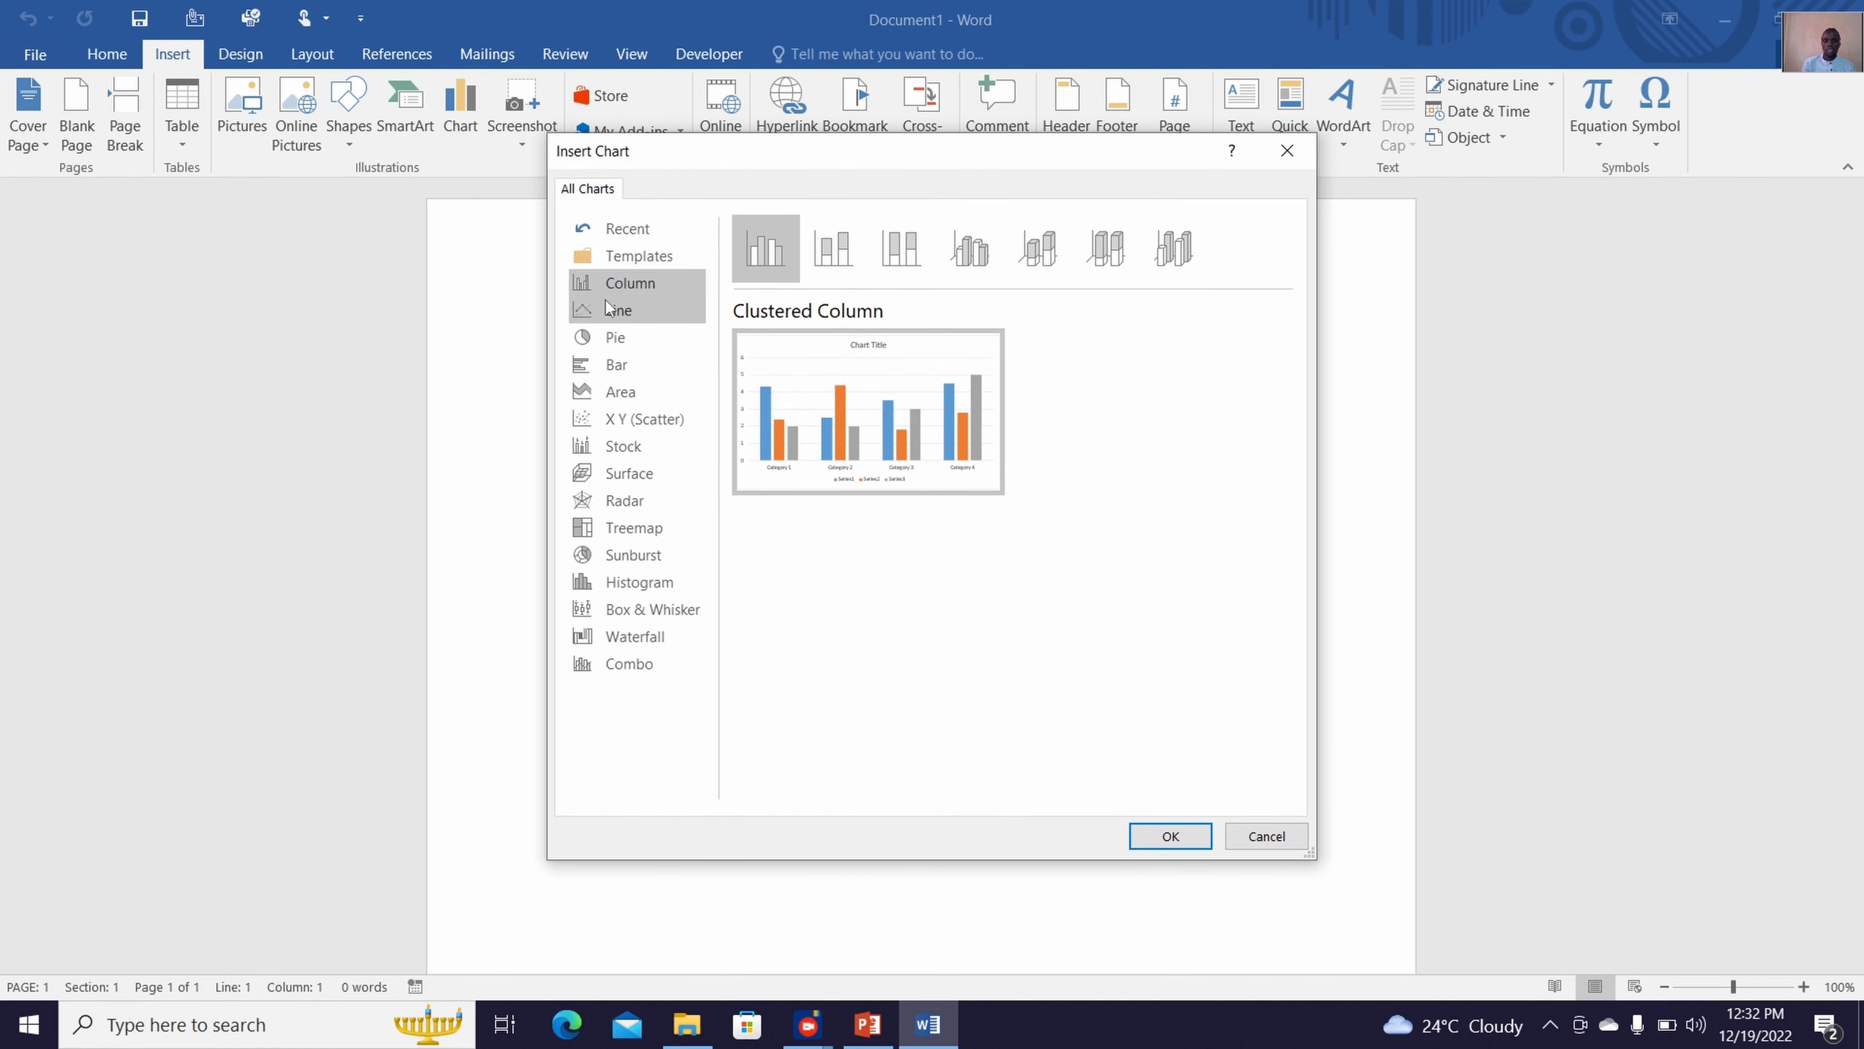
left_click(630, 270)
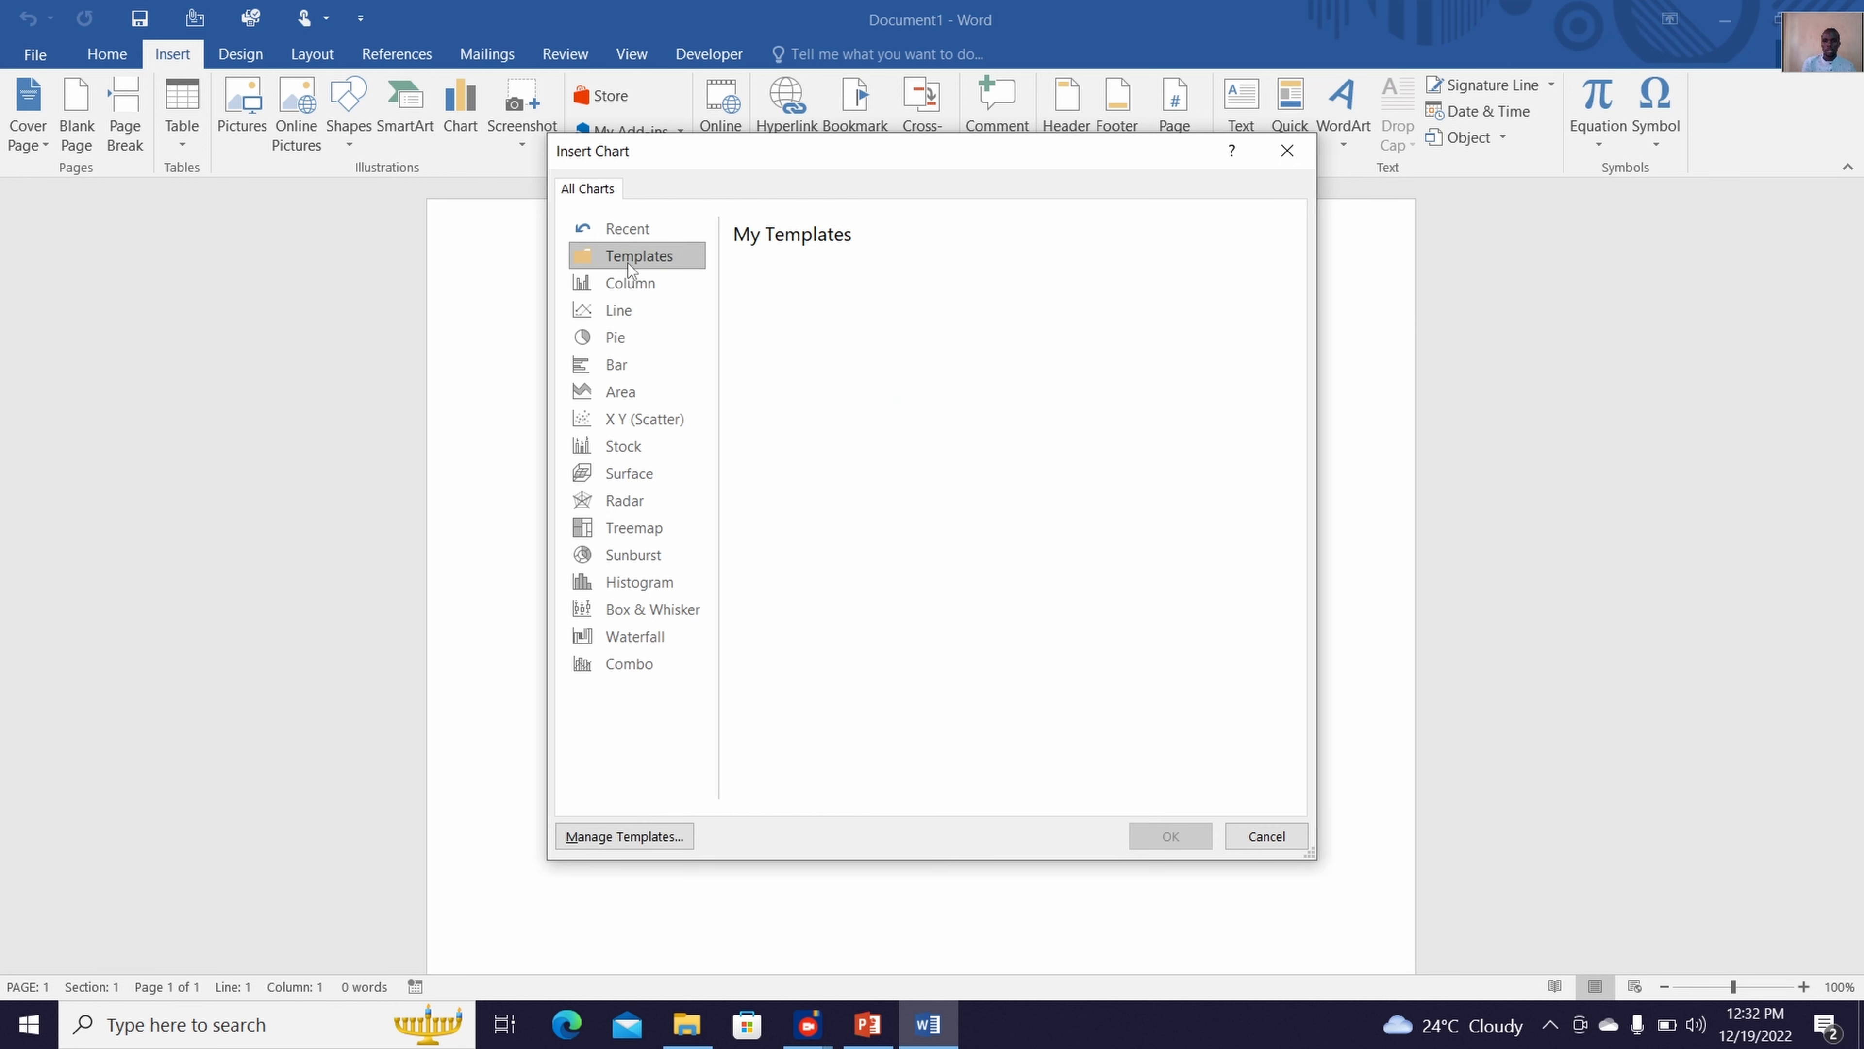
left_click(630, 283)
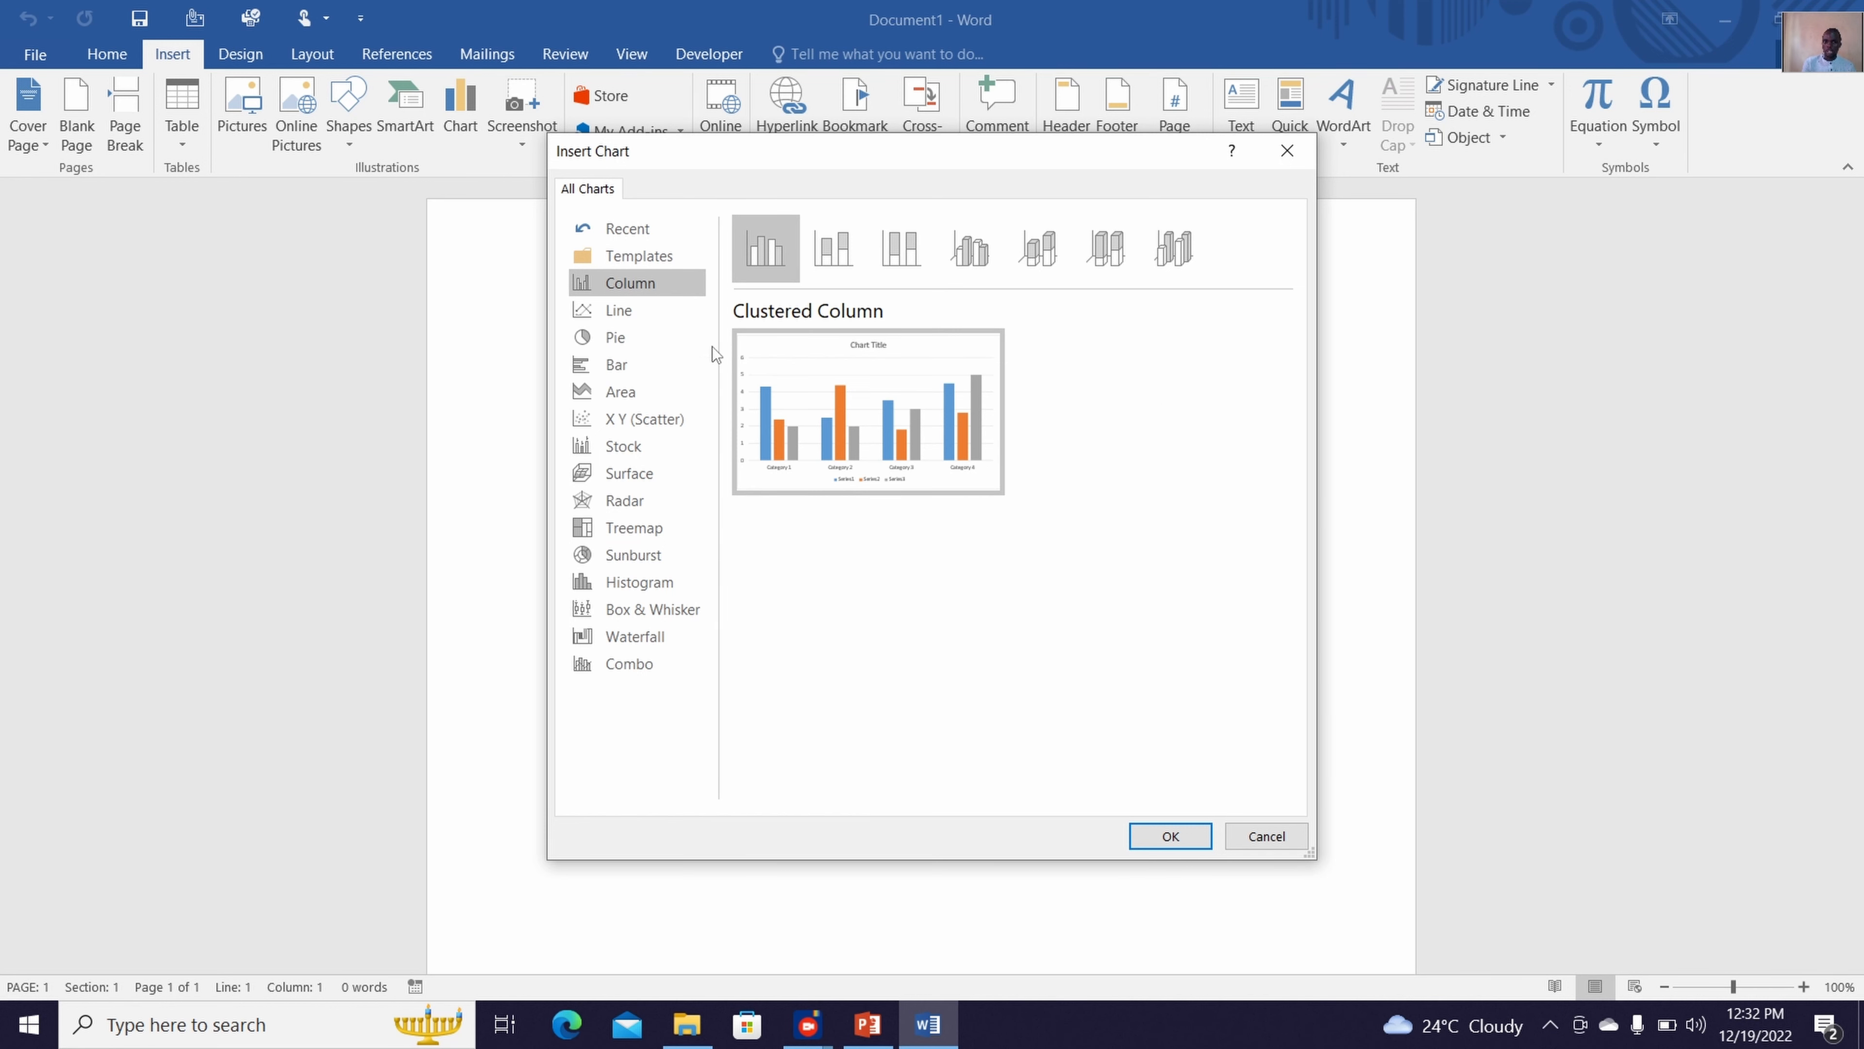
mouse_move(810, 385)
left_click(1169, 836)
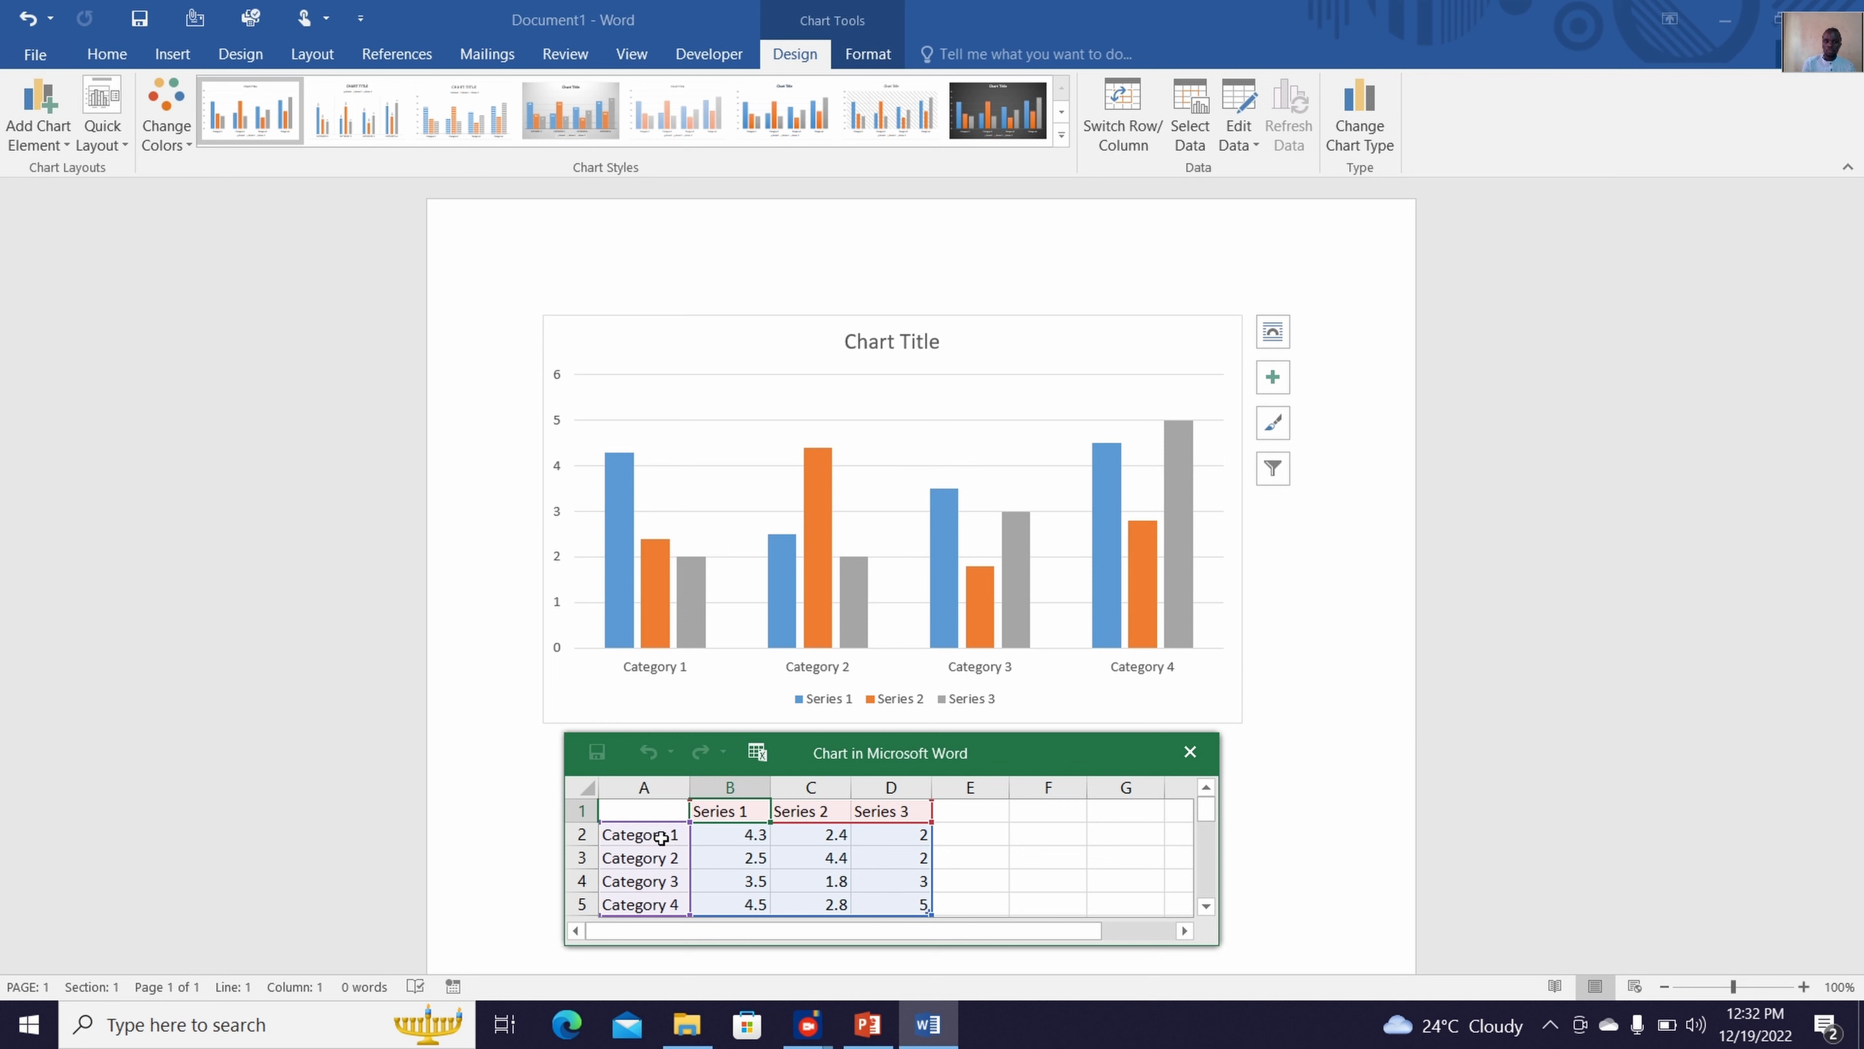
Replace the Series 1 heading in cell B1 of the chart data with the first person's name
double_click(747, 809)
left_click_drag(748, 810, 700, 802)
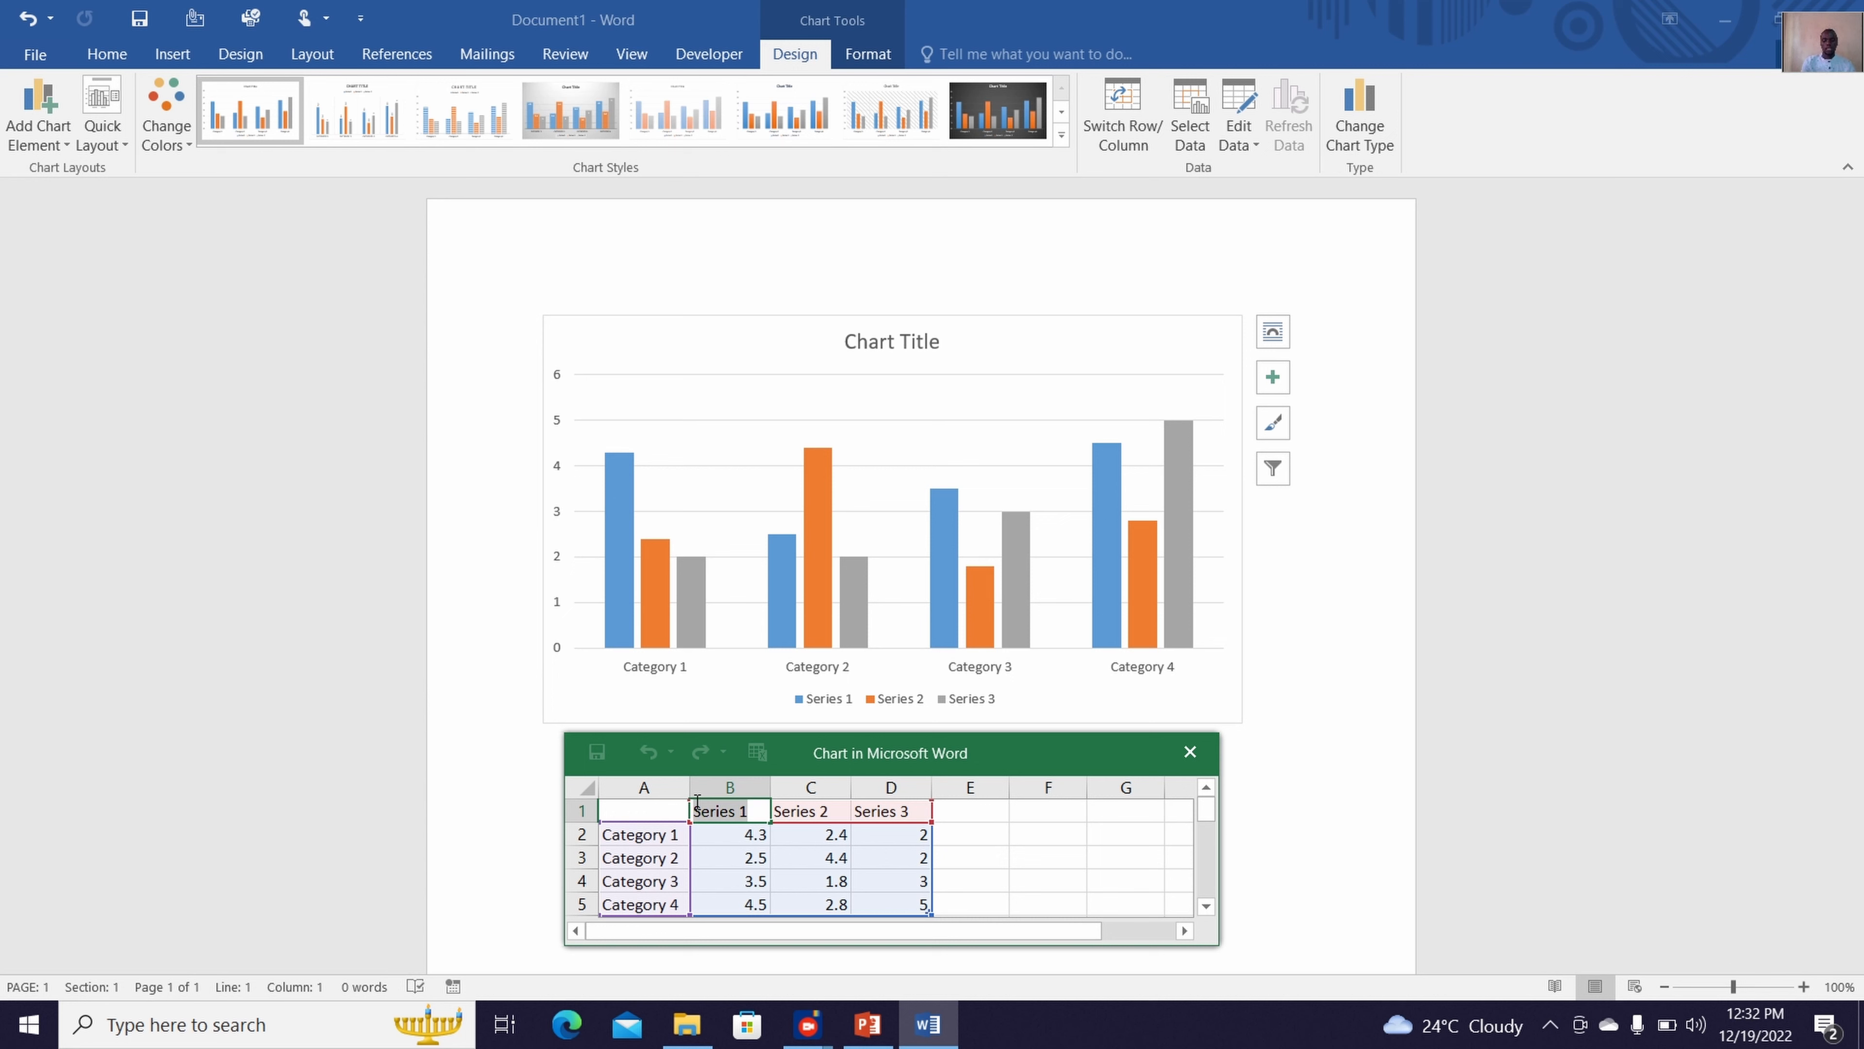
type("Mark")
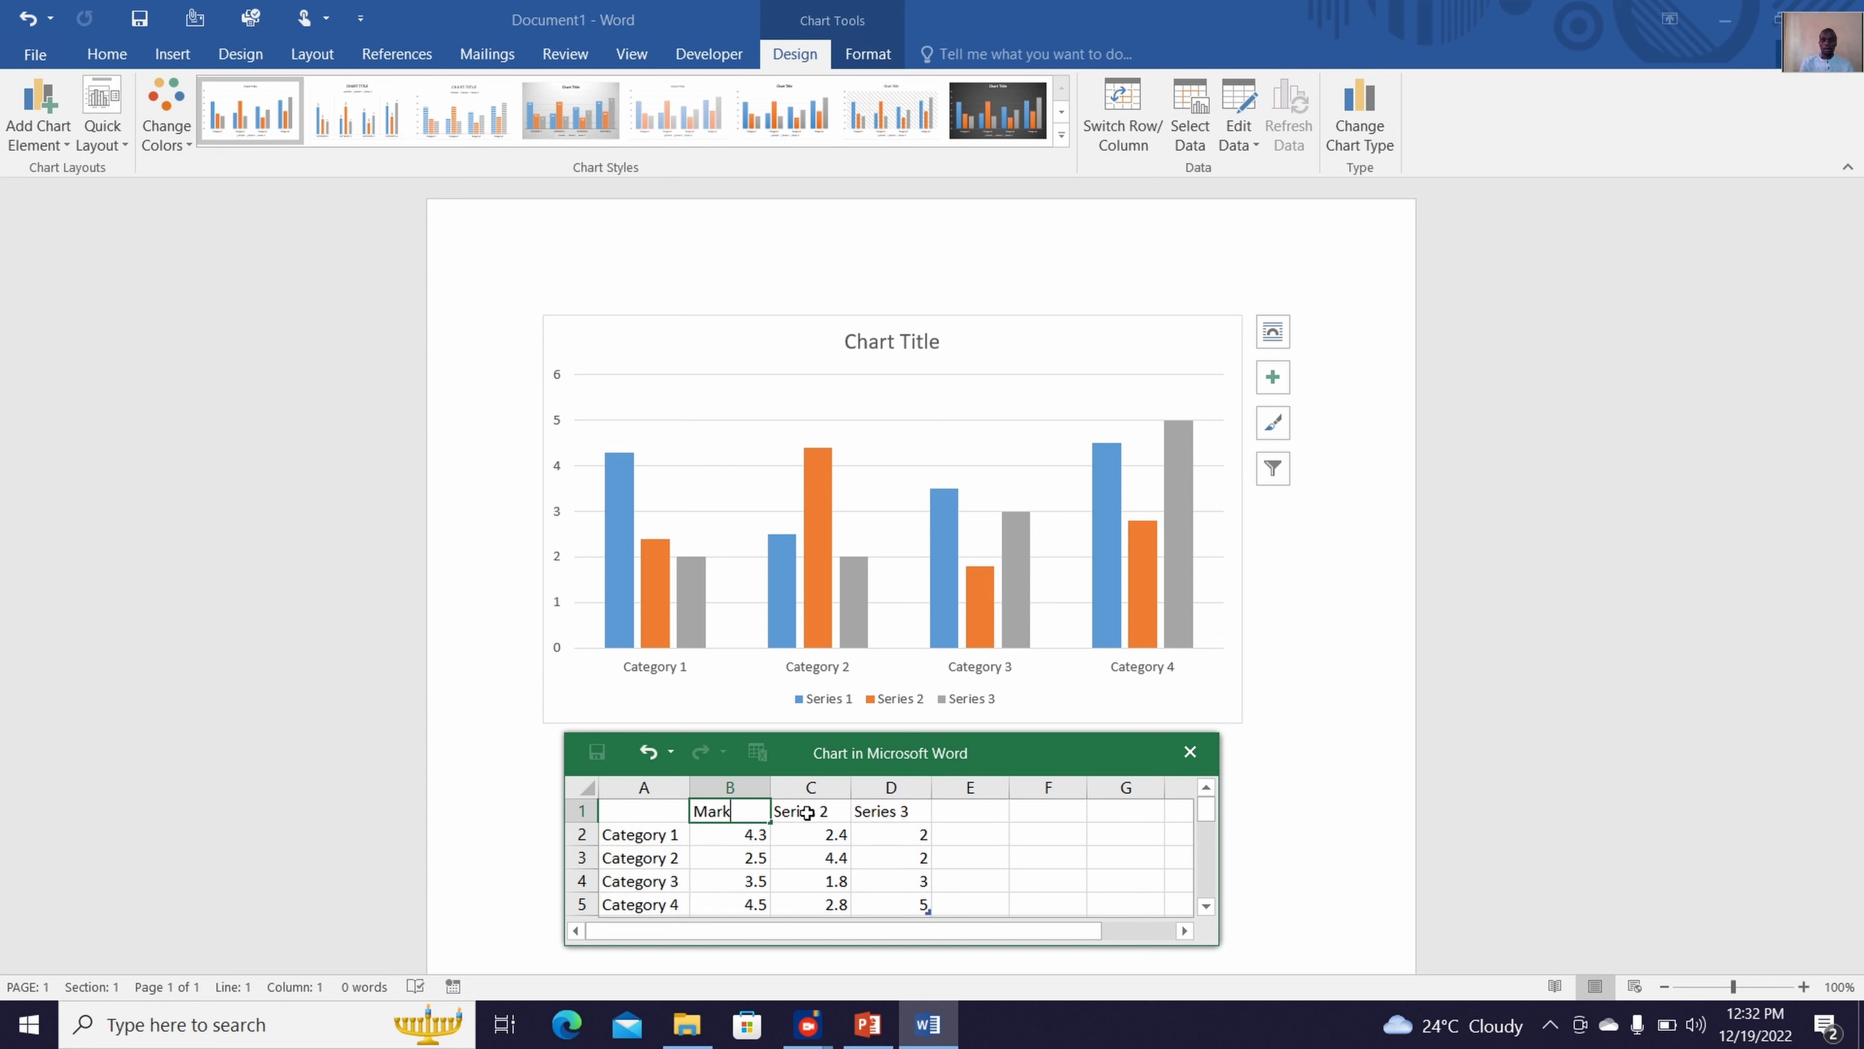
key("BackSpace")
key("BackSpace")
key("BackSpace")
key("BackSpace")
type("Ma")
key("Tab")
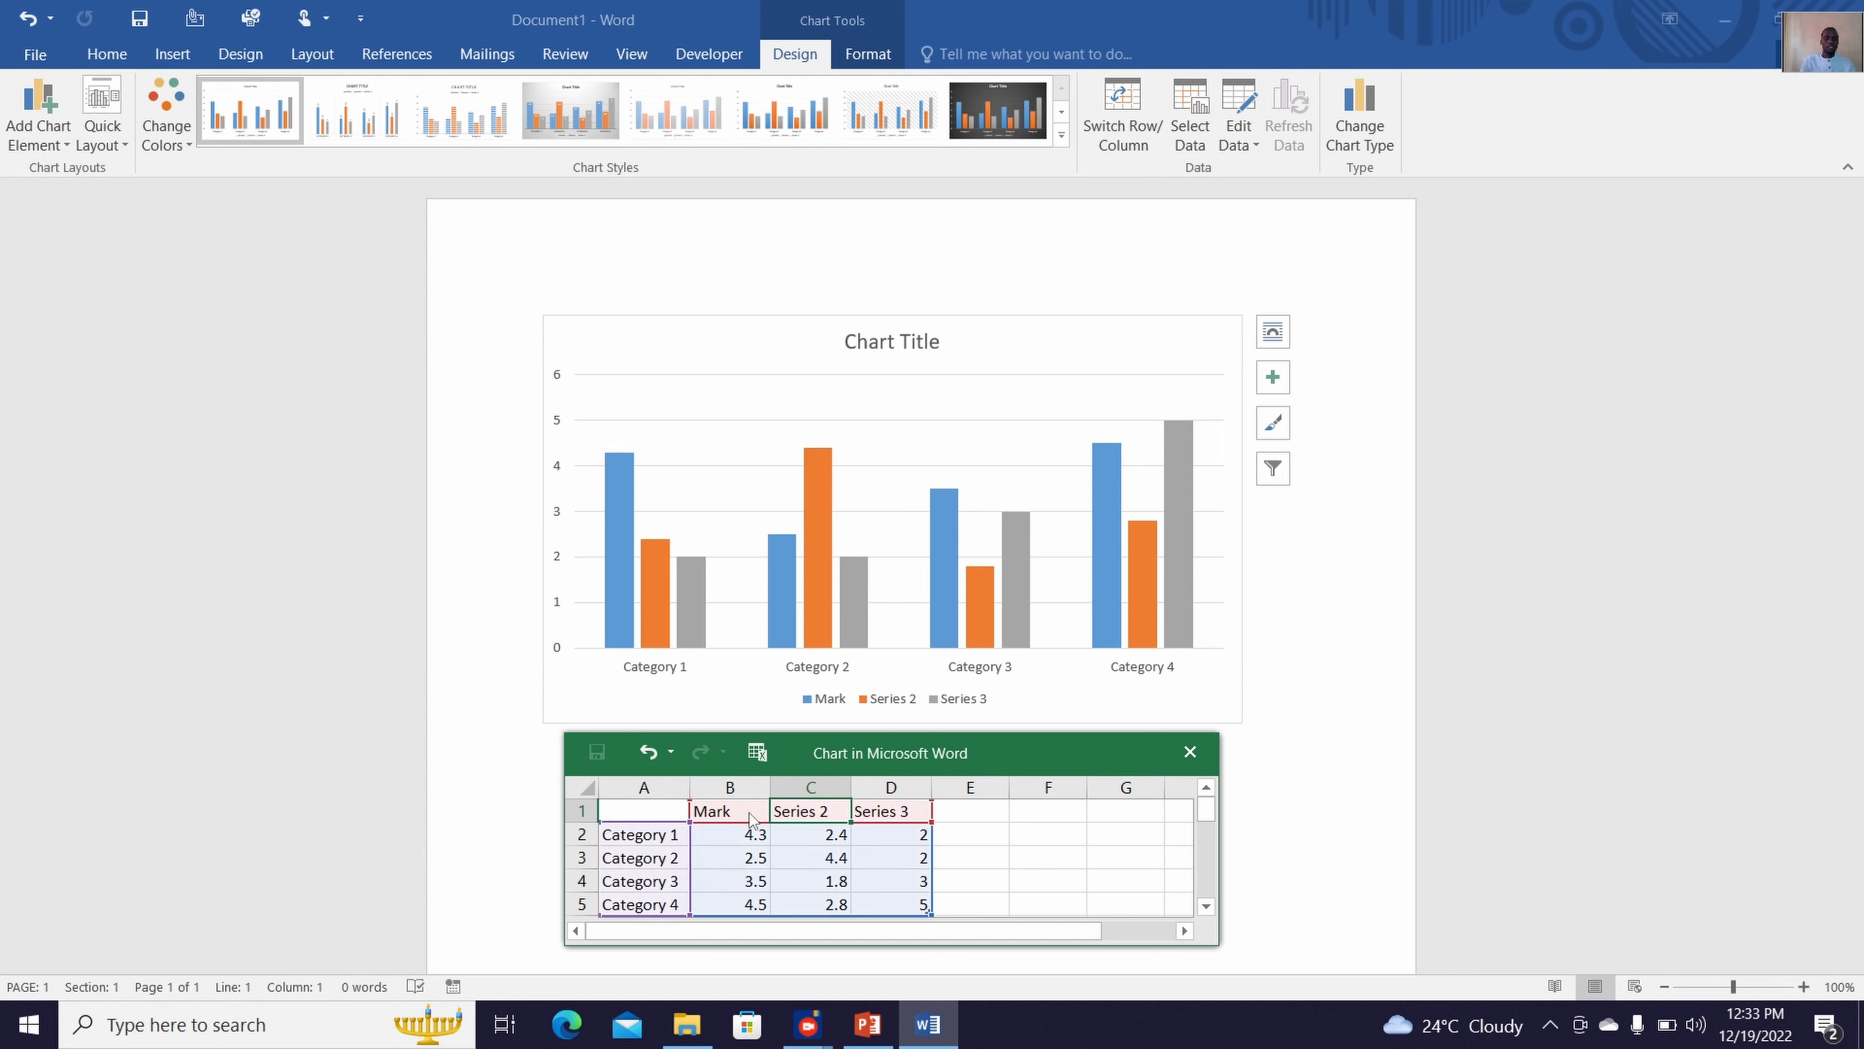
Replace the Series 2 and Series 3 headings in cells C1 and D1 with the other two people's names
type("Elpha")
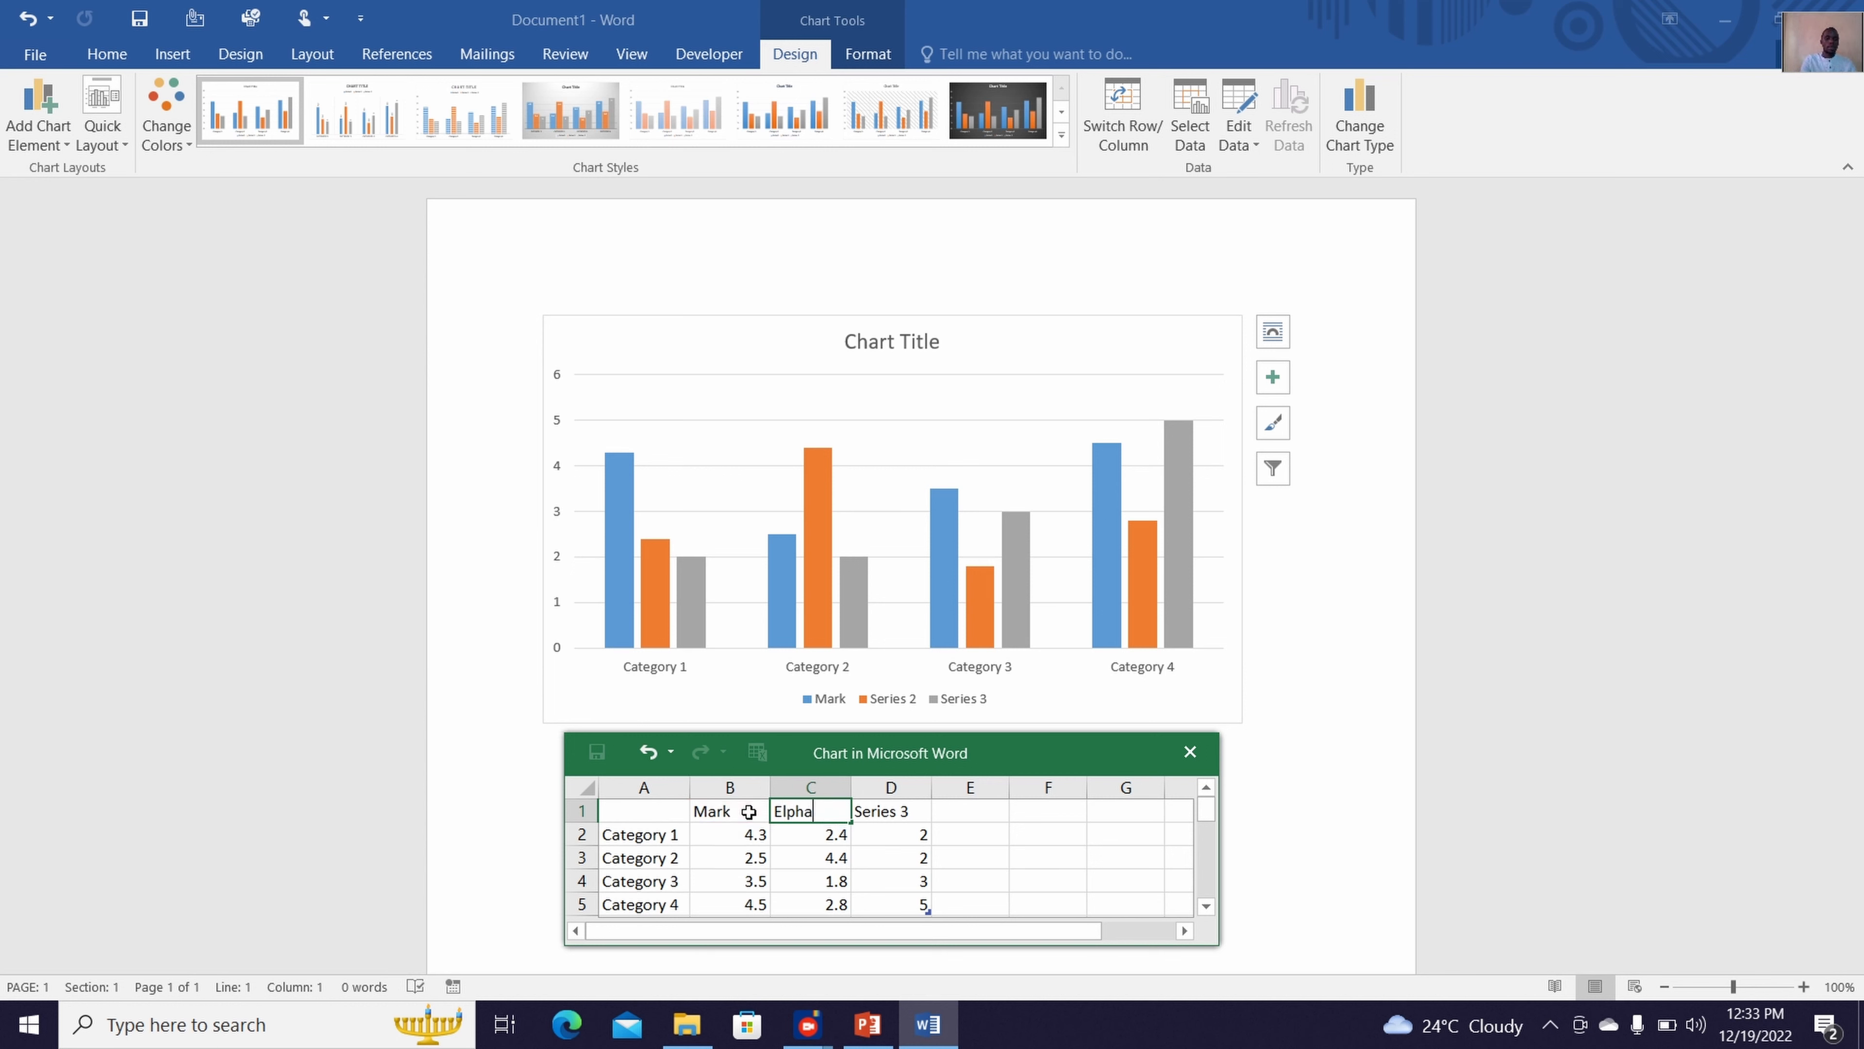
type("s")
key("Tab")
type("Se")
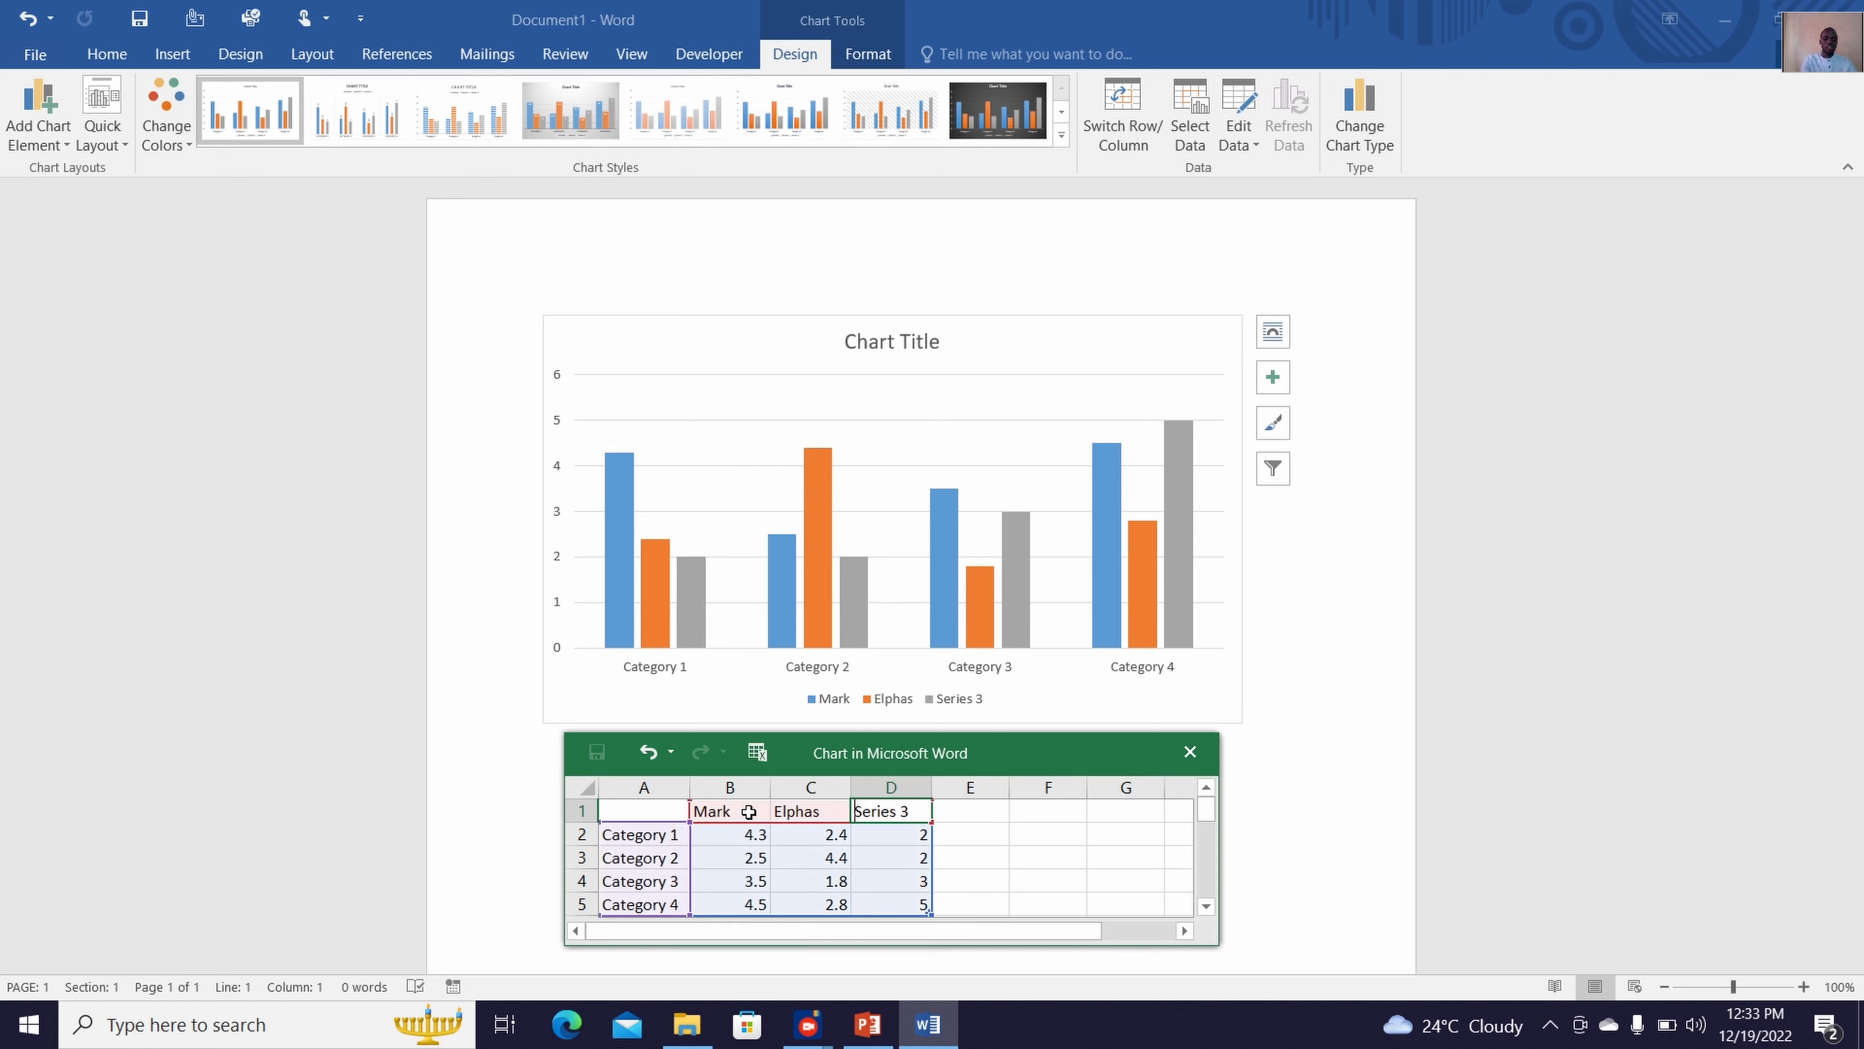
type("lpha")
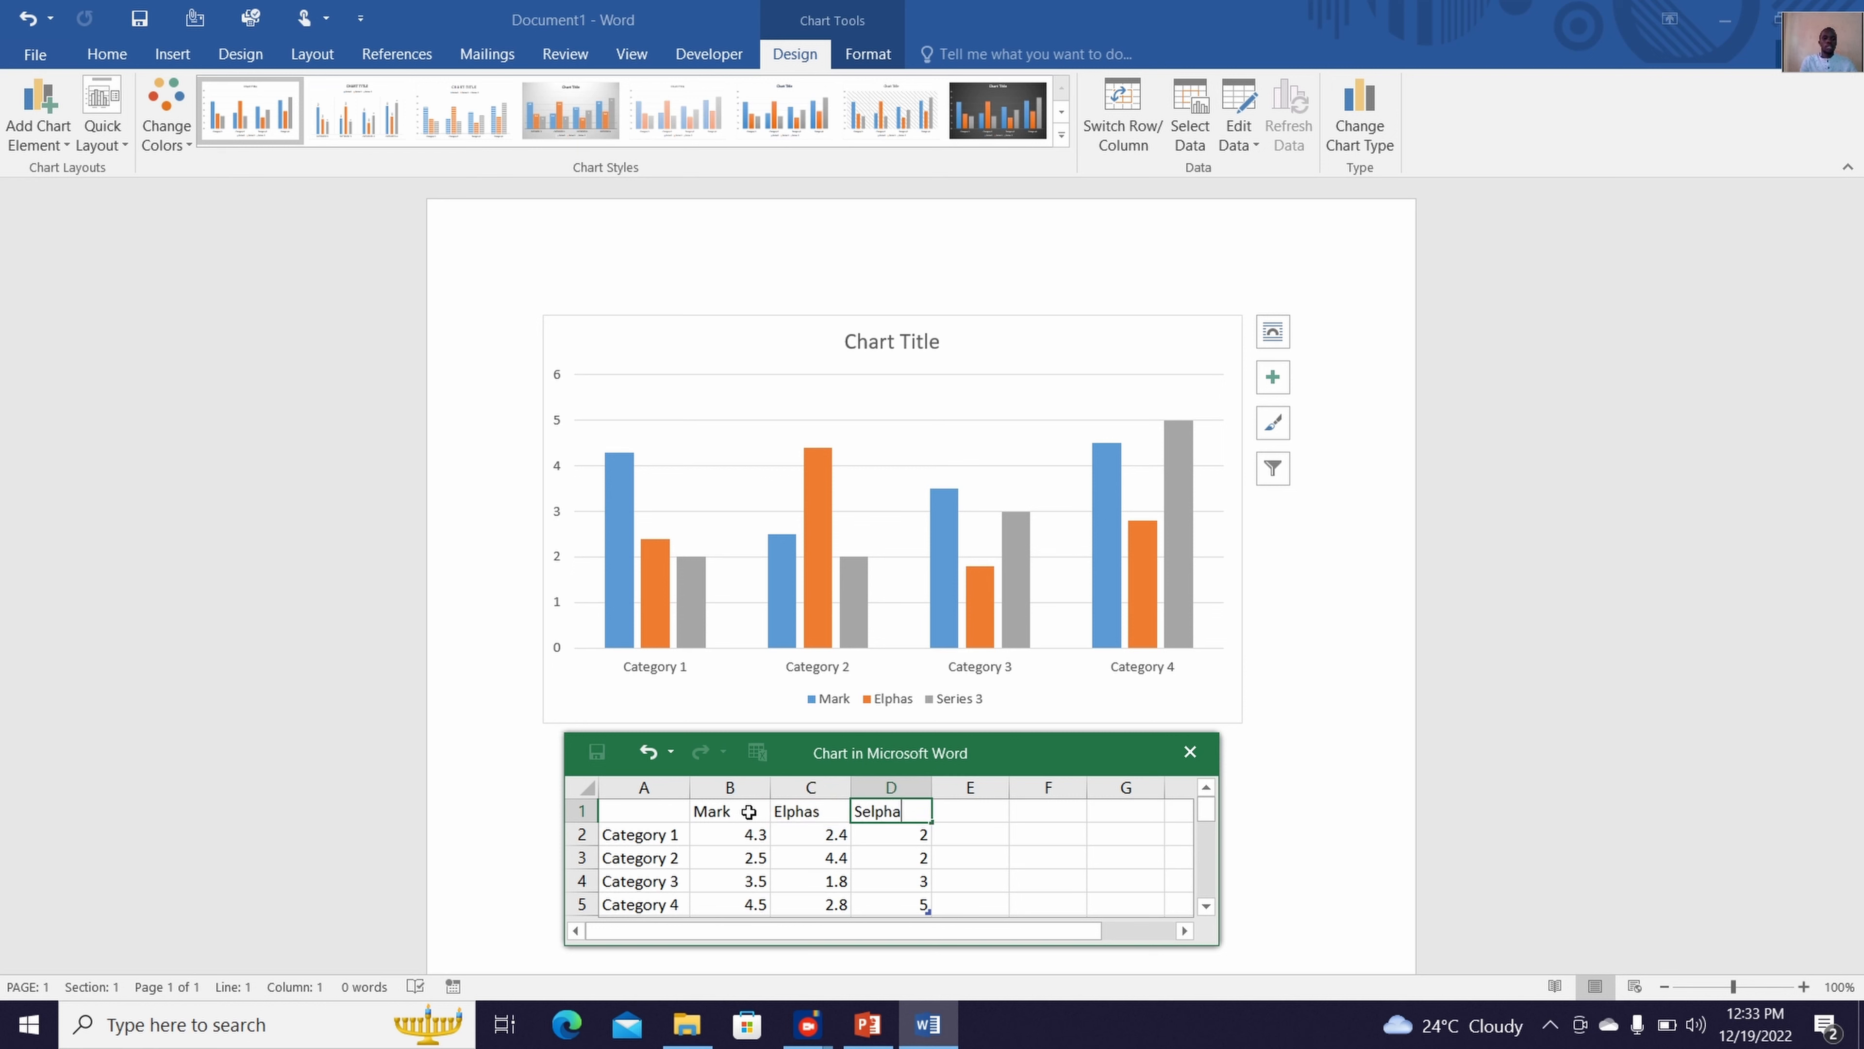
Rename the four categories in cells A2 to A5 of the chart data as Lot 1, Lot 2, Lot 3 and Lot 4
left_click(651, 841)
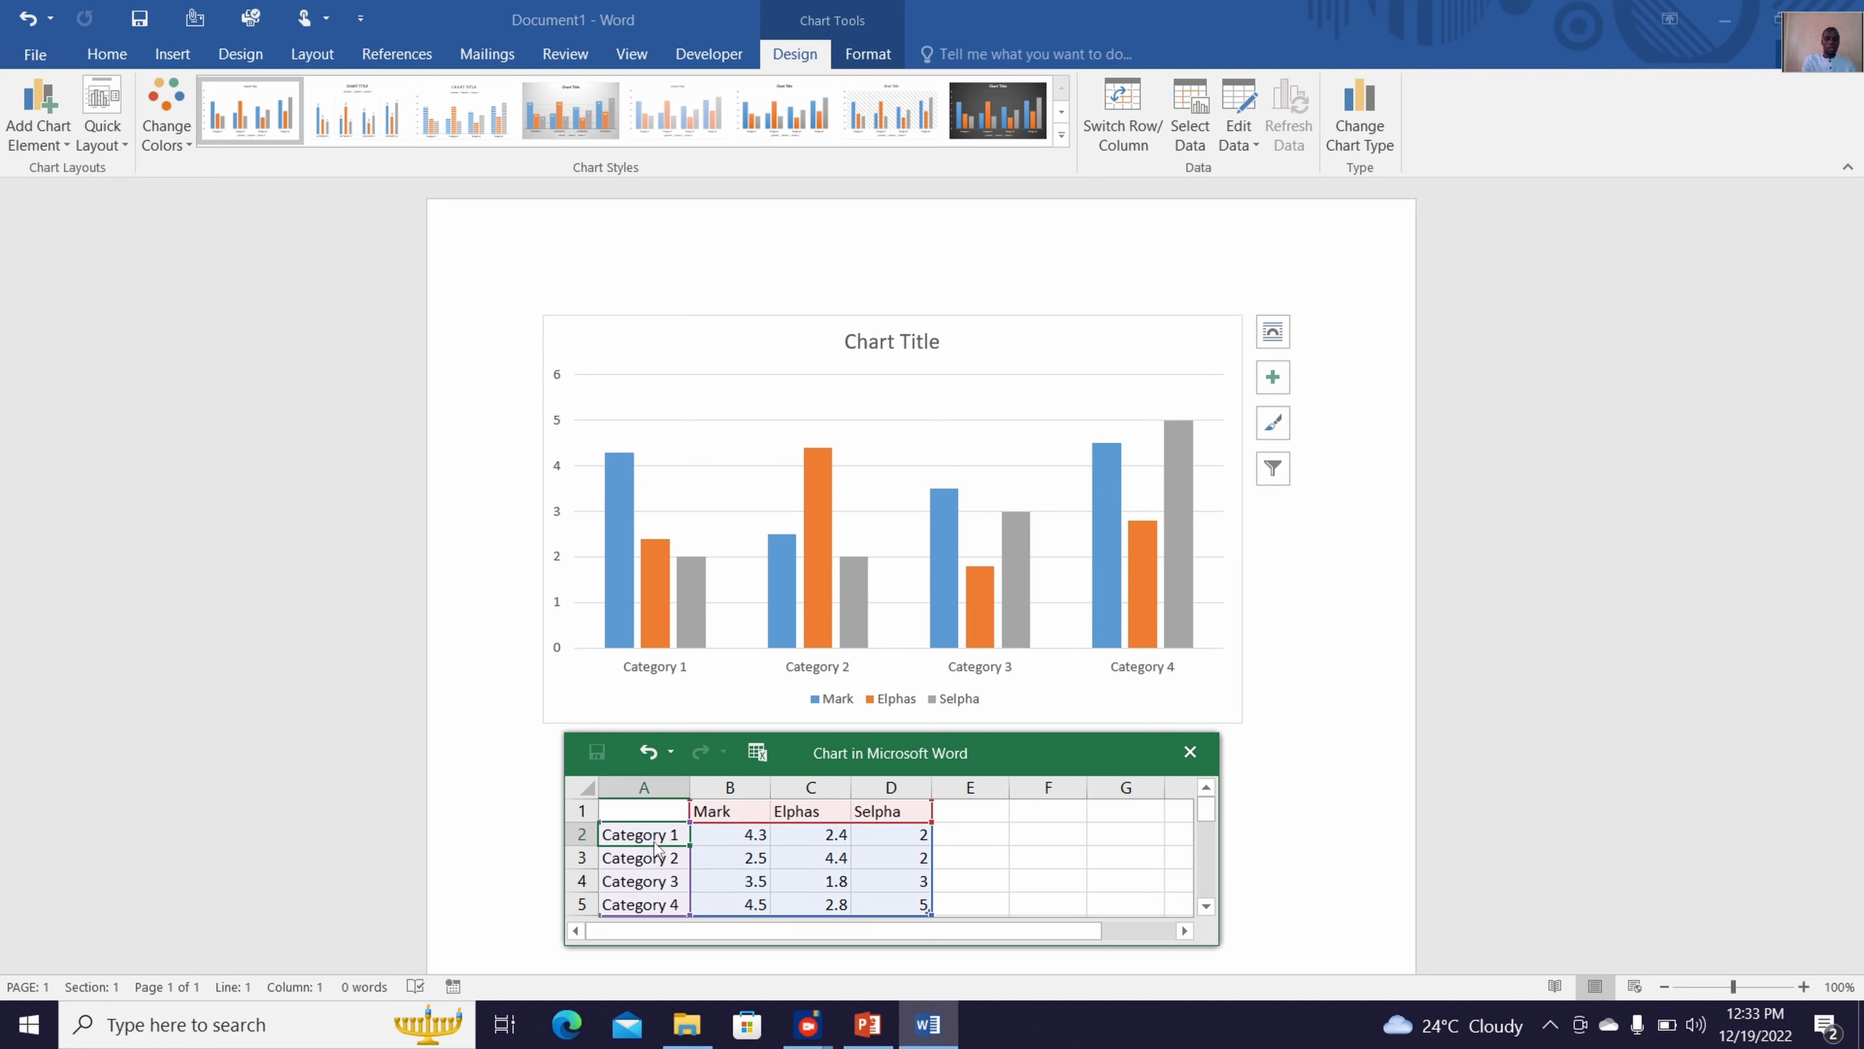
type("Lo")
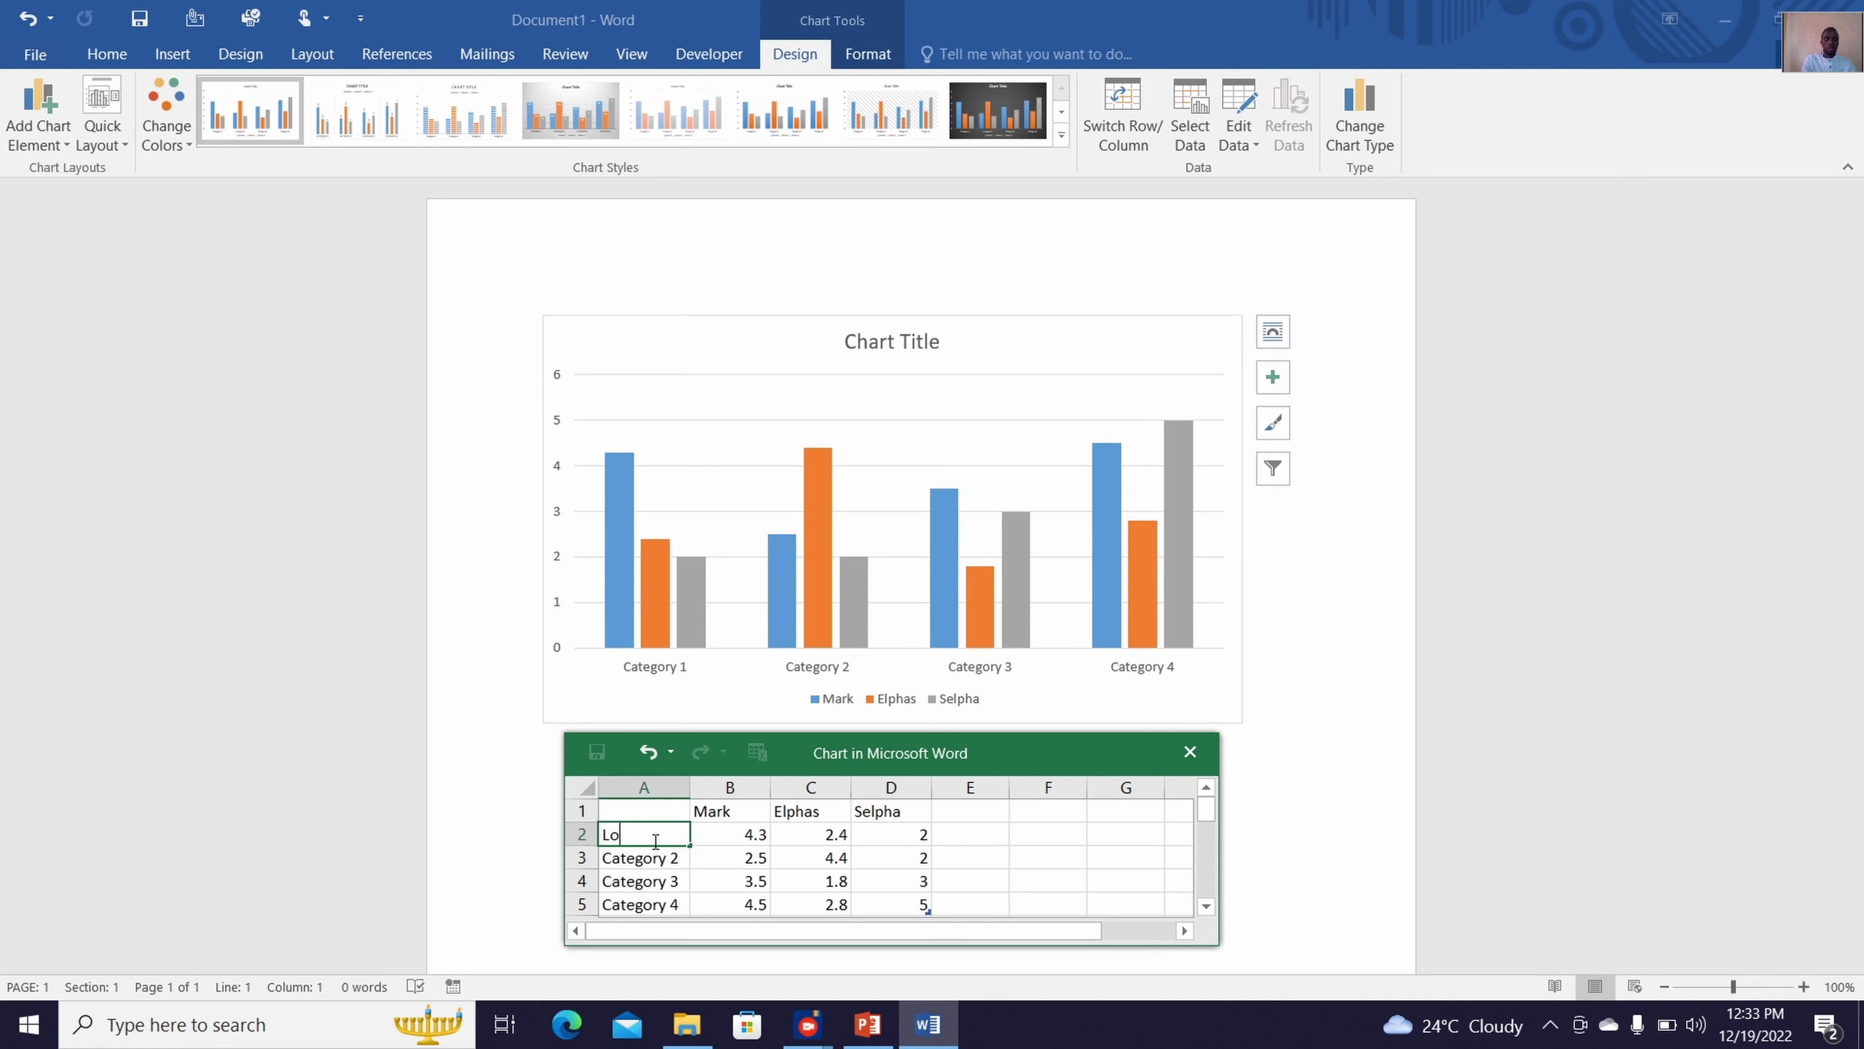
type("t 1")
left_click(662, 864)
type("L")
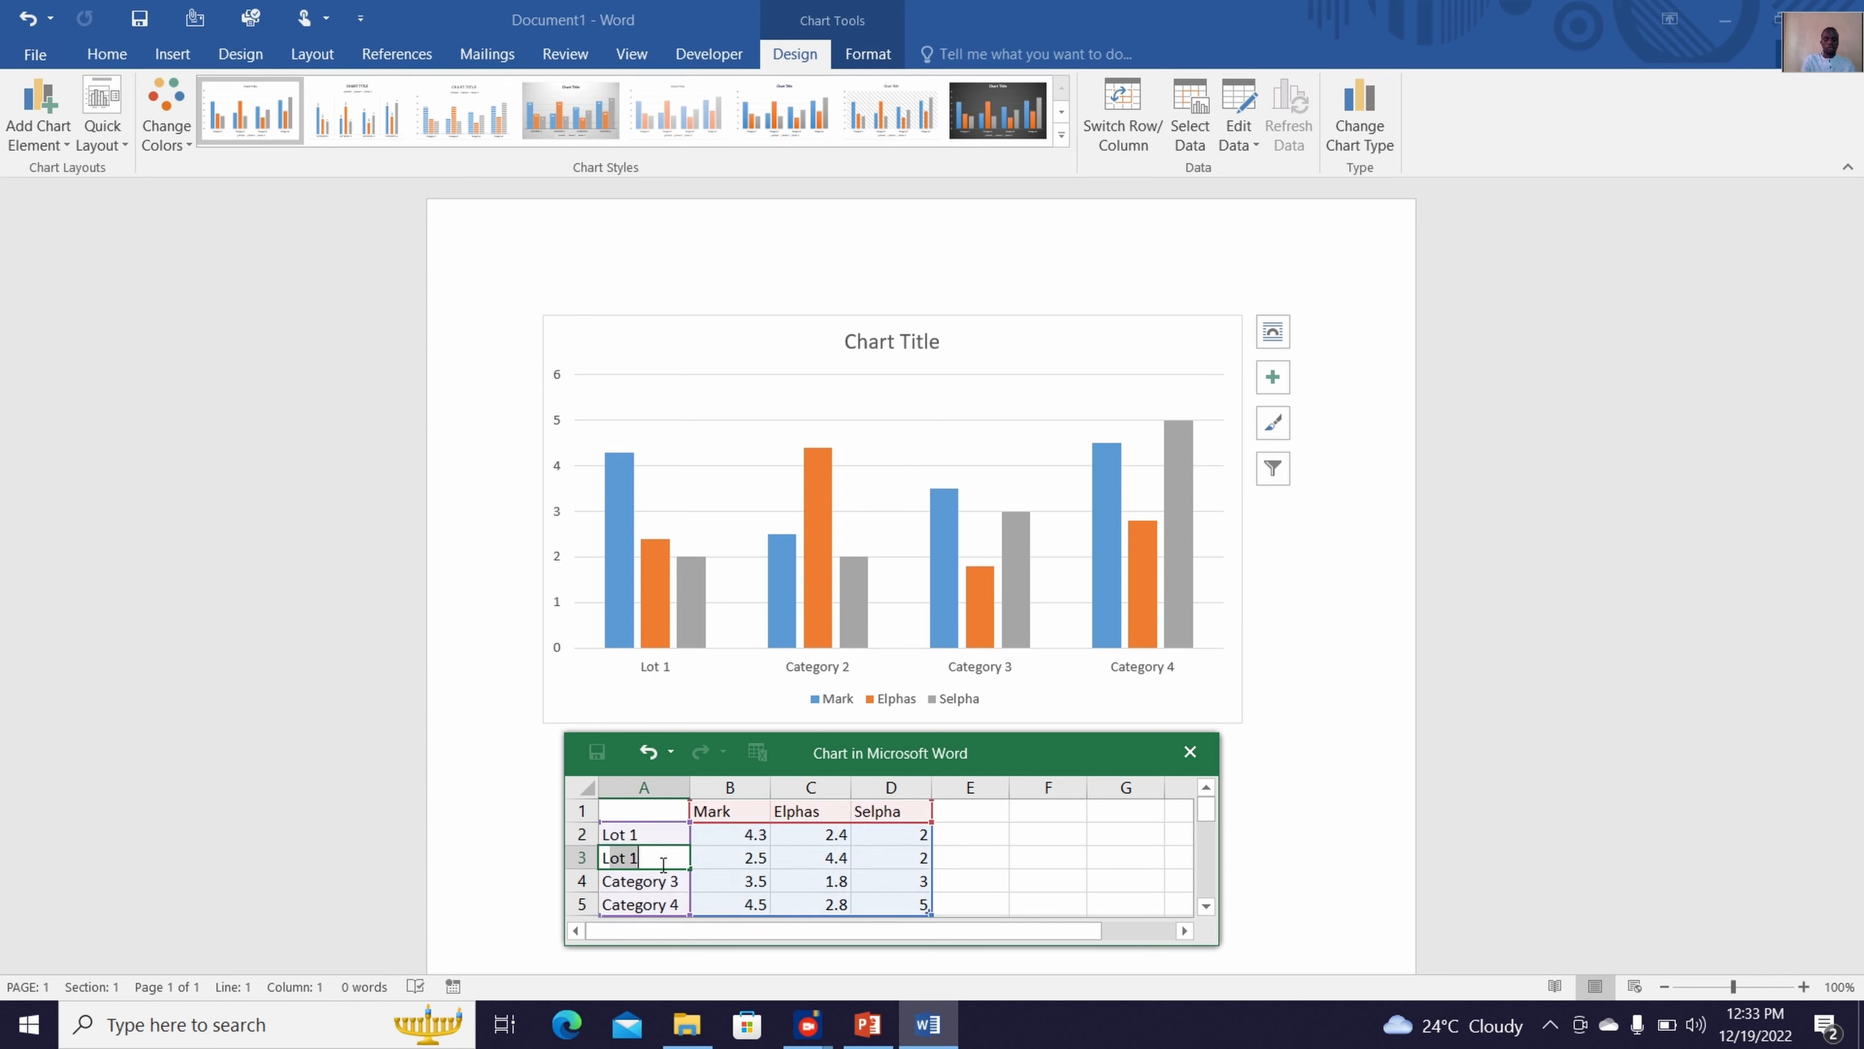
type("ot 2")
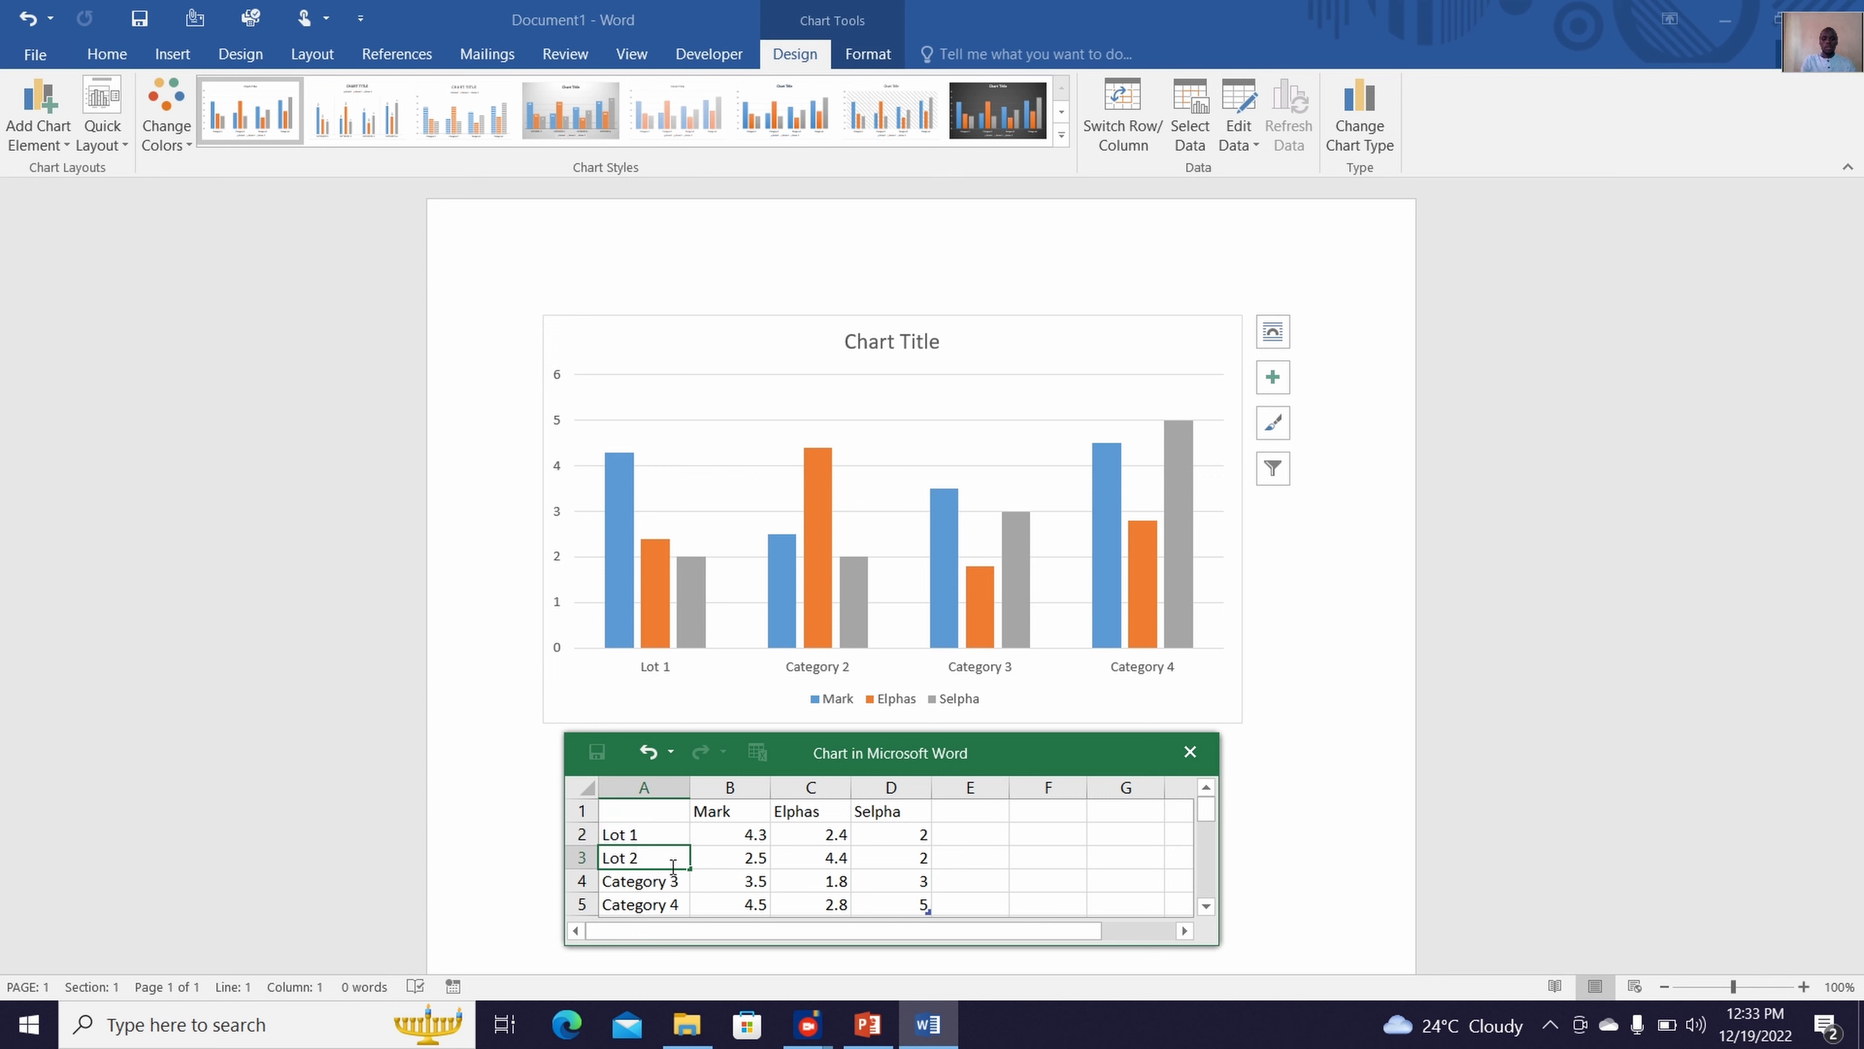
left_click_drag(690, 871, 691, 911)
Set the first series' values in column B to 20, 10, 30 and 70 for Lot 1 through Lot 4
left_click(743, 836)
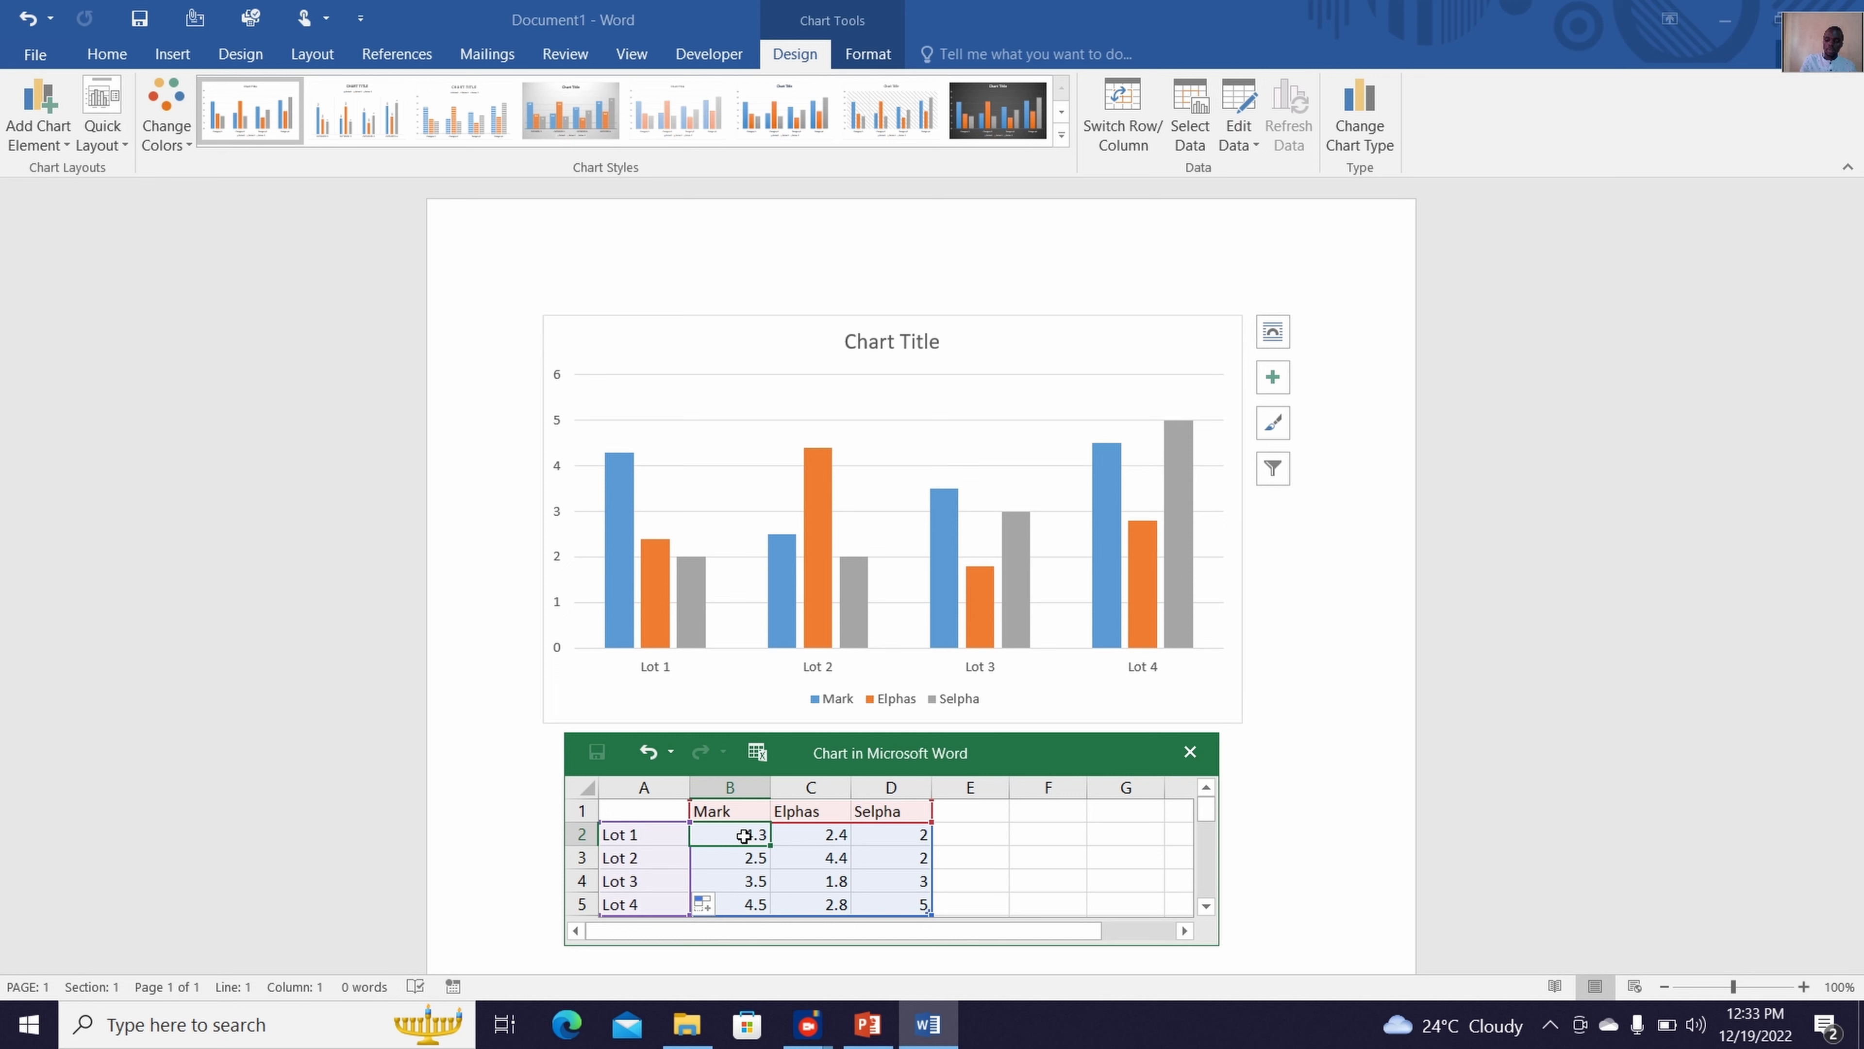
type("20")
key("Return")
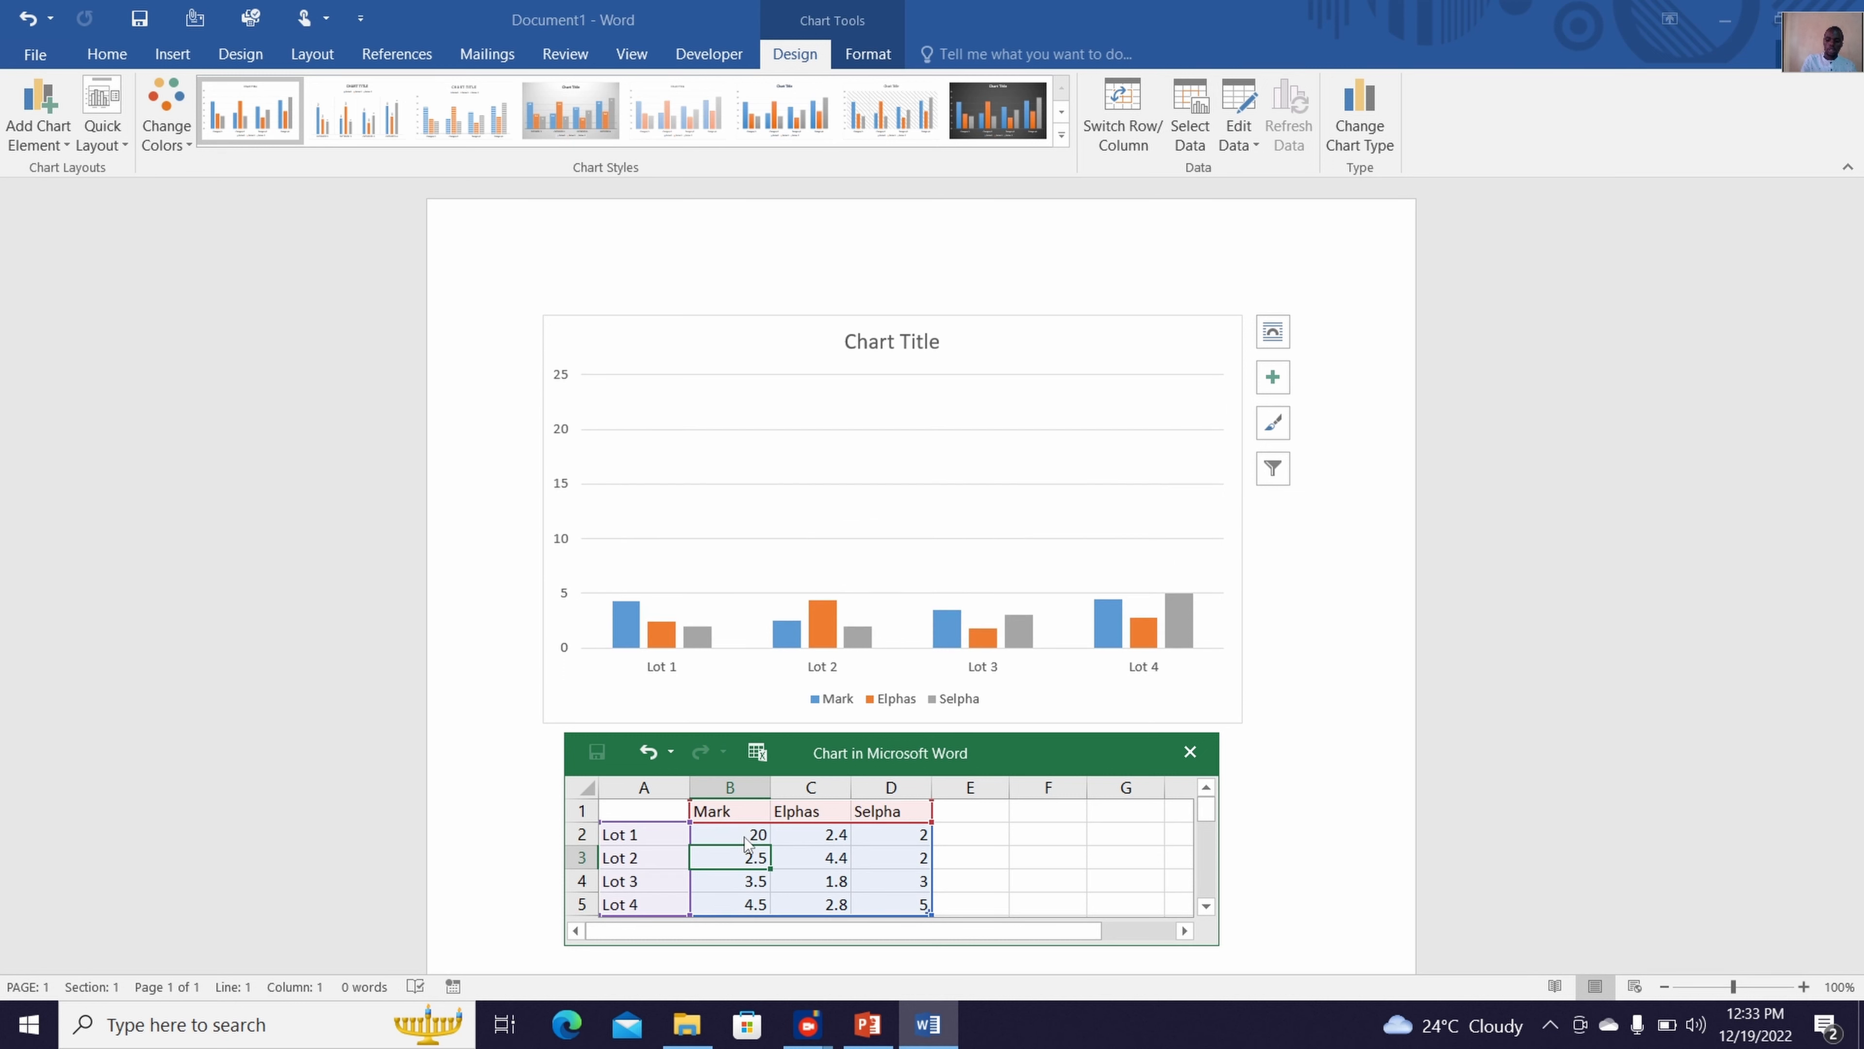
type("10")
key("Return")
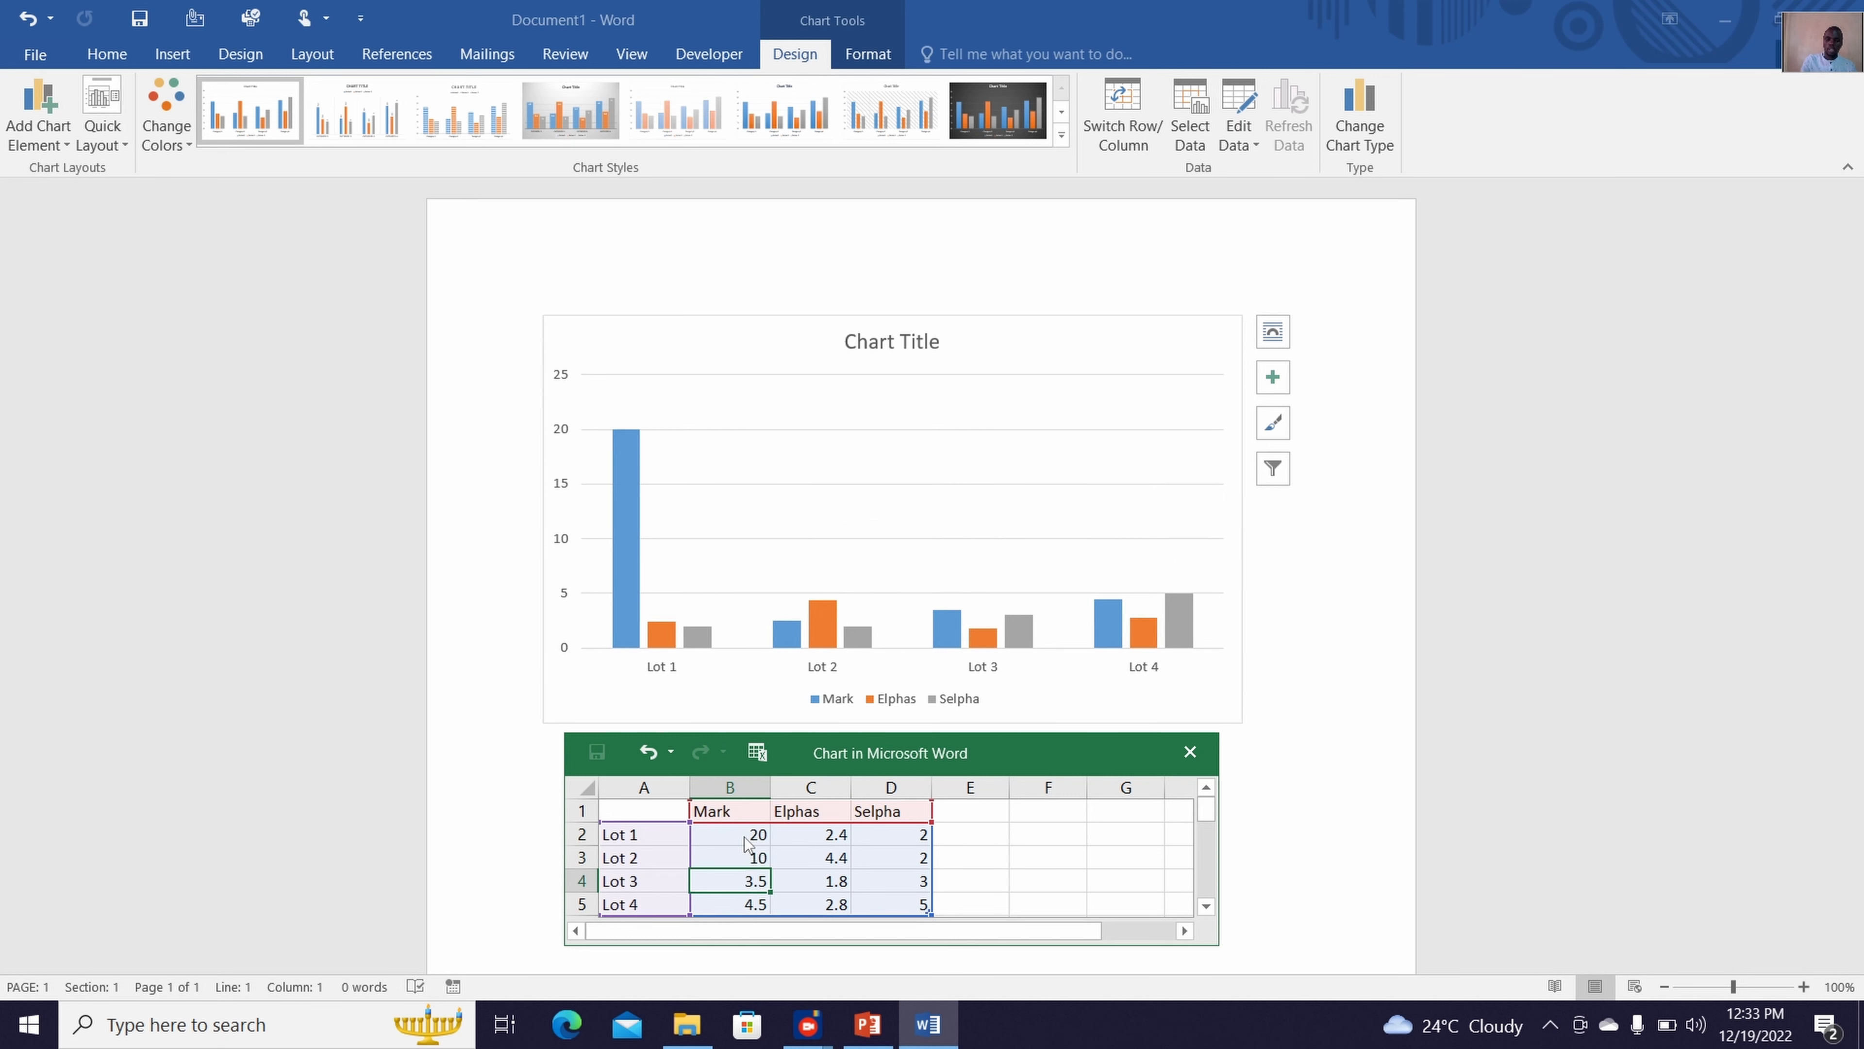
type("3")
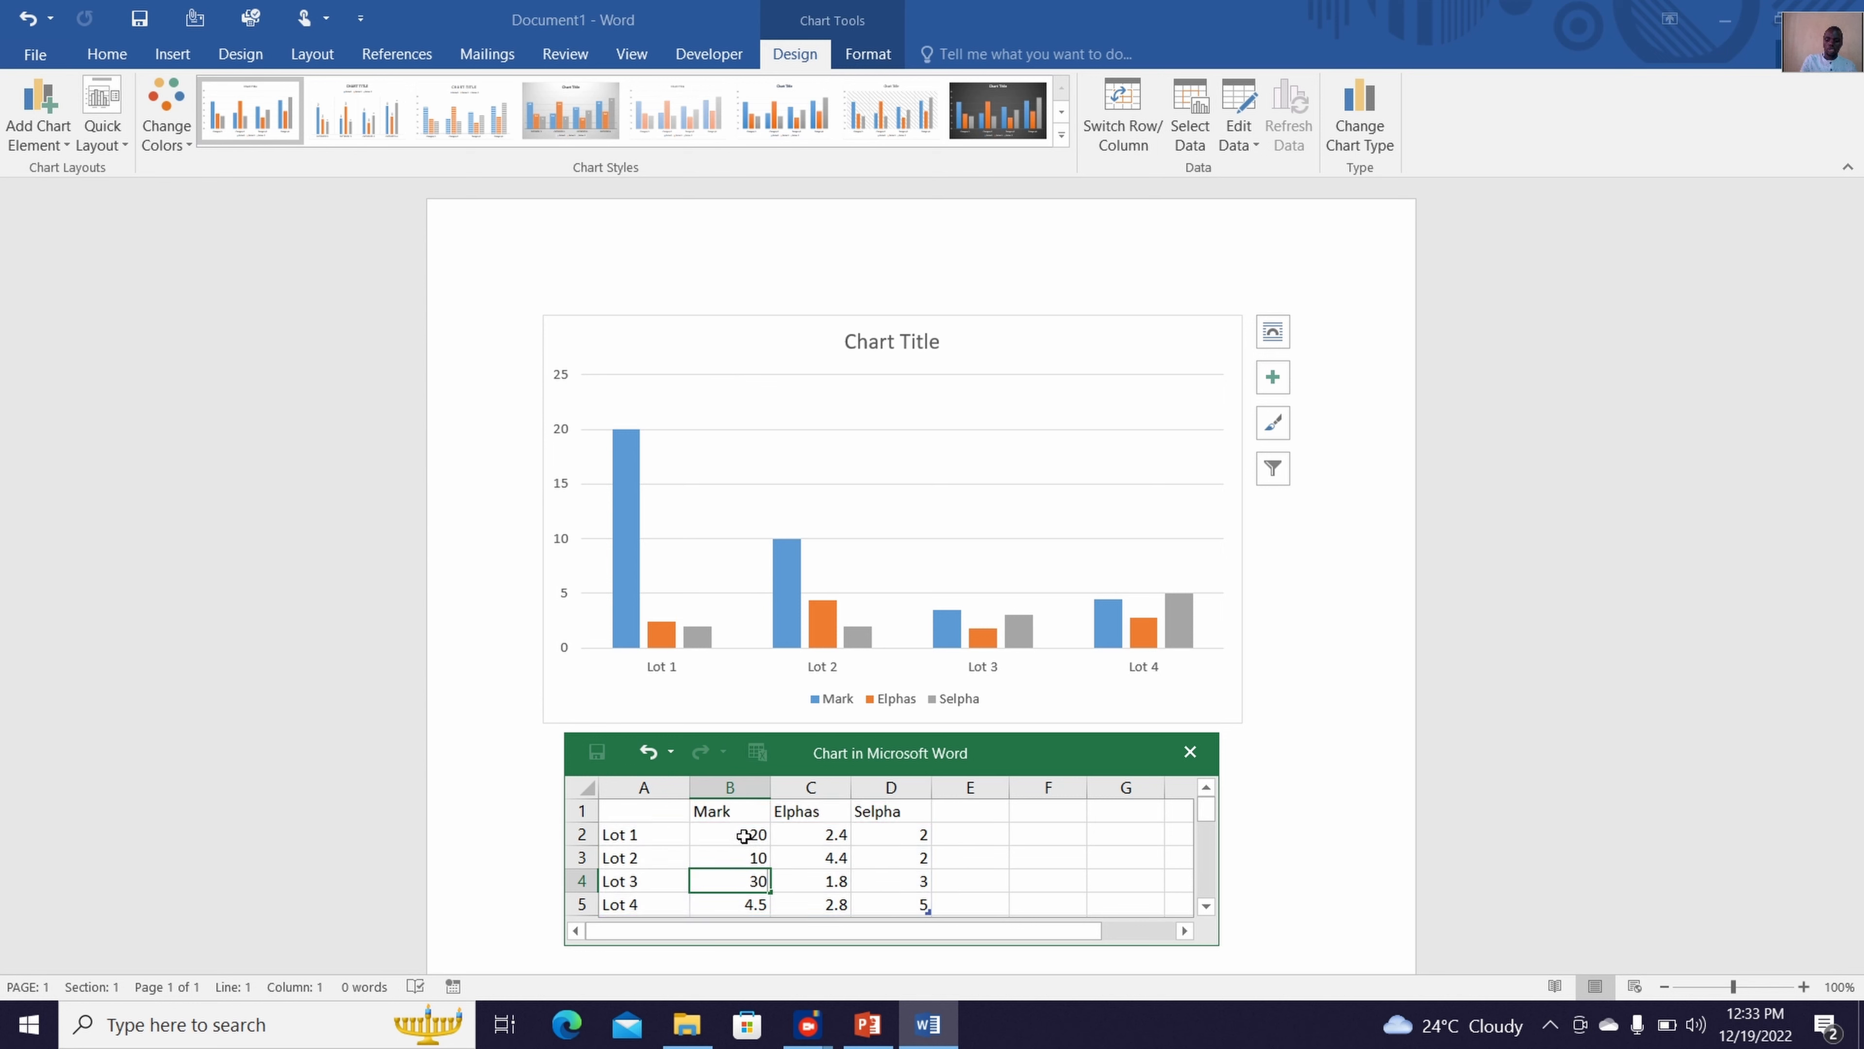
type("0")
key("Return")
type("7")
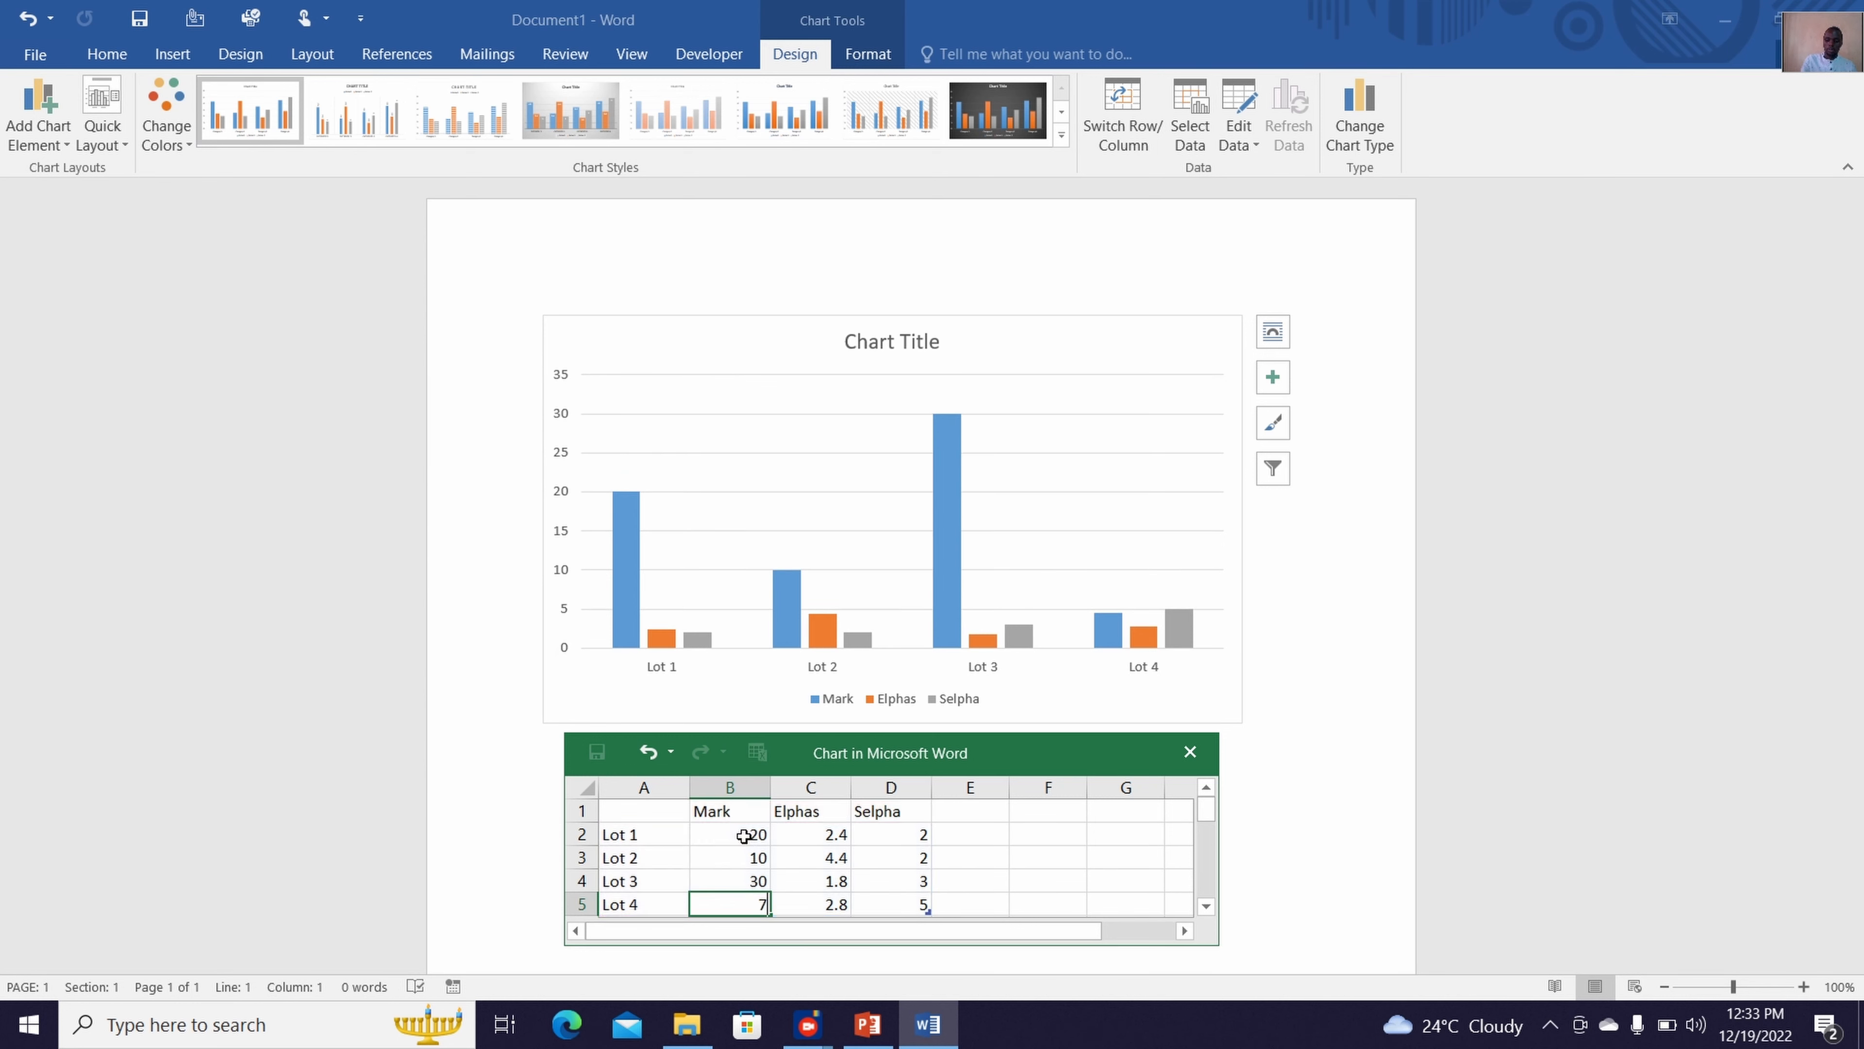
type("0")
key("Return")
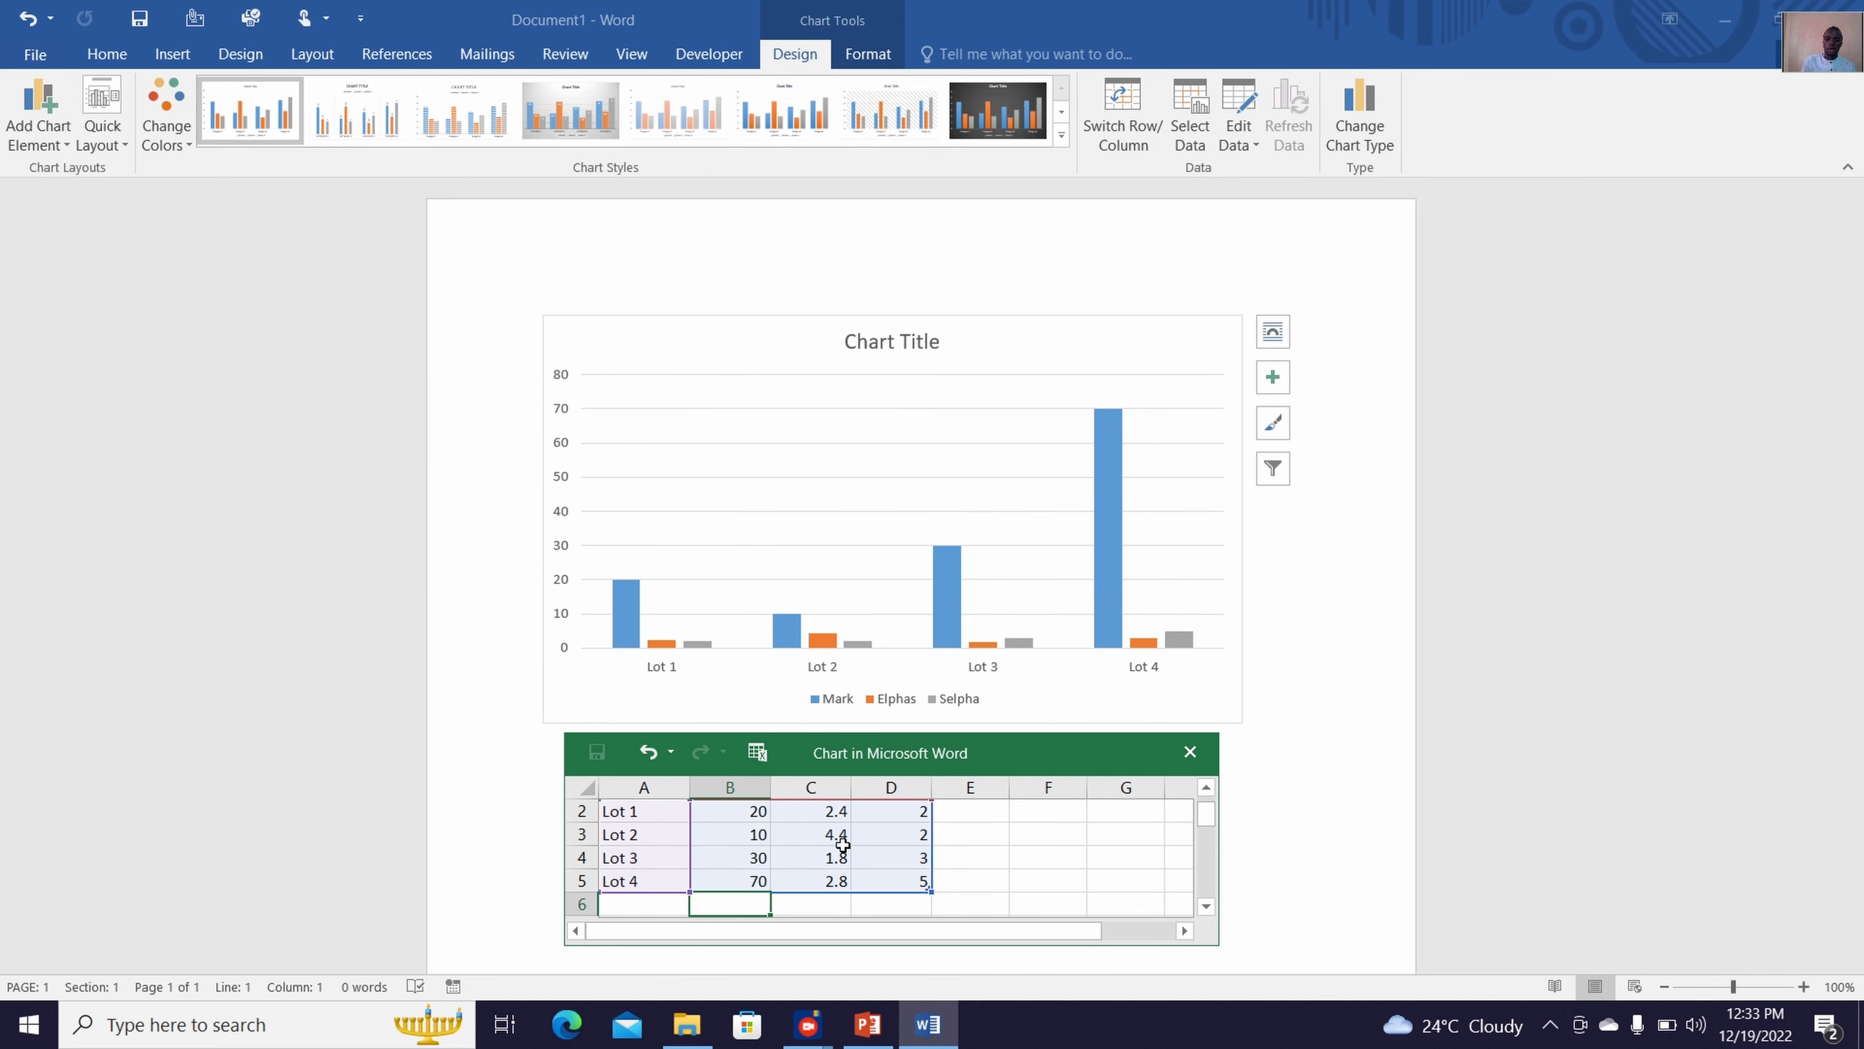
Set the second series' values in column C to 27, 78, 80 and 60 for Lot 1 through Lot 4
left_click(836, 879)
type("60")
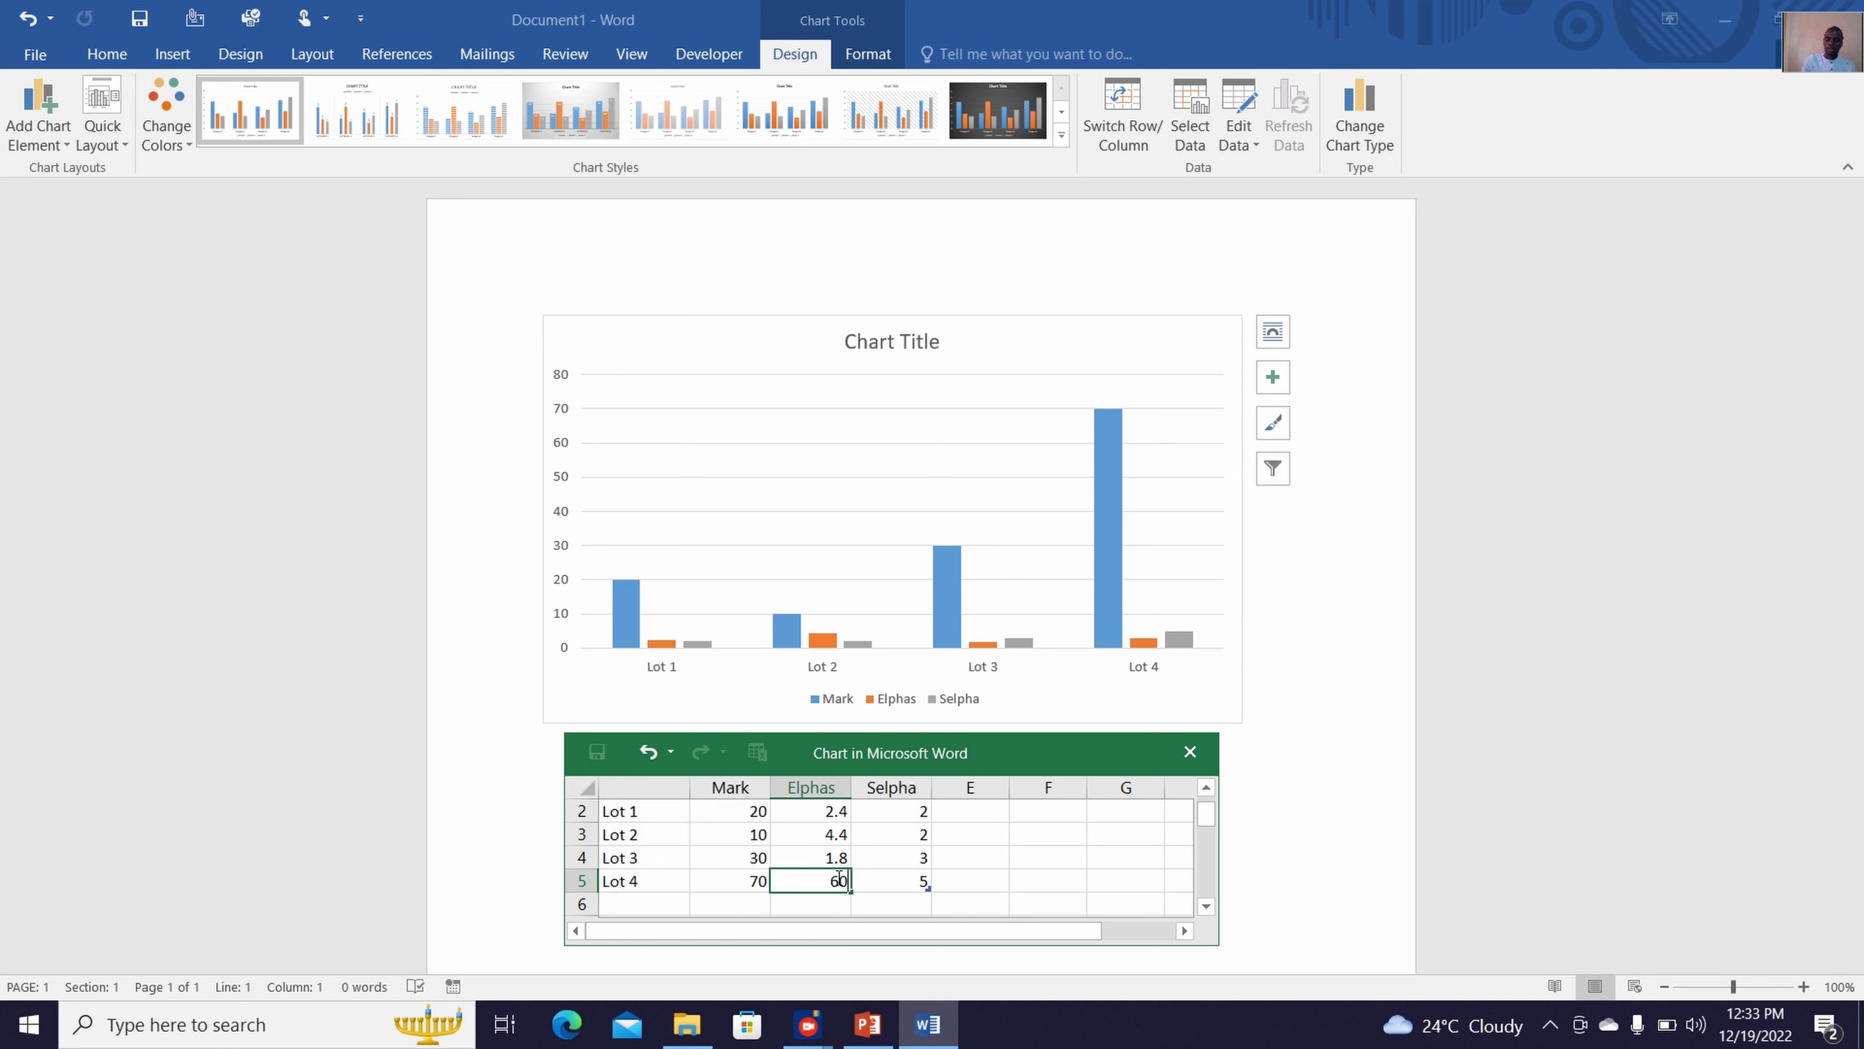
key("Up")
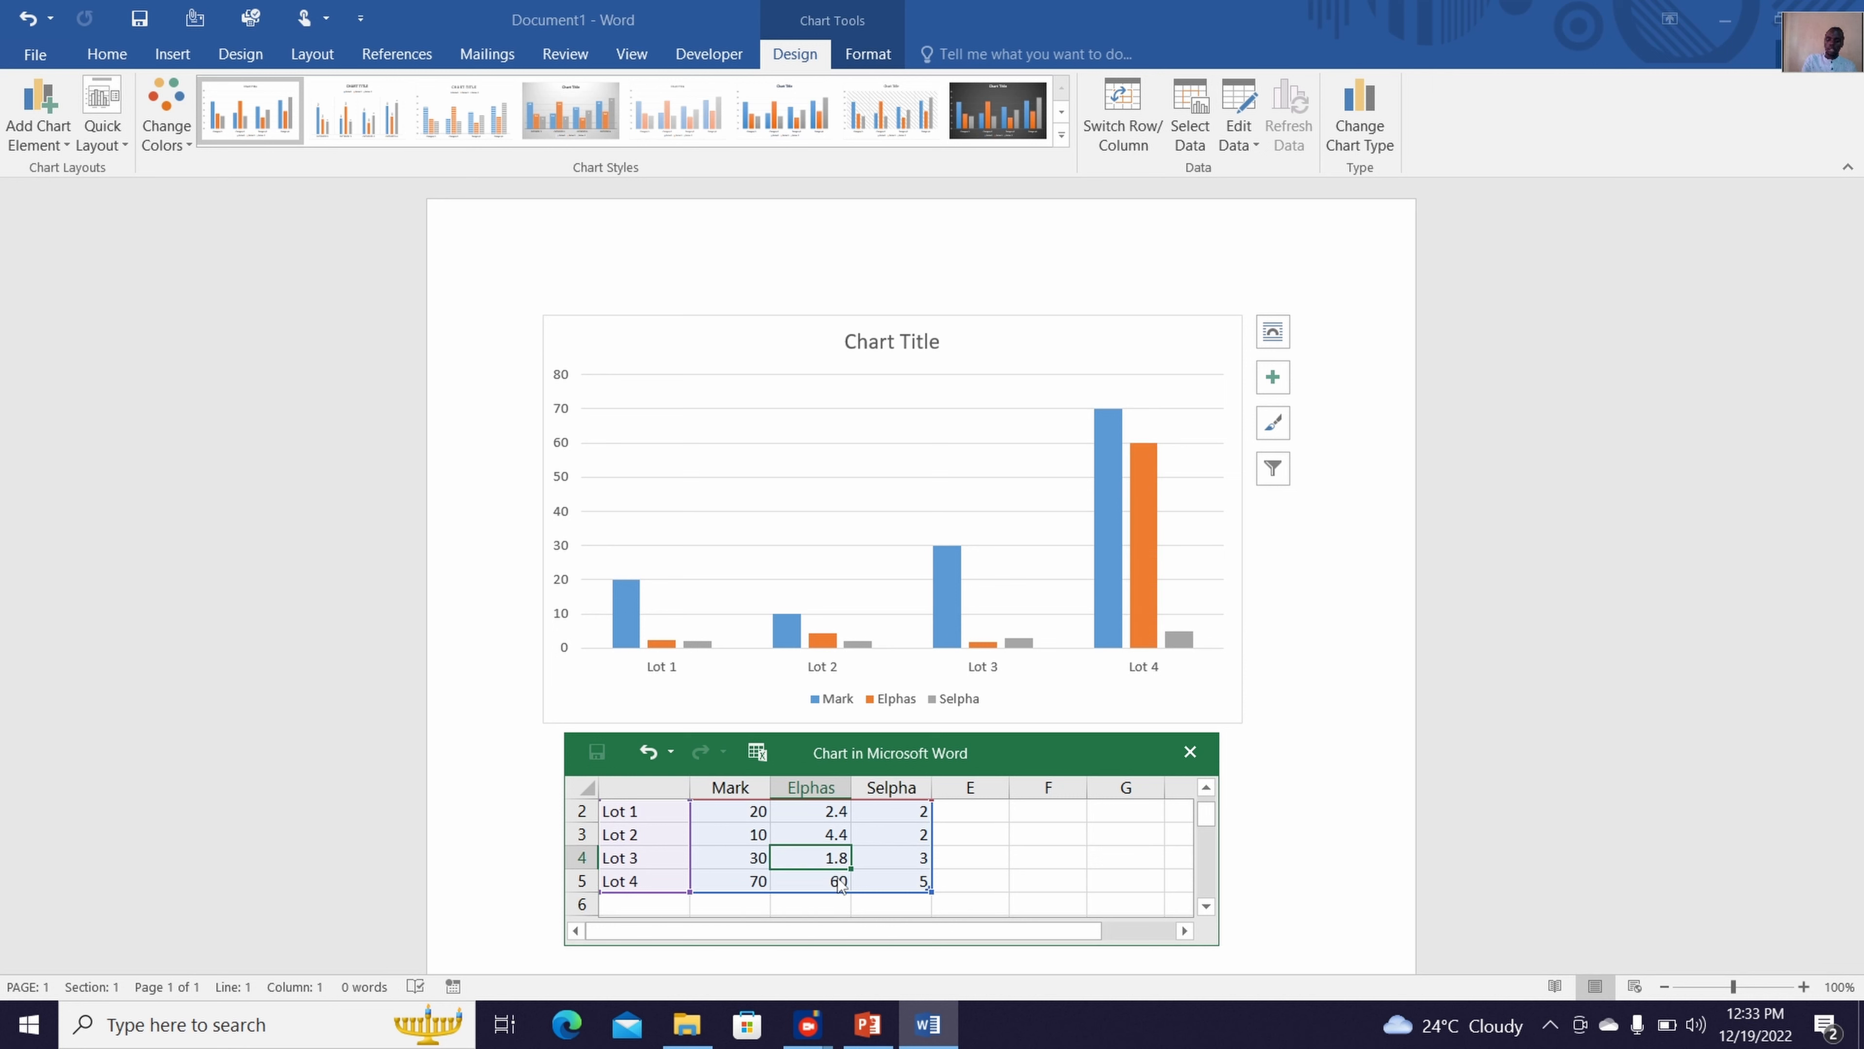
type("80")
key("Up")
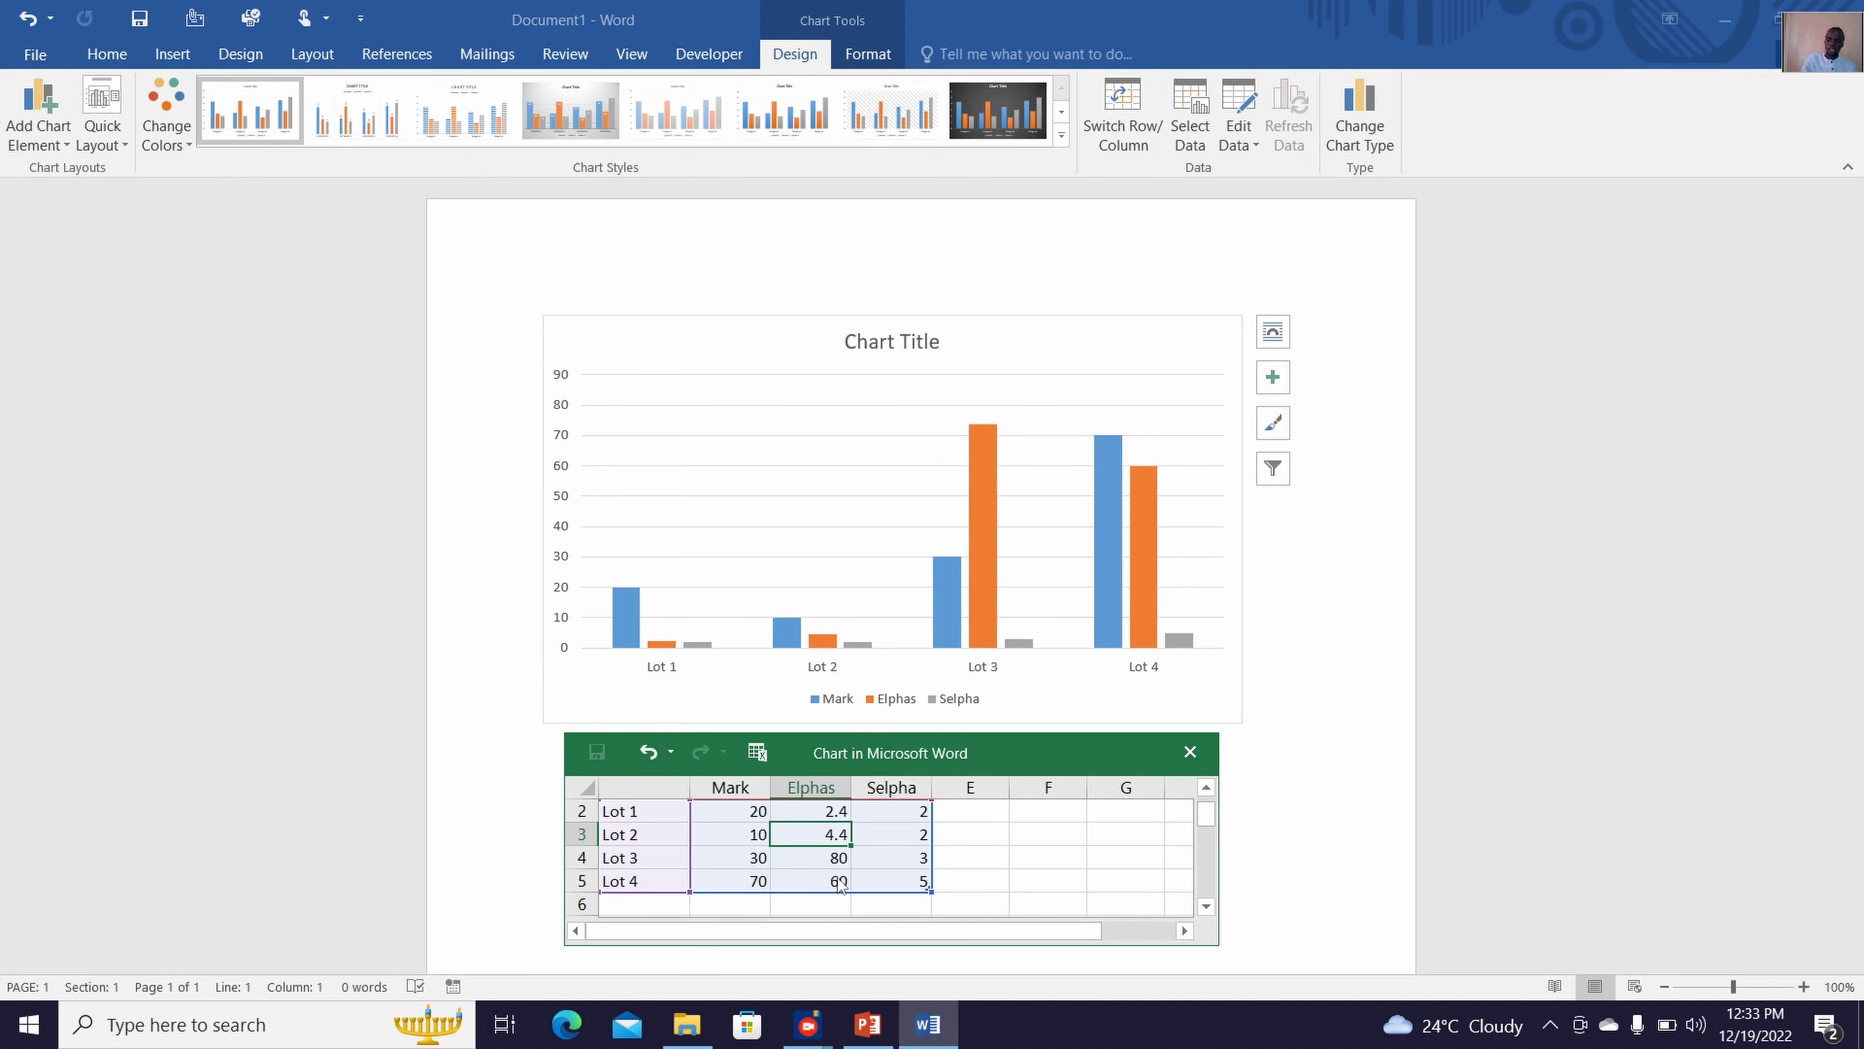
type("78")
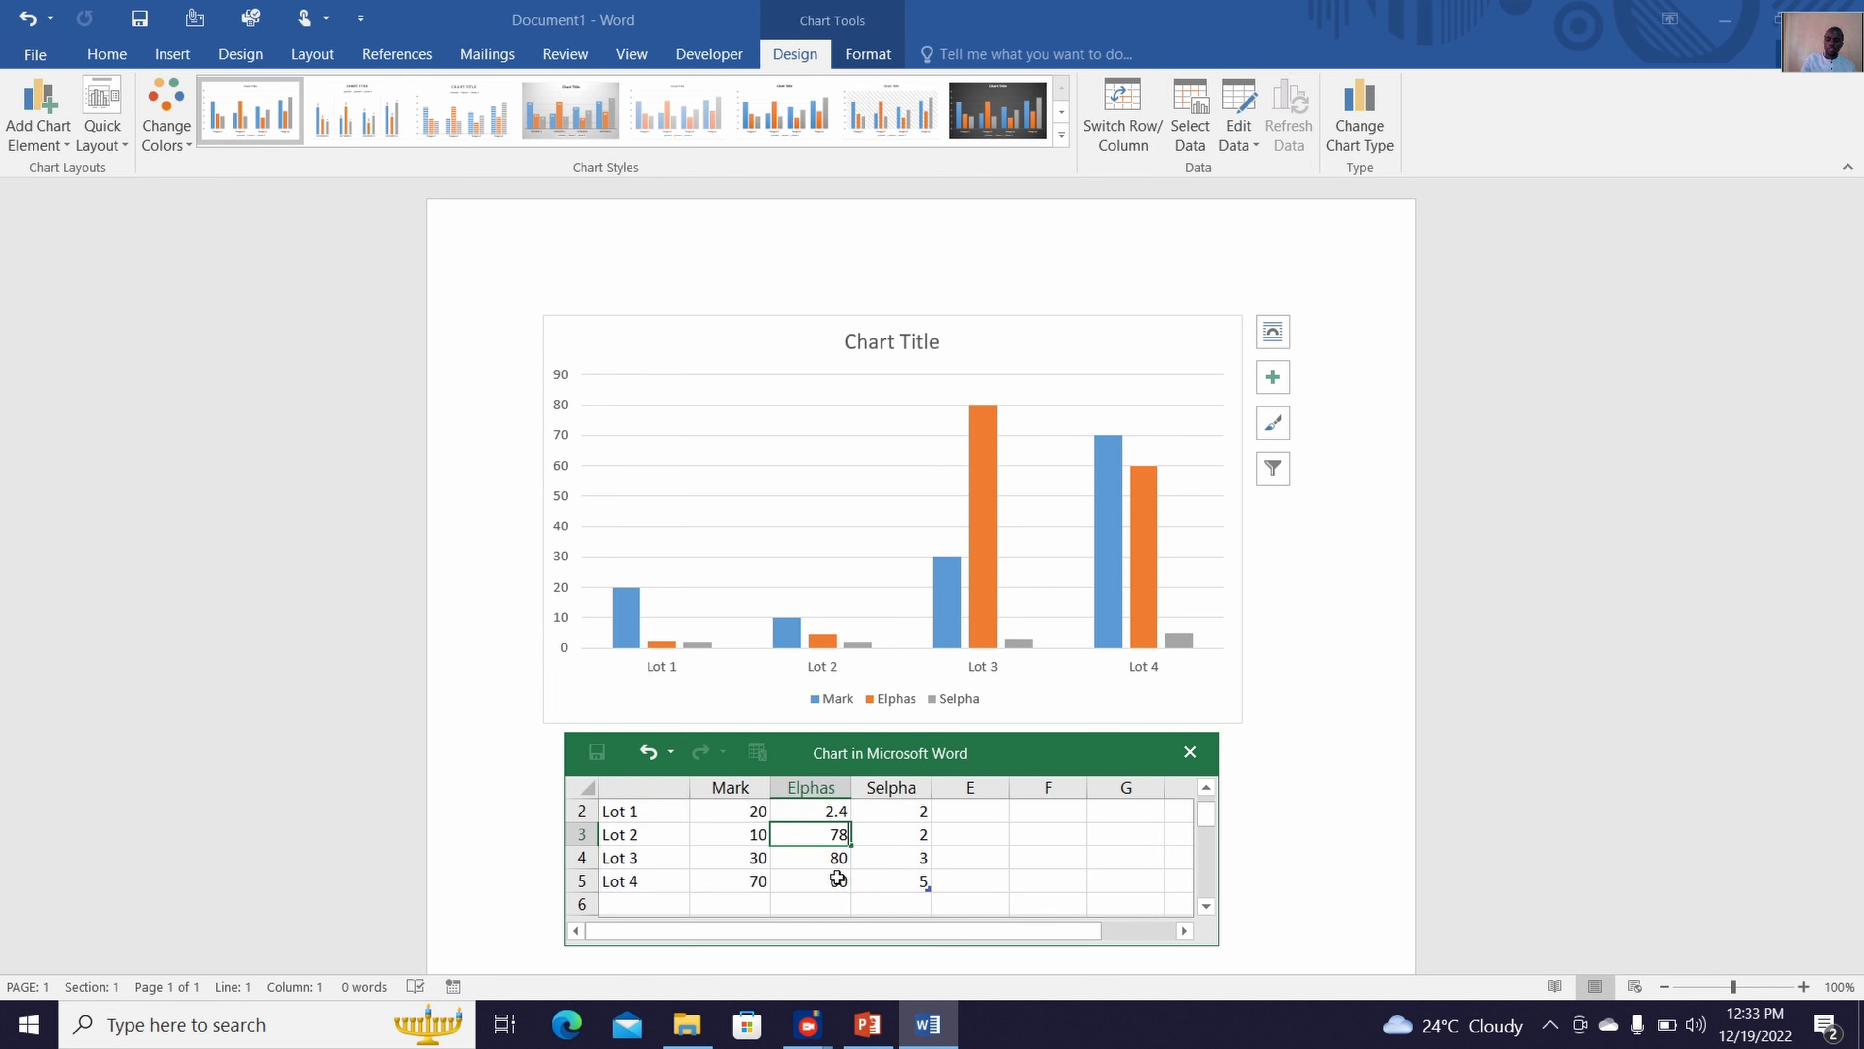
key("Up")
type("27")
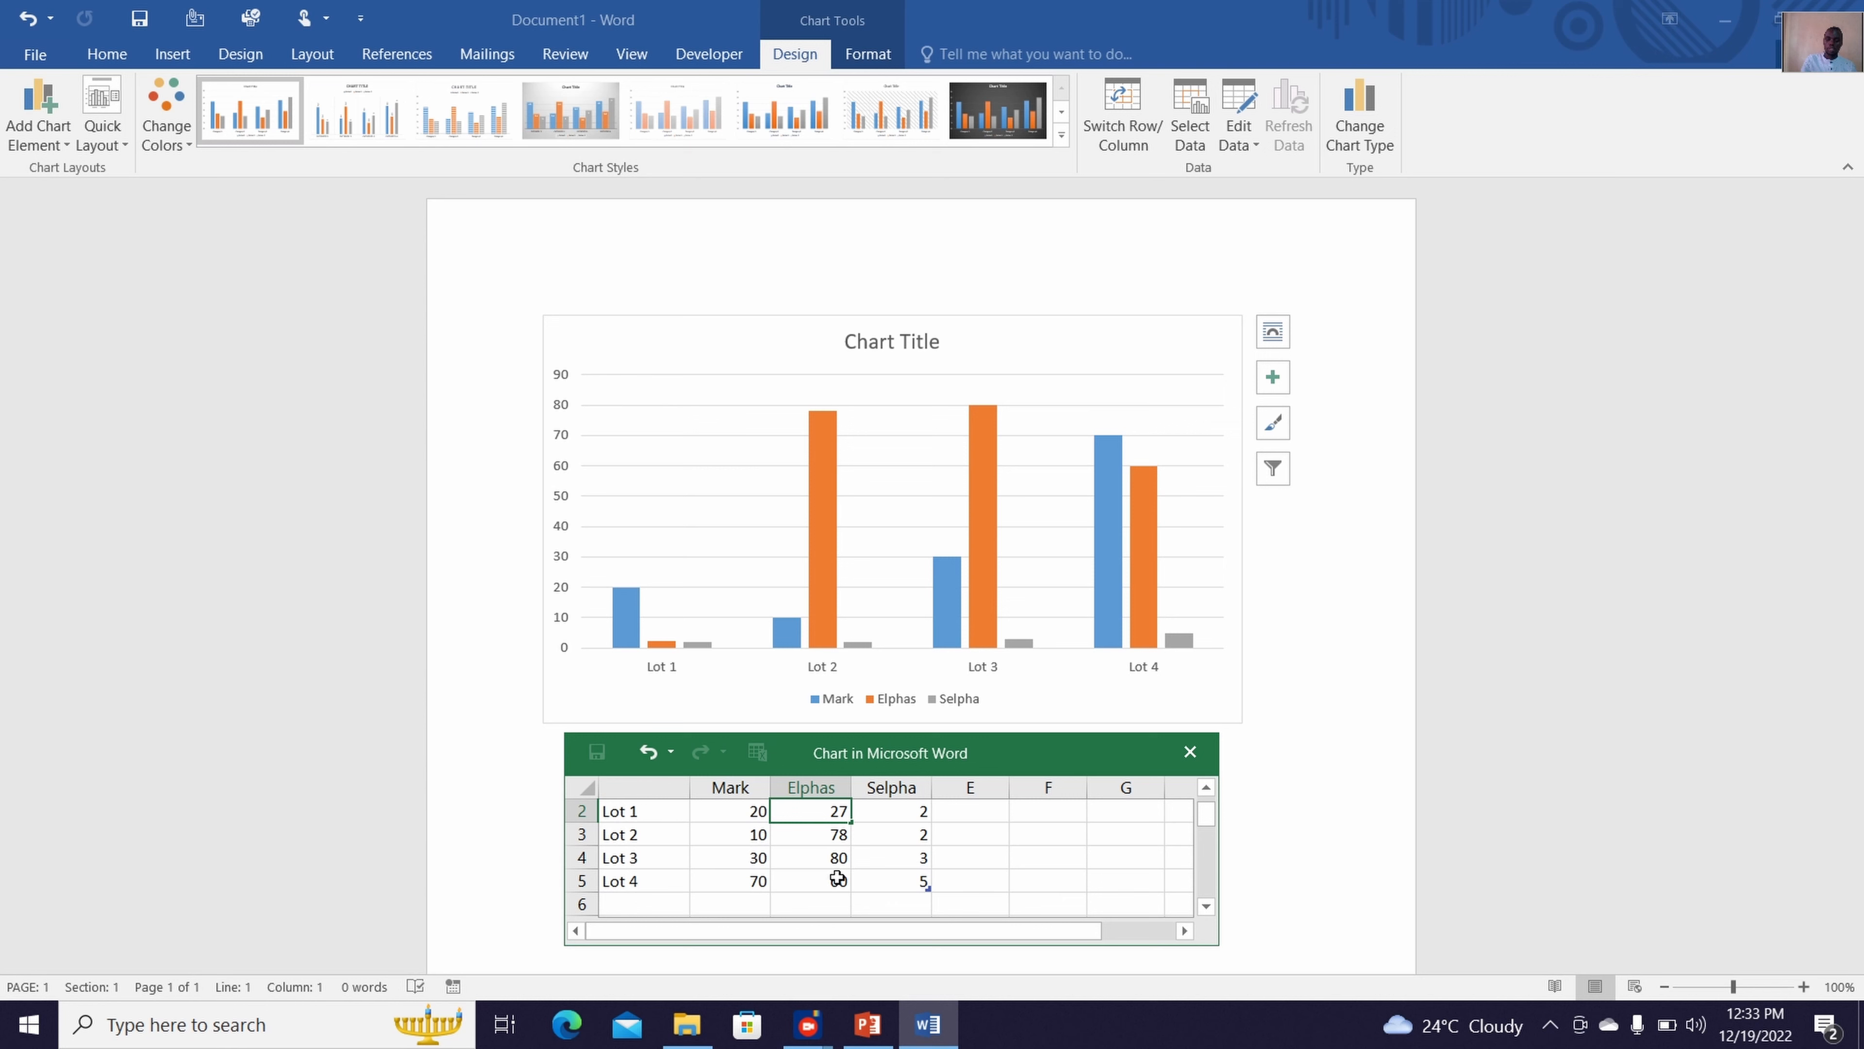
key("Tab")
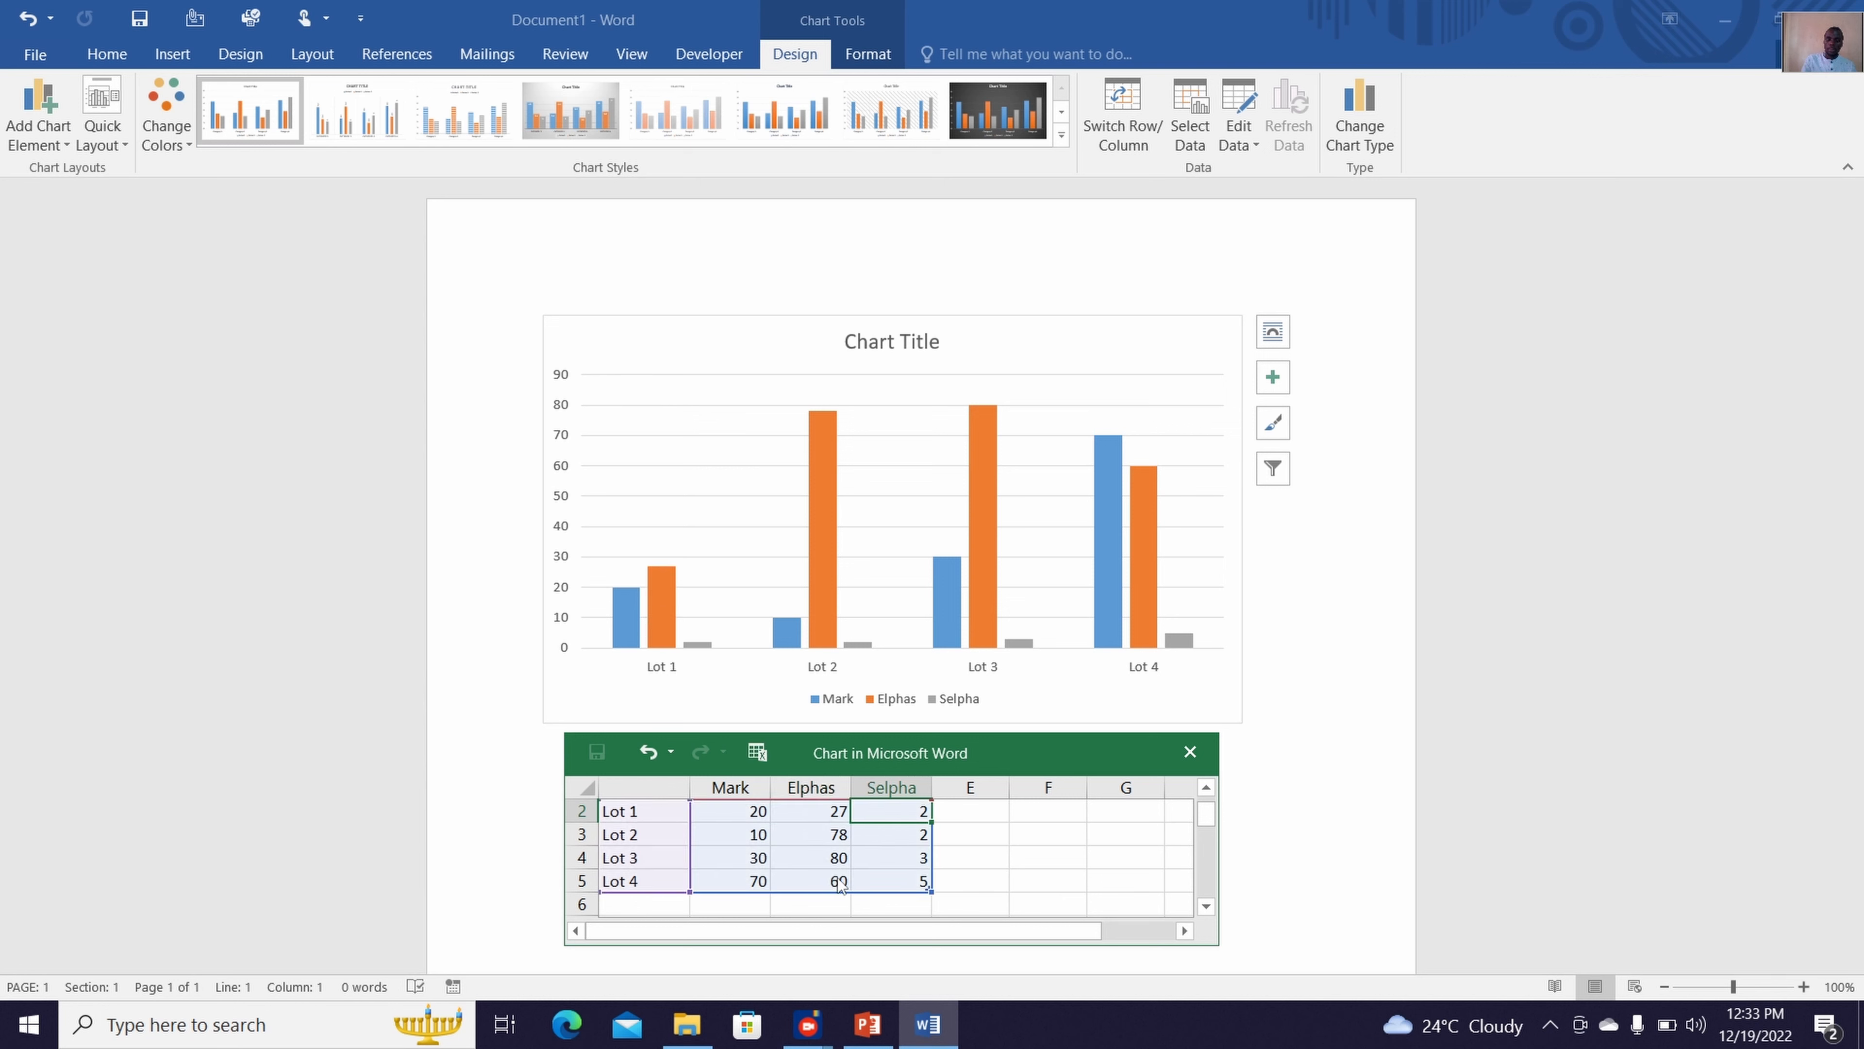
Set the third series' values in column D to 90, 87, 54 and 69 for Lot 1 through Lot 4 and close the data sheet
type("90")
key("Return")
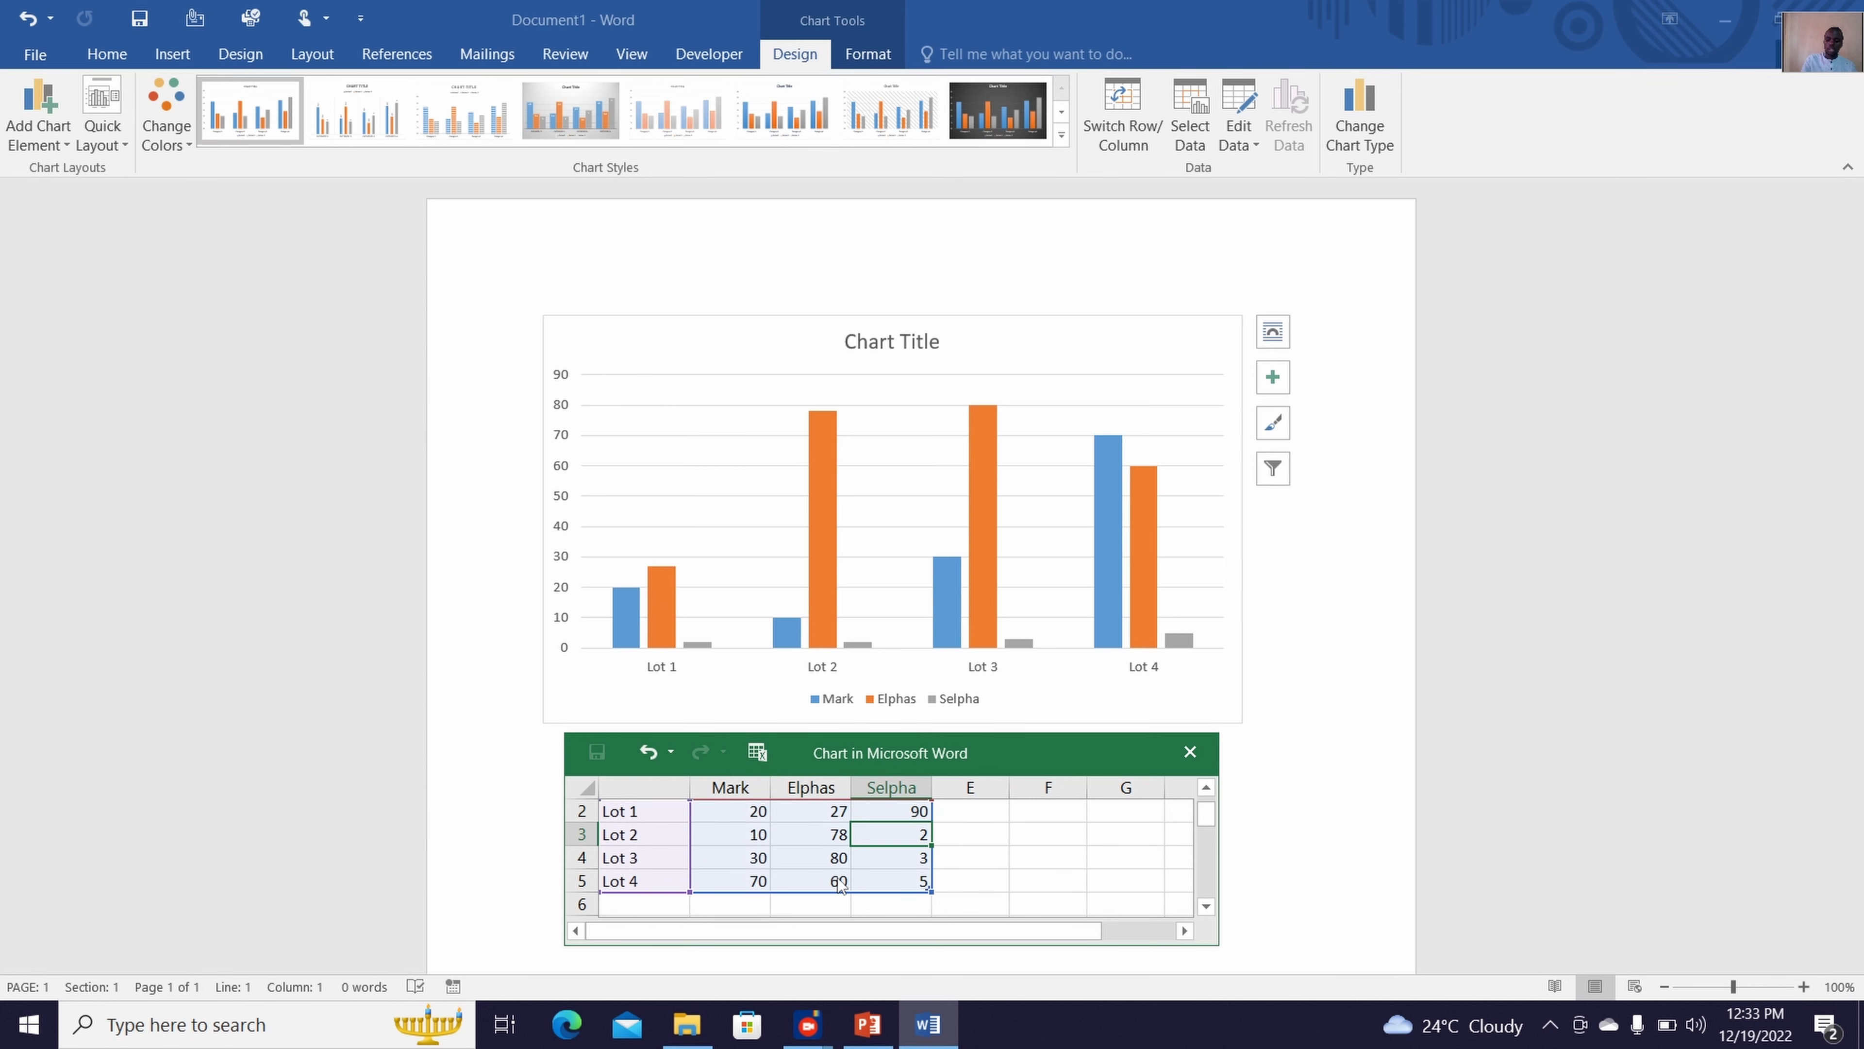
type("87")
key("Return")
type("54")
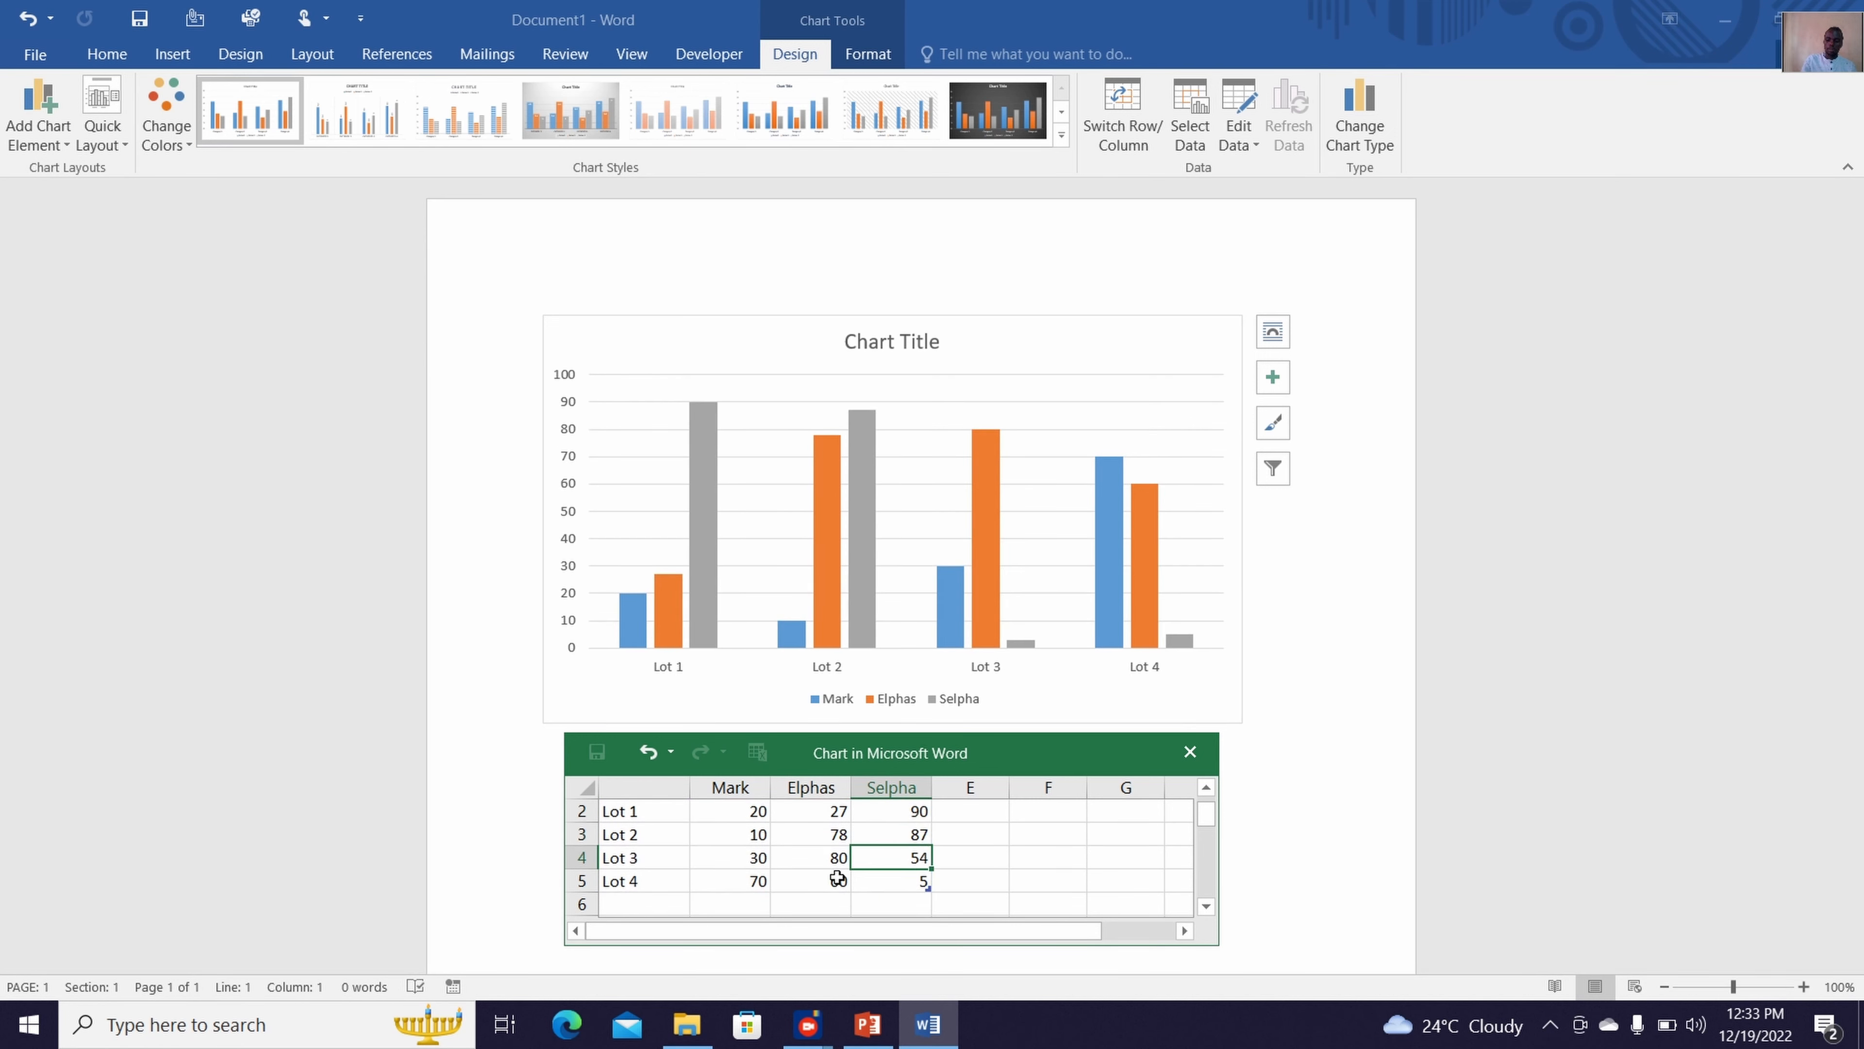
key("Return")
type("69")
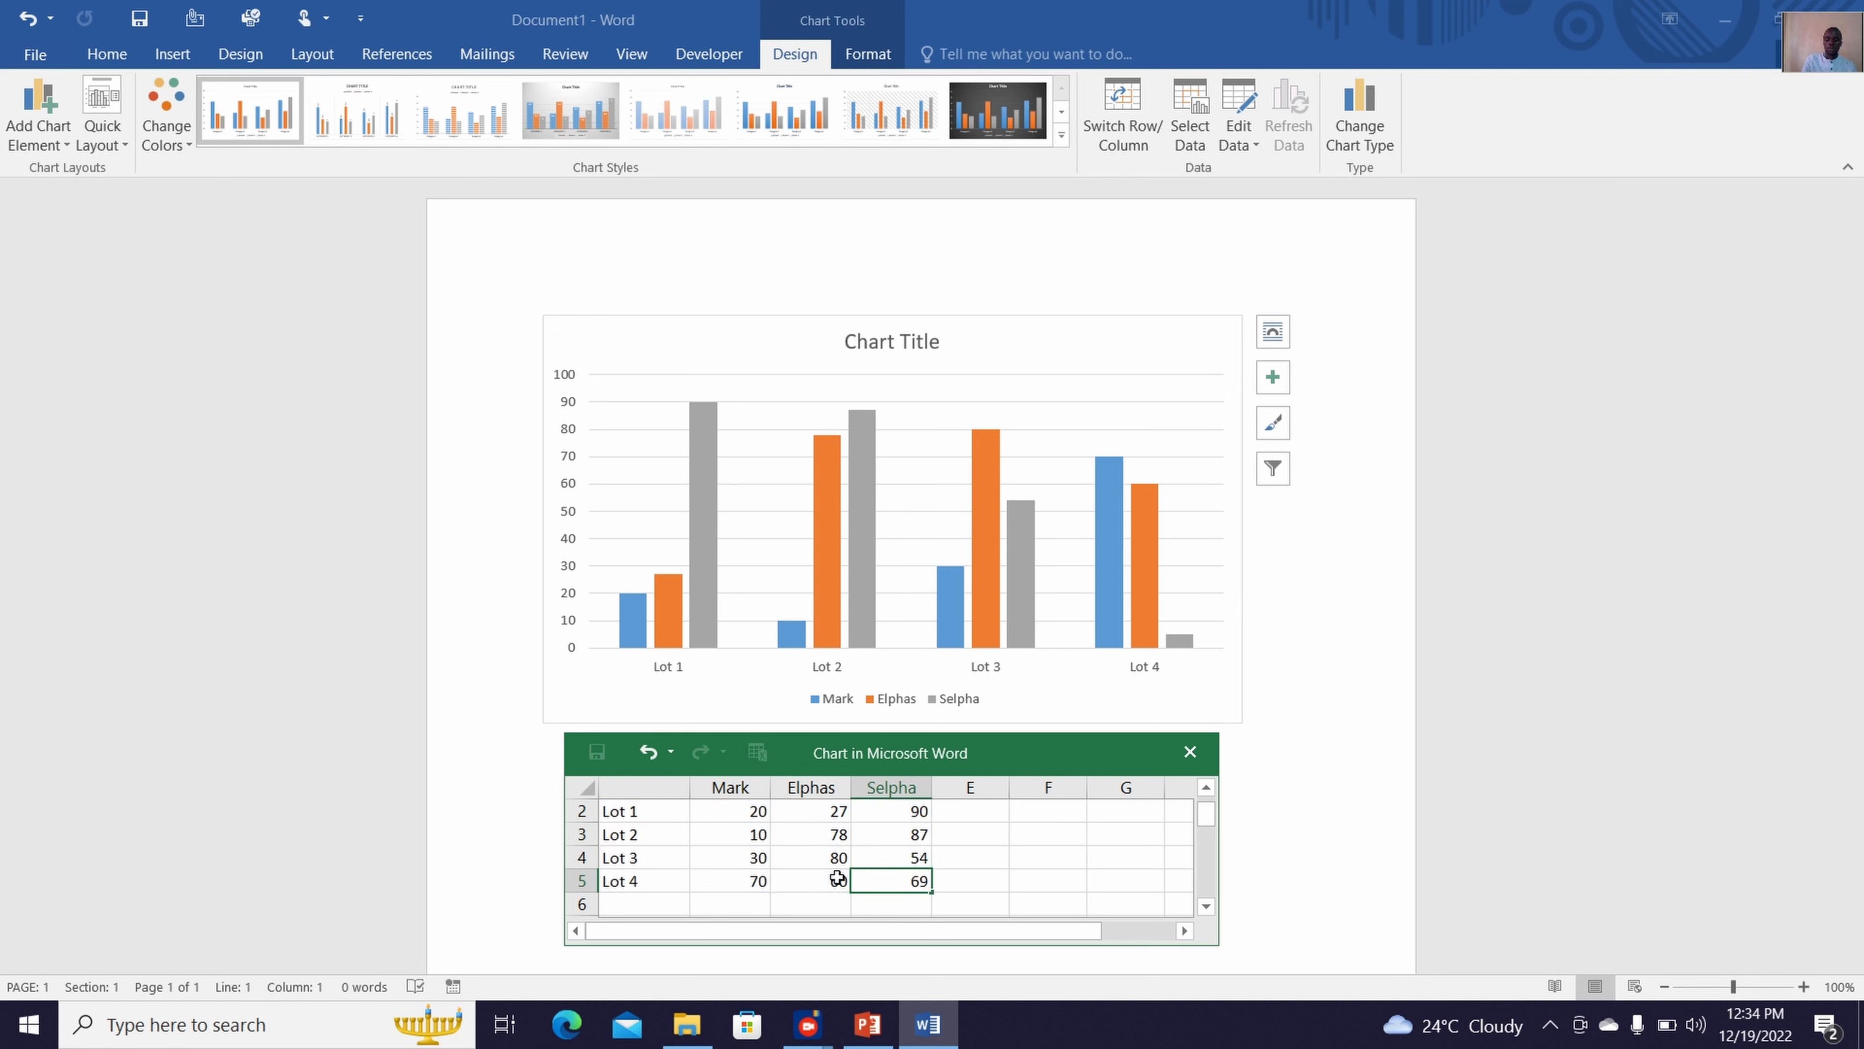
key("Return")
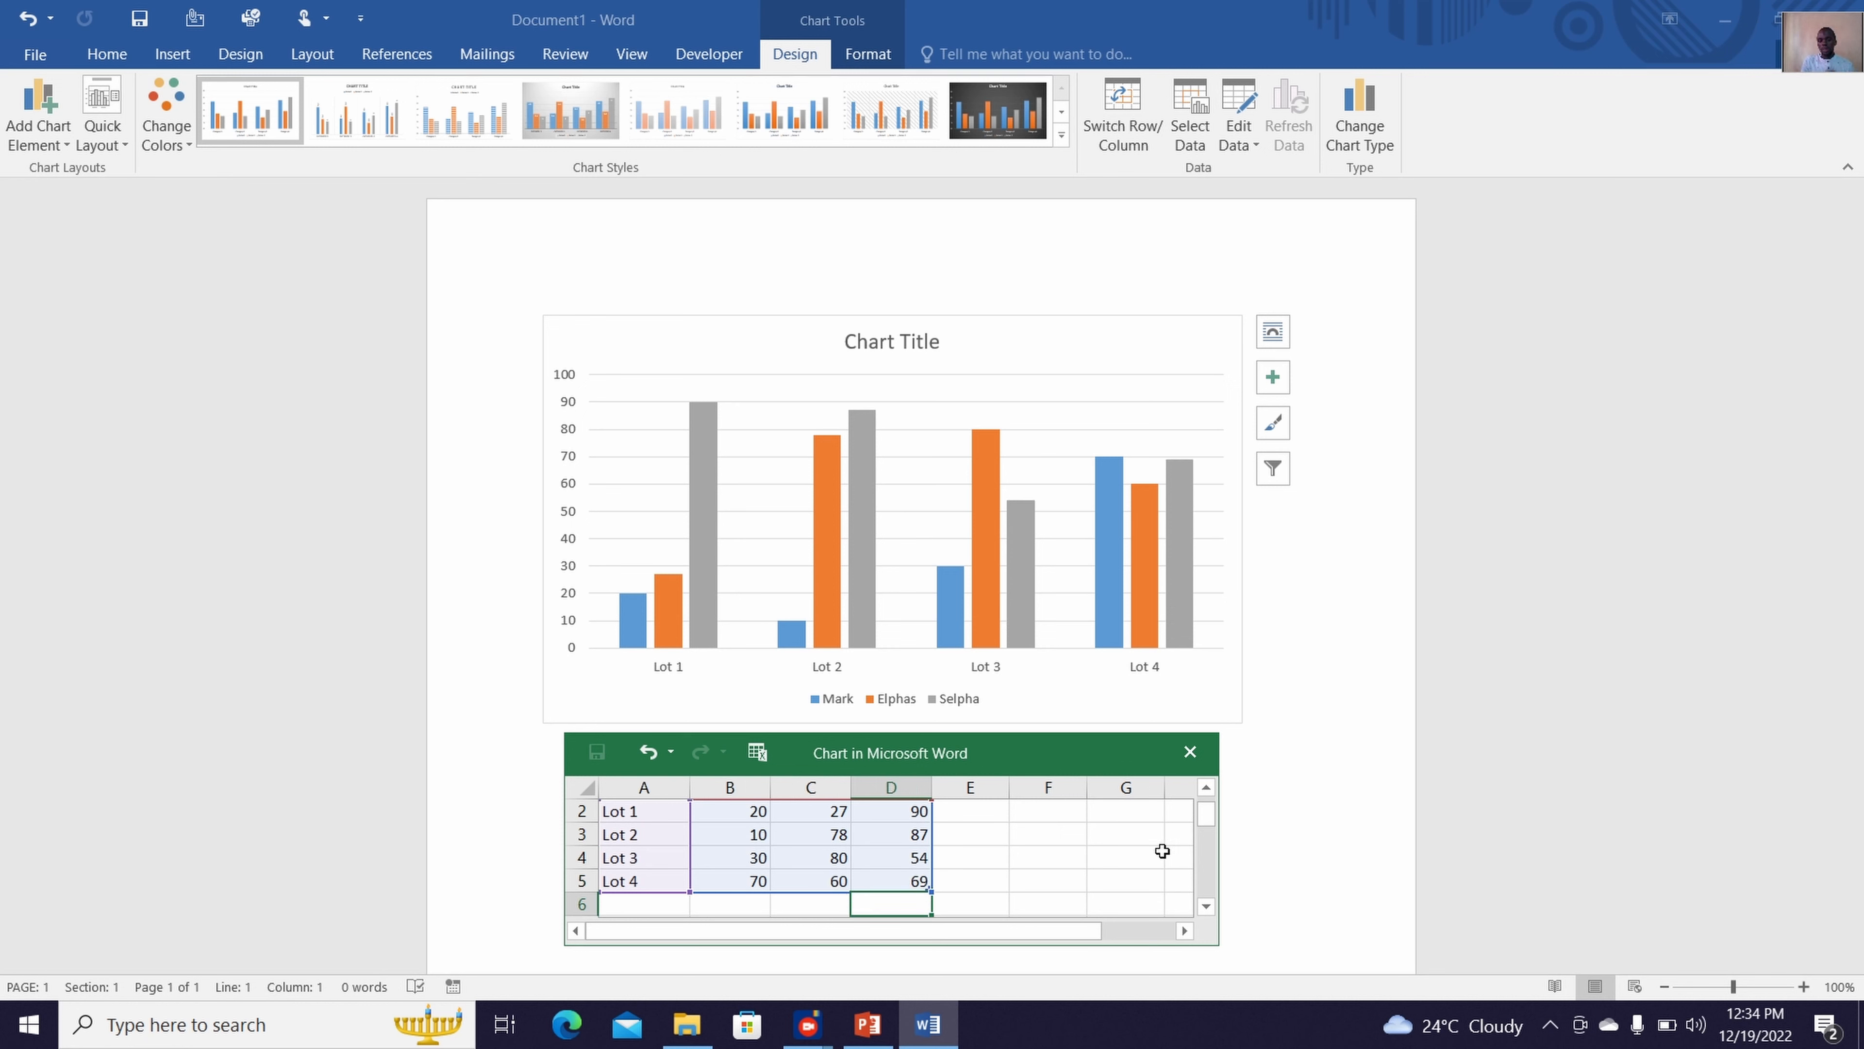
left_click_drag(1205, 822, 1216, 884)
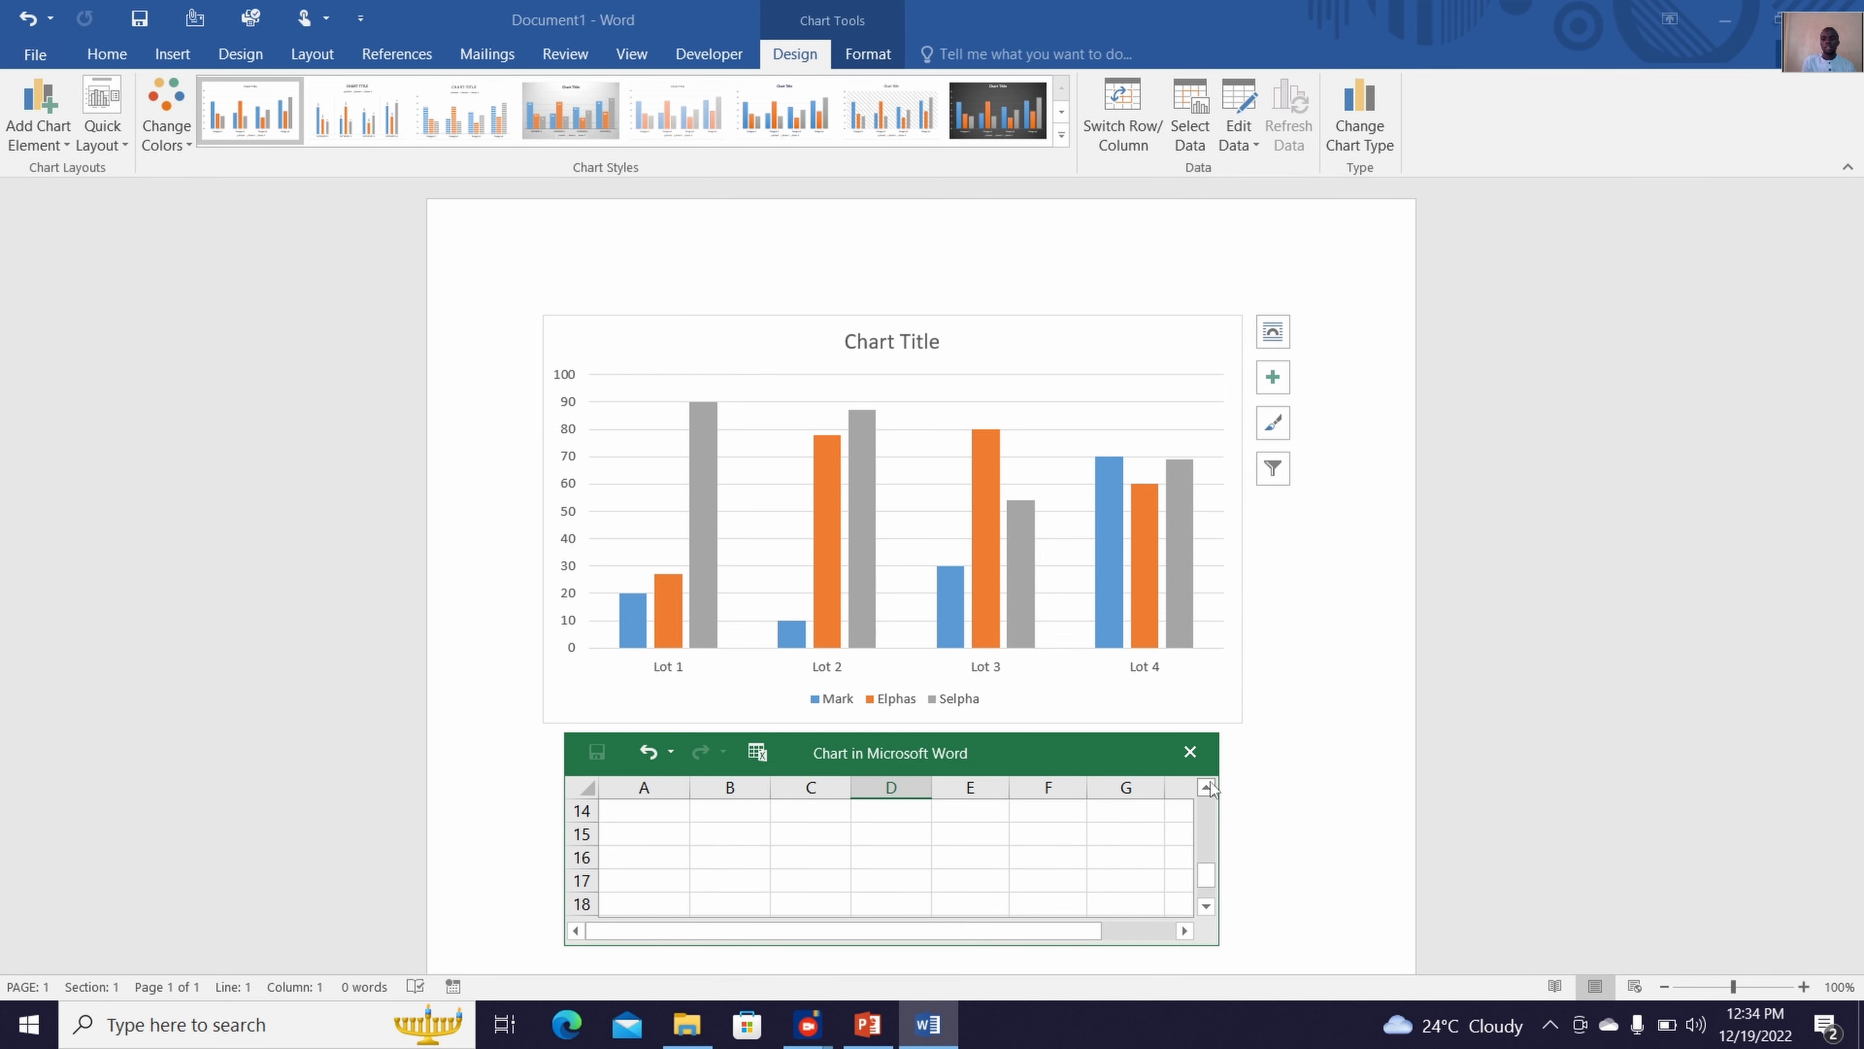
left_click(1188, 752)
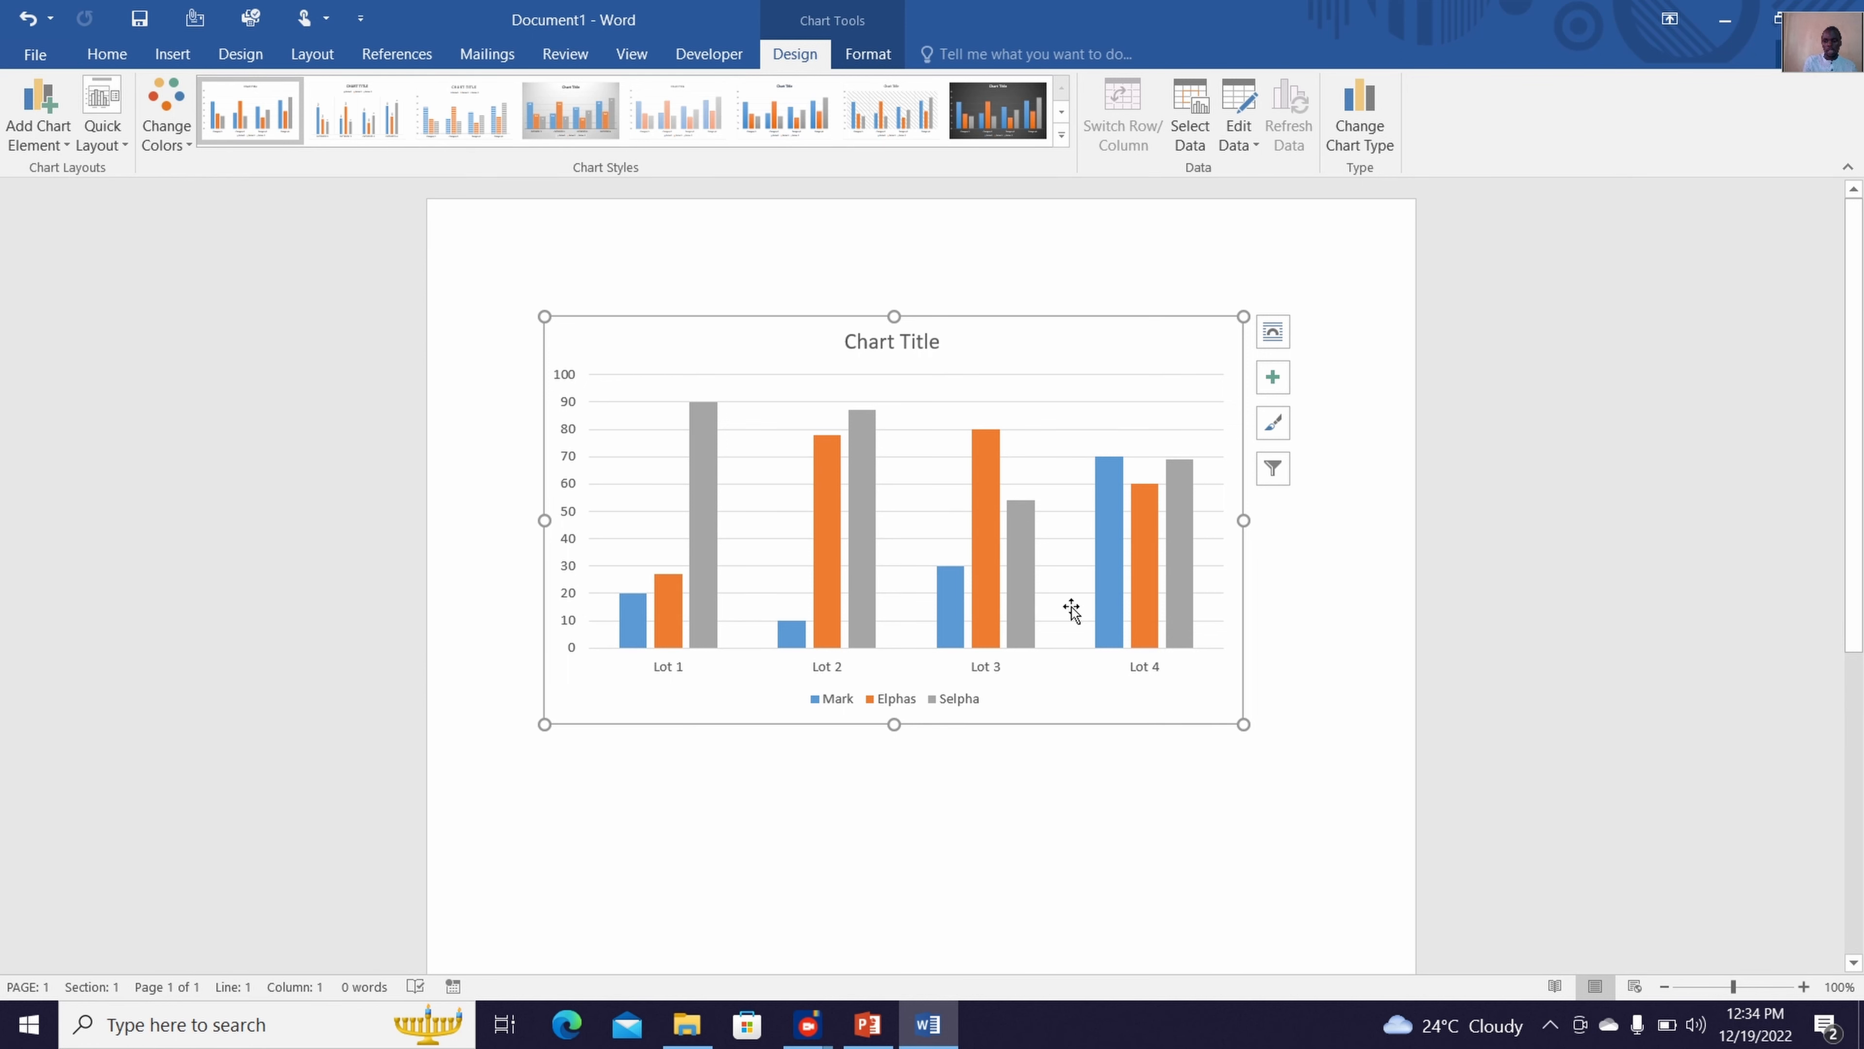
Add a primary horizontal axis title to the chart
mouse_move(1116, 631)
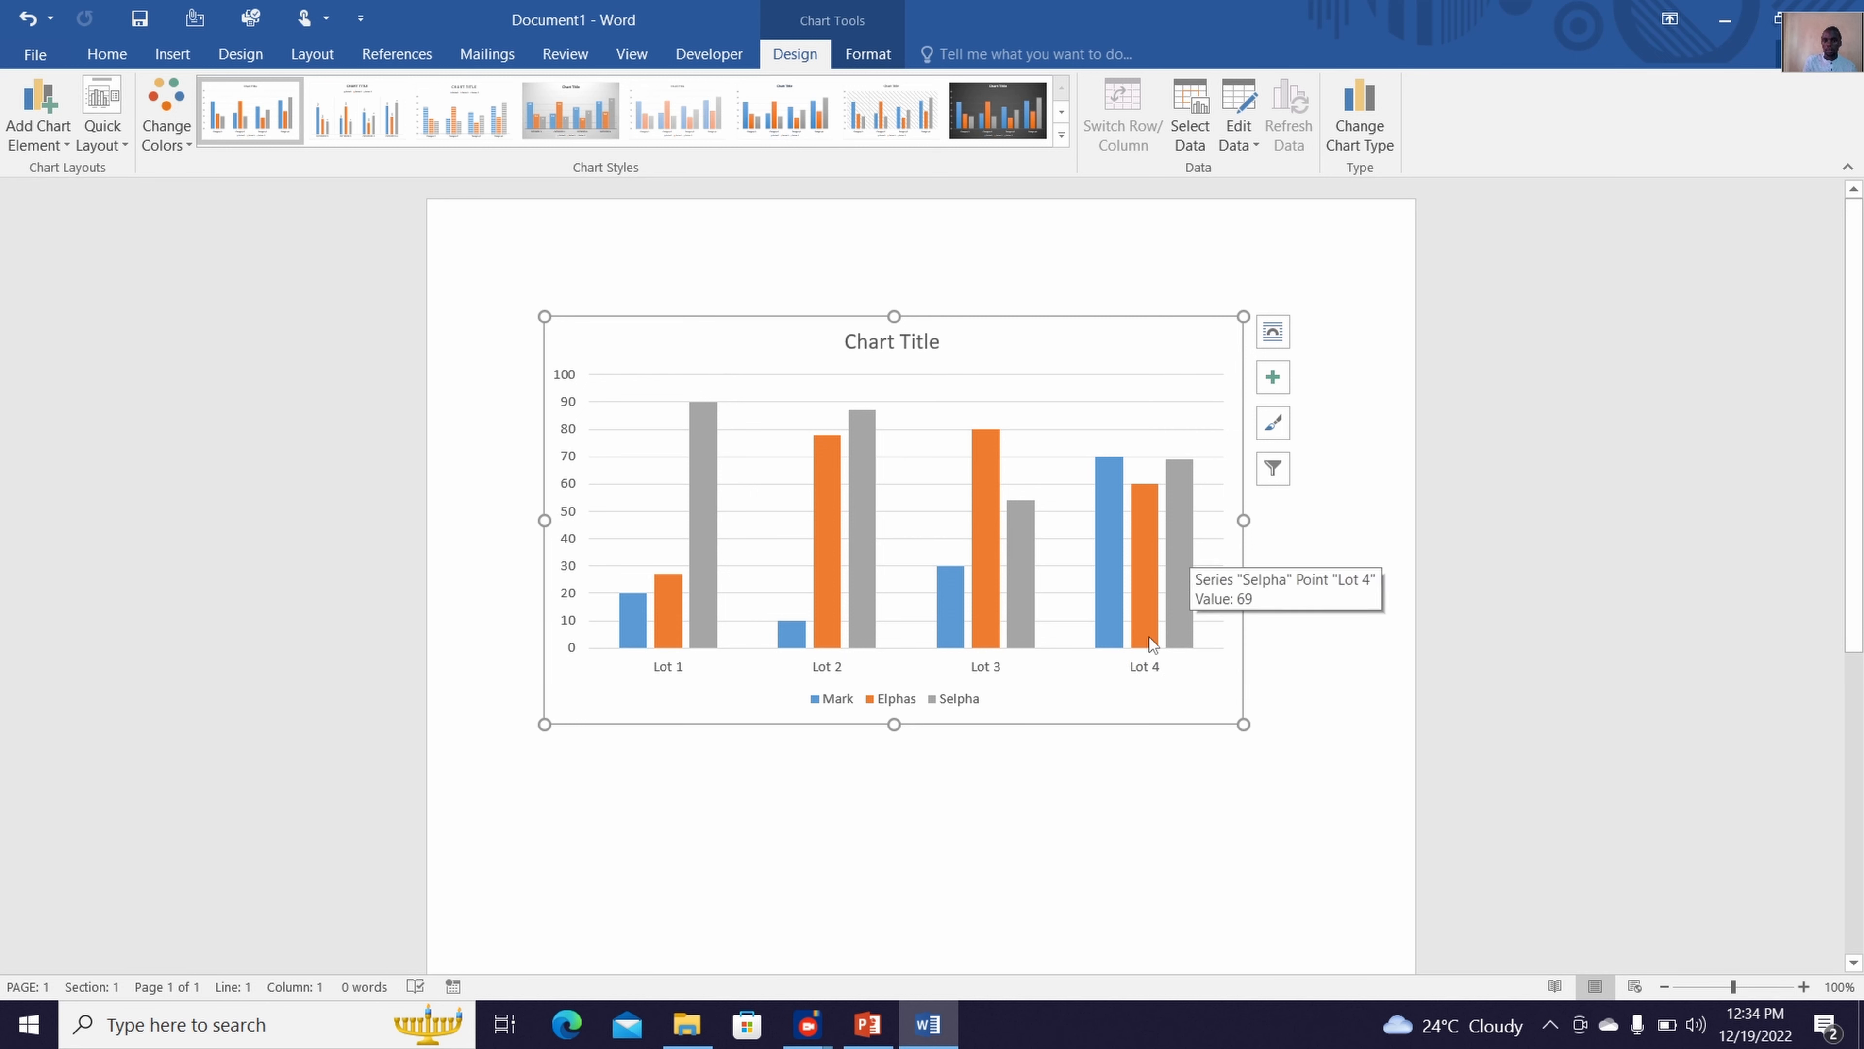
mouse_move(1141, 494)
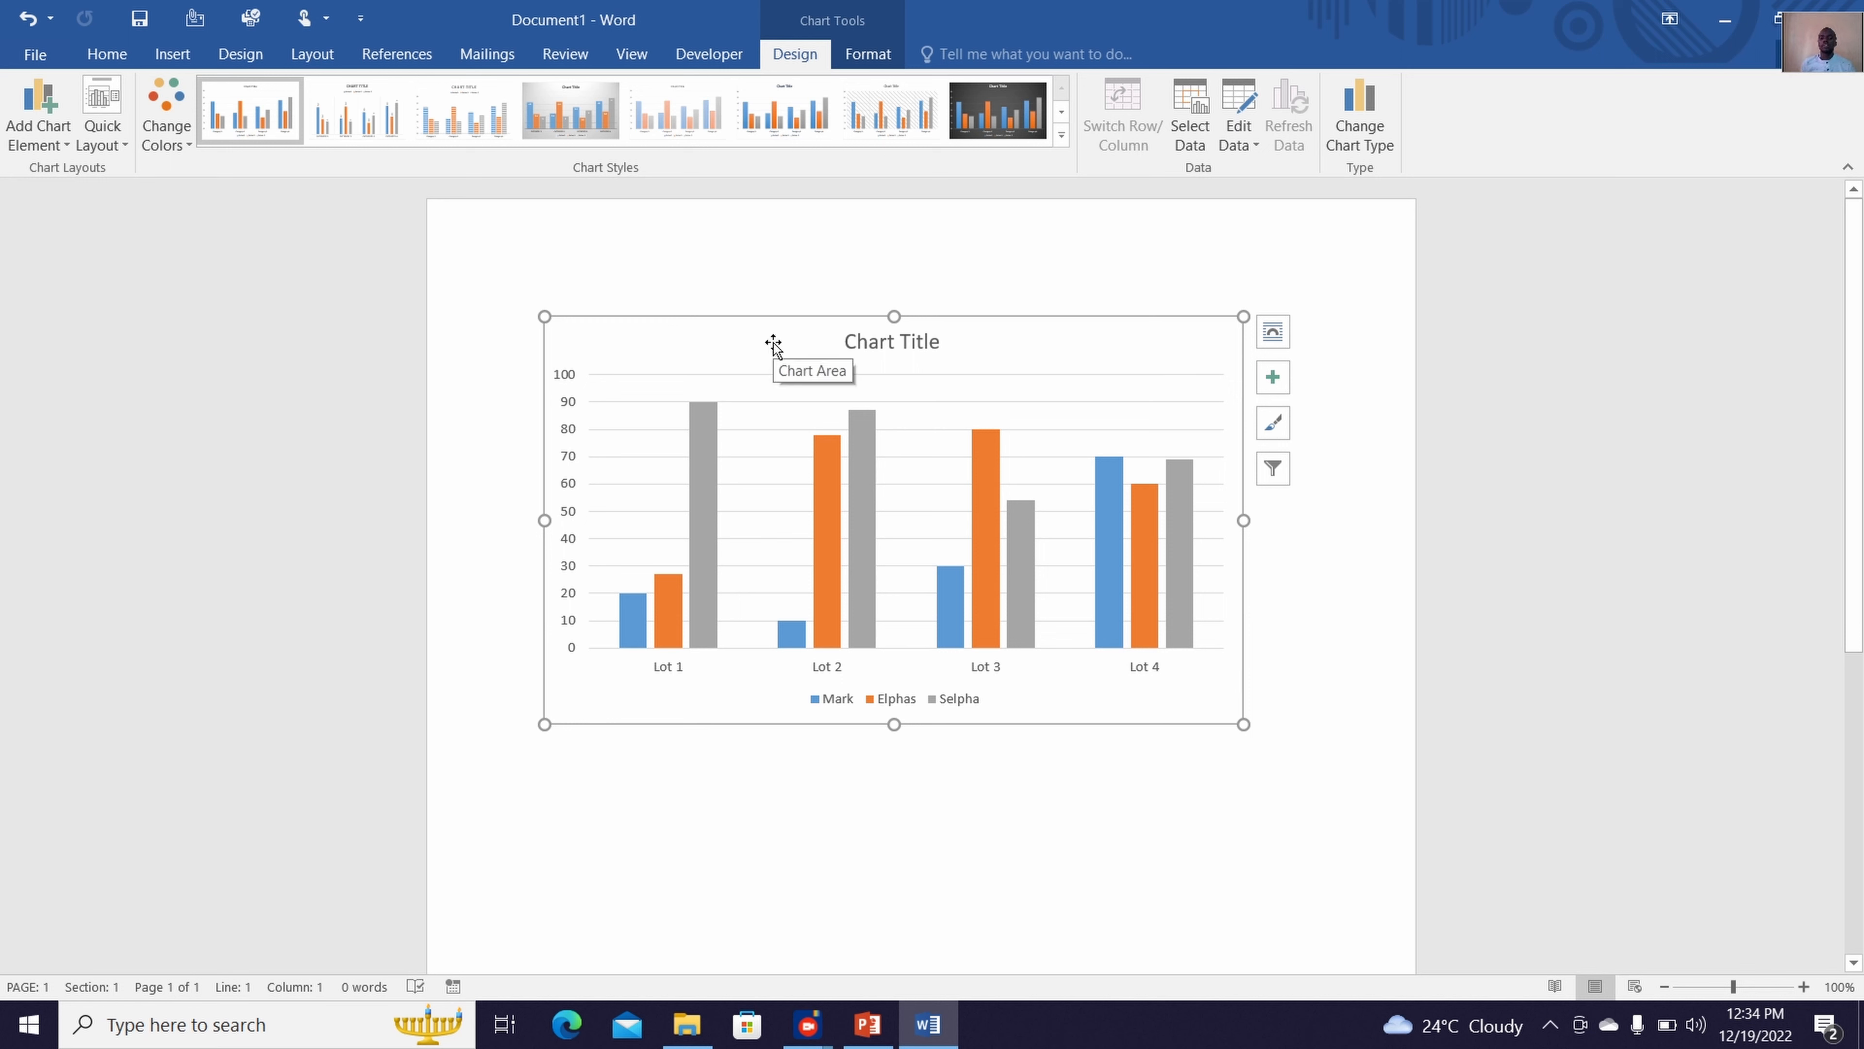
left_click(53, 144)
mouse_move(67, 165)
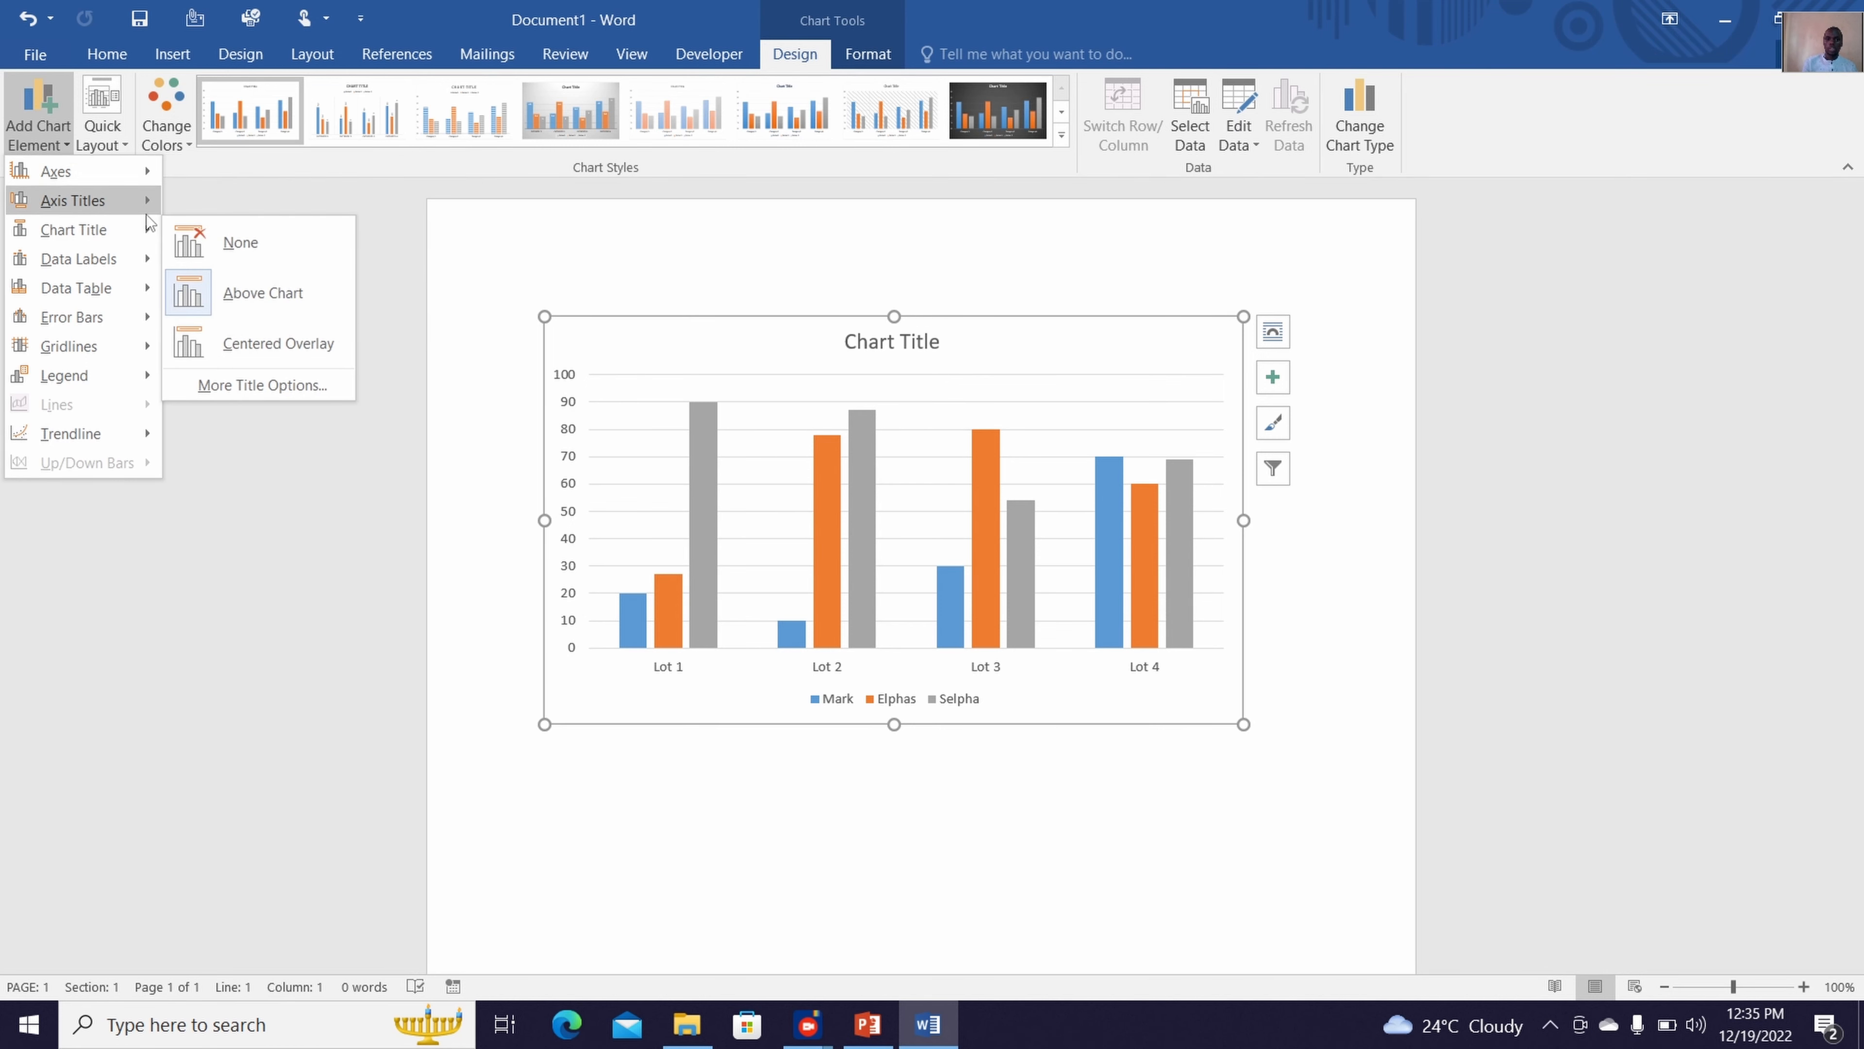
mouse_move(147, 214)
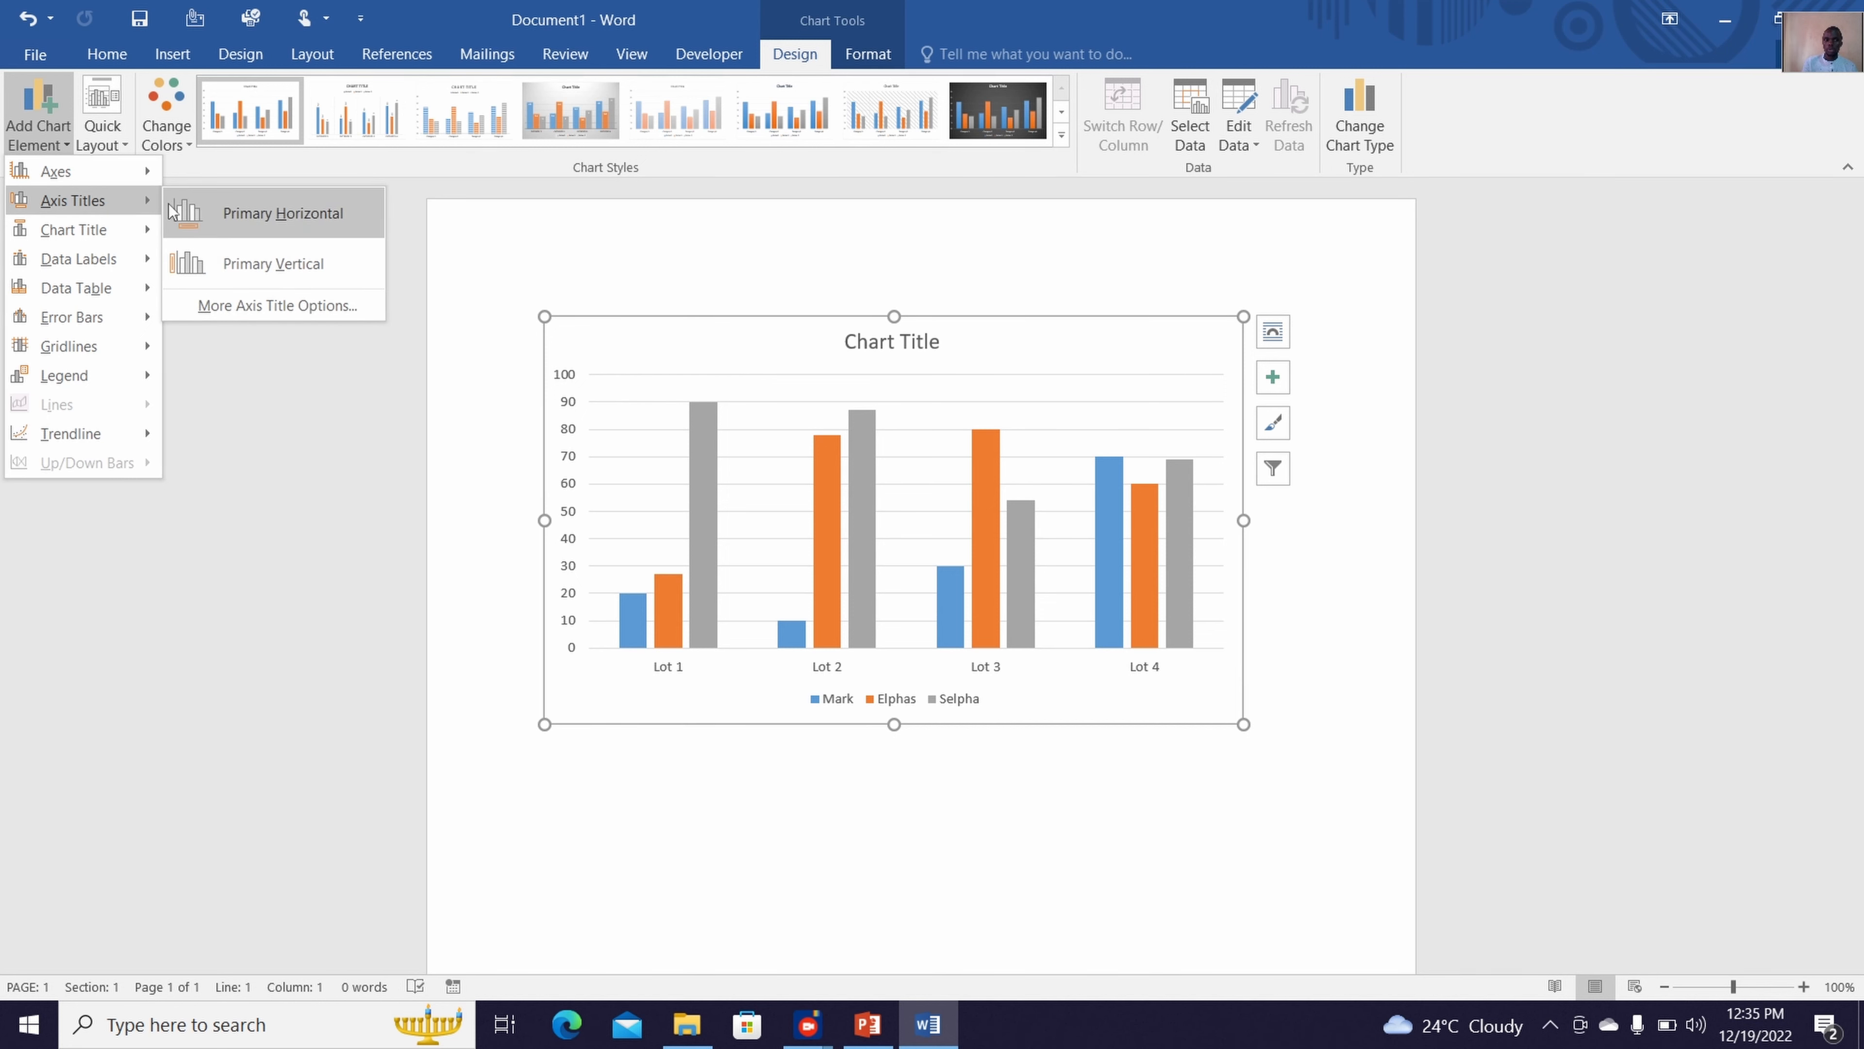
left_click(227, 220)
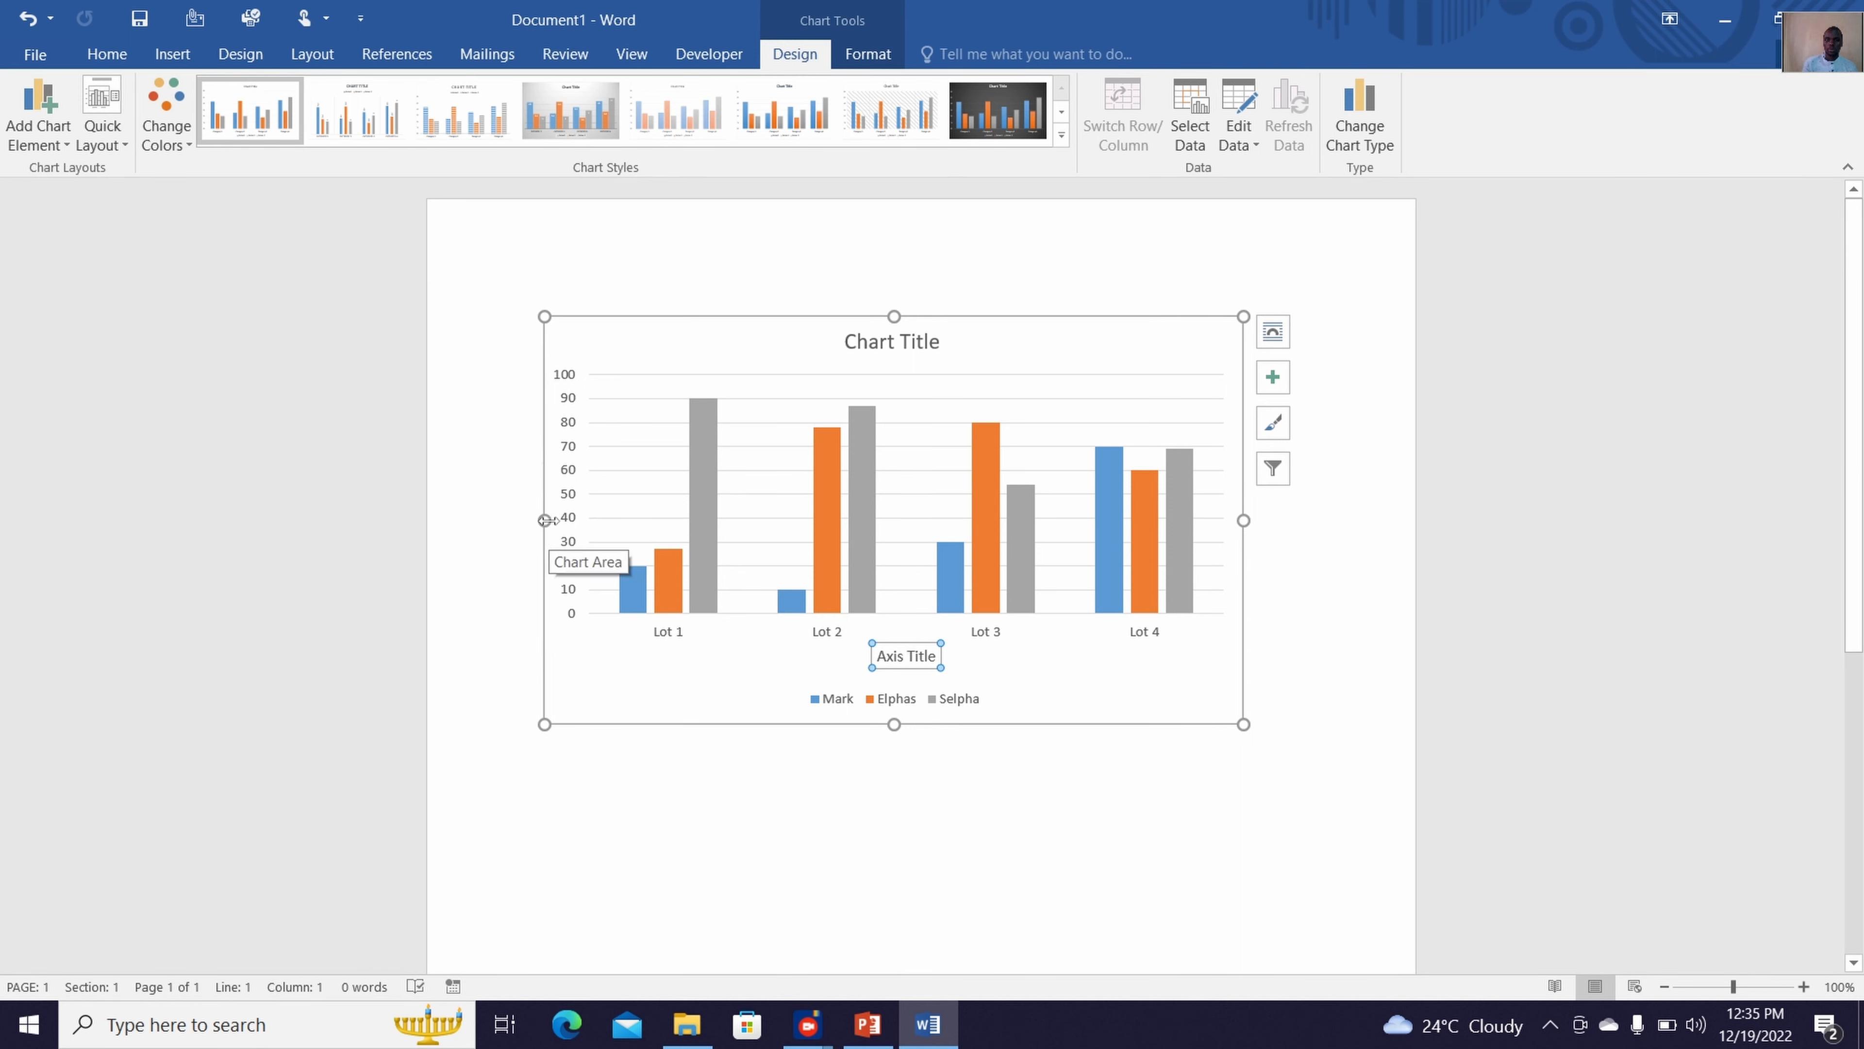
left_click_drag(544, 520, 514, 523)
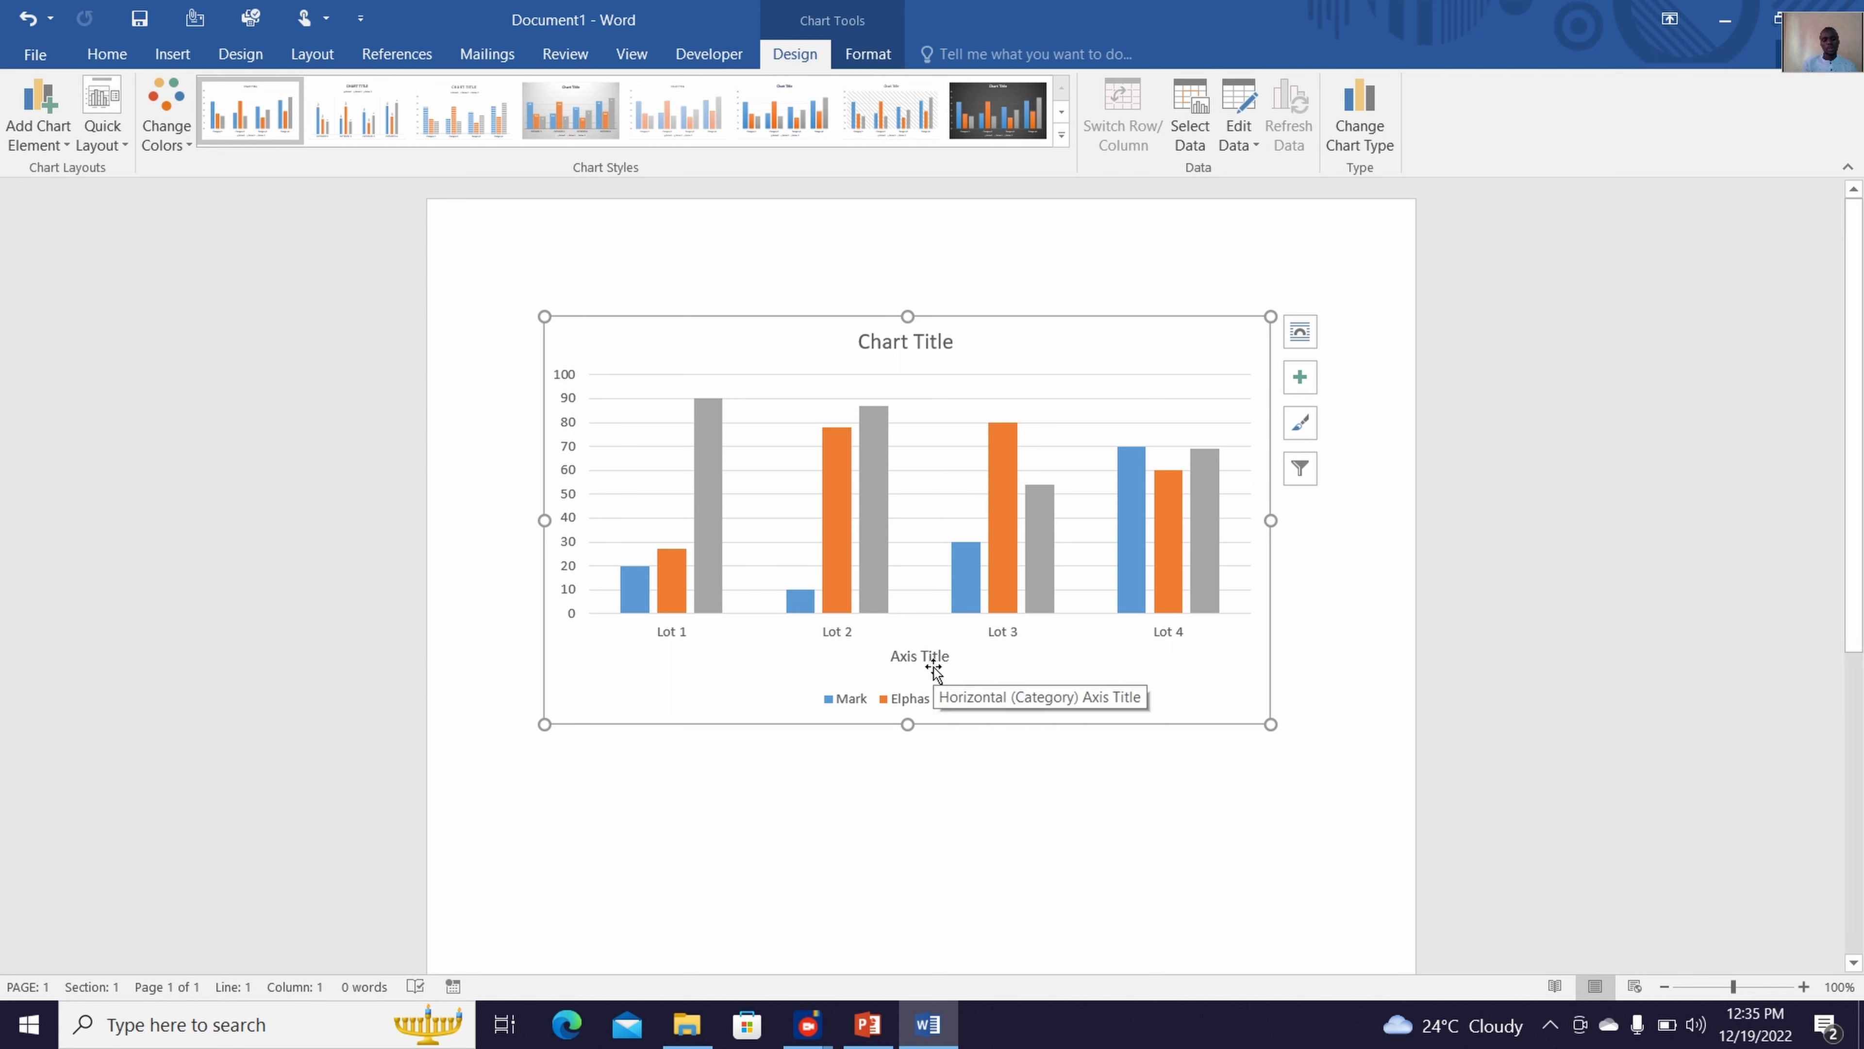
key("ctrl+z")
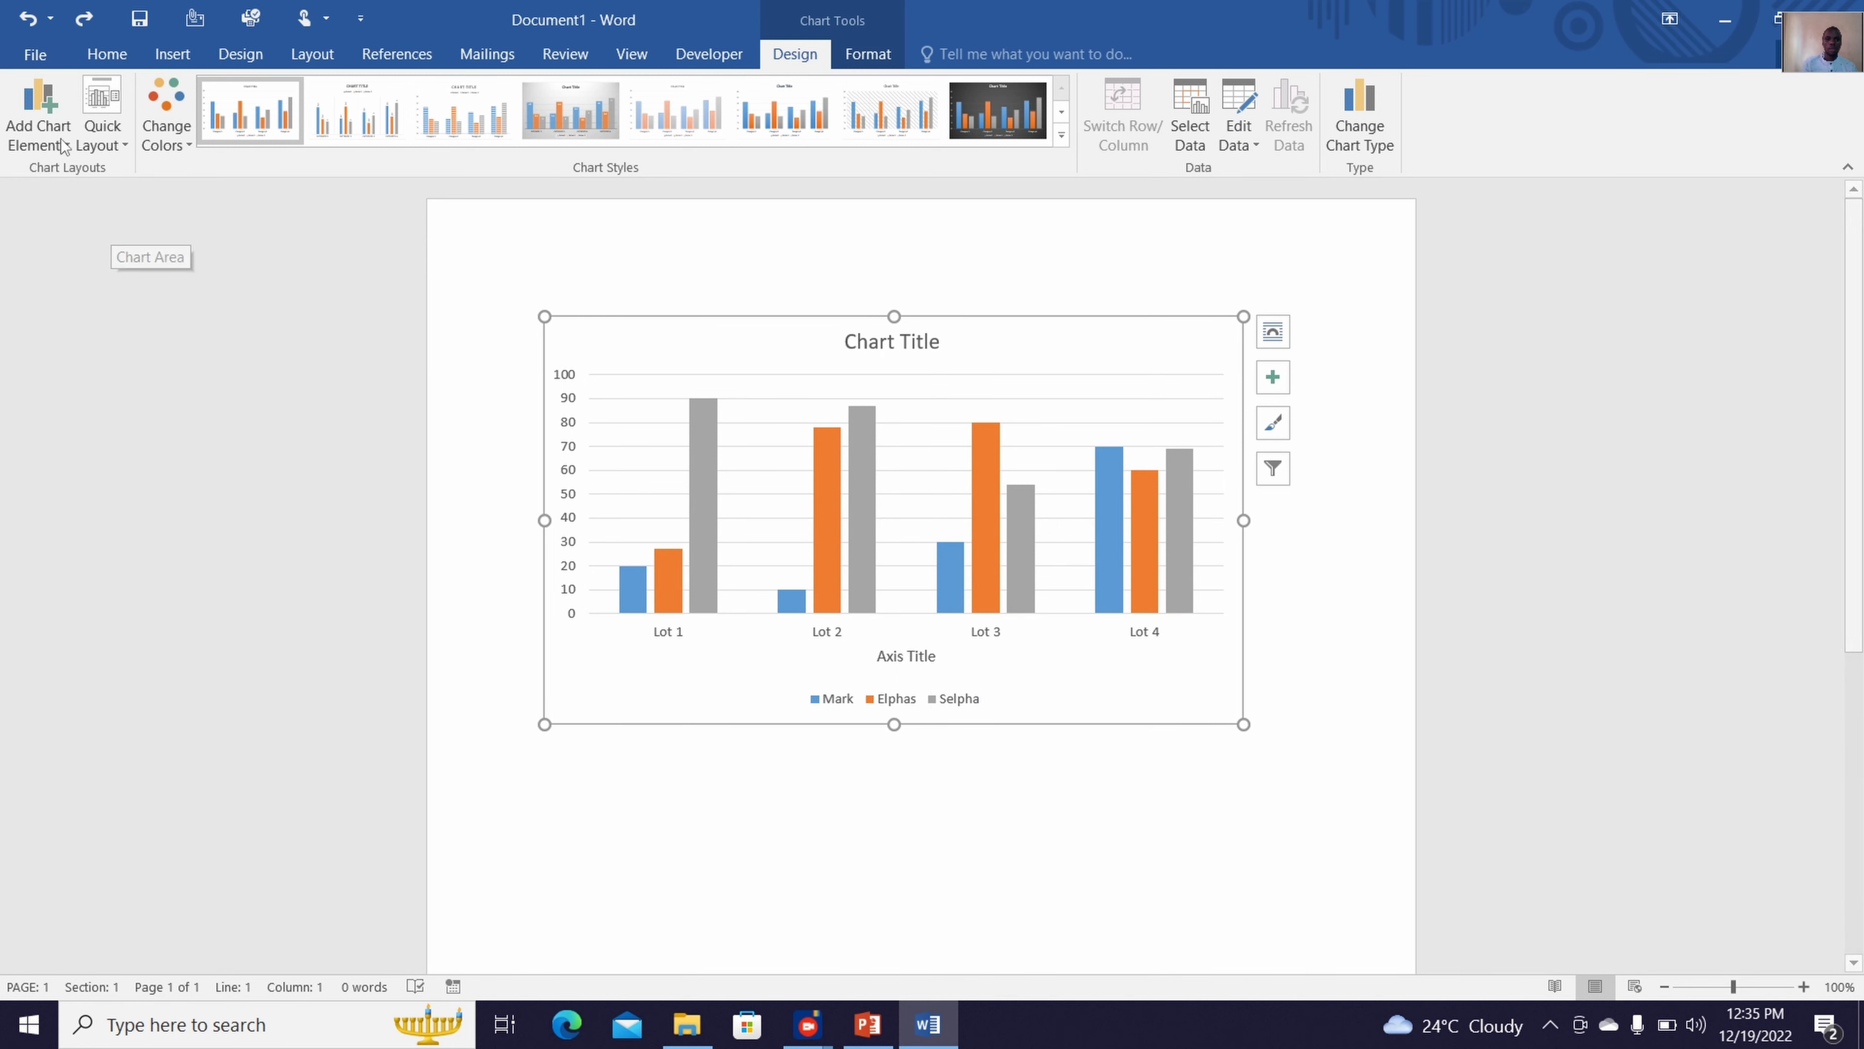
Add a primary vertical axis title to the chart and change its text to Scores
left_click(39, 118)
mouse_move(119, 225)
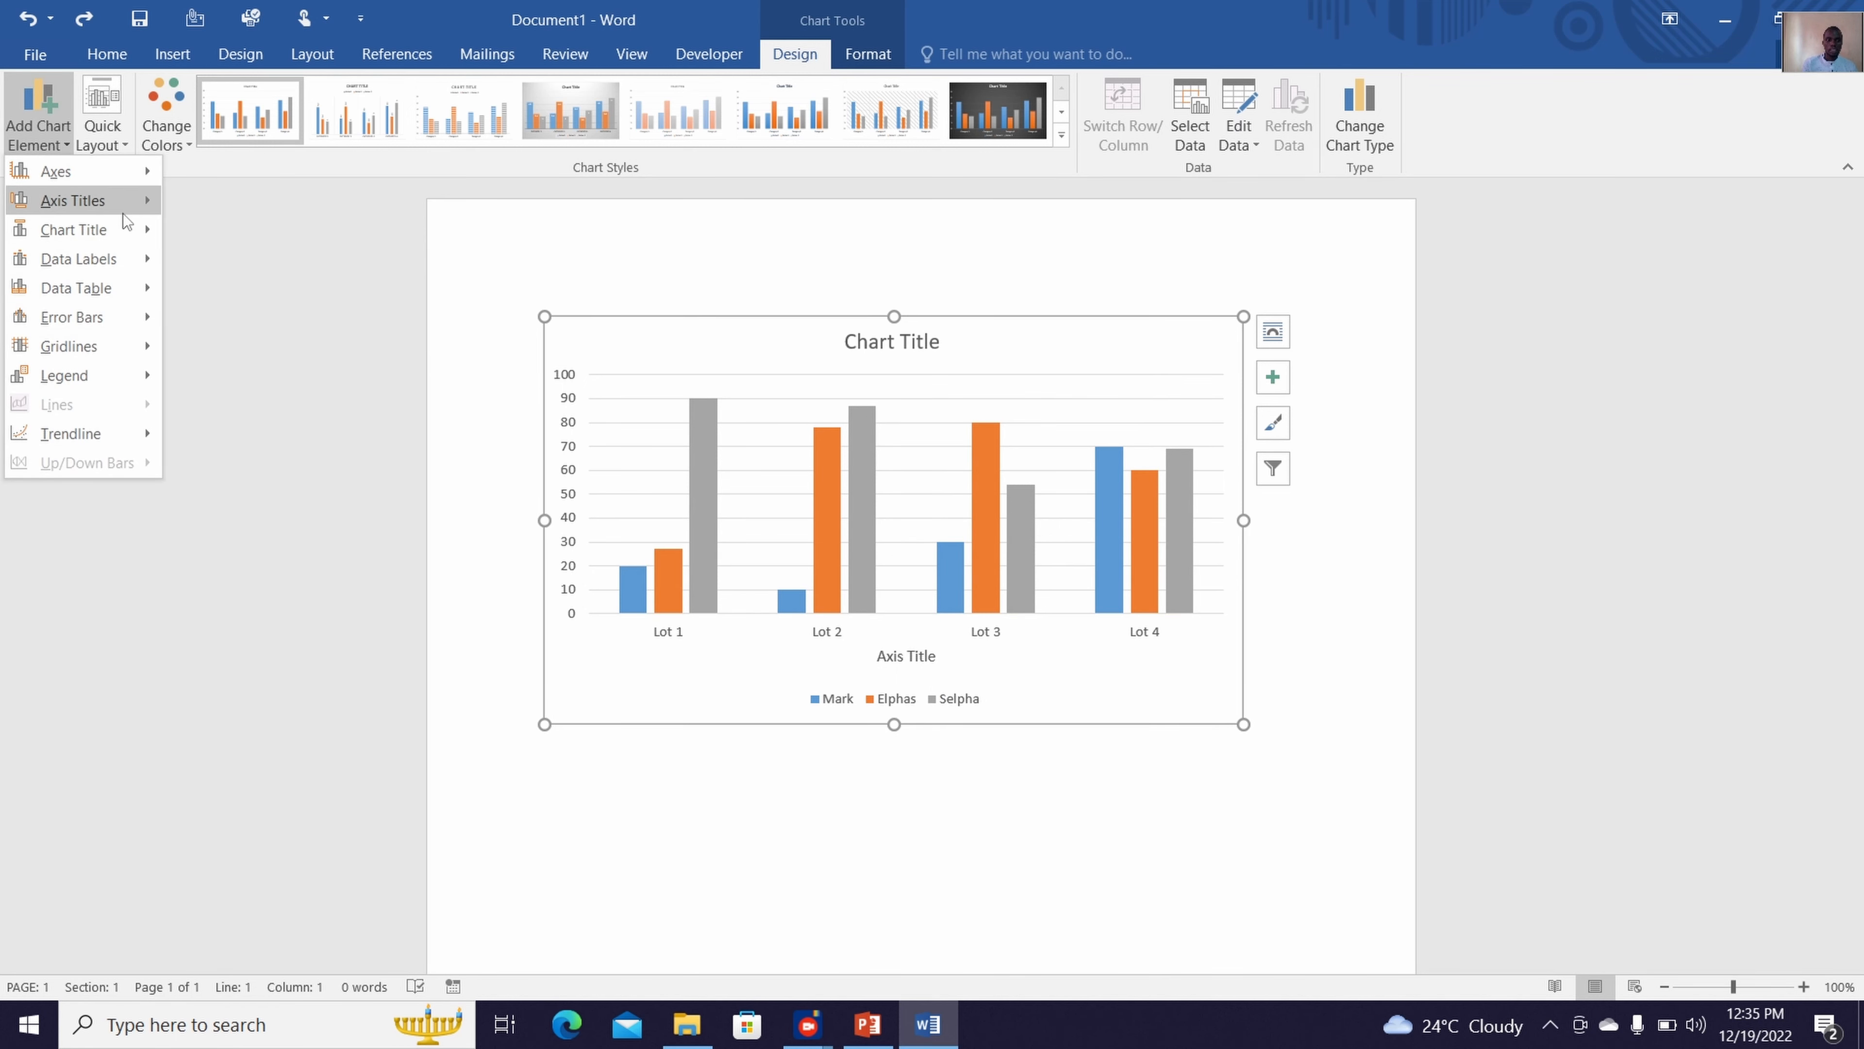
left_click(214, 263)
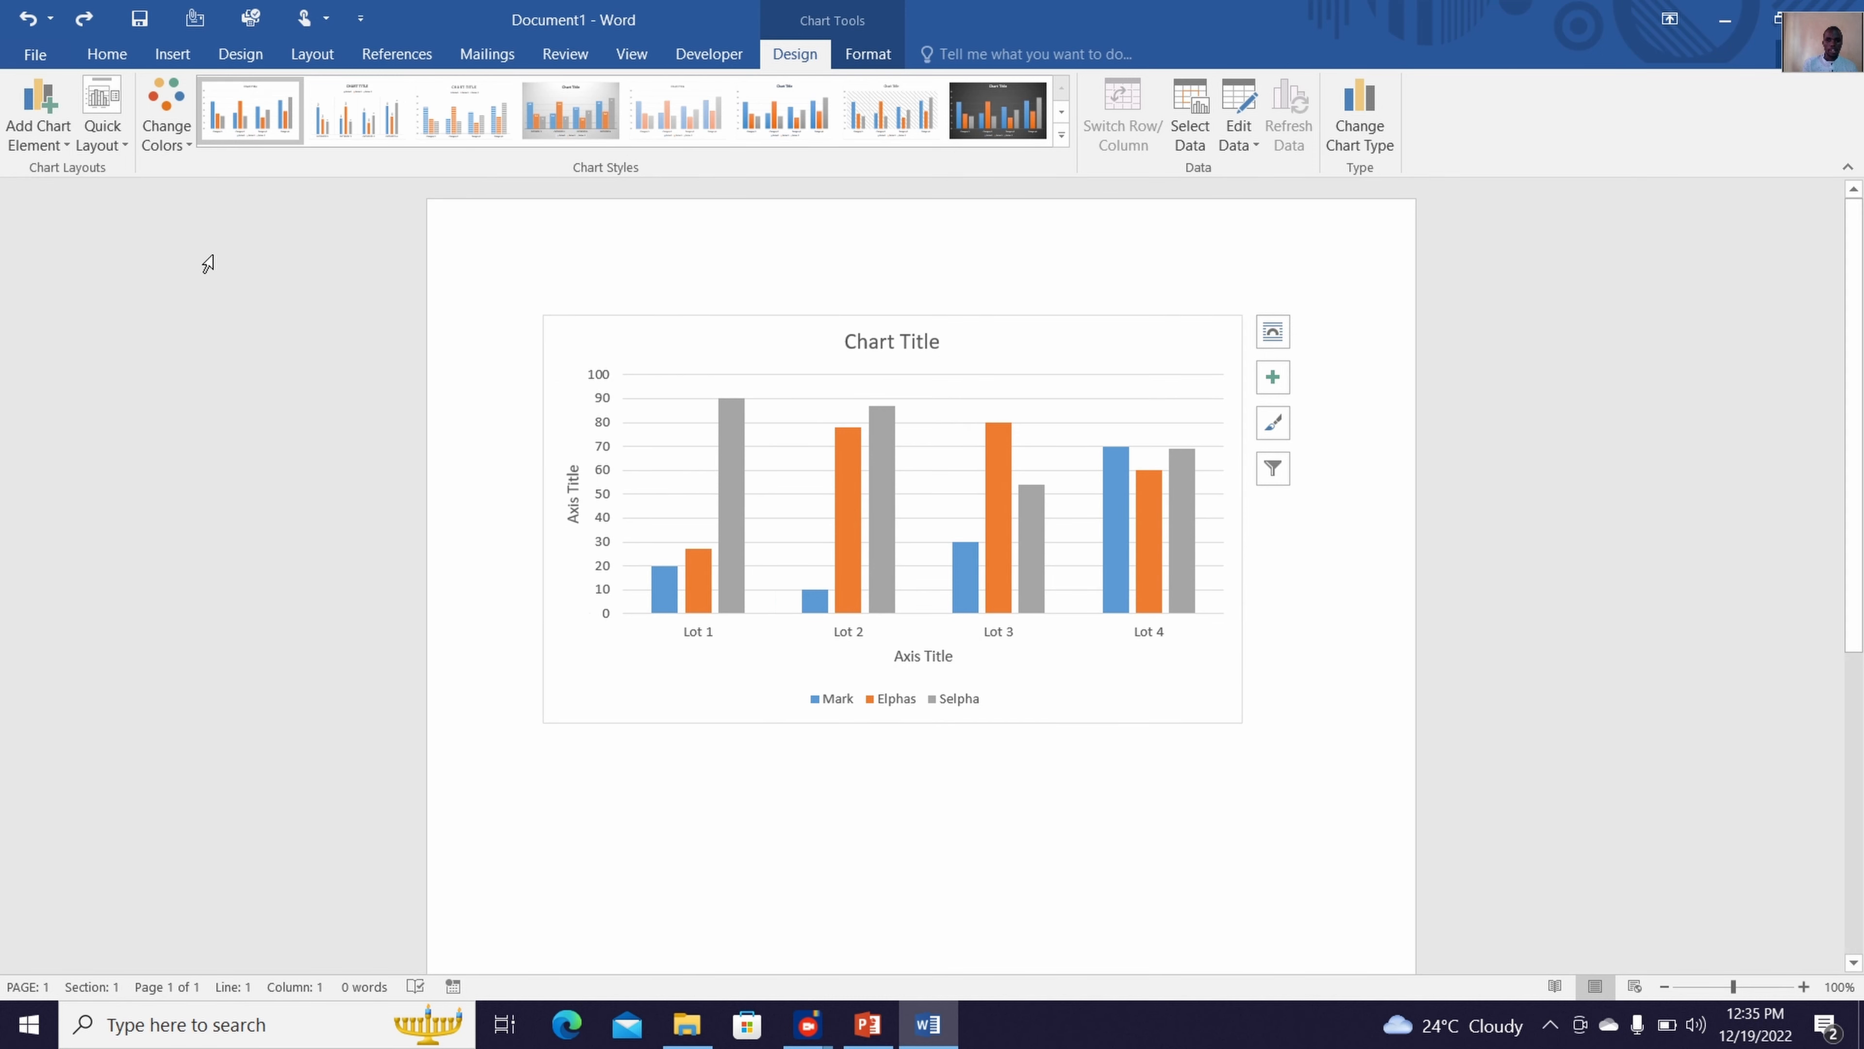
double_click(578, 495)
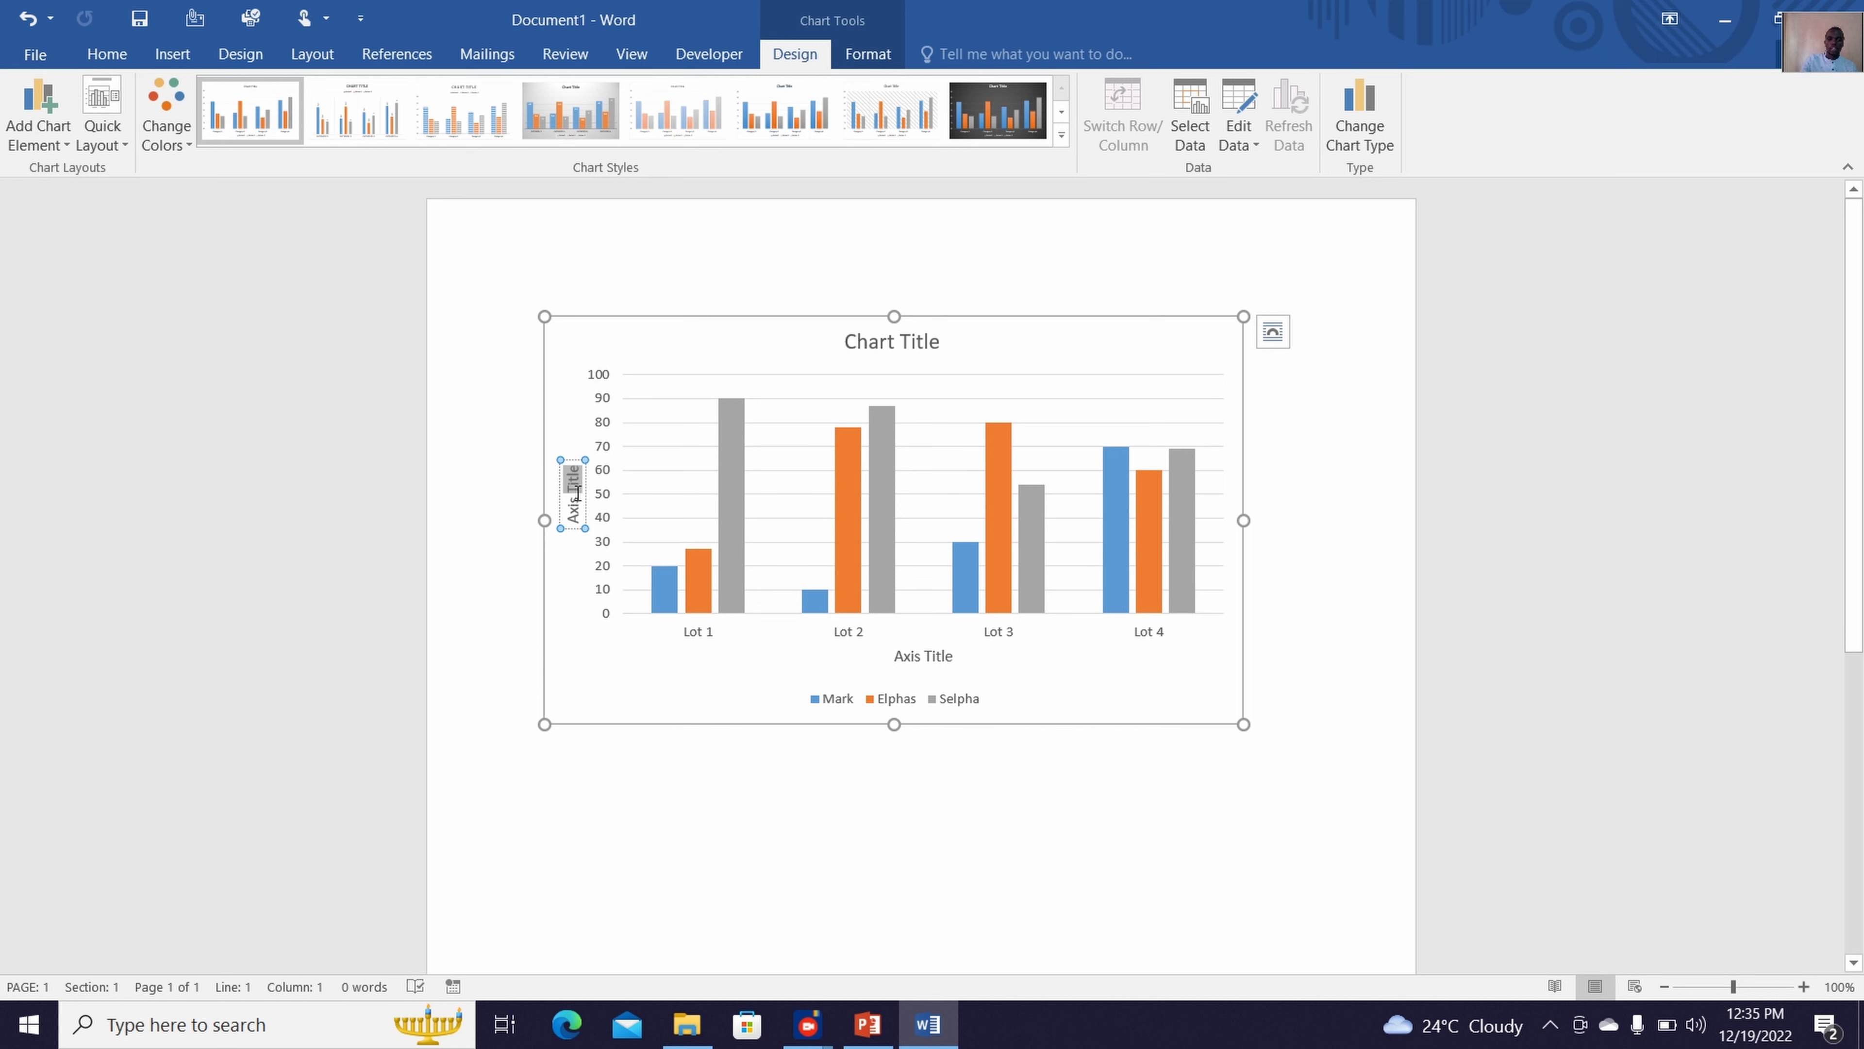
key("BackSpace")
key("BackSpace")
key("BackSpace")
key("BackSpace")
key("BackSpace")
key("BackSpace")
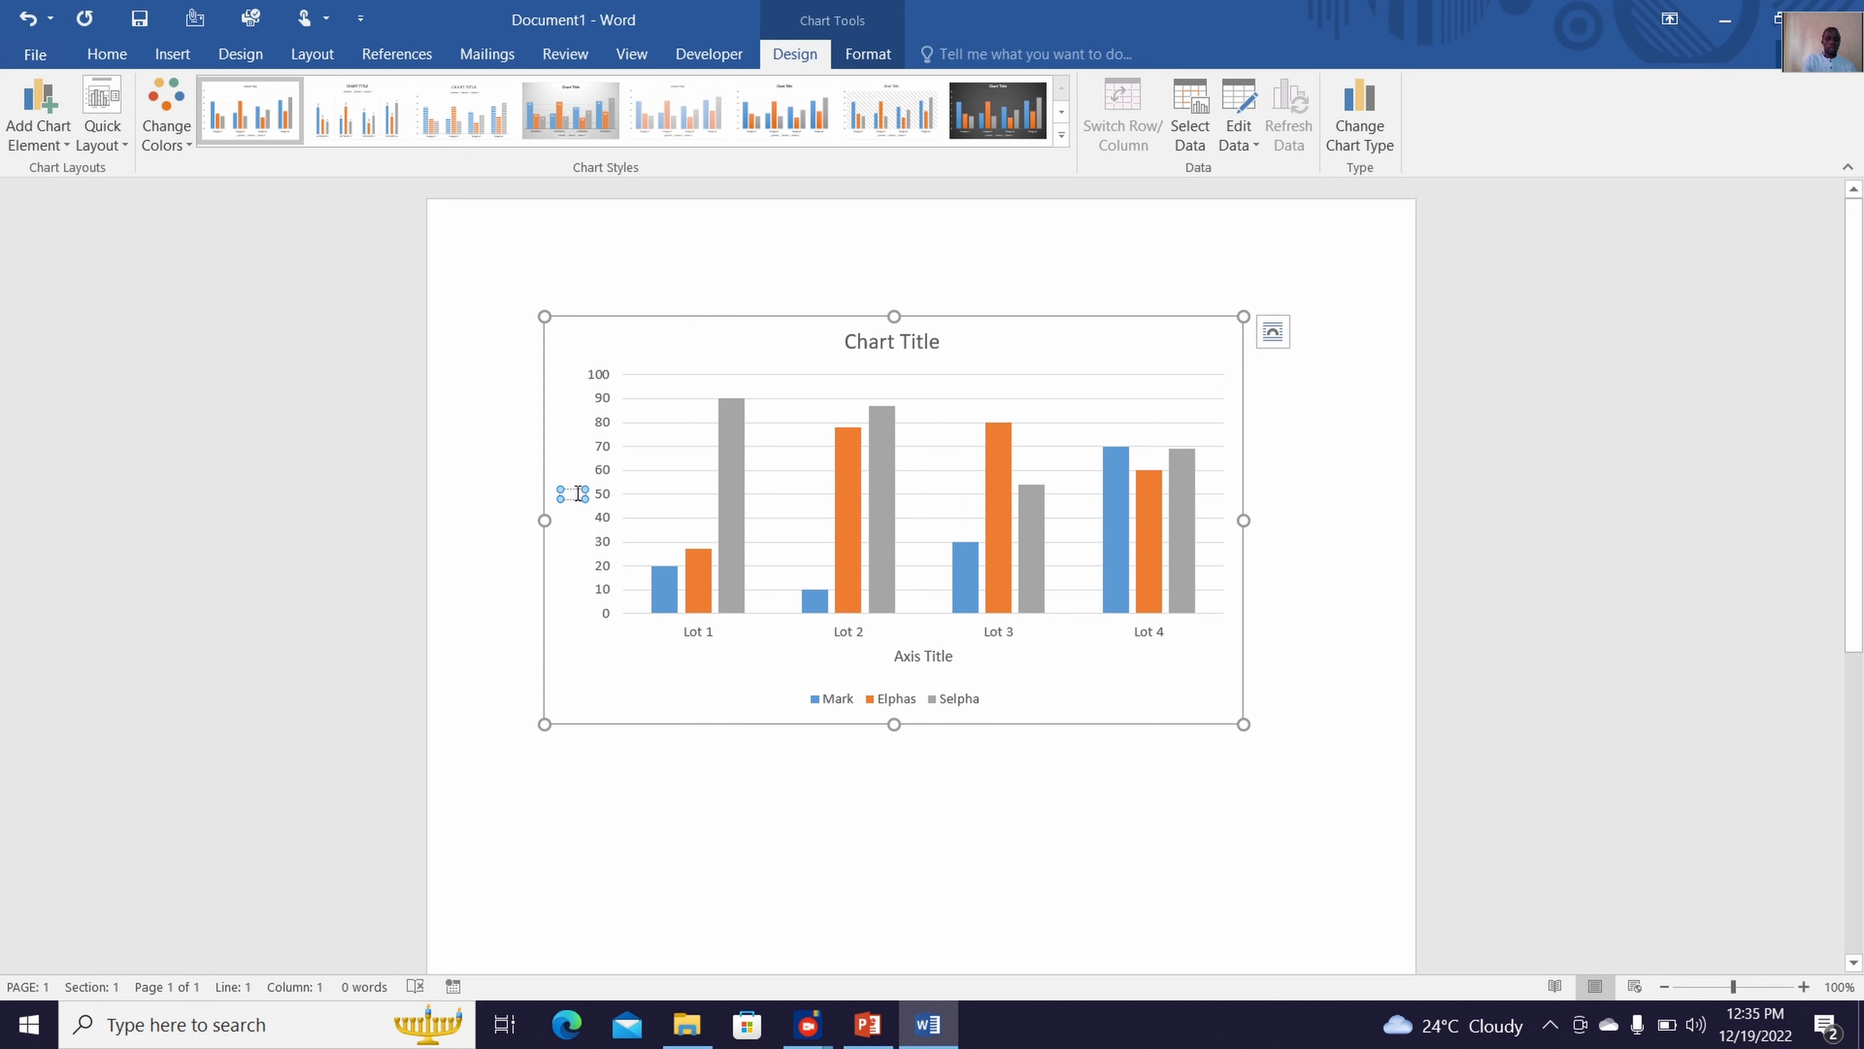
type("Scores")
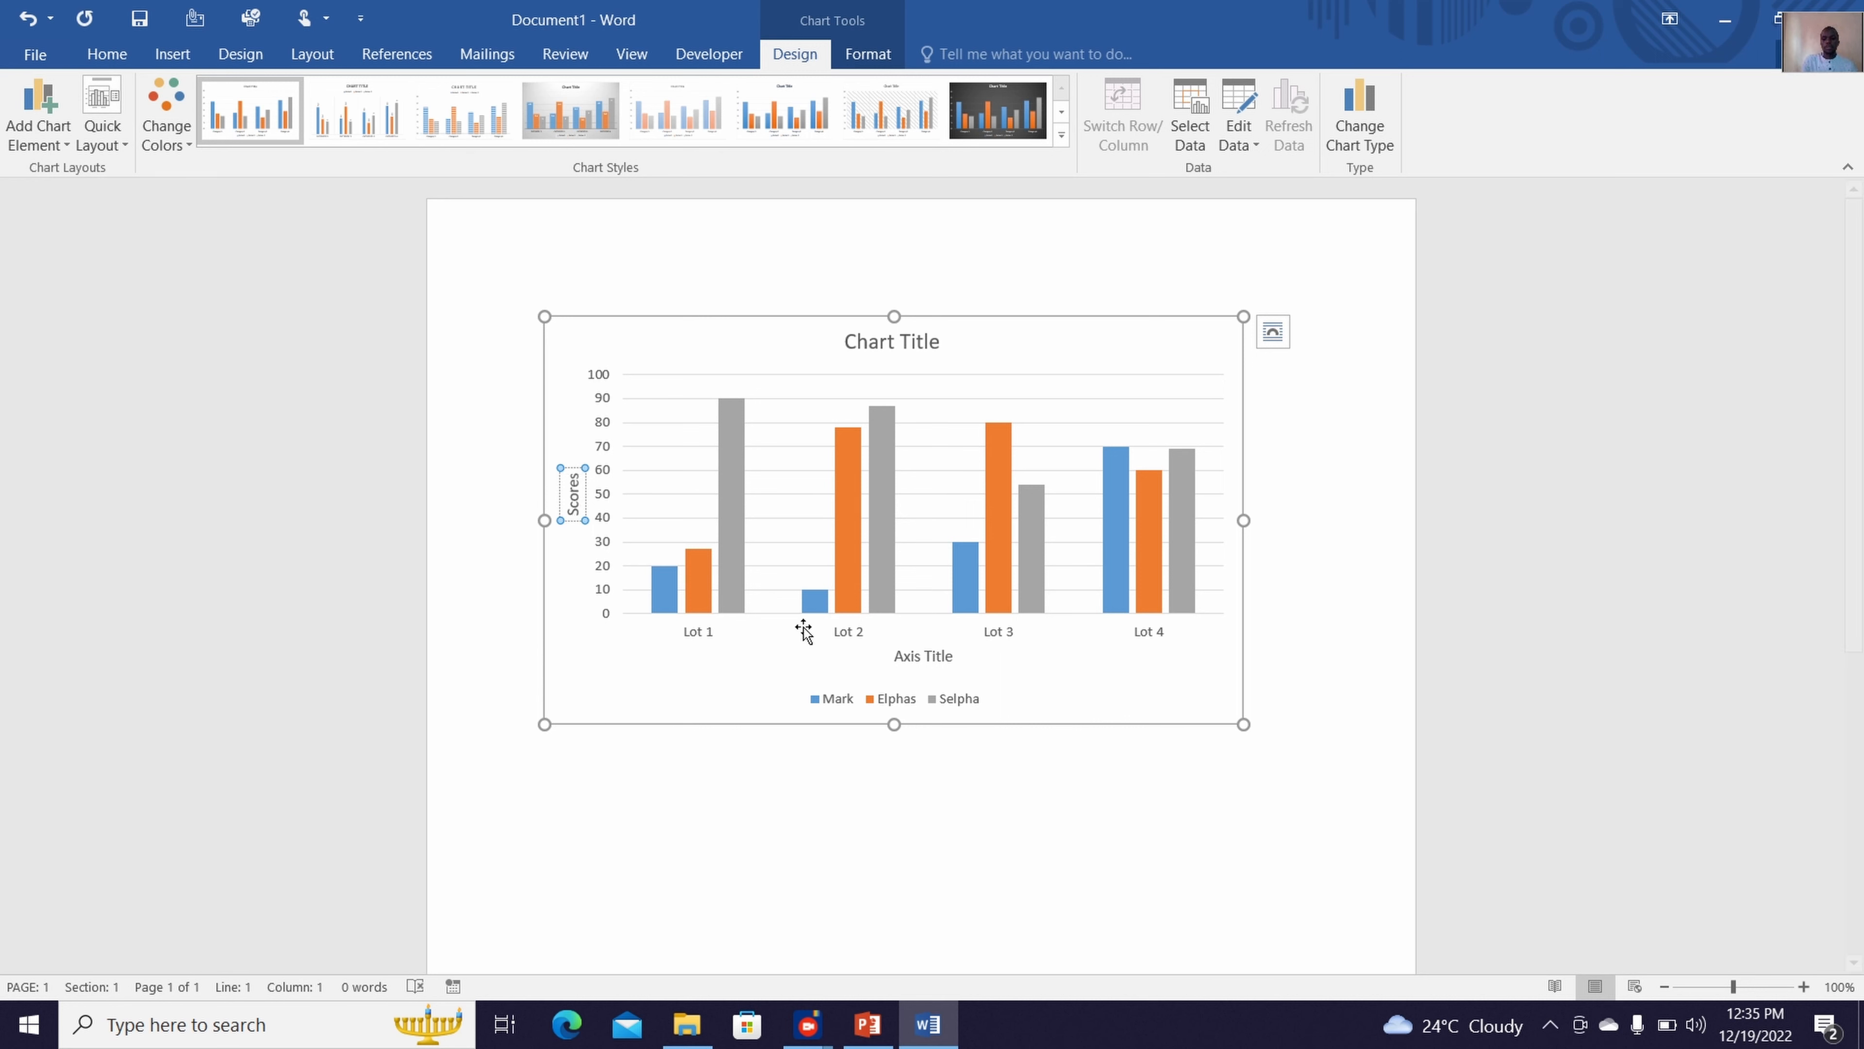
Replace the horizontal axis title's placeholder text with Participants
left_click(939, 655)
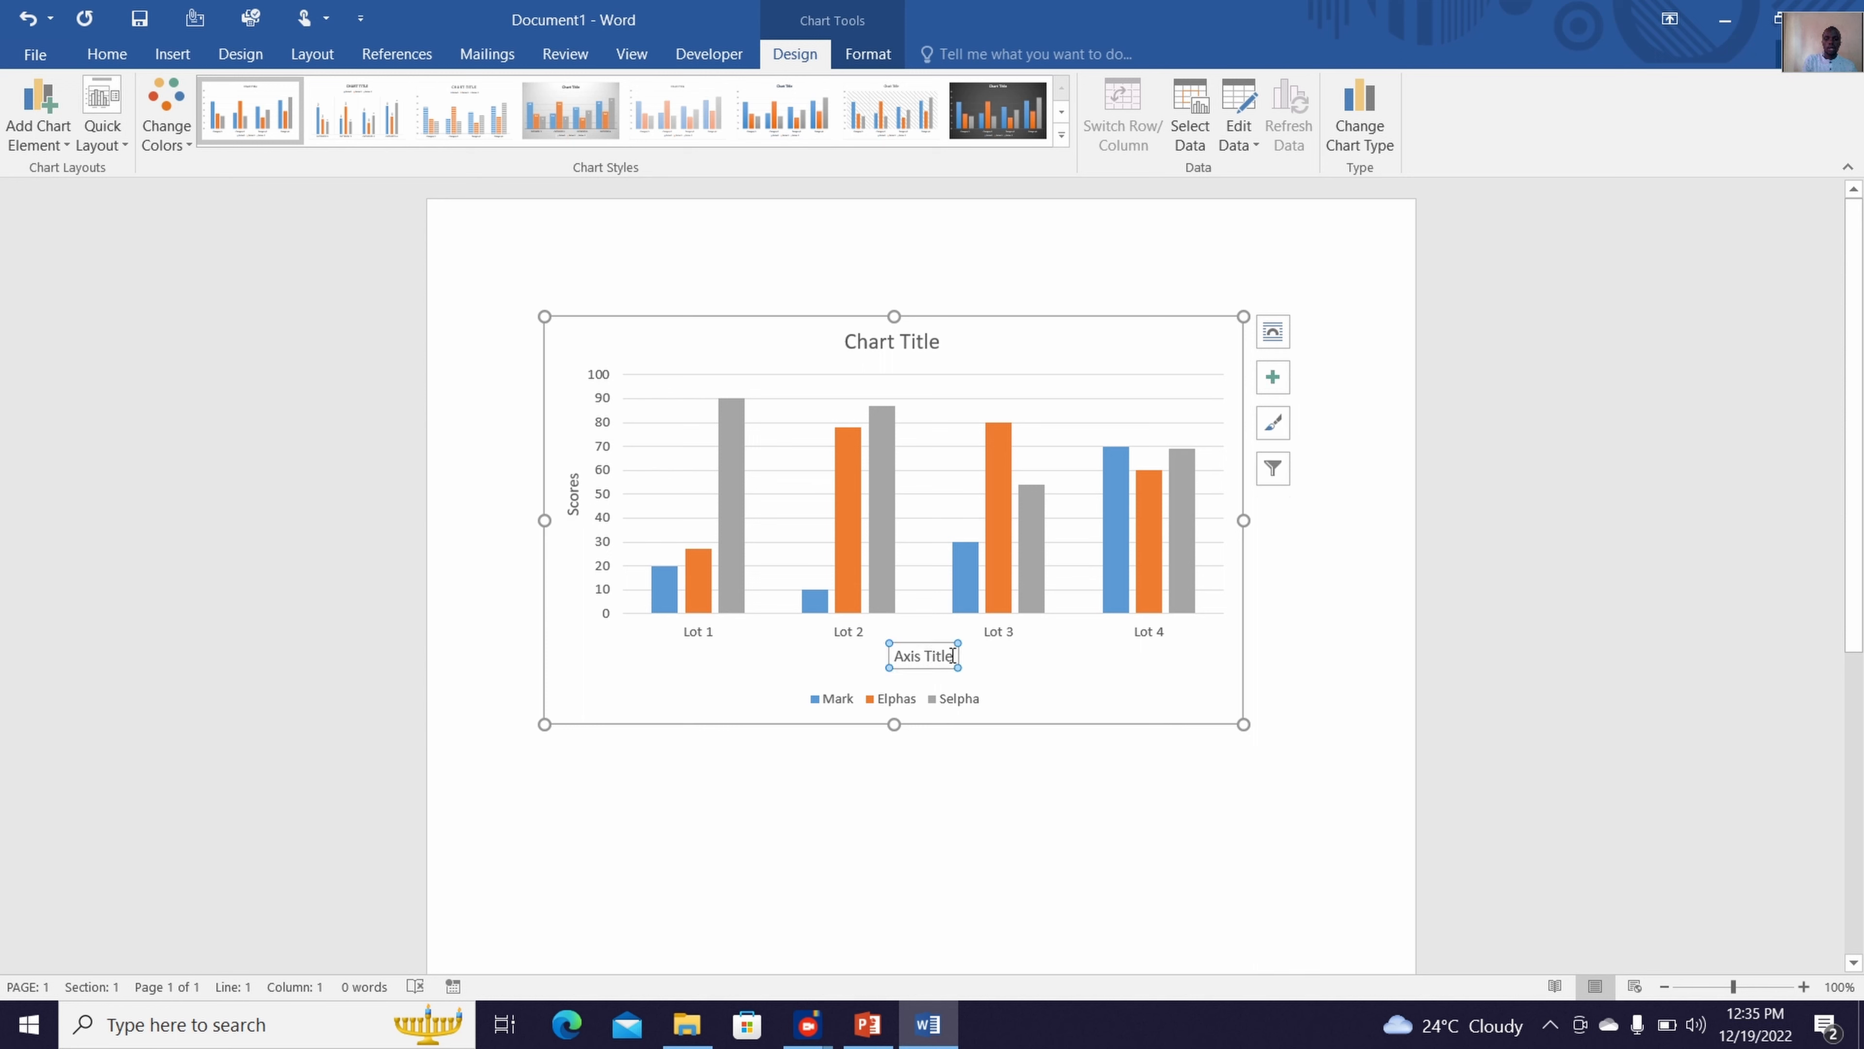
left_click_drag(952, 656, 891, 657)
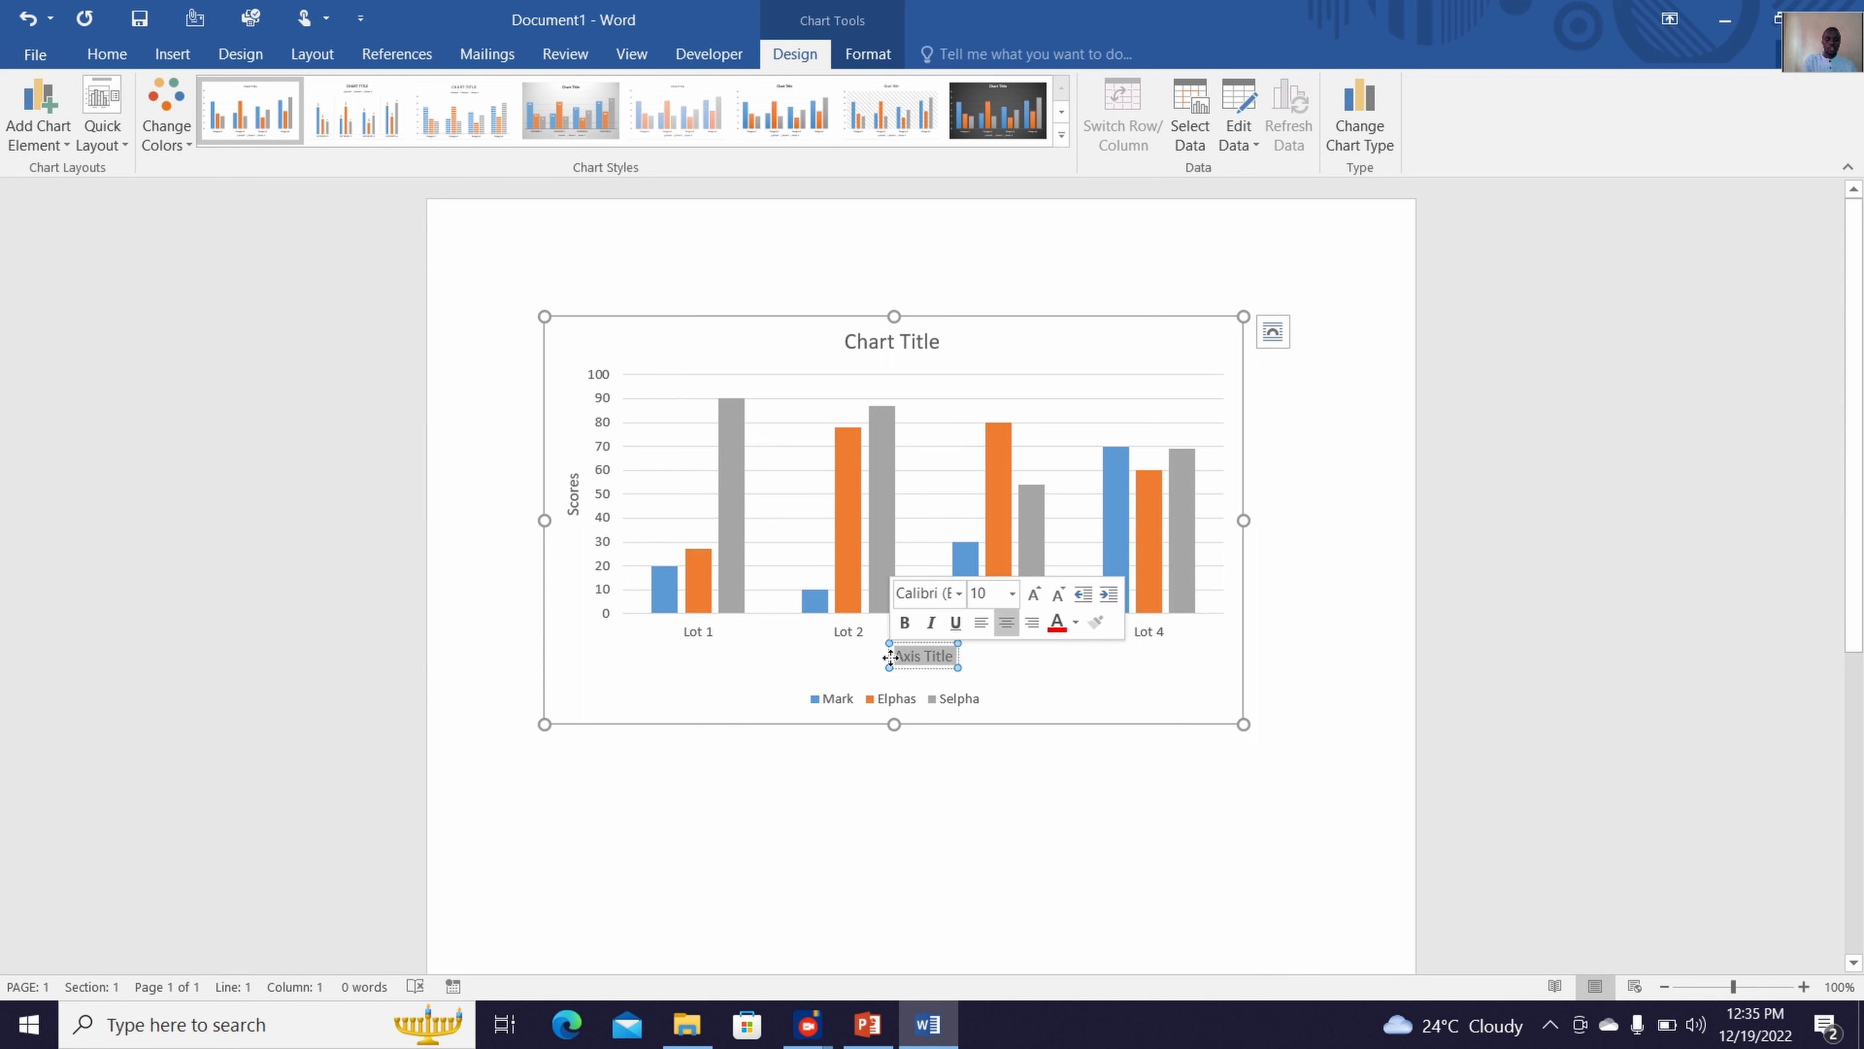
type("Part")
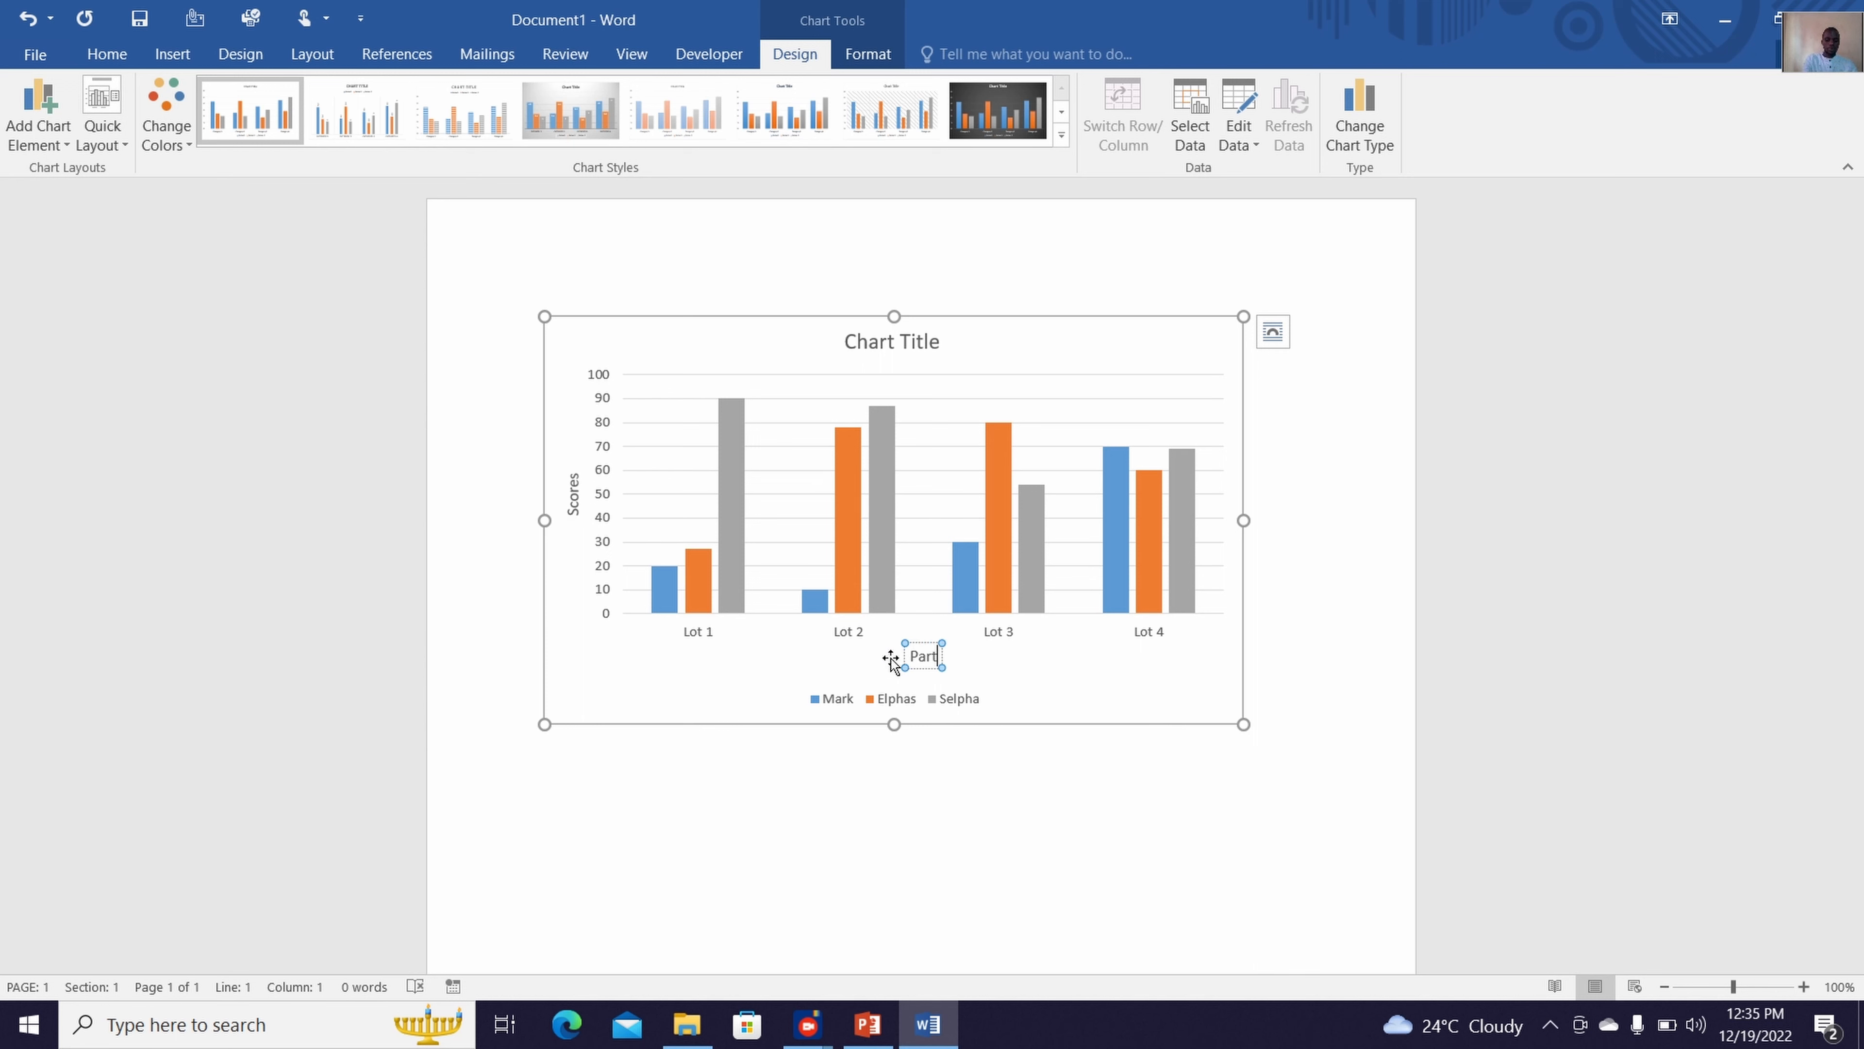
type("icipants")
left_click(1015, 705)
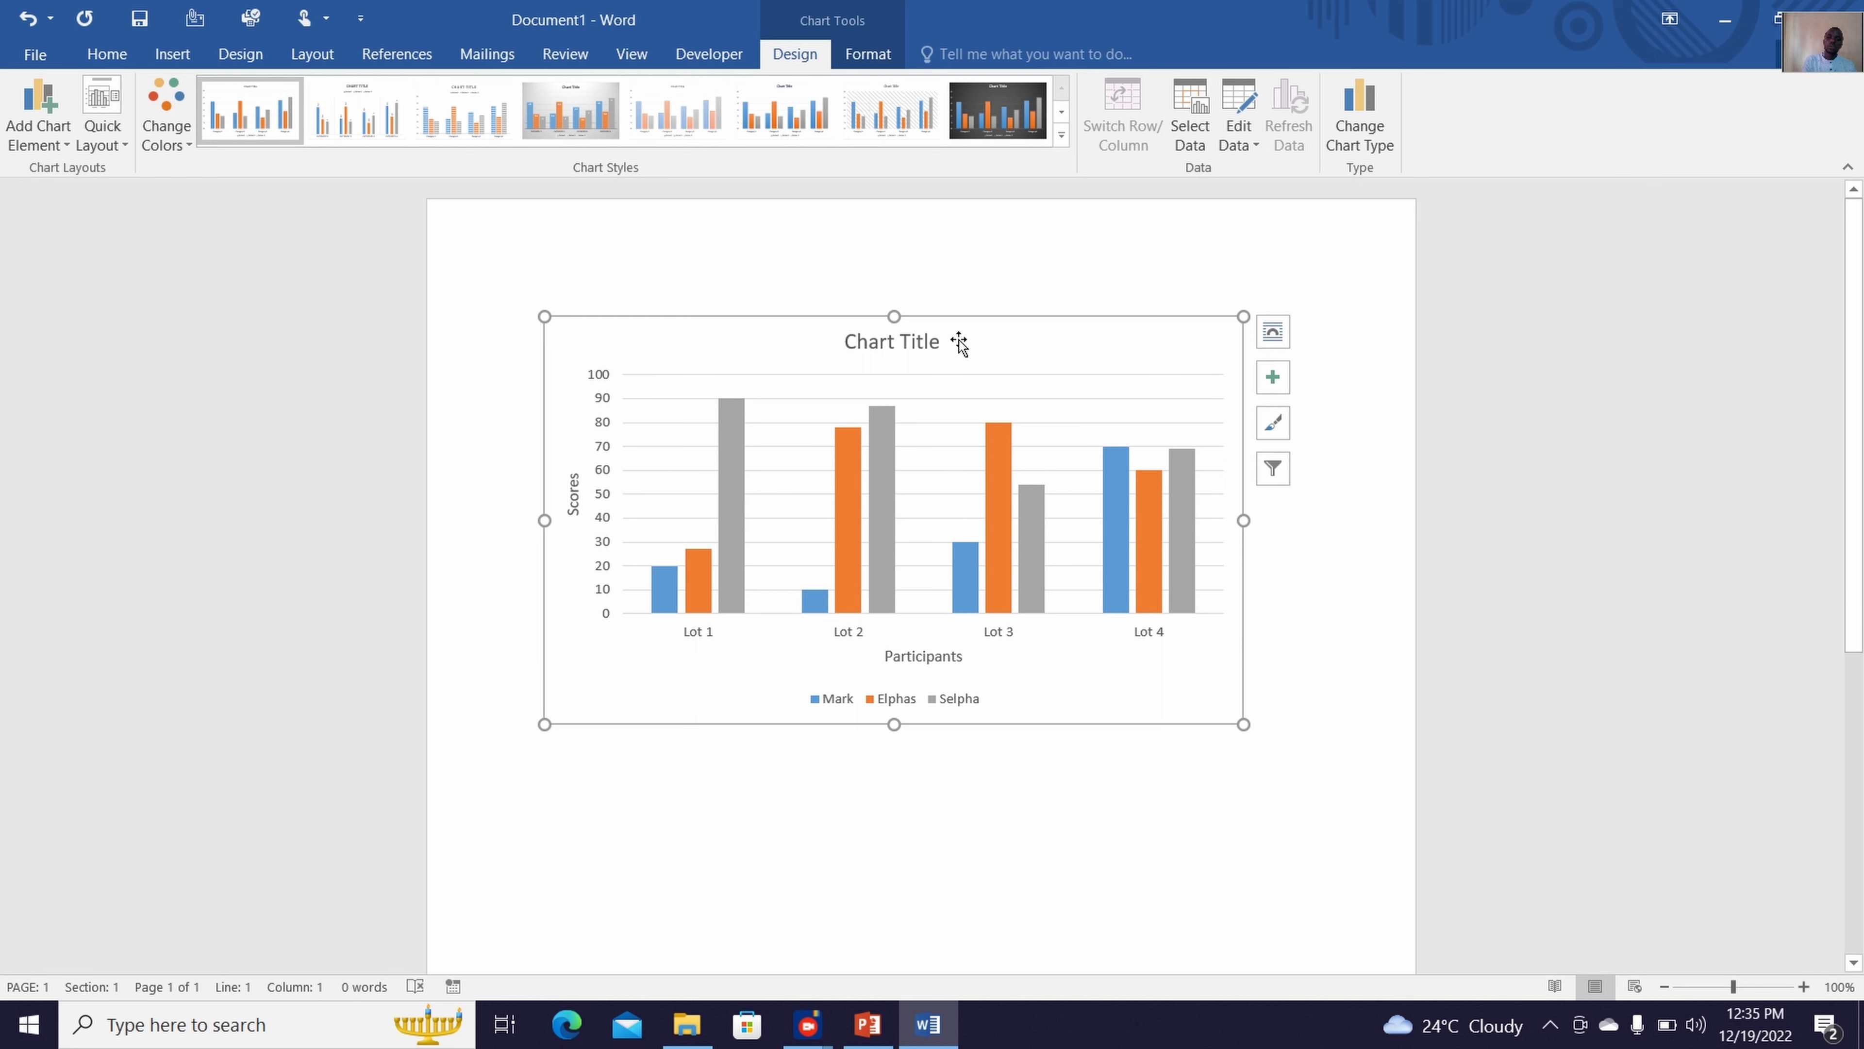
Place the chart title above the chart and replace its text with "Game results analysis"
left_click(43, 138)
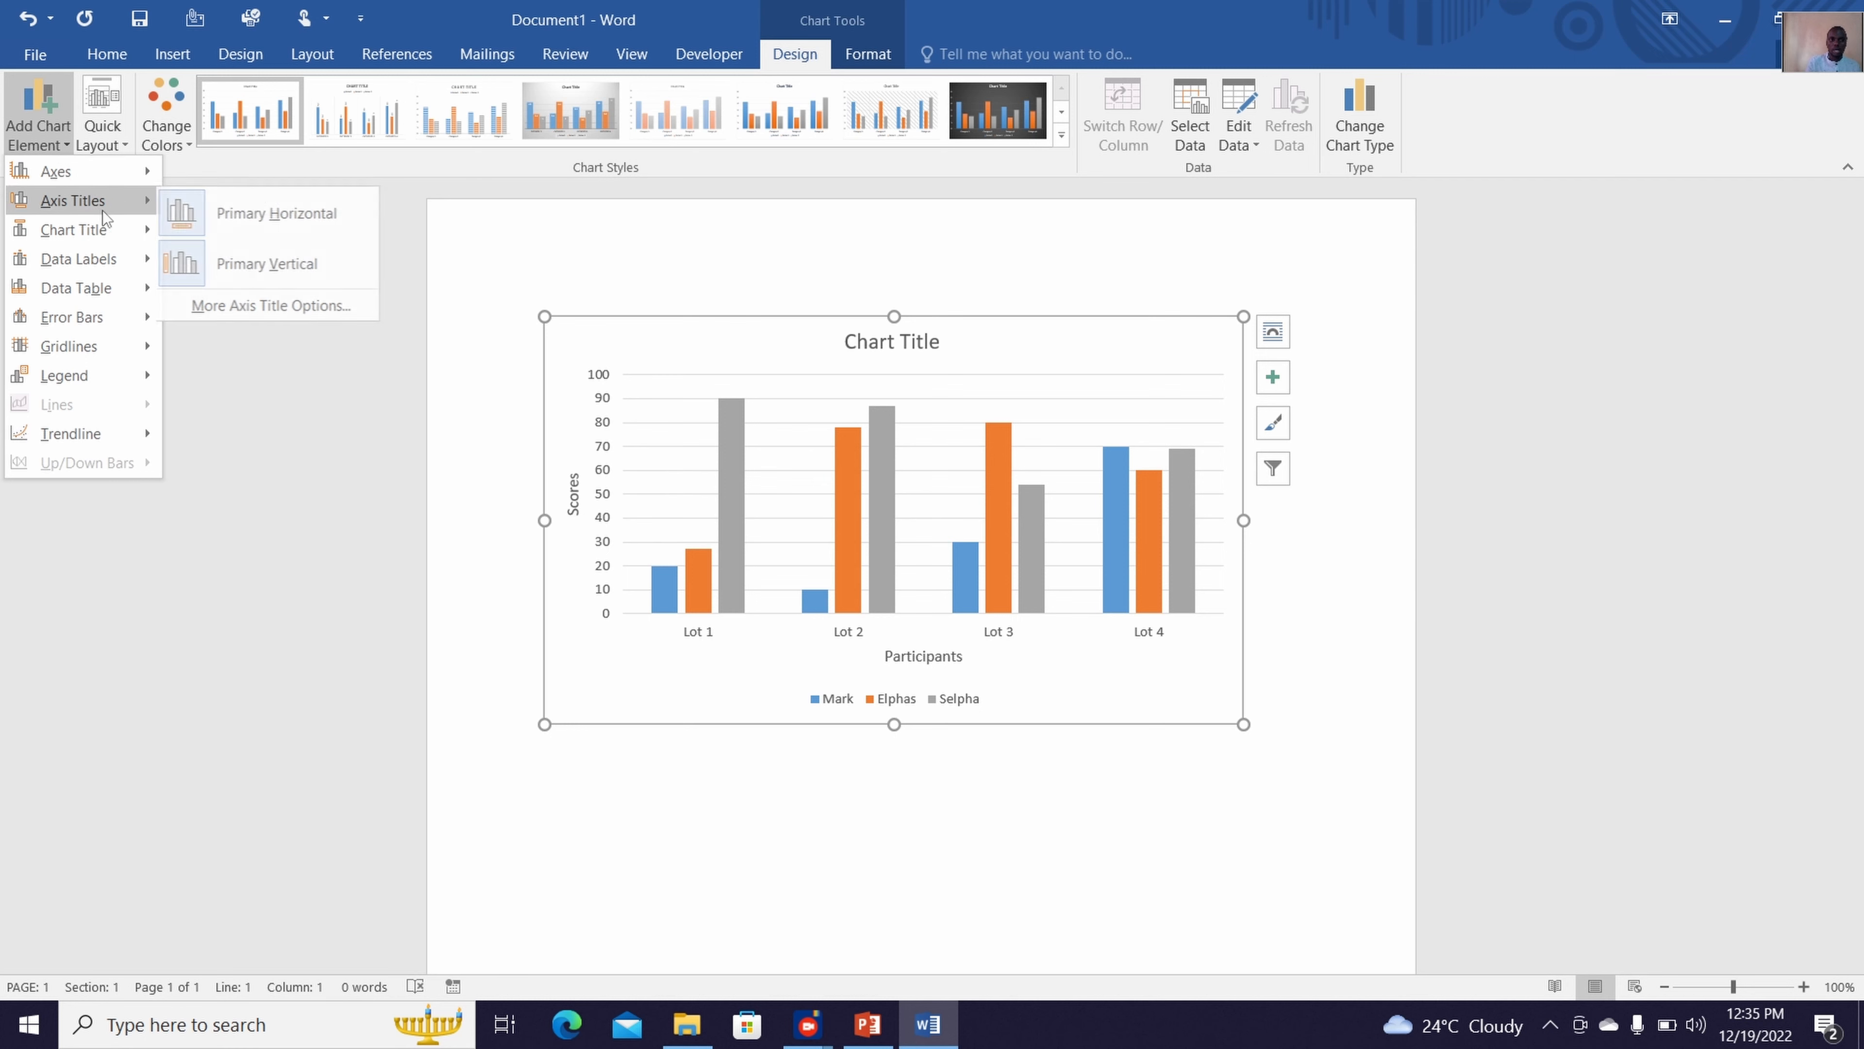
mouse_move(120, 231)
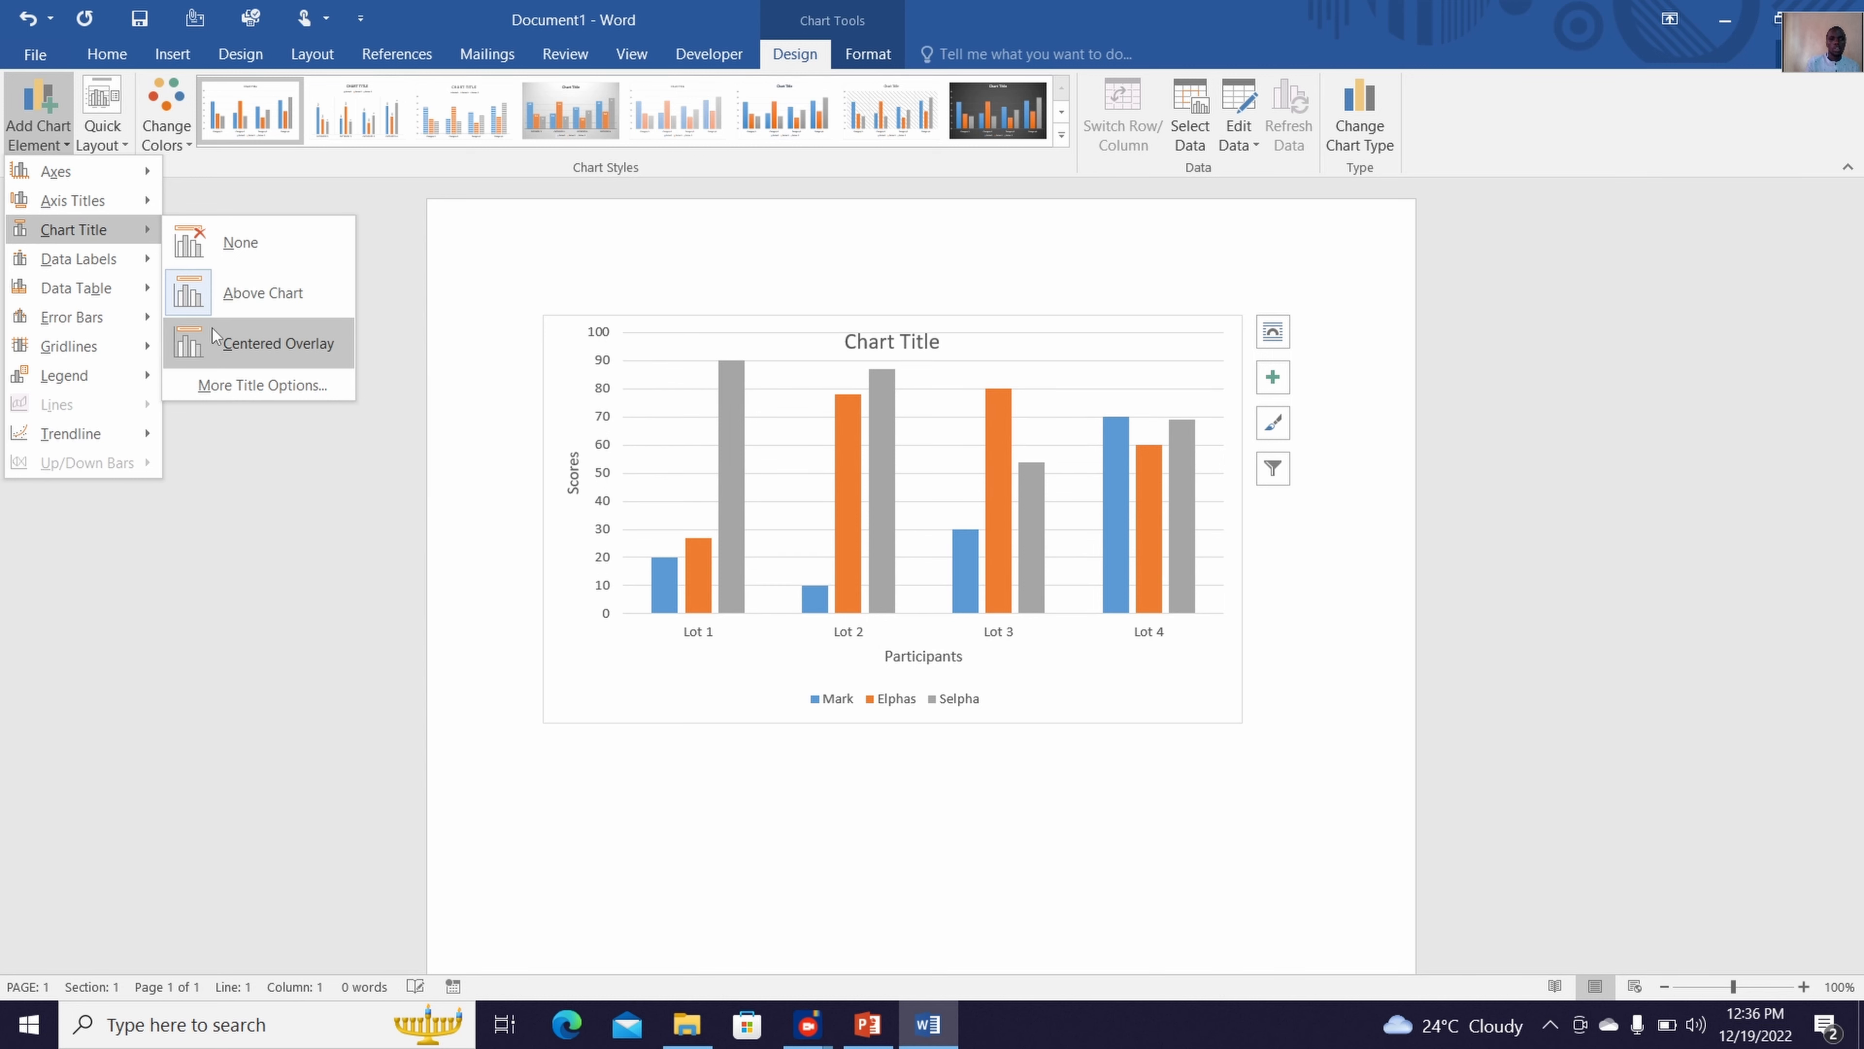
left_click(234, 292)
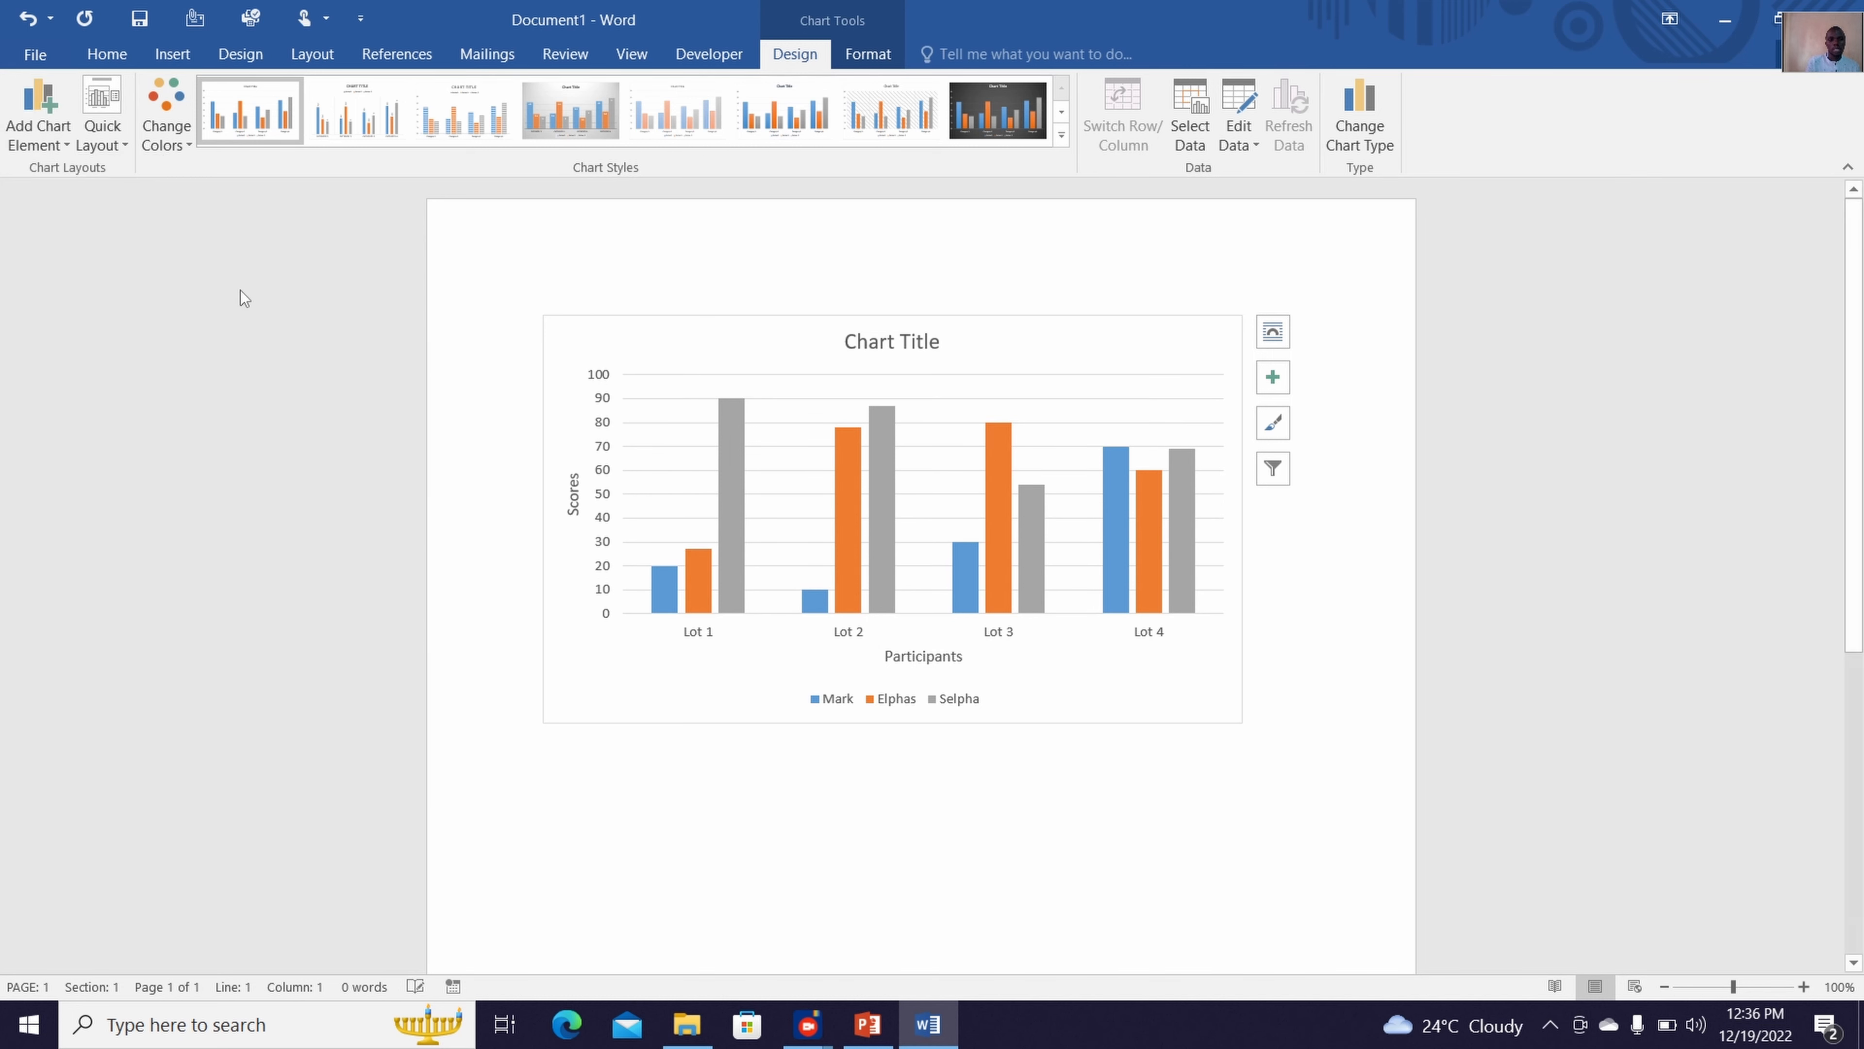
double_click(926, 341)
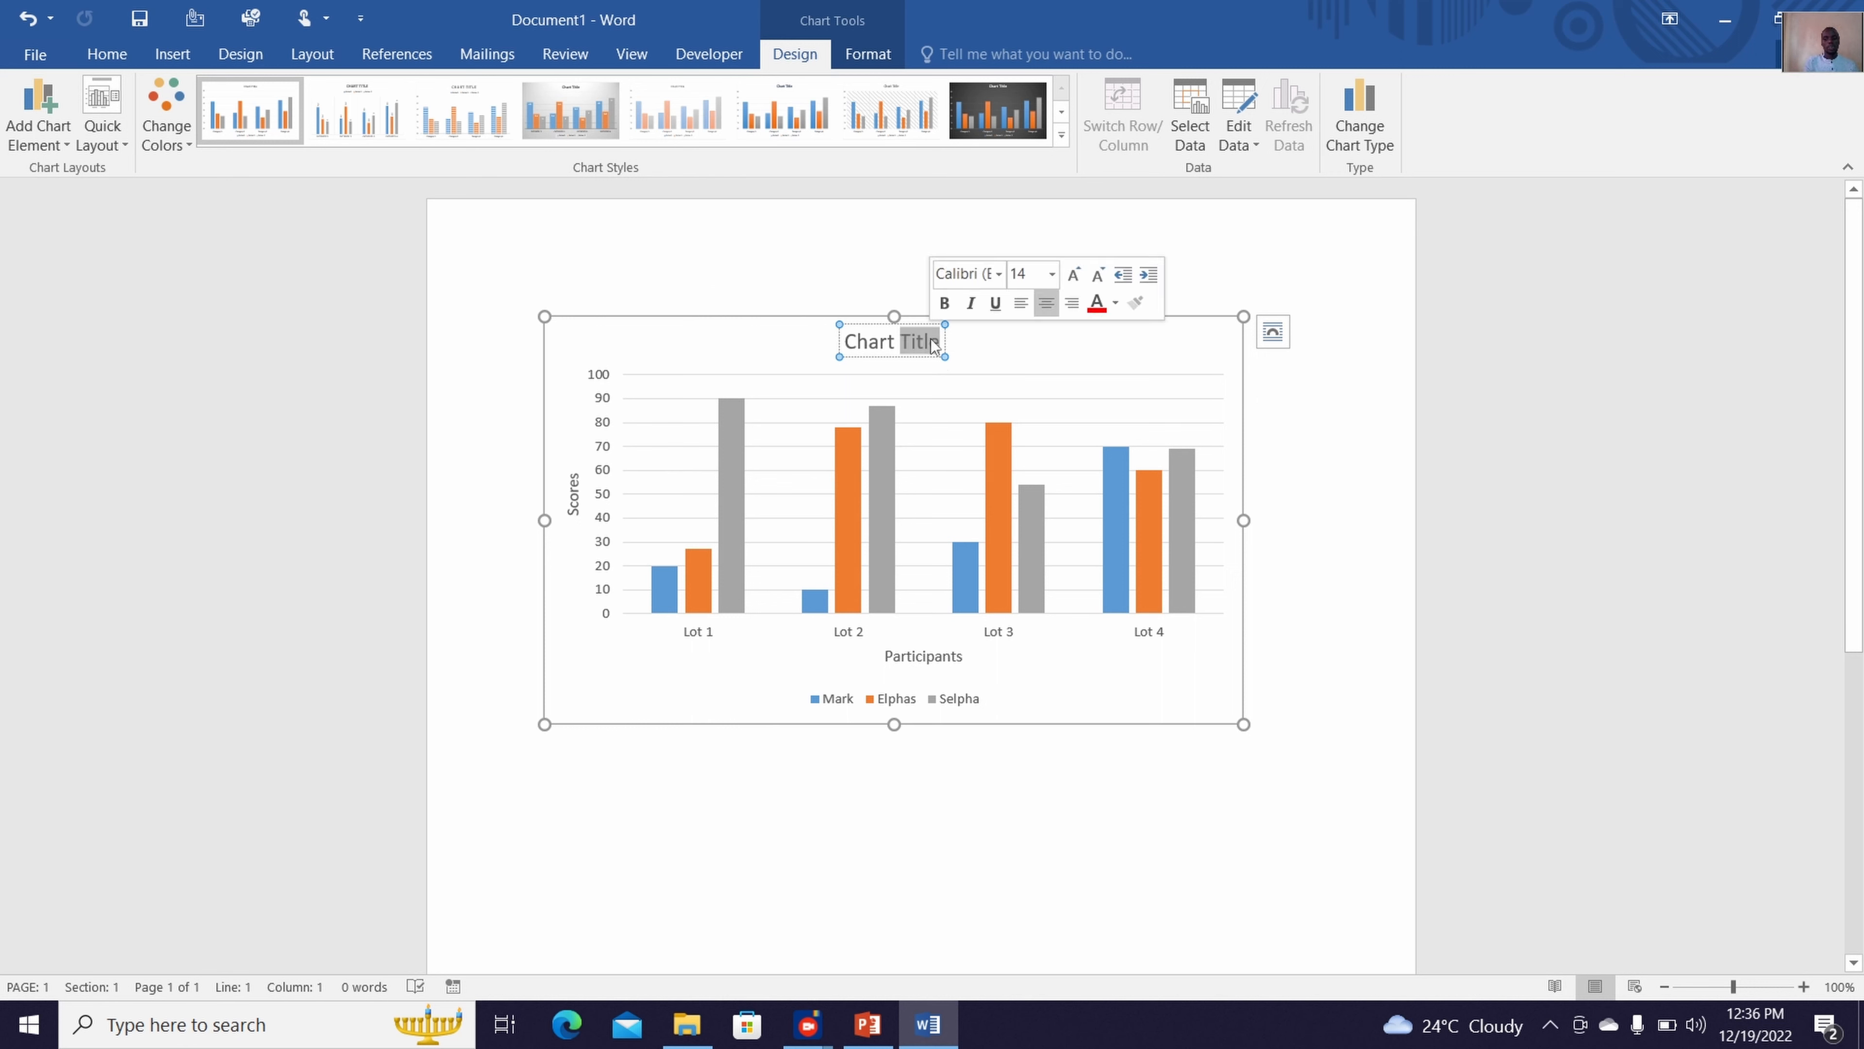
key("BackSpace")
key("BackSpace")
key("BackSpace")
key("BackSpace")
key("BackSpace")
key("BackSpace")
key("BackSpace")
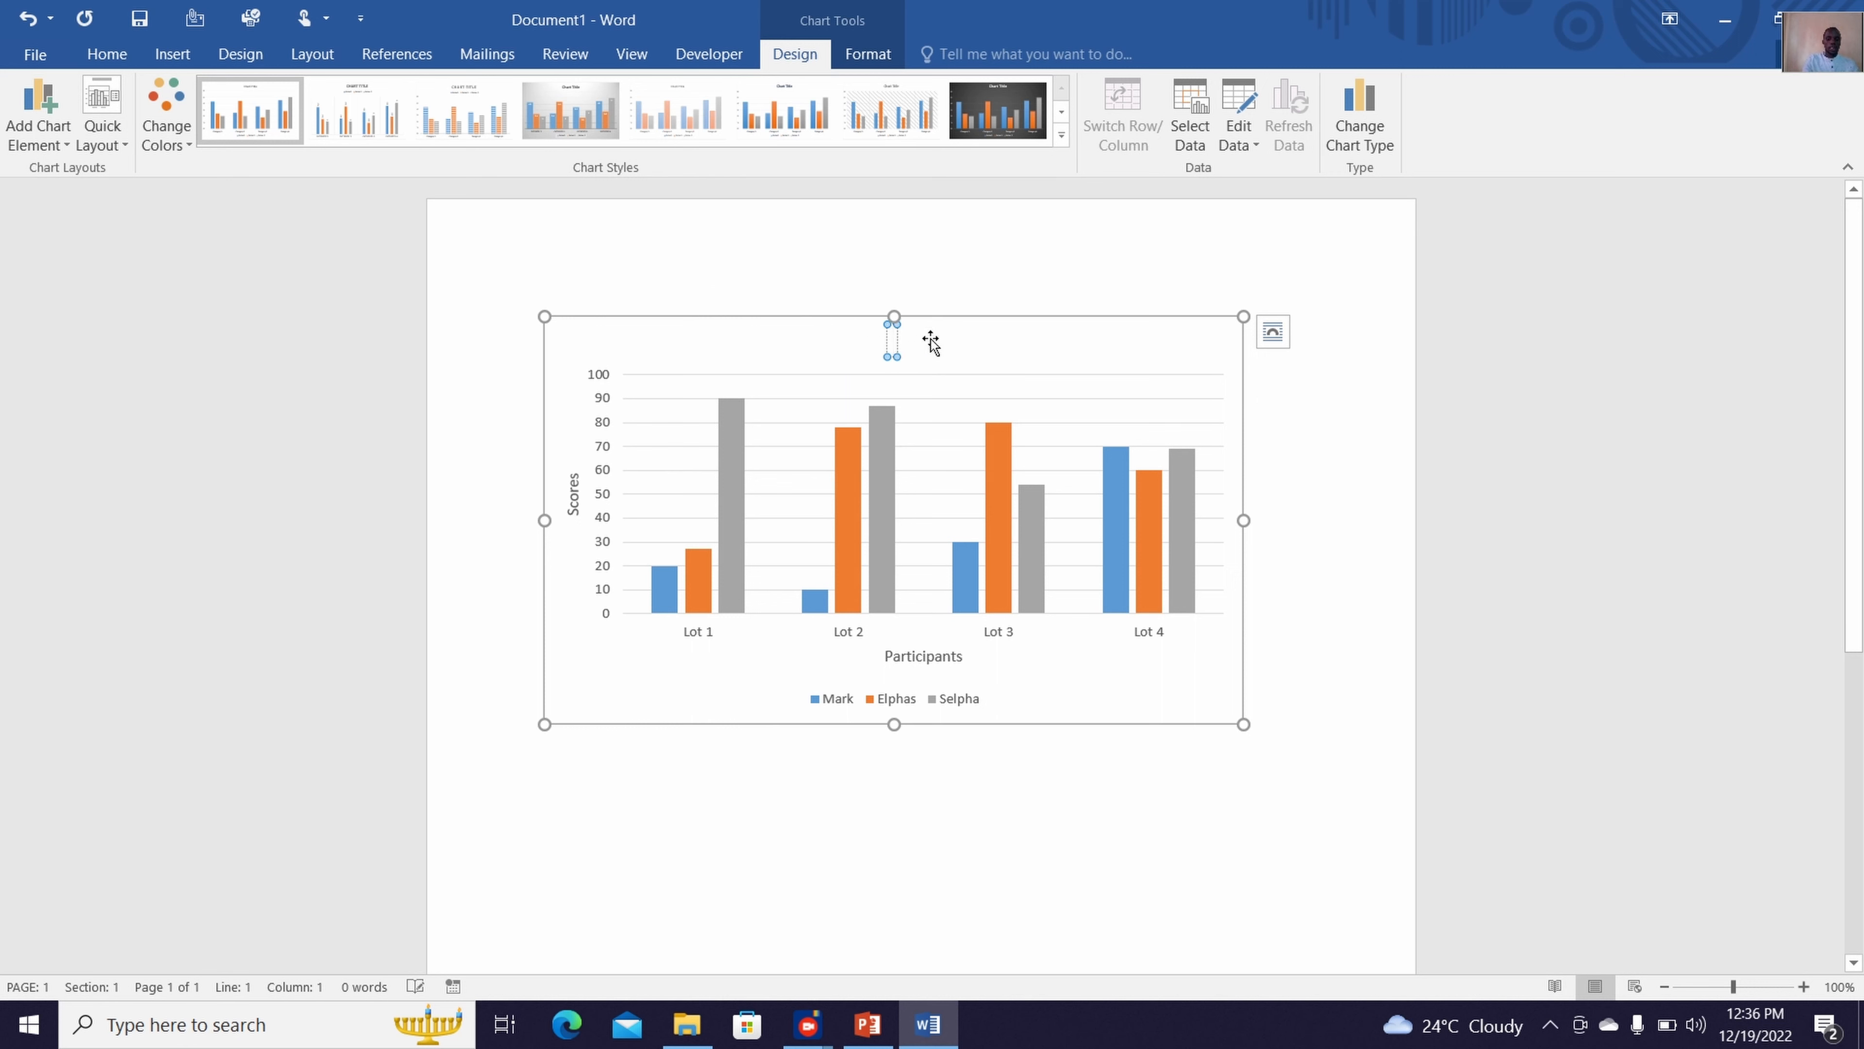
type("Game r")
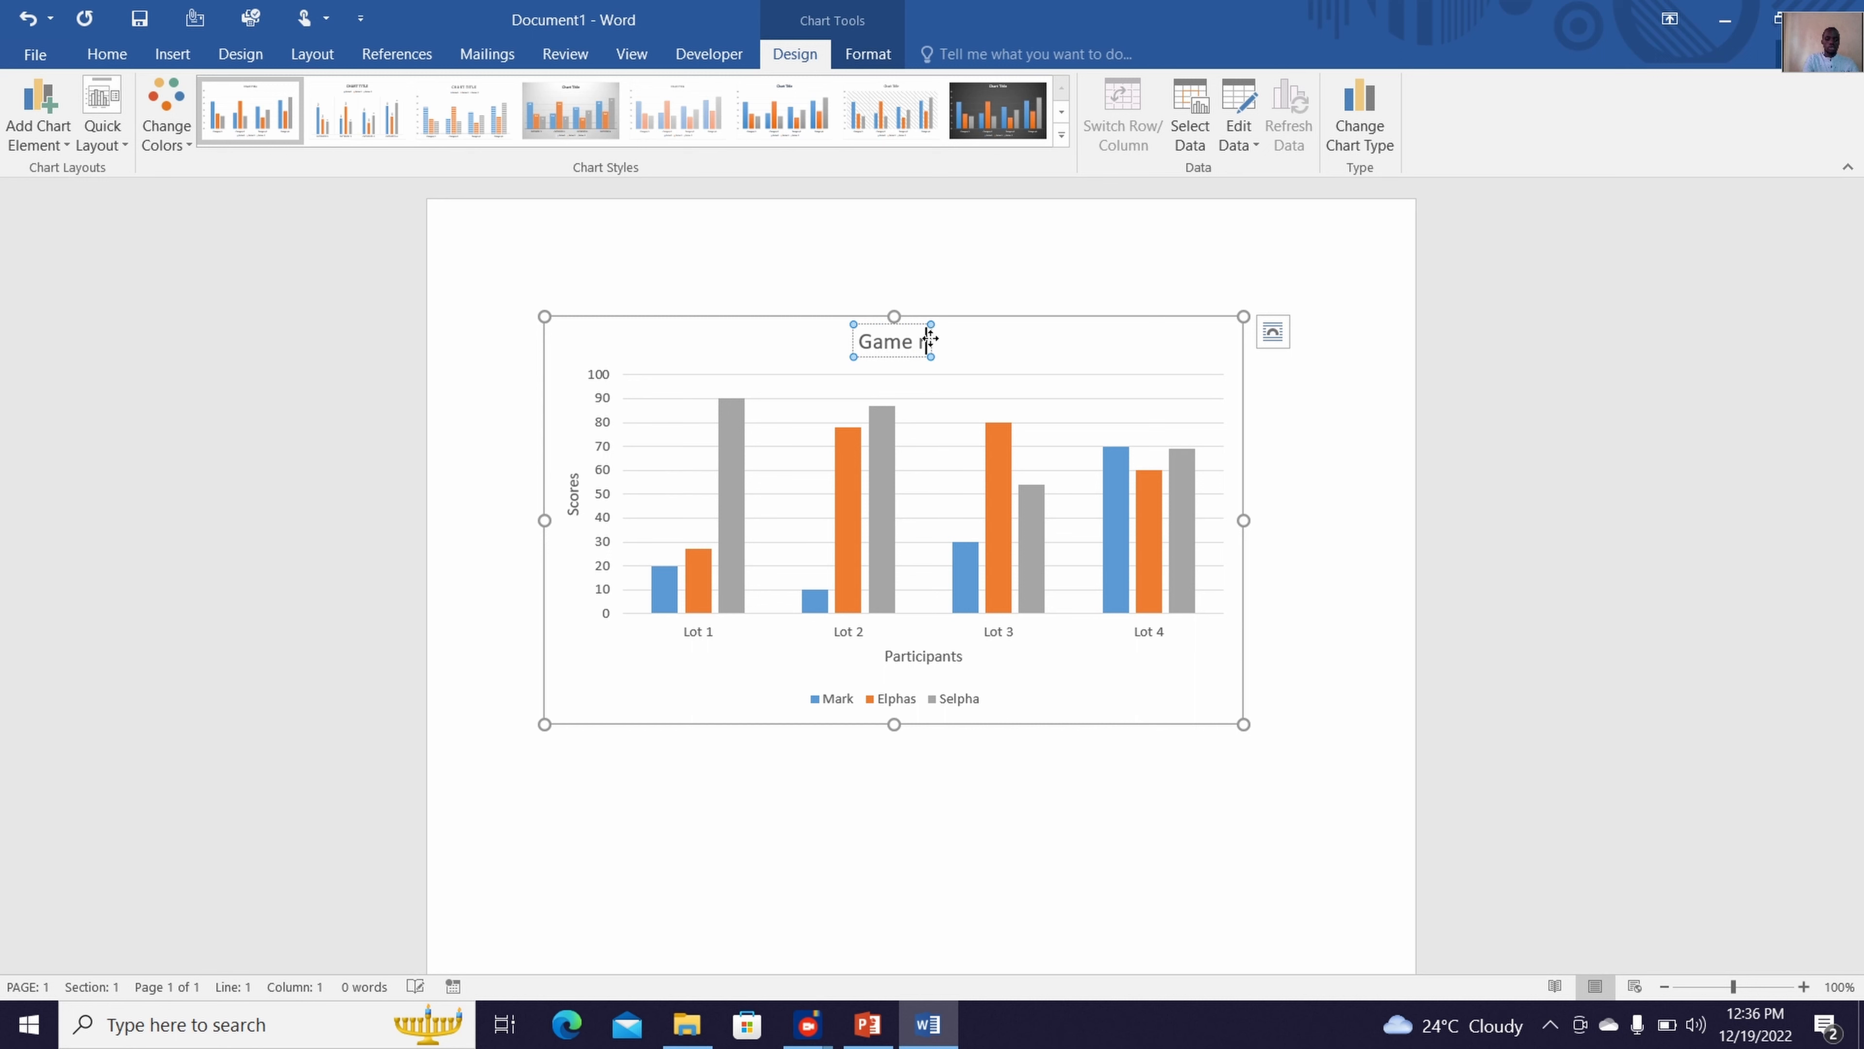
type("esults")
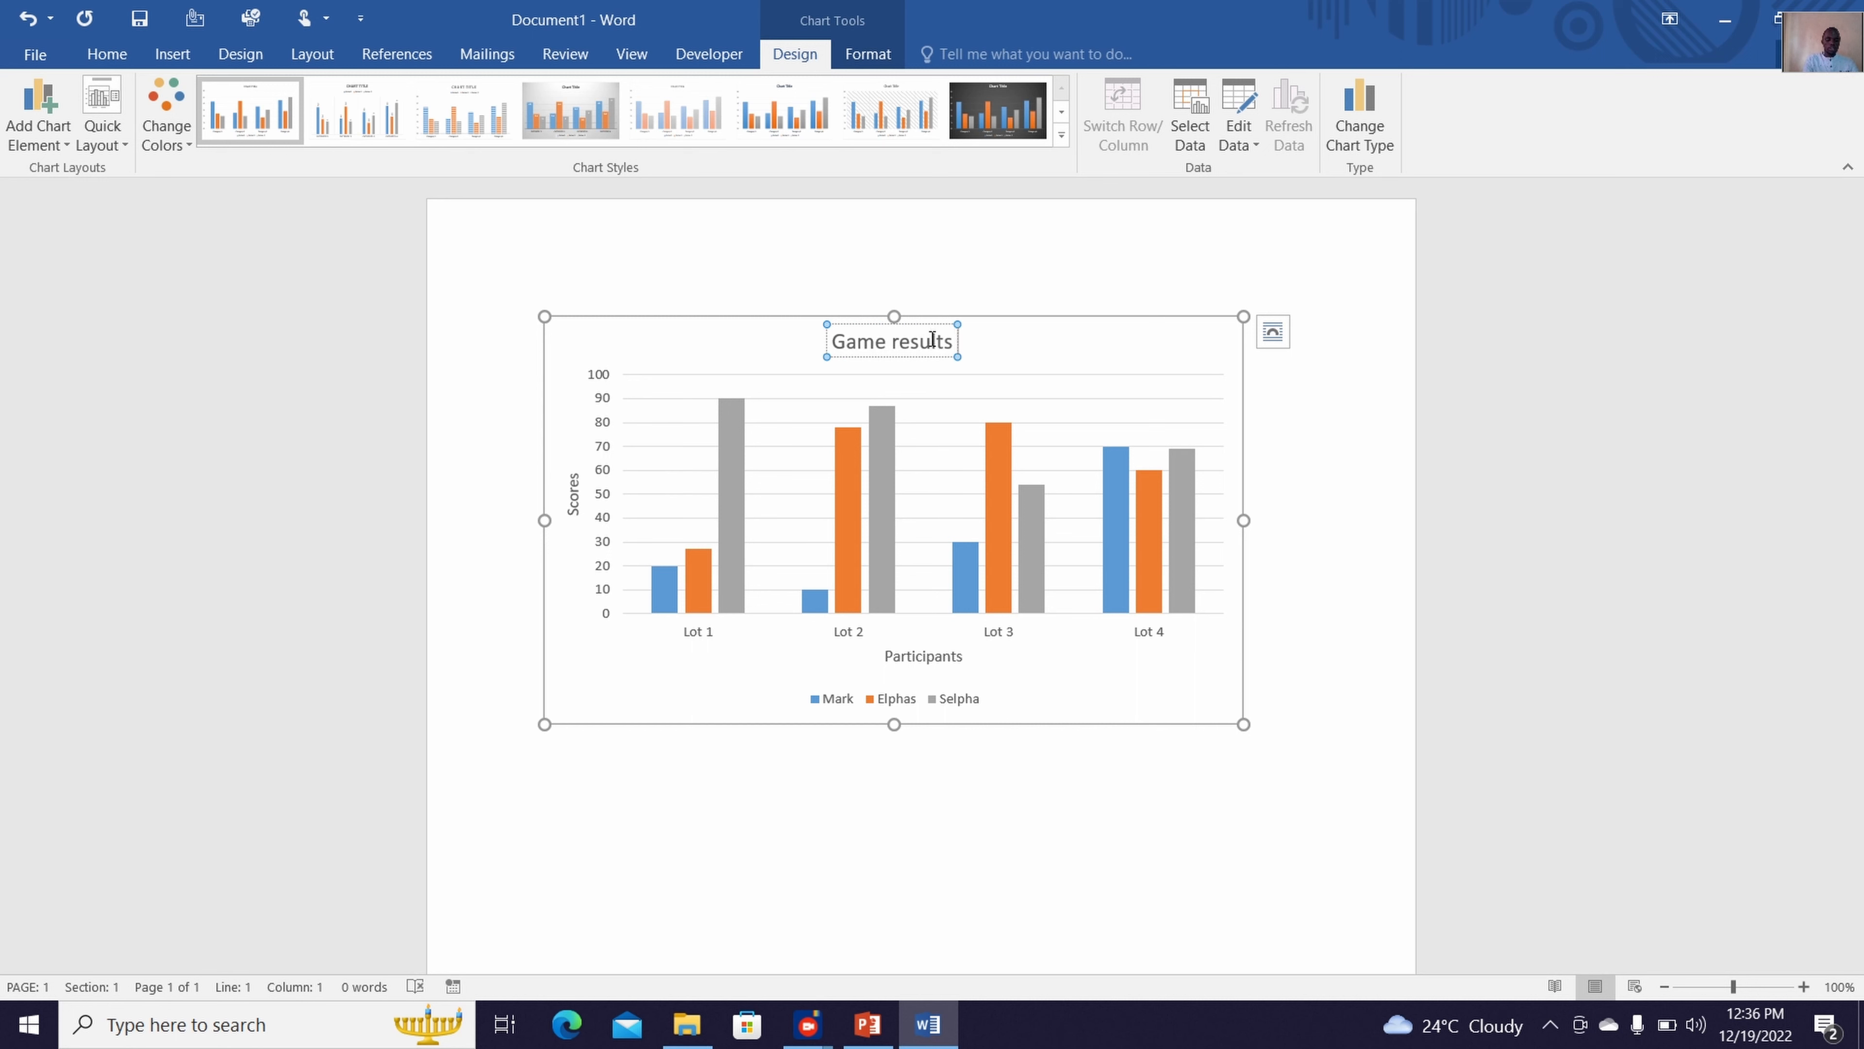
type(" analysis")
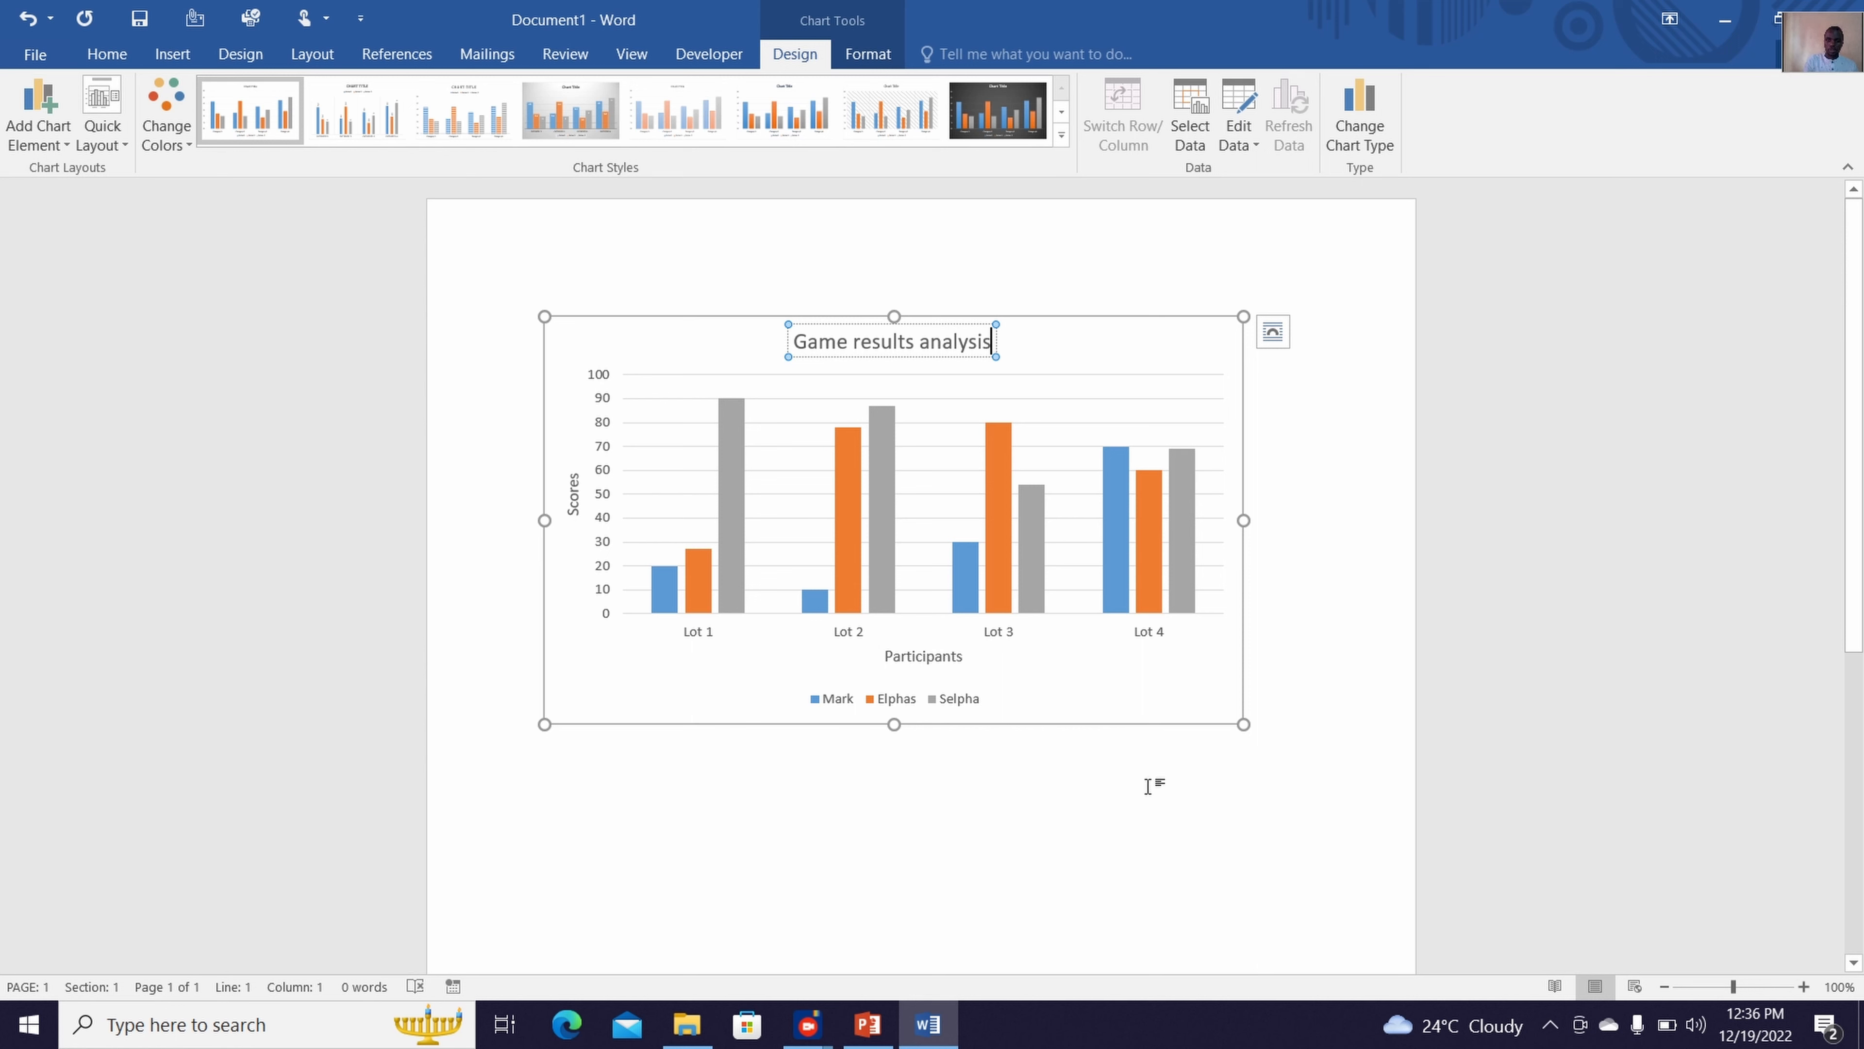
key("Escape")
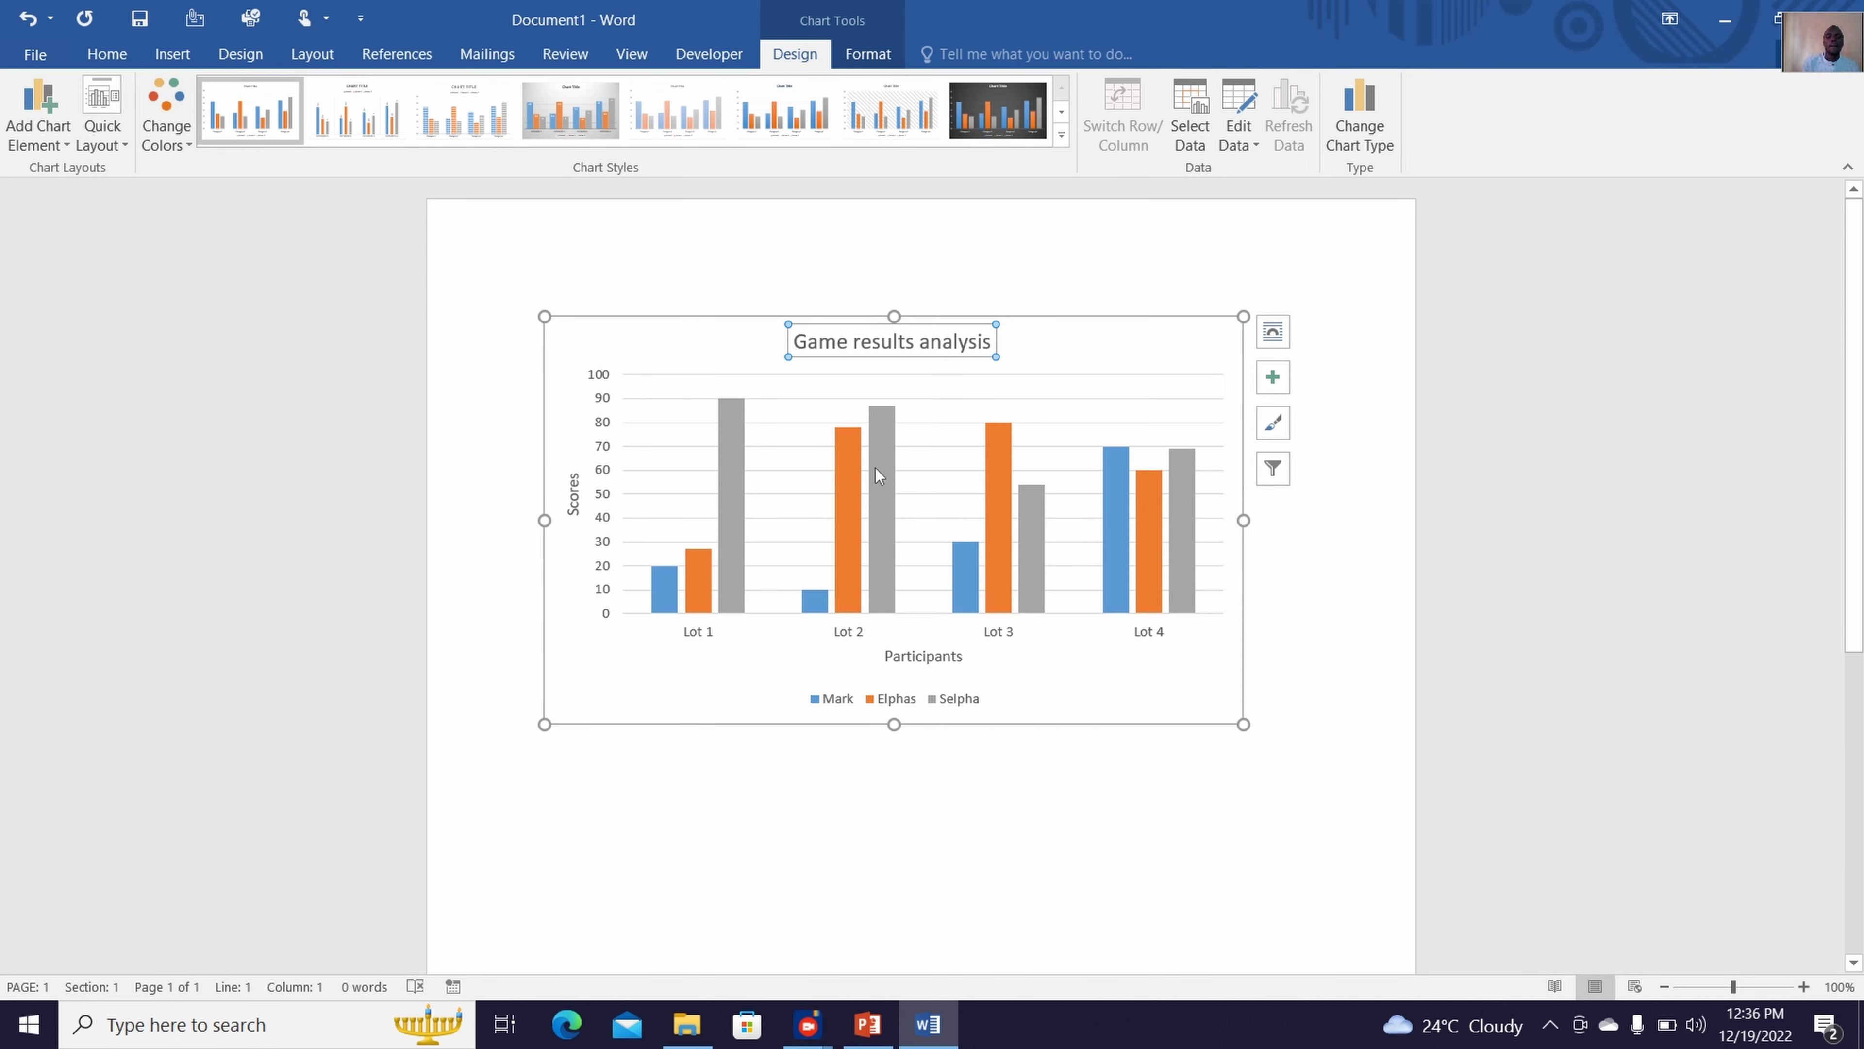
Add data labels at the outside end of the columns for all series
left_click(55, 146)
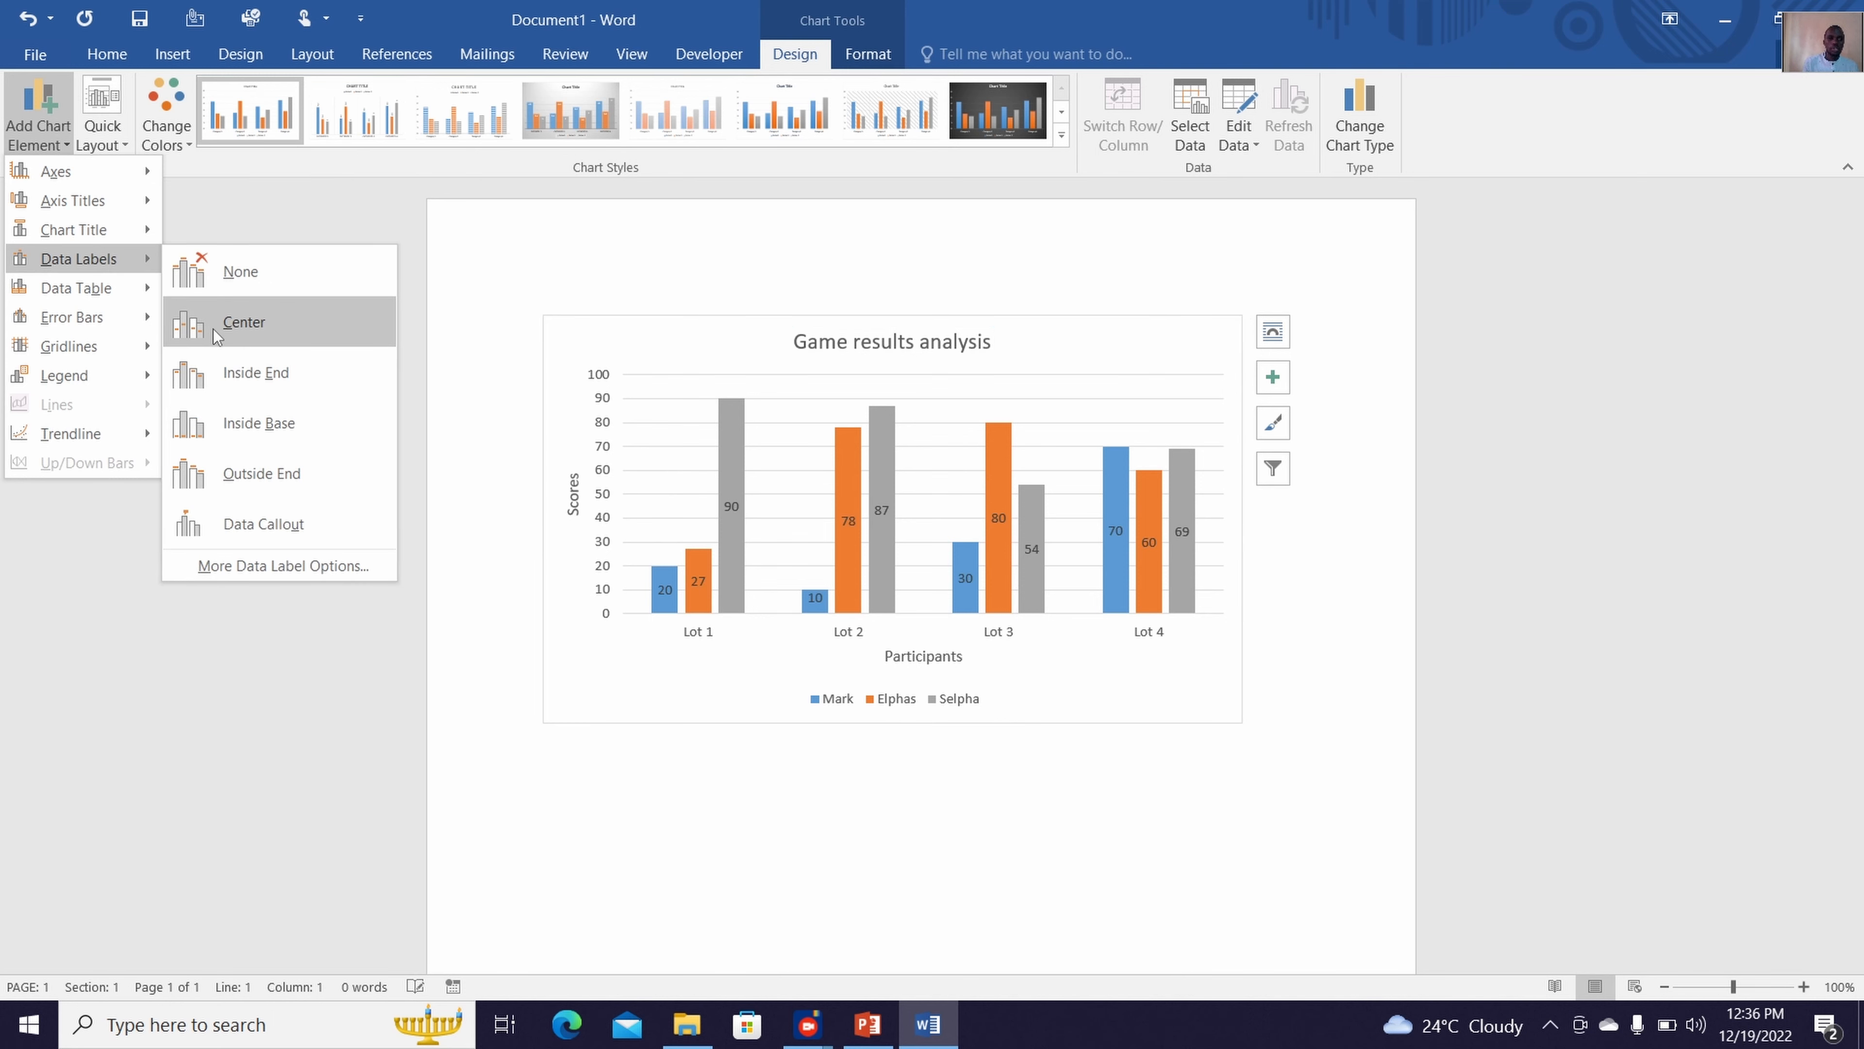
left_click(262, 473)
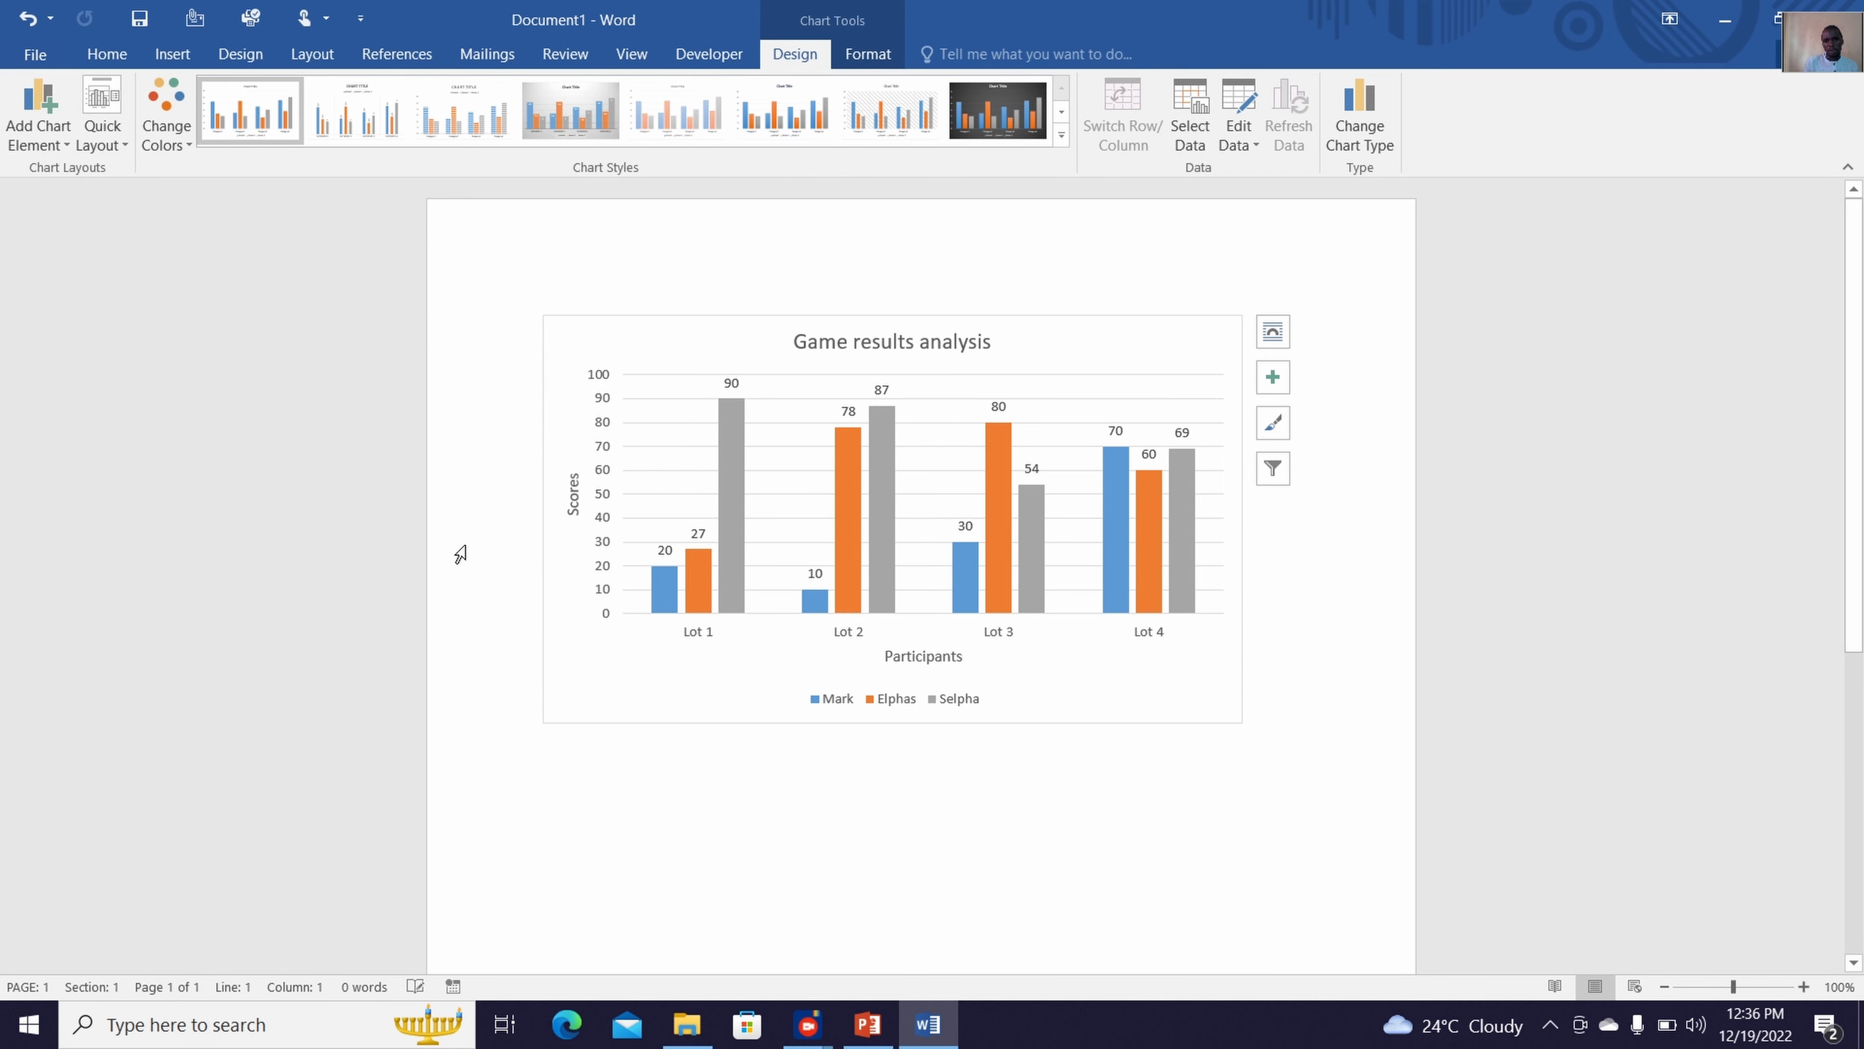
mouse_move(667, 577)
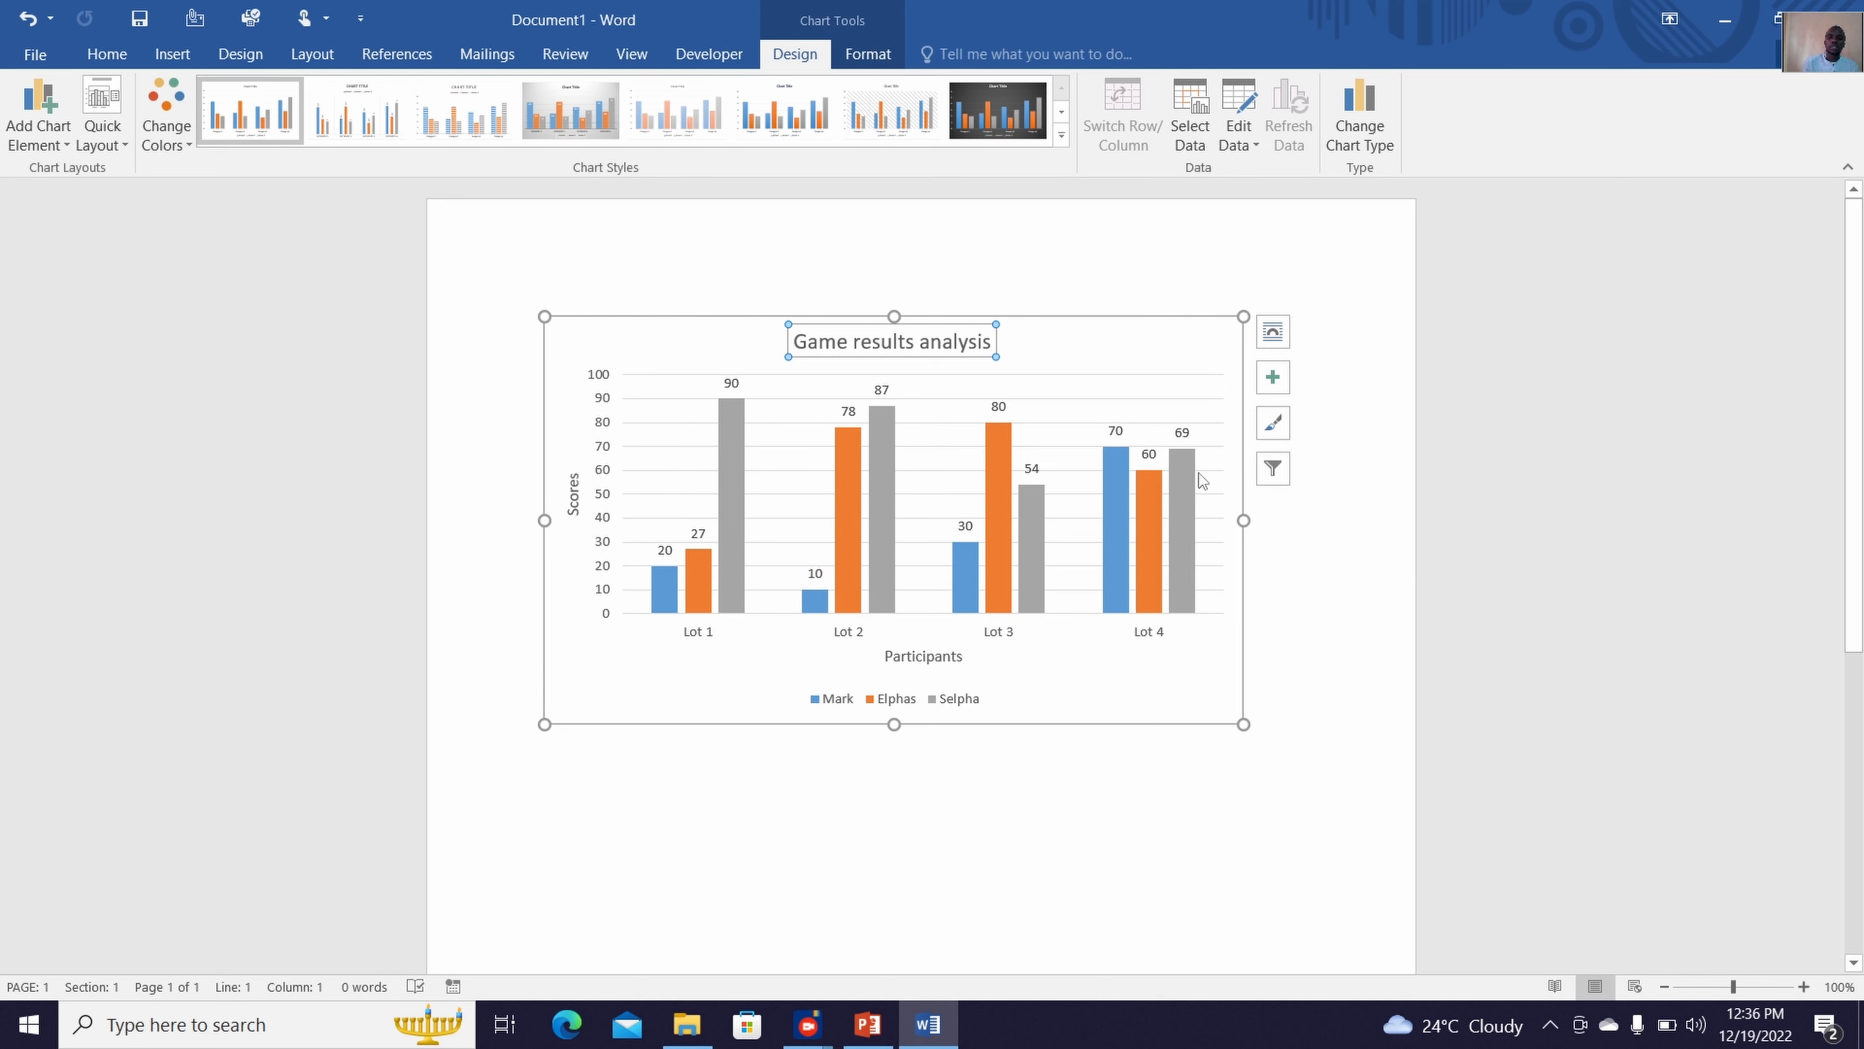
mouse_move(1193, 479)
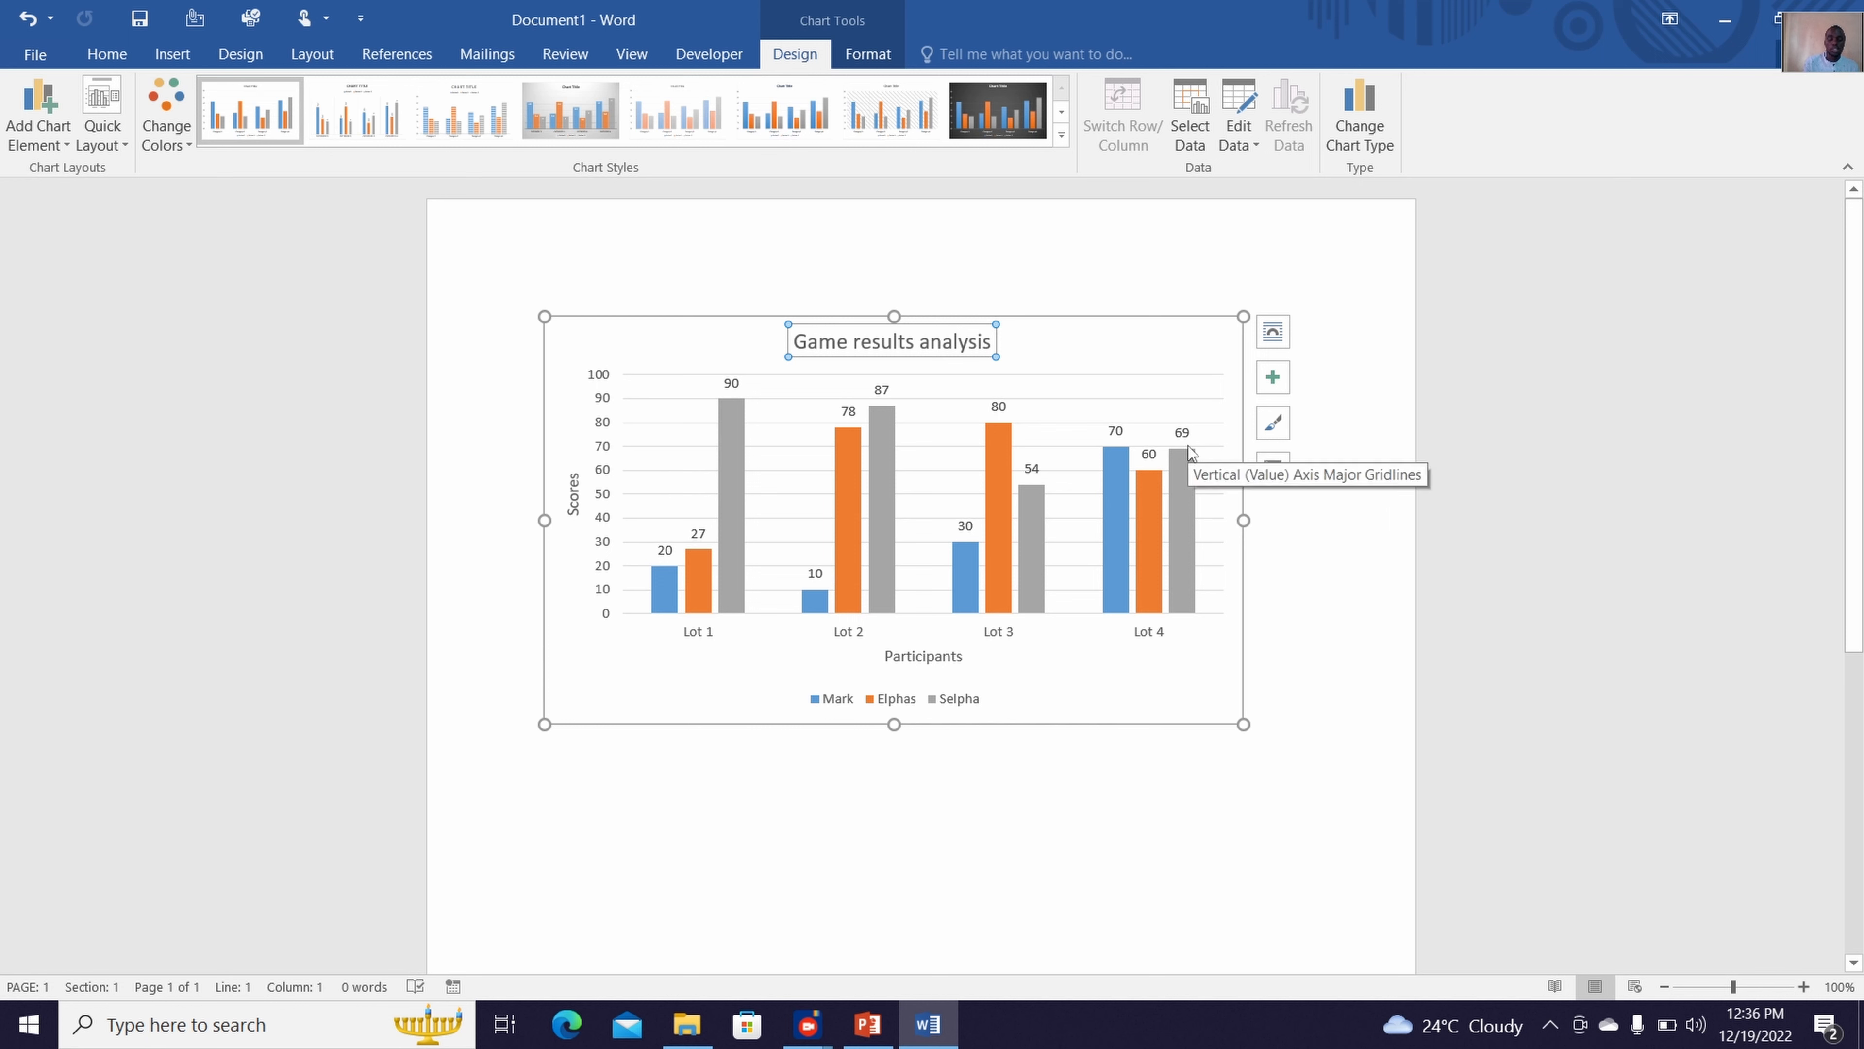
Add a data table with legend keys to the chart
left_click(37, 110)
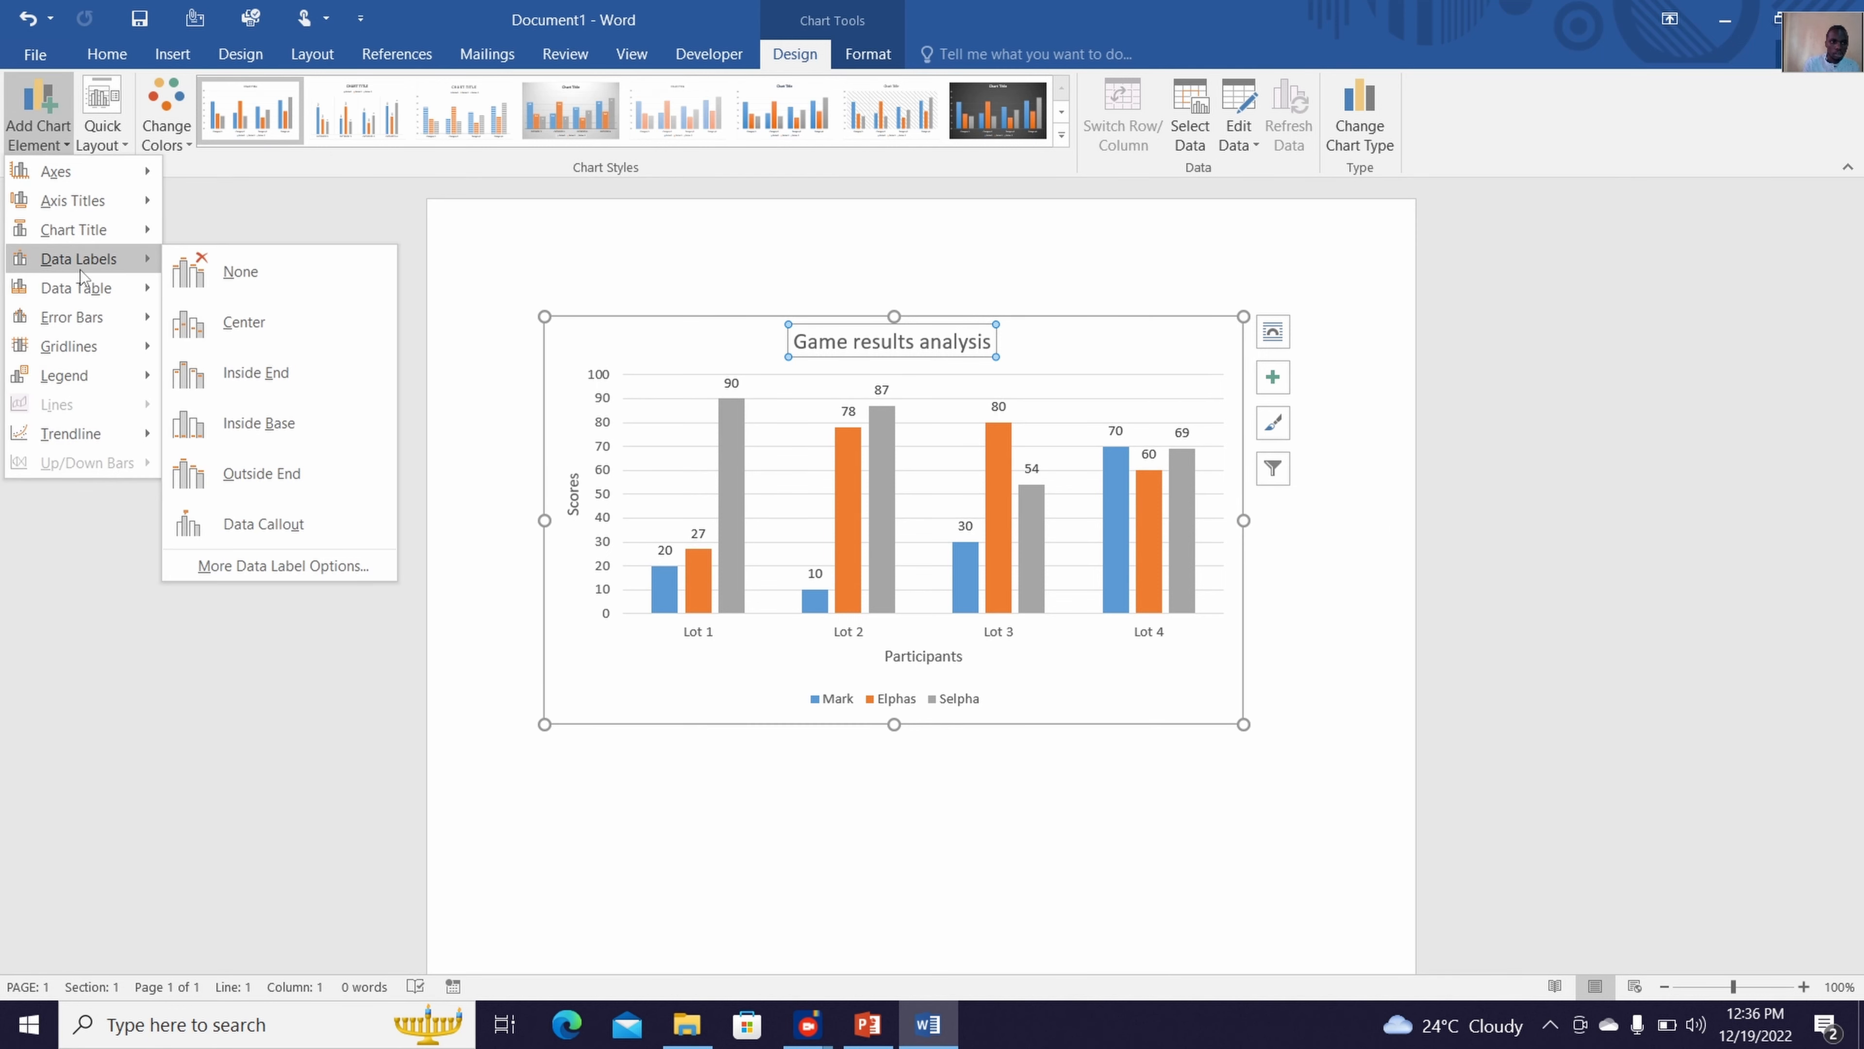
mouse_move(105, 289)
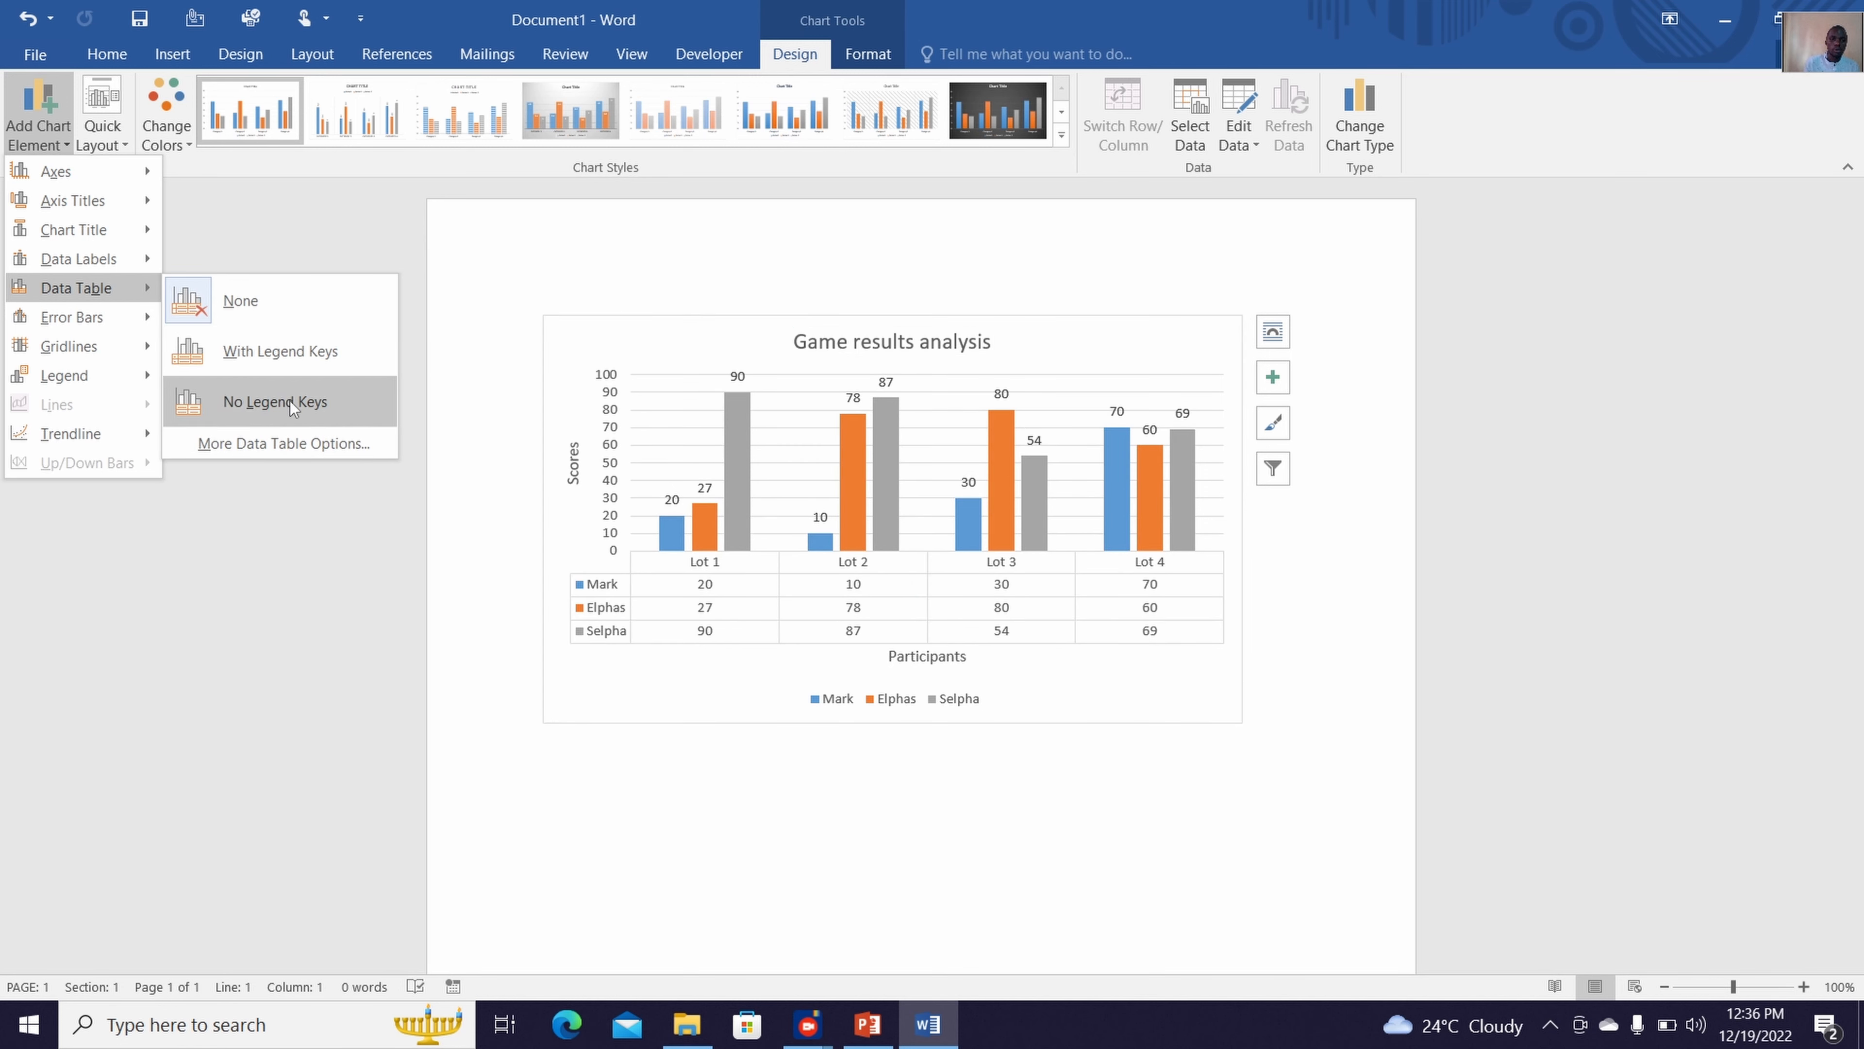
left_click(303, 351)
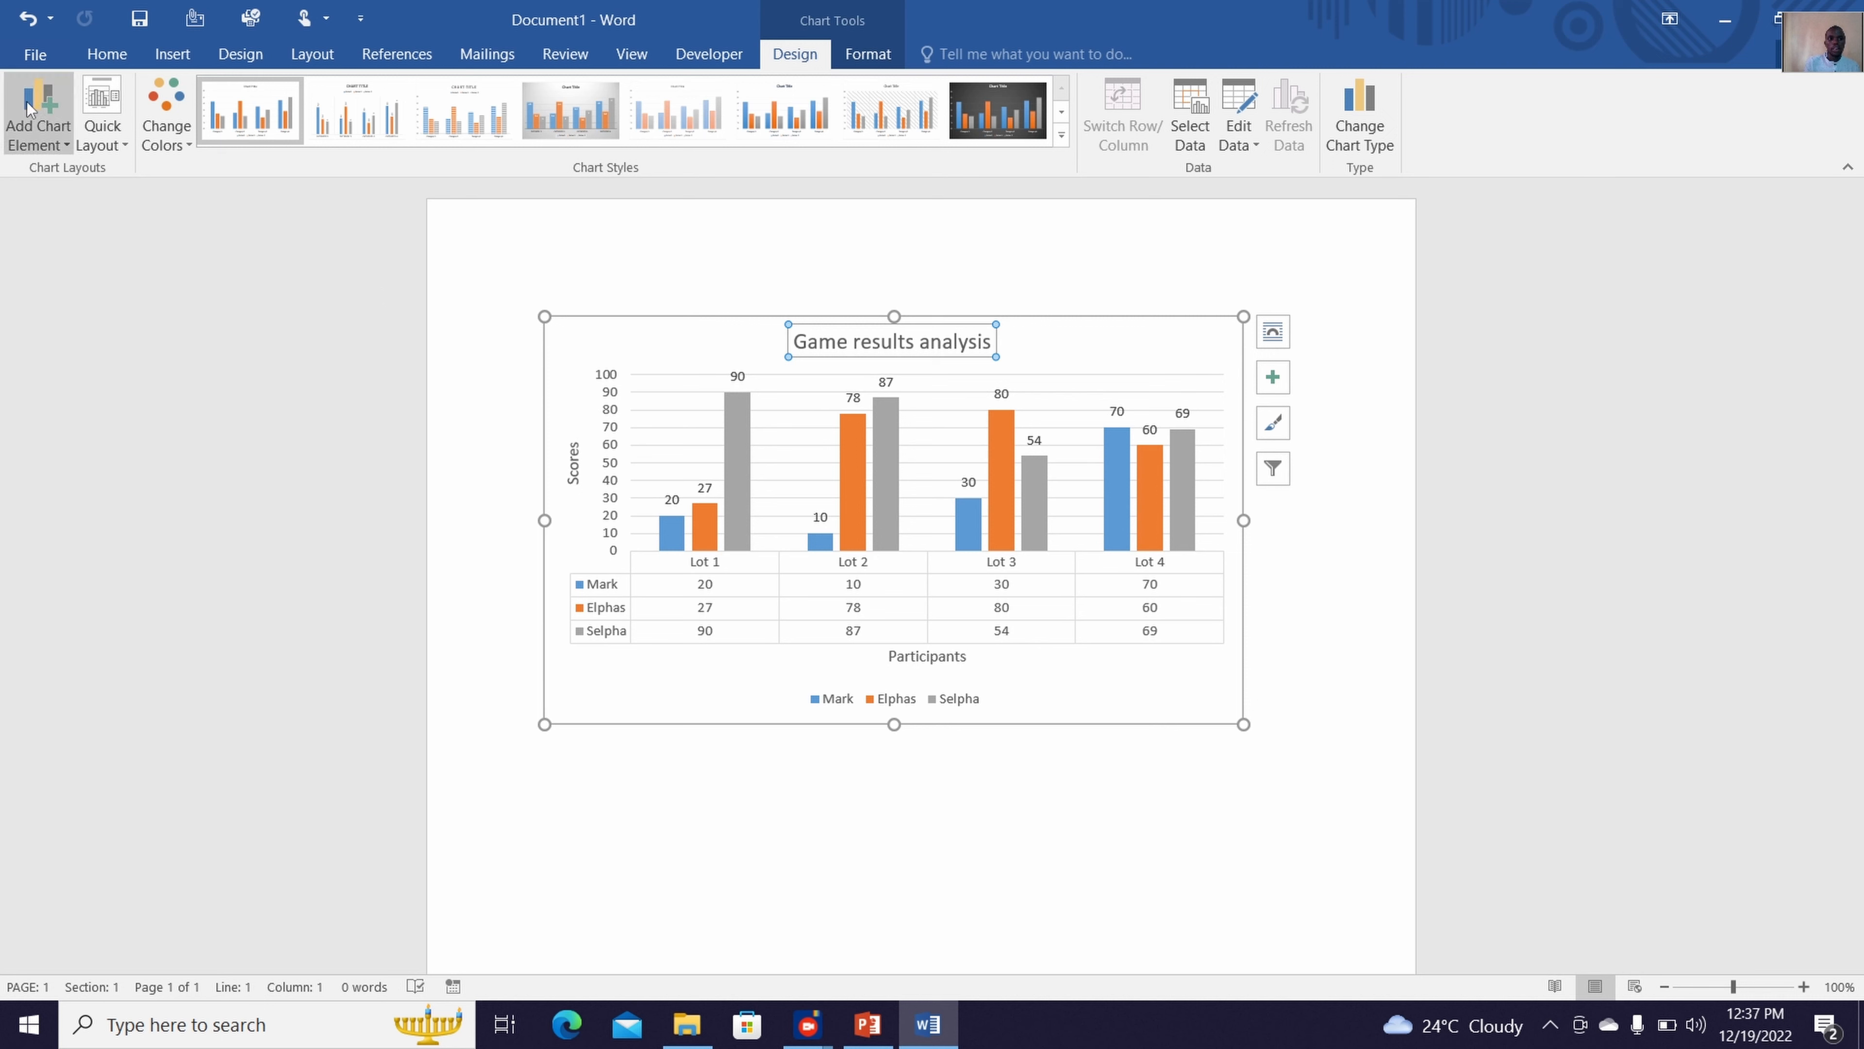
Position the chart legend to the right of the plot area
left_click(29, 151)
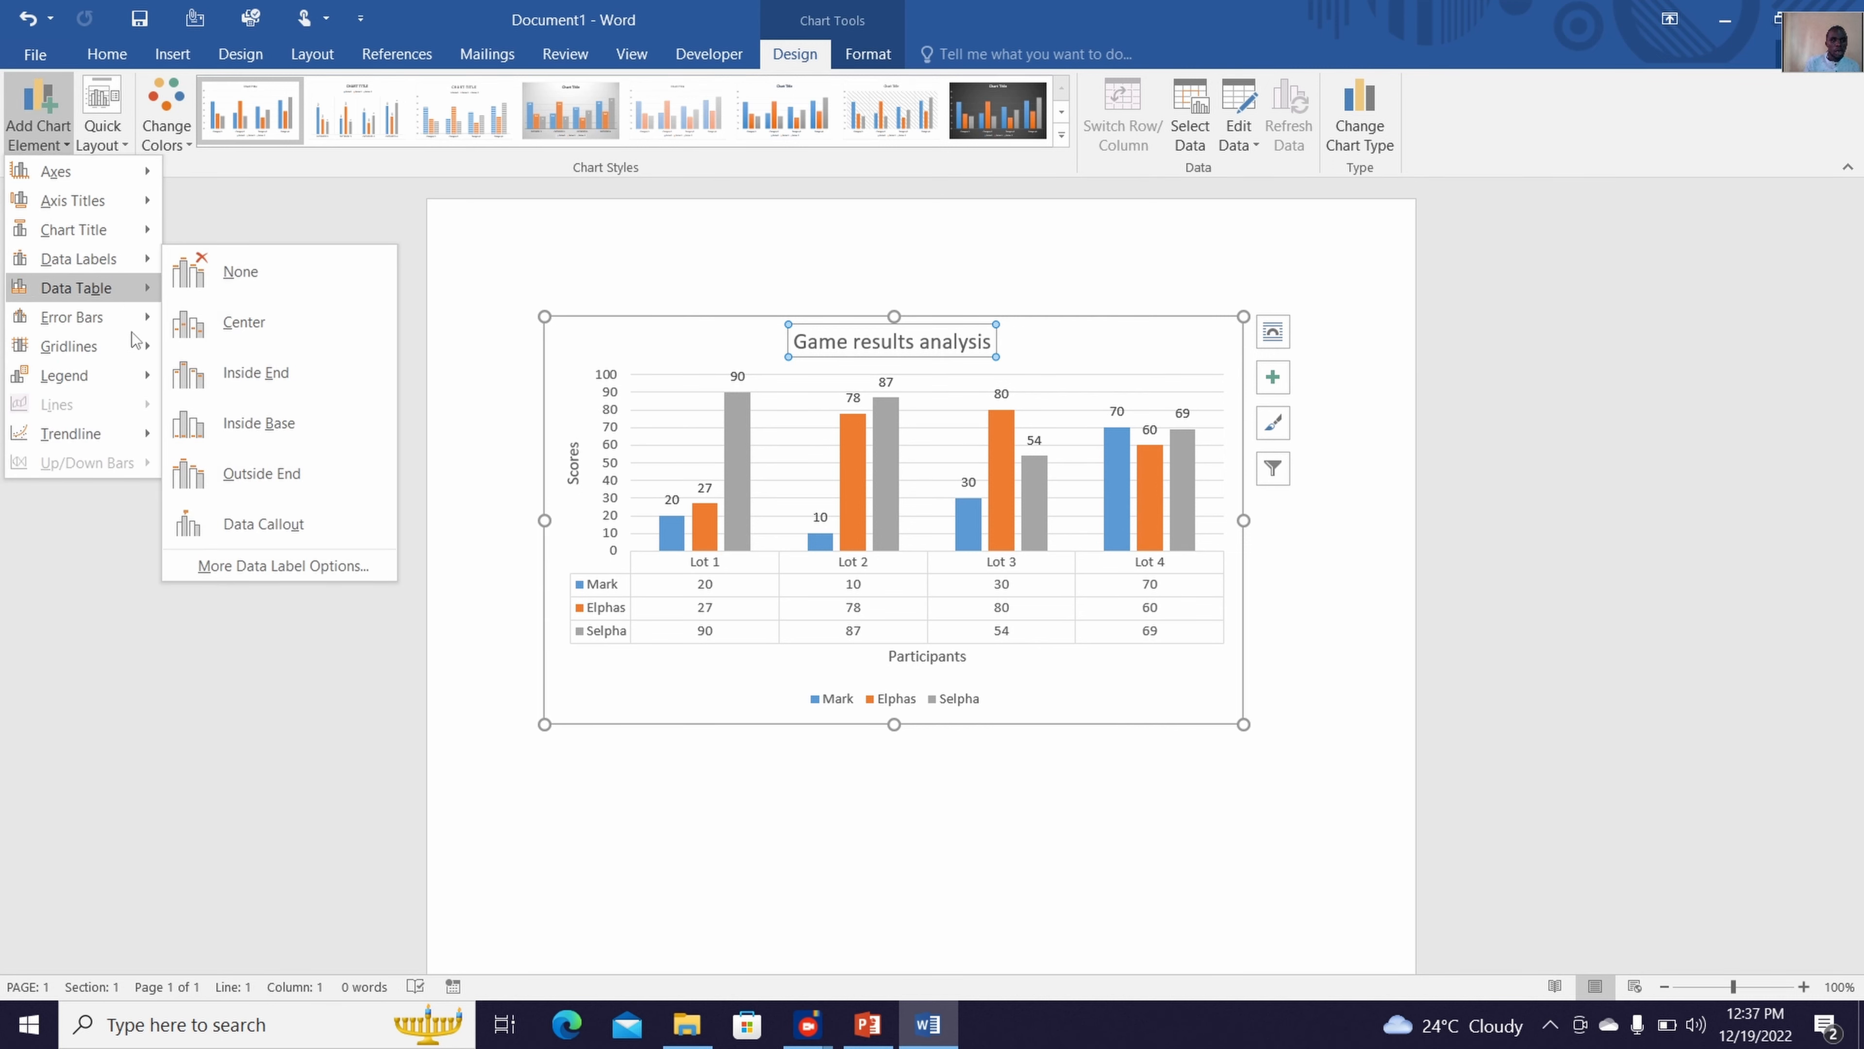
mouse_move(140, 376)
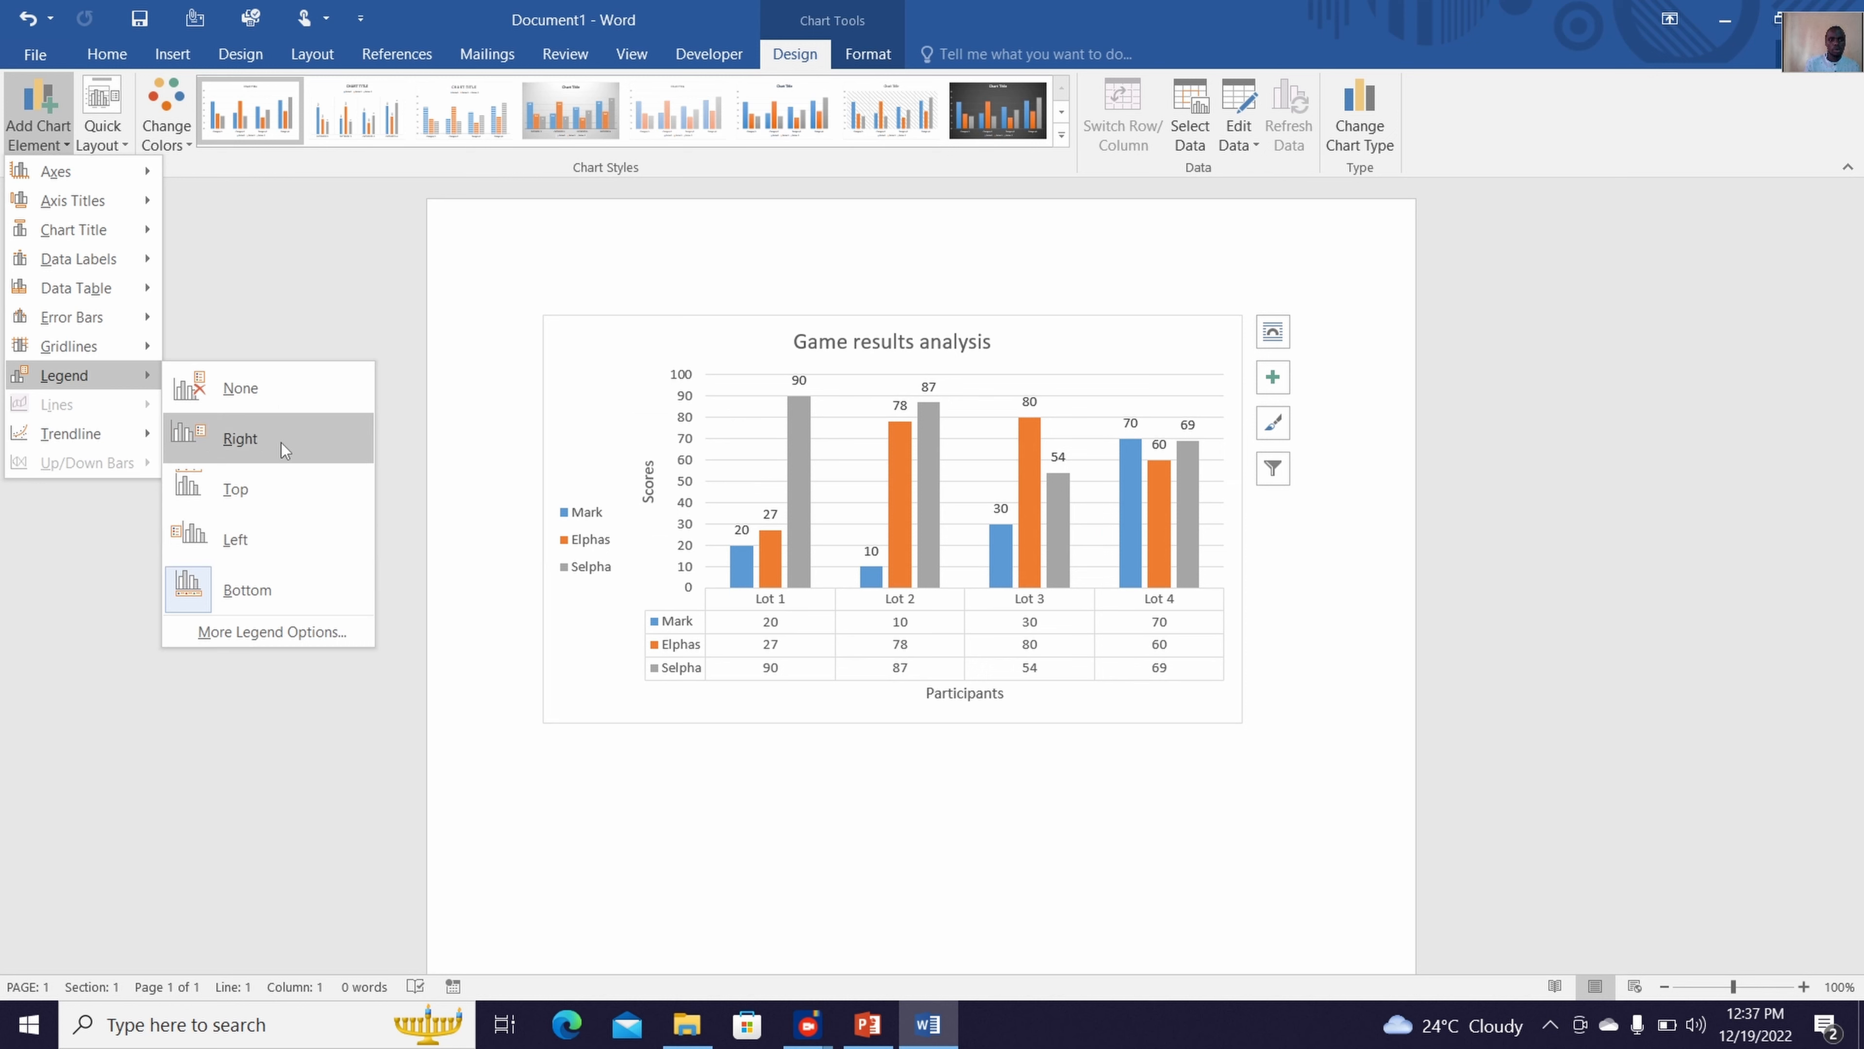
left_click(288, 429)
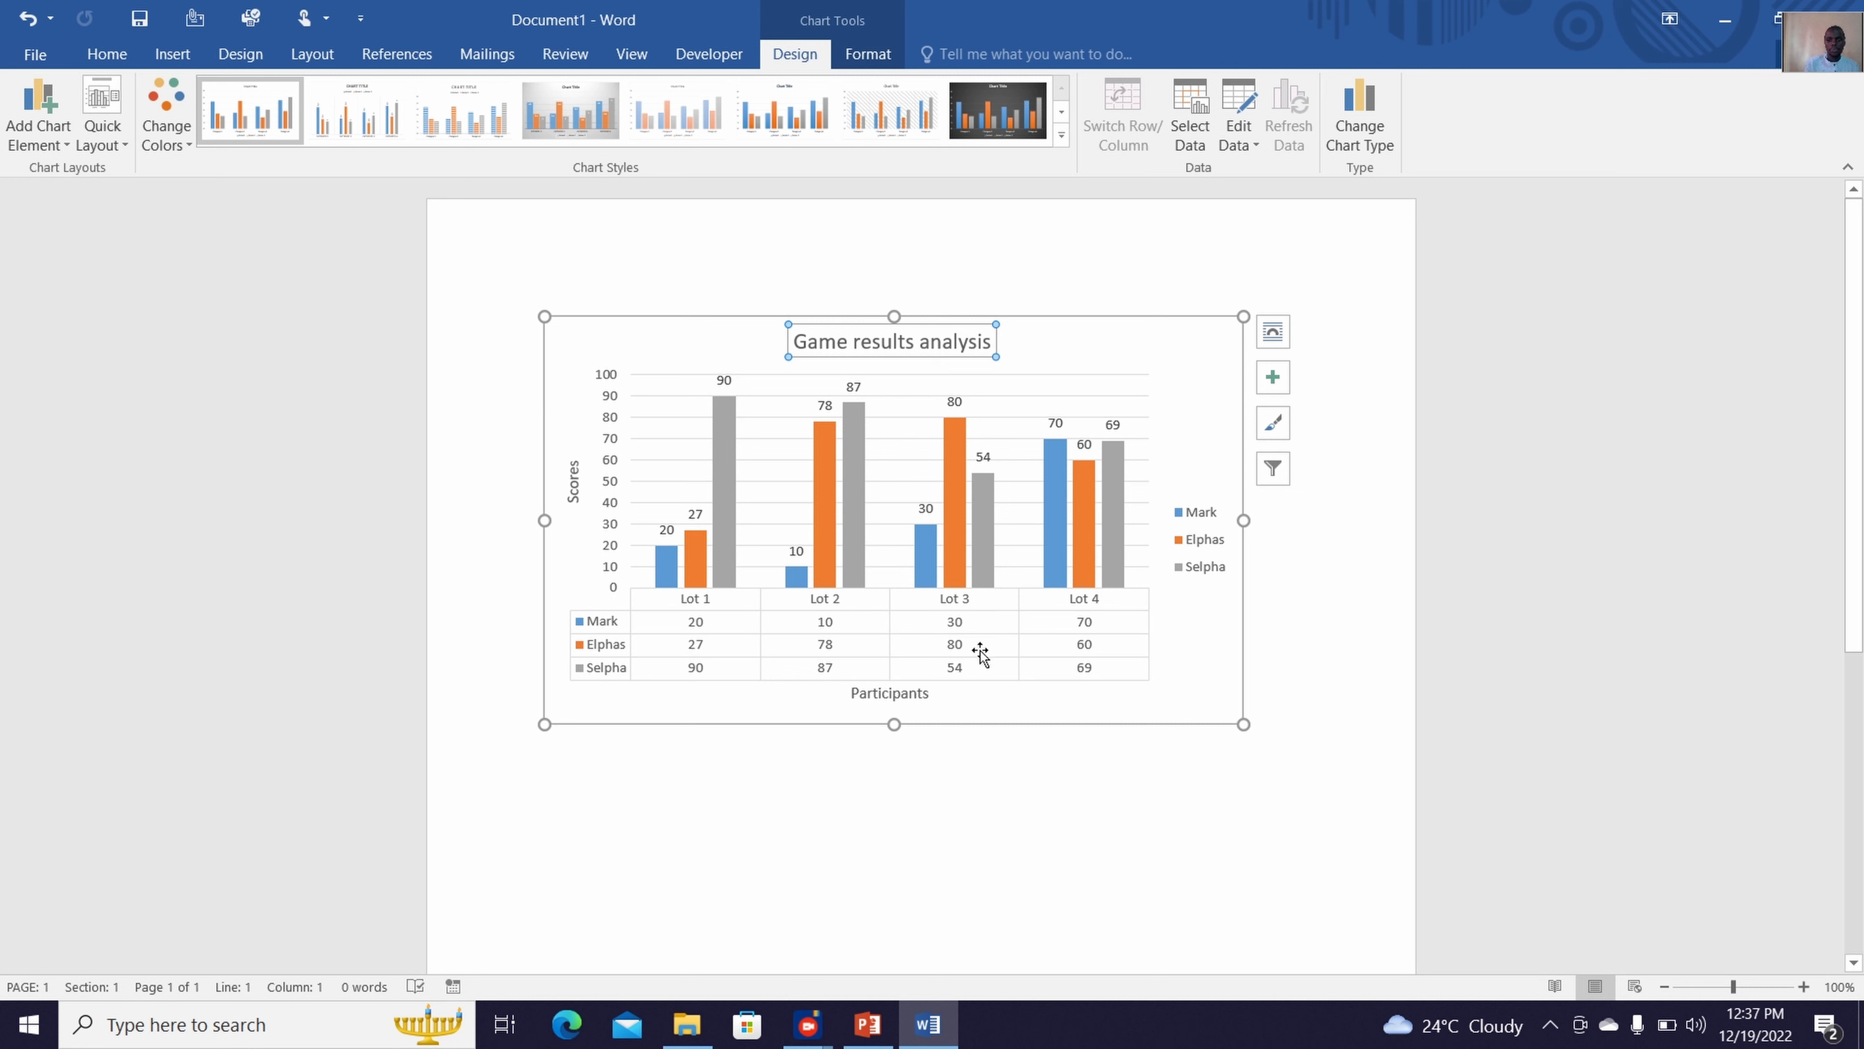
Remove the data table from the chart
left_click_drag(978, 653, 987, 699)
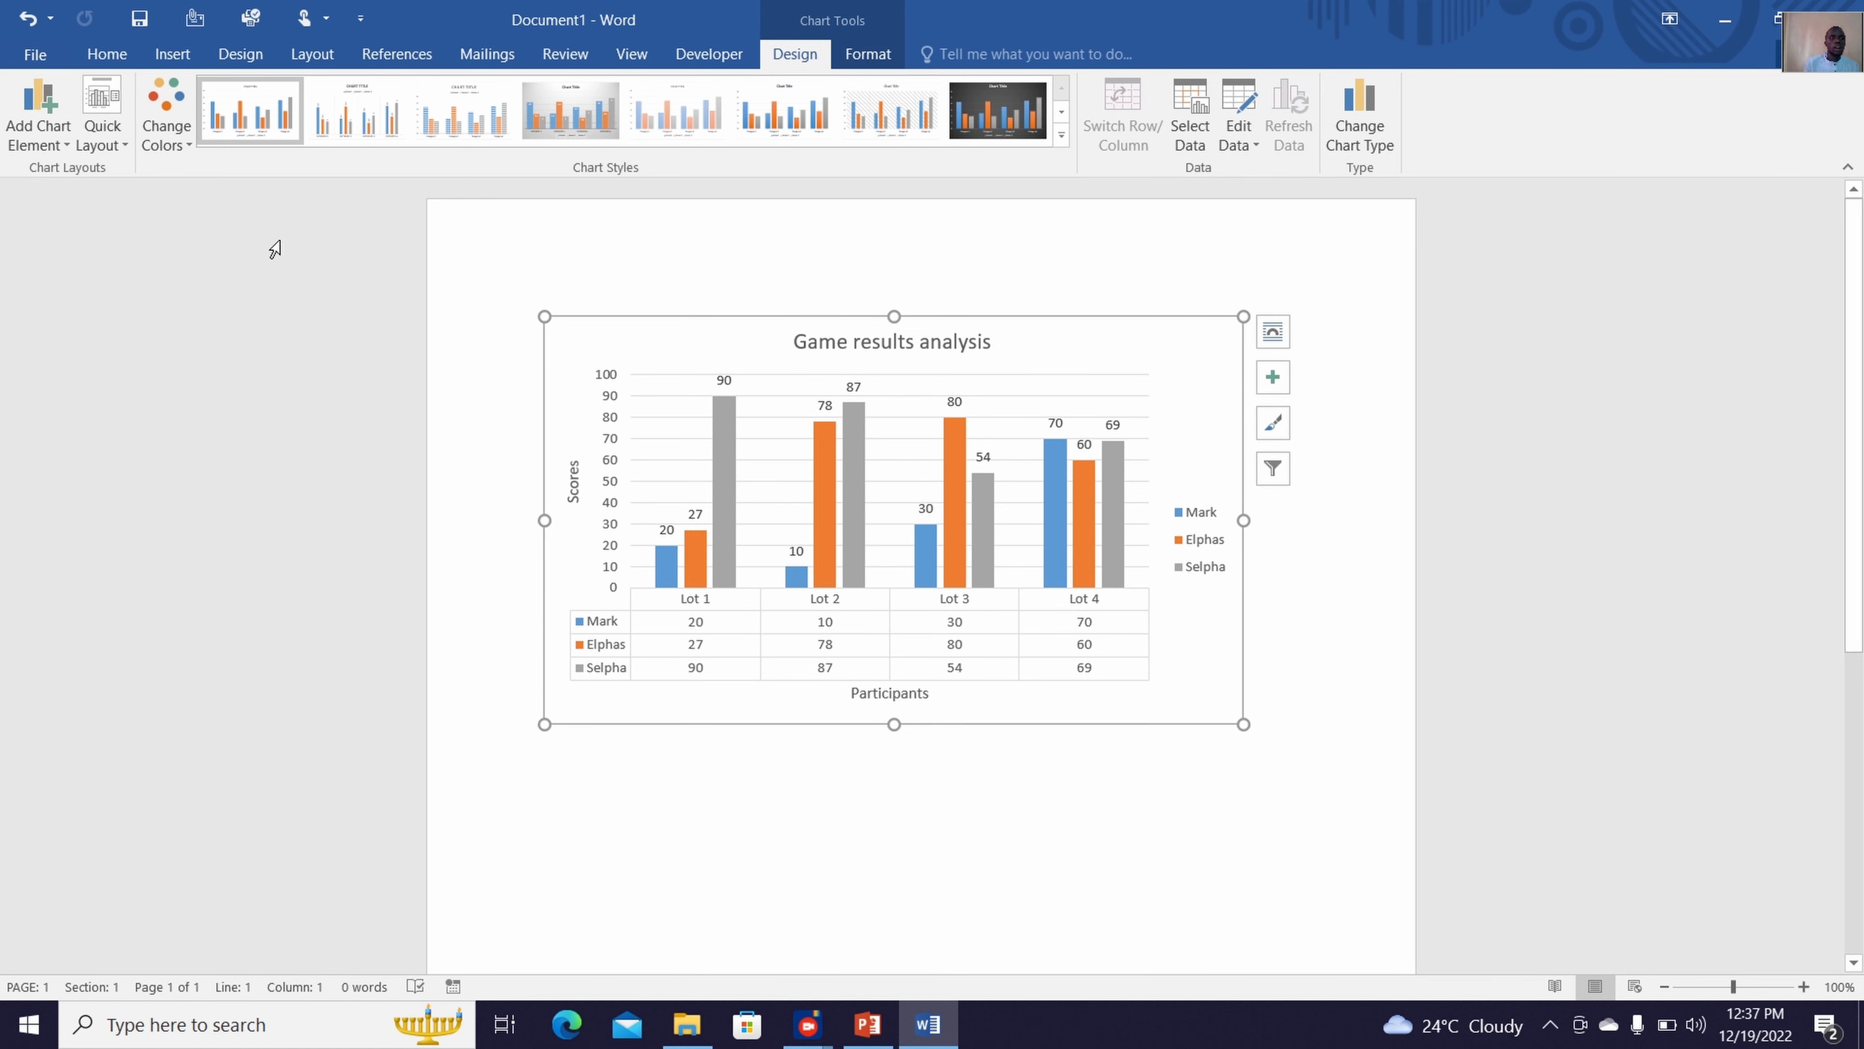
left_click(38, 118)
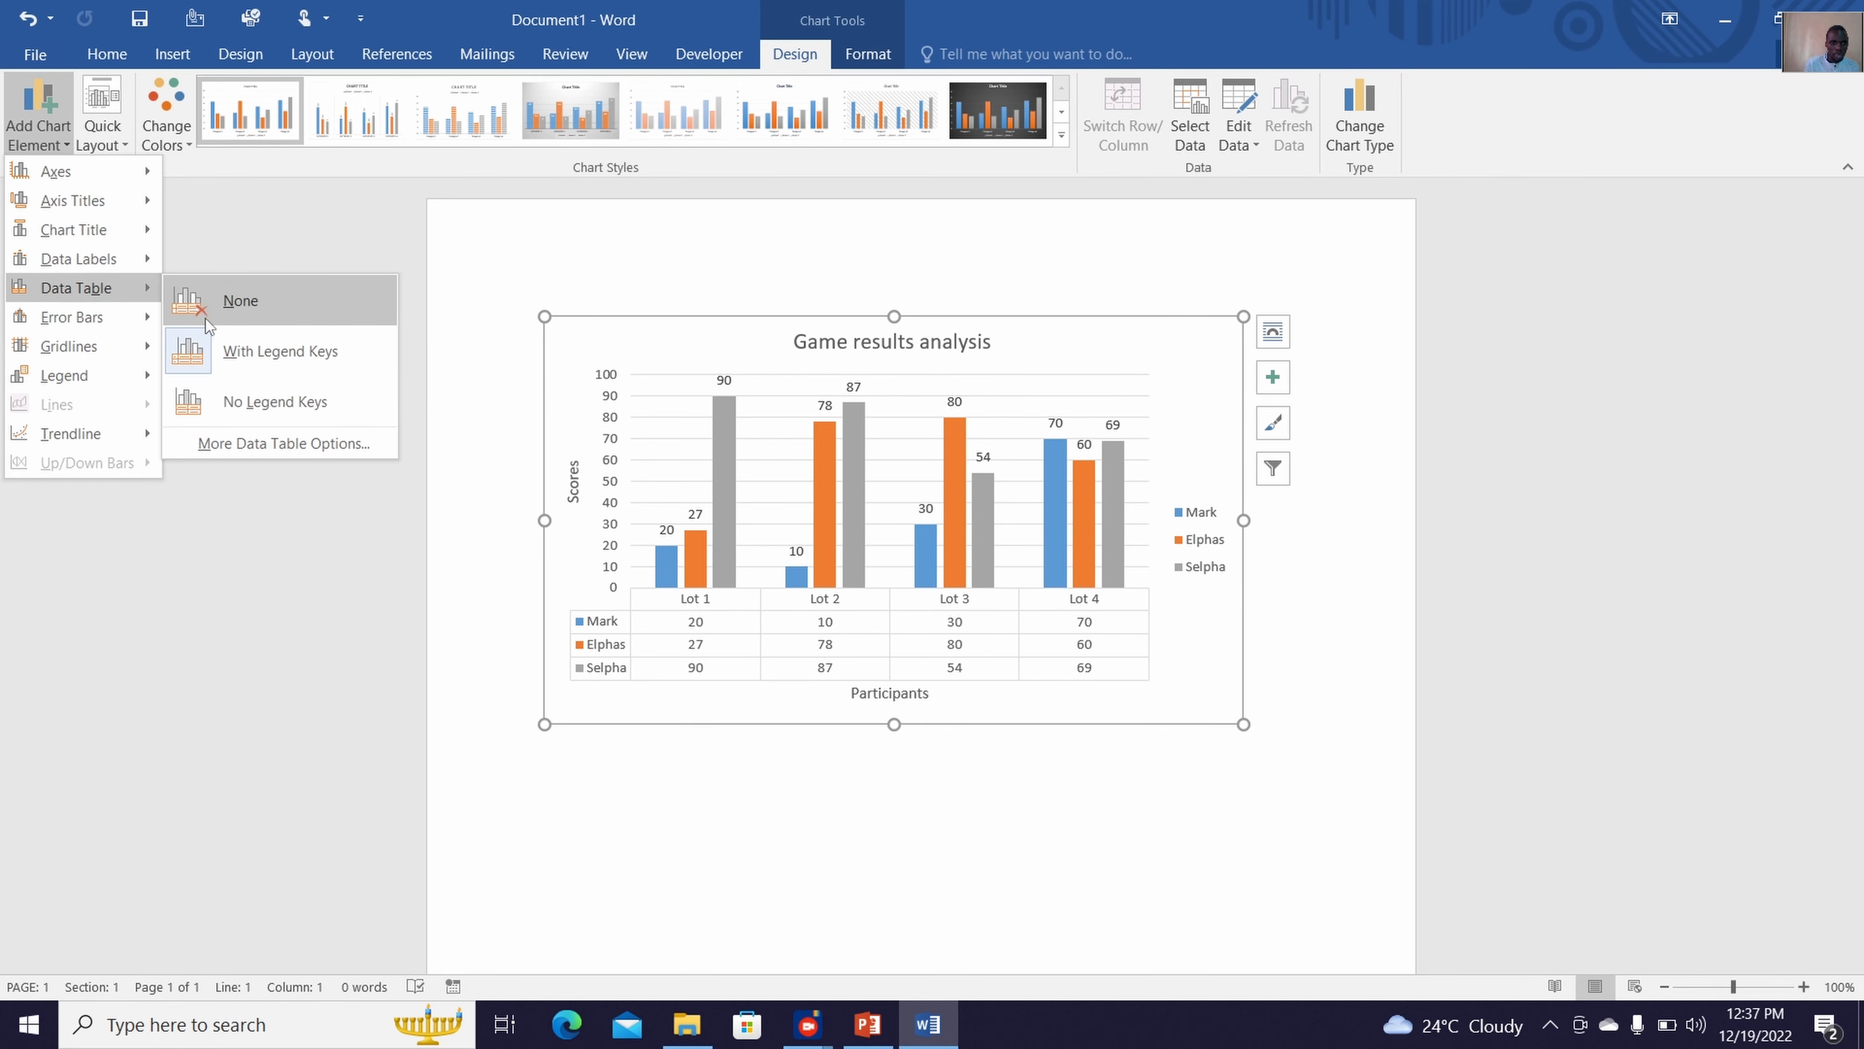
left_click(238, 322)
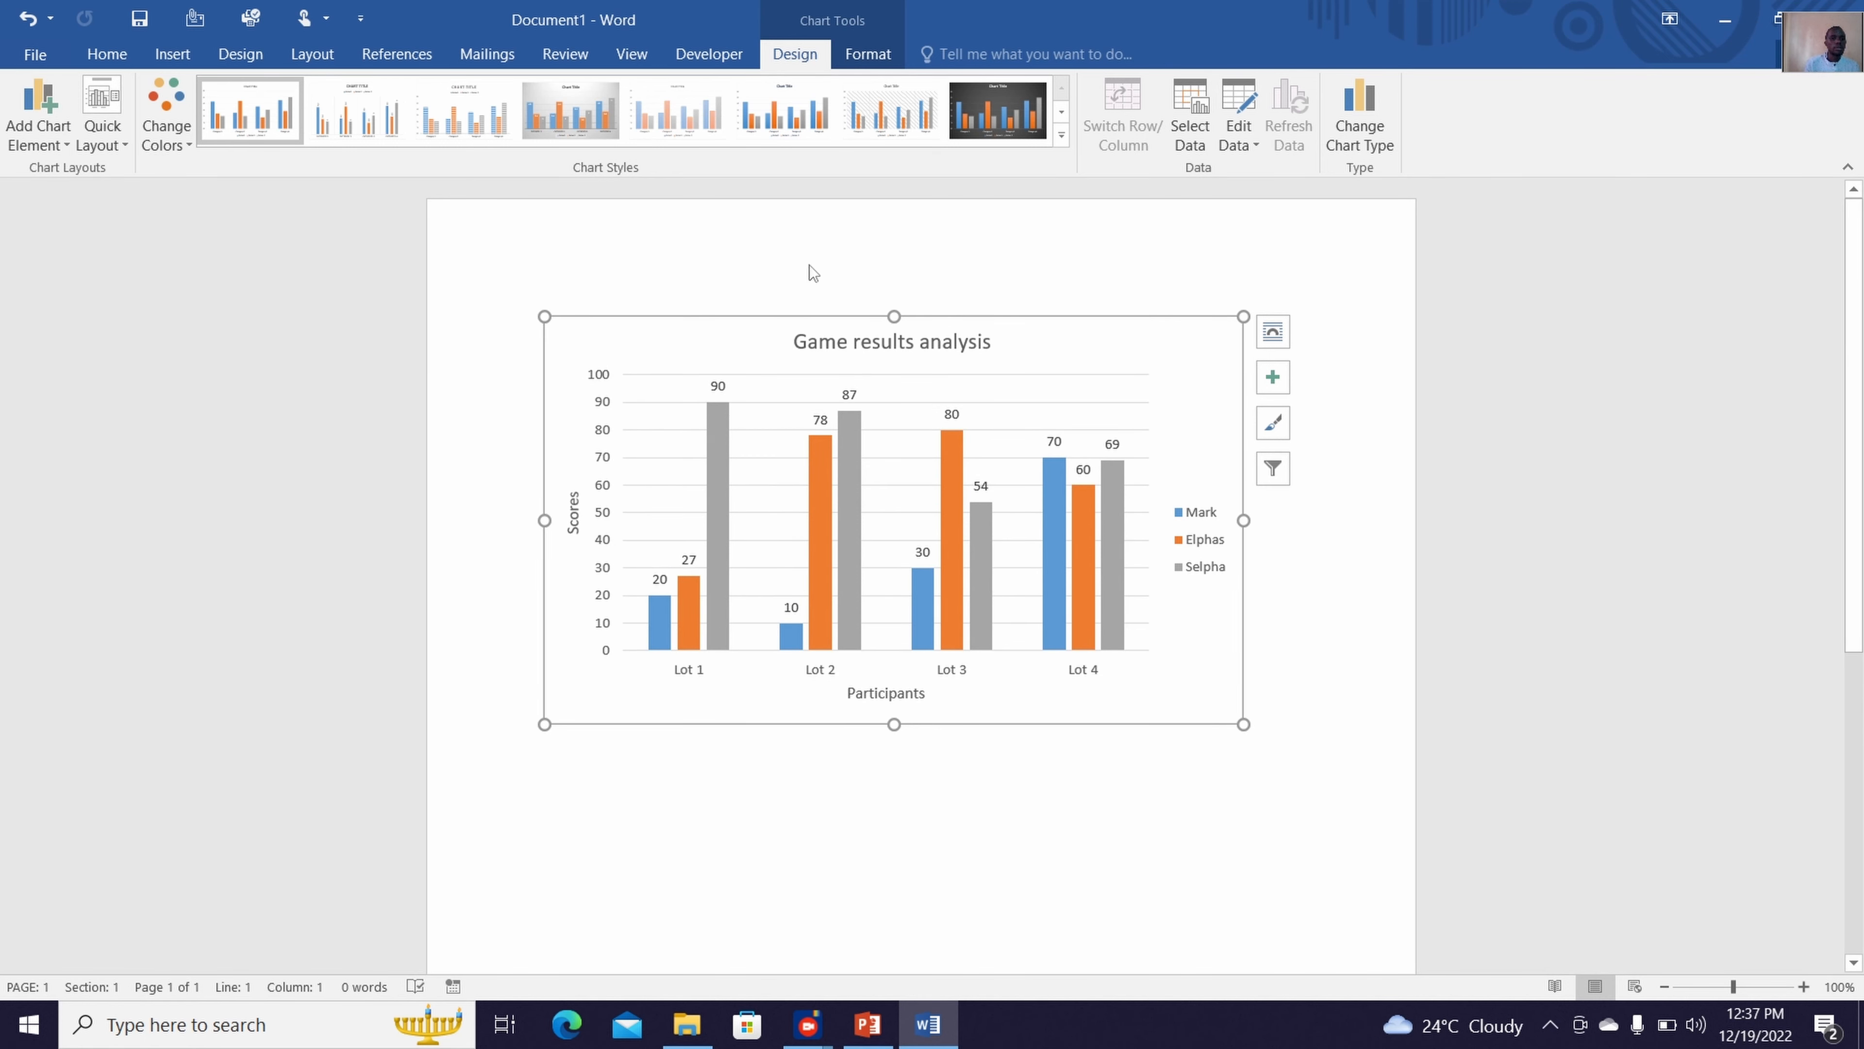
Add primary major vertical and primary minor horizontal gridlines to the chart
left_click(54, 136)
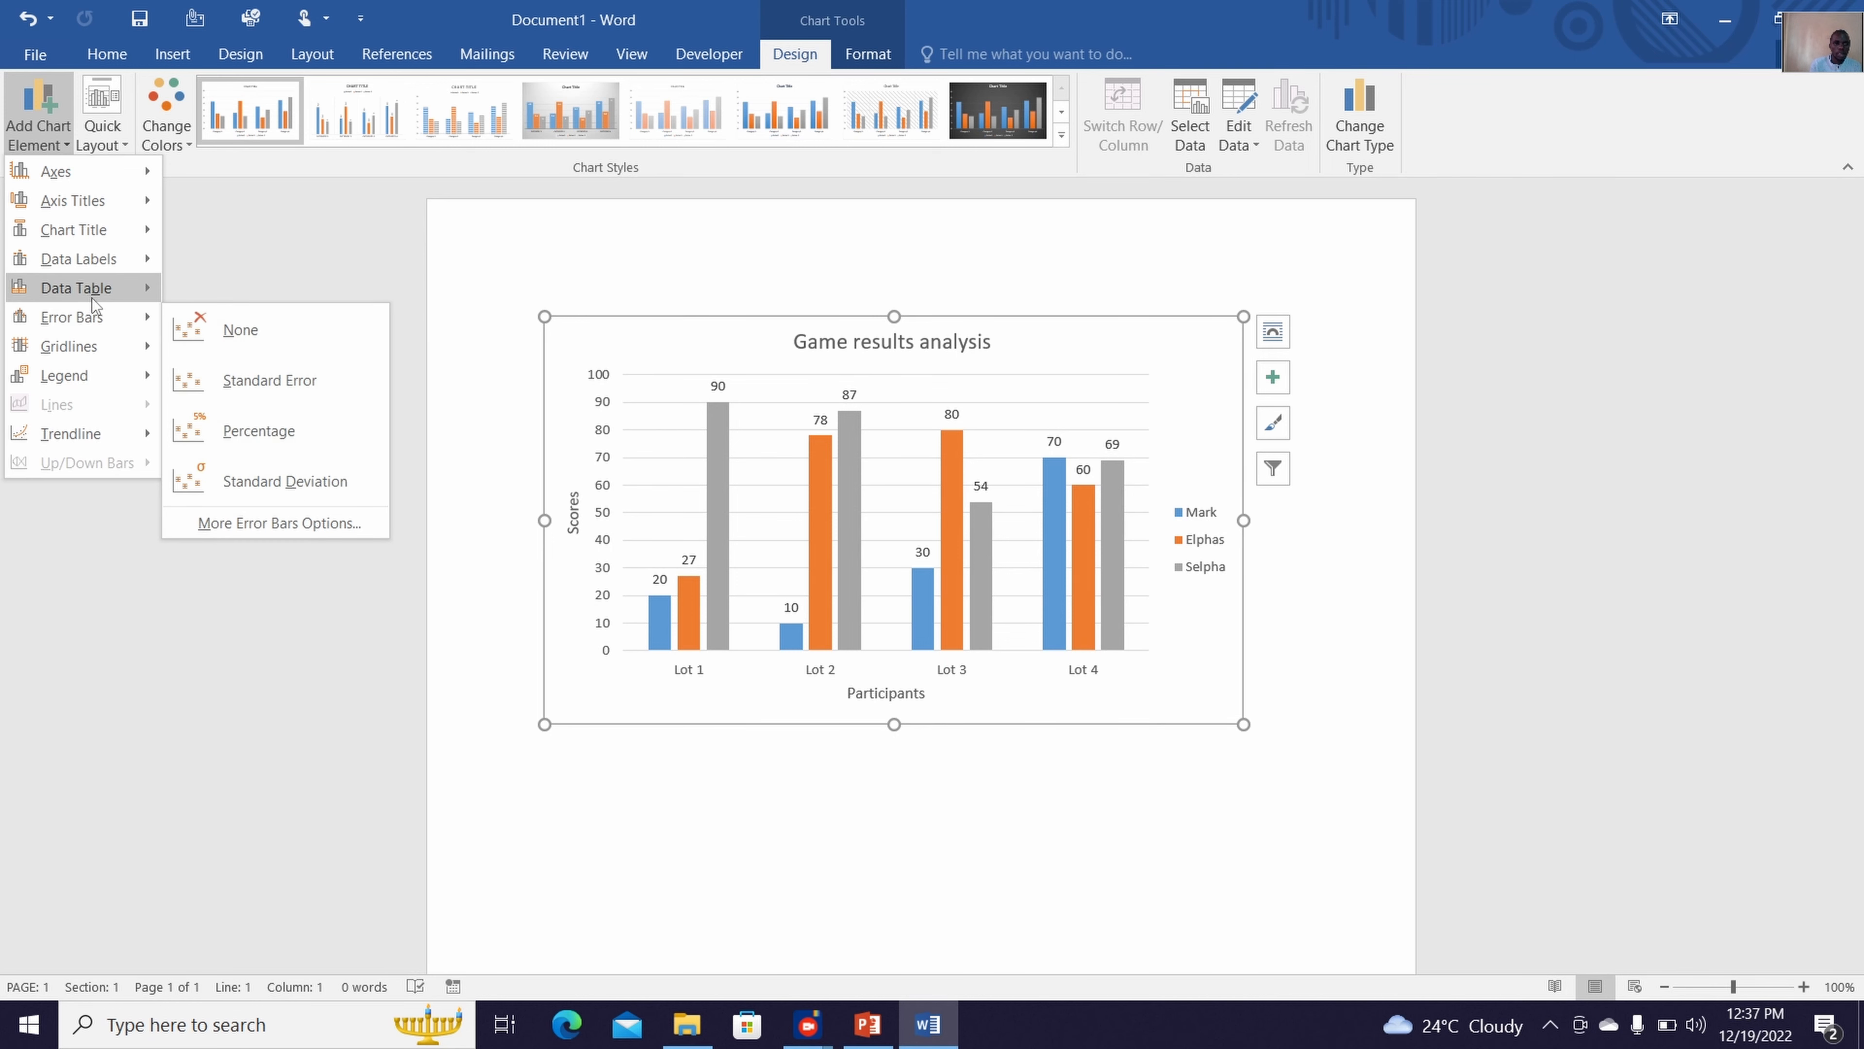
mouse_move(91, 298)
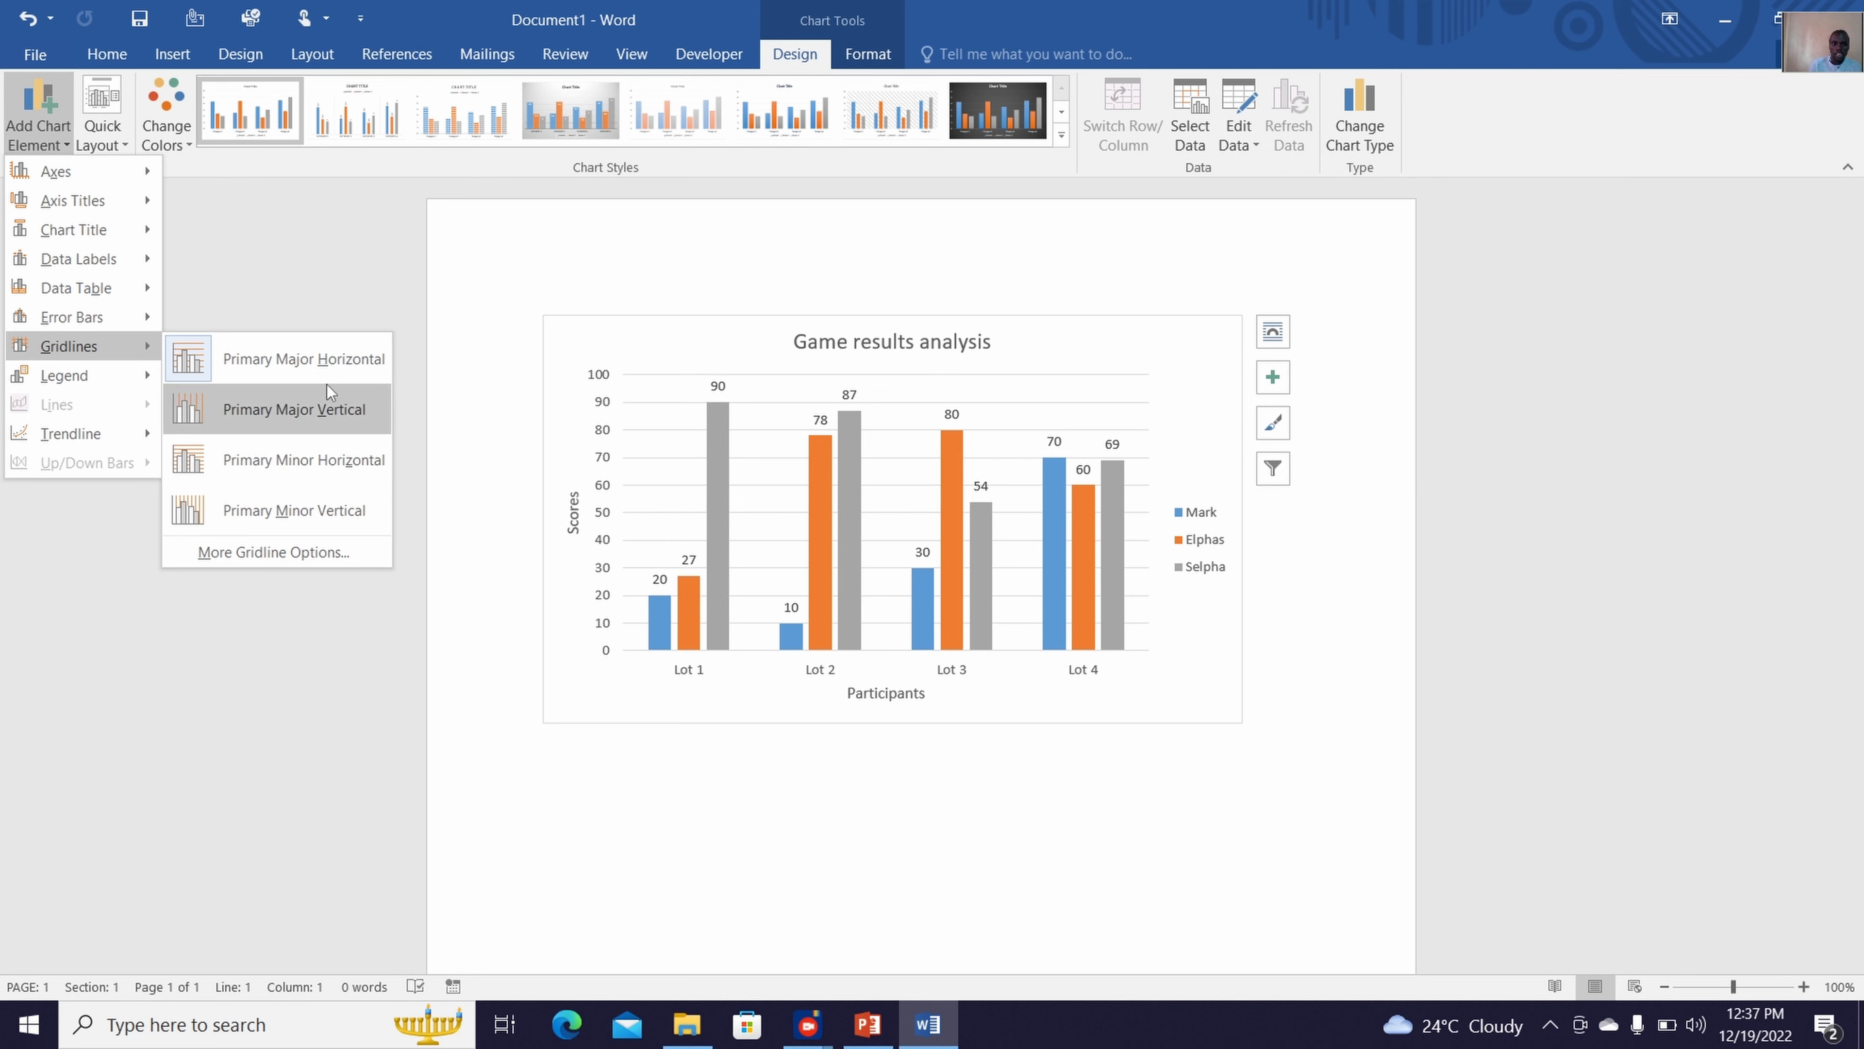
left_click(326, 404)
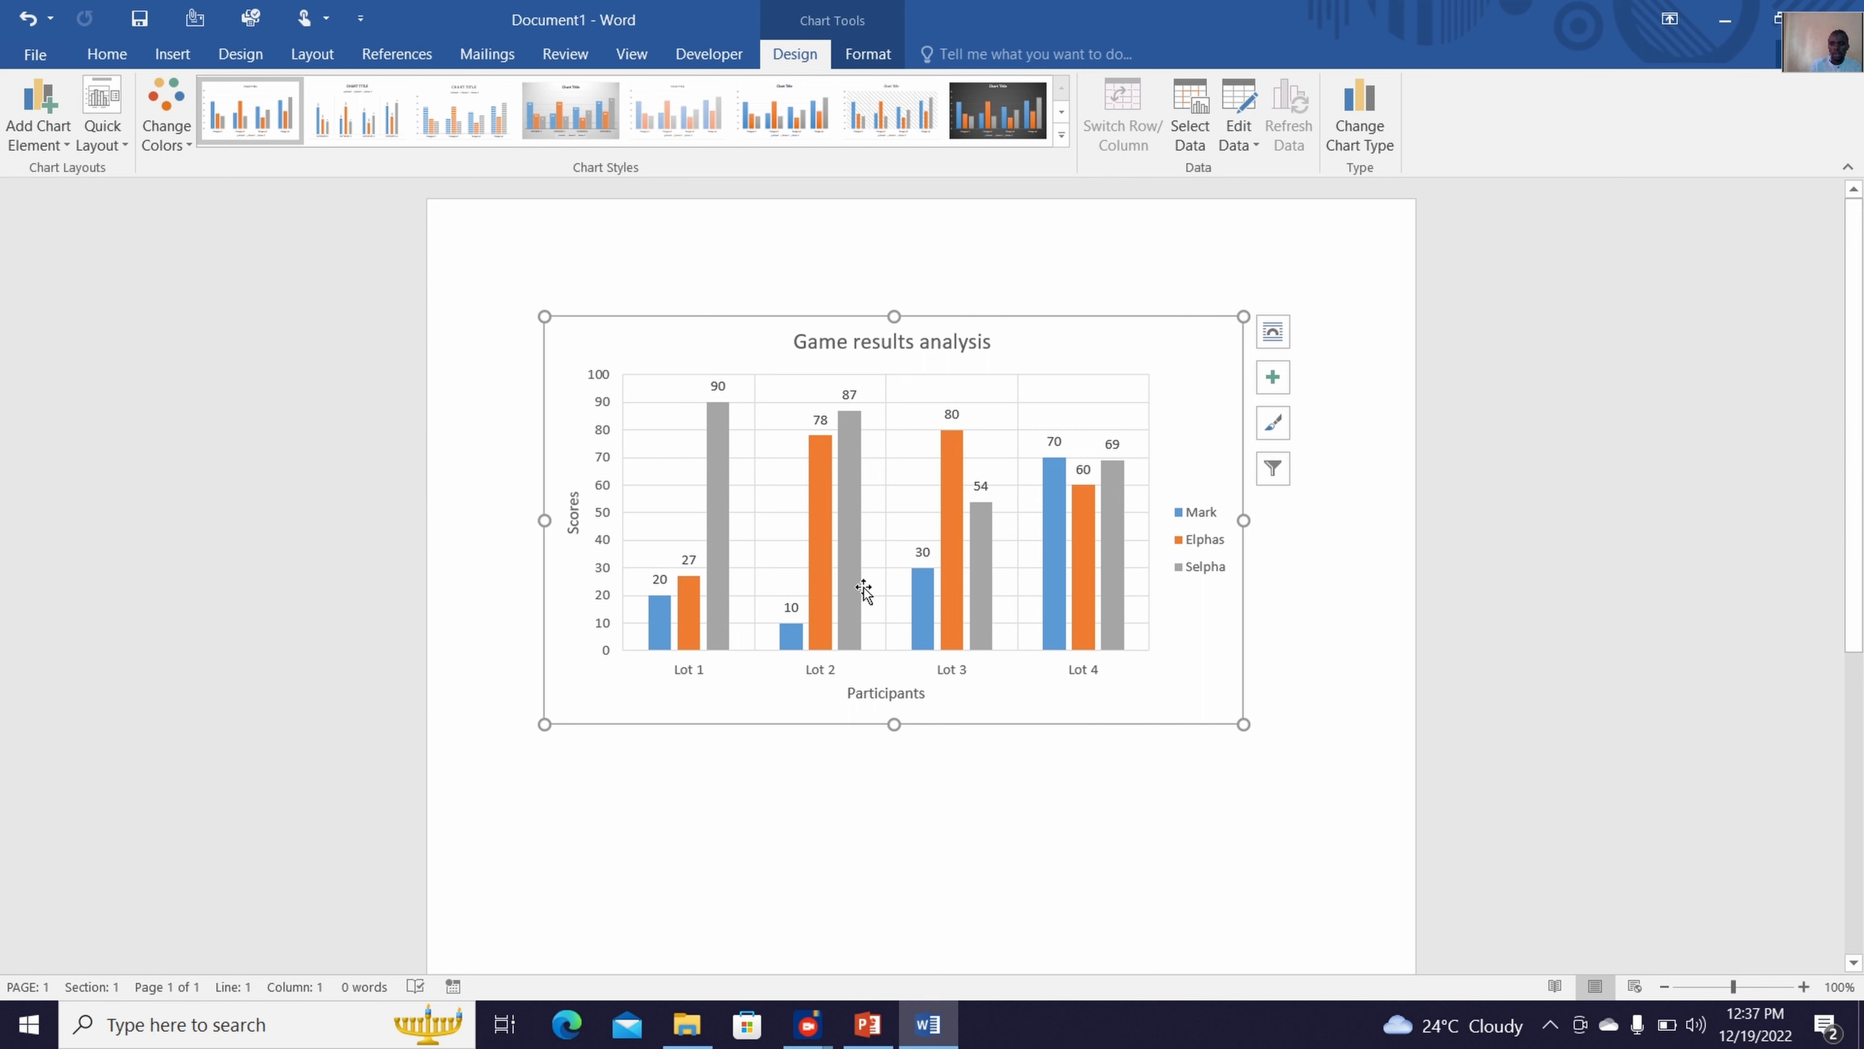
left_click(100, 136)
left_click(40, 139)
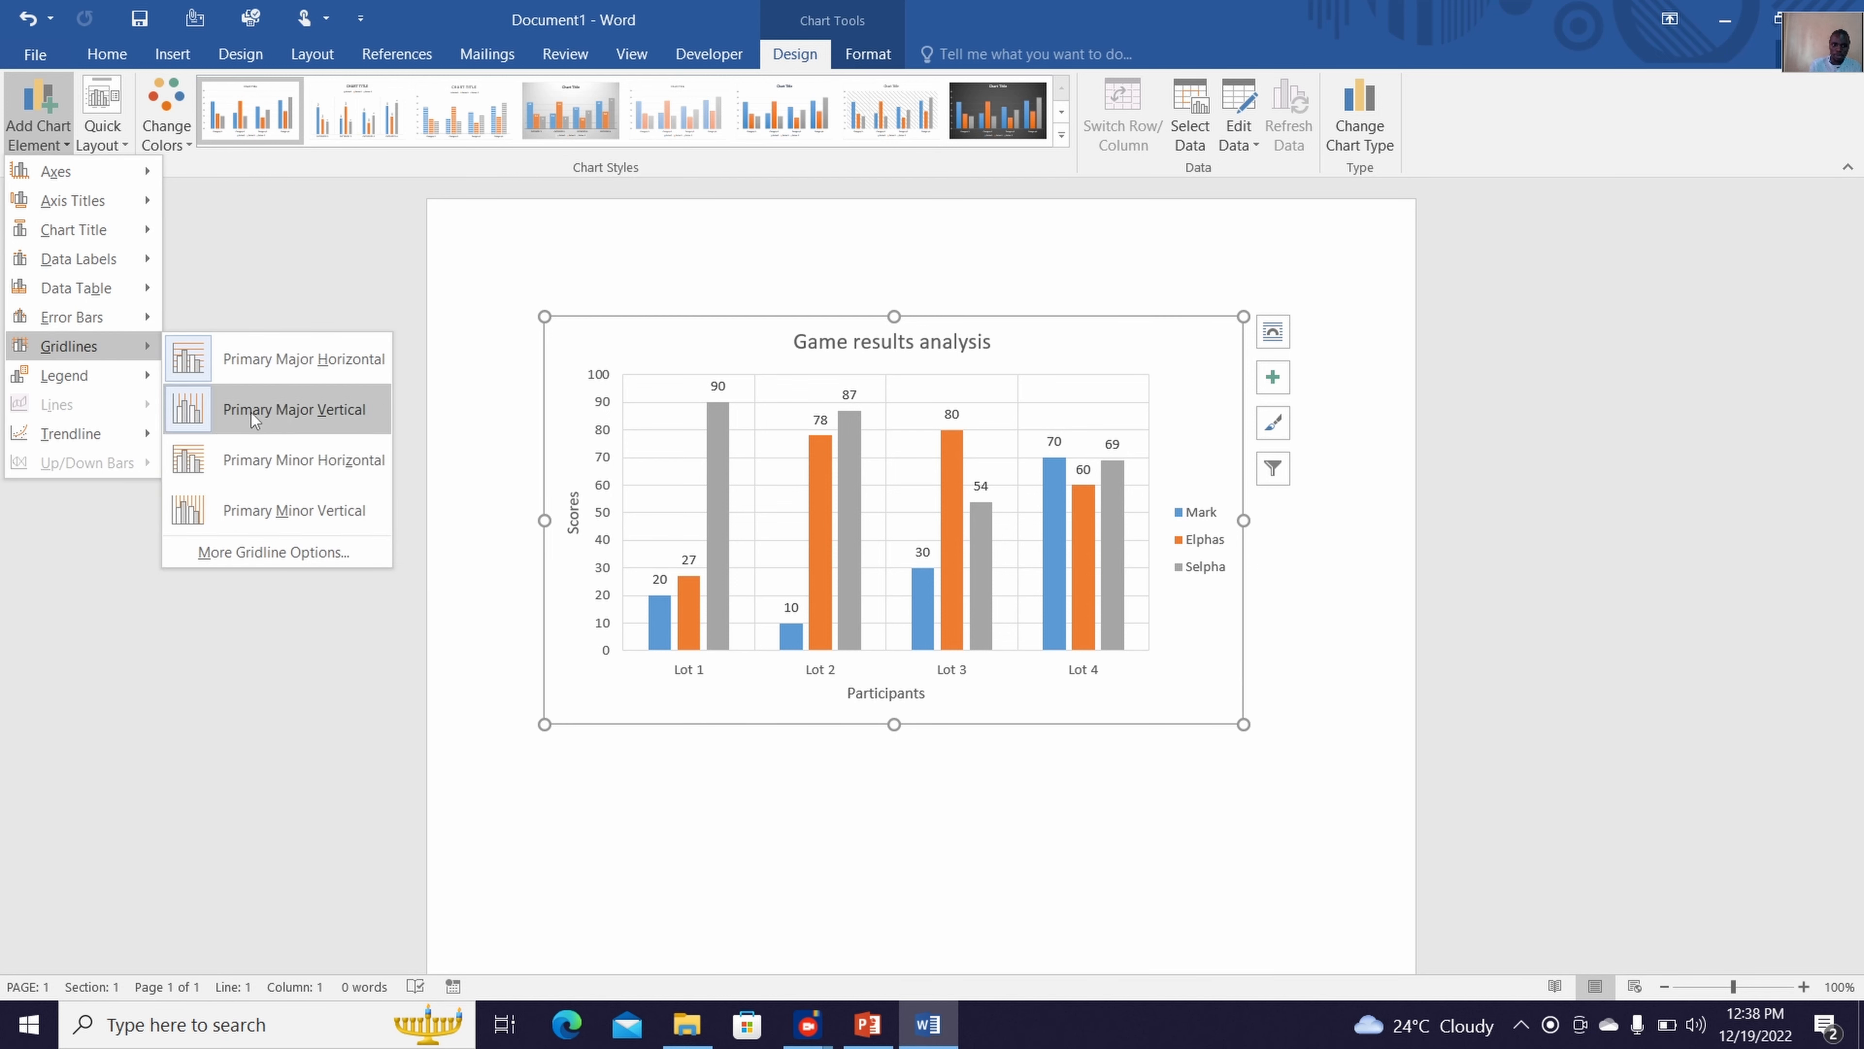
left_click(266, 451)
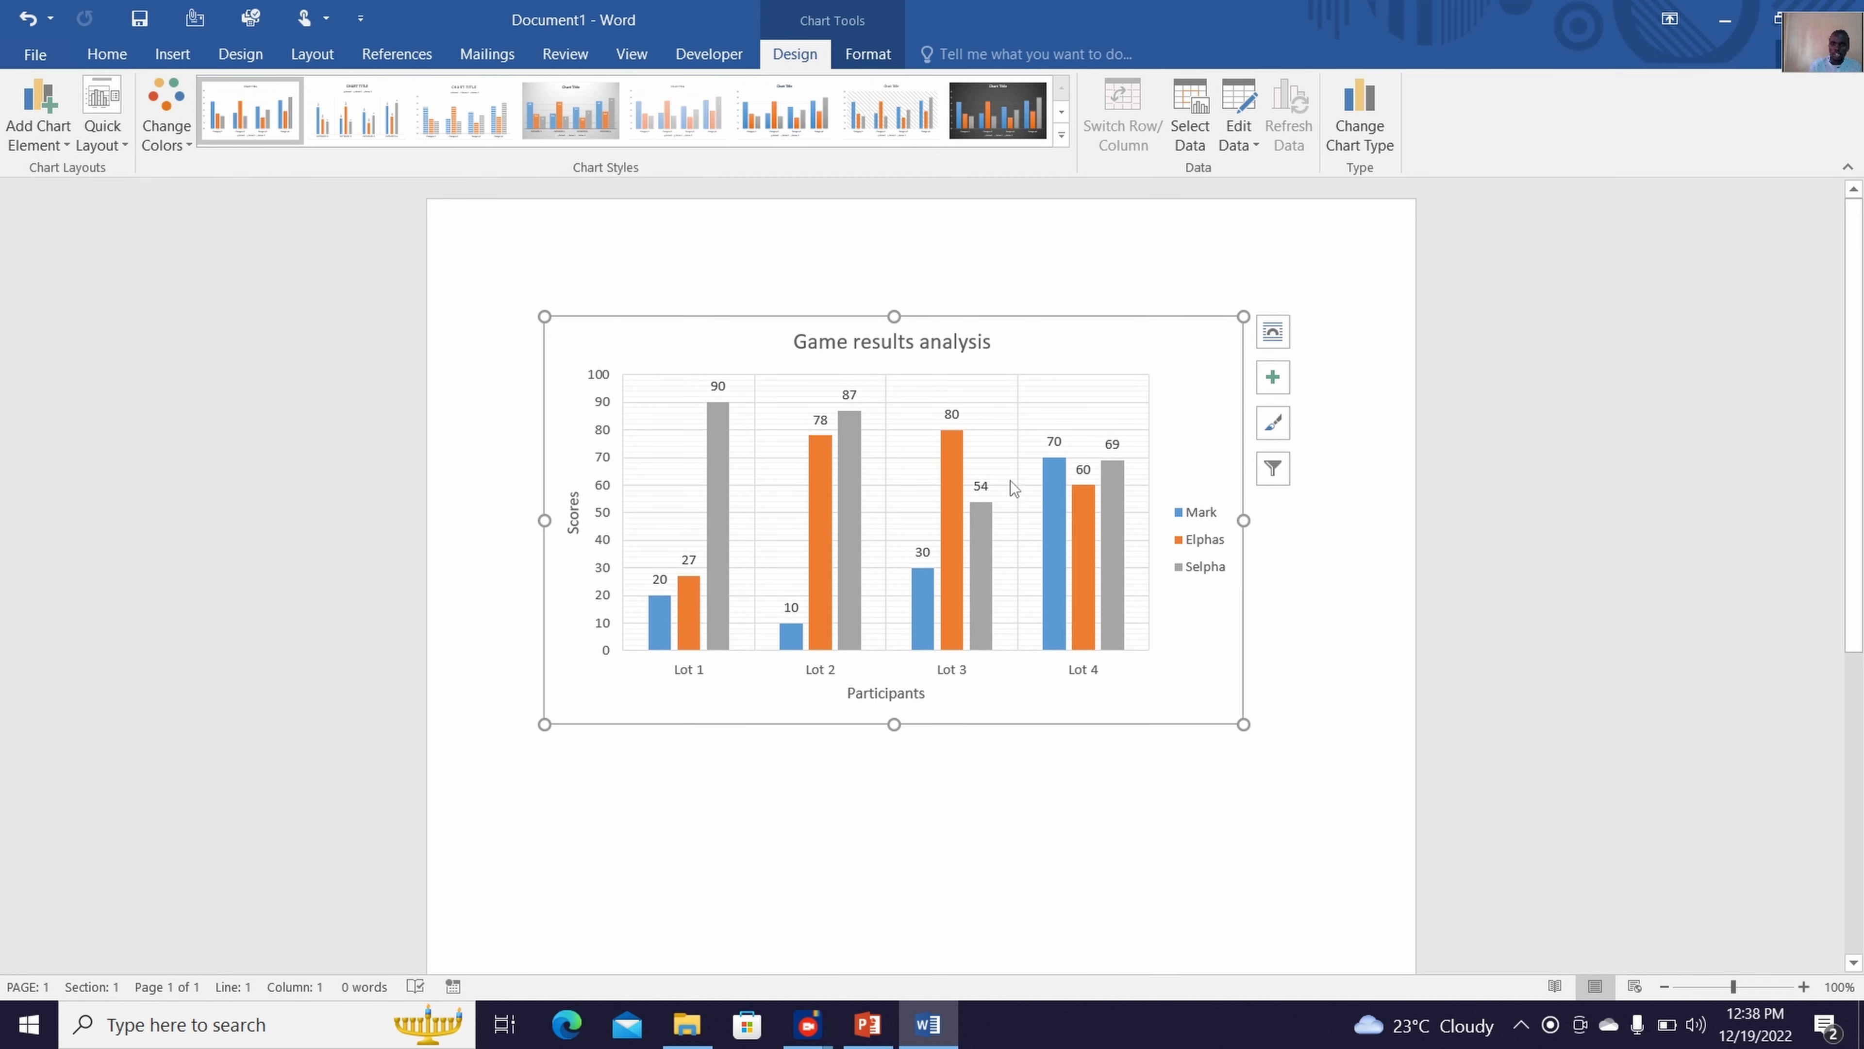
Add primary minor vertical gridlines to the chart
left_click(58, 153)
left_click(114, 128)
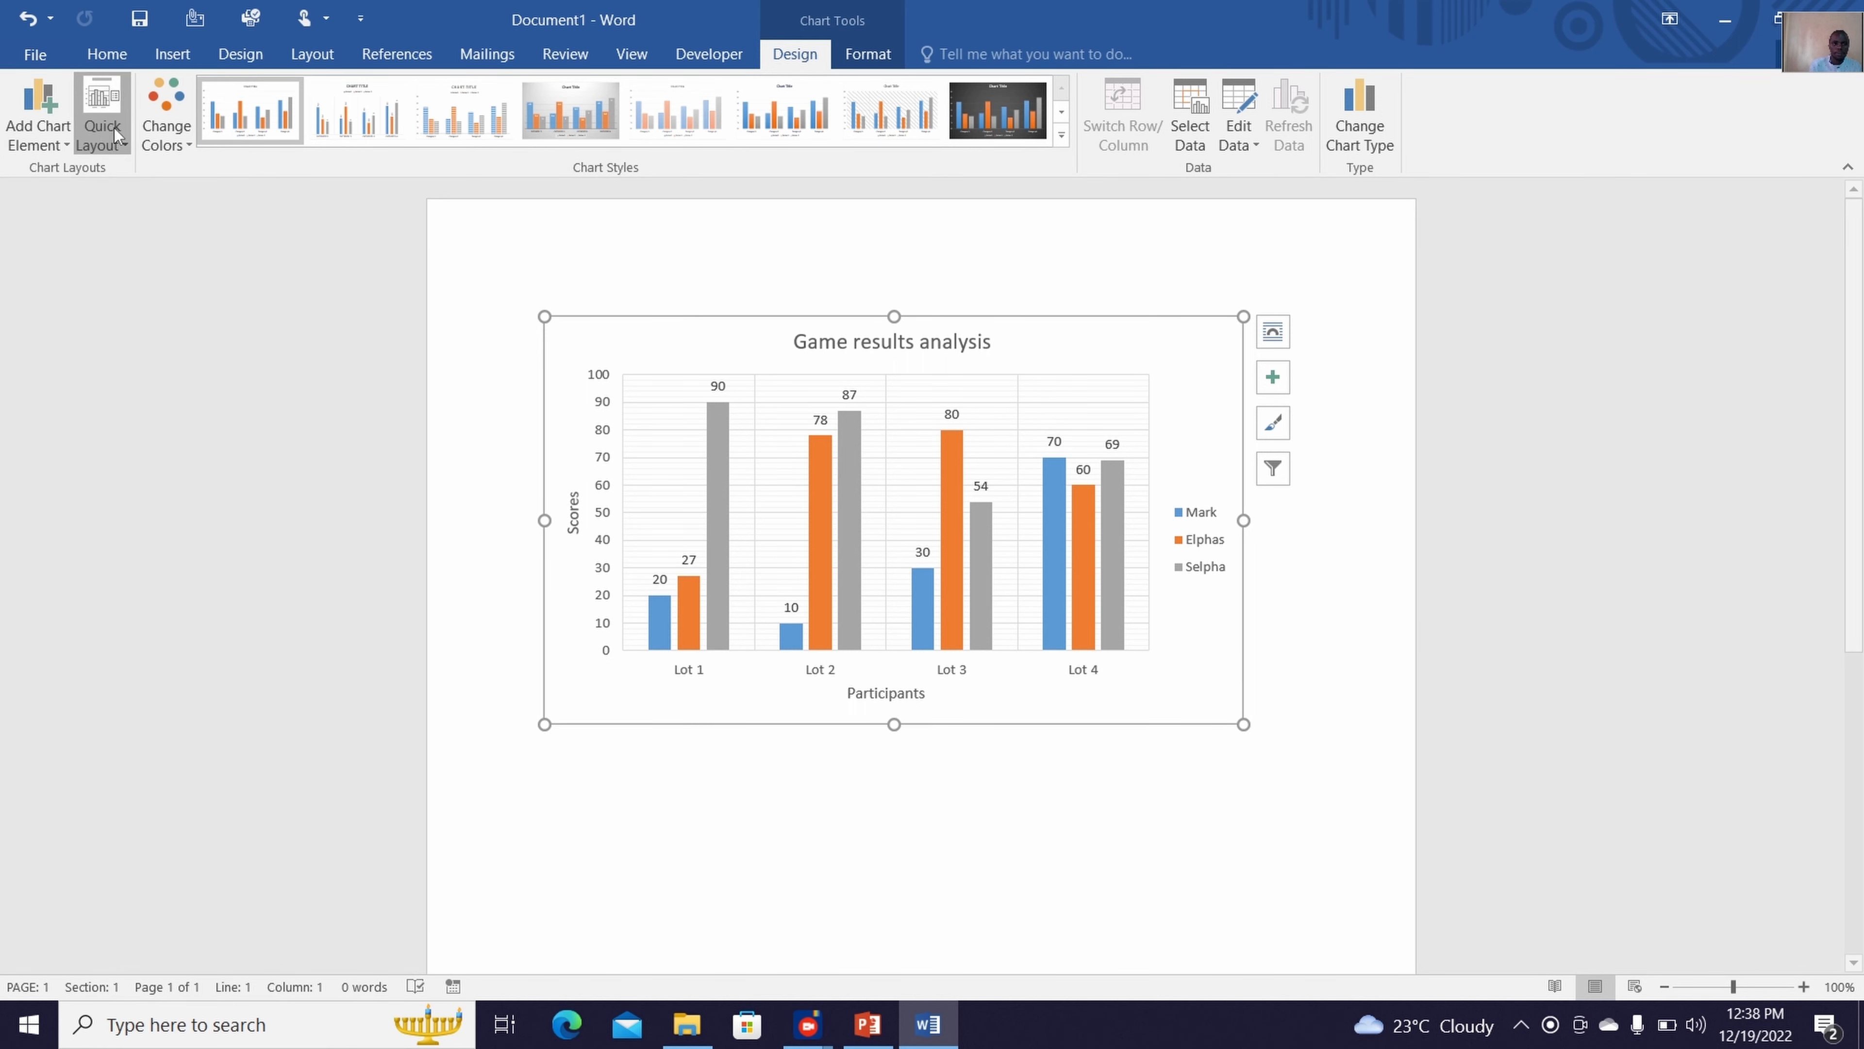
left_click(64, 152)
mouse_move(105, 344)
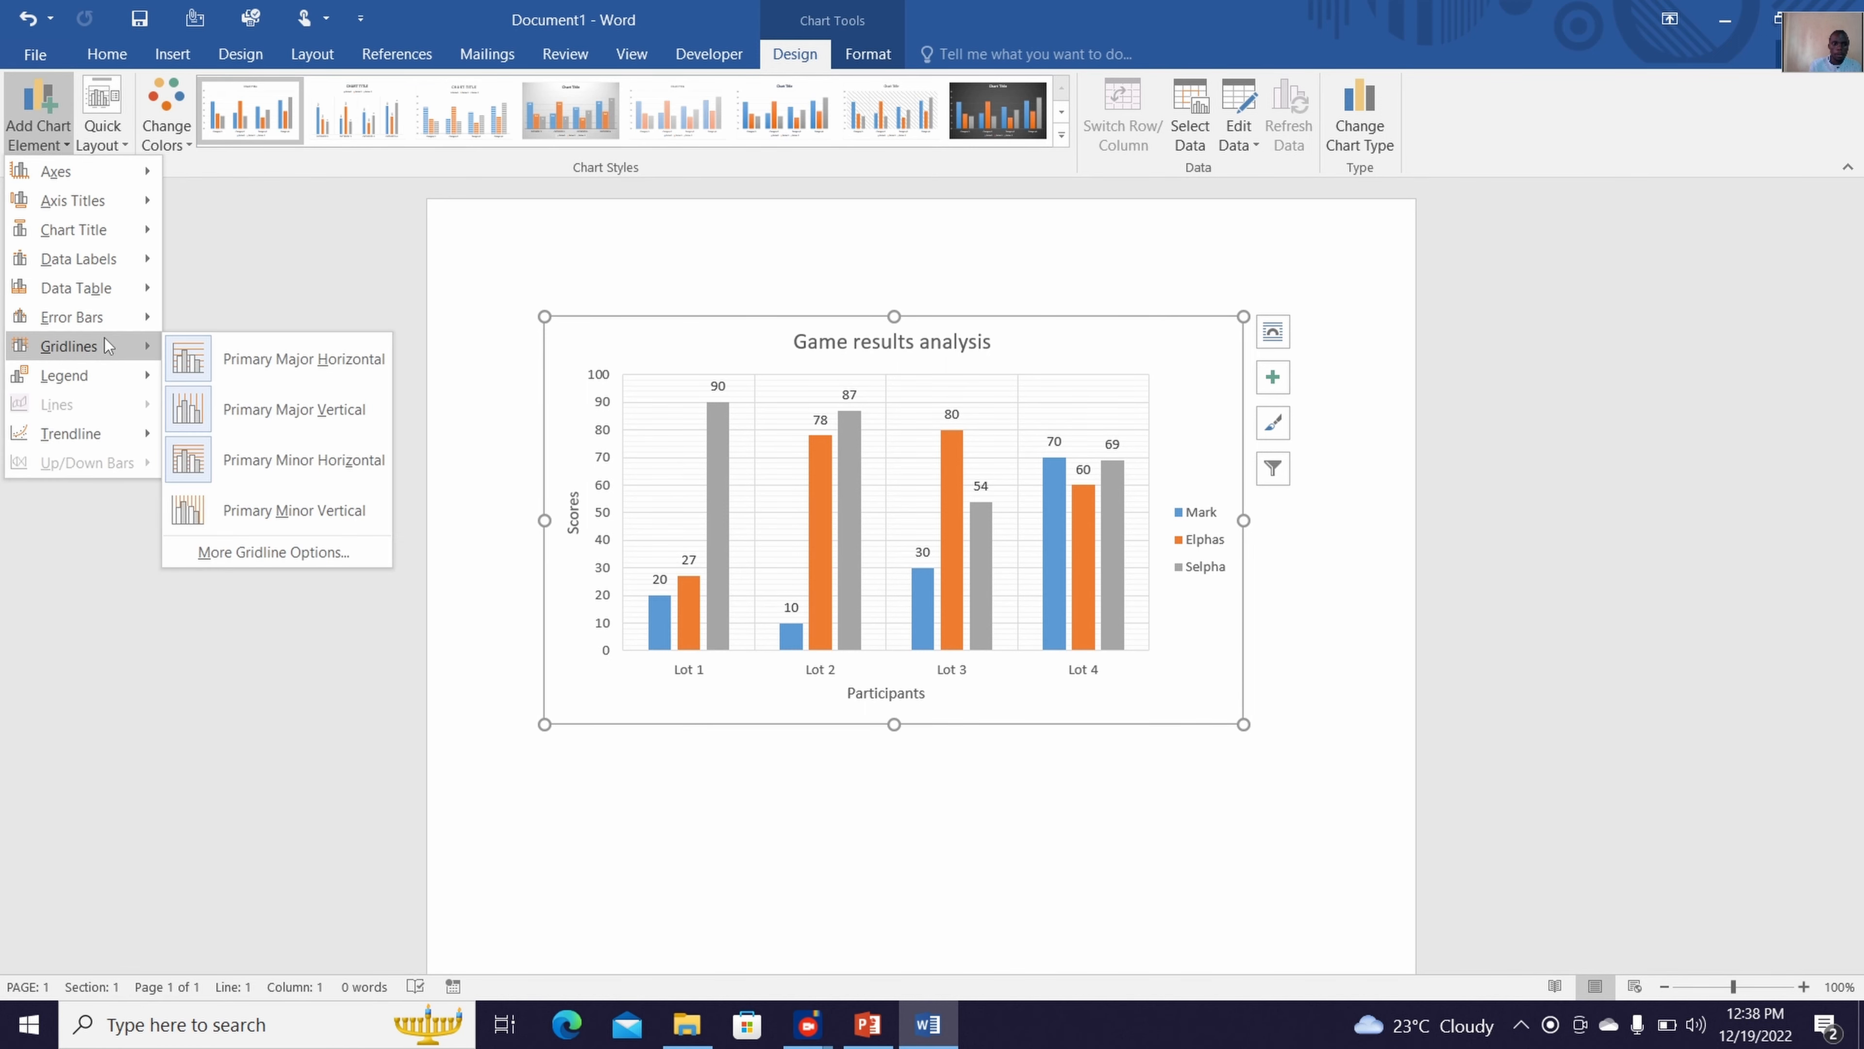
left_click(271, 481)
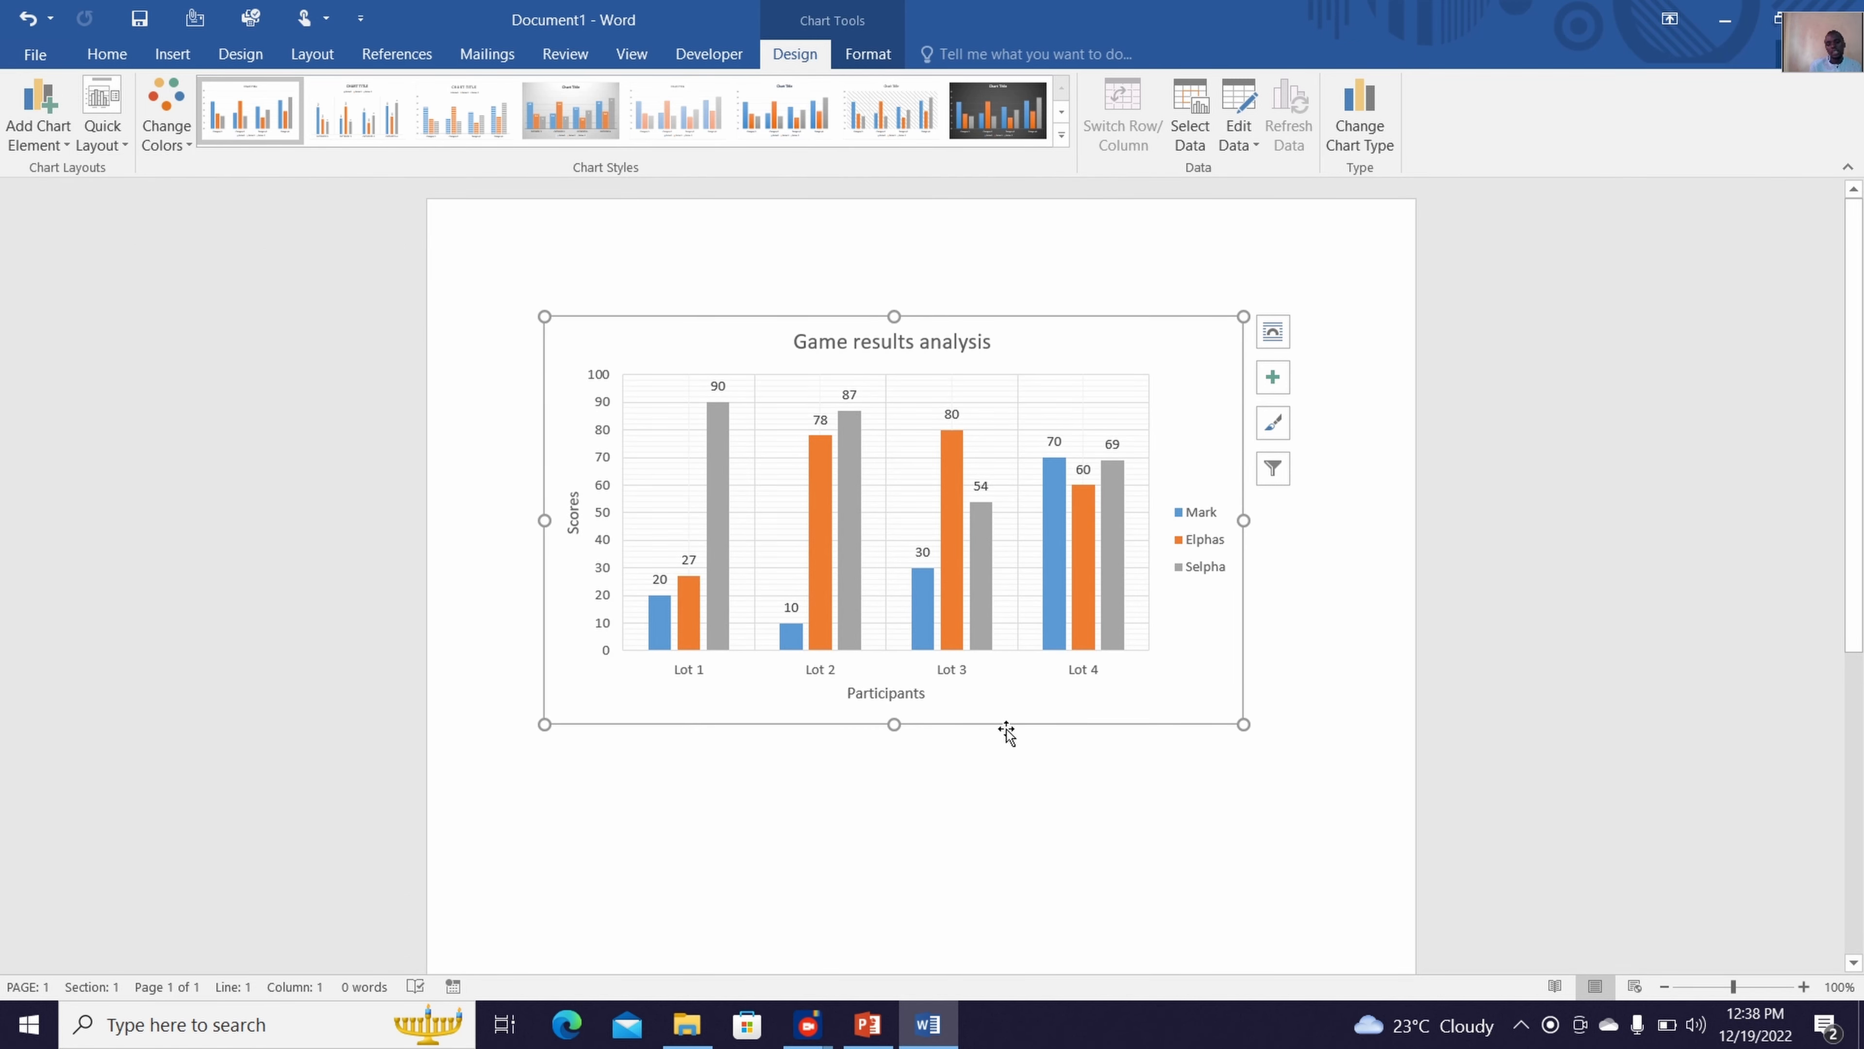
left_click(988, 775)
Try the left, bottom and top positions in the detailed legend options, and set the legend back to Right
left_click(49, 157)
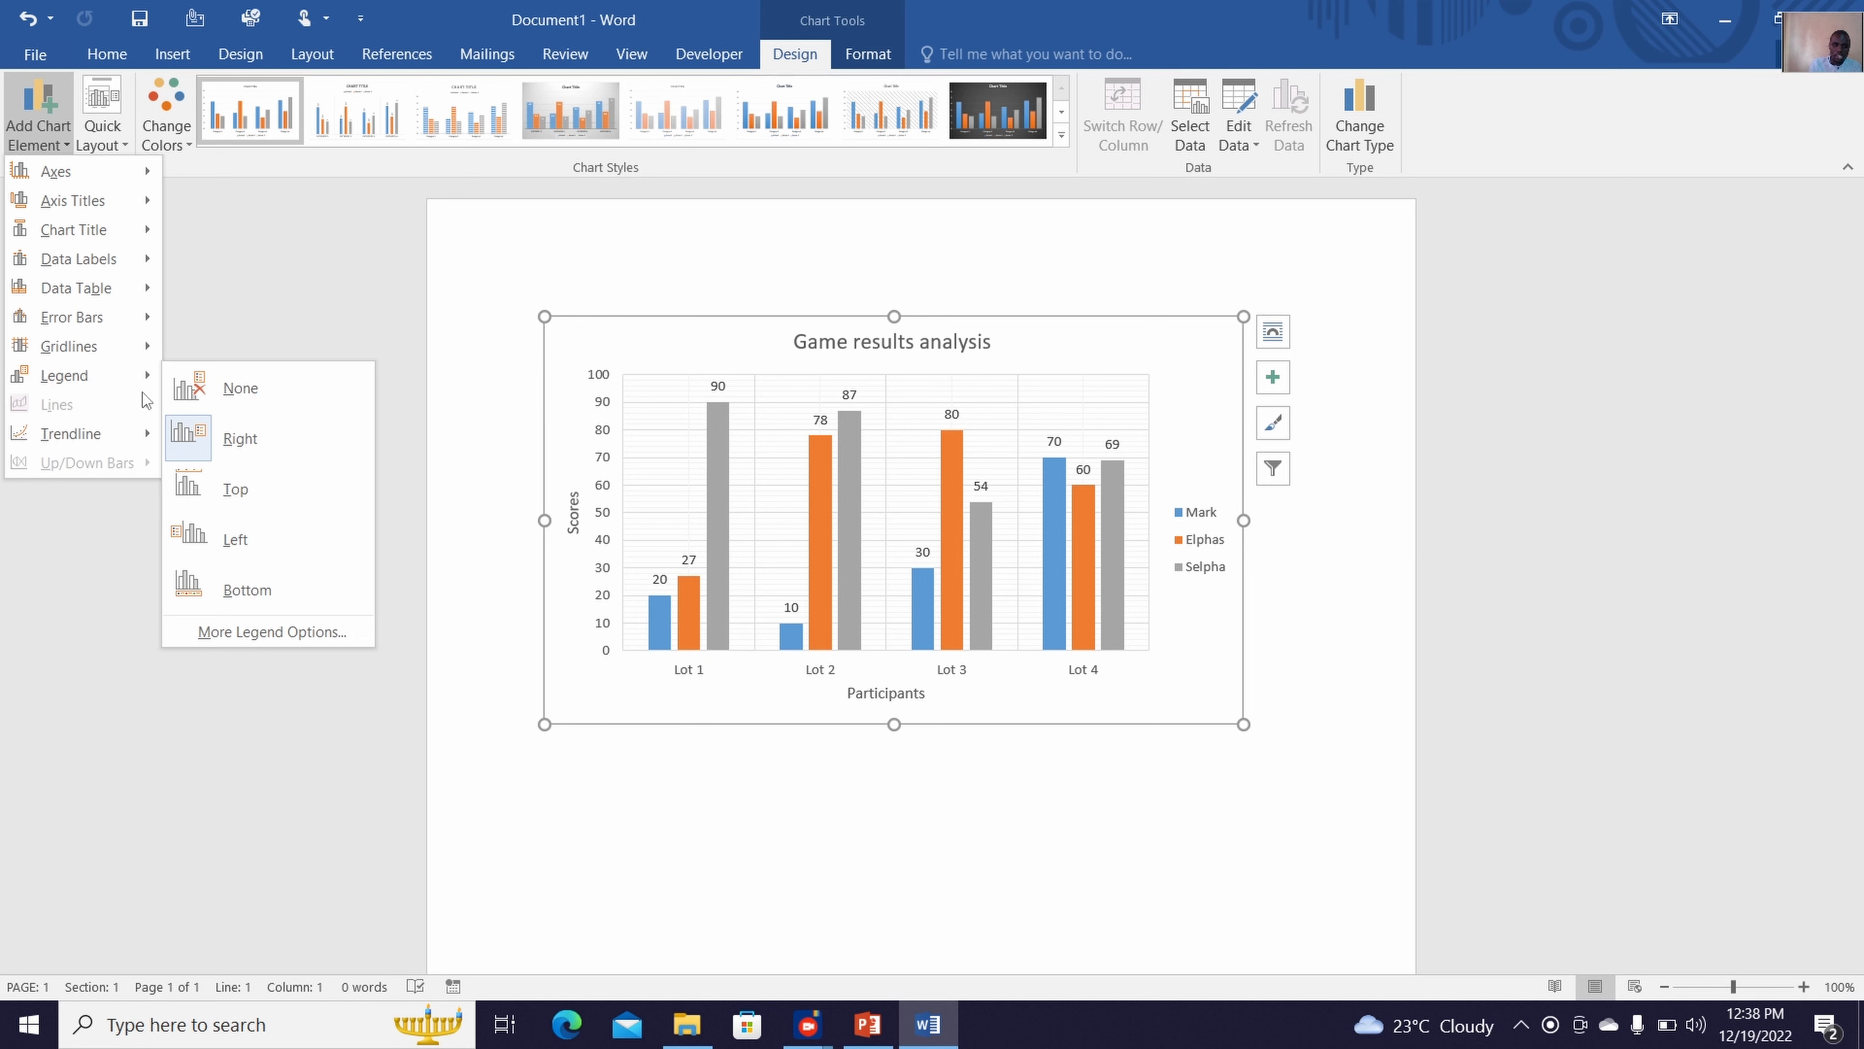
mouse_move(143, 391)
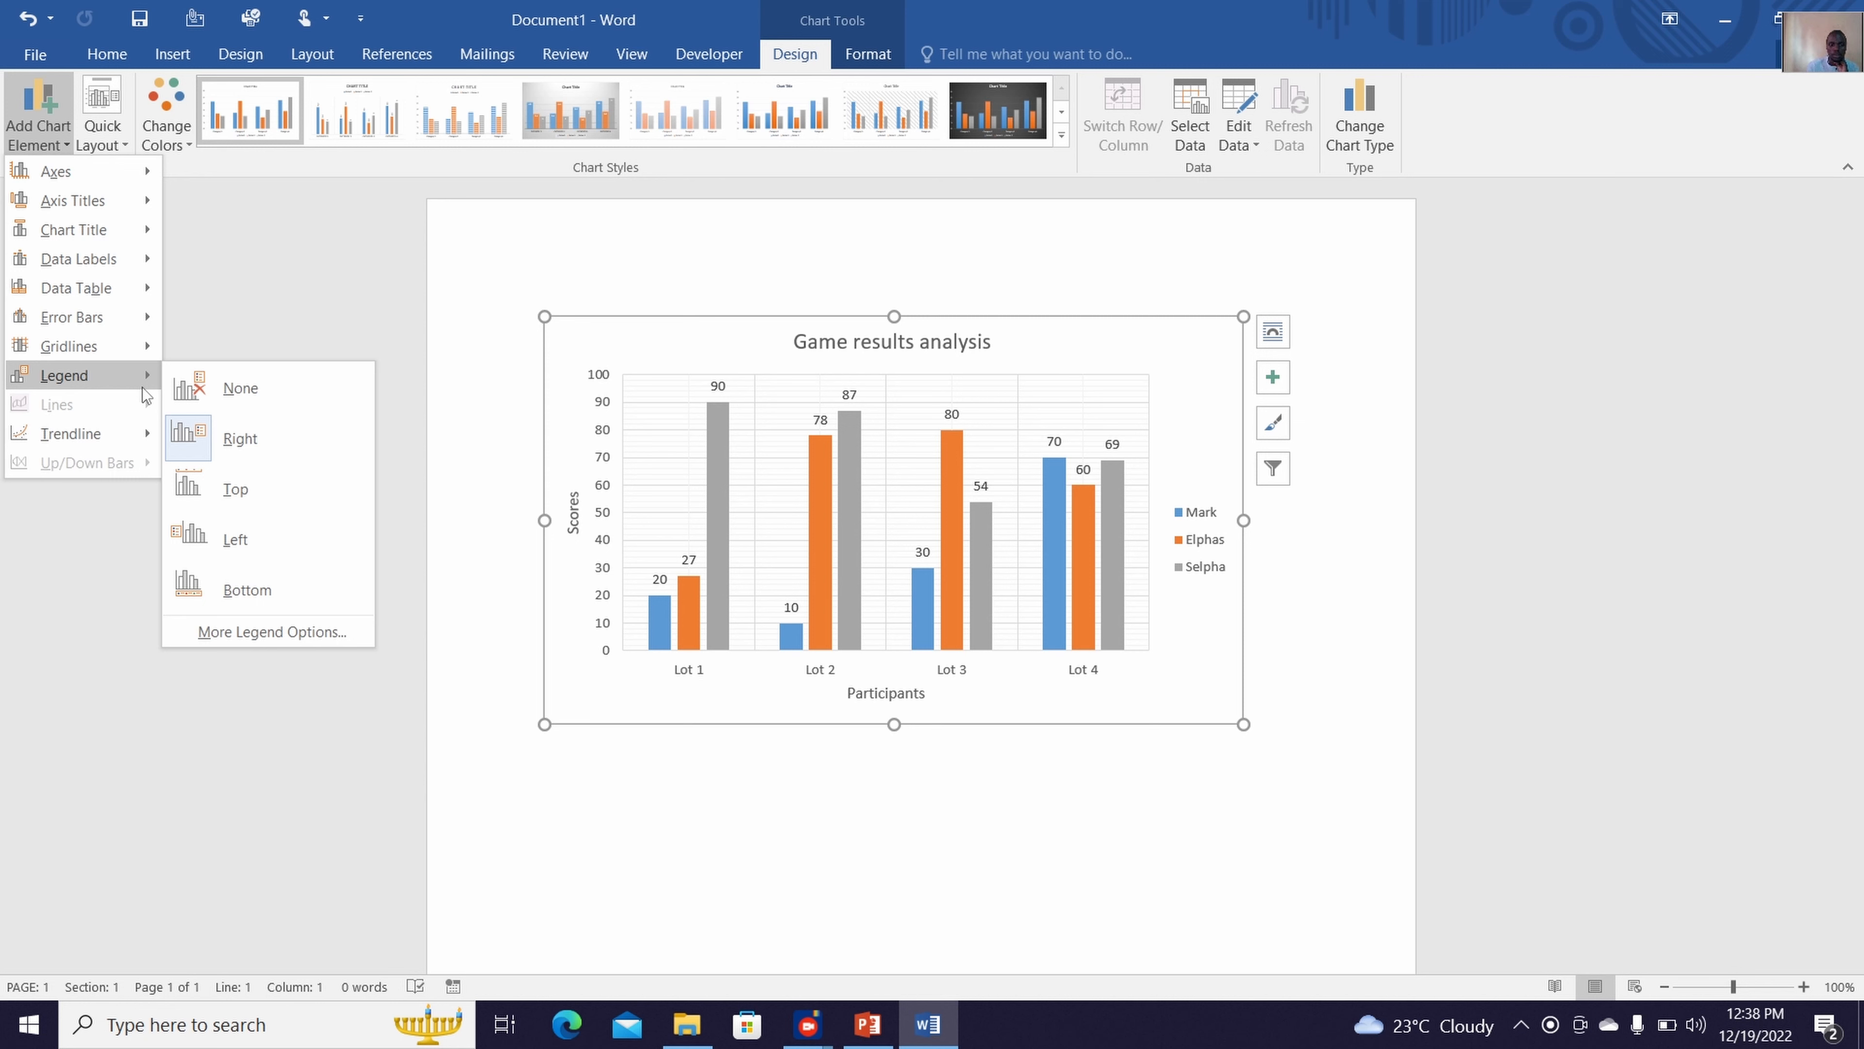
left_click(238, 631)
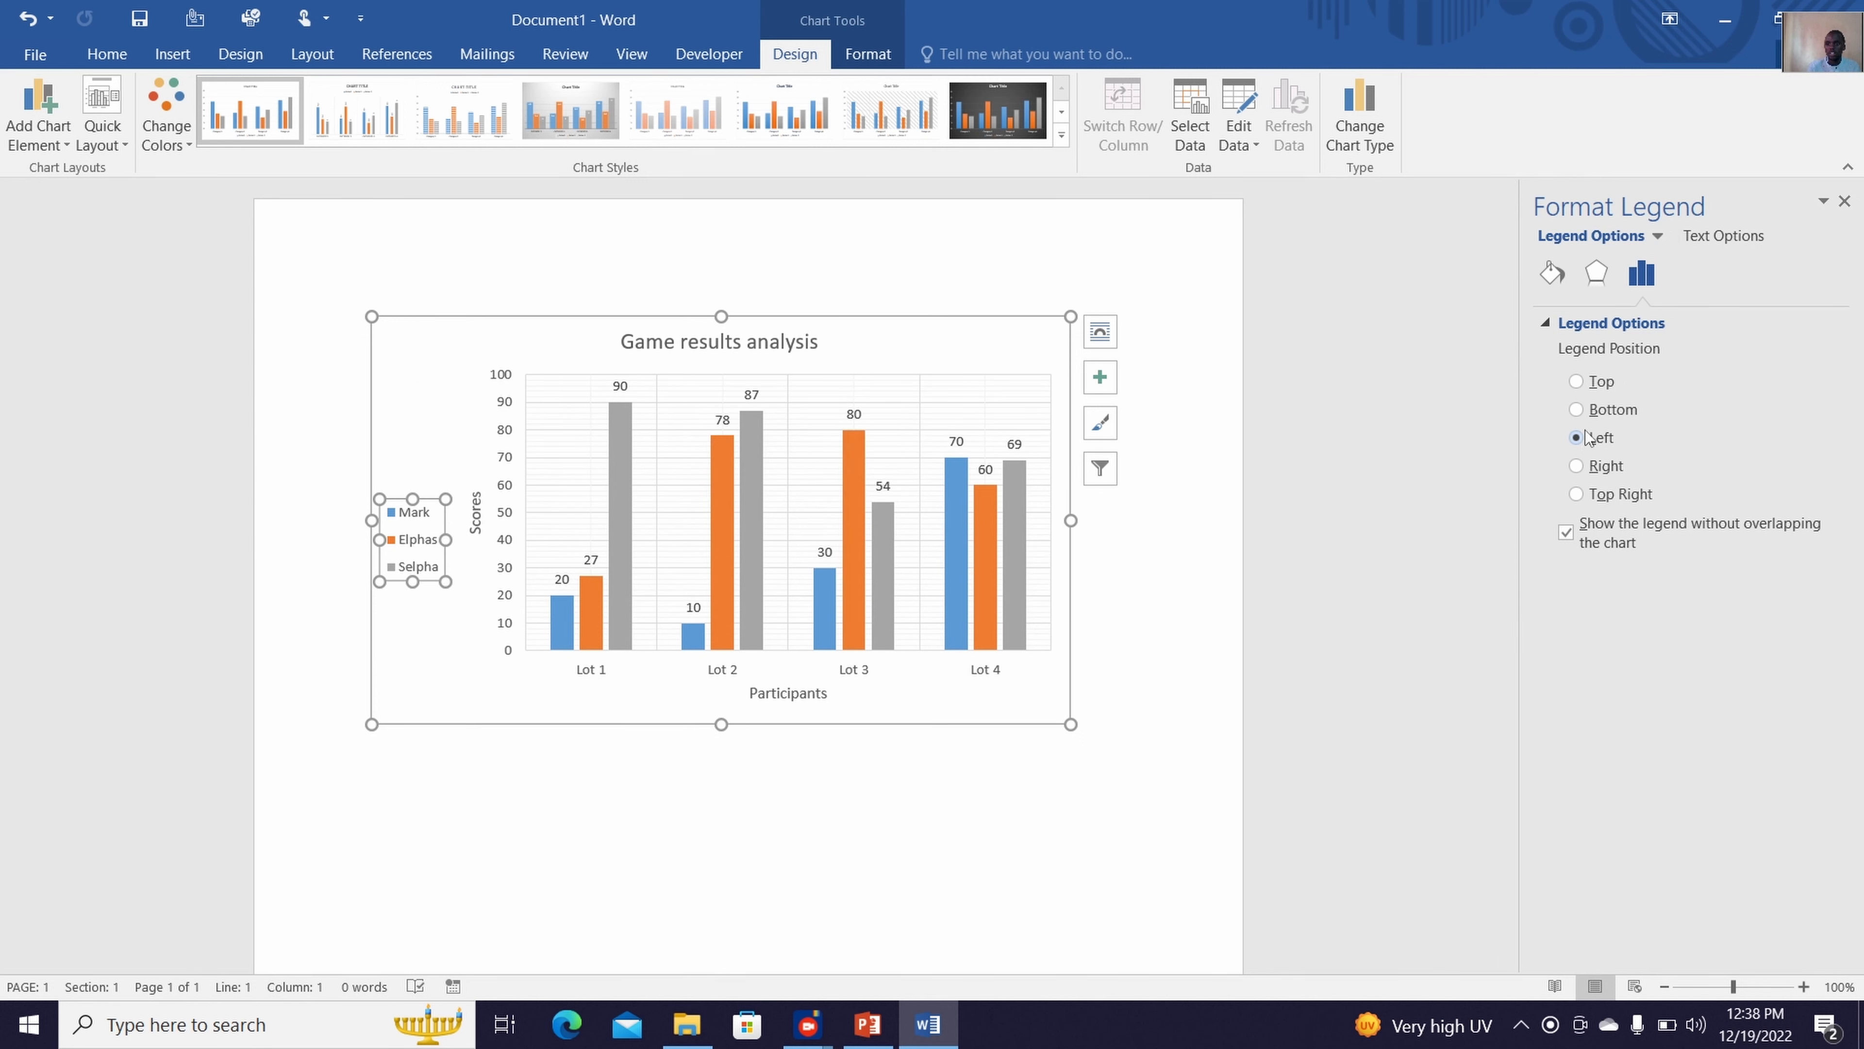
left_click(1578, 407)
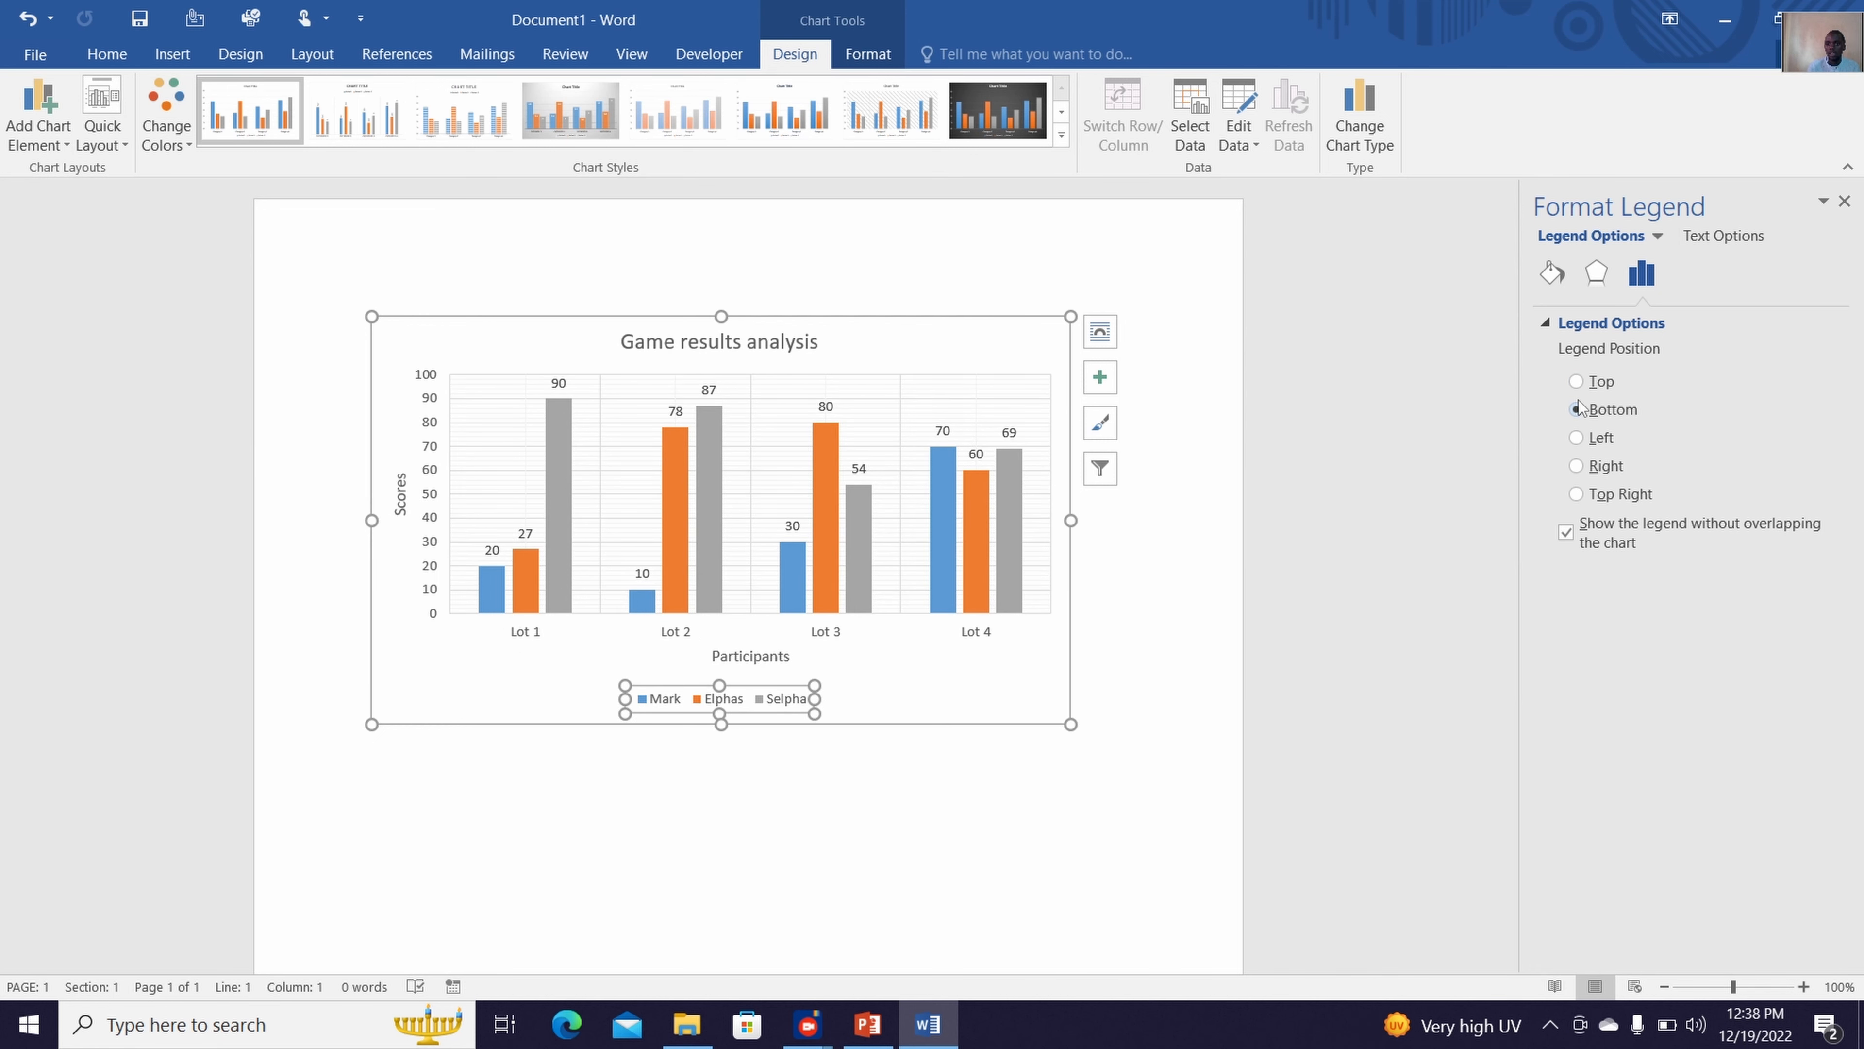
left_click(1577, 381)
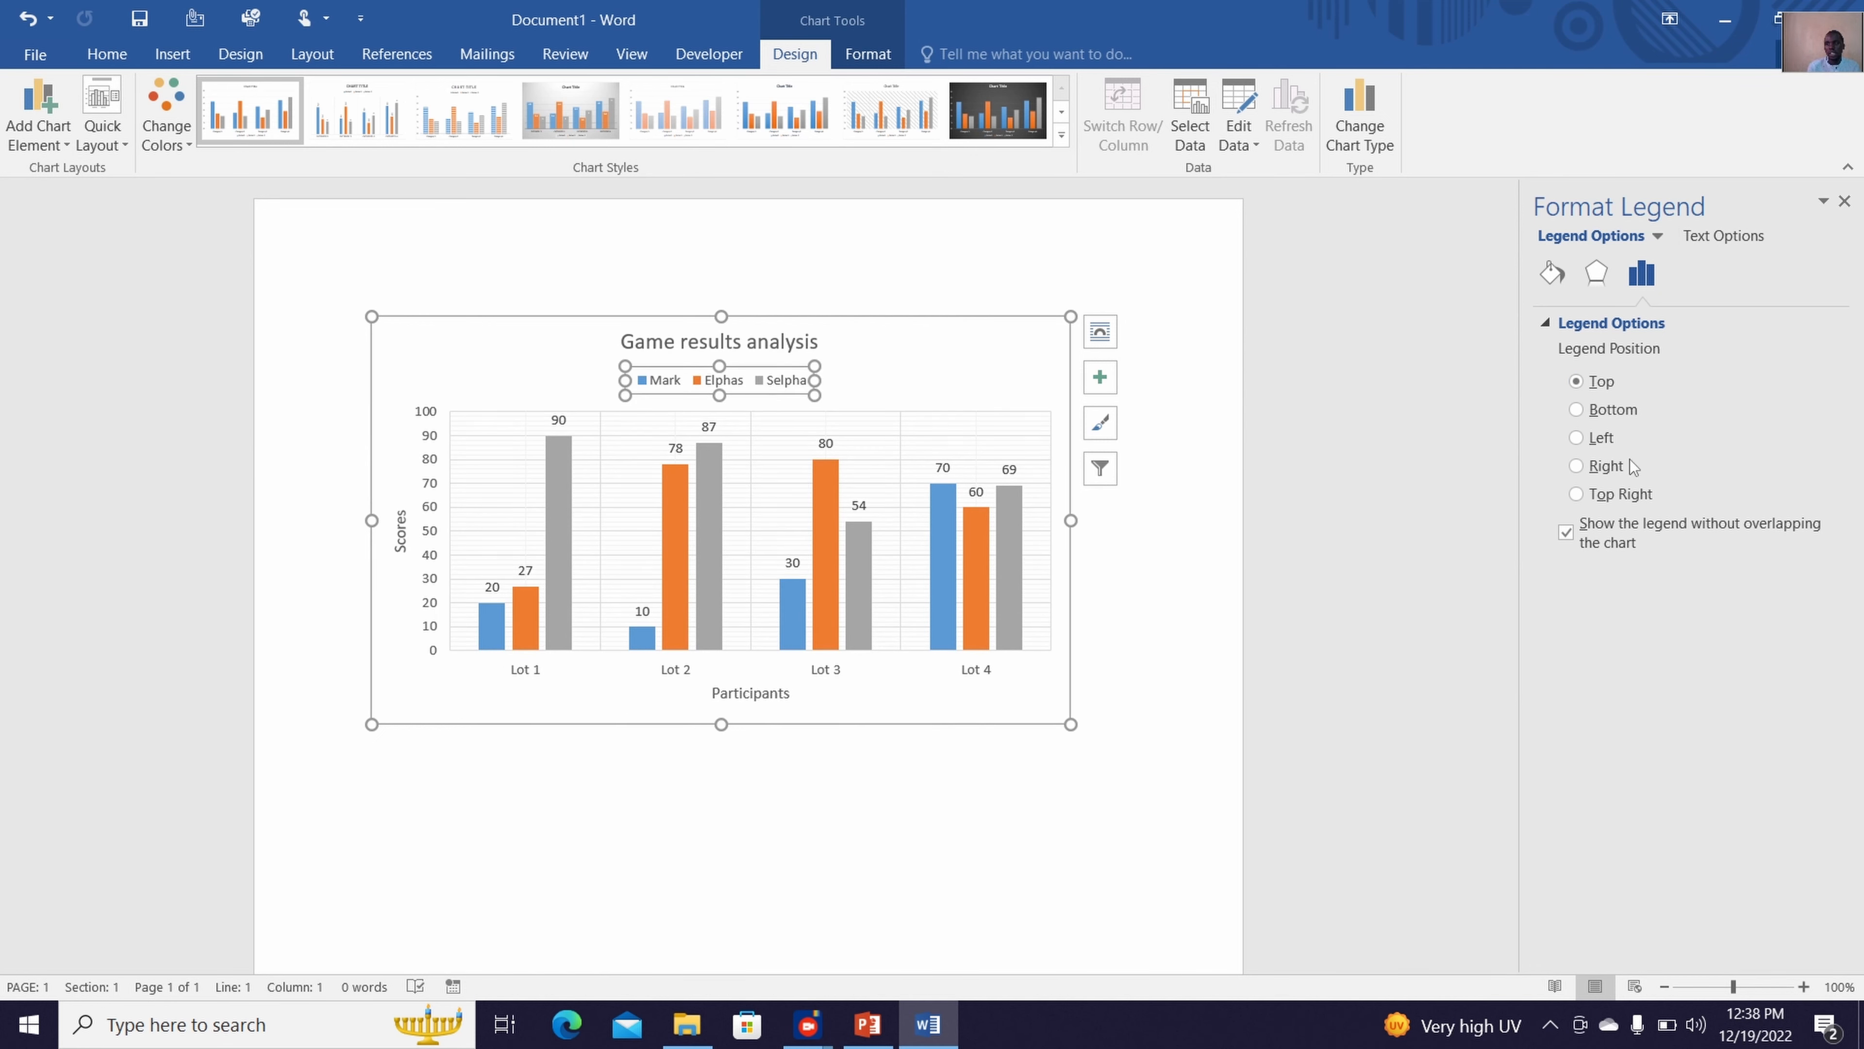
left_click(1604, 467)
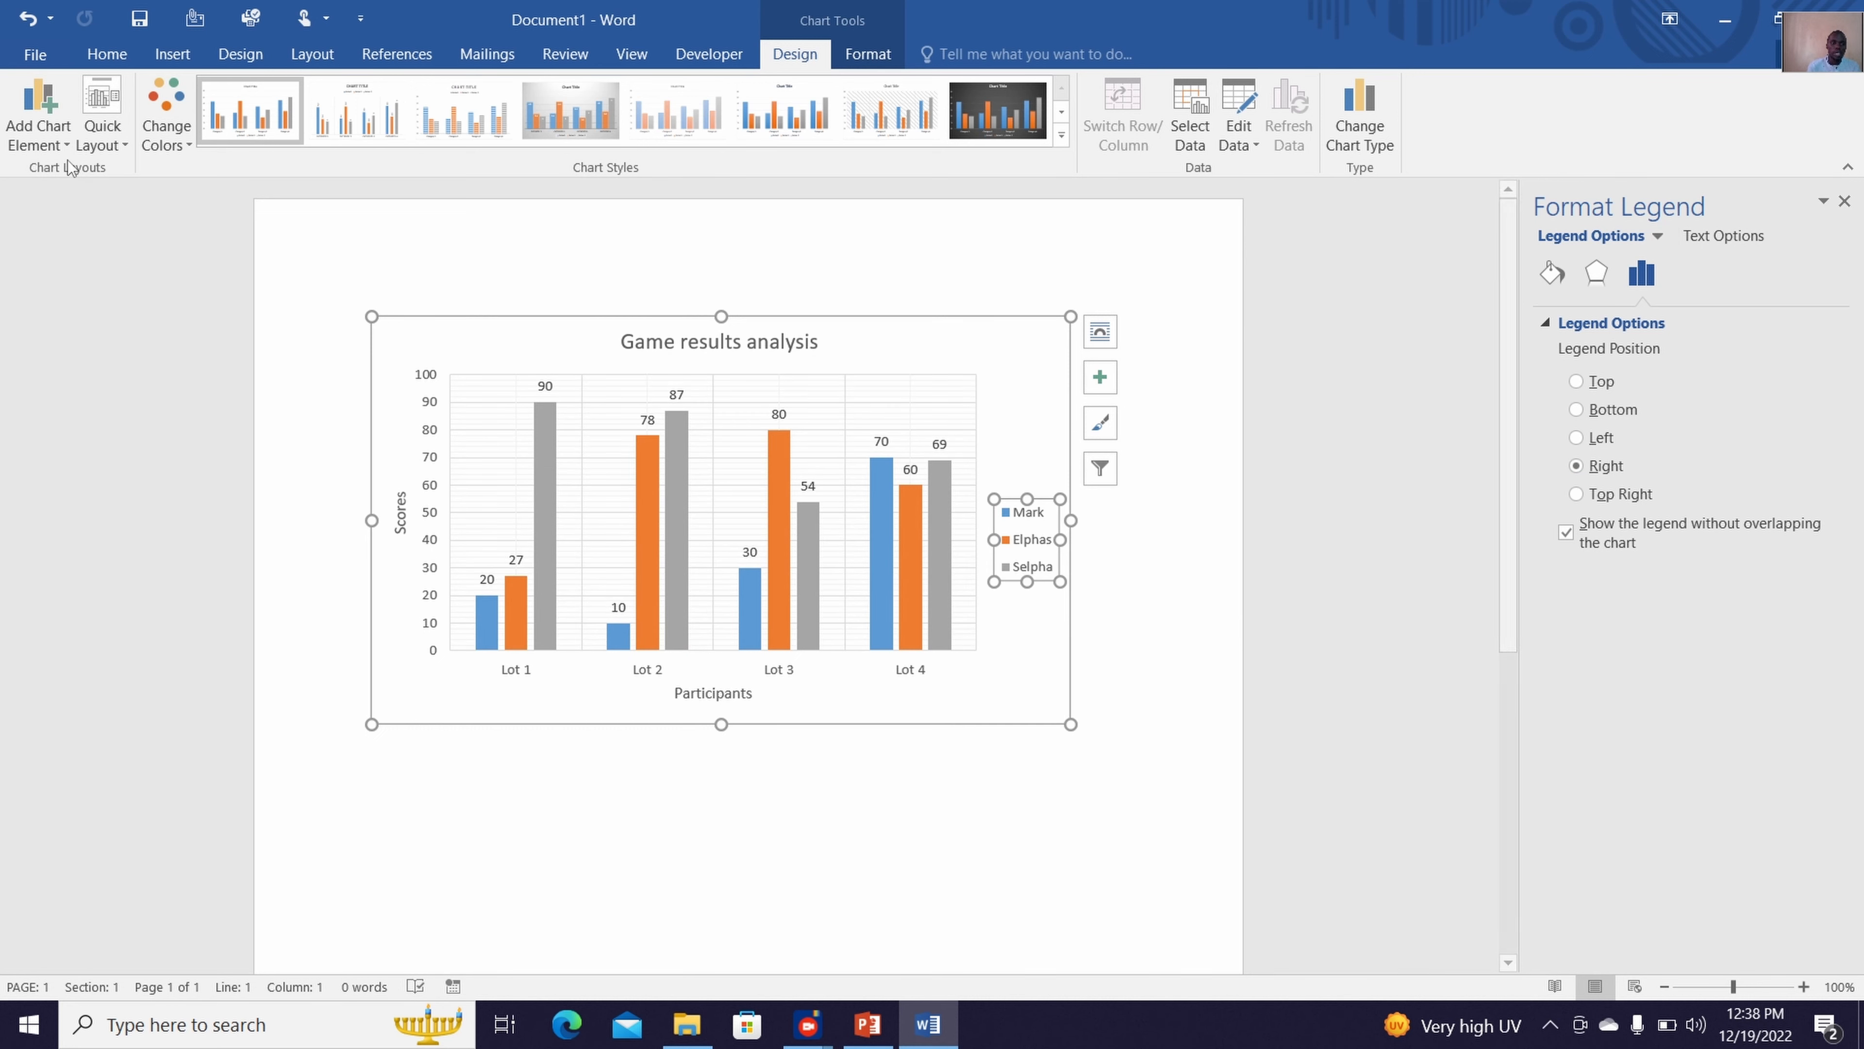
Add a moving average trendline based on the first data series, shown in blue
left_click(45, 147)
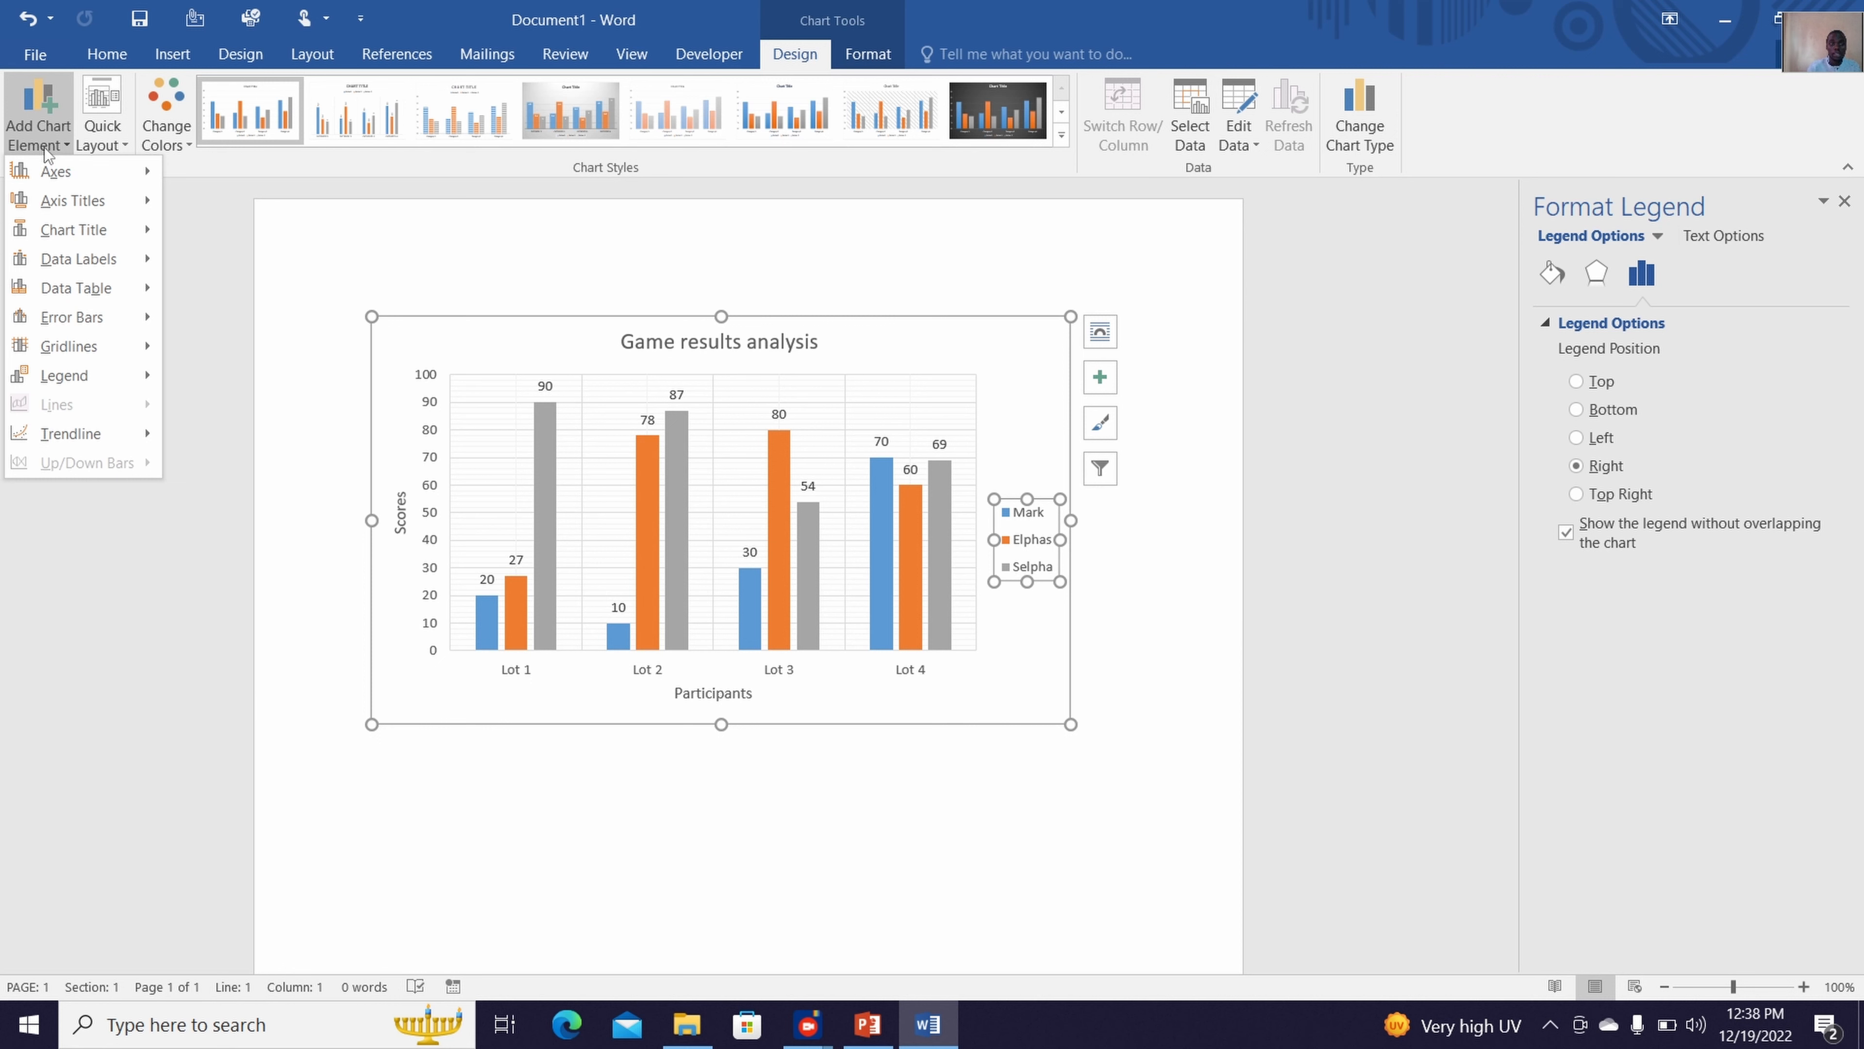
mouse_move(57, 434)
mouse_move(147, 441)
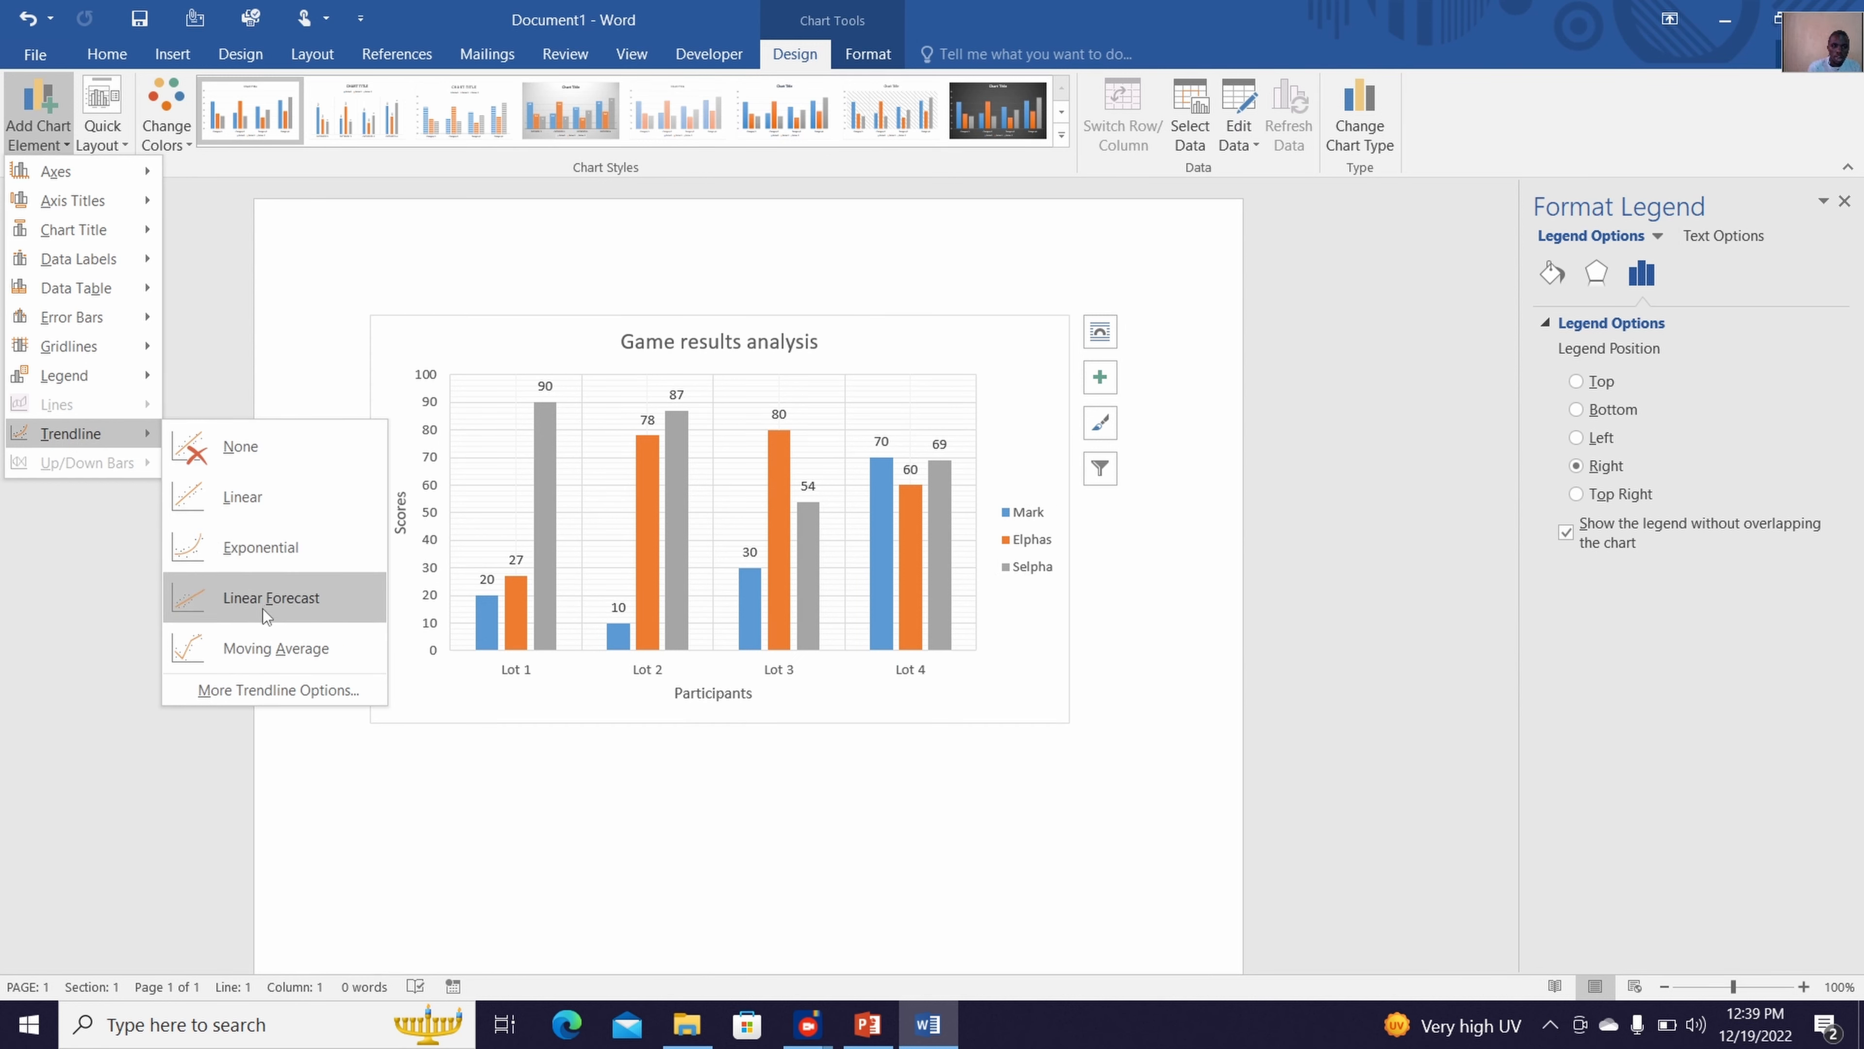
left_click(281, 650)
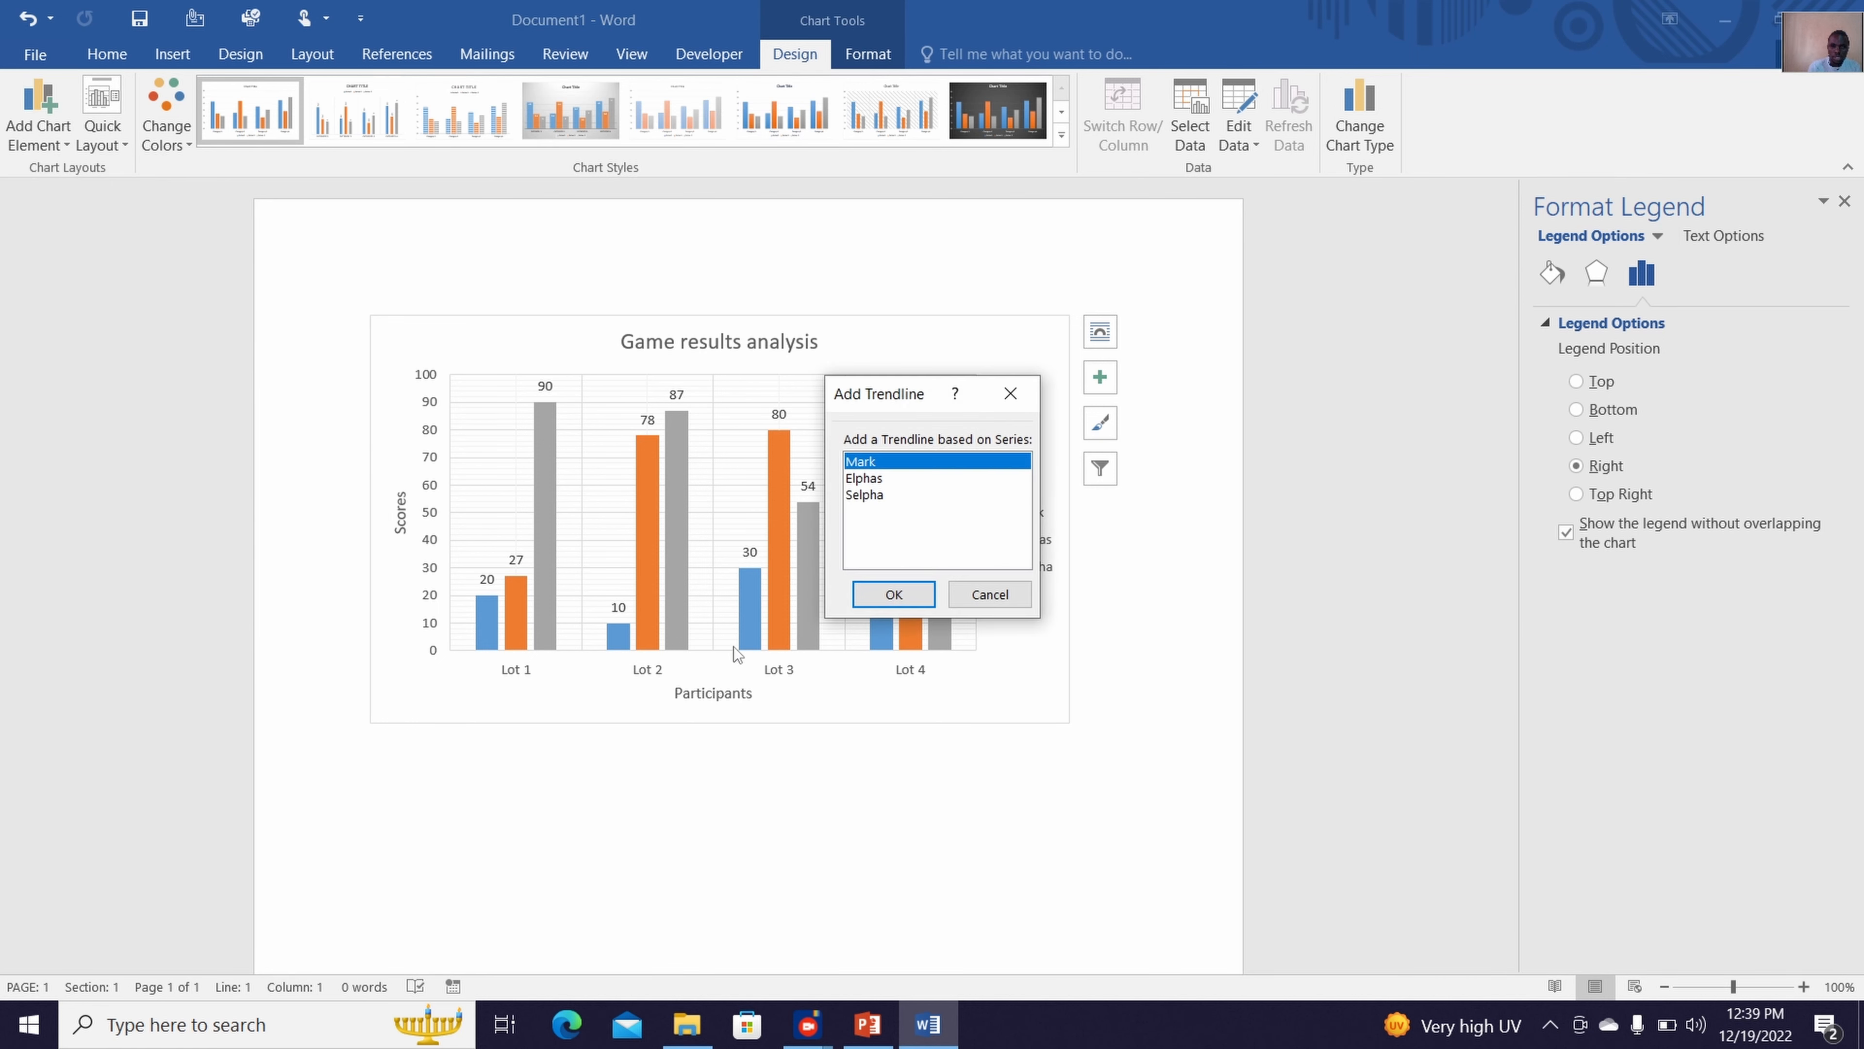
left_click(893, 594)
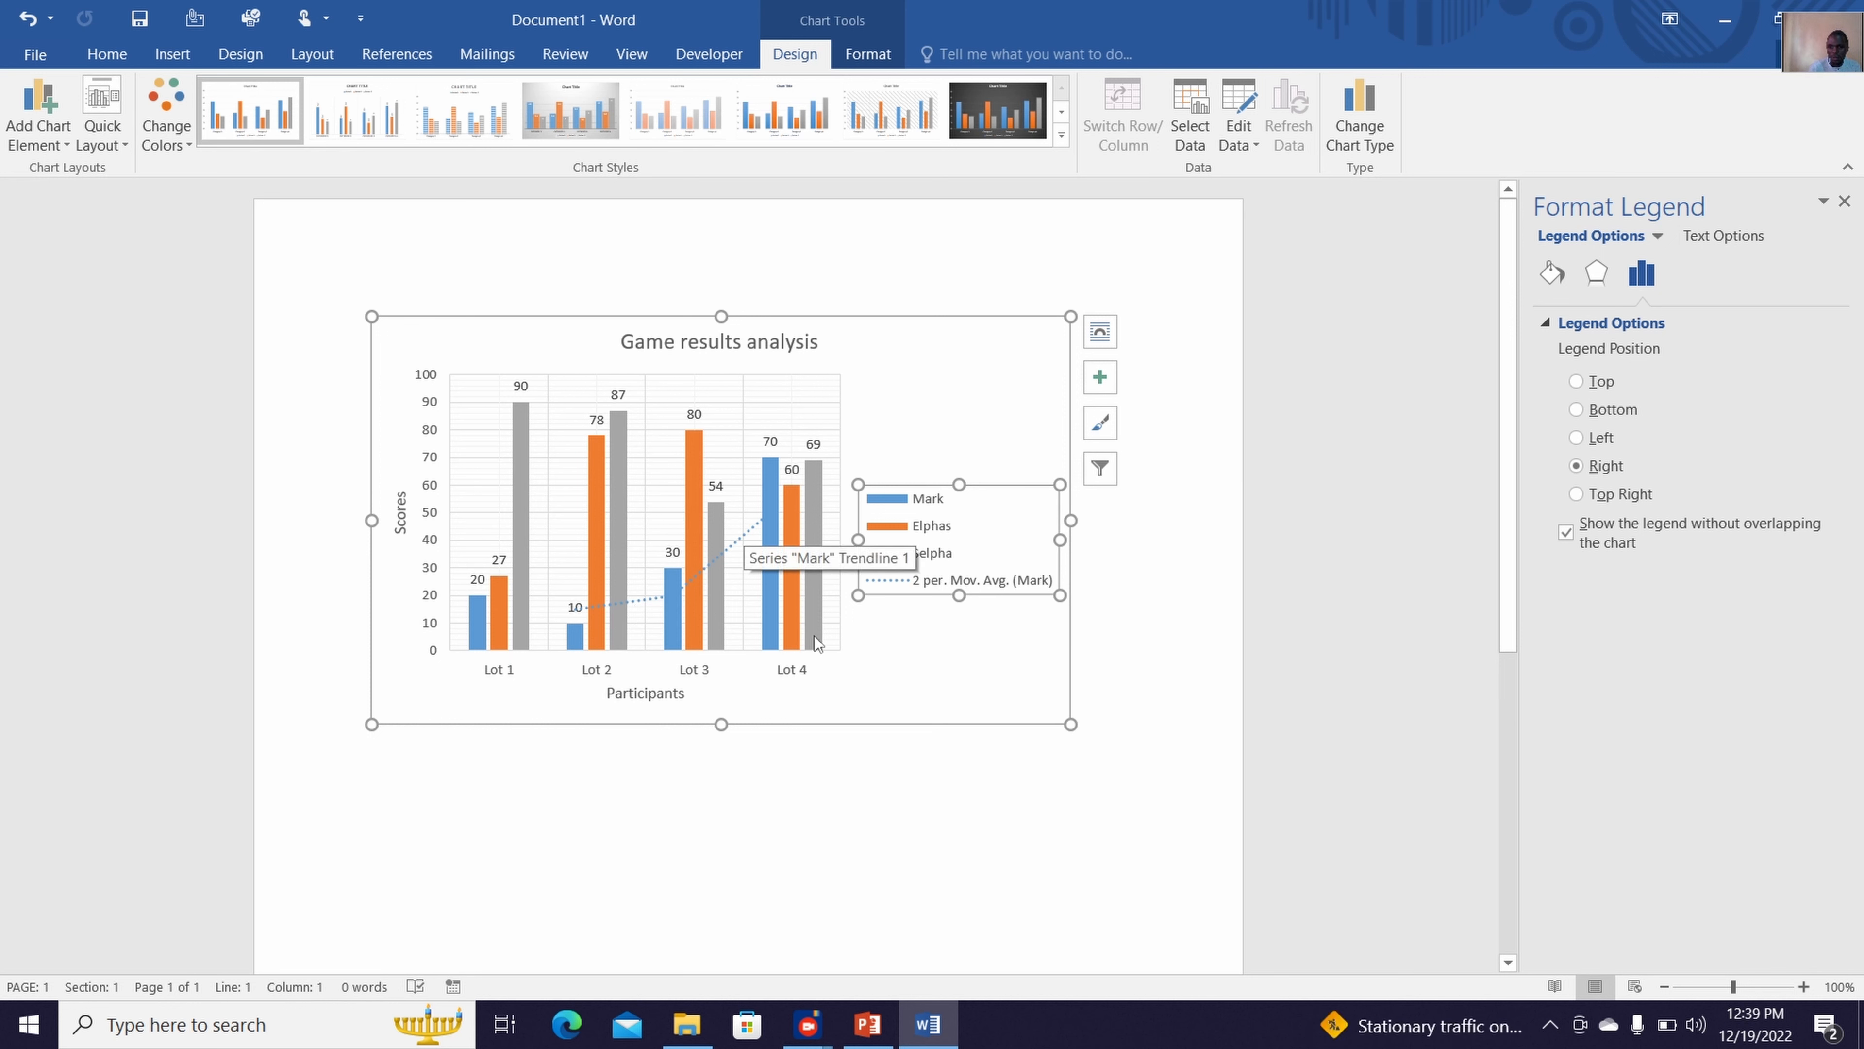
left_click(975, 663)
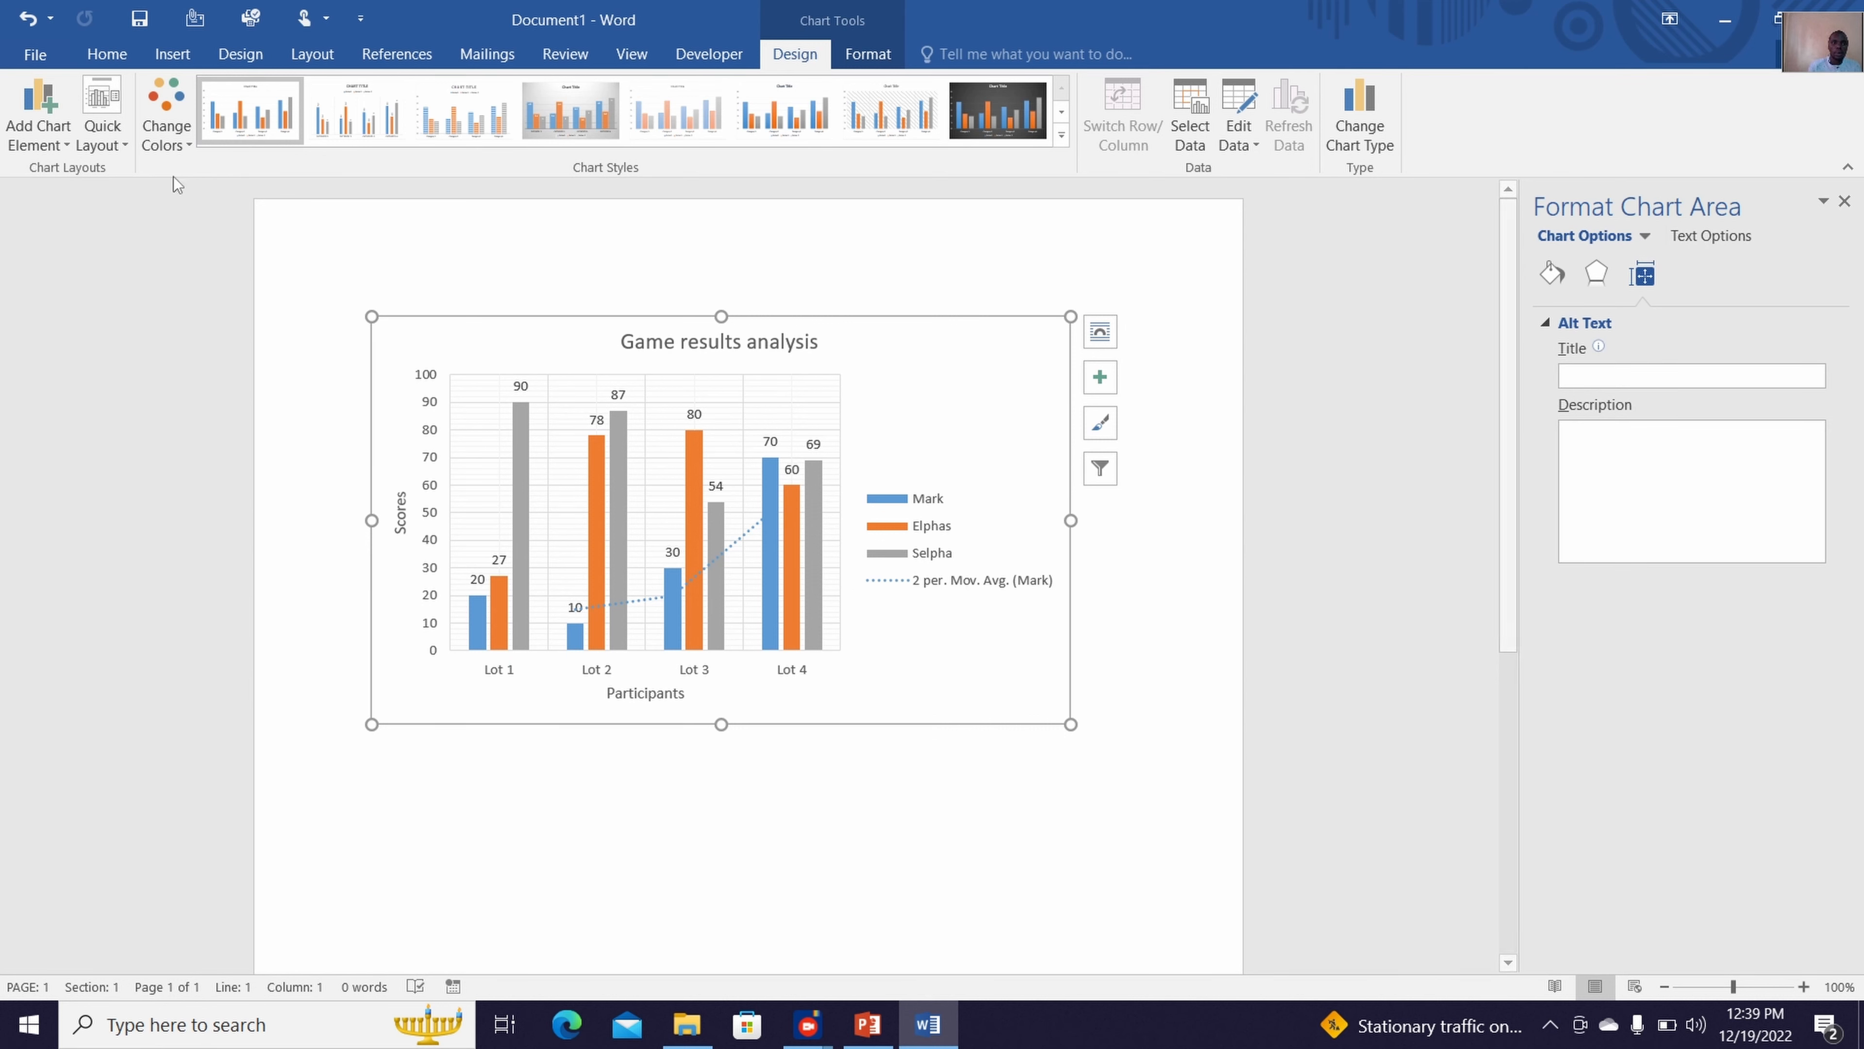
Add a linear forecast trendline based on the third data series, shown in gray
left_click(64, 140)
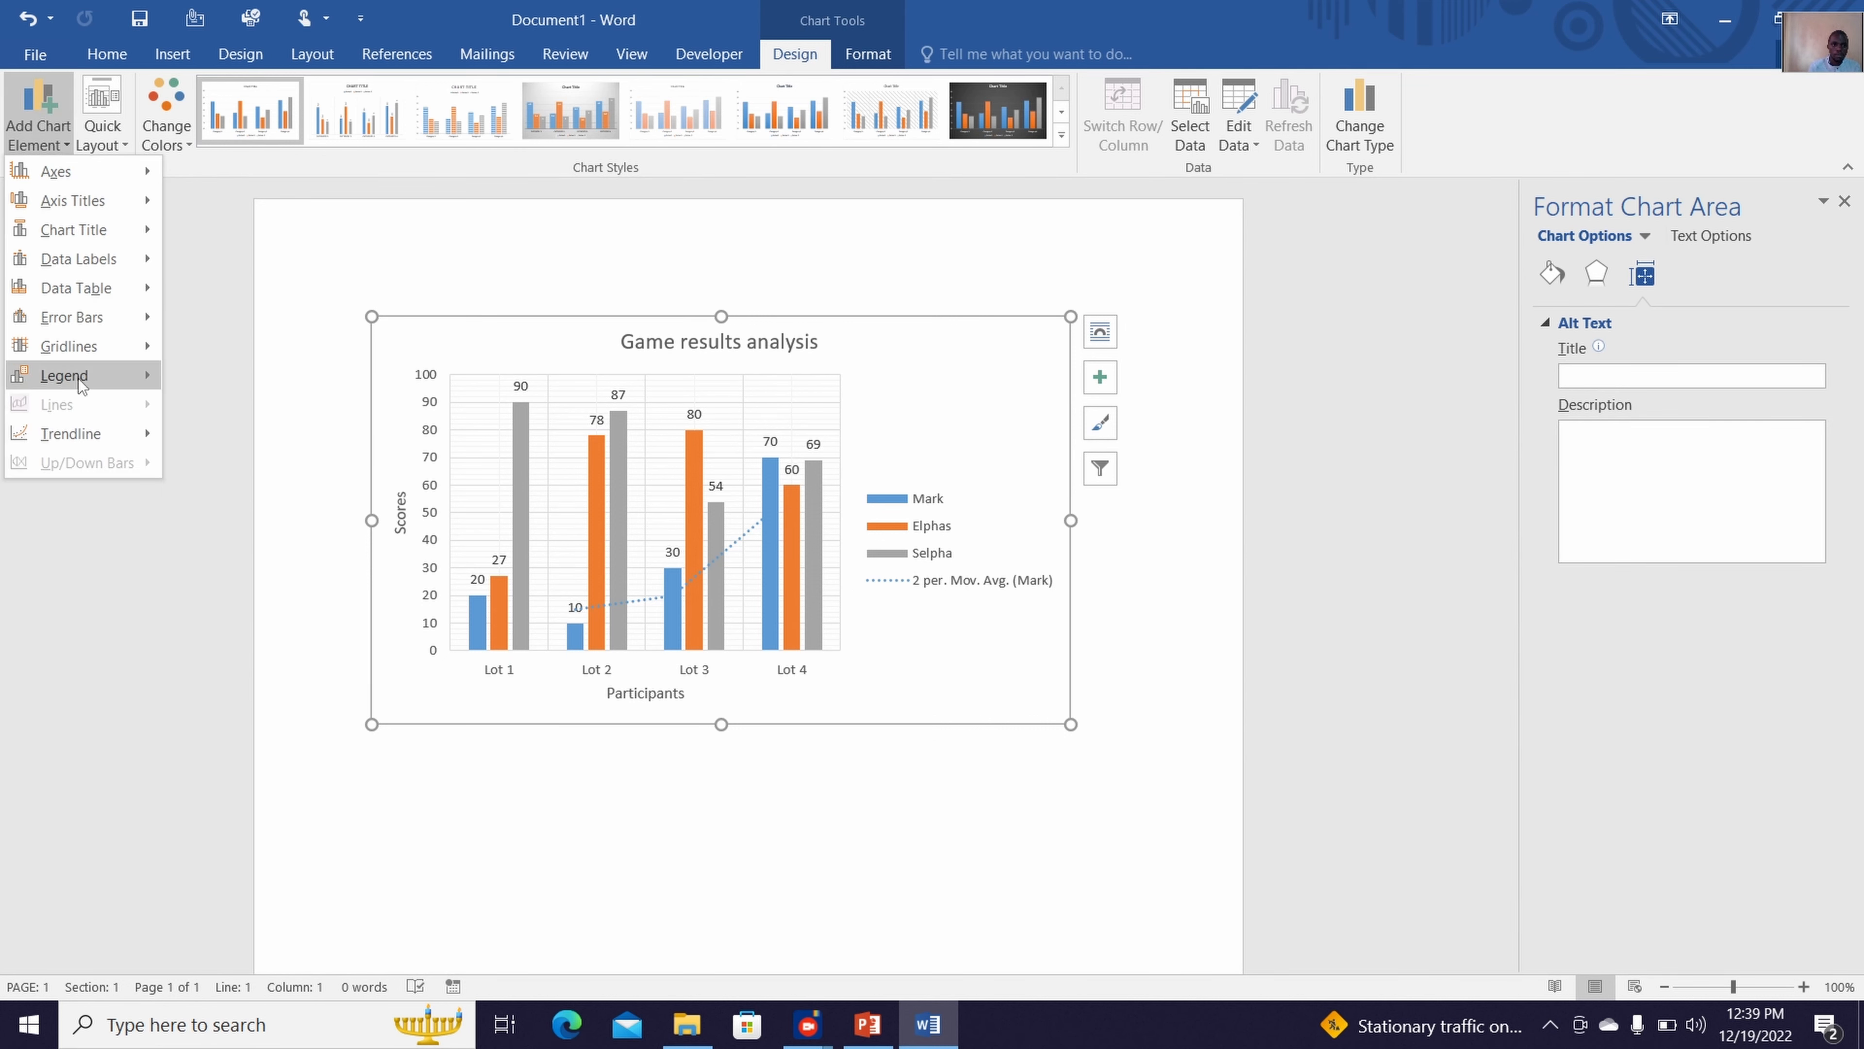
mouse_move(79, 379)
mouse_move(99, 434)
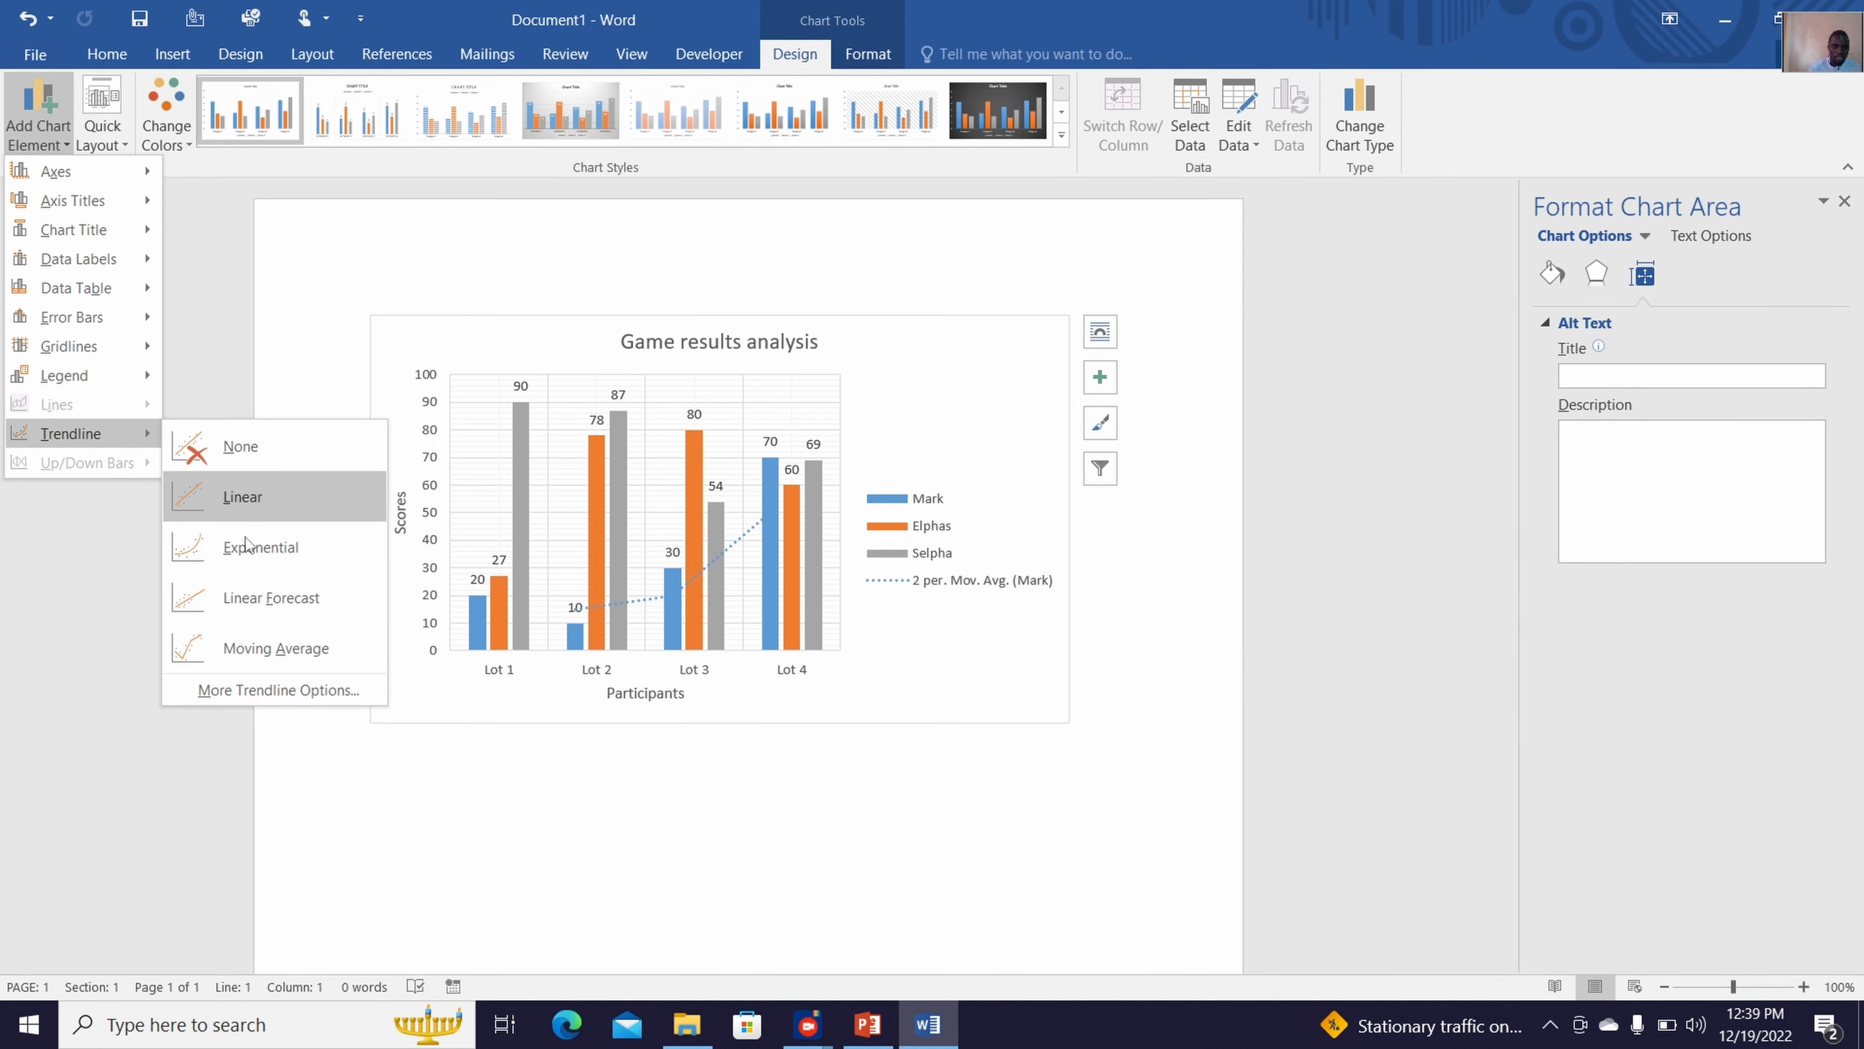
left_click(265, 598)
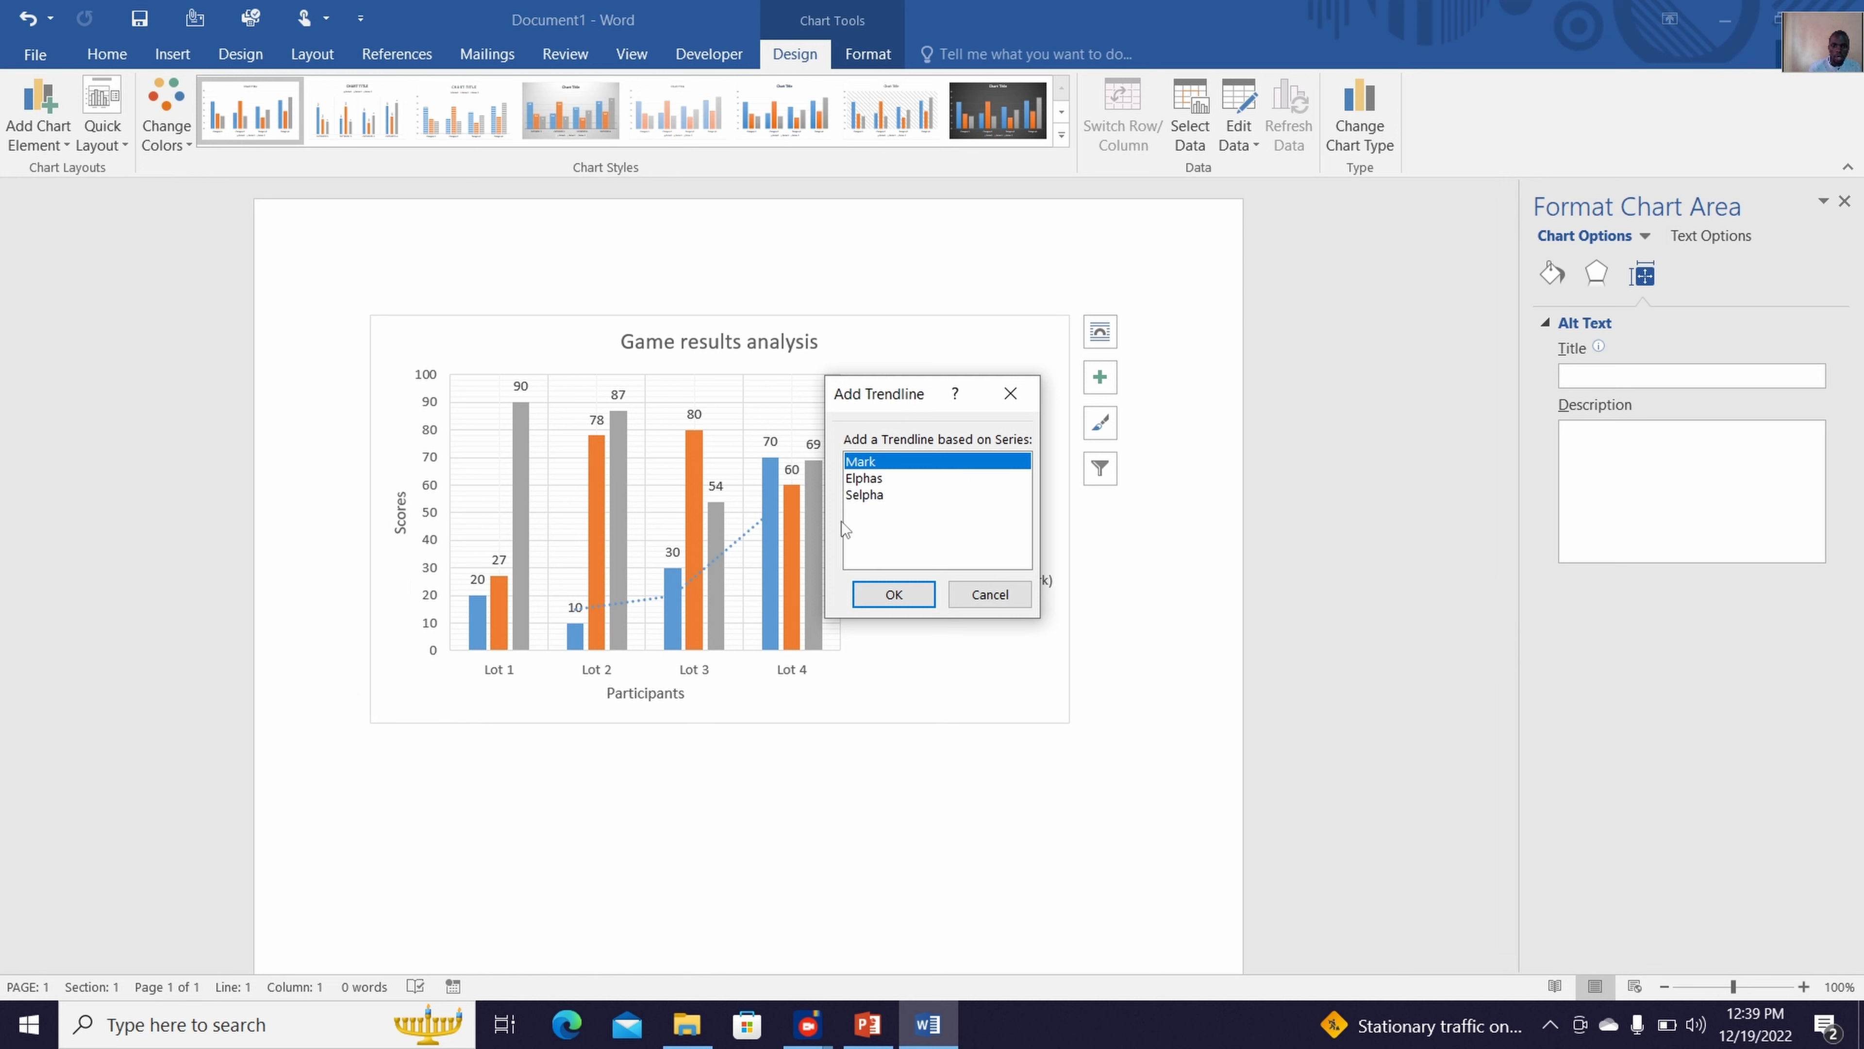
left_click(883, 496)
left_click(895, 593)
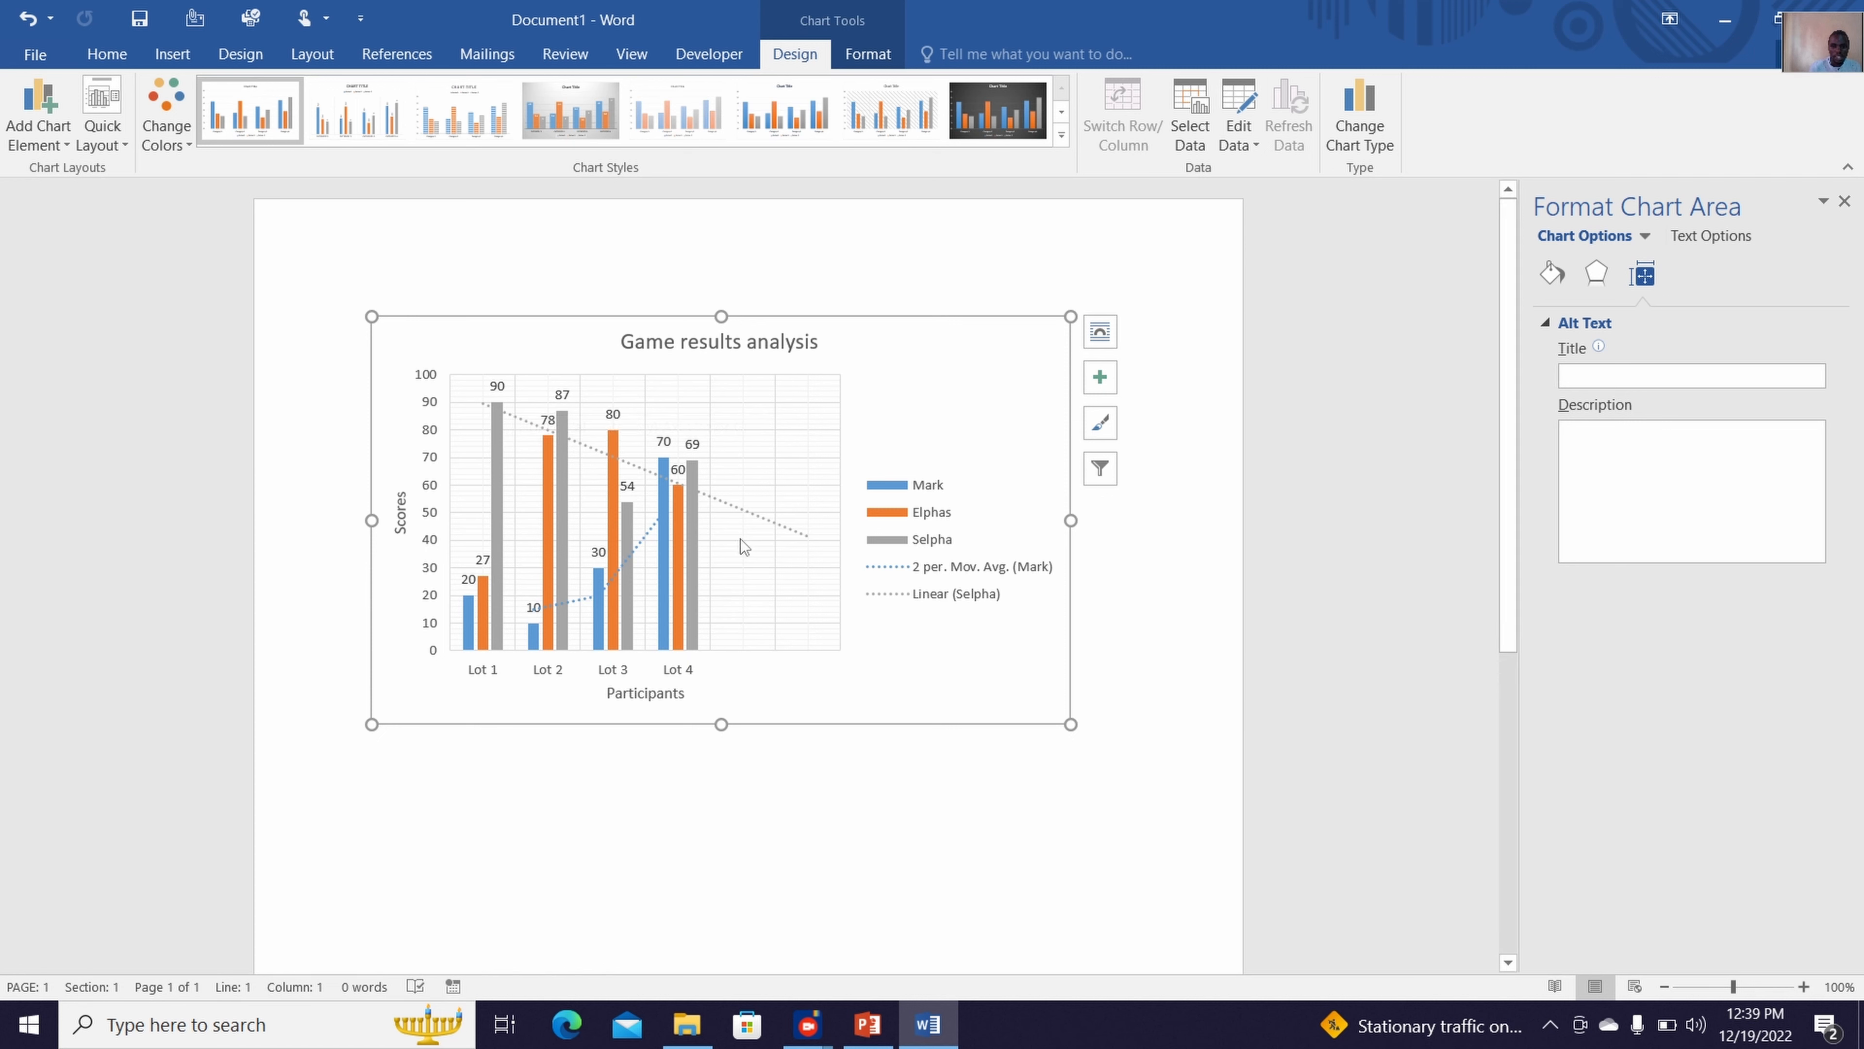
Add a linear trendline based on the second data series, shown in orange
left_click(53, 139)
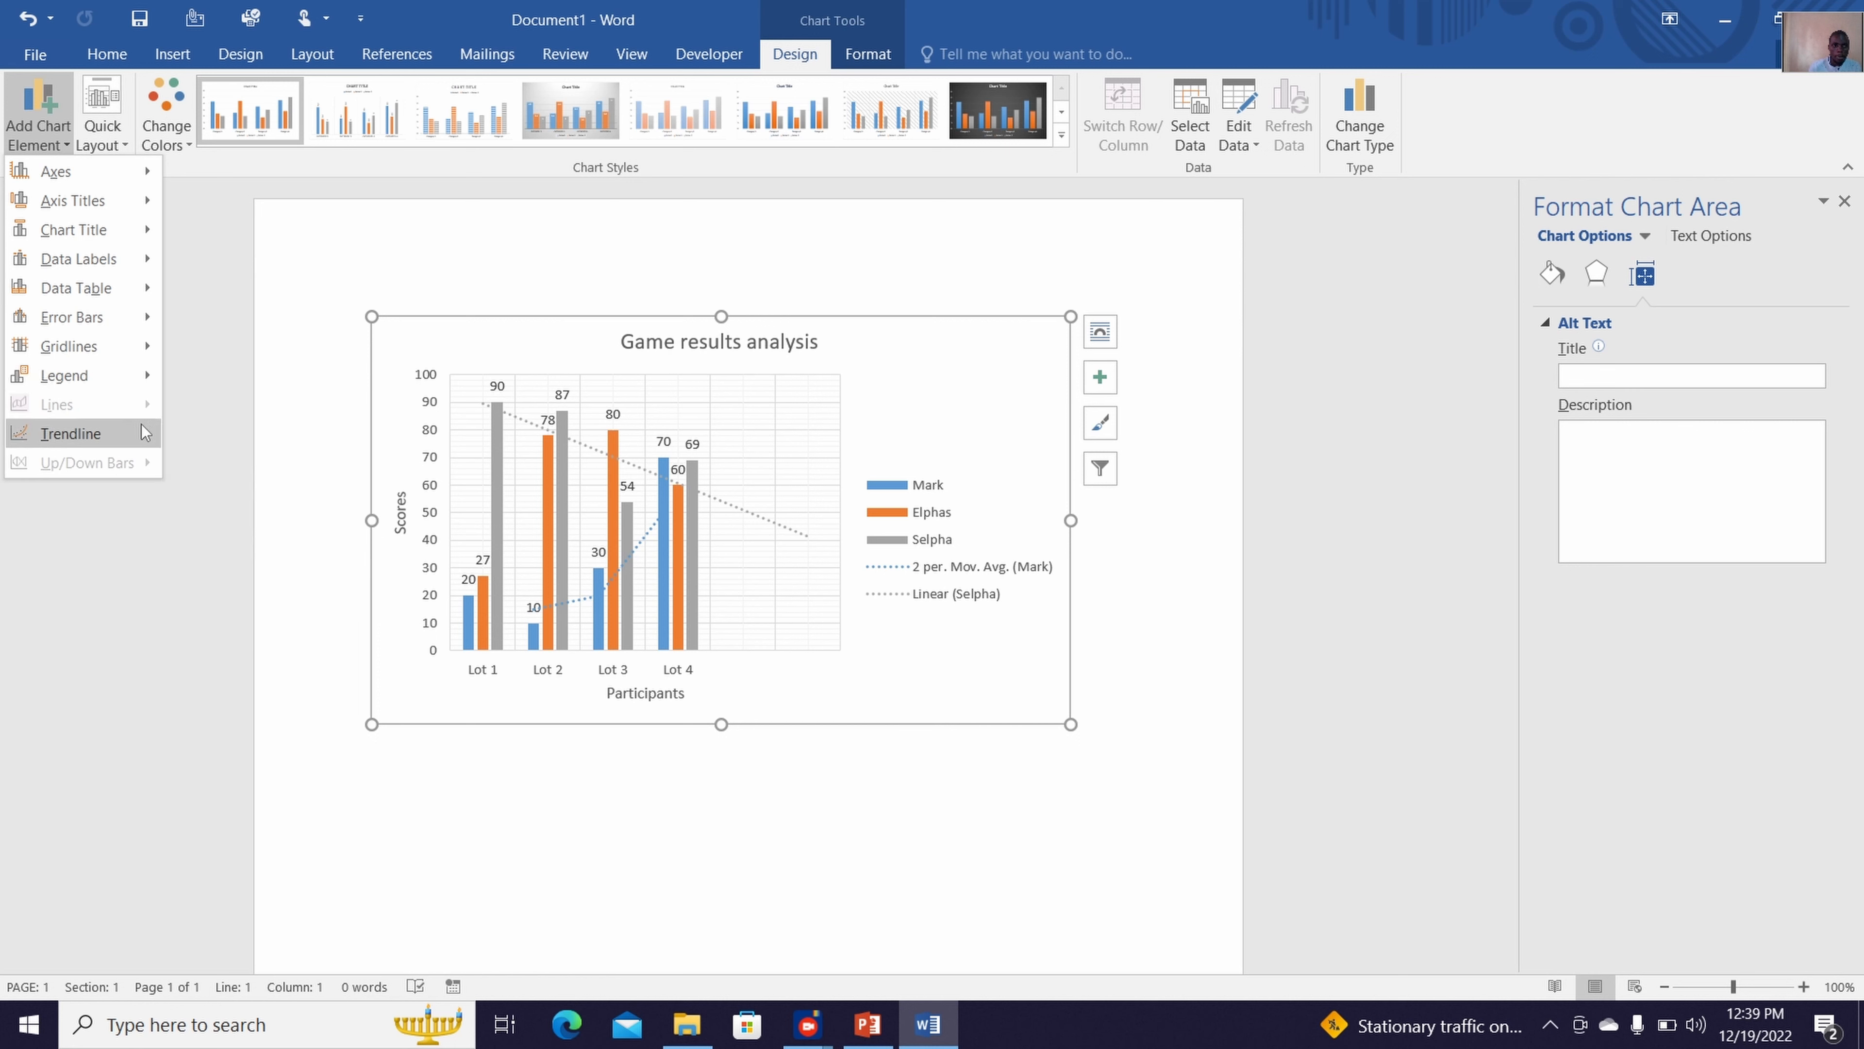
mouse_move(144, 432)
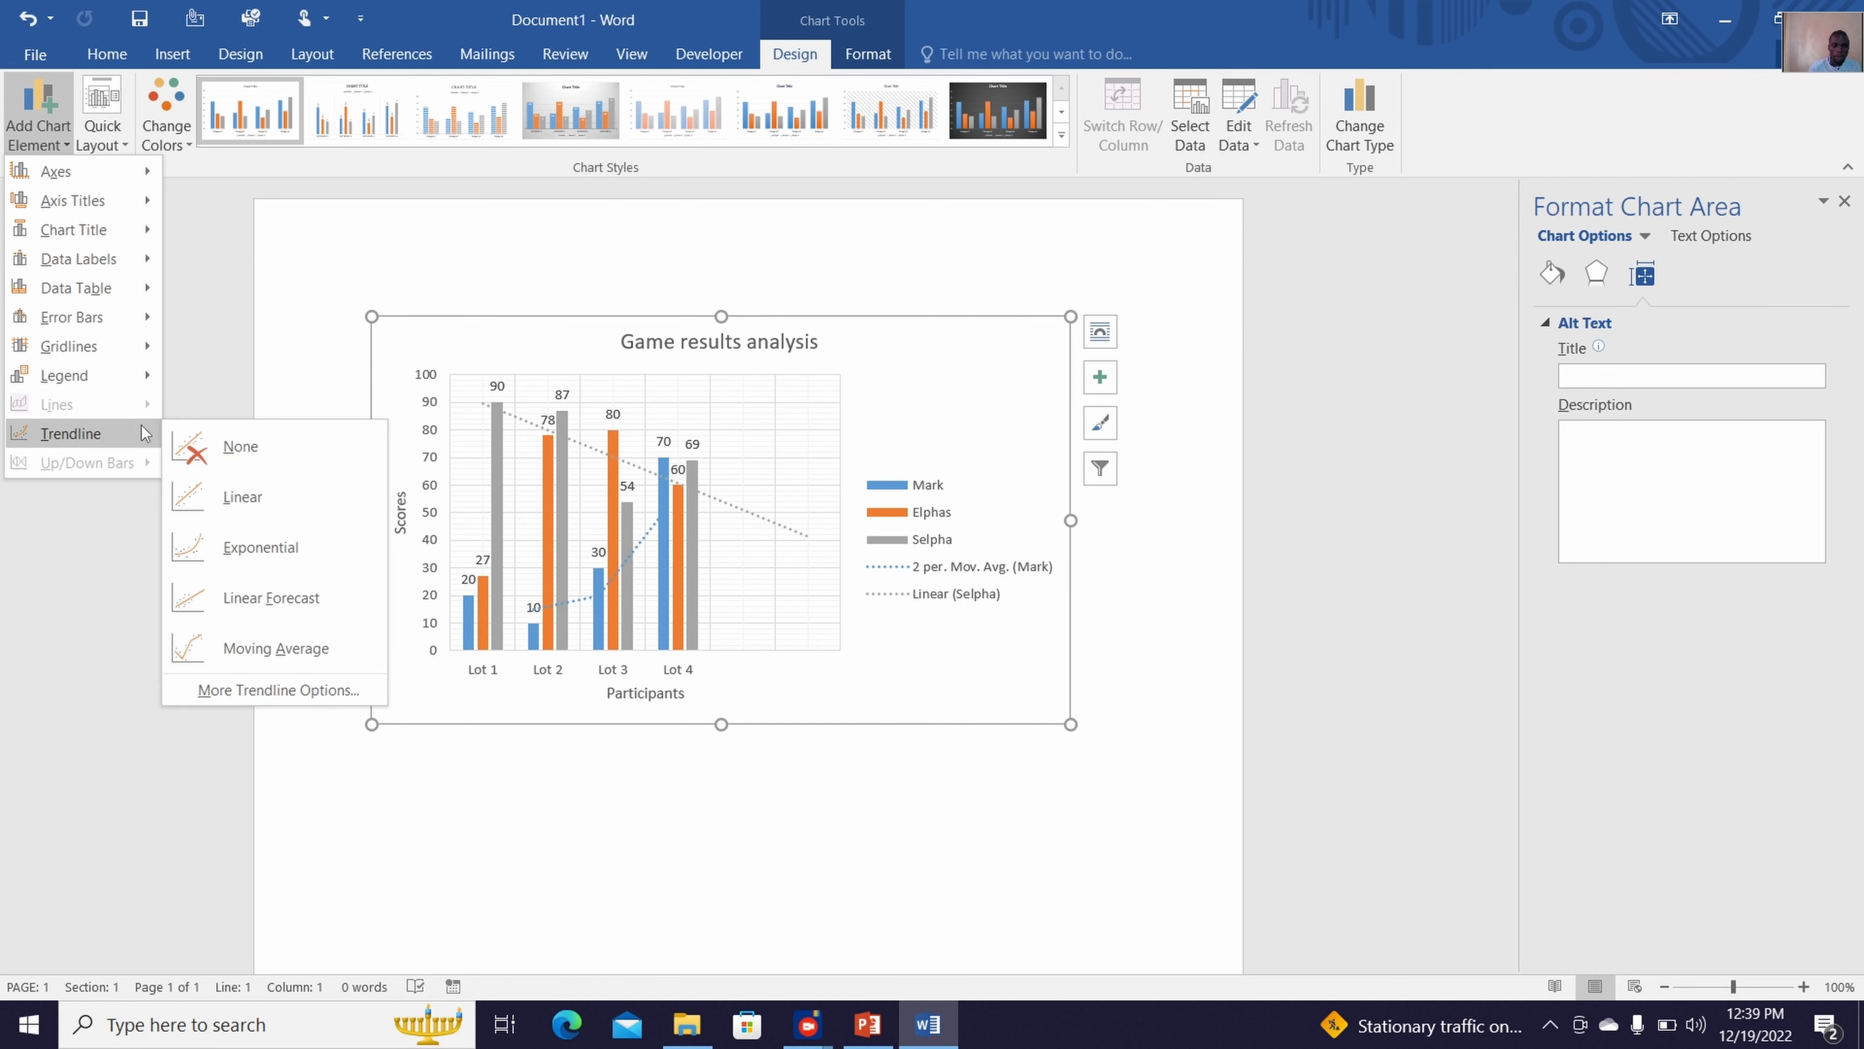
left_click(267, 518)
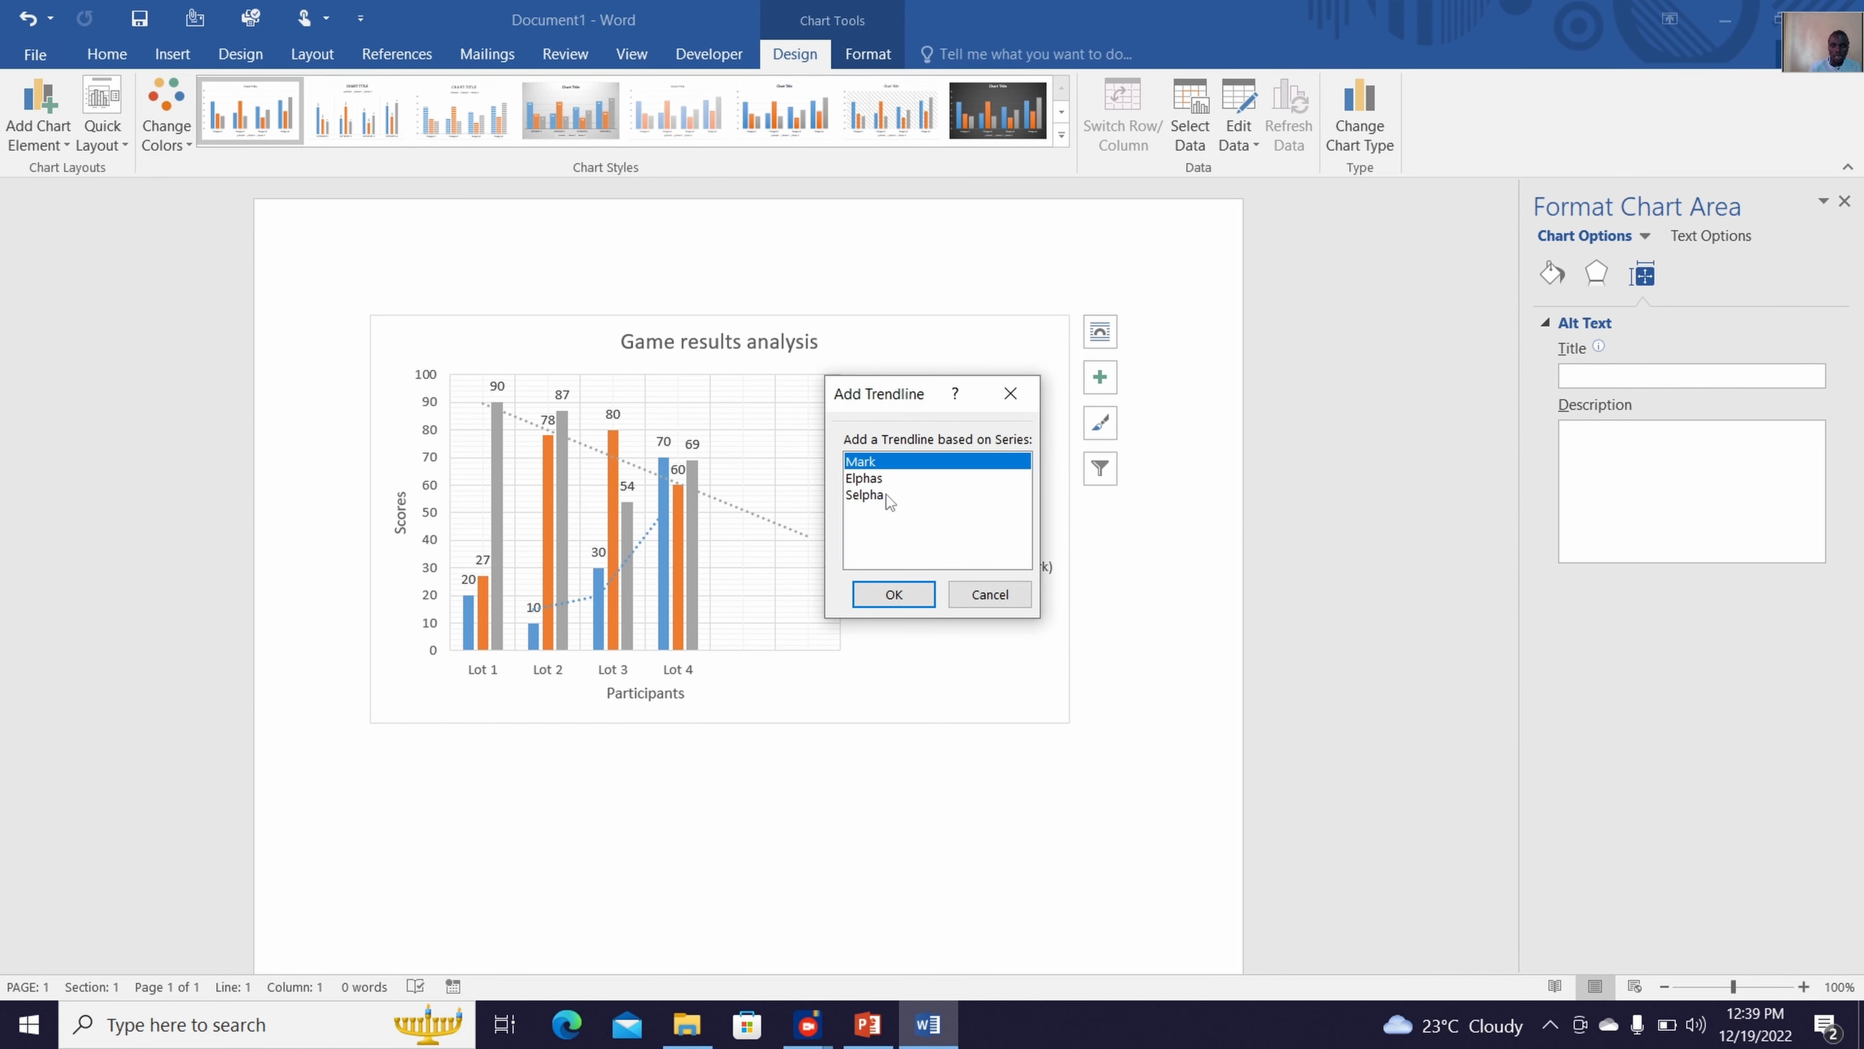
left_click(888, 493)
left_click(911, 592)
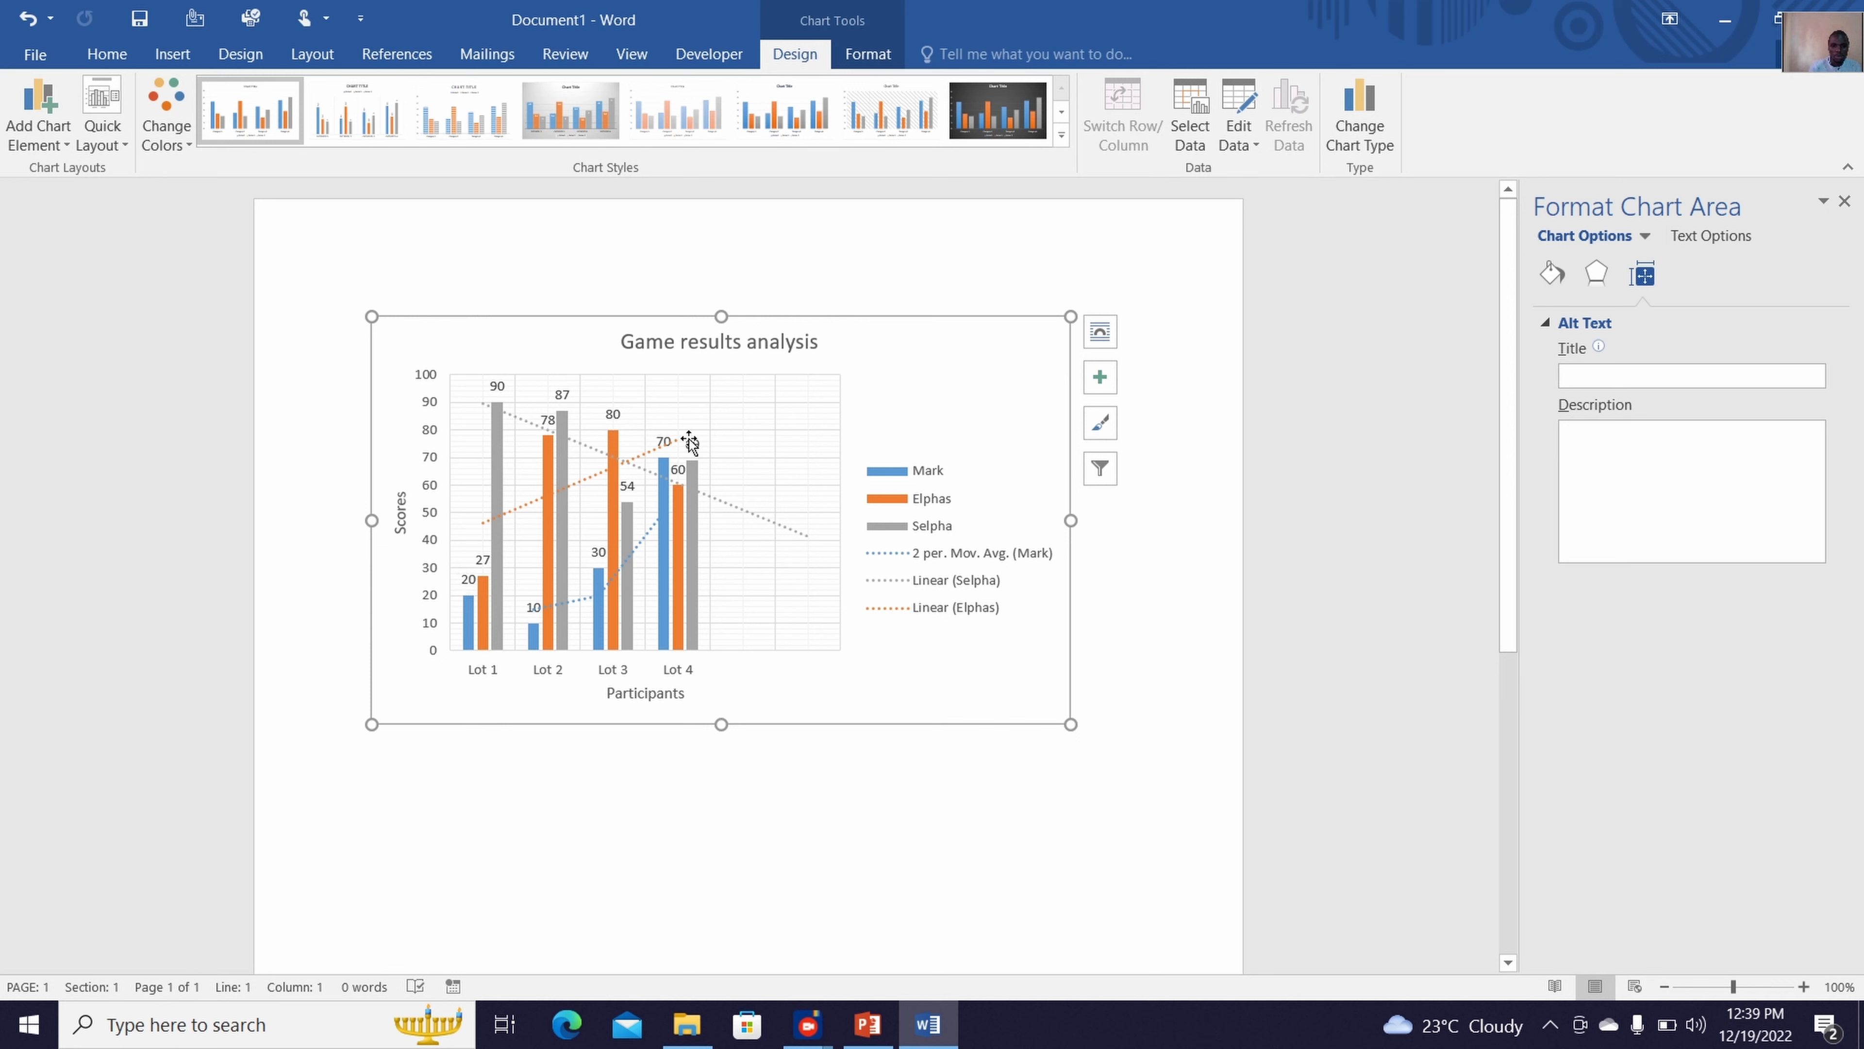
mouse_move(674, 513)
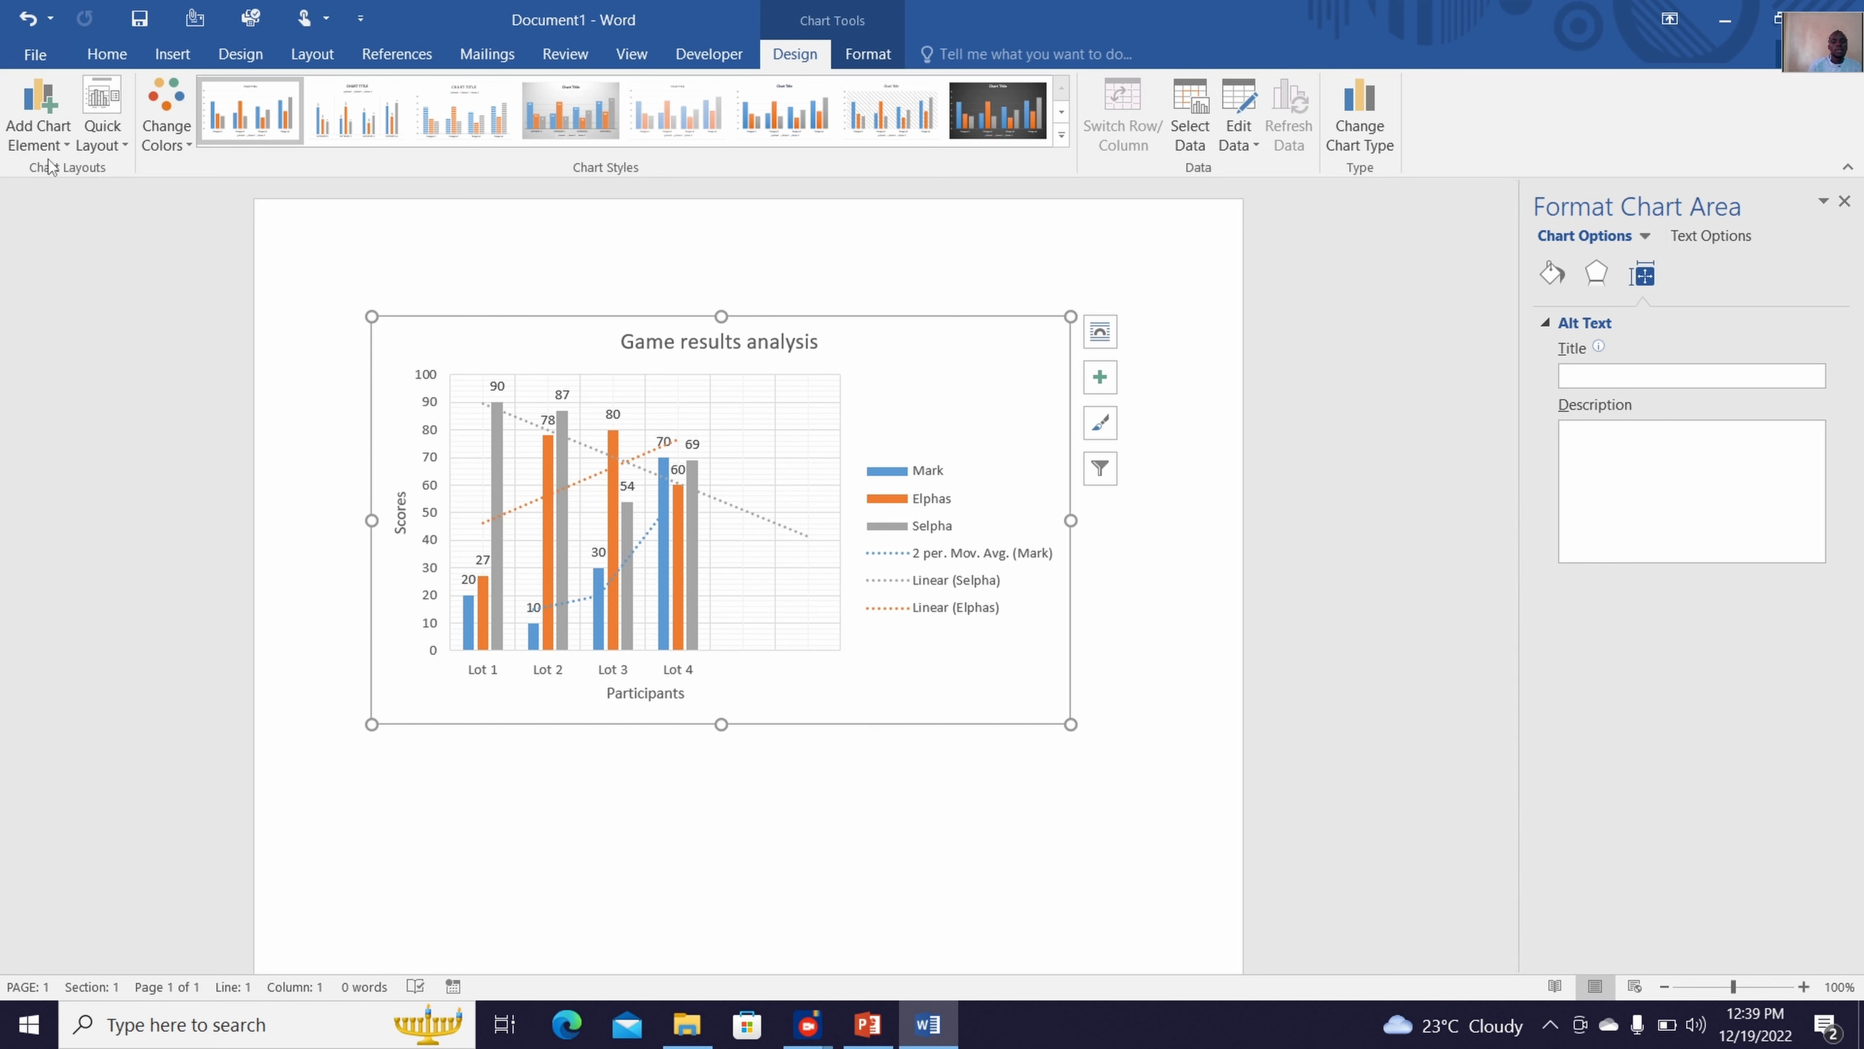
Try quick layout Layout 9 and the first quick layout on the chart
left_click(48, 132)
left_click(47, 132)
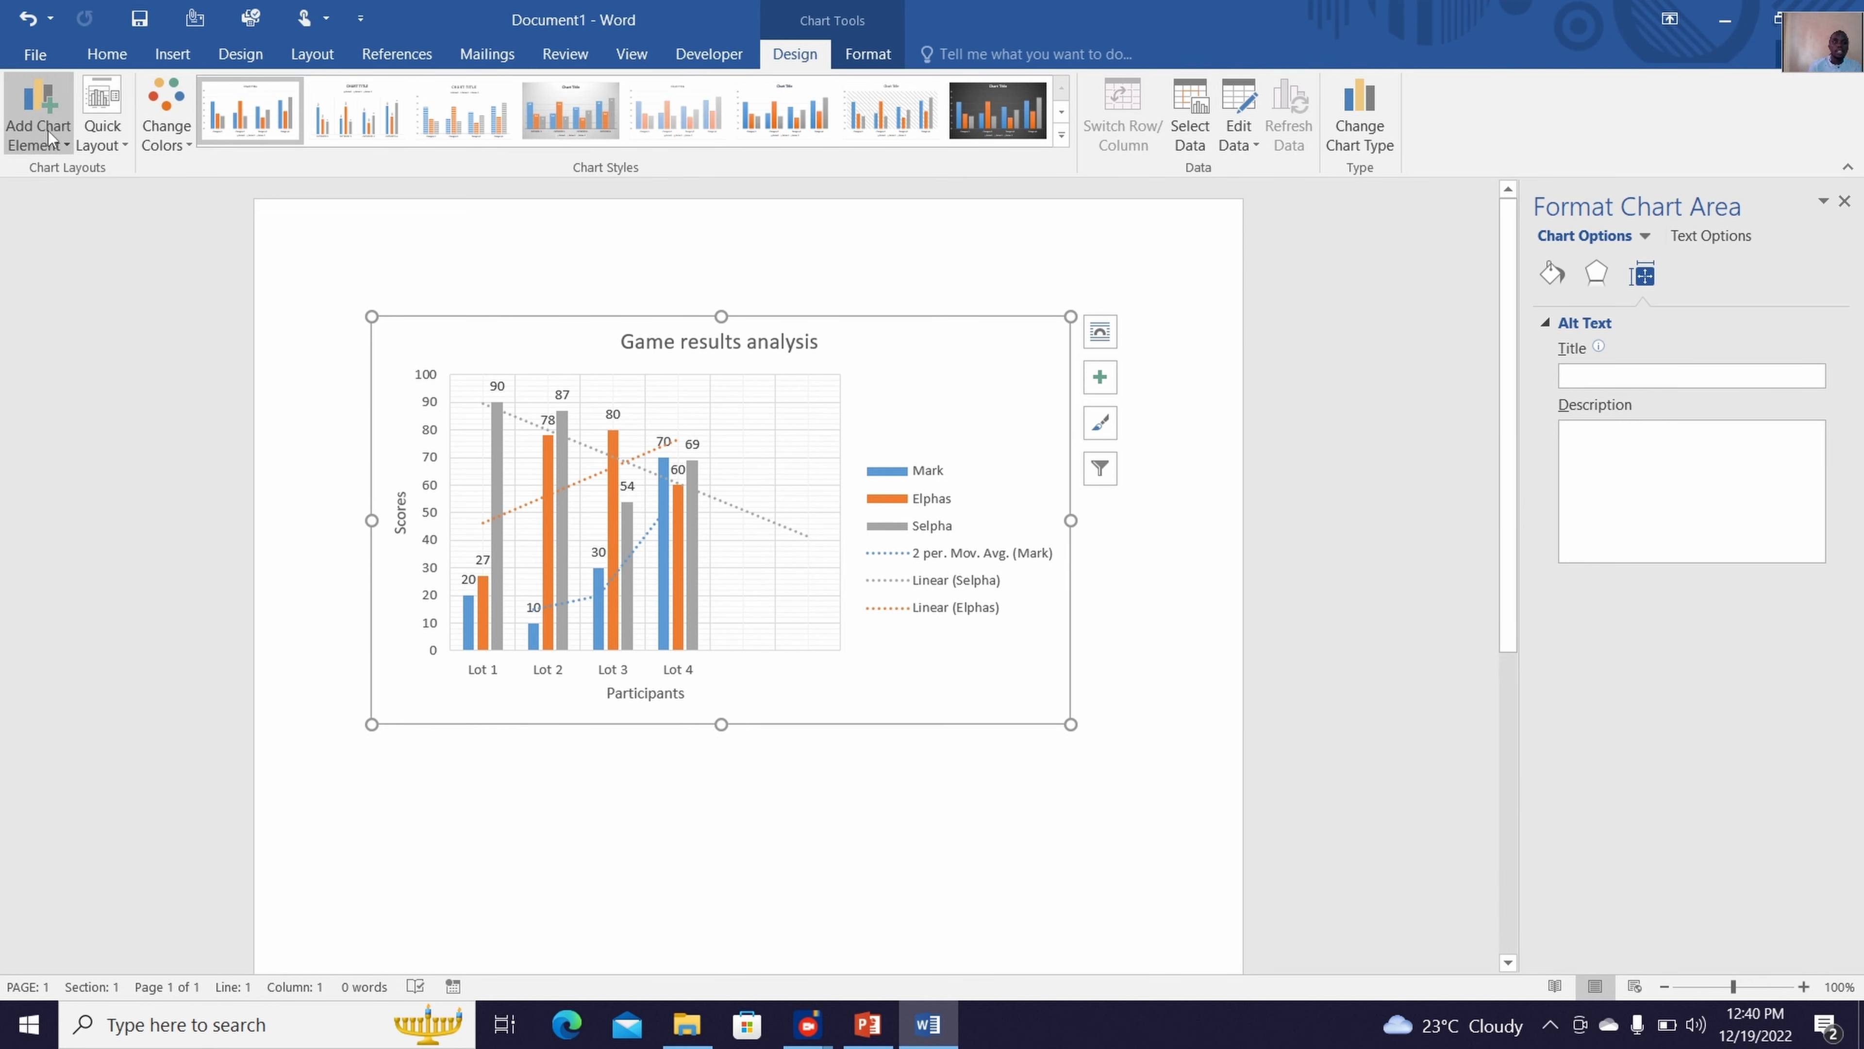
left_click(114, 111)
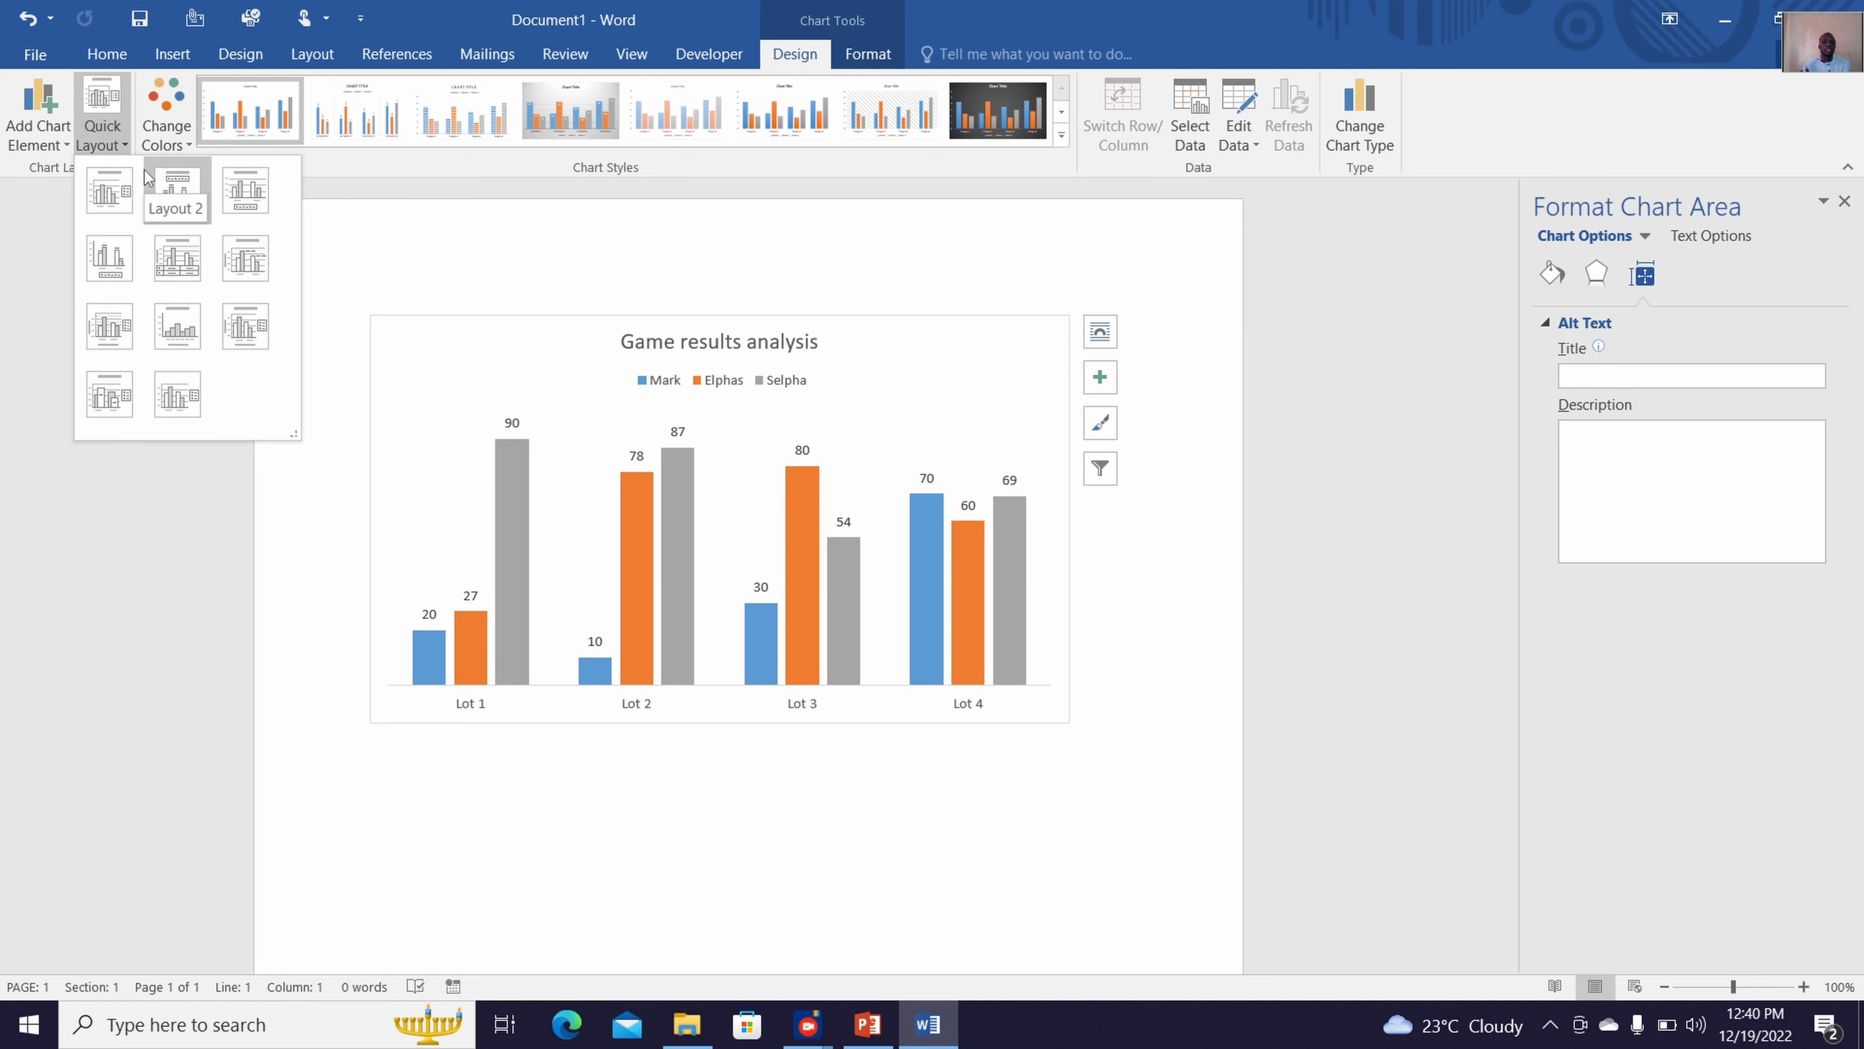
left_click(257, 338)
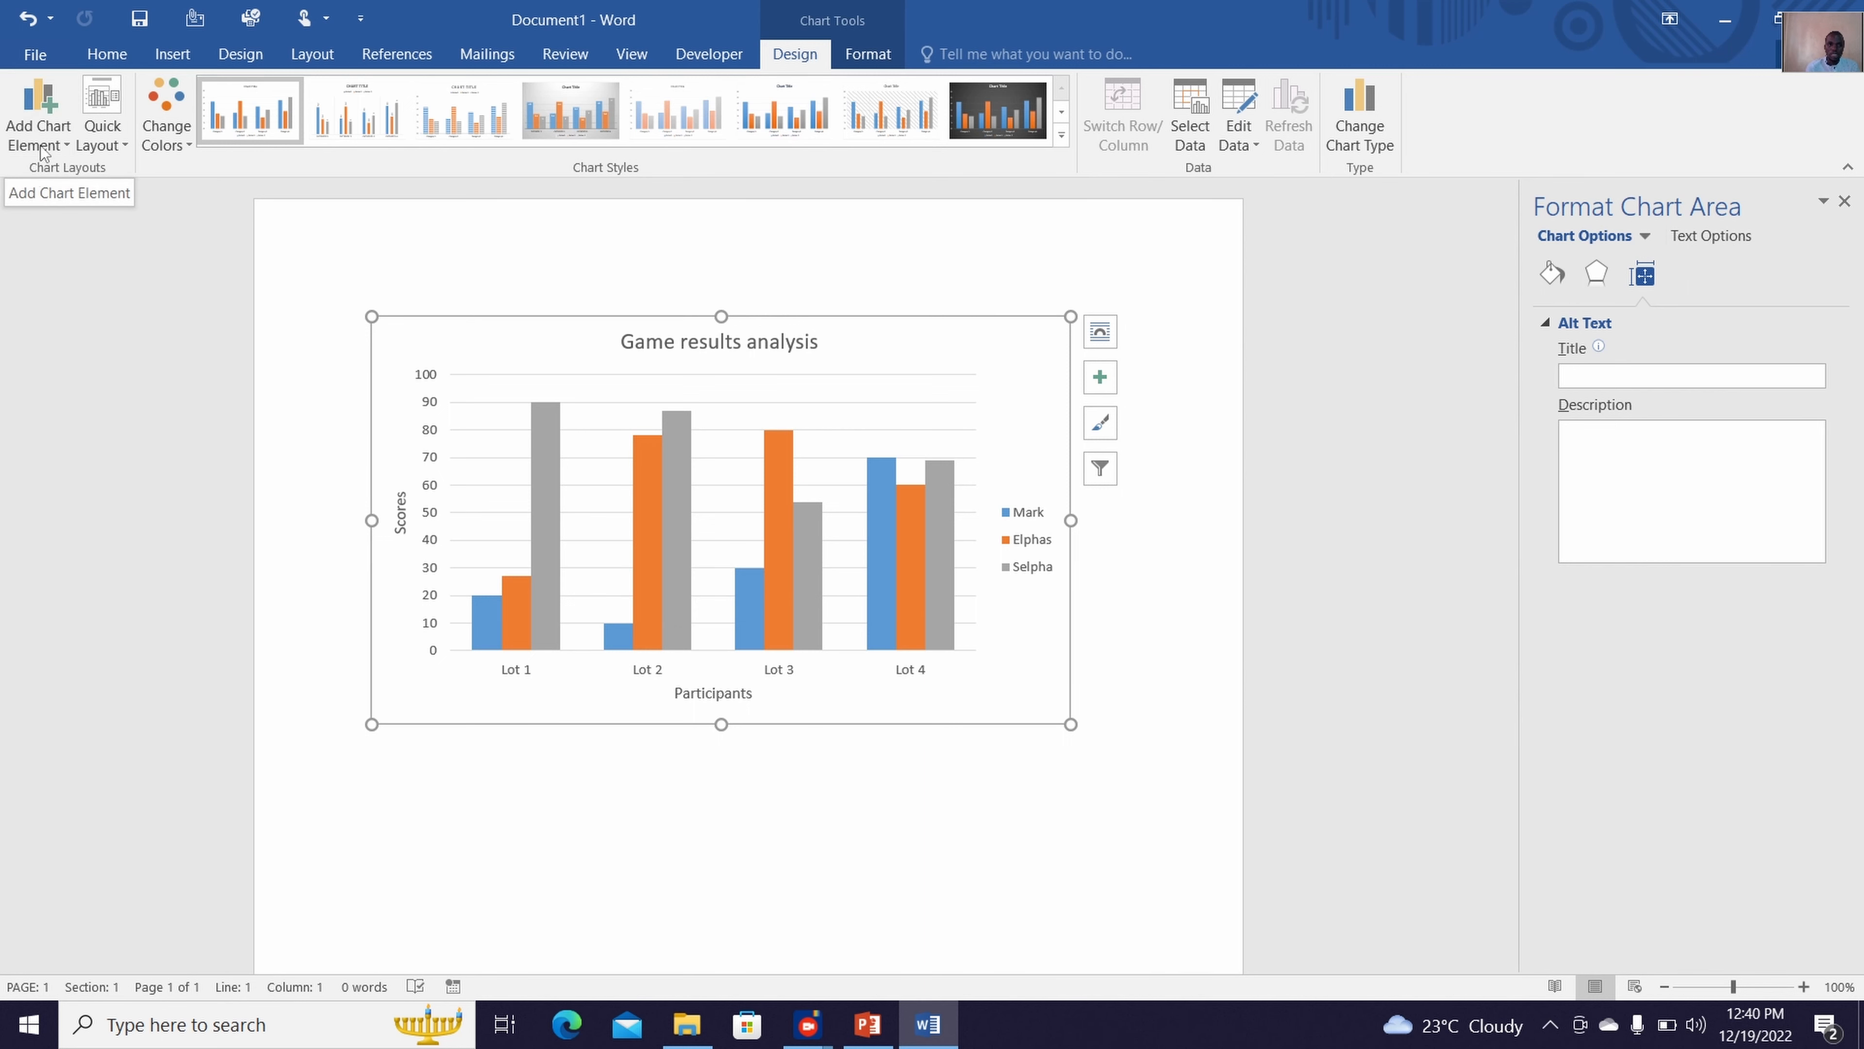
left_click(105, 153)
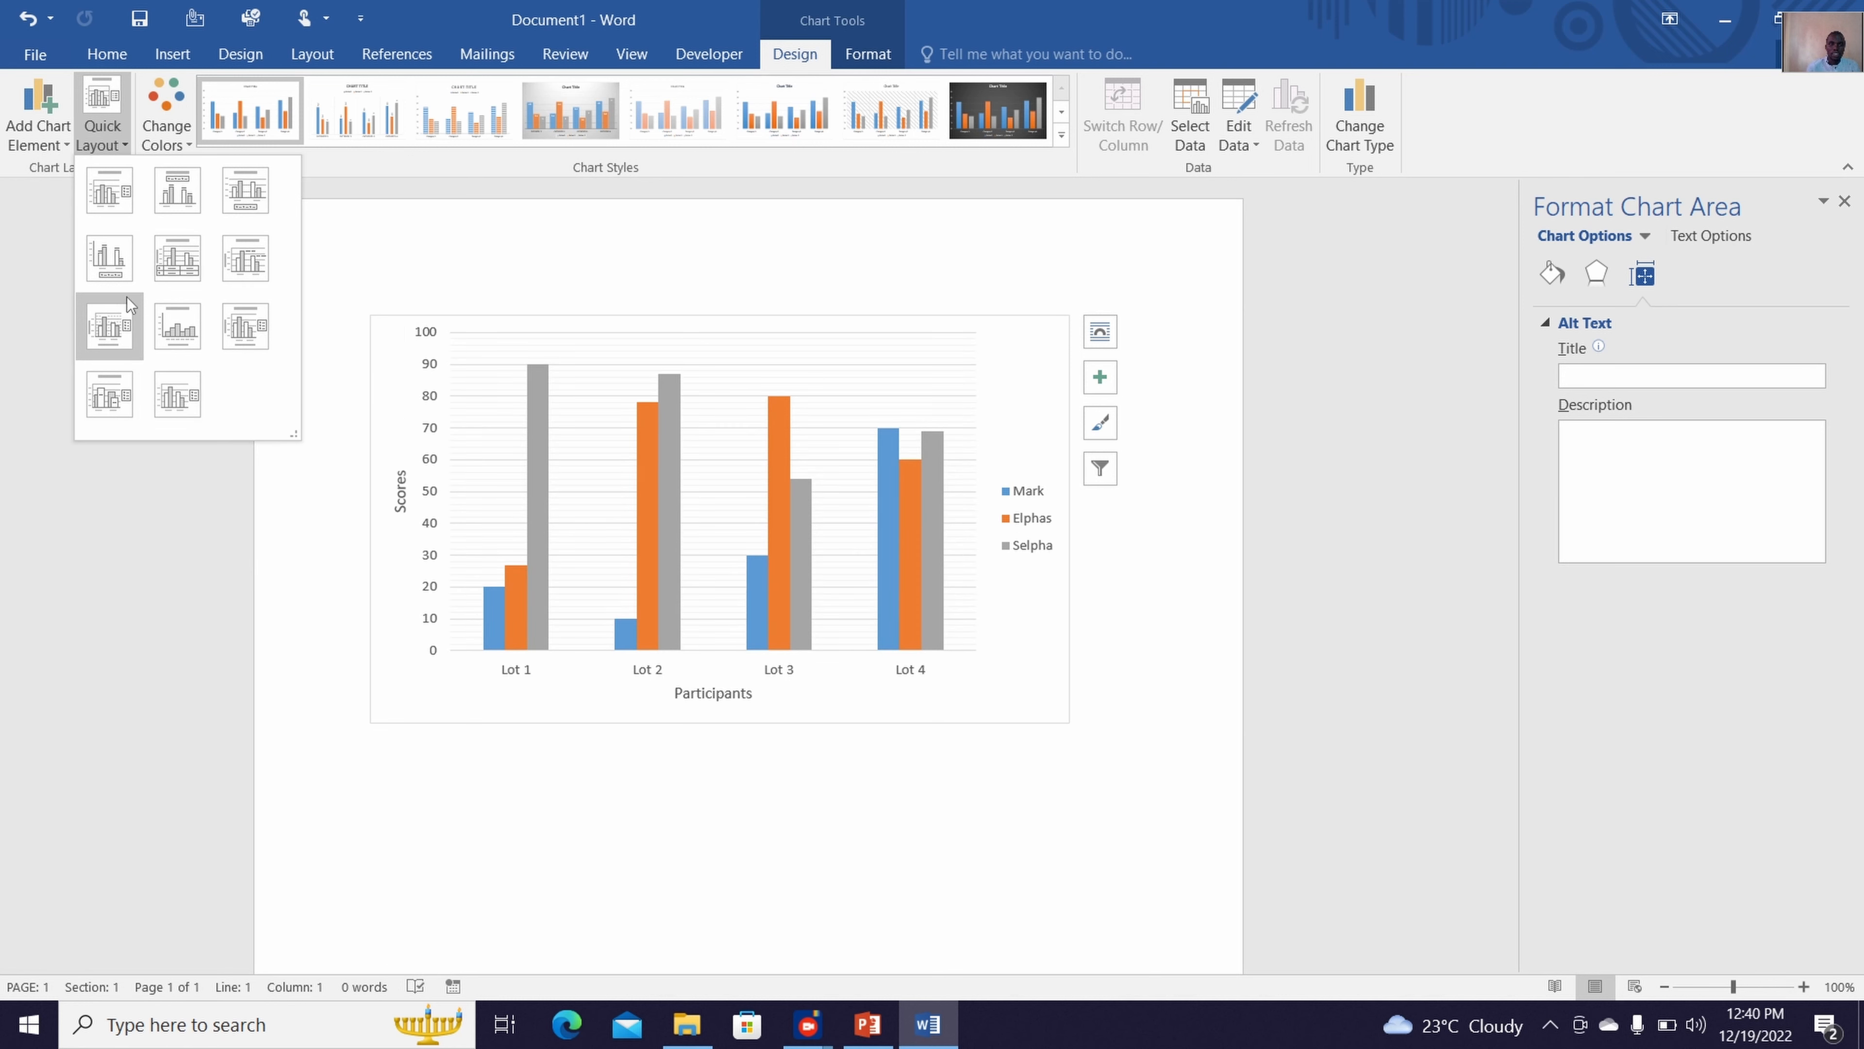
left_click(116, 219)
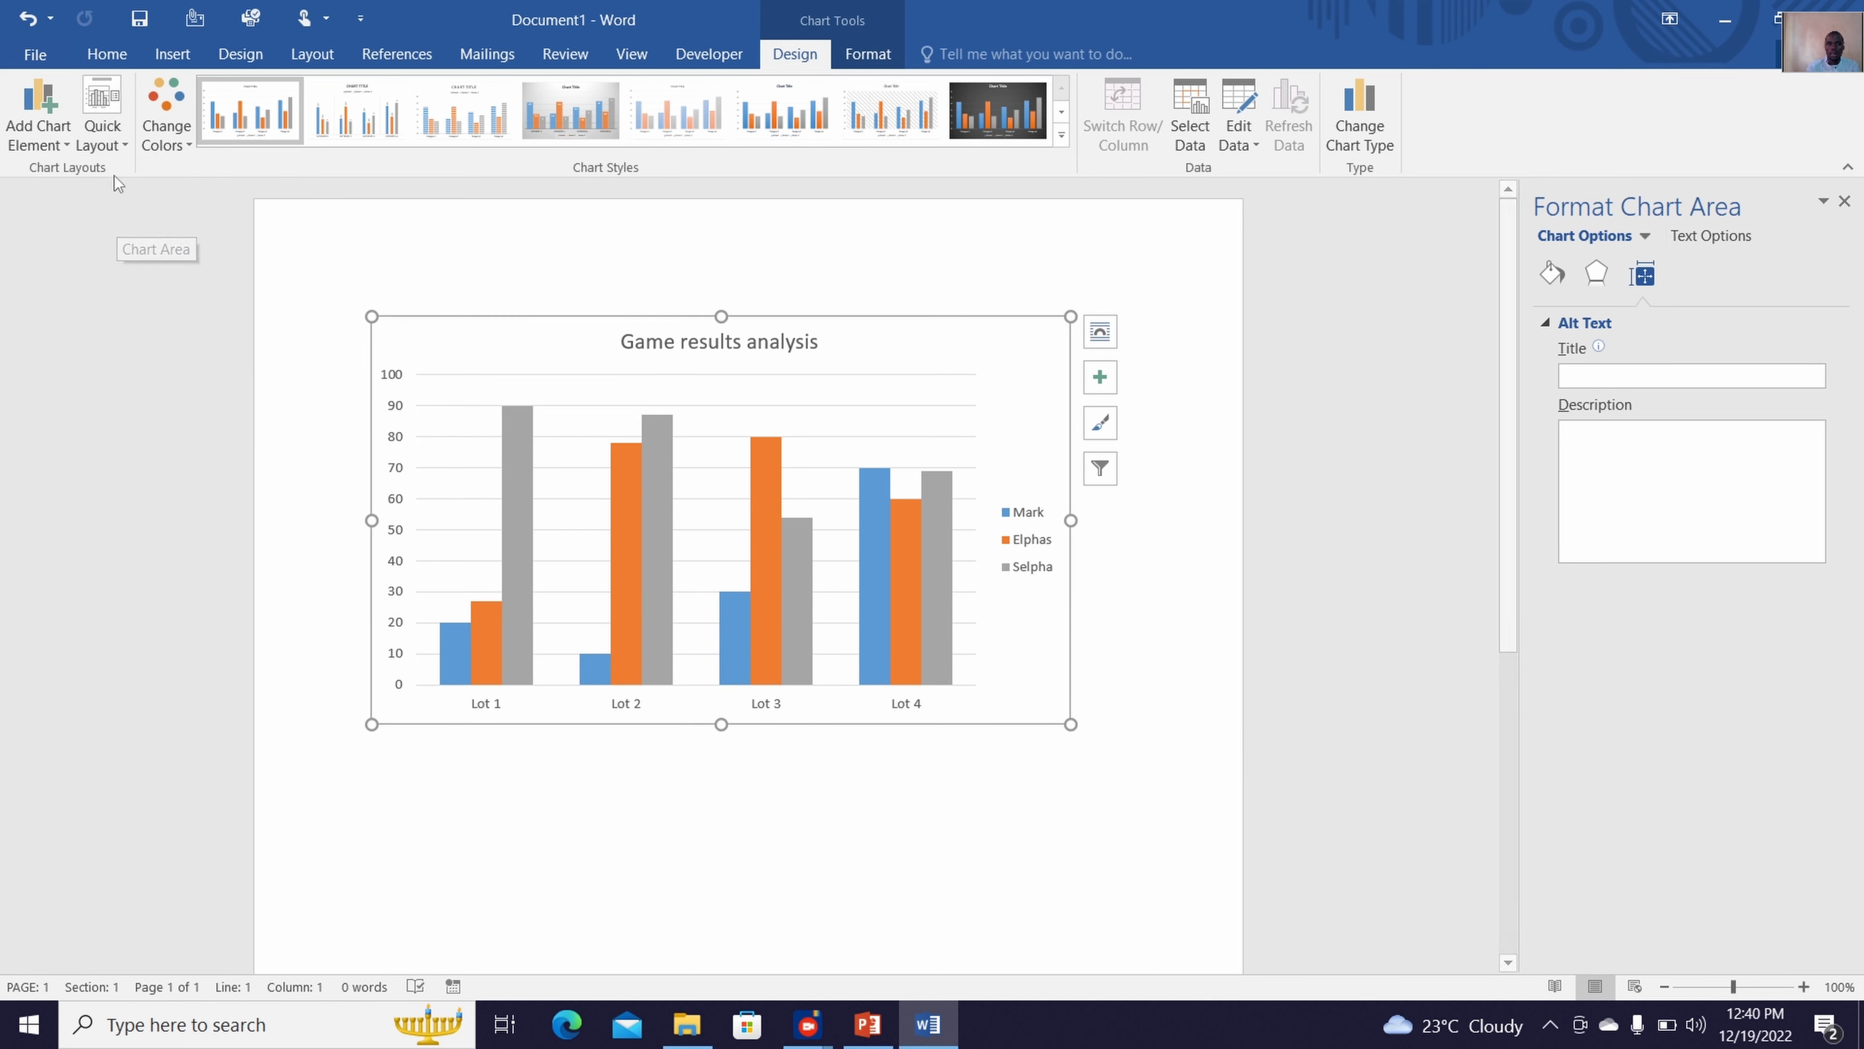
Apply the second quick layout, with the legend under the title, and recolor the chart with the fourth Colorful palette of green, blue and gold
left_click(105, 139)
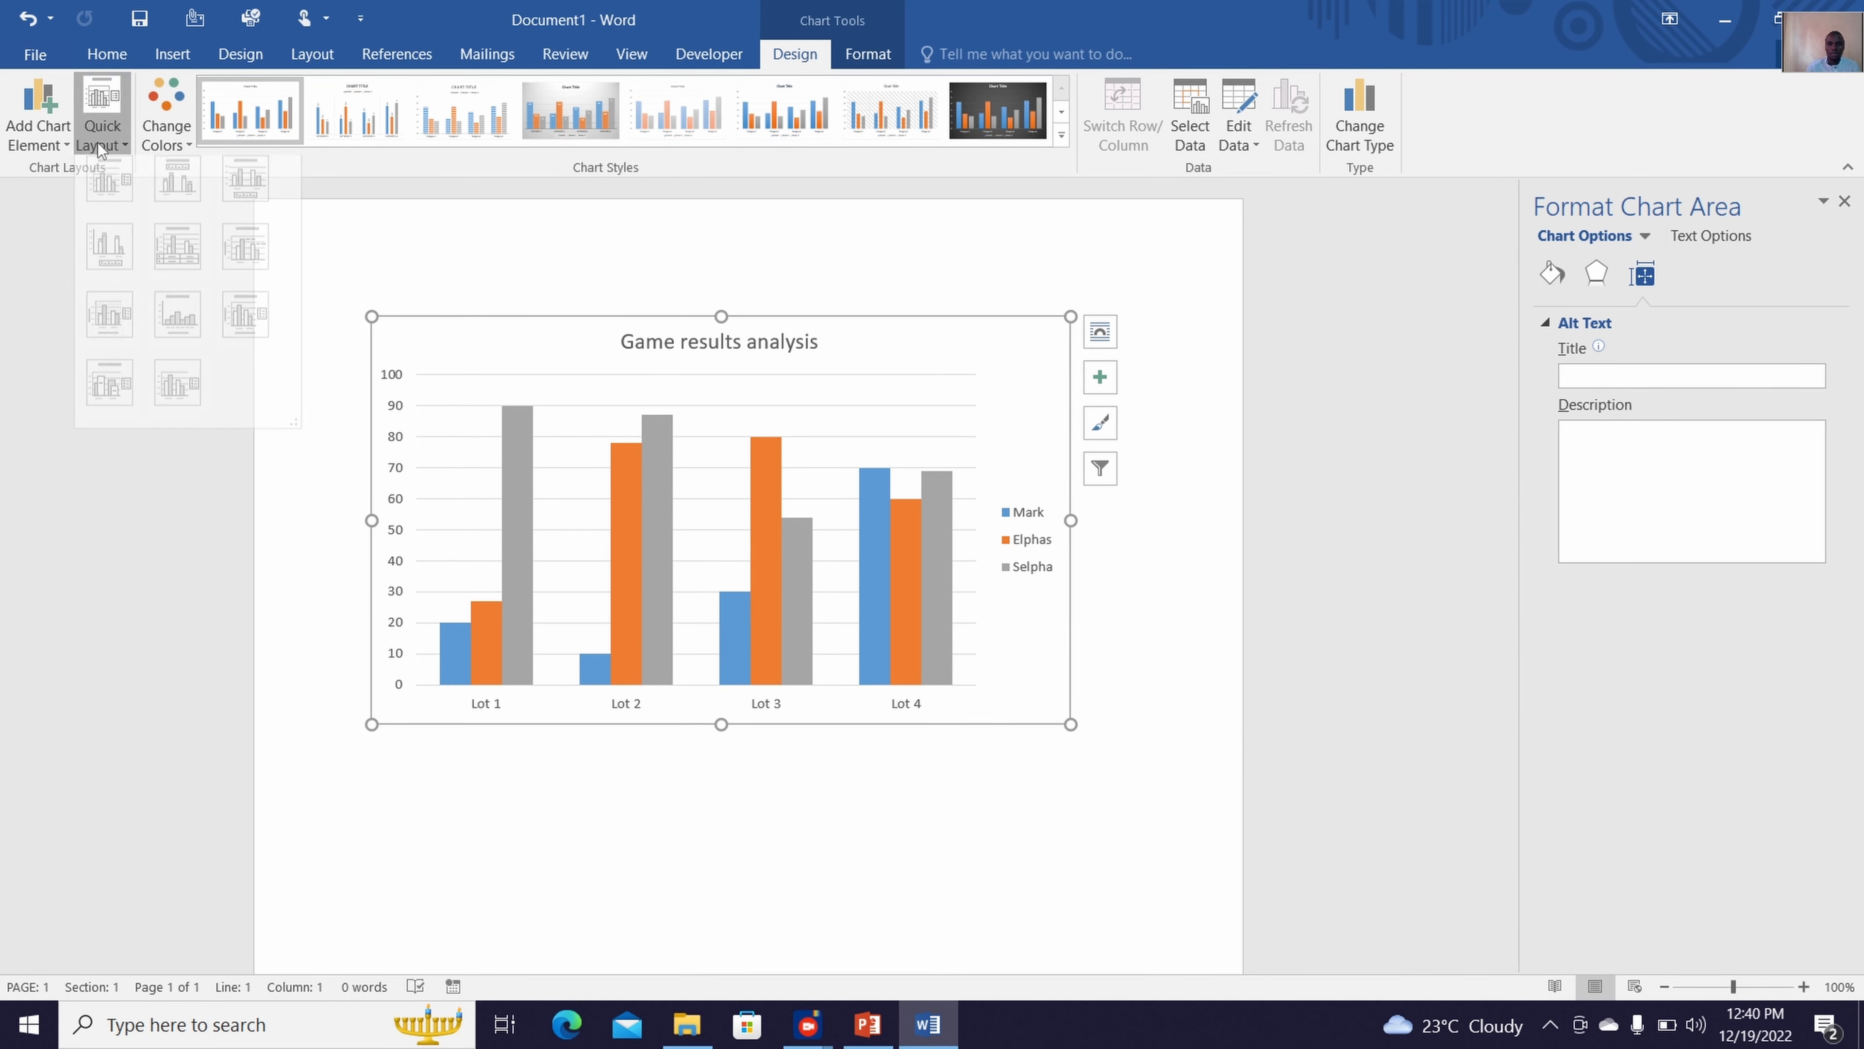
left_click(168, 196)
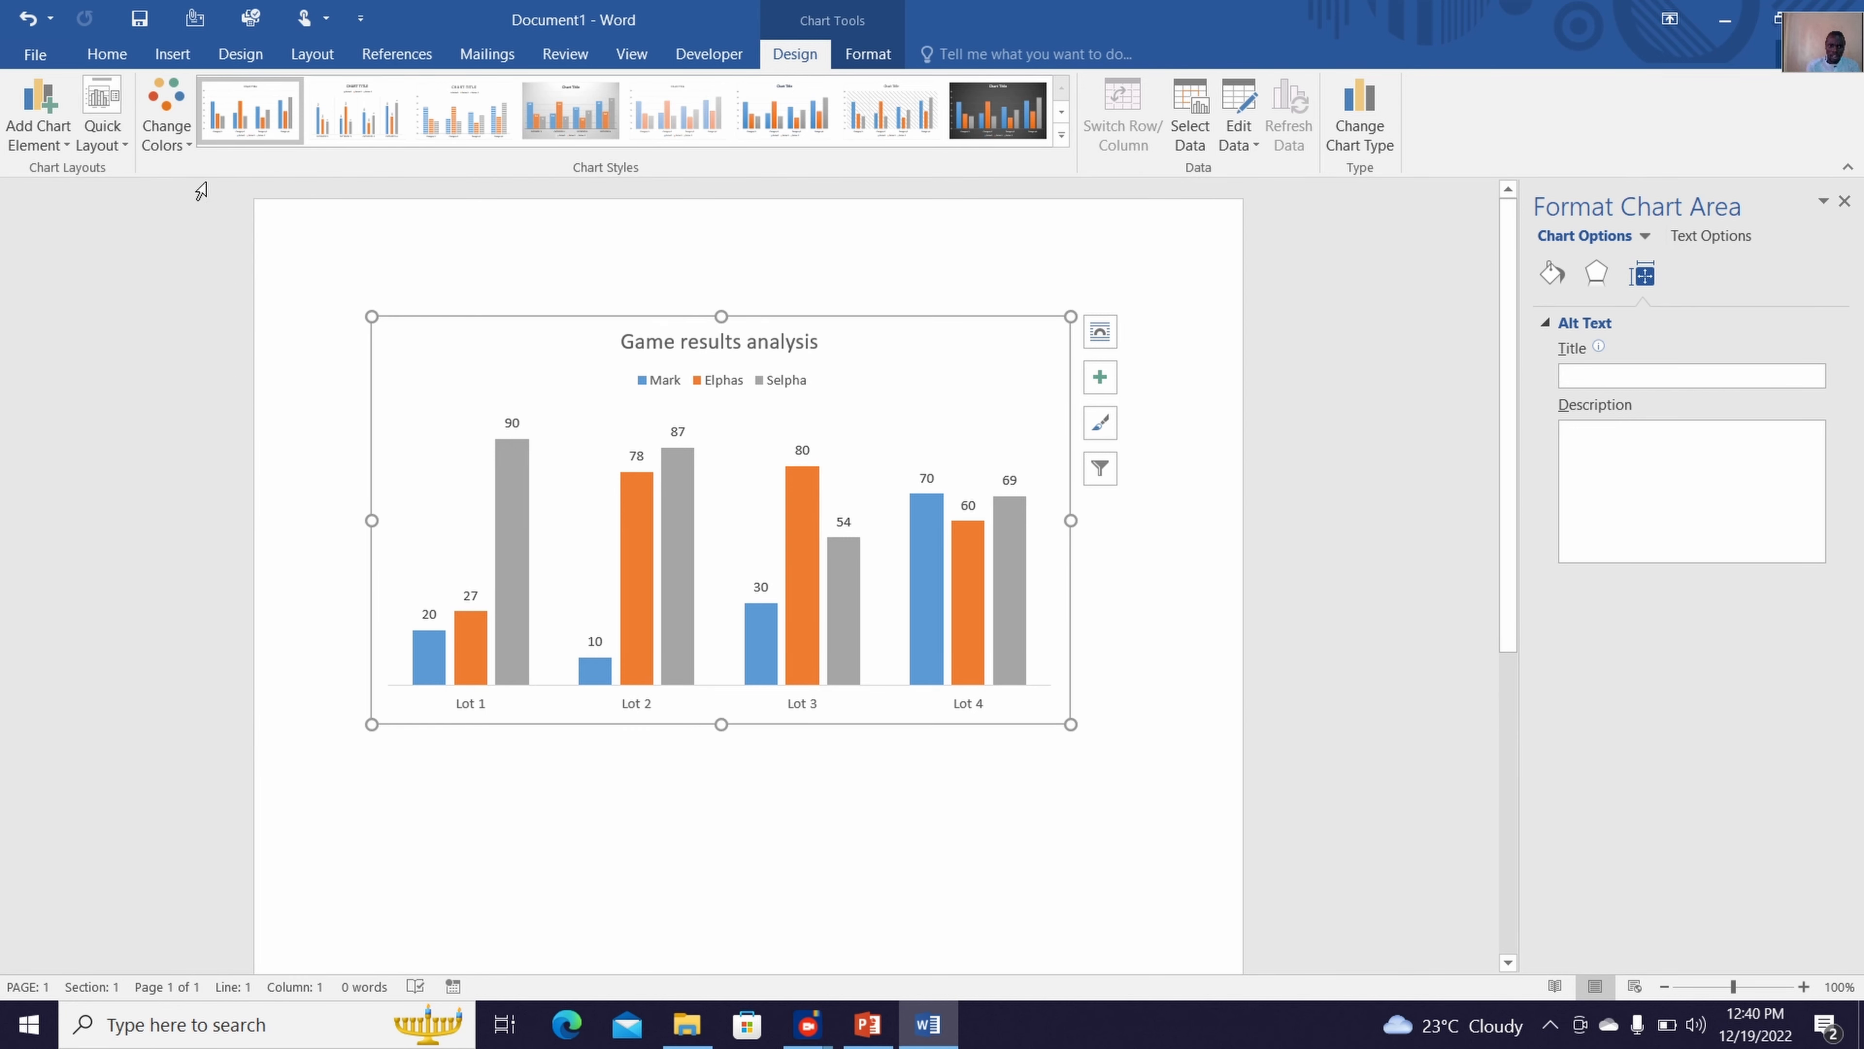
left_click(161, 142)
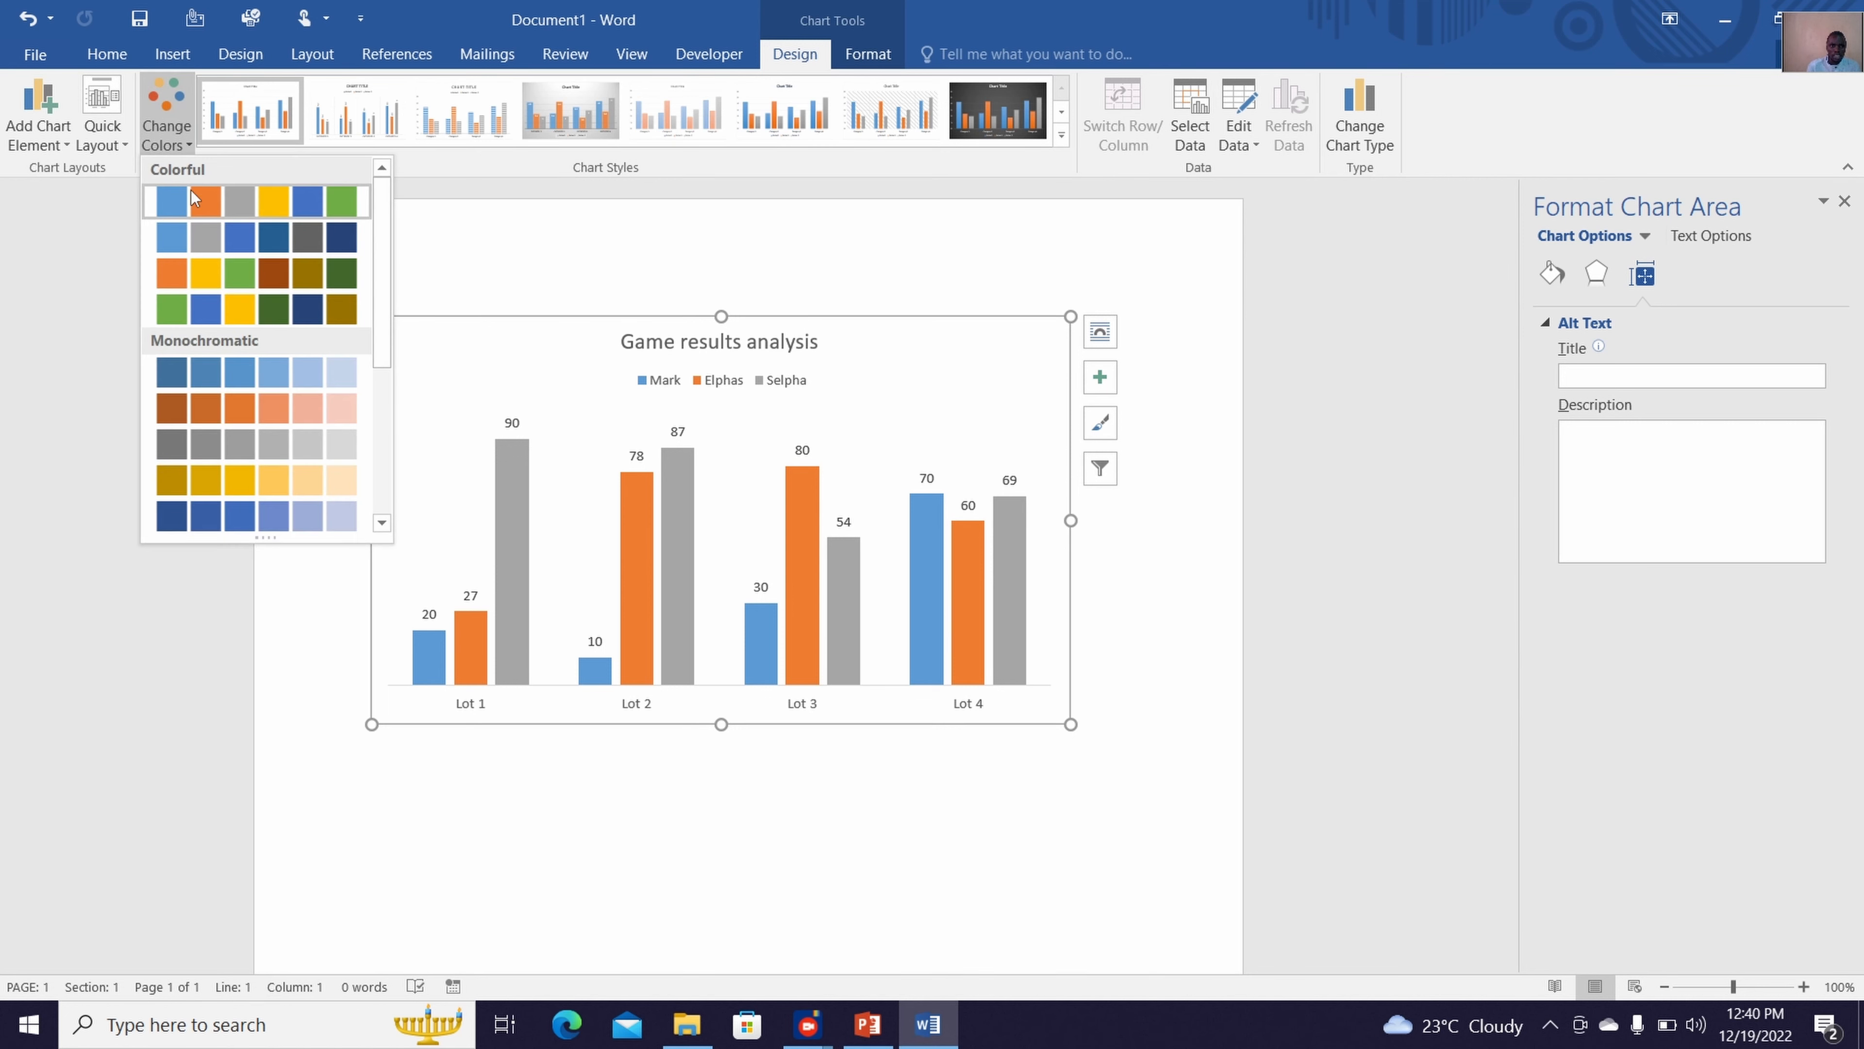
left_click(295, 306)
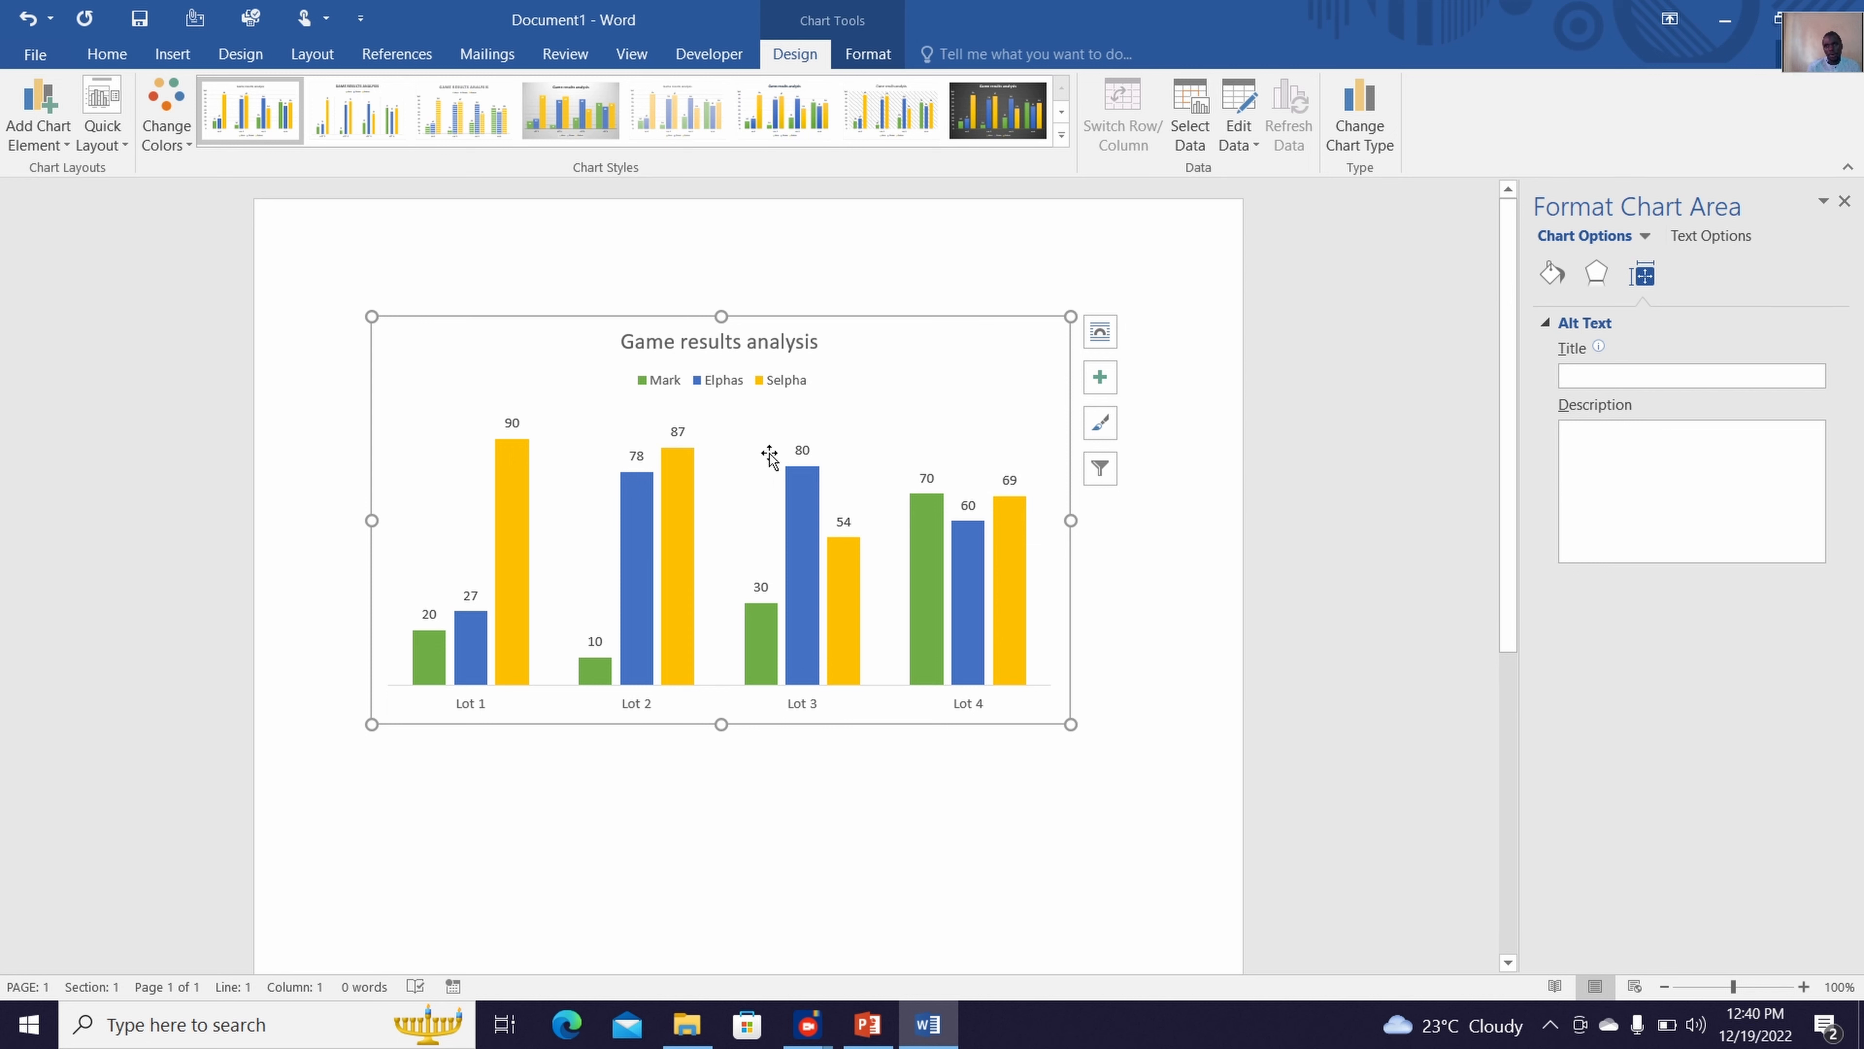
Try several chart styles, including the dark outlined and gray gradient ones, and apply the second style with a capitalized title and vertical data labels
left_click(1061, 135)
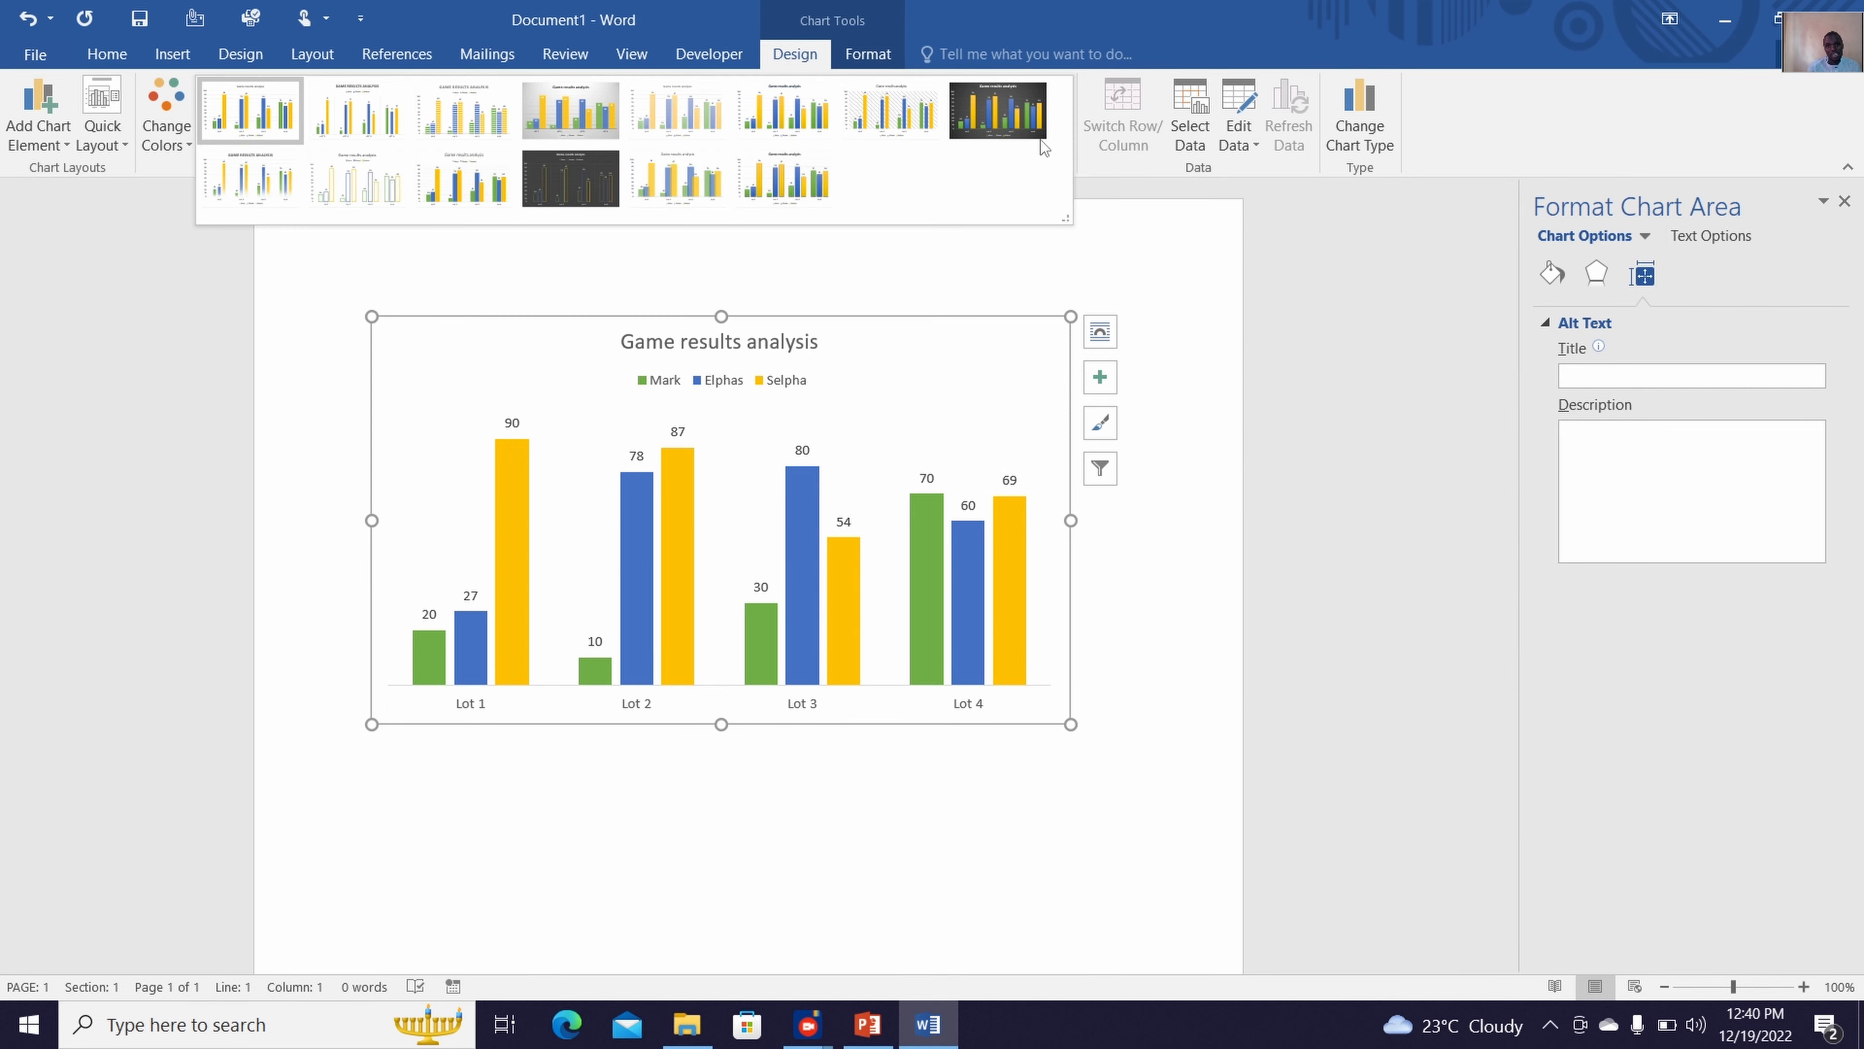
left_click(832, 195)
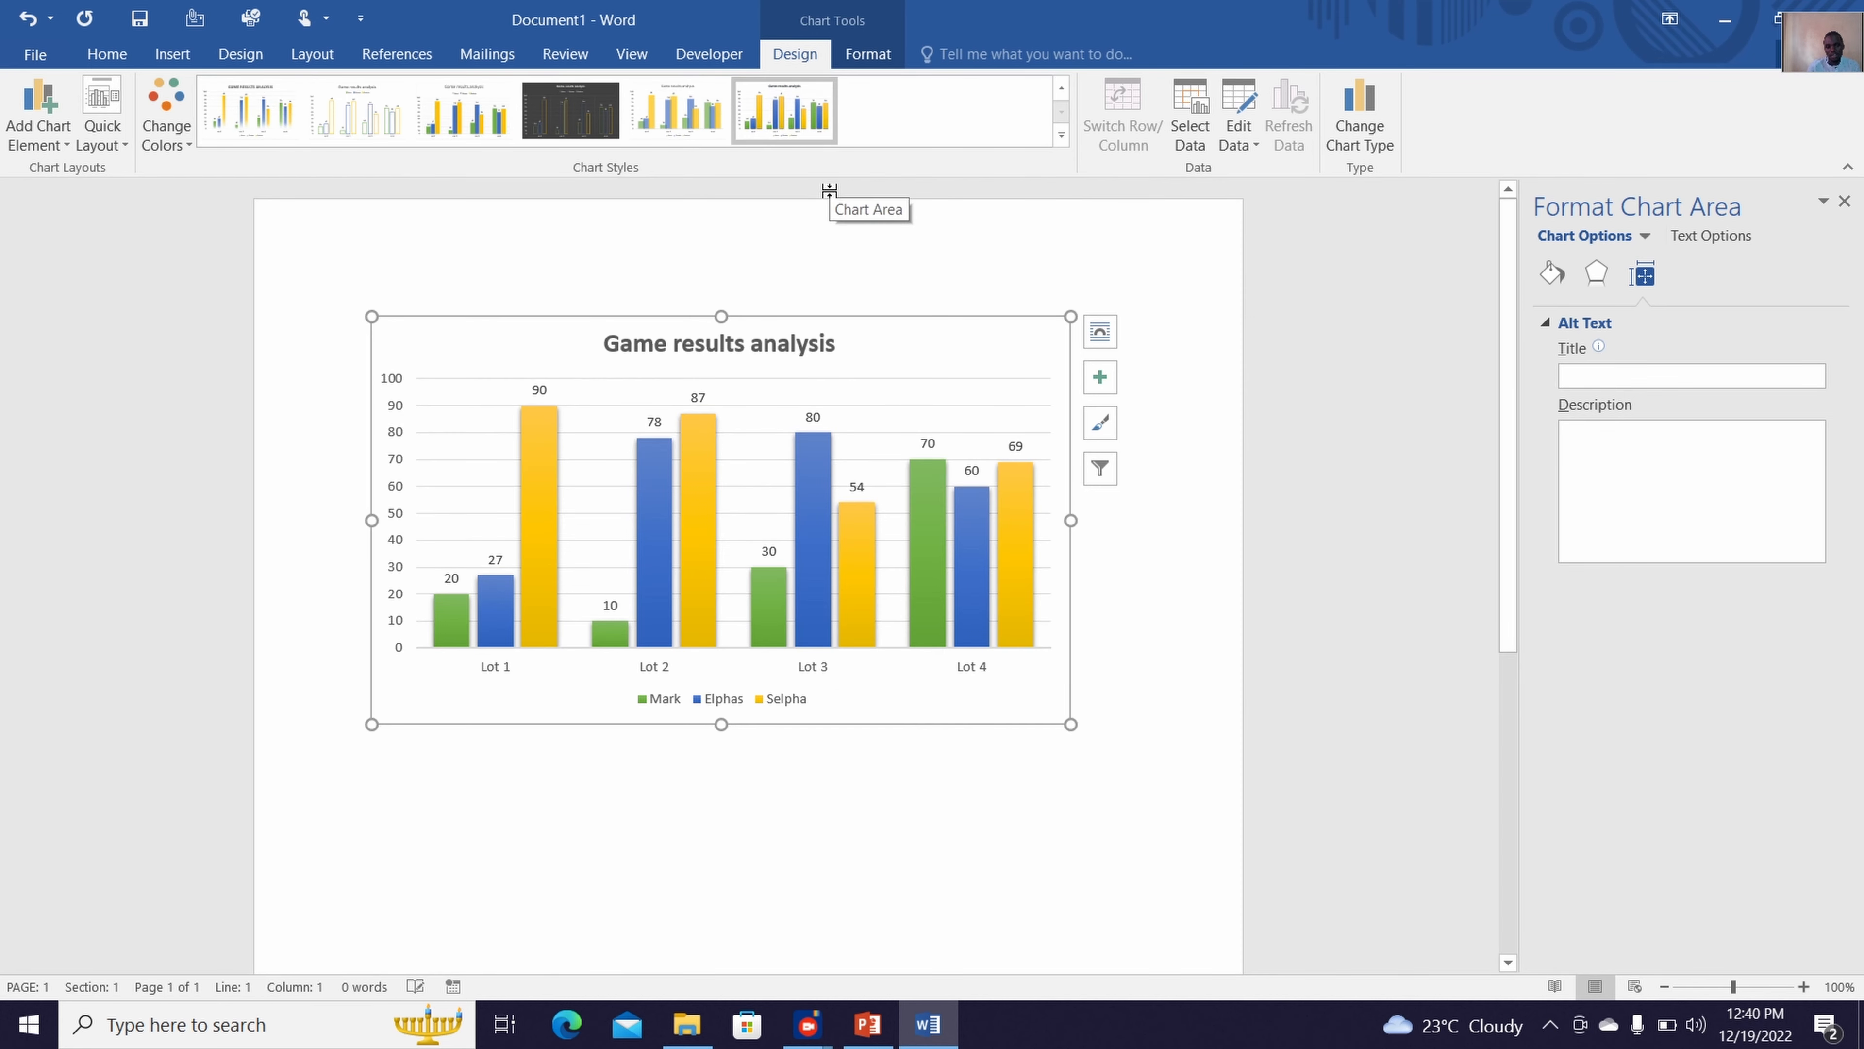
left_click(1061, 135)
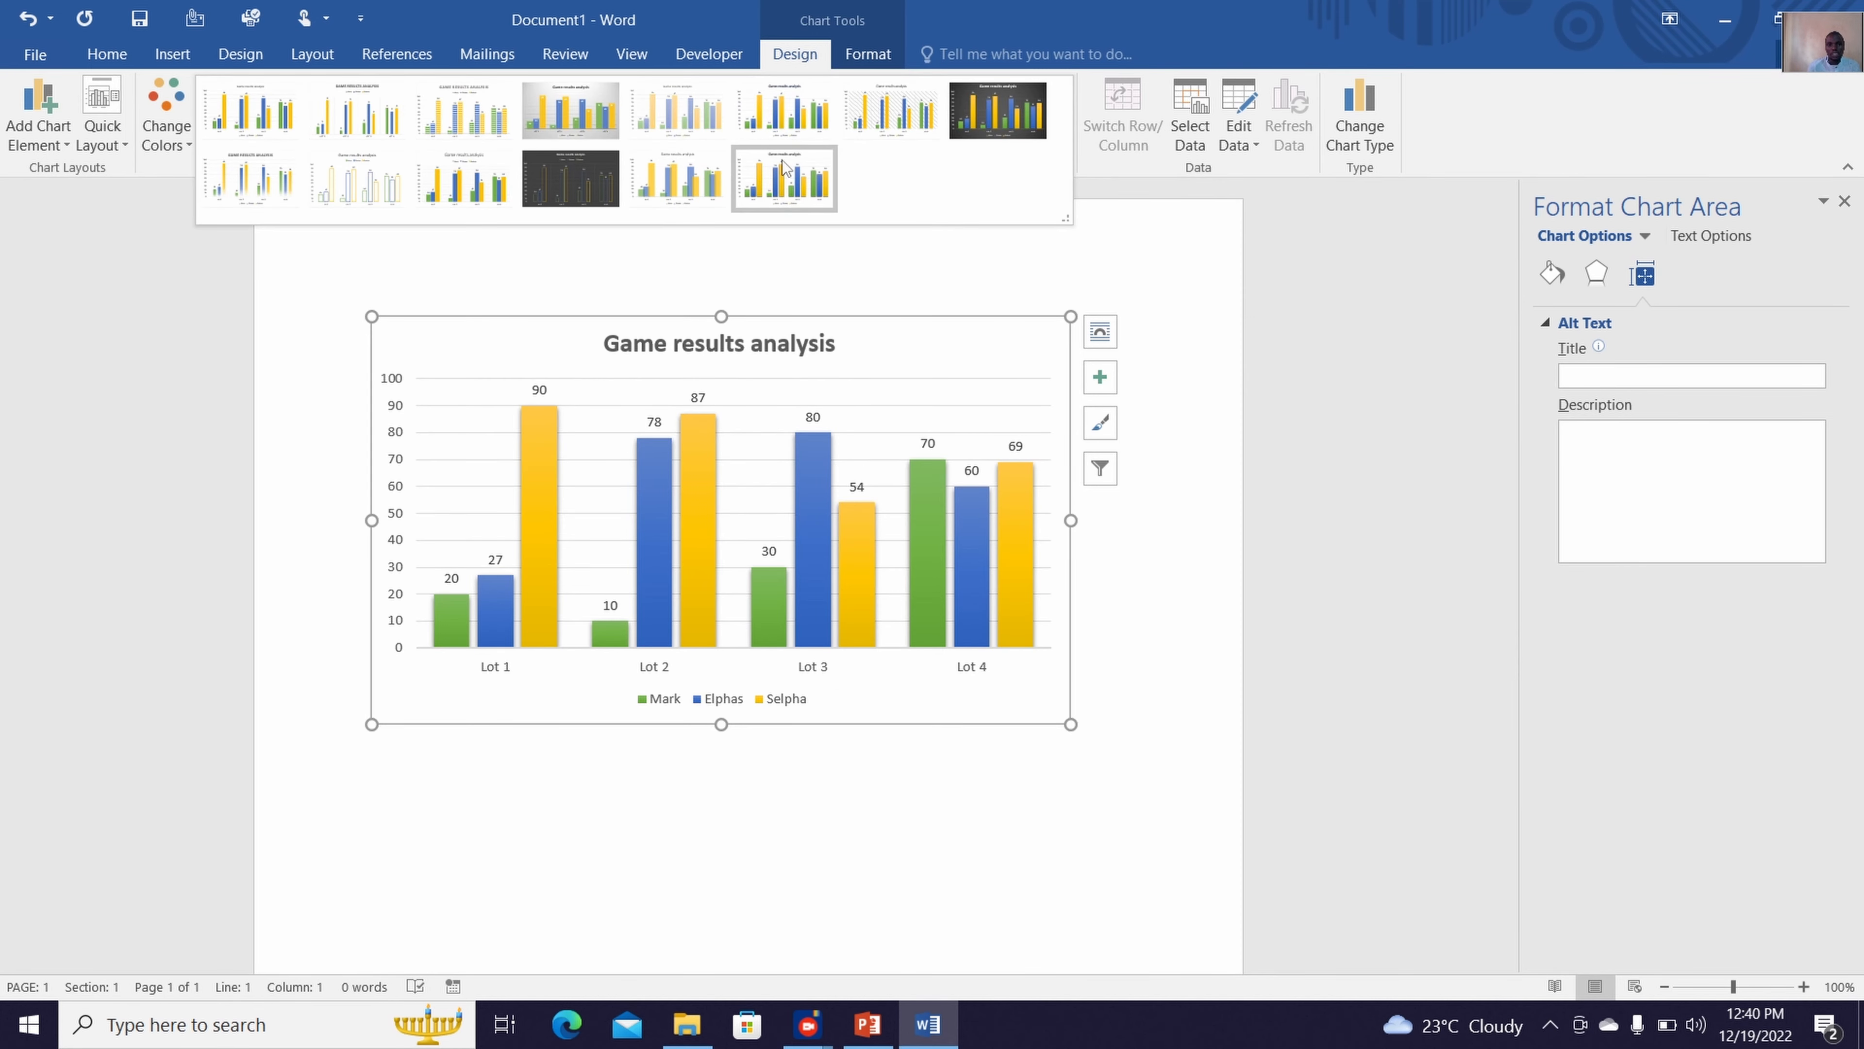
left_click(607, 193)
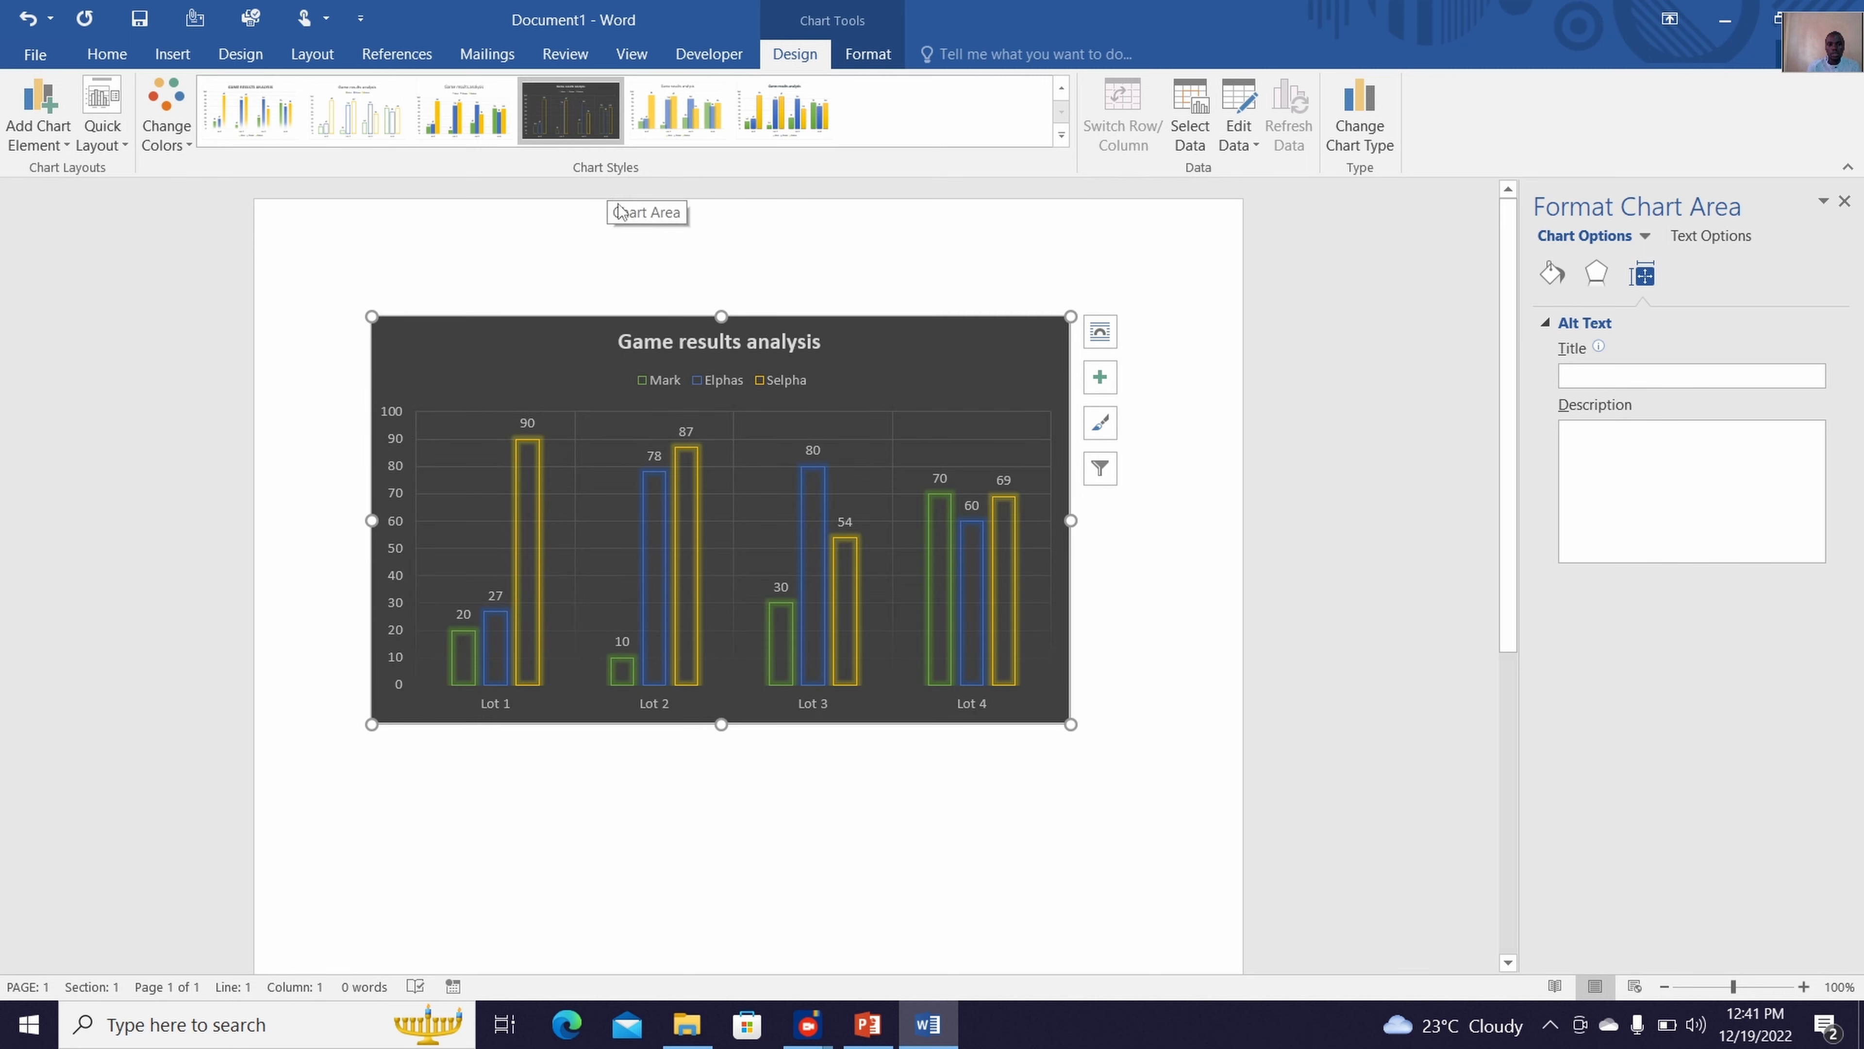
left_click(1062, 135)
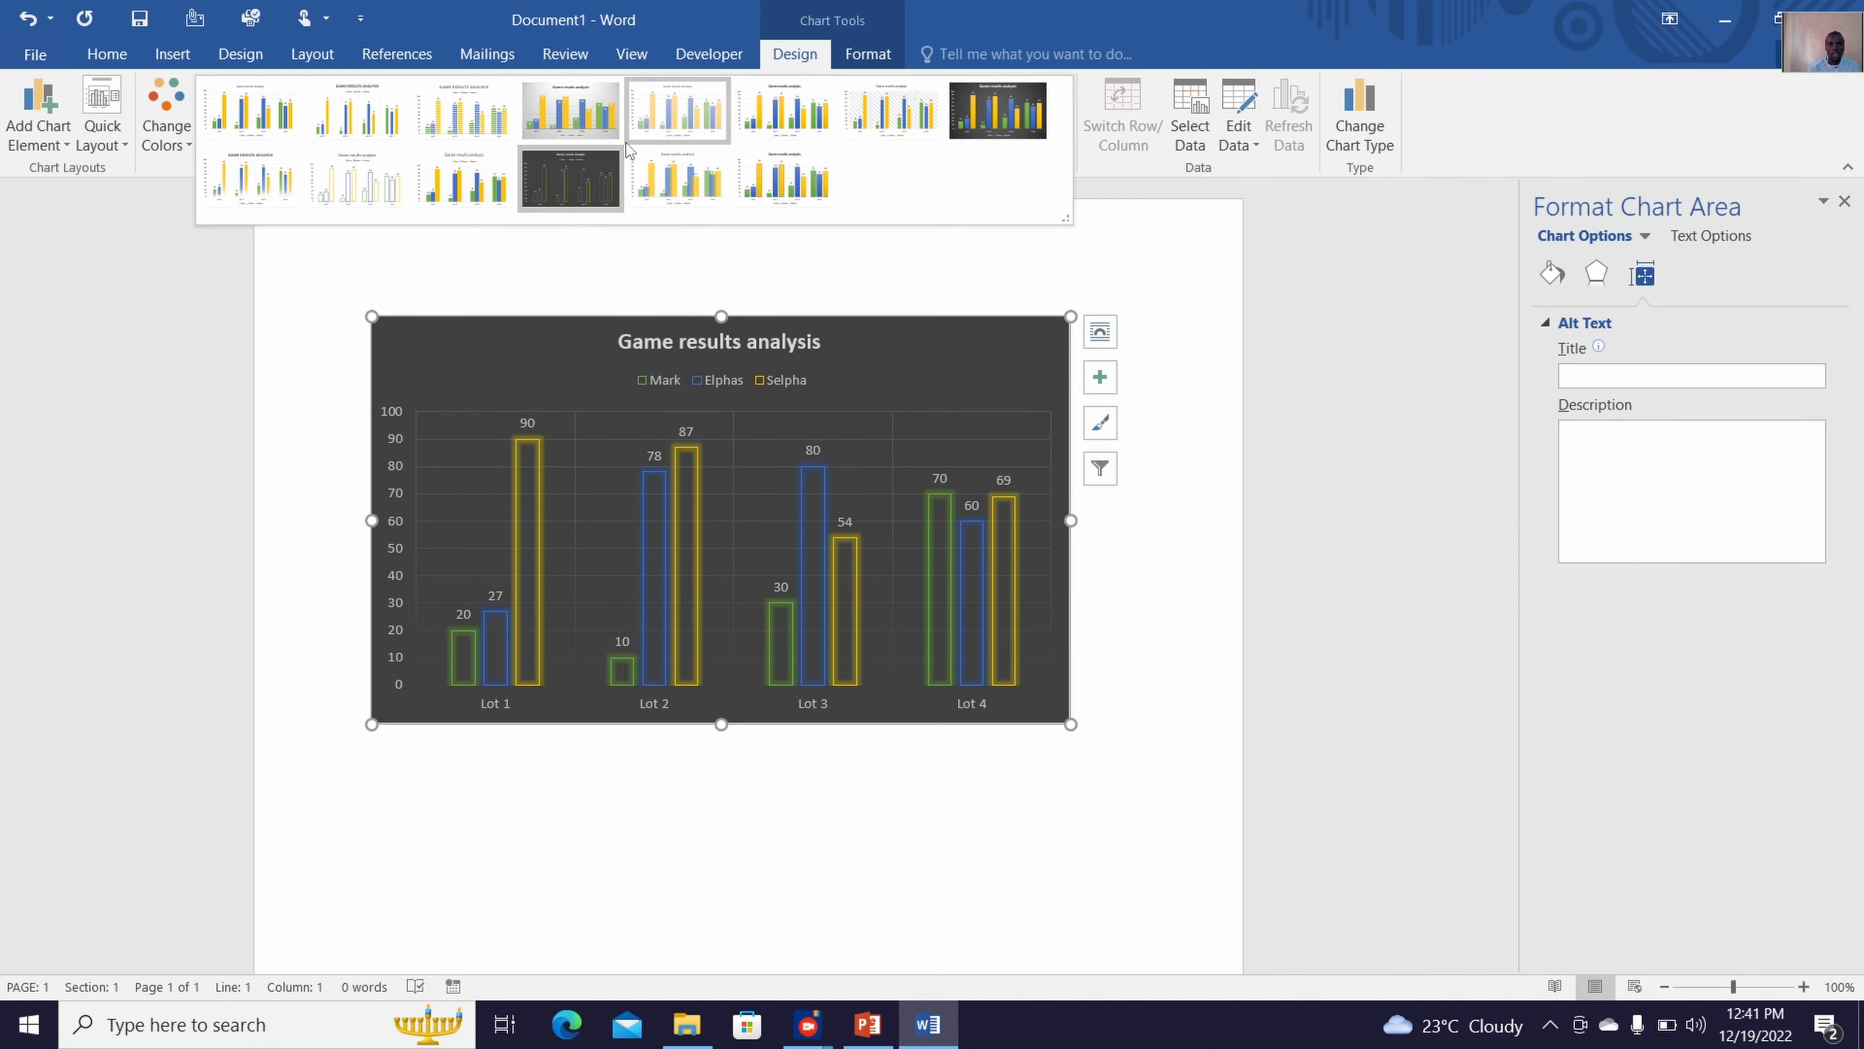
left_click(503, 123)
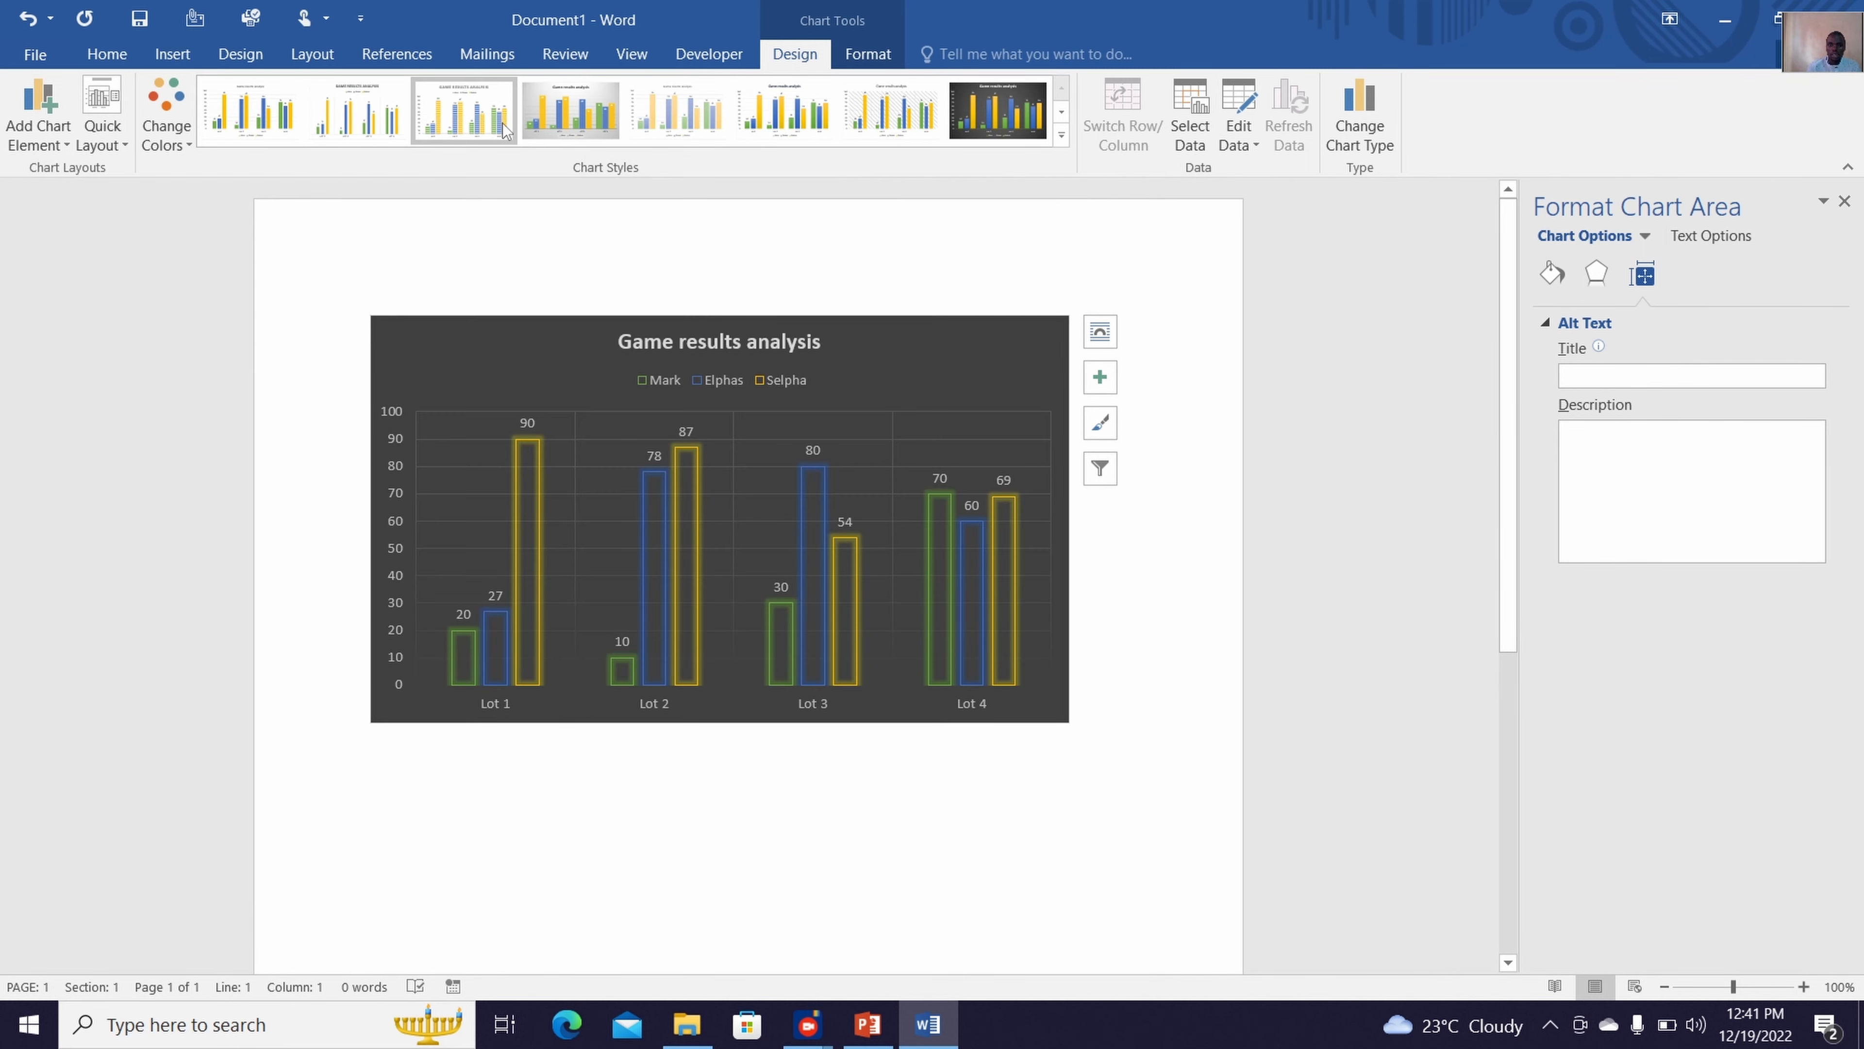
left_click(569, 143)
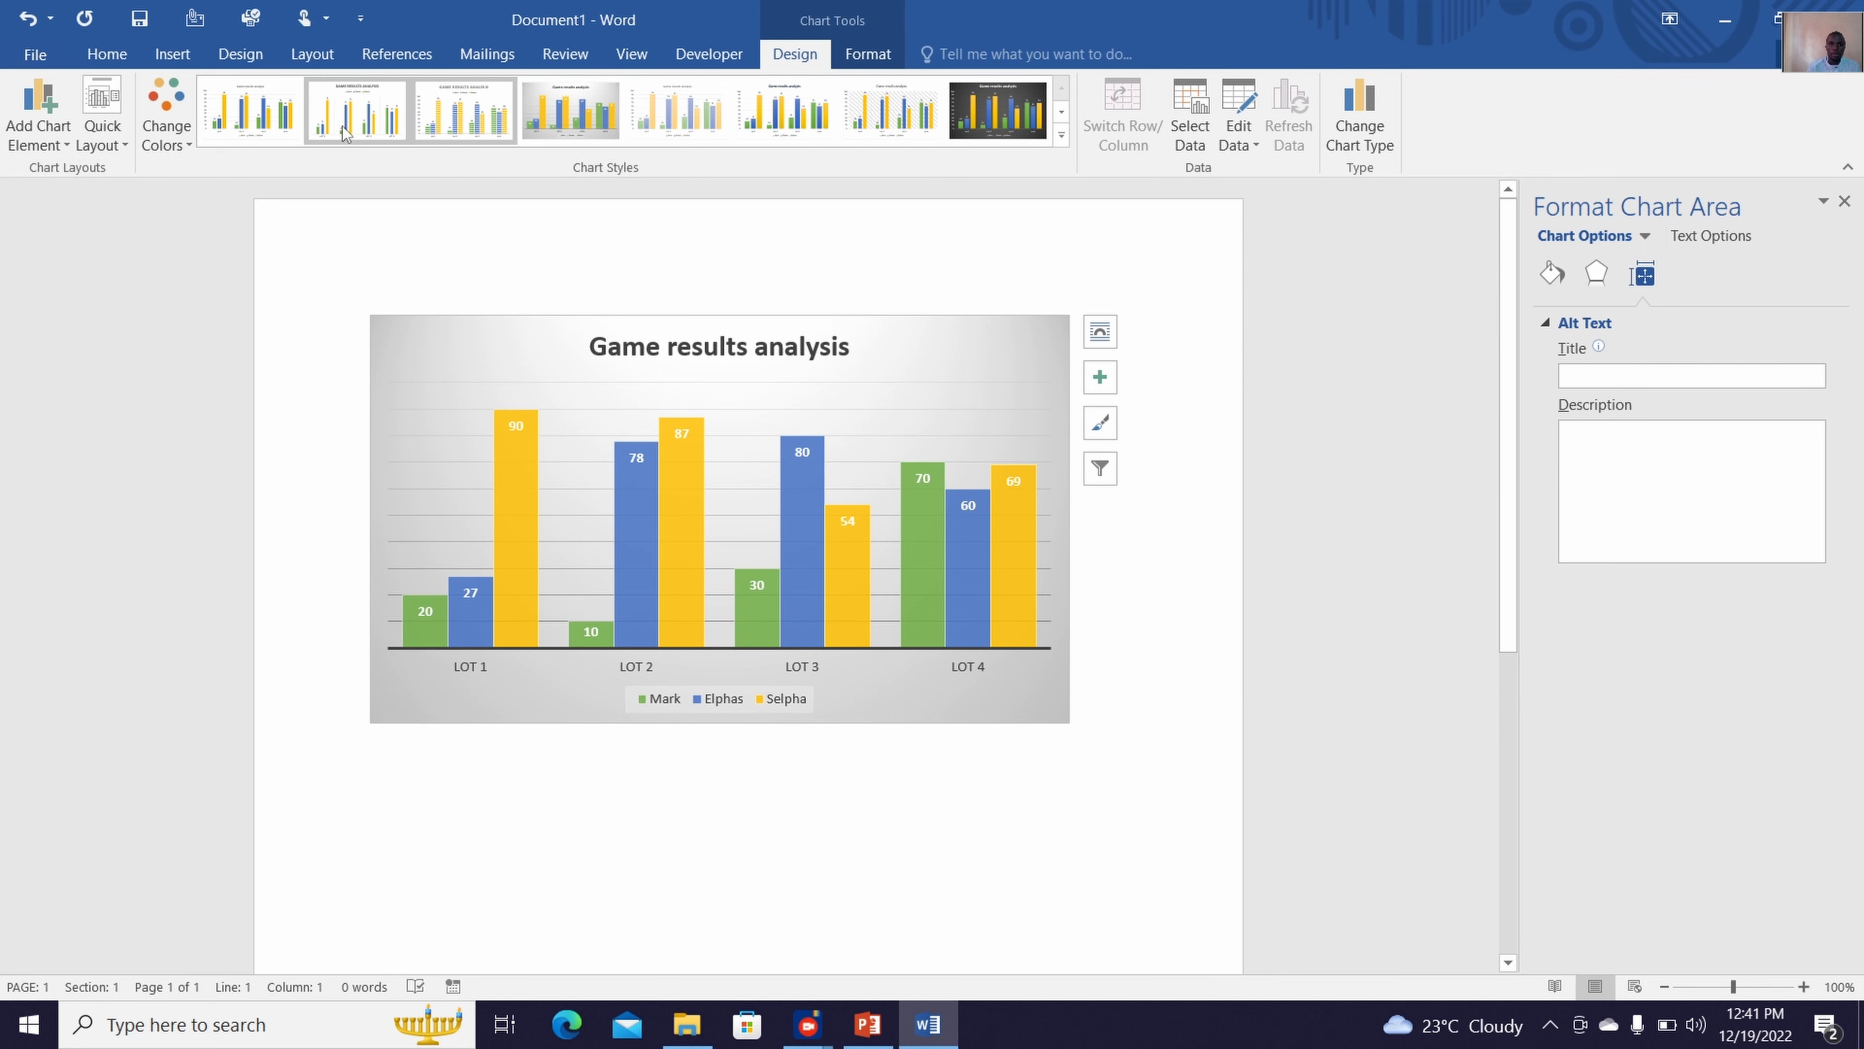
left_click(264, 135)
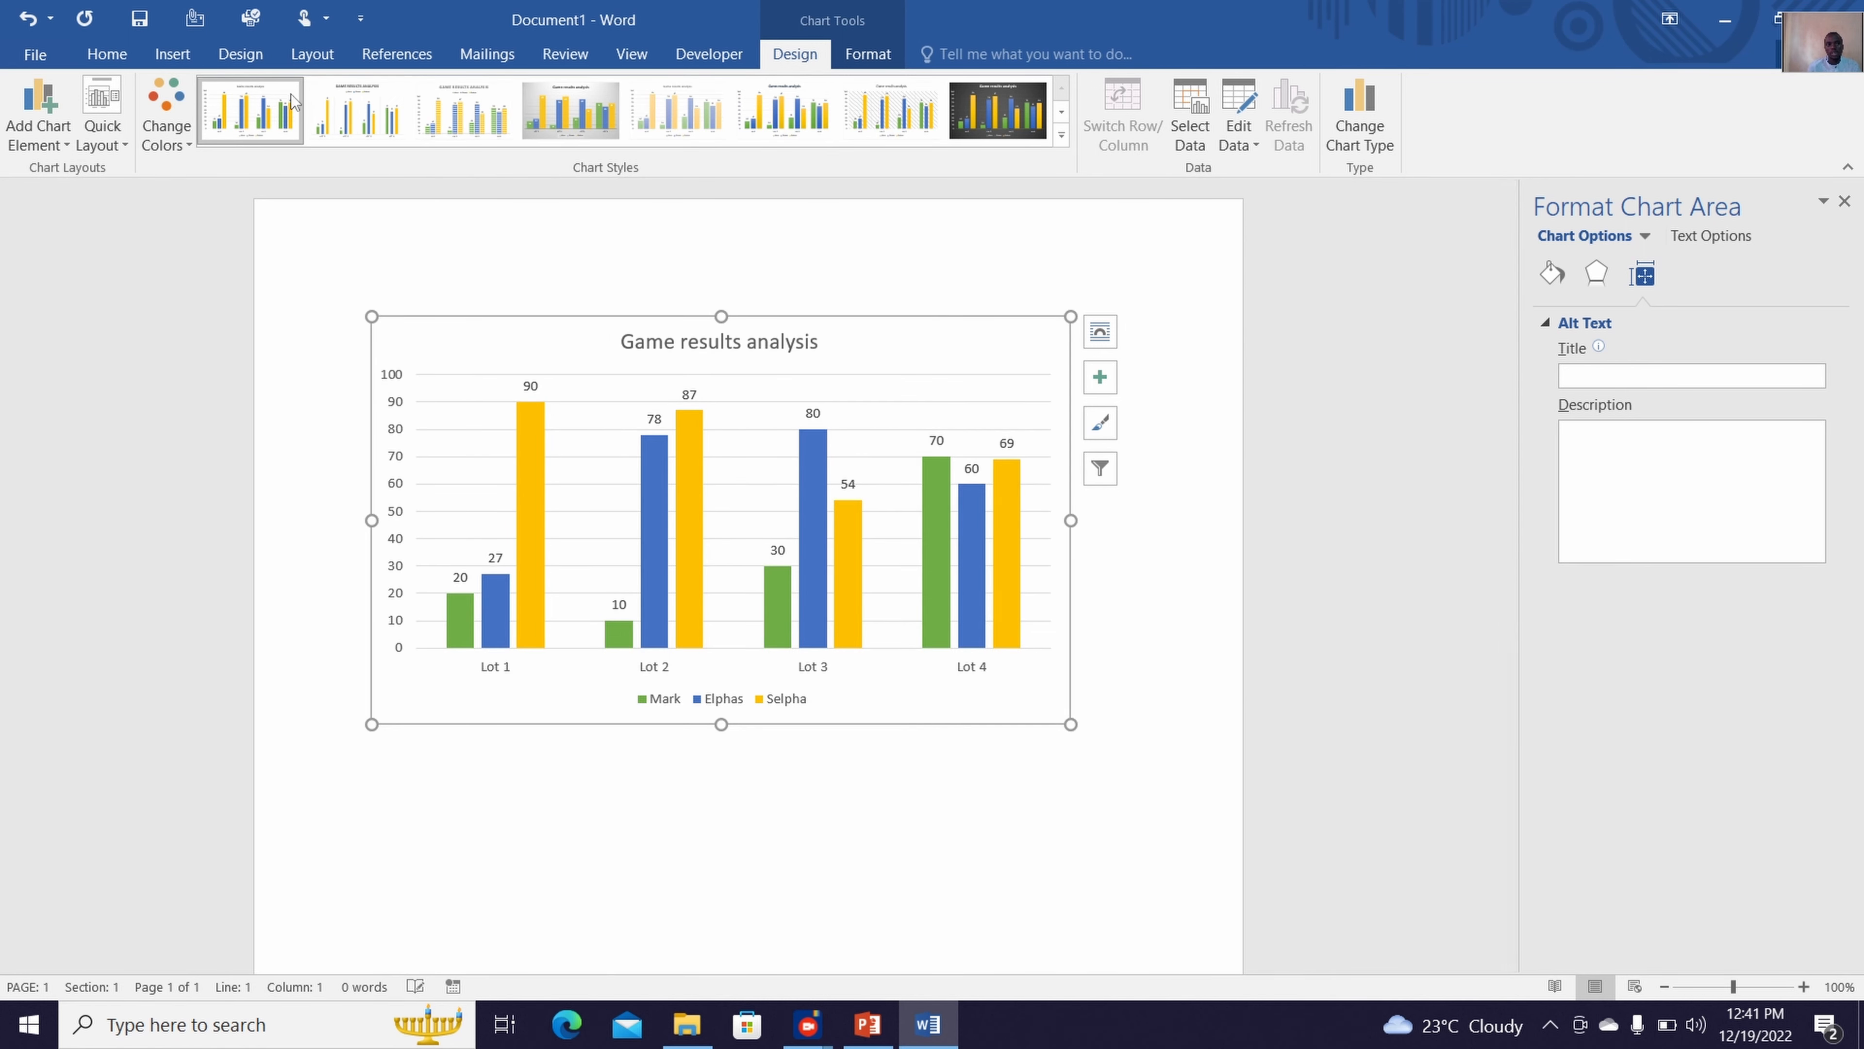
left_click(361, 101)
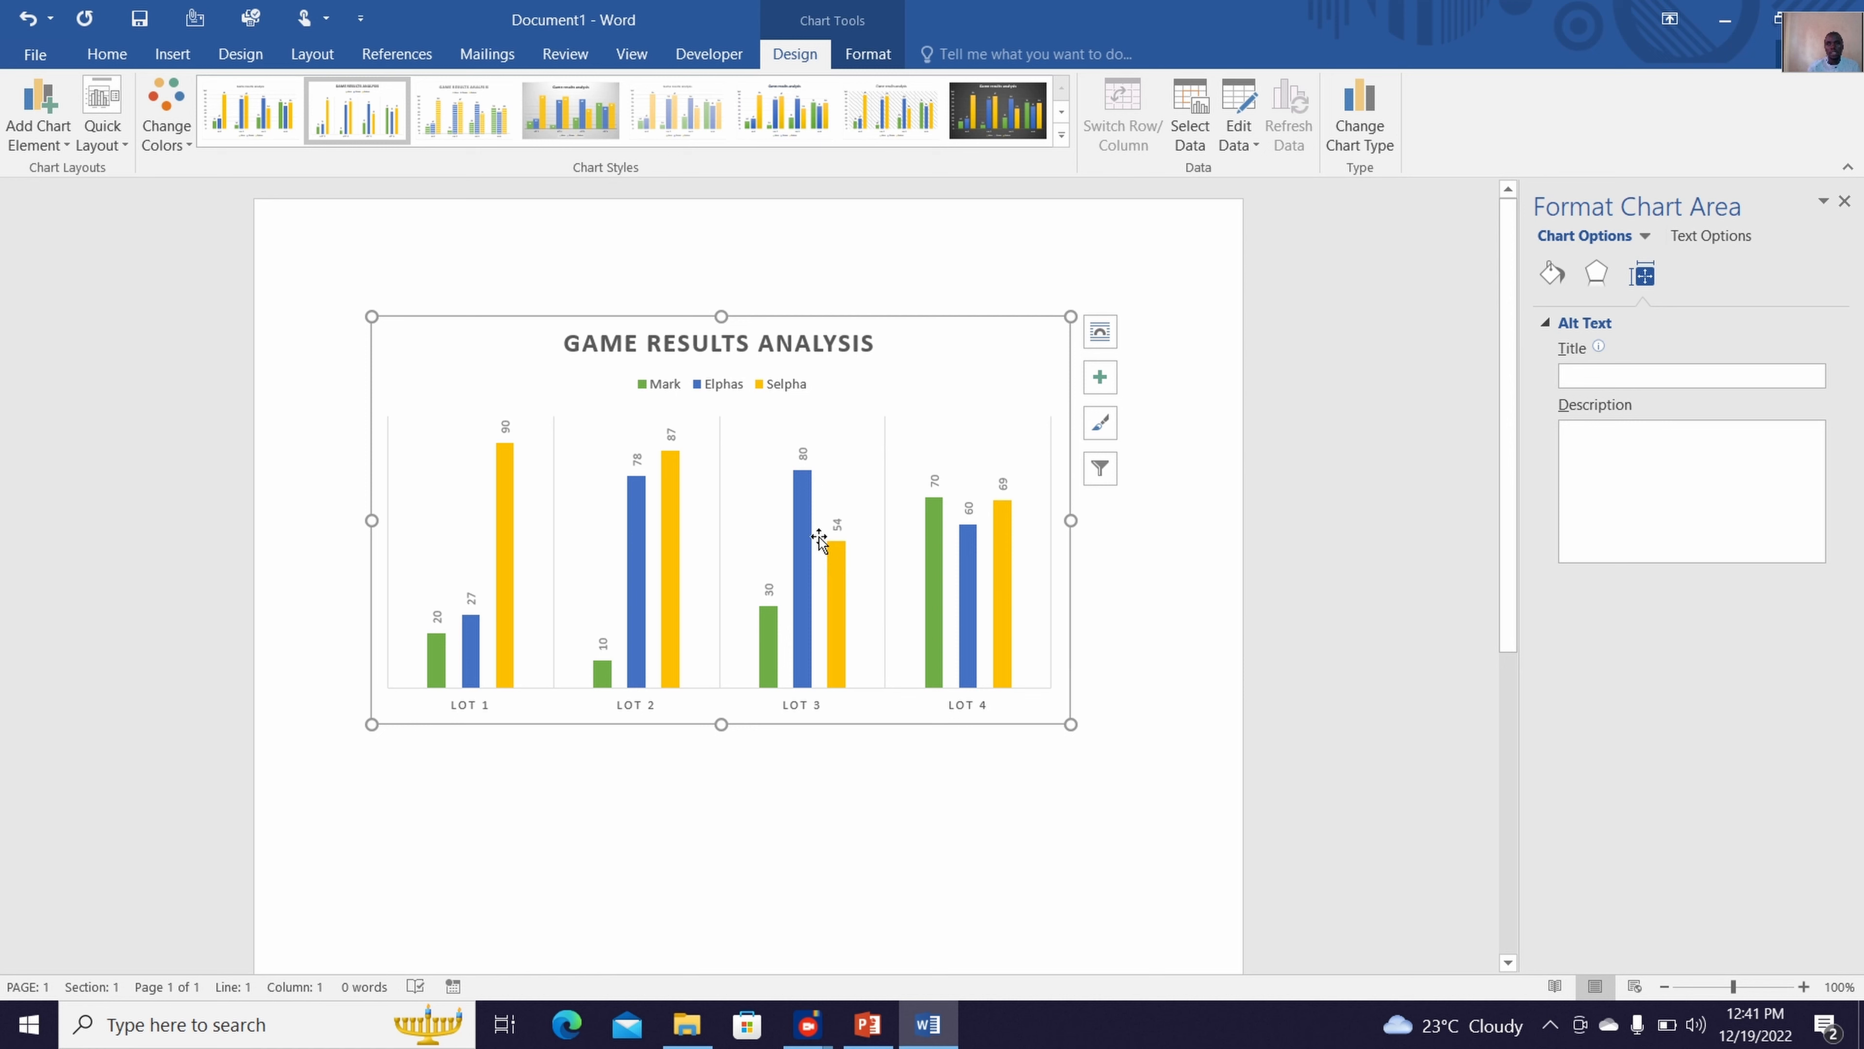
Give the first data series, the green columns, a solid fill in the standard dark blue
left_click(439, 663)
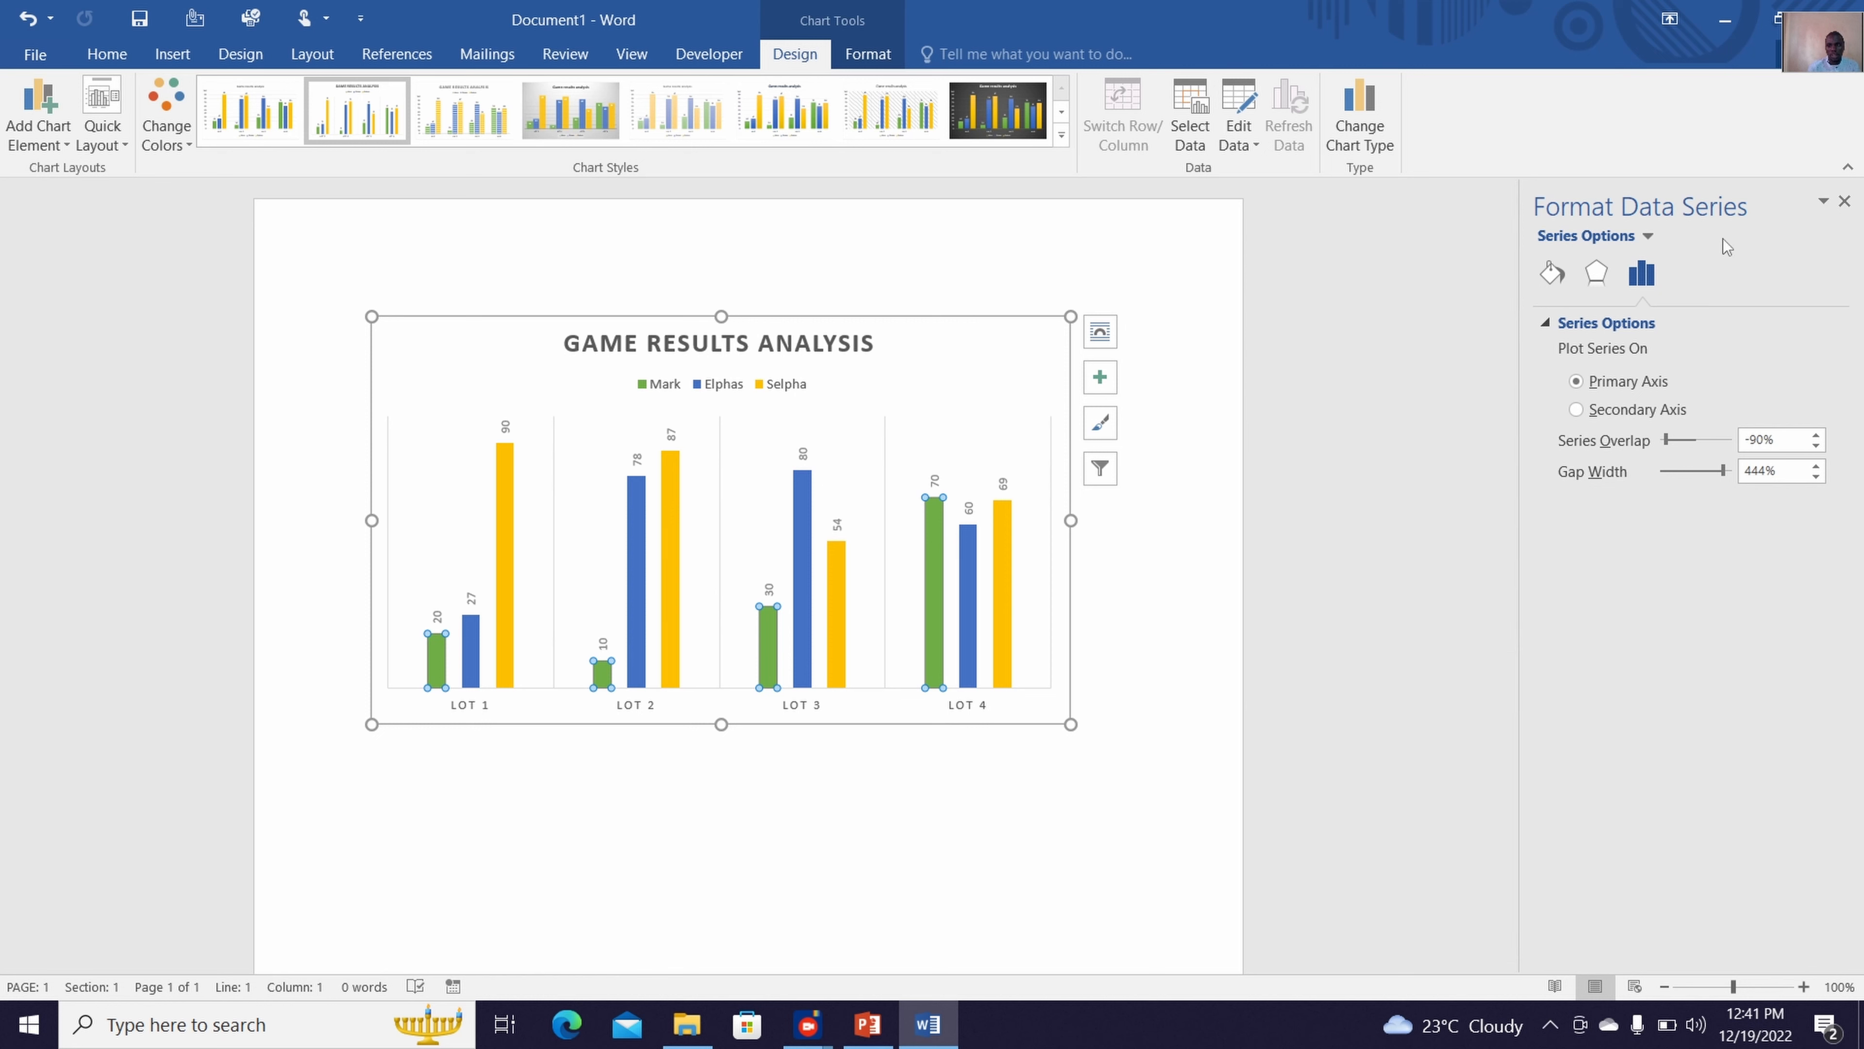
left_click(1551, 271)
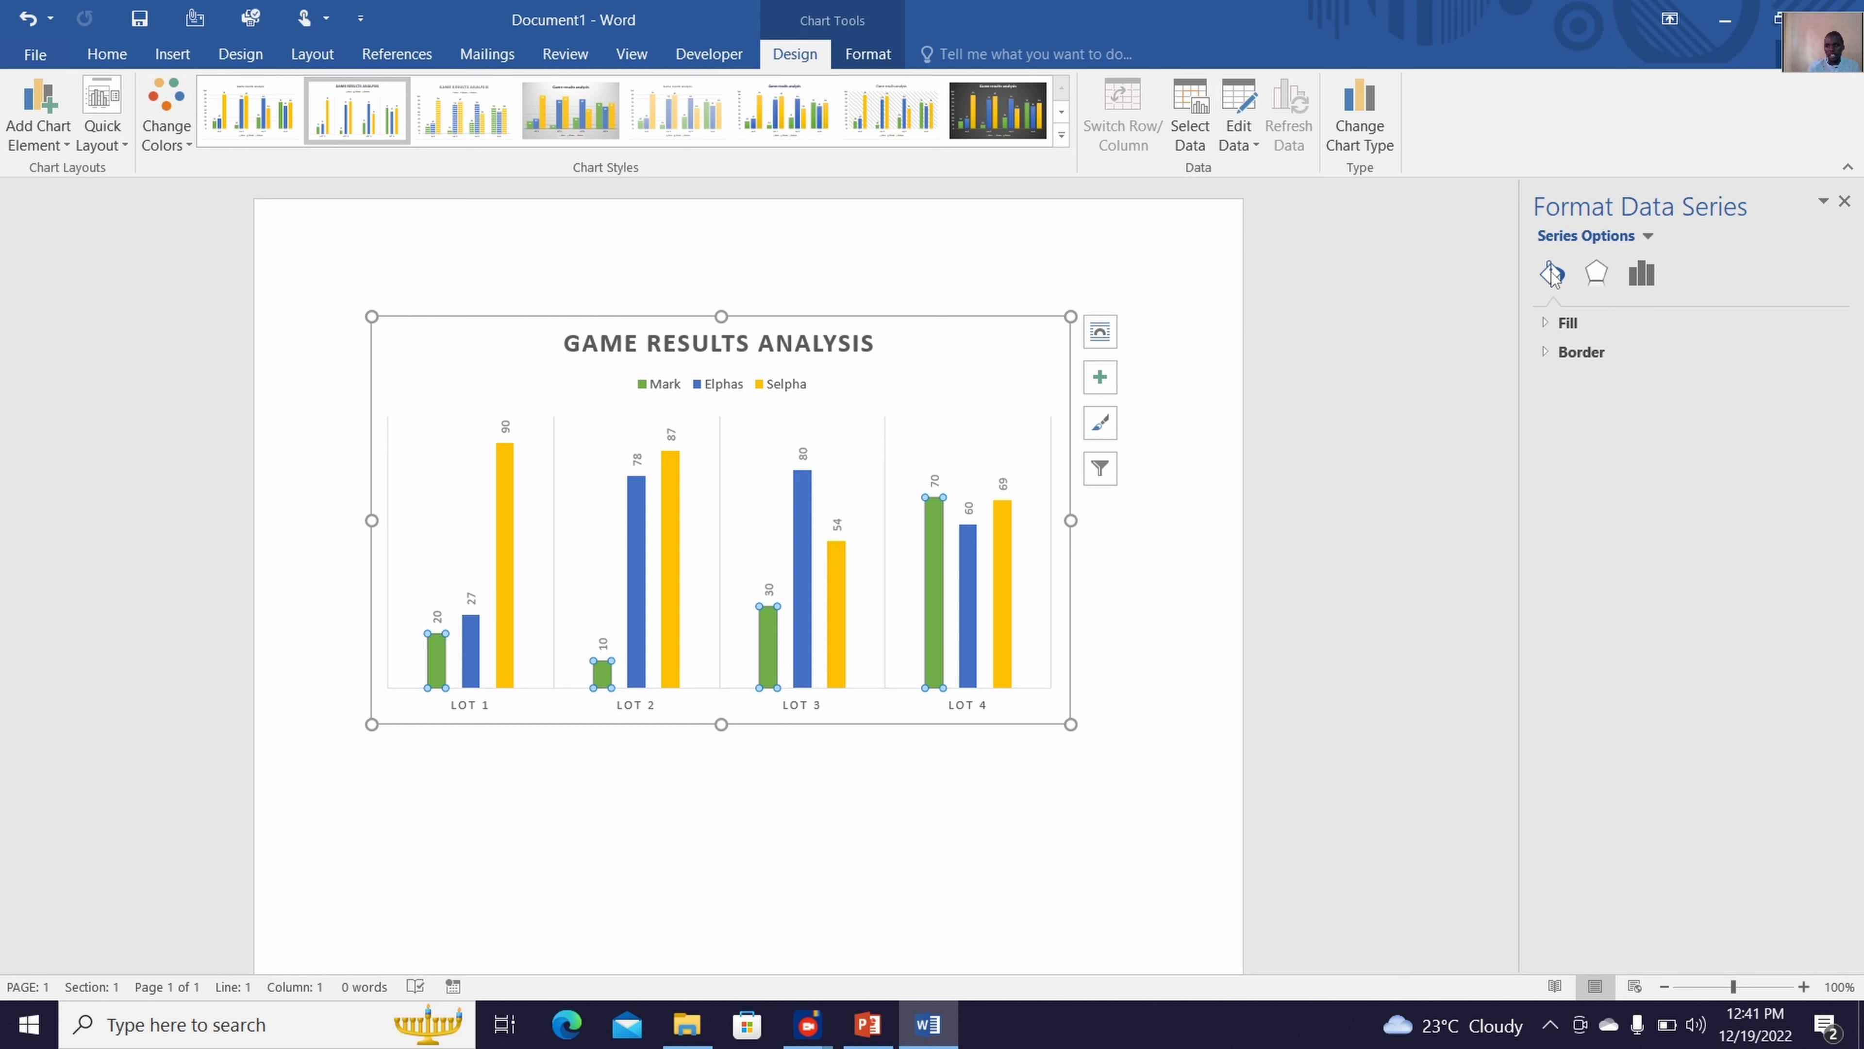
left_click(1578, 327)
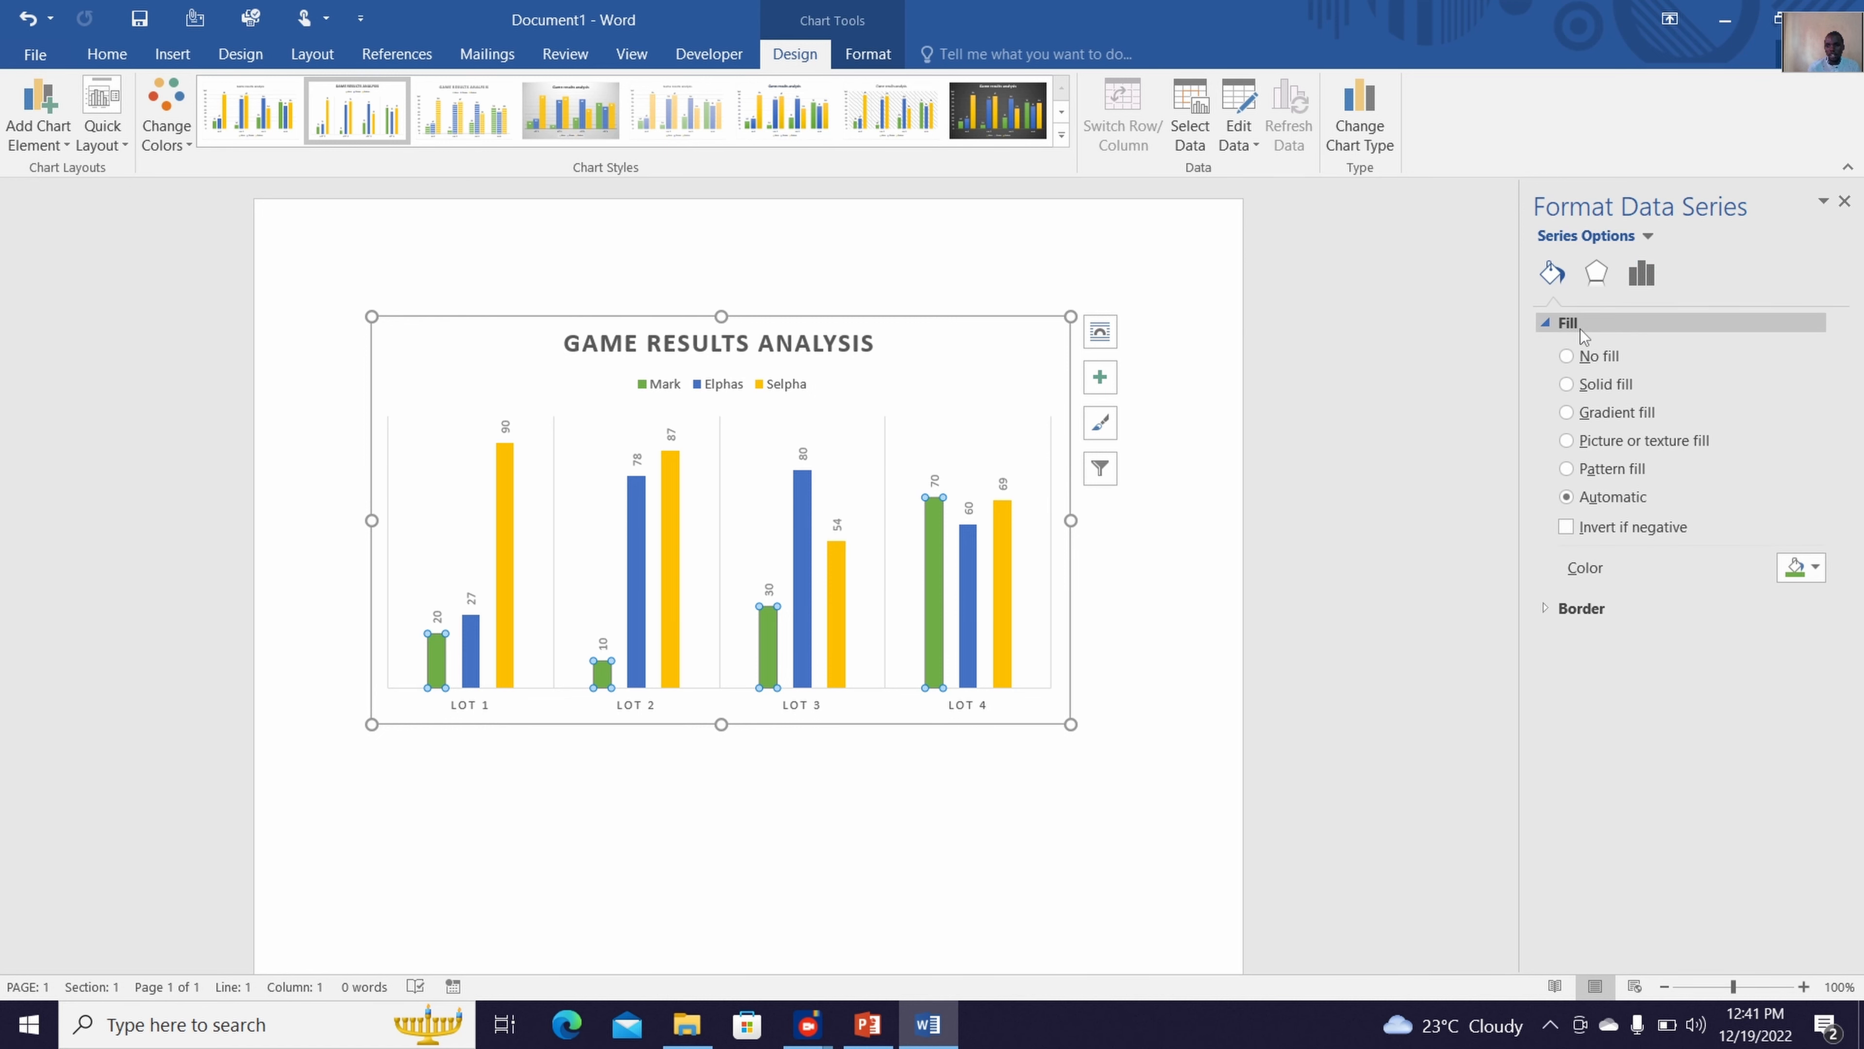
left_click(1587, 390)
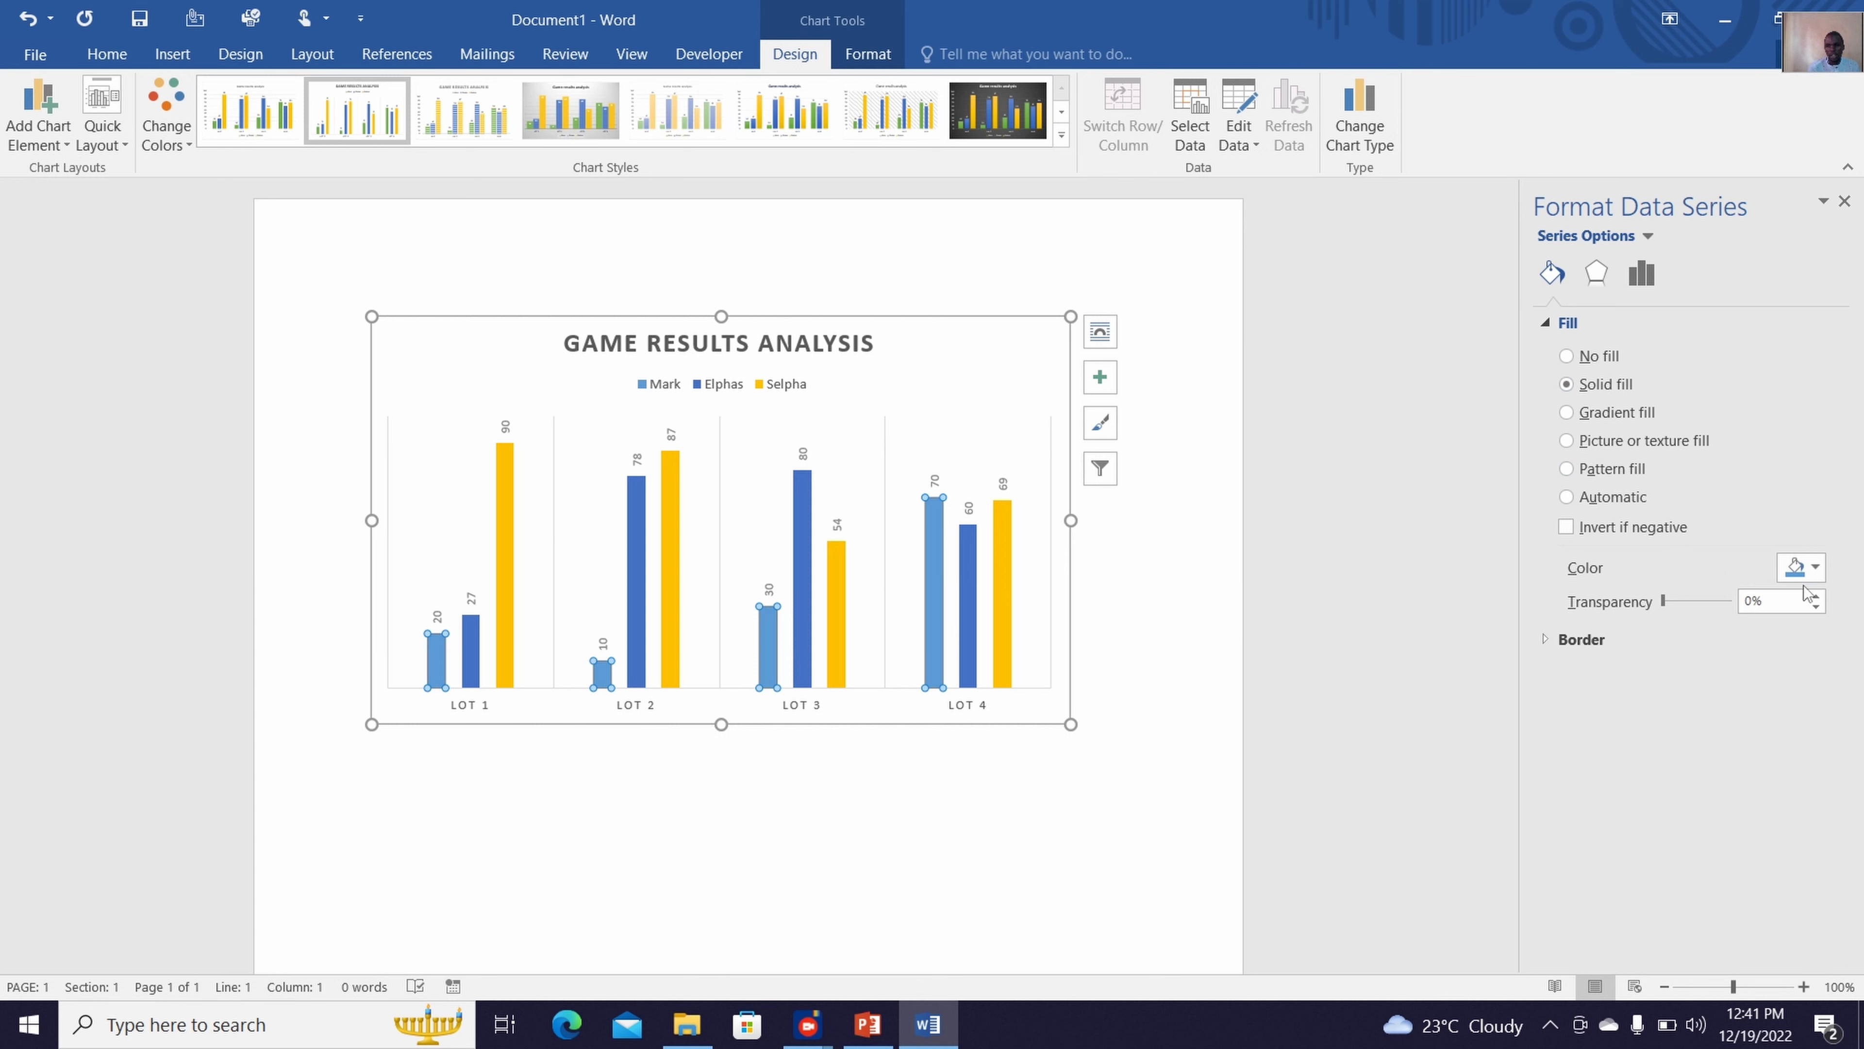
left_click(1807, 567)
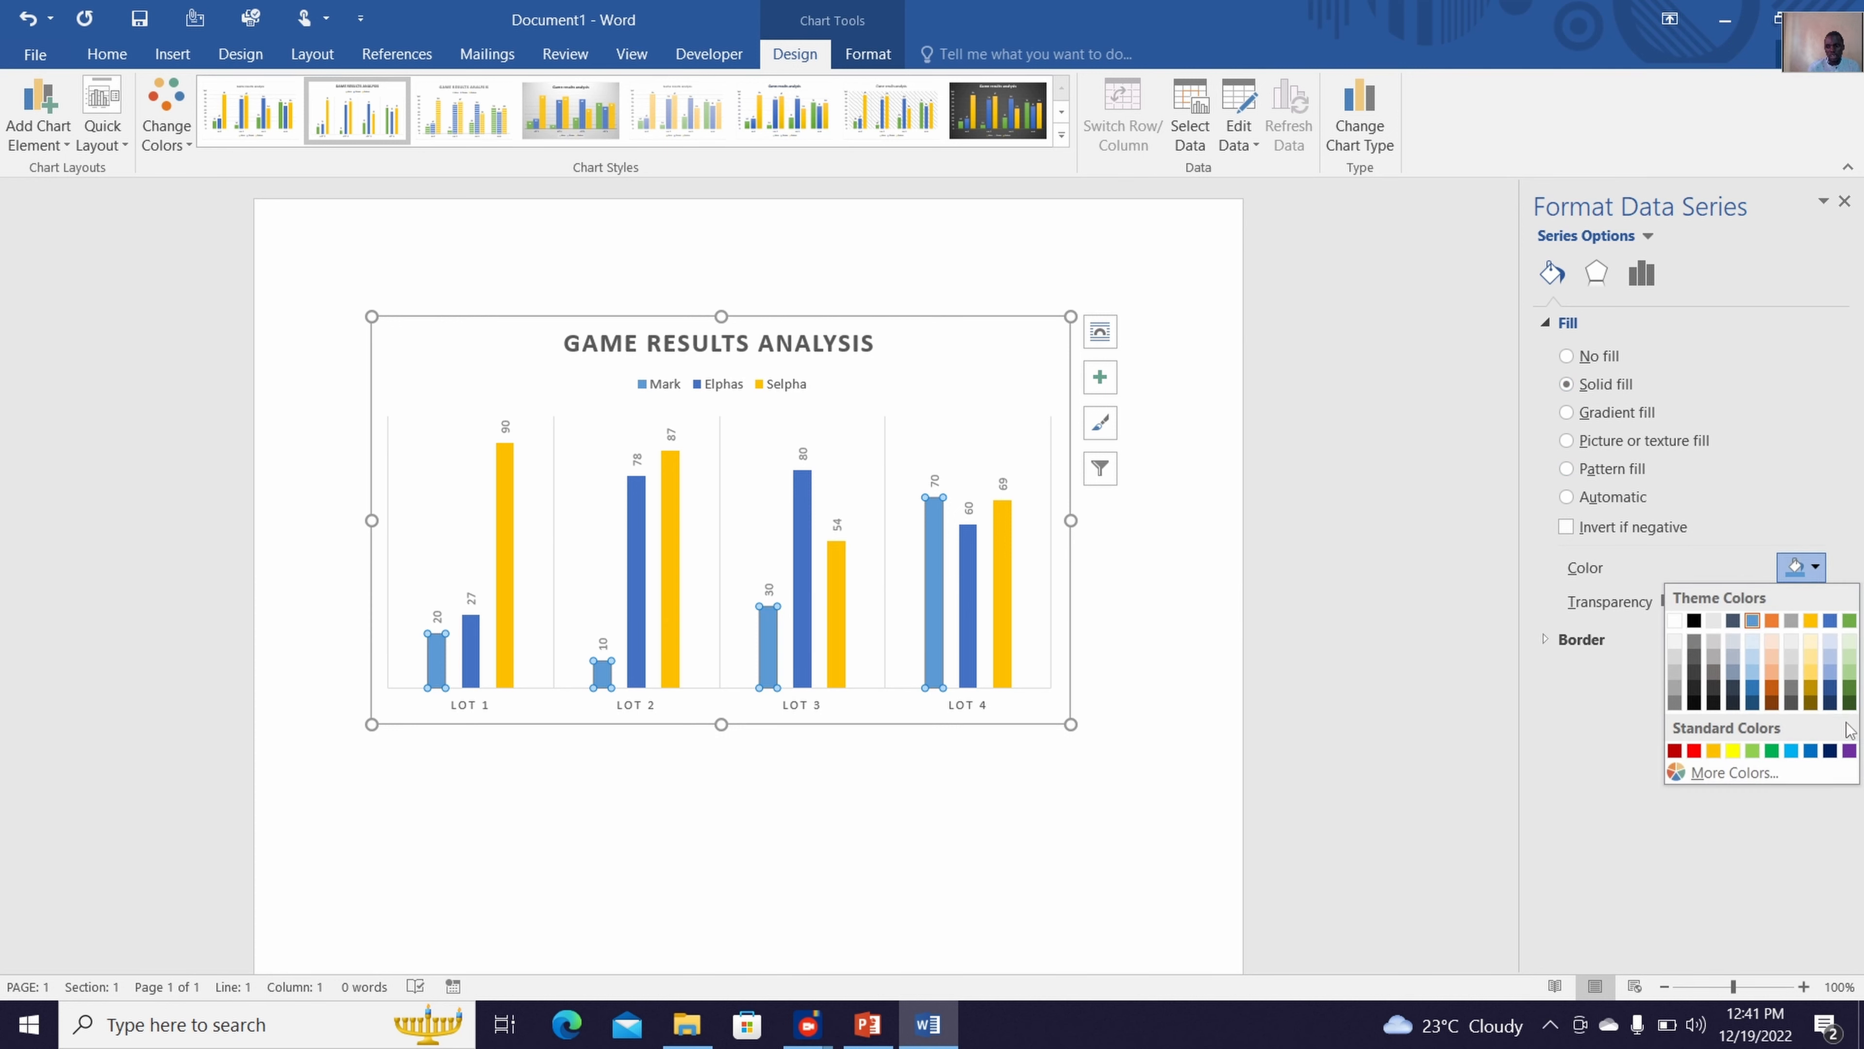
left_click(1831, 750)
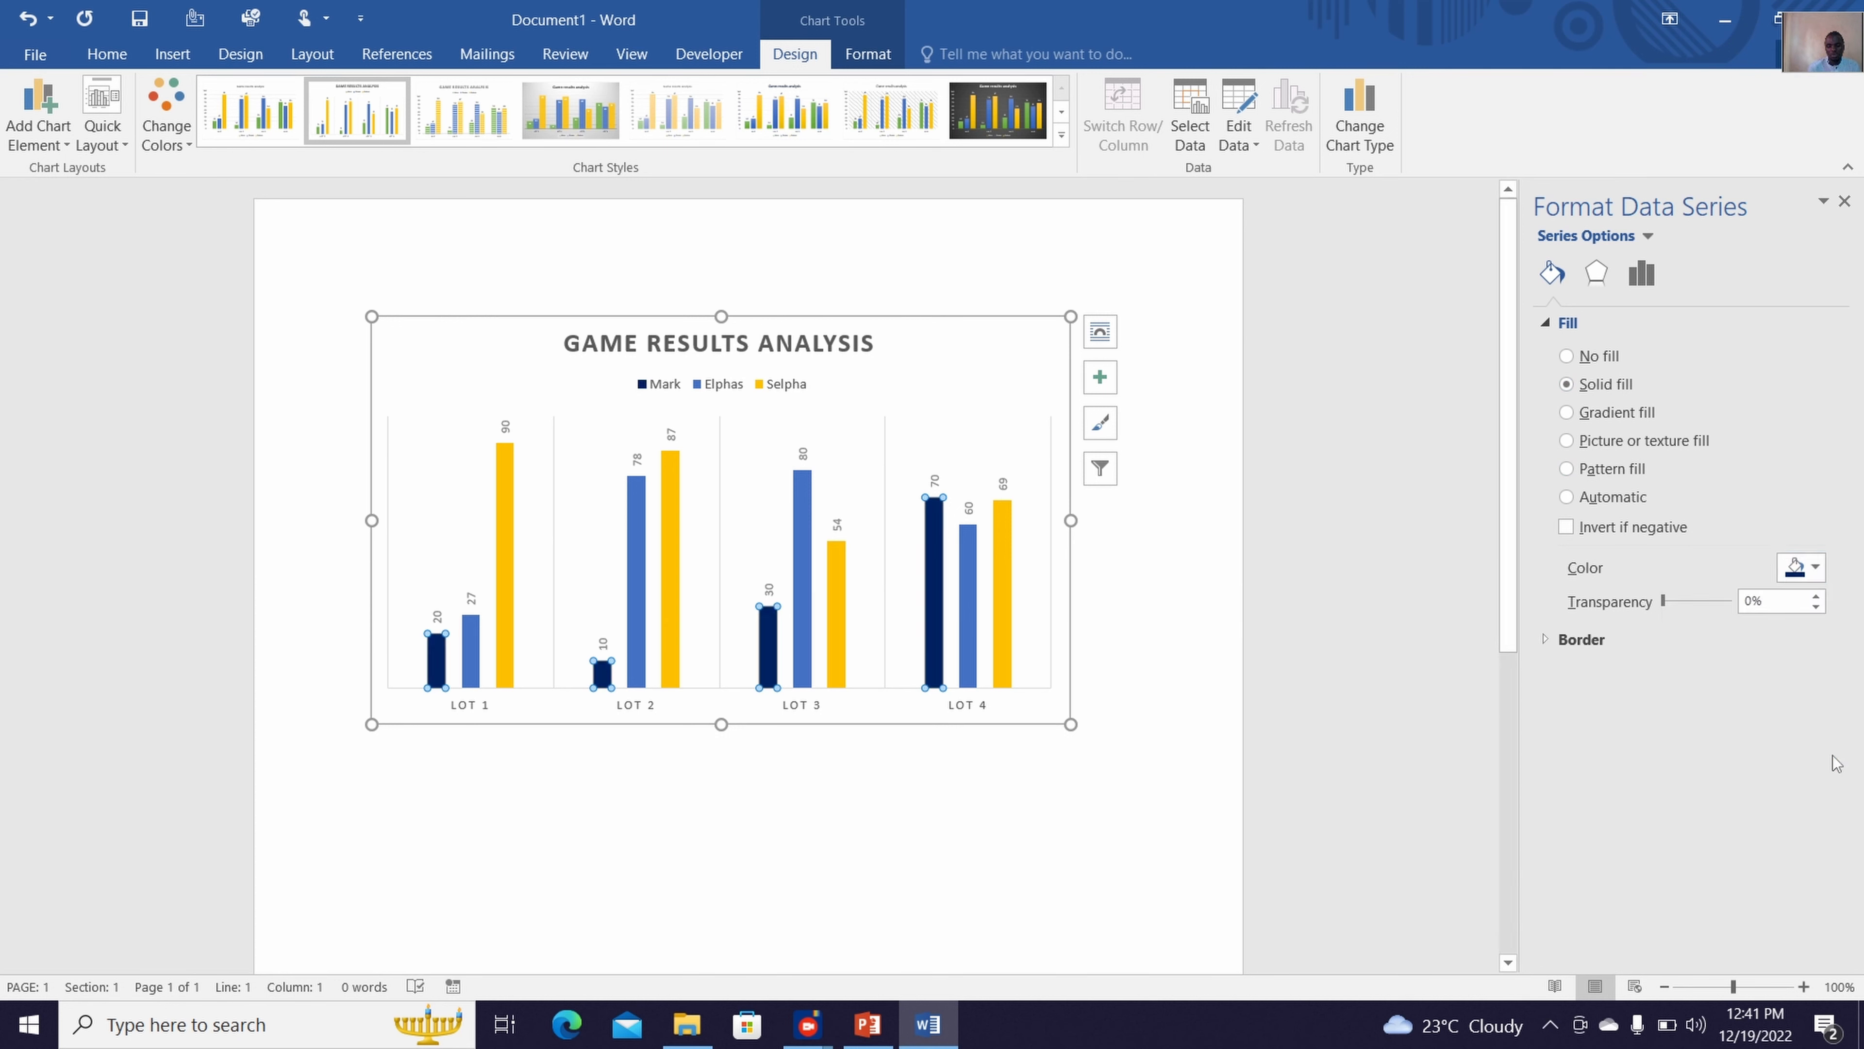
Fill the second data series, the blue columns, with a light cyan from the extended standard color palette
left_click(472, 679)
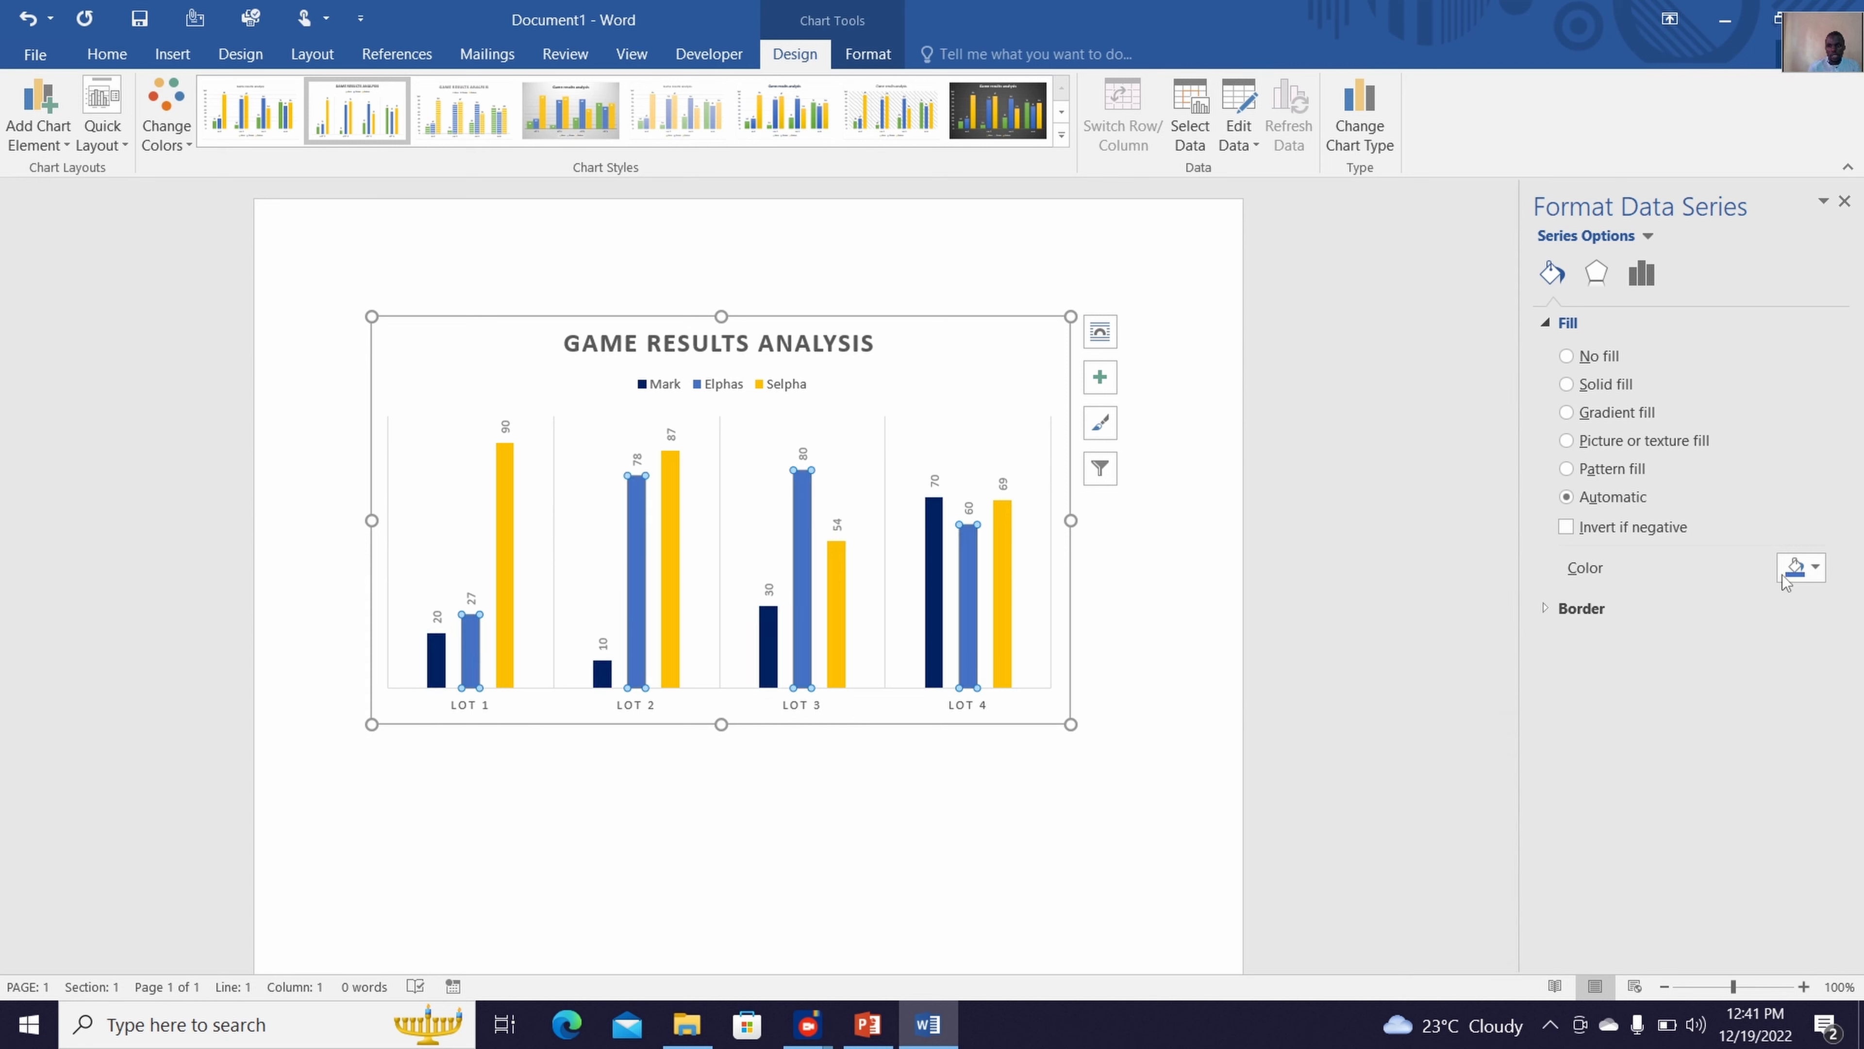
left_click(1801, 567)
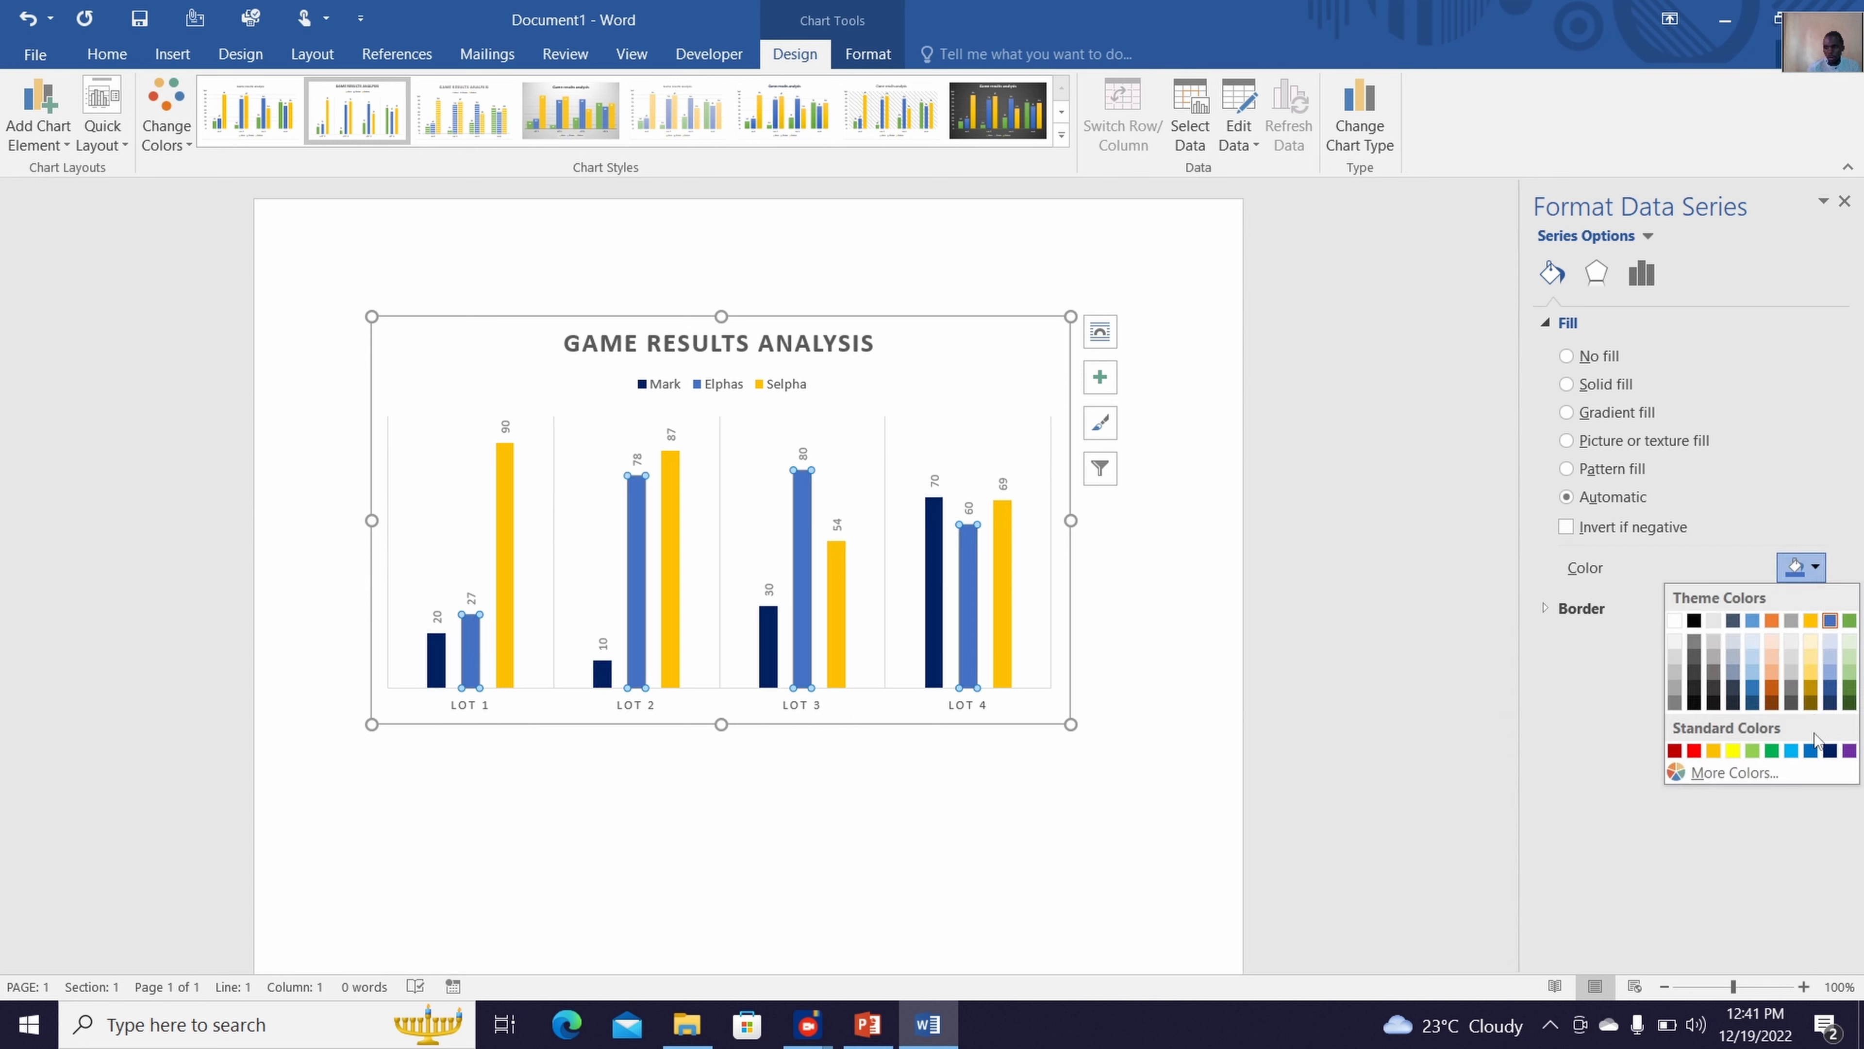
left_click(1718, 773)
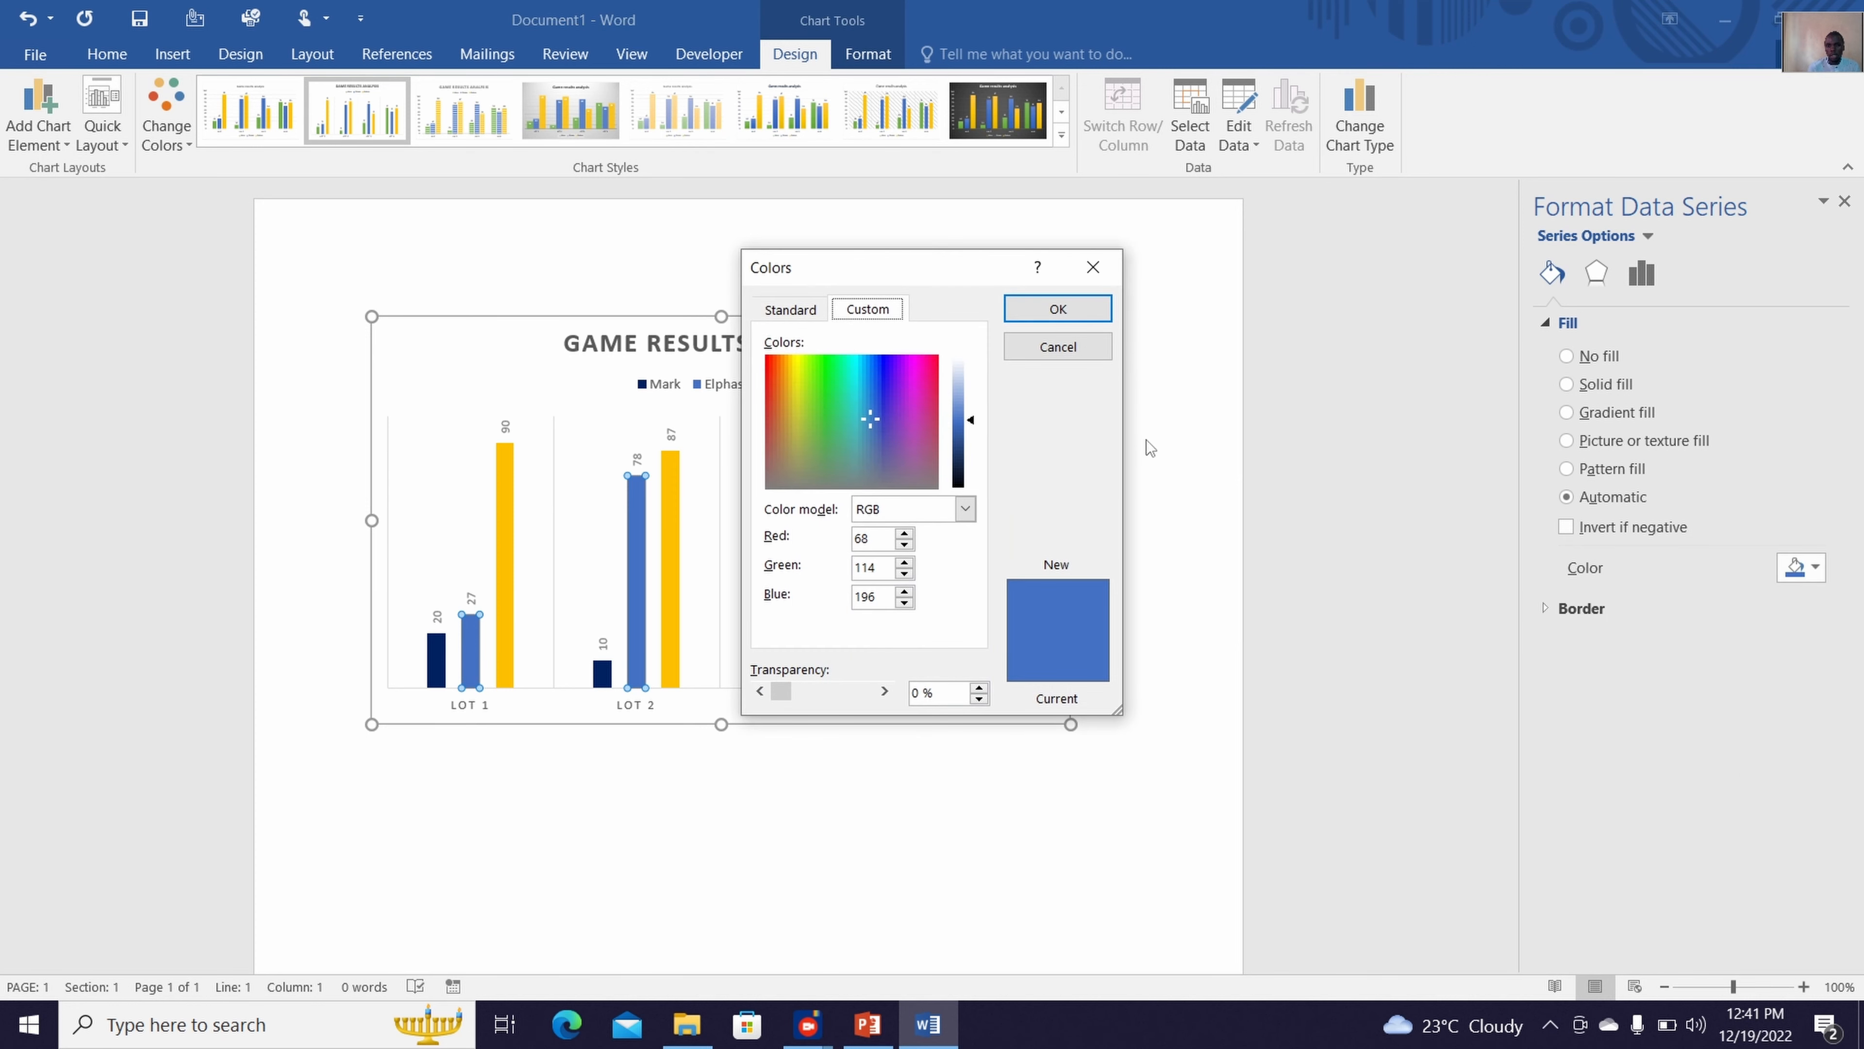
left_click(793, 312)
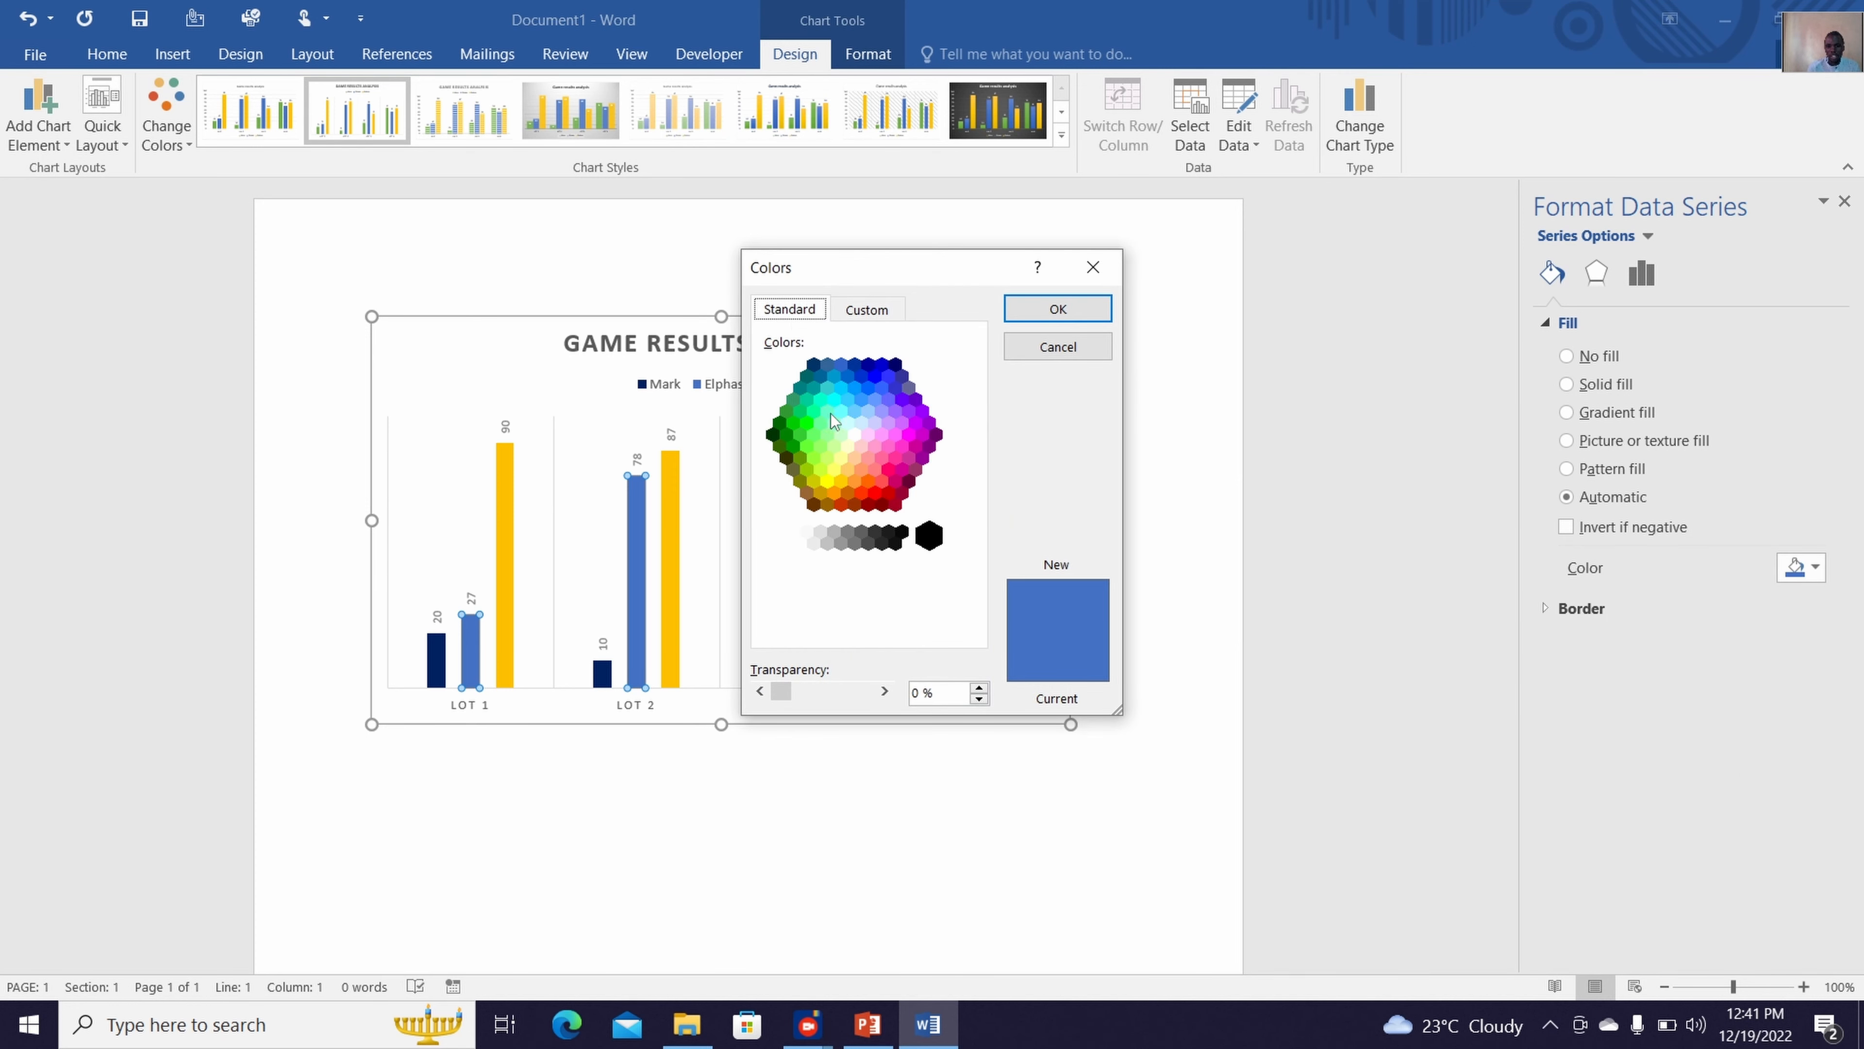
left_click(847, 418)
left_click(1058, 309)
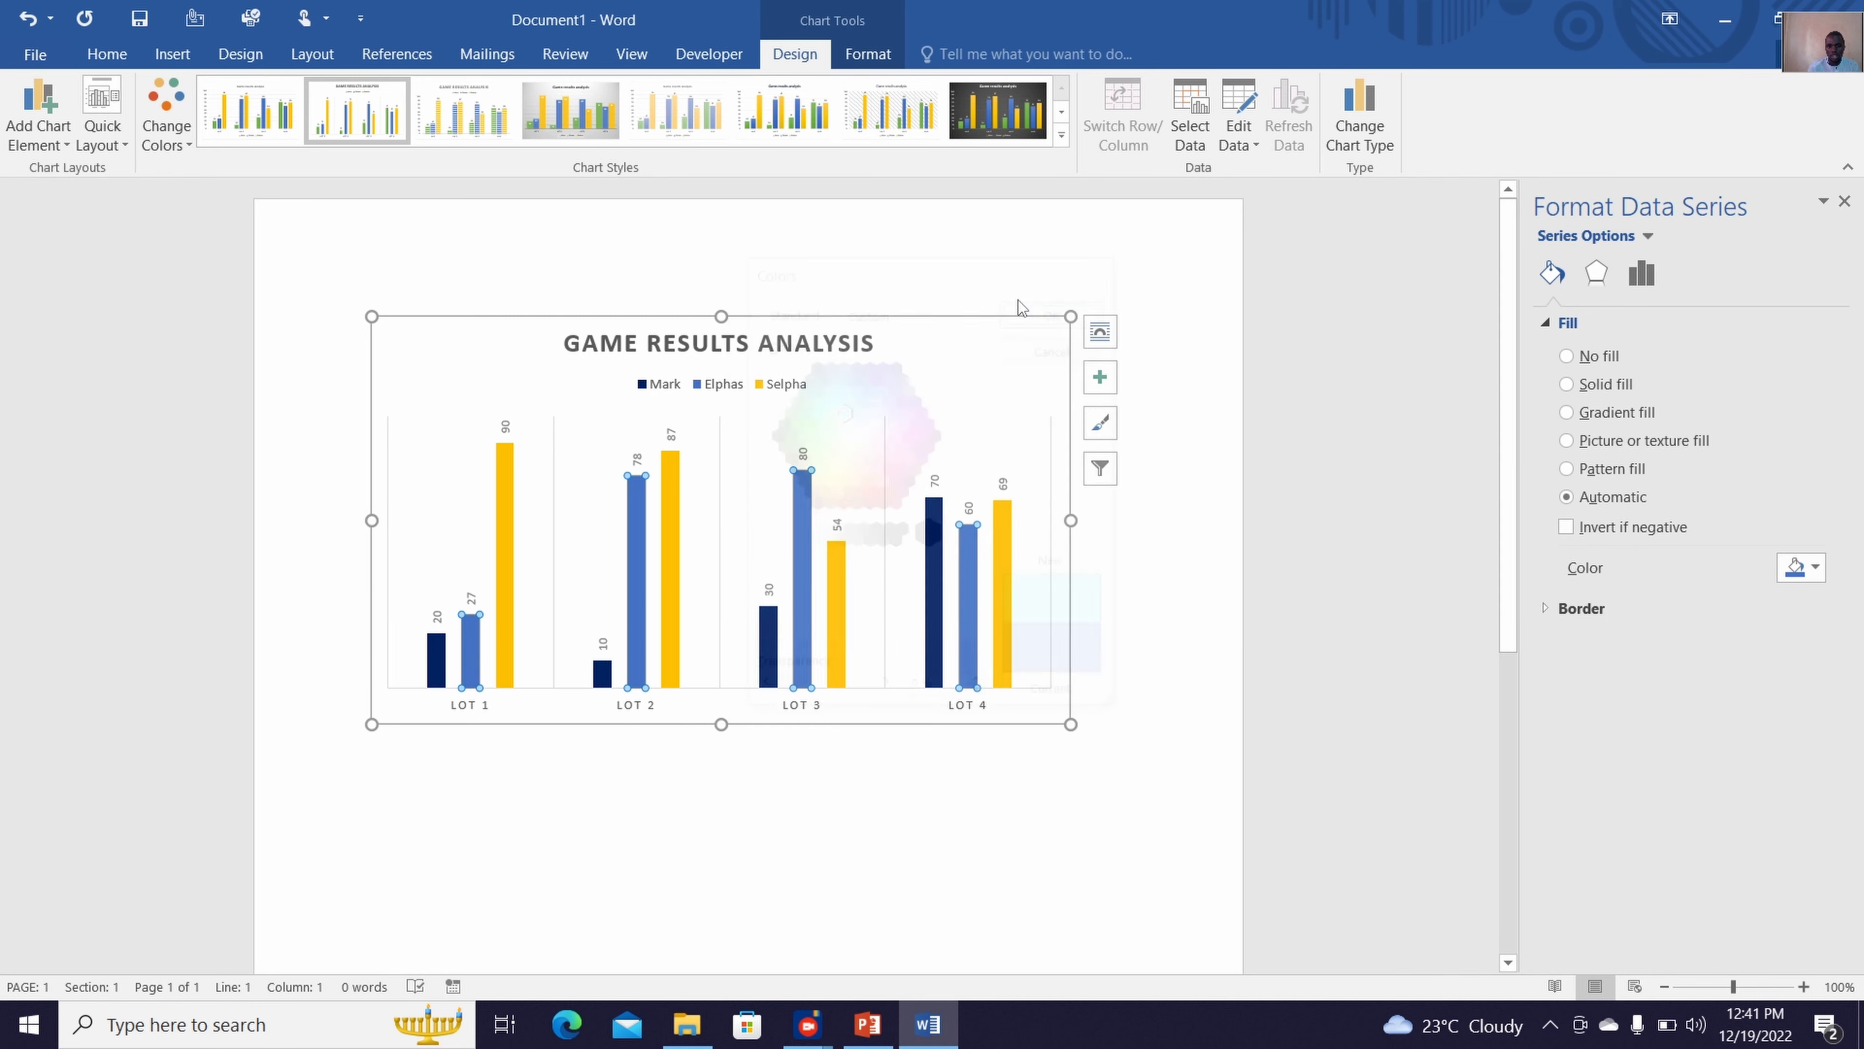
Fill the third data series, the gold columns, with the standard red
left_click(510, 620)
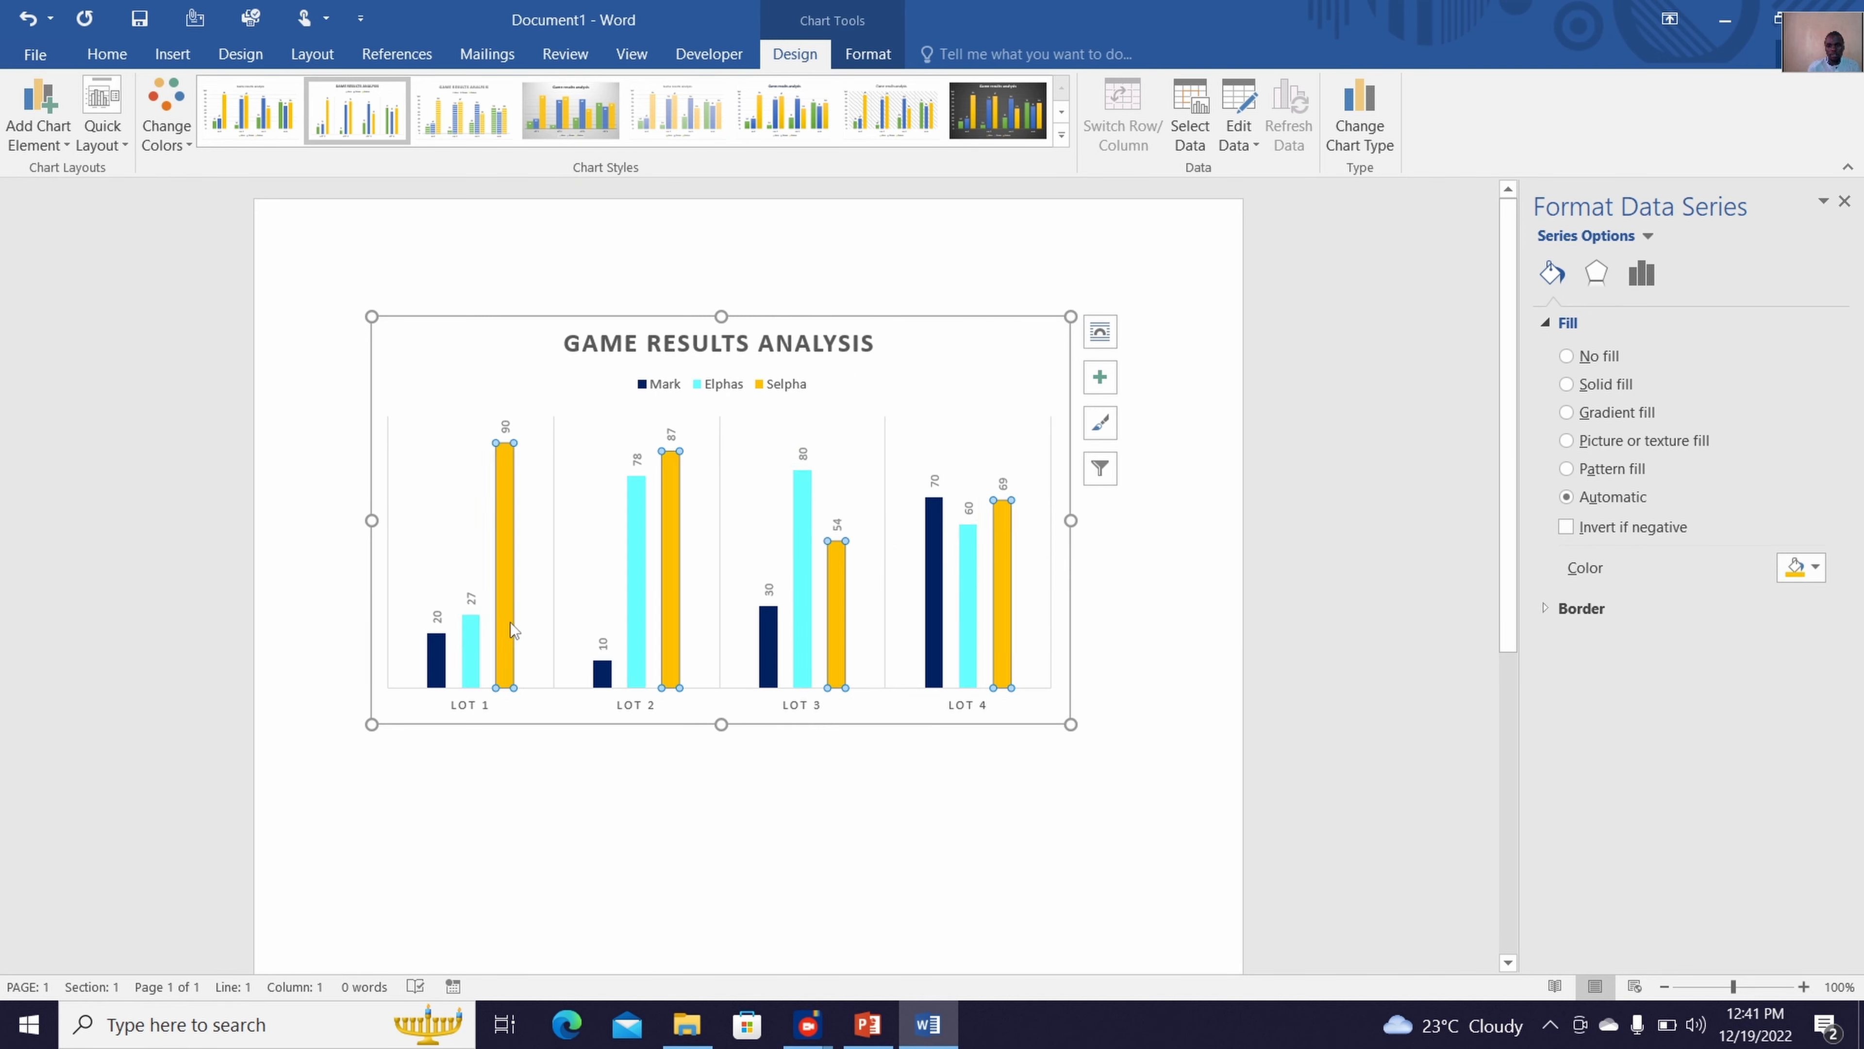
left_click(1801, 568)
left_click(1695, 751)
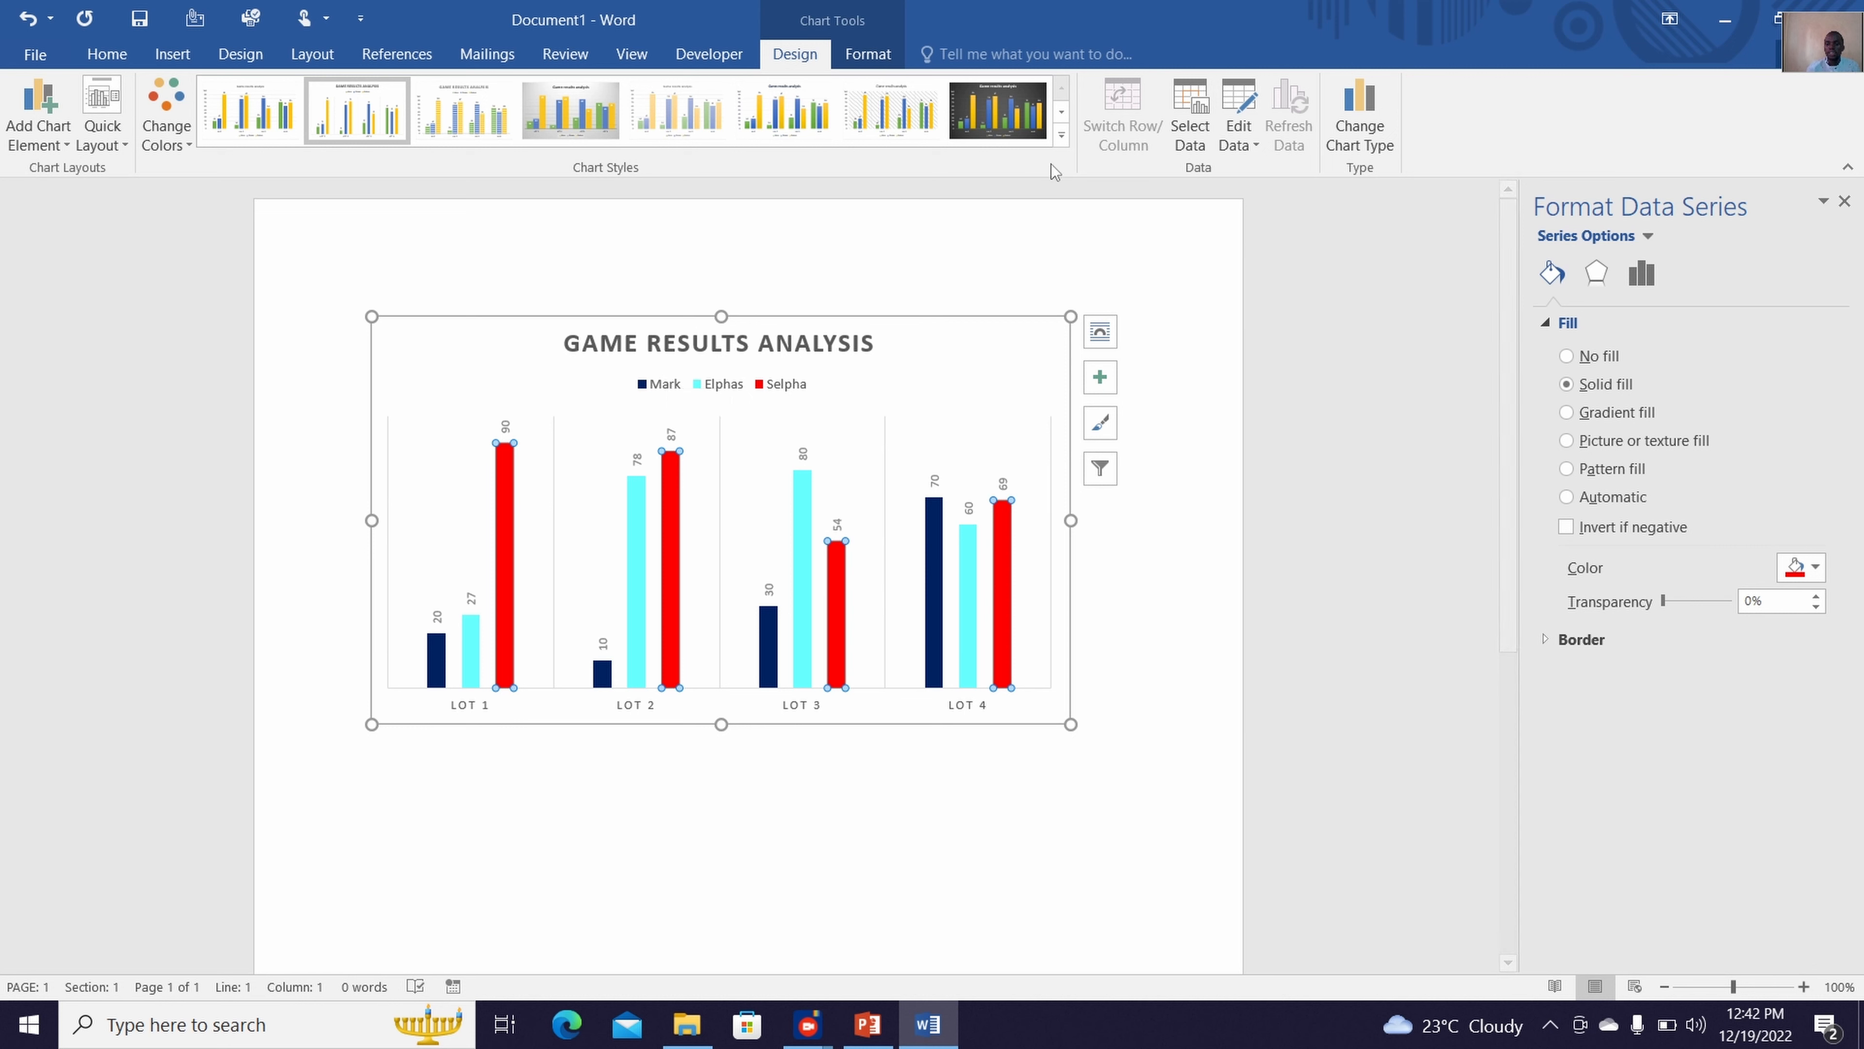
Exclude the Lot 4 category from the chart's data source and close the data sheet
left_click(1181, 139)
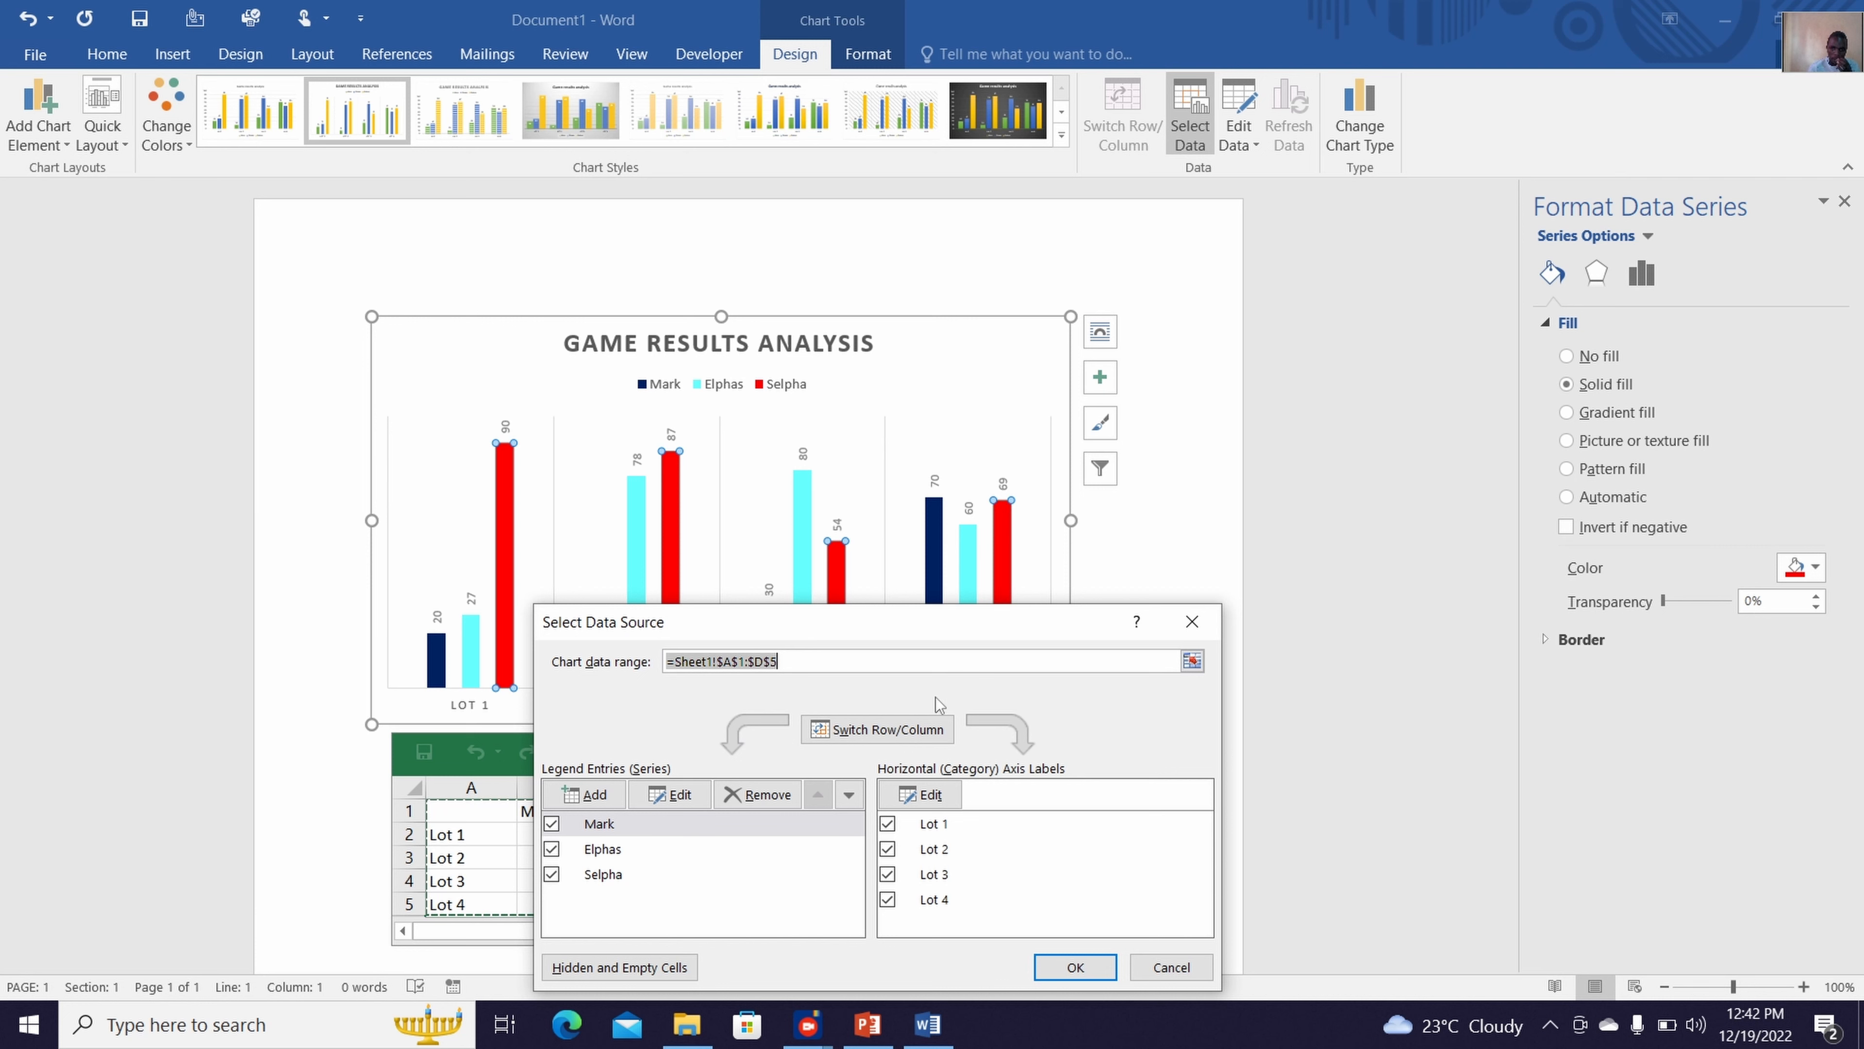
left_click_drag(968, 620, 1049, 659)
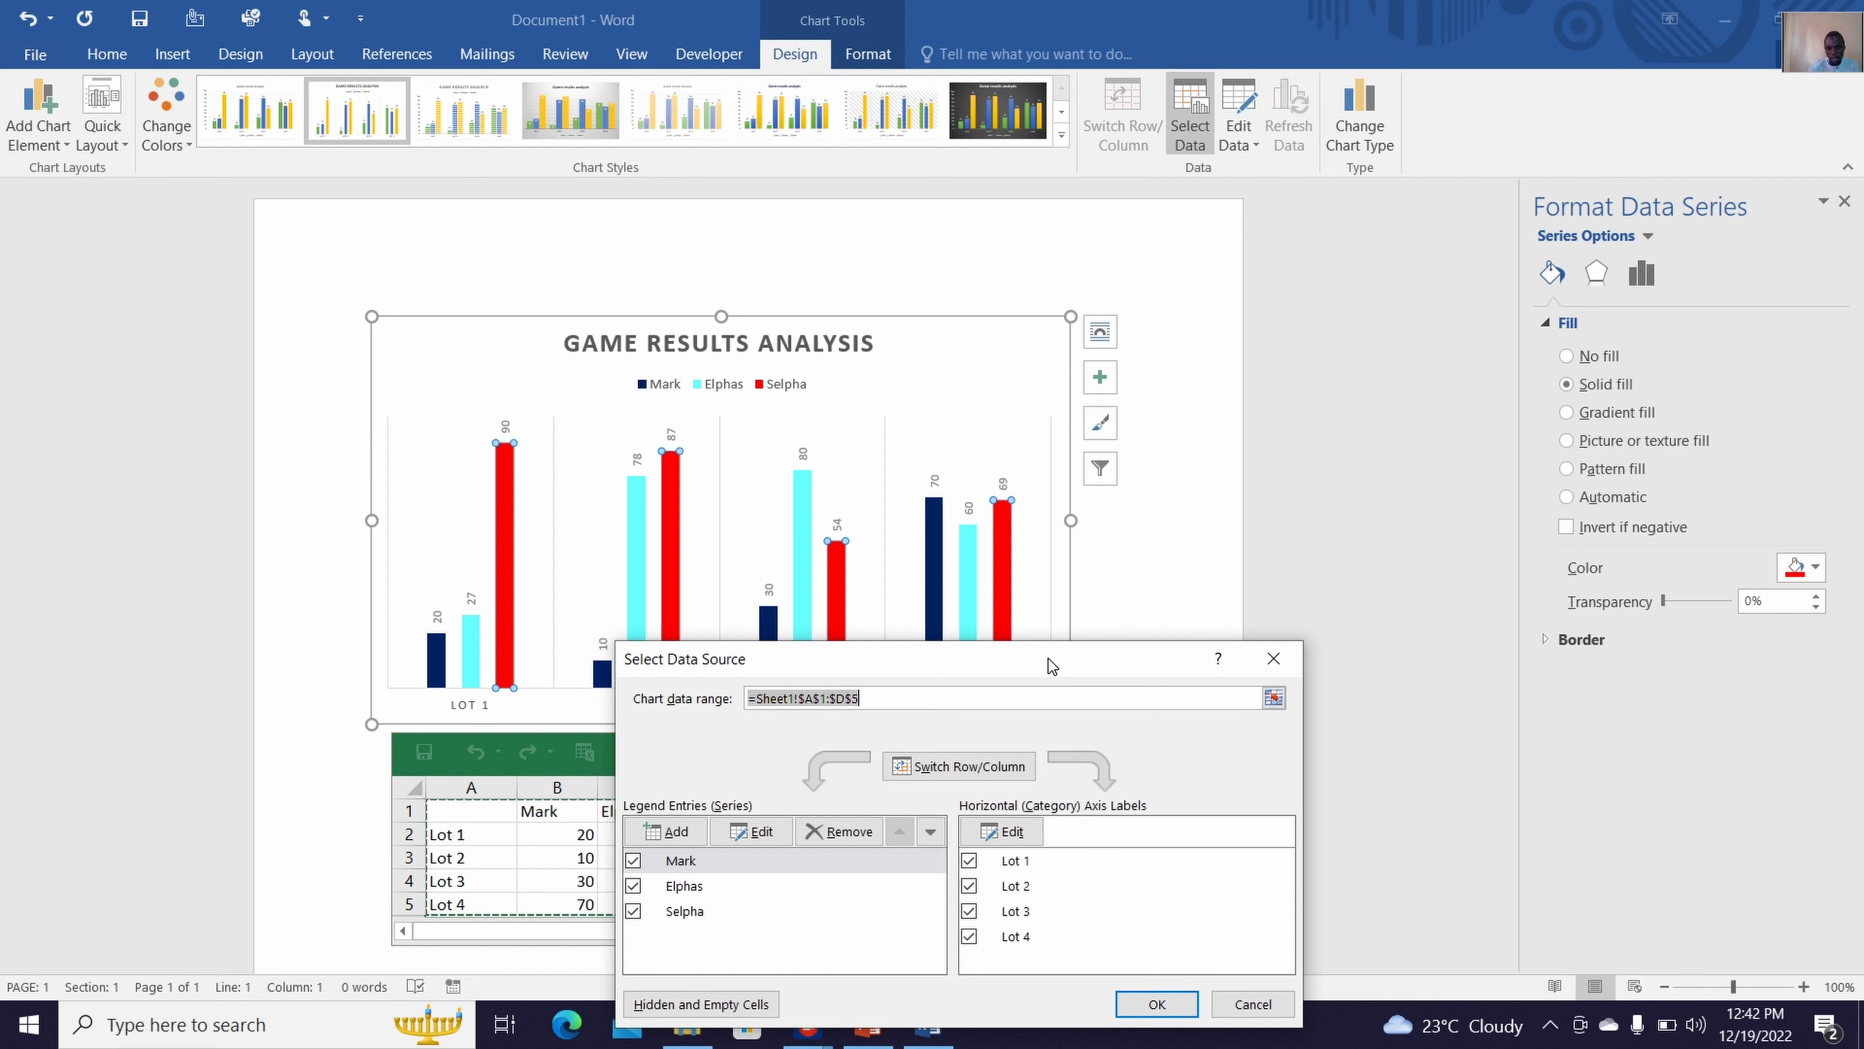
left_click(972, 939)
left_click(1156, 1003)
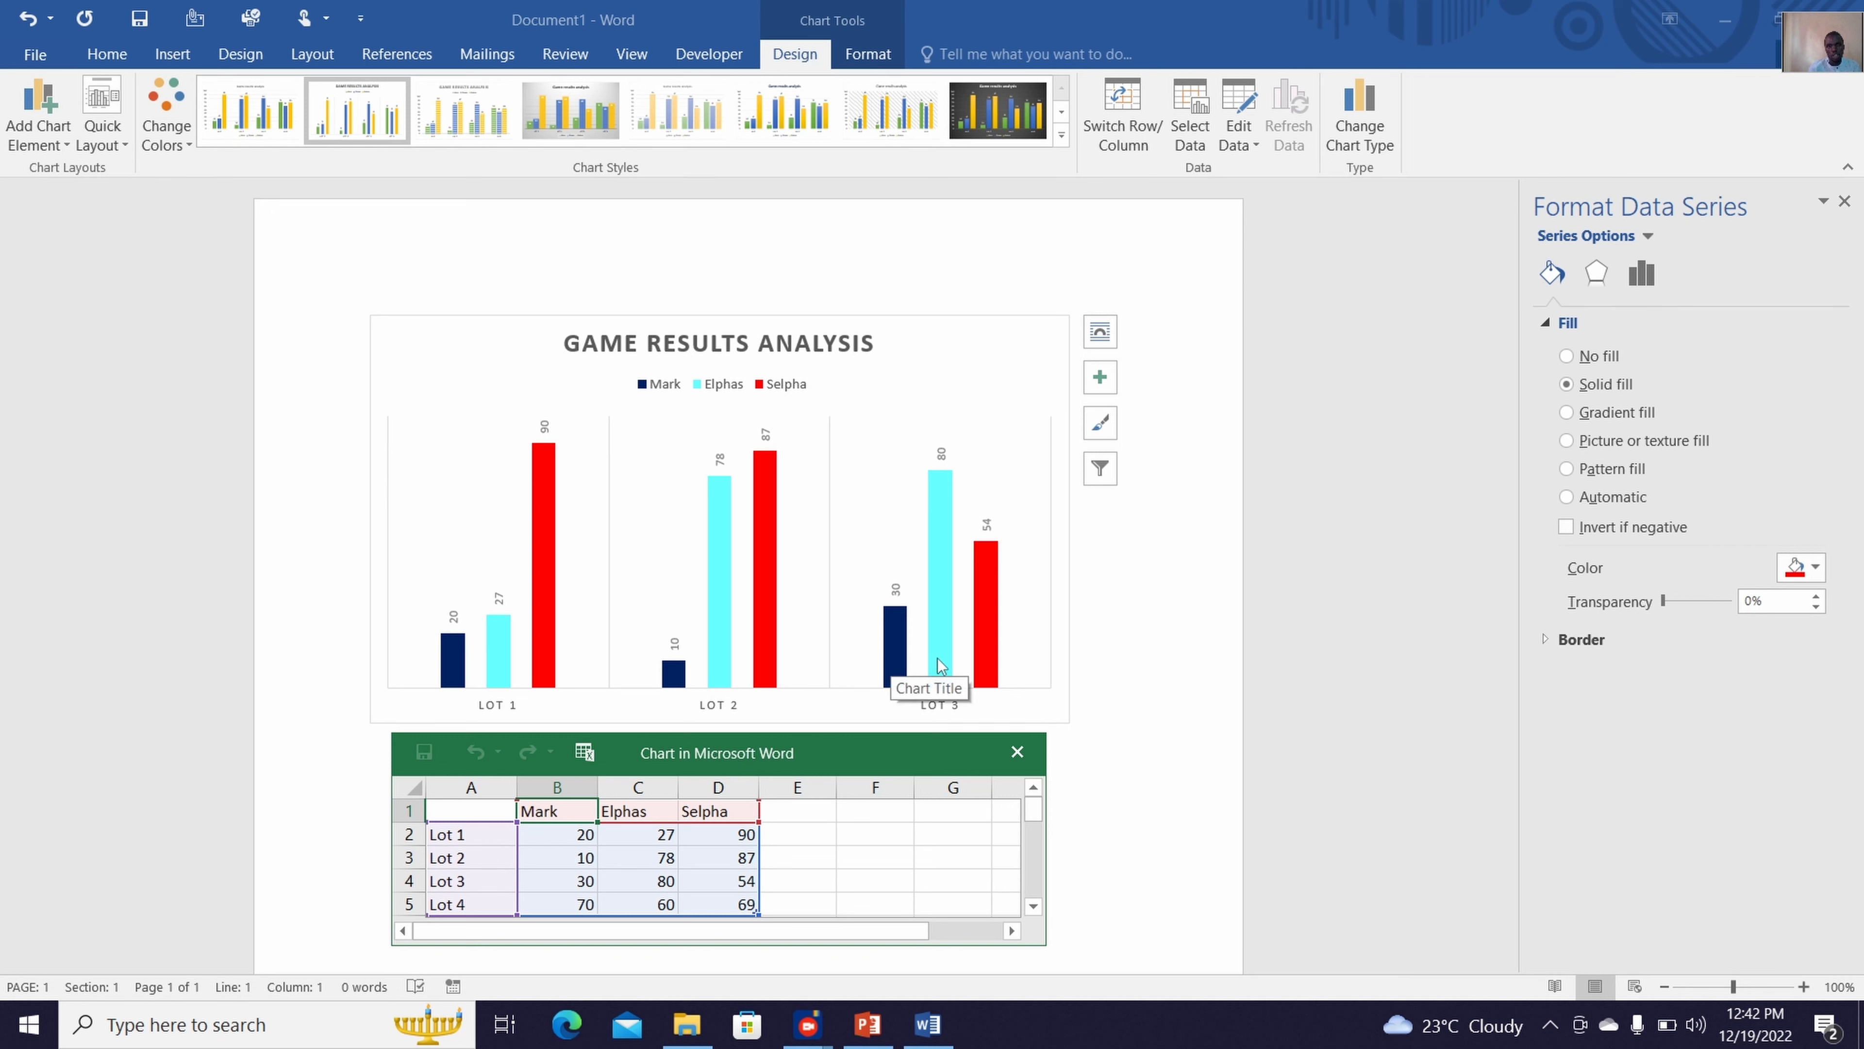
left_click(1011, 749)
left_click(805, 694)
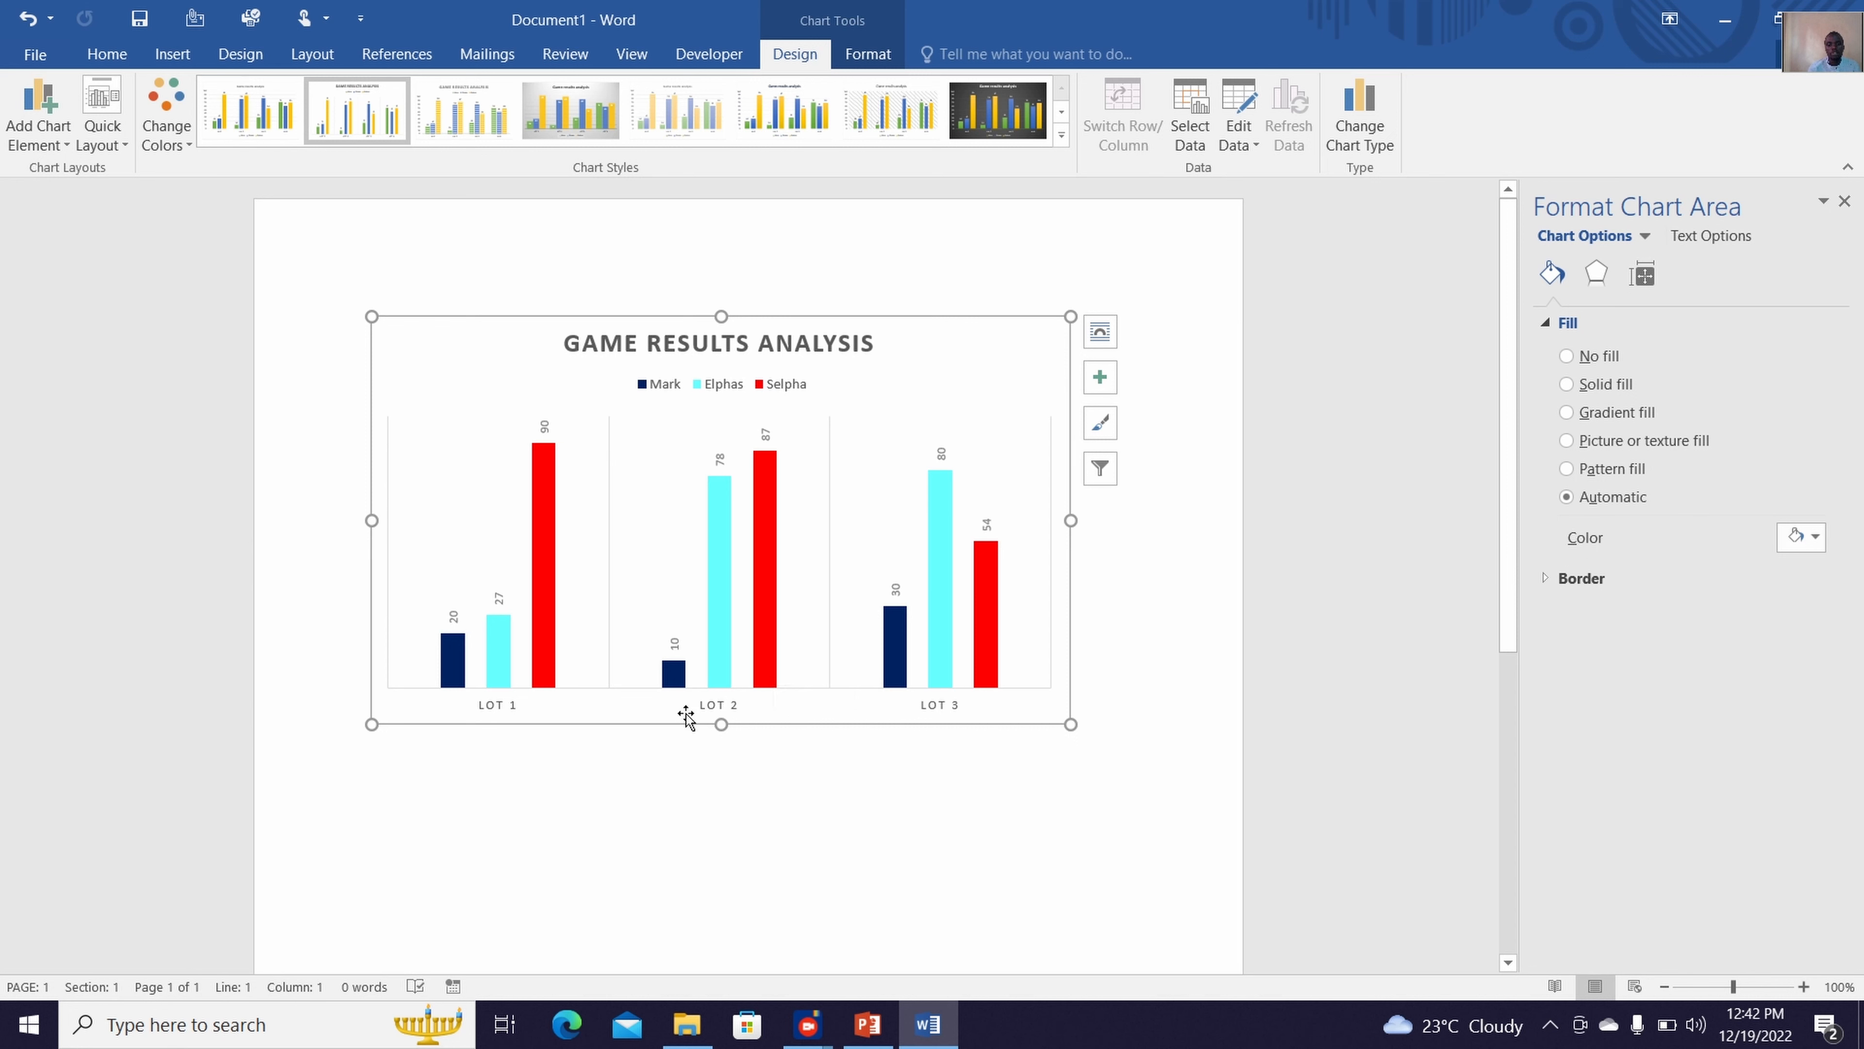
Exclude the Lot 3 category from the chart's data source
left_click(1184, 145)
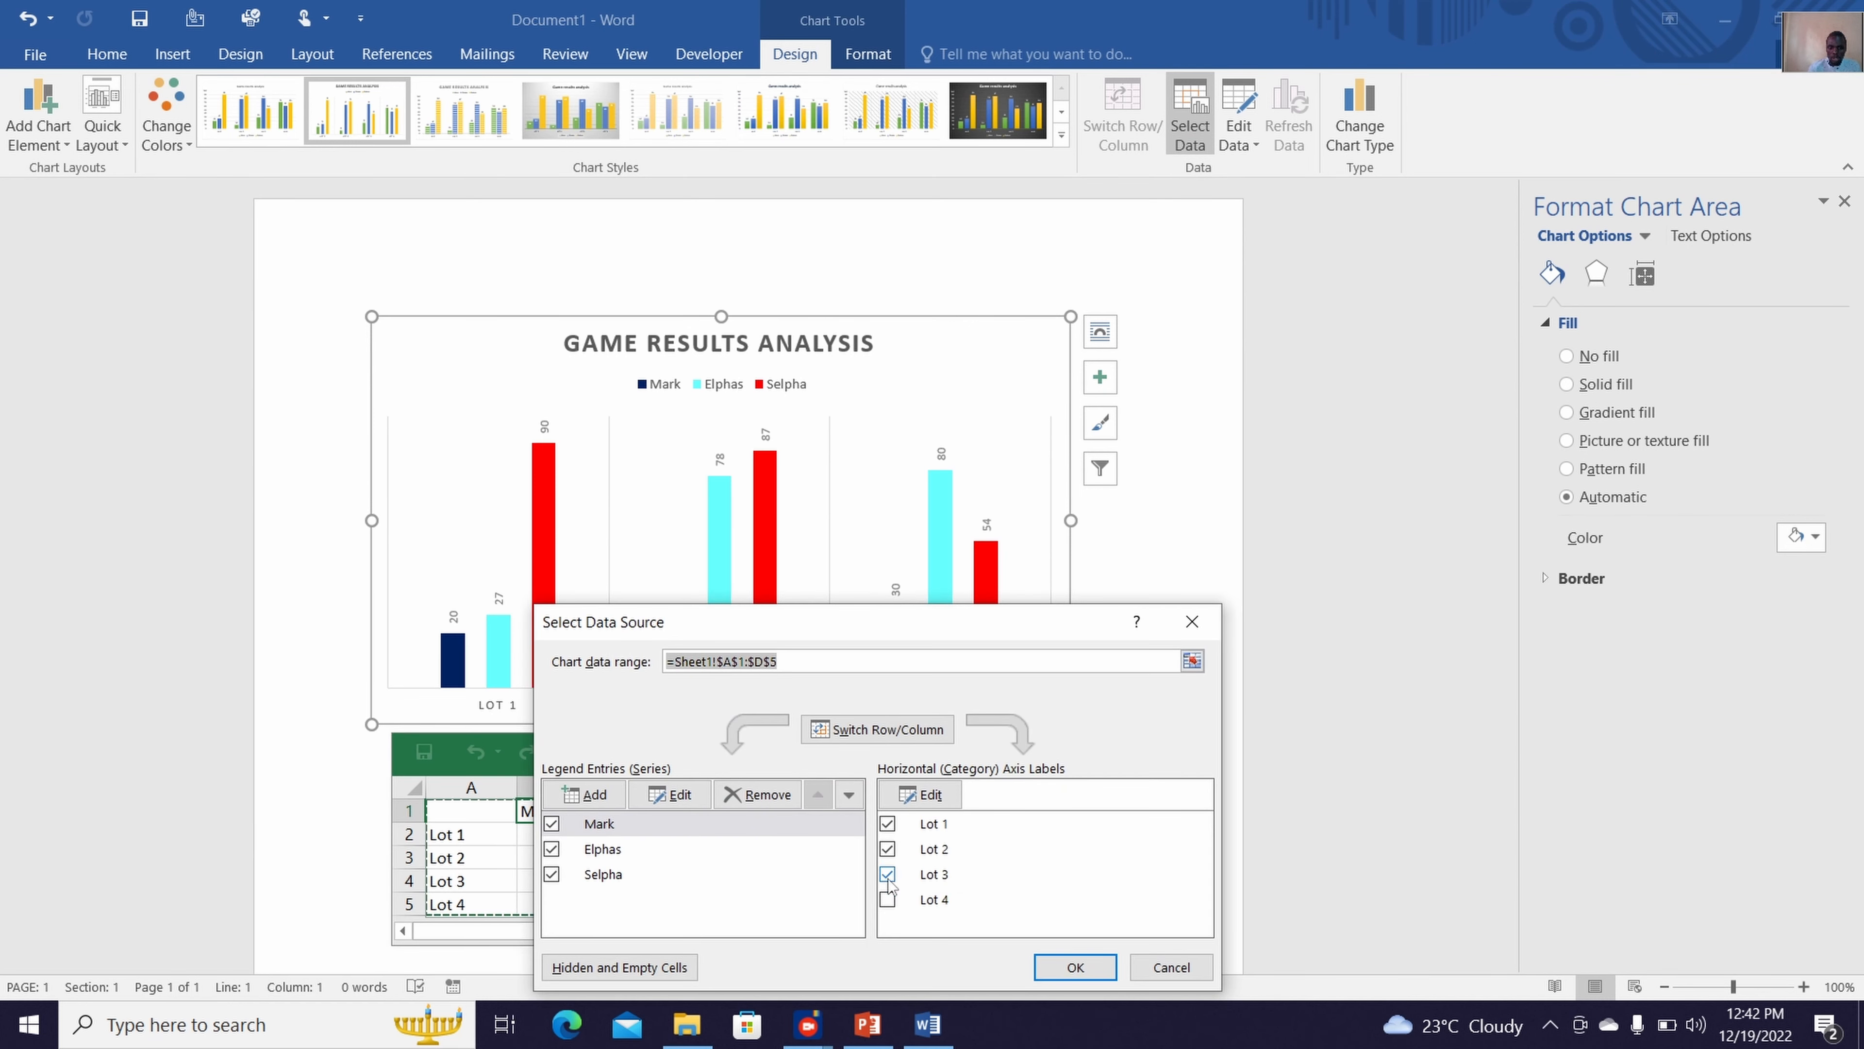
left_click(888, 875)
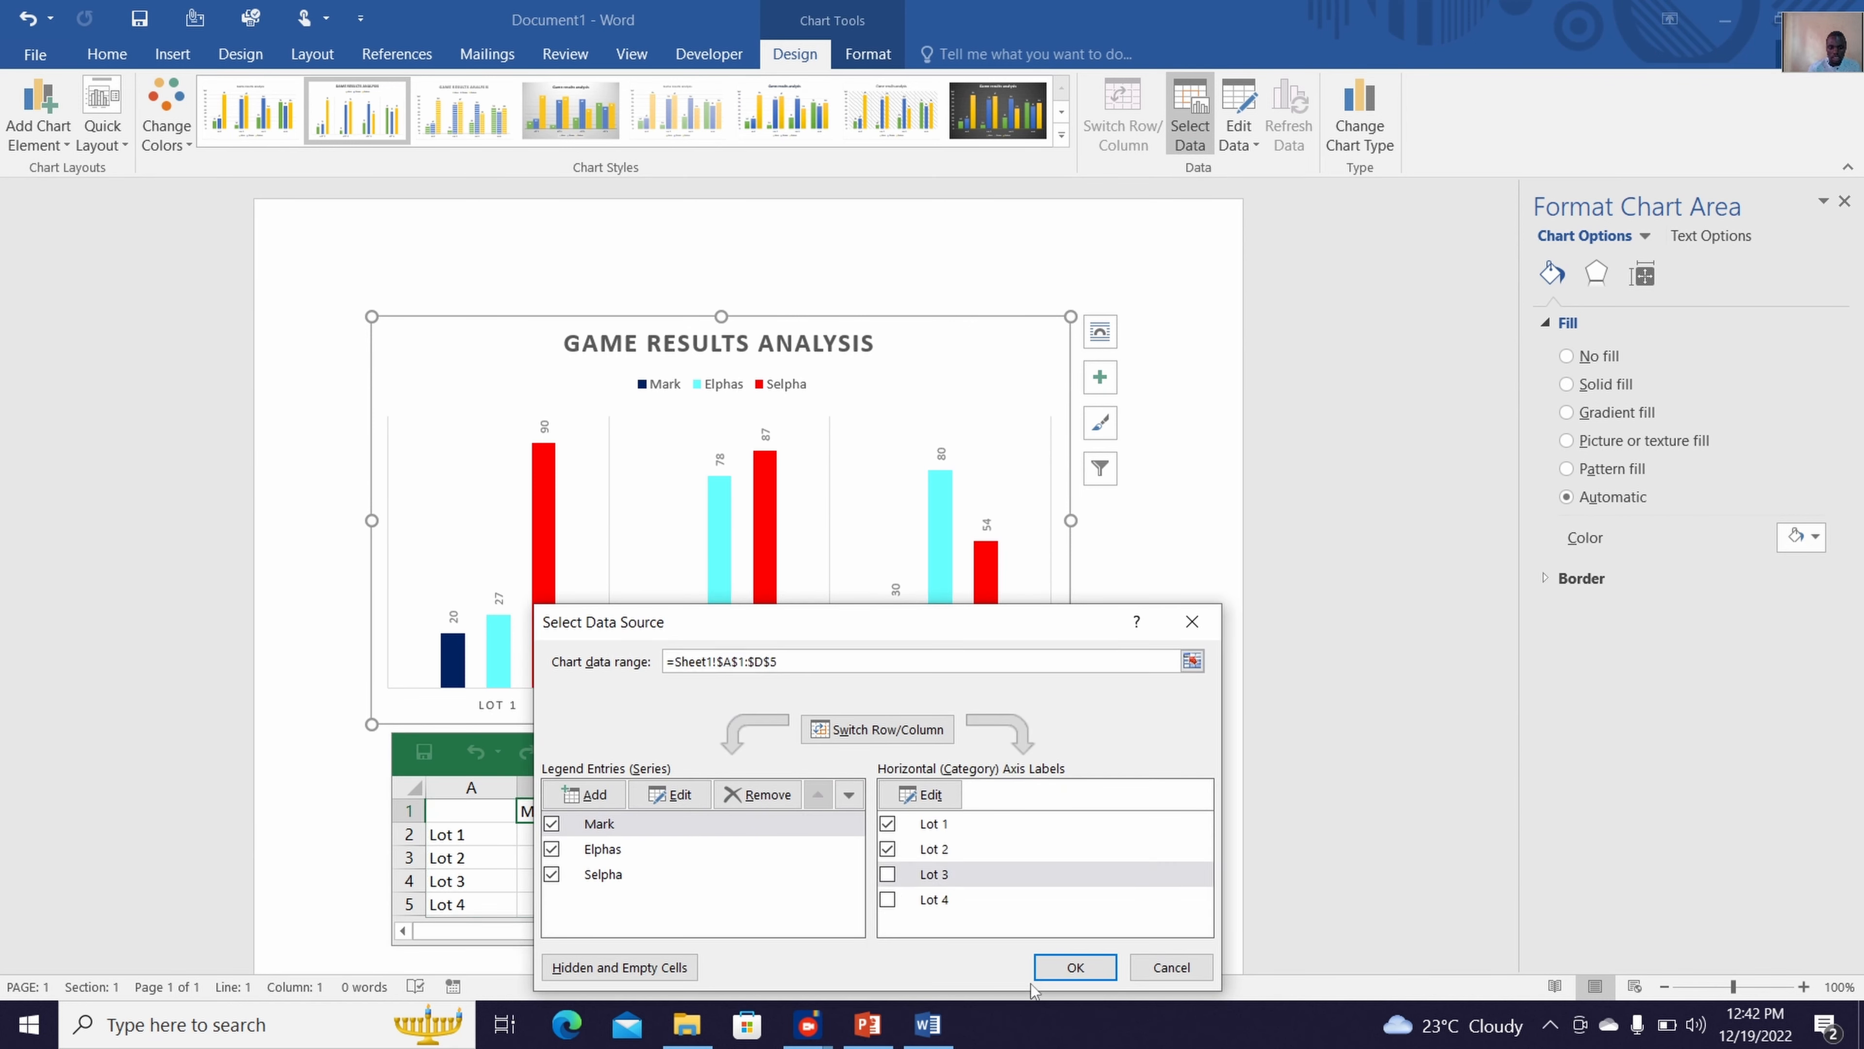
left_click(1071, 968)
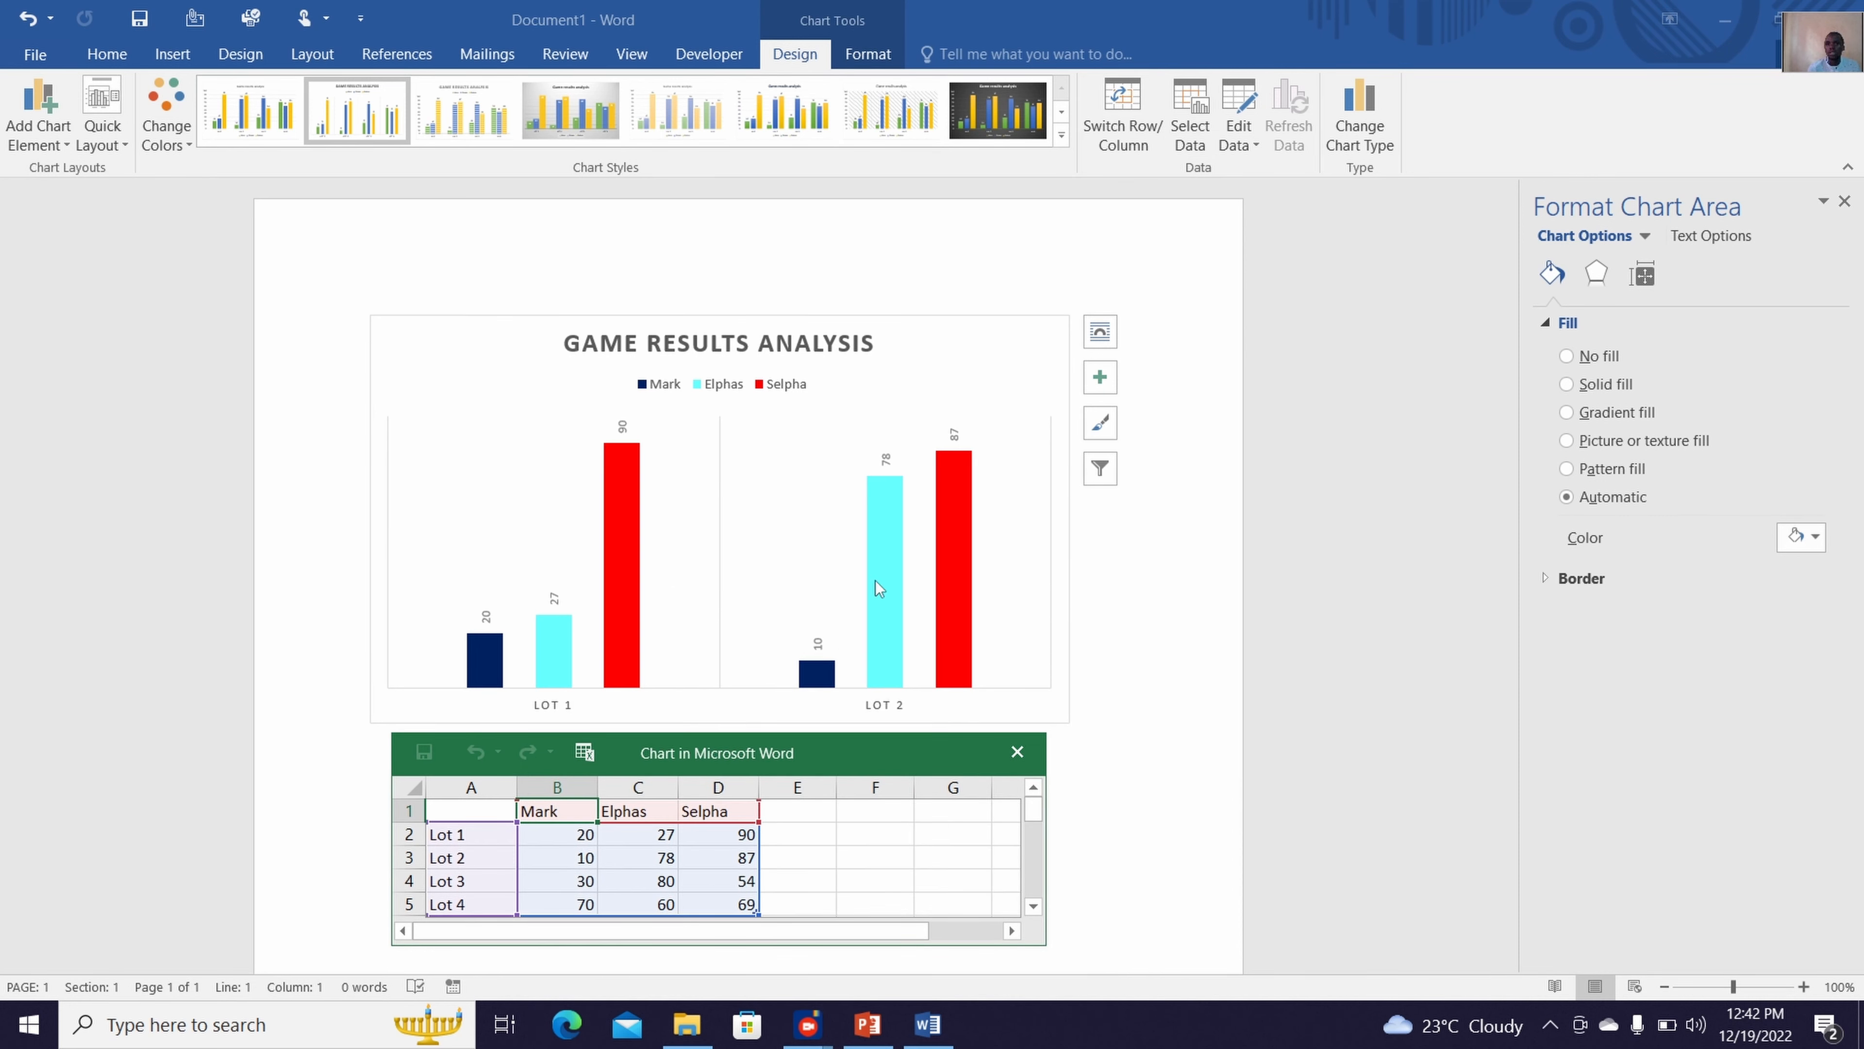
Hide the first data series, the dark blue columns, through the chart's data source selection
left_click(1192, 131)
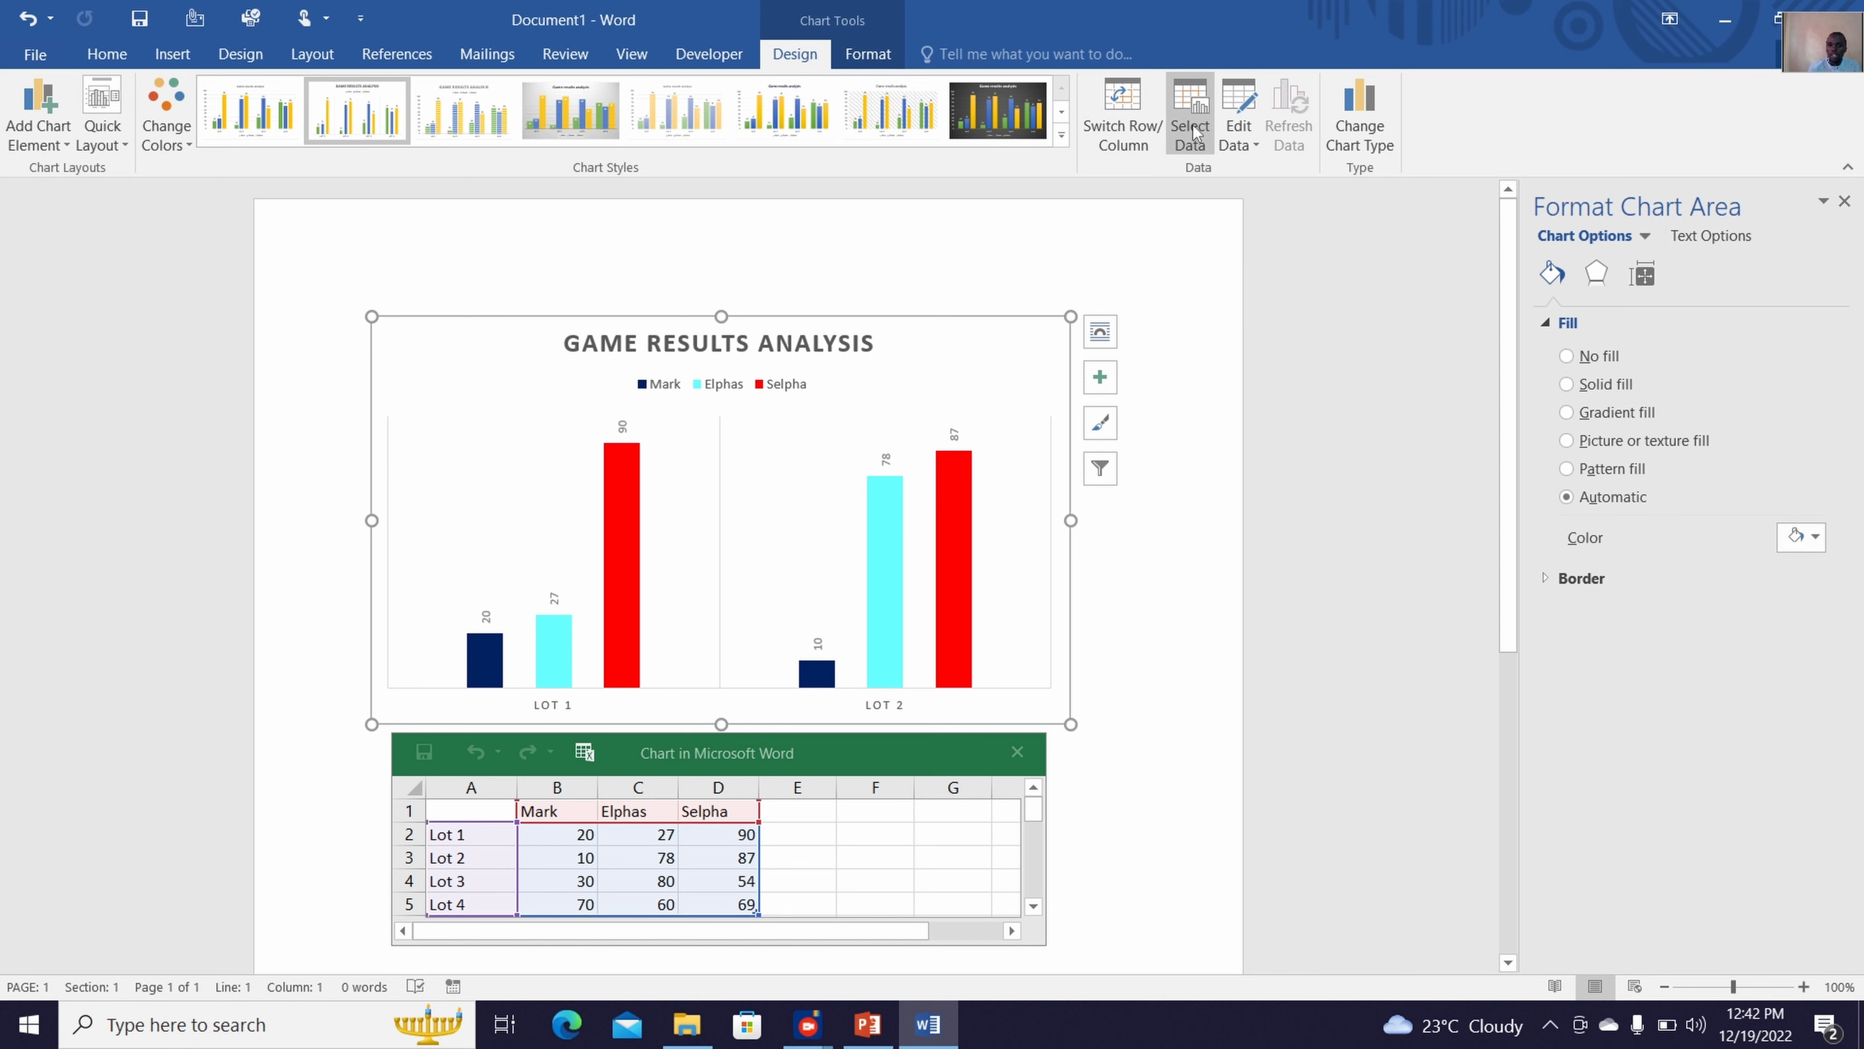
left_click(1192, 131)
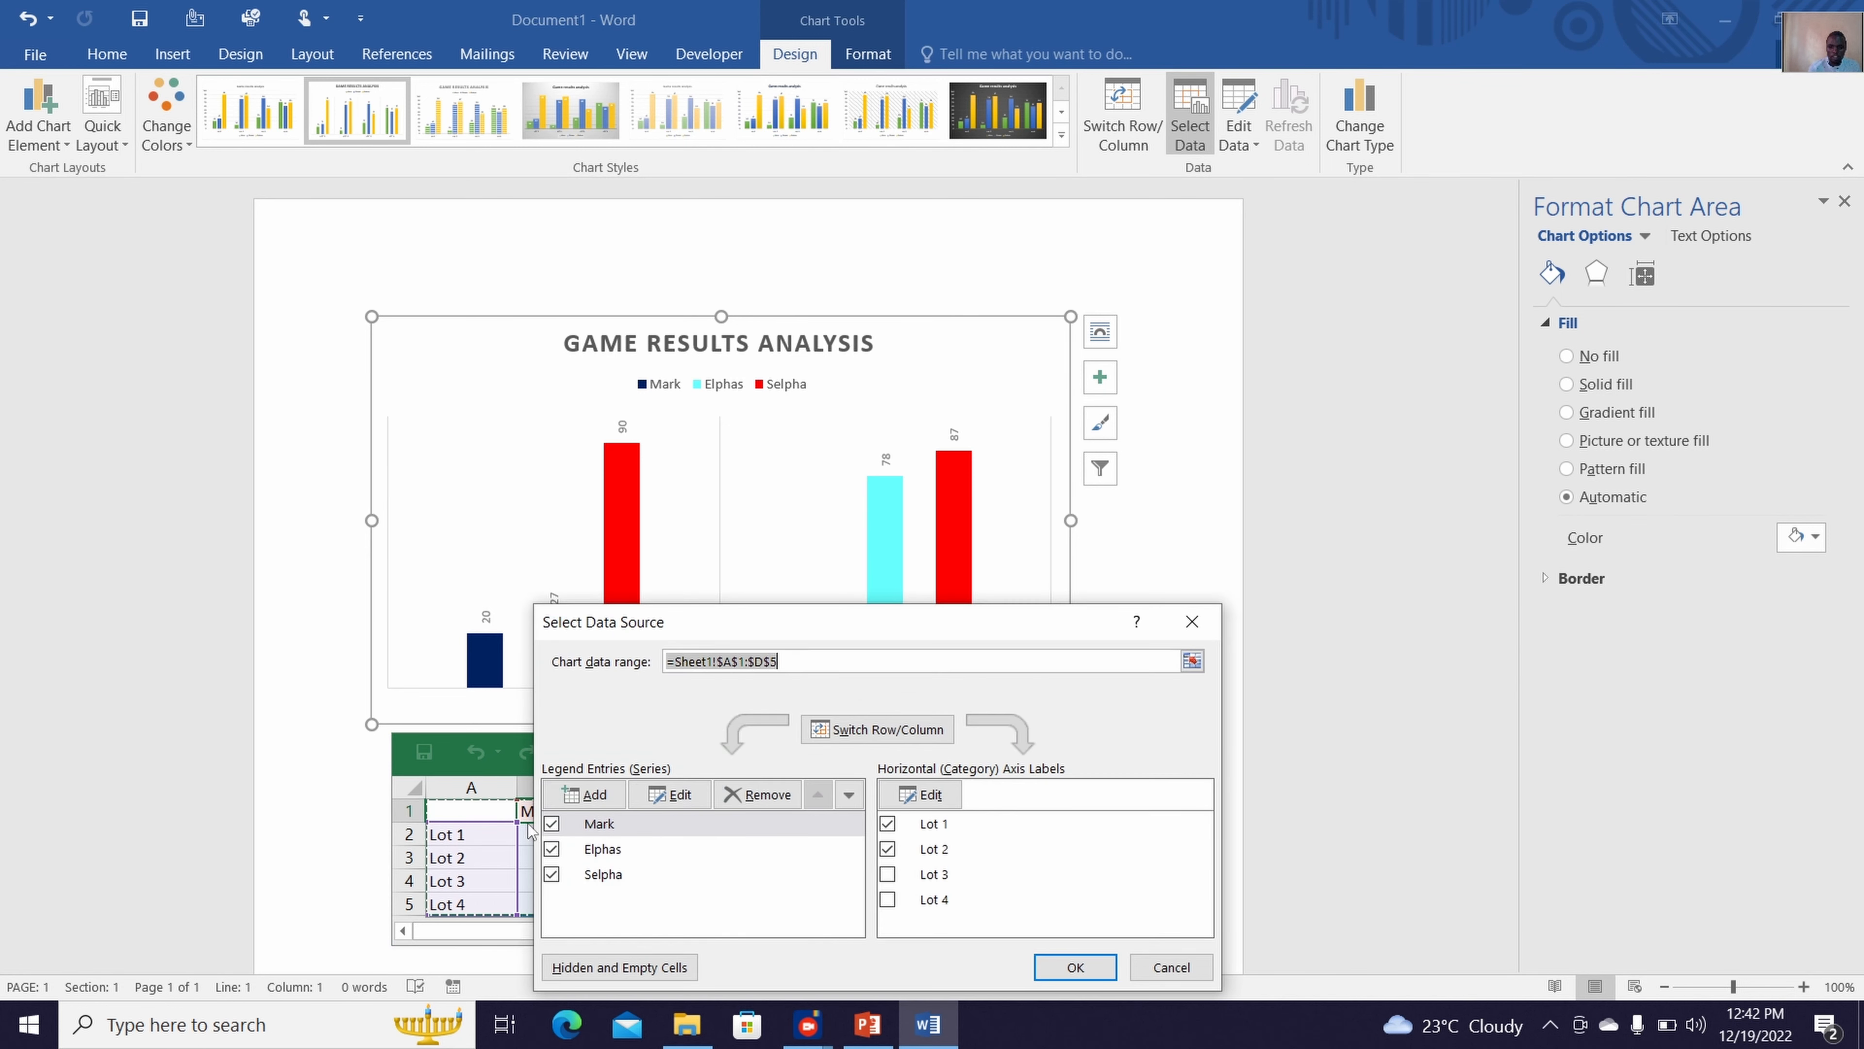
left_click(551, 823)
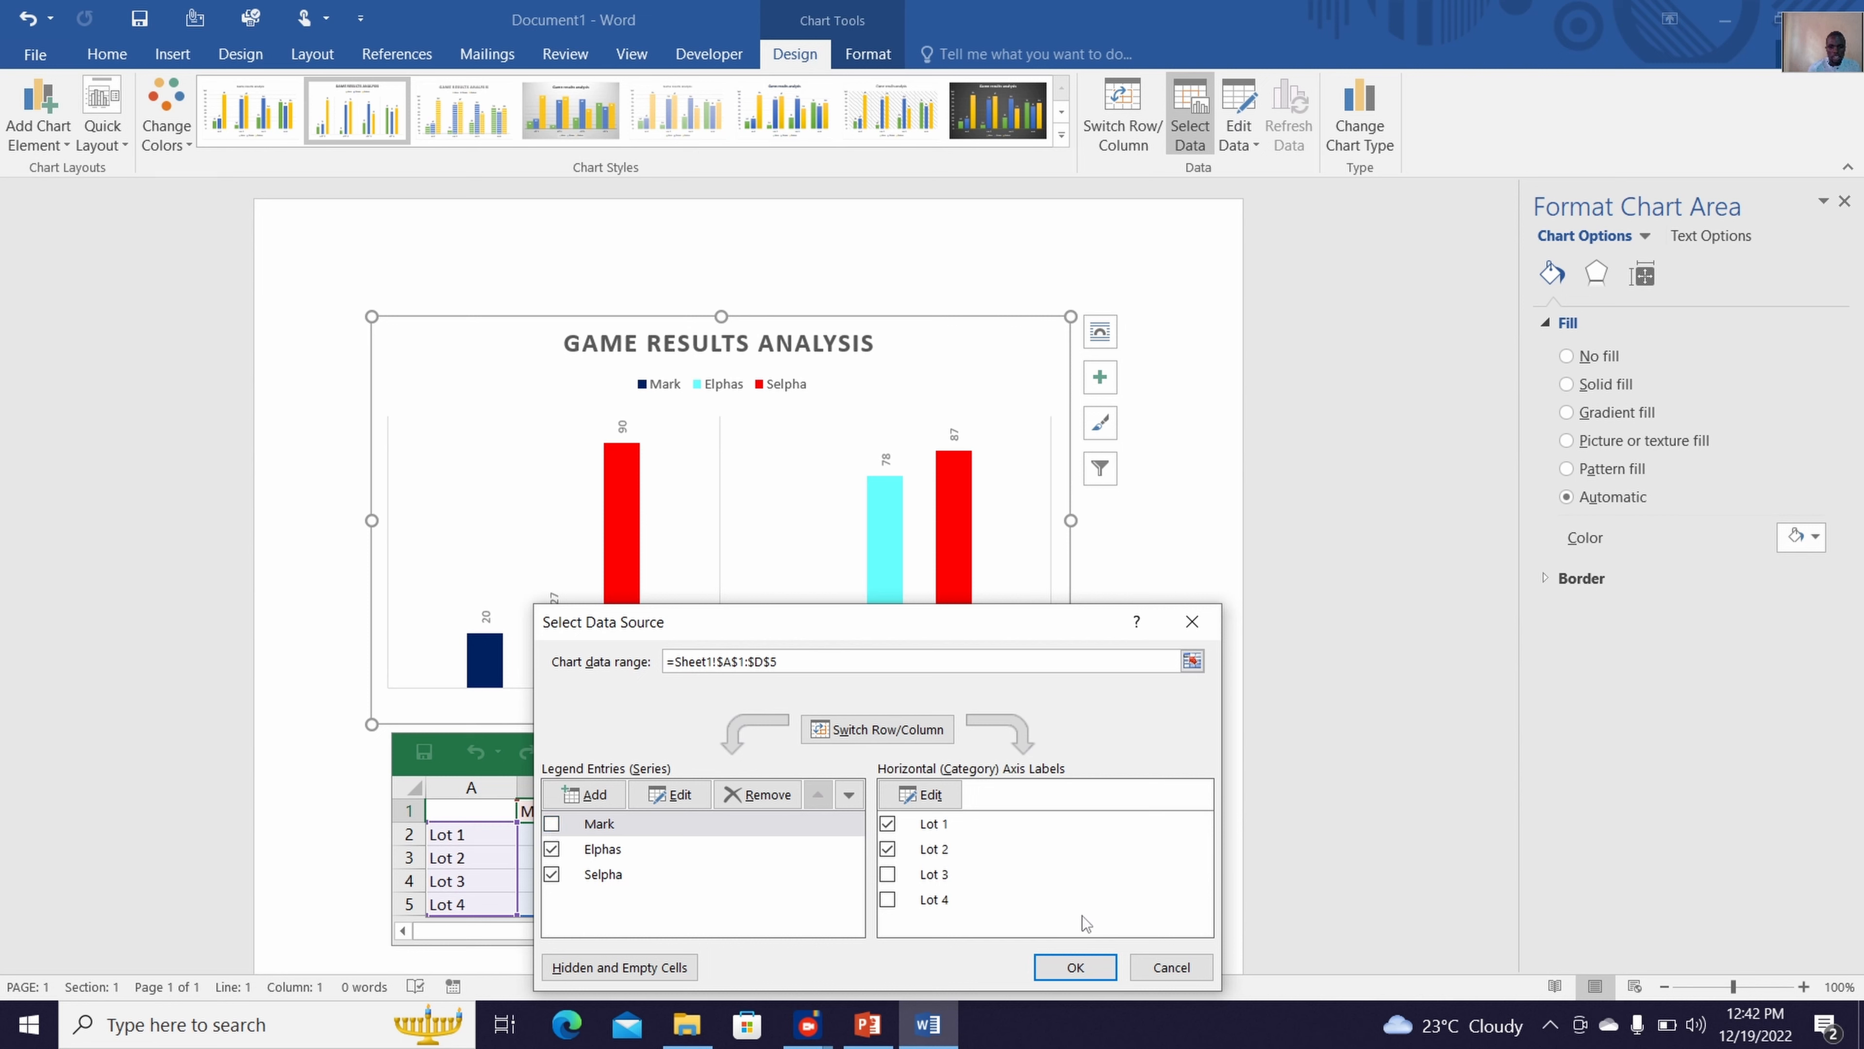
left_click(1083, 964)
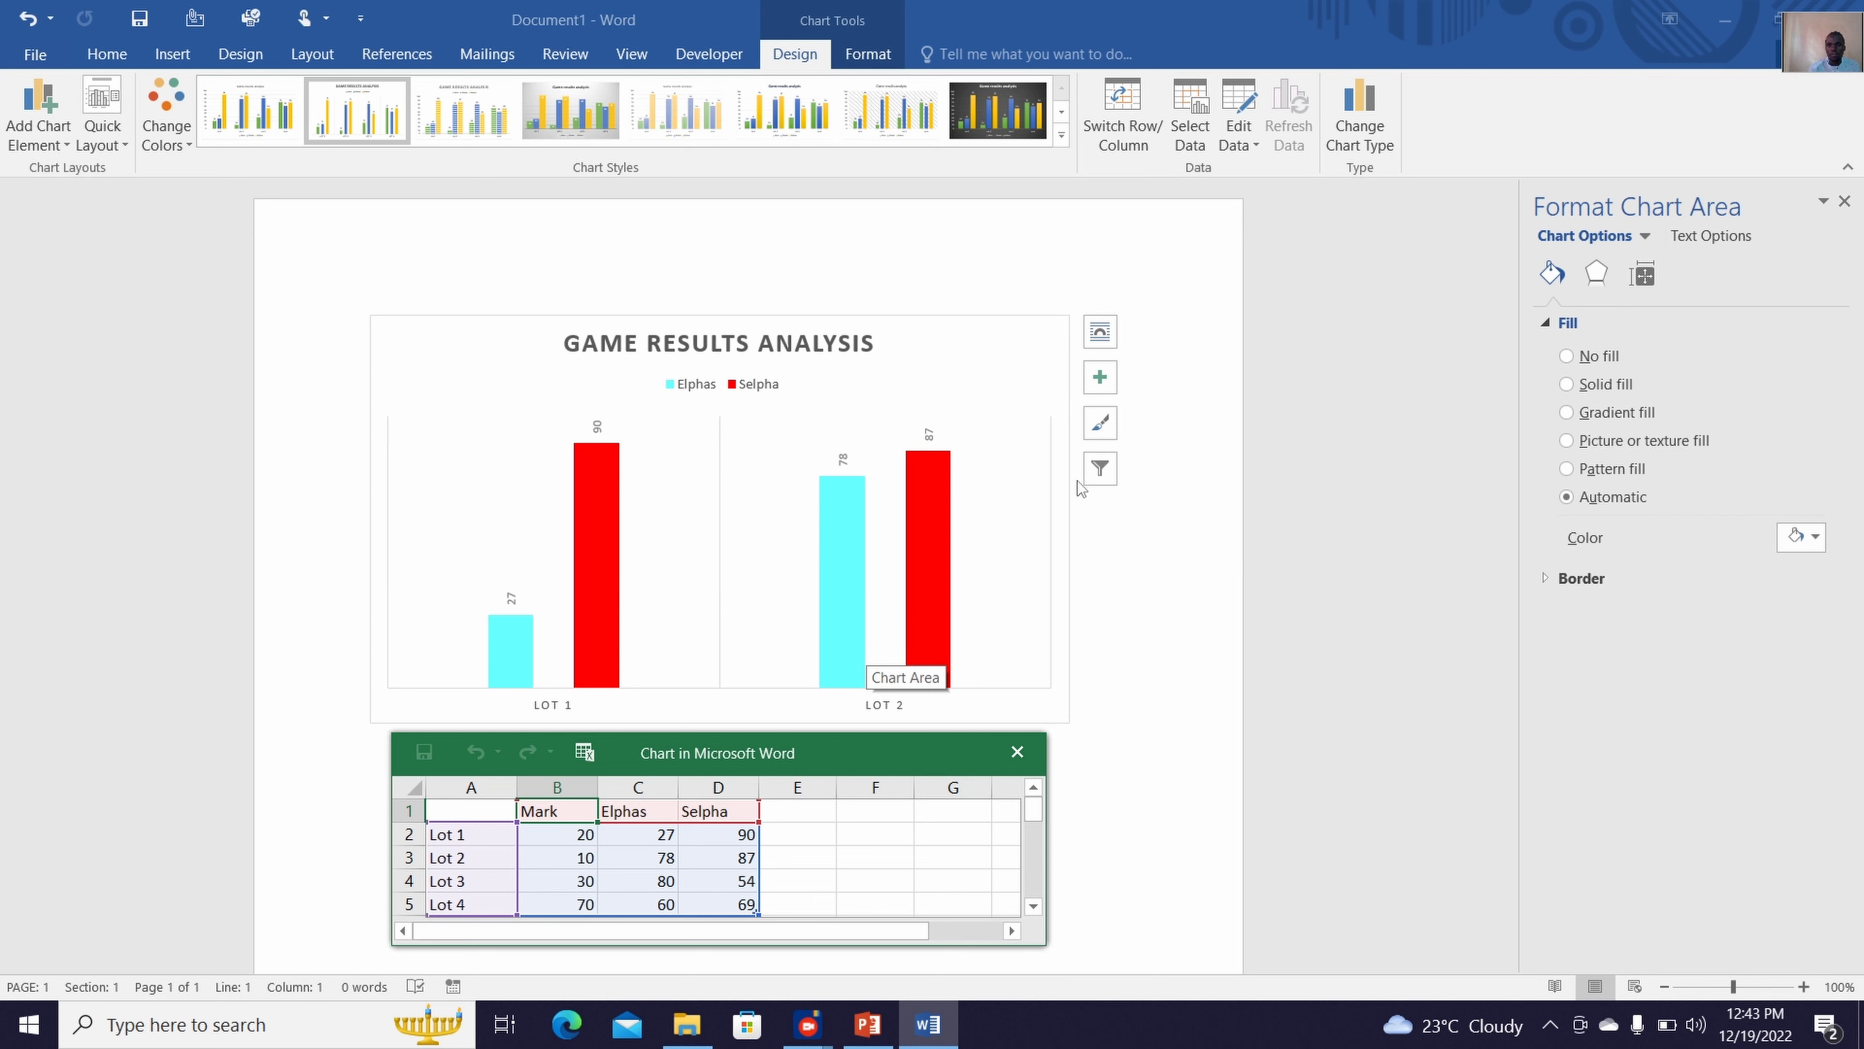
Re-include the Lot 3 and Lot 4 categories and the first data series in the data source selection
left_click(1200, 151)
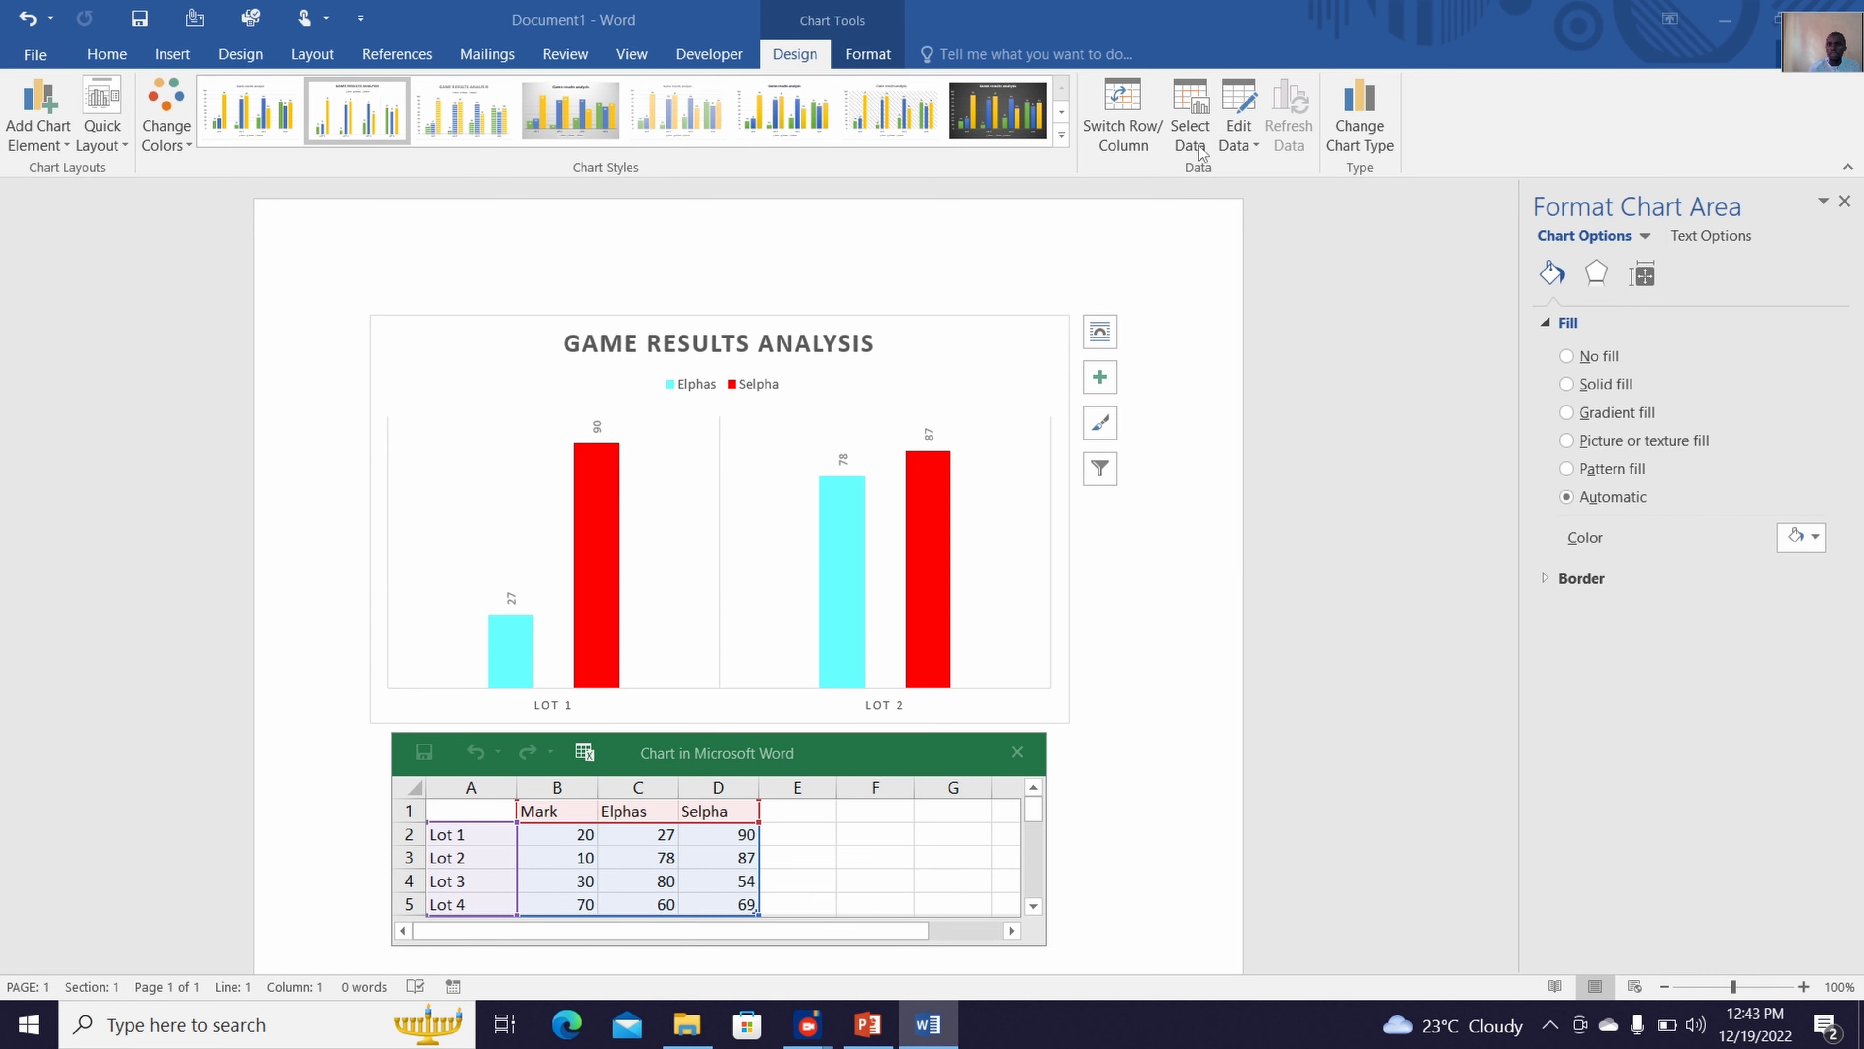
left_click(1200, 150)
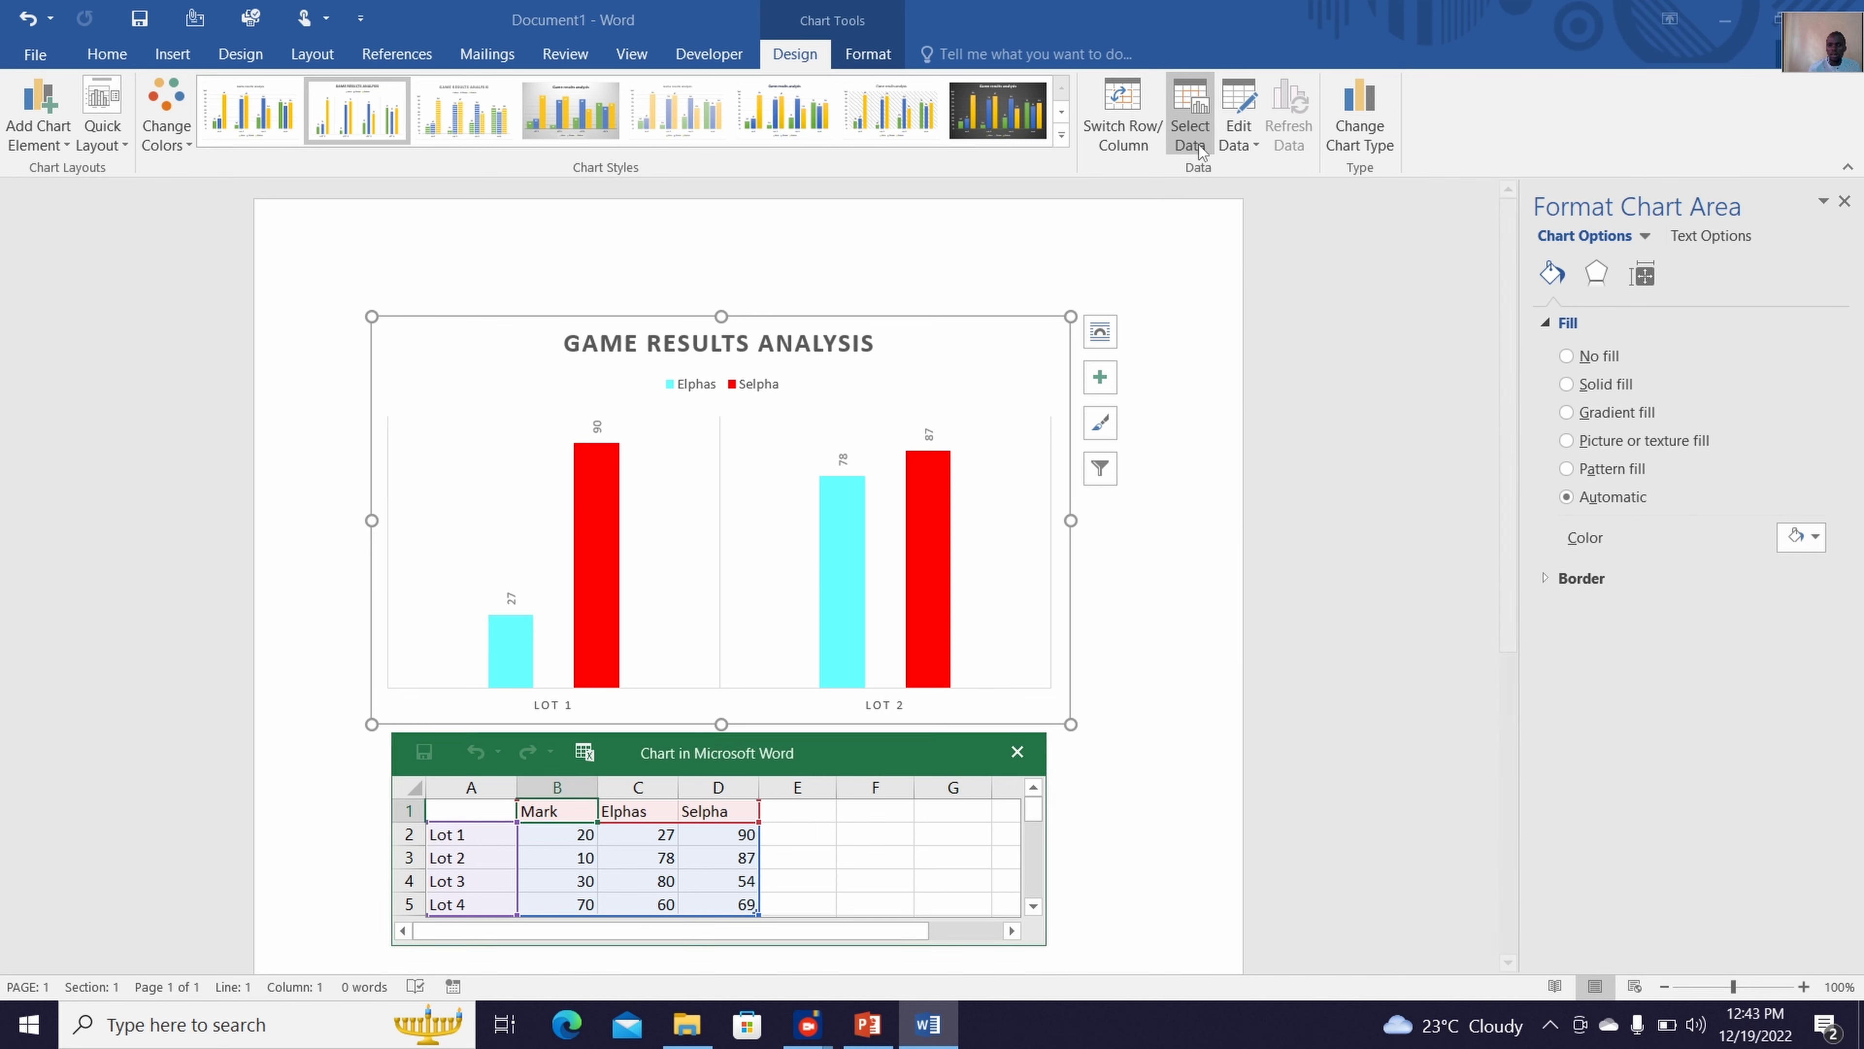
left_click(888, 874)
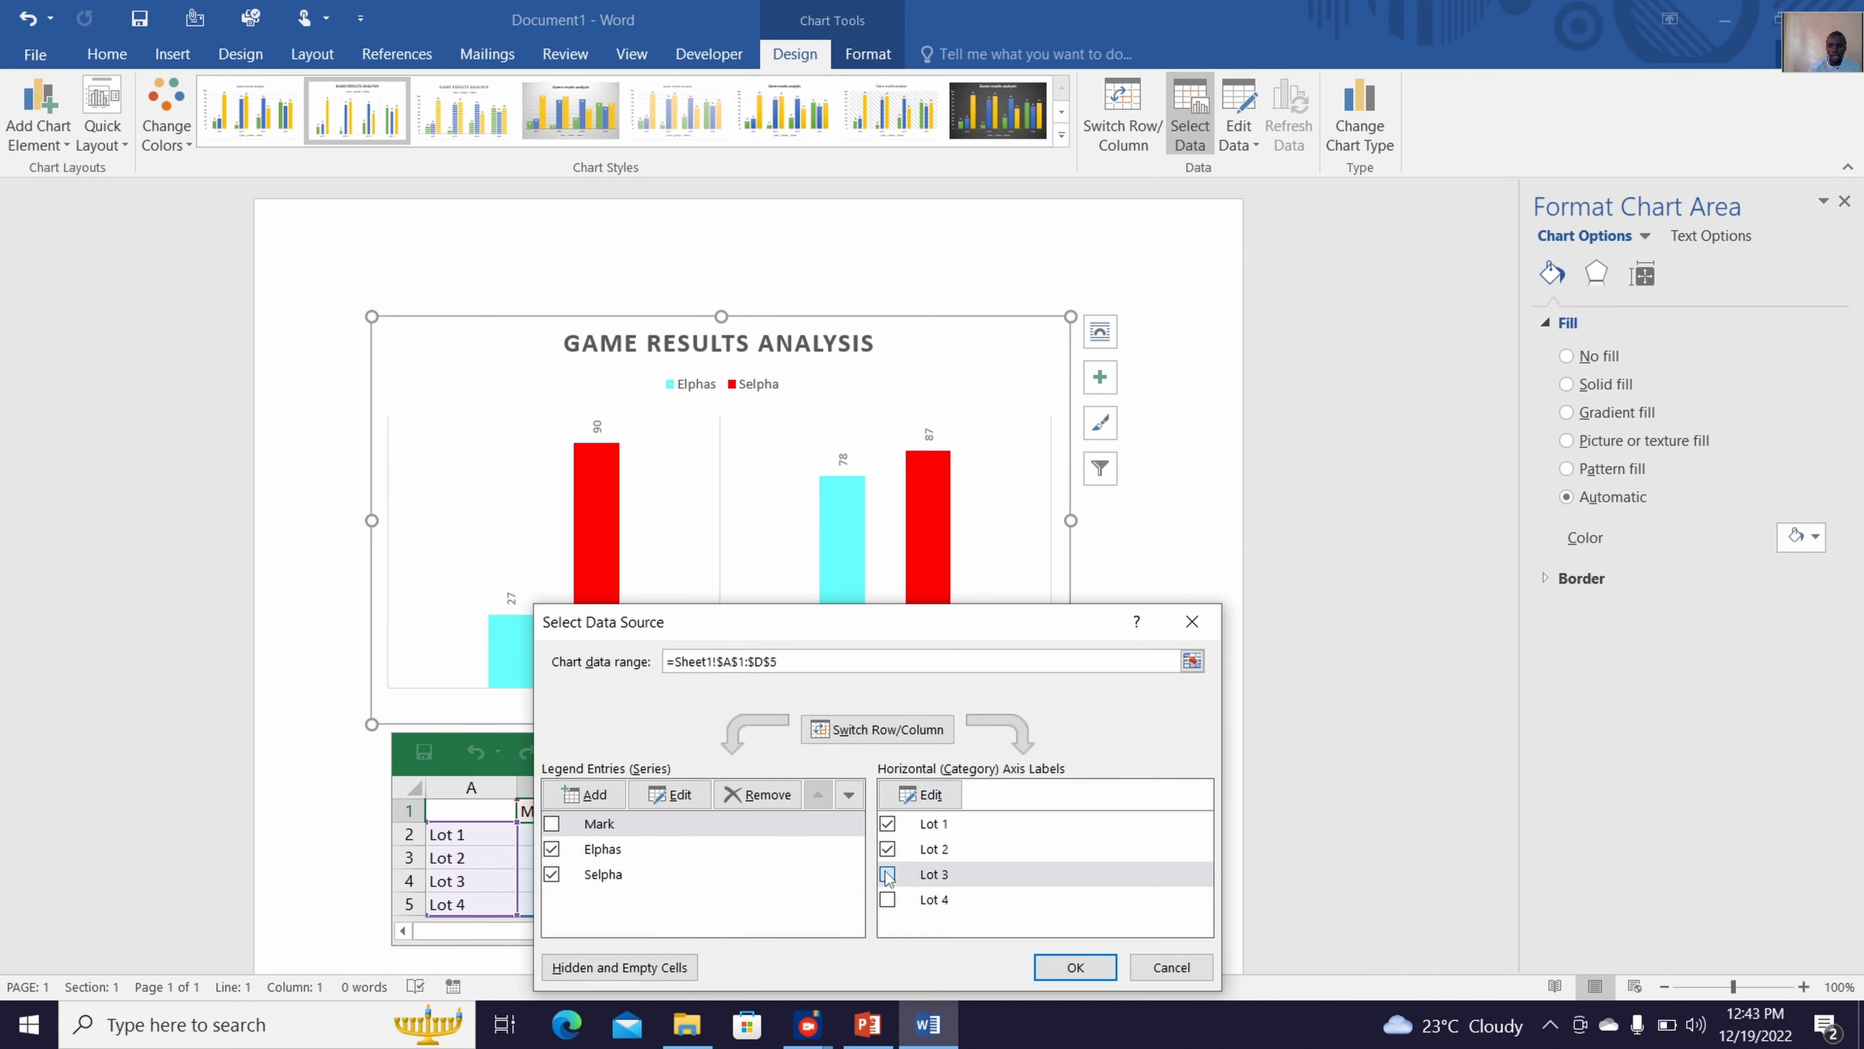
left_click(888, 899)
left_click(615, 826)
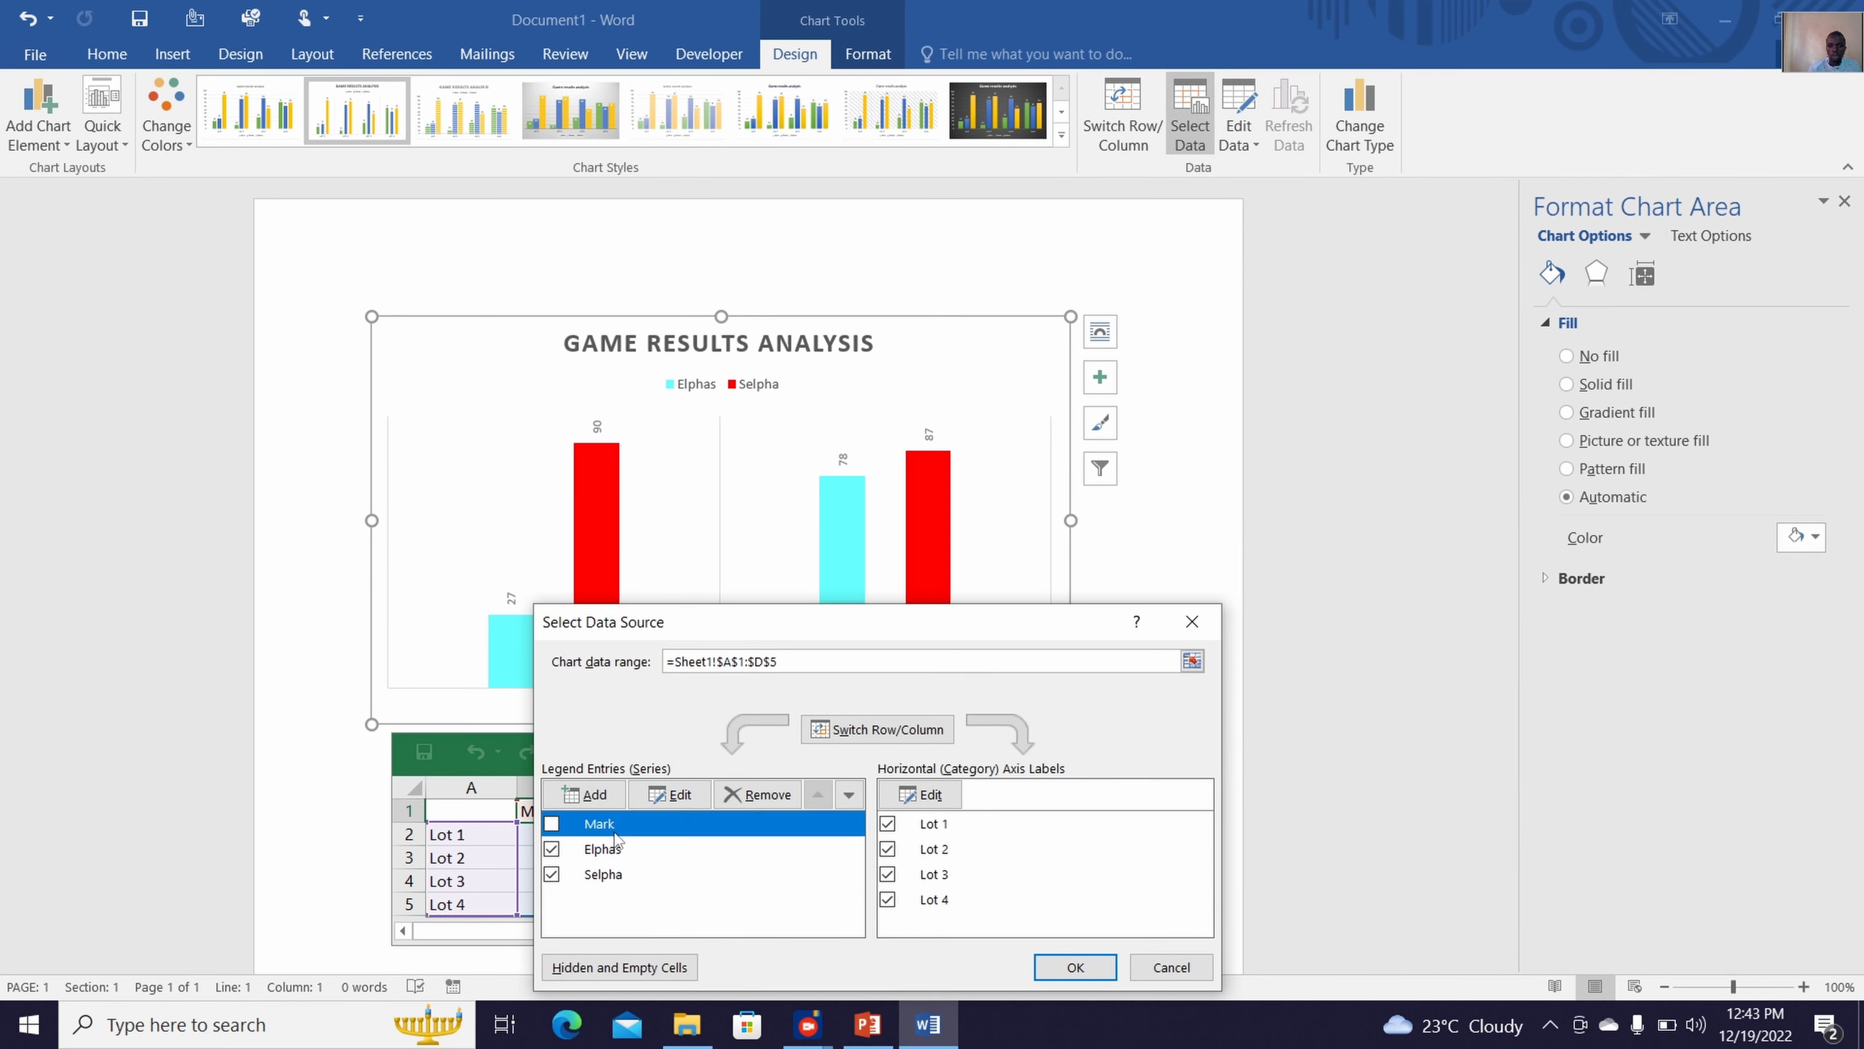
left_click(552, 824)
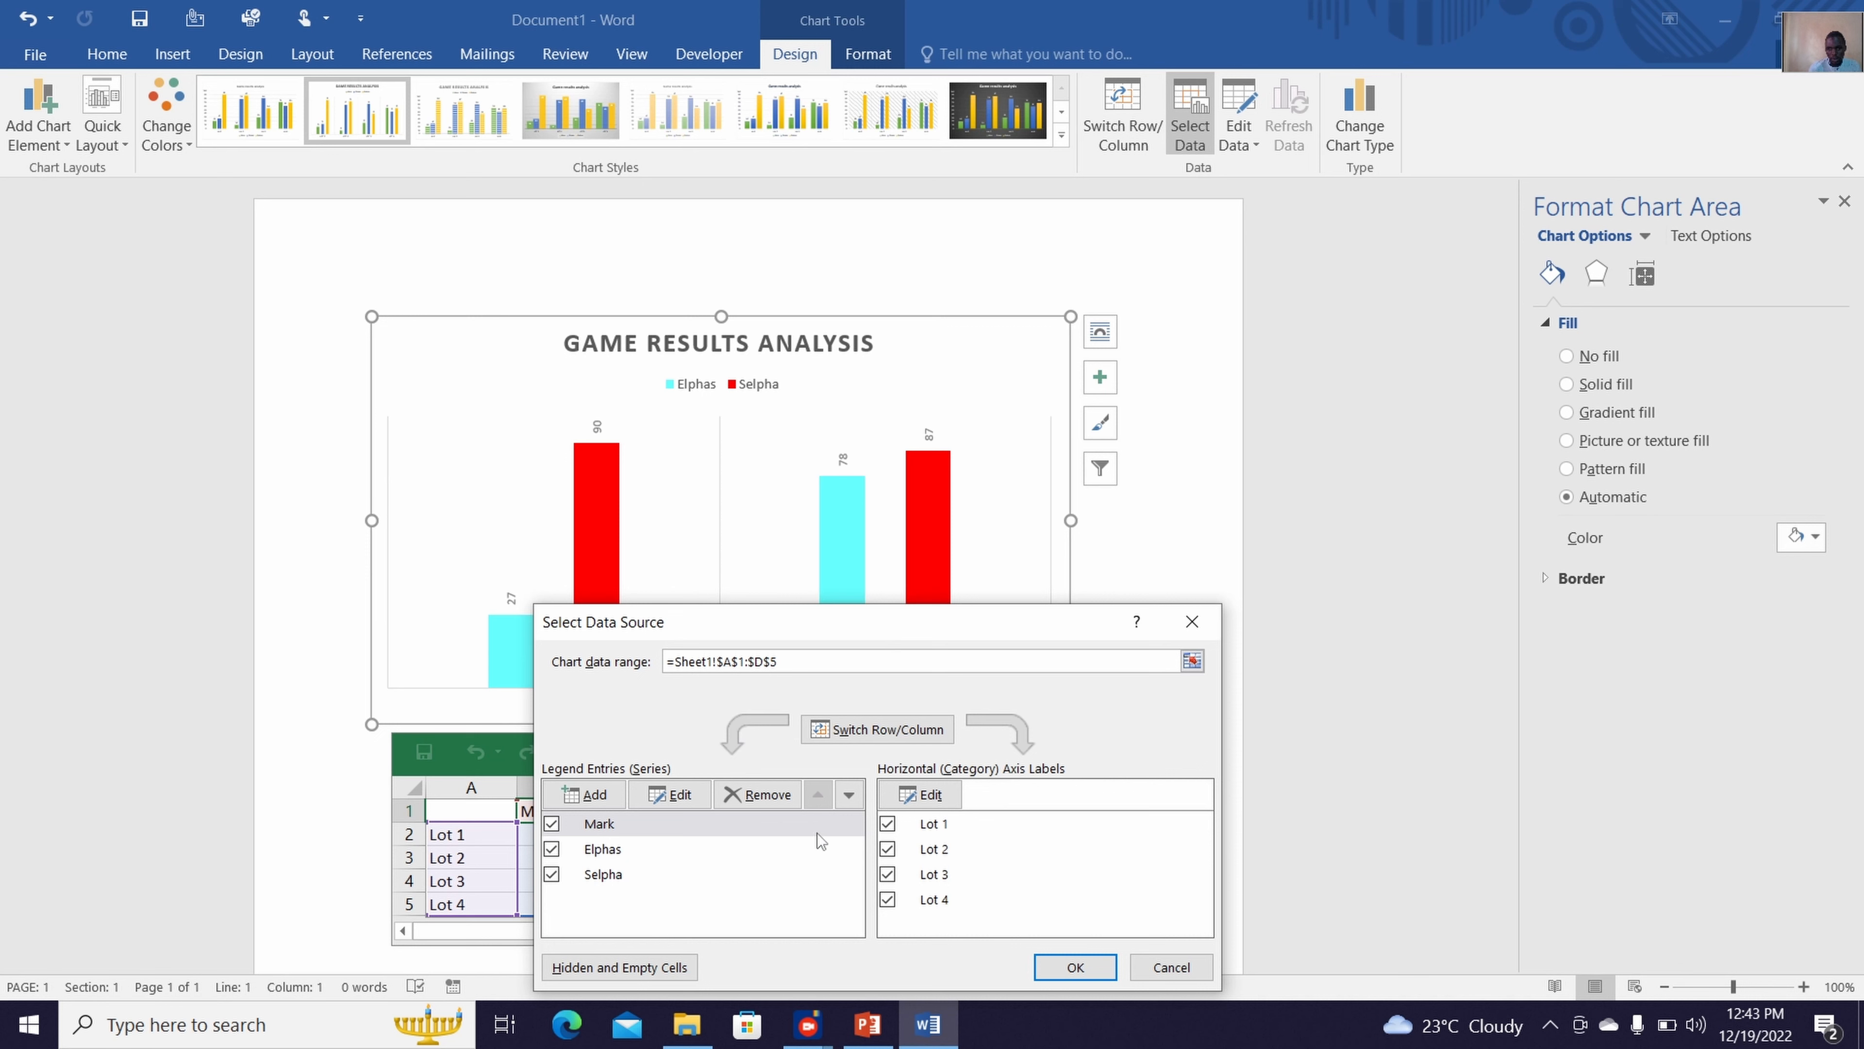
Add a fourth data series named with a new player's first name, keeping the default series values
left_click(582, 801)
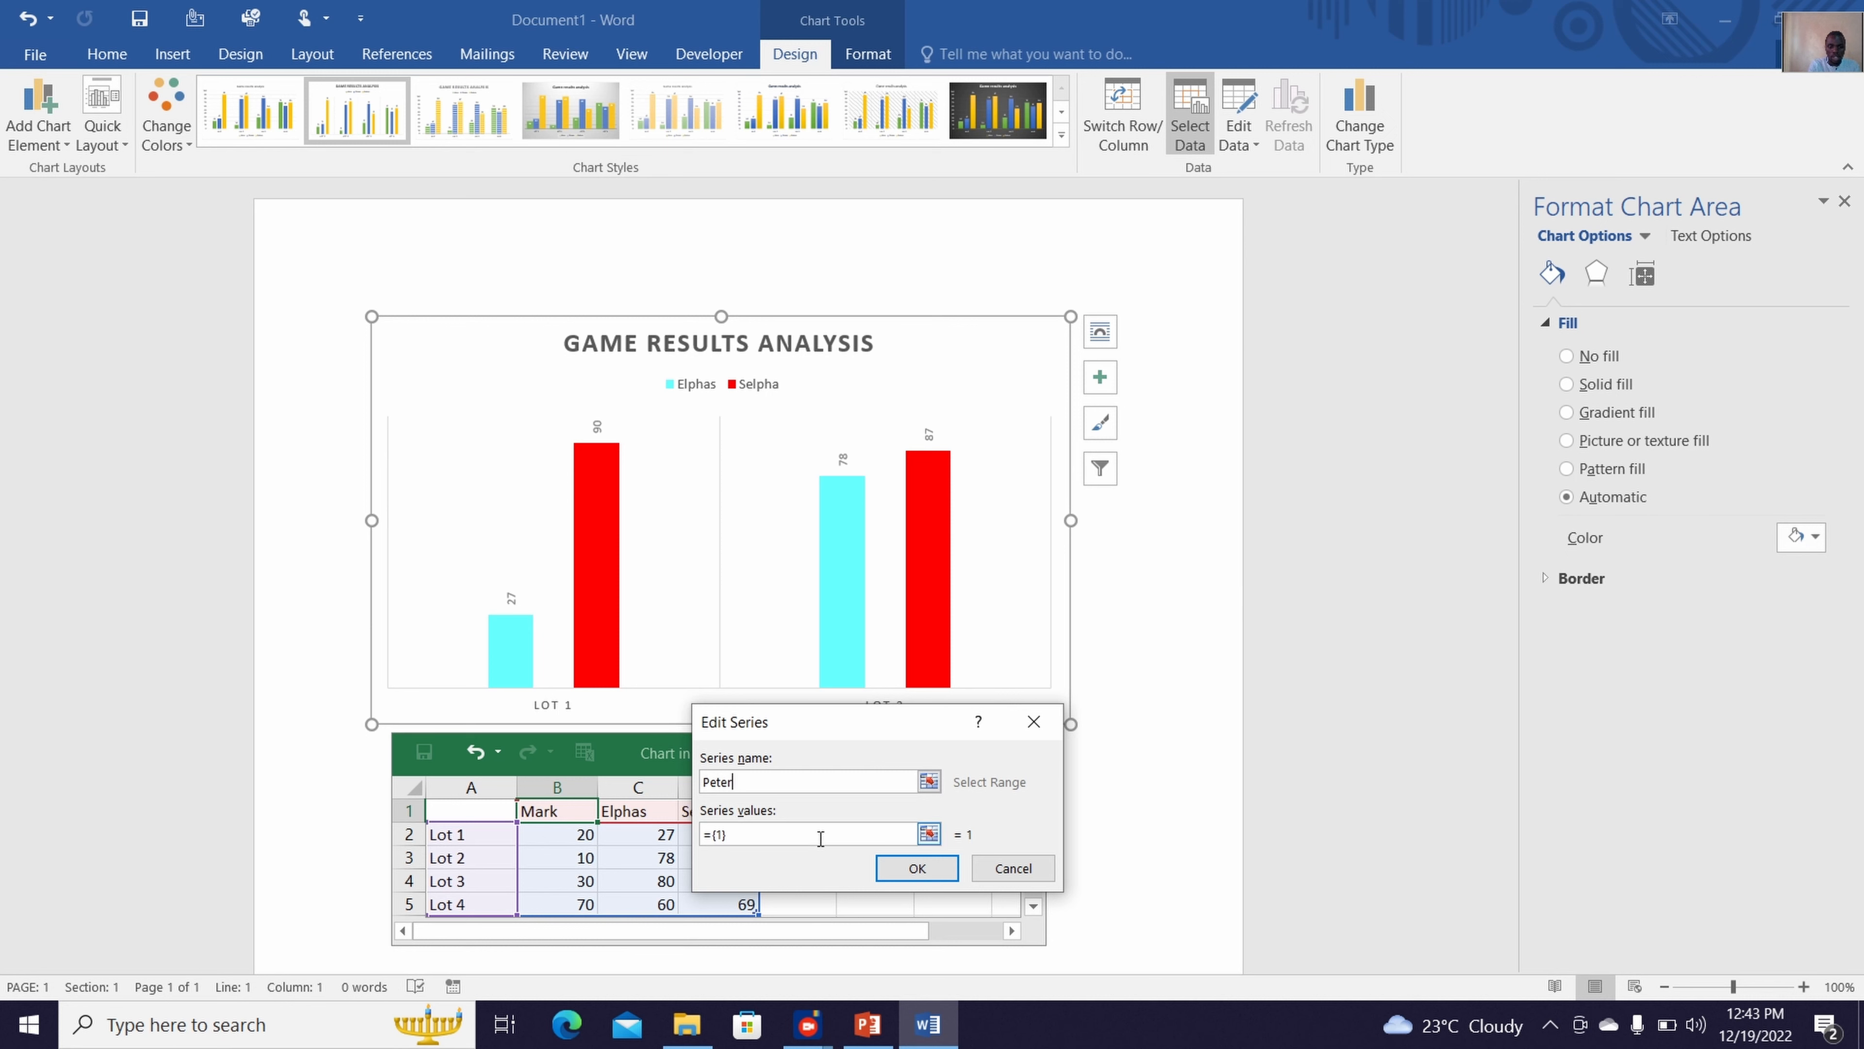
left_click(906, 868)
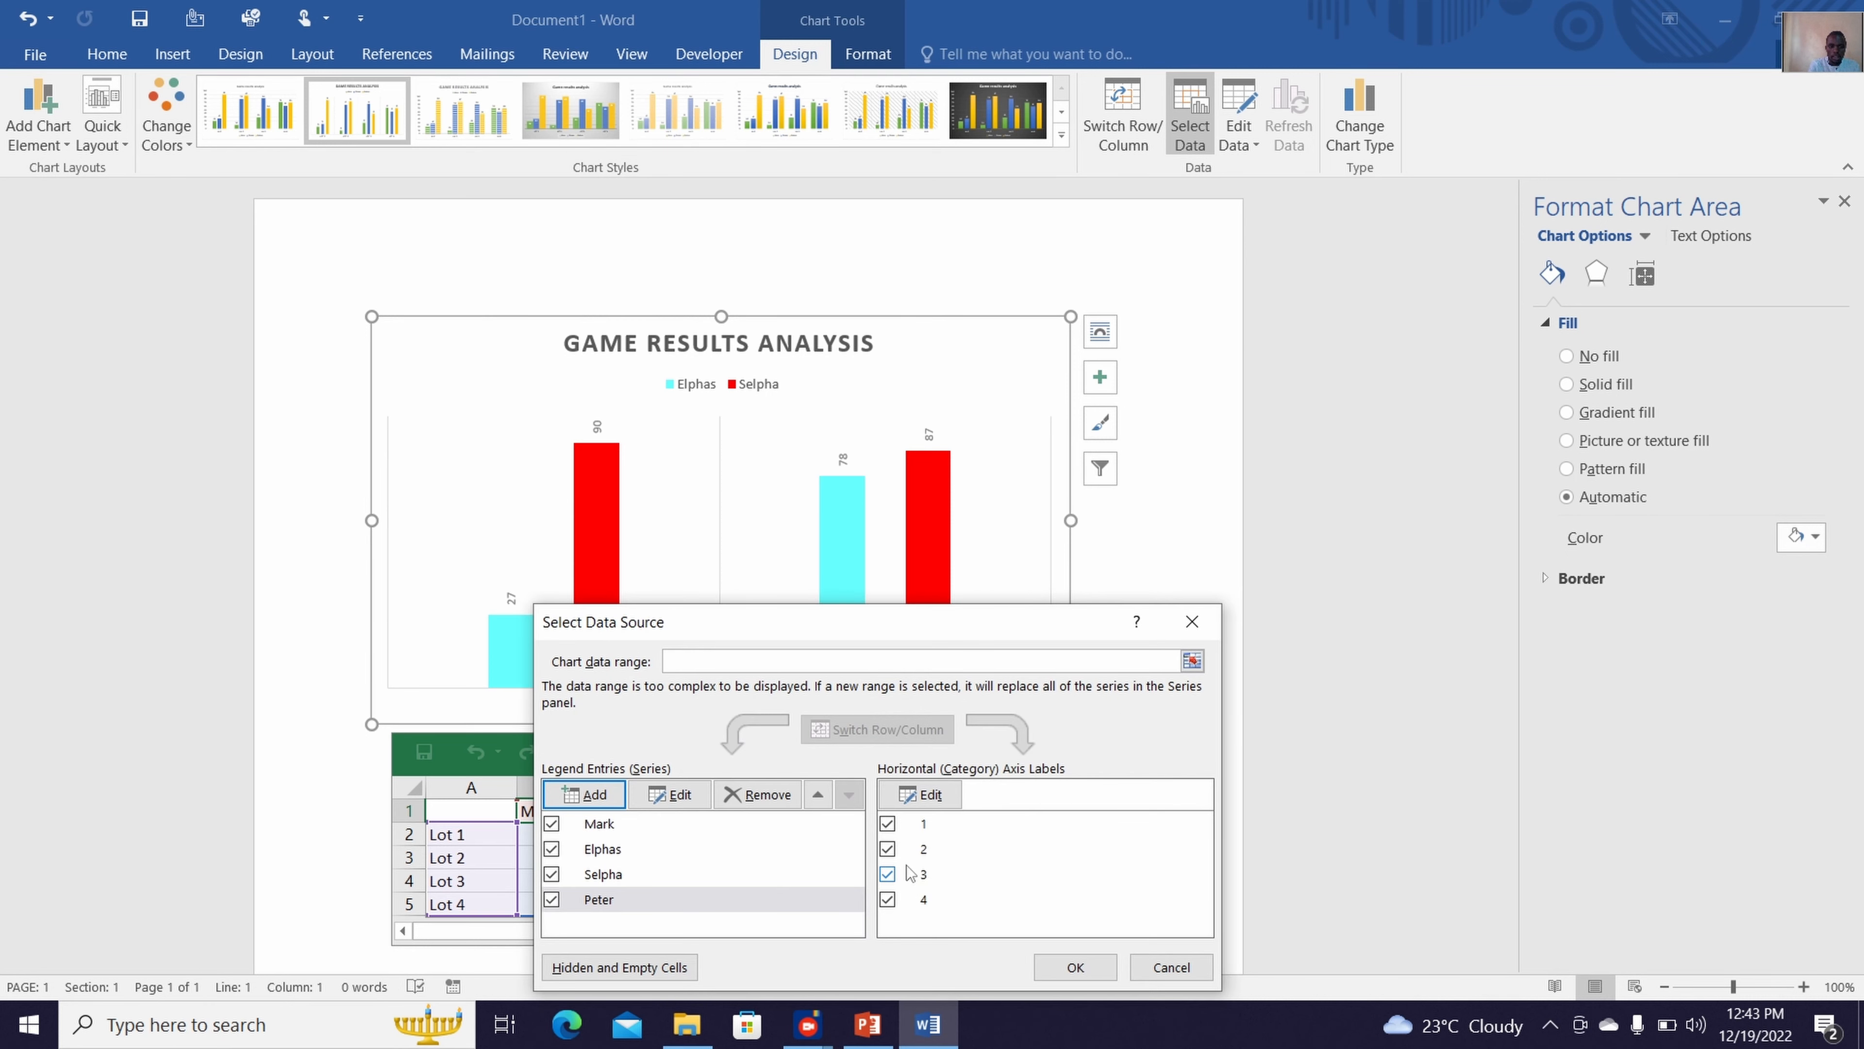
left_click(1099, 977)
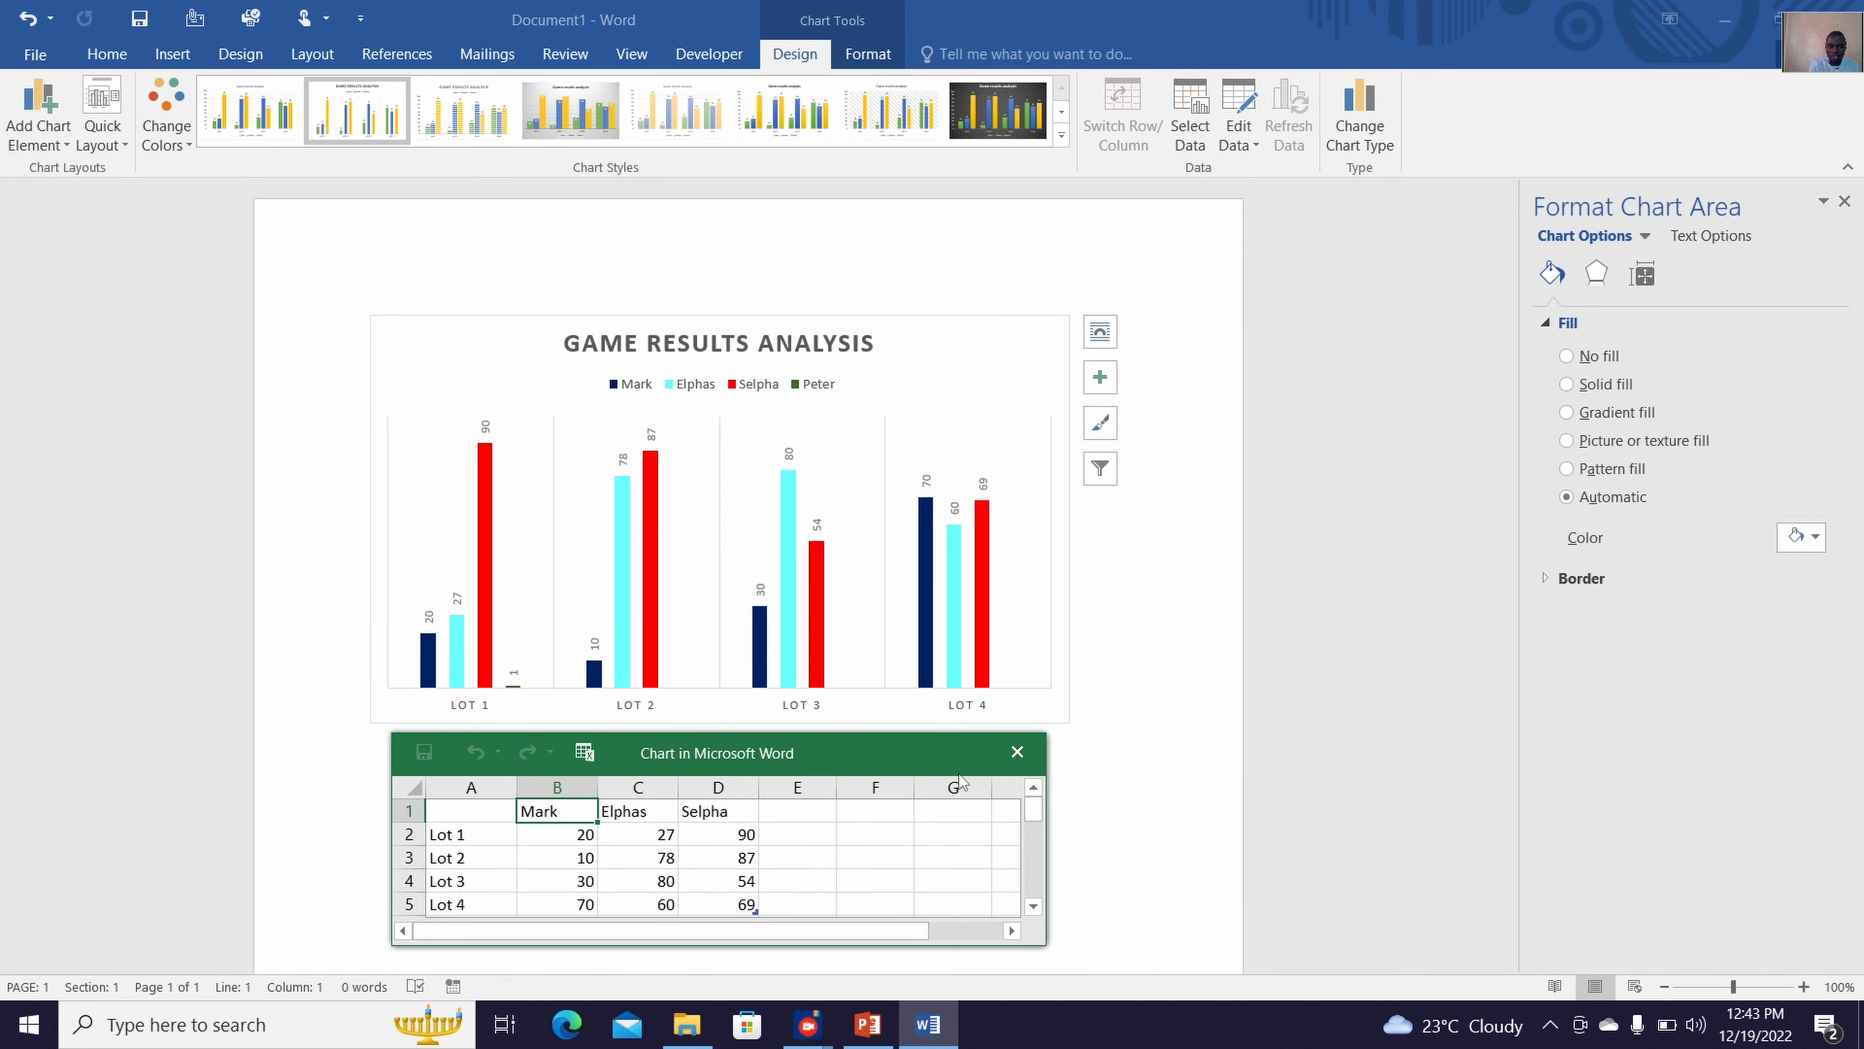
Extend the chart's data table by one column so that it includes column E down to row 5
mouse_move(1031, 819)
left_mouse_down()
mouse_move(1035, 835)
mouse_move(1035, 819)
left_mouse_up()
left_click(756, 818)
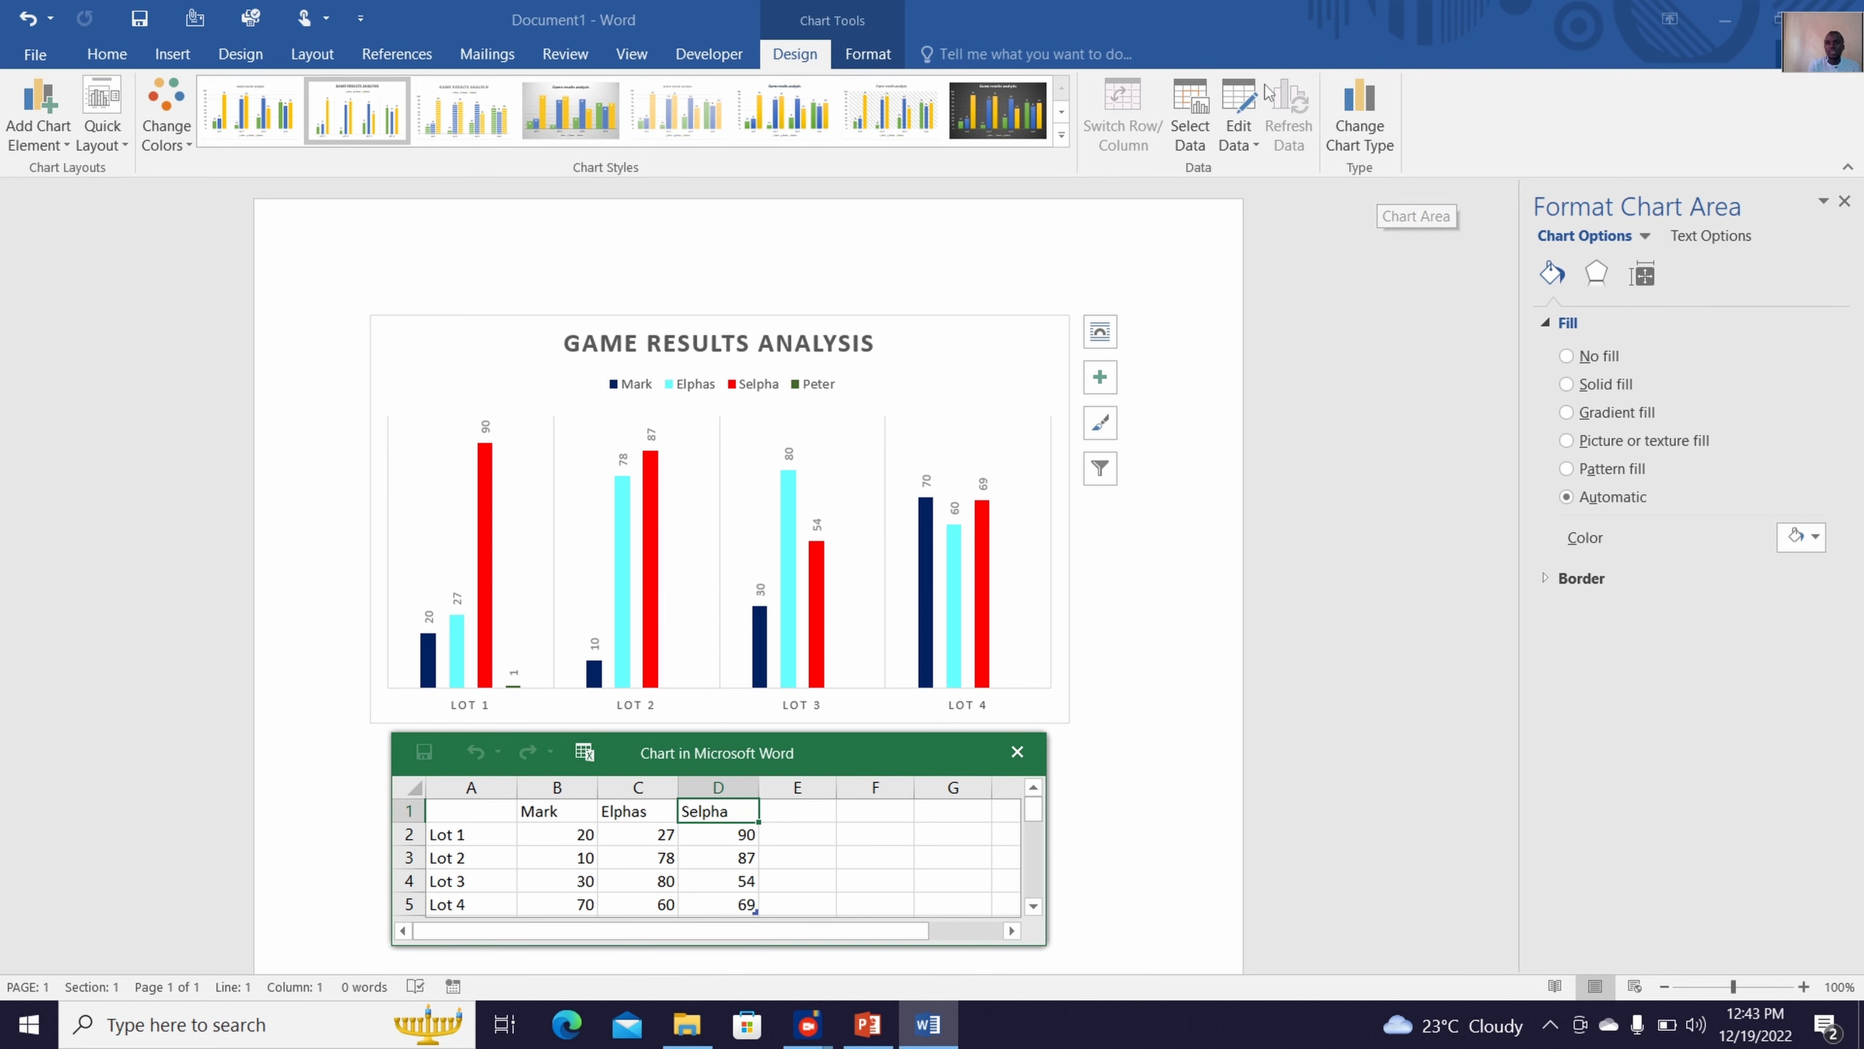
left_click(1203, 147)
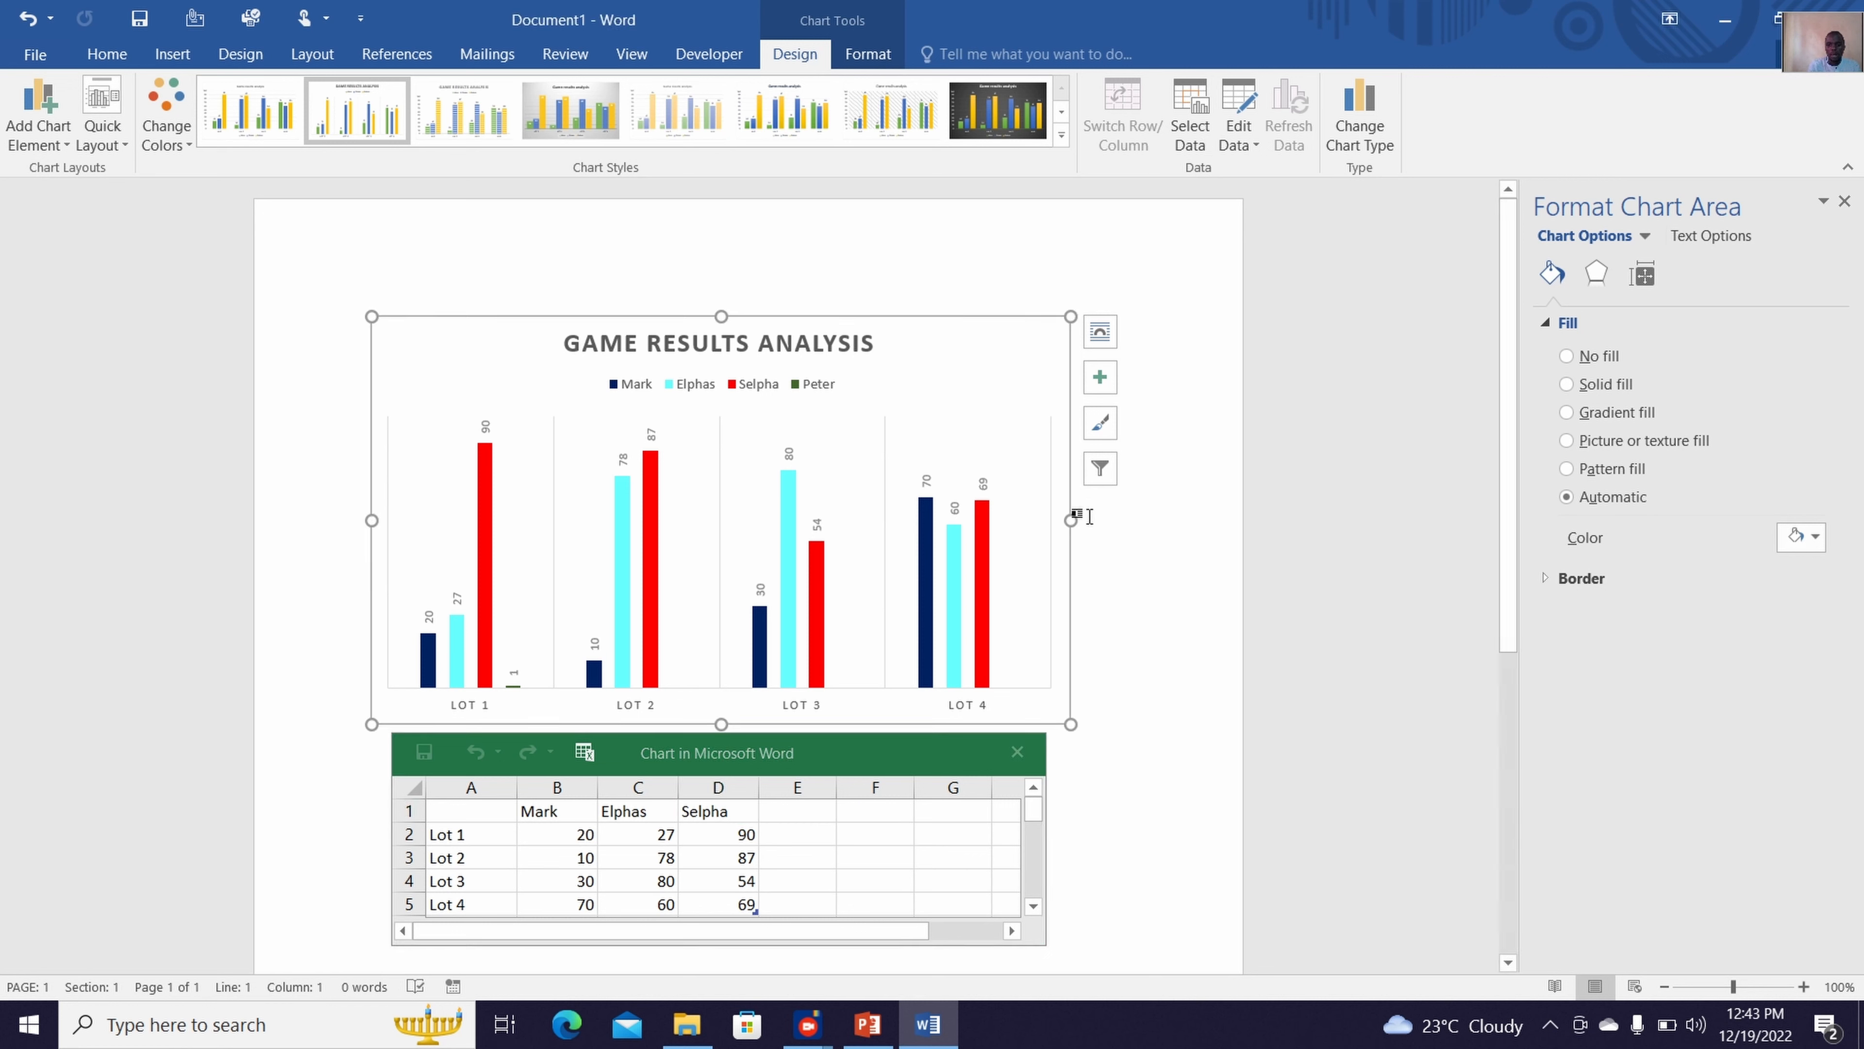
mouse_move(1039, 815)
left_mouse_down()
mouse_move(1038, 839)
mouse_move(1039, 799)
left_mouse_up()
left_click(740, 905)
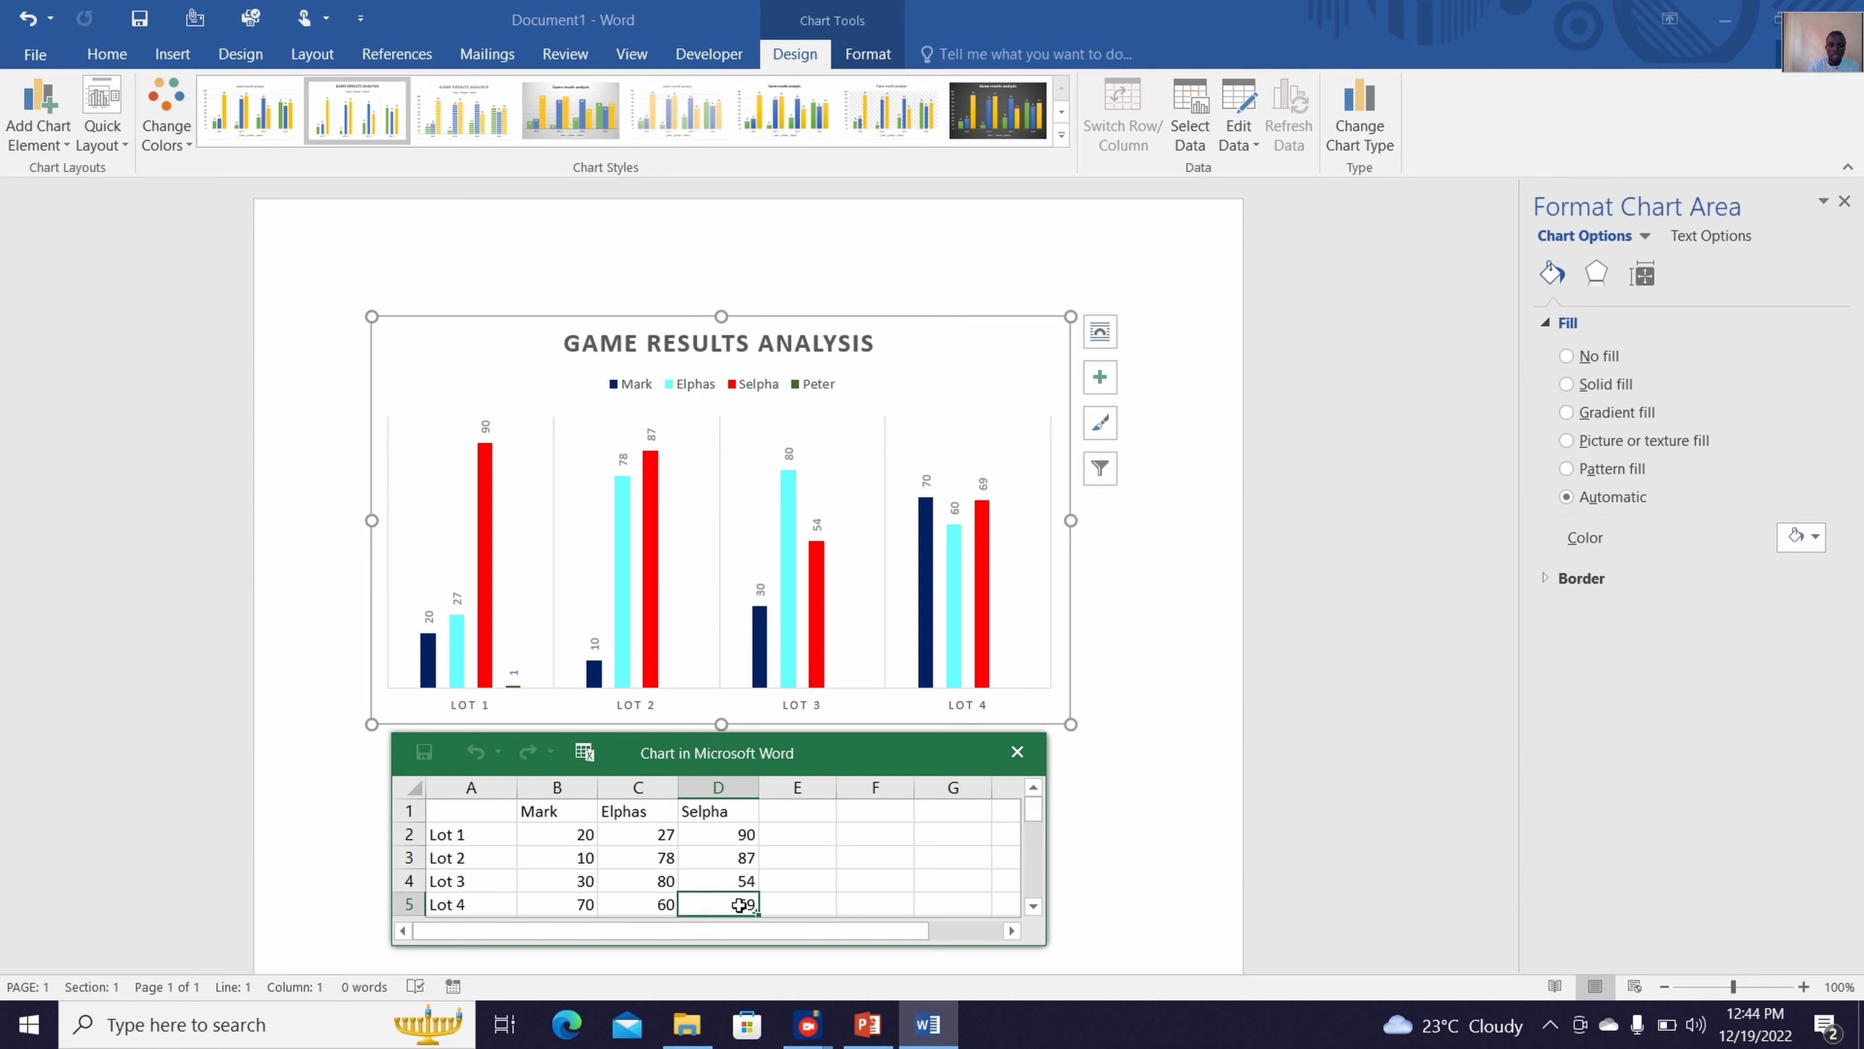
left_click(587, 863)
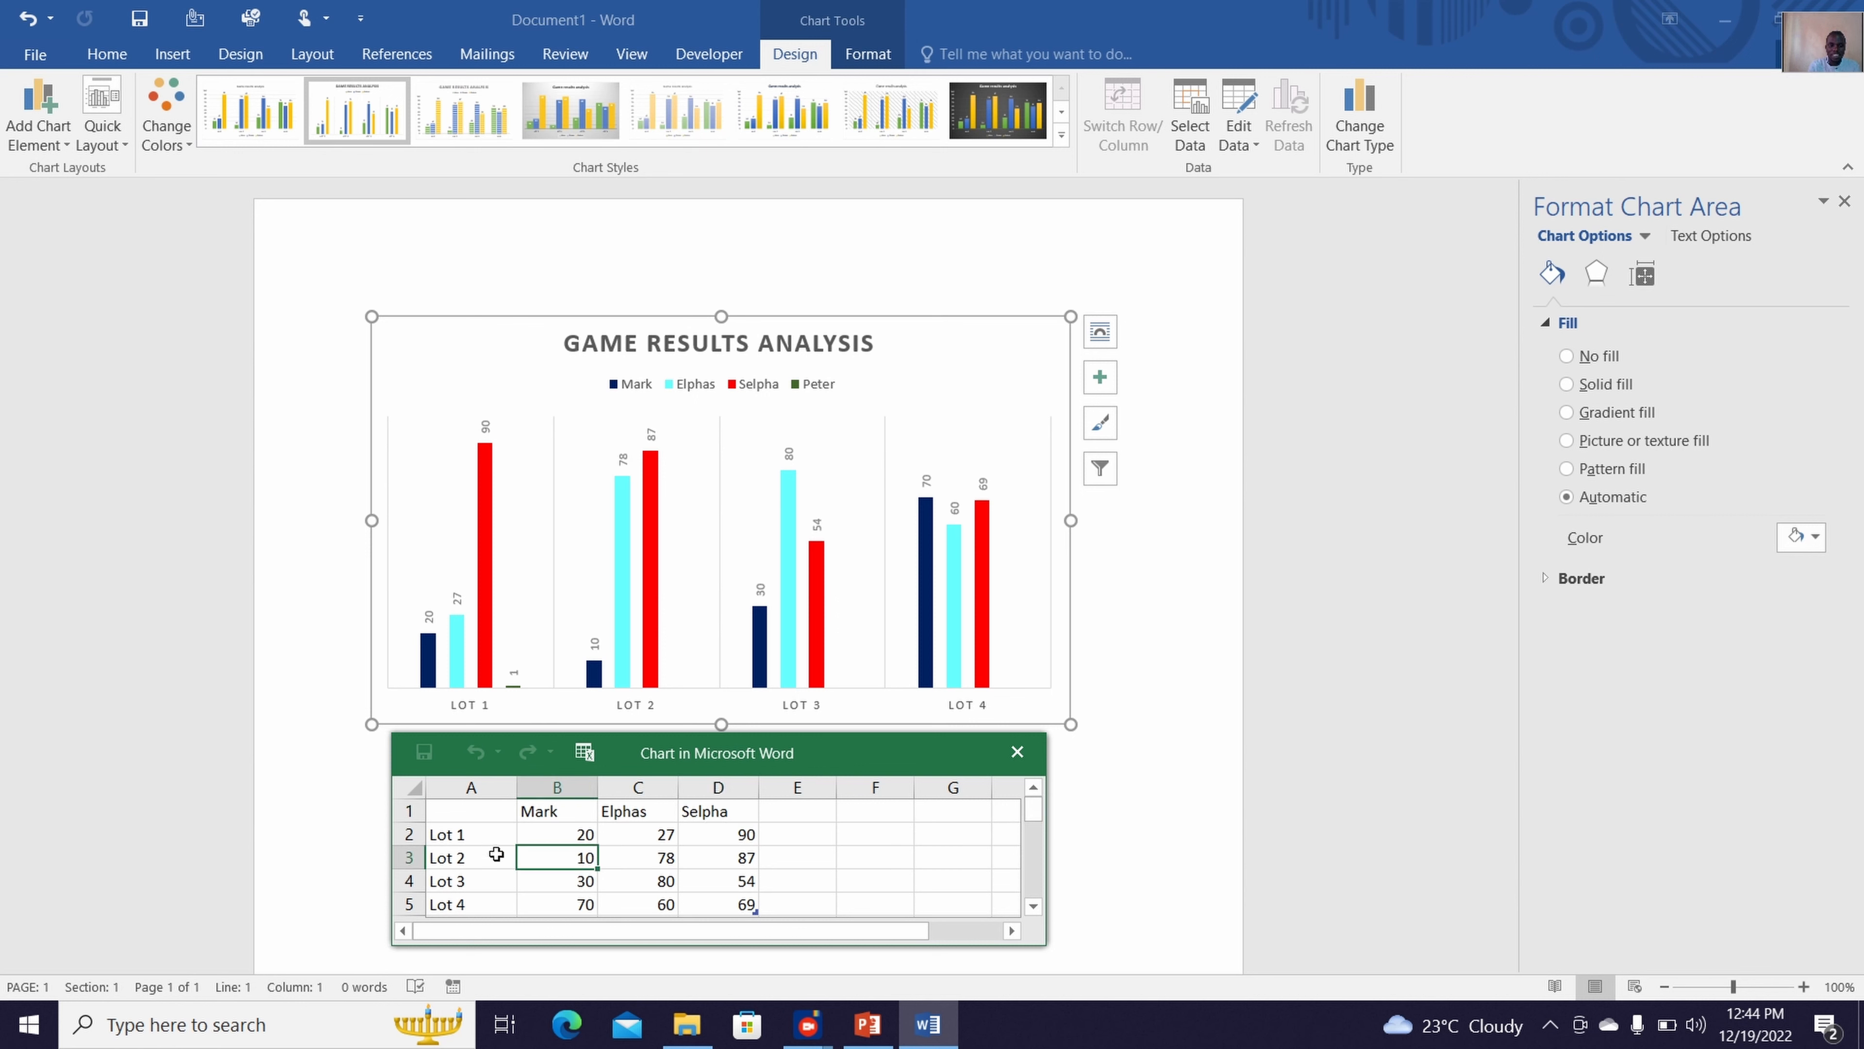
left_click_drag(499, 837, 744, 881)
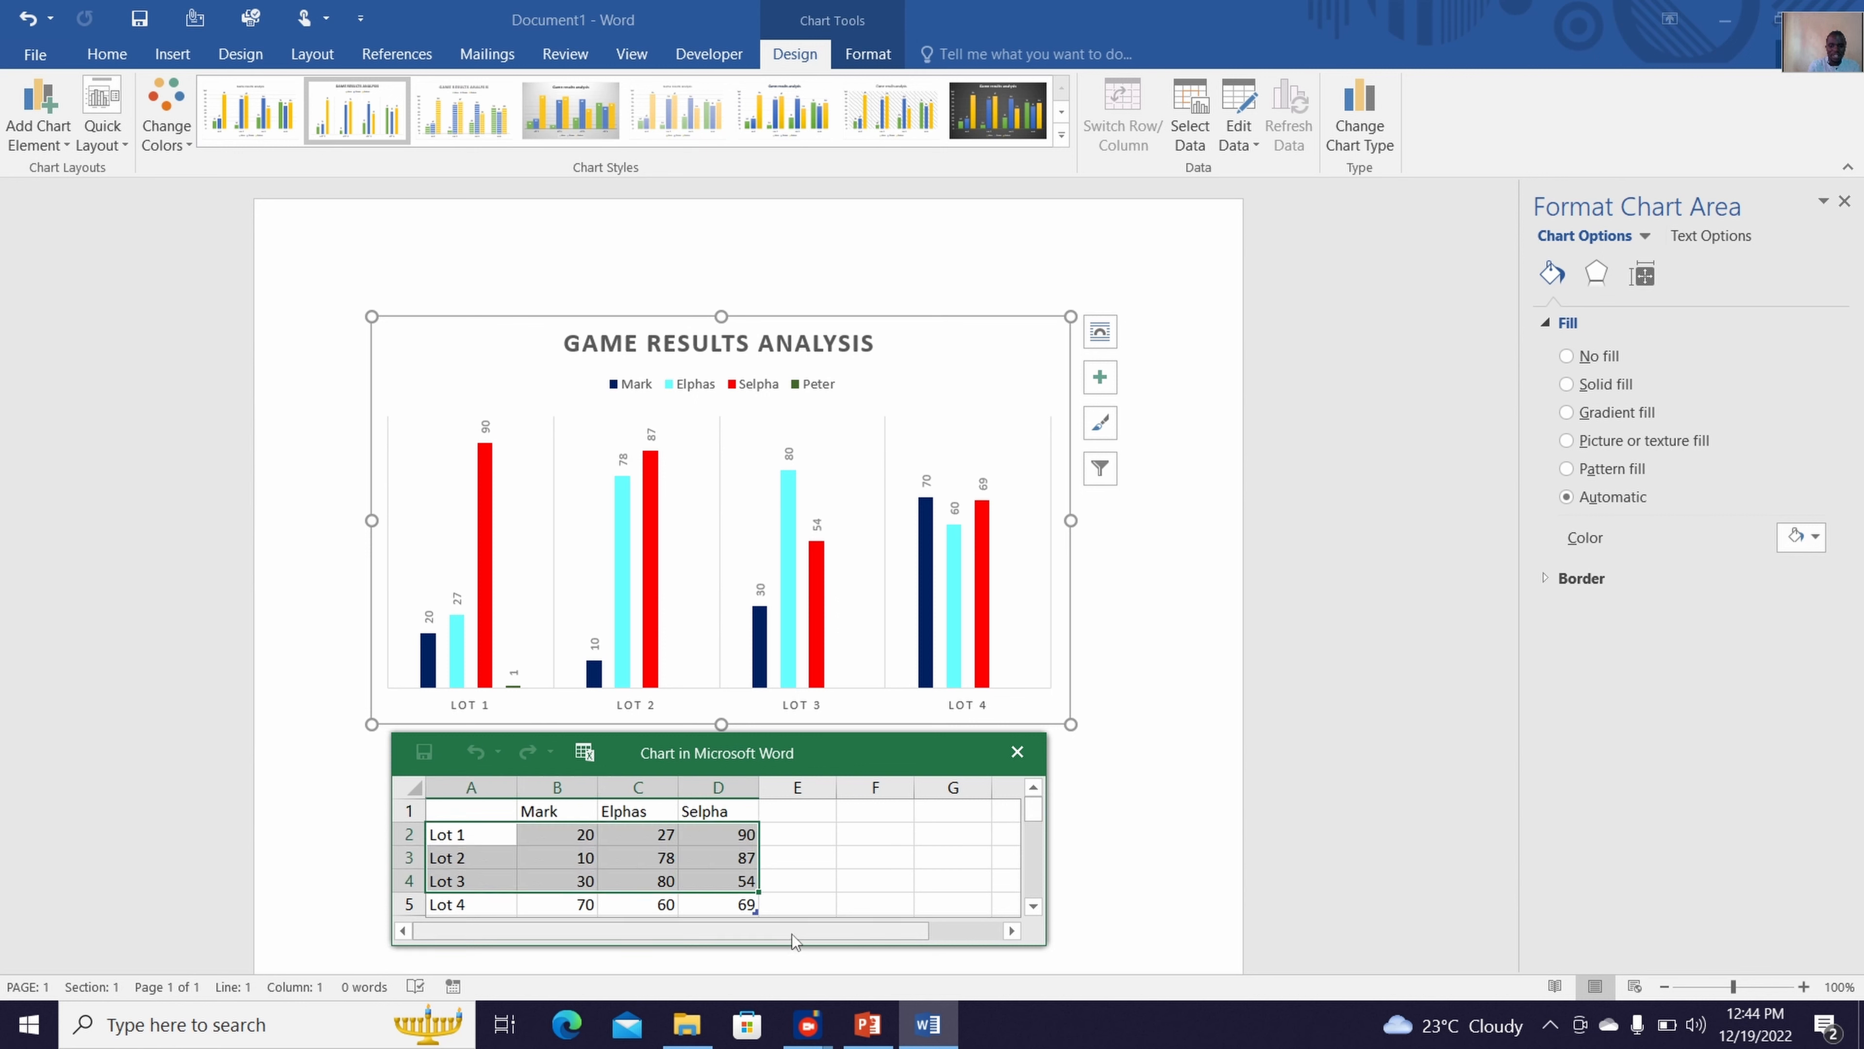
left_click_drag(1037, 810, 1037, 824)
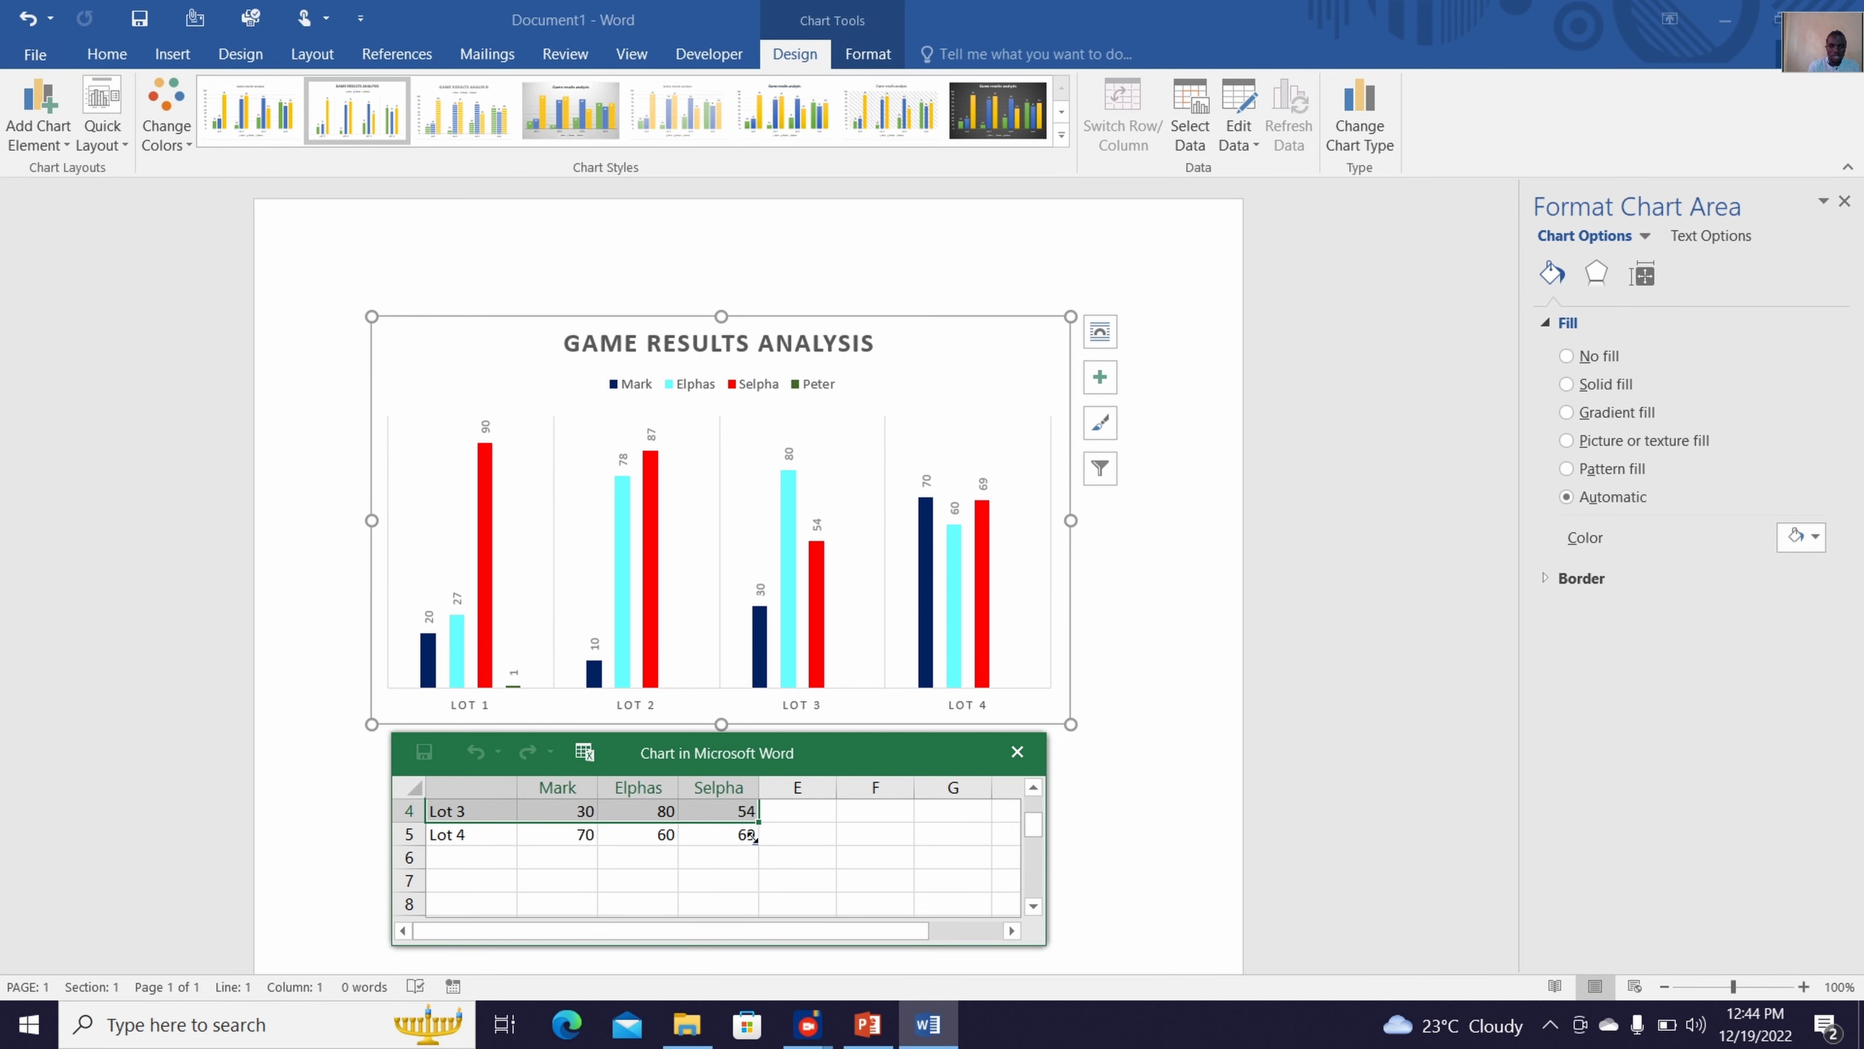
left_click_drag(790, 838, 826, 839)
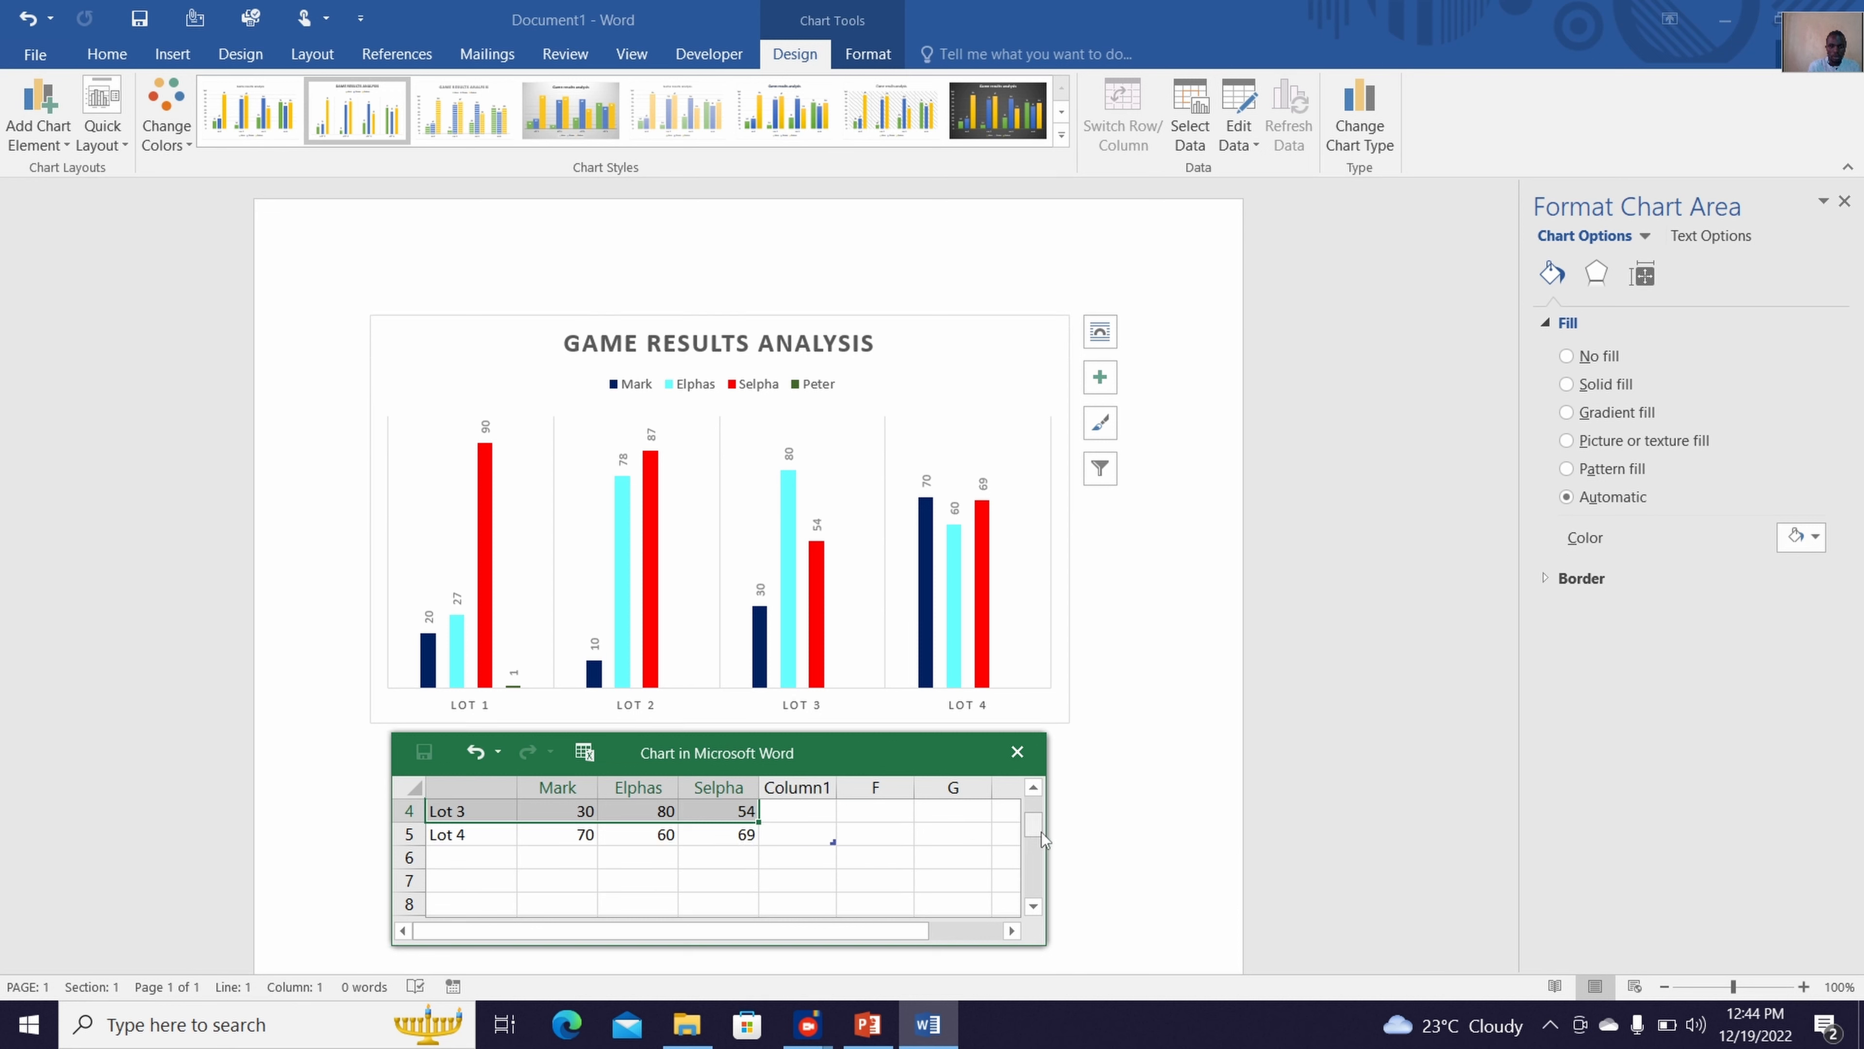
left_click_drag(1042, 832, 1042, 810)
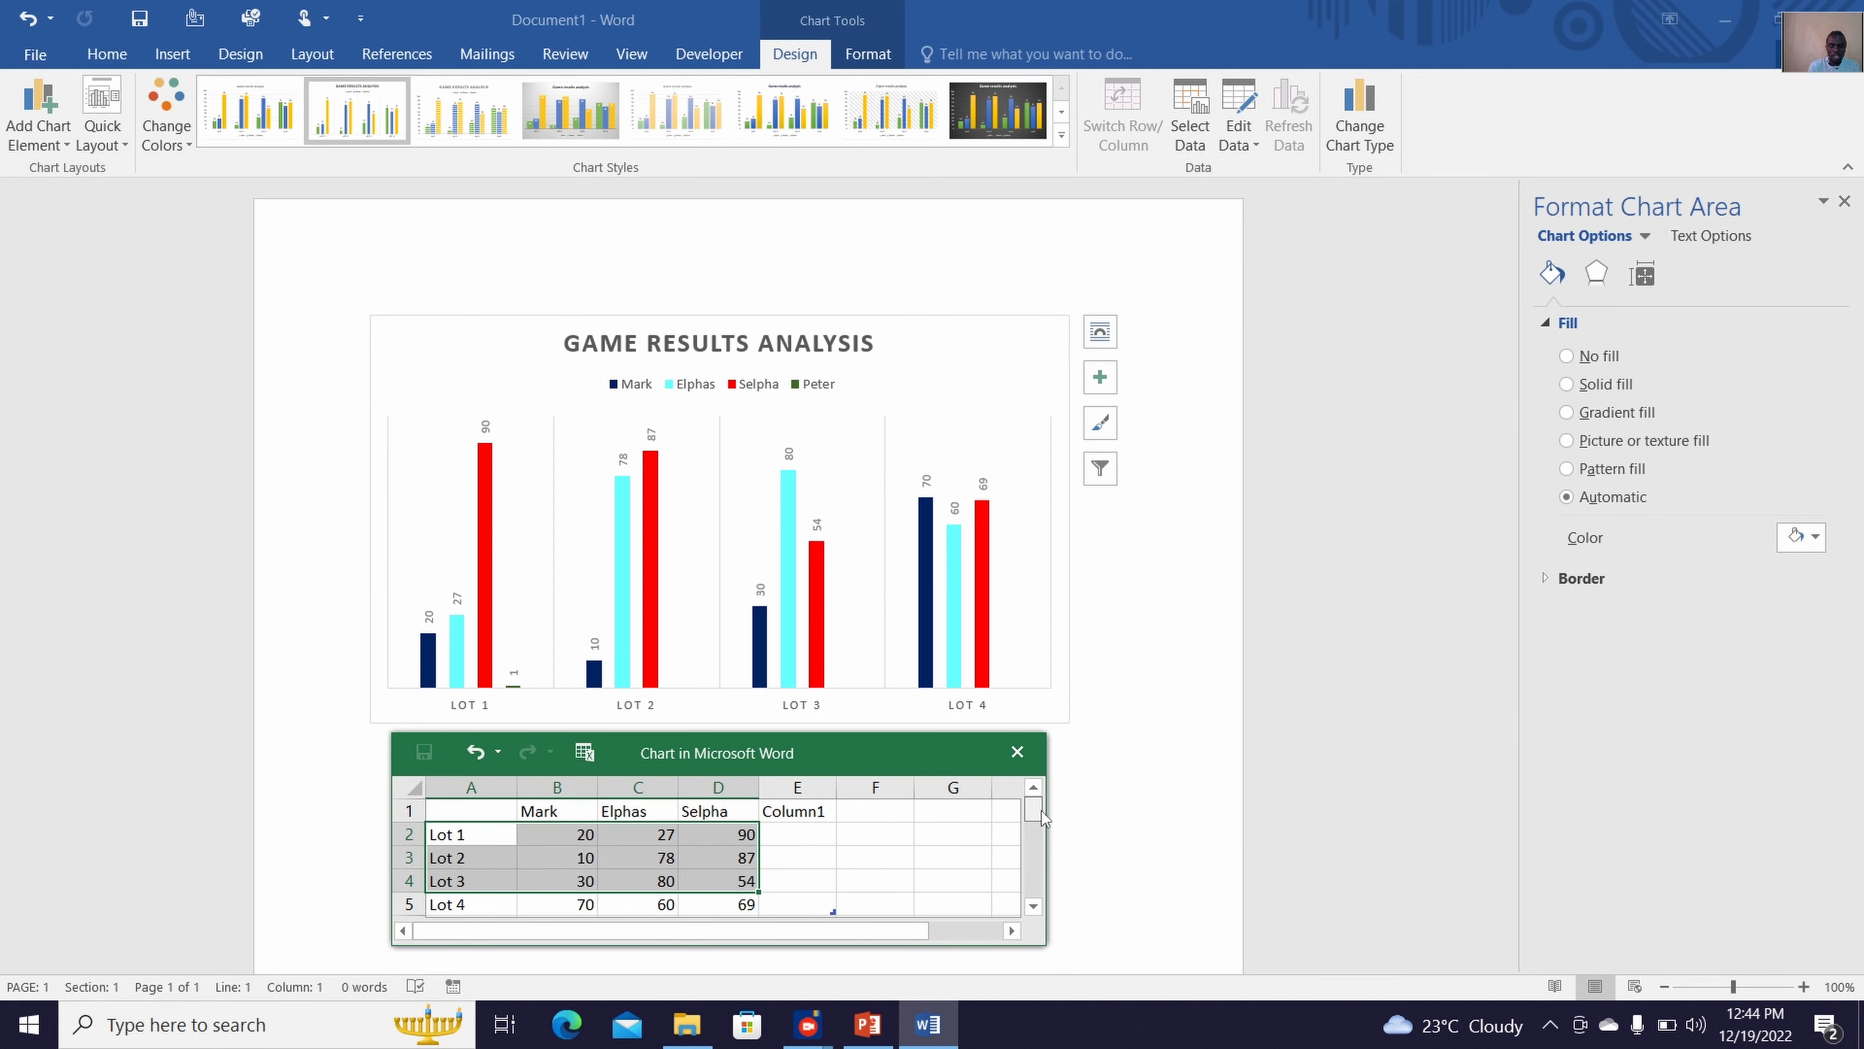
Replace the header of column E in the chart data sheet with the new player's first name
left_click(792, 866)
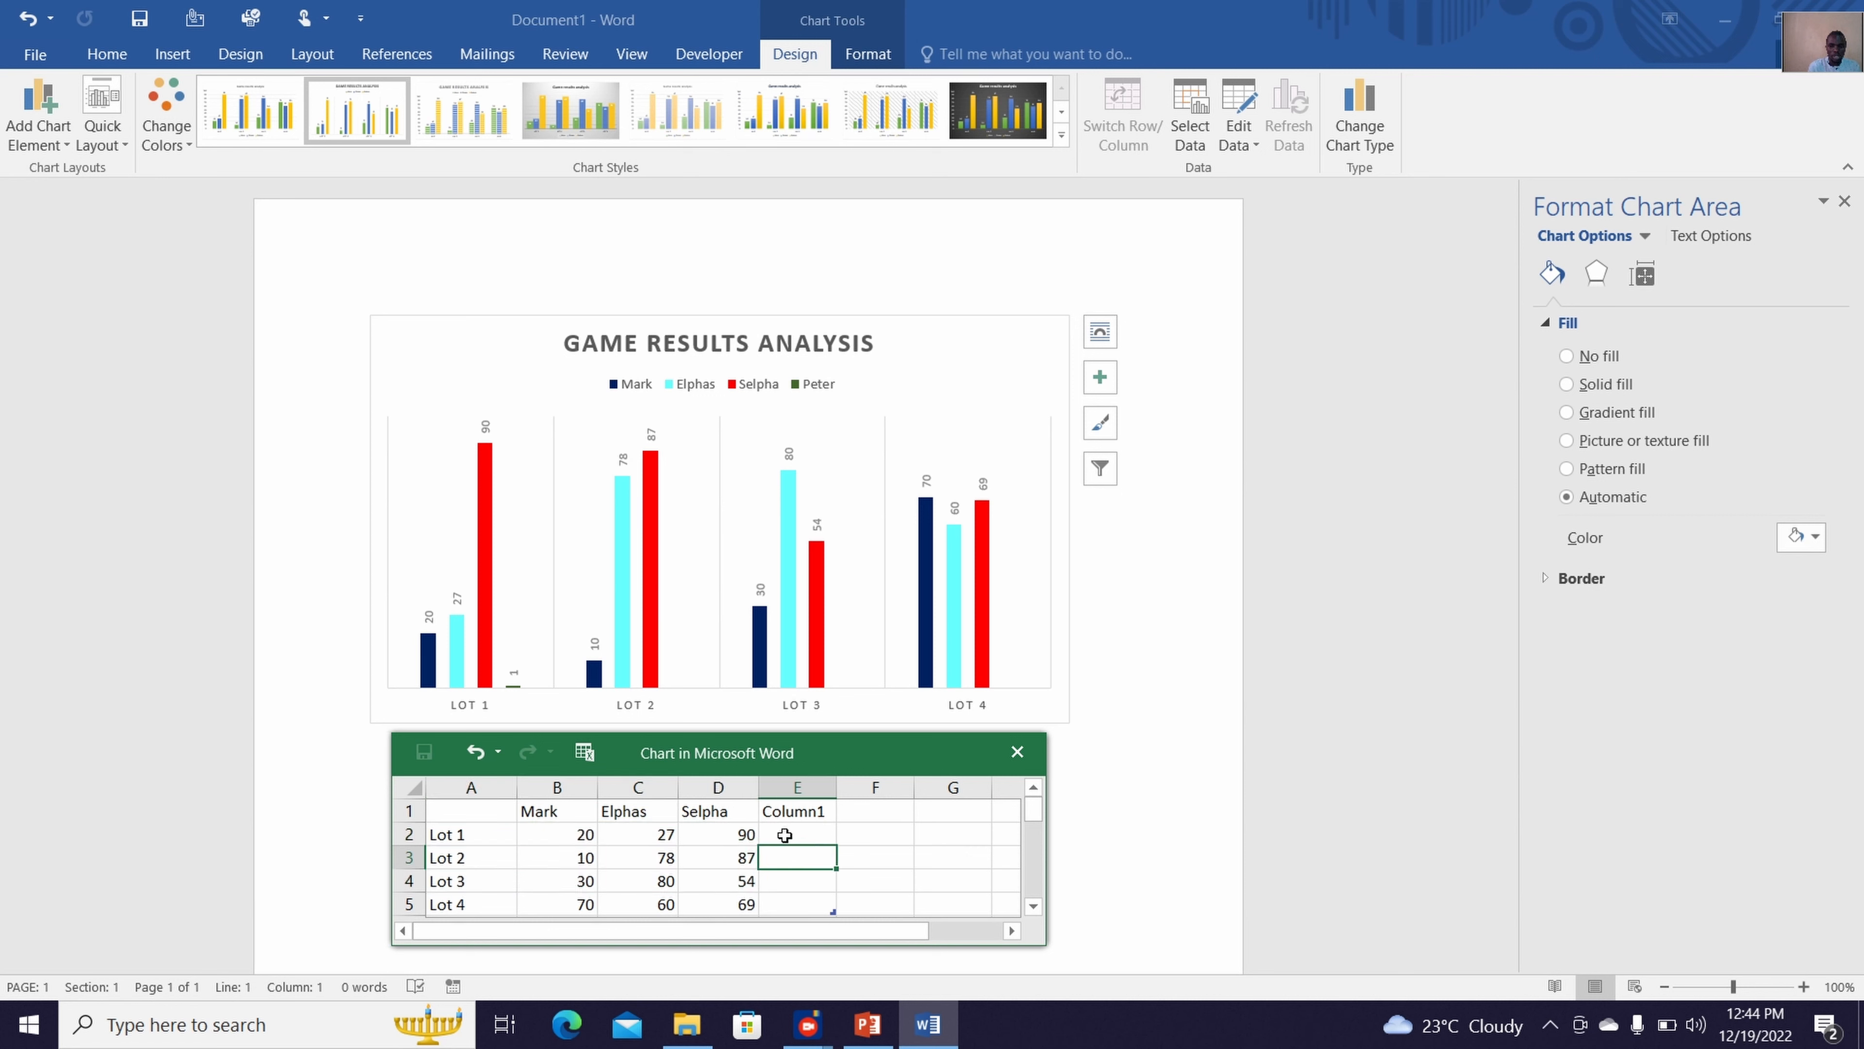
left_click(784, 833)
left_click(792, 814)
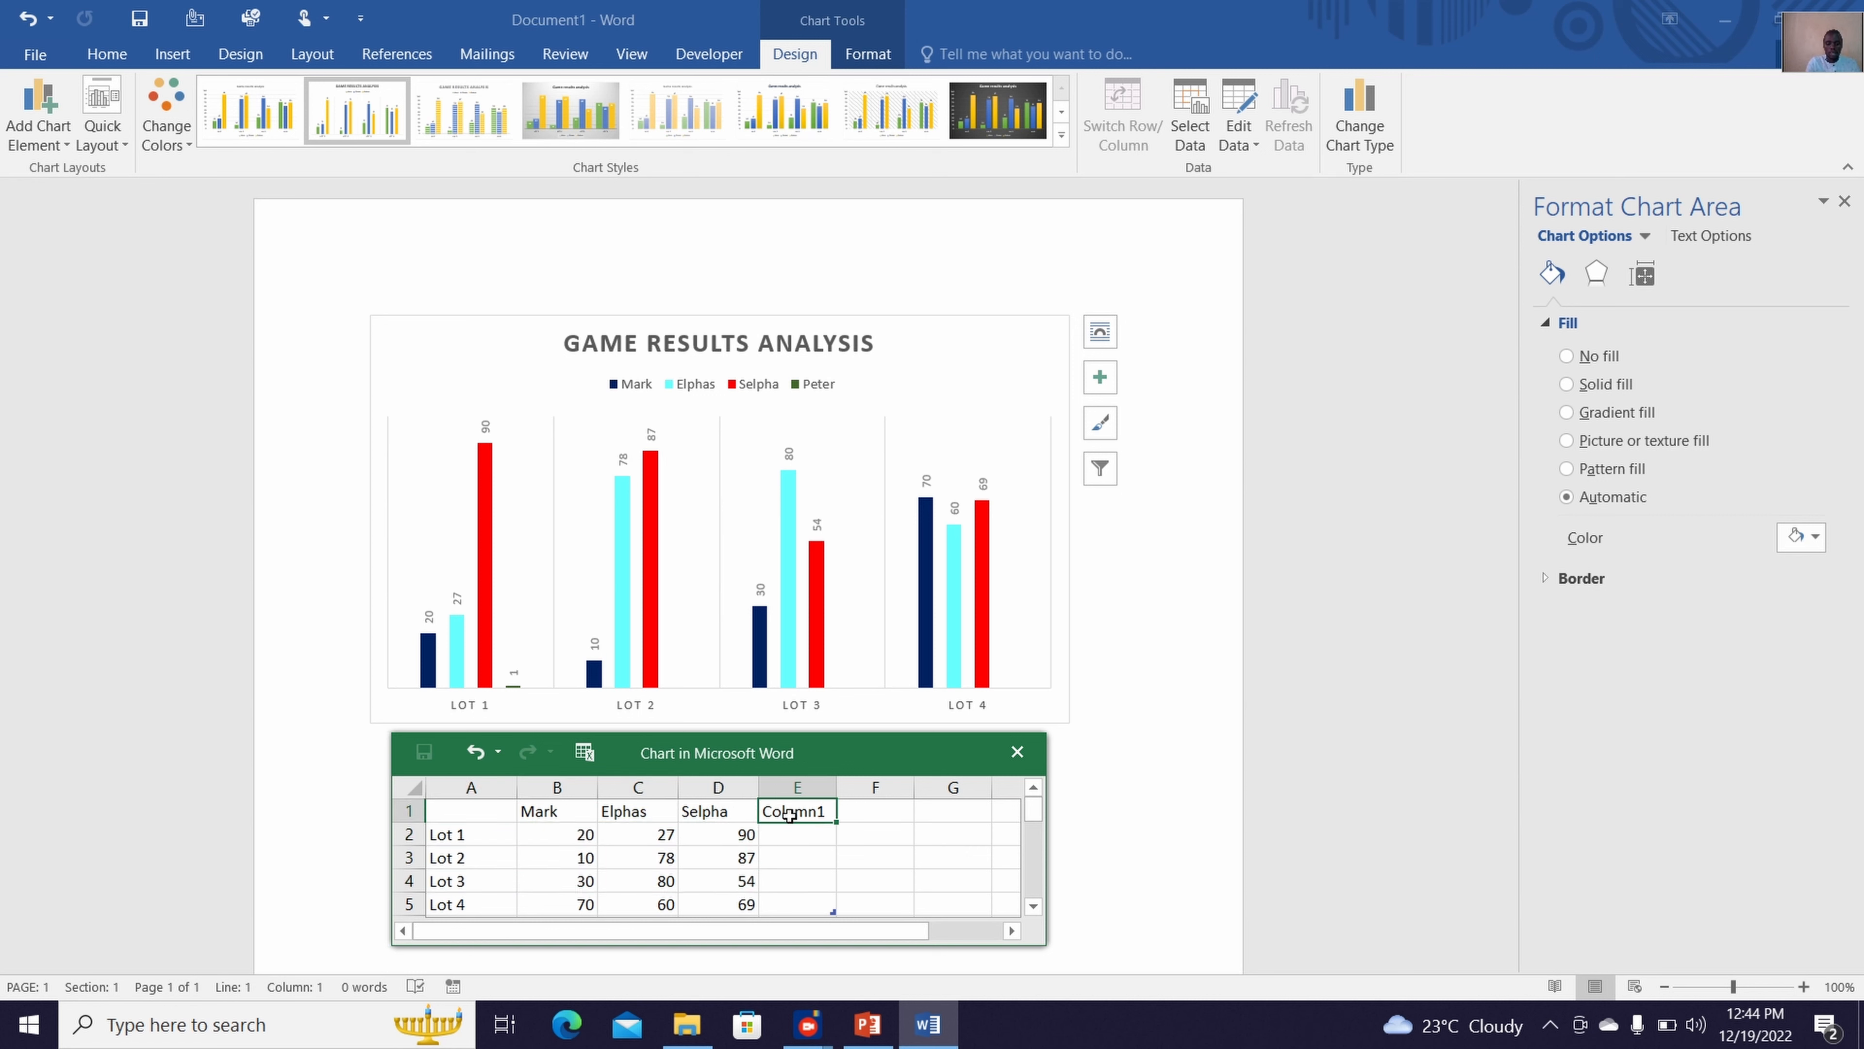
type("Peter")
Enter 20, 54, 87 and 45 in column E as the new player's results for Lot 1 to Lot 4
left_click(794, 830)
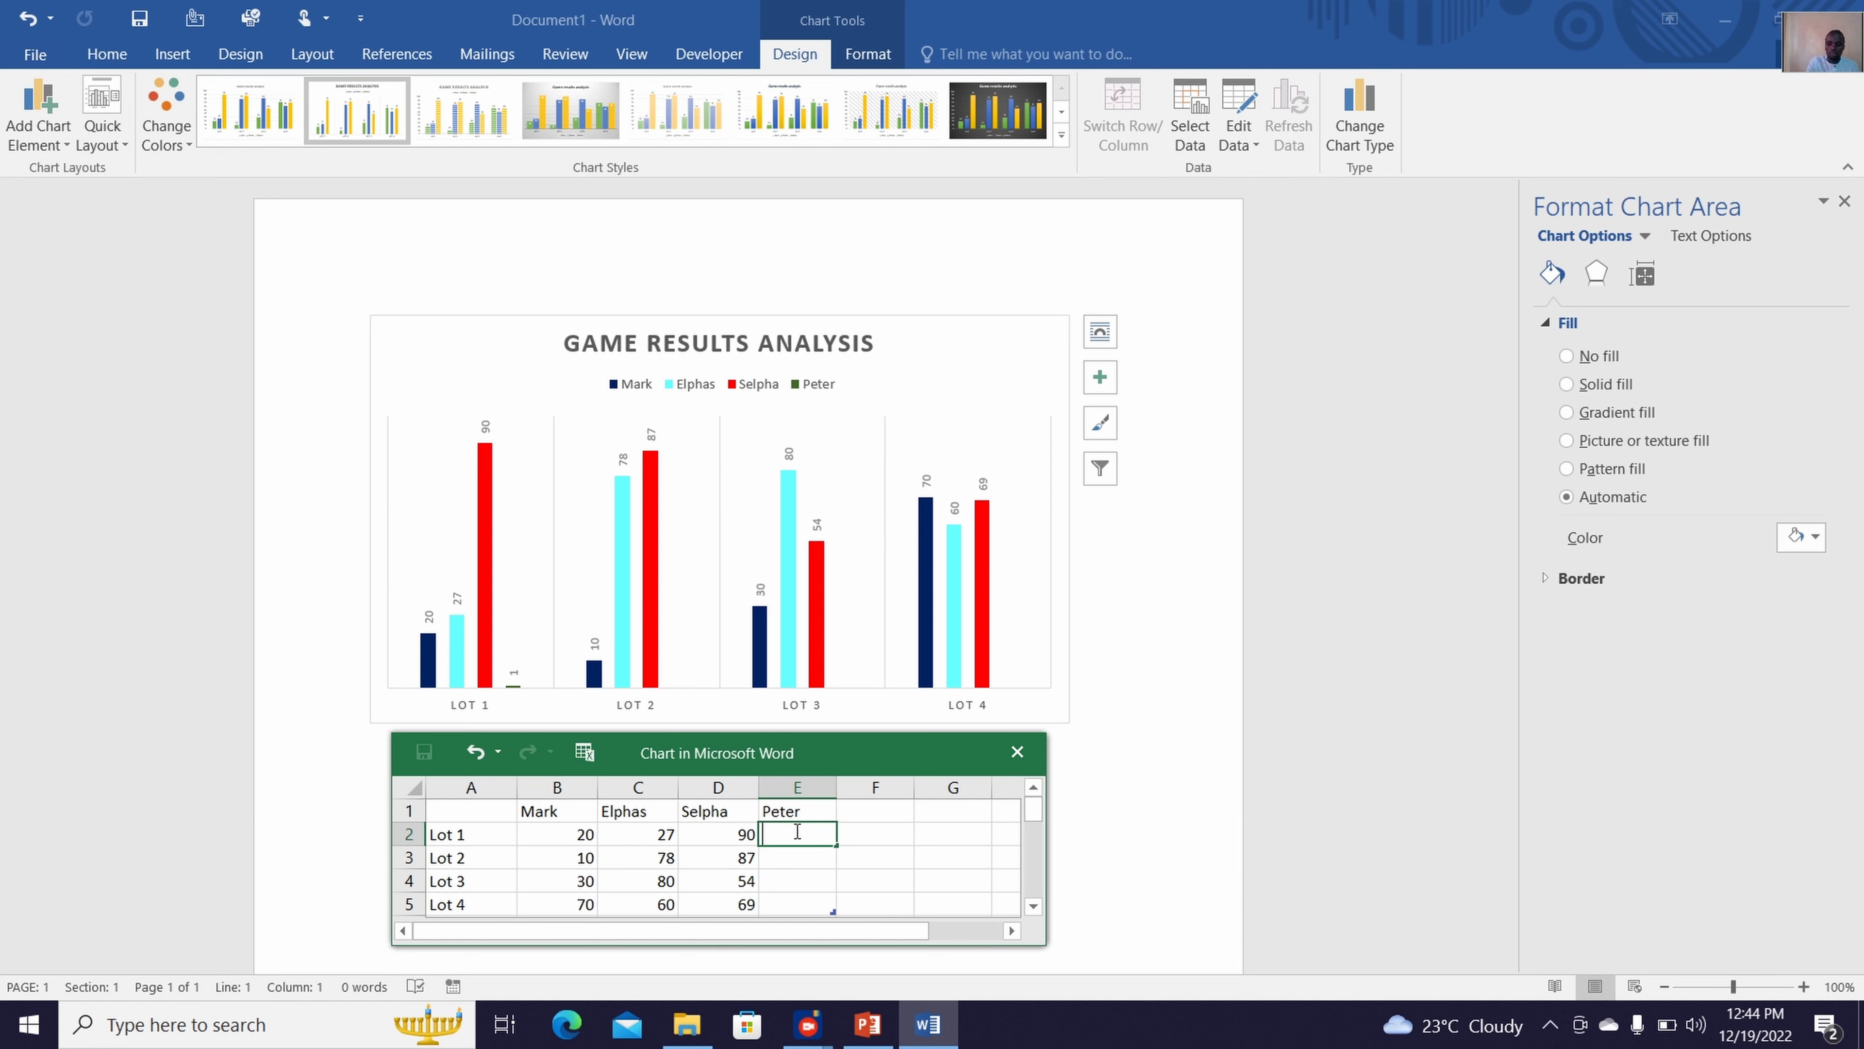
type("20")
key("Return")
type("5")
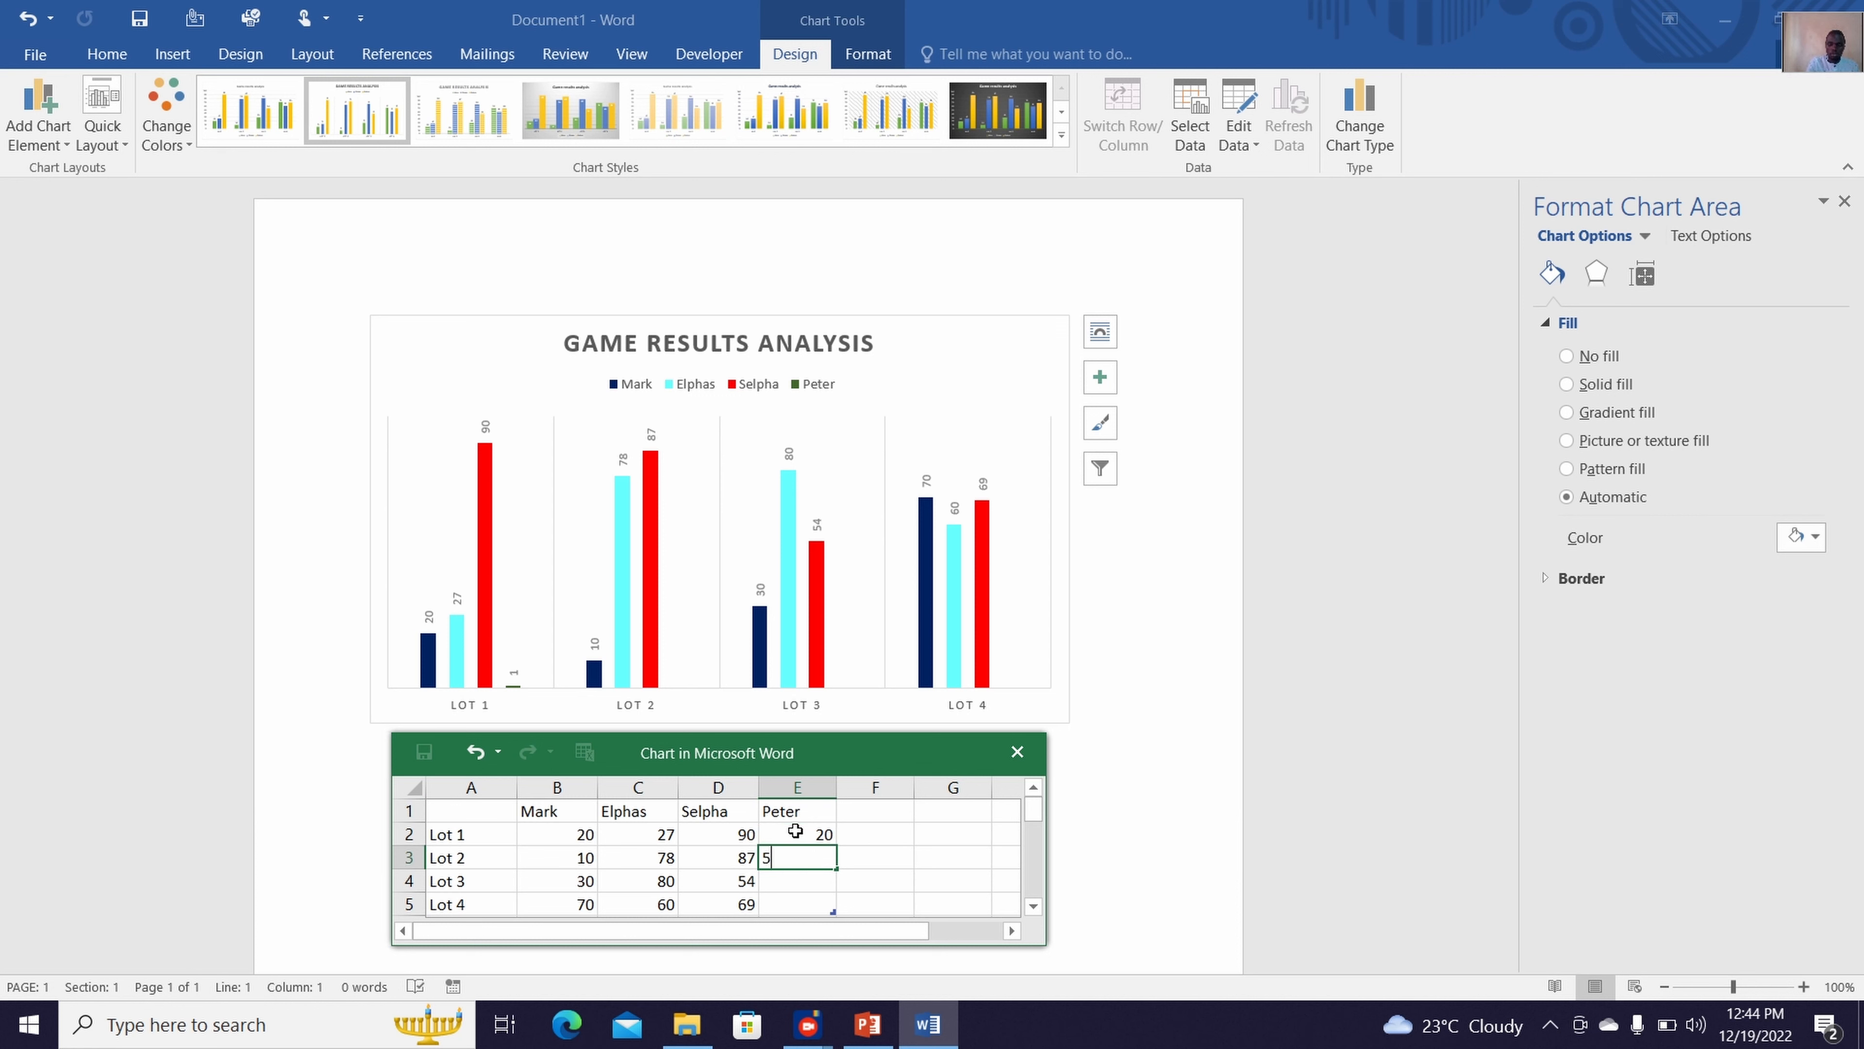
type("4")
key("Return")
type("87")
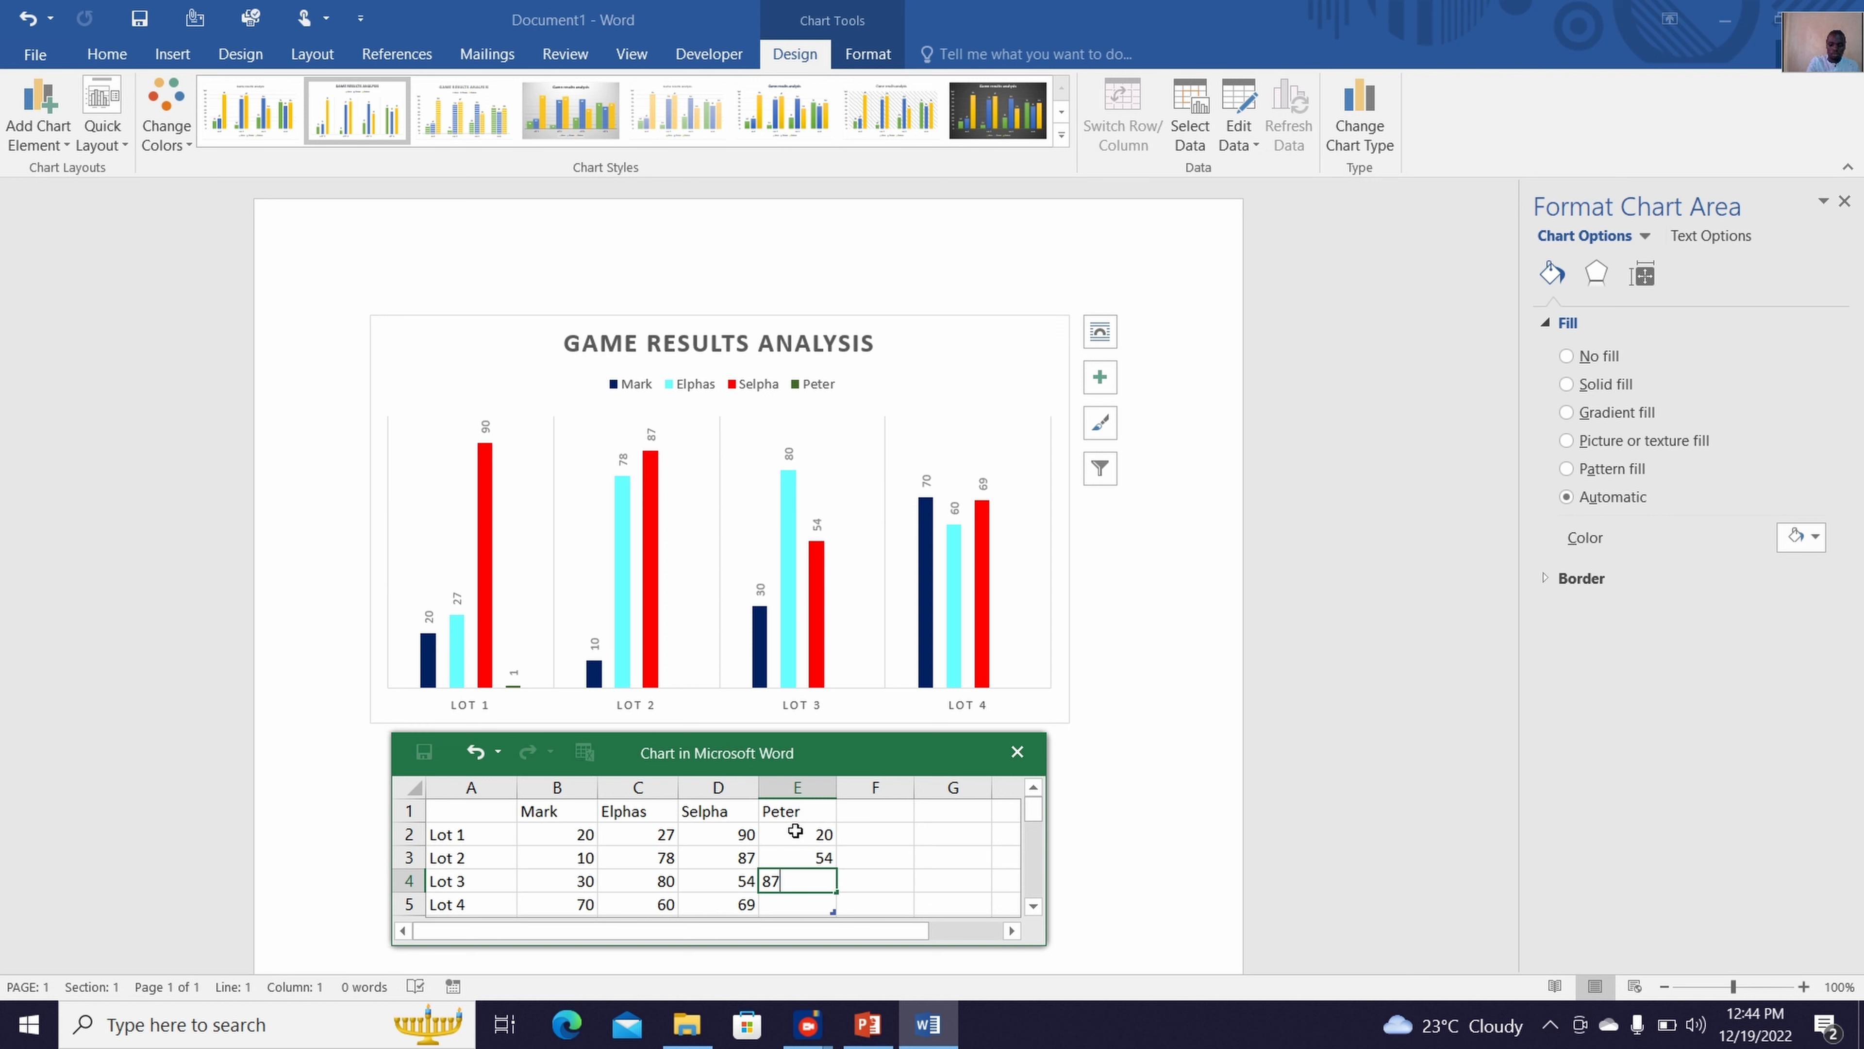
key("Return")
type("45")
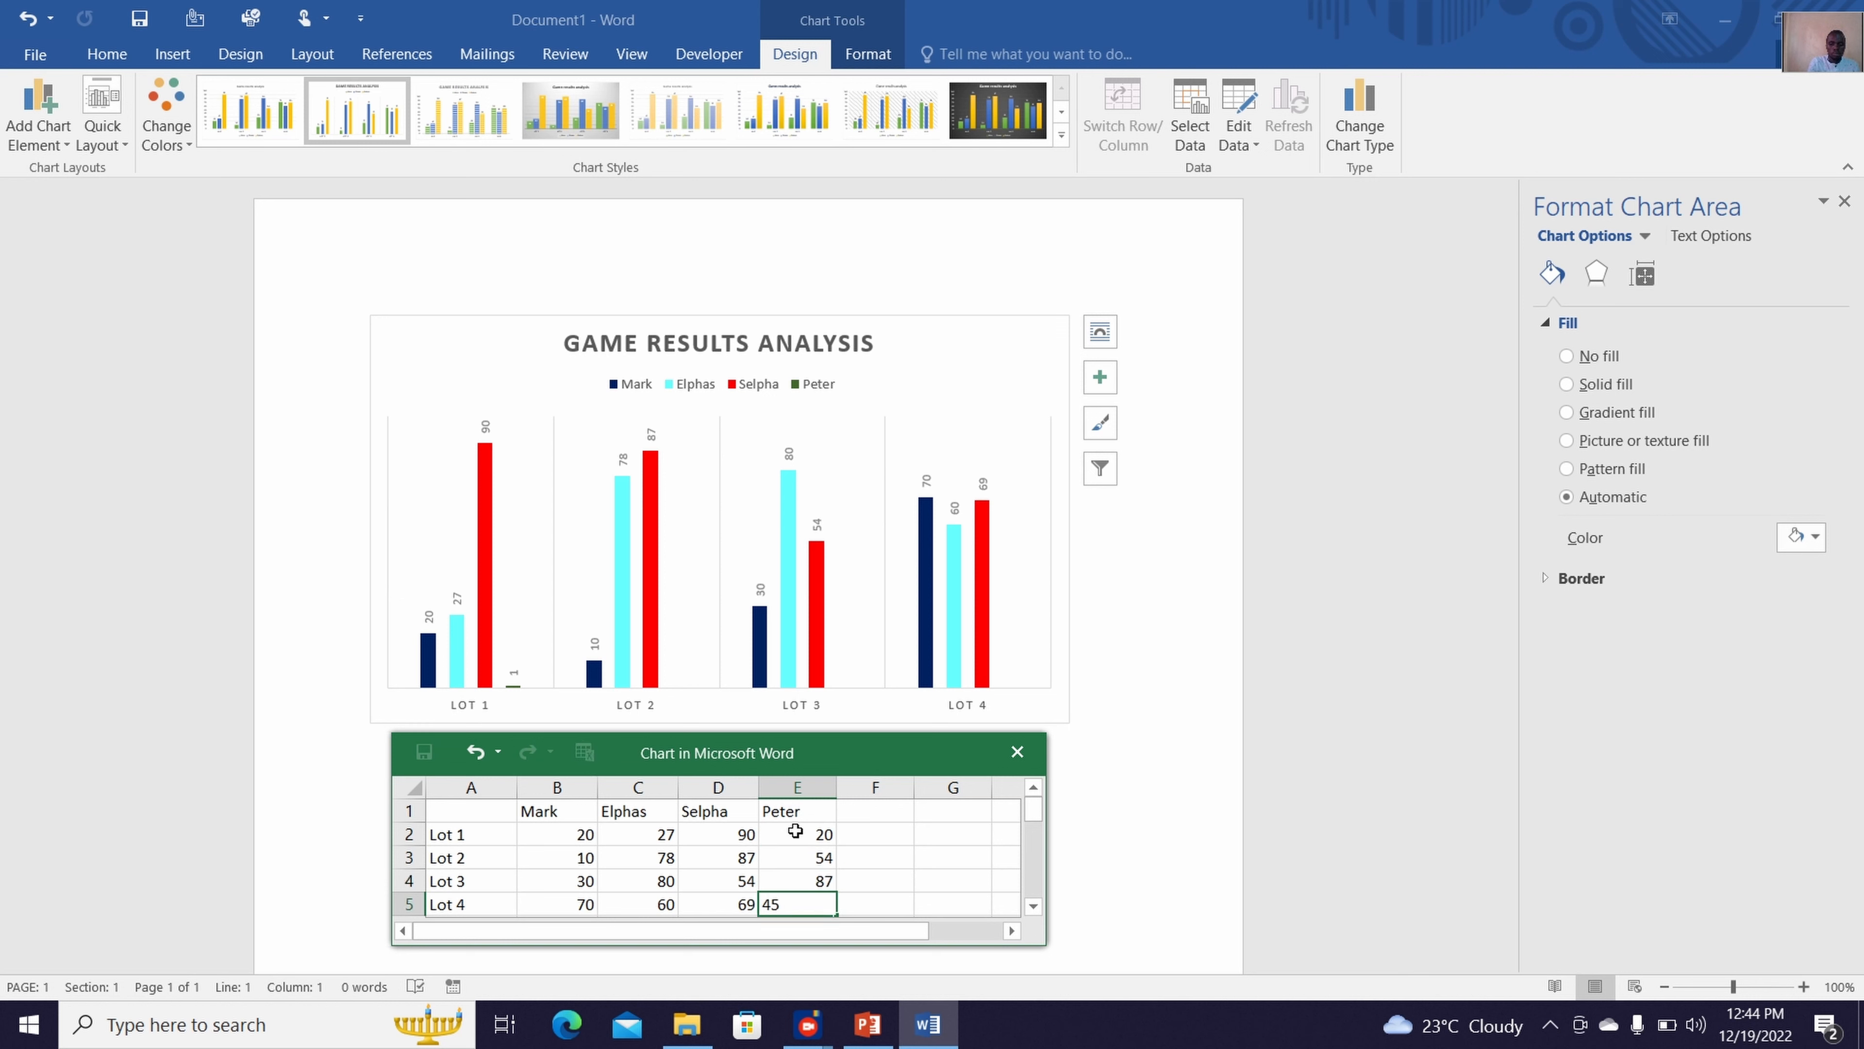
Set the fourth series' values in the chart's data source to Sheet1 cells E2 to E5 and close the data sheet
left_click(872, 854)
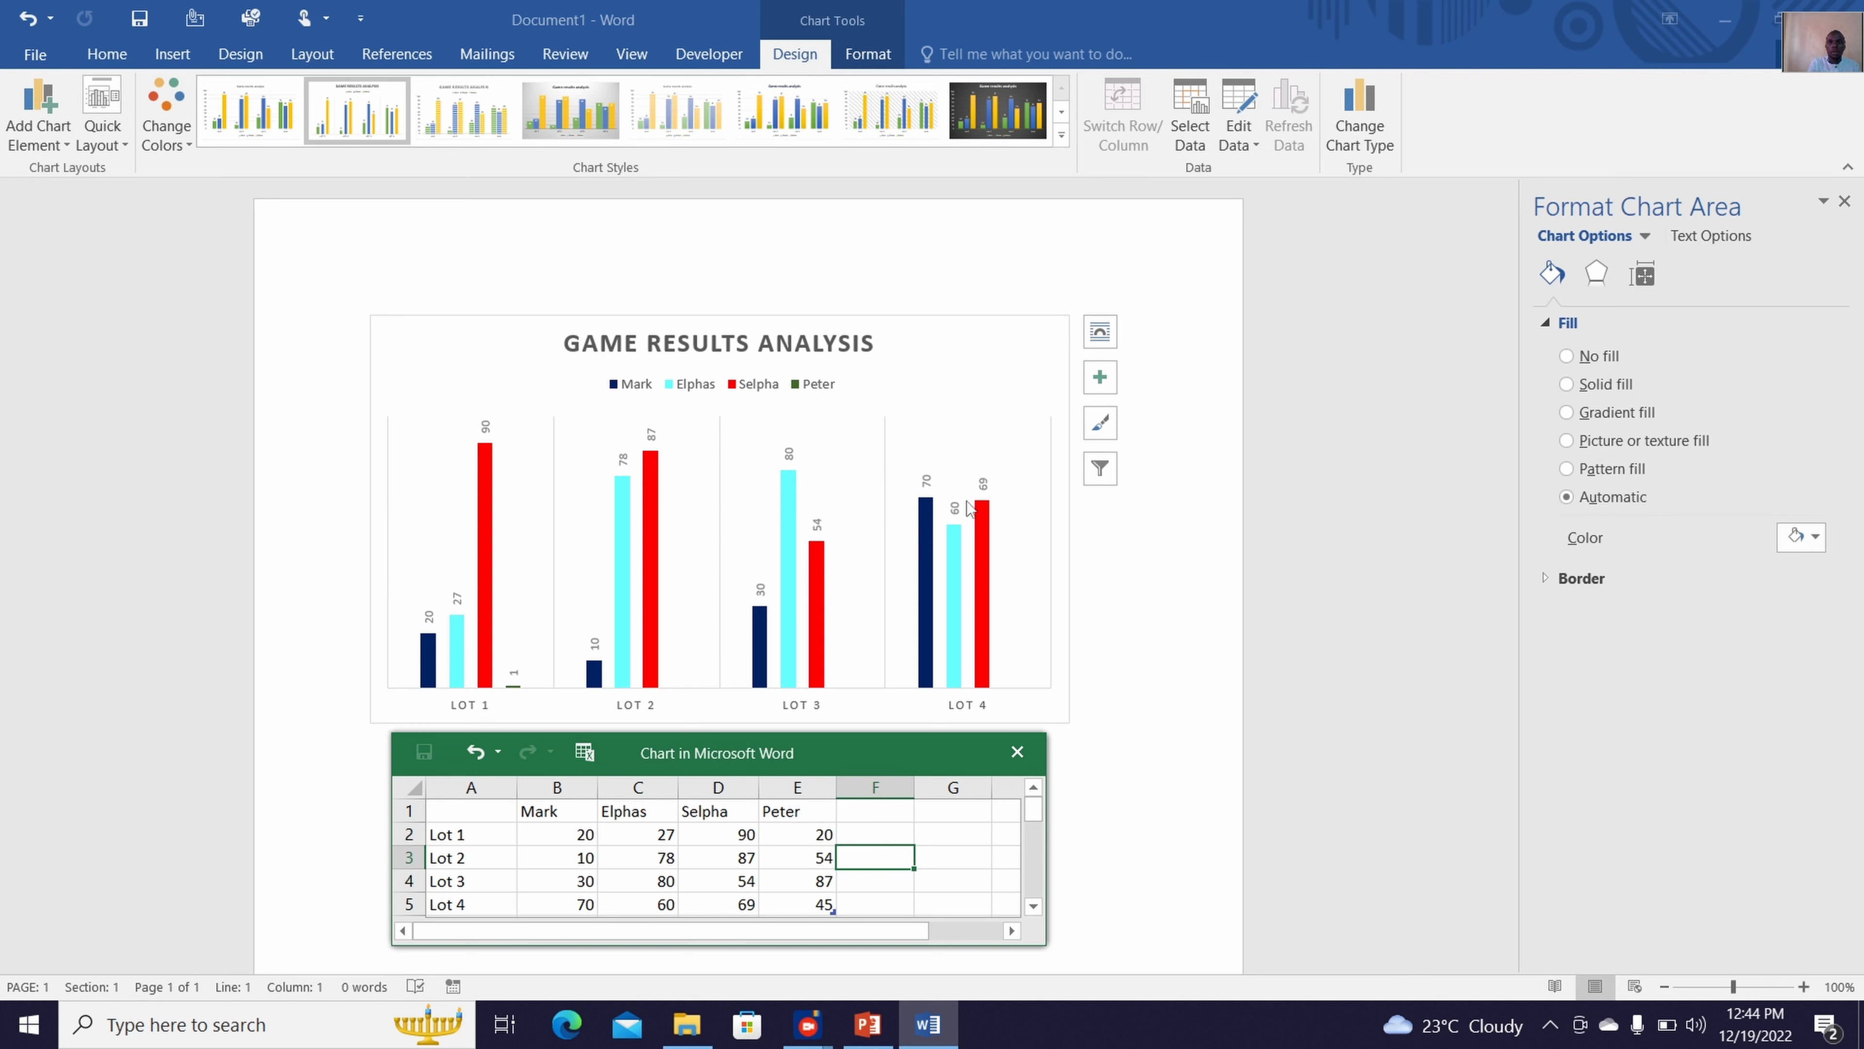
left_click(1196, 156)
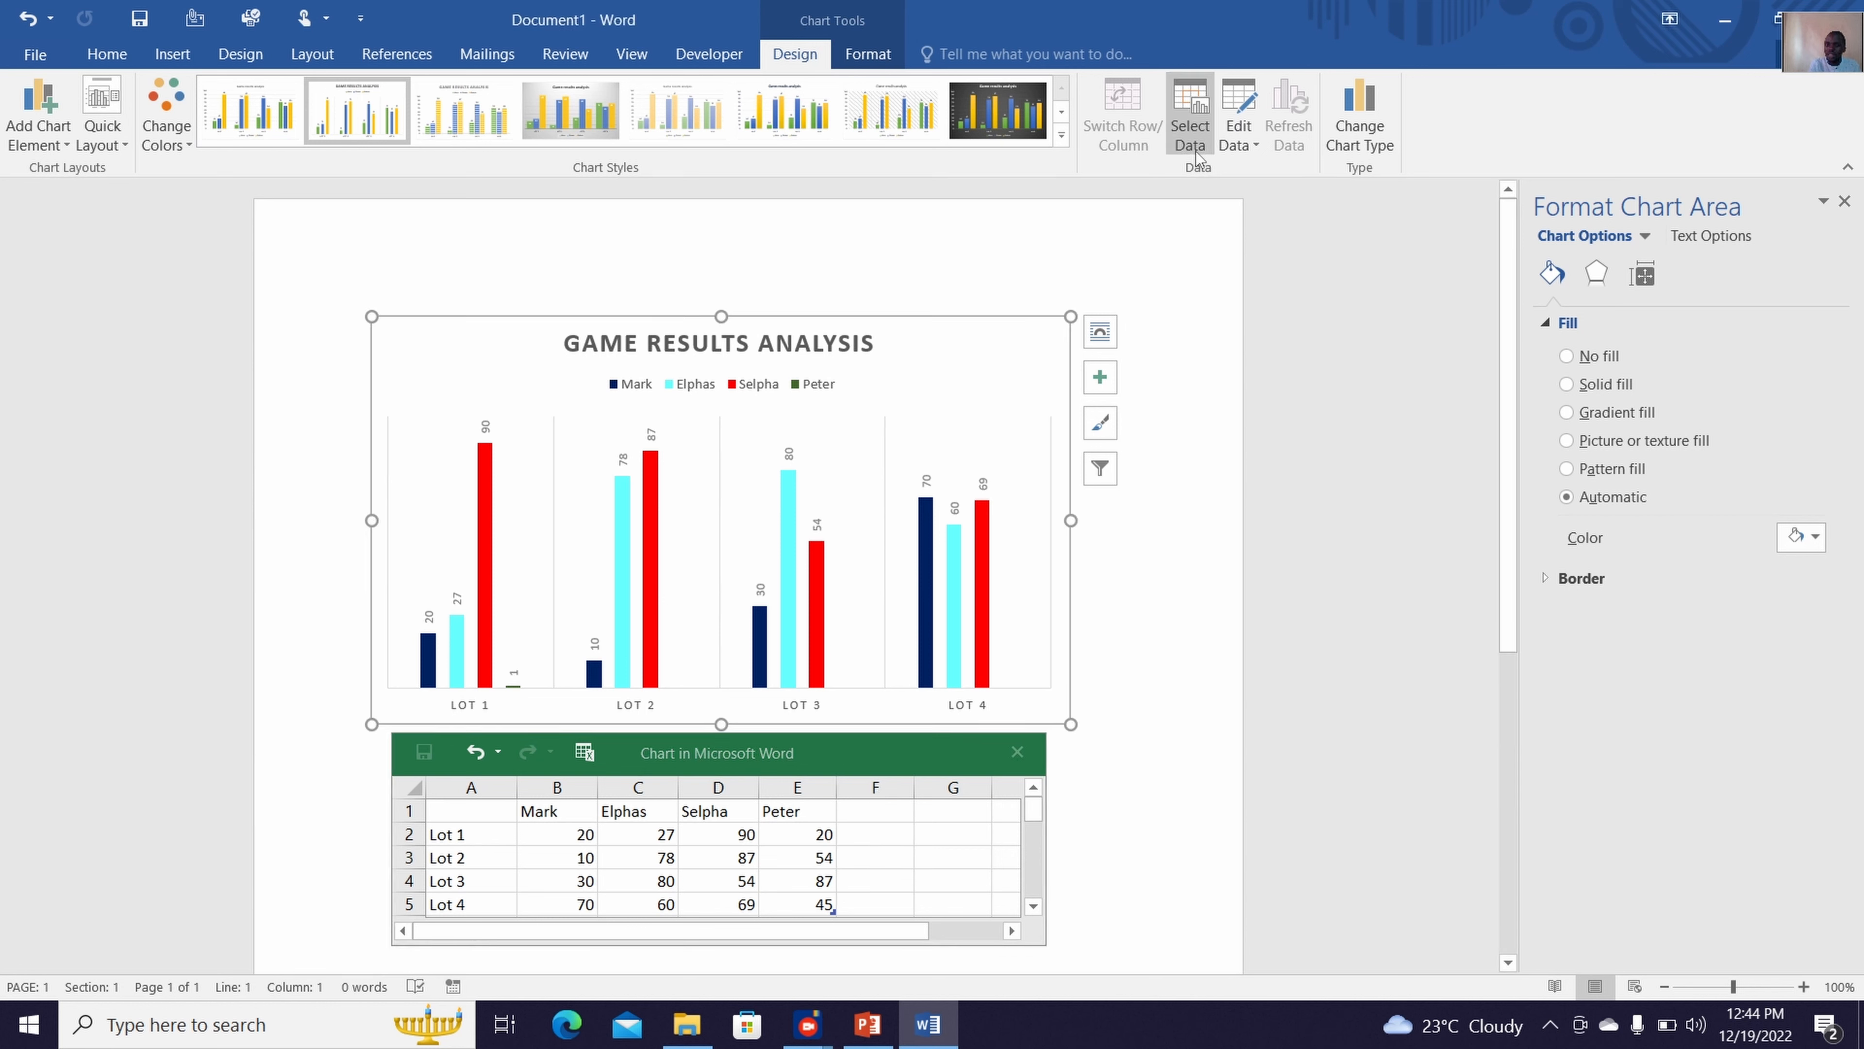
left_click(1196, 156)
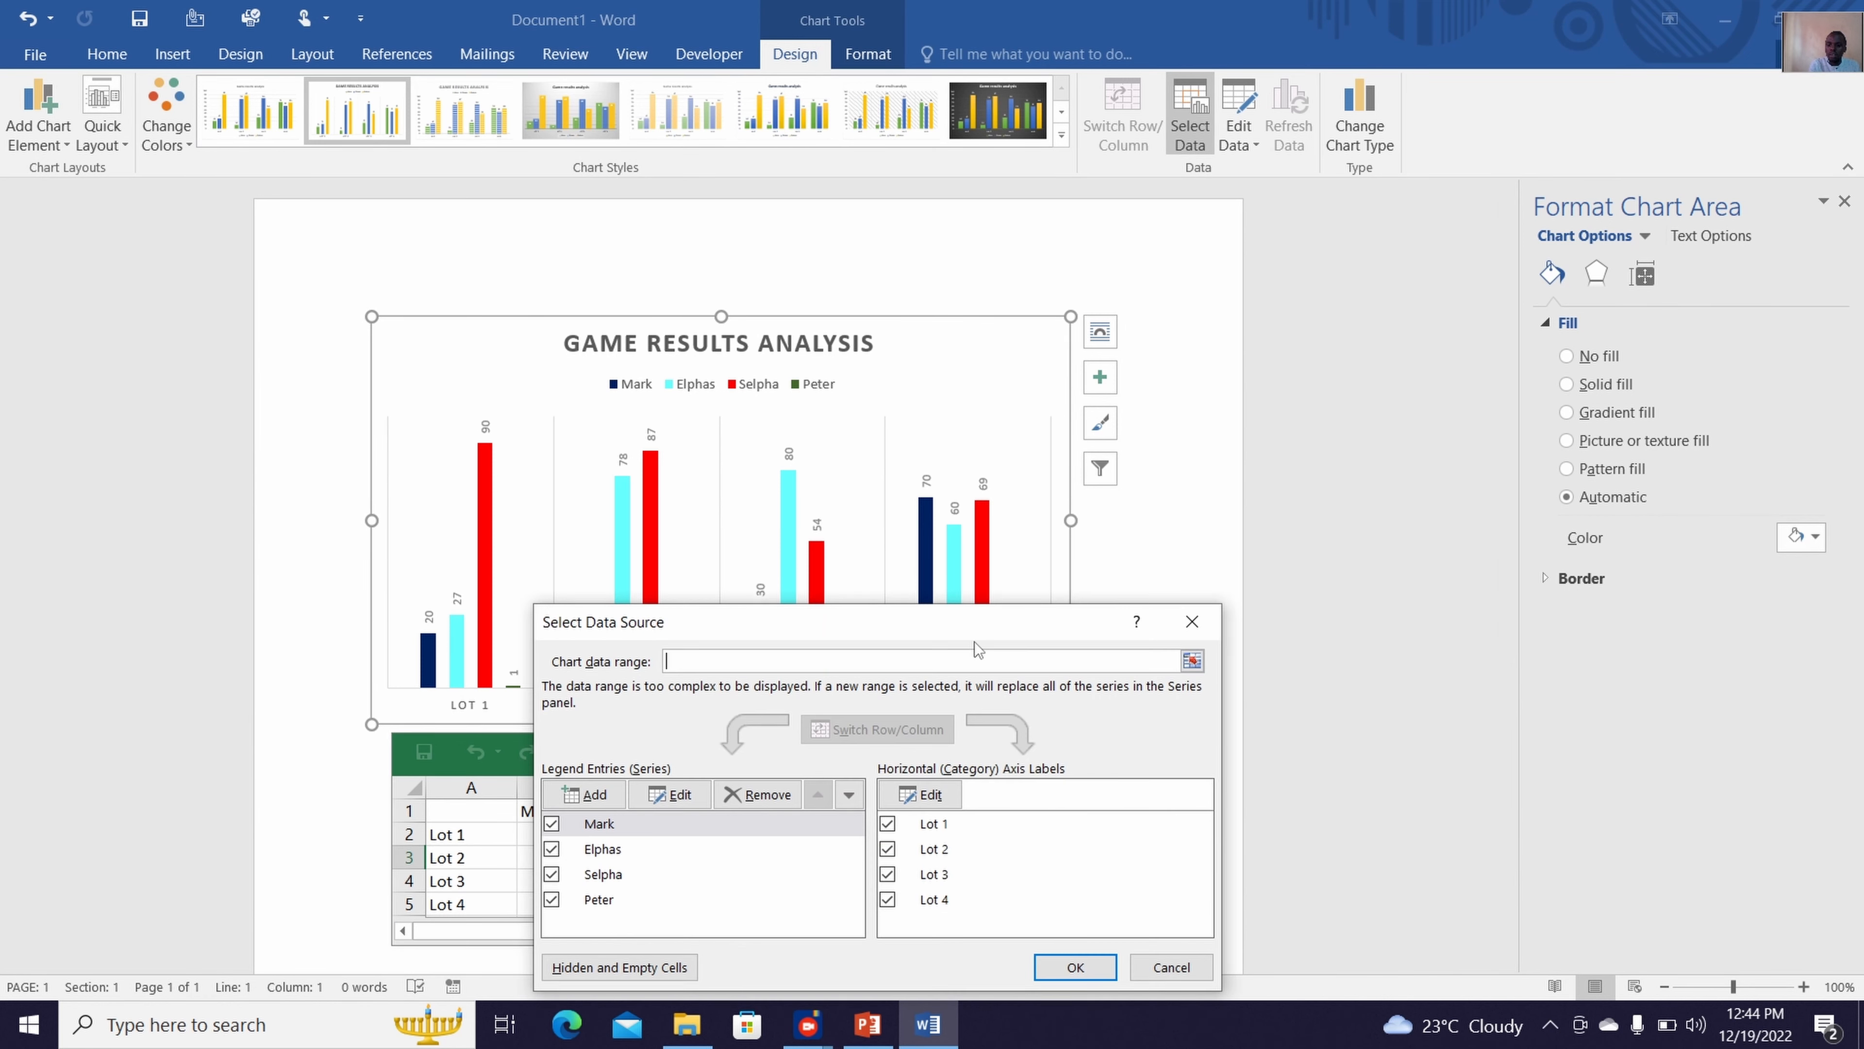
left_click(588, 901)
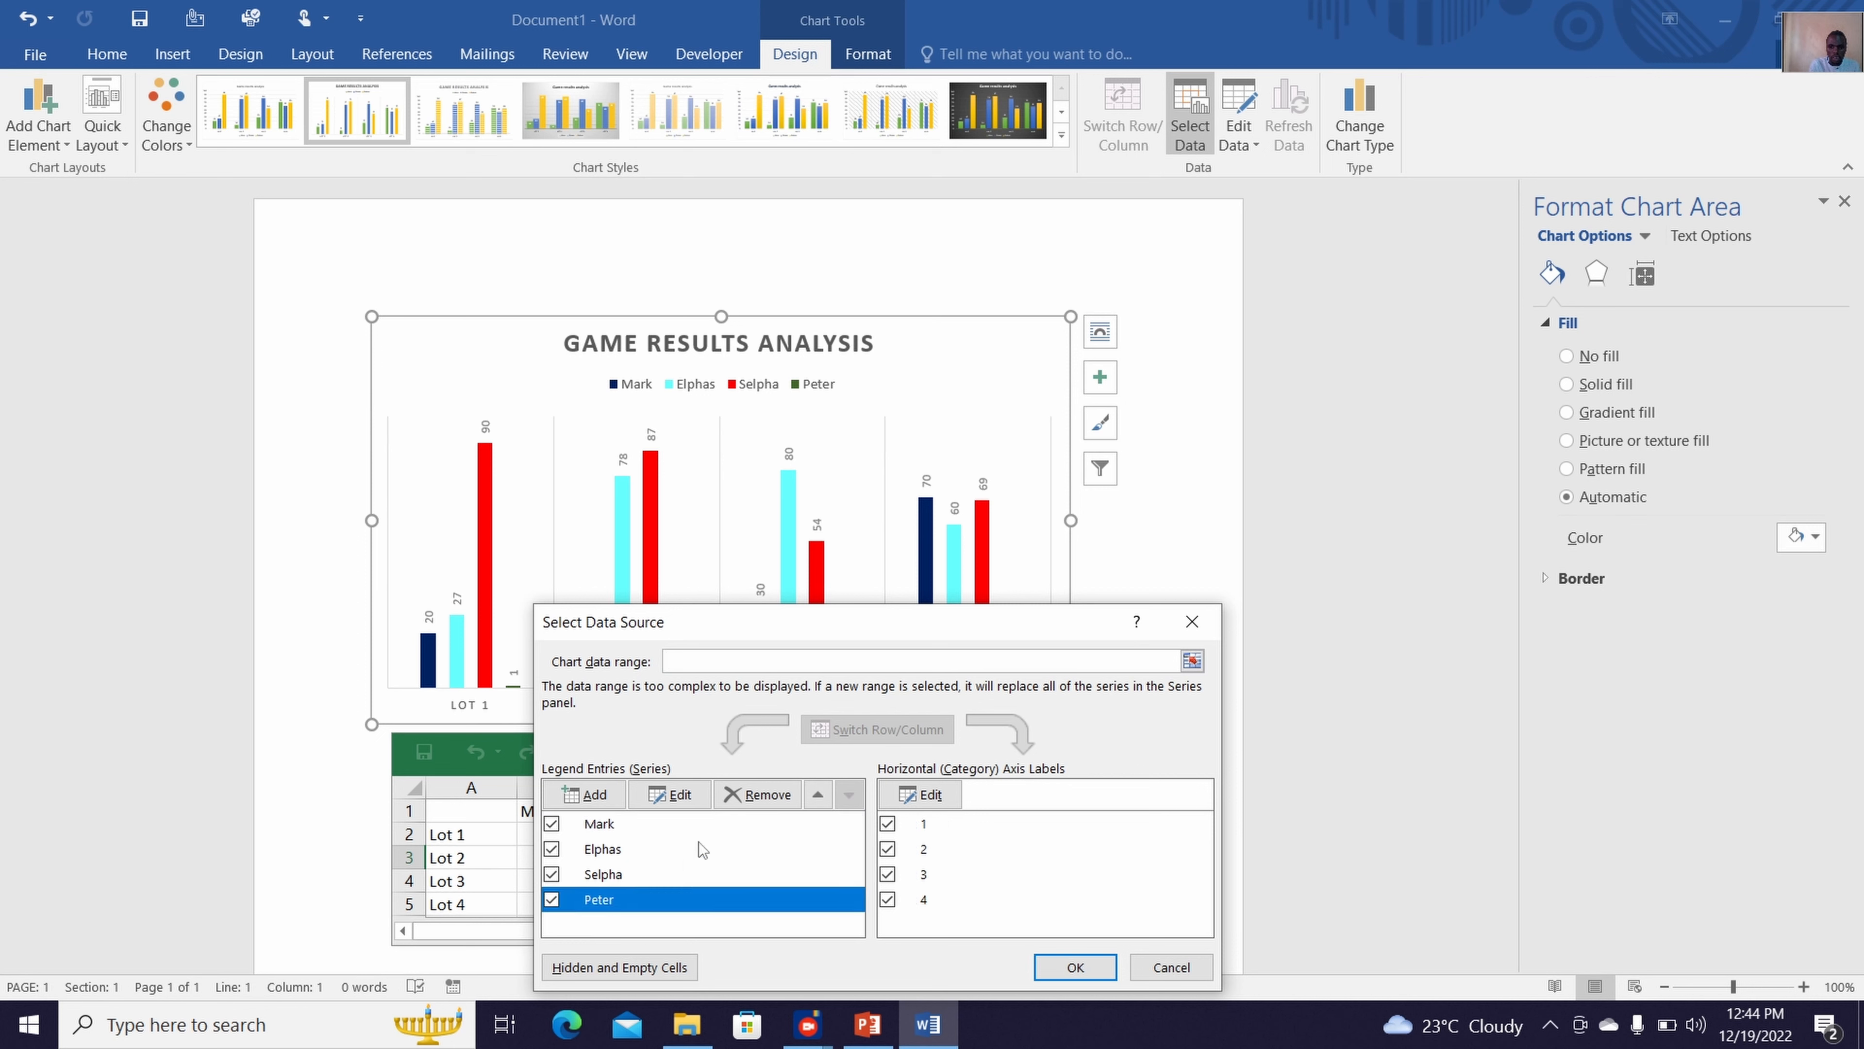
left_click(677, 797)
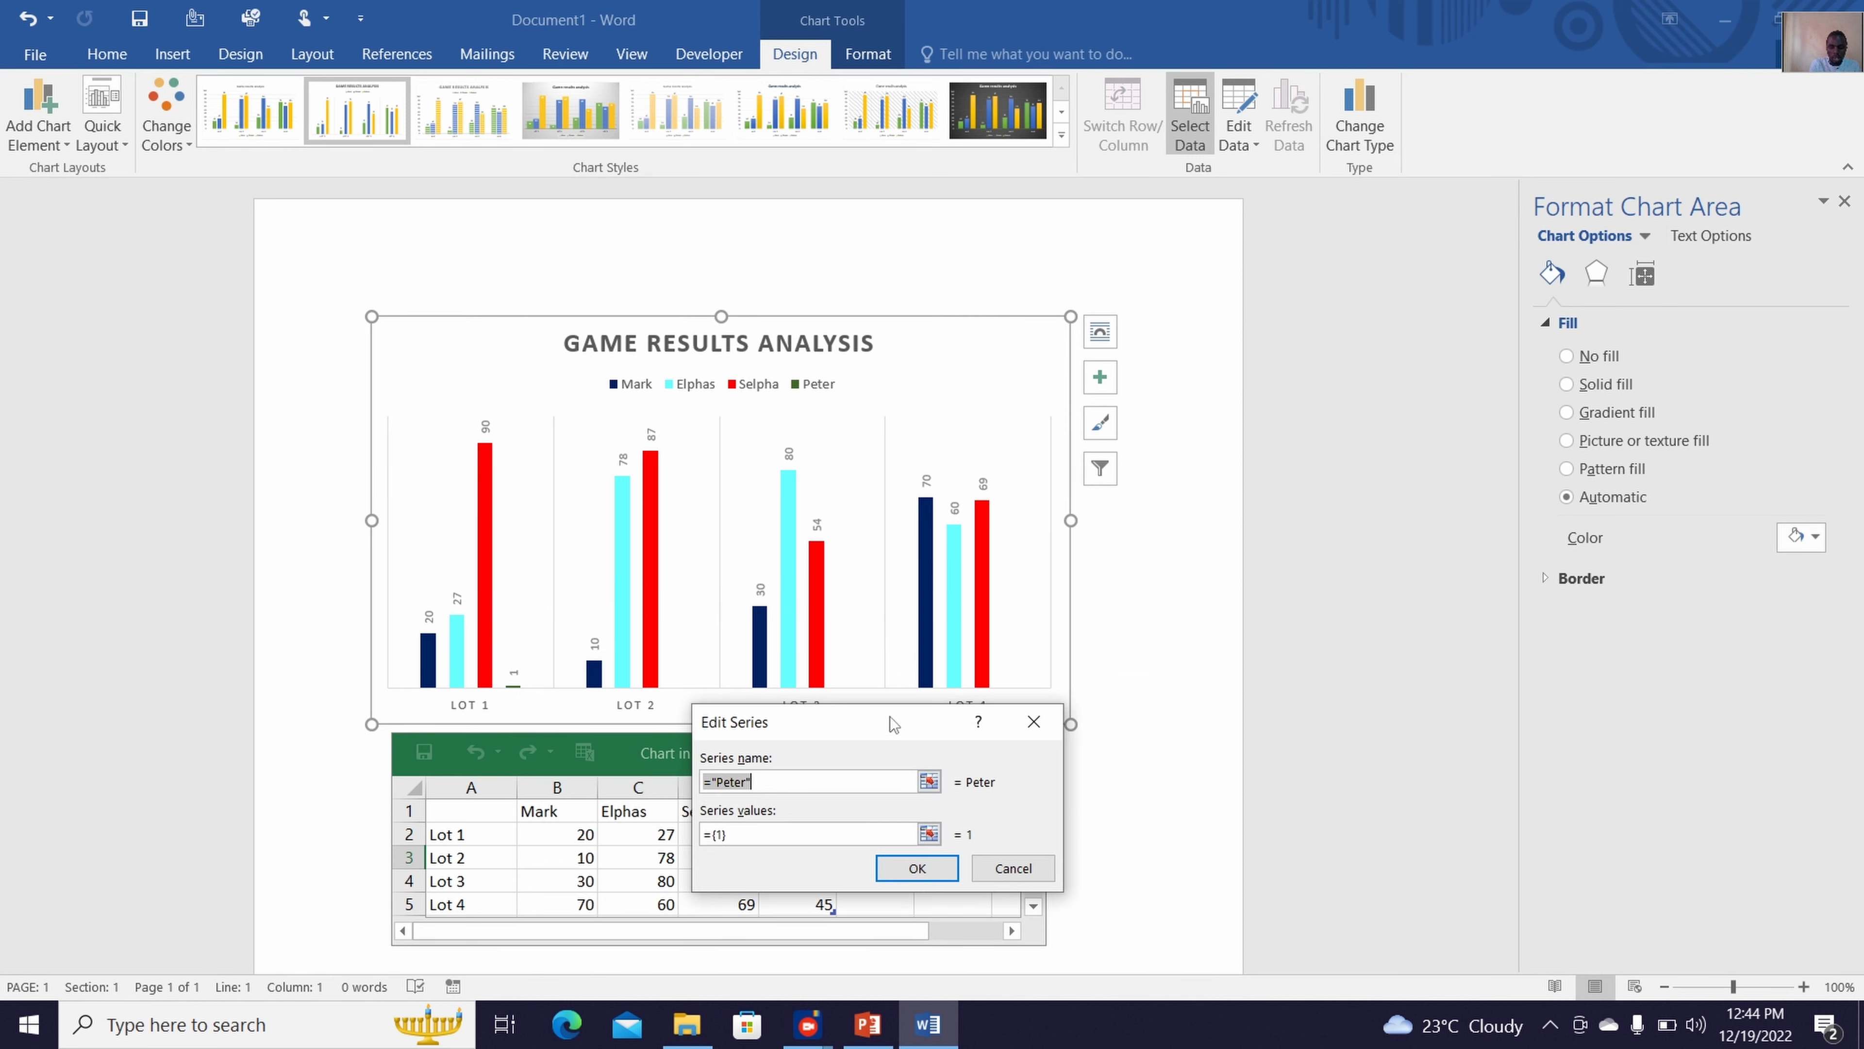
left_click_drag(893, 723, 1020, 543)
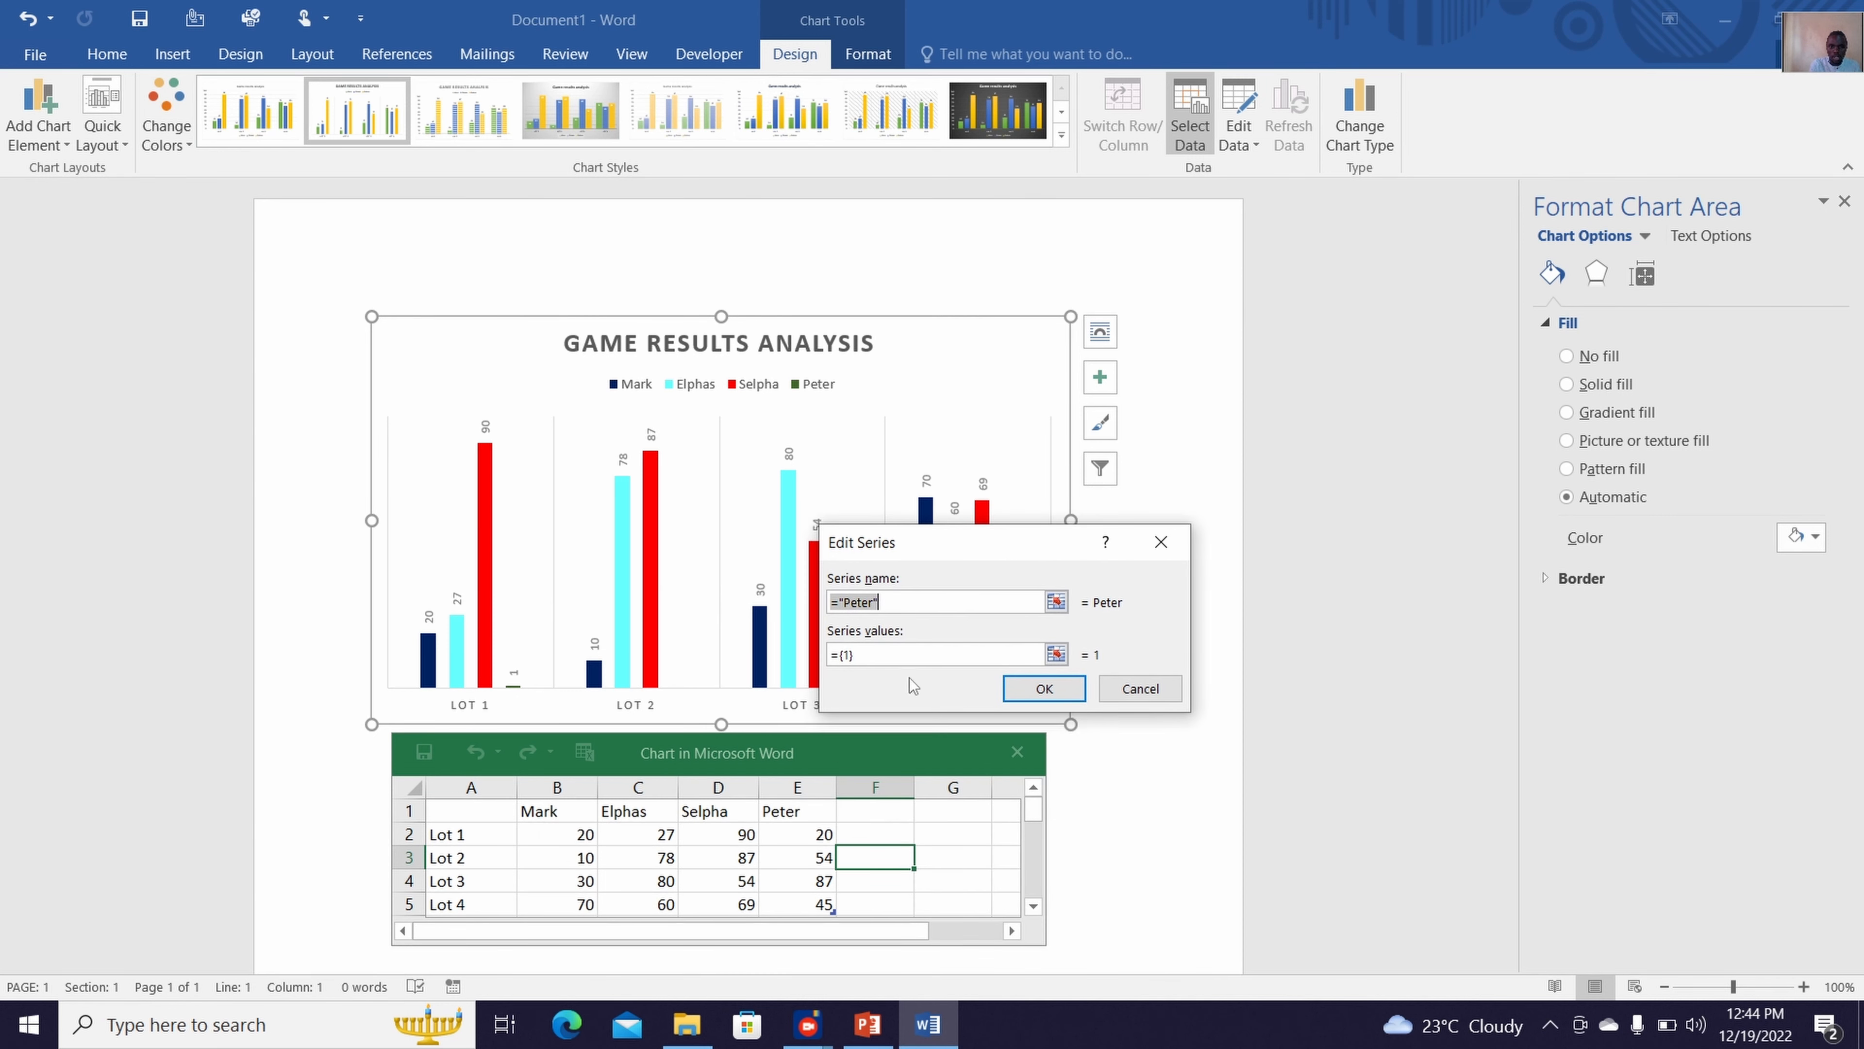
left_click(868, 654)
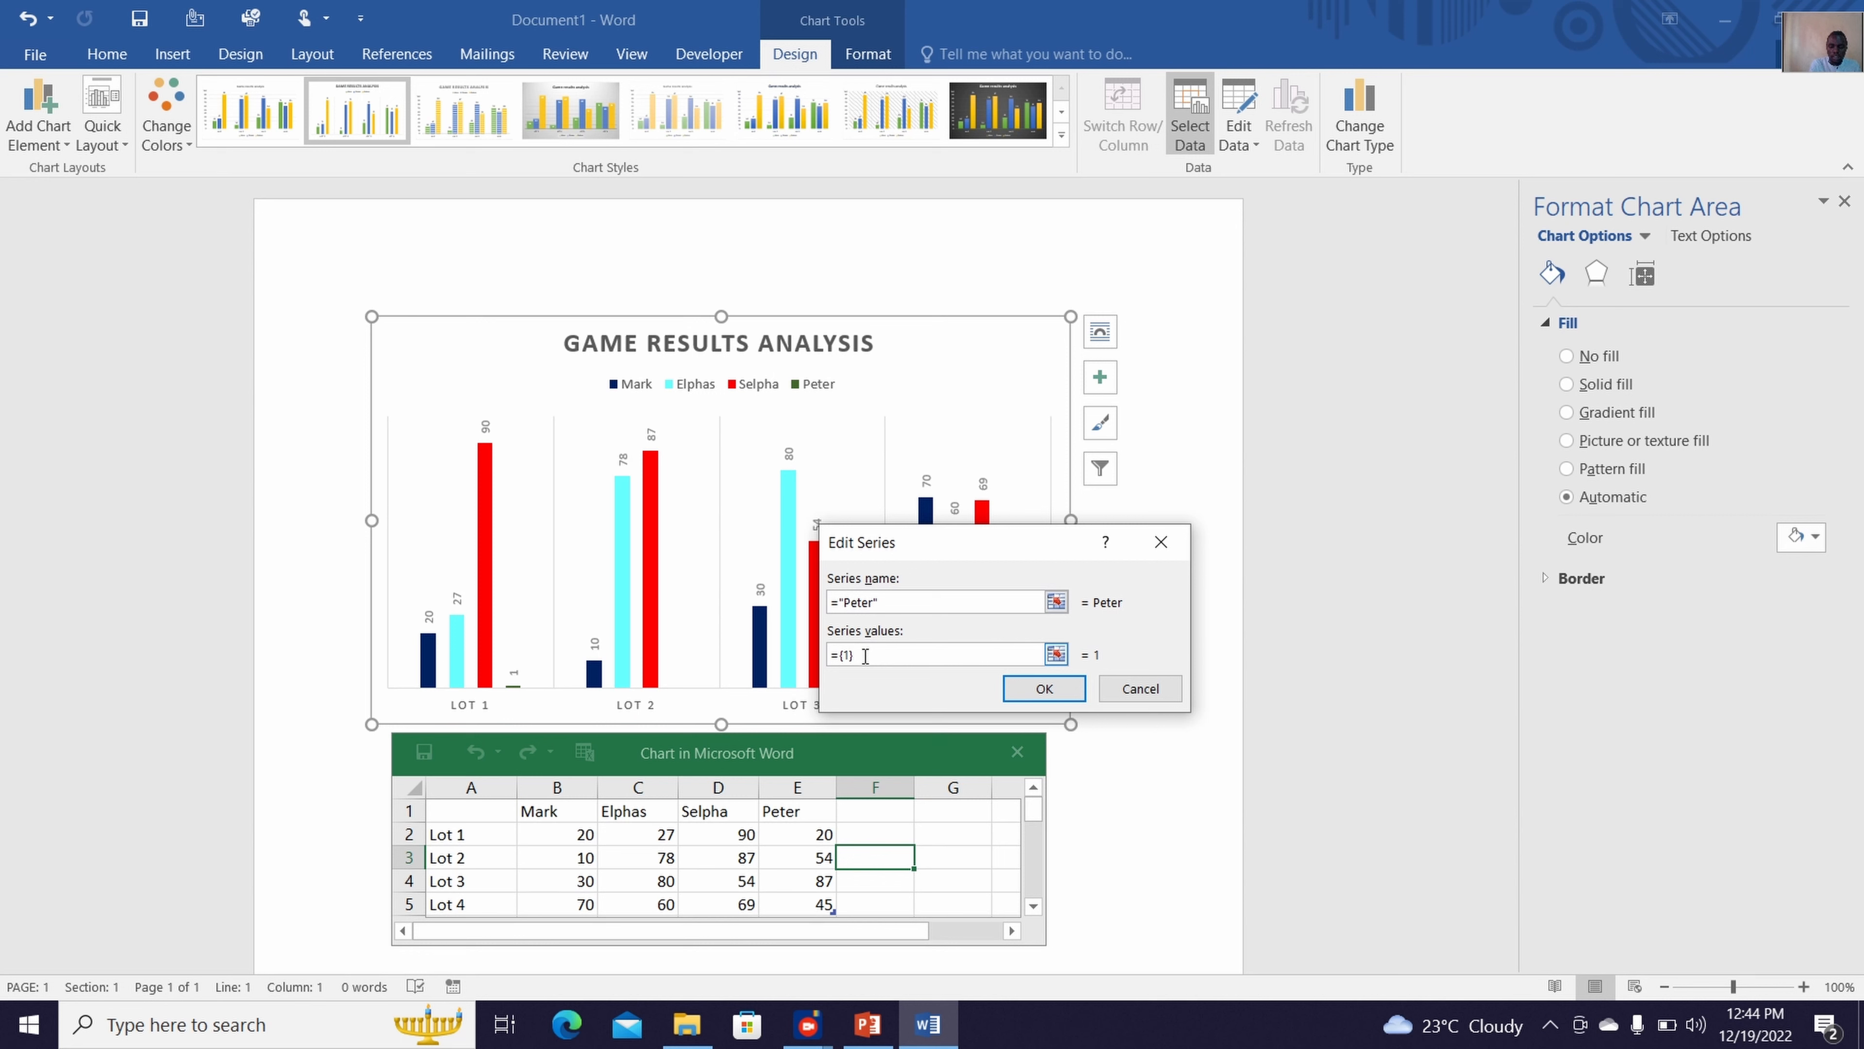
left_click_drag(865, 656, 836, 656)
key("BackSpace")
left_click_drag(794, 826, 798, 905)
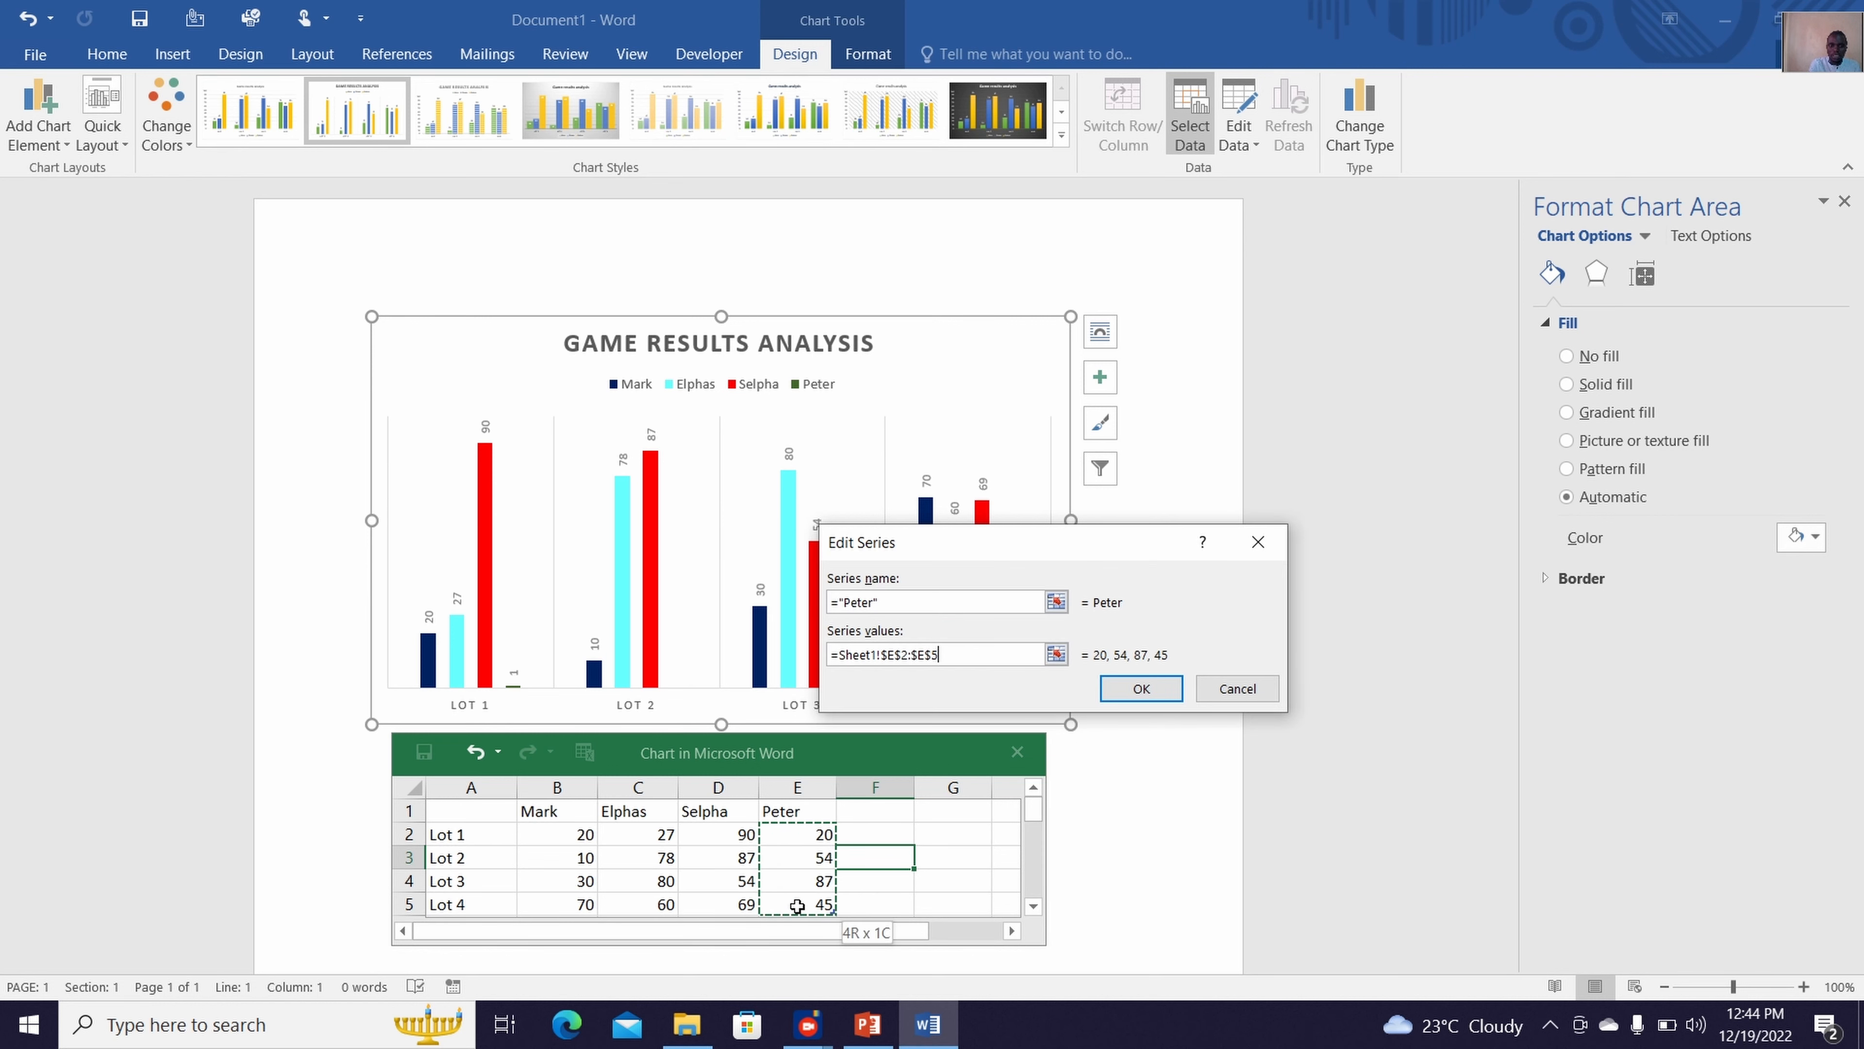
left_click(1131, 690)
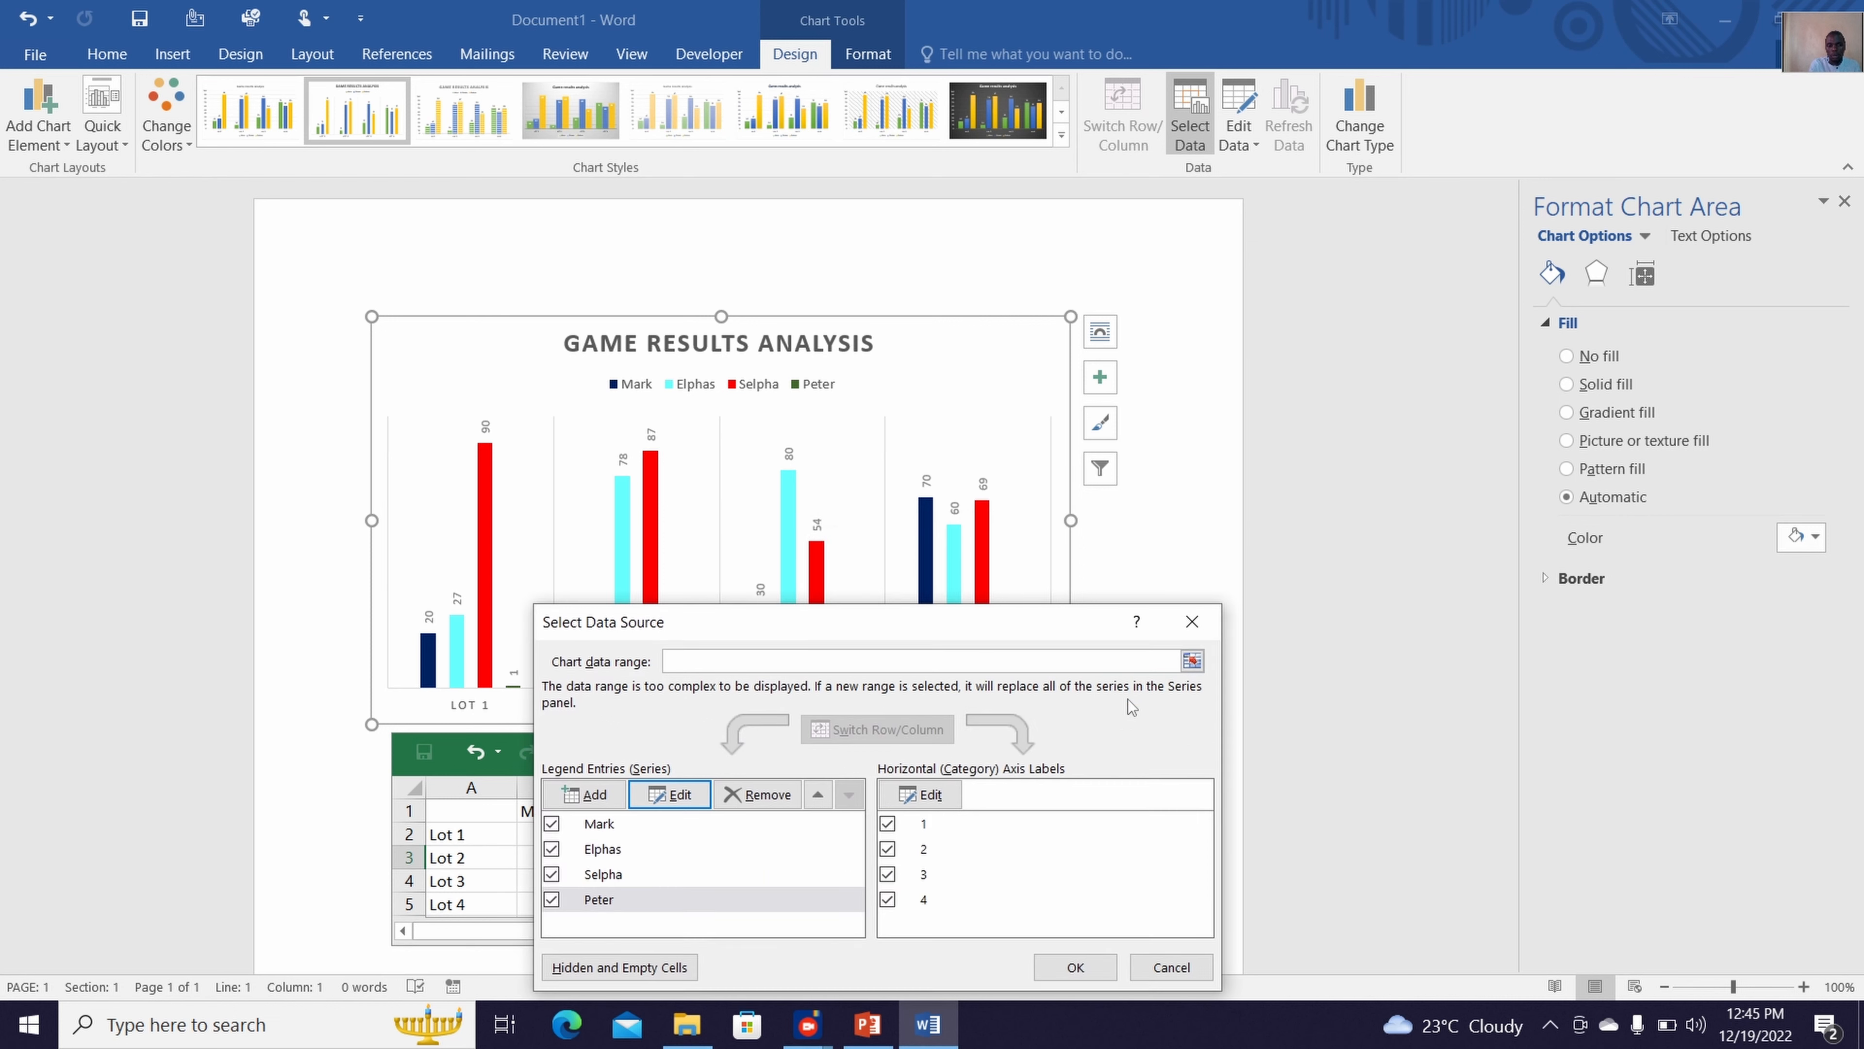
left_click(1068, 967)
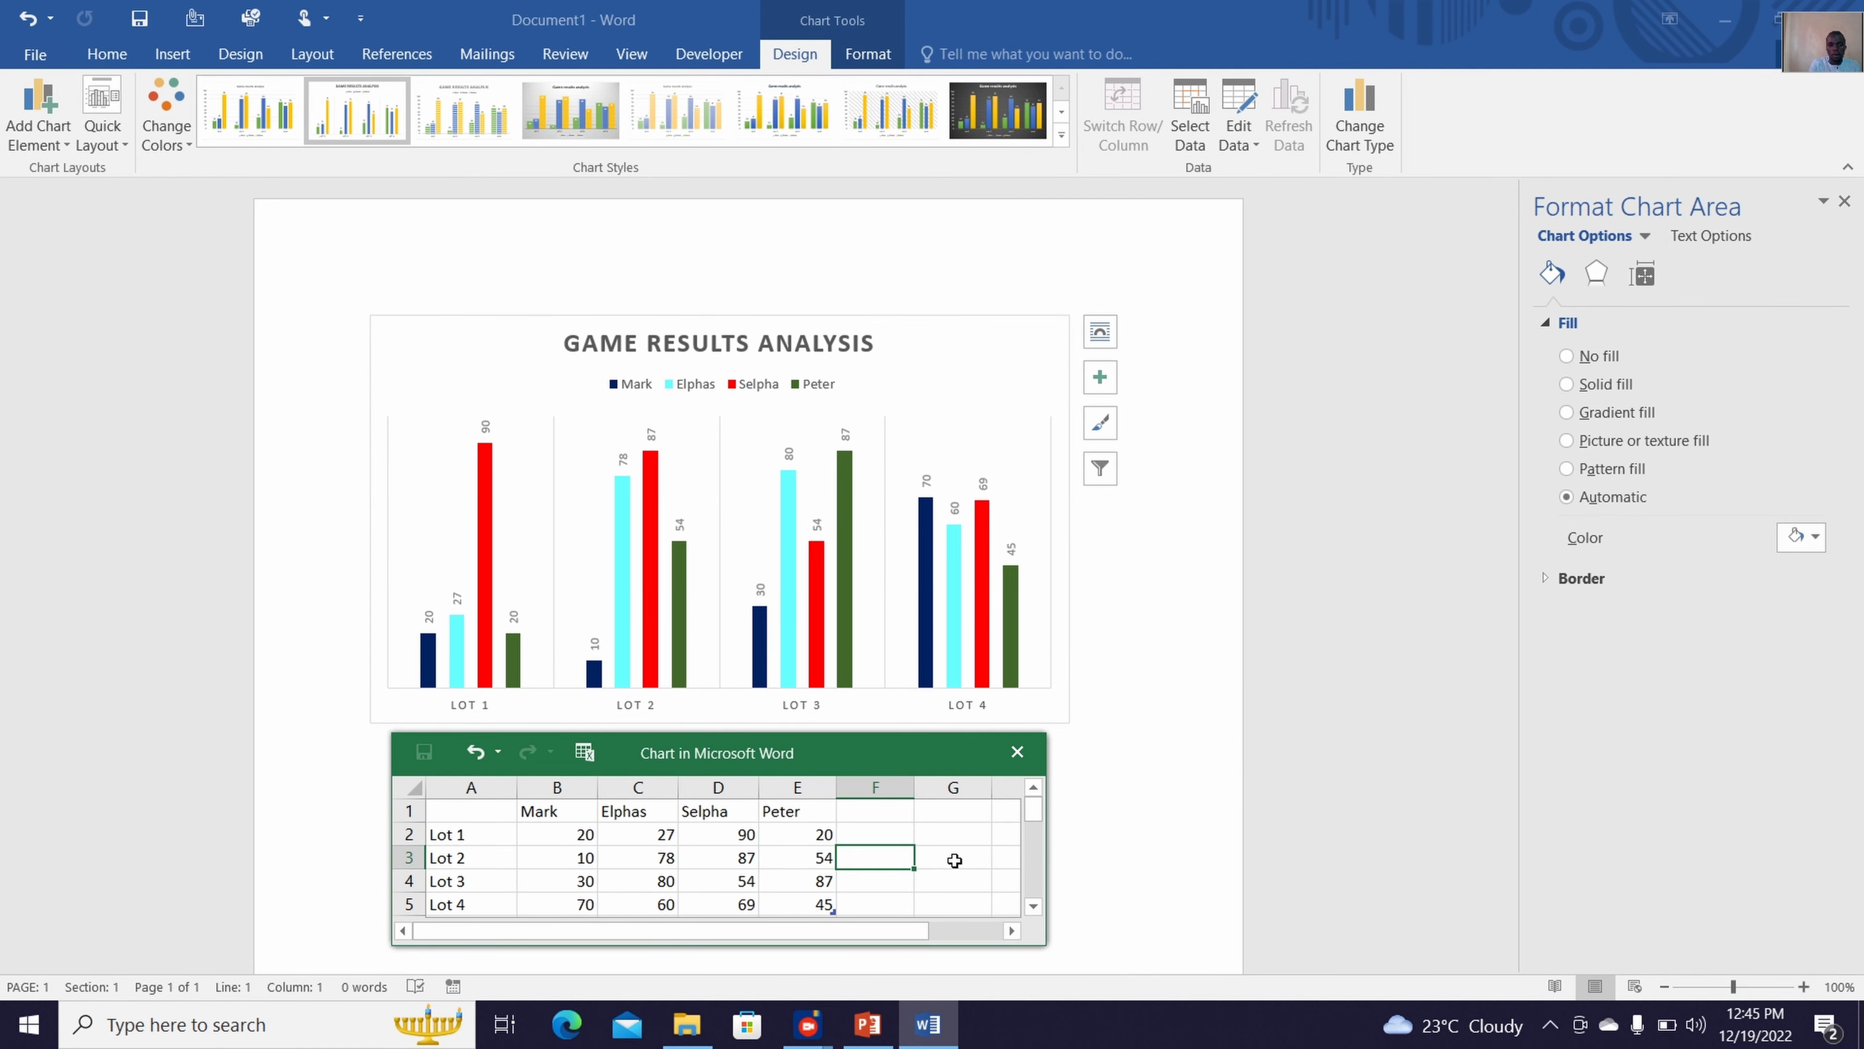
left_click(1017, 751)
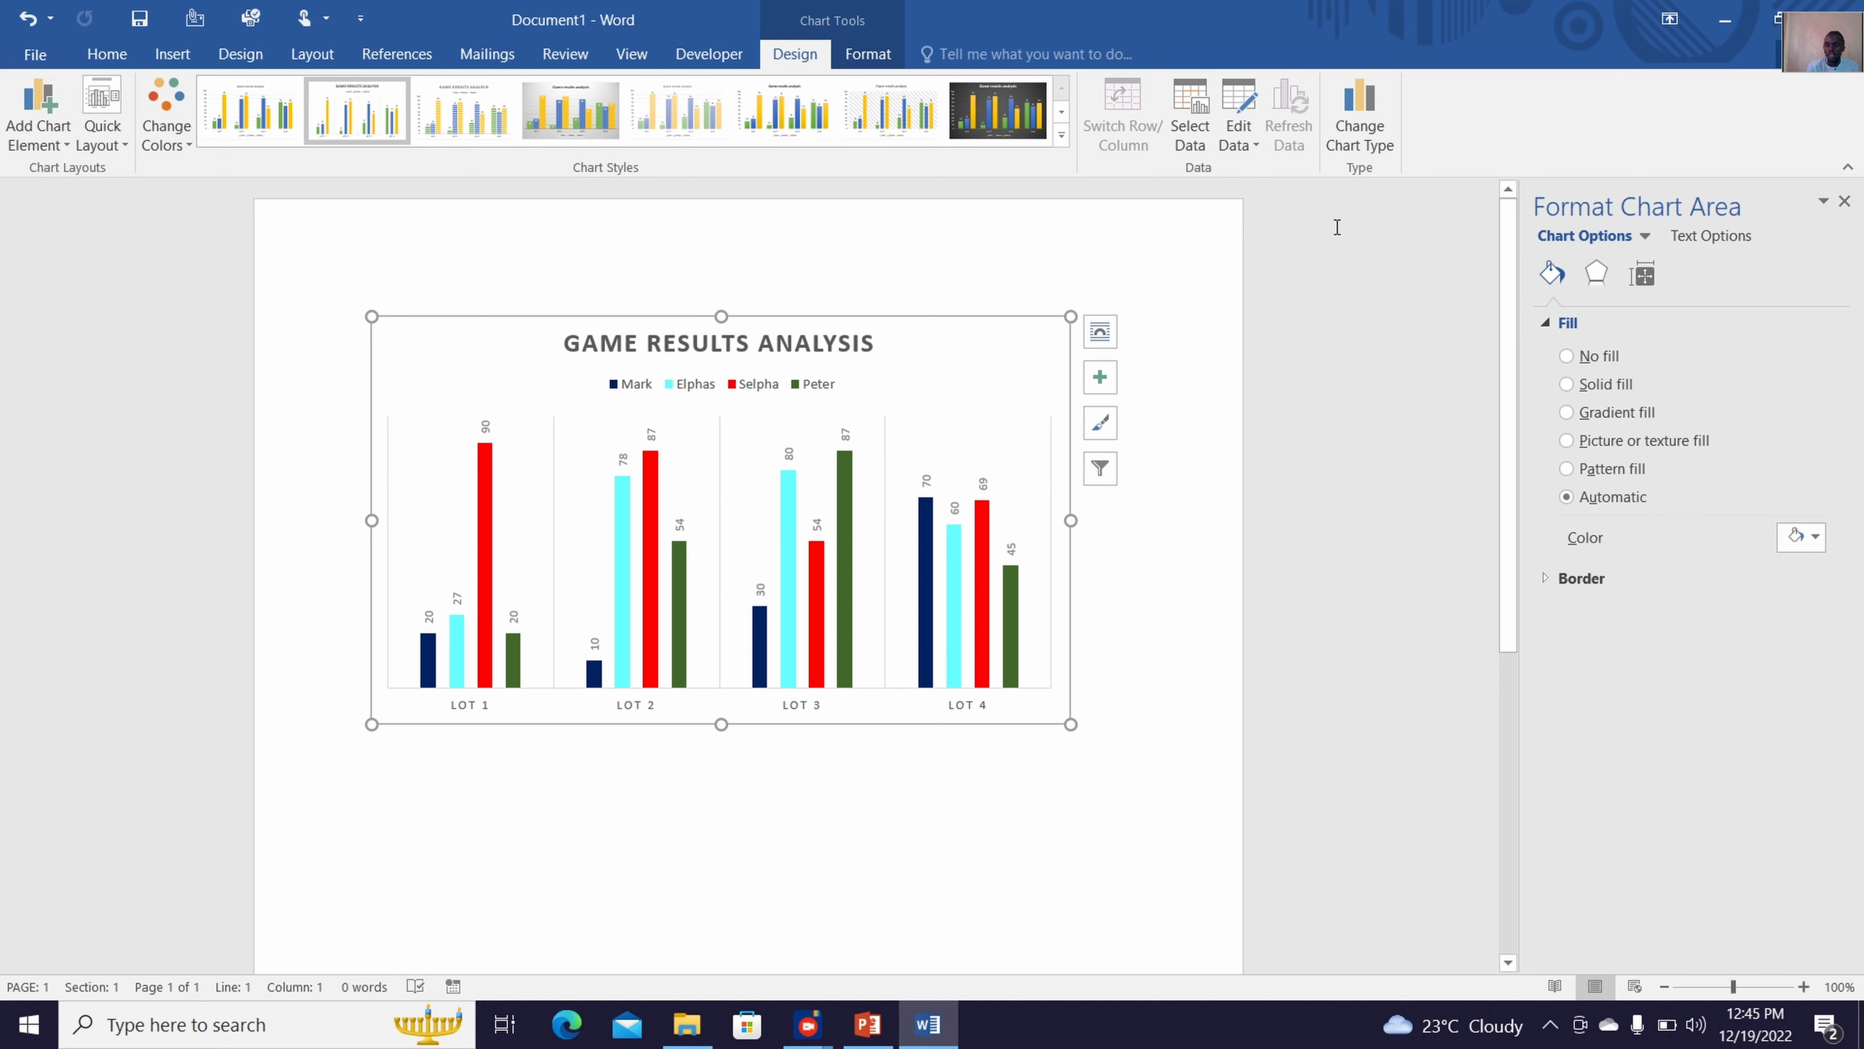
Open the chart data in Excel and change the Lot 1 label in cell A2 to Part 1
left_click(1246, 140)
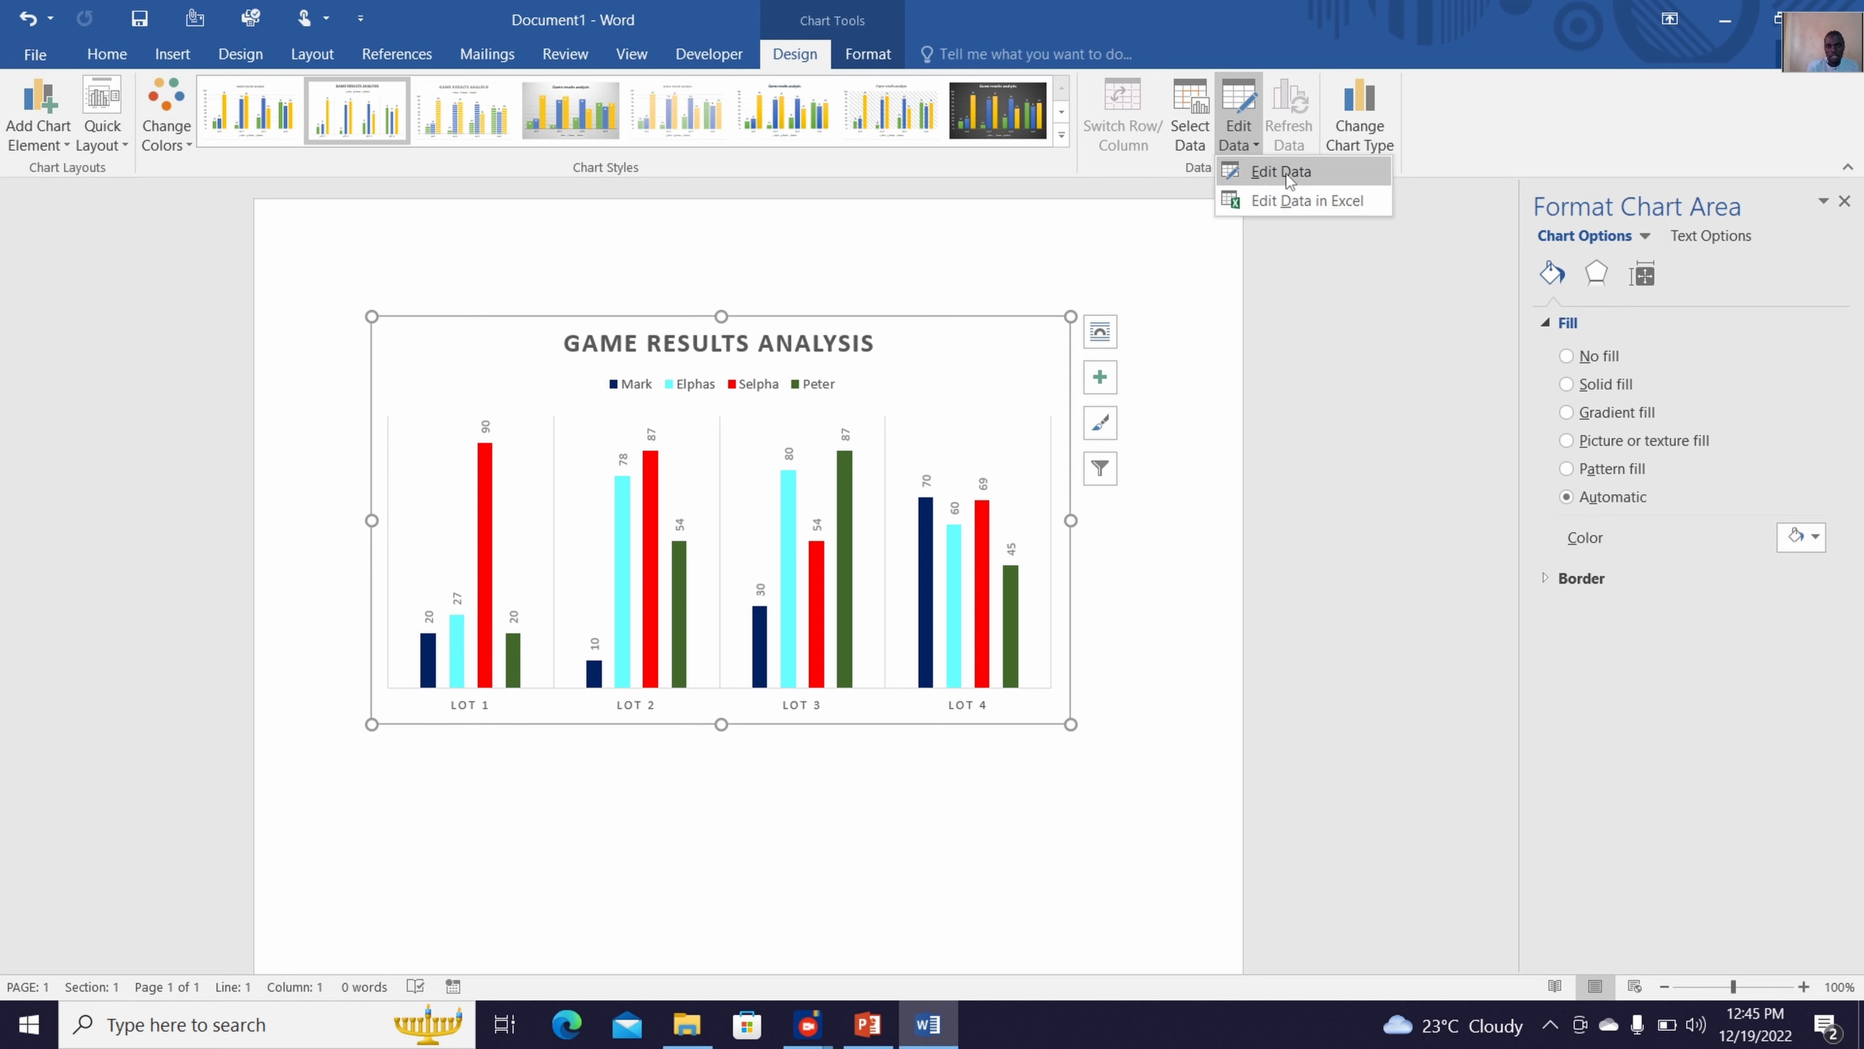
left_click(1253, 210)
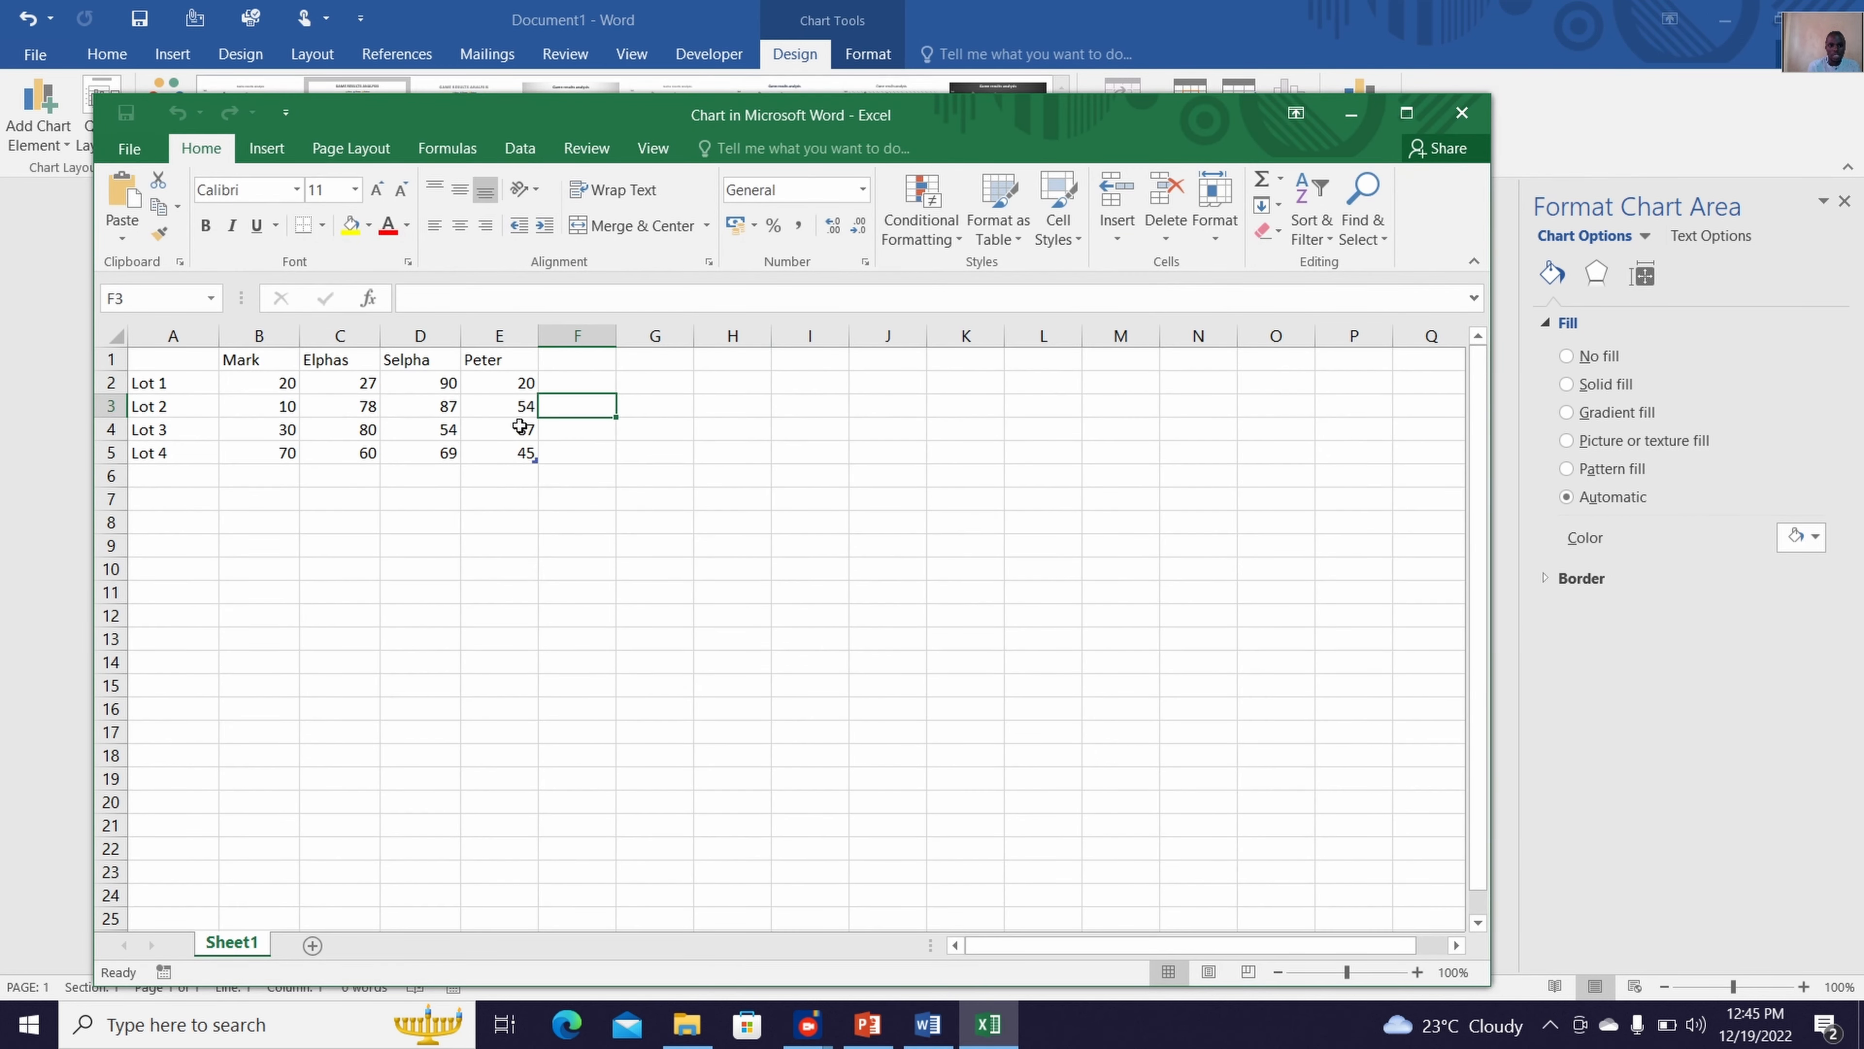
left_click(517, 378)
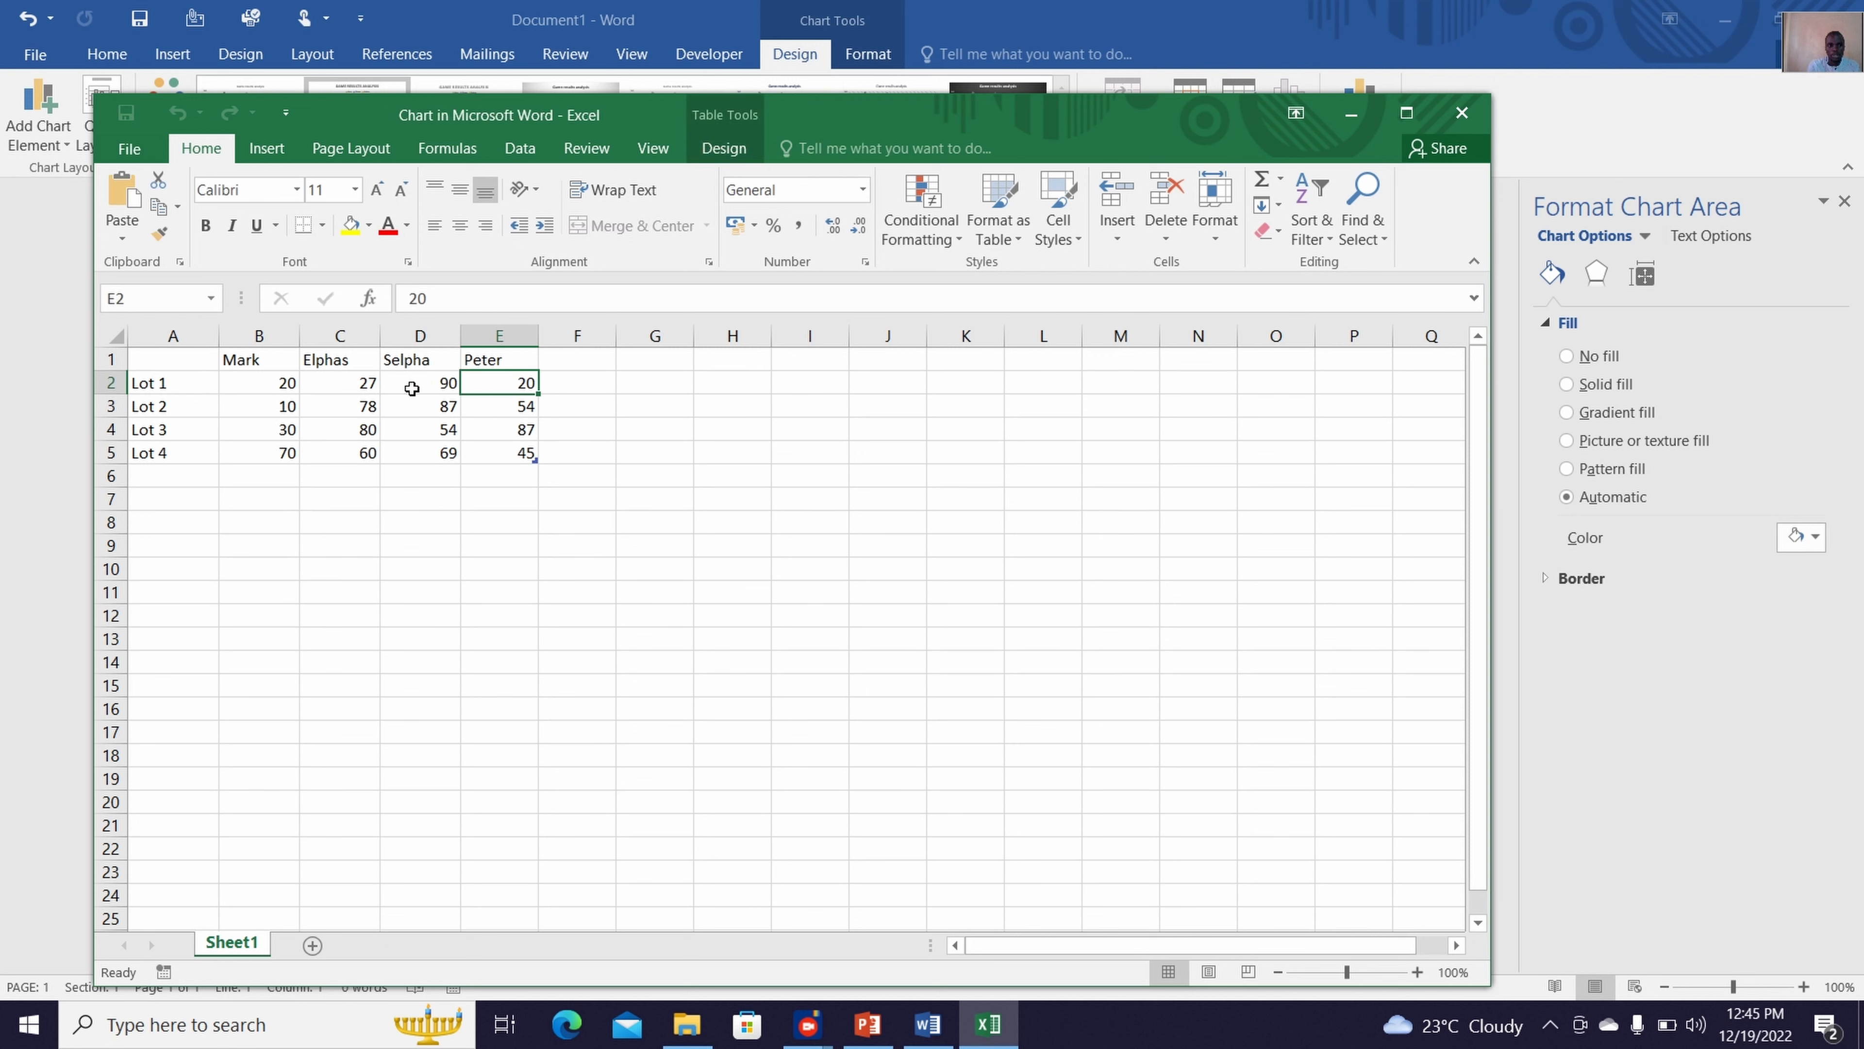
double_click(169, 384)
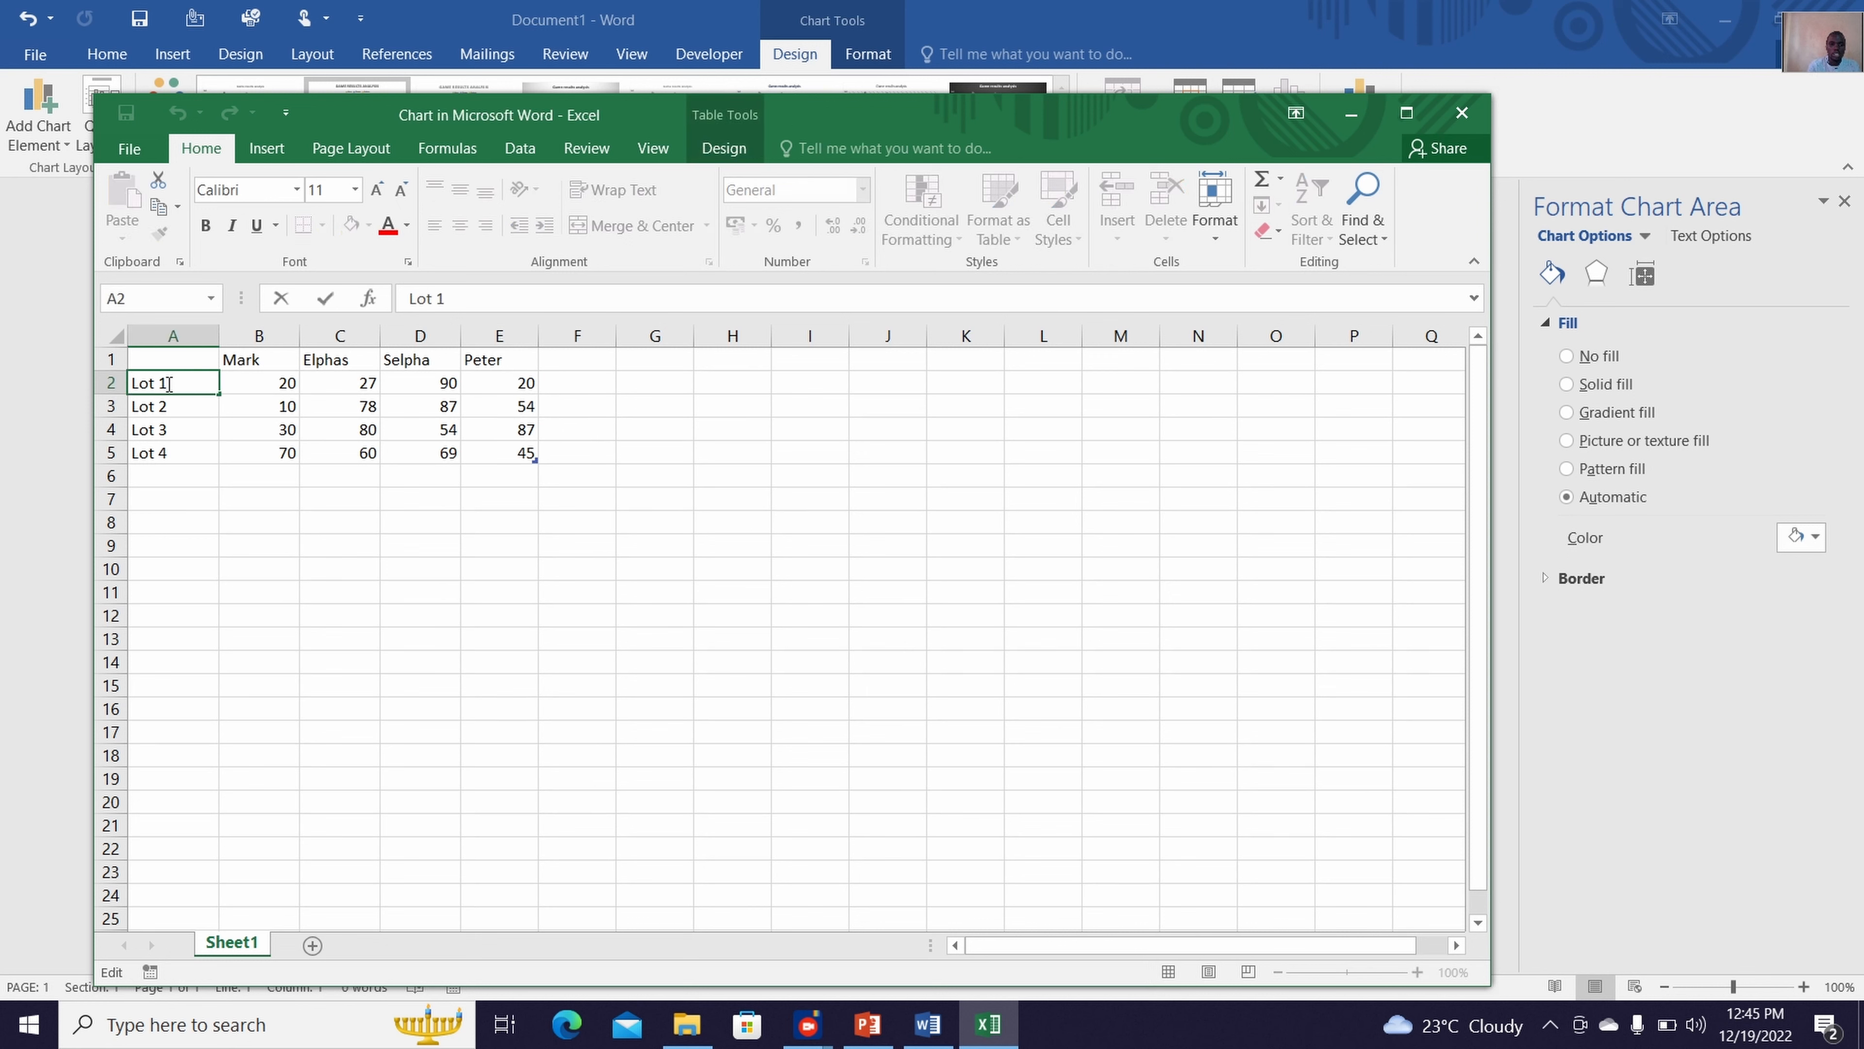
left_click_drag(169, 383, 134, 384)
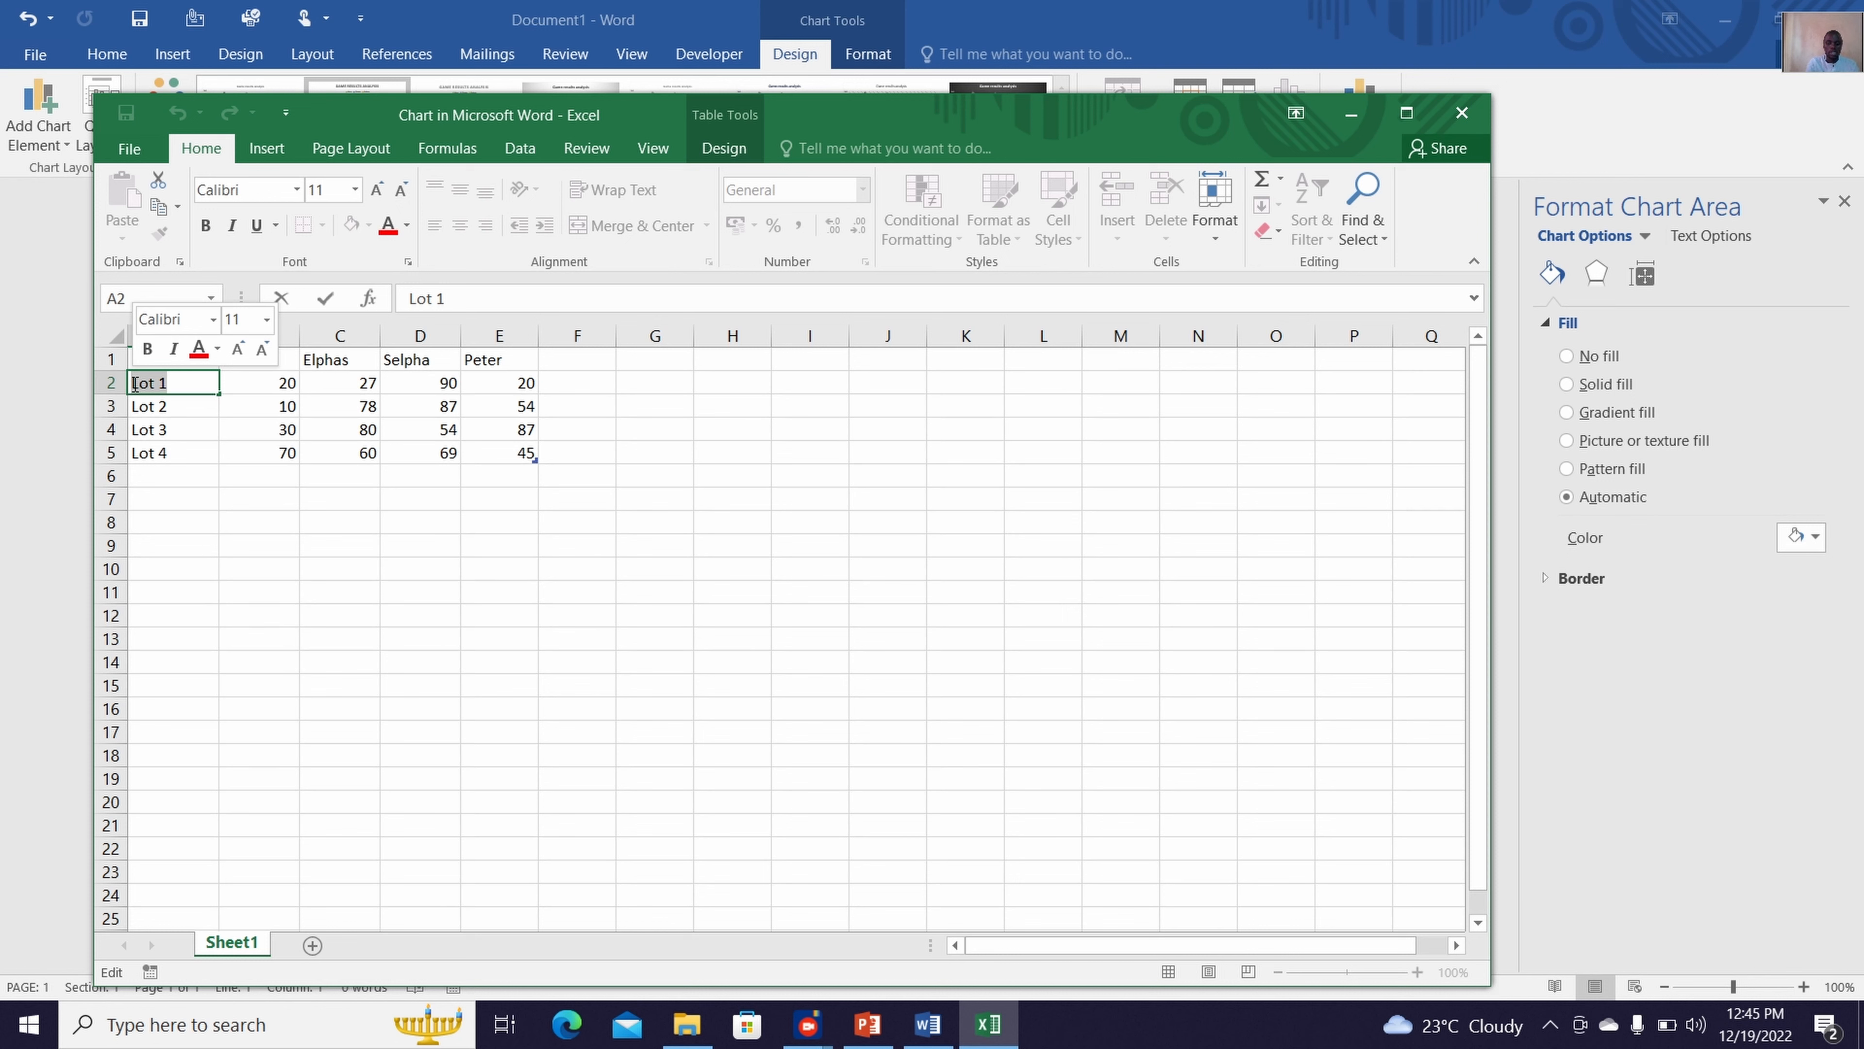
type("Part")
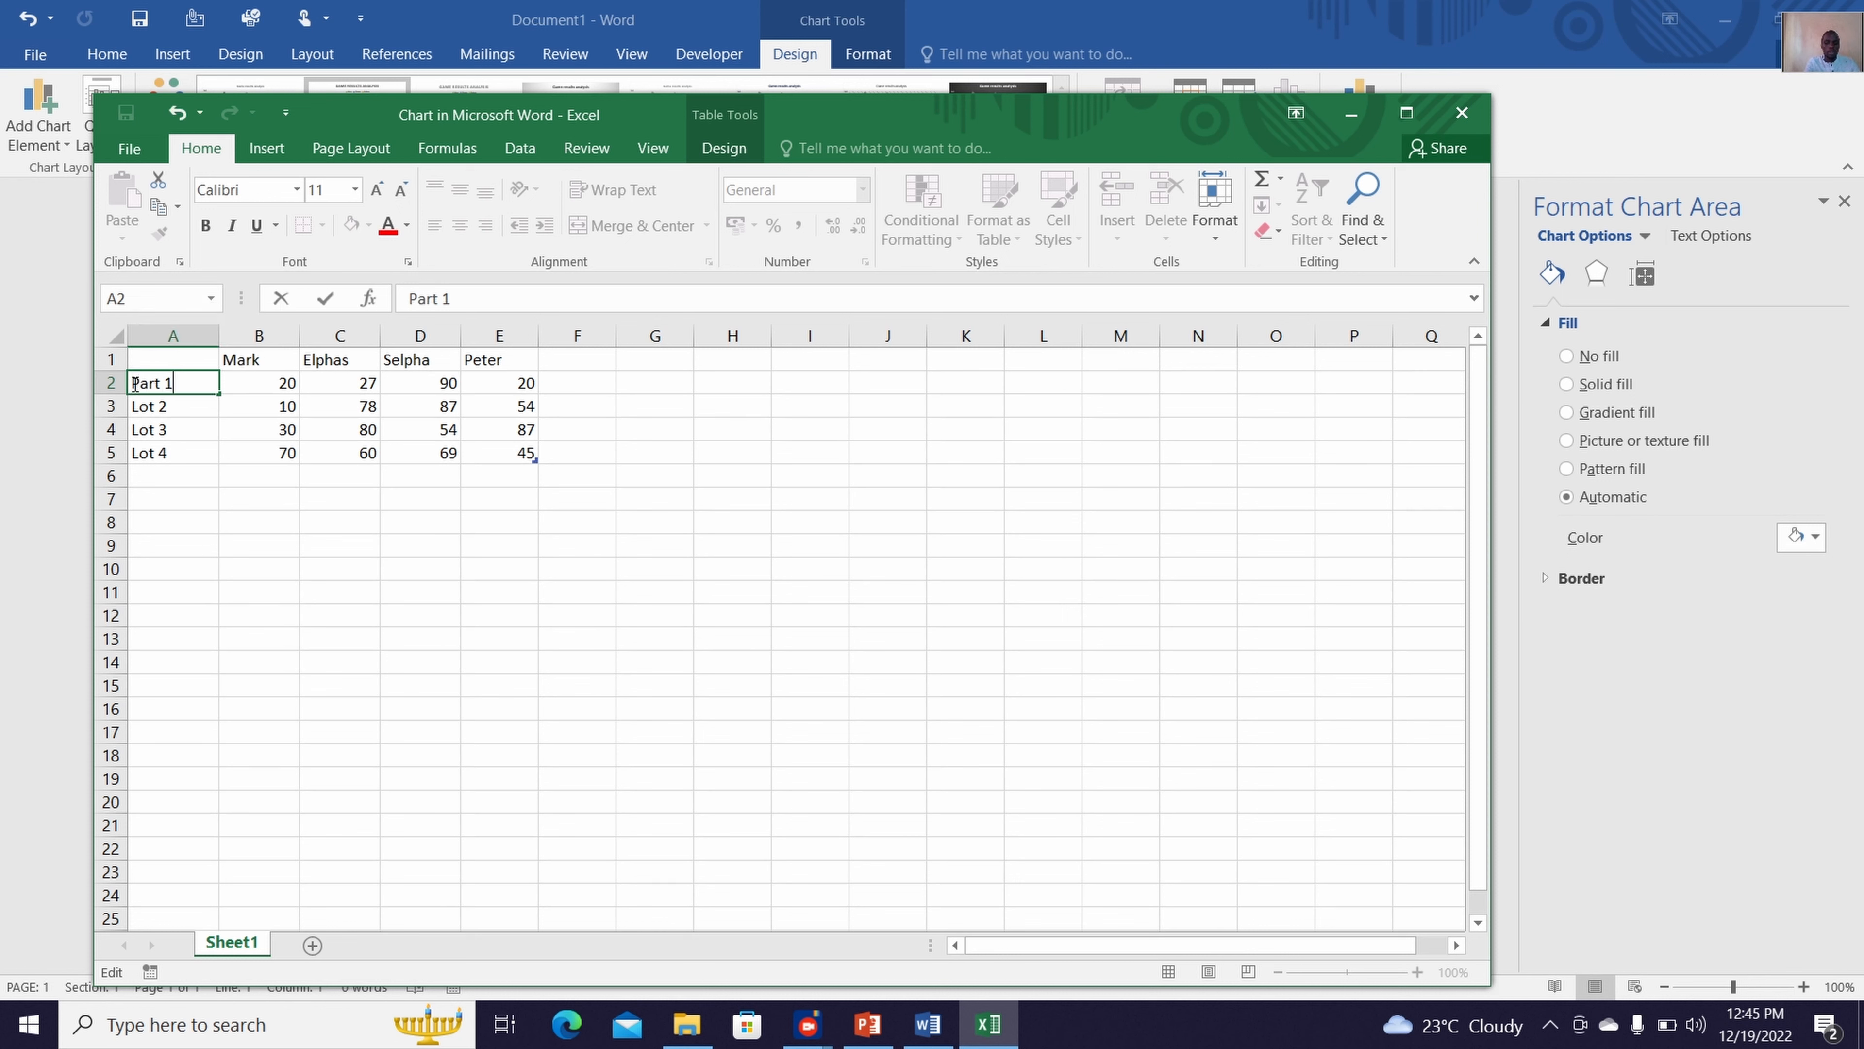
key("Return")
key("Return")
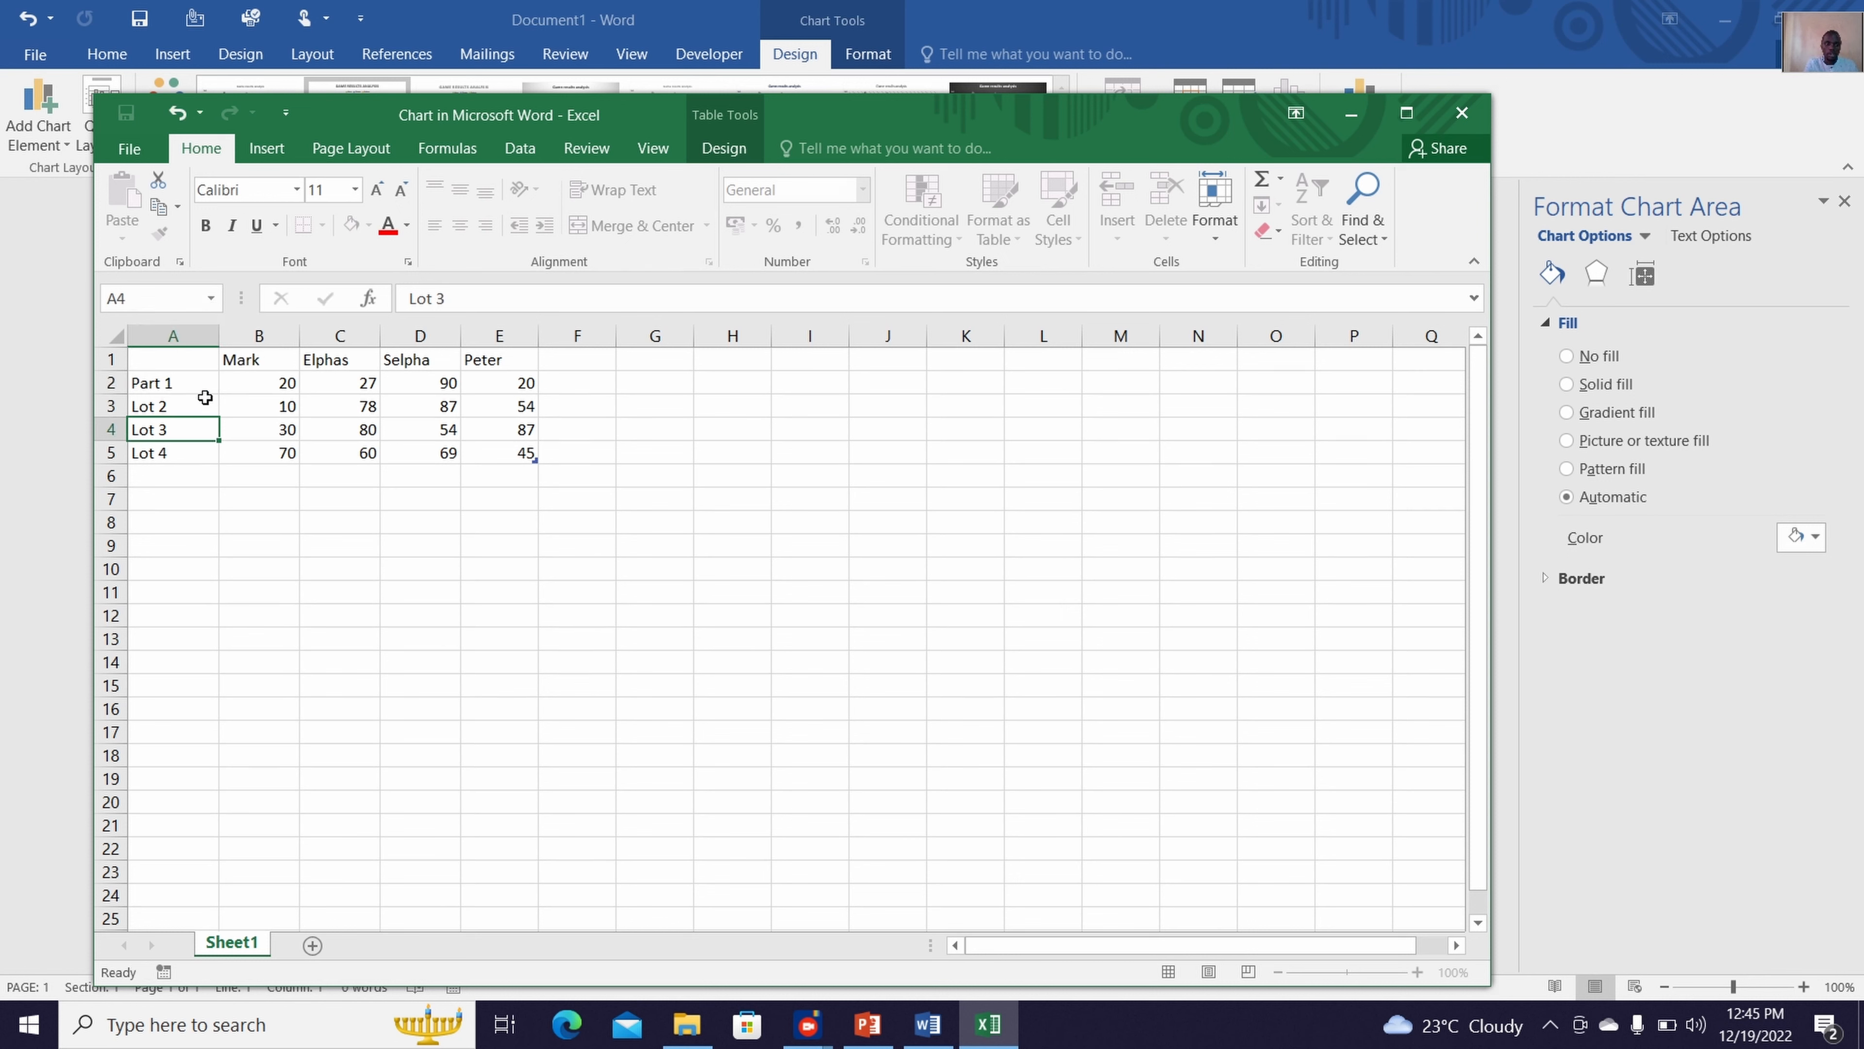
Fill the Part 1 label from A2 down to A5 as a numbered series and close the Excel data sheet
left_click(204, 383)
left_click_drag(218, 395, 231, 476)
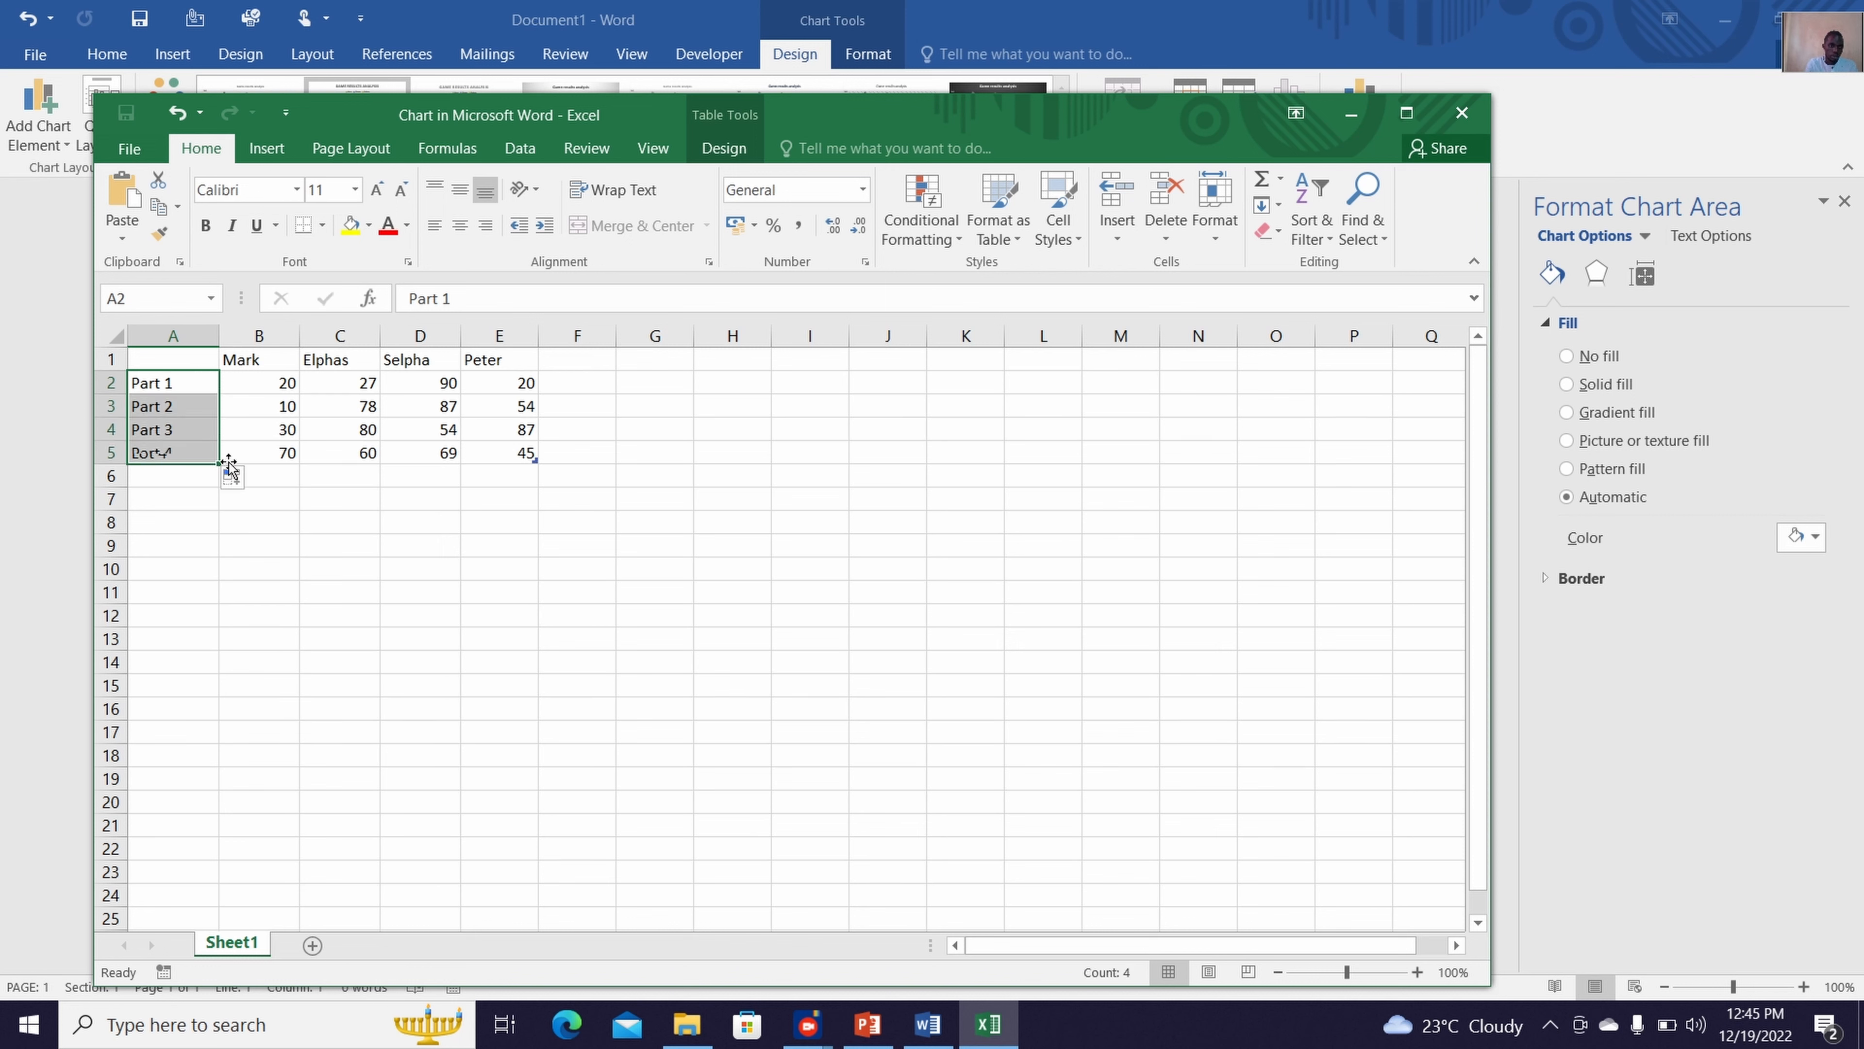
left_click(283, 429)
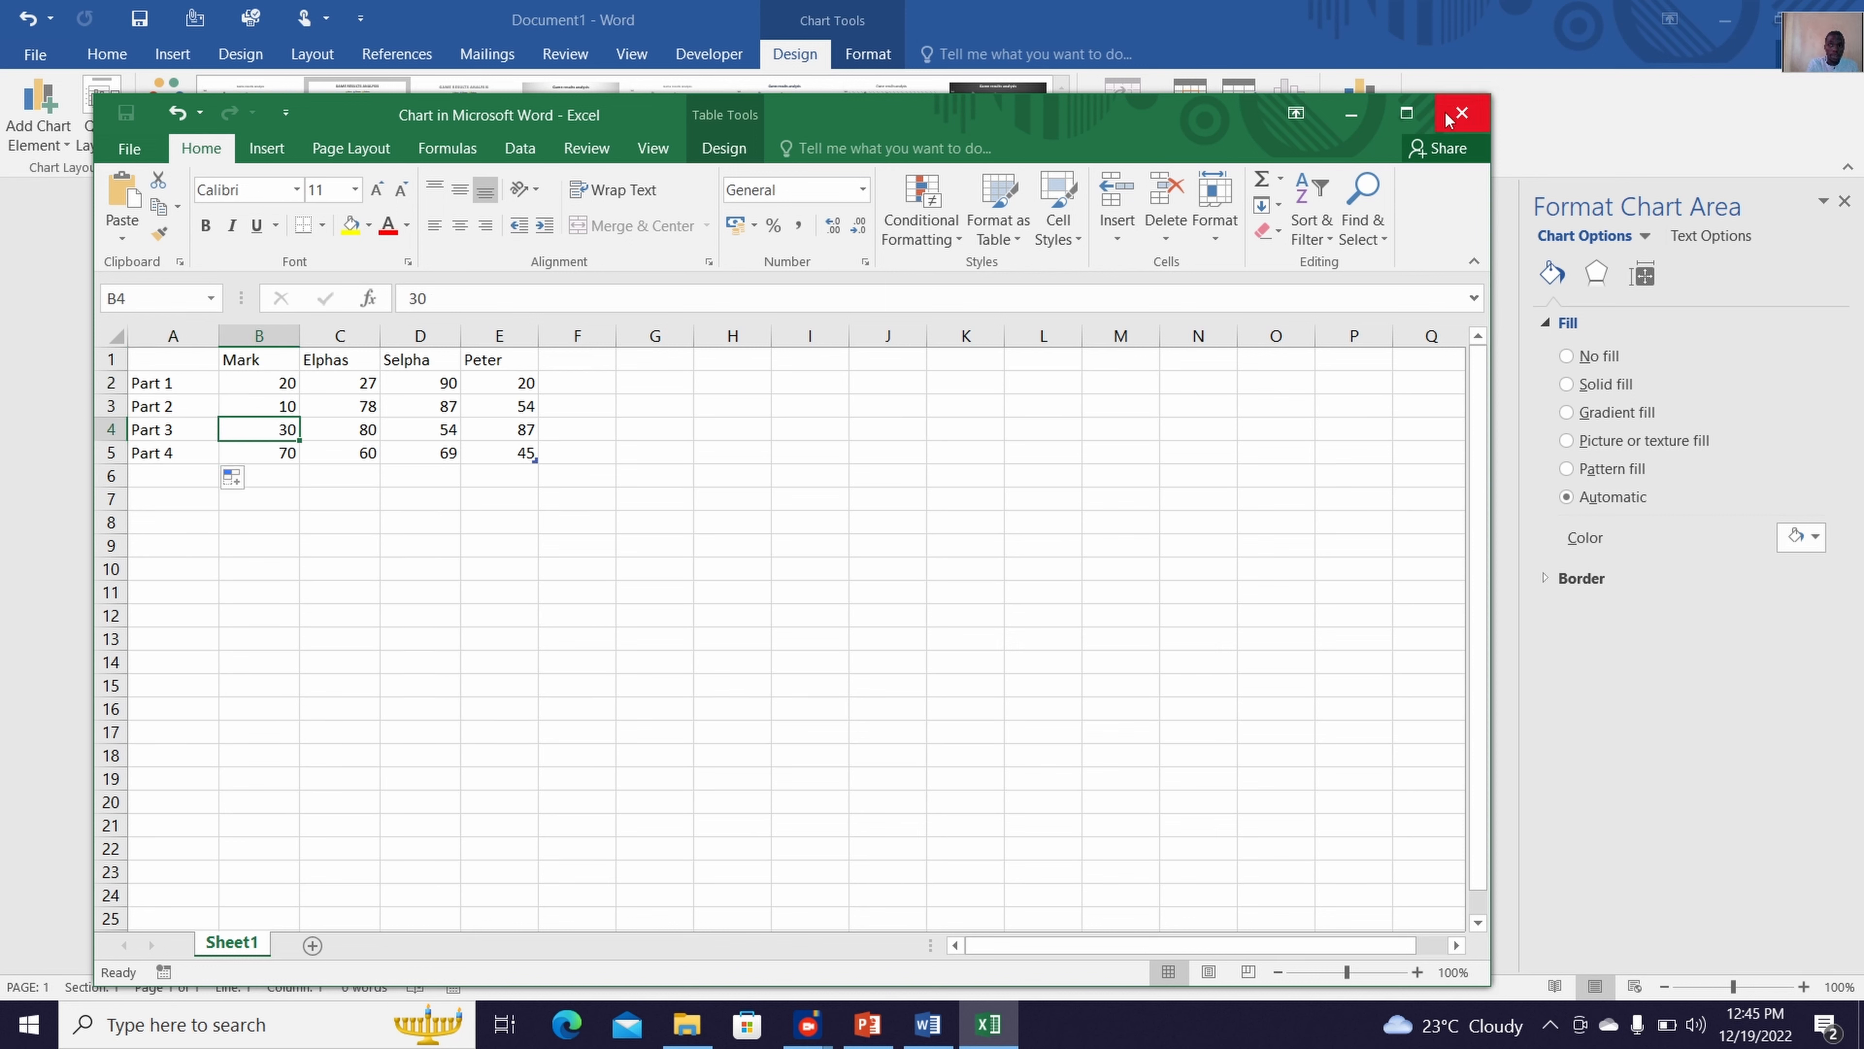
left_click(1461, 114)
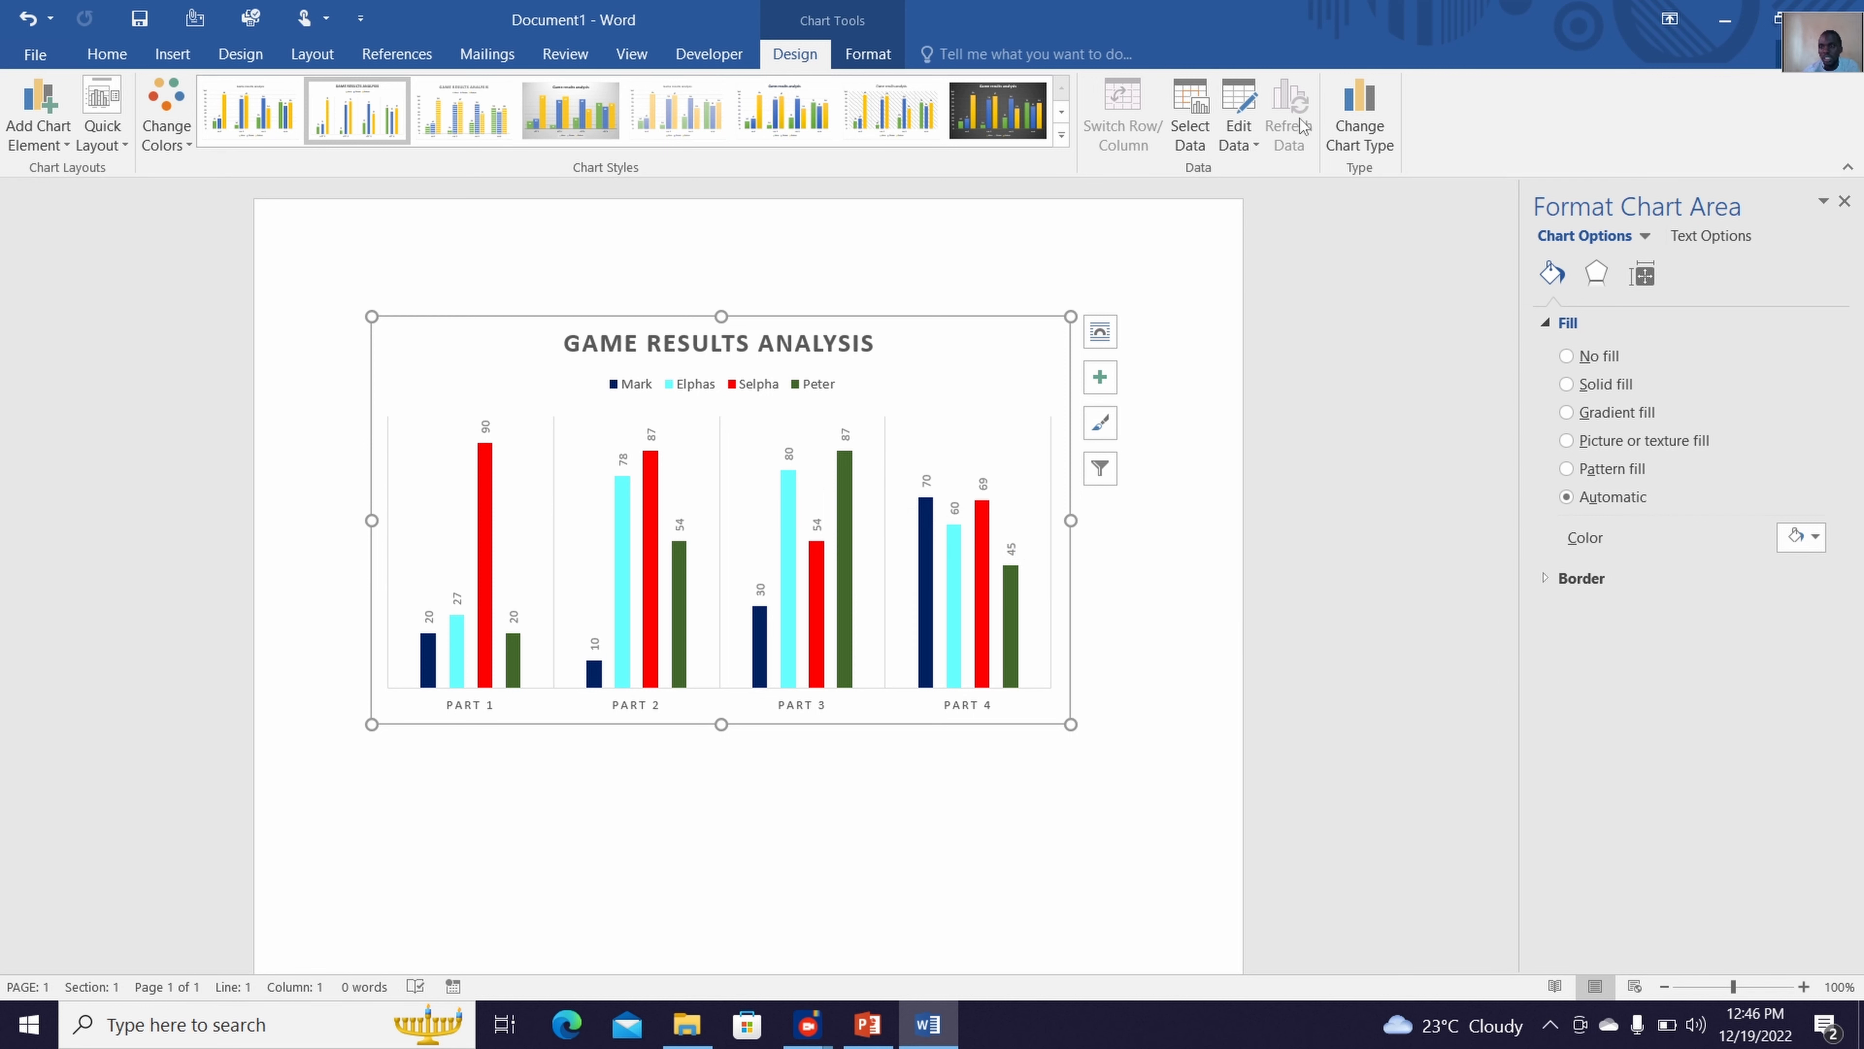
Change the chart type to a basic Pie and apply the first chart style with the plain white background
left_click(1345, 157)
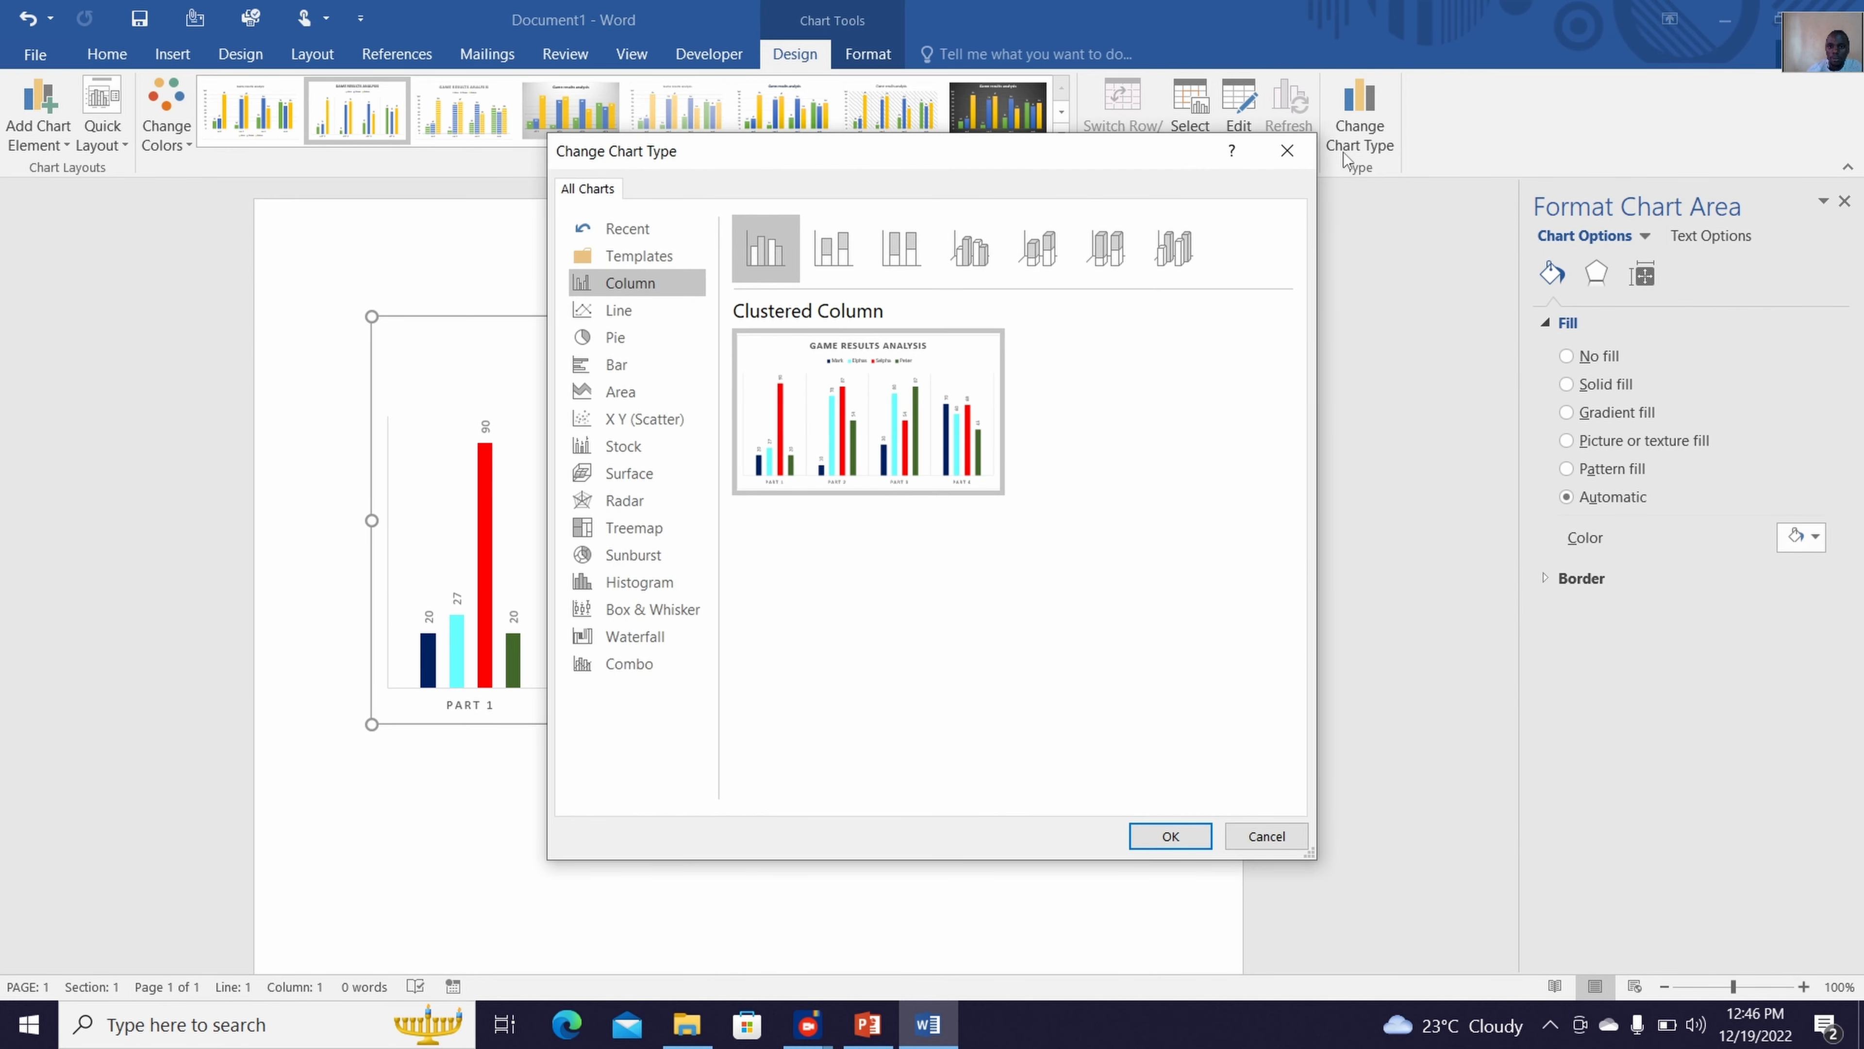
left_click(610, 314)
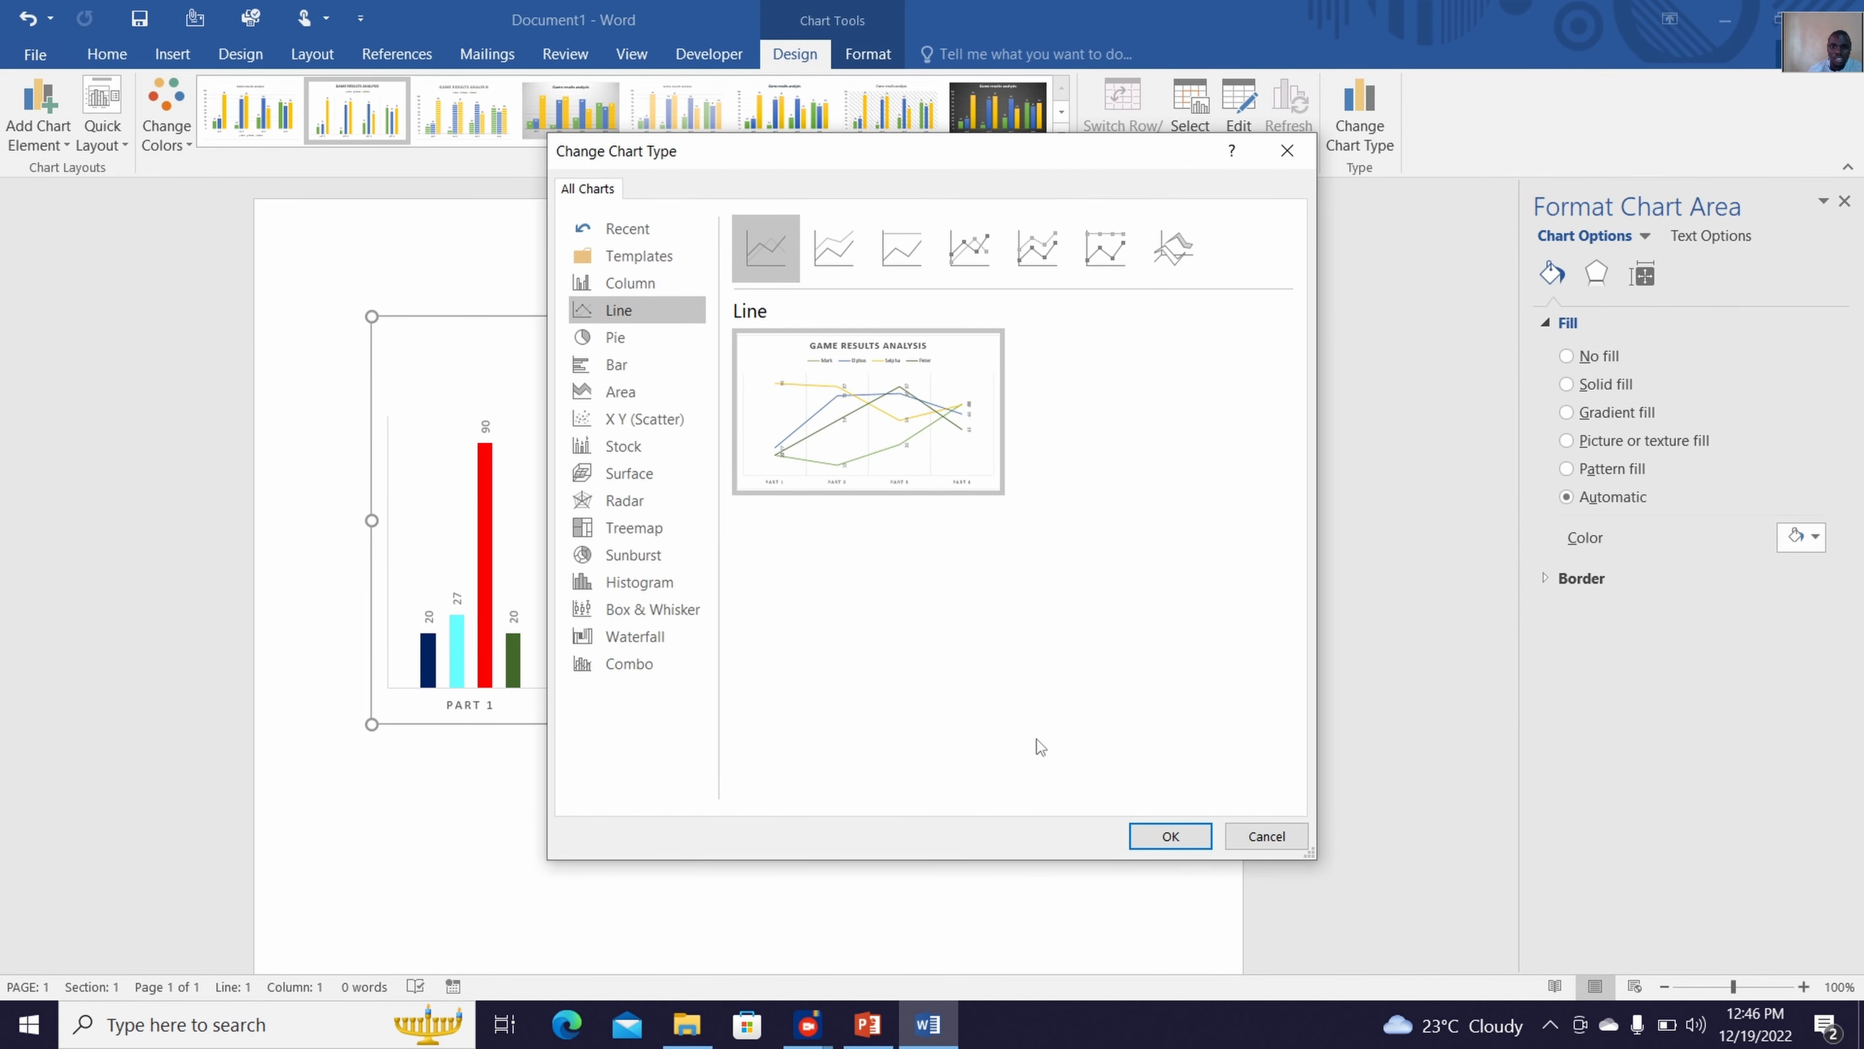
left_click(625, 343)
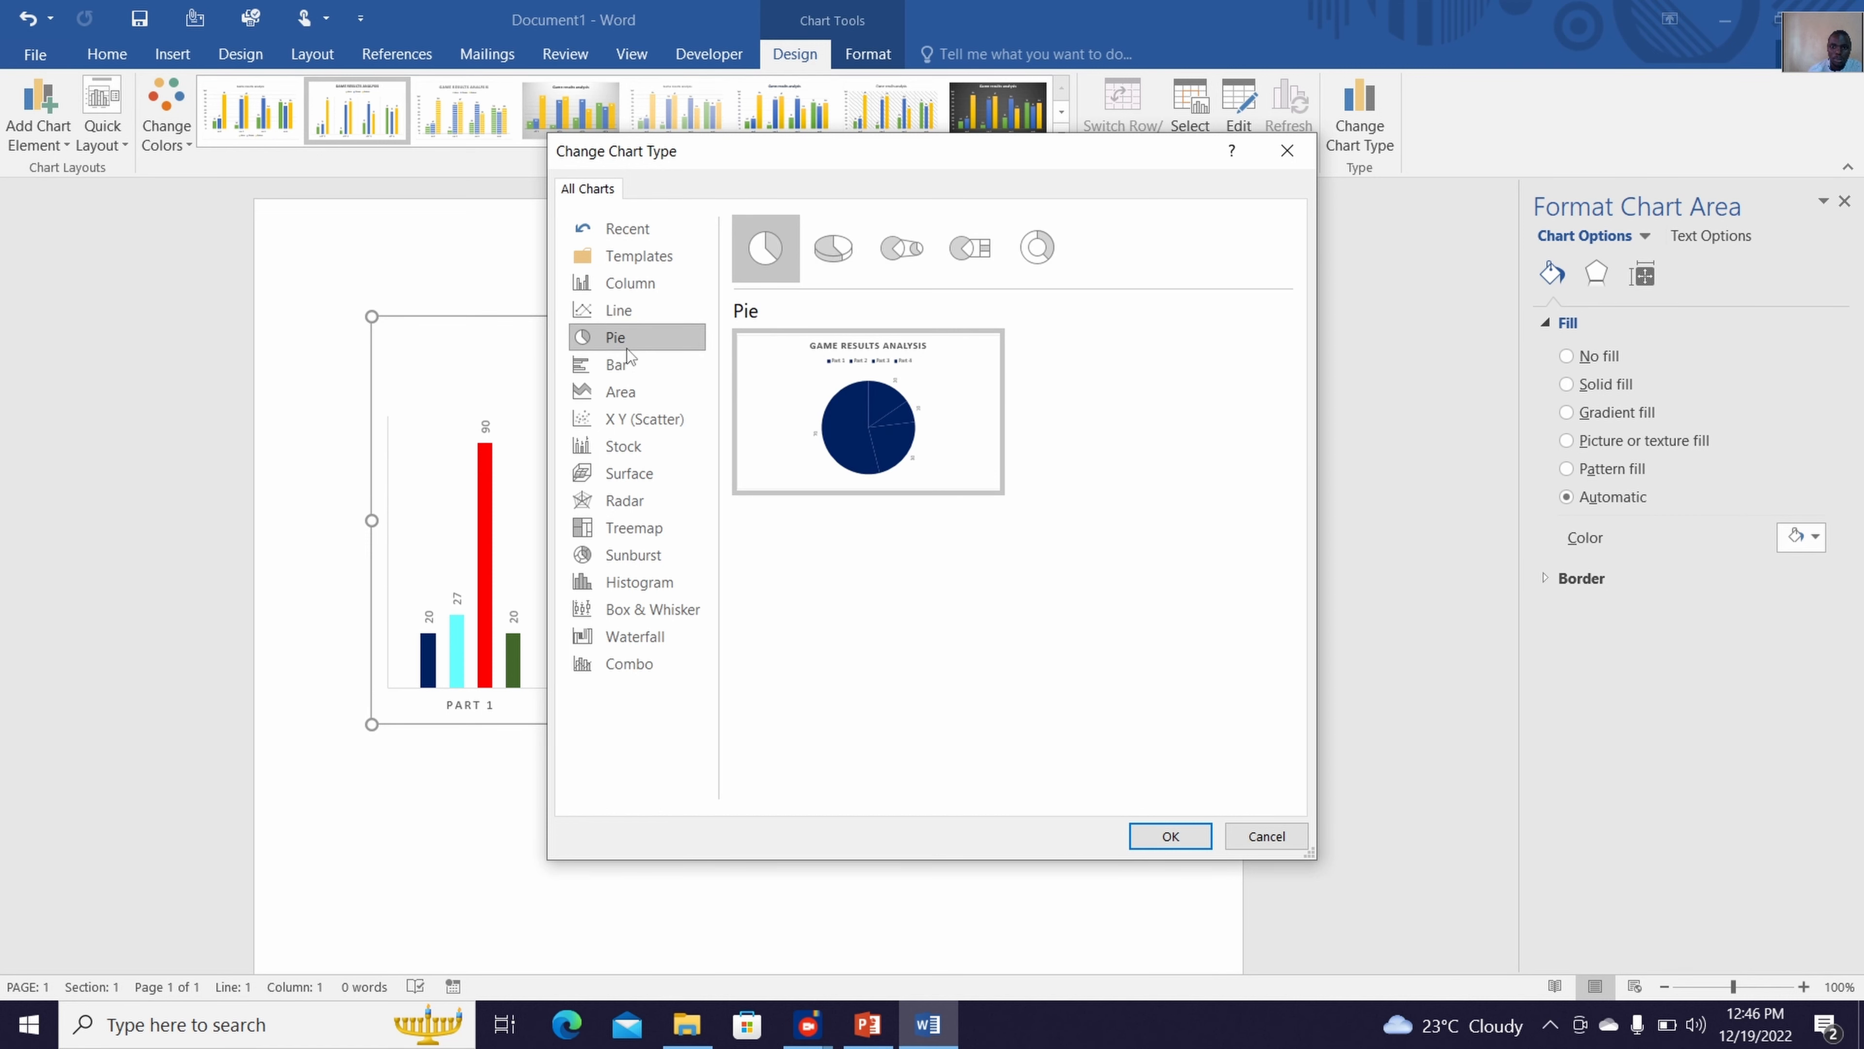
left_click(1169, 828)
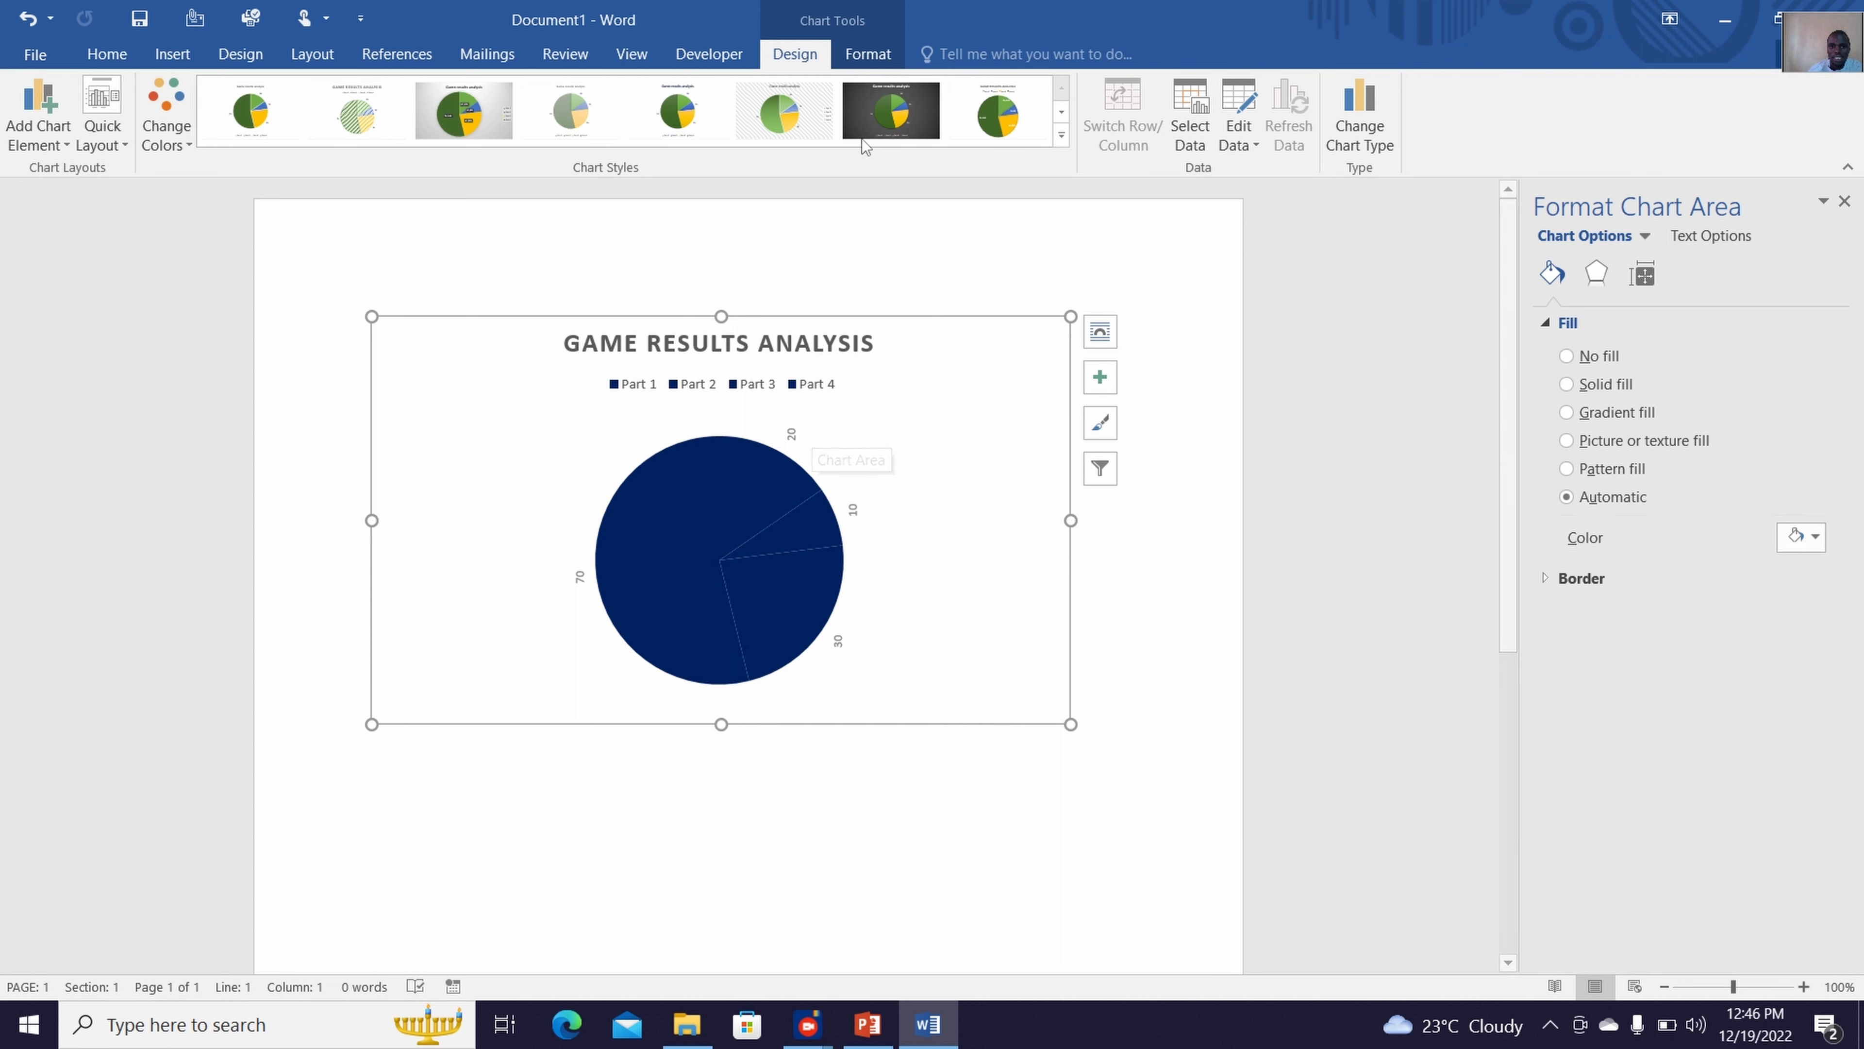
left_click(817, 118)
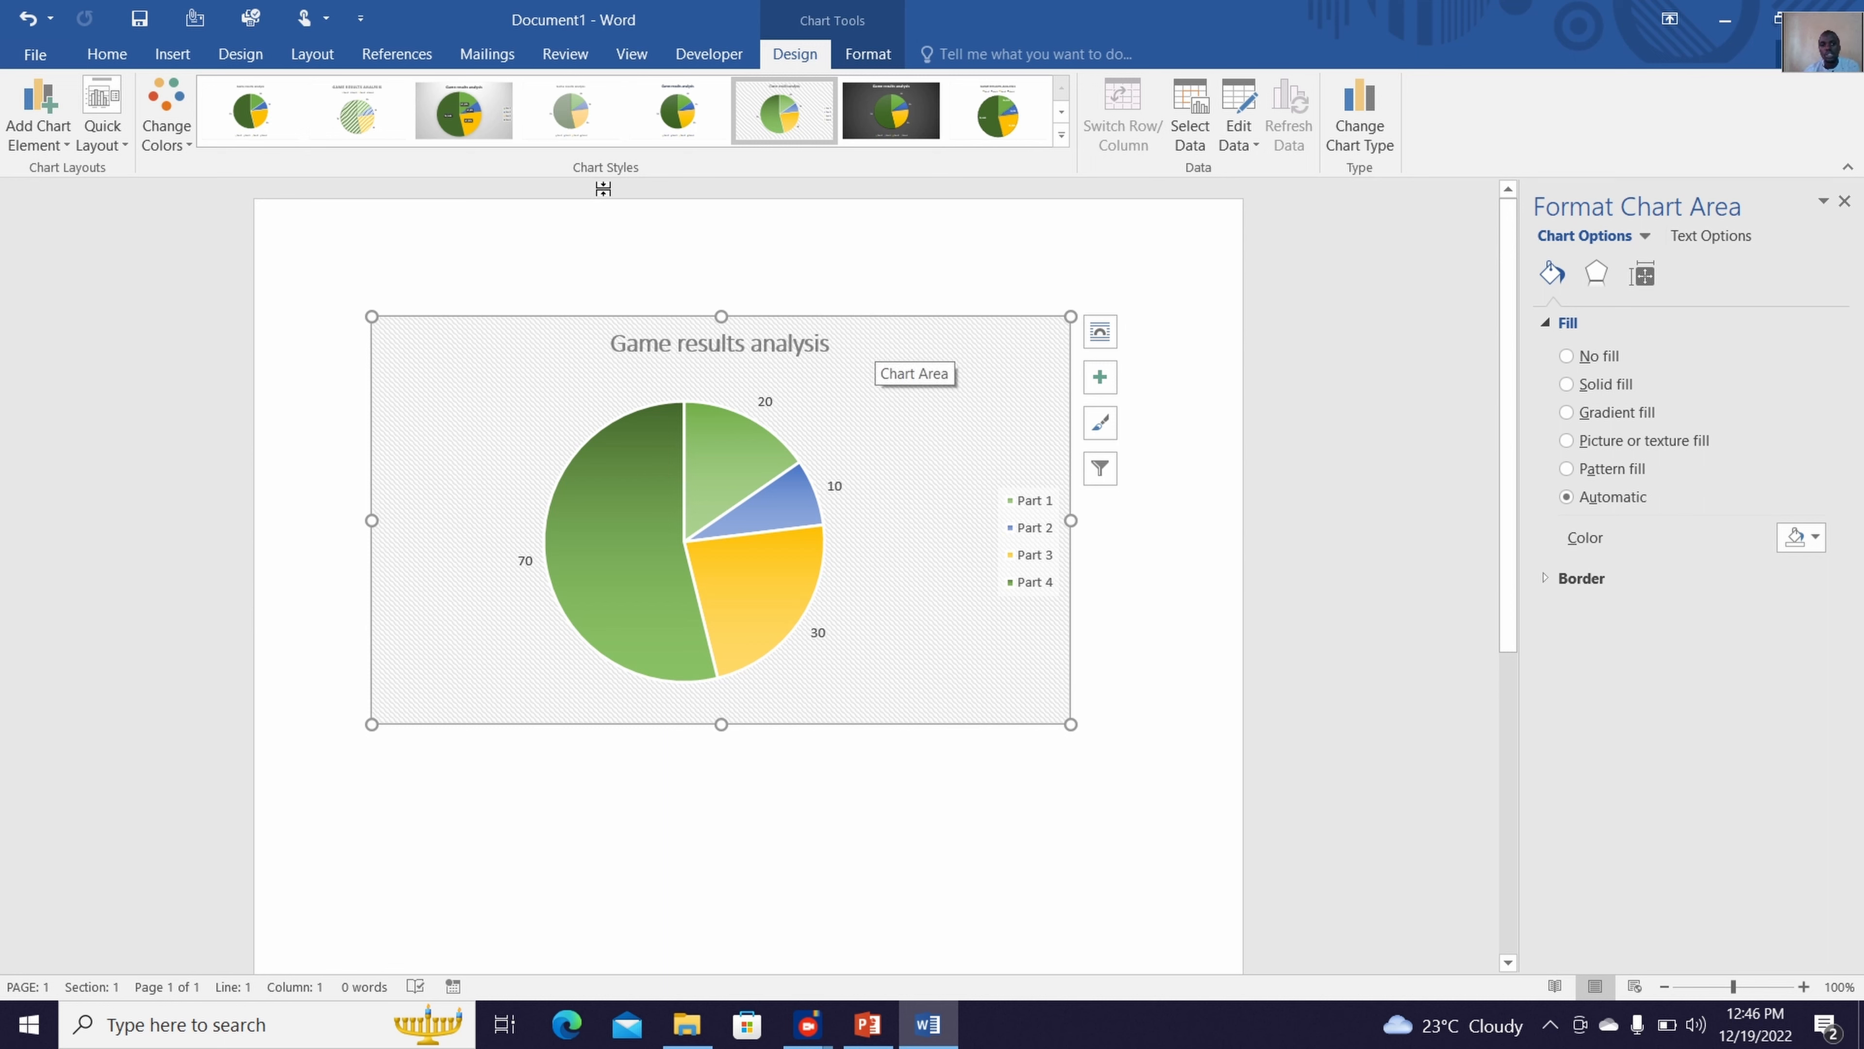
left_click(261, 111)
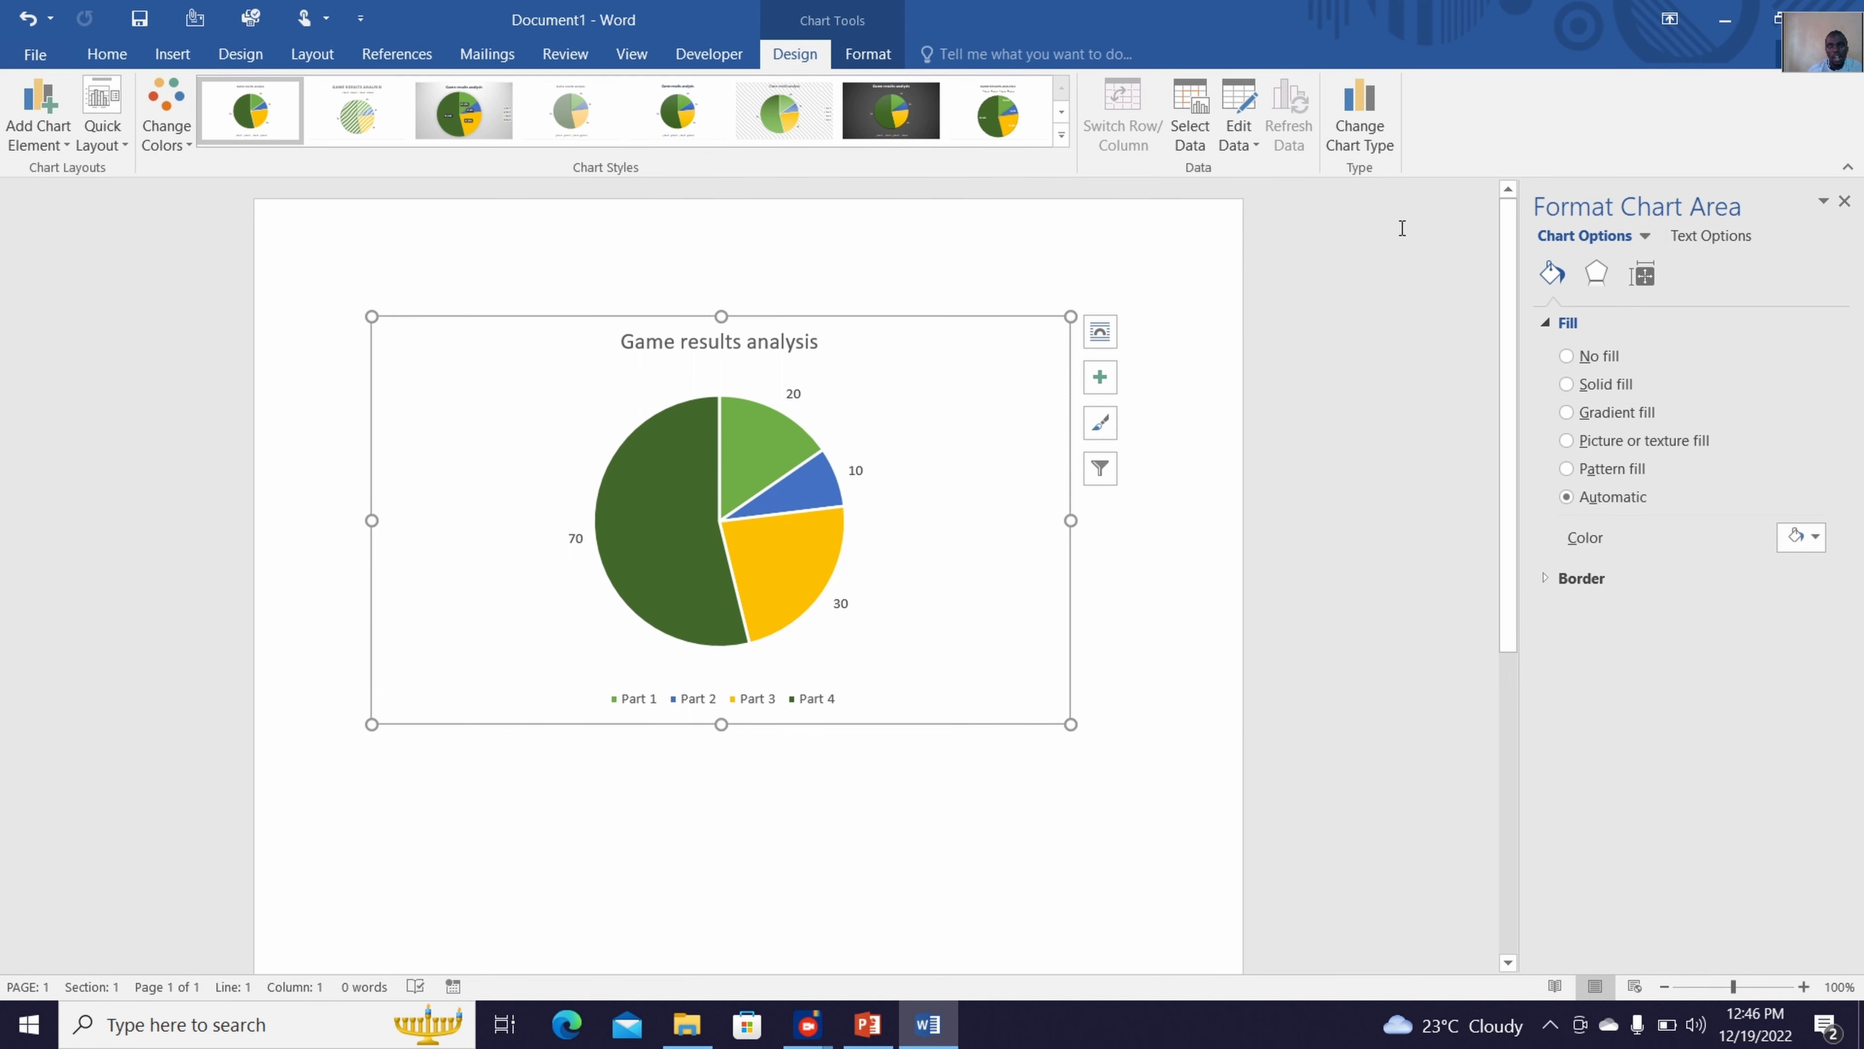
Preview the scatter, histogram, Pareto, box and whisker, waterfall and stock chart types for the chart
left_click(1385, 127)
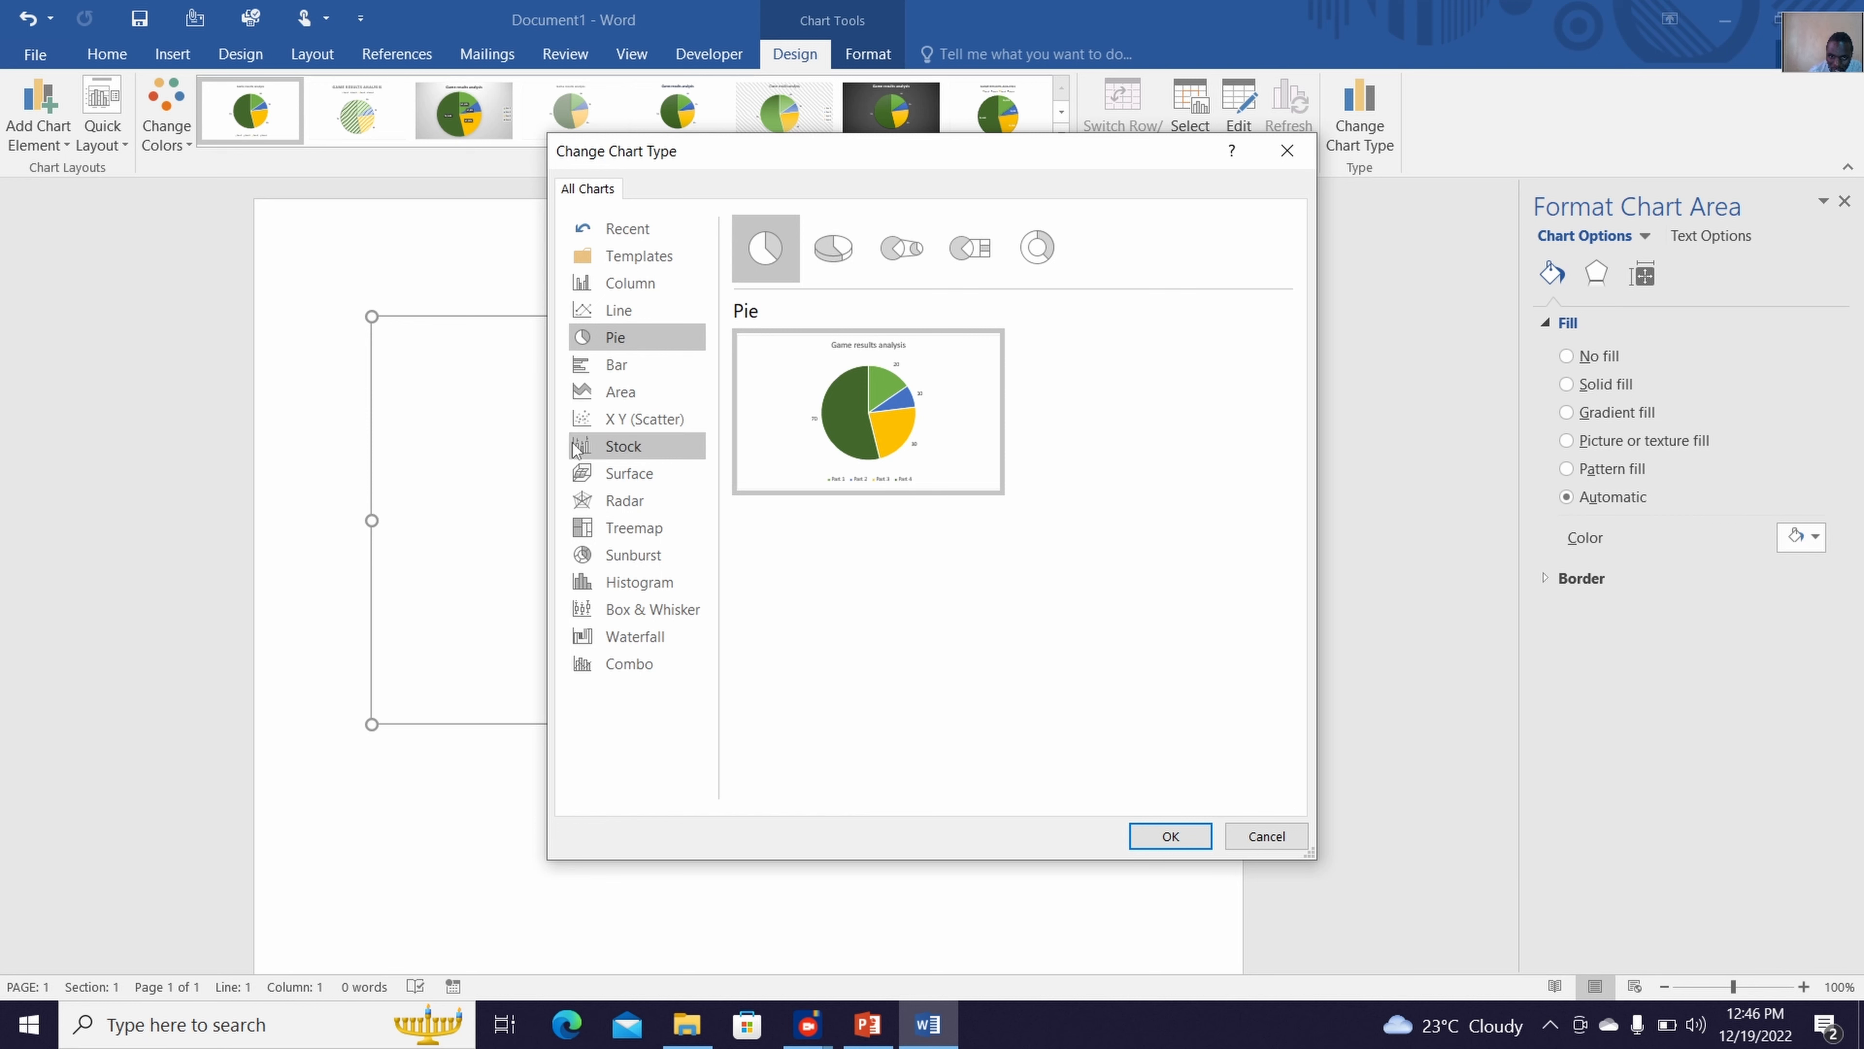
left_click(600, 419)
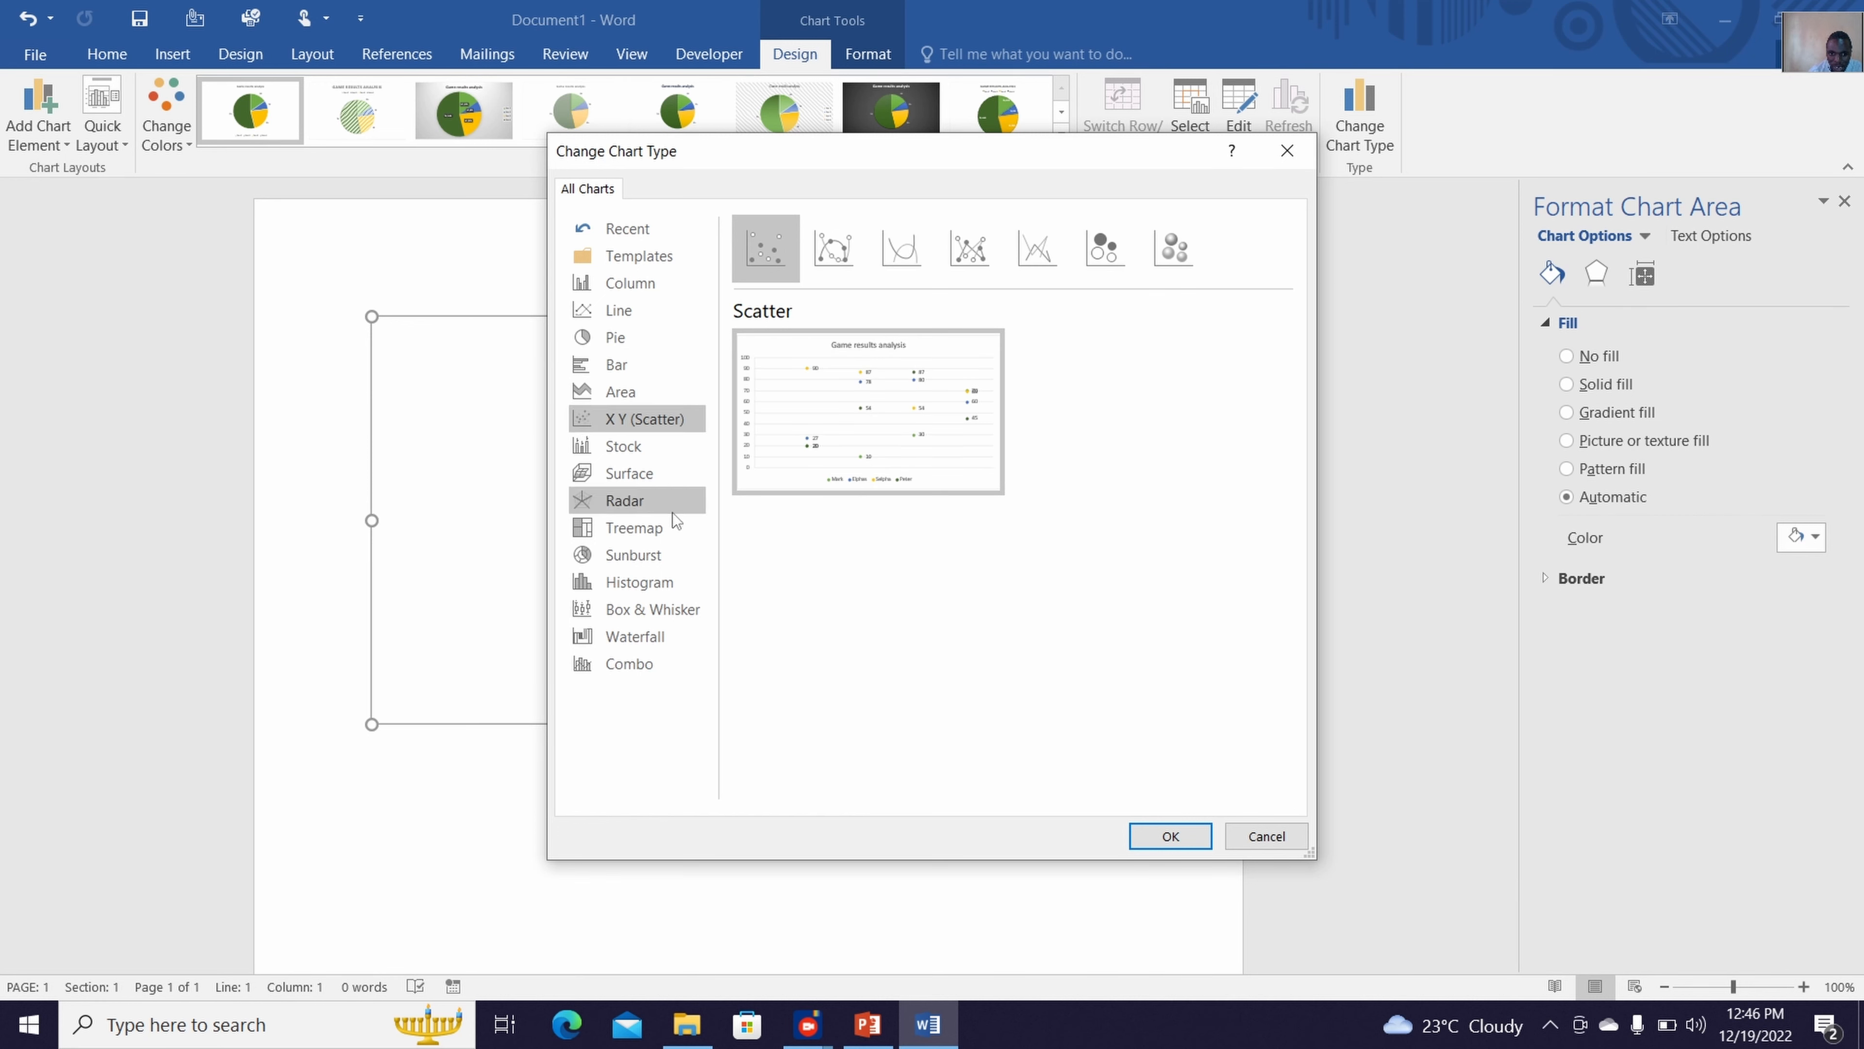
left_click(640, 582)
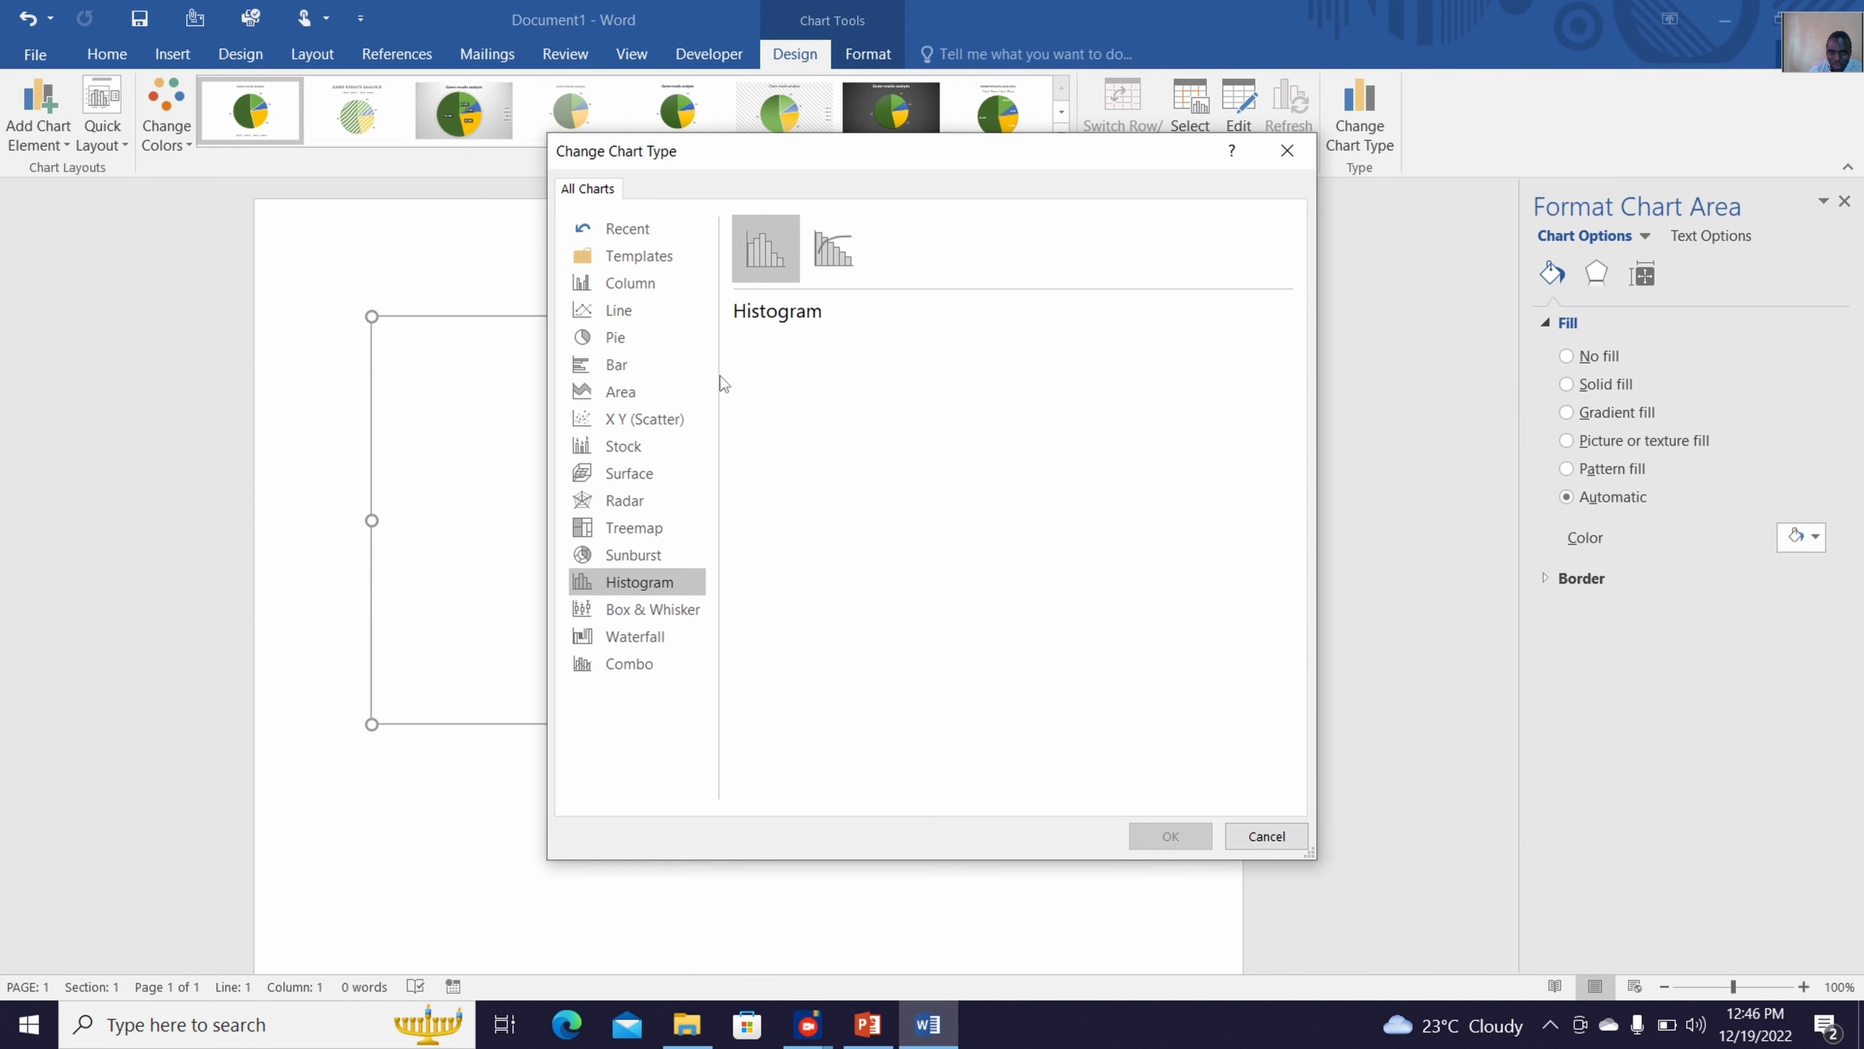
left_click(850, 248)
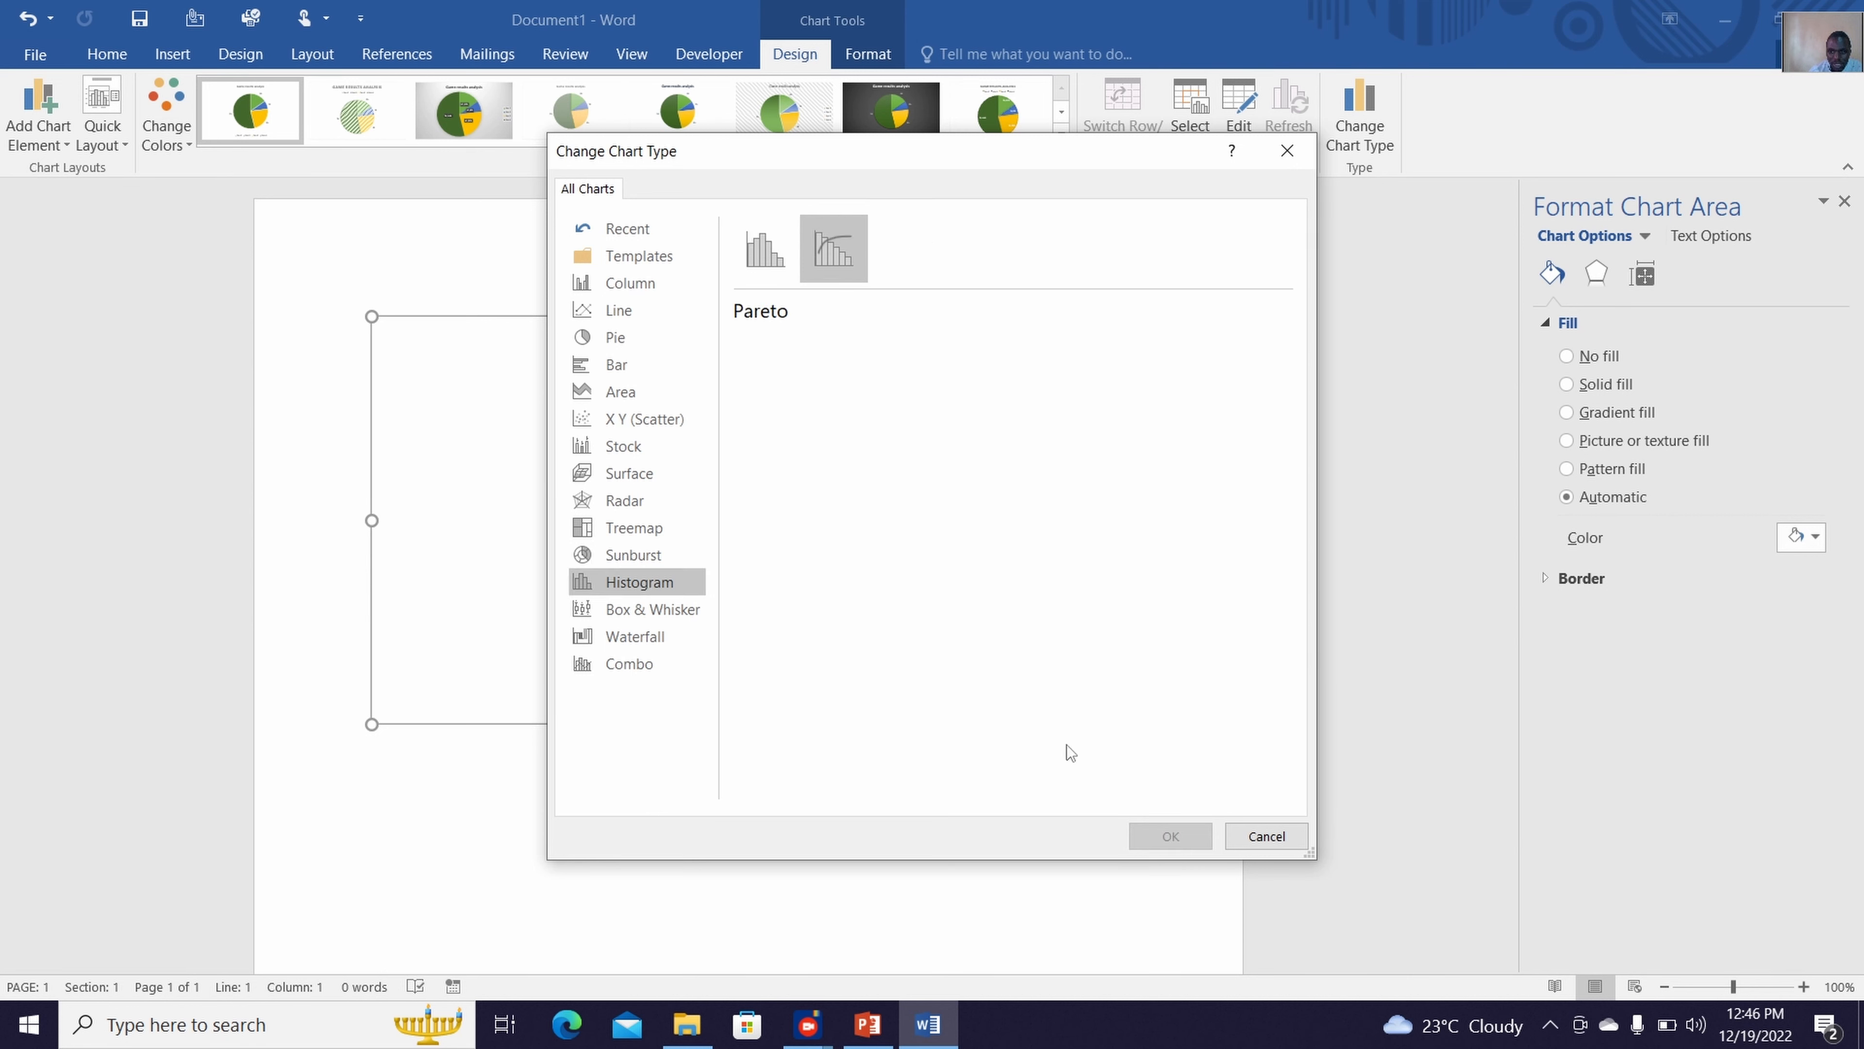
left_click(763, 265)
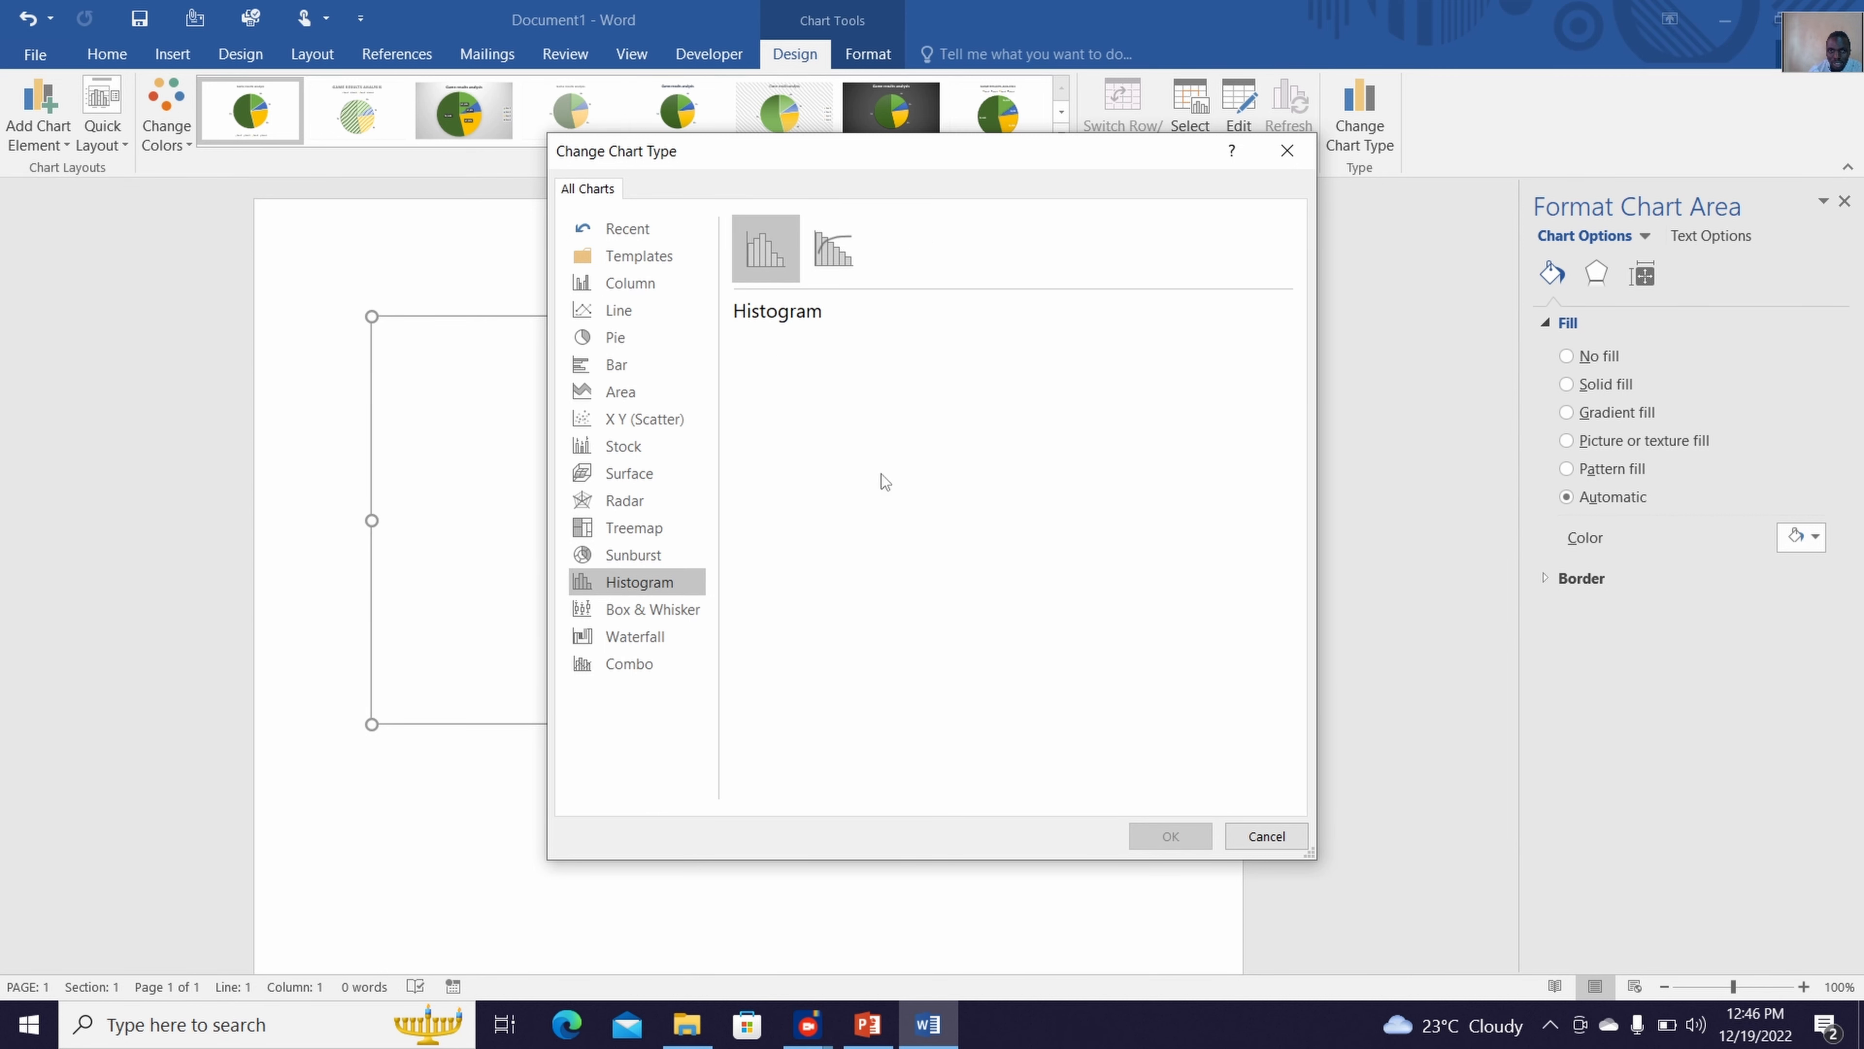
left_click(632, 609)
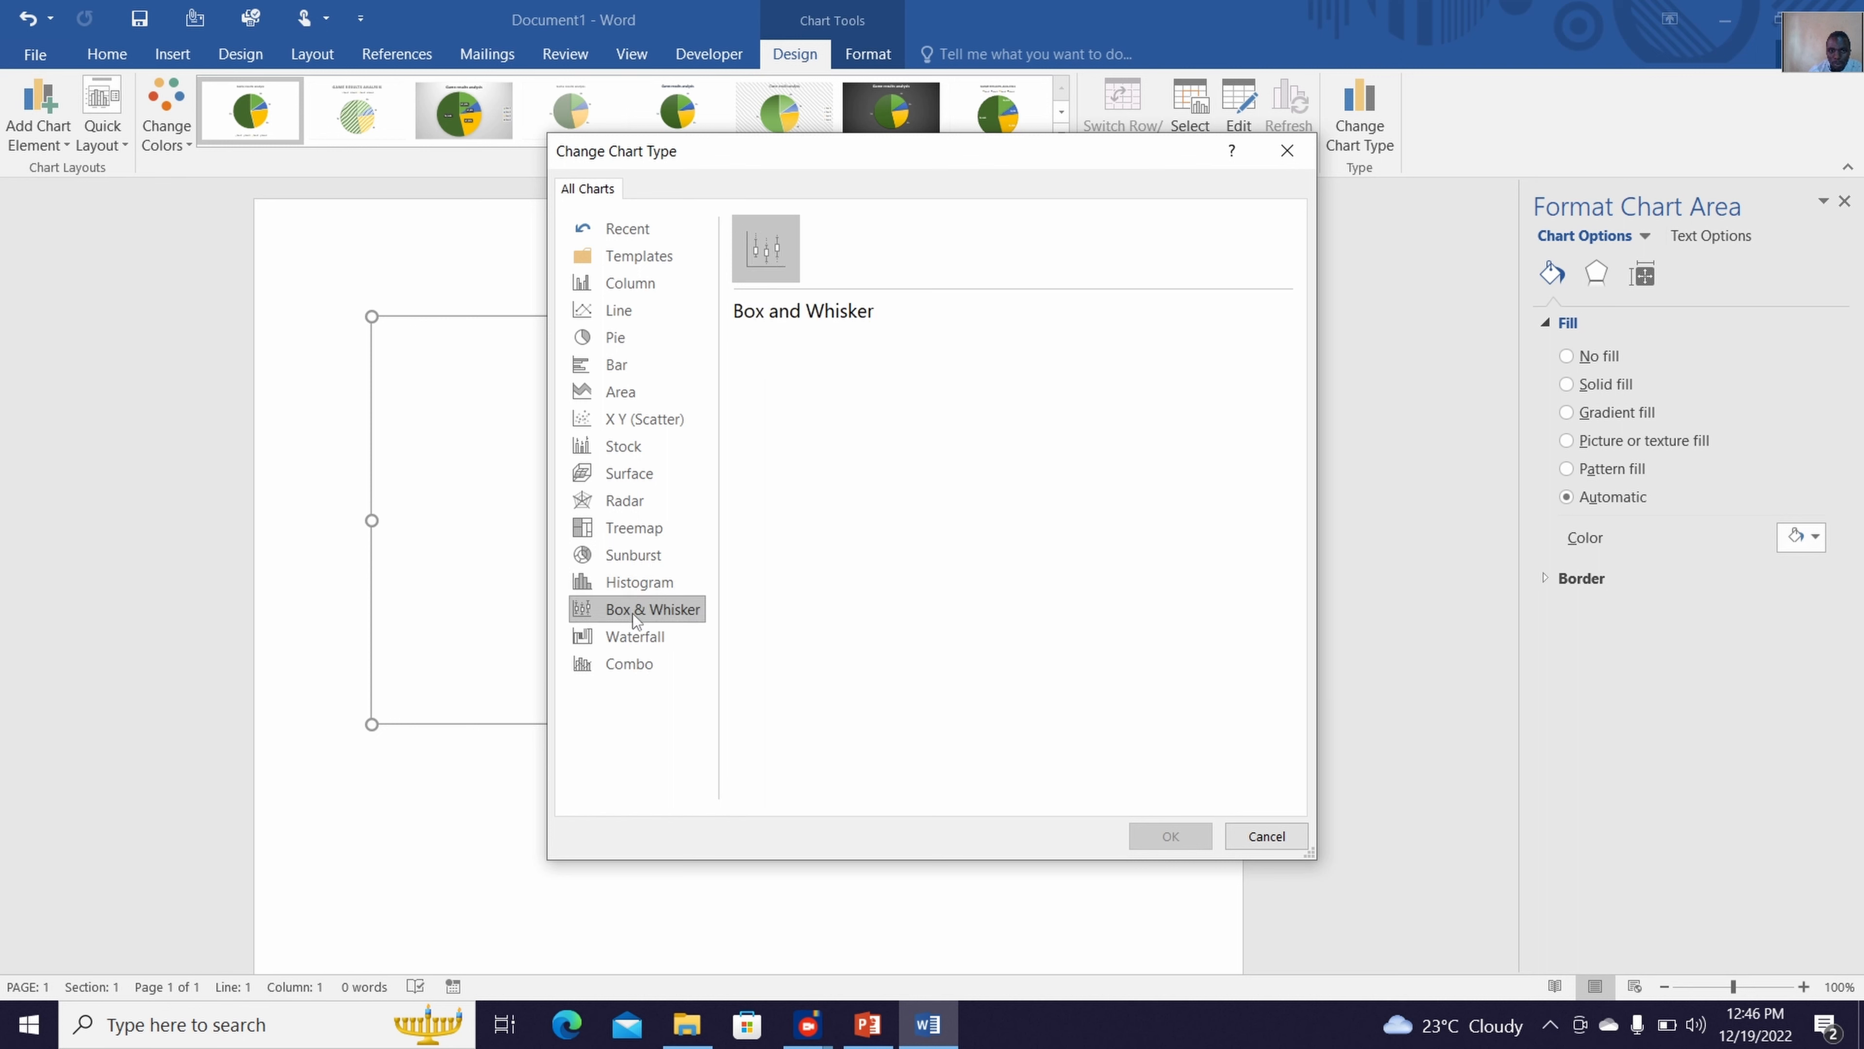
left_click(638, 636)
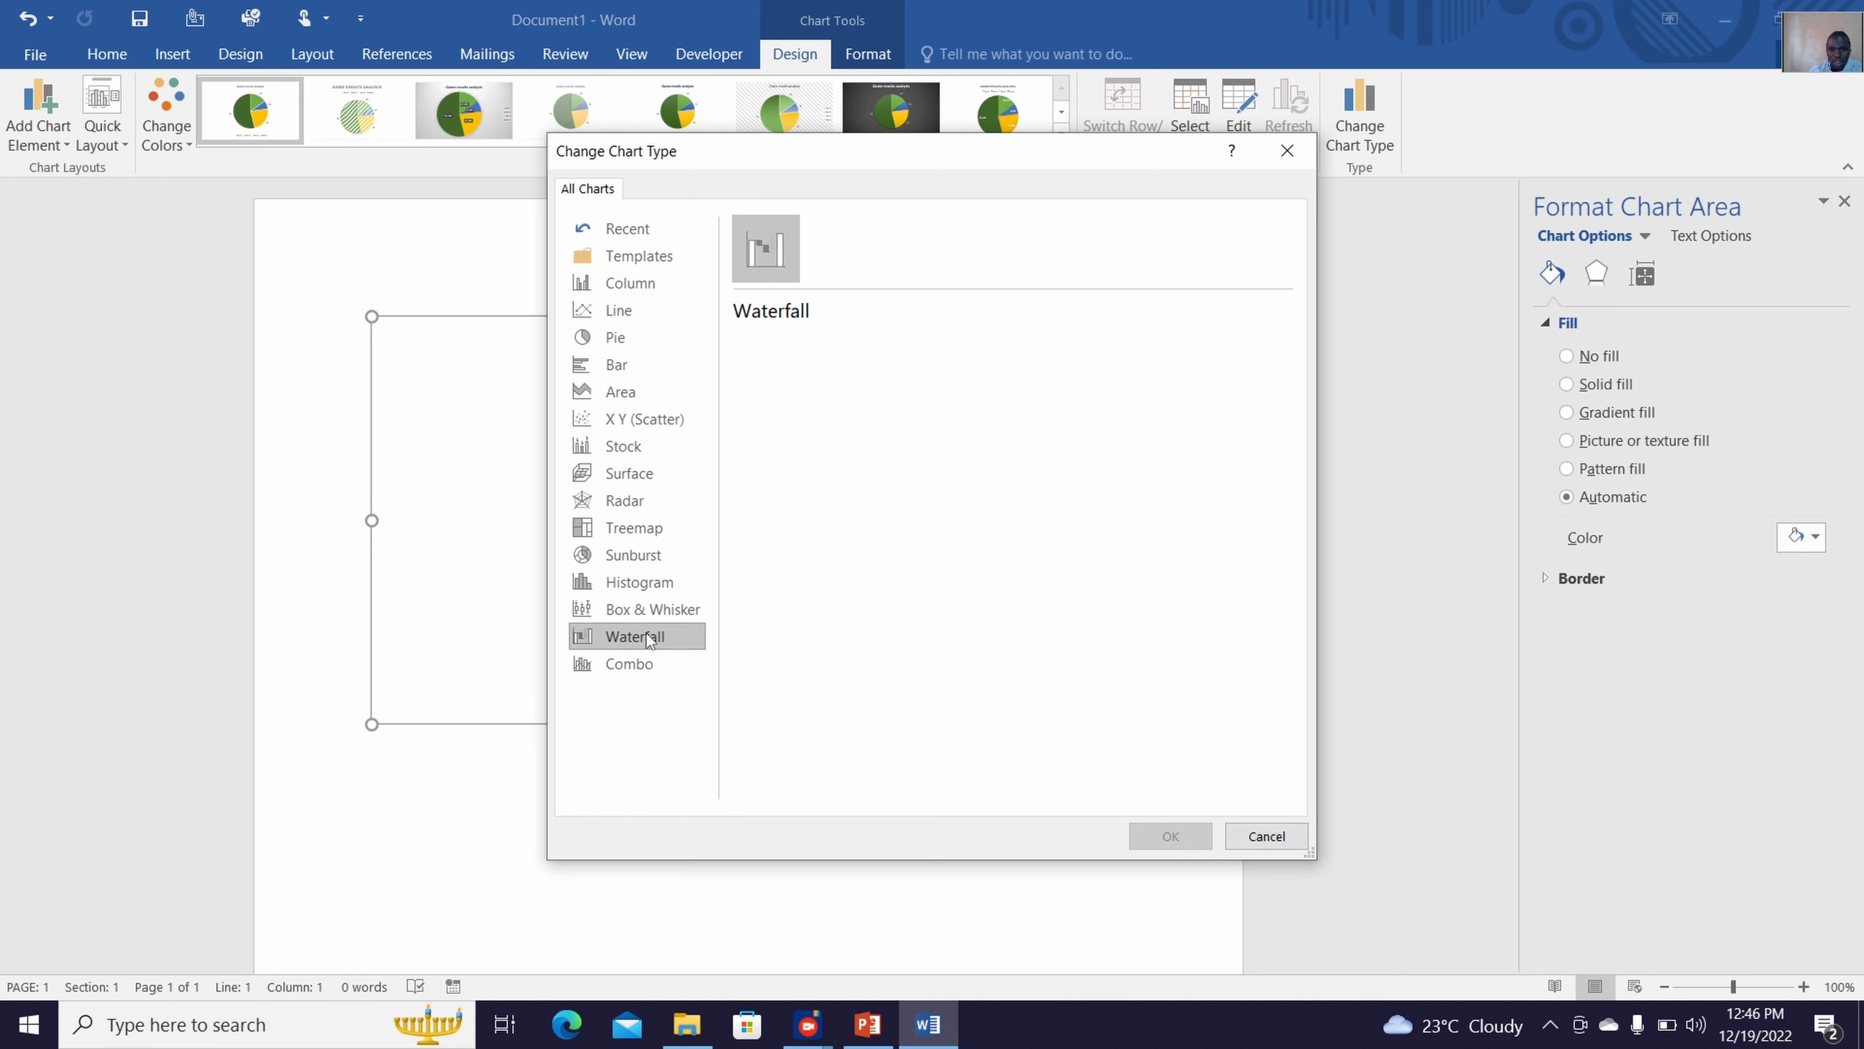
left_click(635, 441)
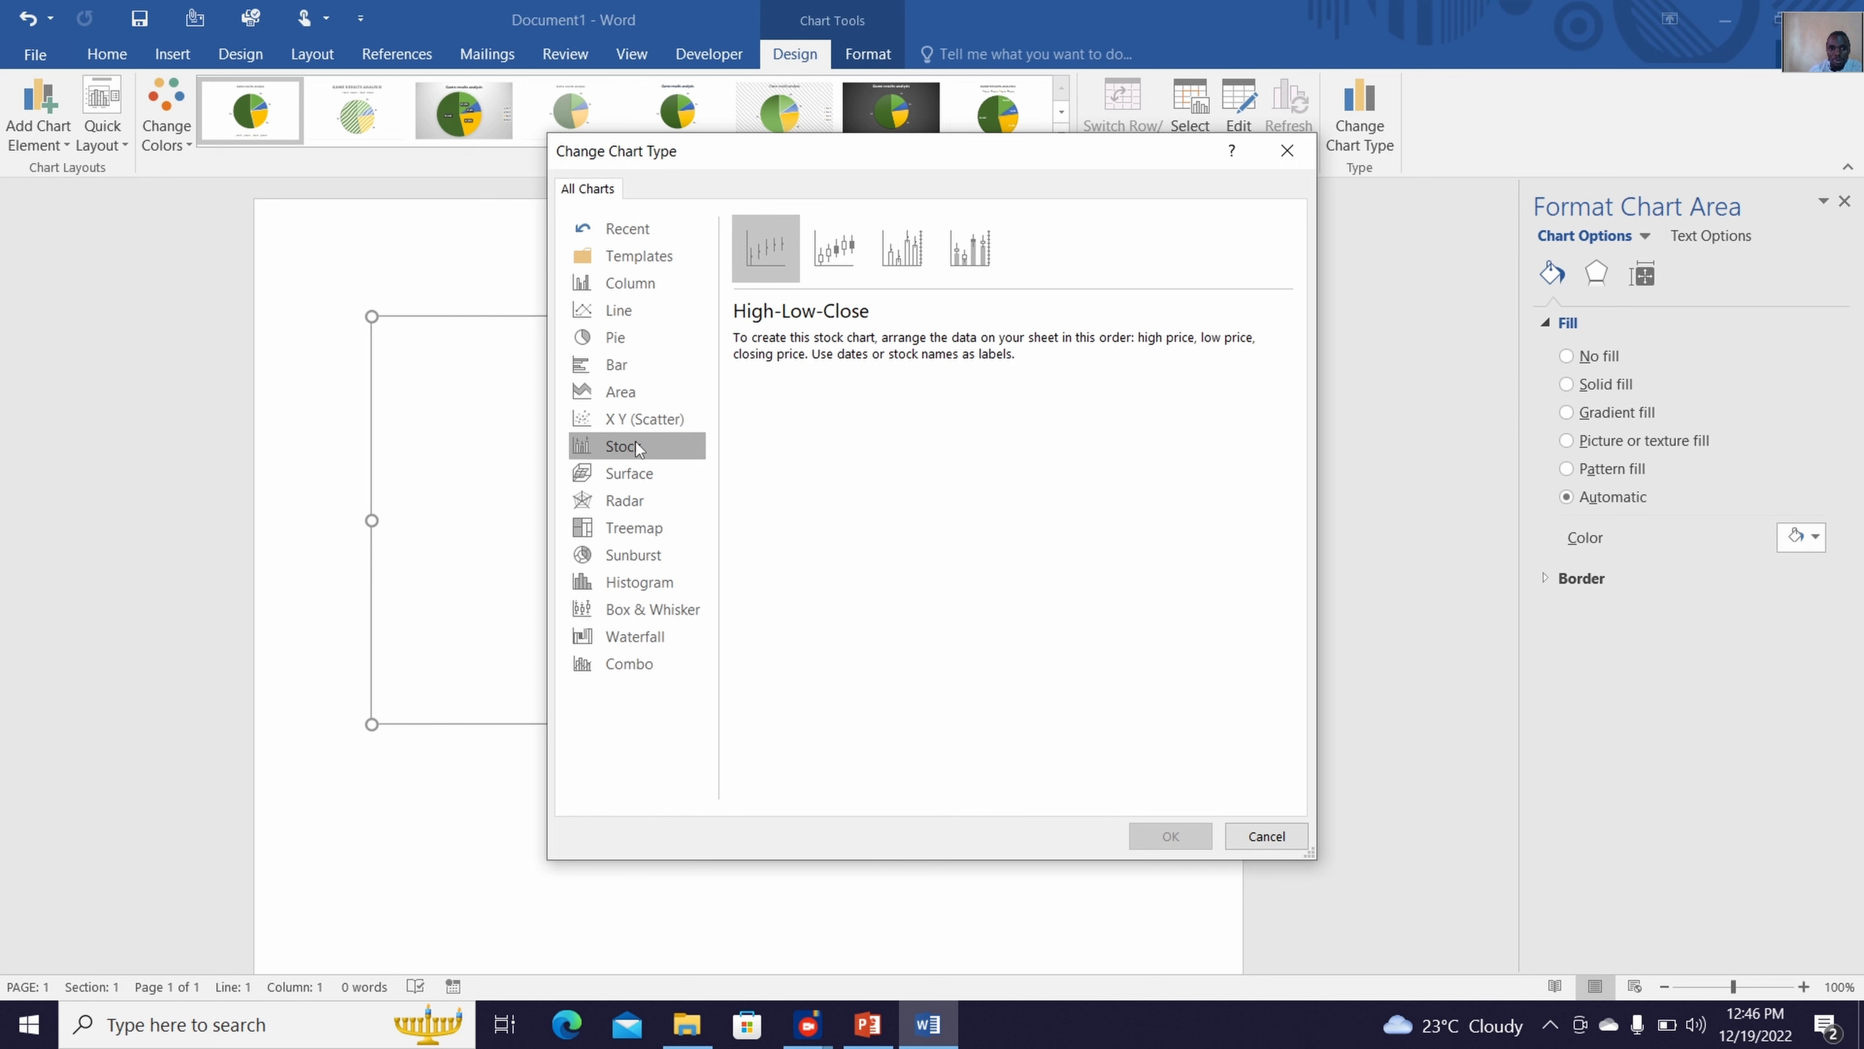
Change the chart type to the basic Area chart
left_click(636, 400)
mouse_move(836, 399)
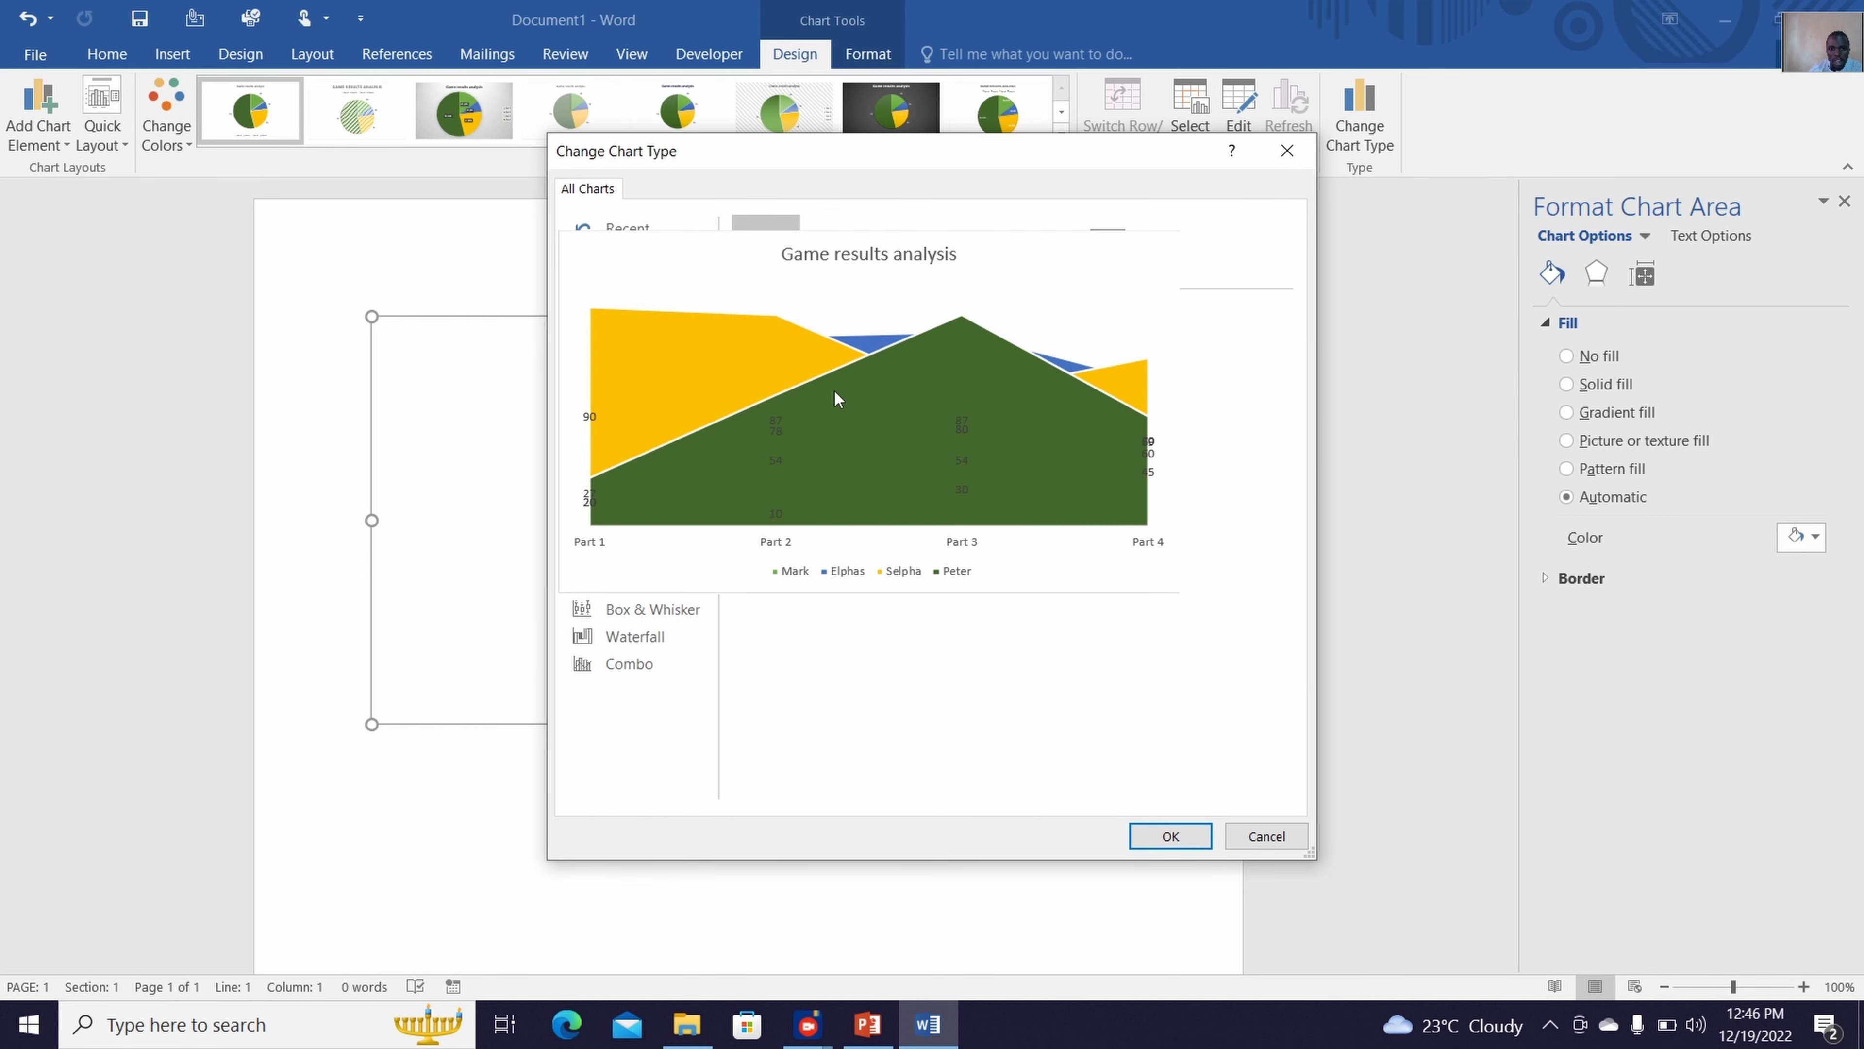
left_click(1167, 843)
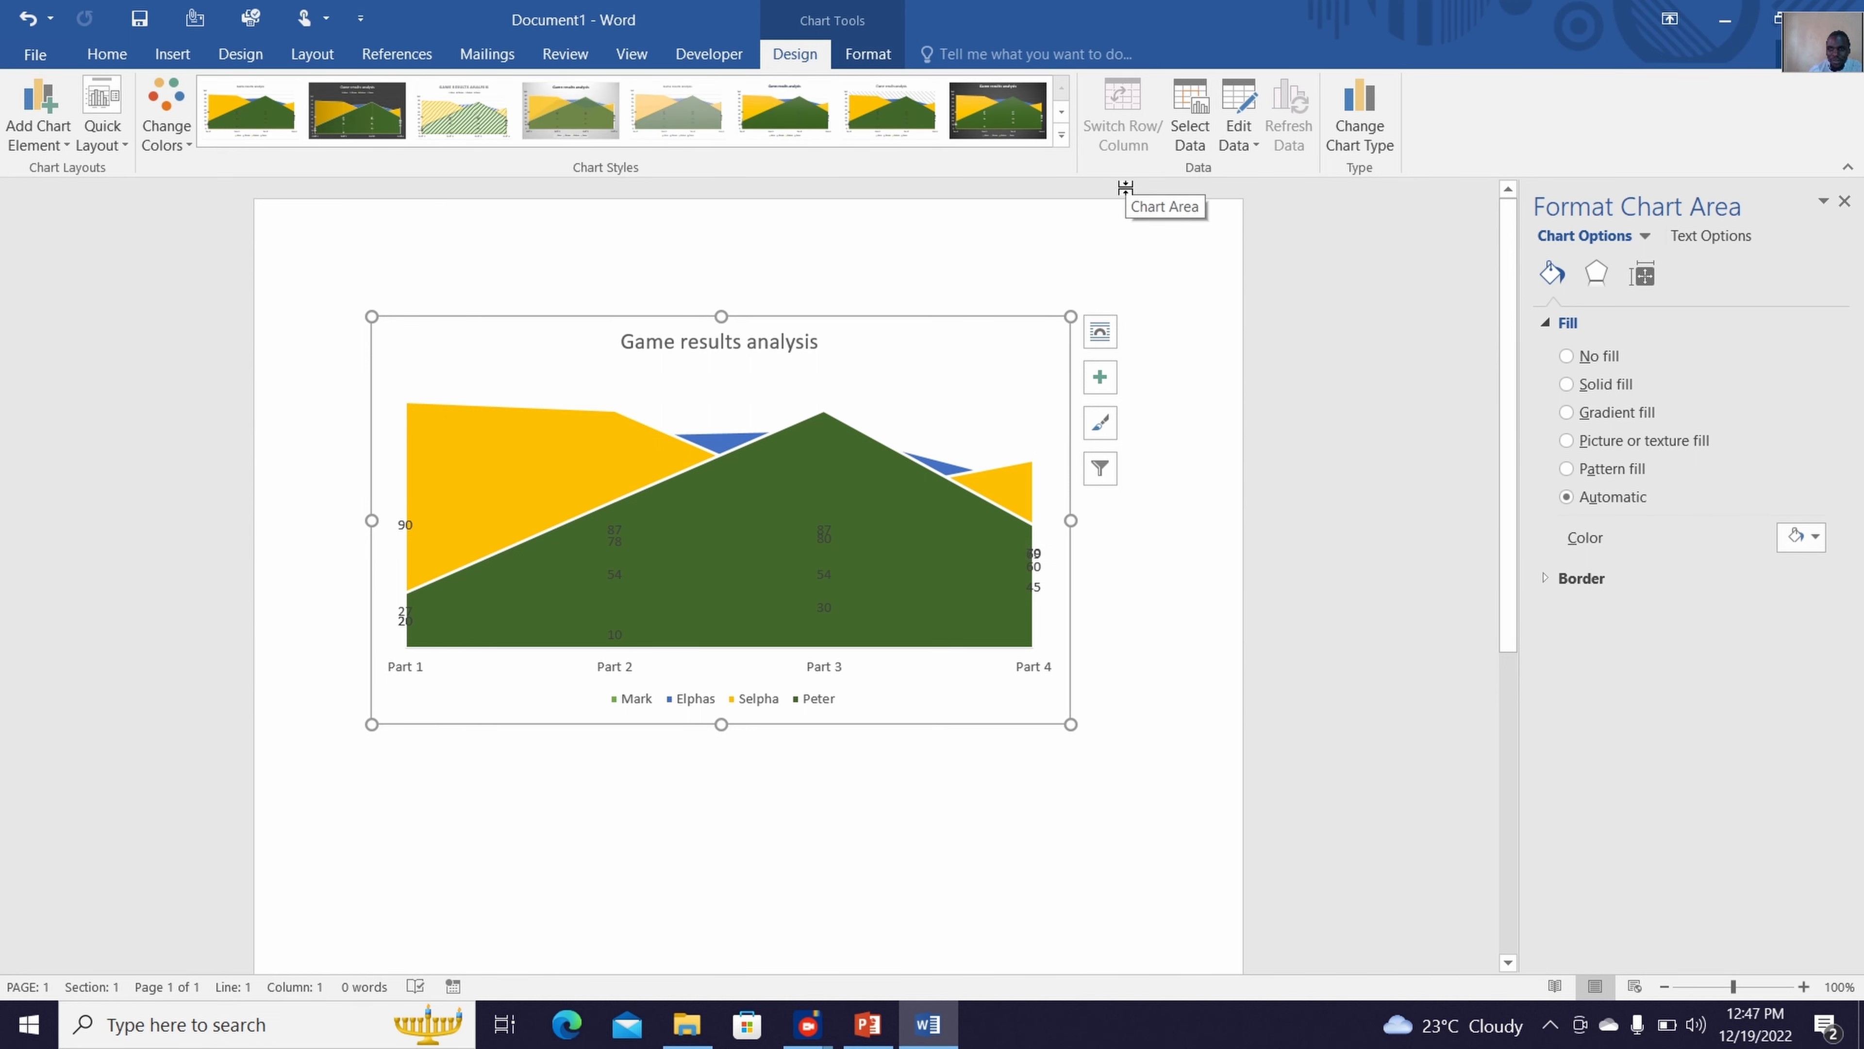
Change the chart type to Clustered Column and close the chart area formatting pane
left_click(1393, 125)
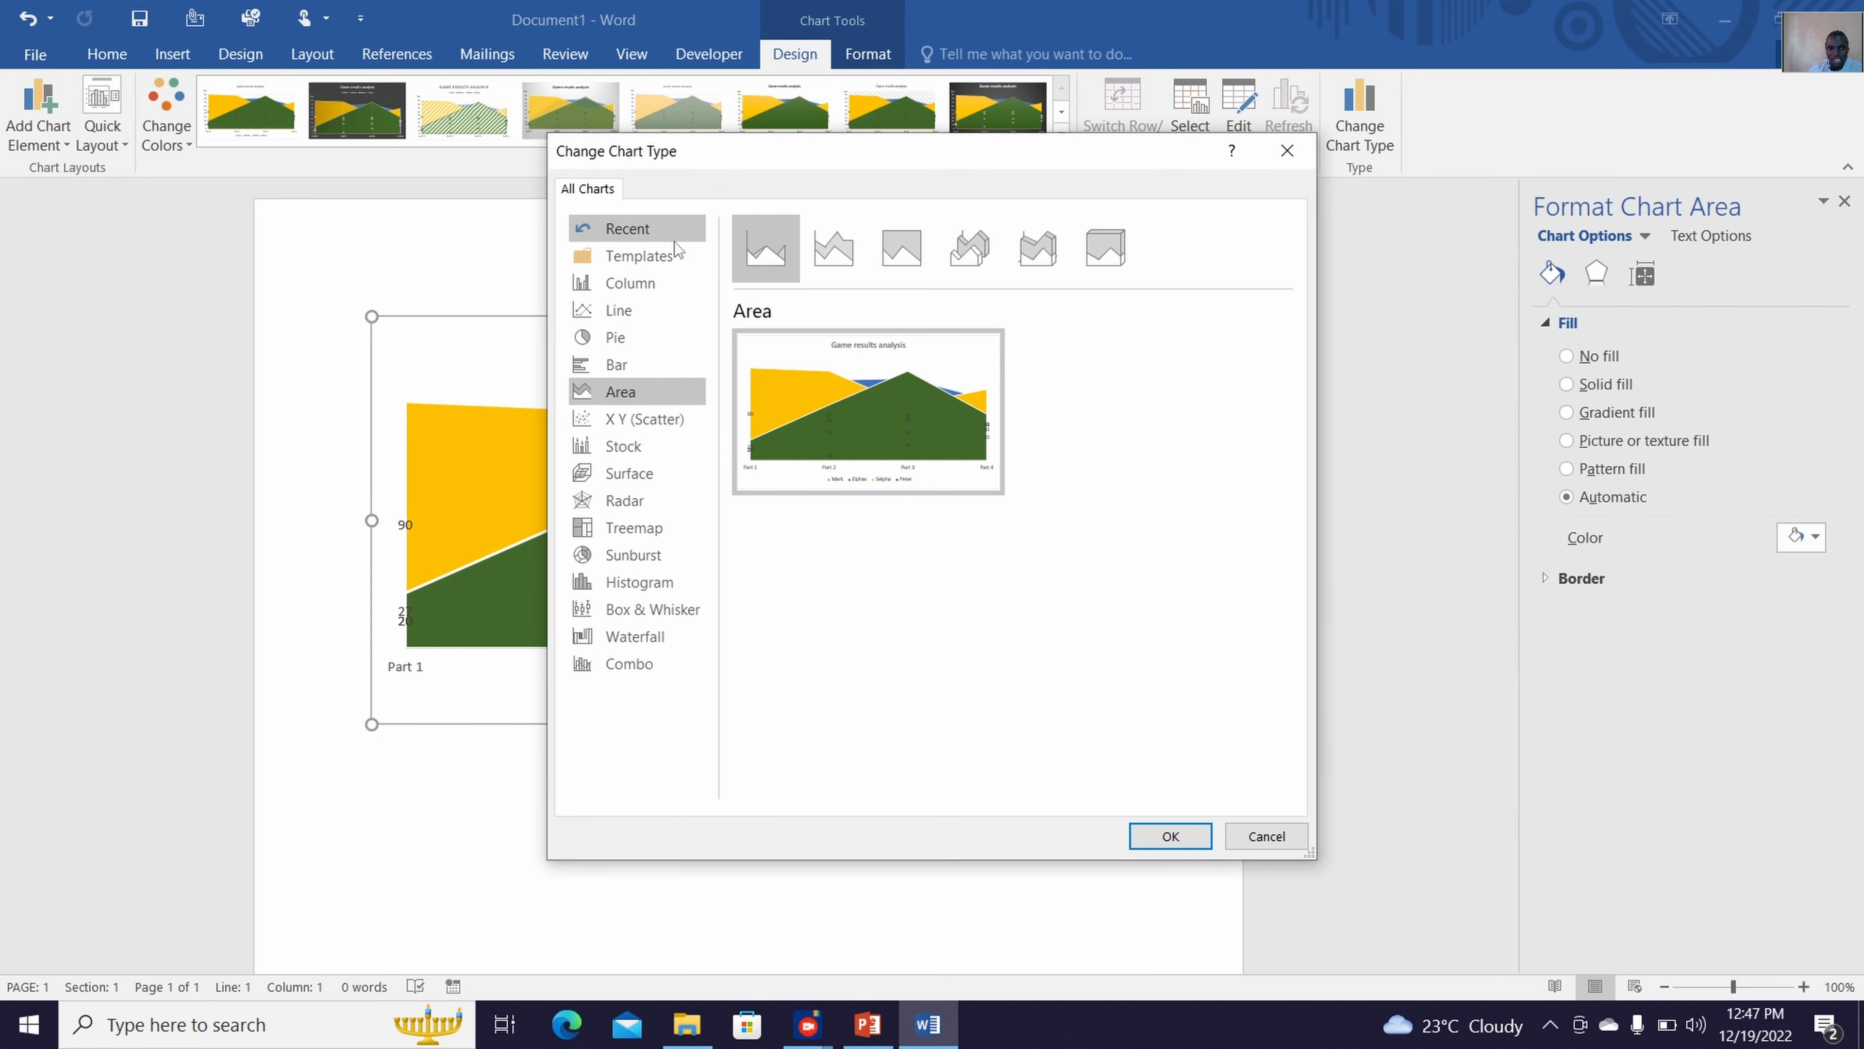
left_click(605, 338)
left_click(605, 311)
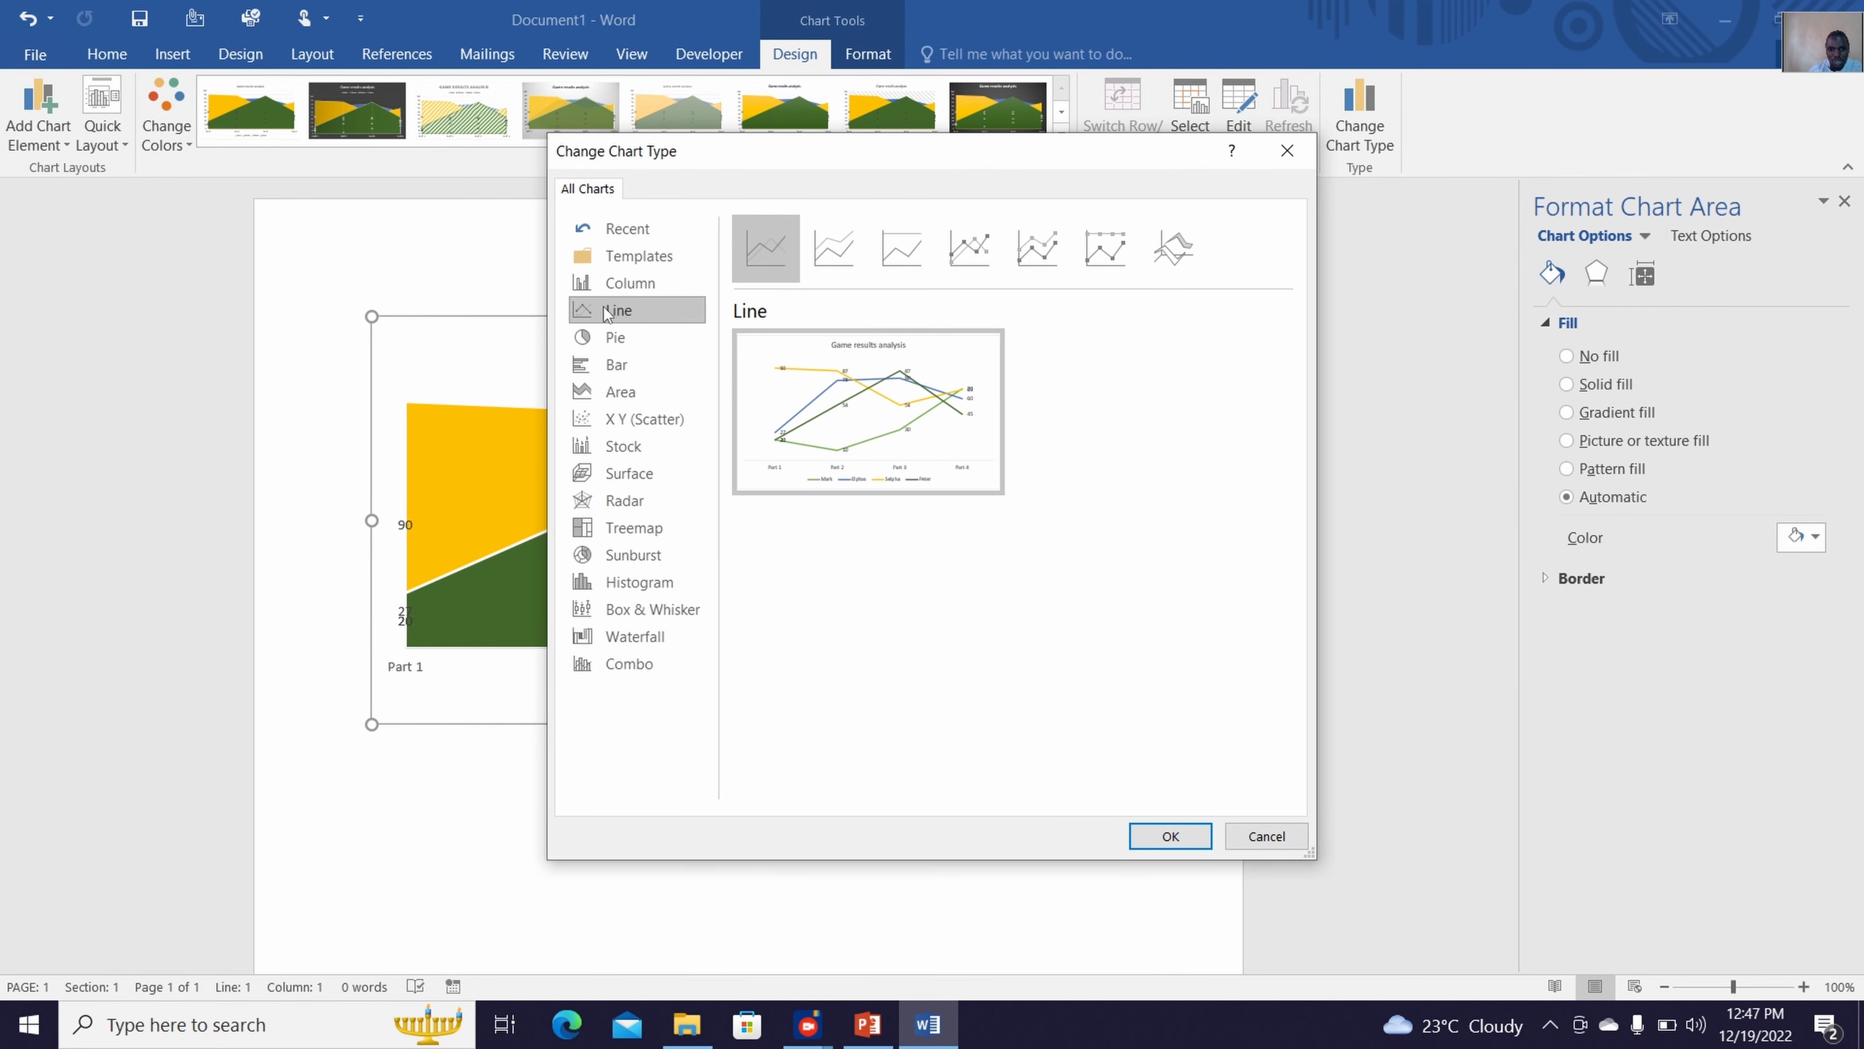
mouse_move(769, 397)
left_click(665, 293)
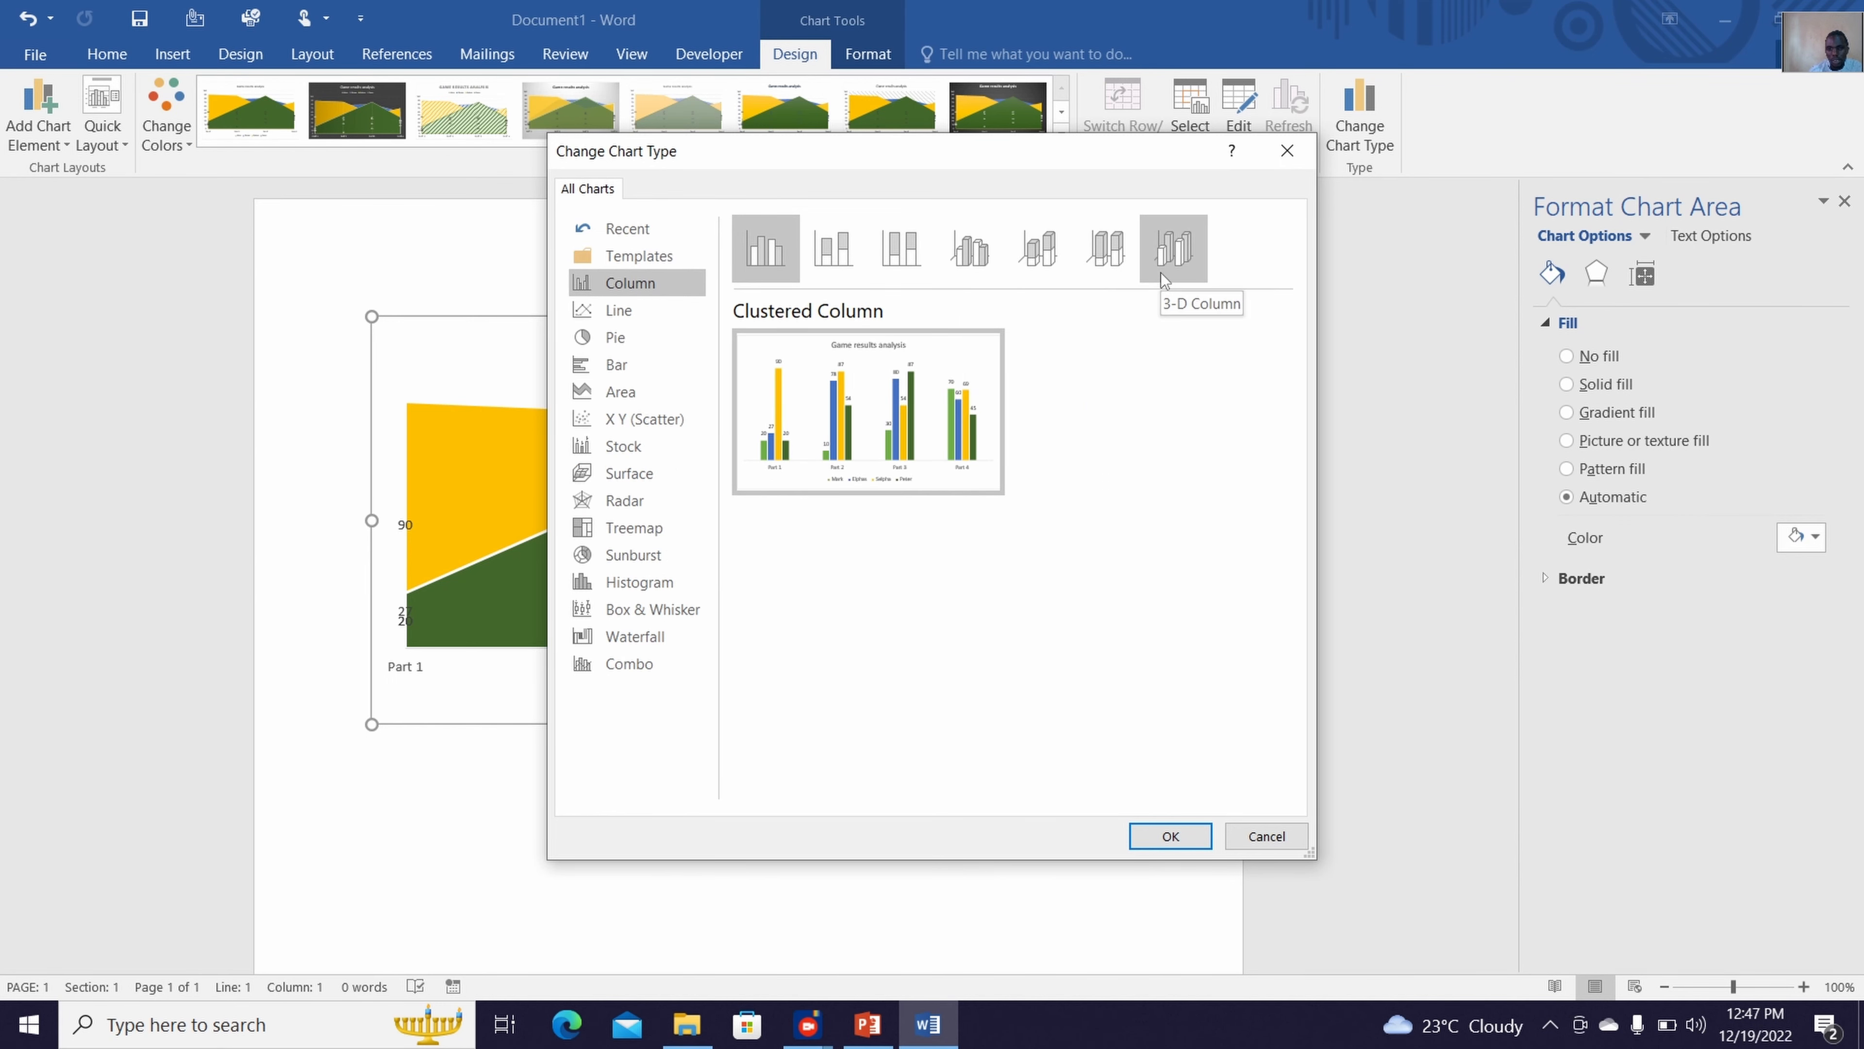
left_click(1168, 837)
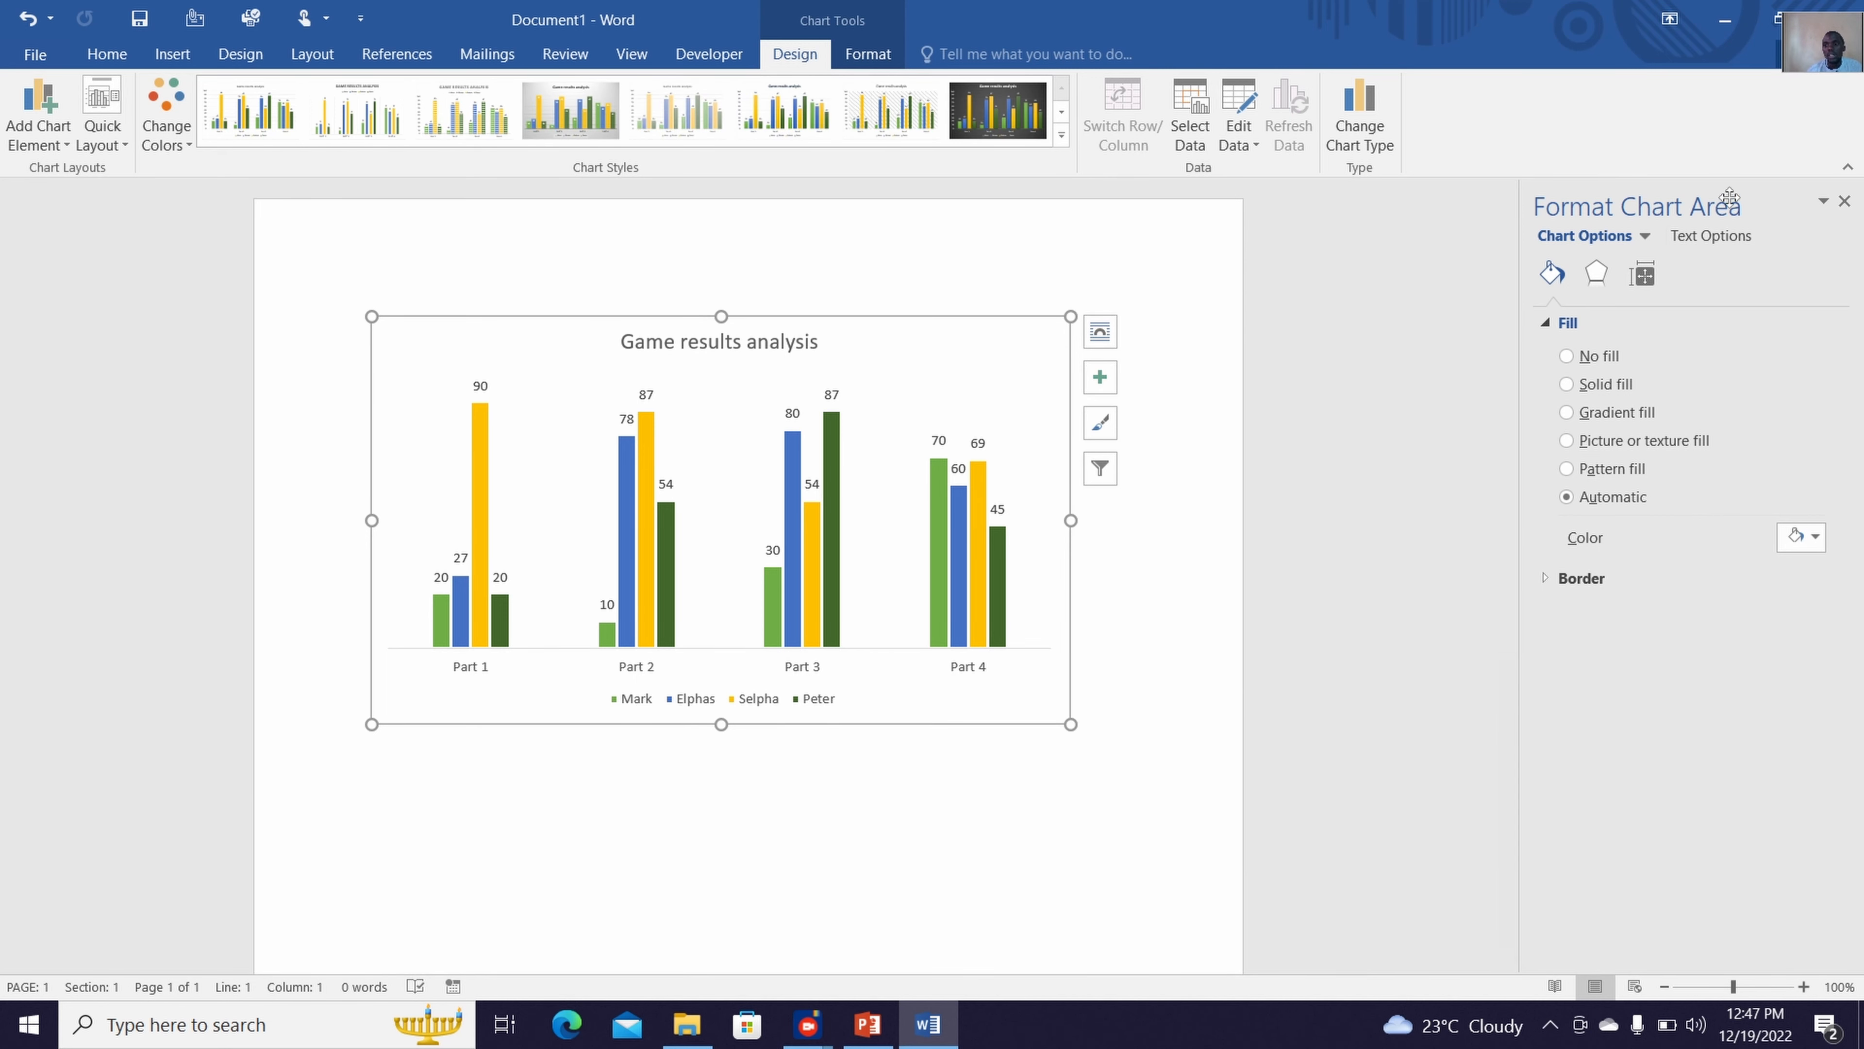
left_click(1844, 201)
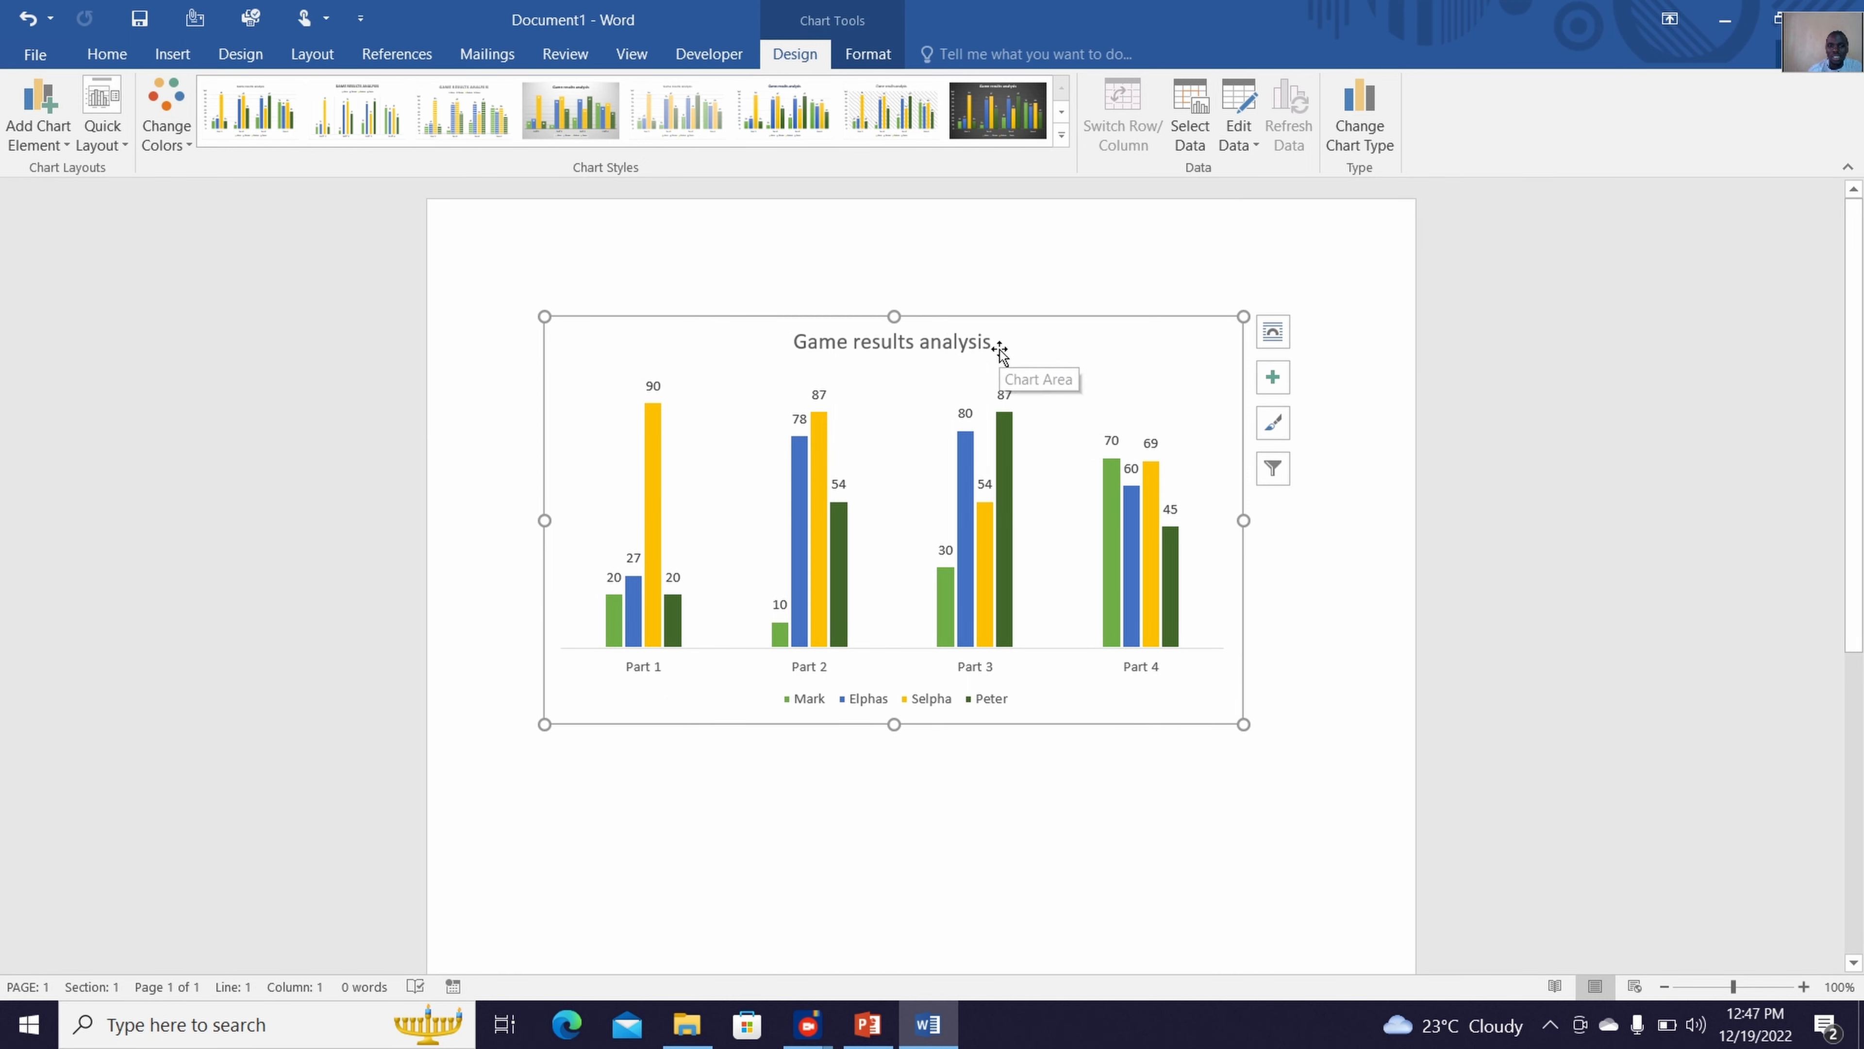
Nudge the chart title slightly to the left and set its entire text in Times New Roman
double_click(969, 350)
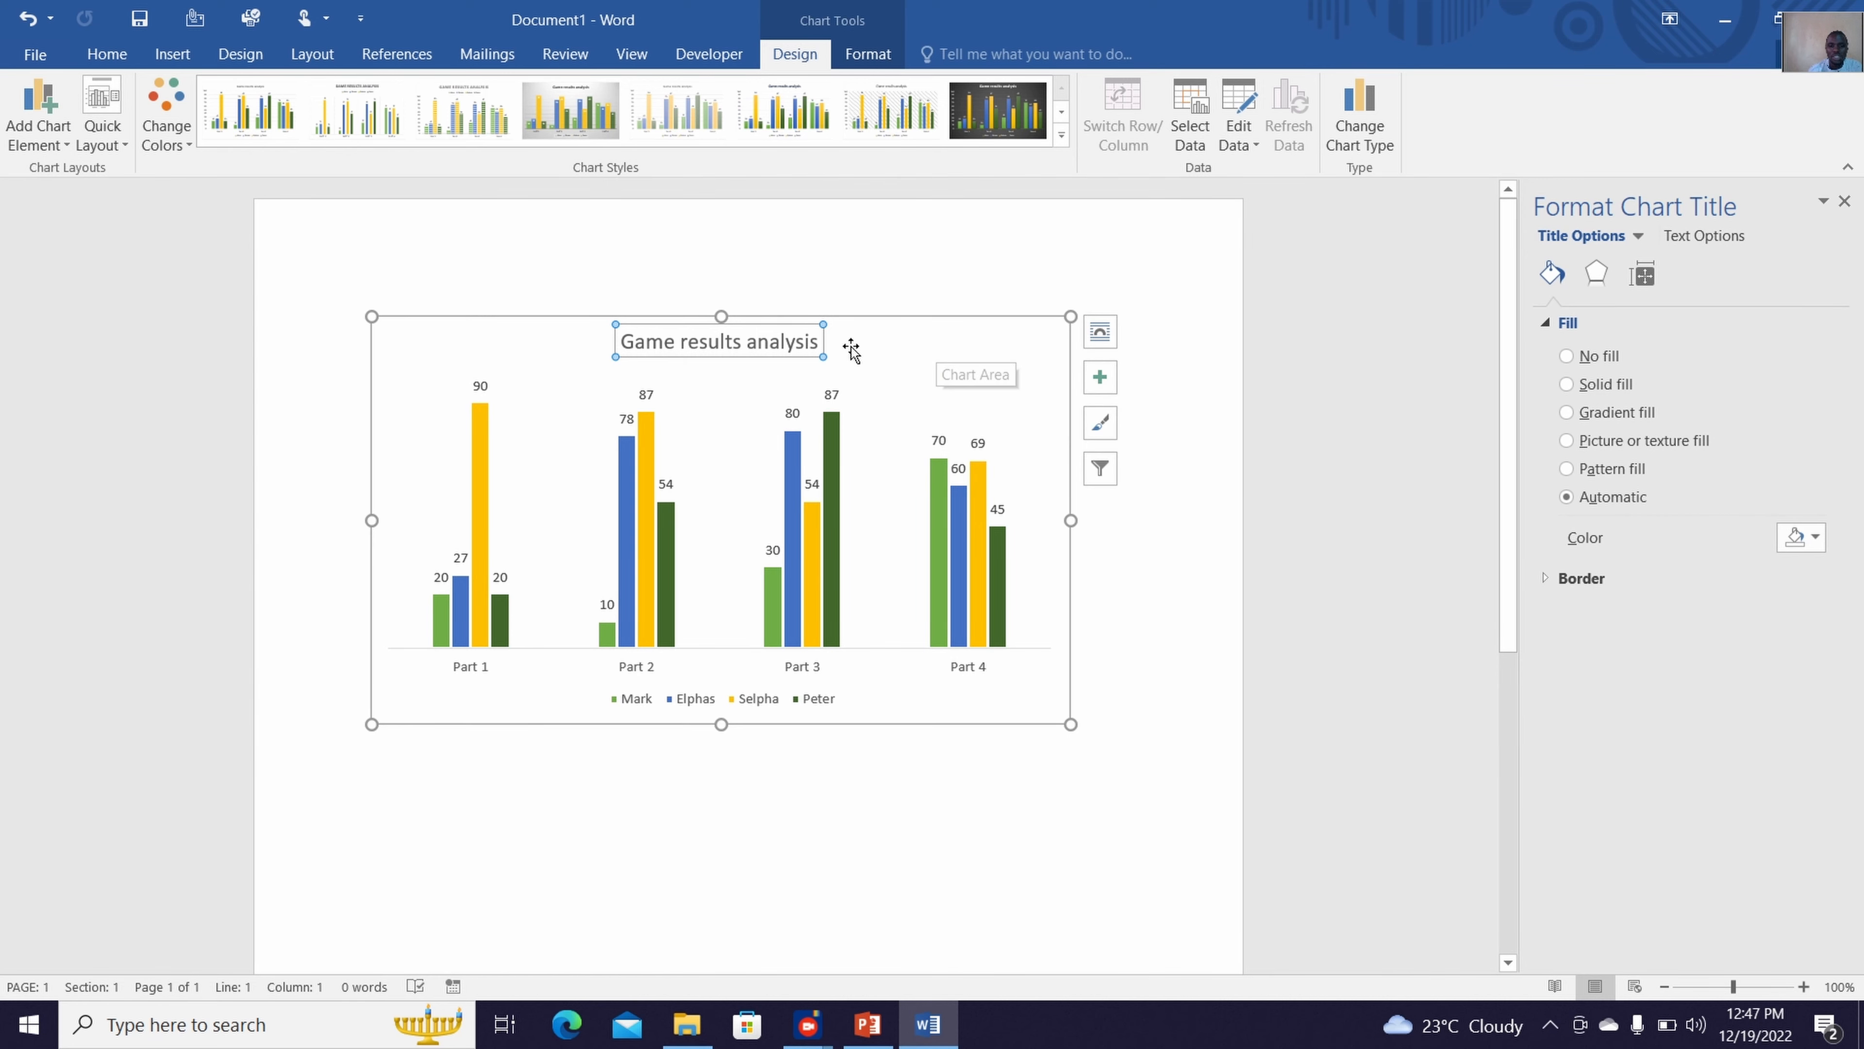
left_click_drag(818, 340, 796, 339)
double_click(791, 338)
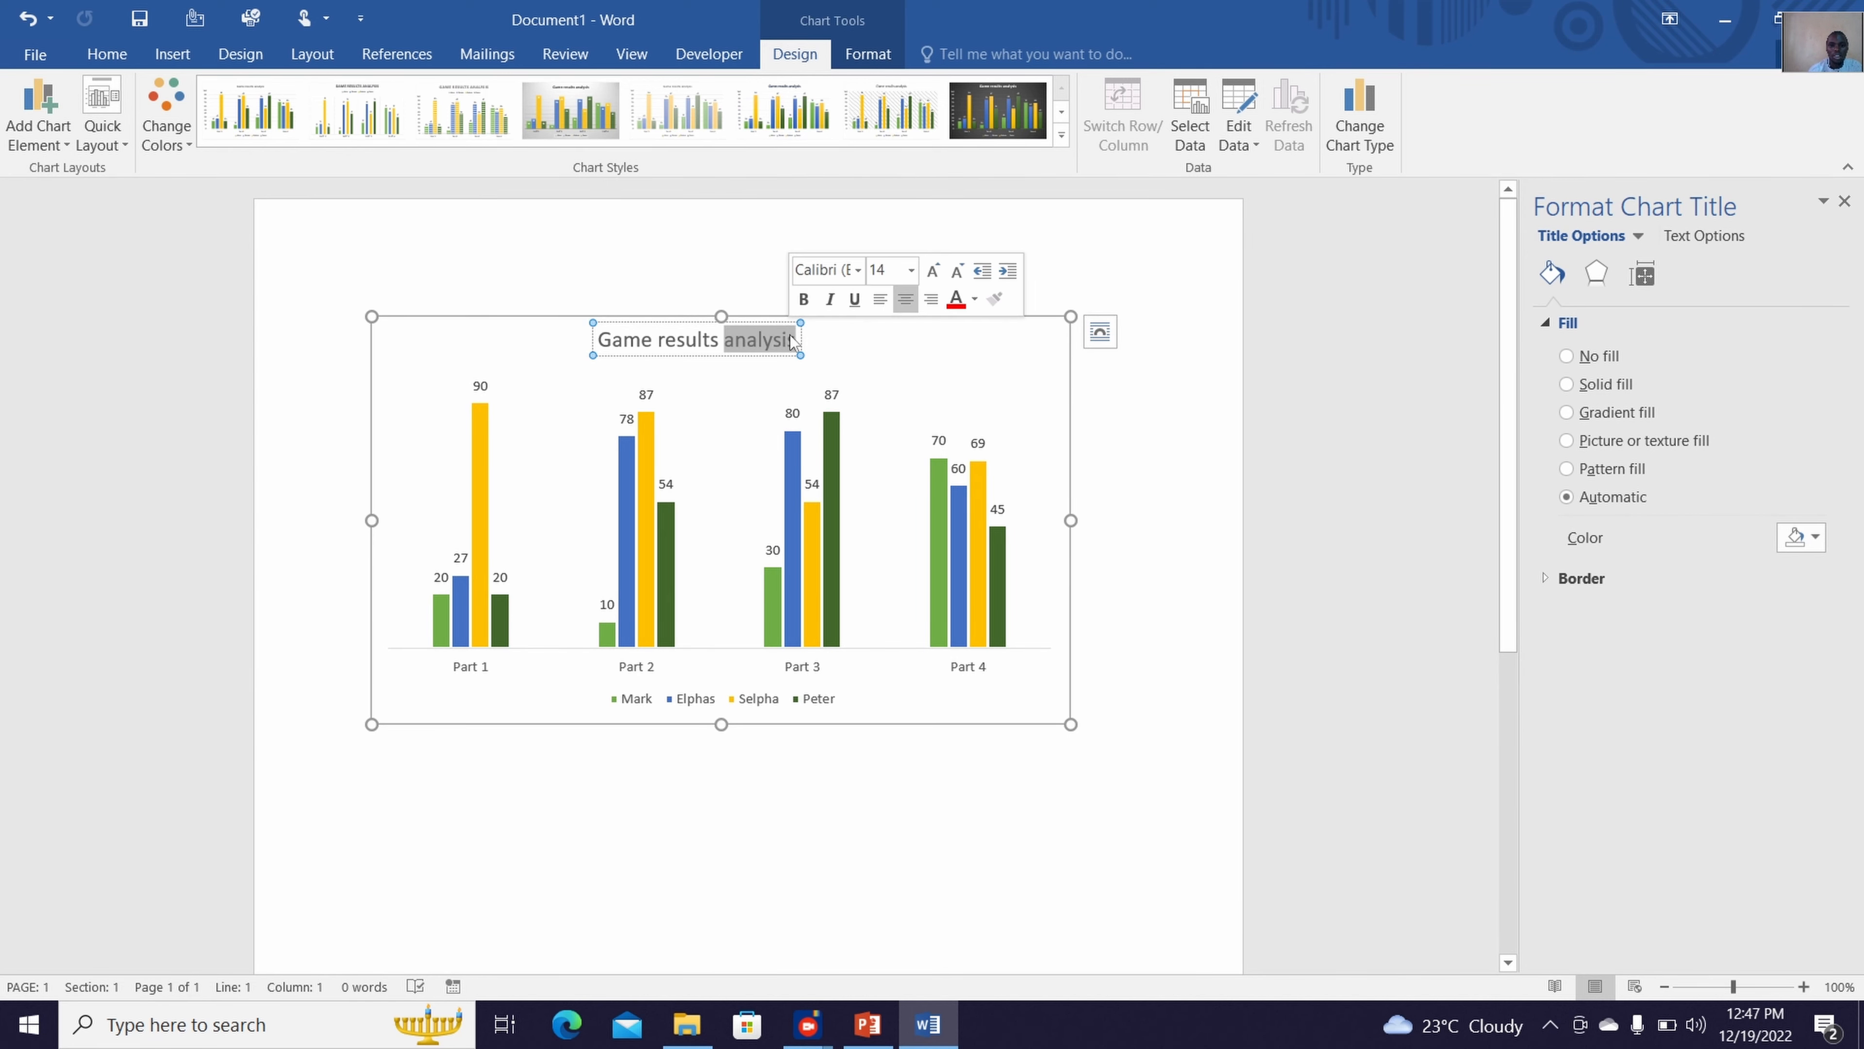
key("shift+Left")
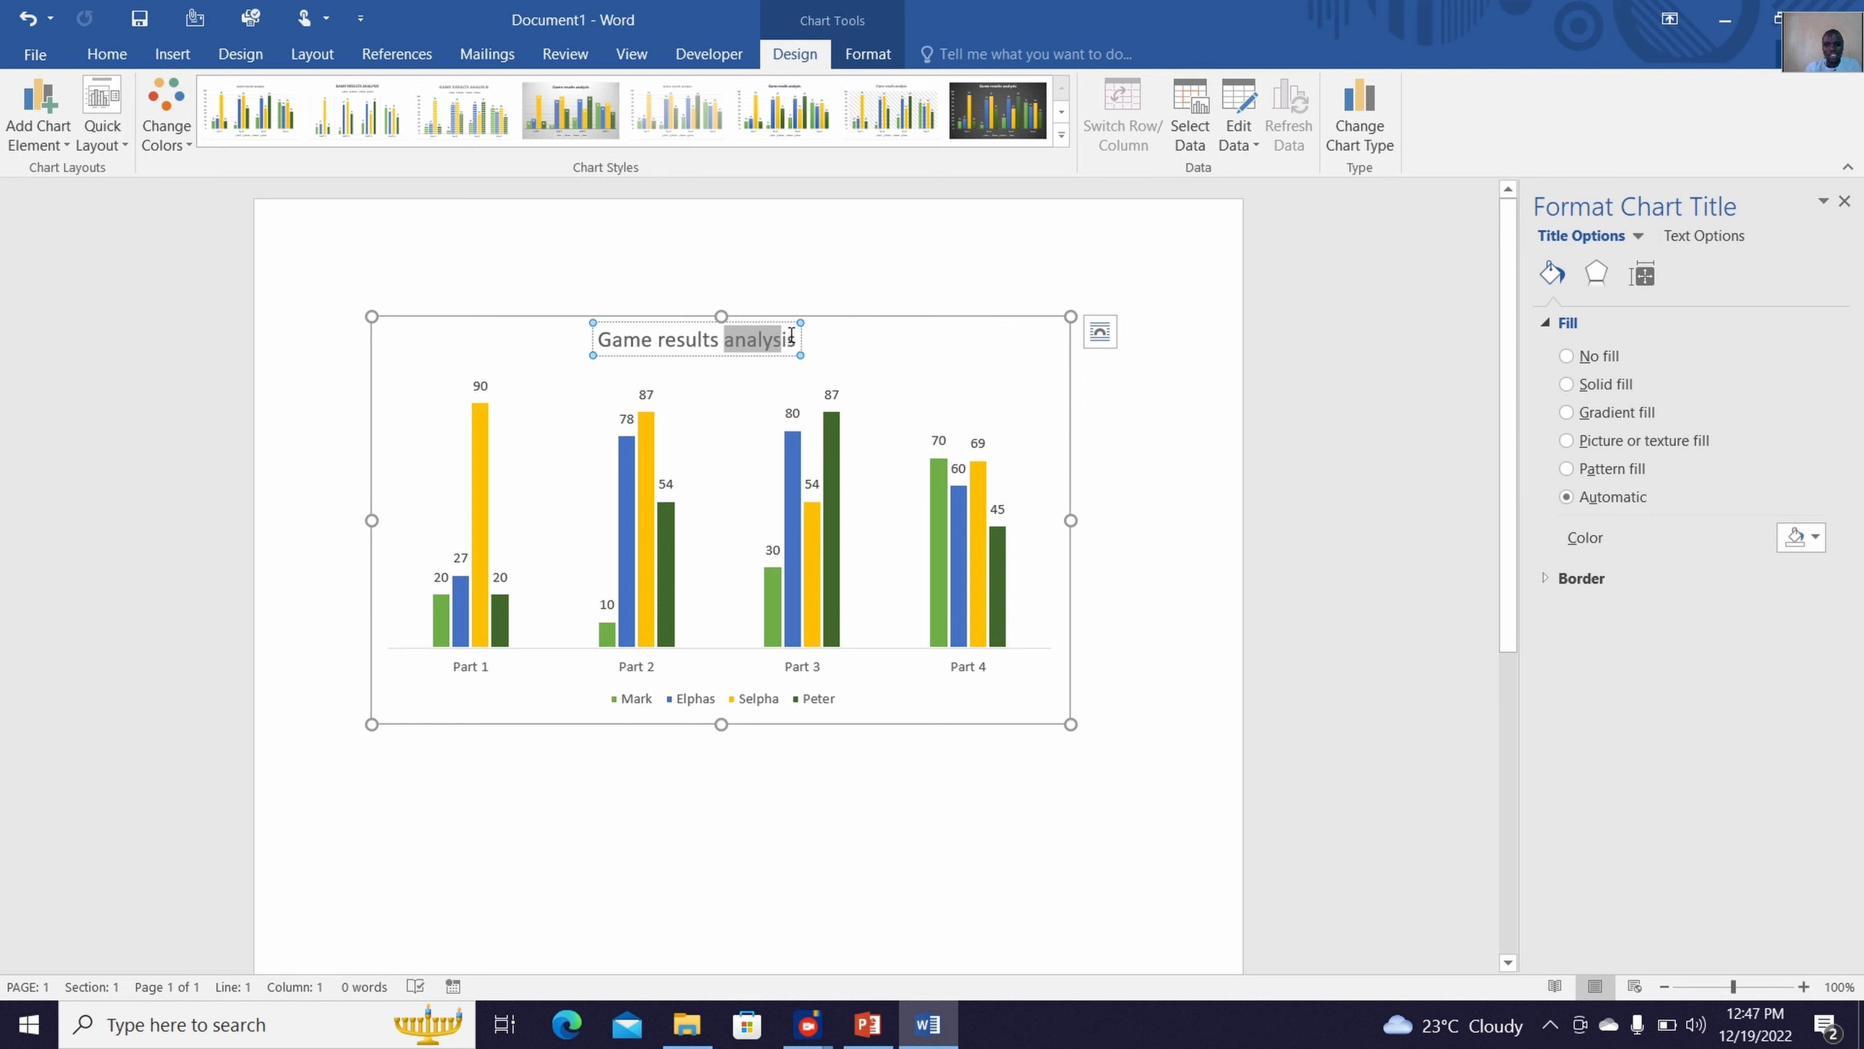
key("Left")
key("Left")
key("Left")
key("Left")
key("Left")
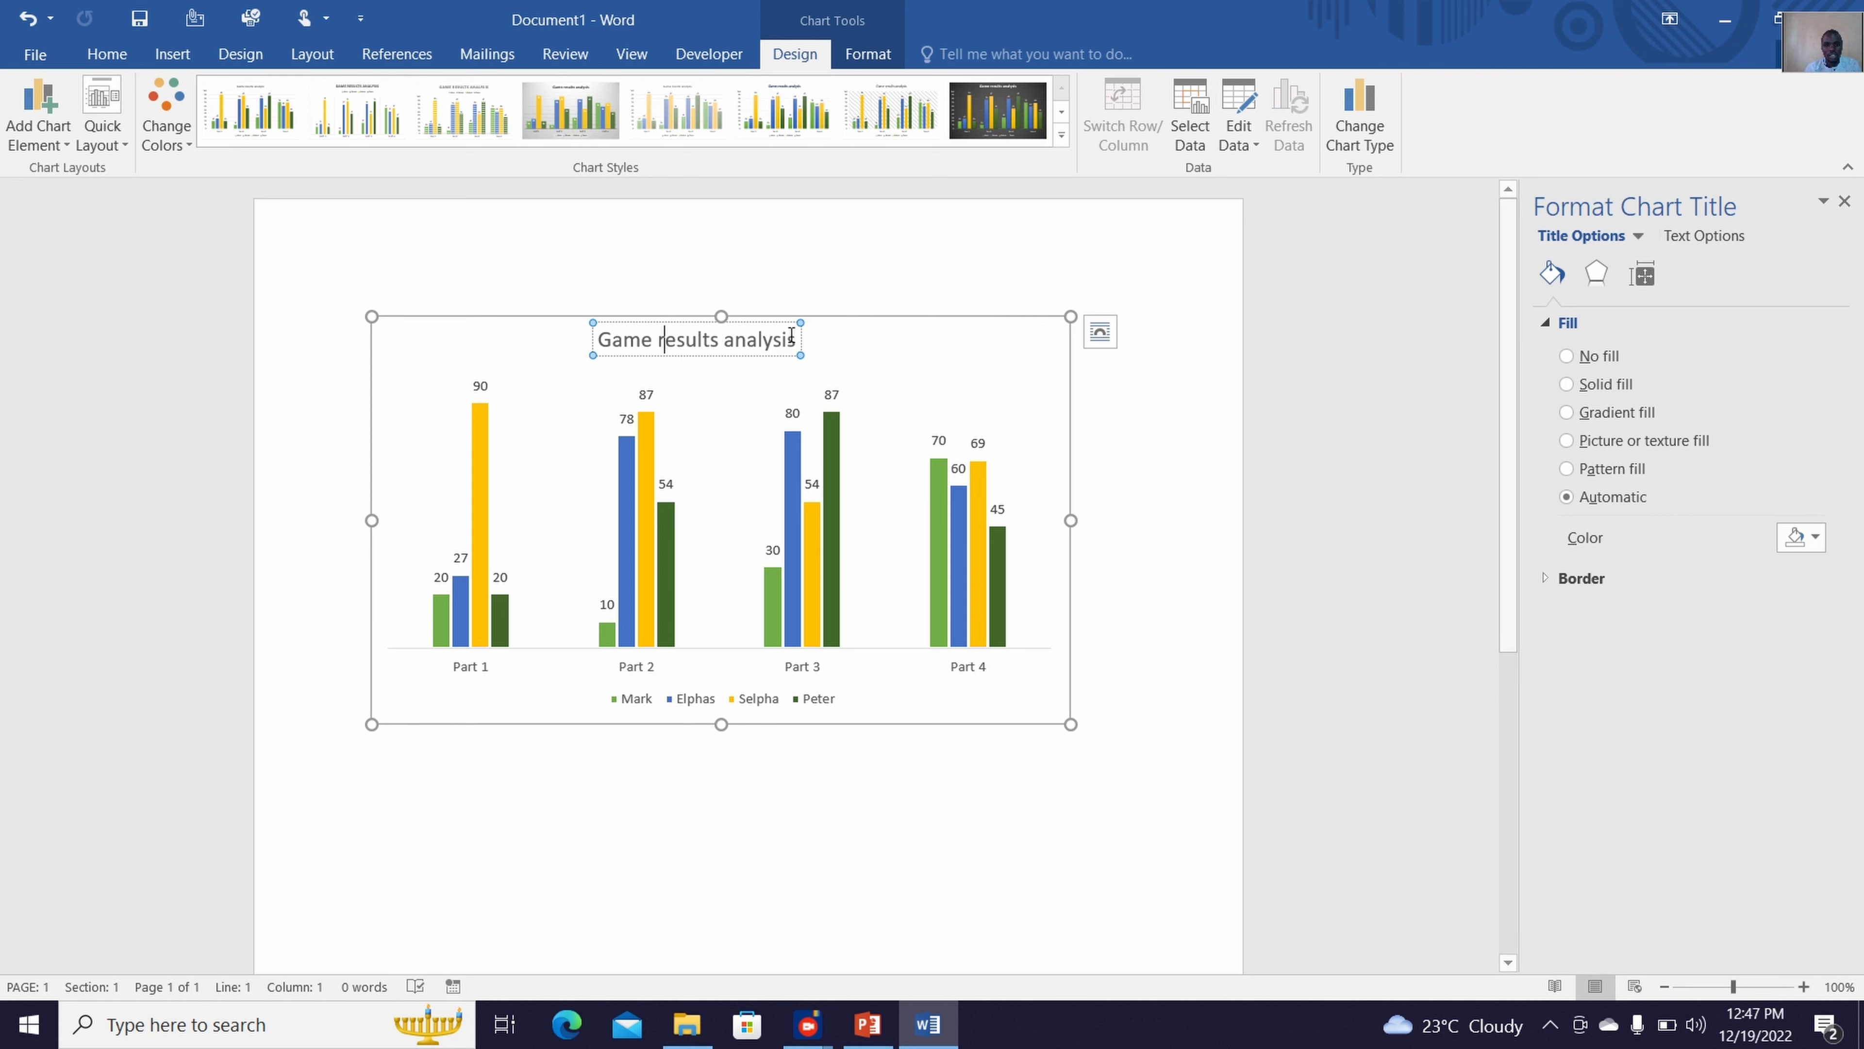
key("Left")
key("Left")
key("Left")
key("Left")
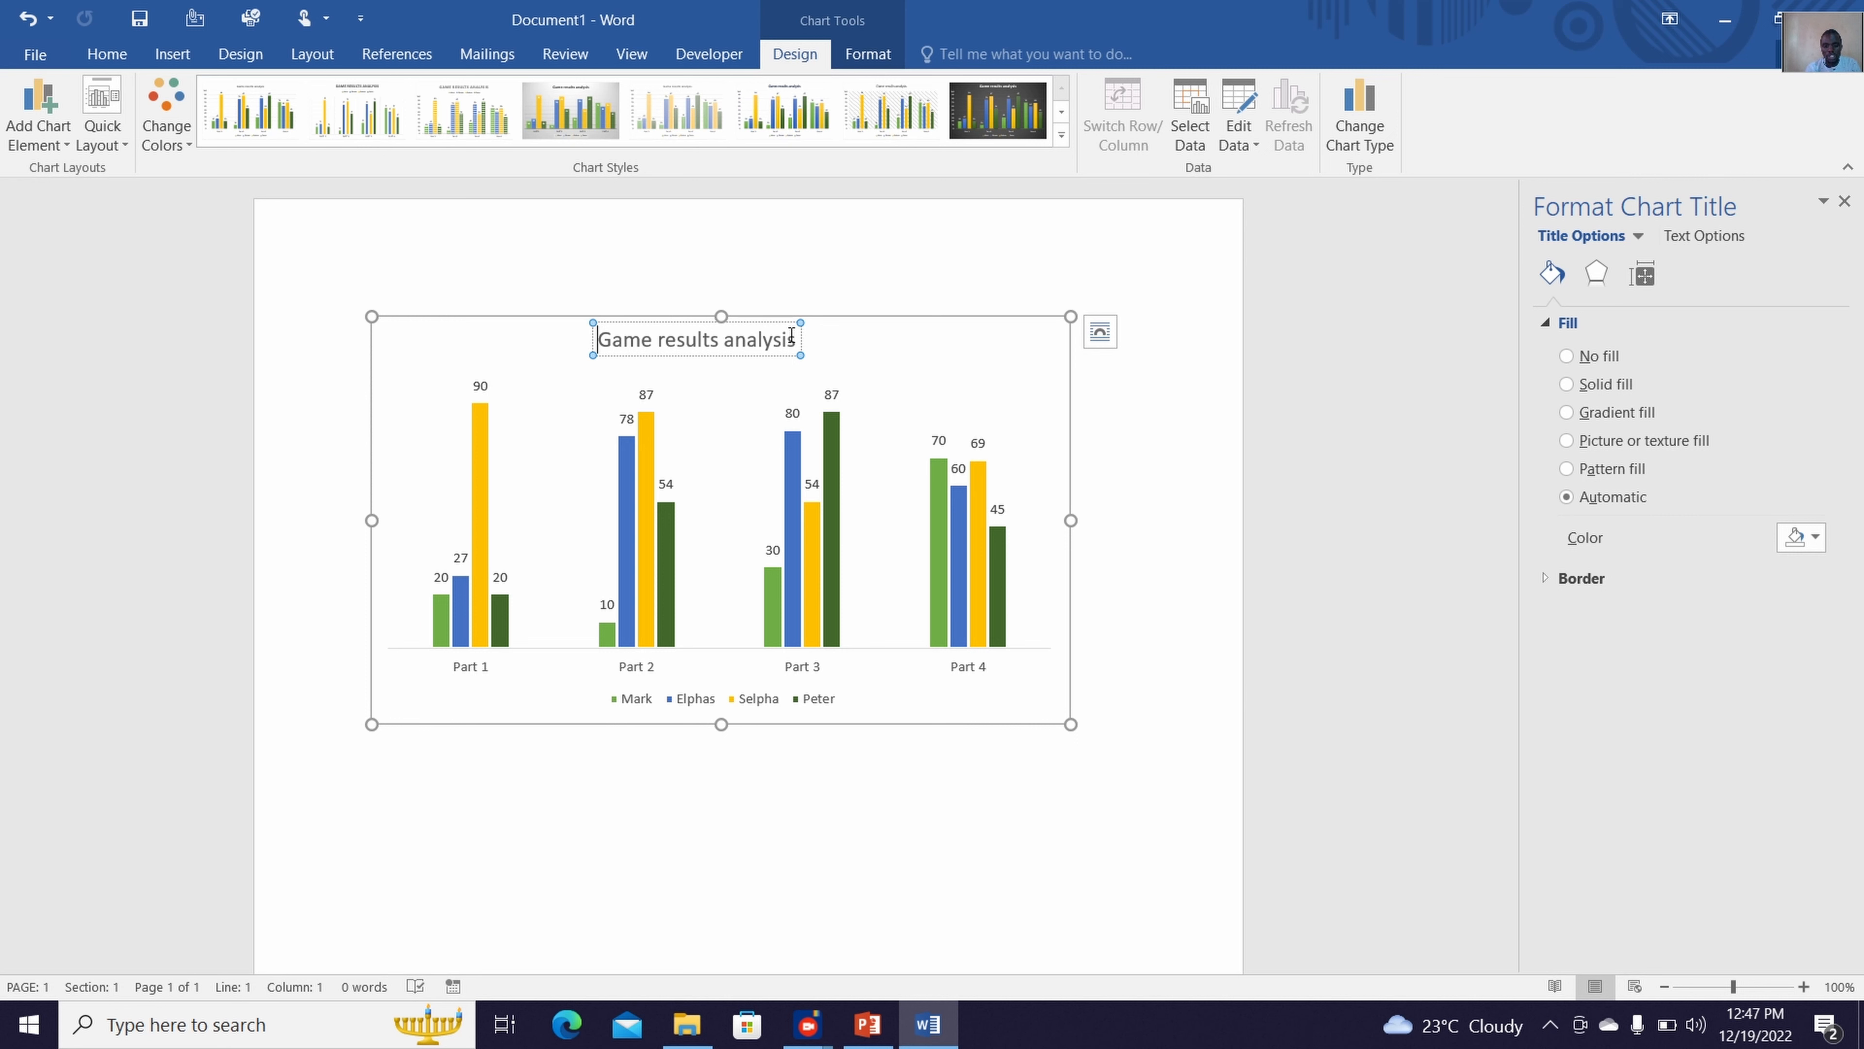
key("shift+Right")
key("shift+Right")
key("shift+Right")
key("shift+Right")
key("shift+Right")
key("shift+Right")
key("shift+Right")
key("shift+Right")
key("shift+Right")
key("shift+Right")
key("shift+Right")
key("shift+Right")
key("shift+Right")
key("shift+Right")
key("shift+Right")
key("shift+Right")
key("shift+Right")
key("shift+Right")
key("shift+Right")
key("shift+Right")
key("shift+Right")
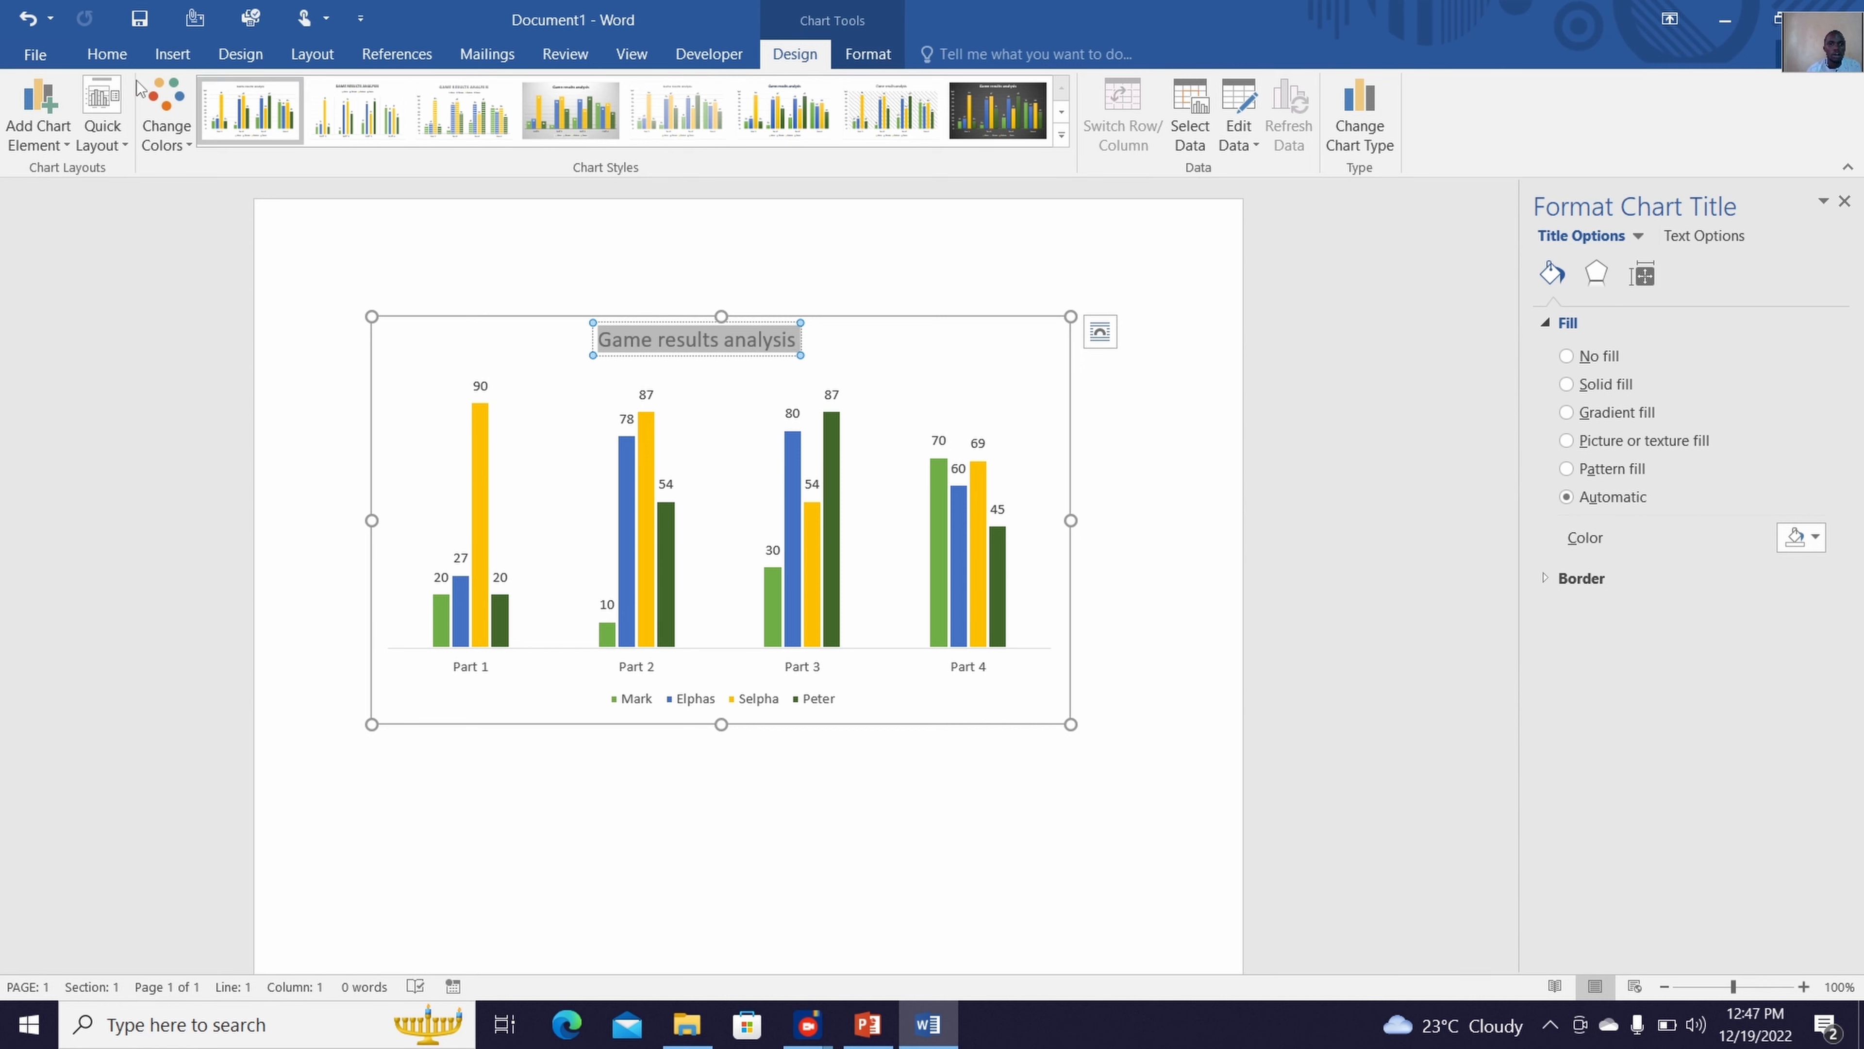
left_click(112, 68)
left_click(229, 99)
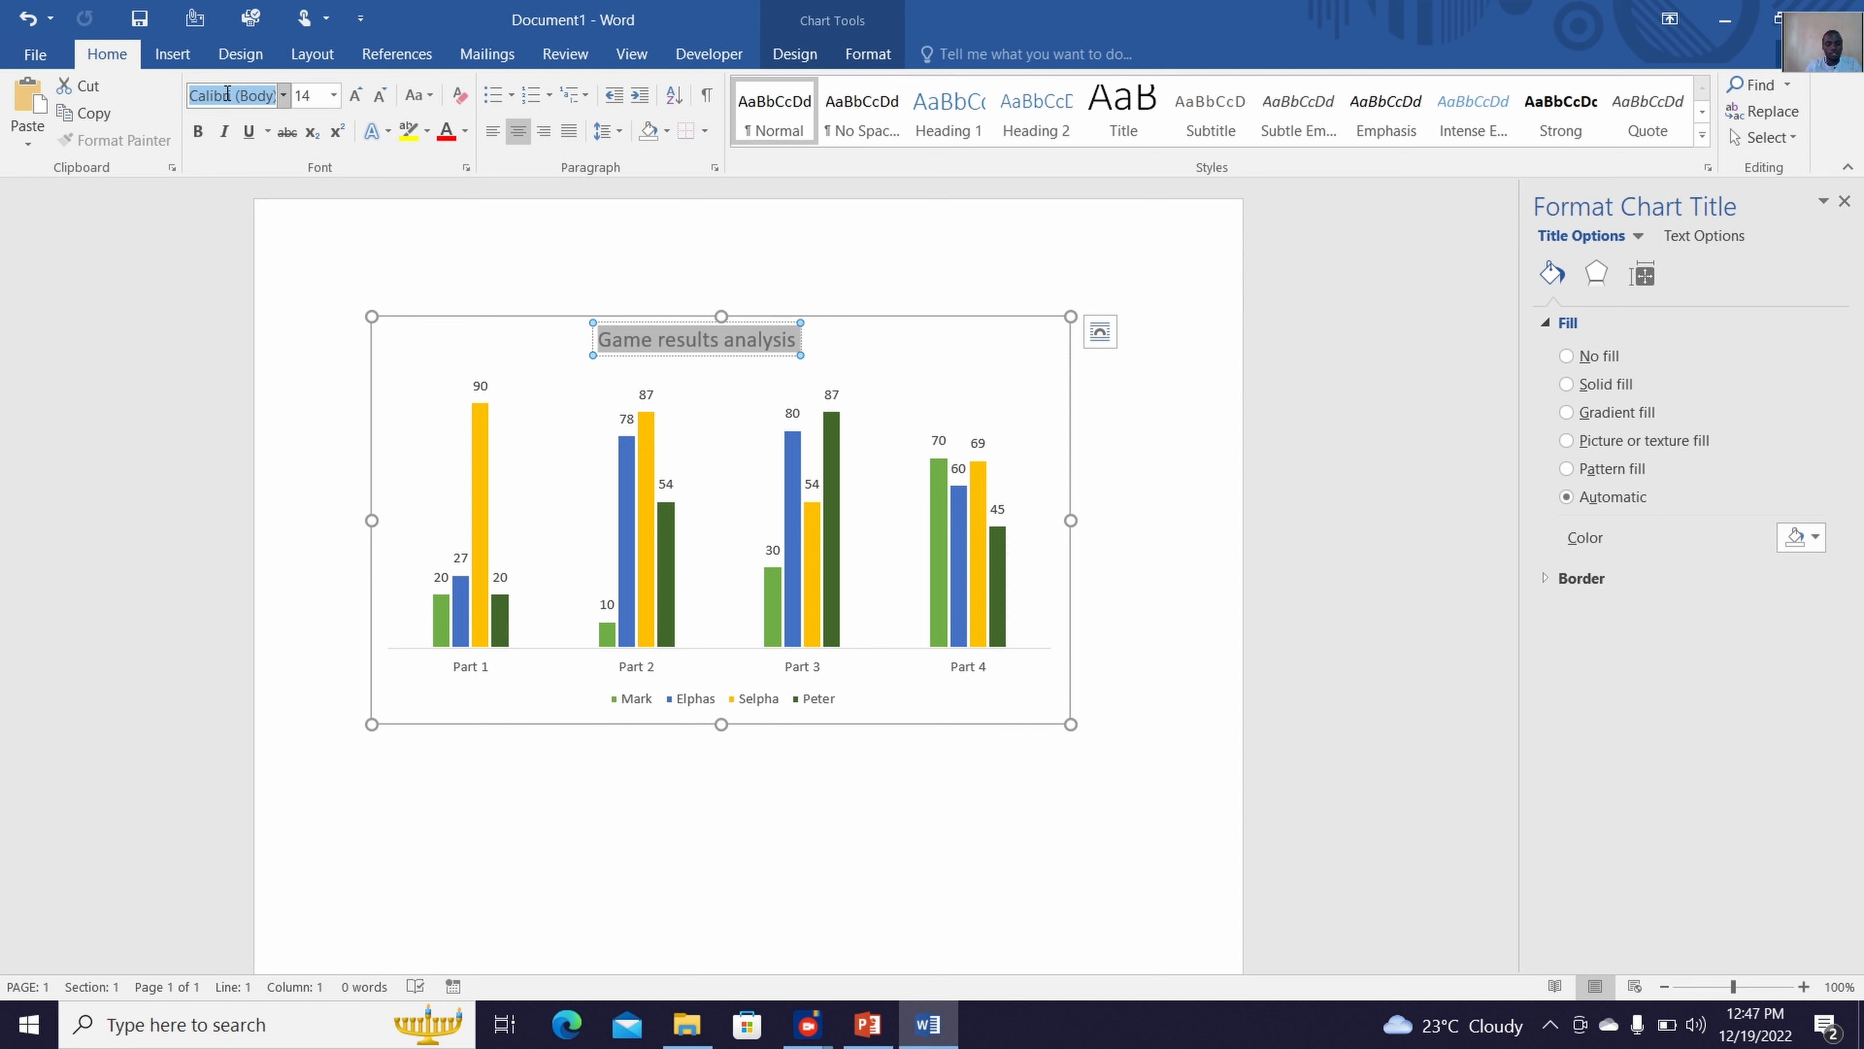
type("Times New R")
key("Return")
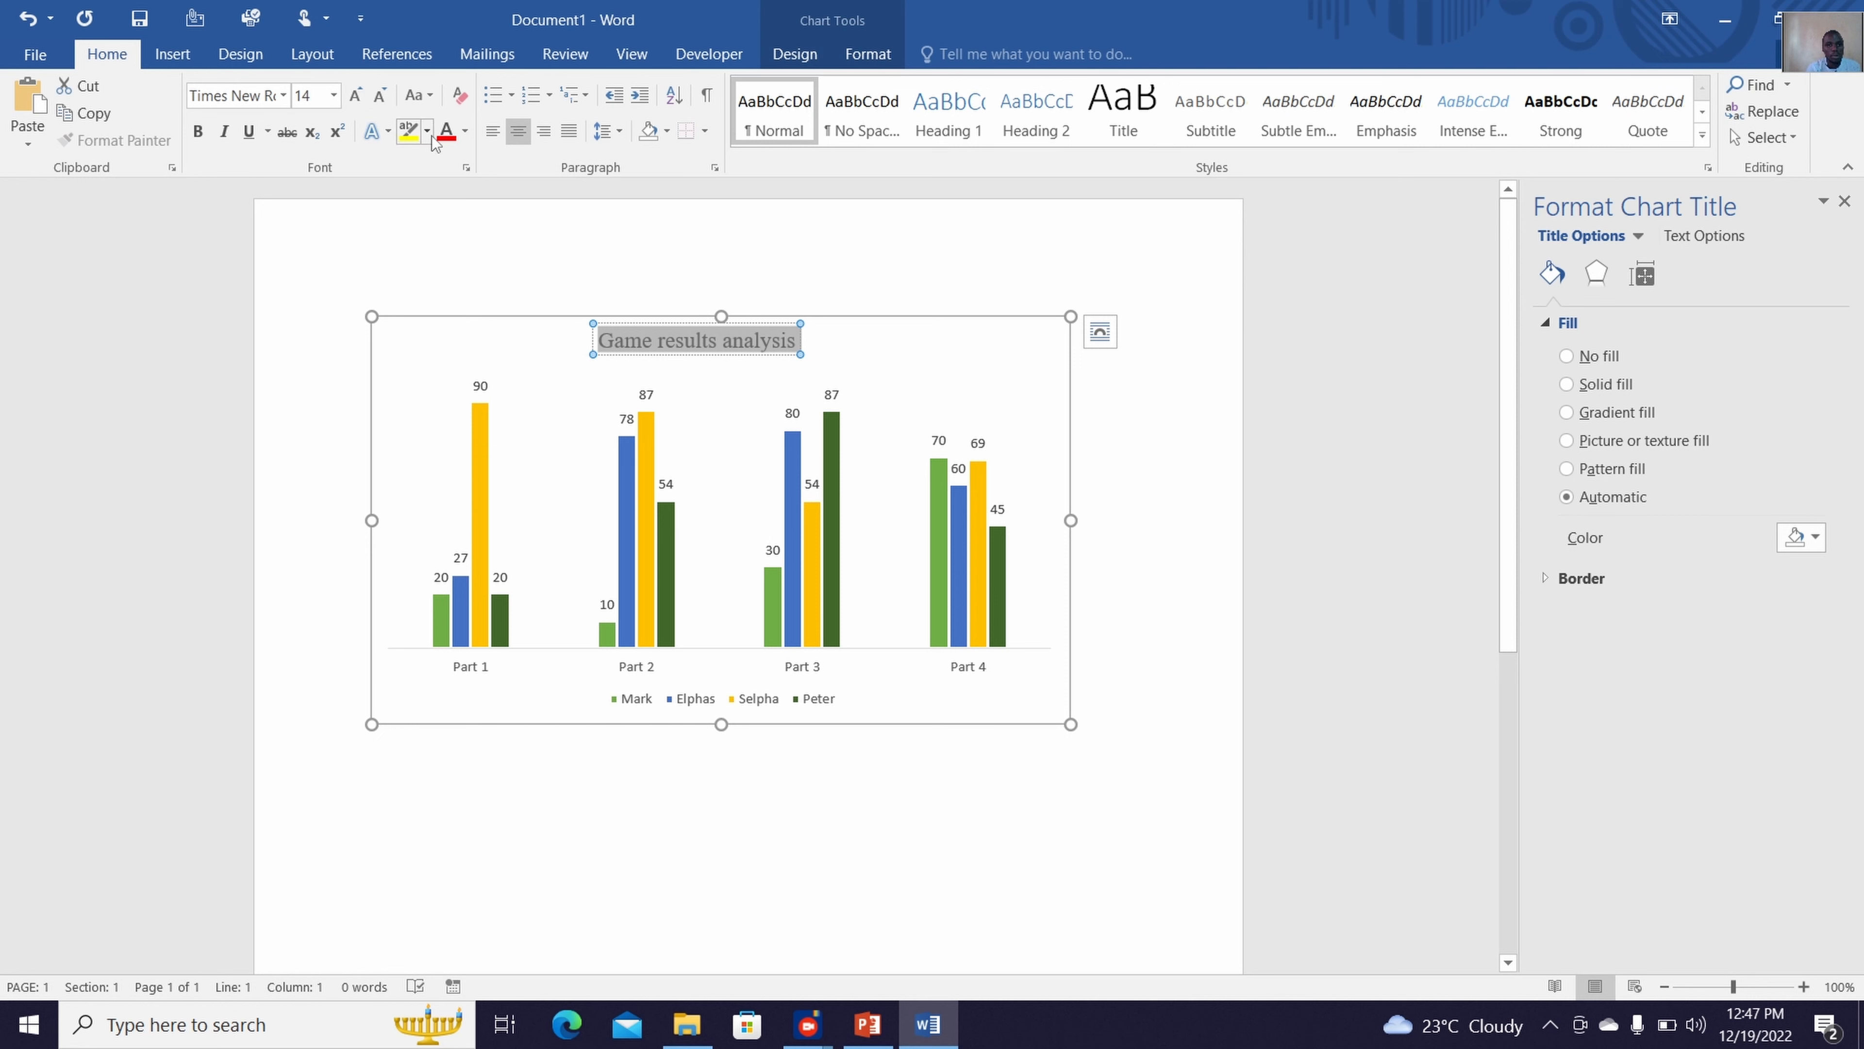
Format the chart title text as dark red, bold and 20 pt, and deselect the chart
left_click(465, 132)
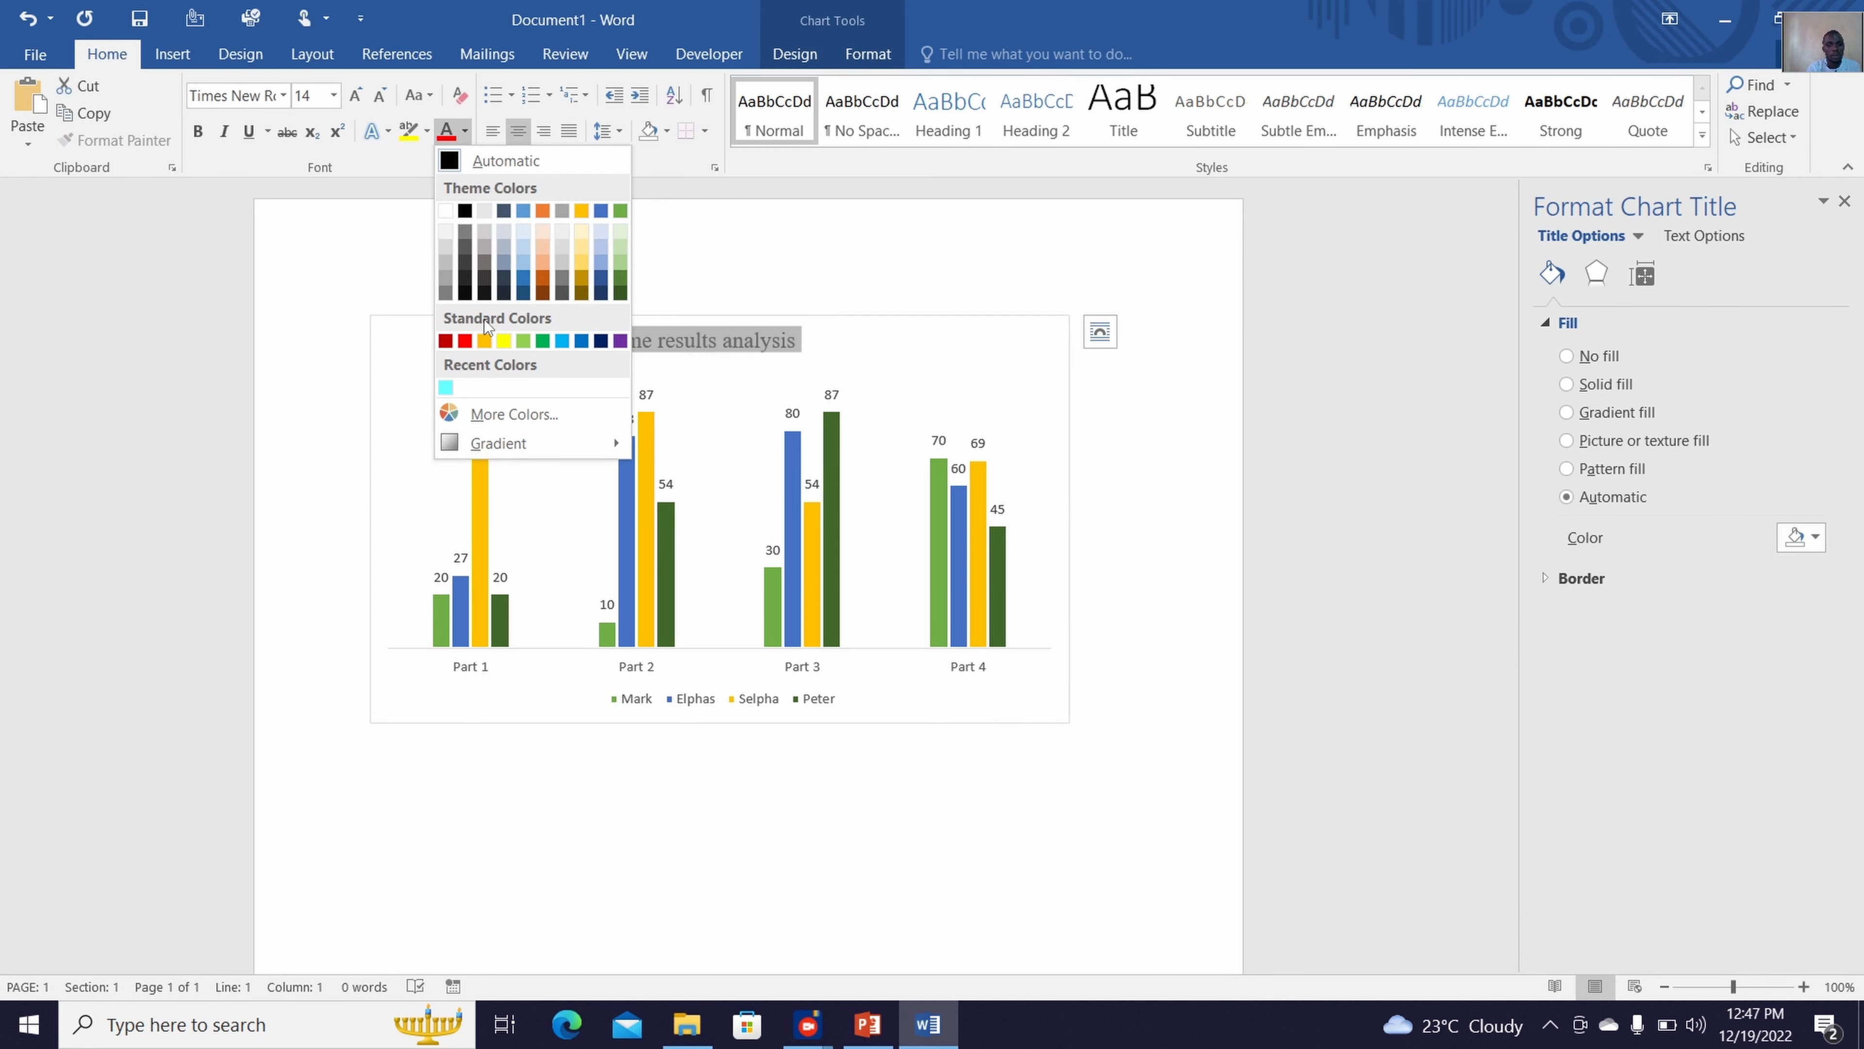
left_click(442, 340)
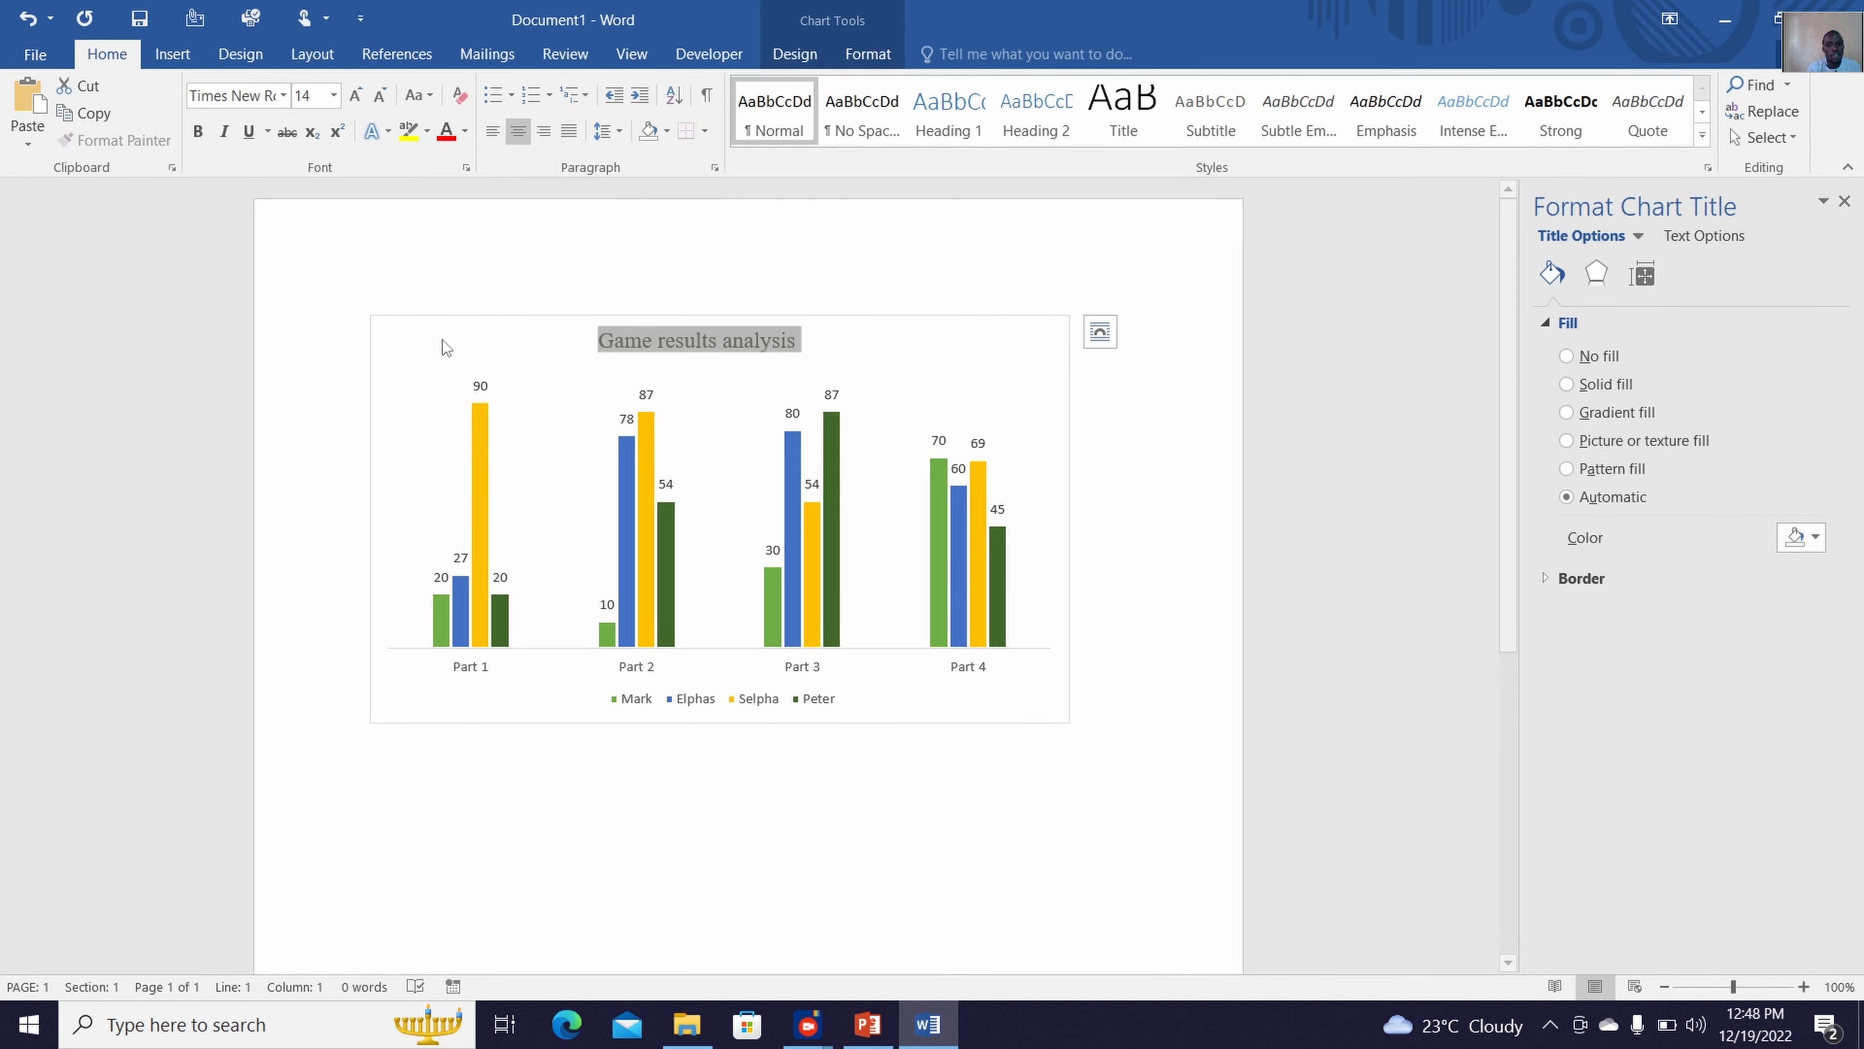
left_click(211, 131)
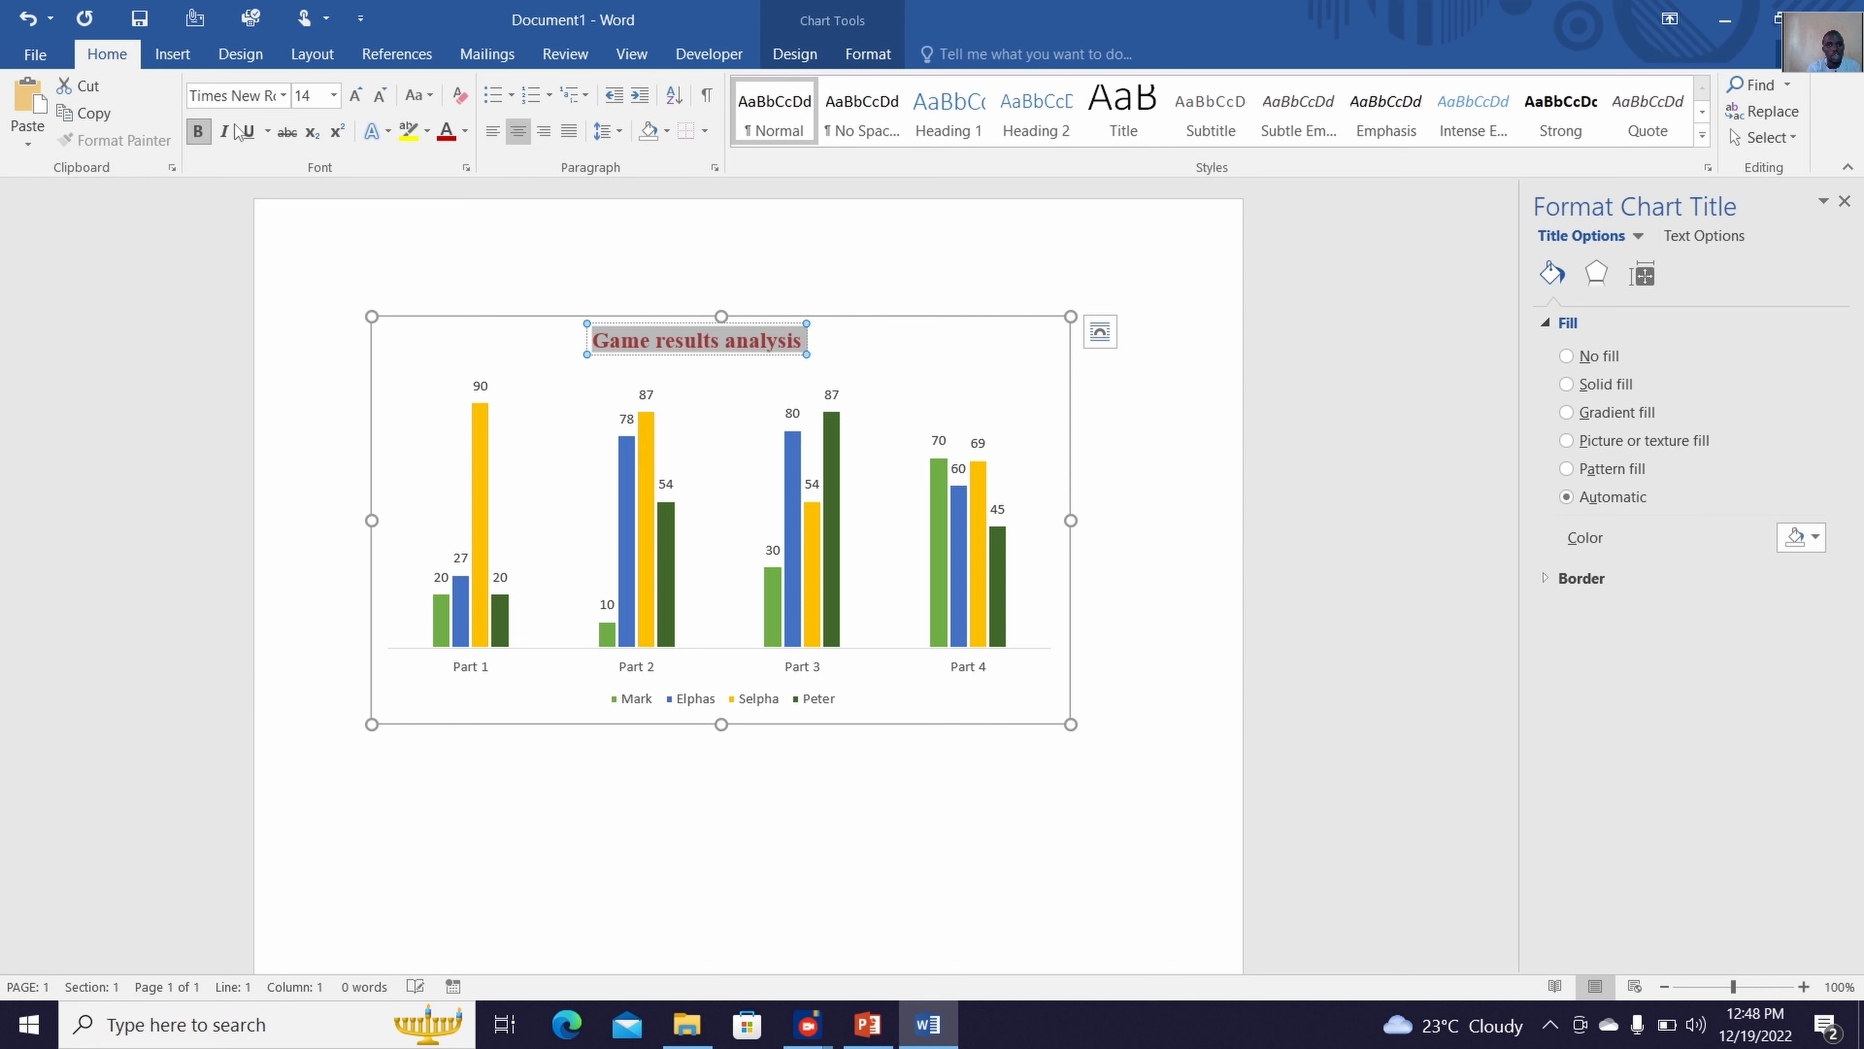
left_click(361, 102)
left_click(361, 102)
left_click(361, 102)
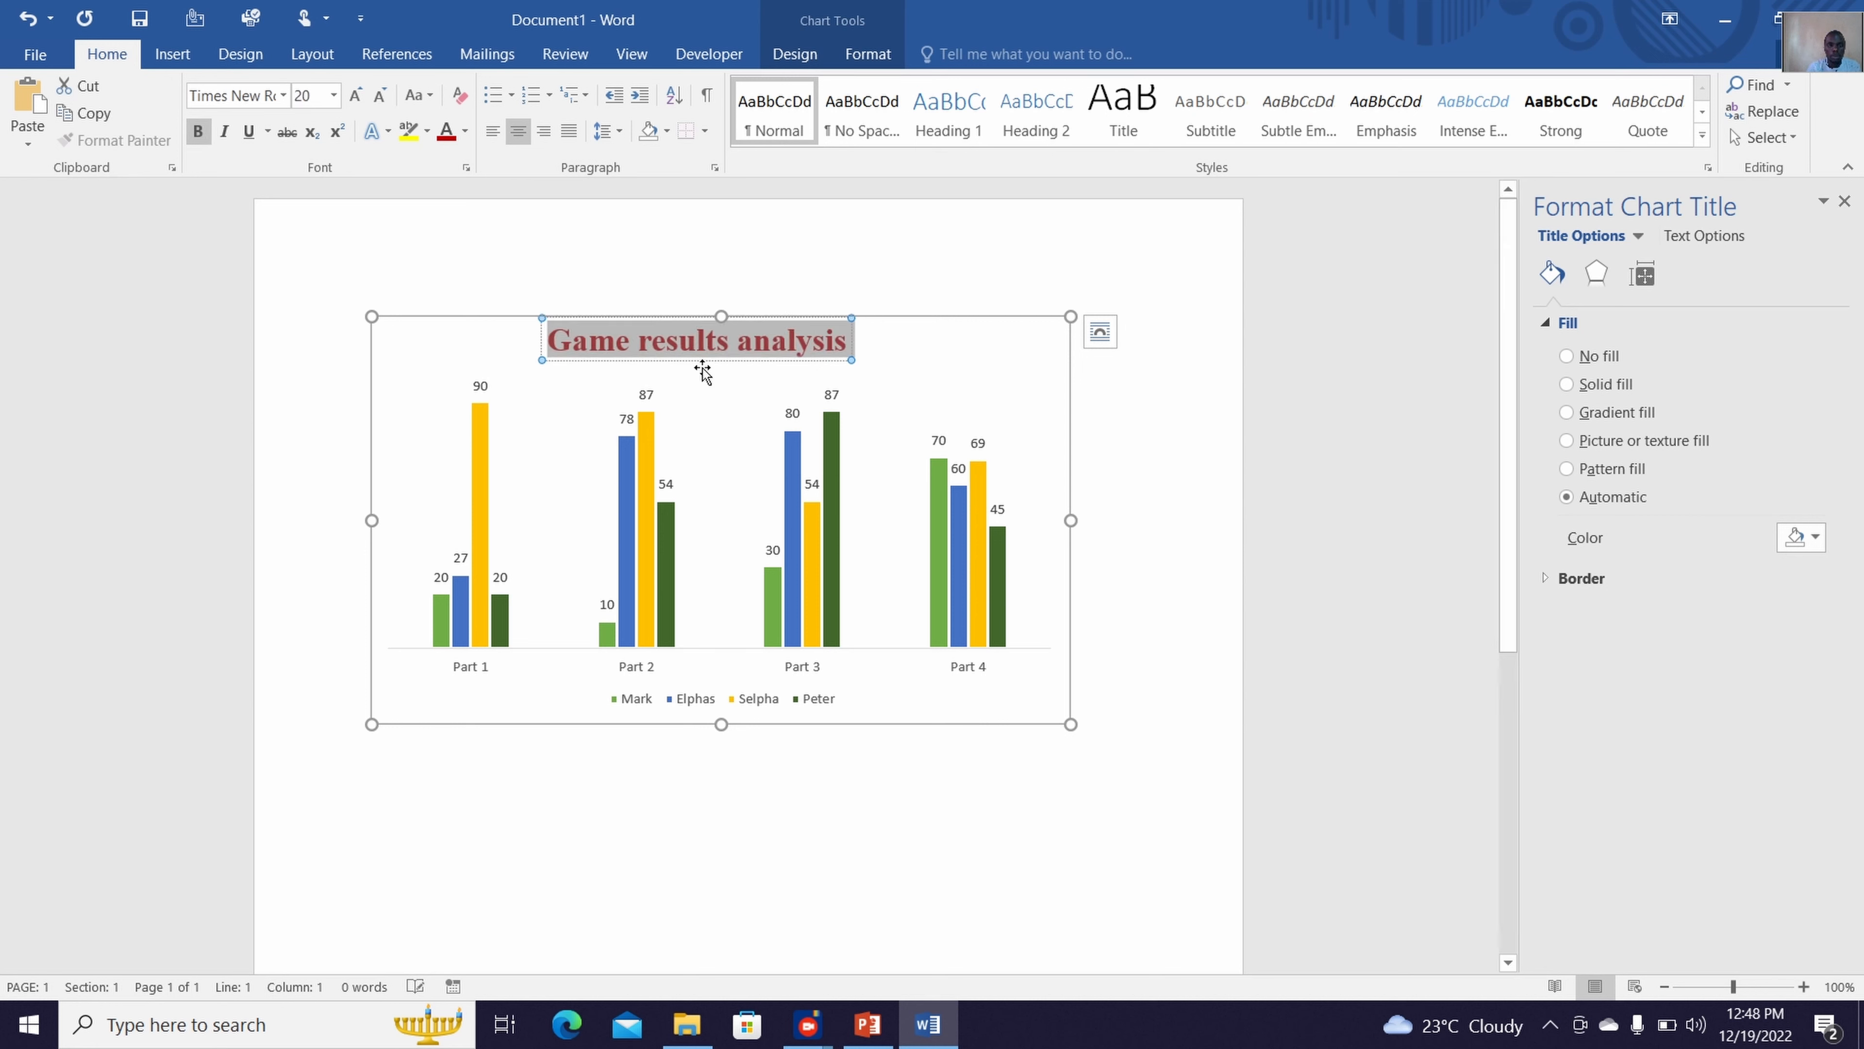
left_click(1061, 828)
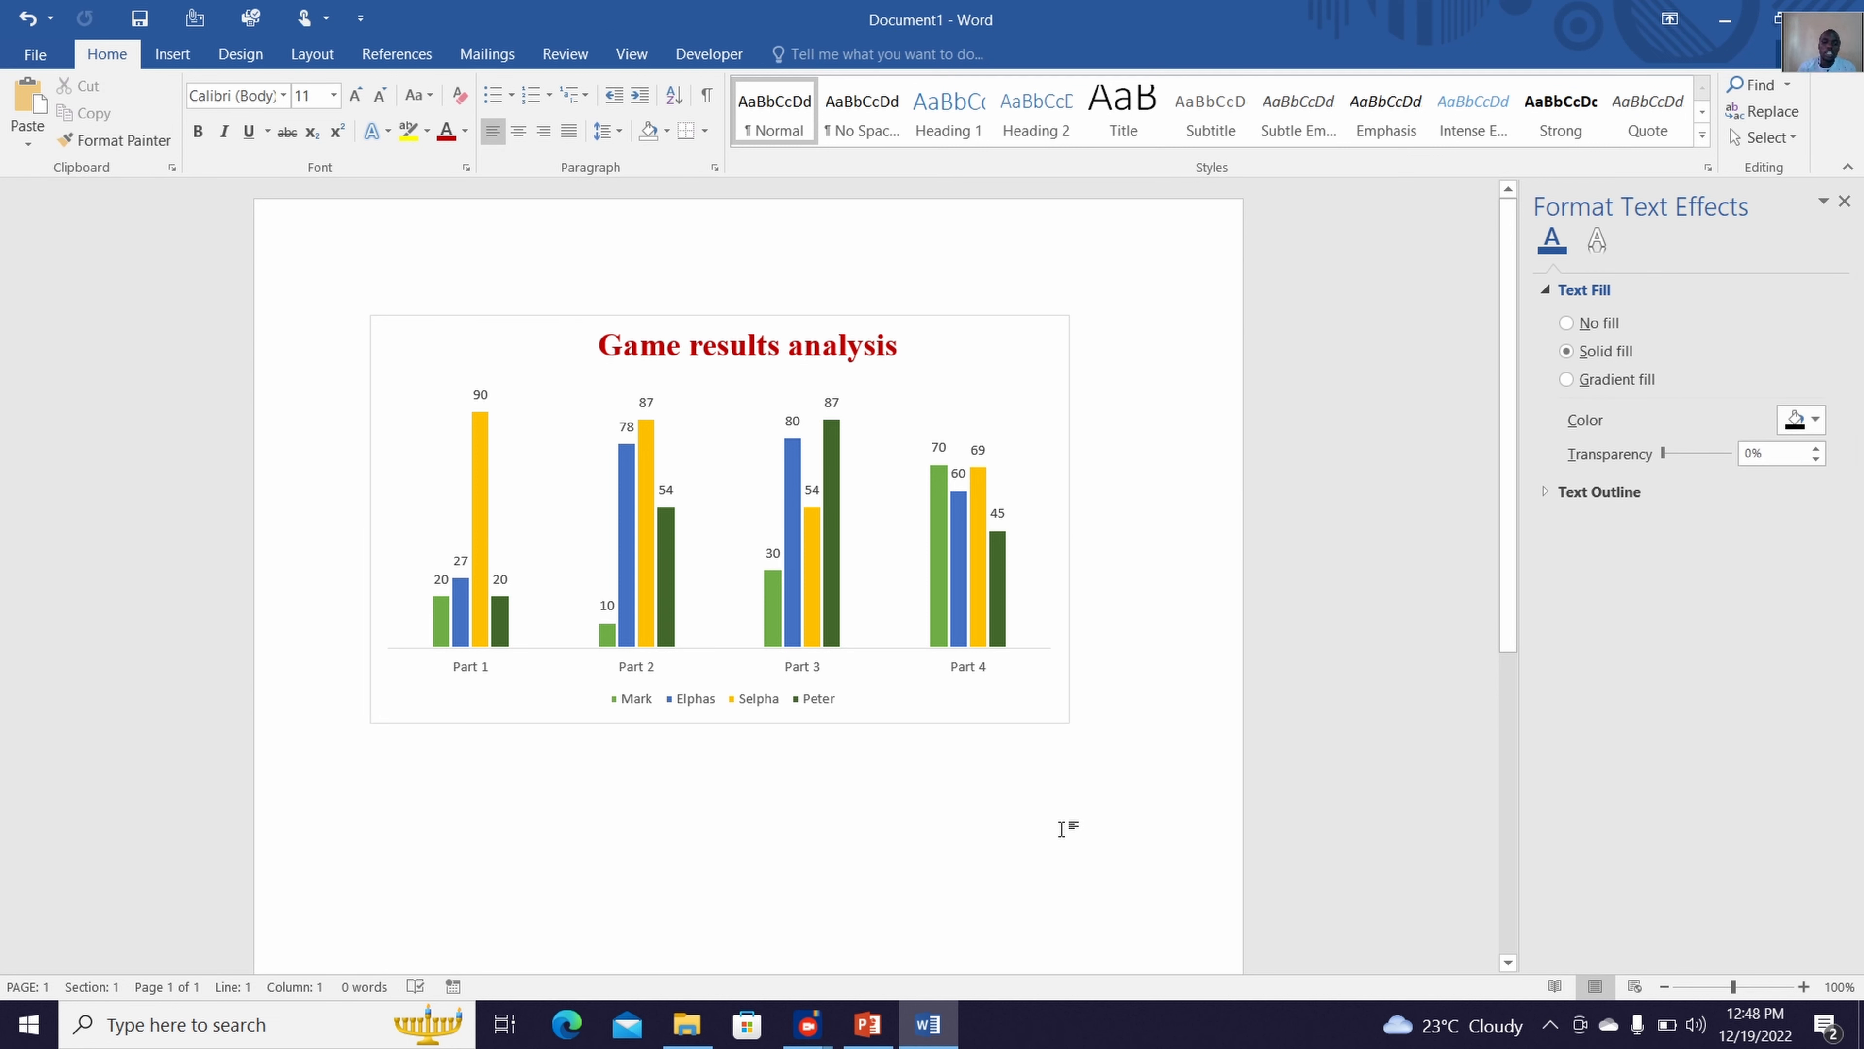
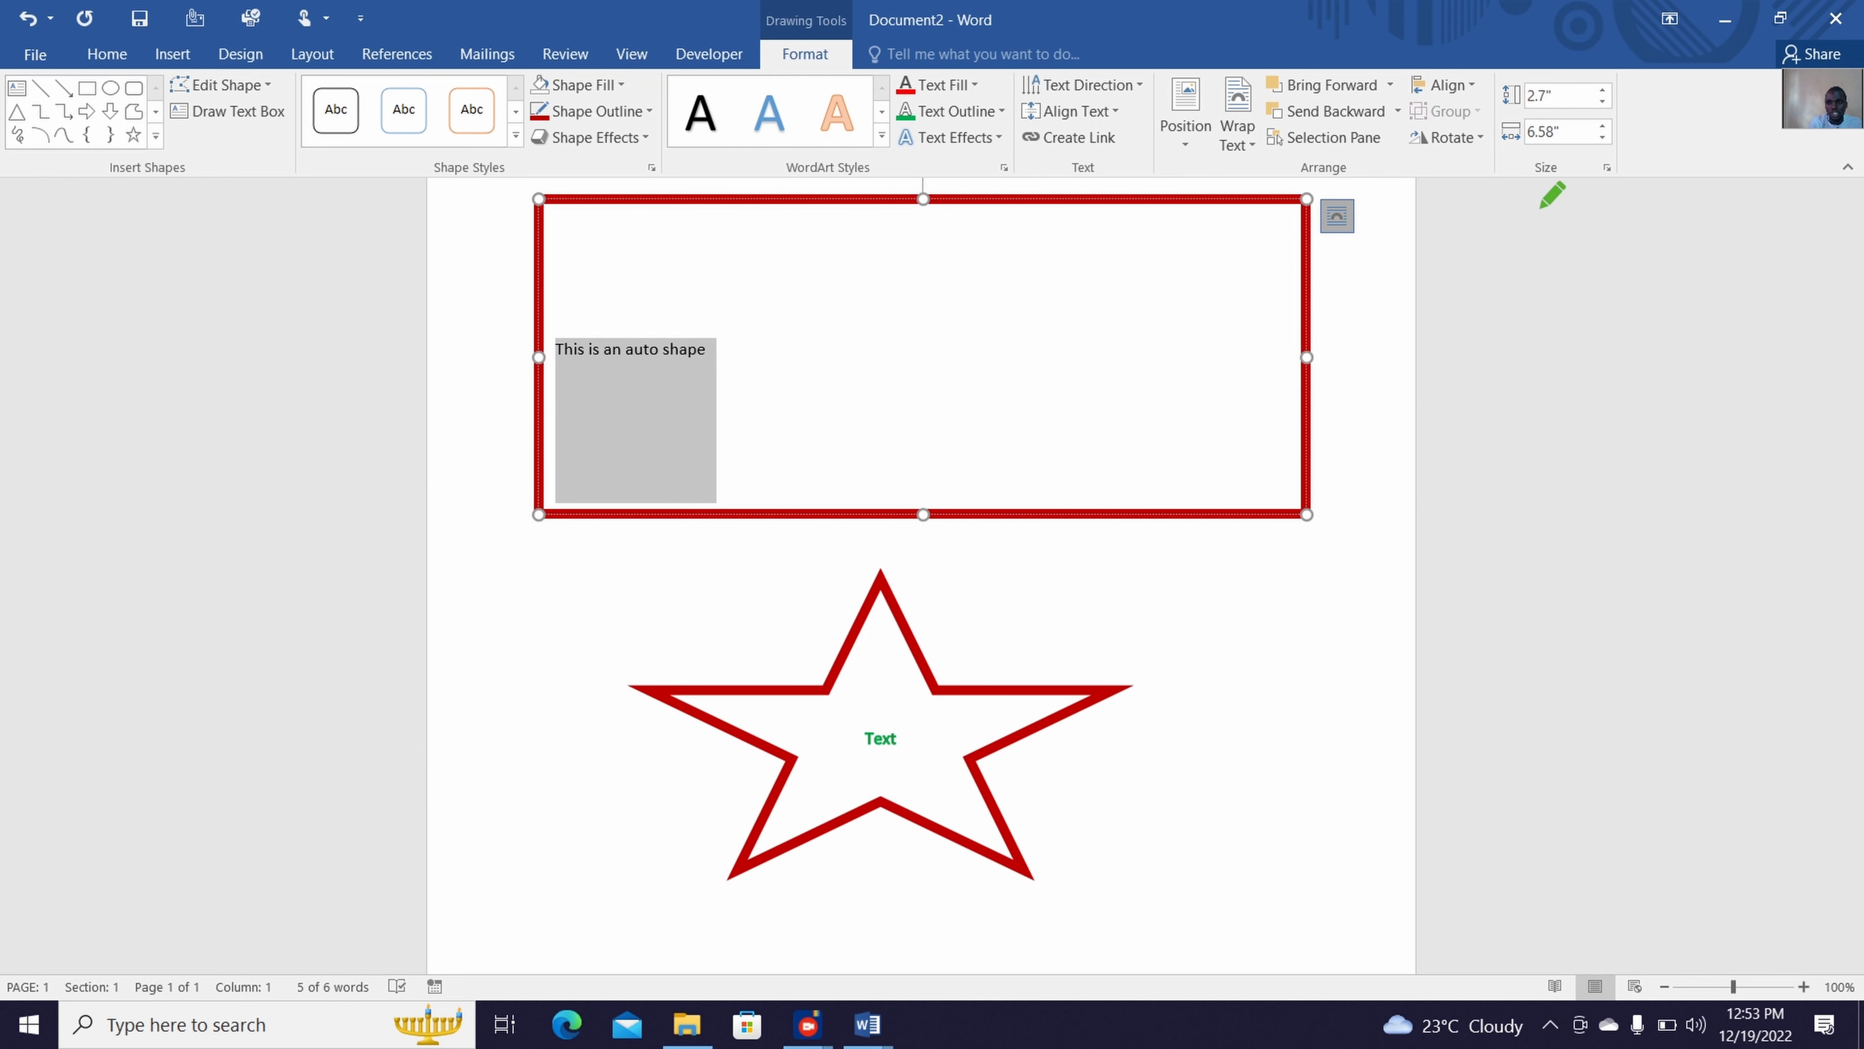
left_click_drag(1405, 245, 1405, 273)
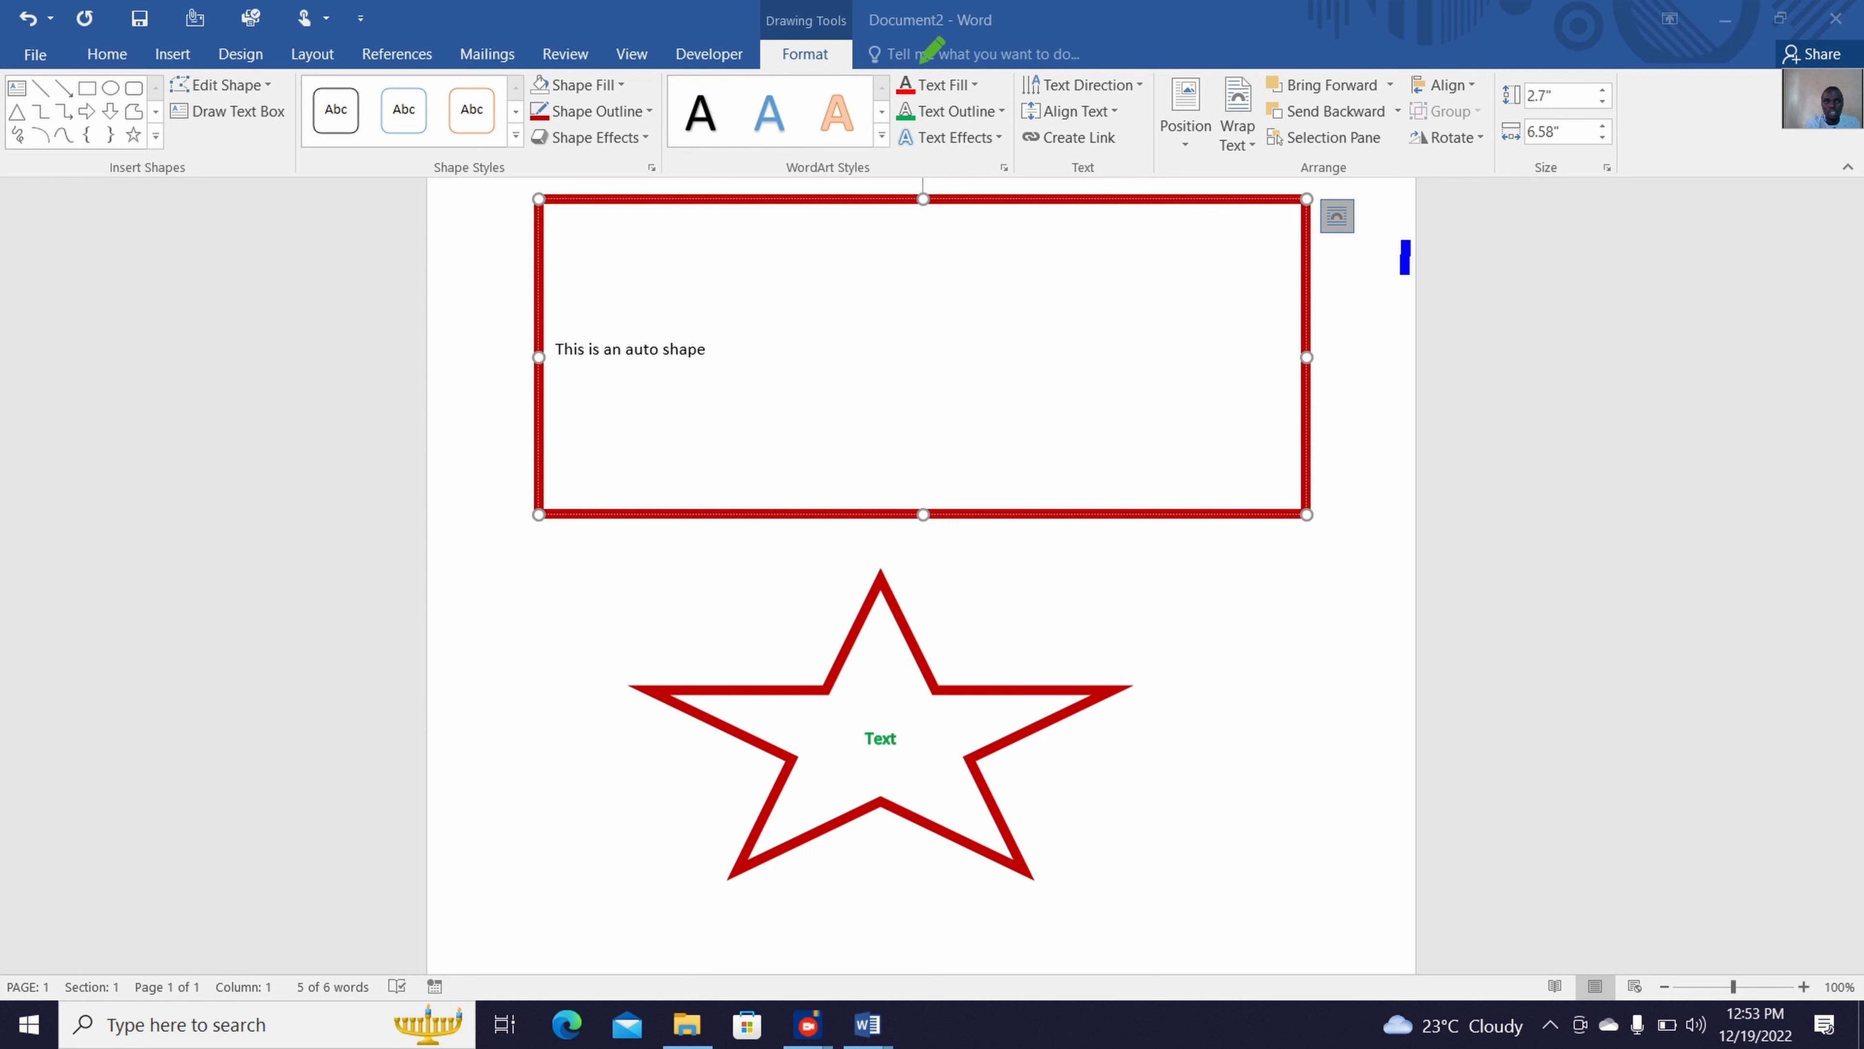
mouse_move(830, 17)
left_mouse_down()
mouse_move(855, 46)
mouse_move(905, 46)
left_mouse_up()
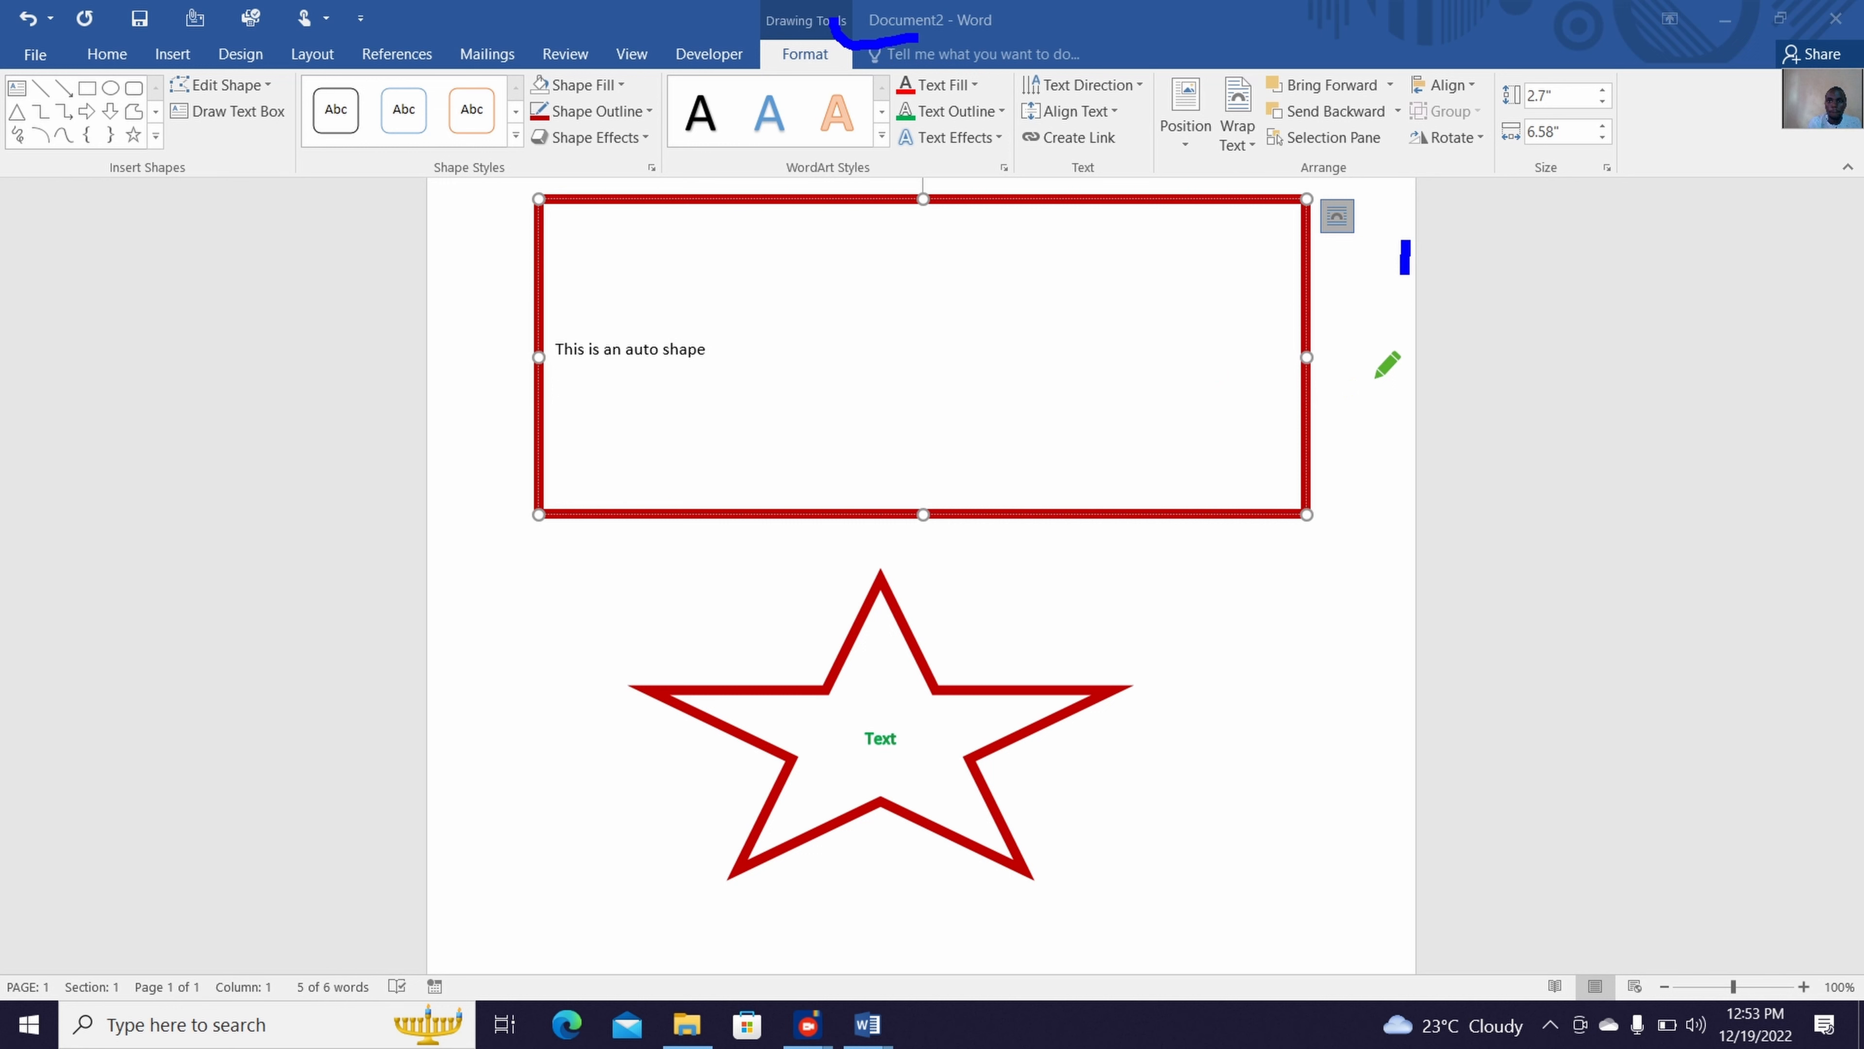
left_click_drag(59, 1, 160, 99)
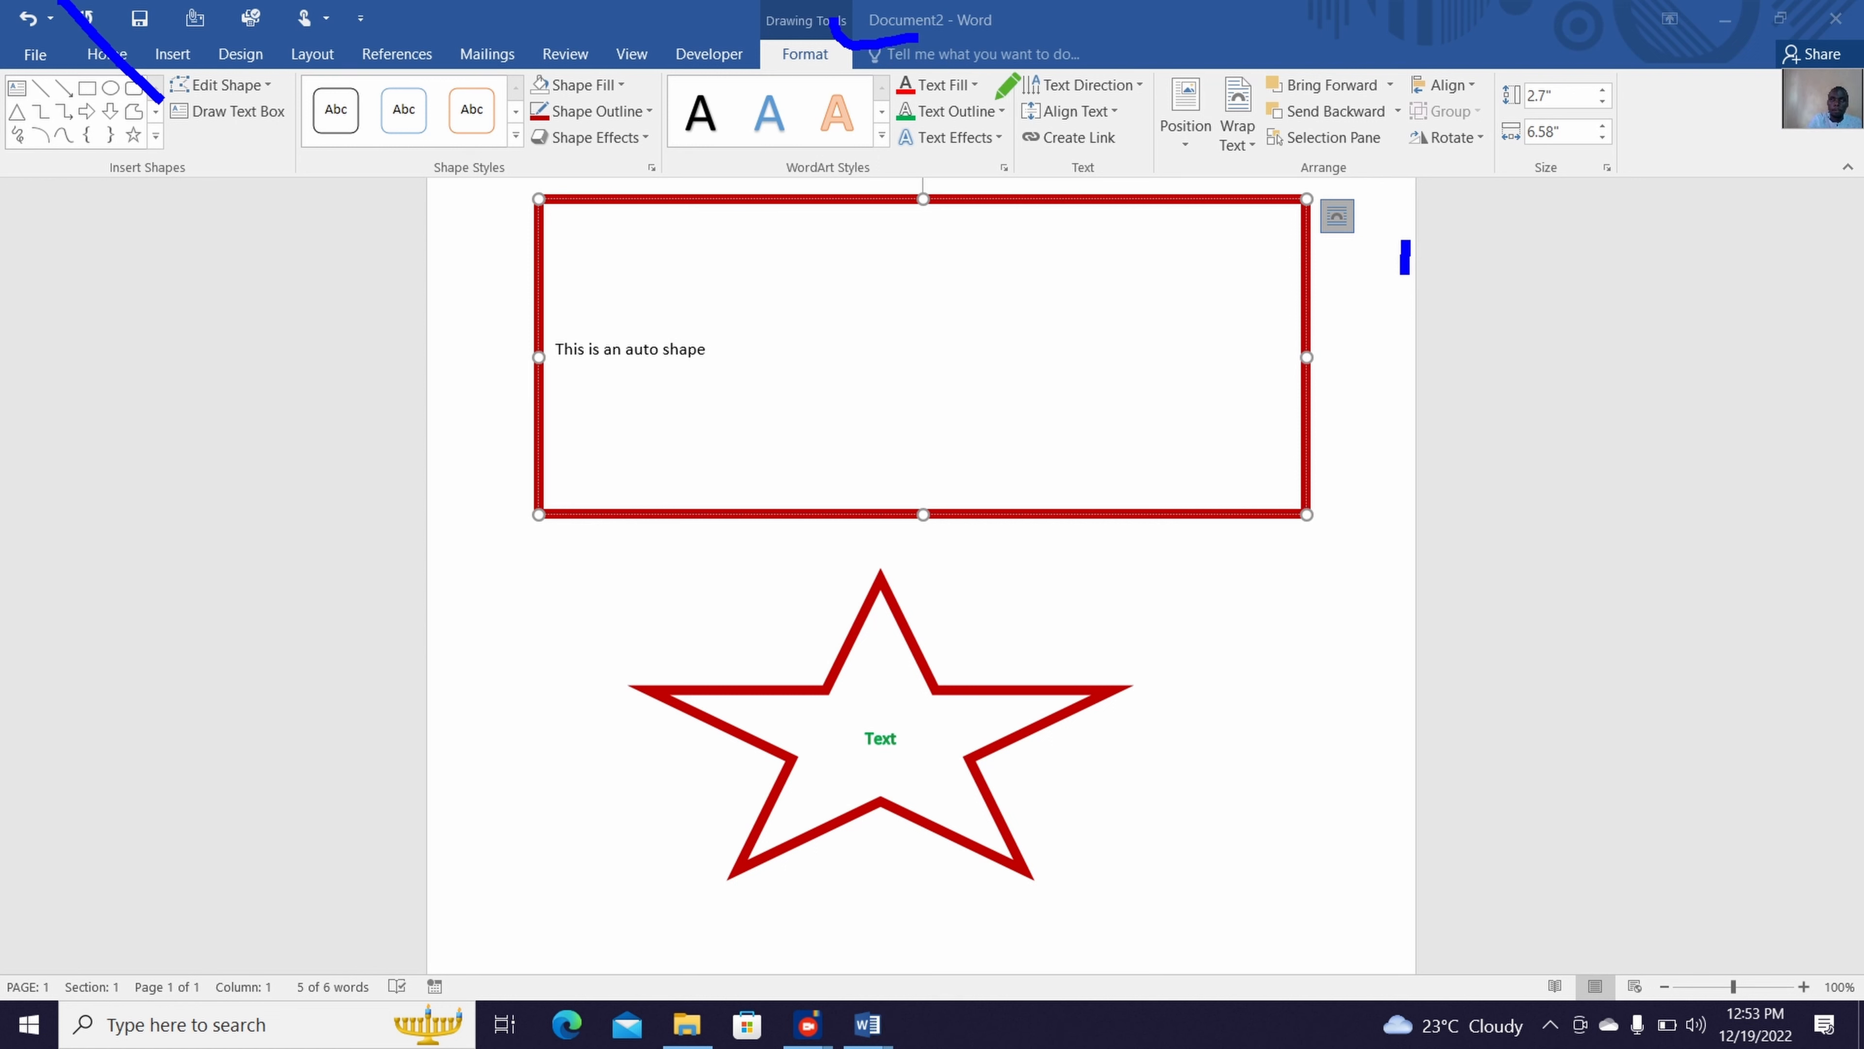
left_click_drag(1037, 132, 1059, 134)
left_click_drag(1215, 89, 1279, 55)
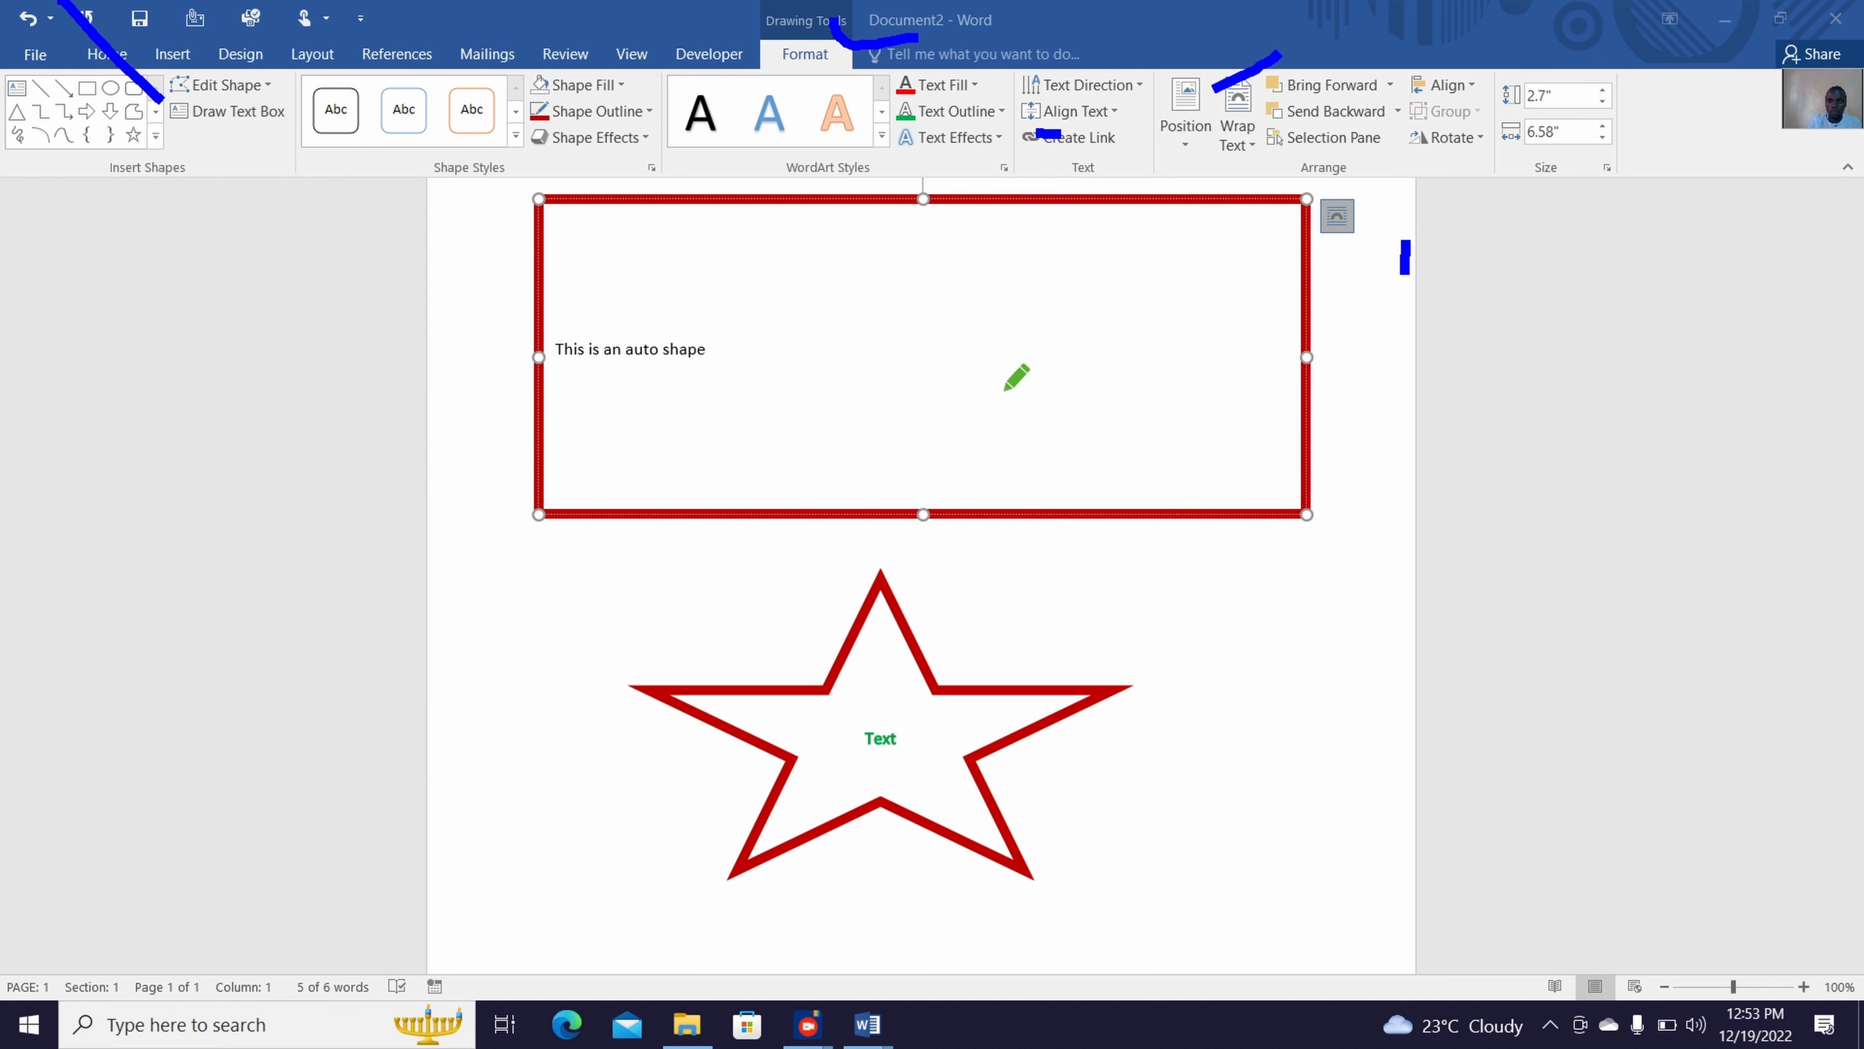
mouse_move(1014, 376)
left_mouse_down()
mouse_move(1051, 423)
mouse_move(1178, 325)
left_mouse_up()
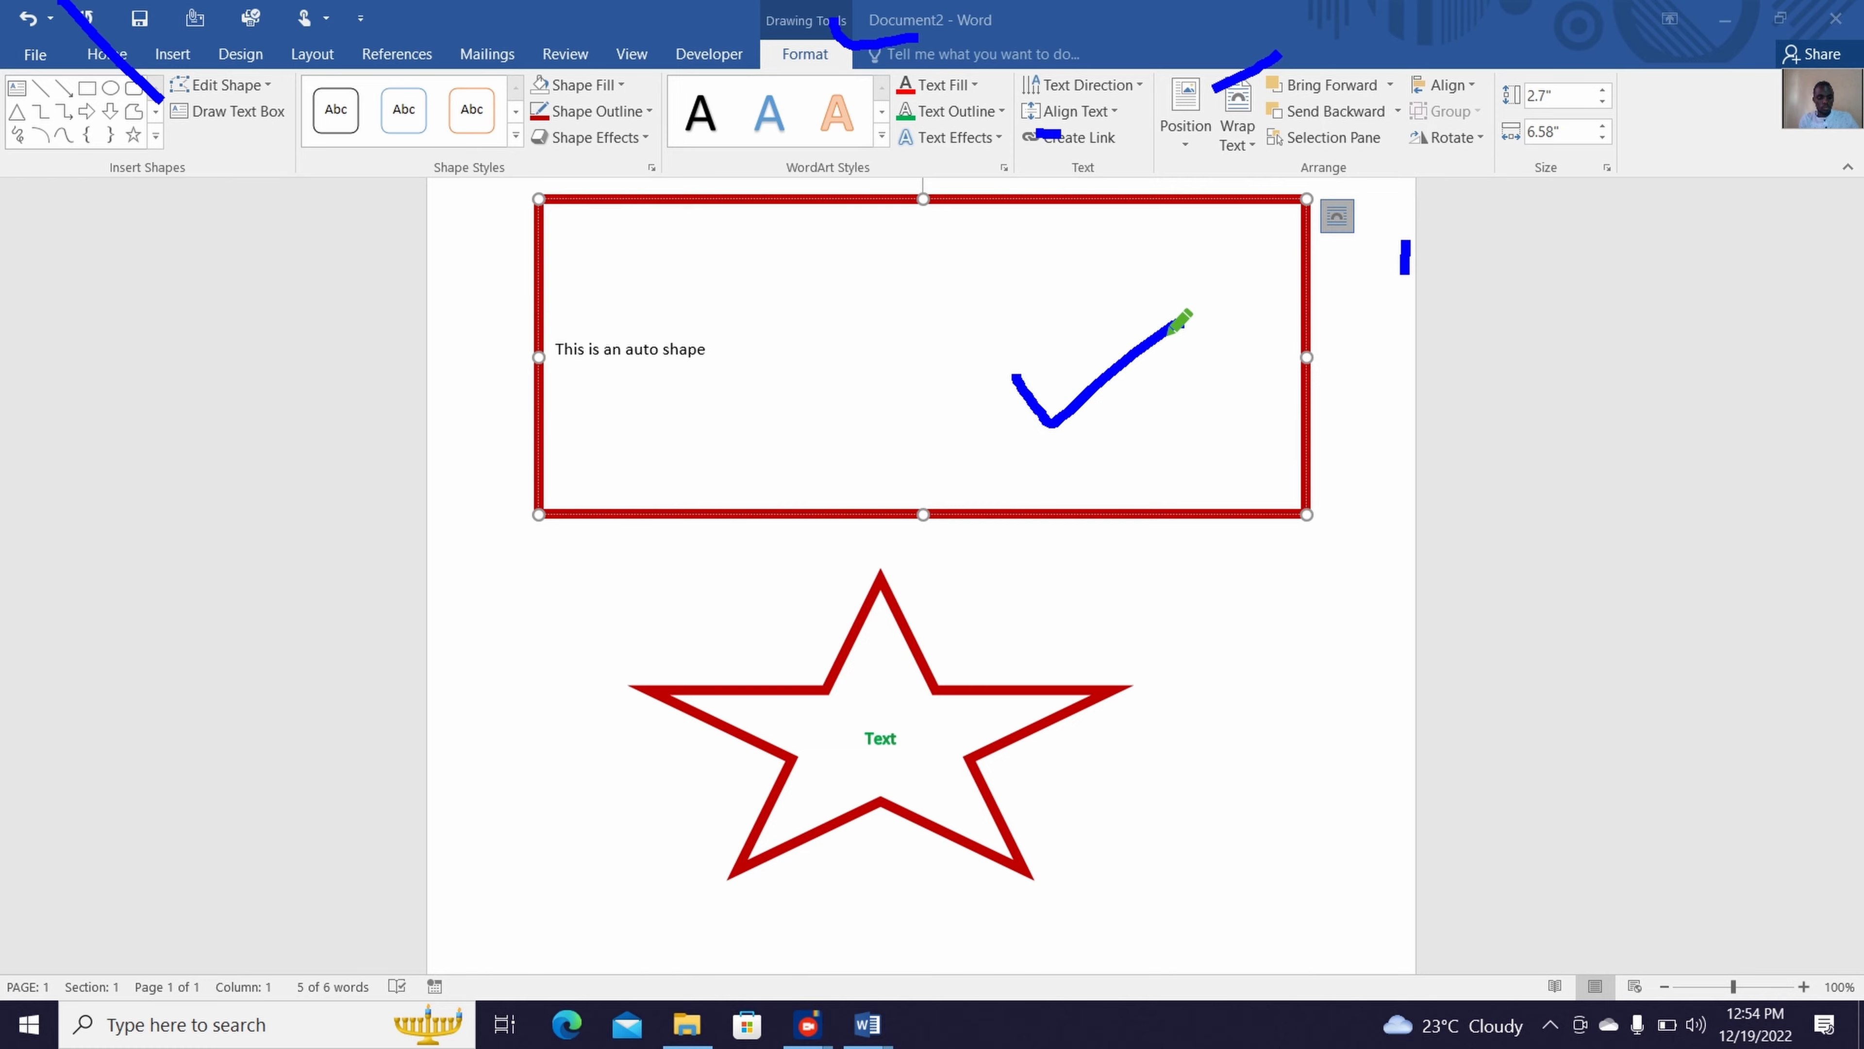
Turn off the screen recorder's annotation pen and return to Document2
key("super+d")
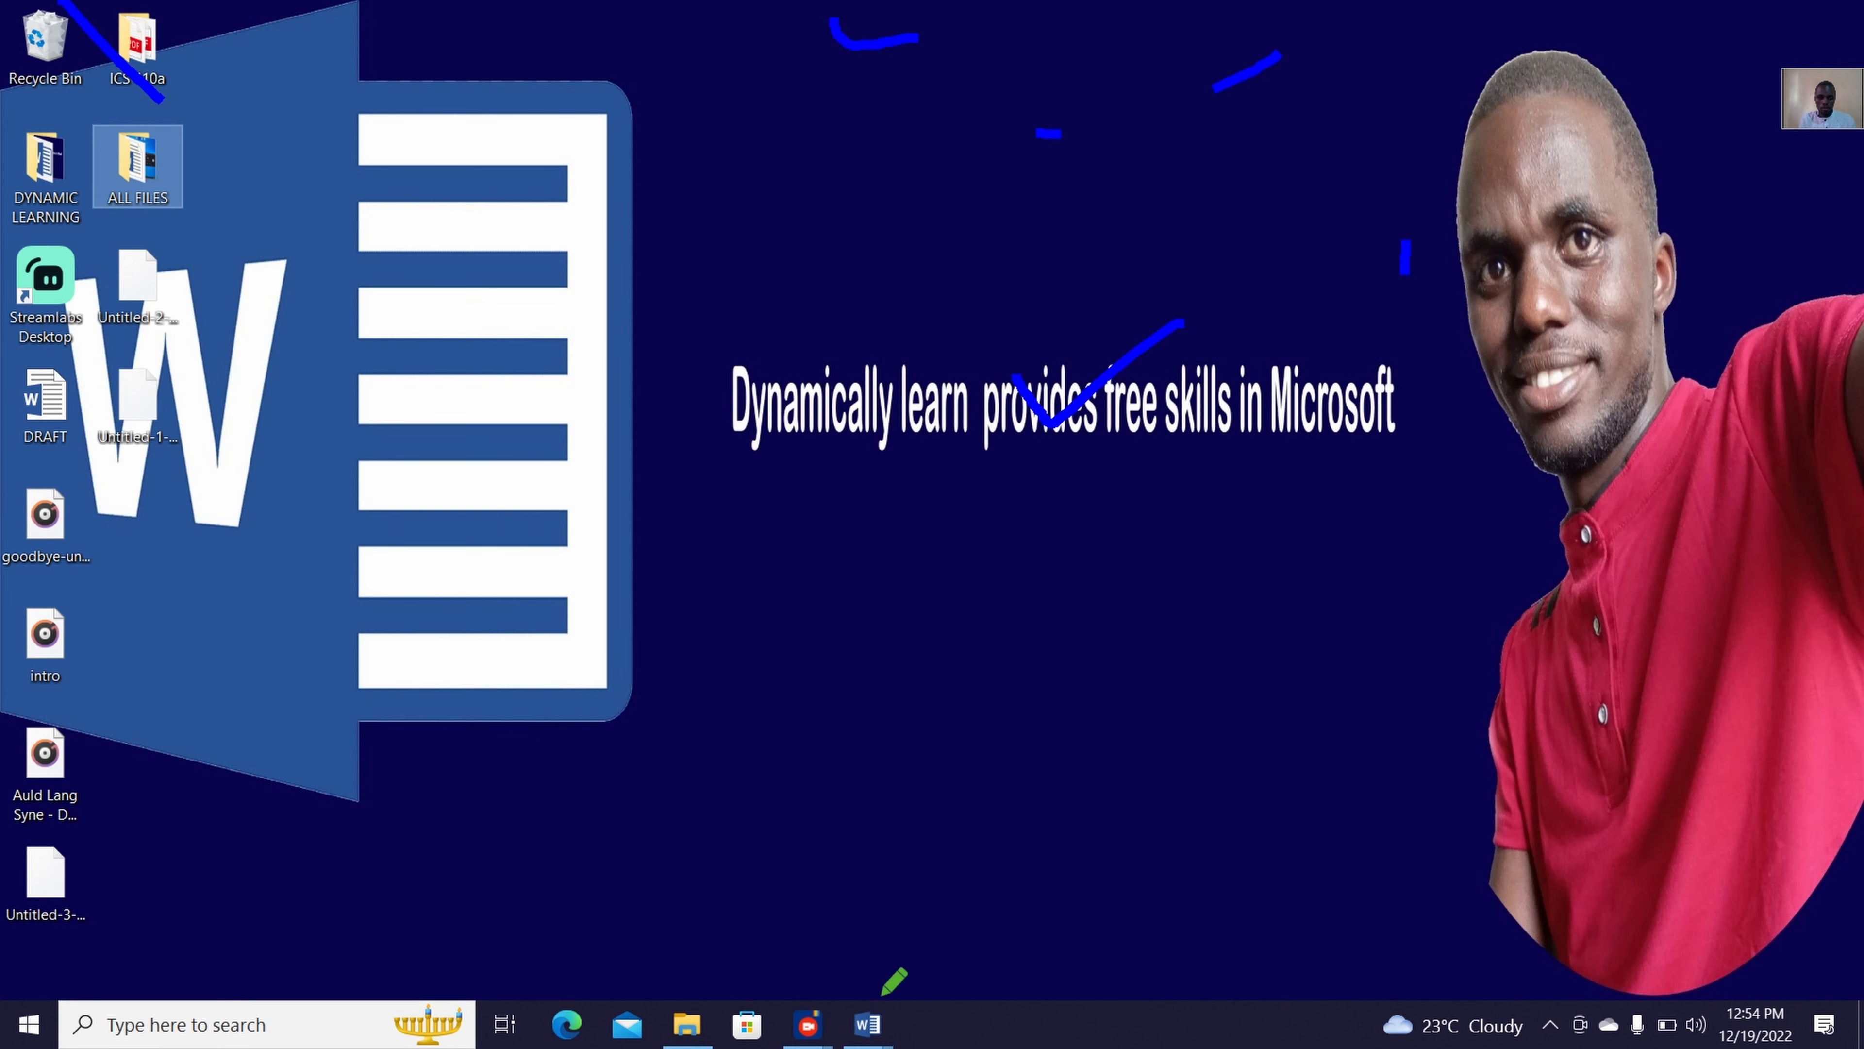
left_click(807, 1024)
left_click(852, 968)
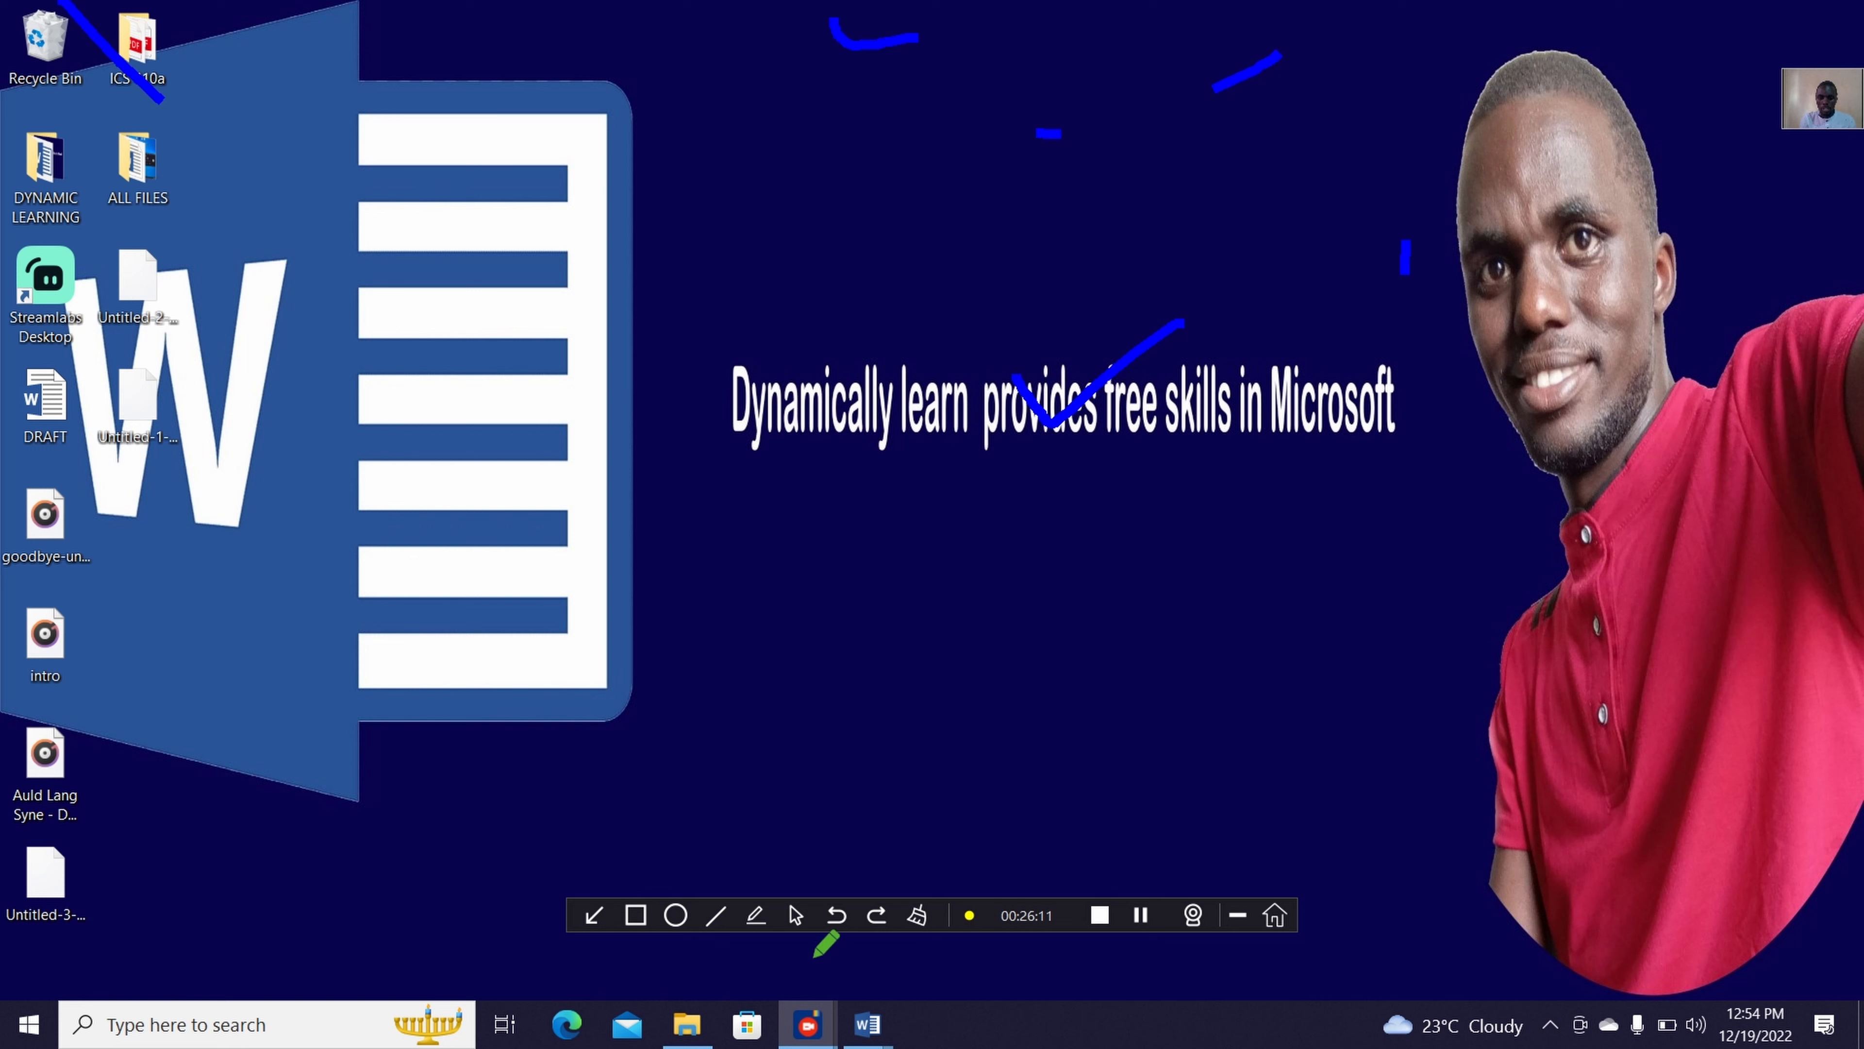
left_click(804, 917)
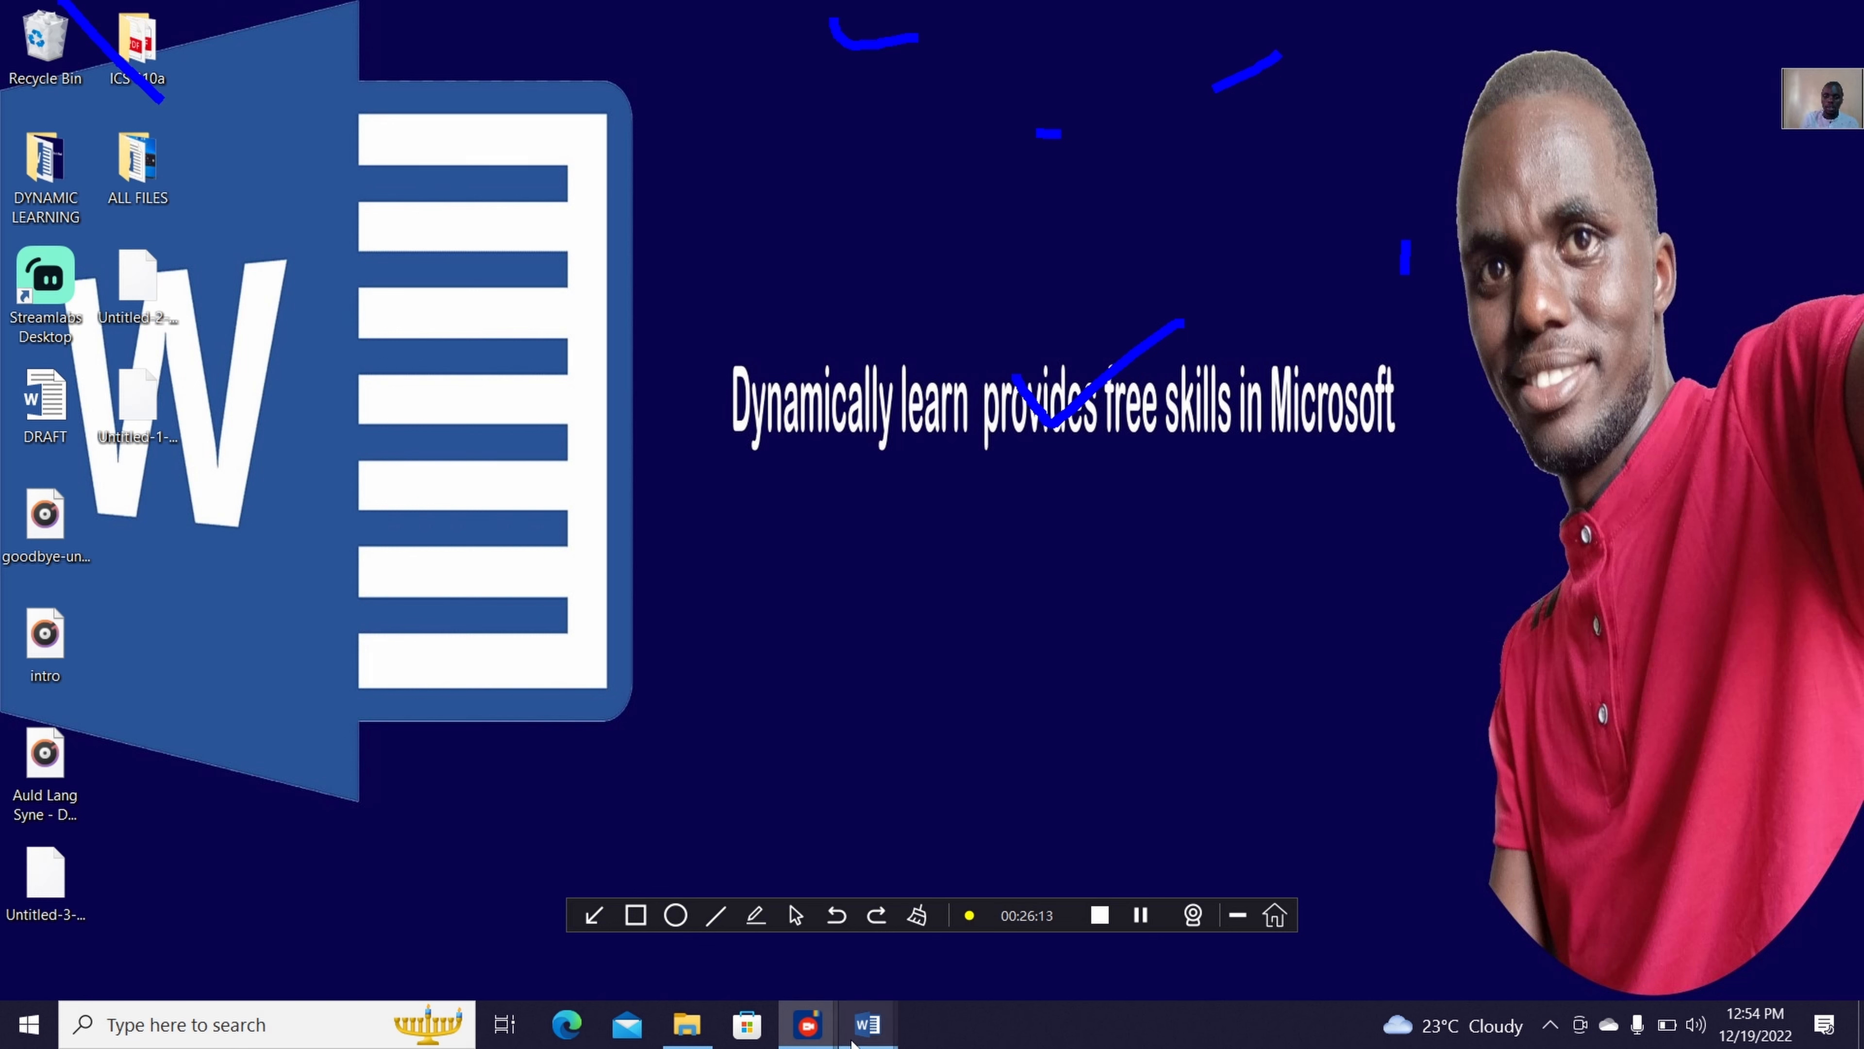
mouse_move(866, 1028)
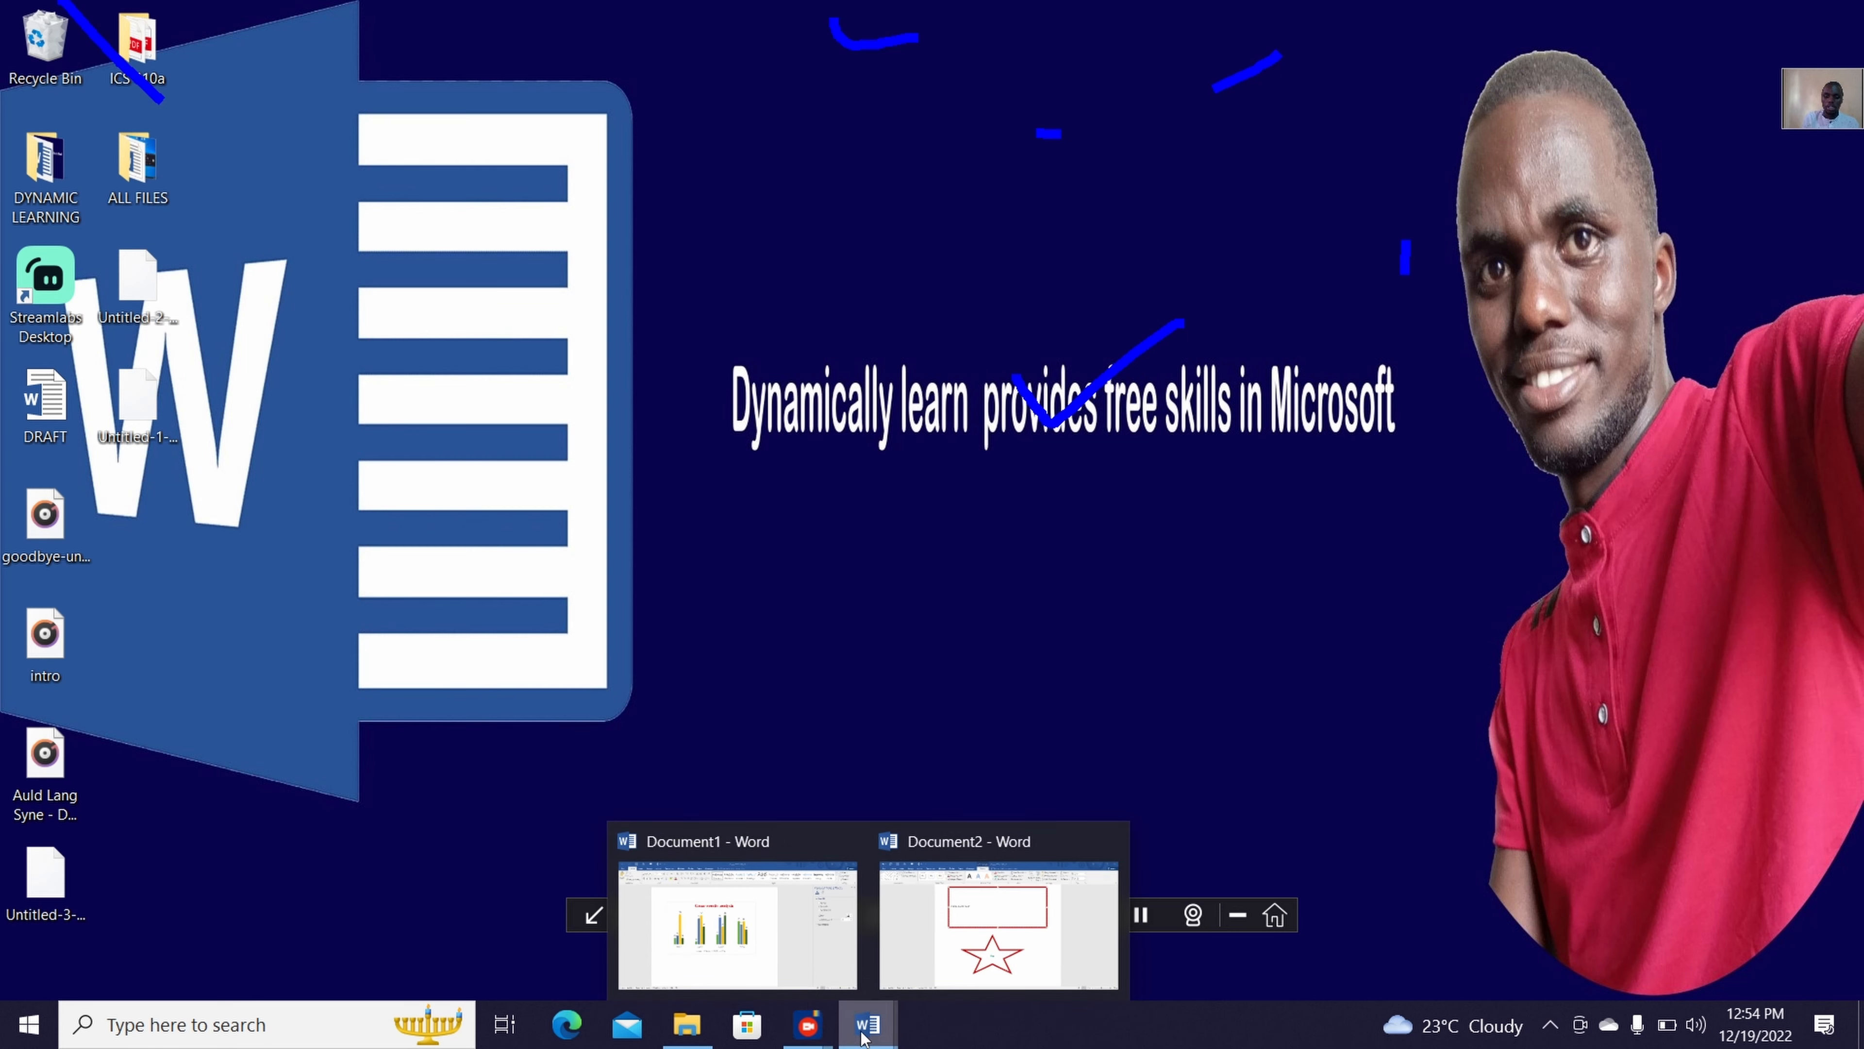
left_click(1002, 911)
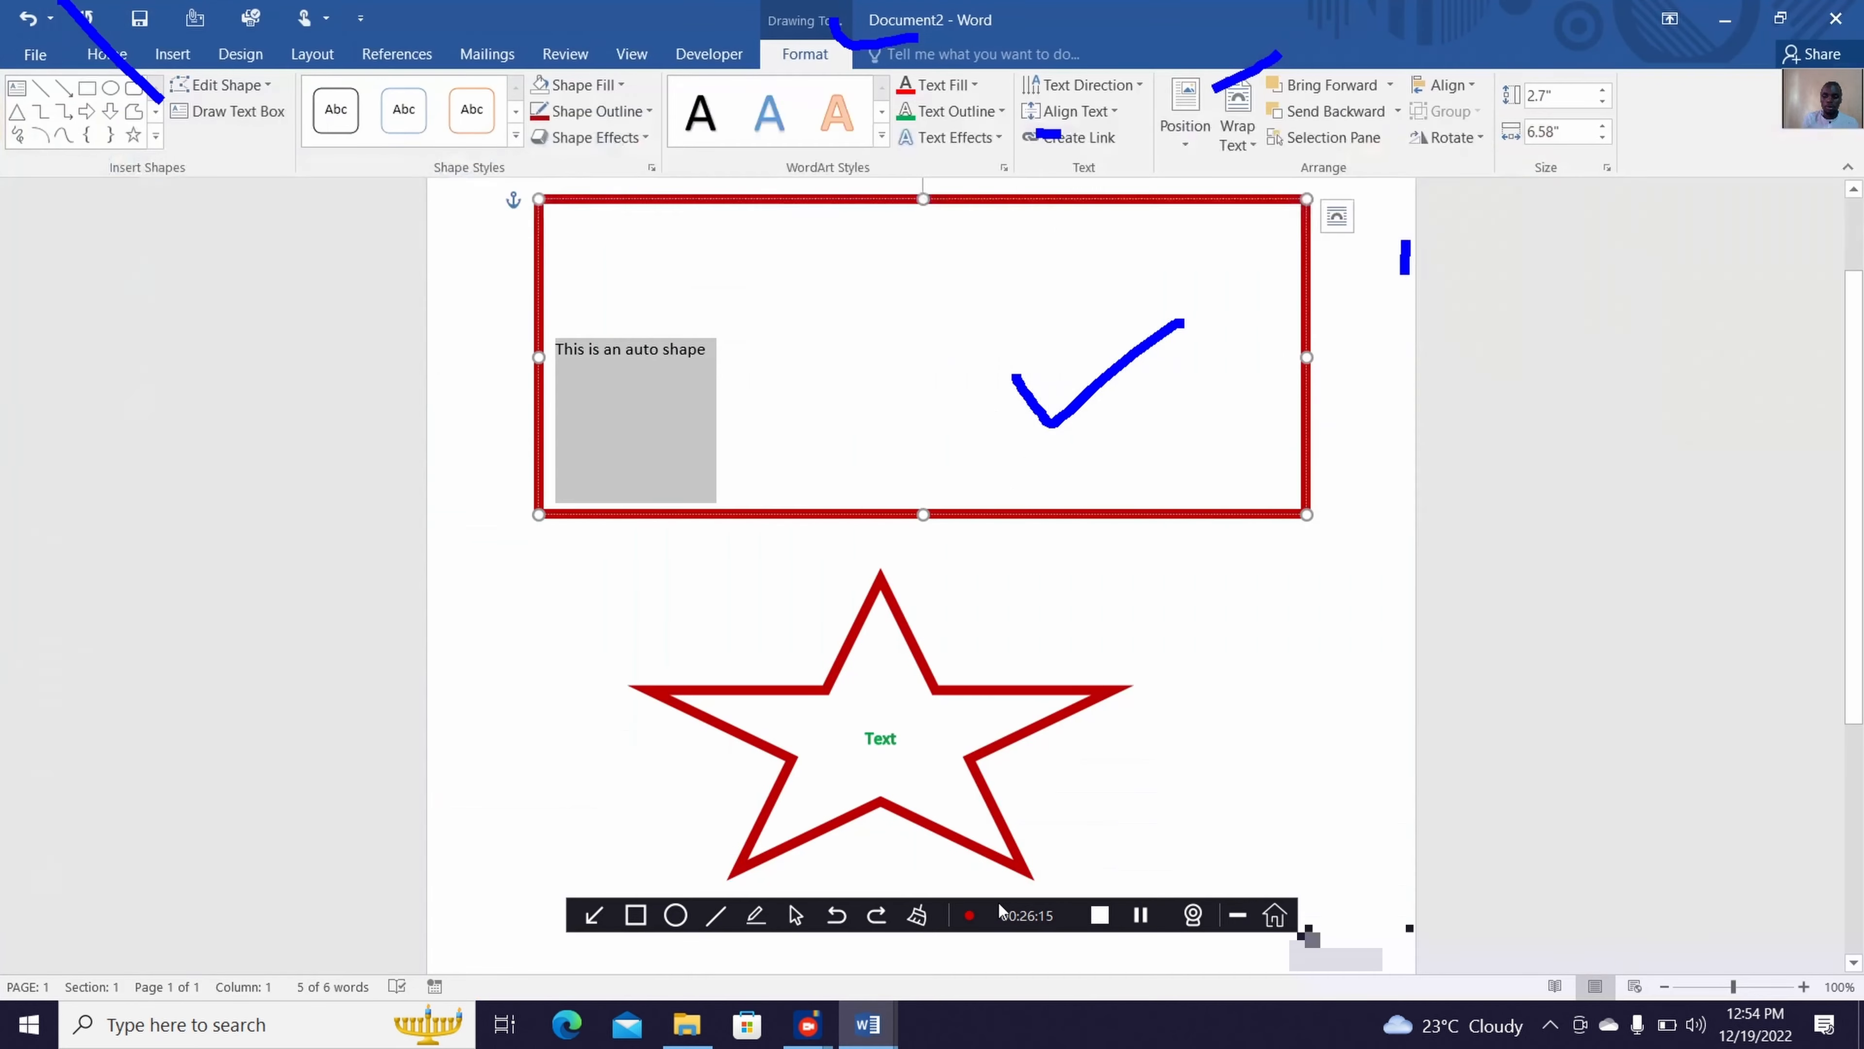
Clear all annotation pen marks from the screen and minimise the recorder's toolbar
left_click(1073, 406)
key("ctrl+z")
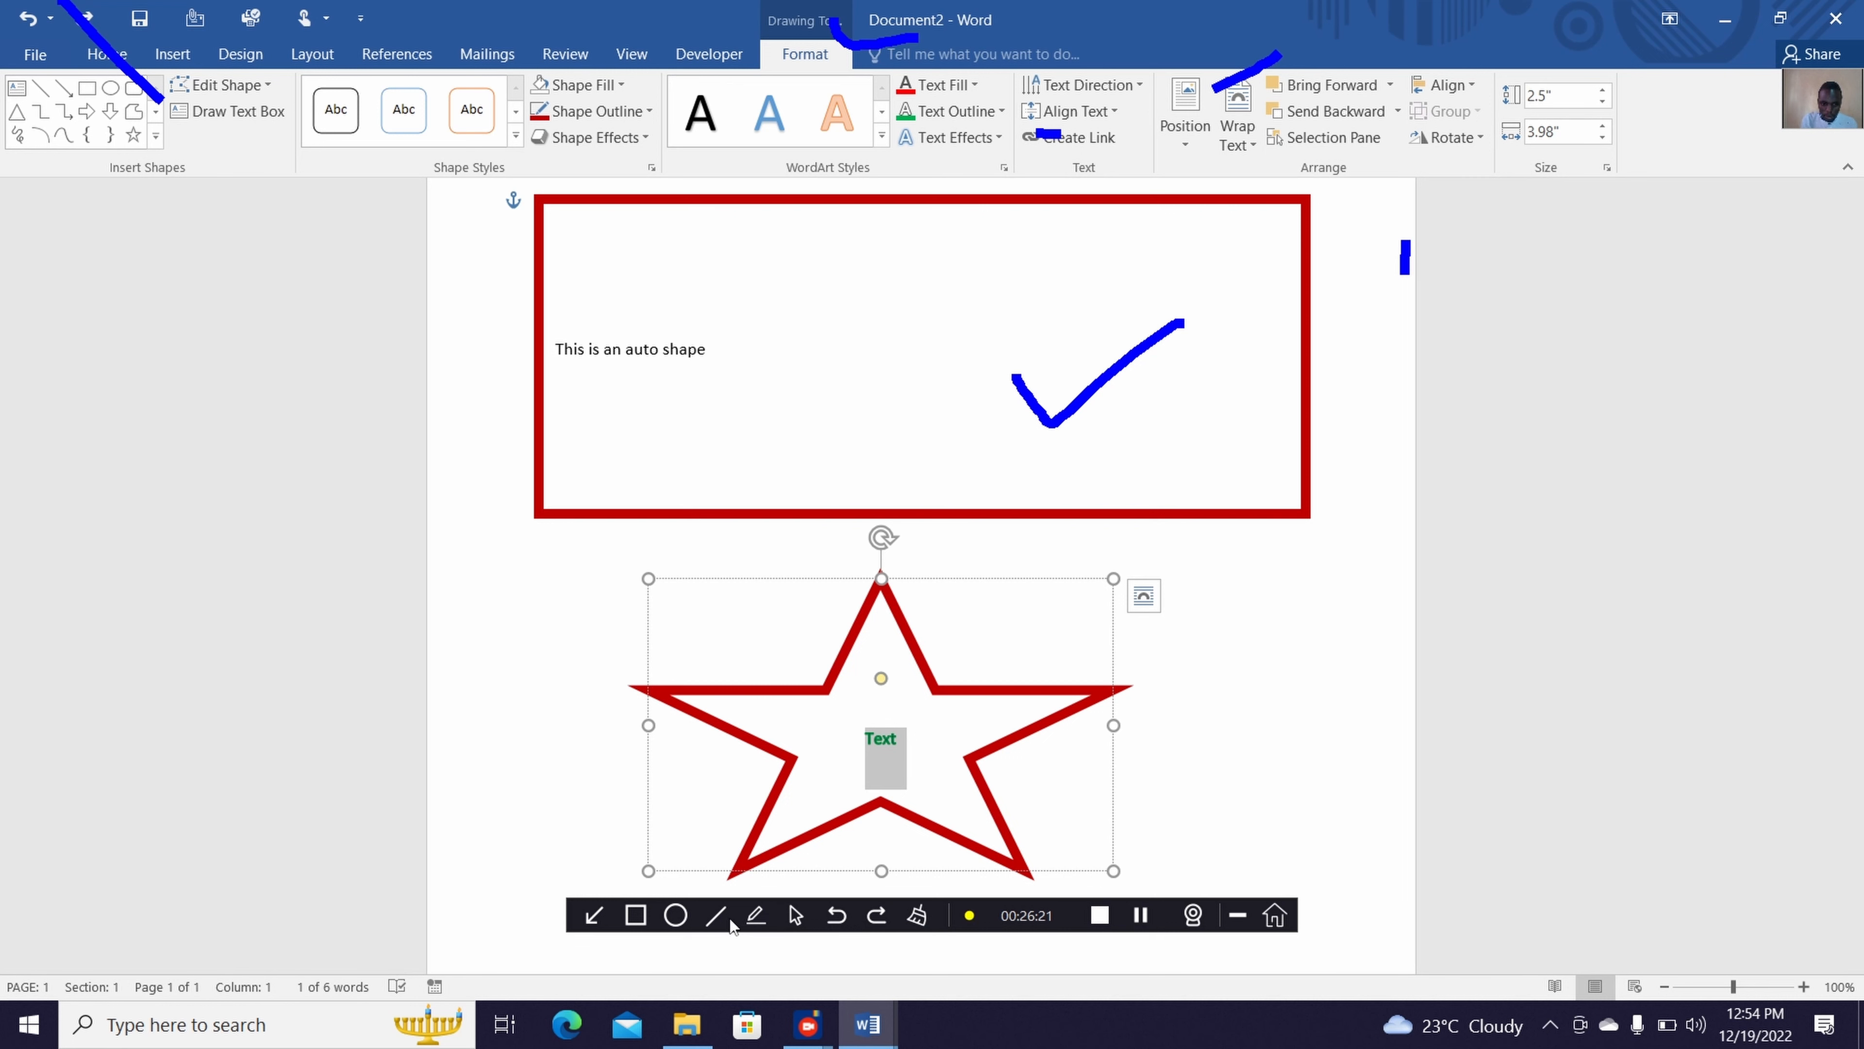
left_click(637, 916)
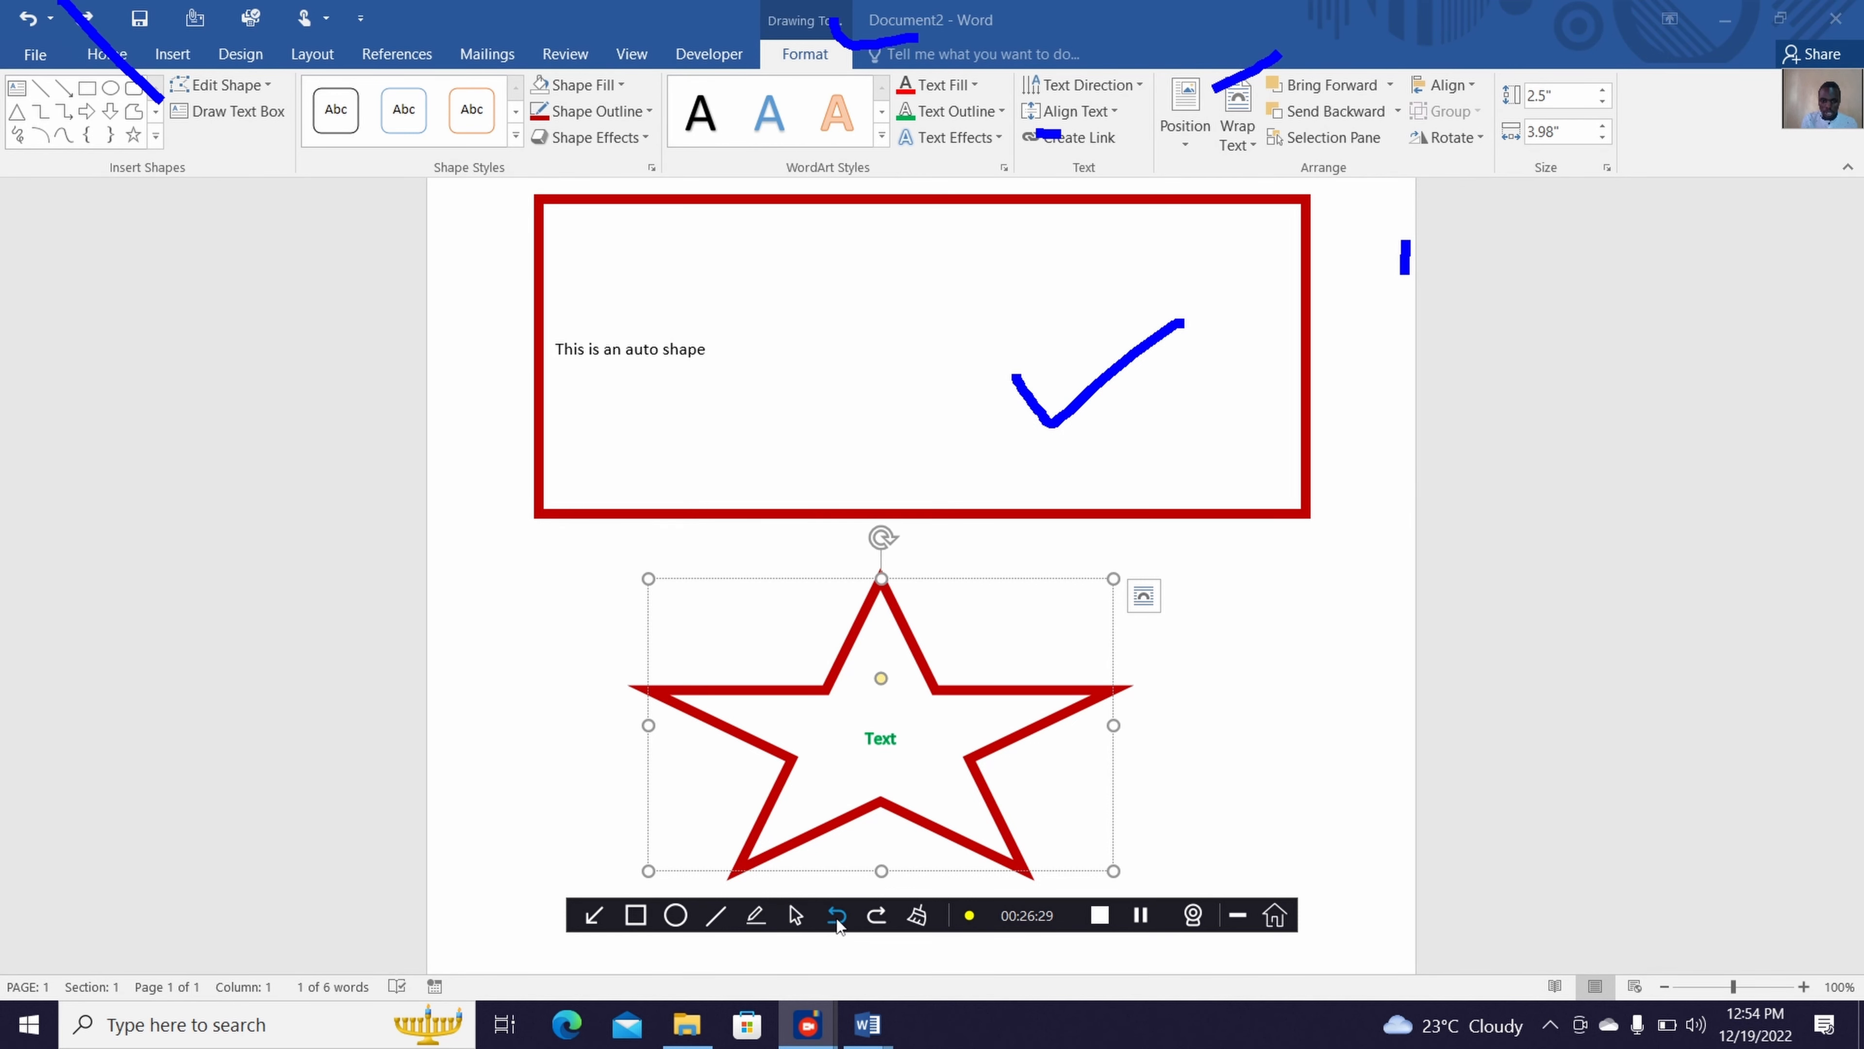
left_click(922, 915)
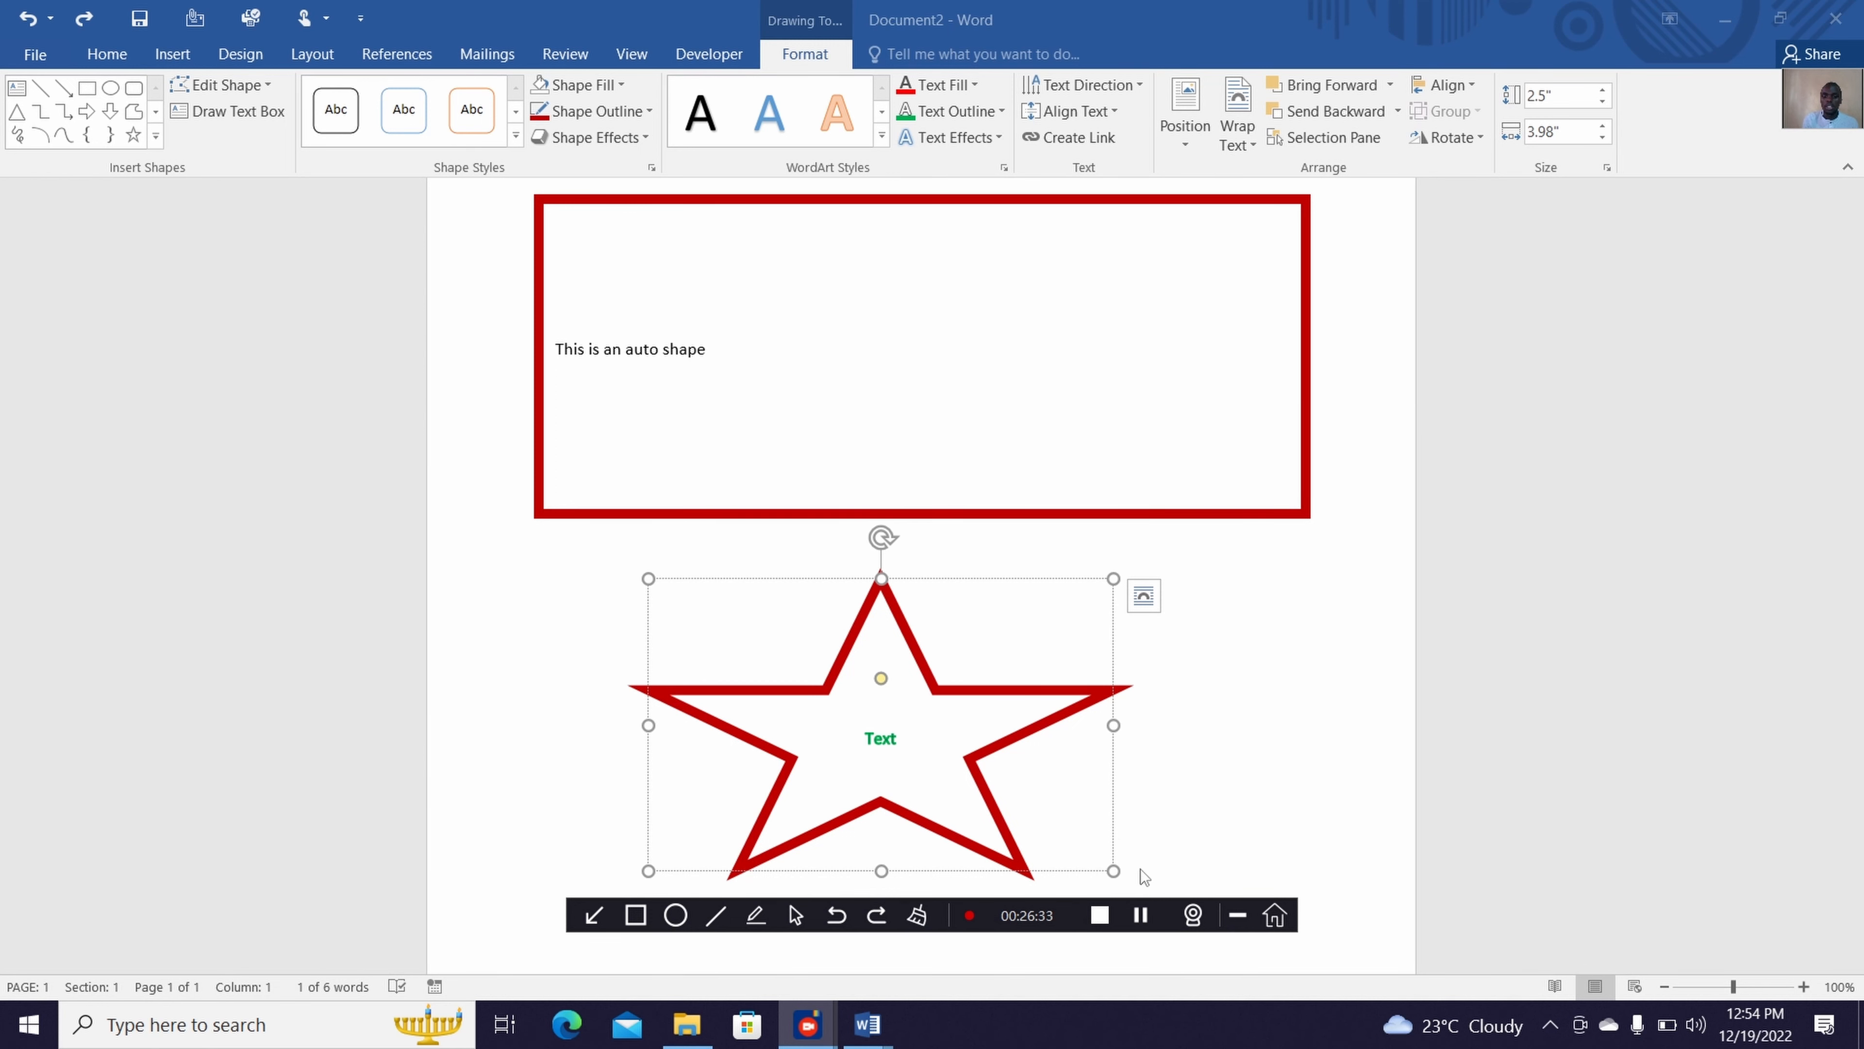
left_click(1237, 915)
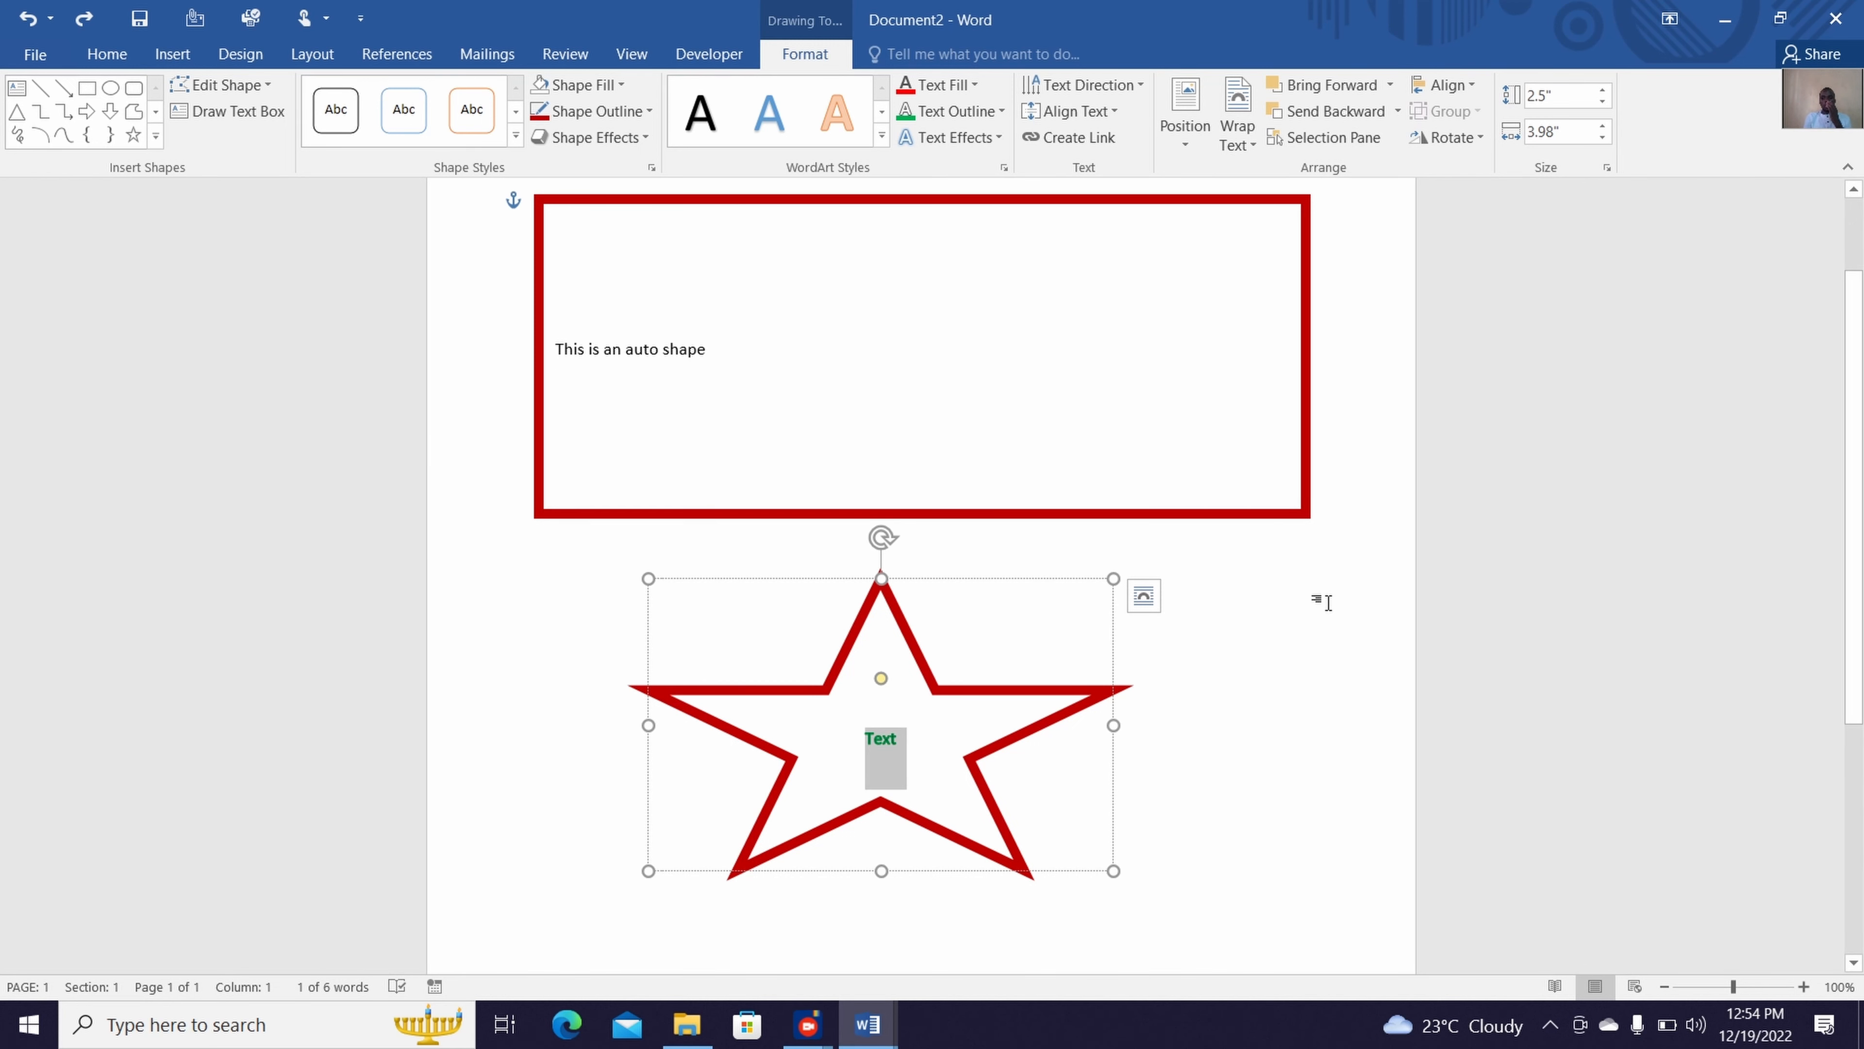
Apply the green text outline to "This is an auto shape" in the rectangle, and deselect the shape
left_click(1319, 618)
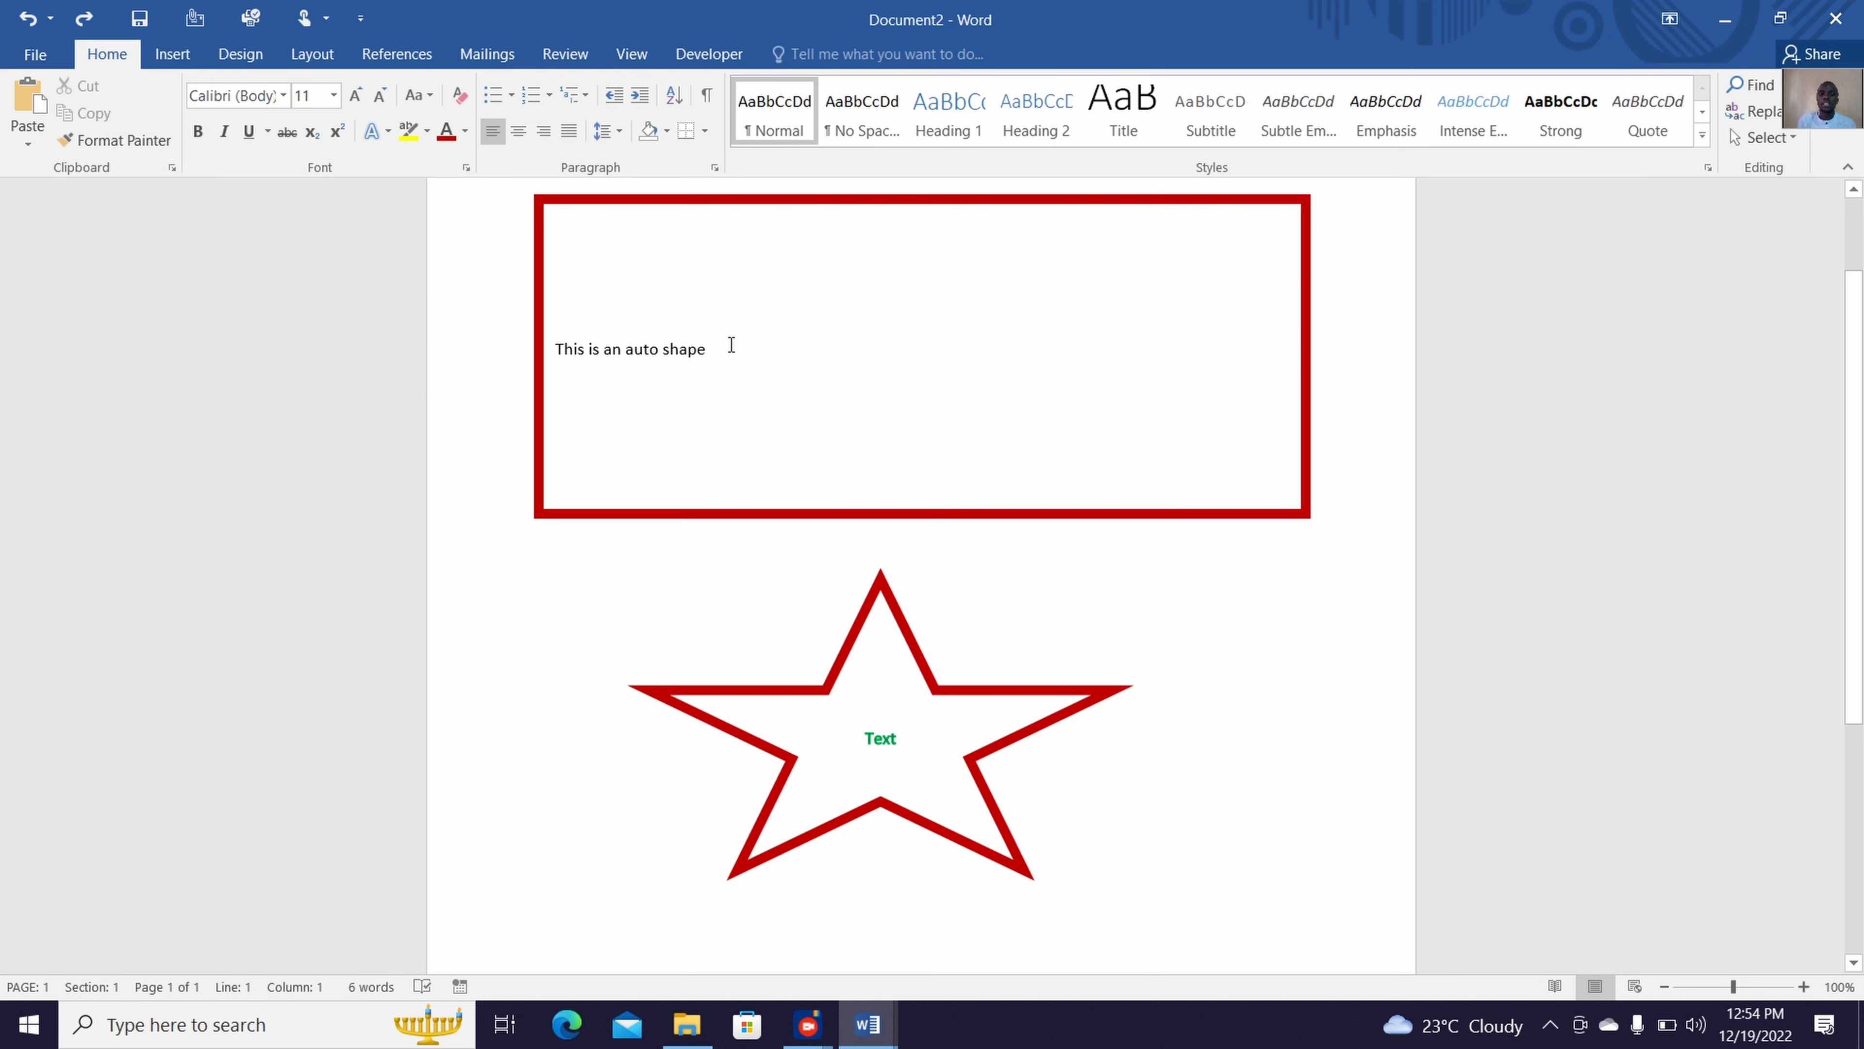
left_click(615, 333)
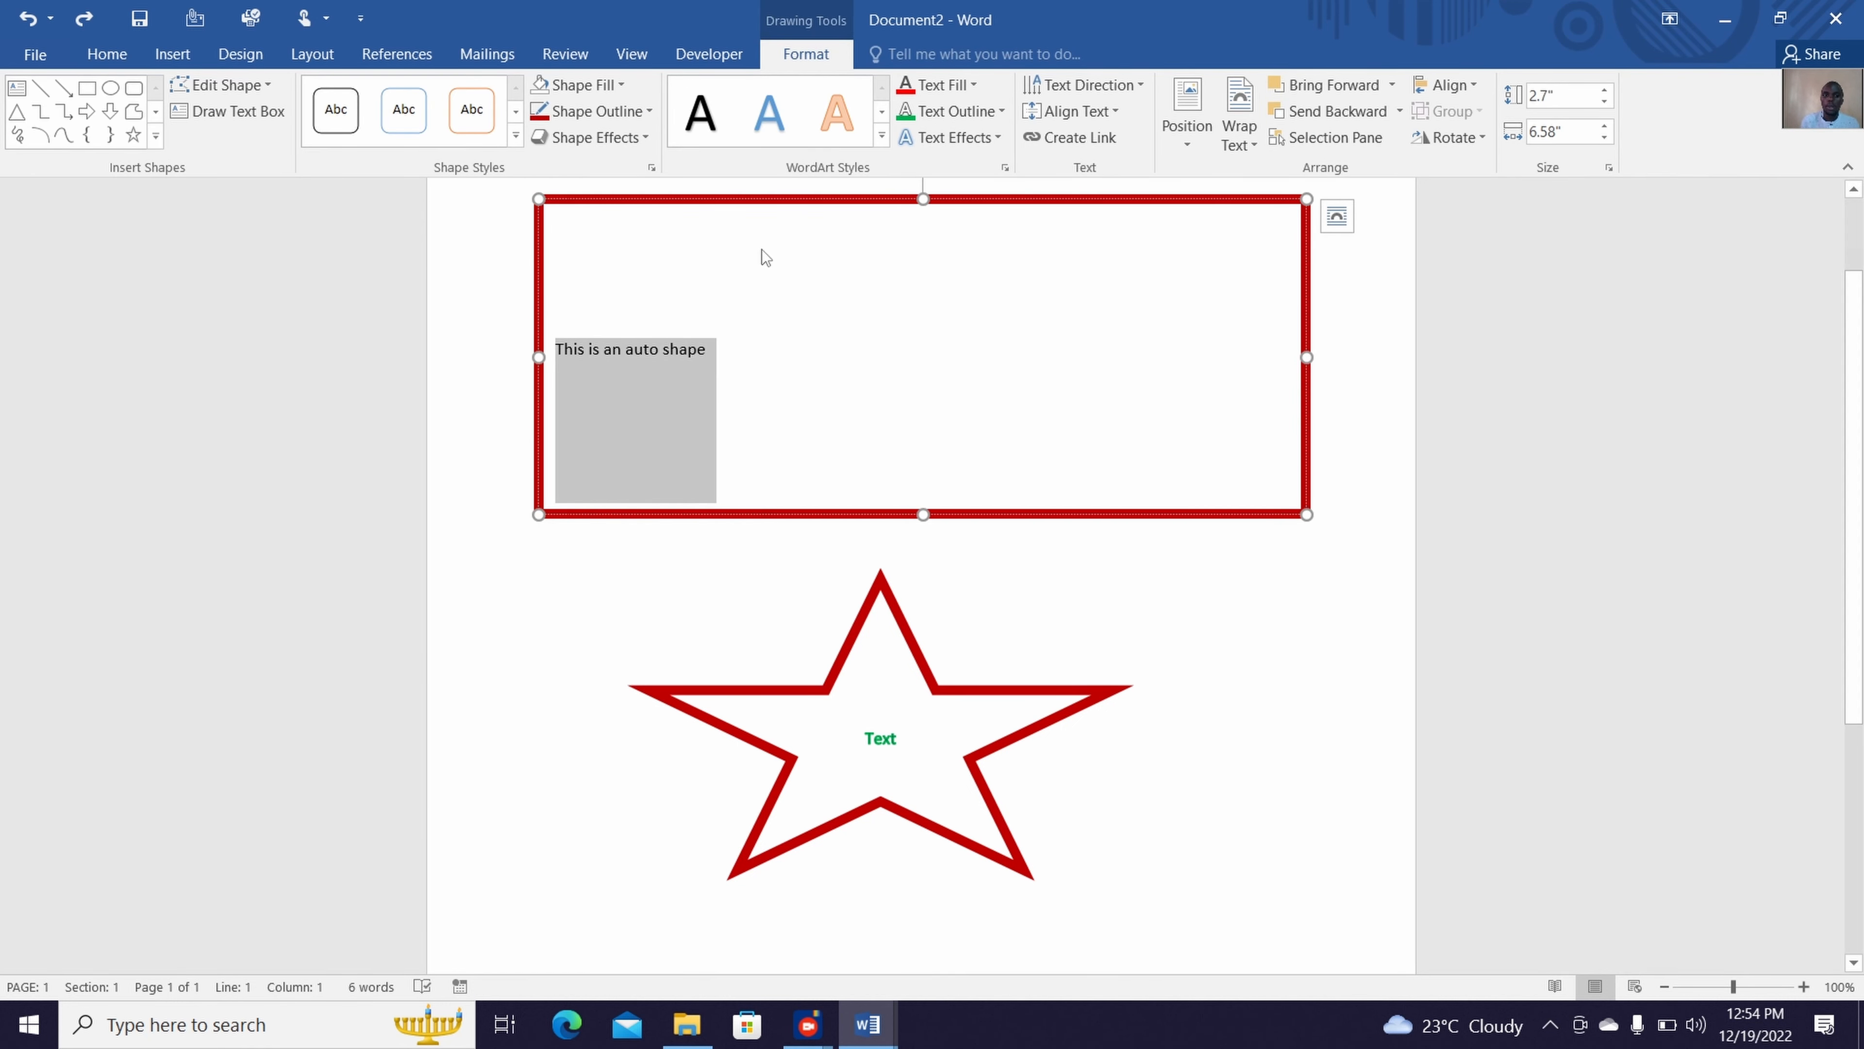
left_click(908, 114)
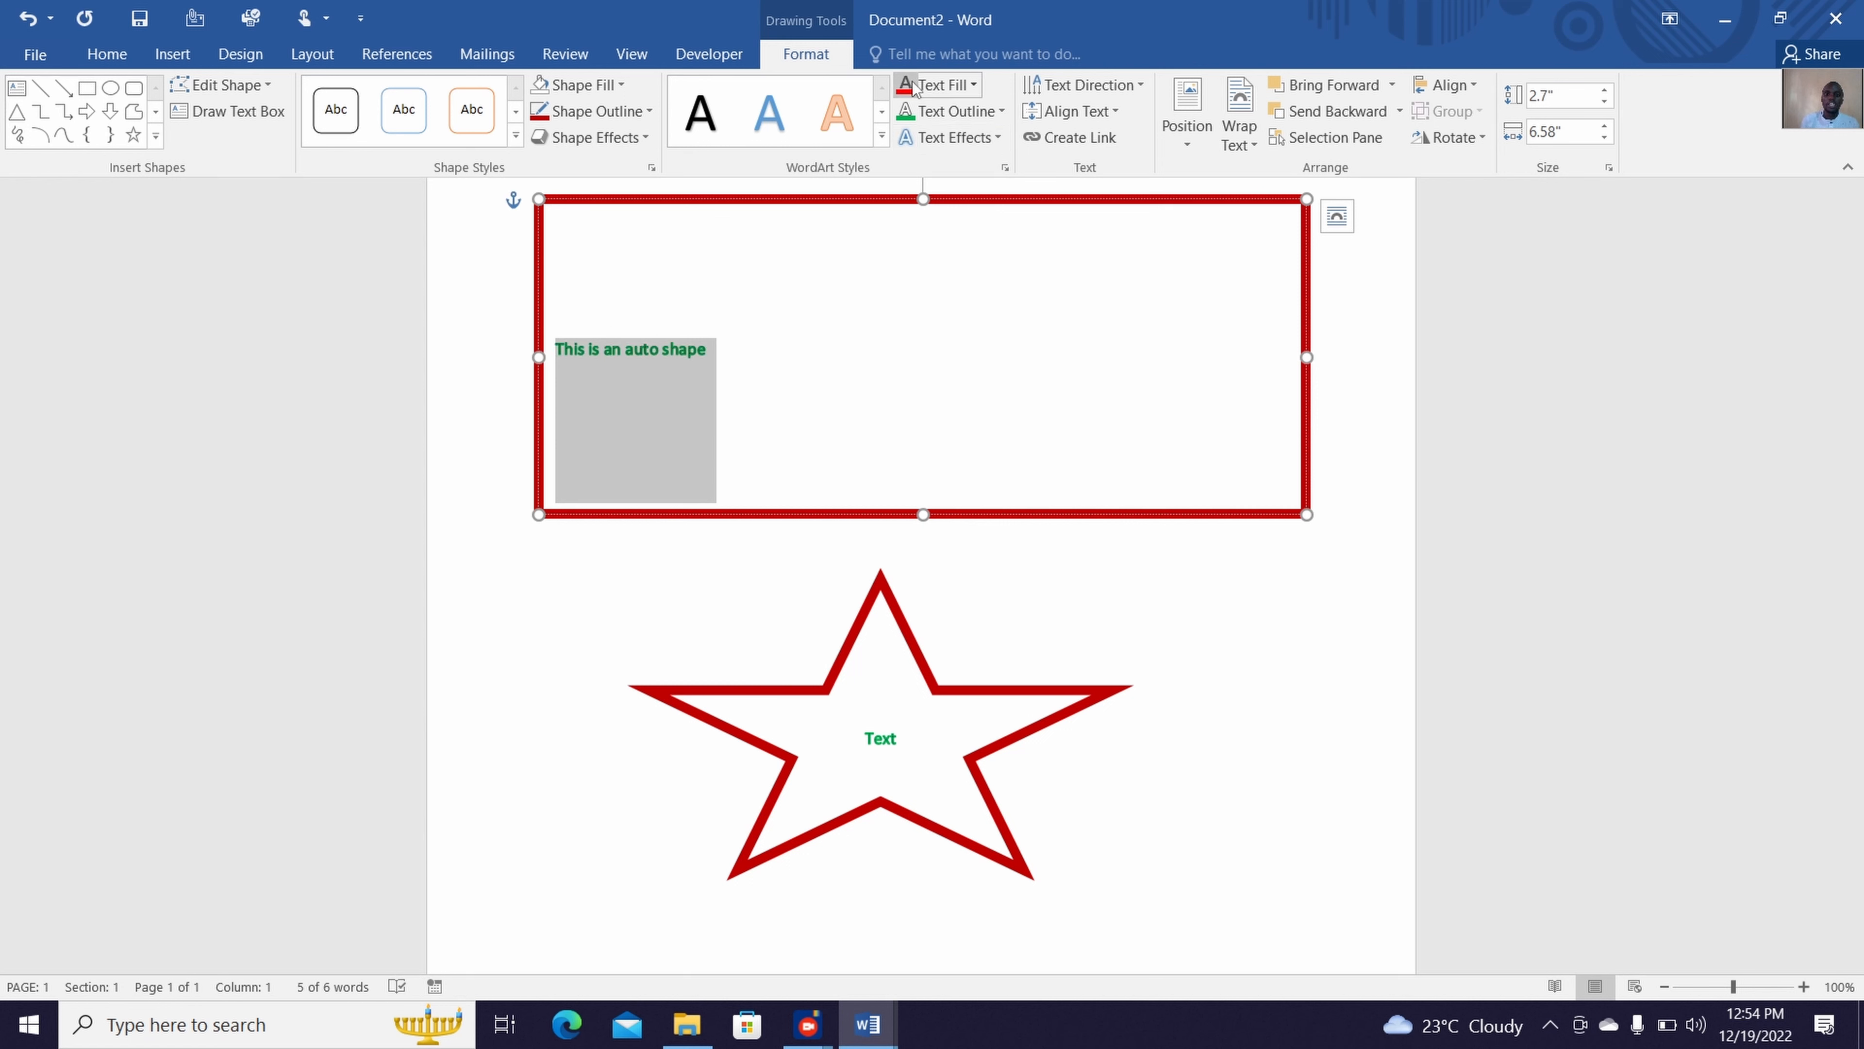
left_click(758, 319)
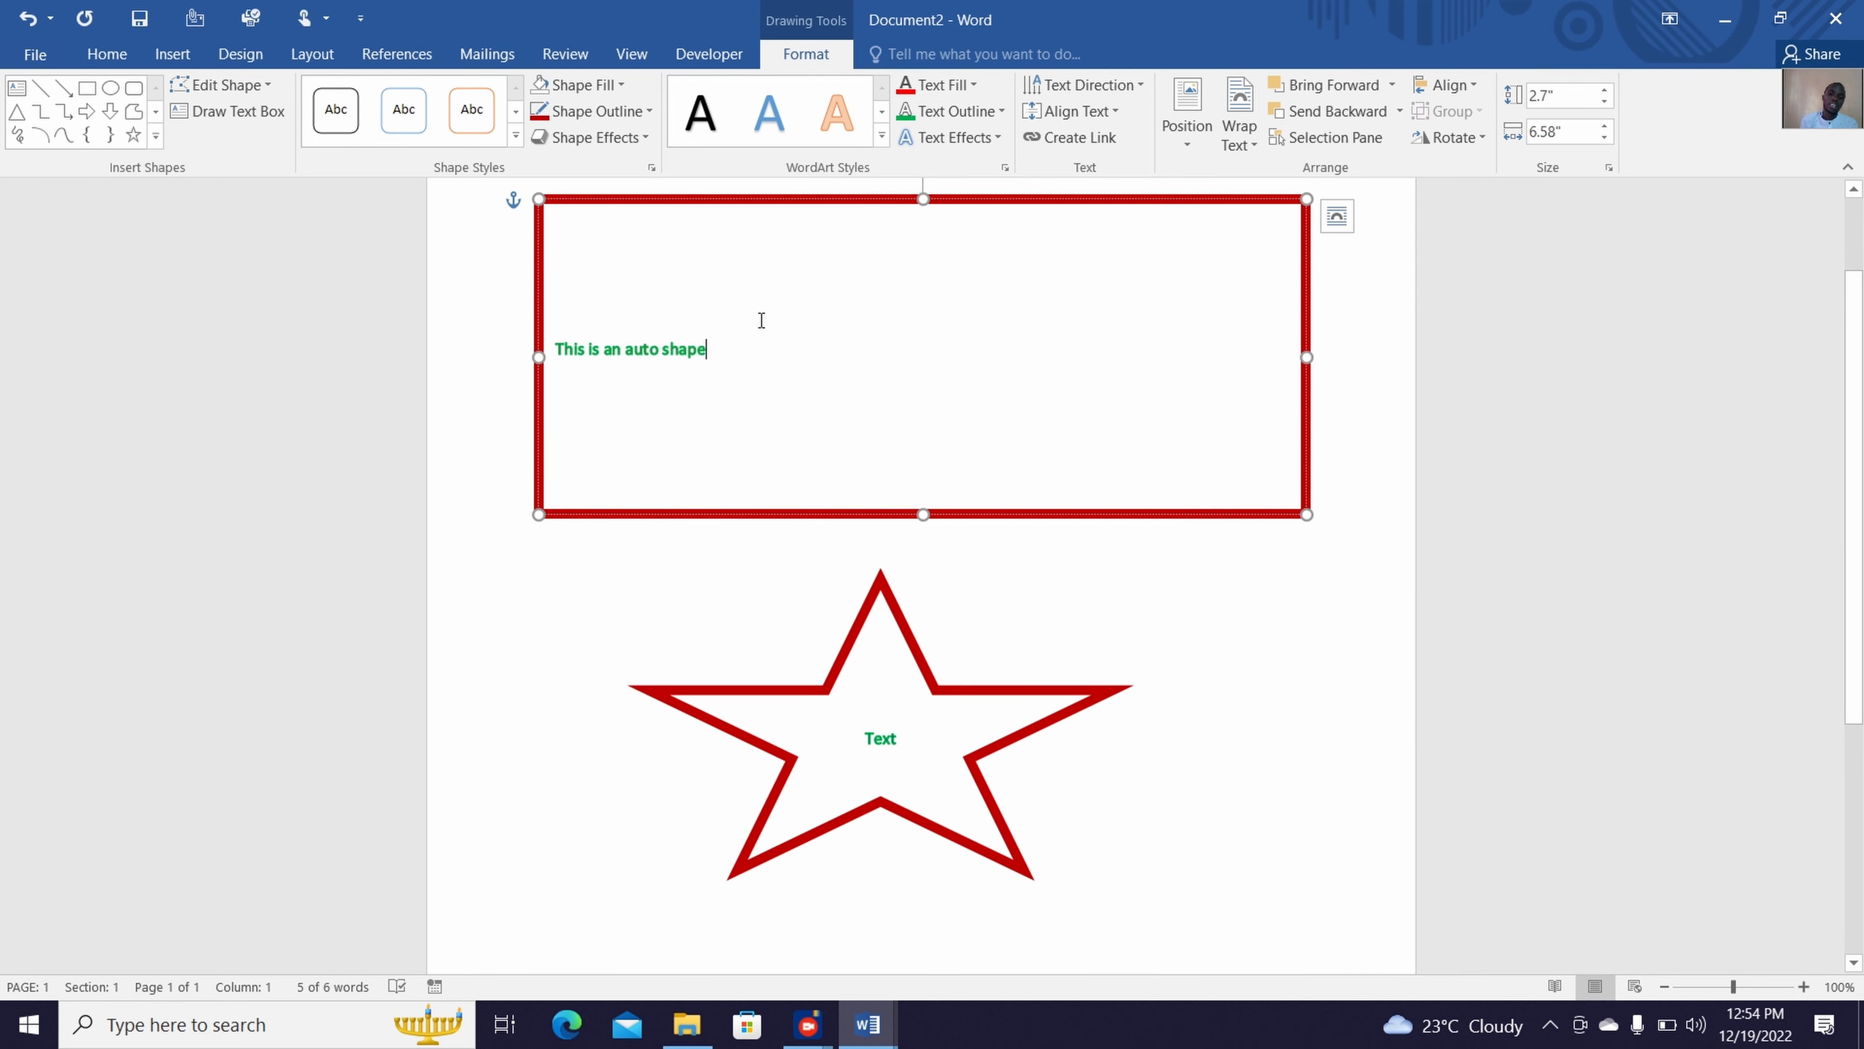
left_click_drag(669, 335, 555, 348)
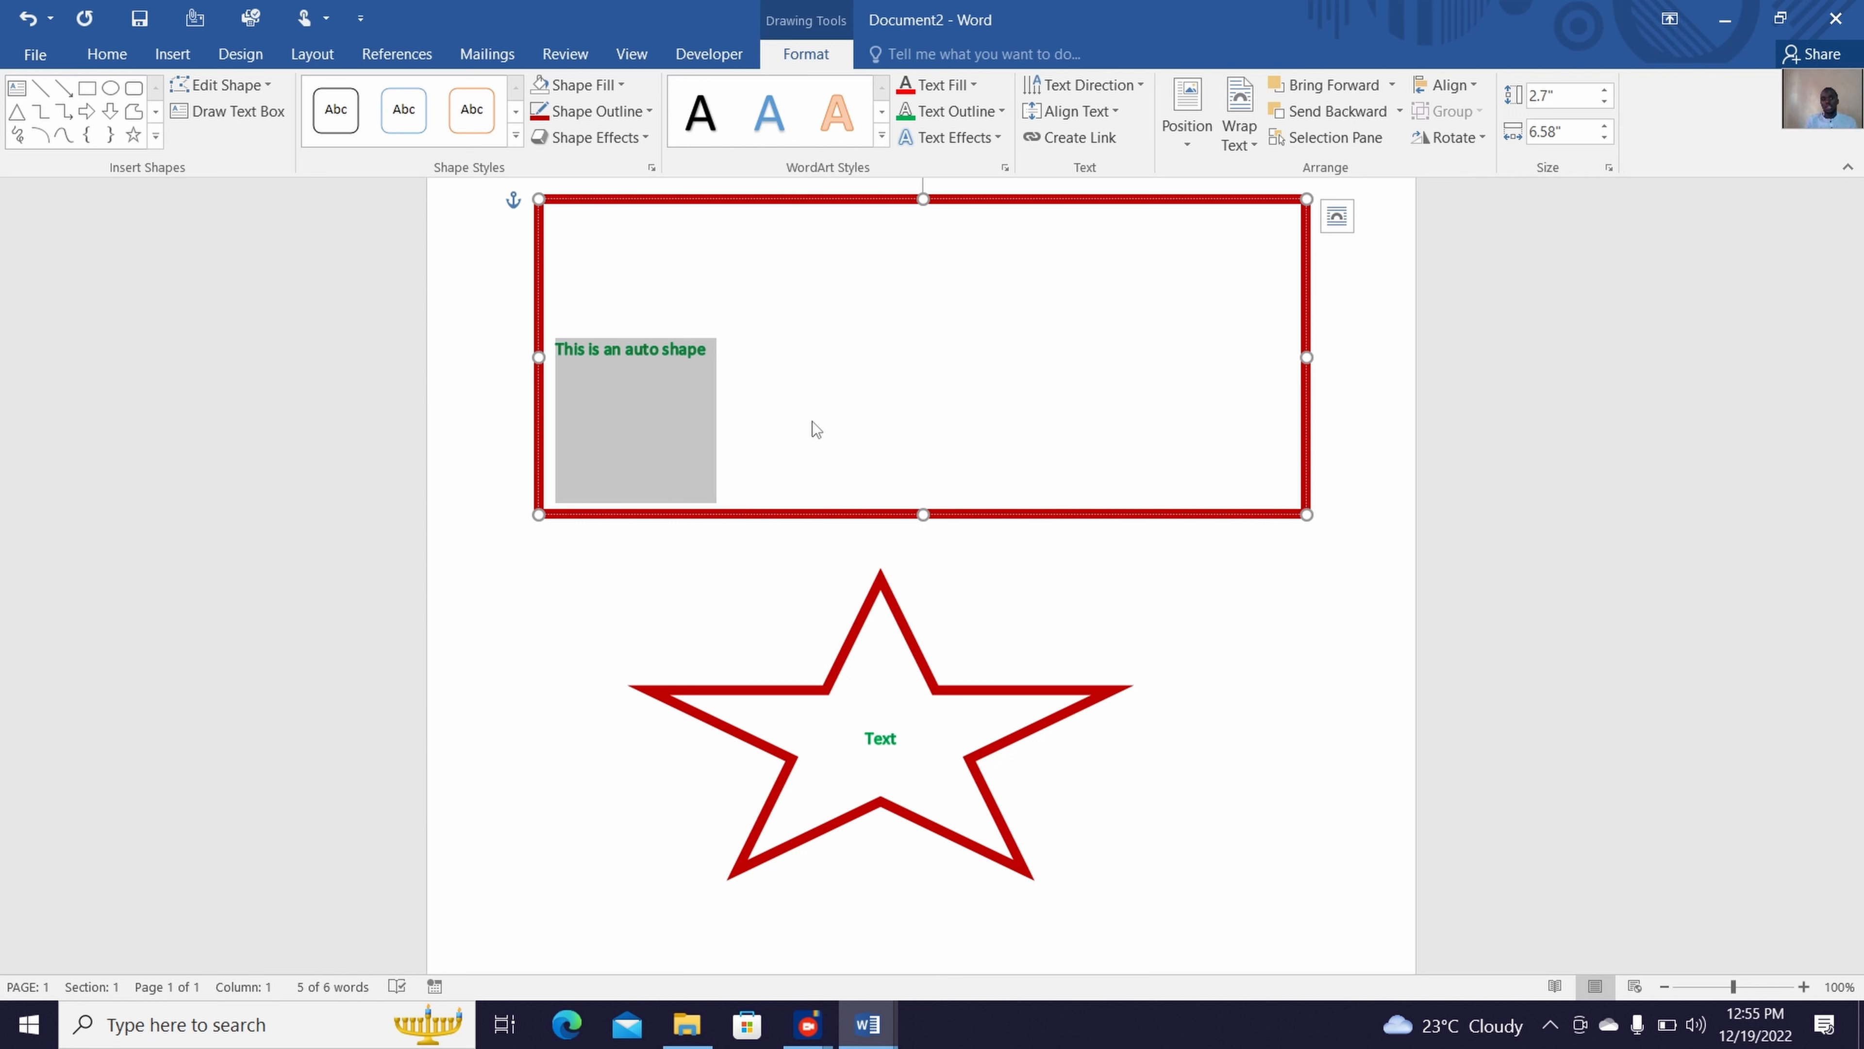
left_click(1245, 767)
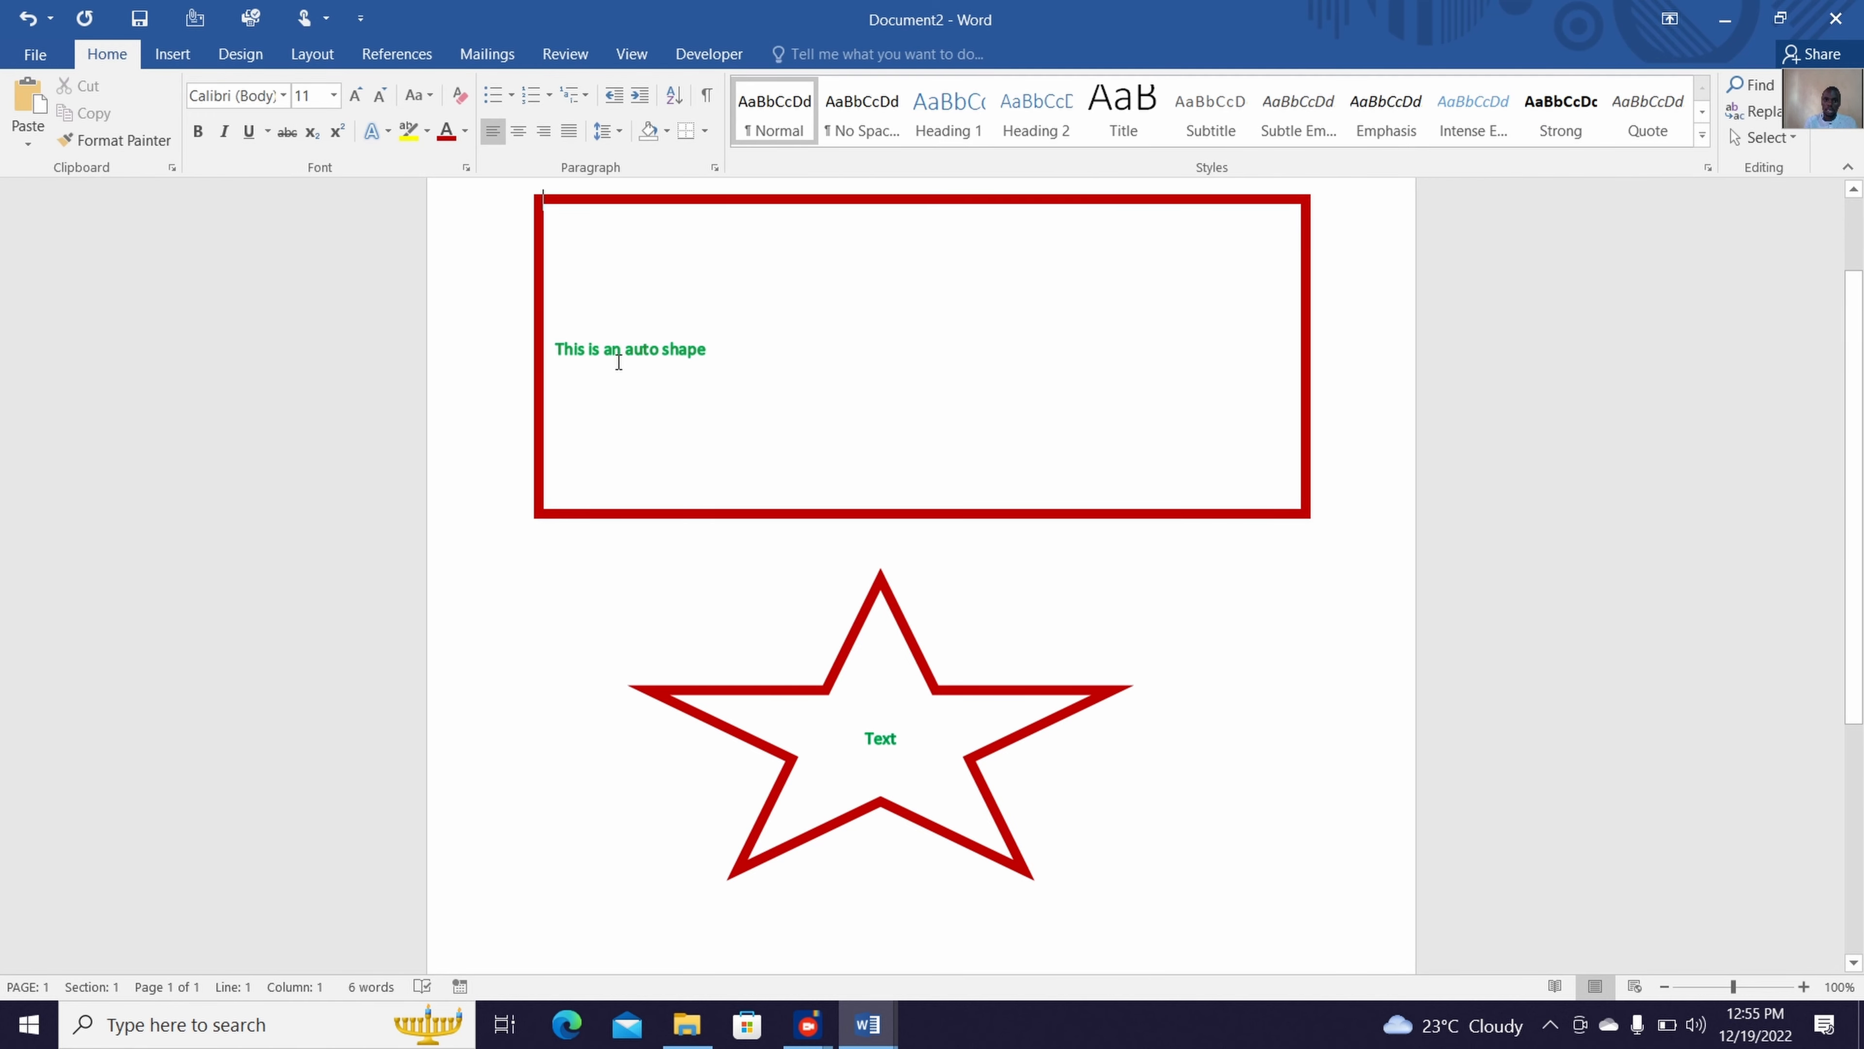
Align the rectangle's text "This is an auto shape" to the middle vertically and center it horizontally
left_click_drag(559, 350, 720, 345)
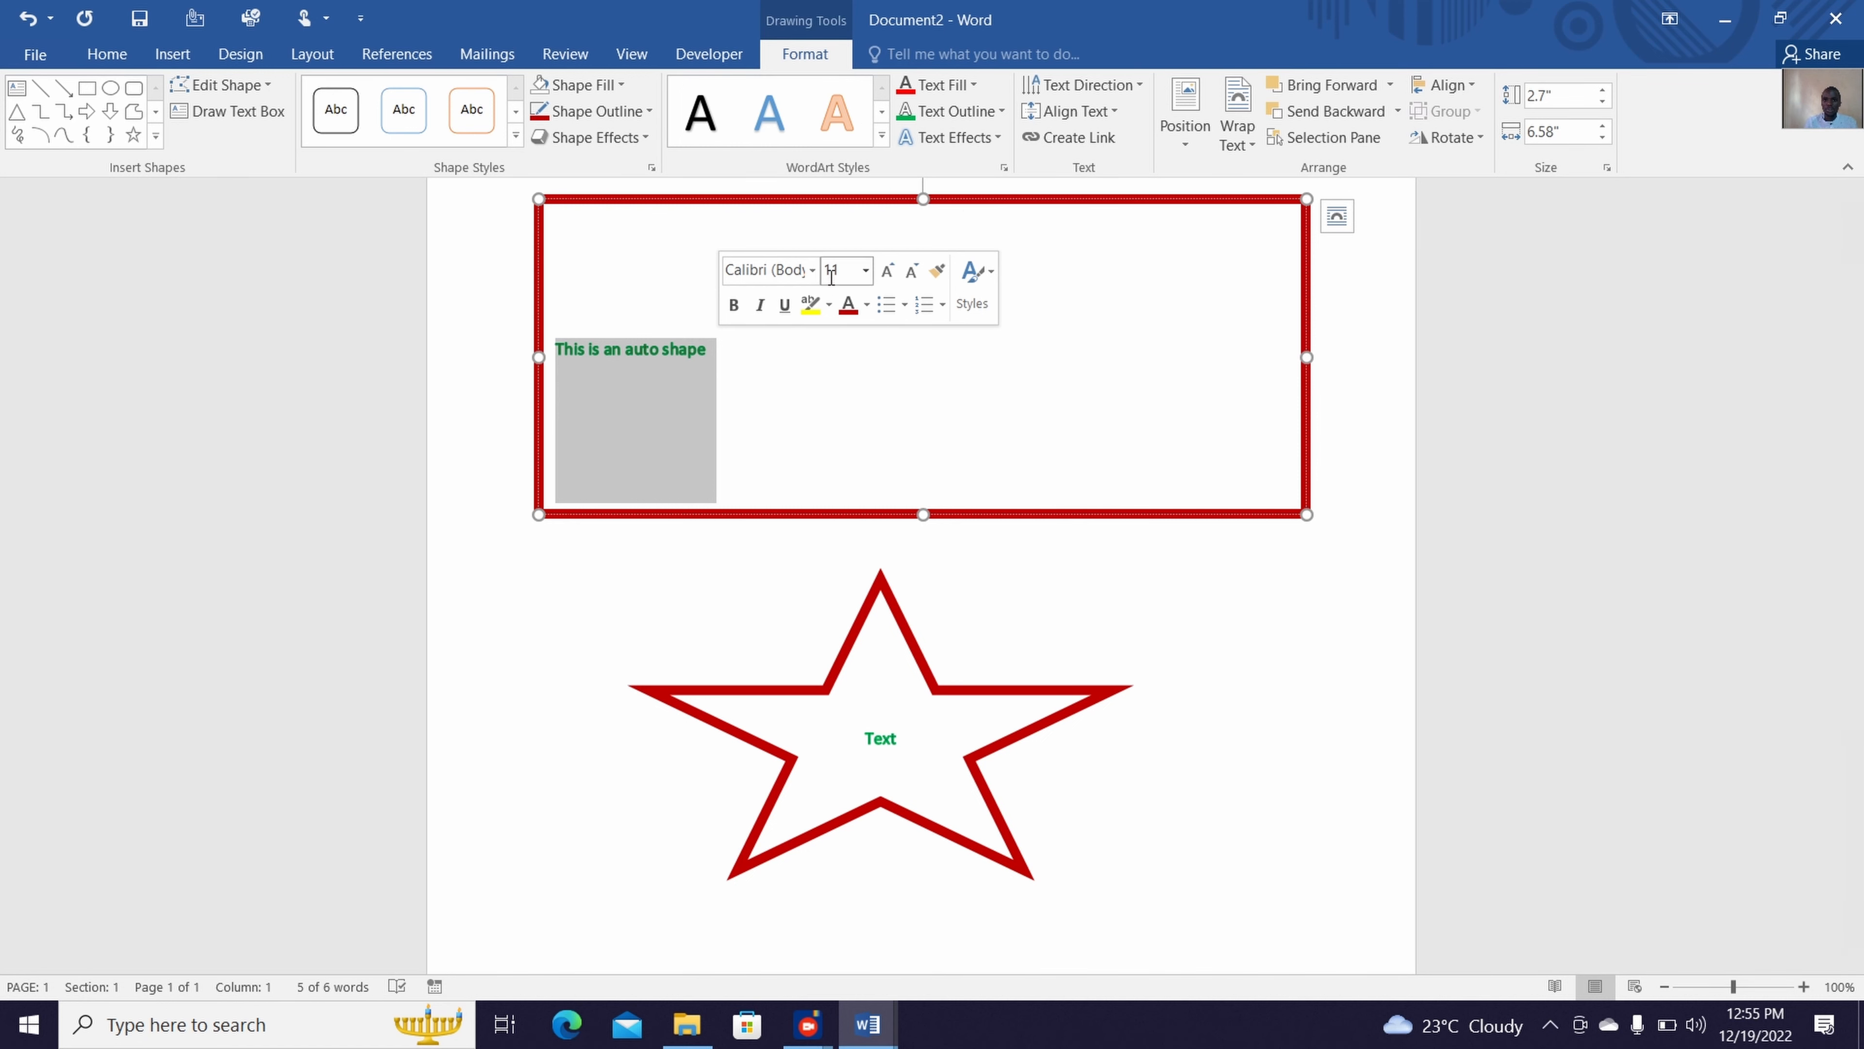
left_click(1101, 114)
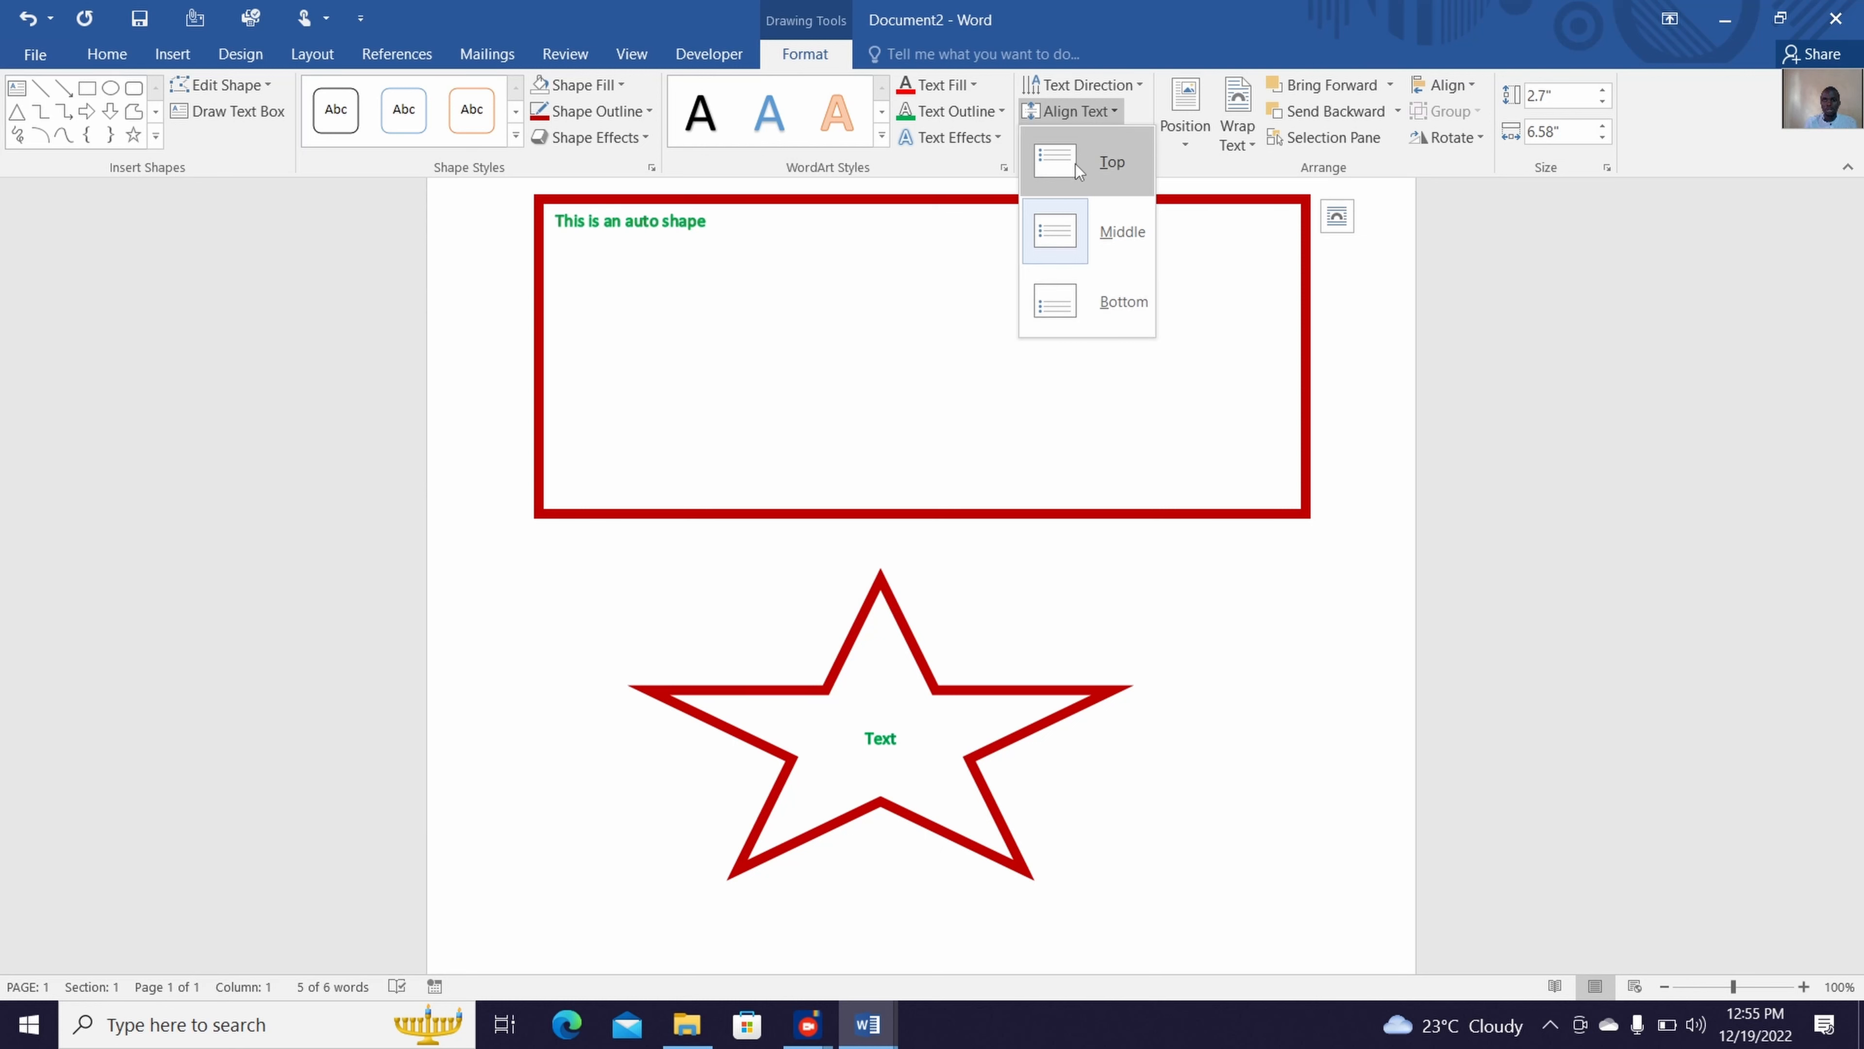
left_click(1088, 220)
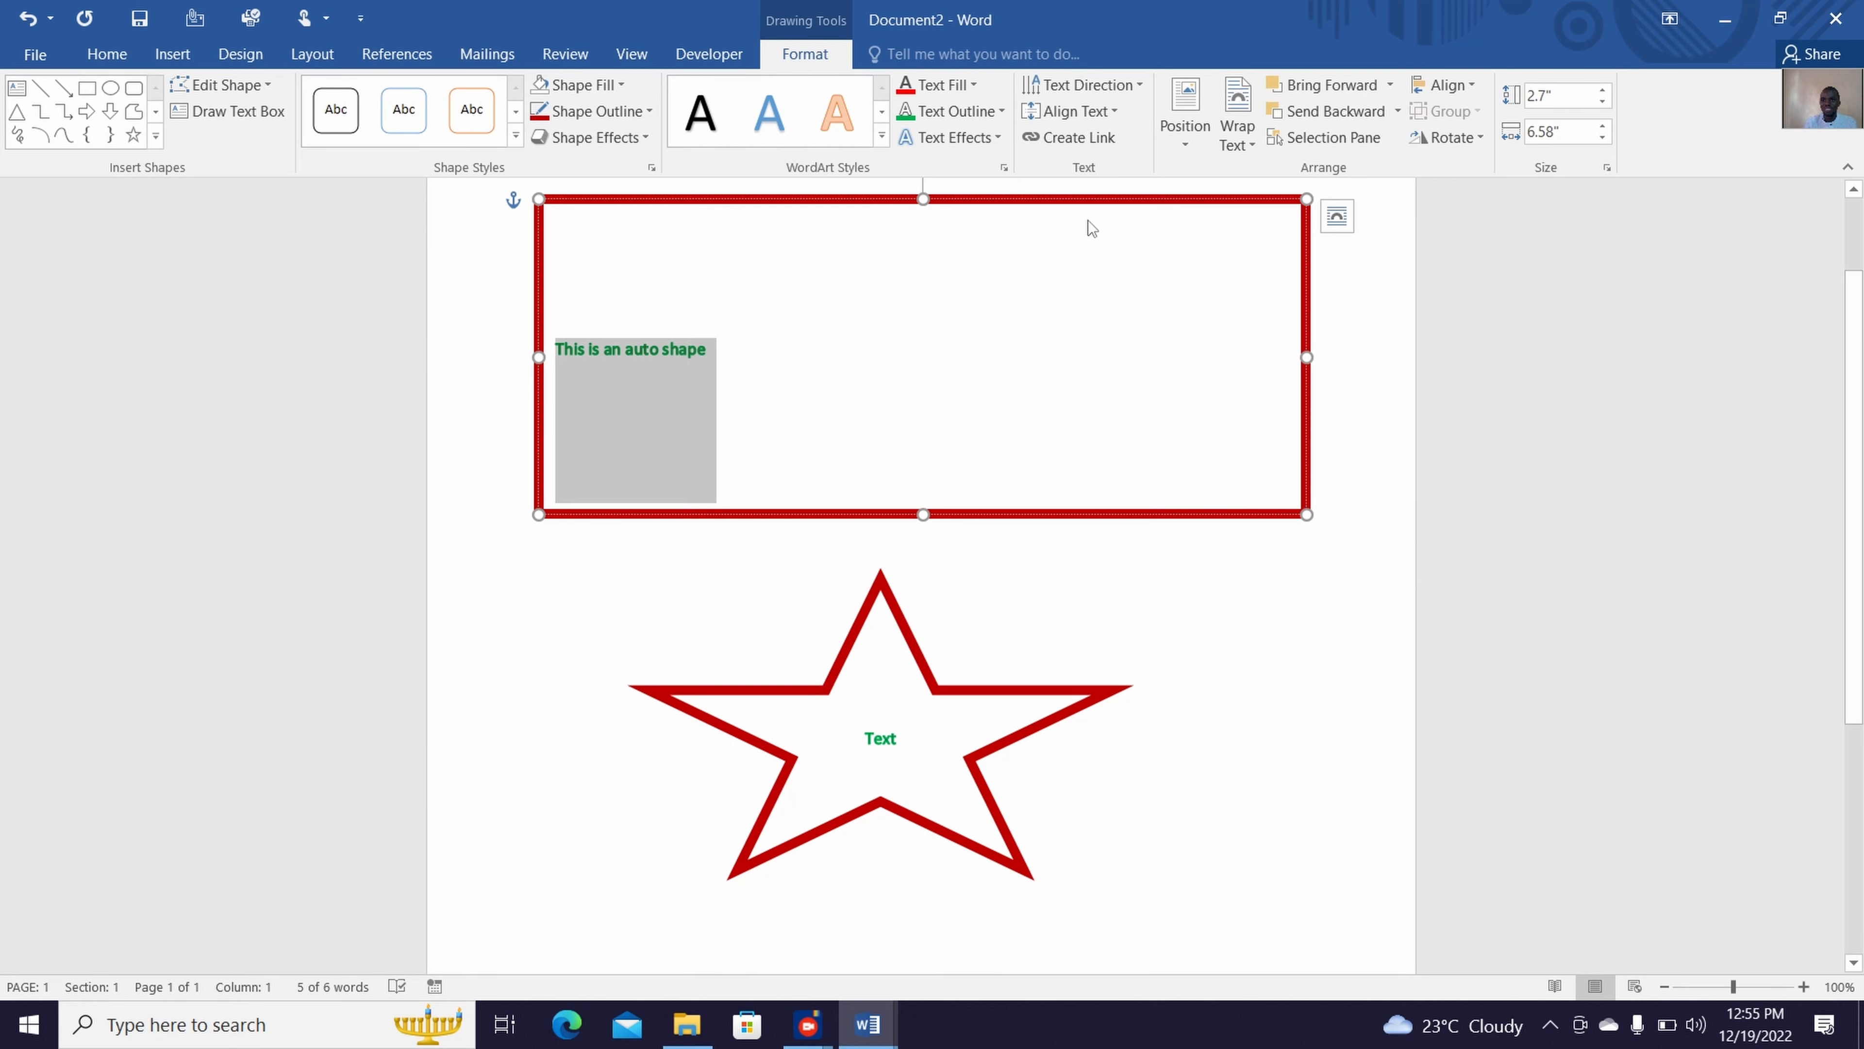
left_click(122, 60)
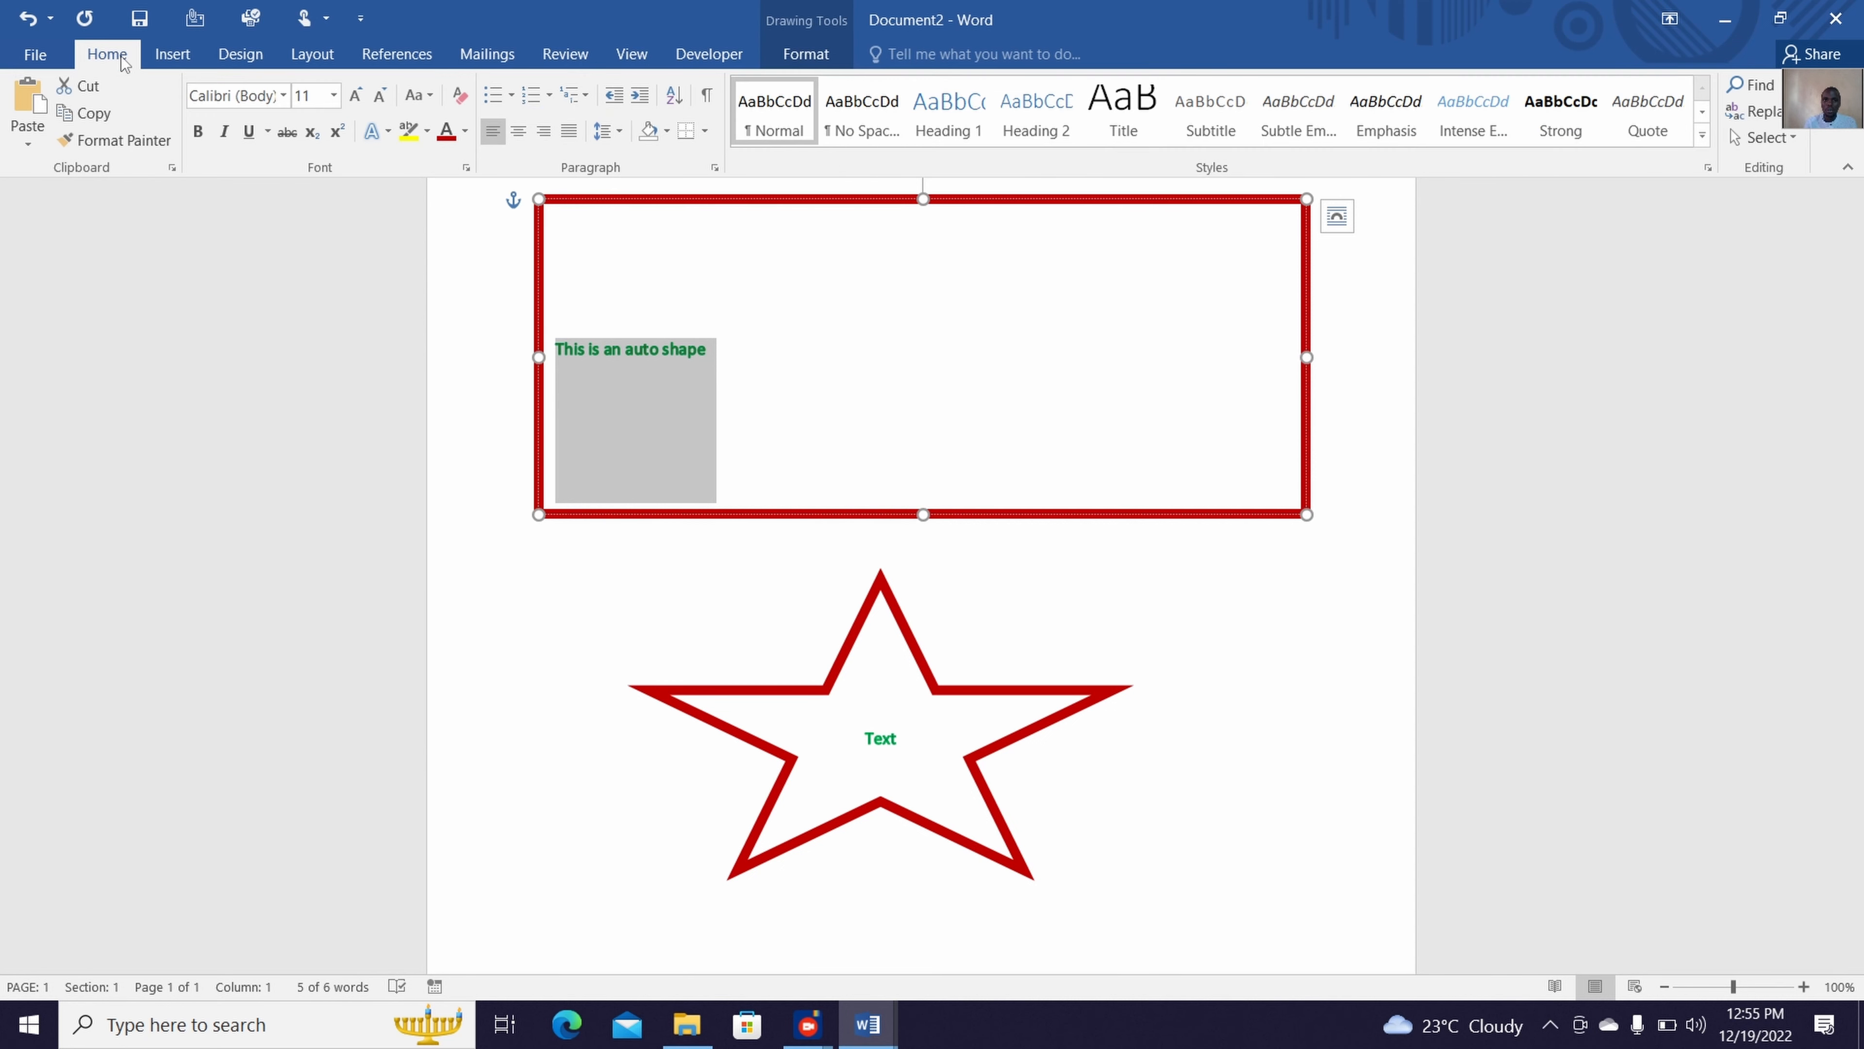
left_click(522, 145)
left_click(1067, 583)
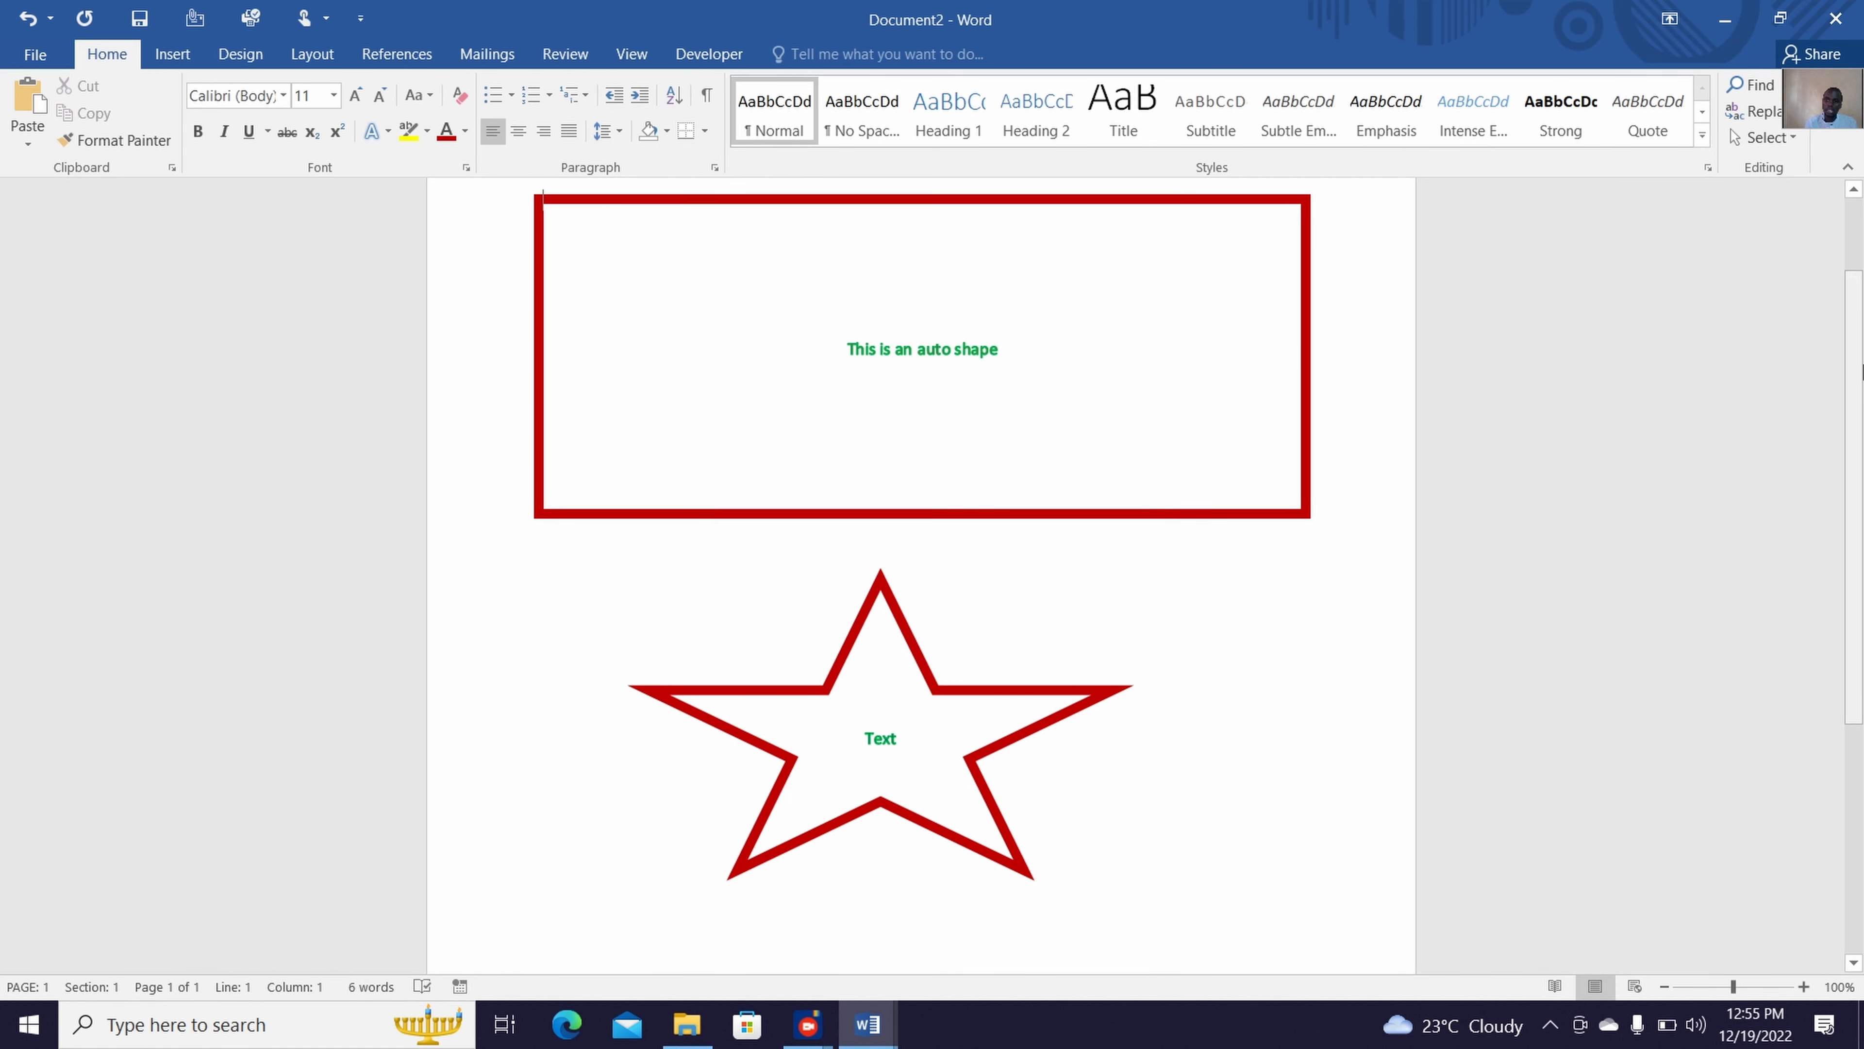
Create a new blank document
scroll(1860, 371, "down", 2)
scroll(1860, 370, "up", 3)
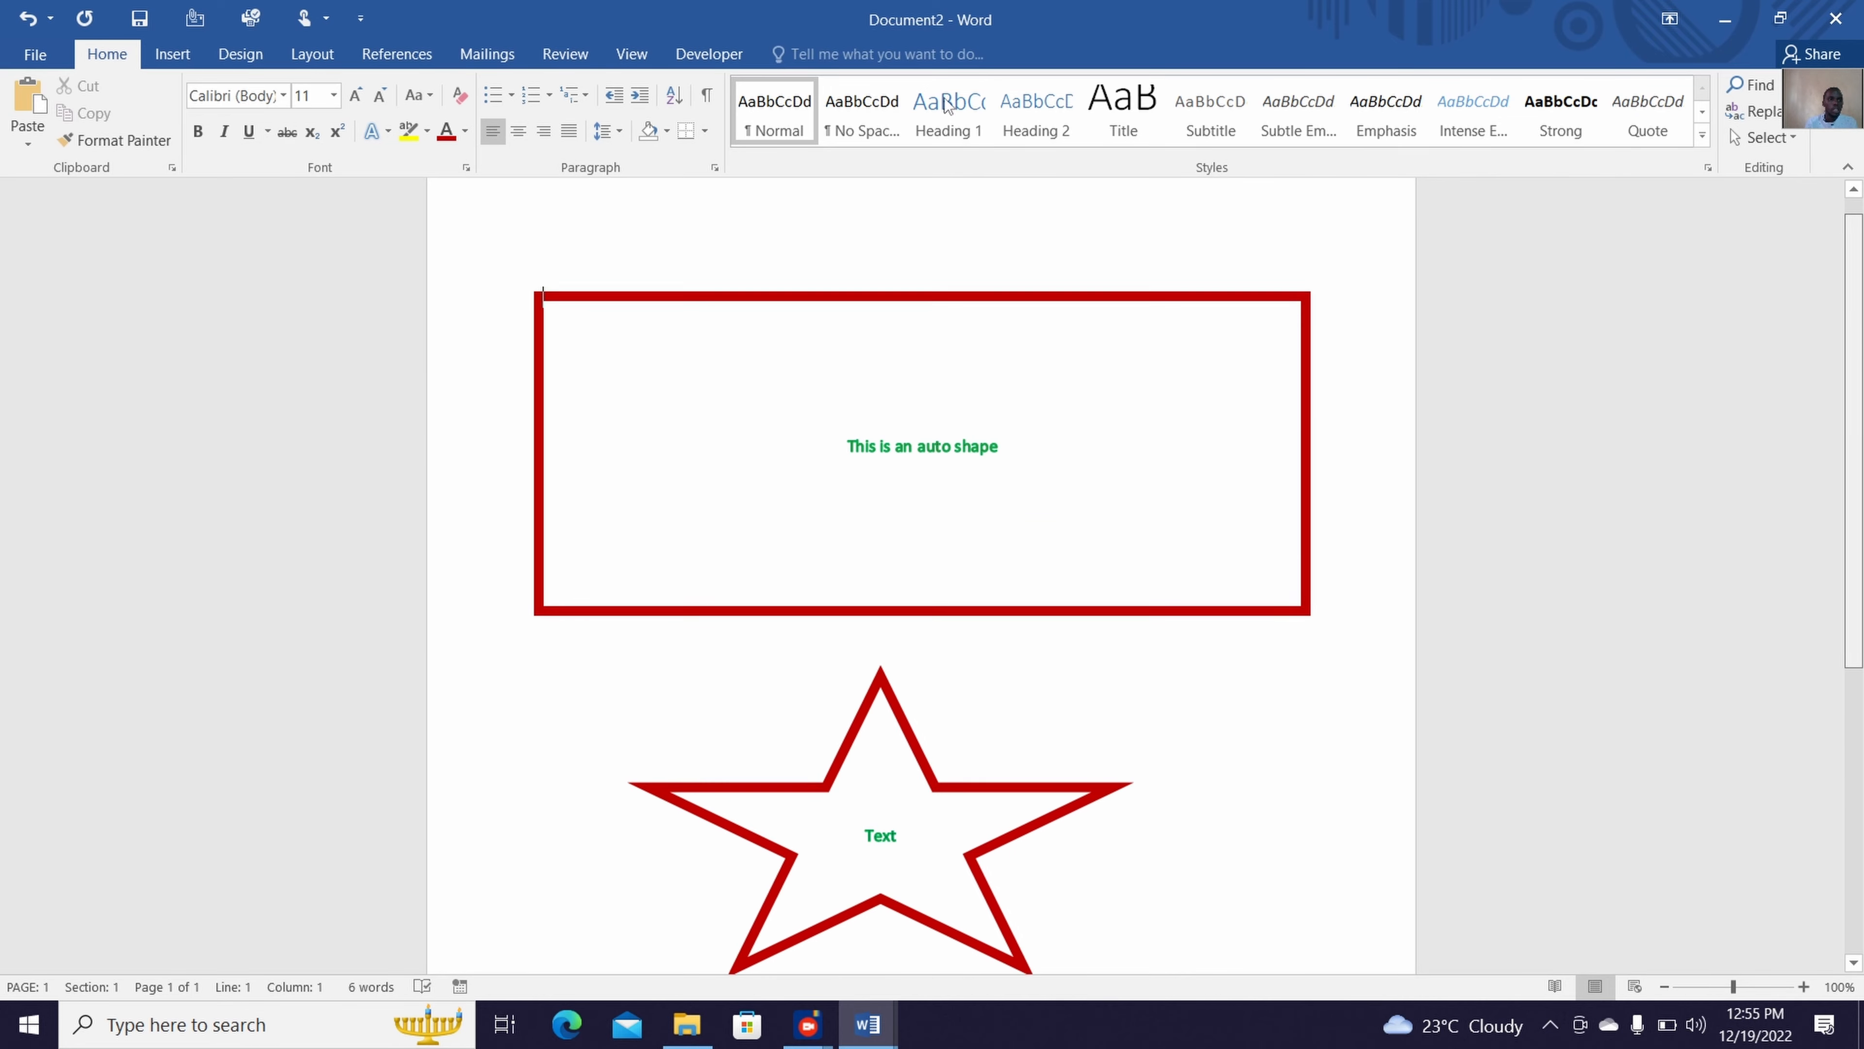
left_click(40, 53)
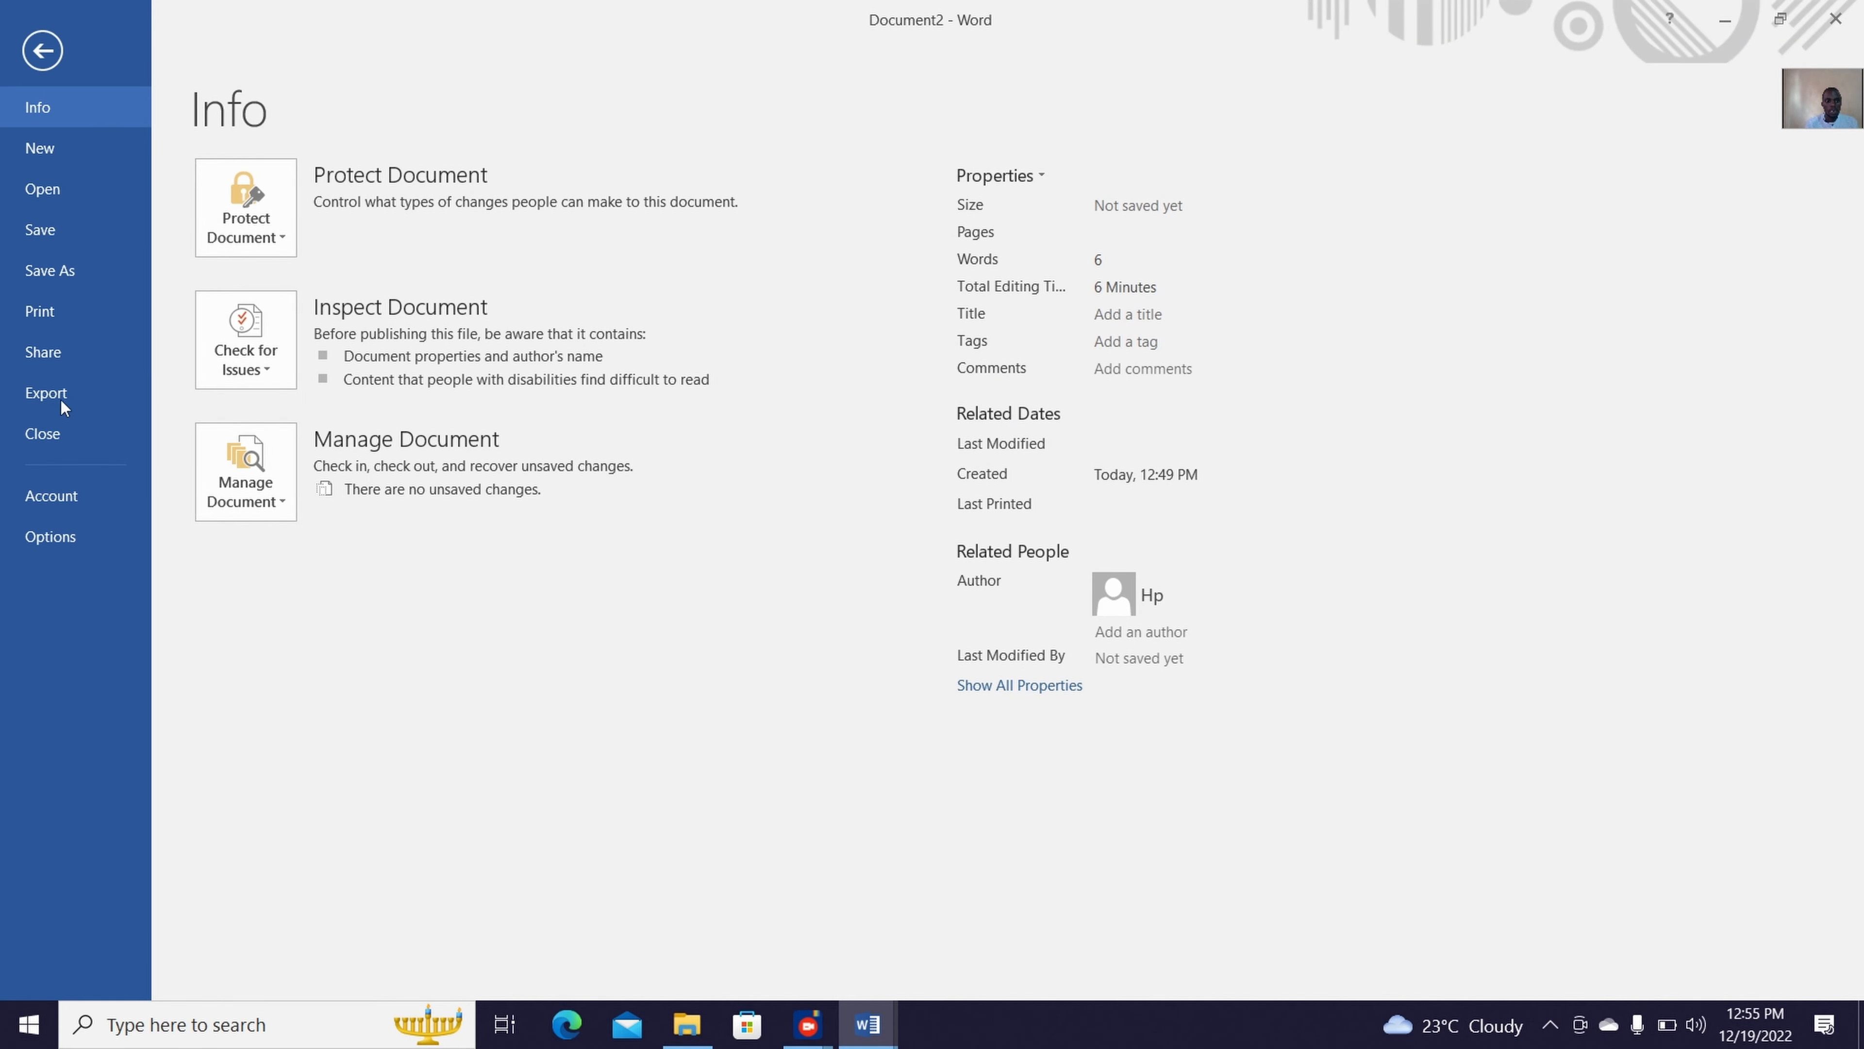
left_click(65, 150)
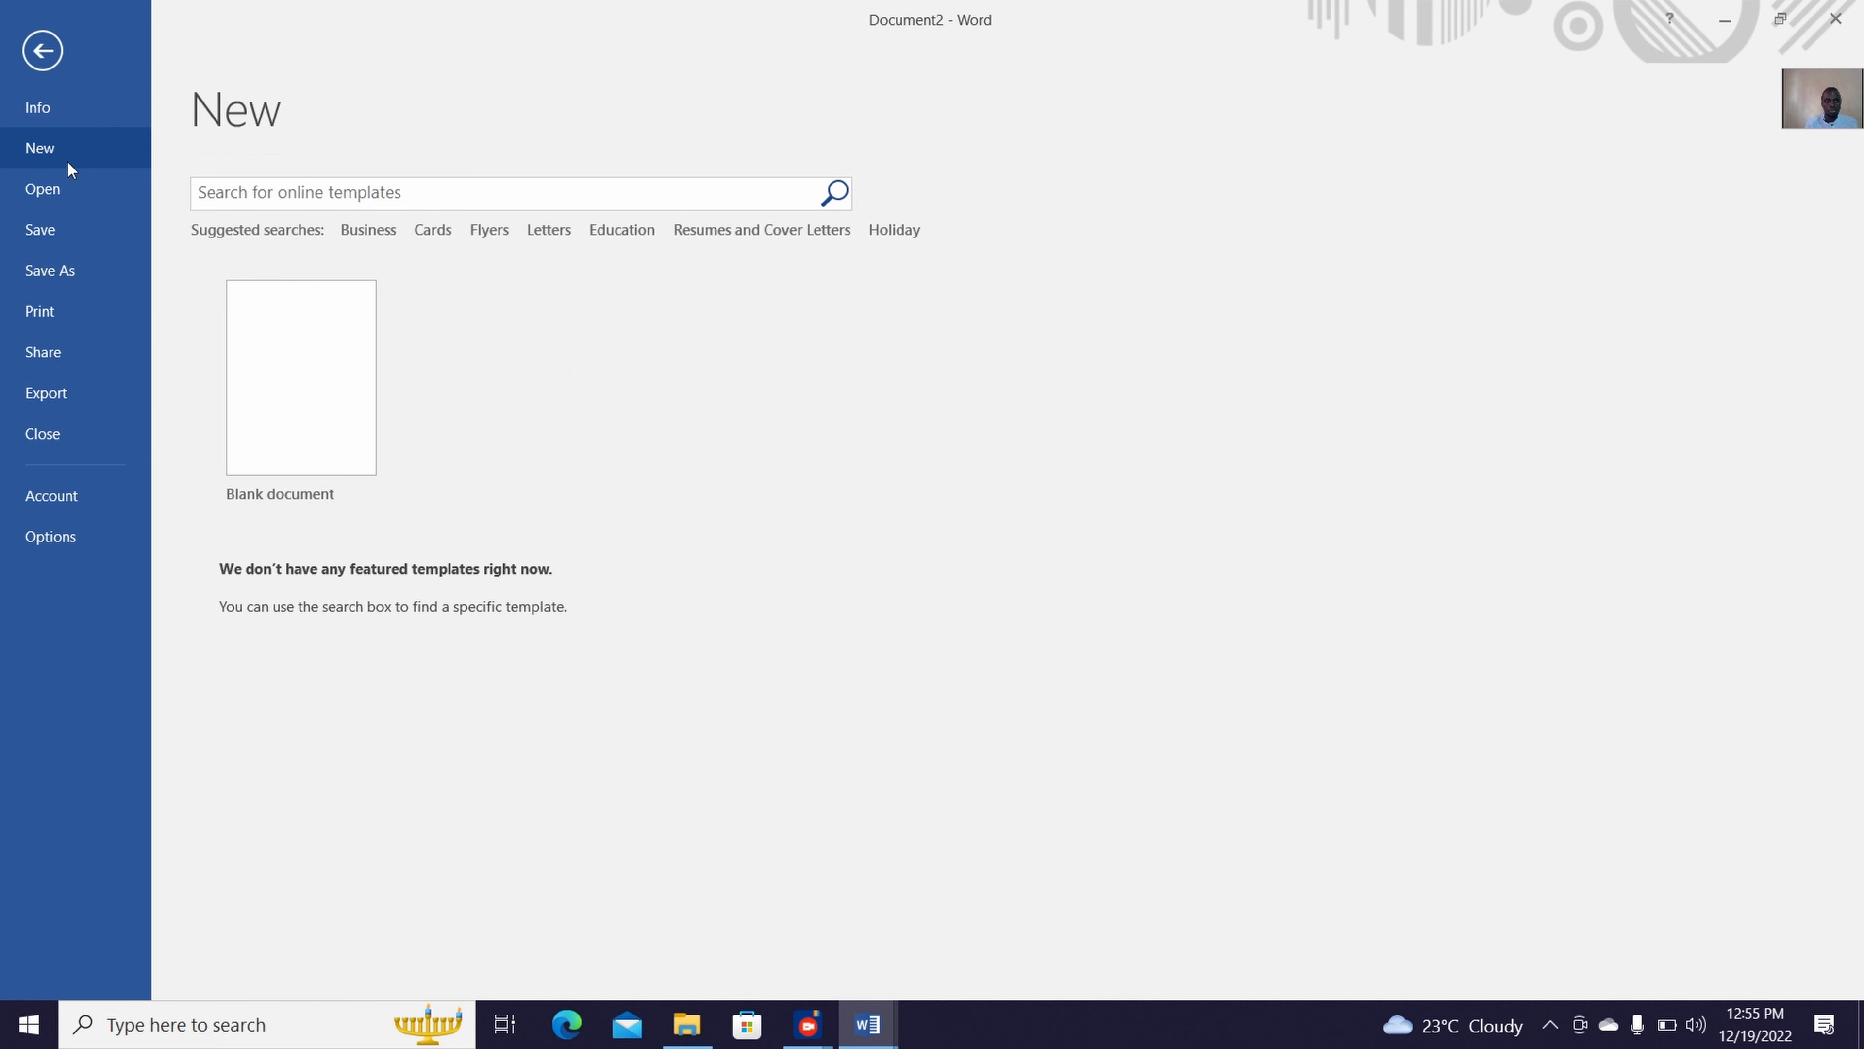
left_click(288, 345)
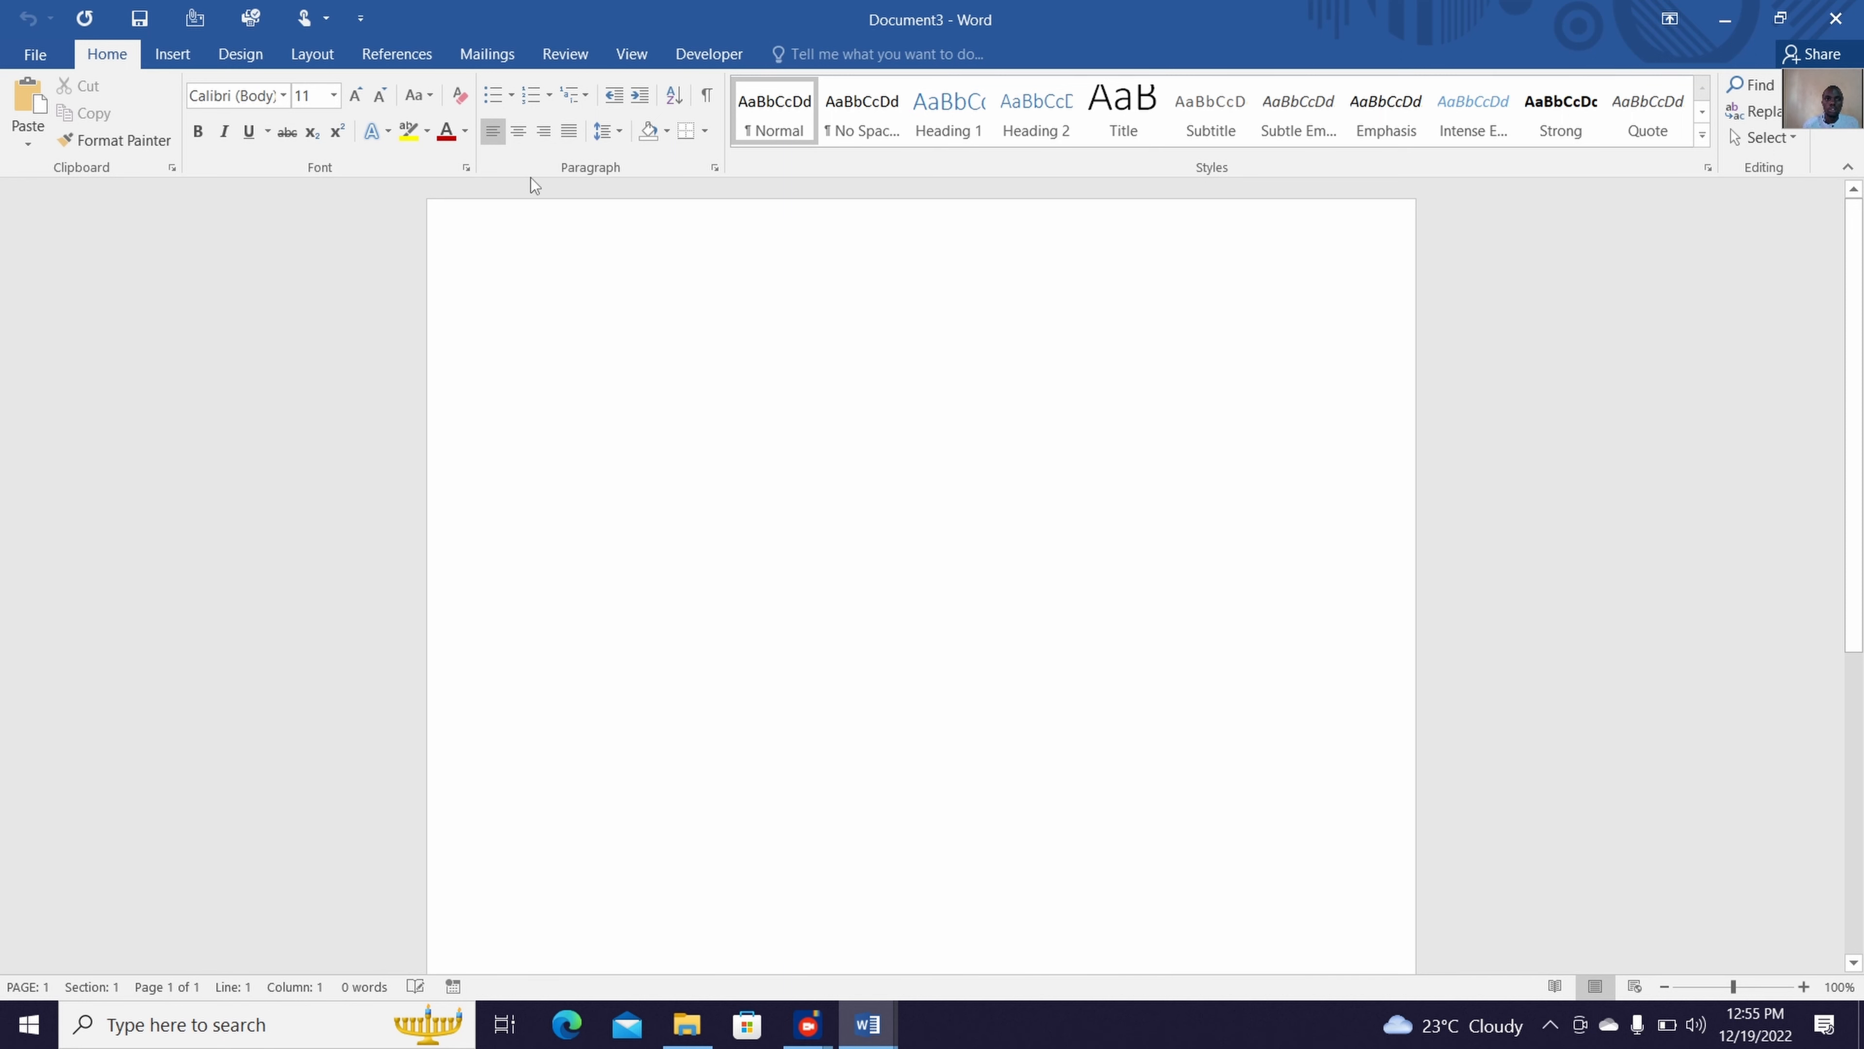
Insert a Basic Cycle SmartArt graphic from the Cycle category into the blank document
left_click(174, 57)
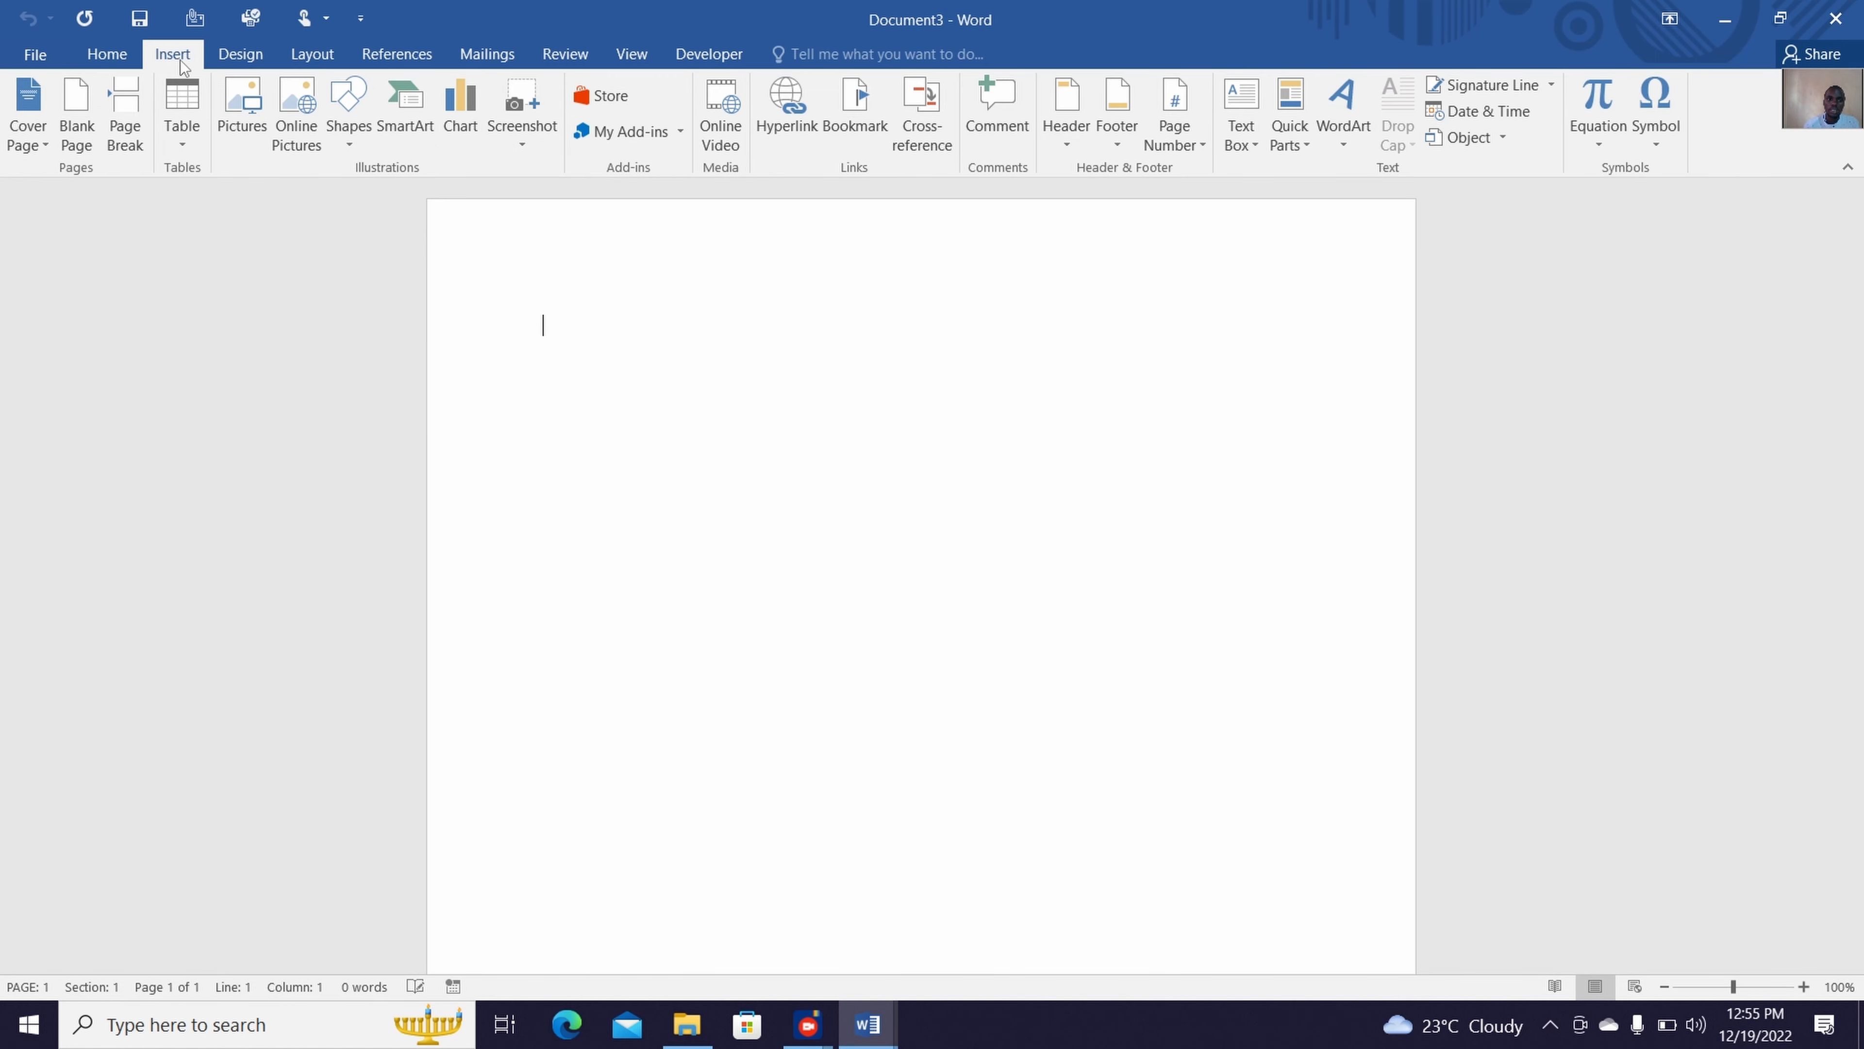
left_click(417, 159)
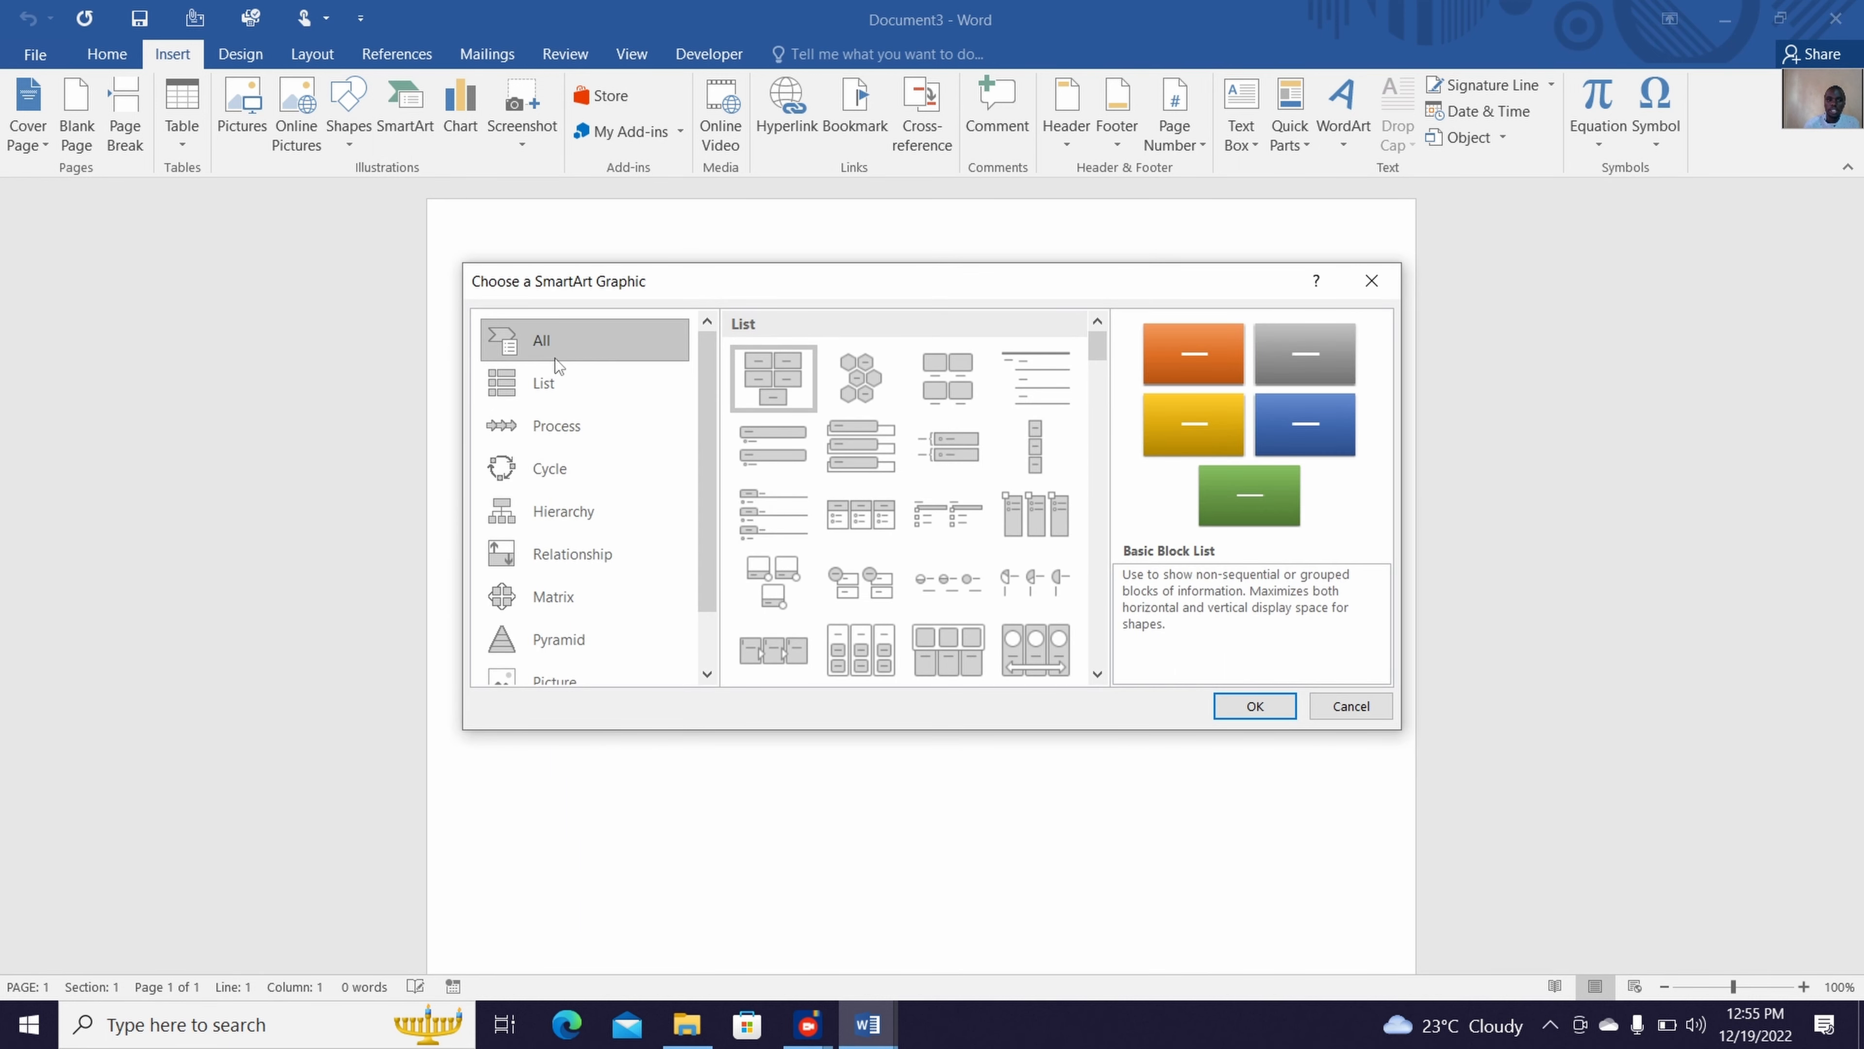
left_click(646, 429)
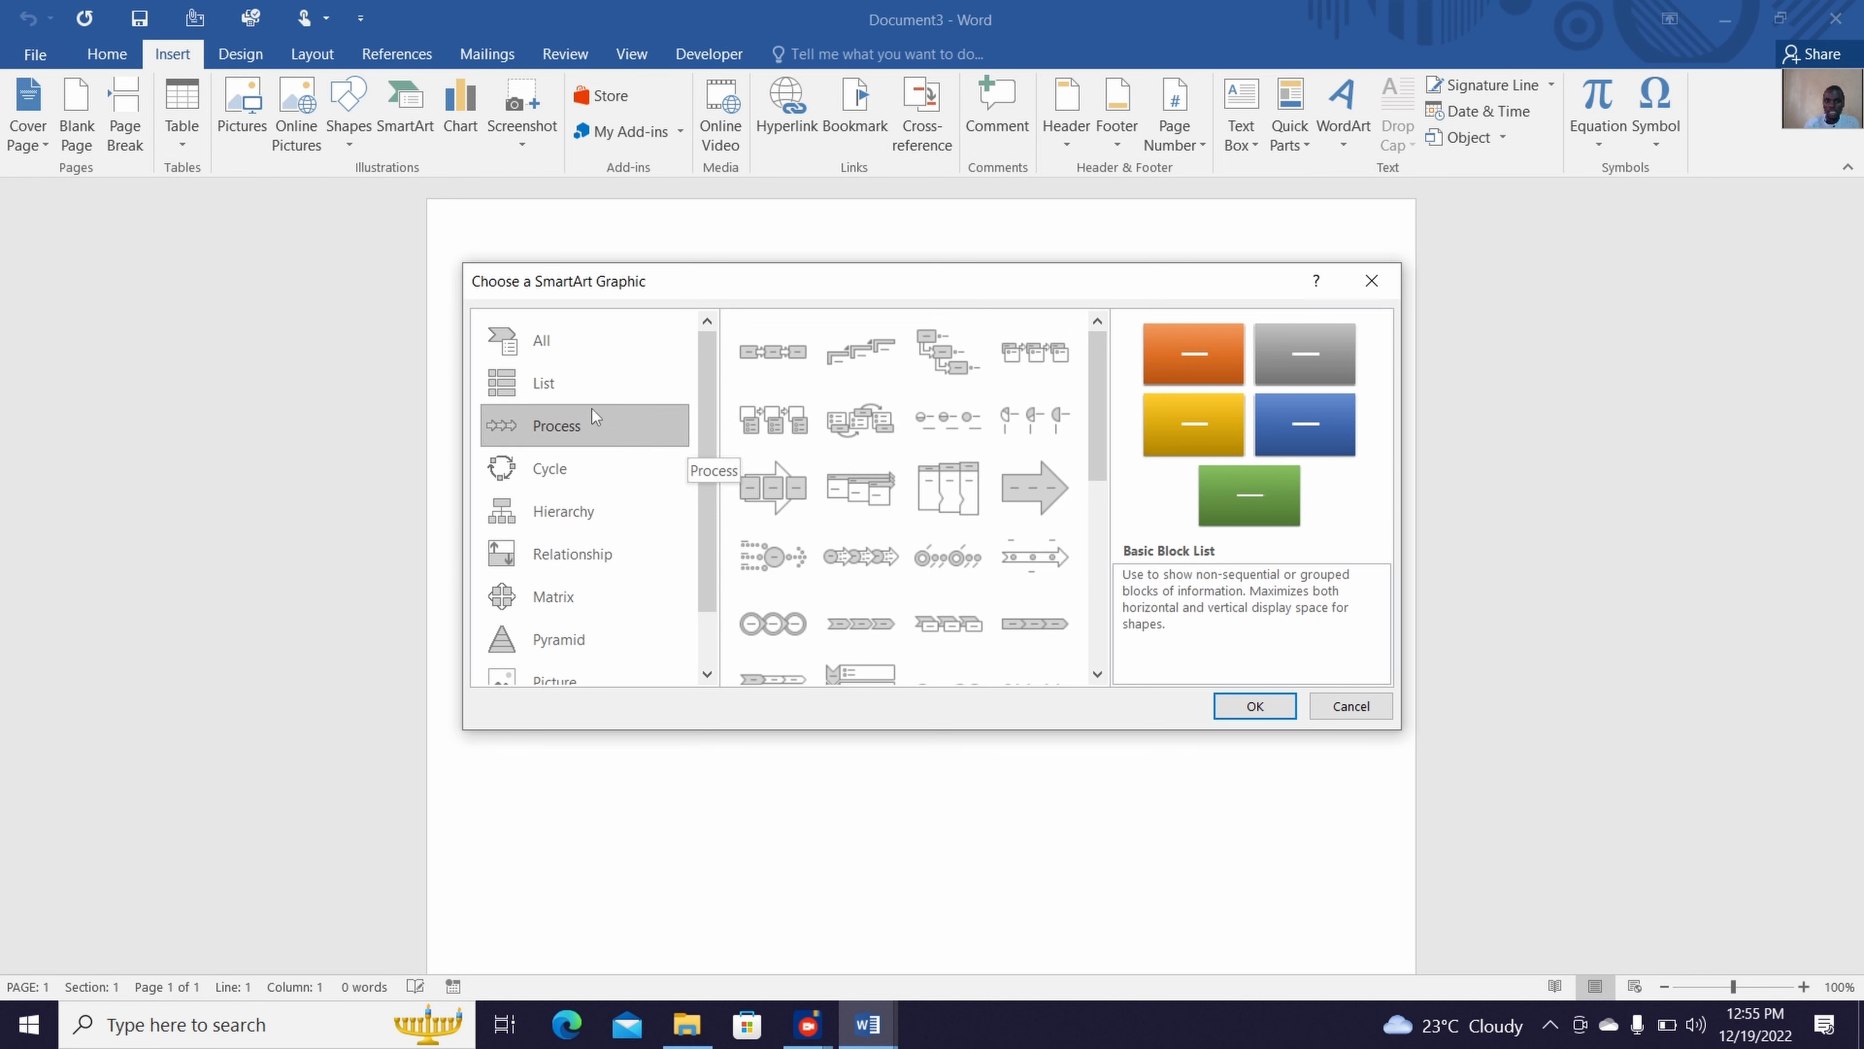
left_click(588, 397)
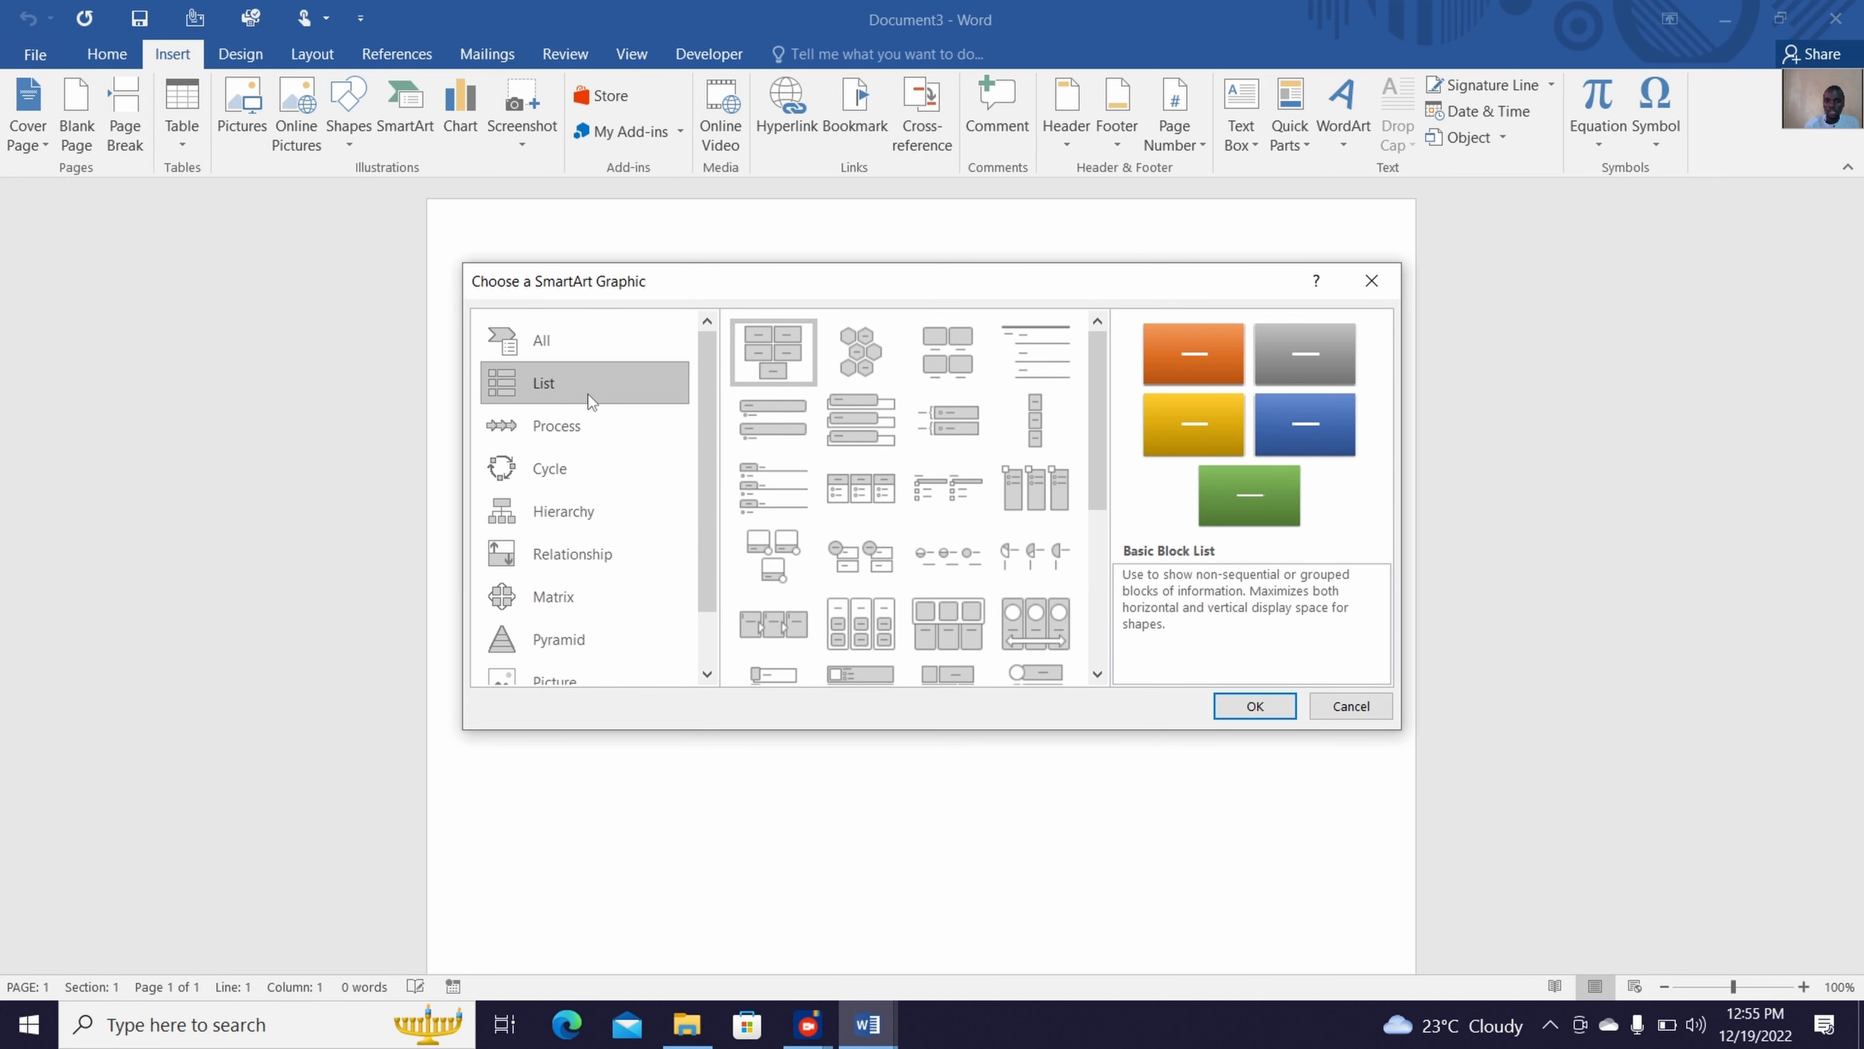
left_click(556, 352)
left_click(552, 485)
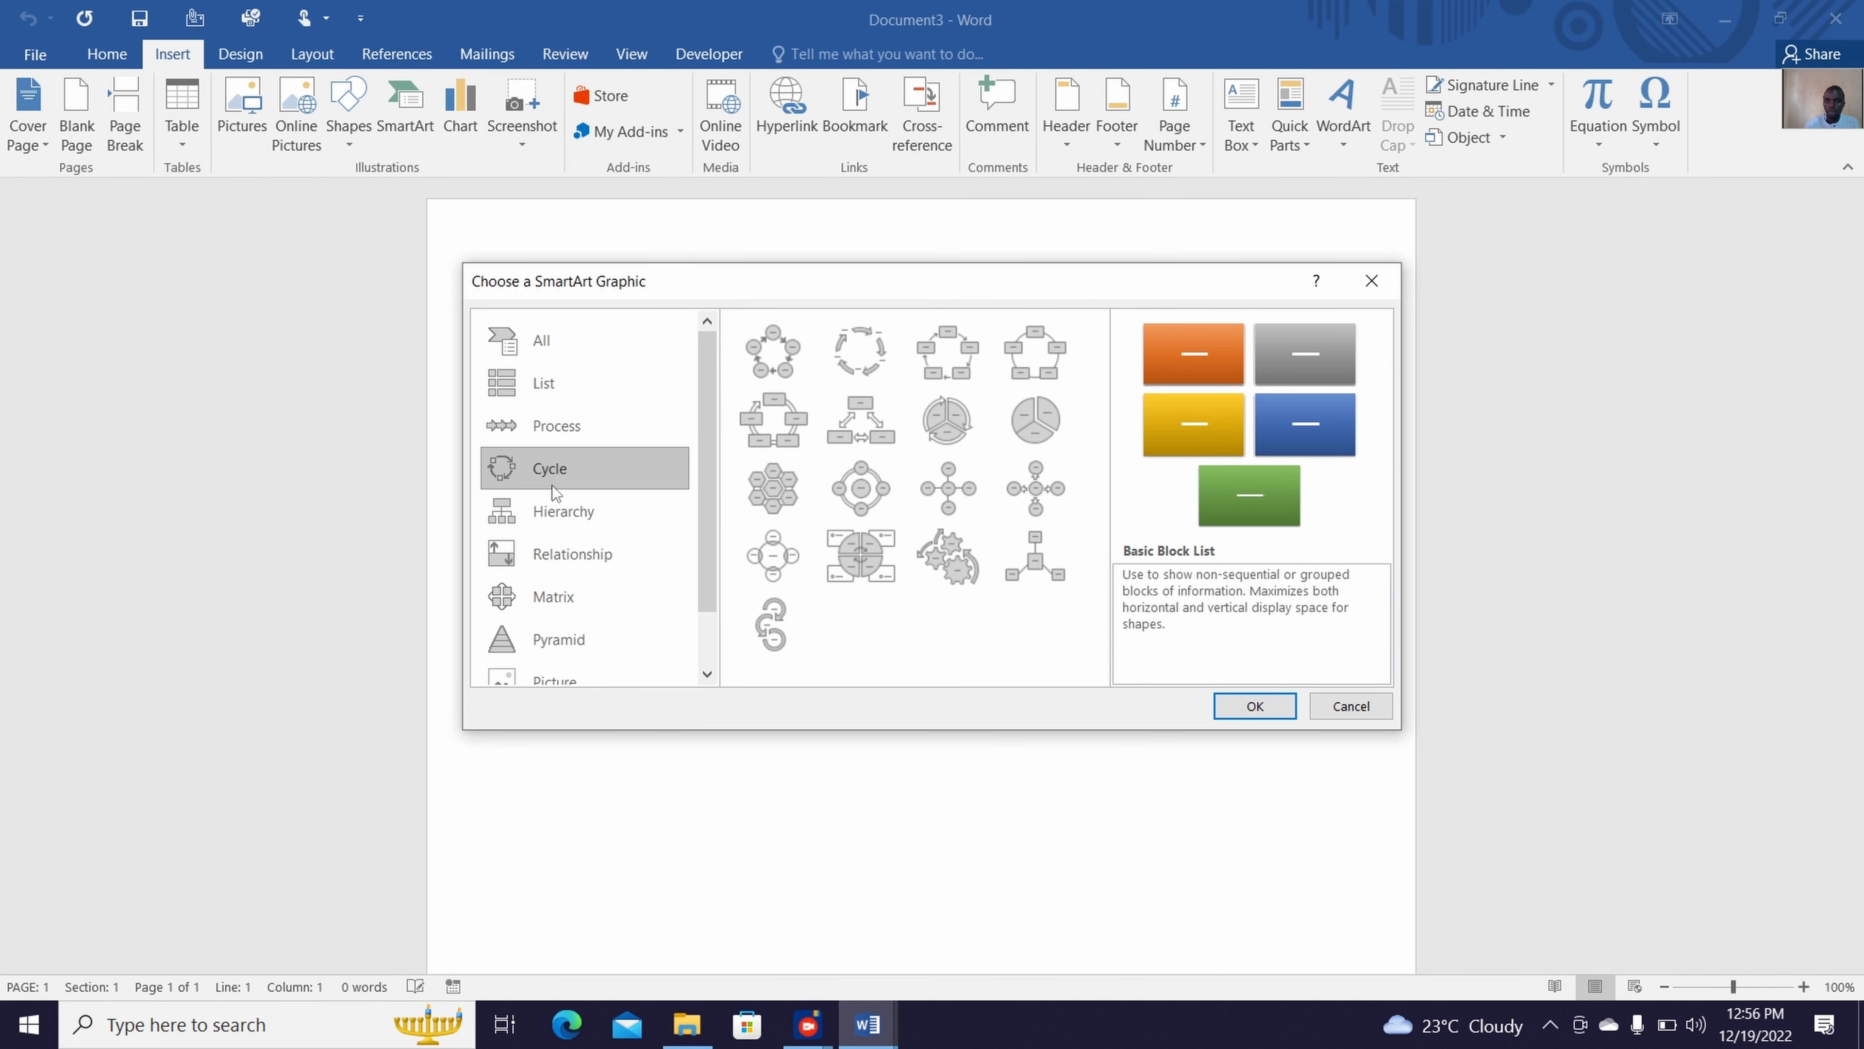
left_click(780, 353)
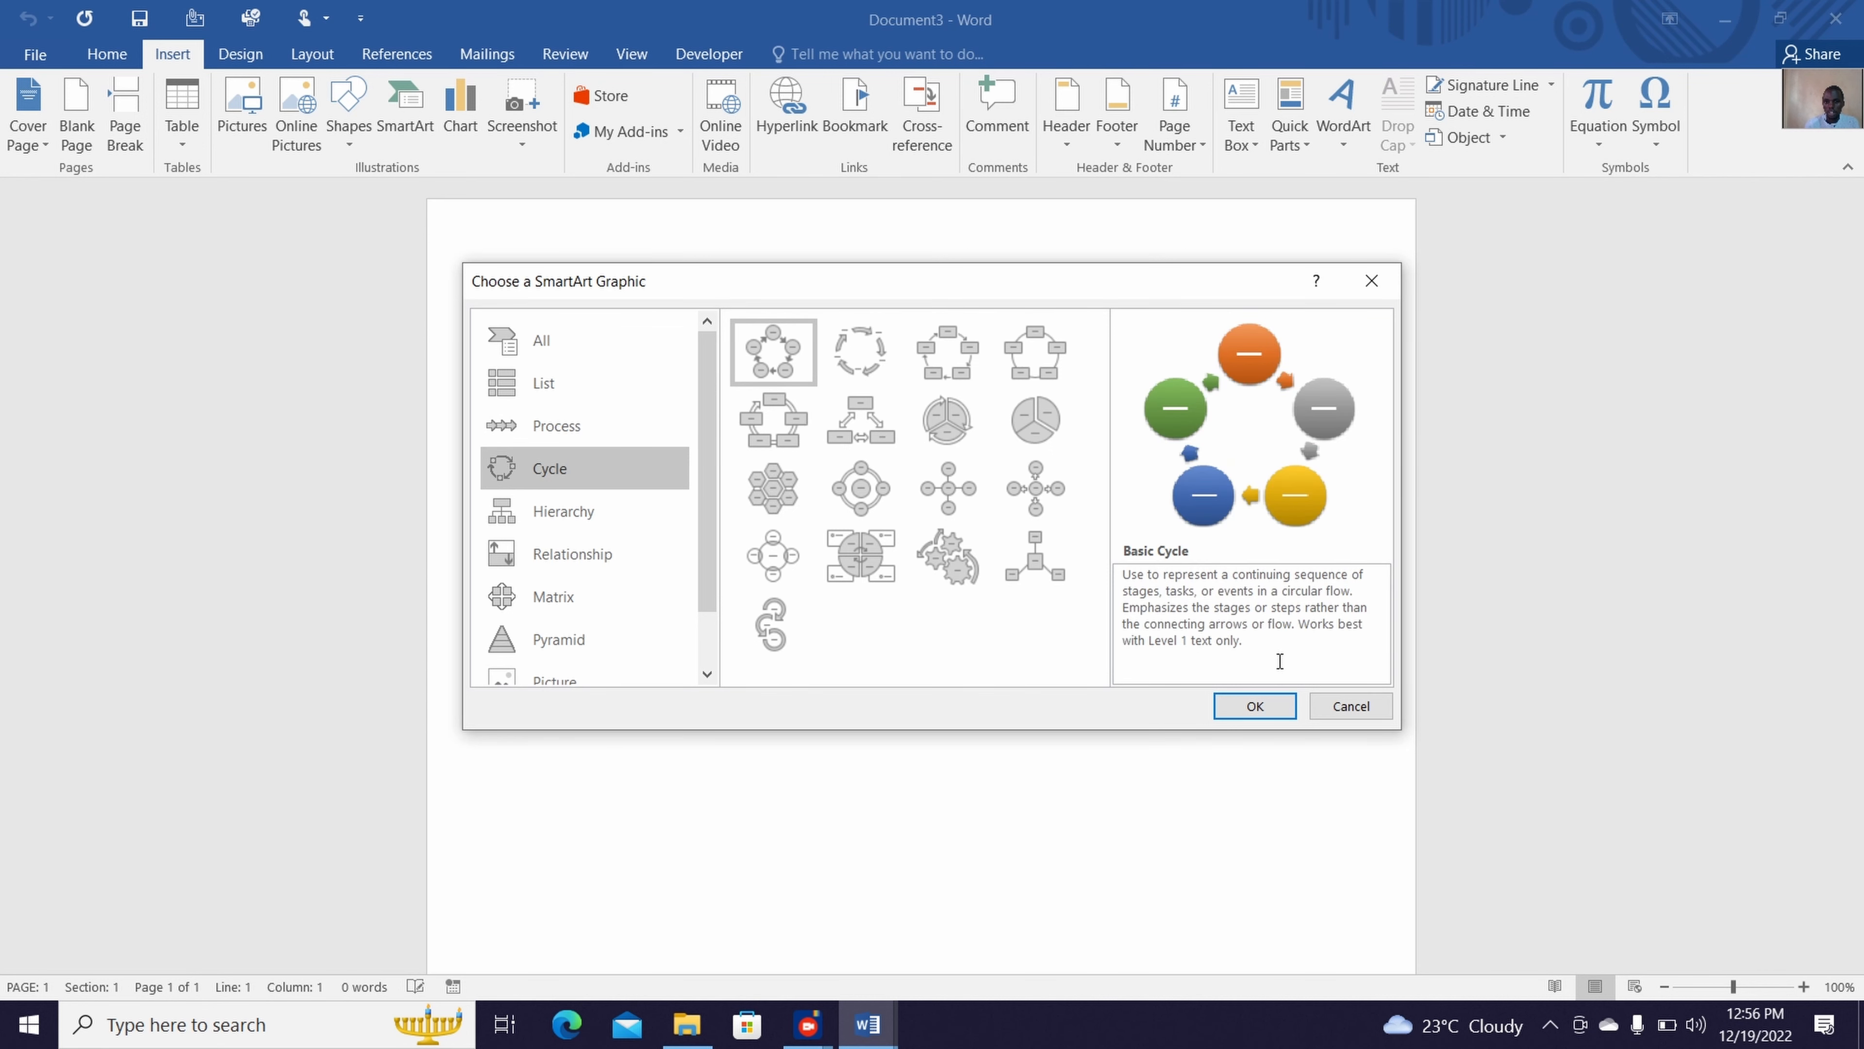
left_click(1270, 706)
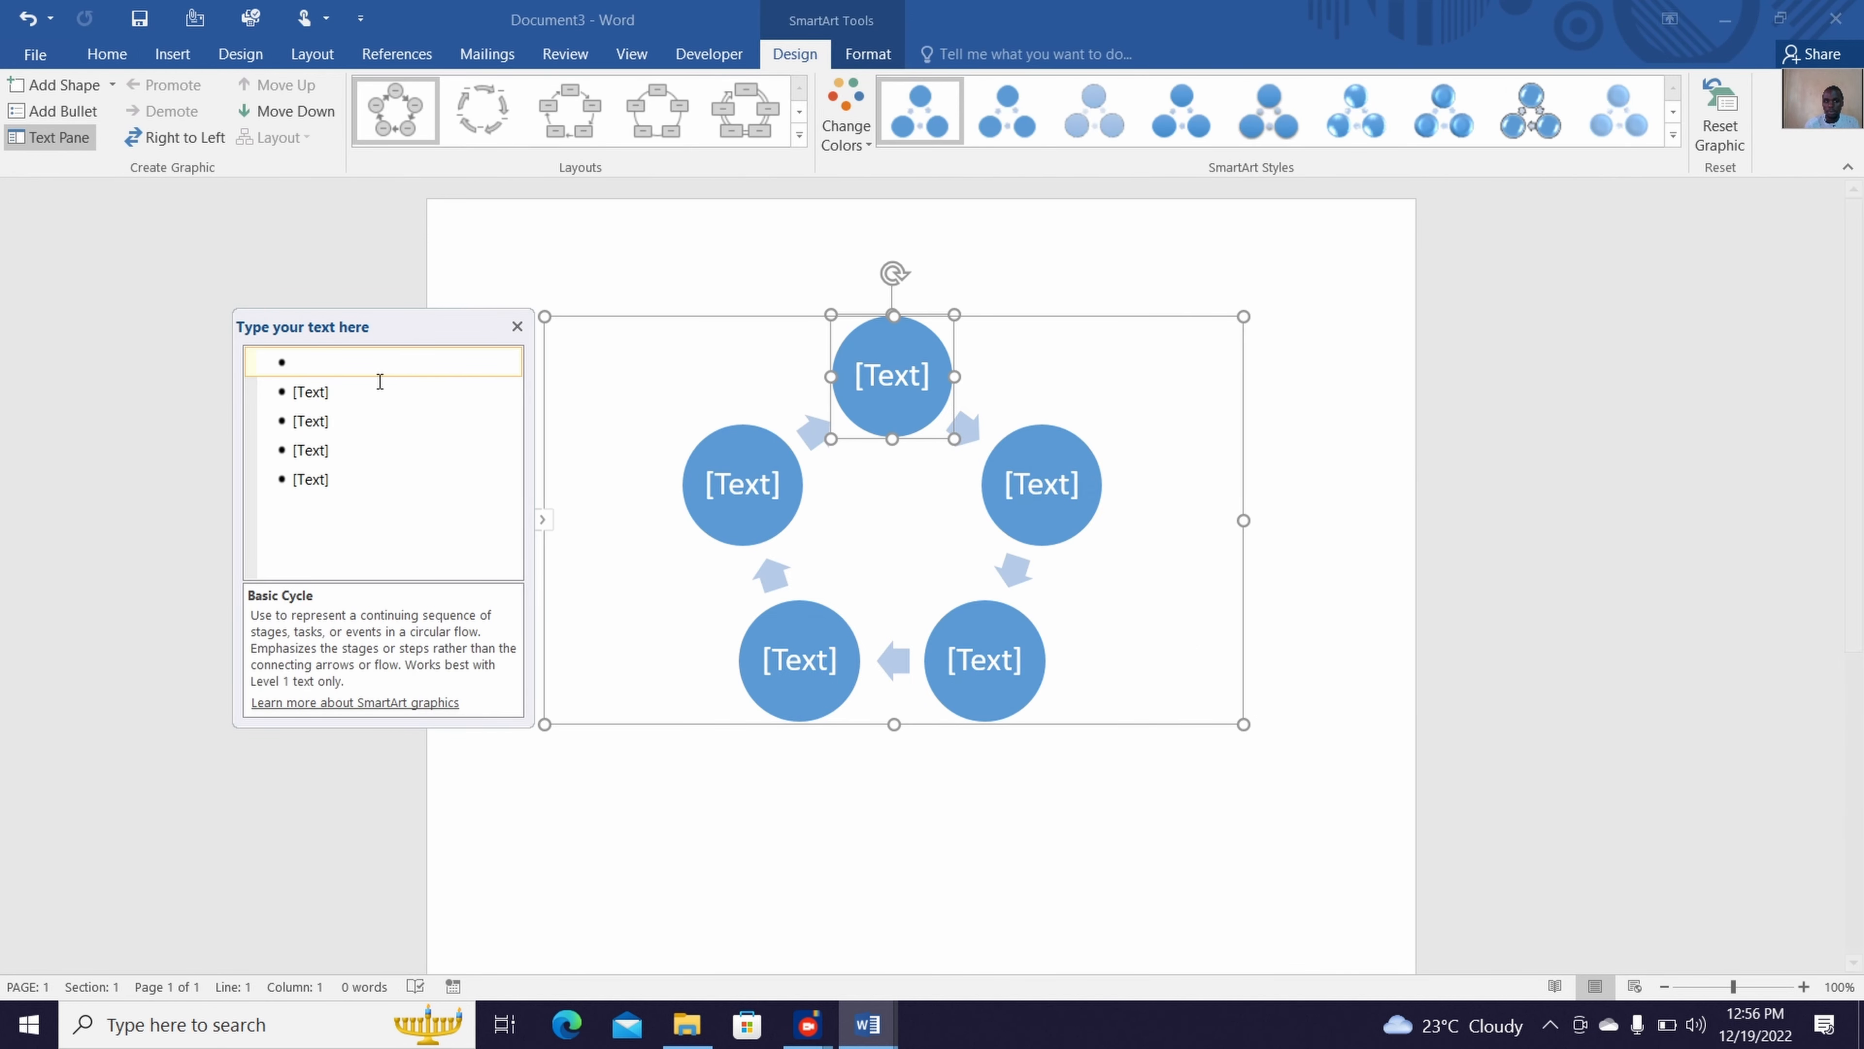
Label the topmost circle of the cycle graphic "Stage1"
left_click(338, 388)
left_click(333, 371)
left_click(908, 374)
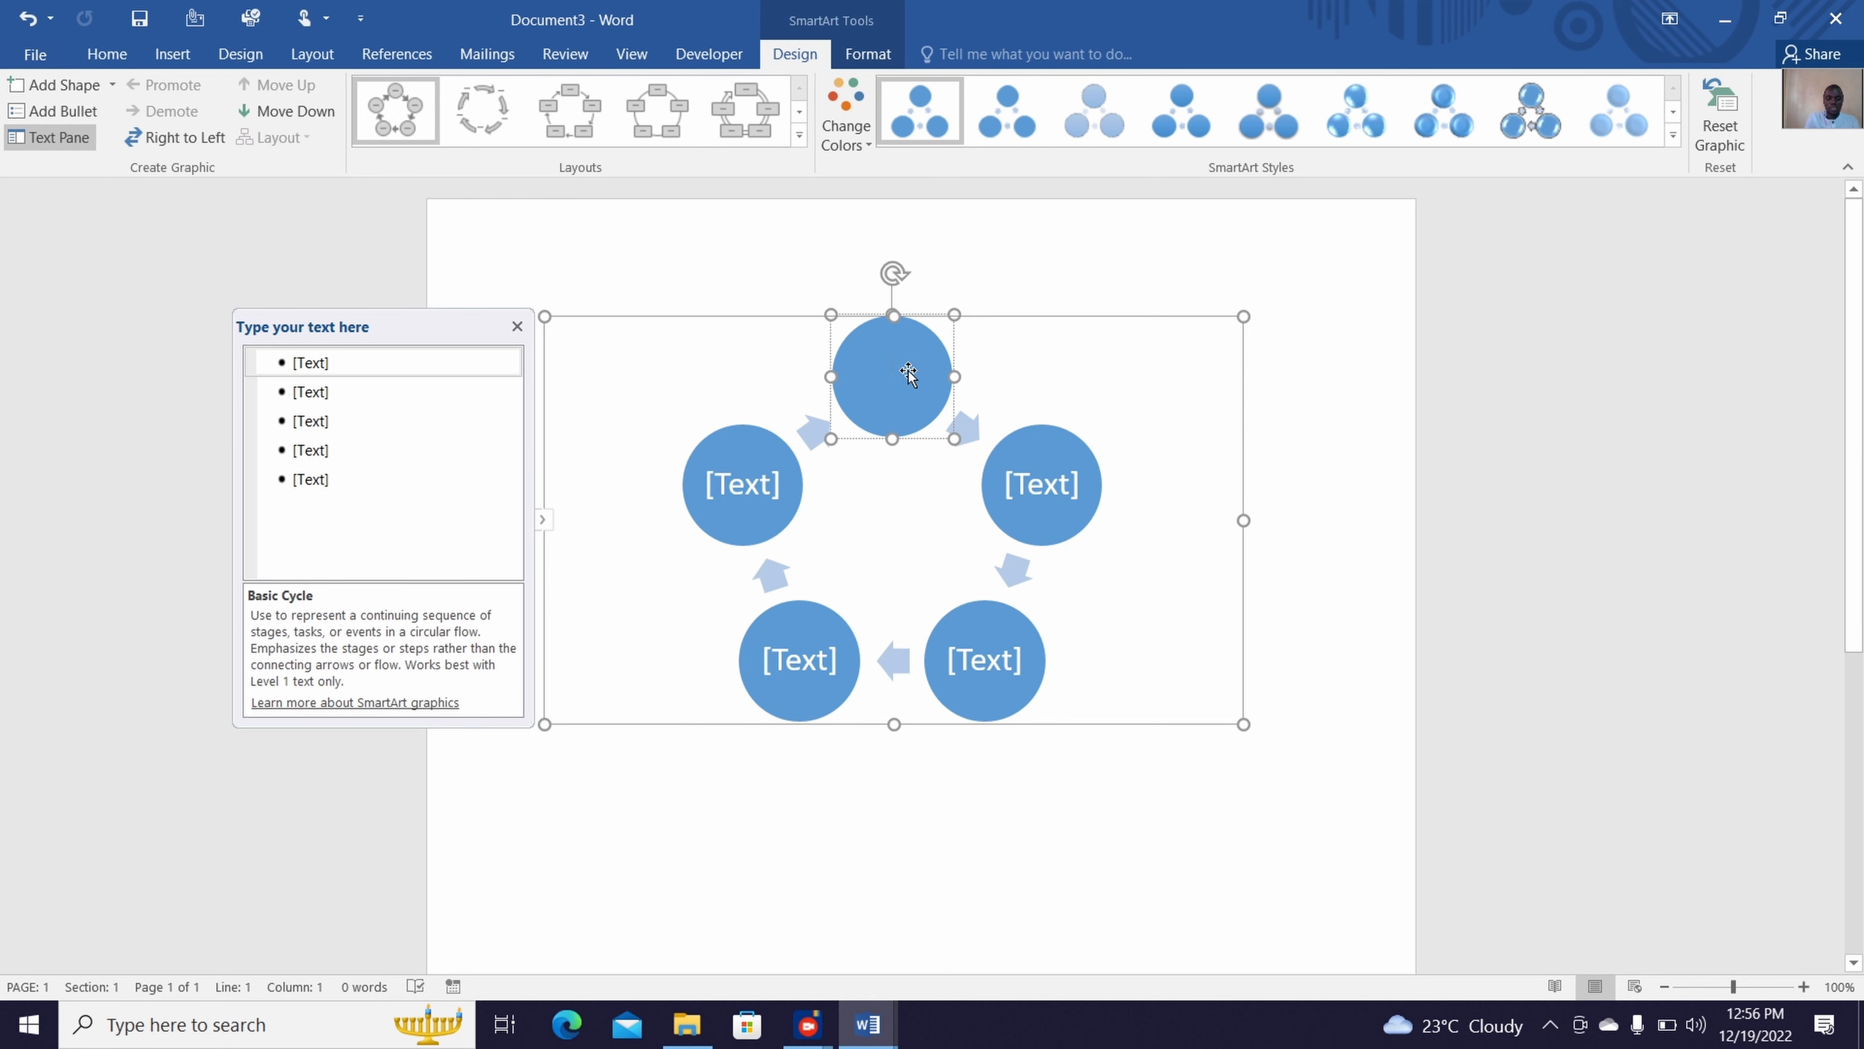
type("Sta")
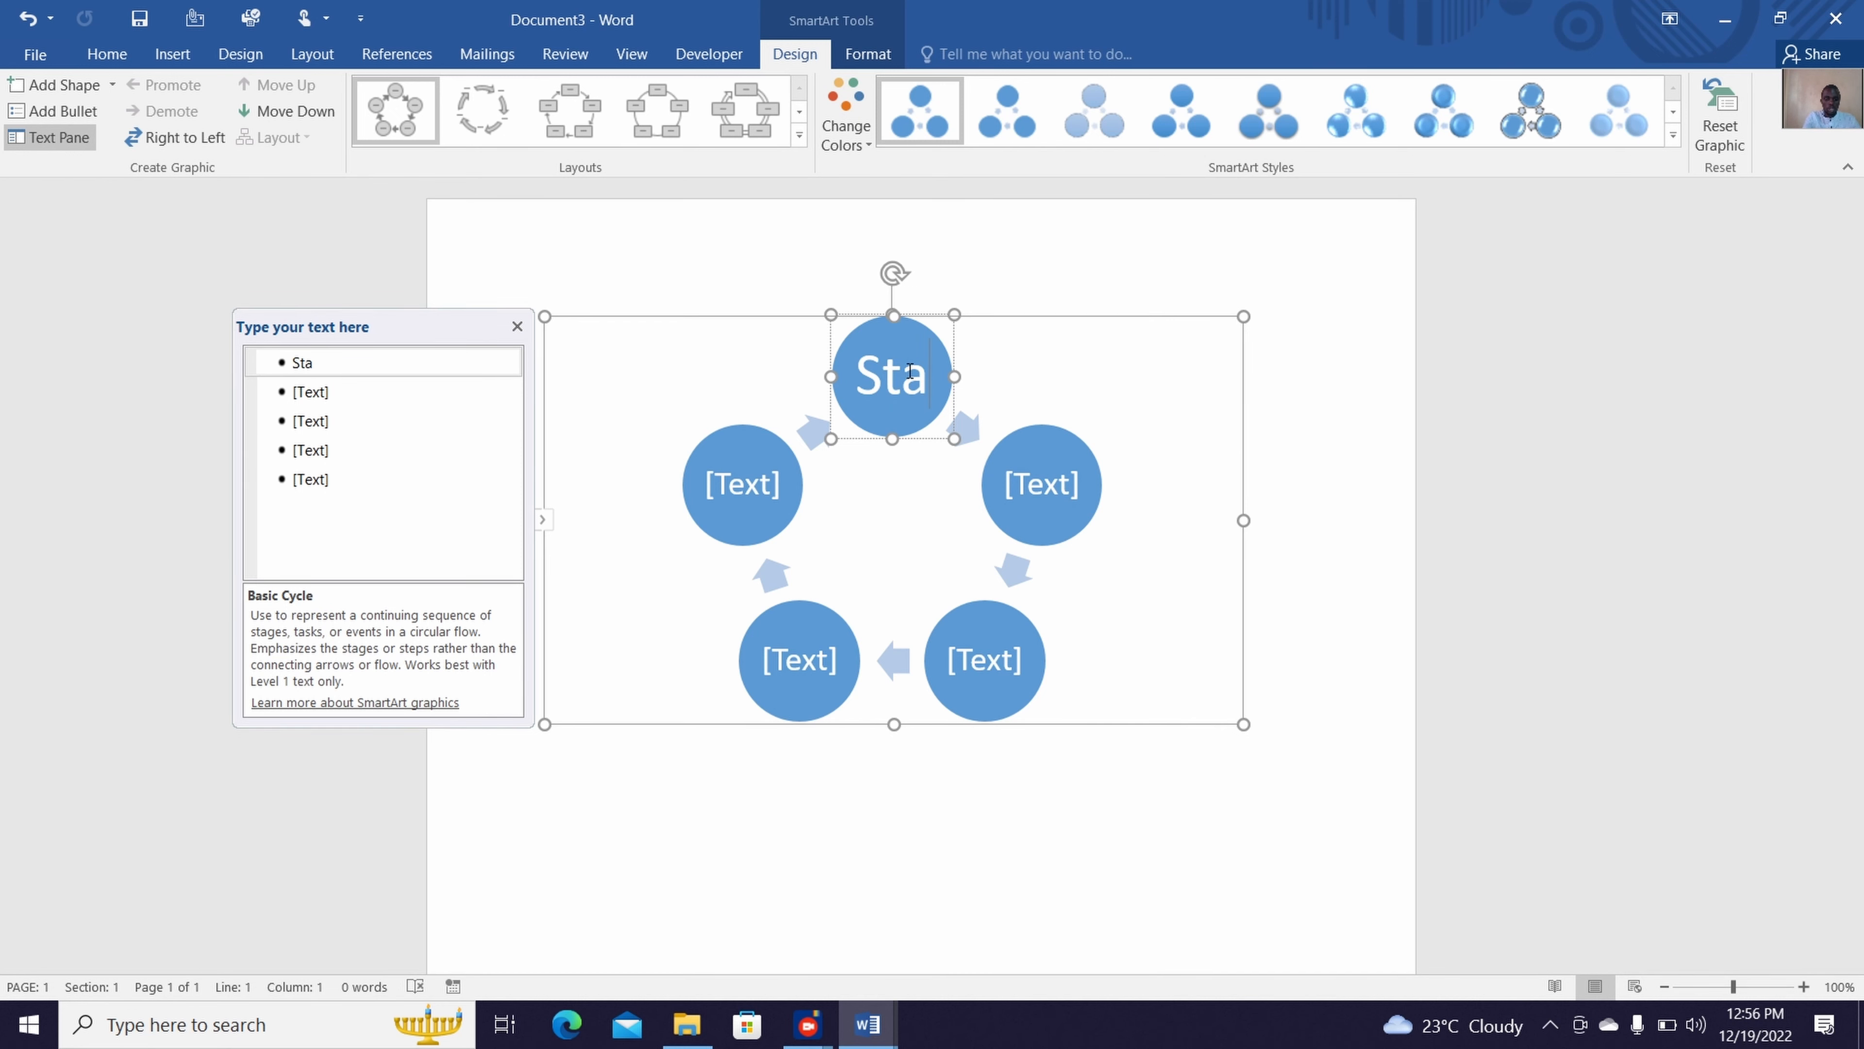
type("ge1")
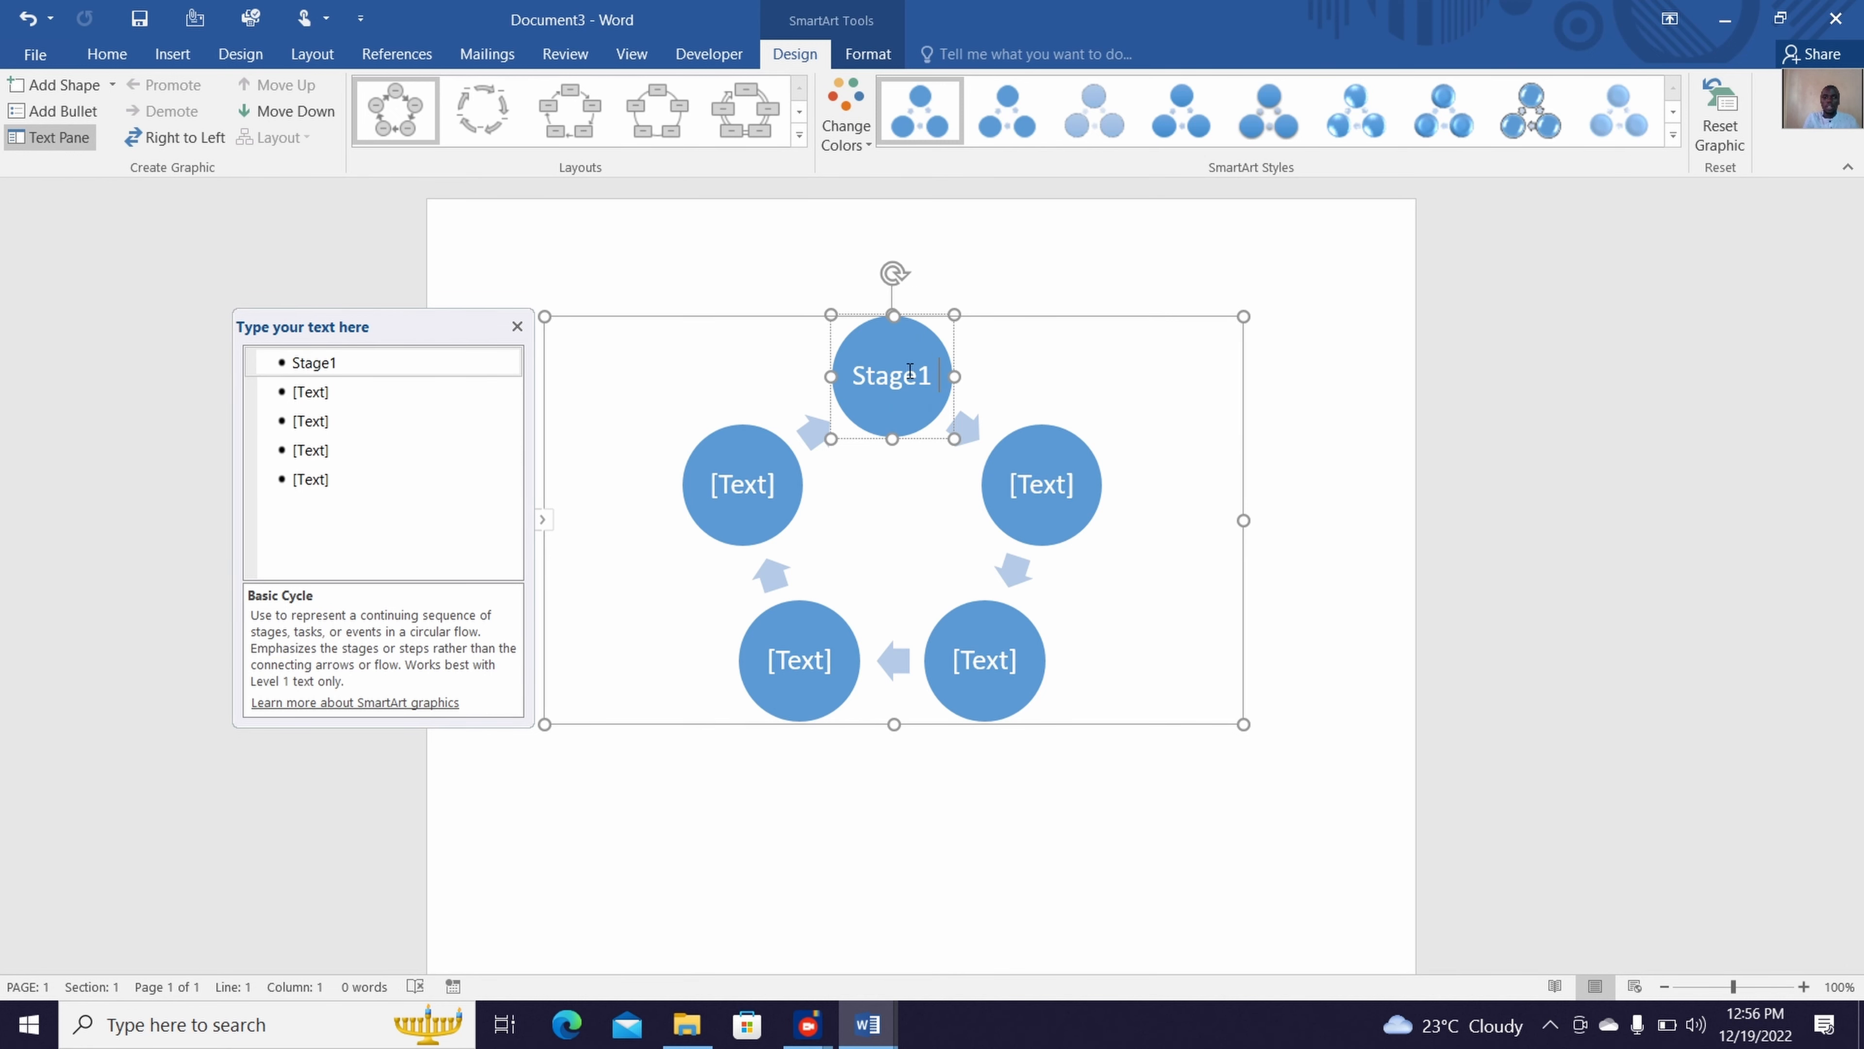
Label the cycle's upper-left circle "Stage 2"
left_click(760, 470)
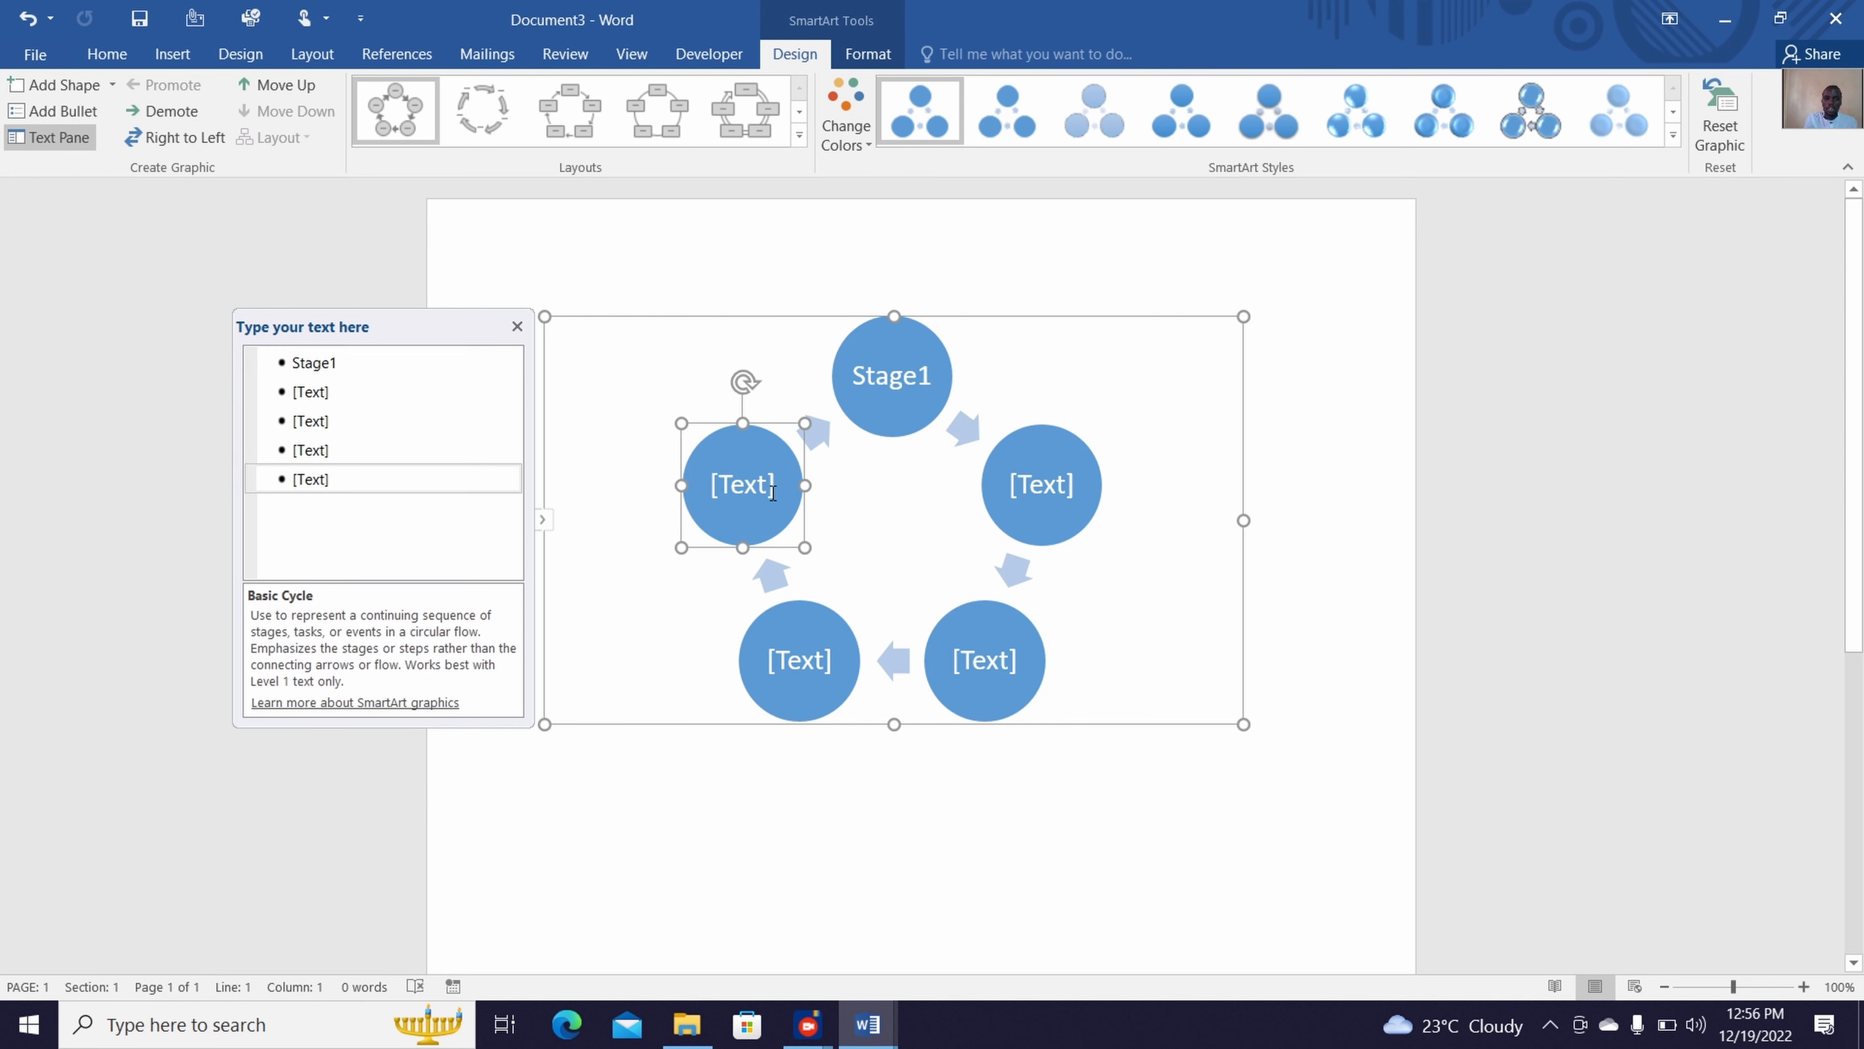
left_click(751, 490)
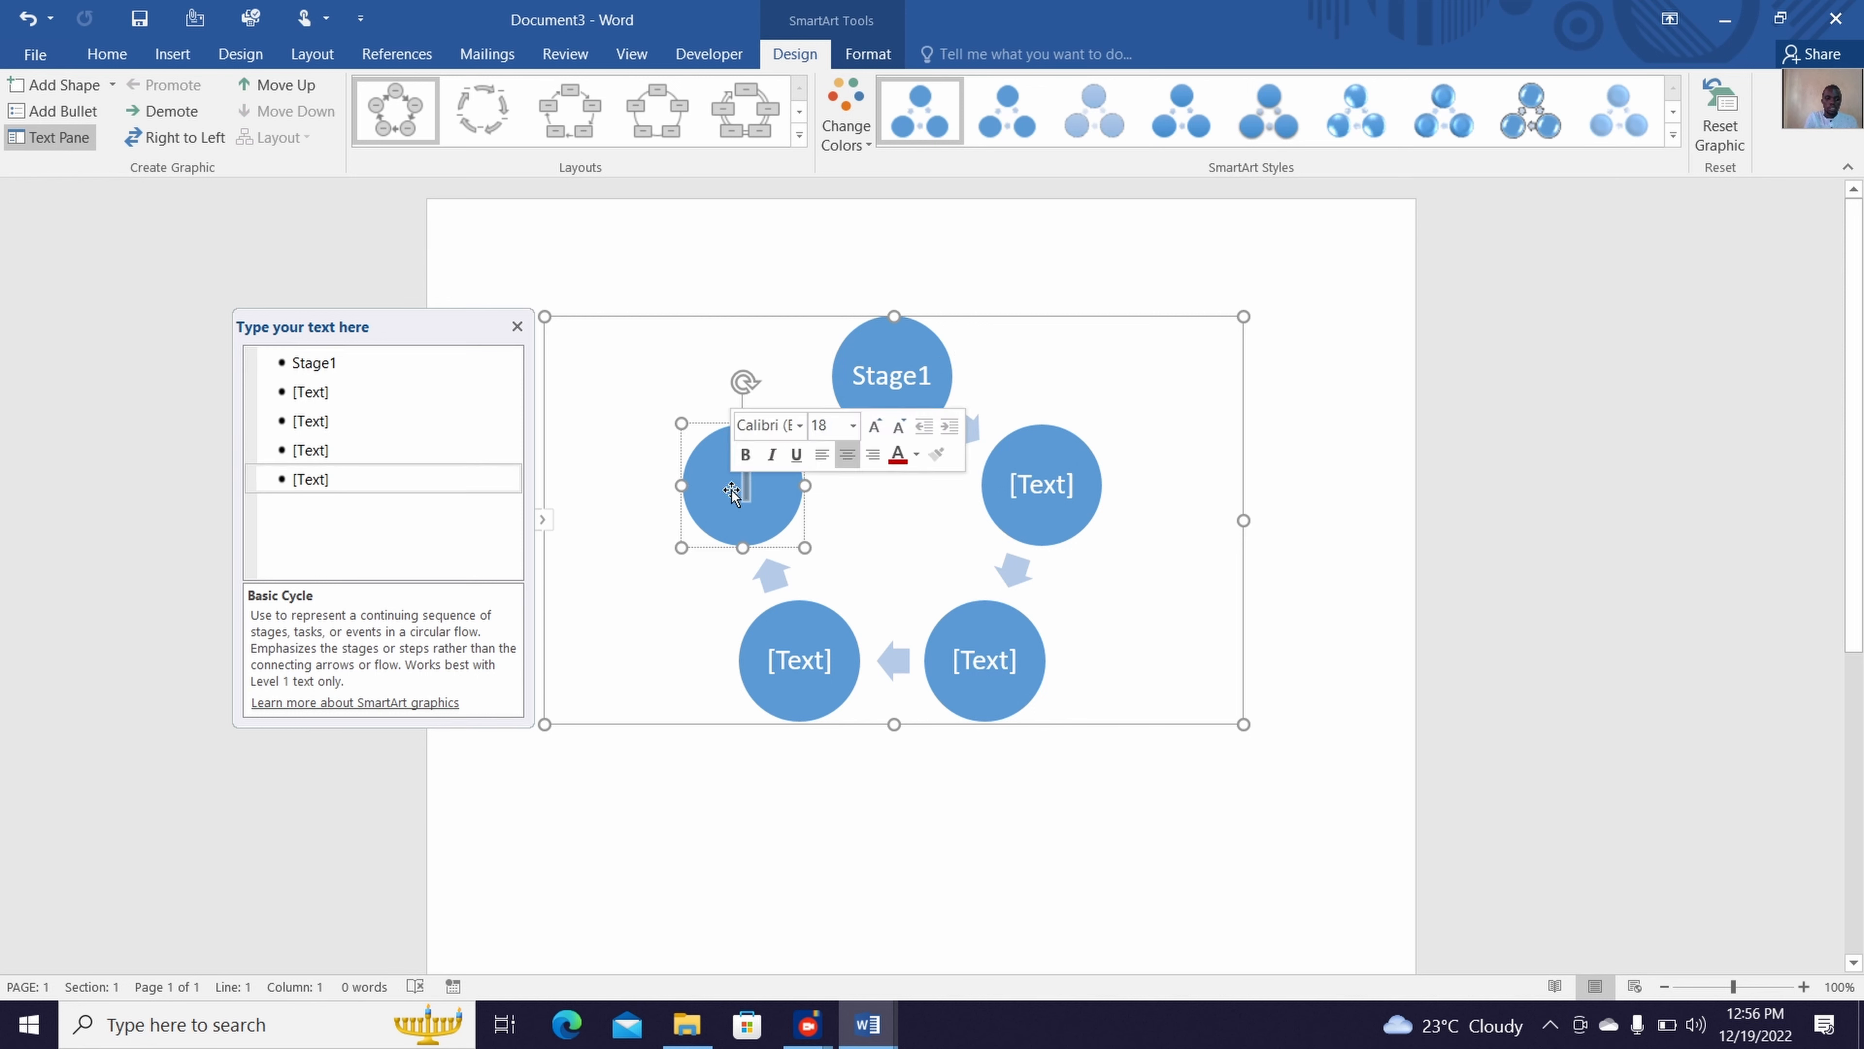
type("Stage")
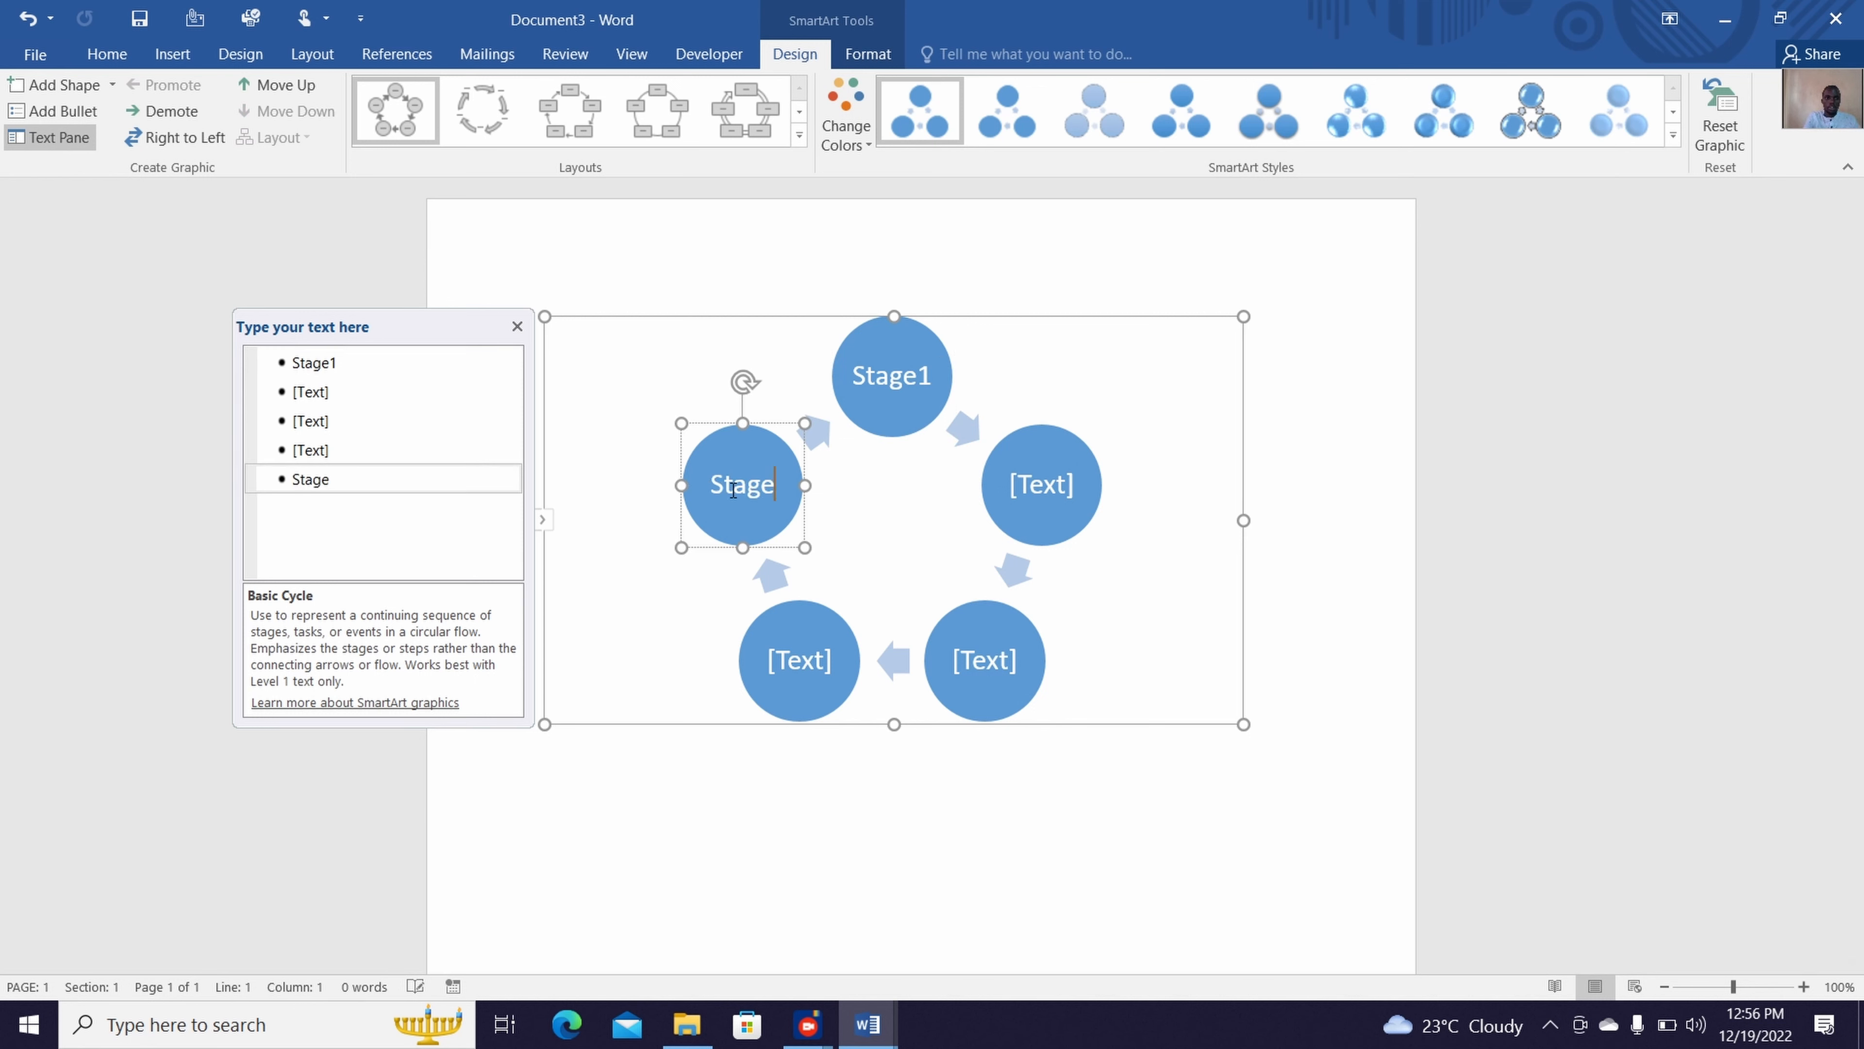
type(" 2")
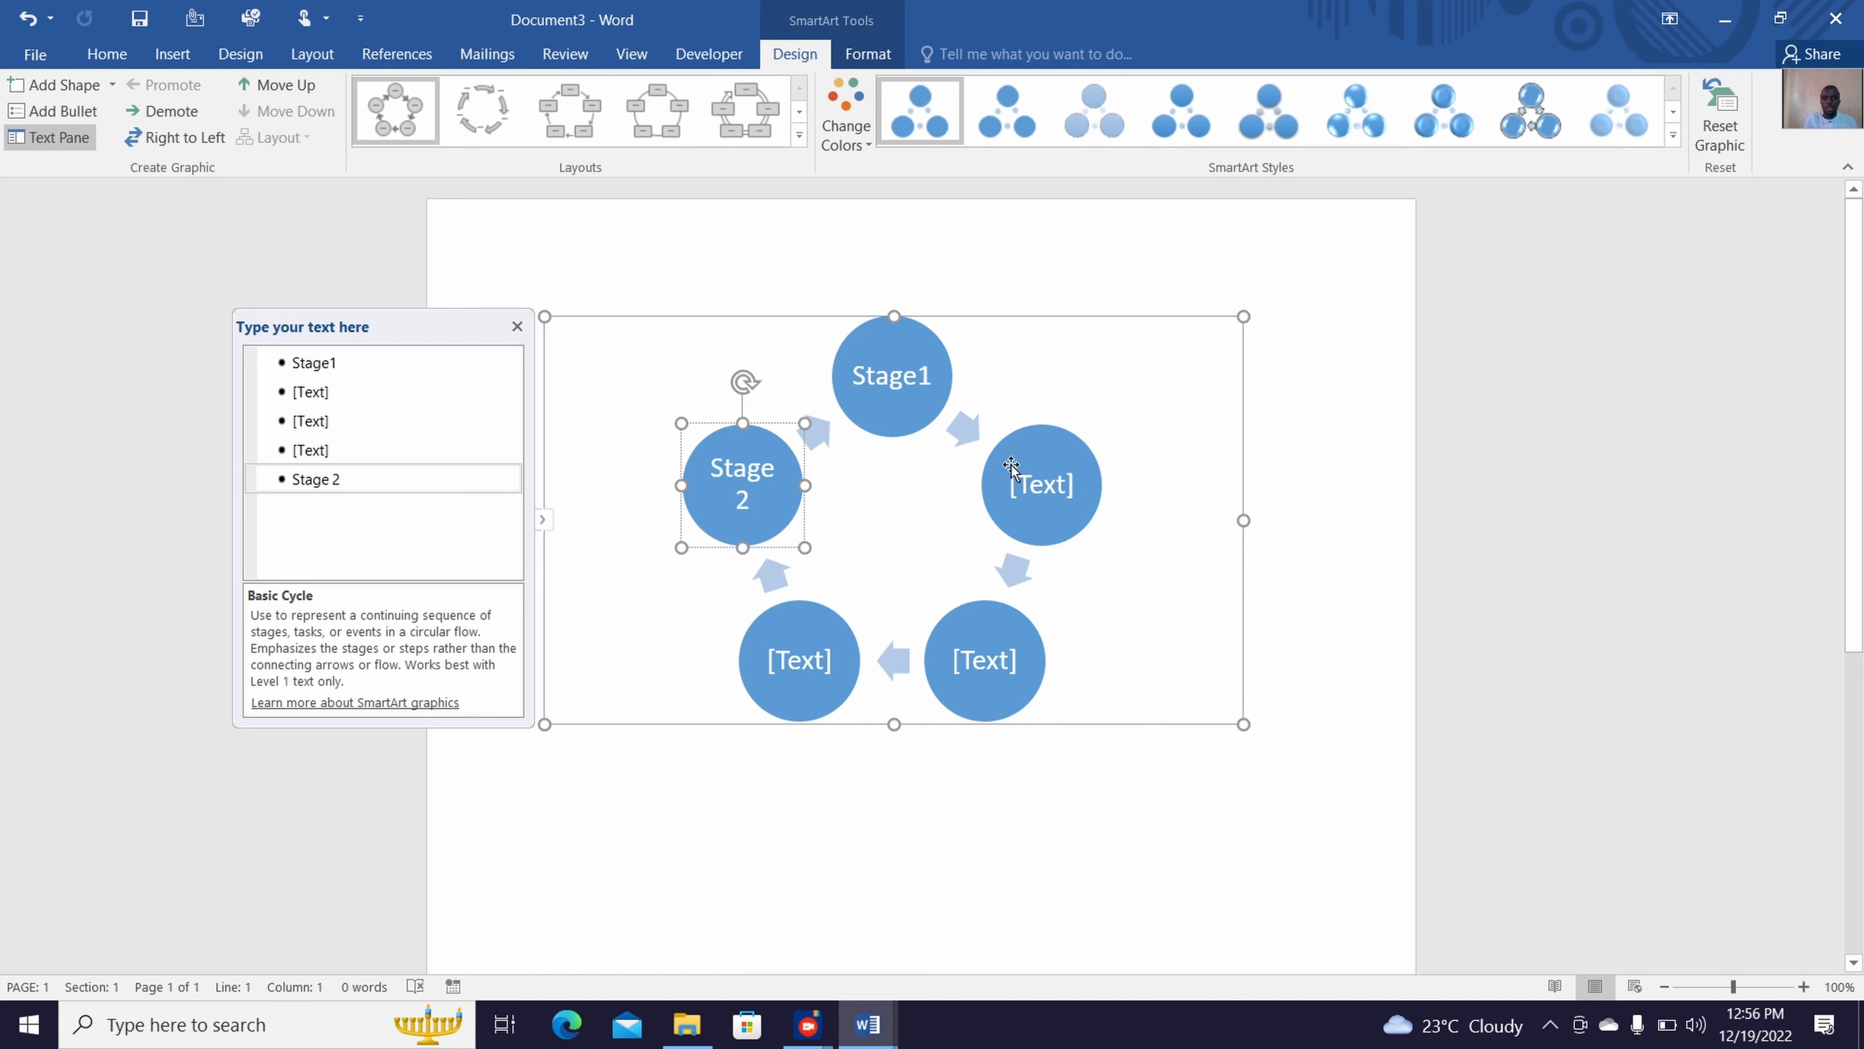
Label the cycle's upper-right circle "Stage 3" and its lower-left circle "Stage 4"
left_click(1027, 474)
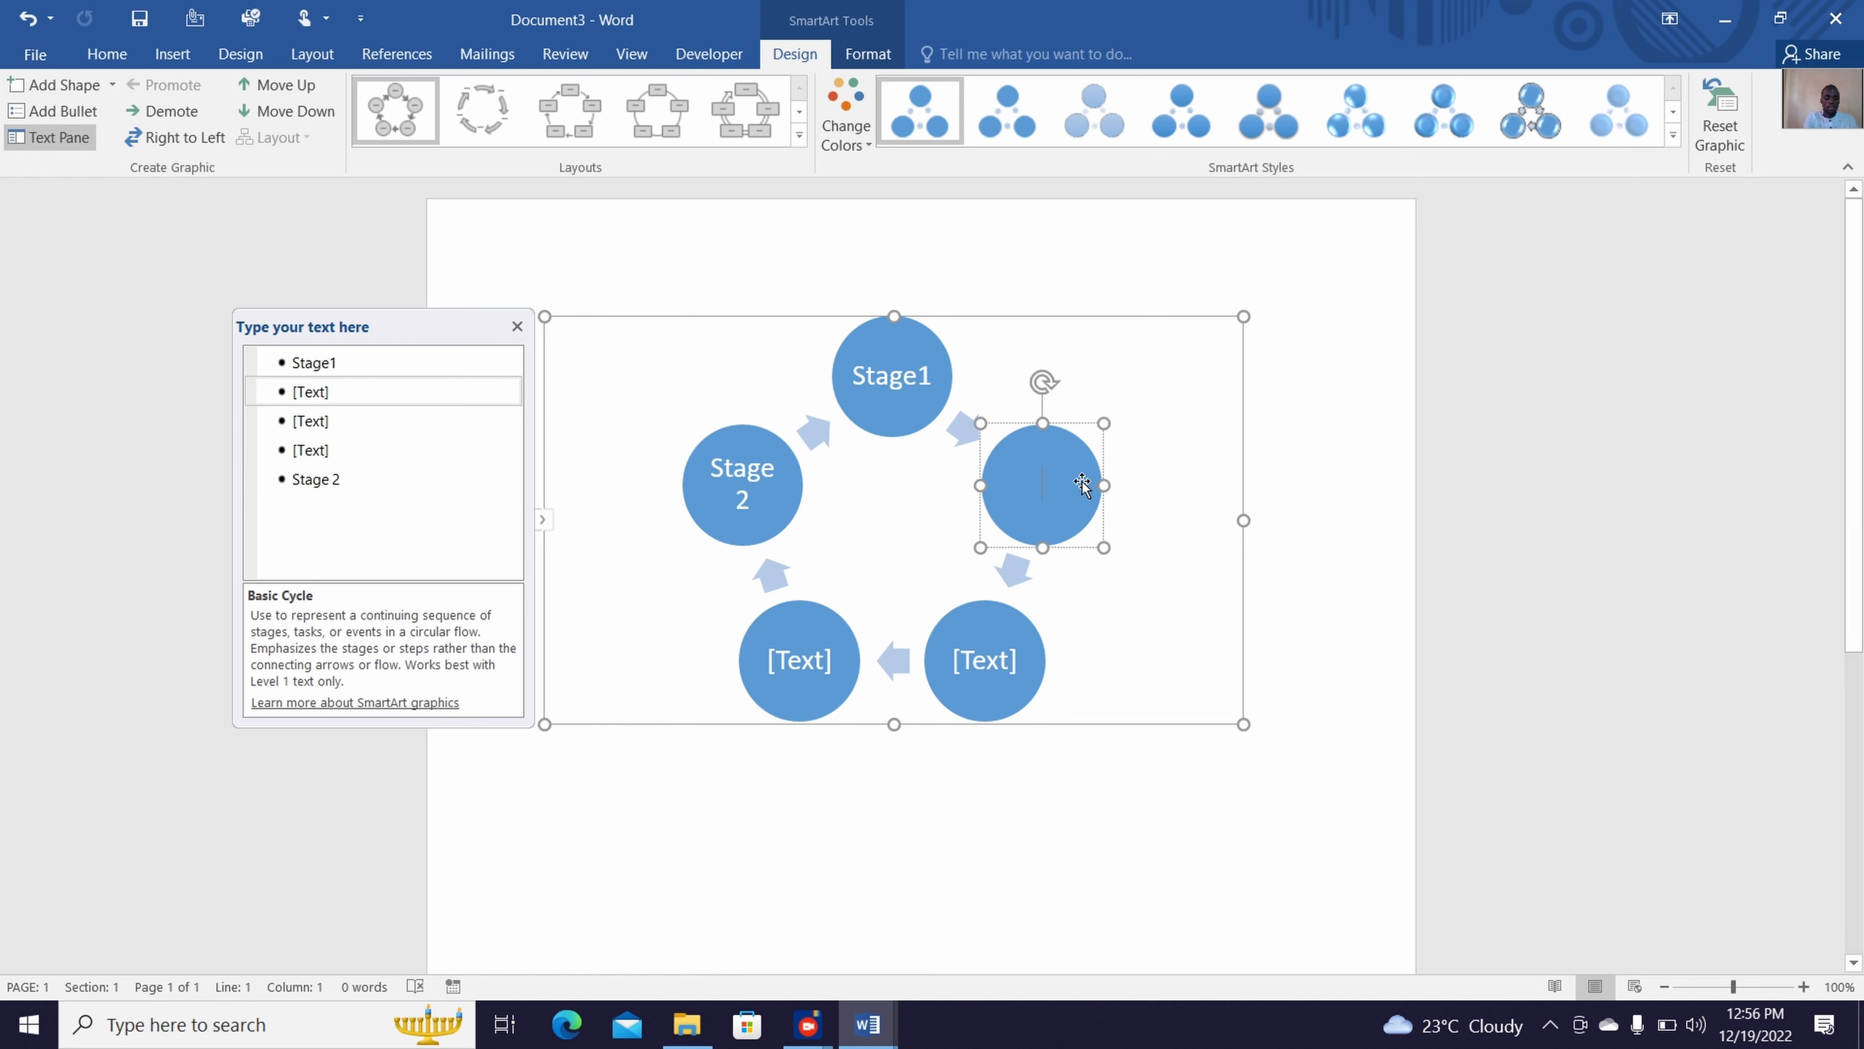
type("Stage 3")
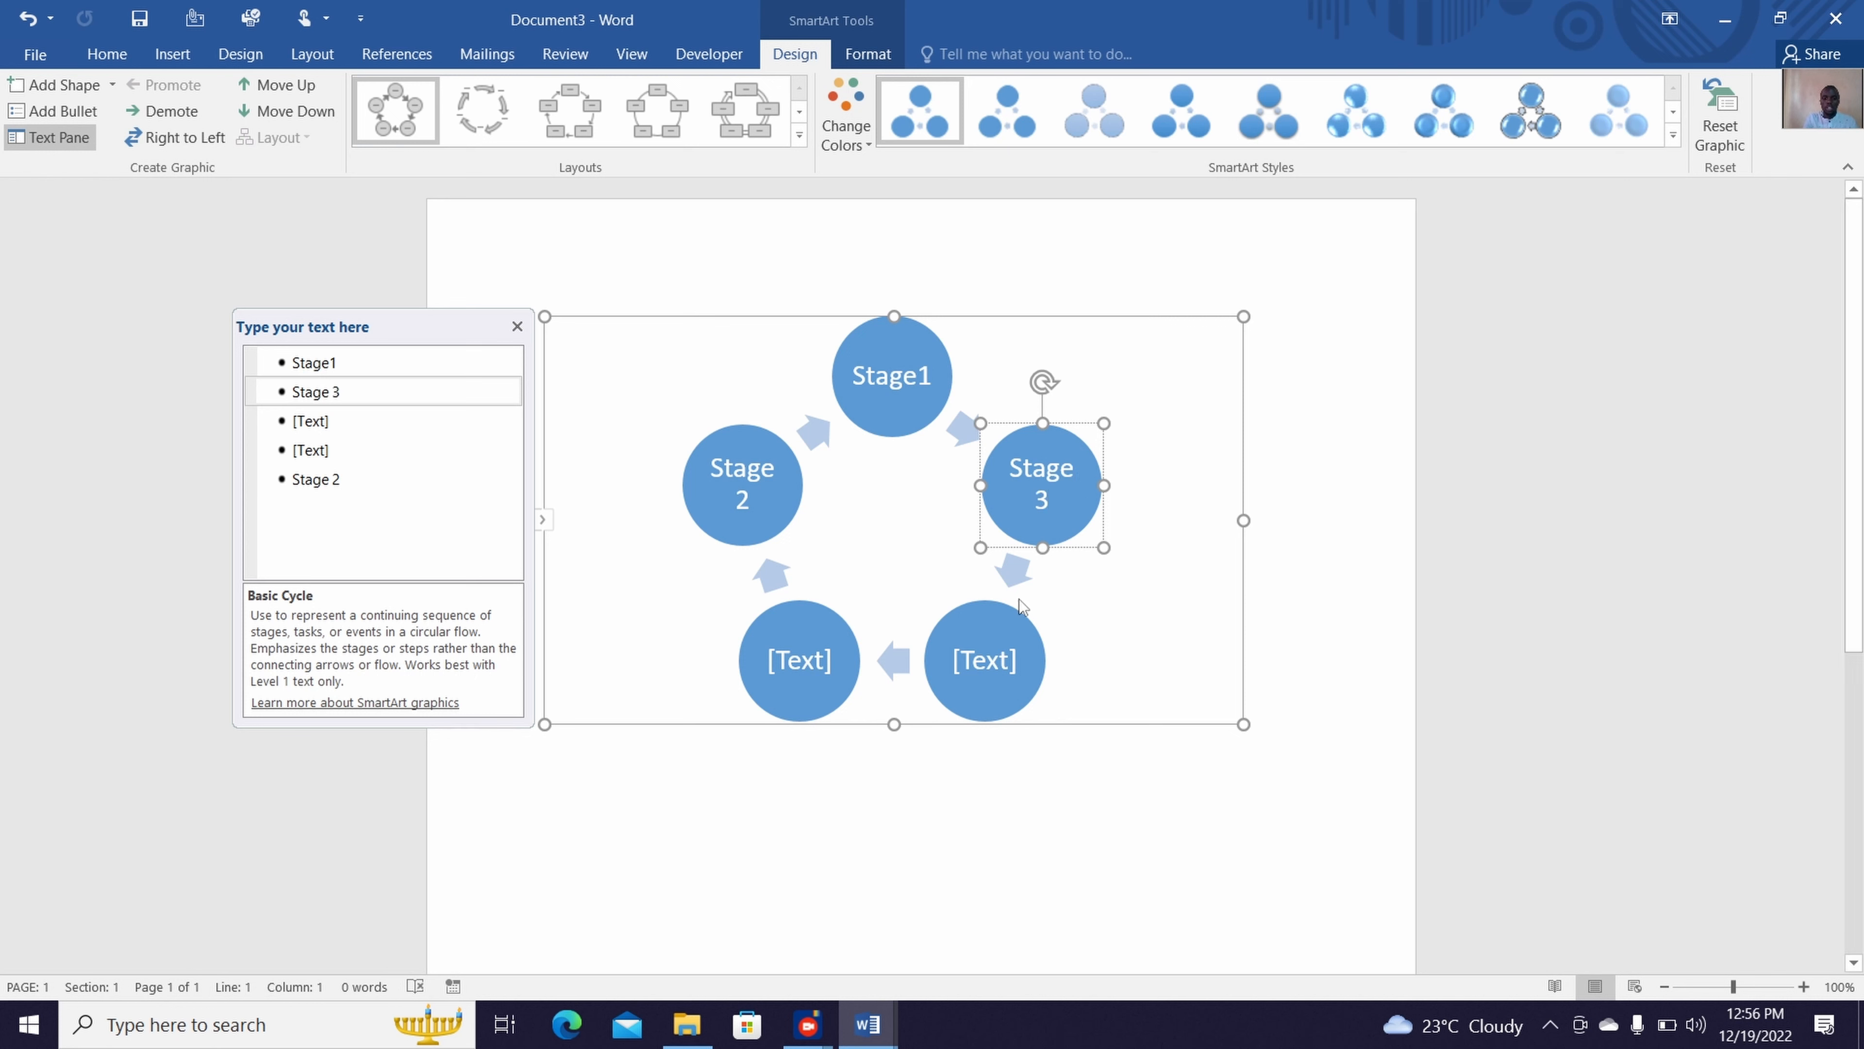
left_click(807, 668)
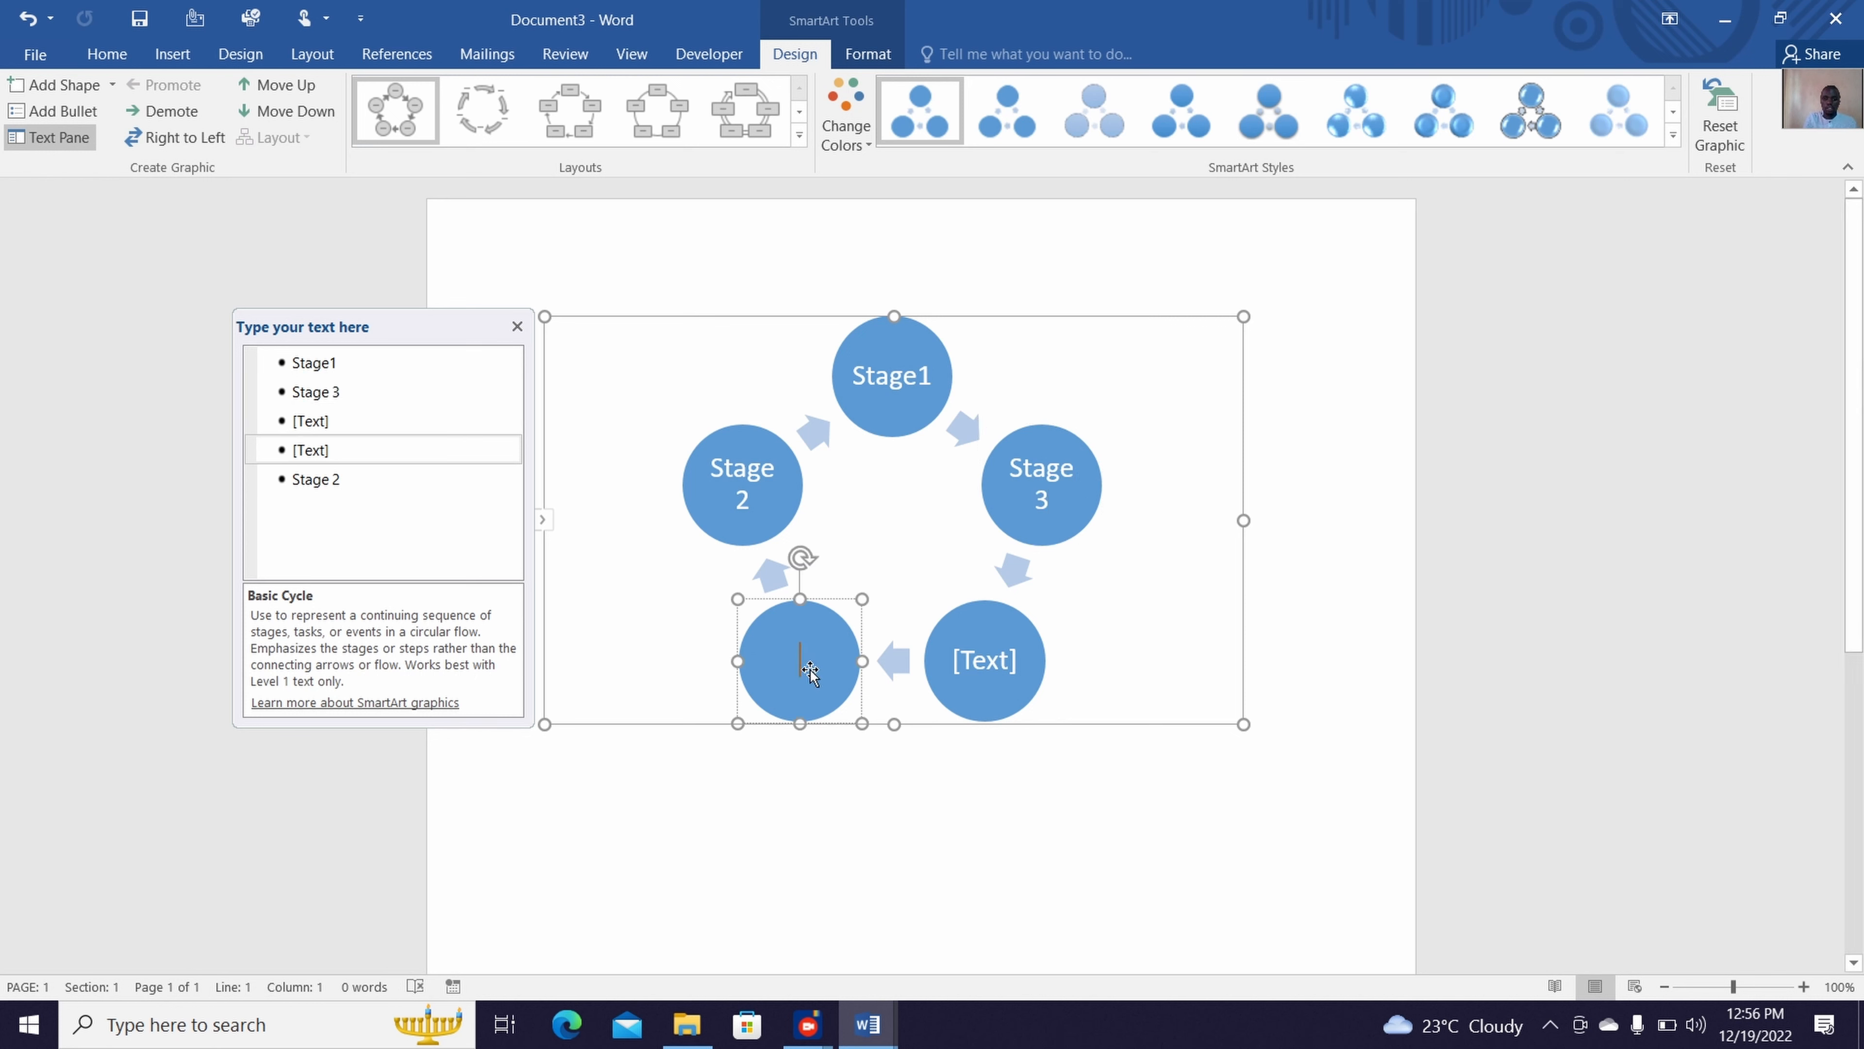
type("Stage")
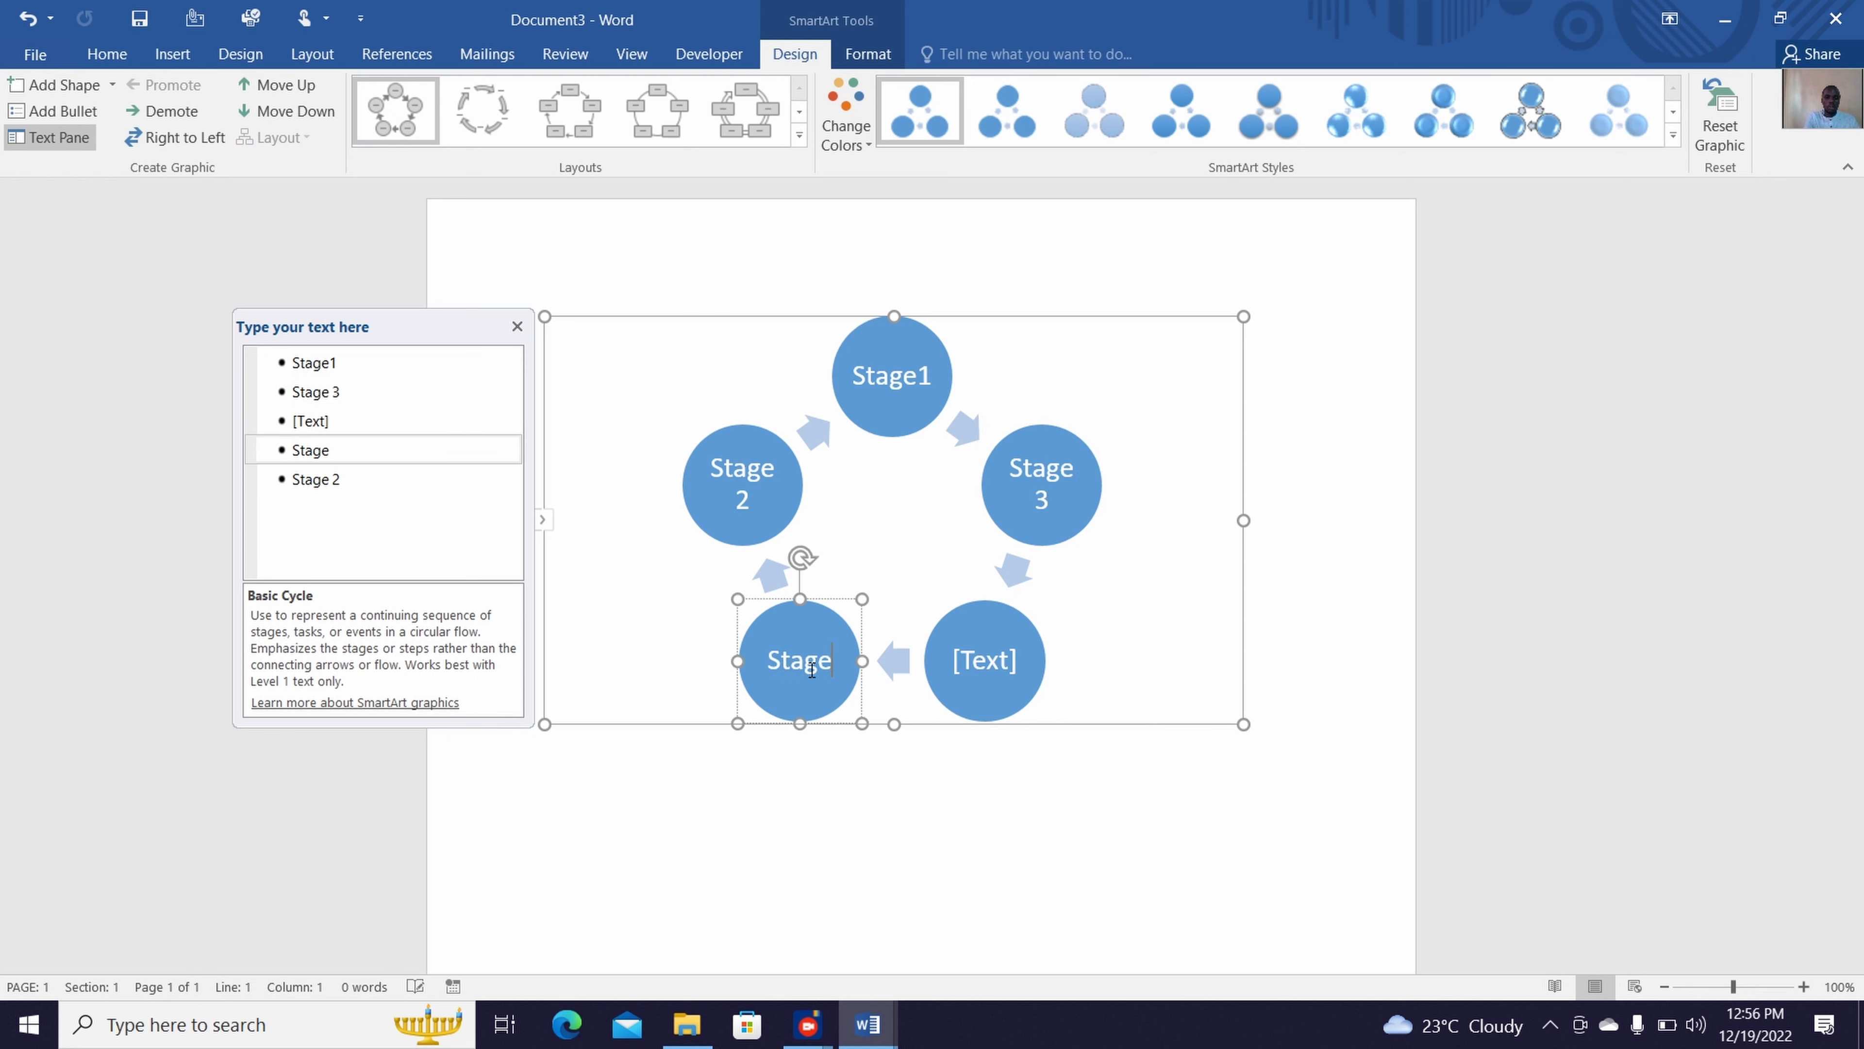
type(" 4")
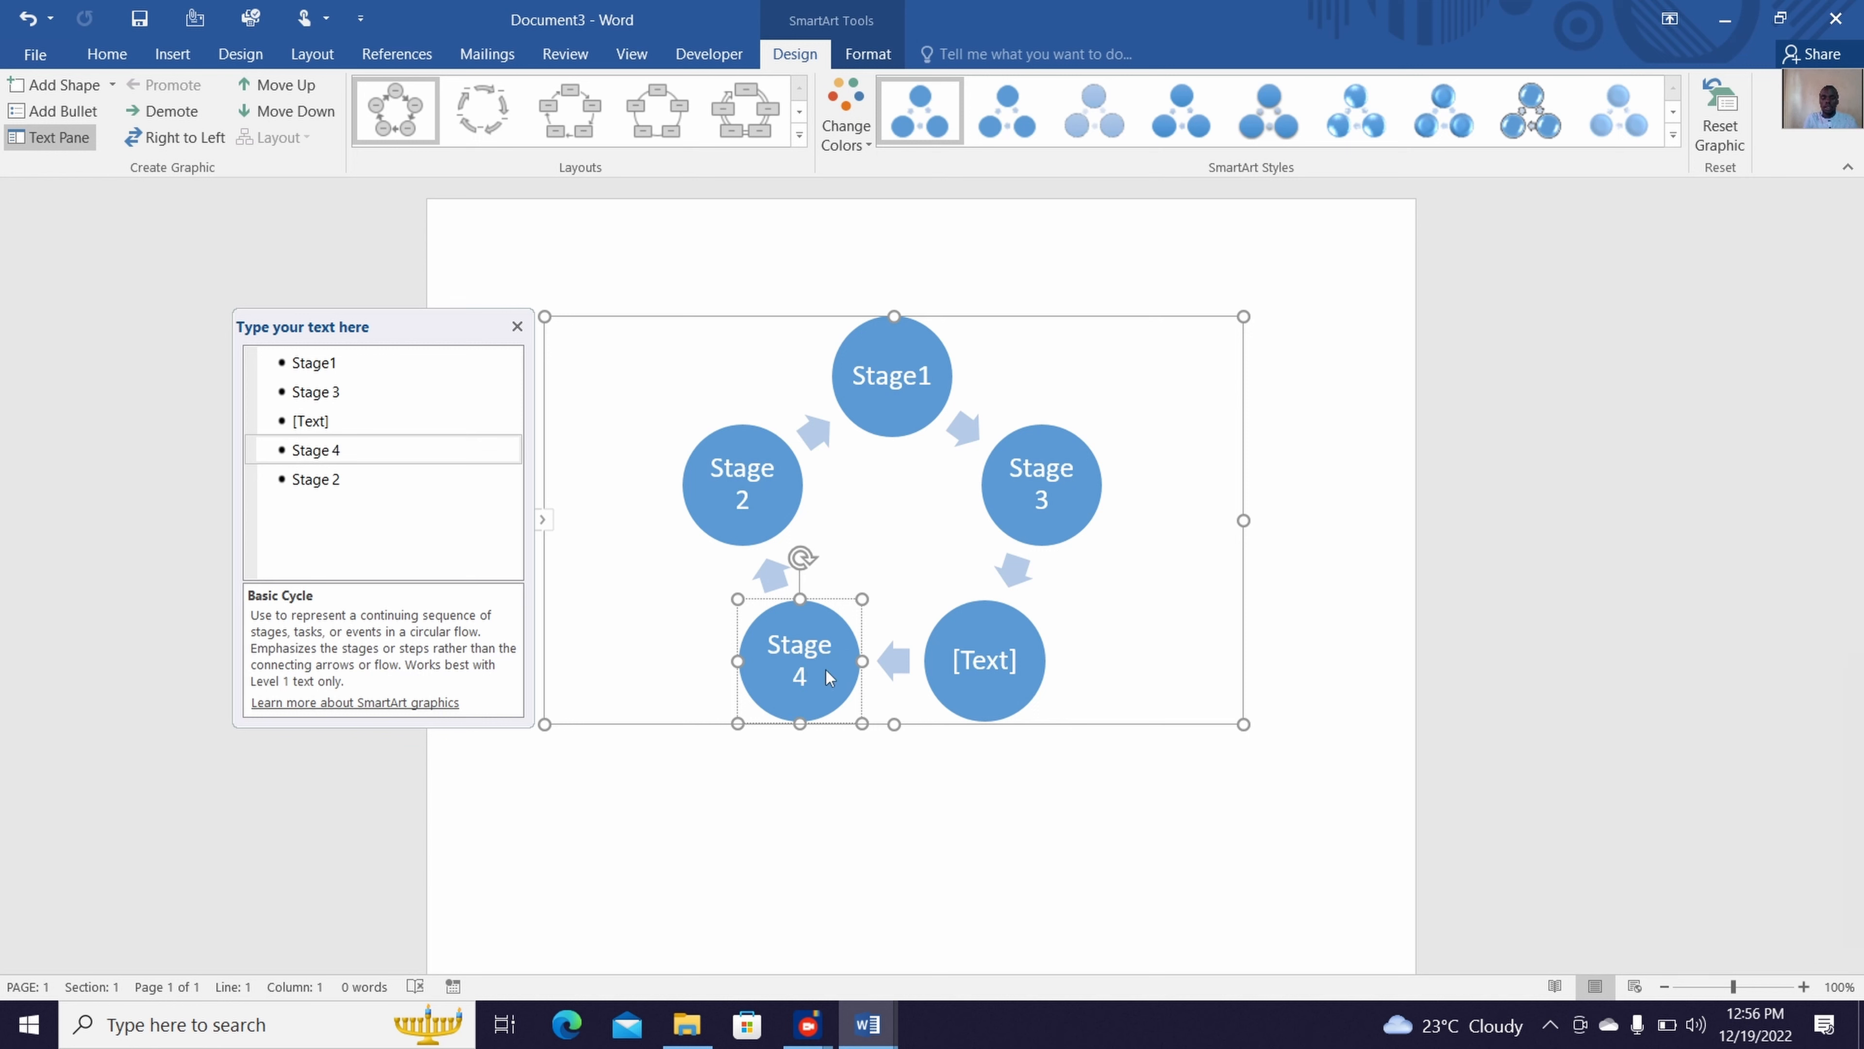
Label the remaining lower-right circle "Stage 5" and leave text editing
left_click(1003, 642)
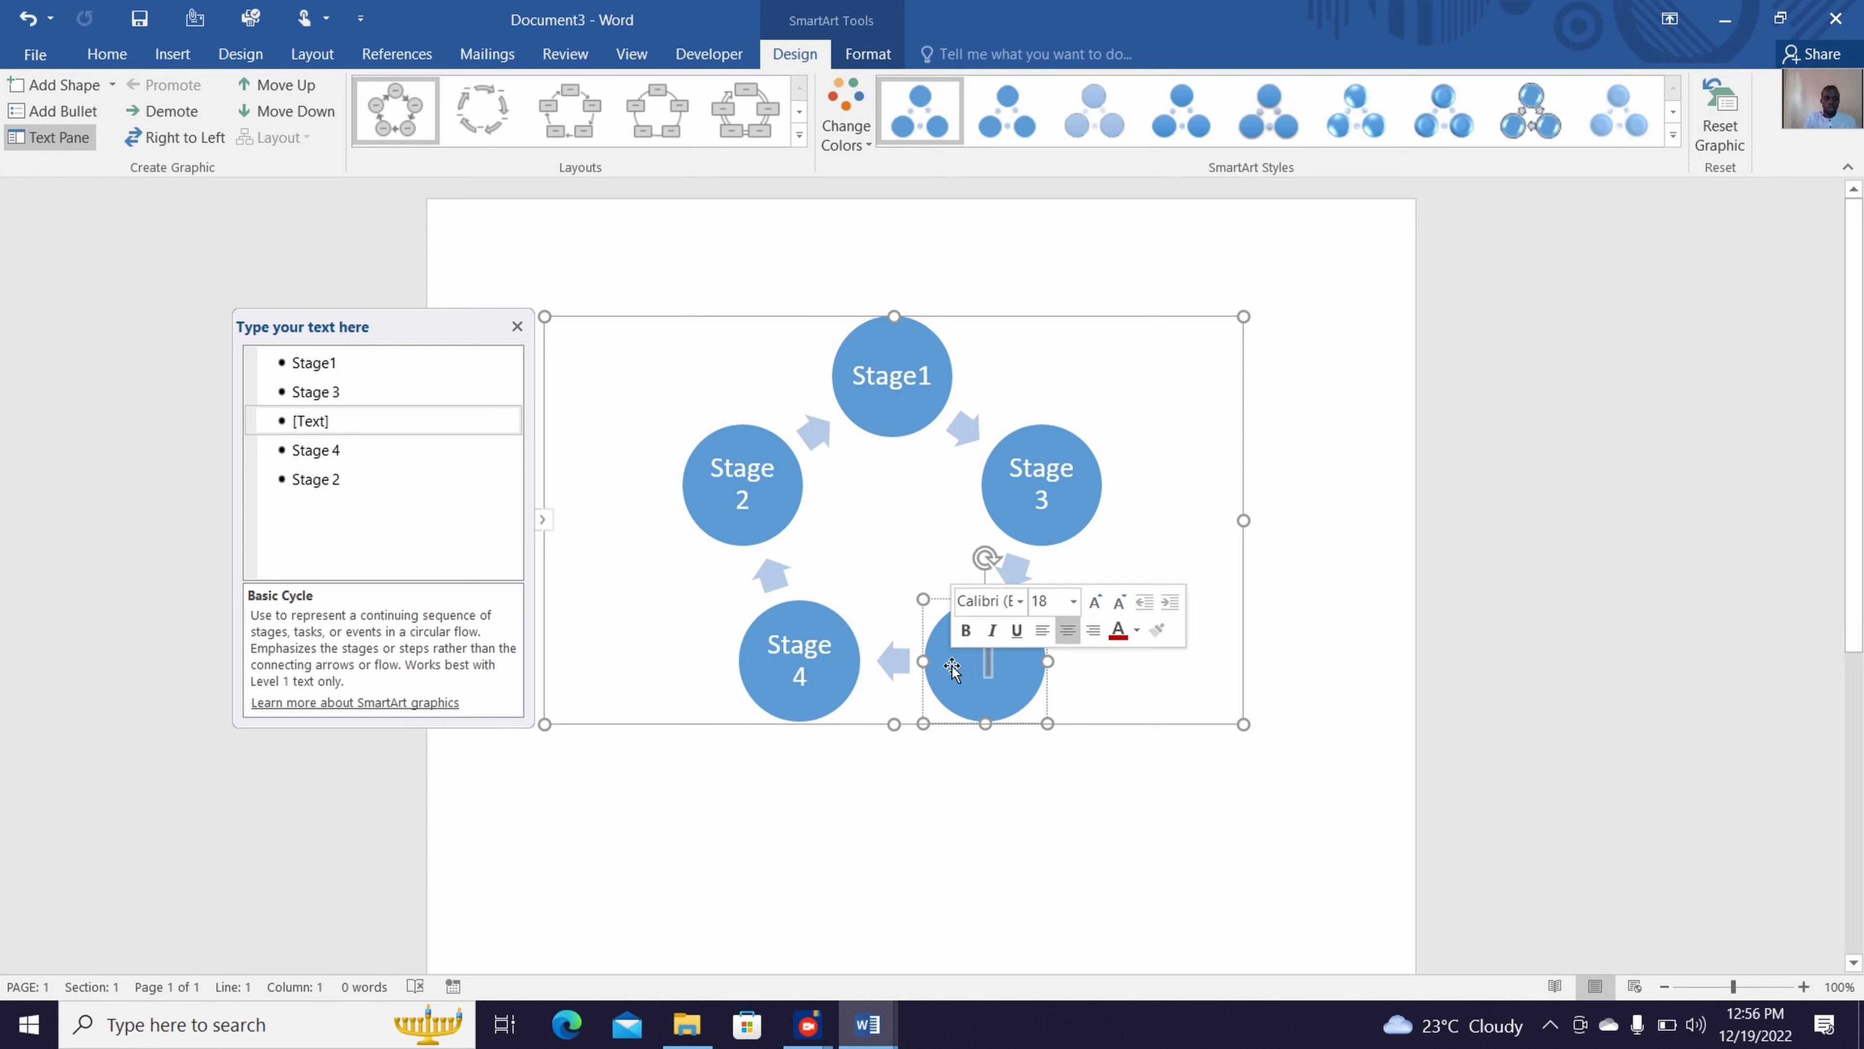
type("Stage")
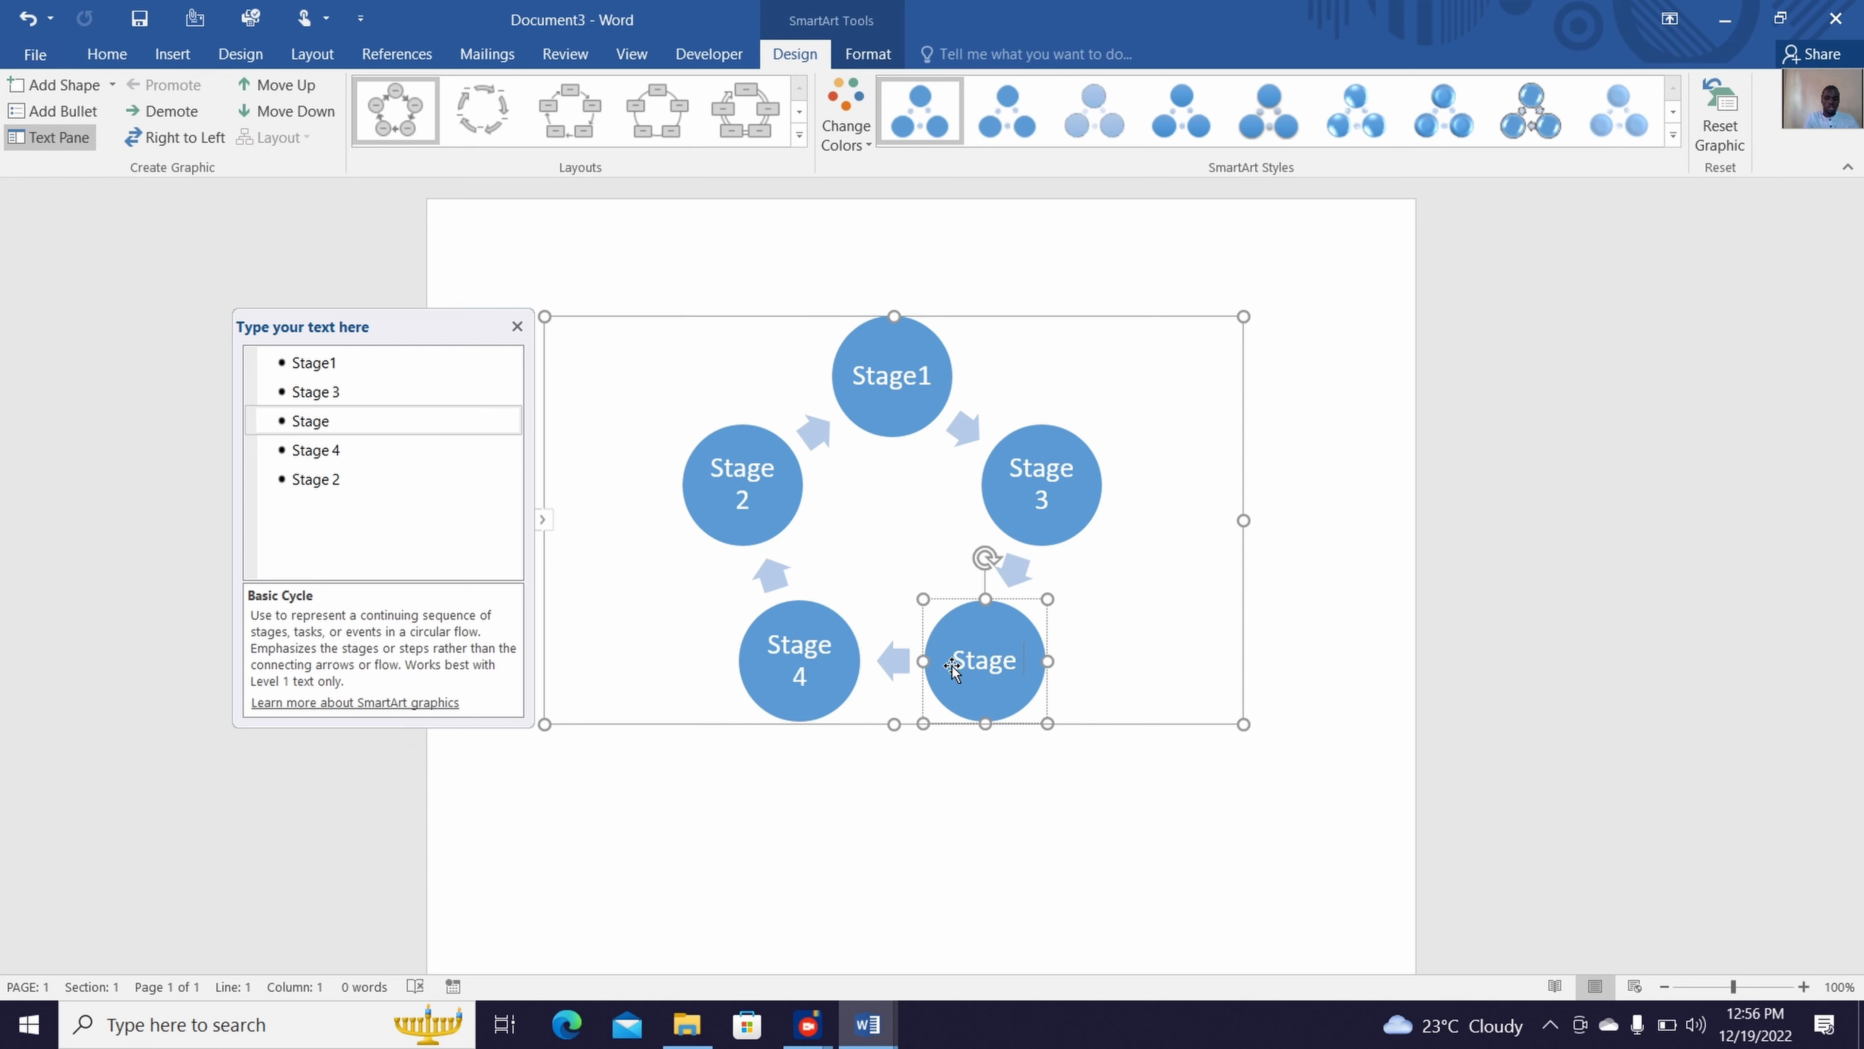
type(" 5")
key("Escape")
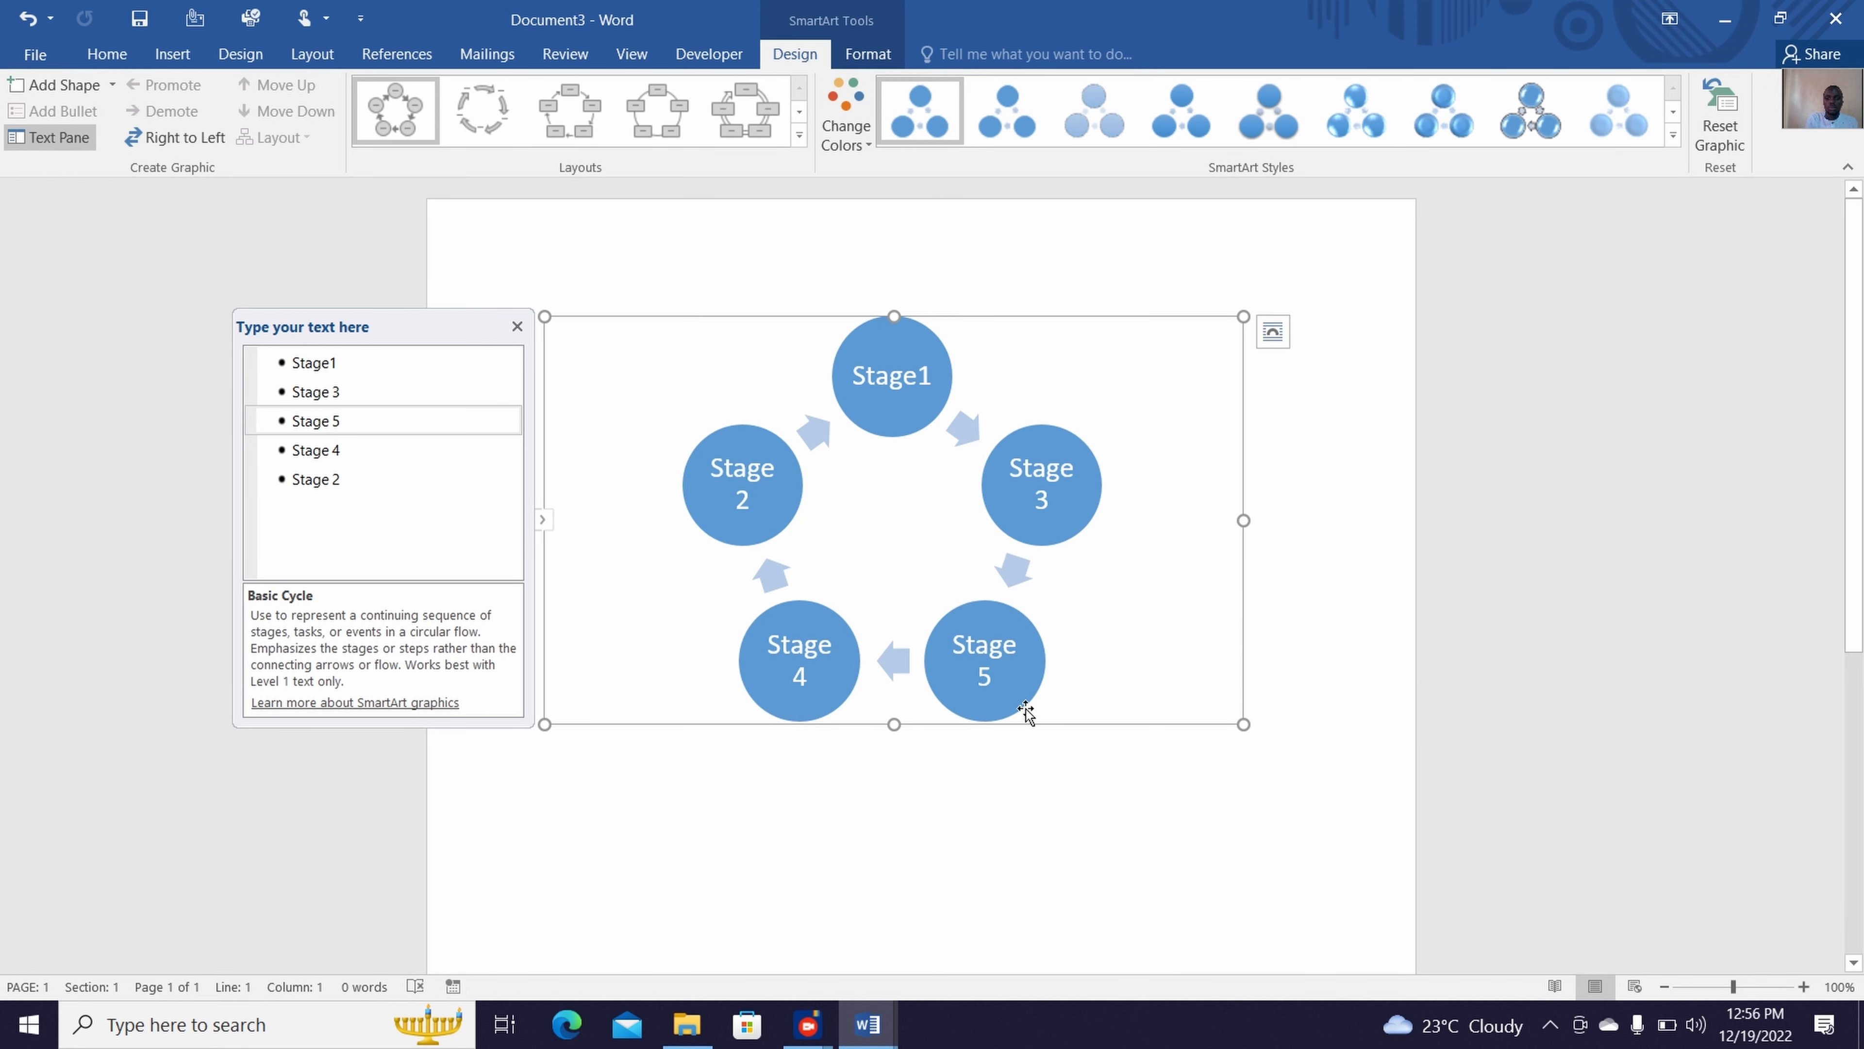
Remove the fill from the Stage 5 circle and give it a dark red outline
left_click(968, 650)
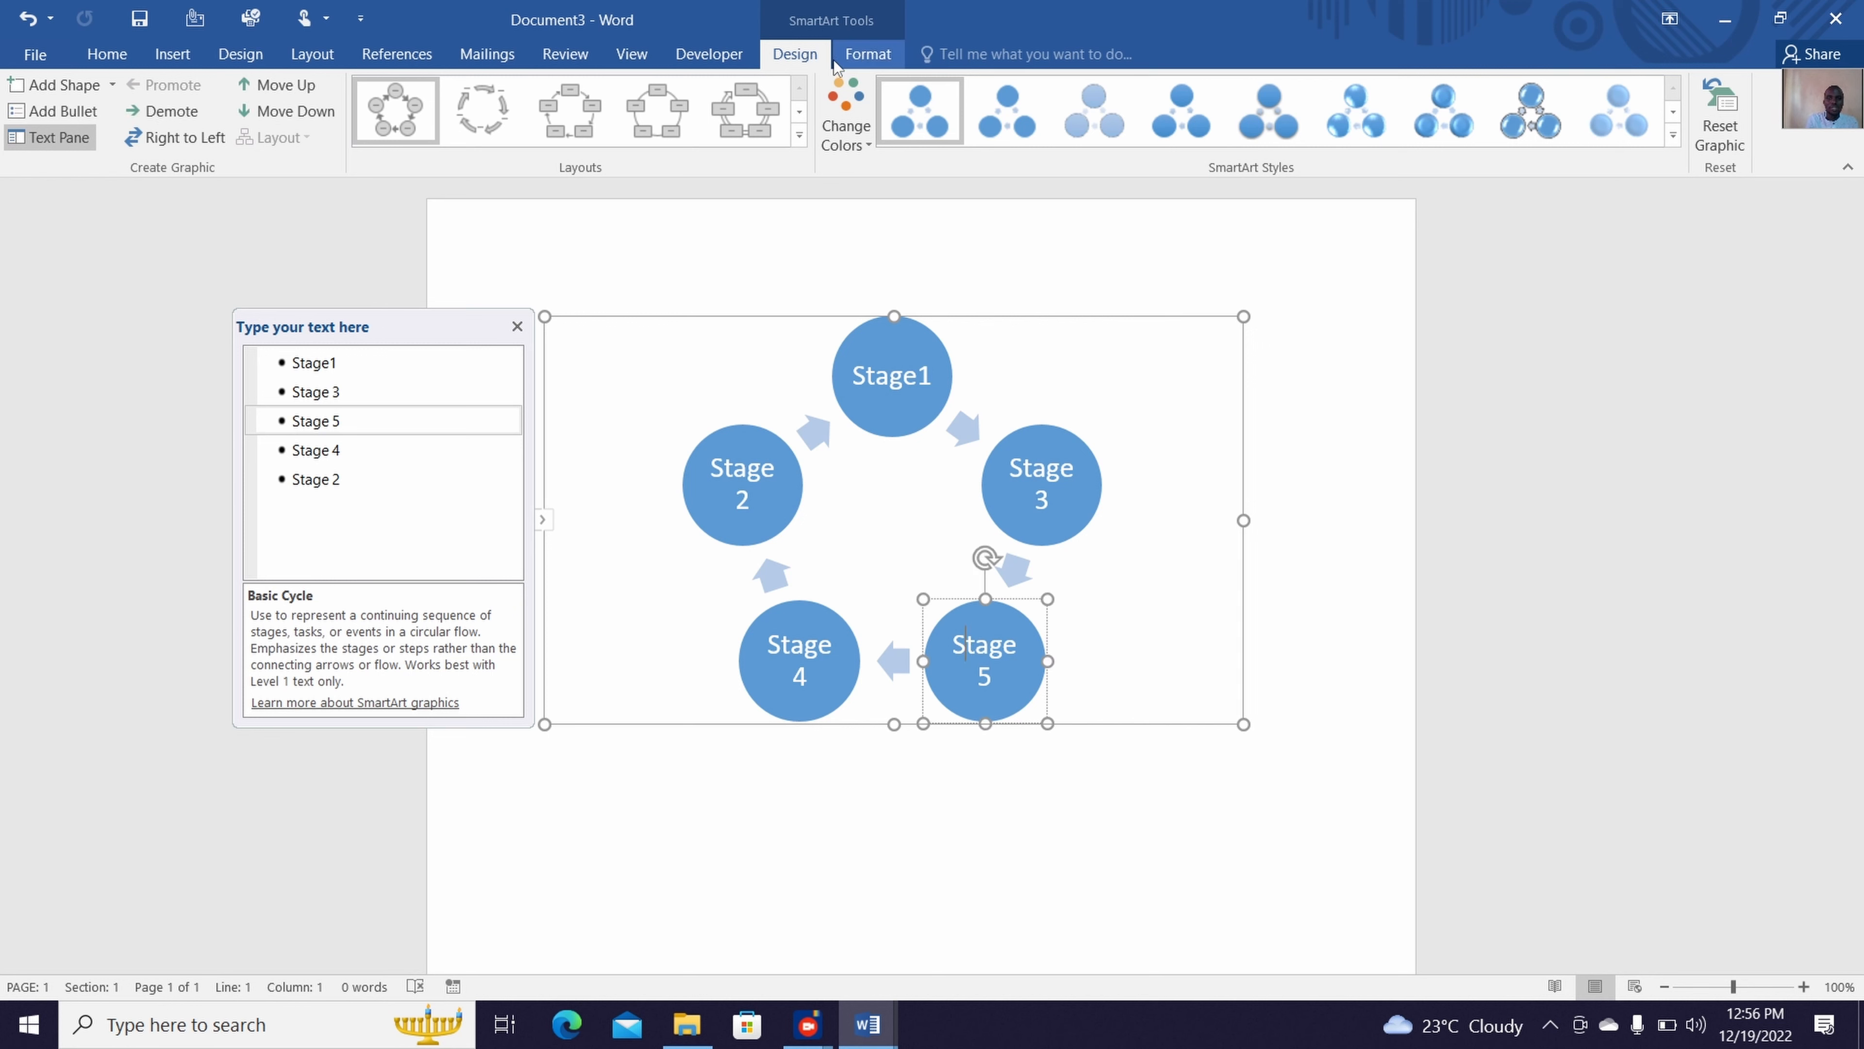
left_click(865, 54)
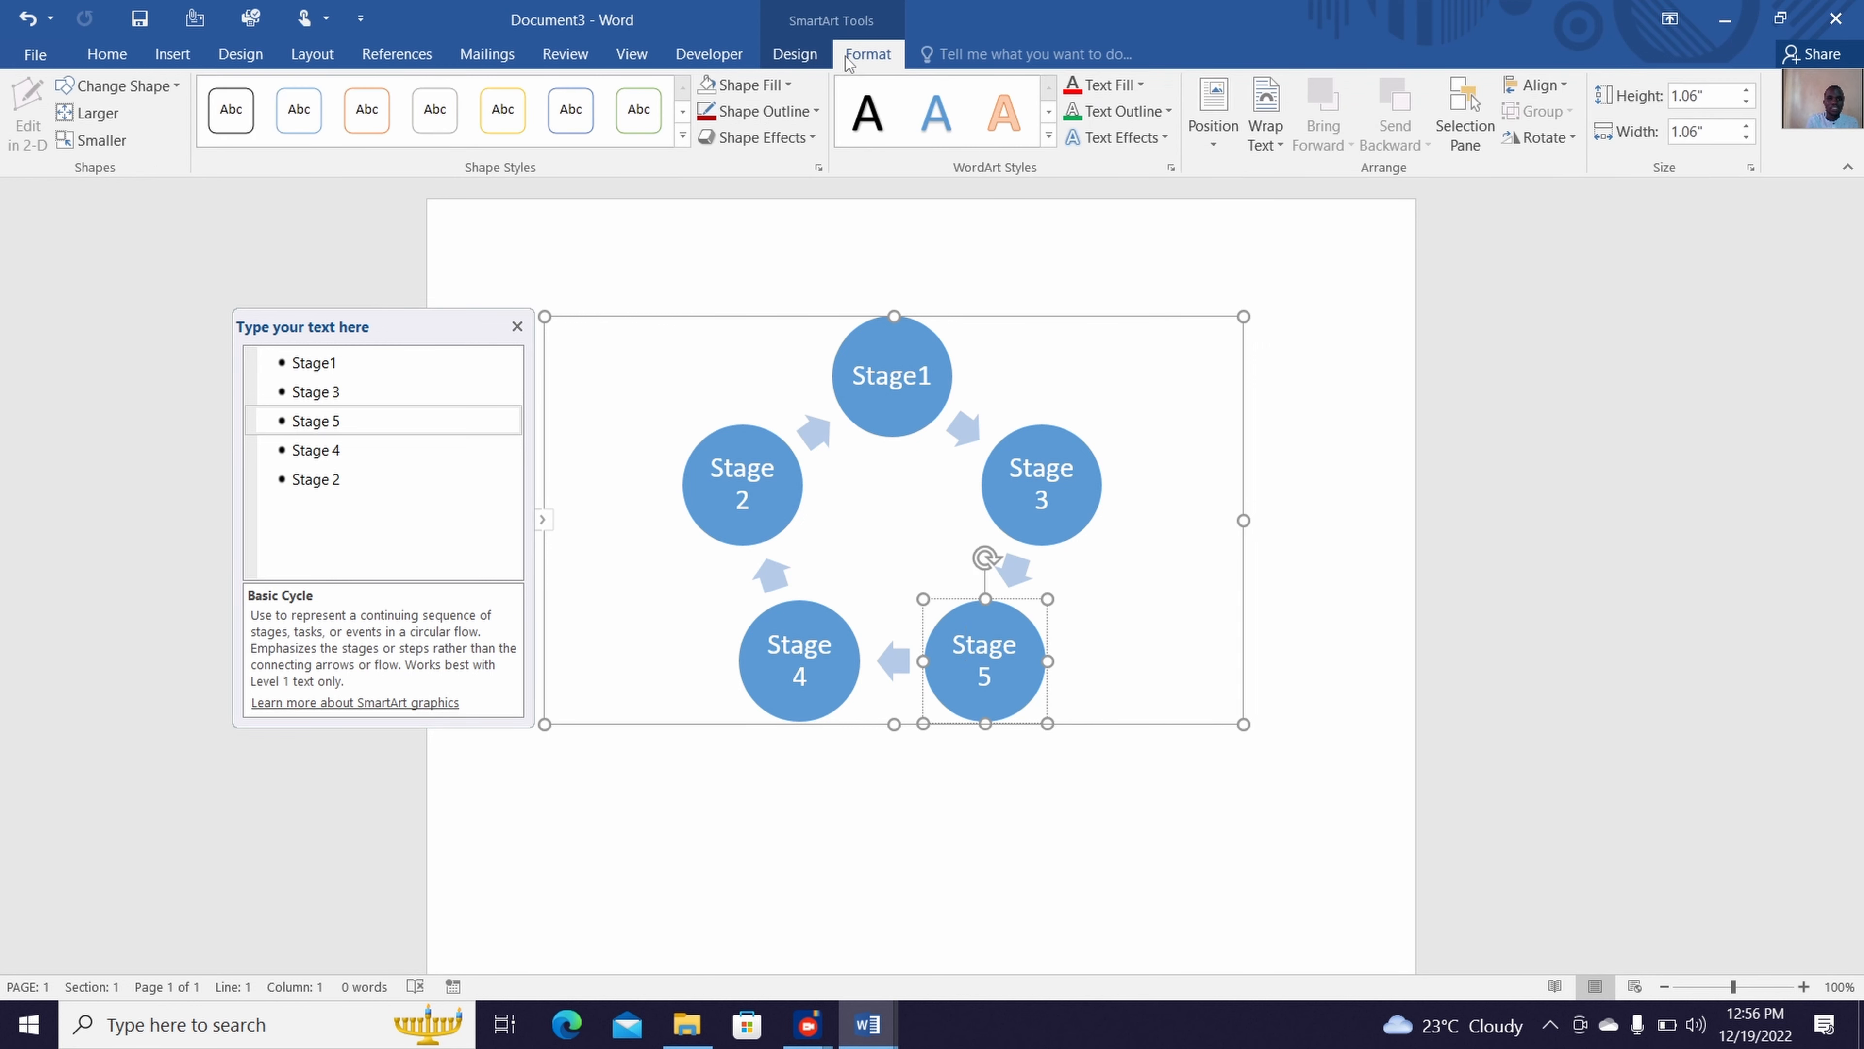
left_click(755, 85)
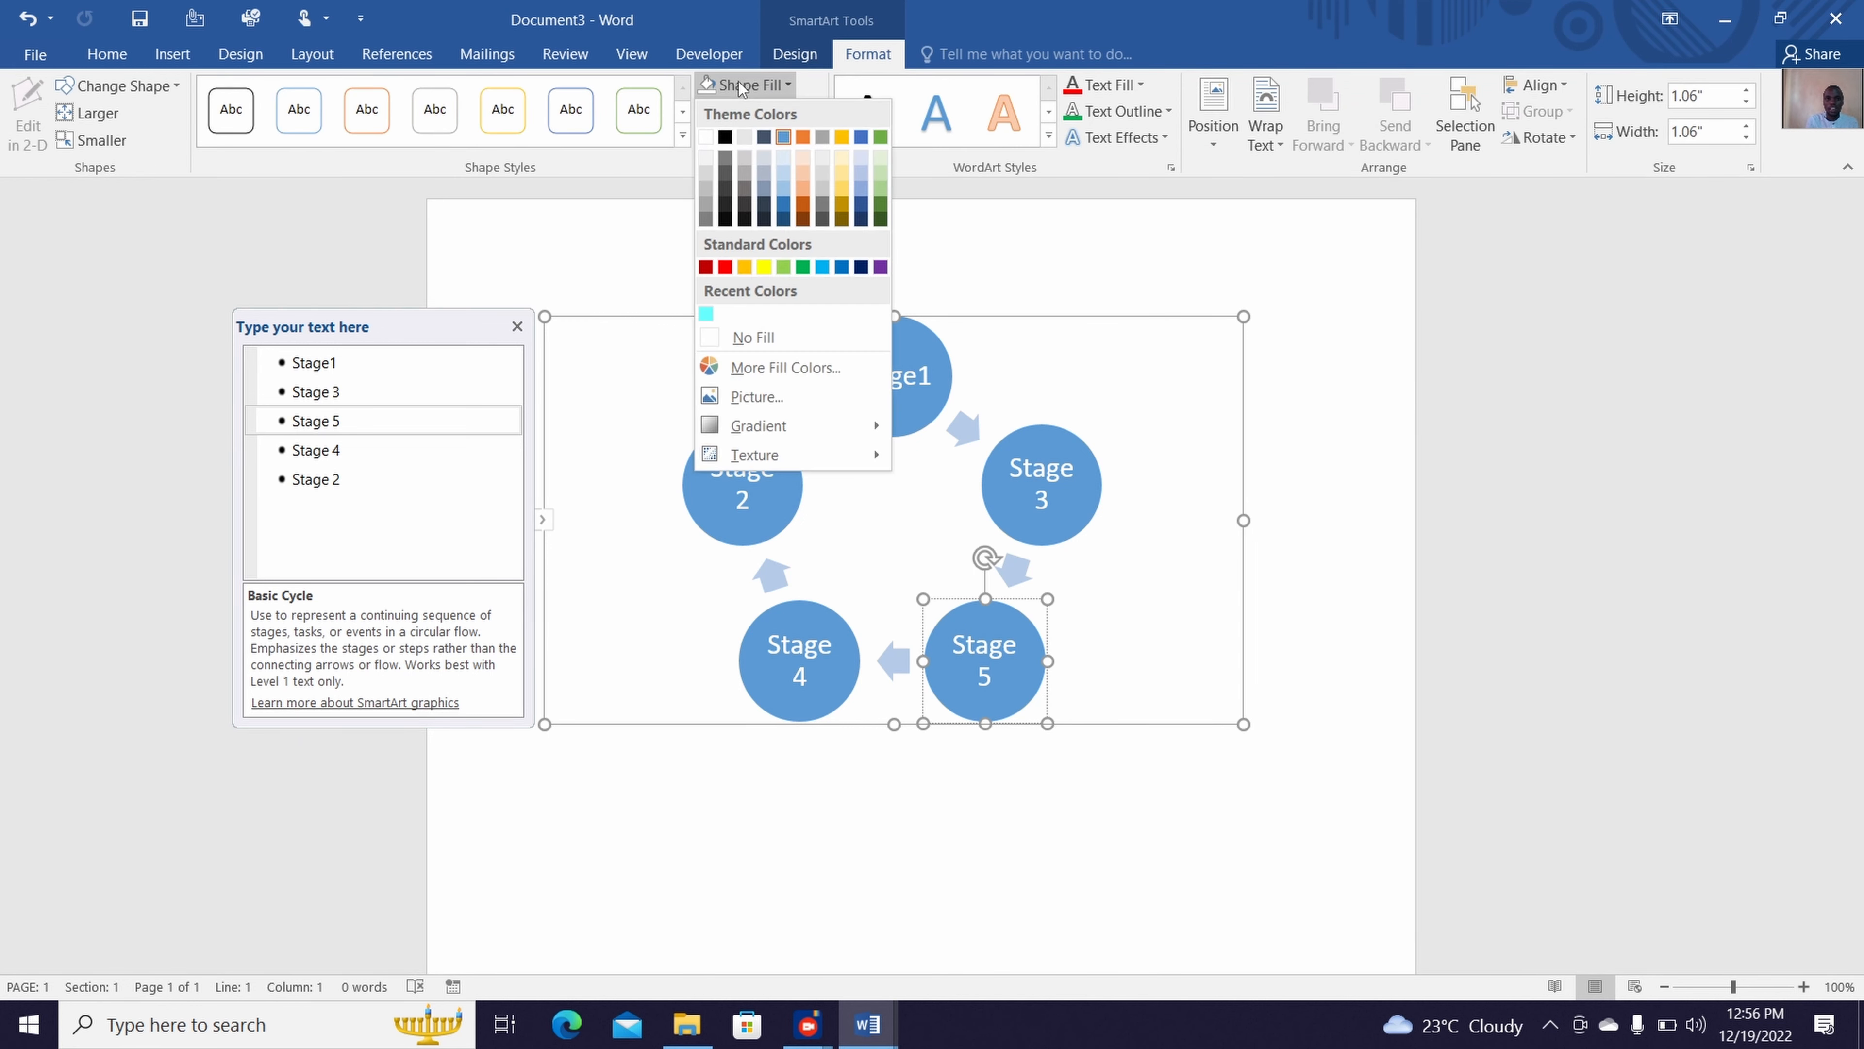
left_click(743, 337)
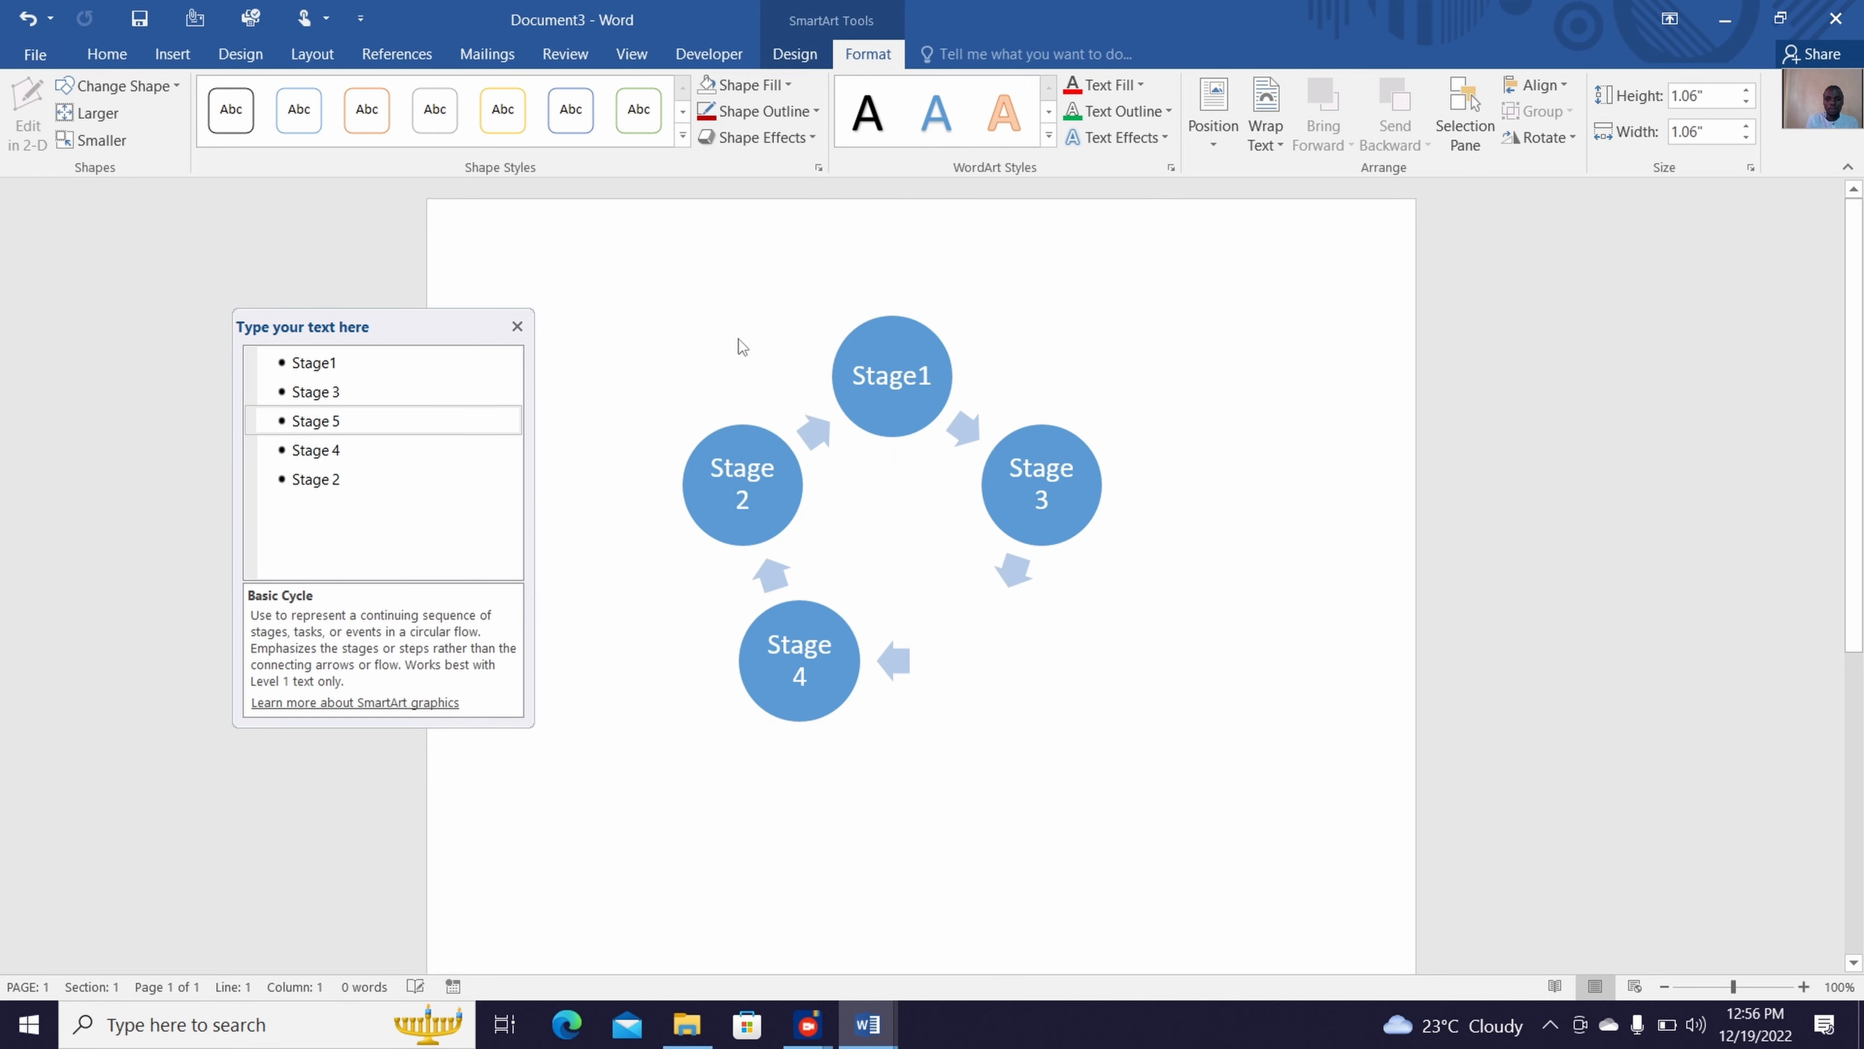
left_click(708, 112)
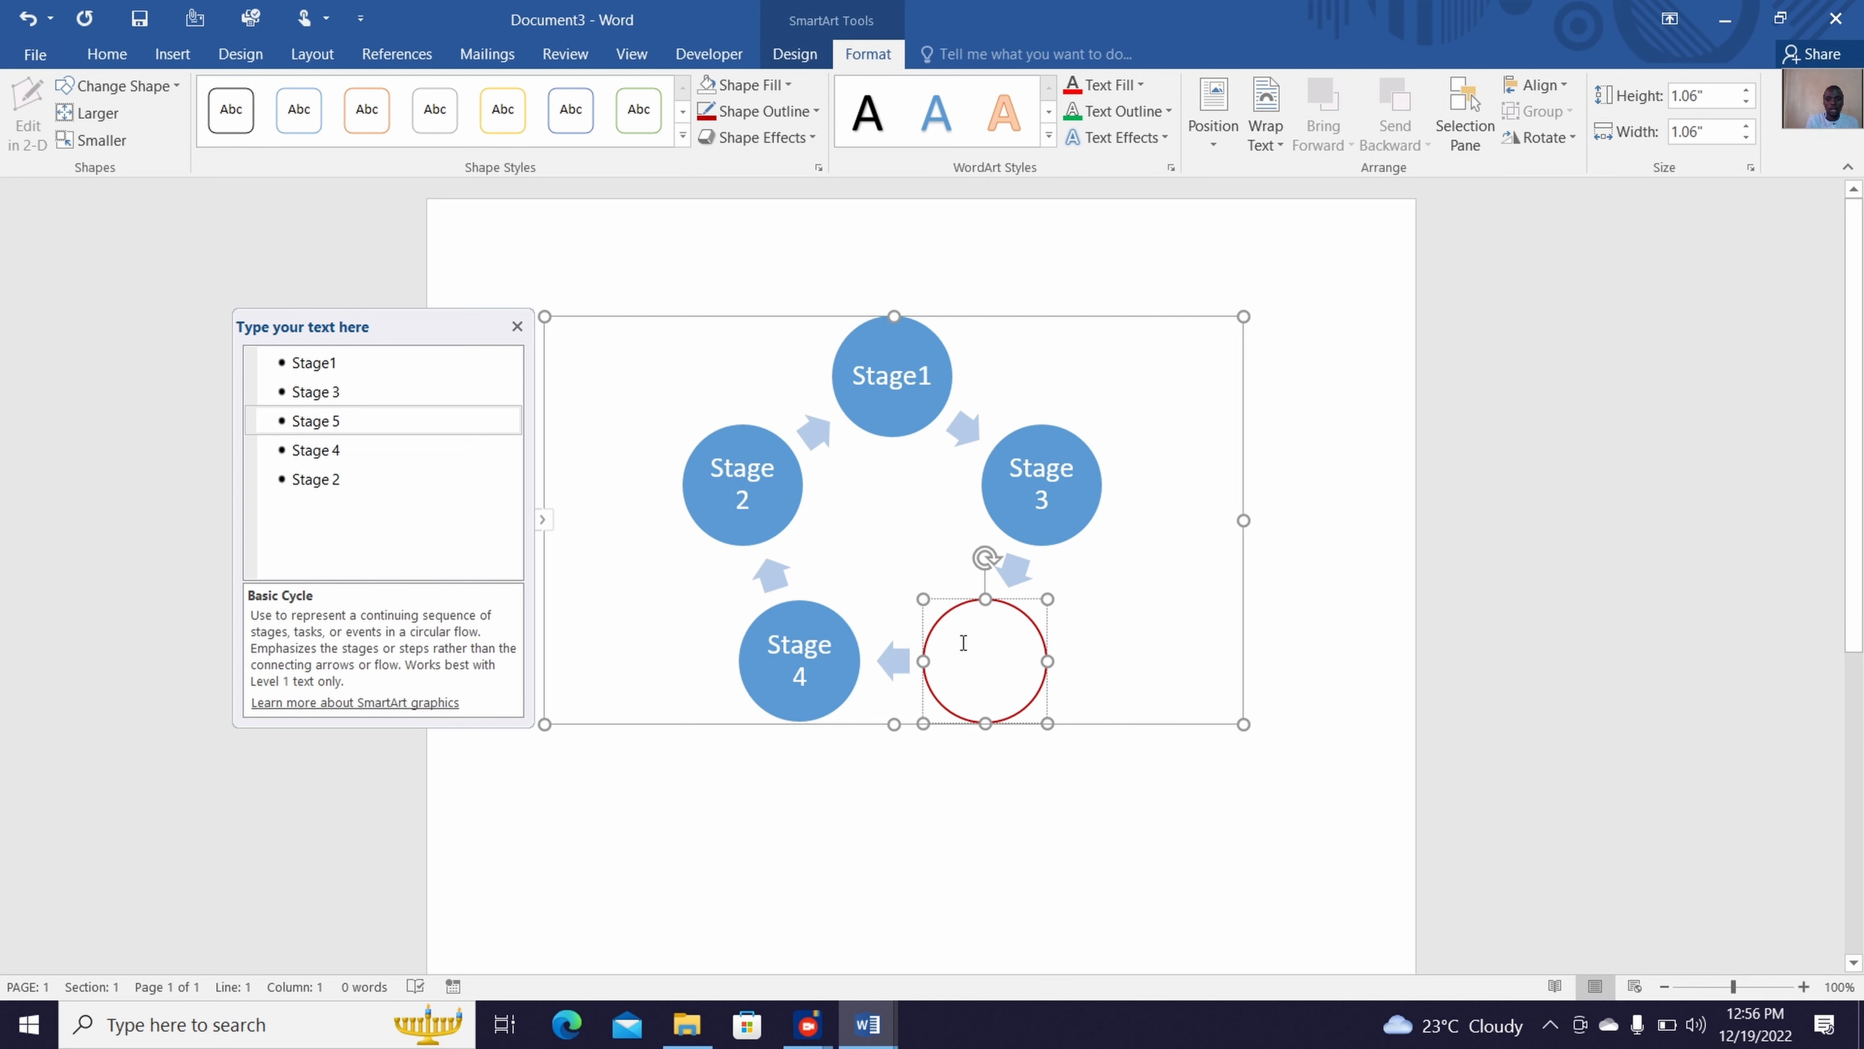
Set the text fill of the "Stage 5" label to a near-black theme colour
left_click_drag(963, 643, 1013, 670)
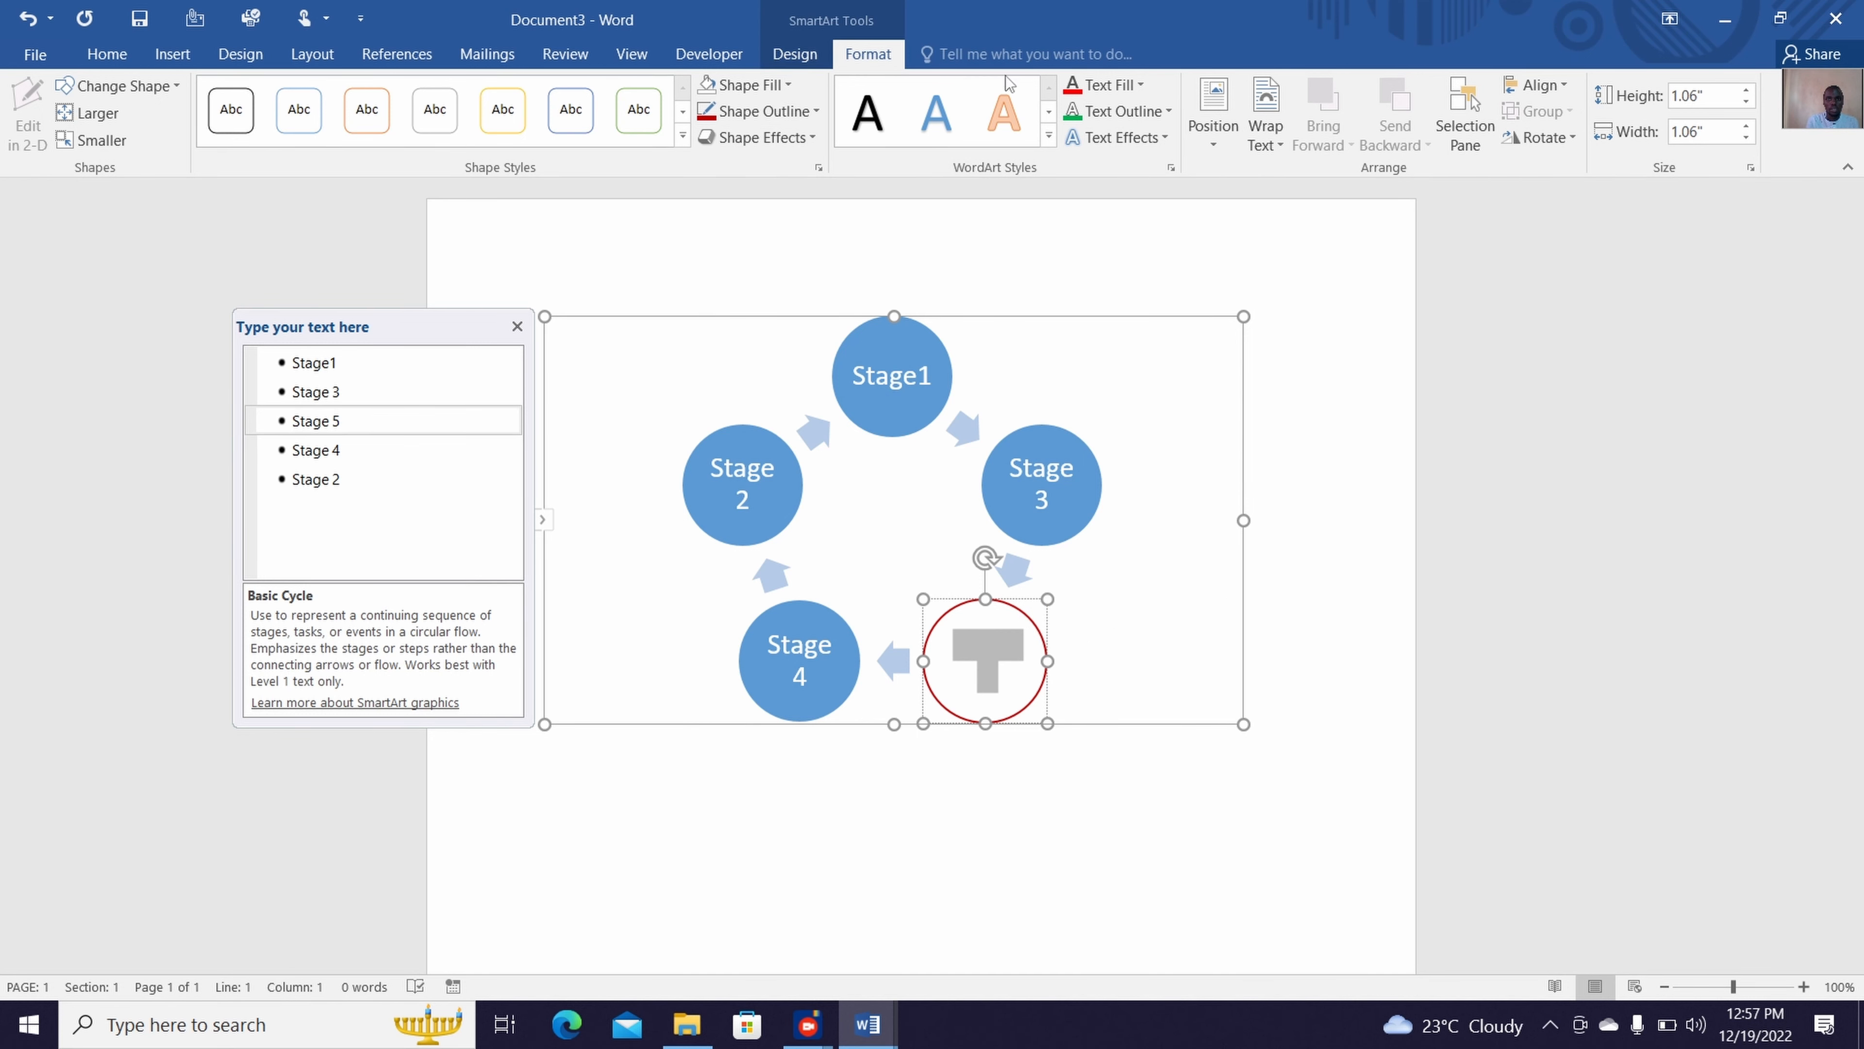
left_click(1130, 85)
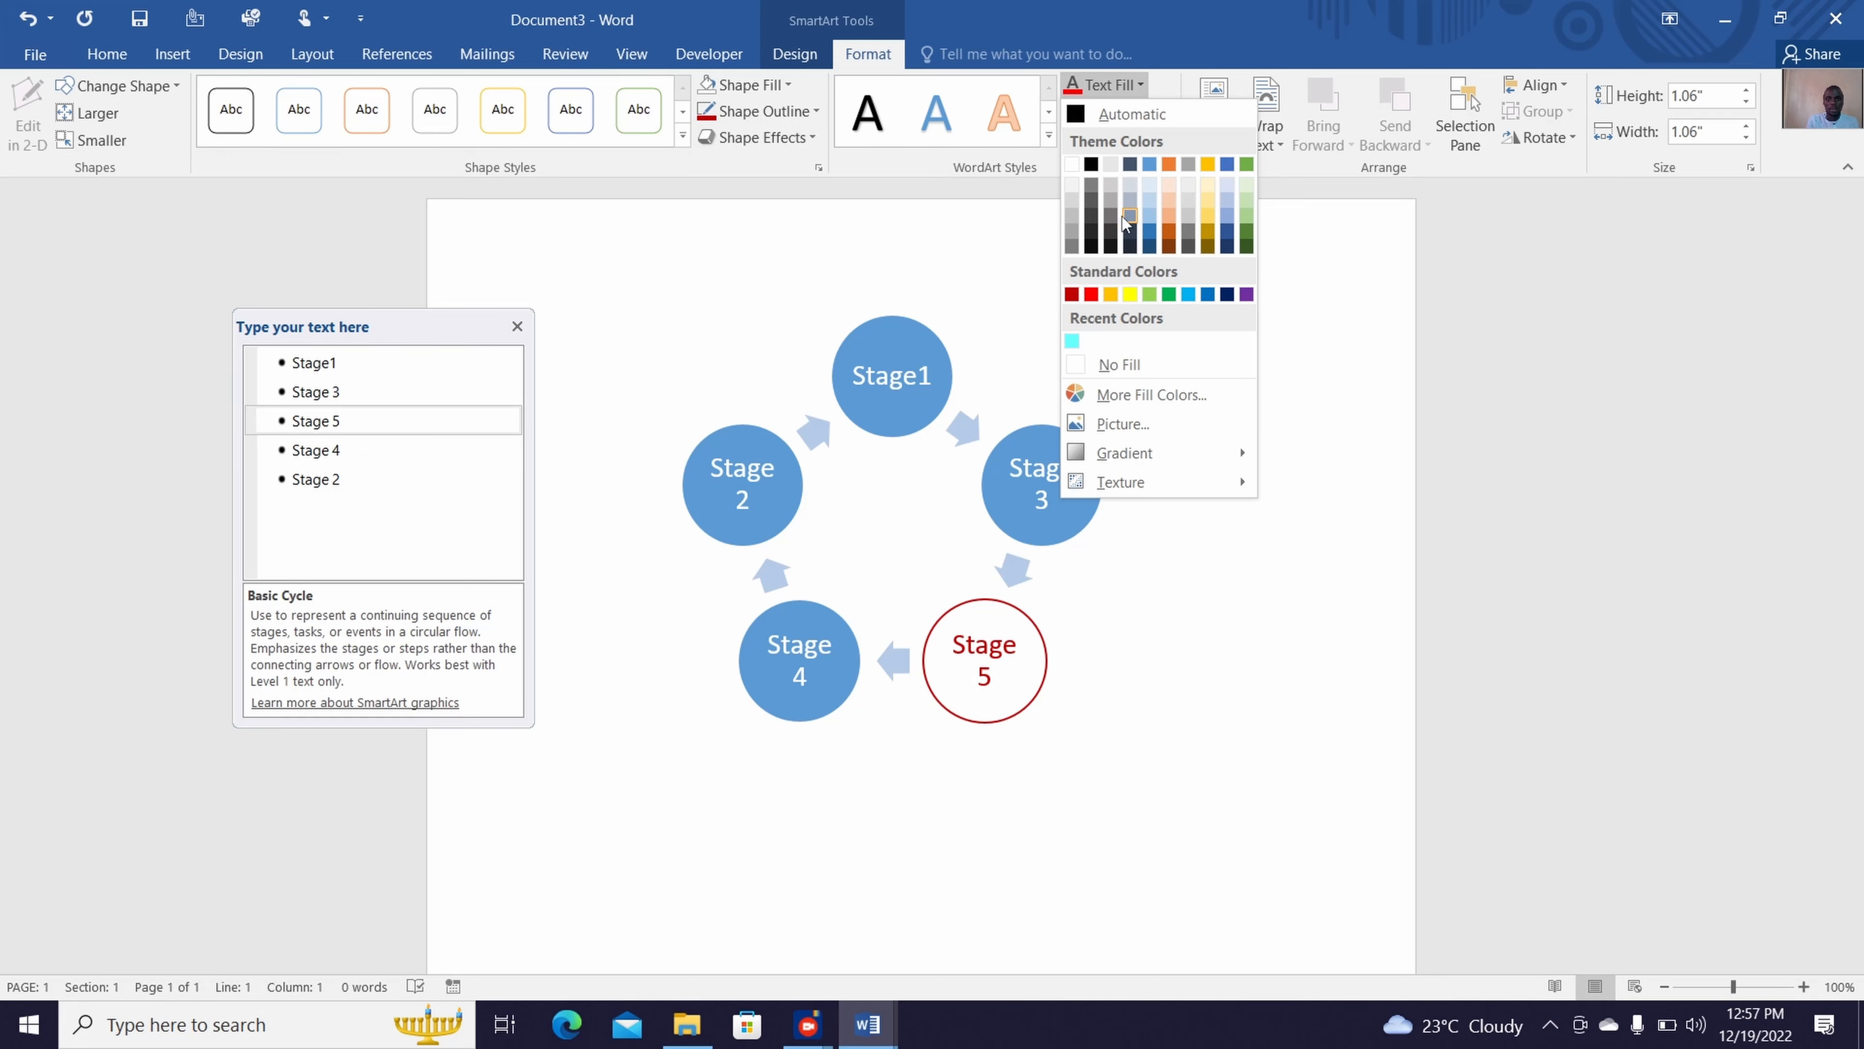
left_click(1110, 246)
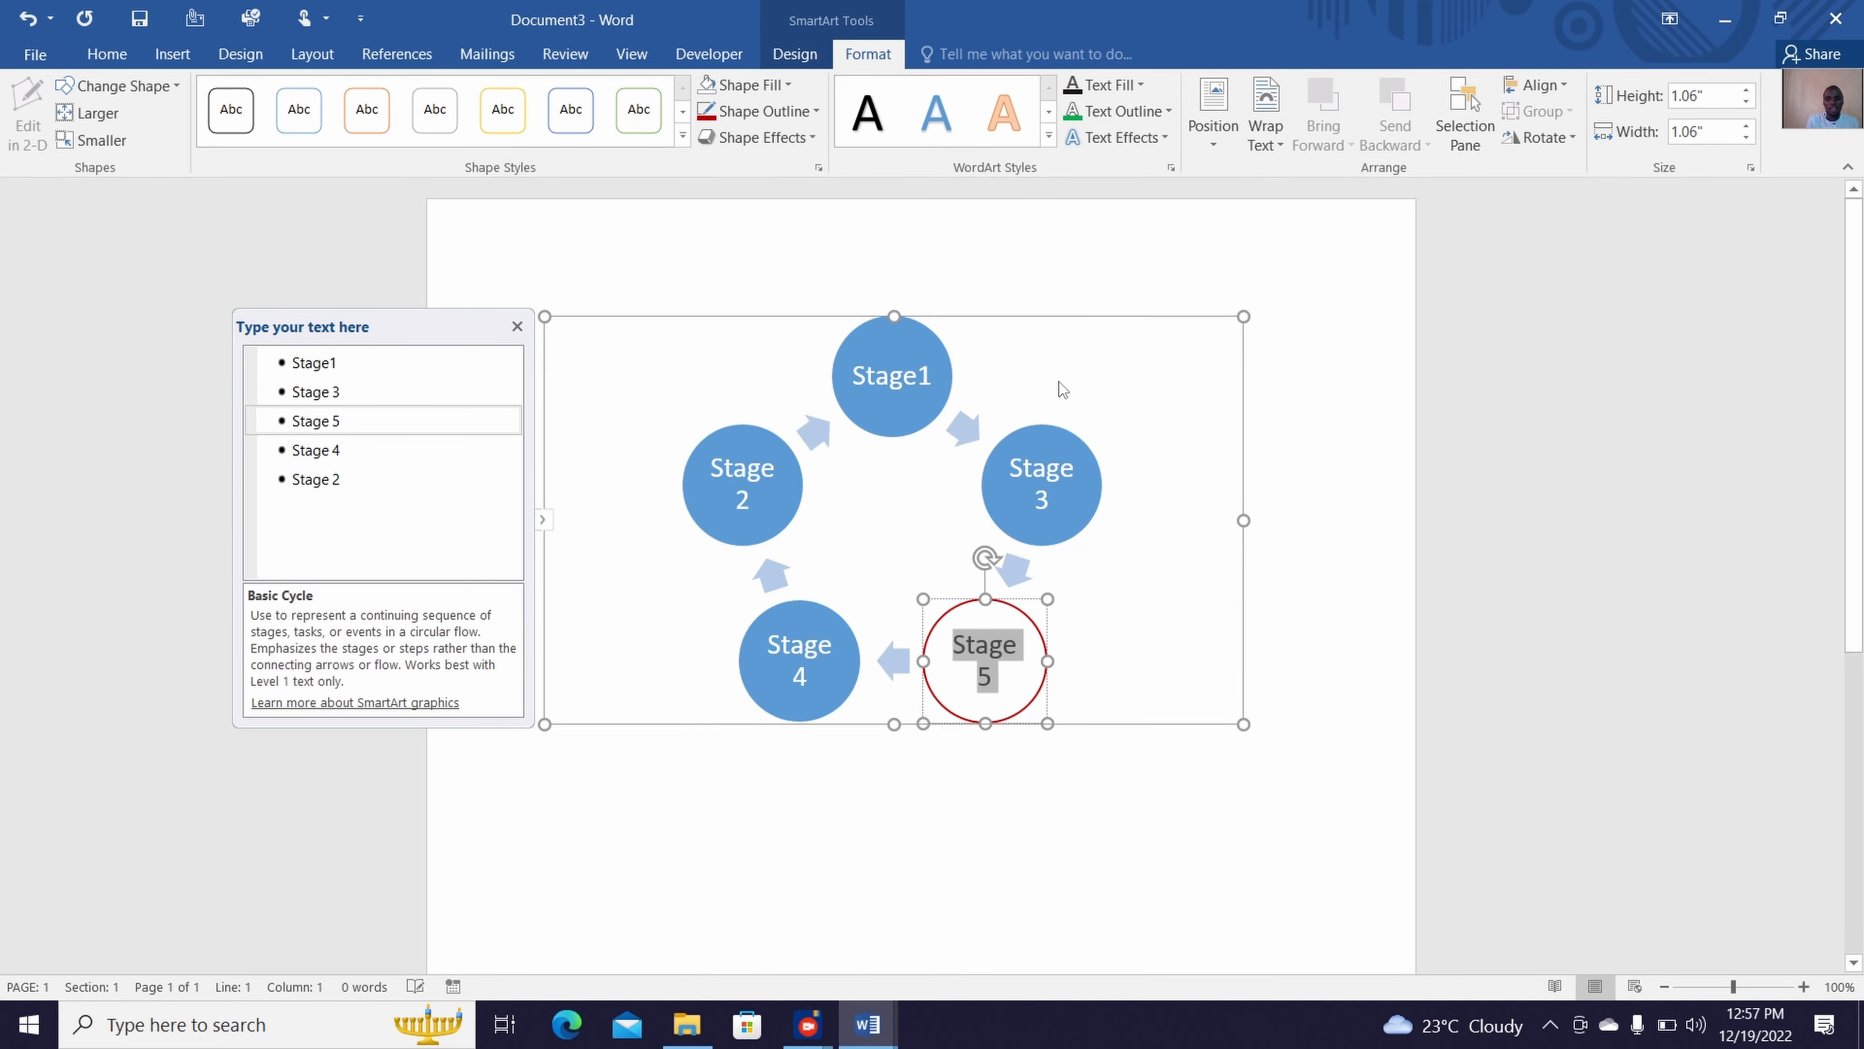
left_click(1031, 455)
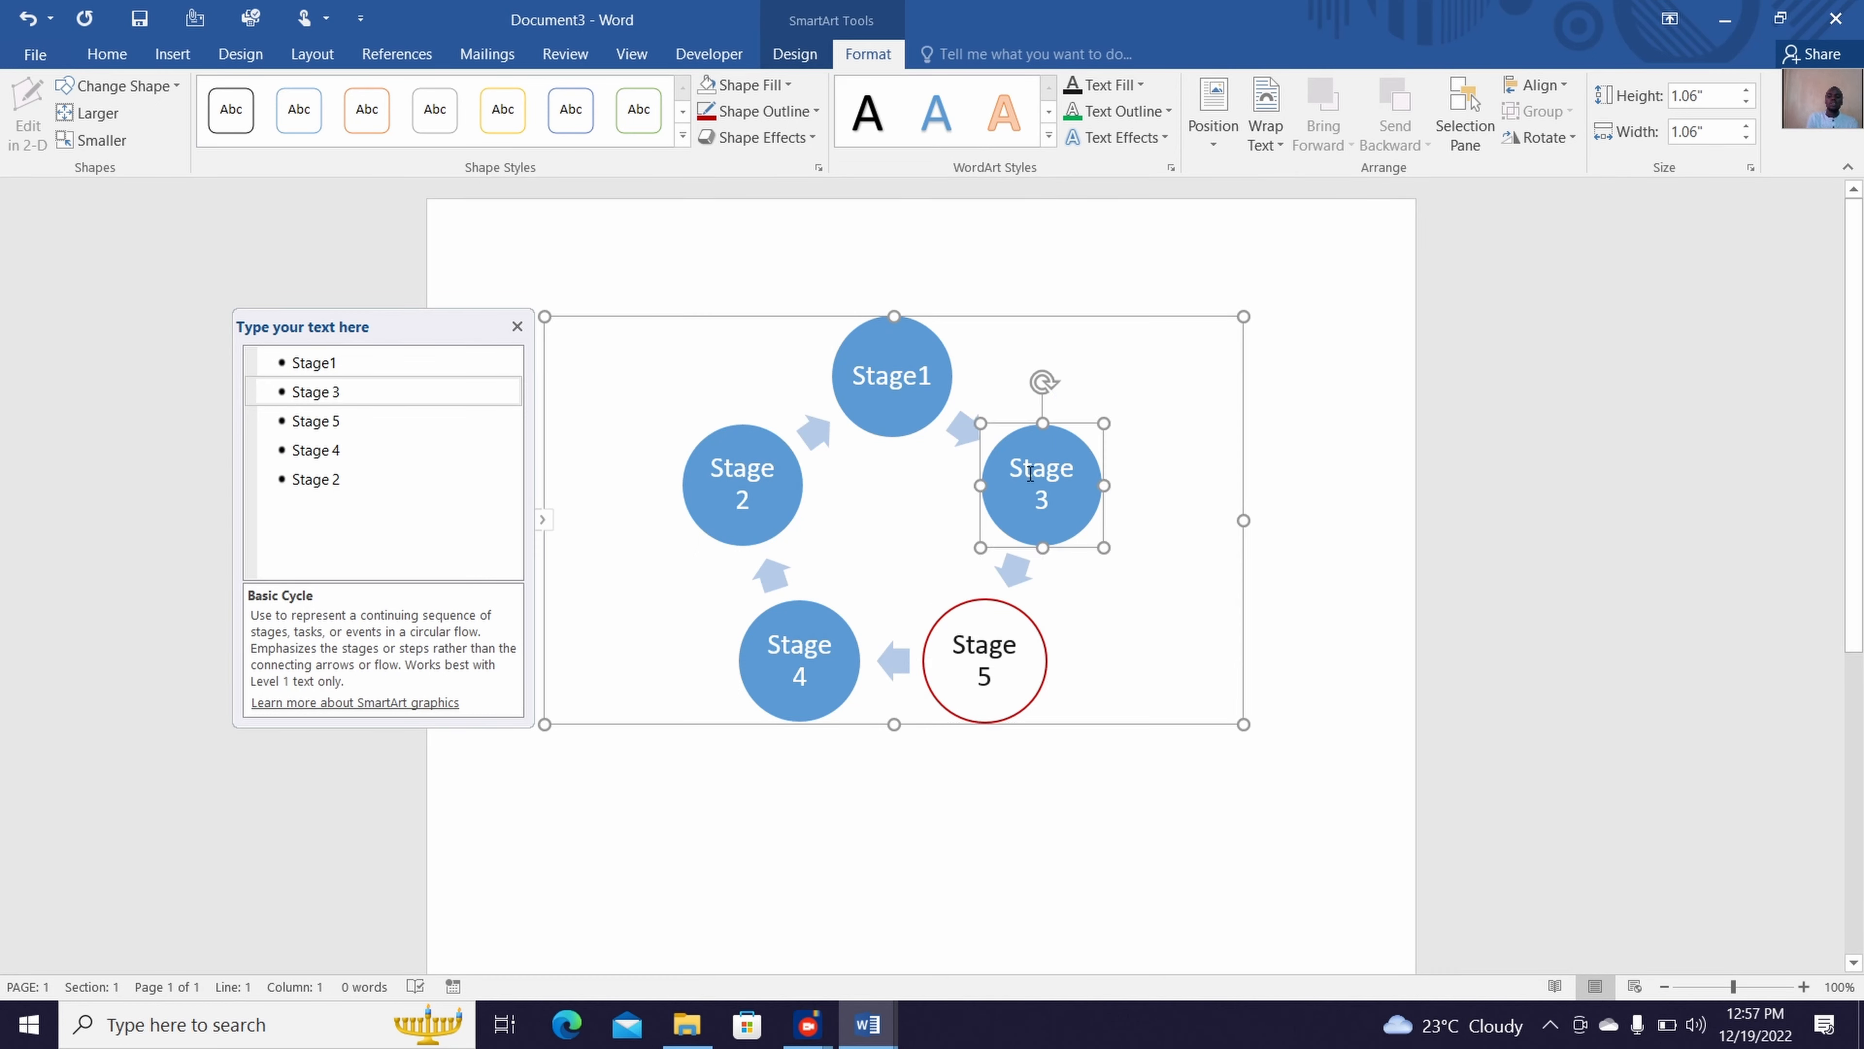
left_click(922, 413, "ctrl")
left_click(791, 485, "ctrl")
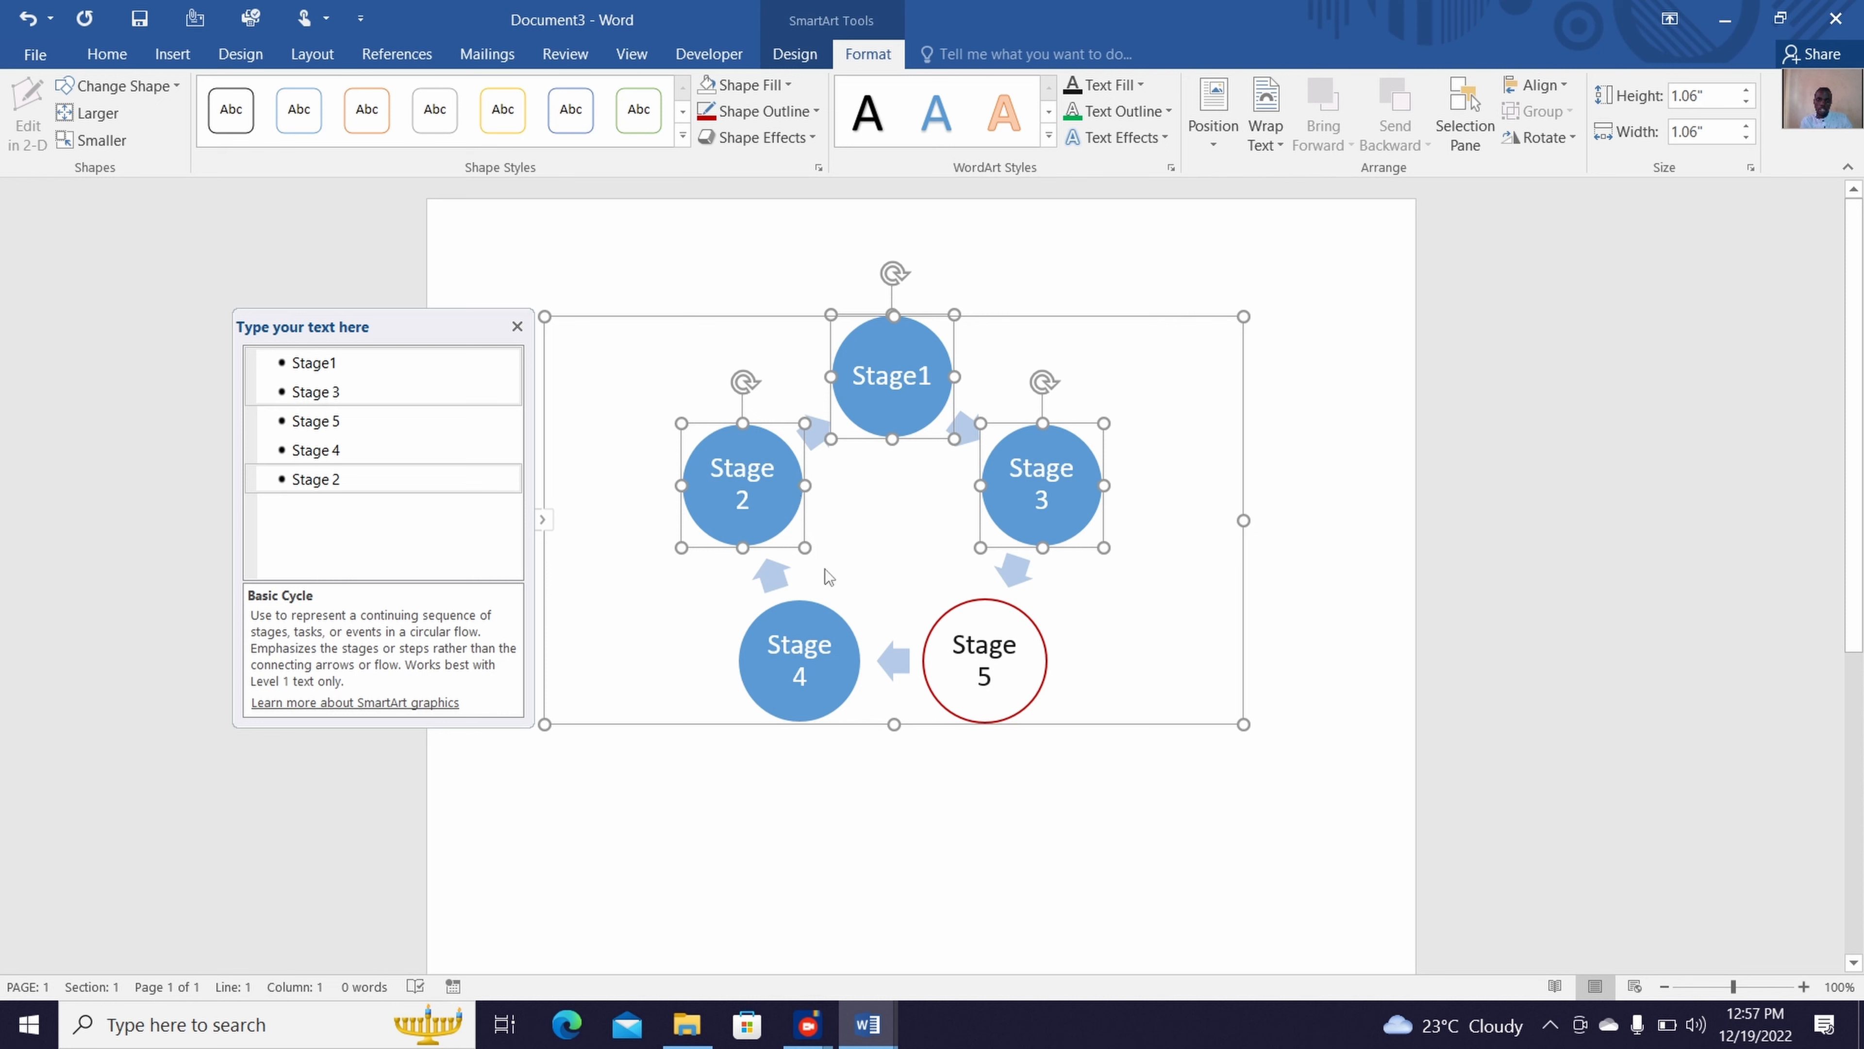
left_click(935, 569)
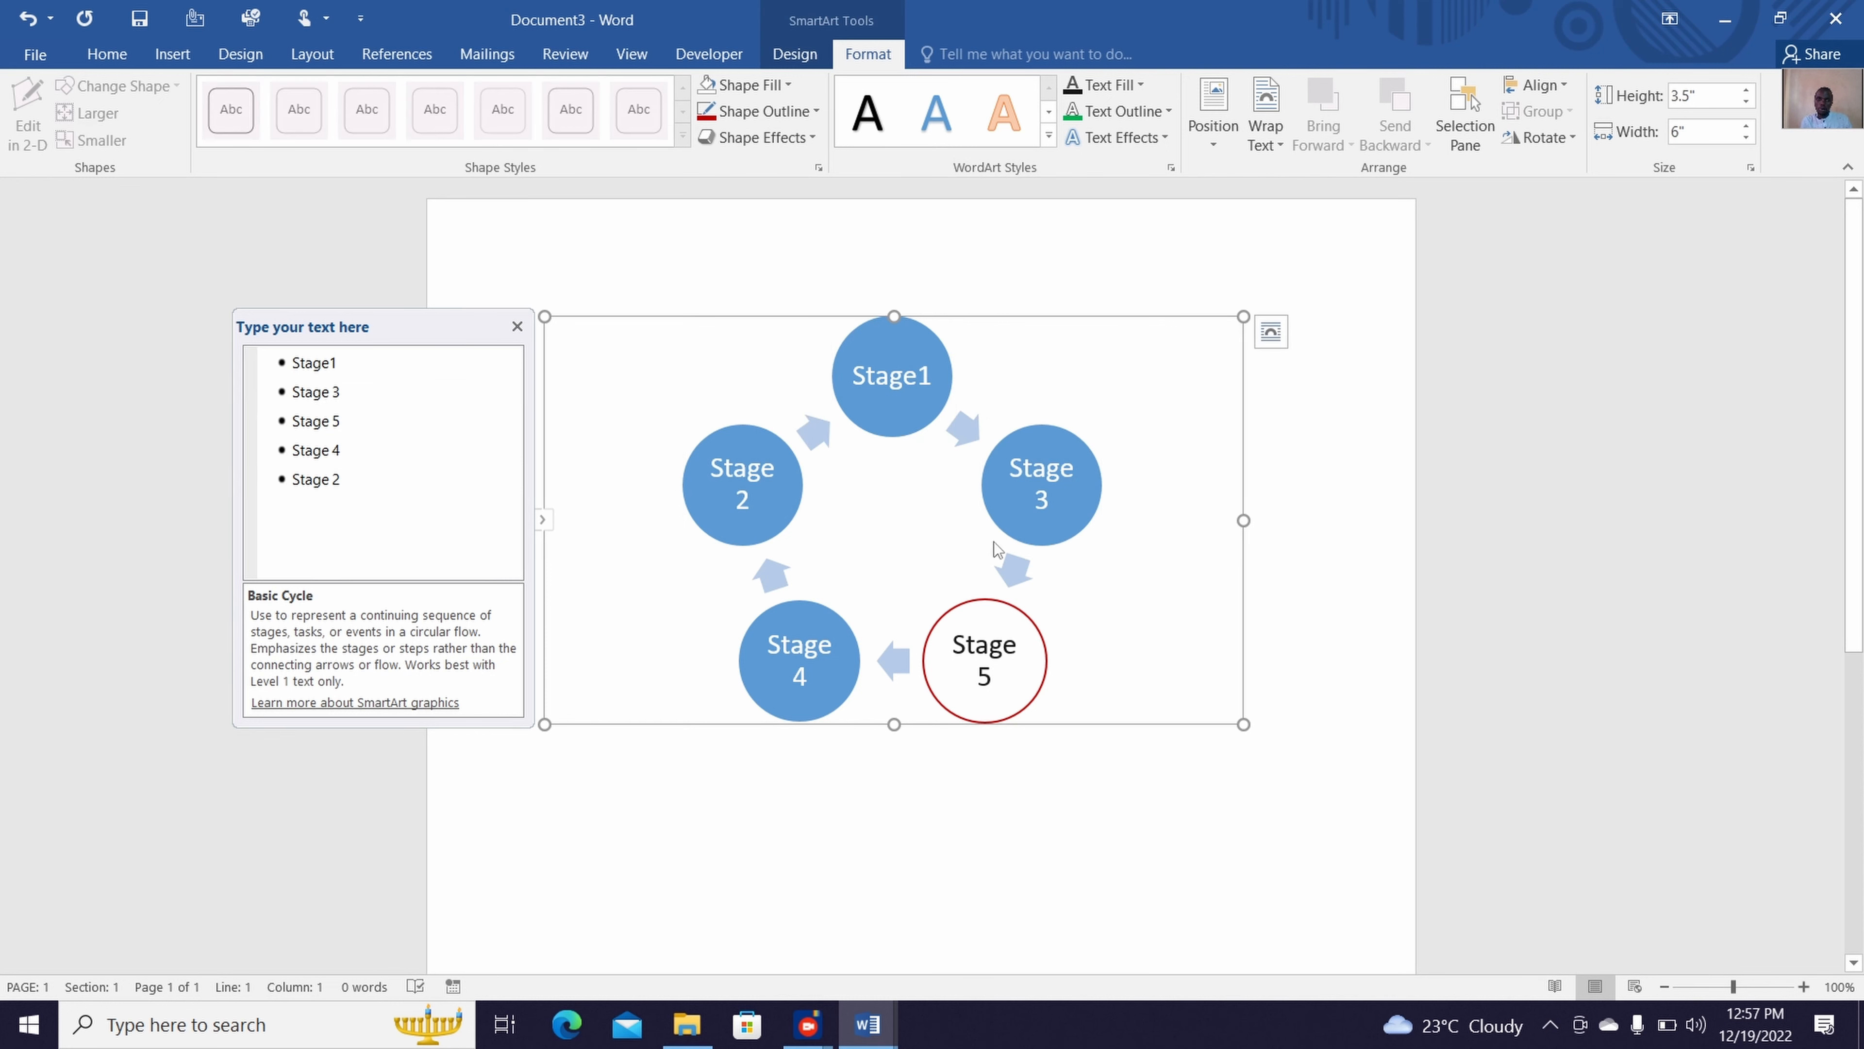
Format the Stage 1, 2, 3 and 4 circles together with no fill, a dark red outline and near-black text
left_click(1063, 523)
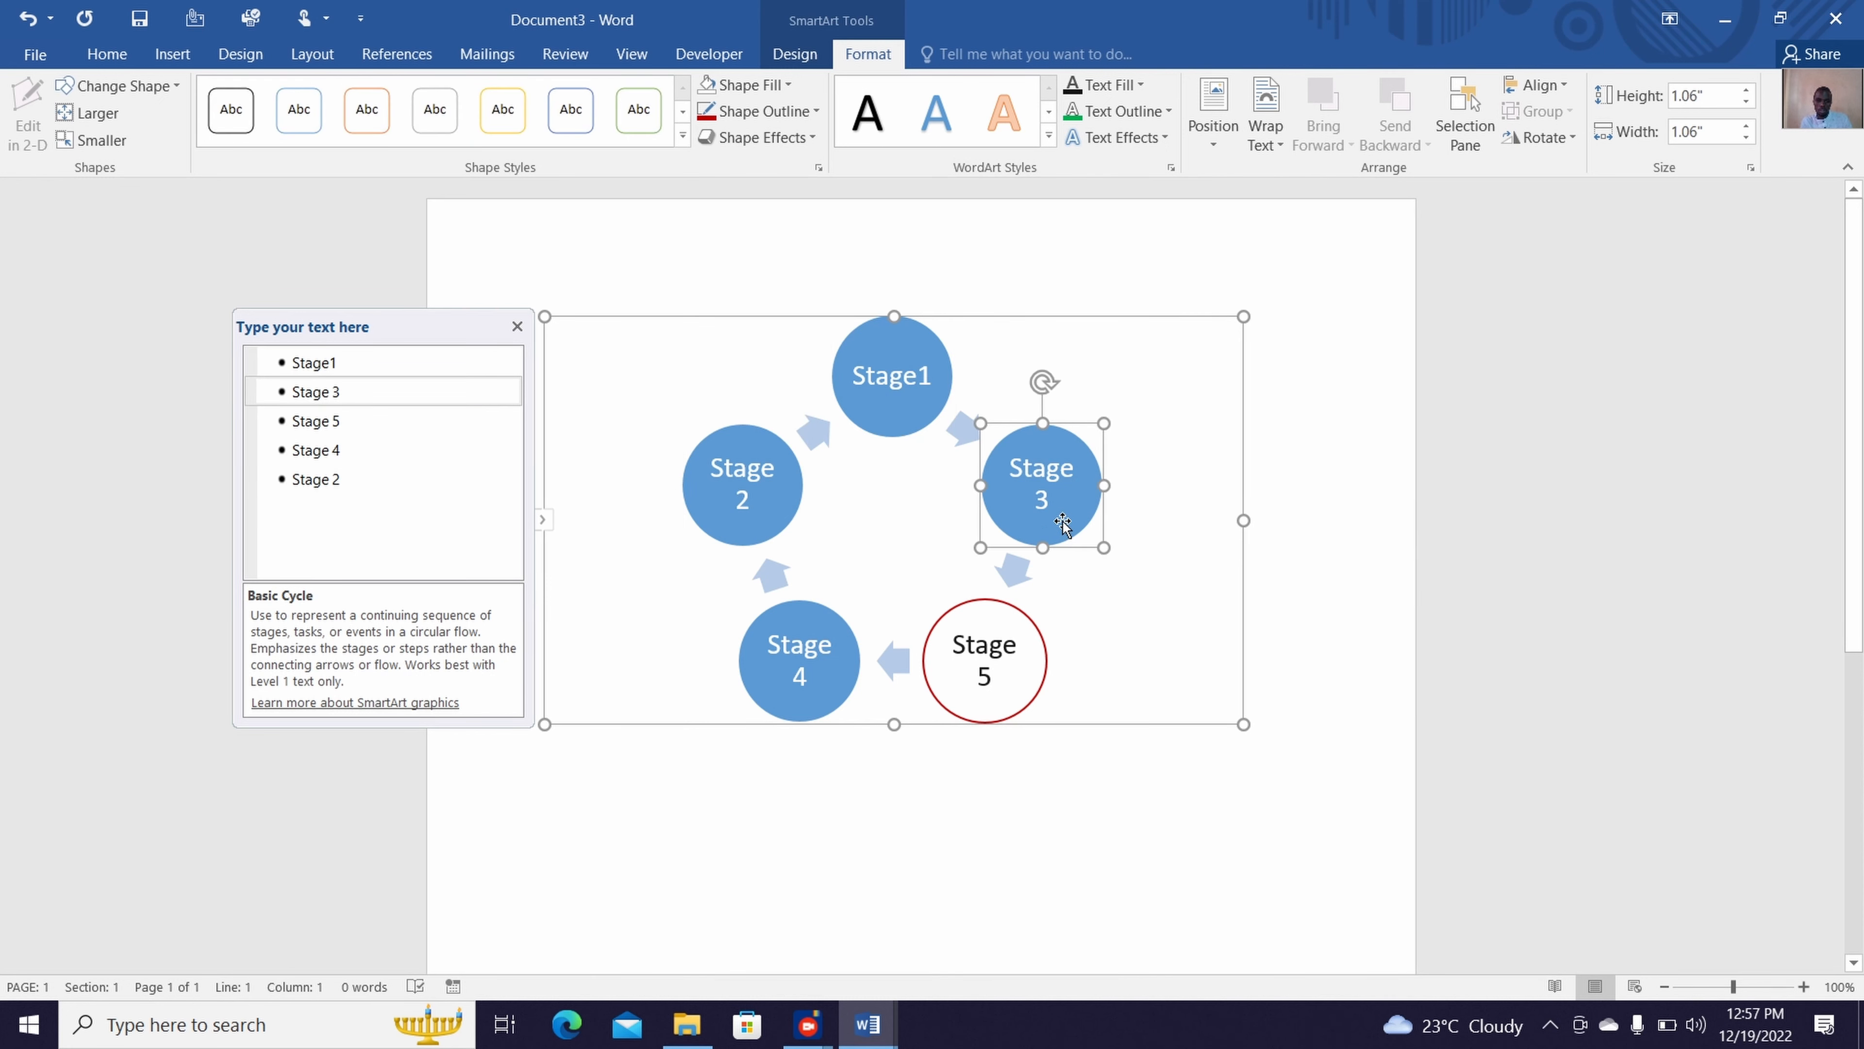
left_click(912, 423, "ctrl")
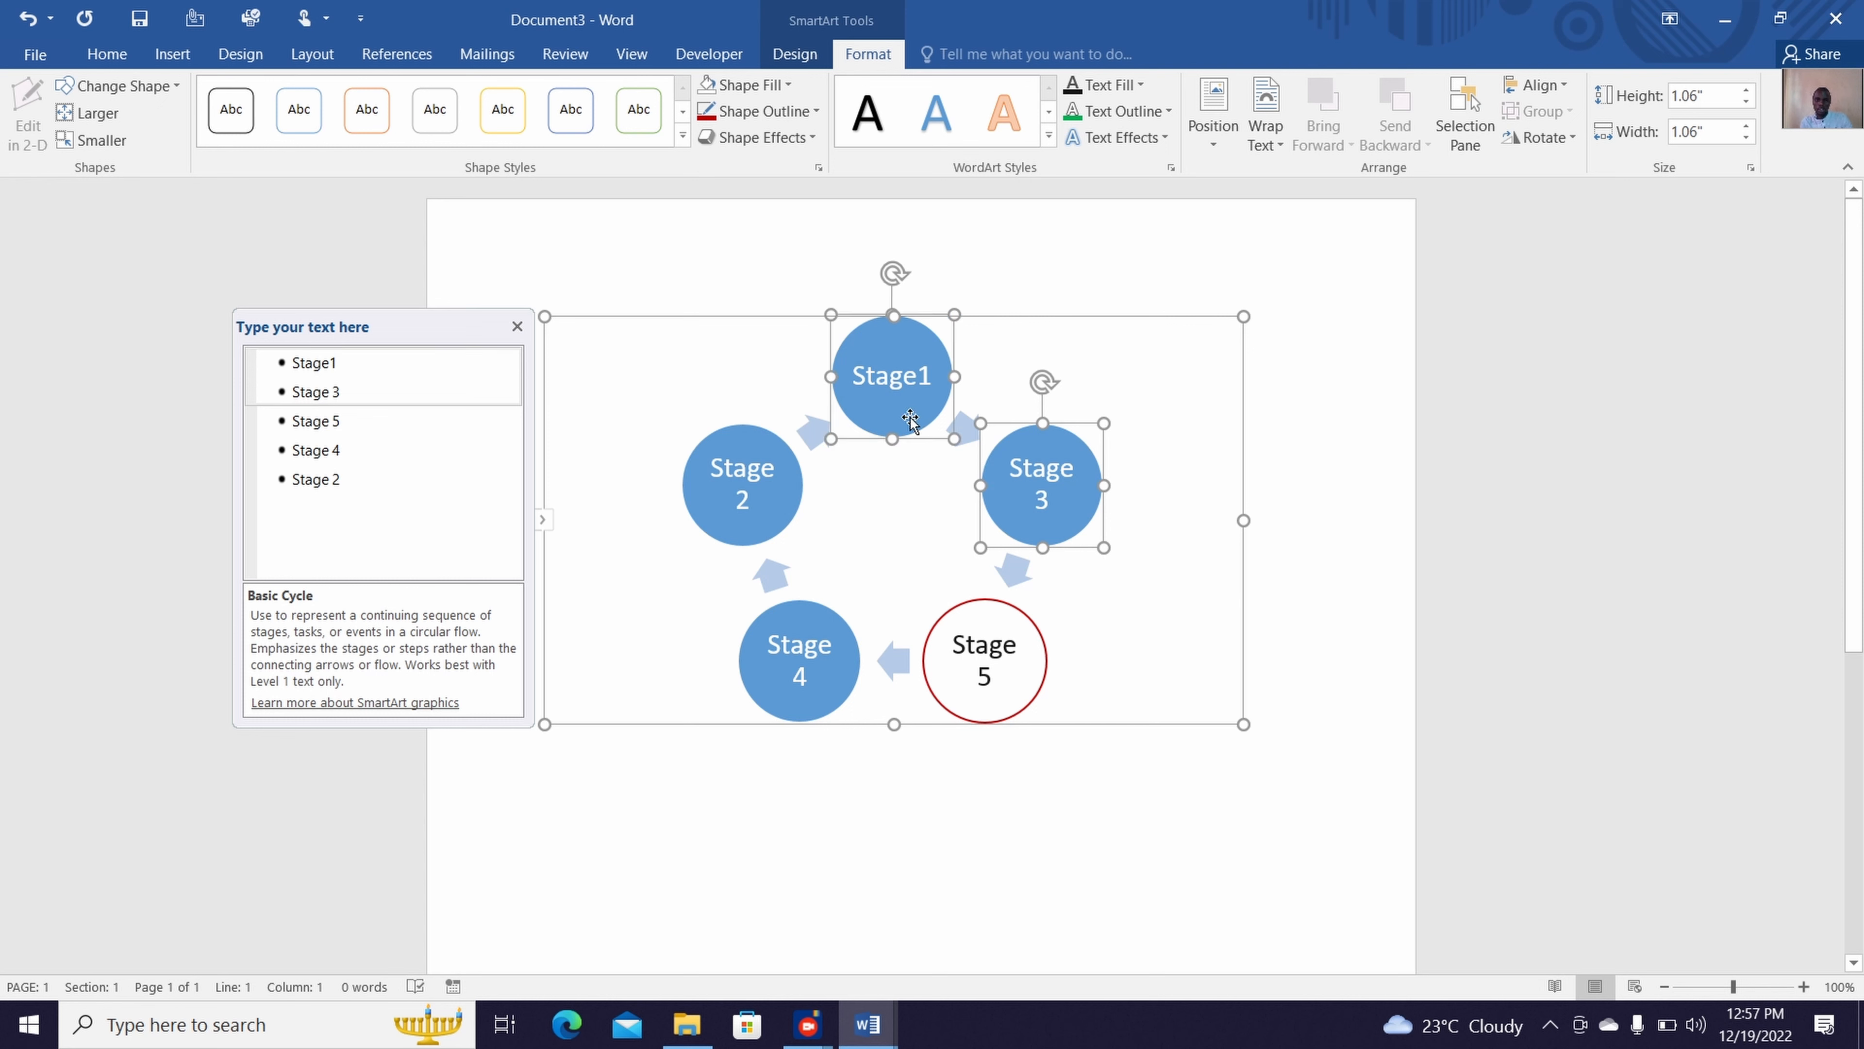
left_click(782, 482, "ctrl")
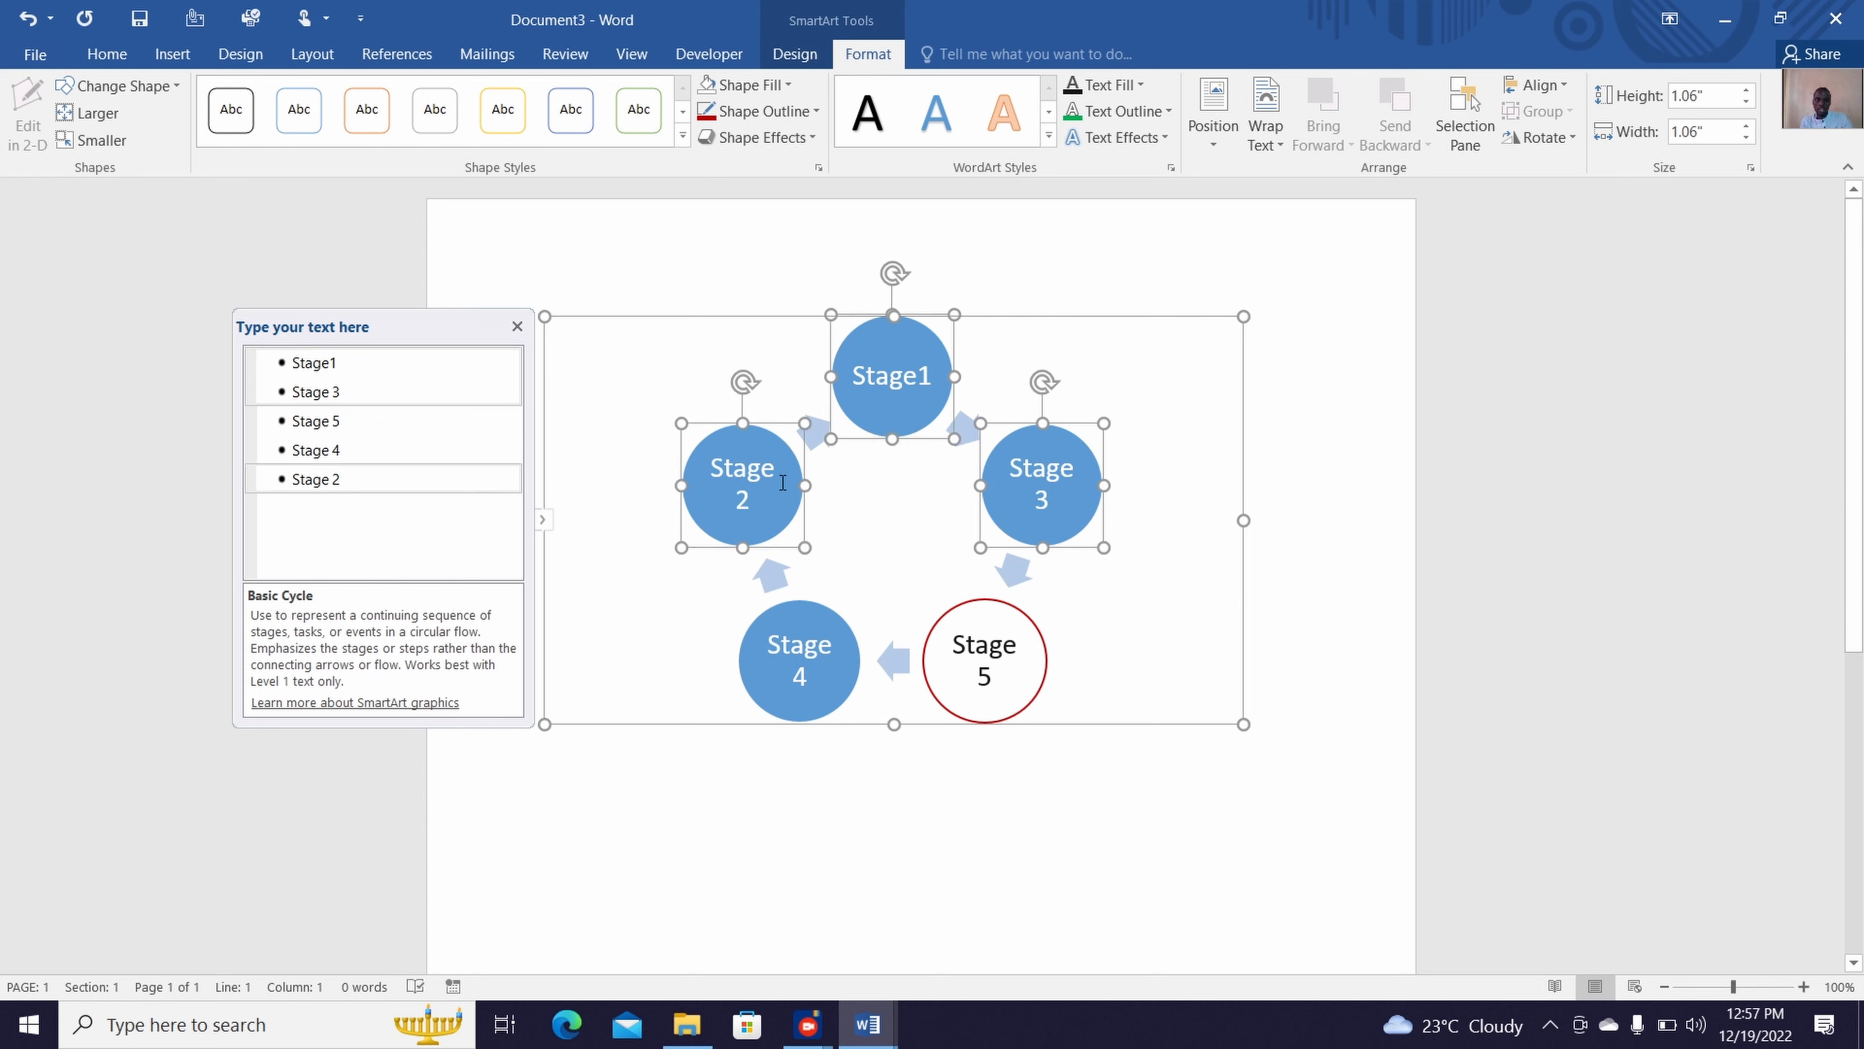
left_click(830, 638, "ctrl")
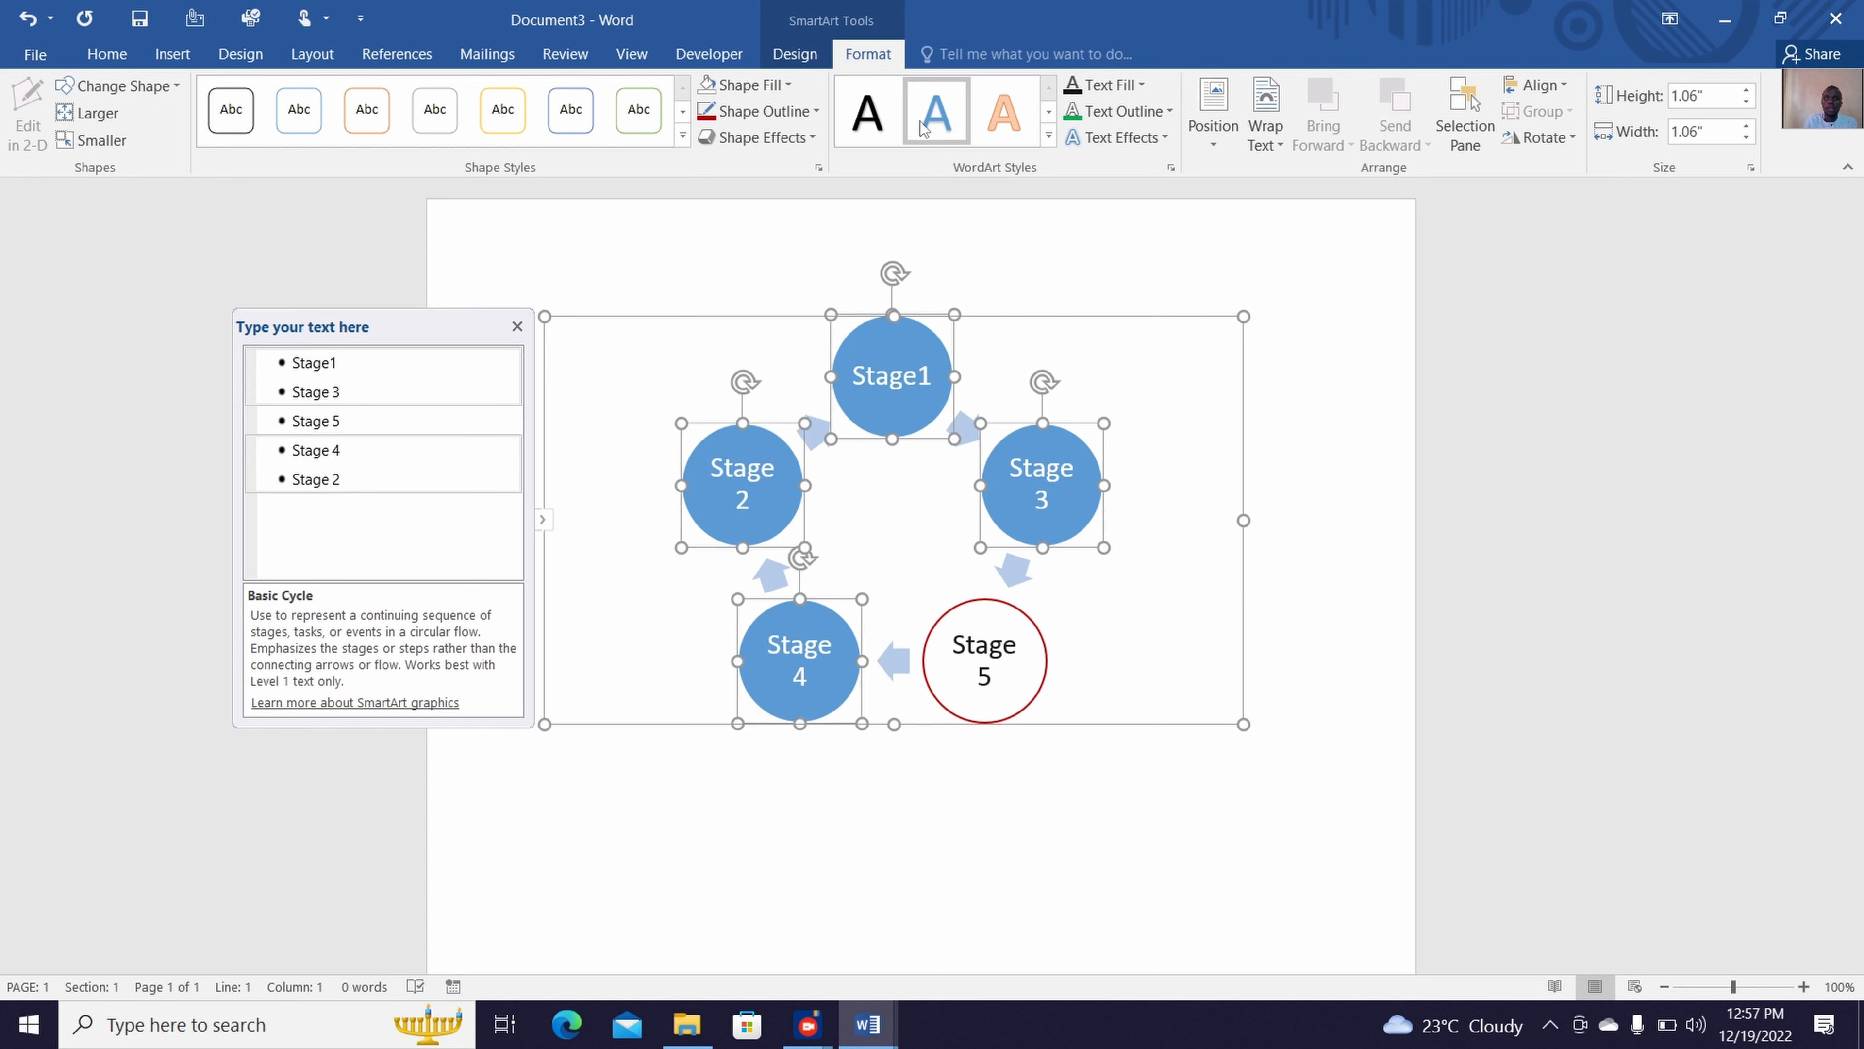
left_click(707, 89)
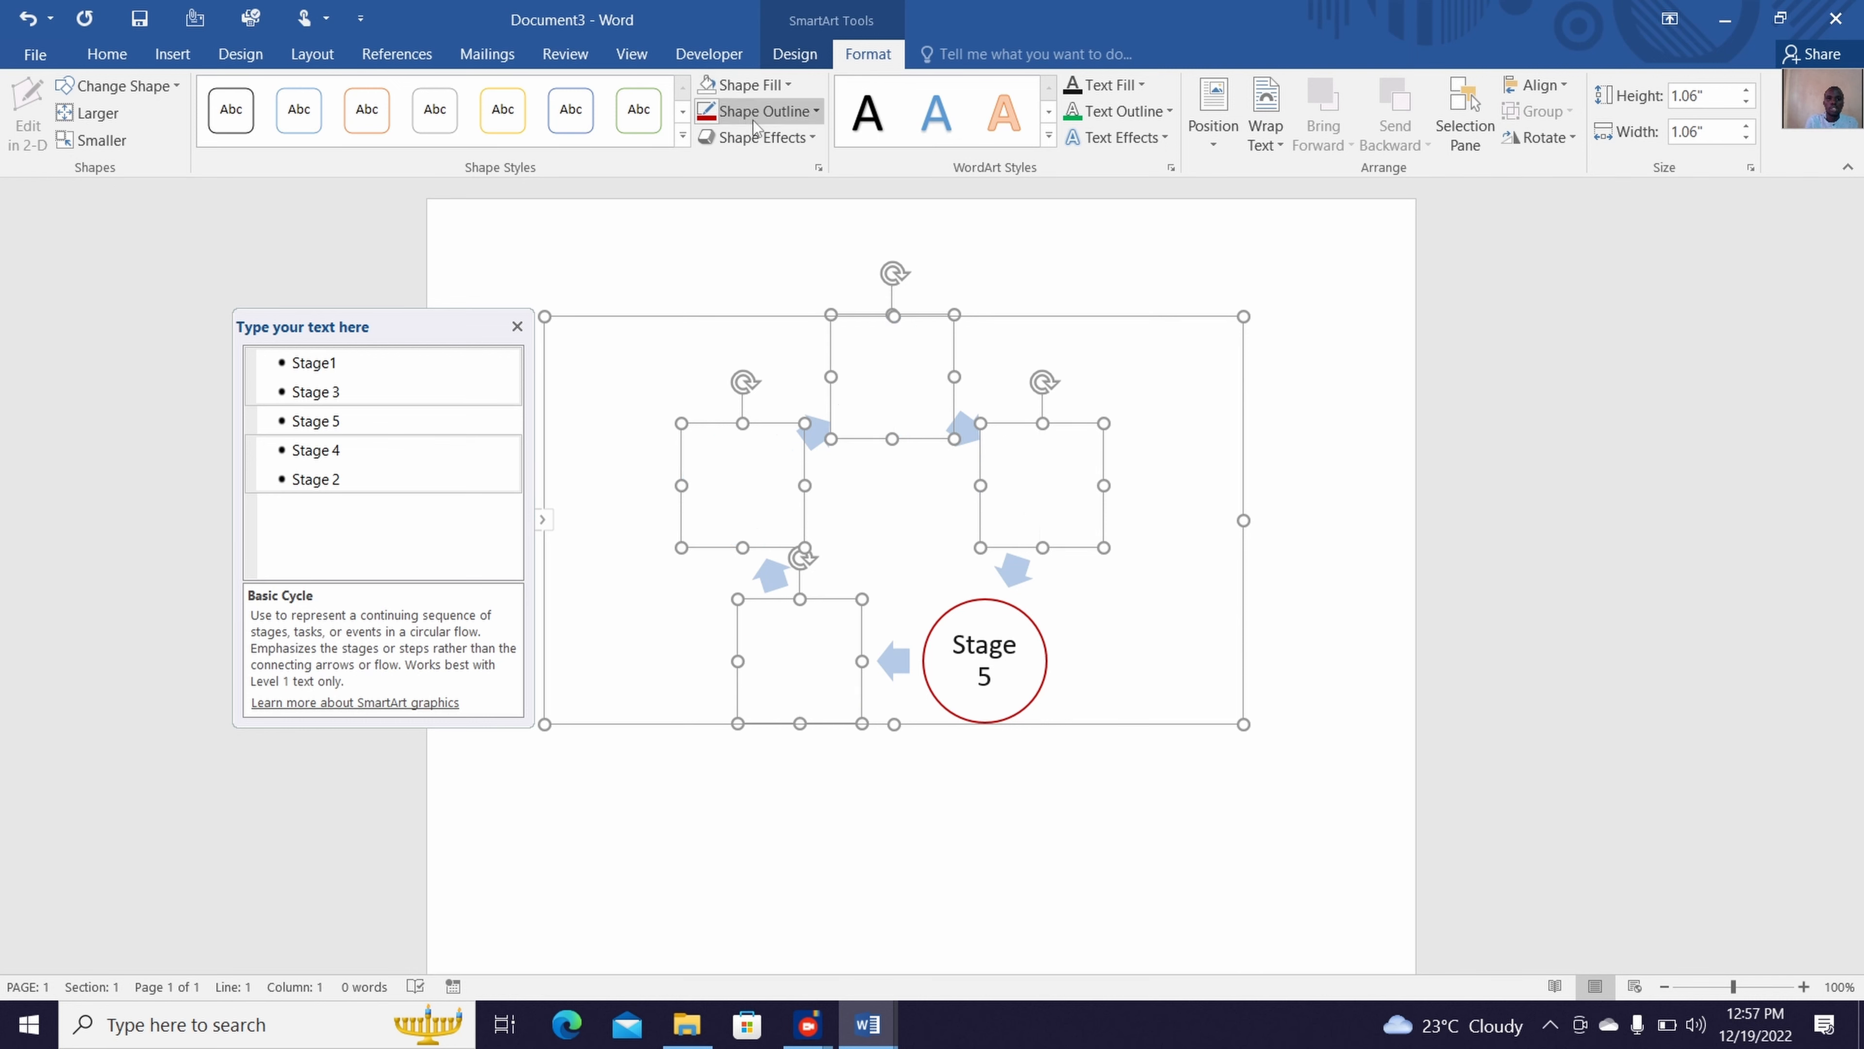
left_click(707, 112)
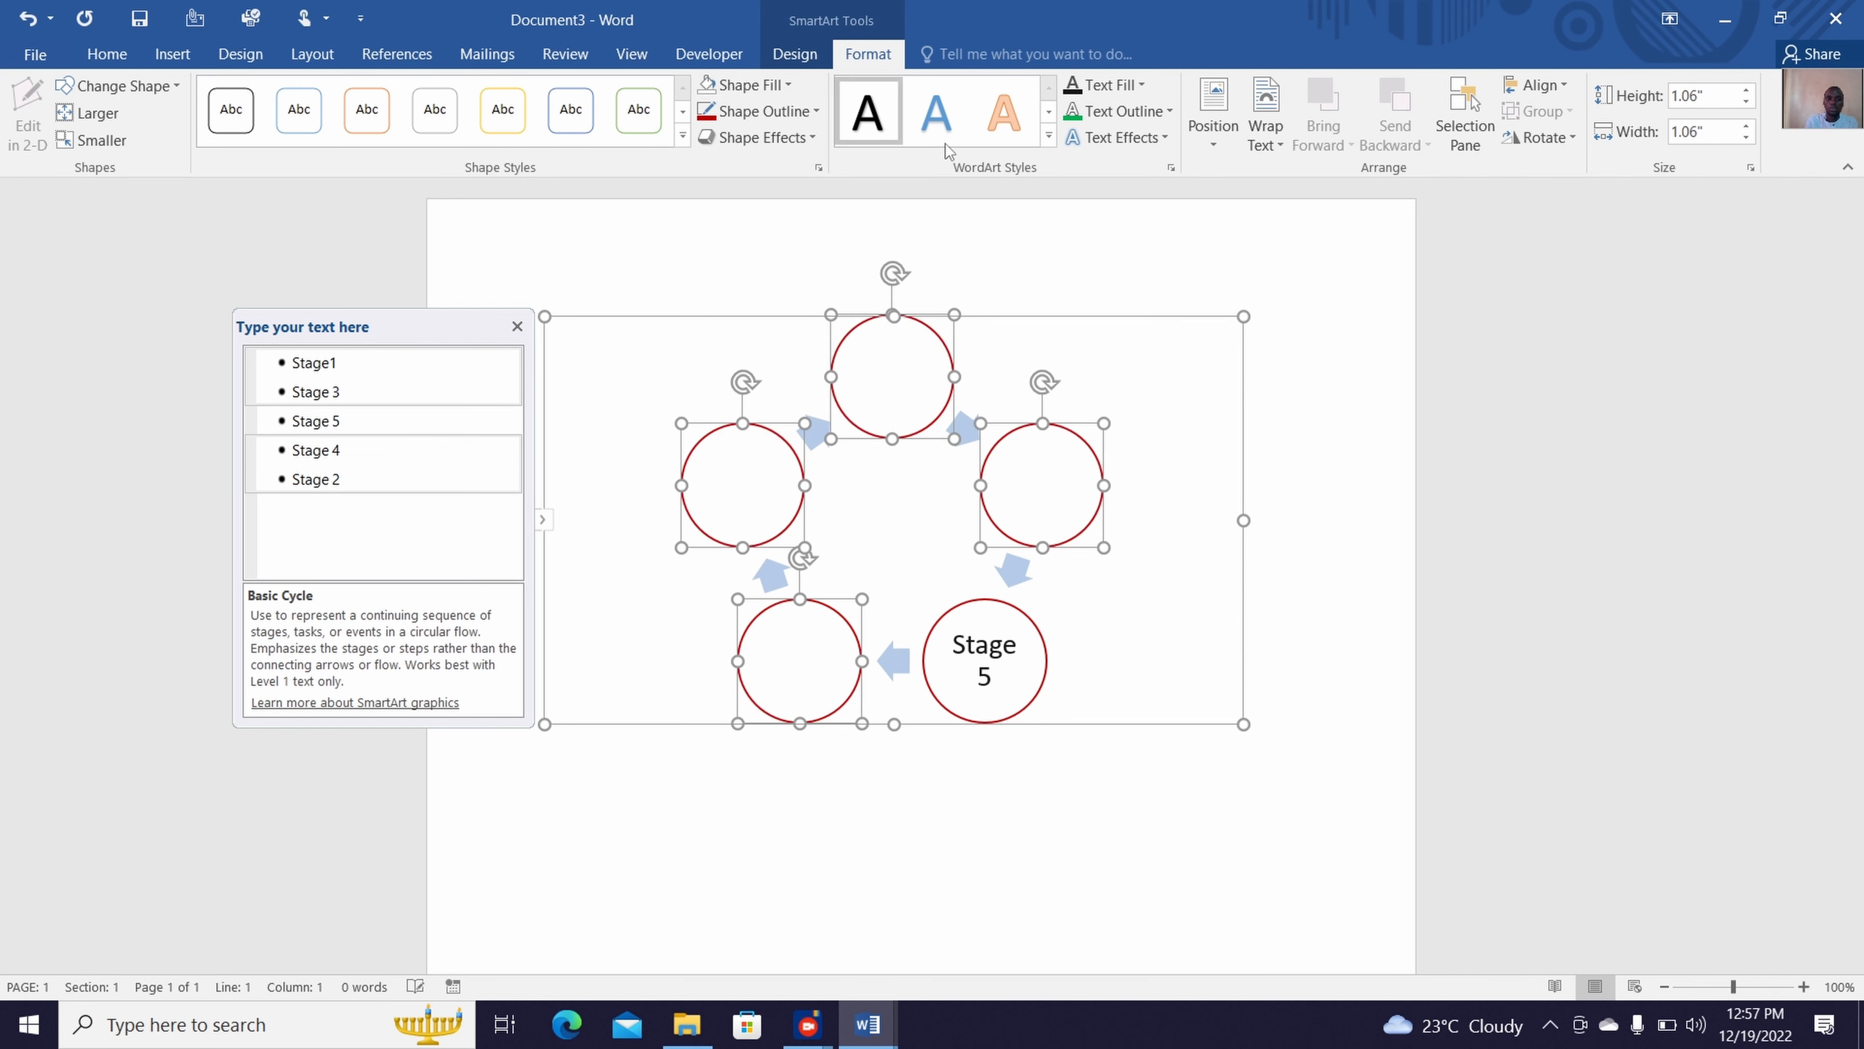
left_click(1072, 84)
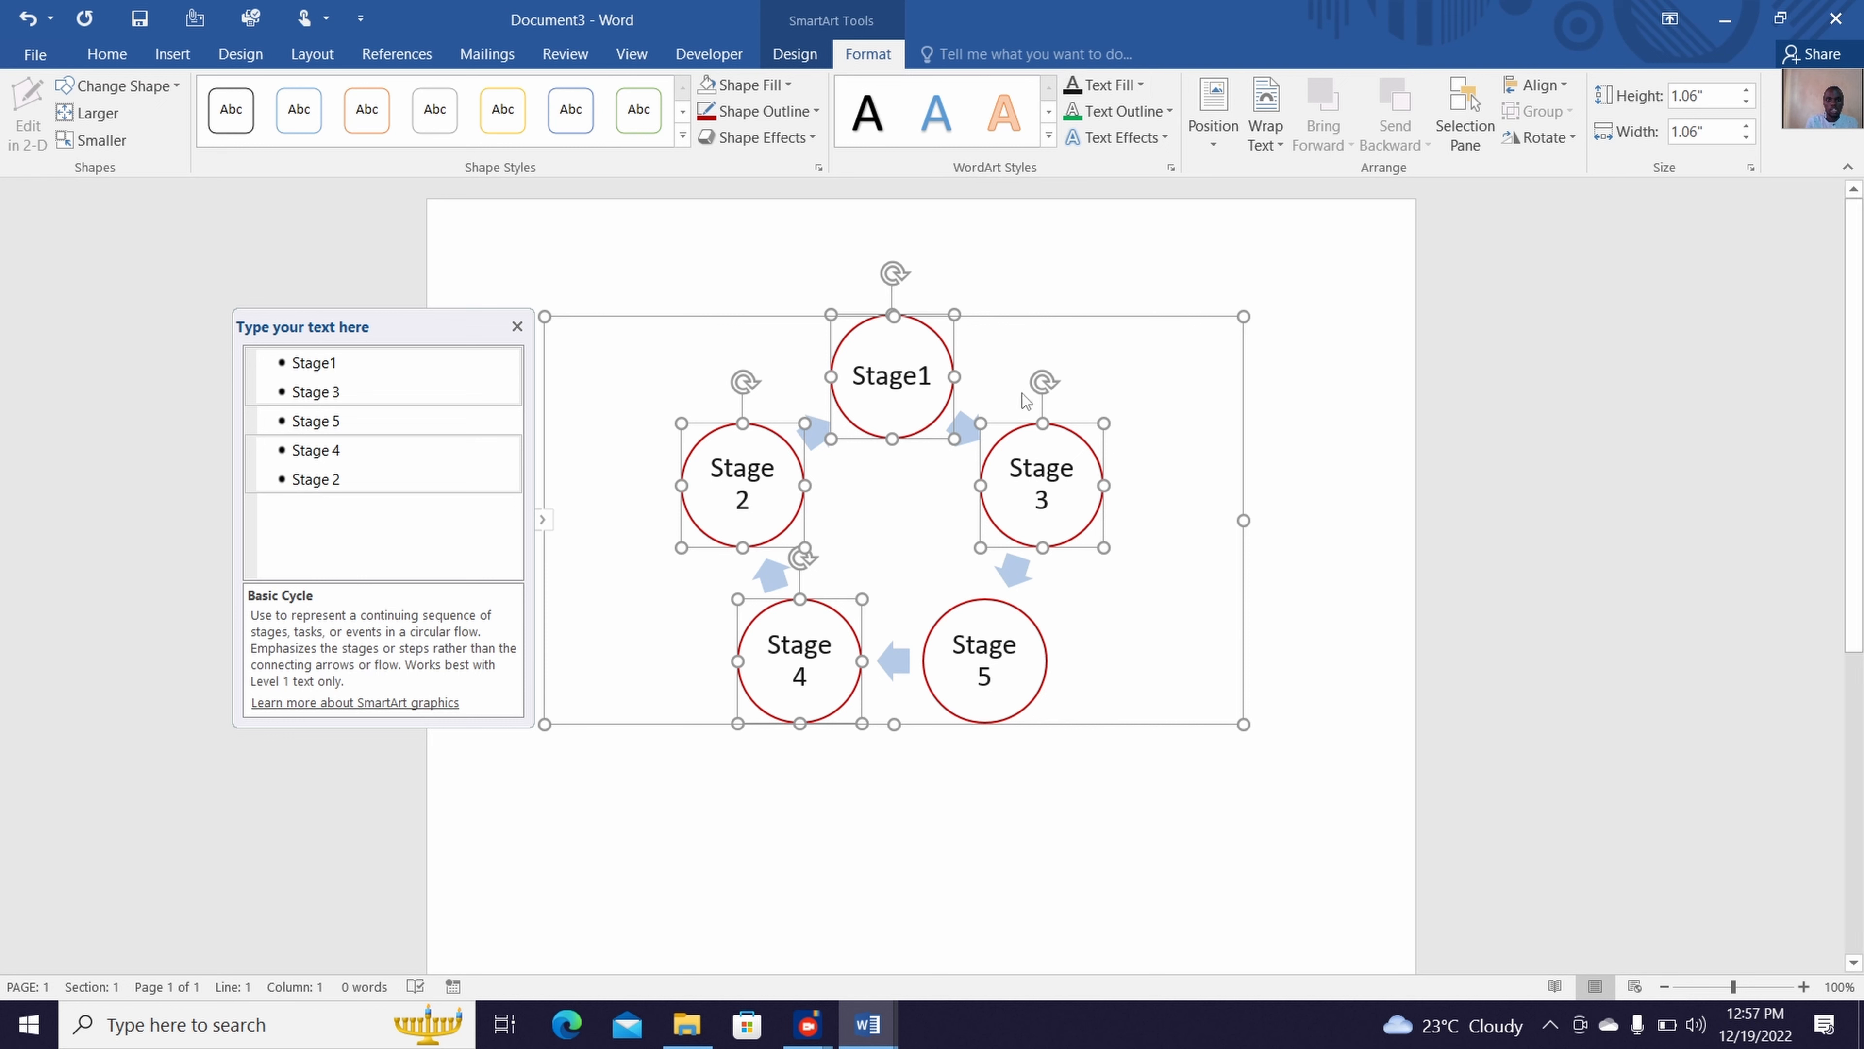
left_click(1136, 577)
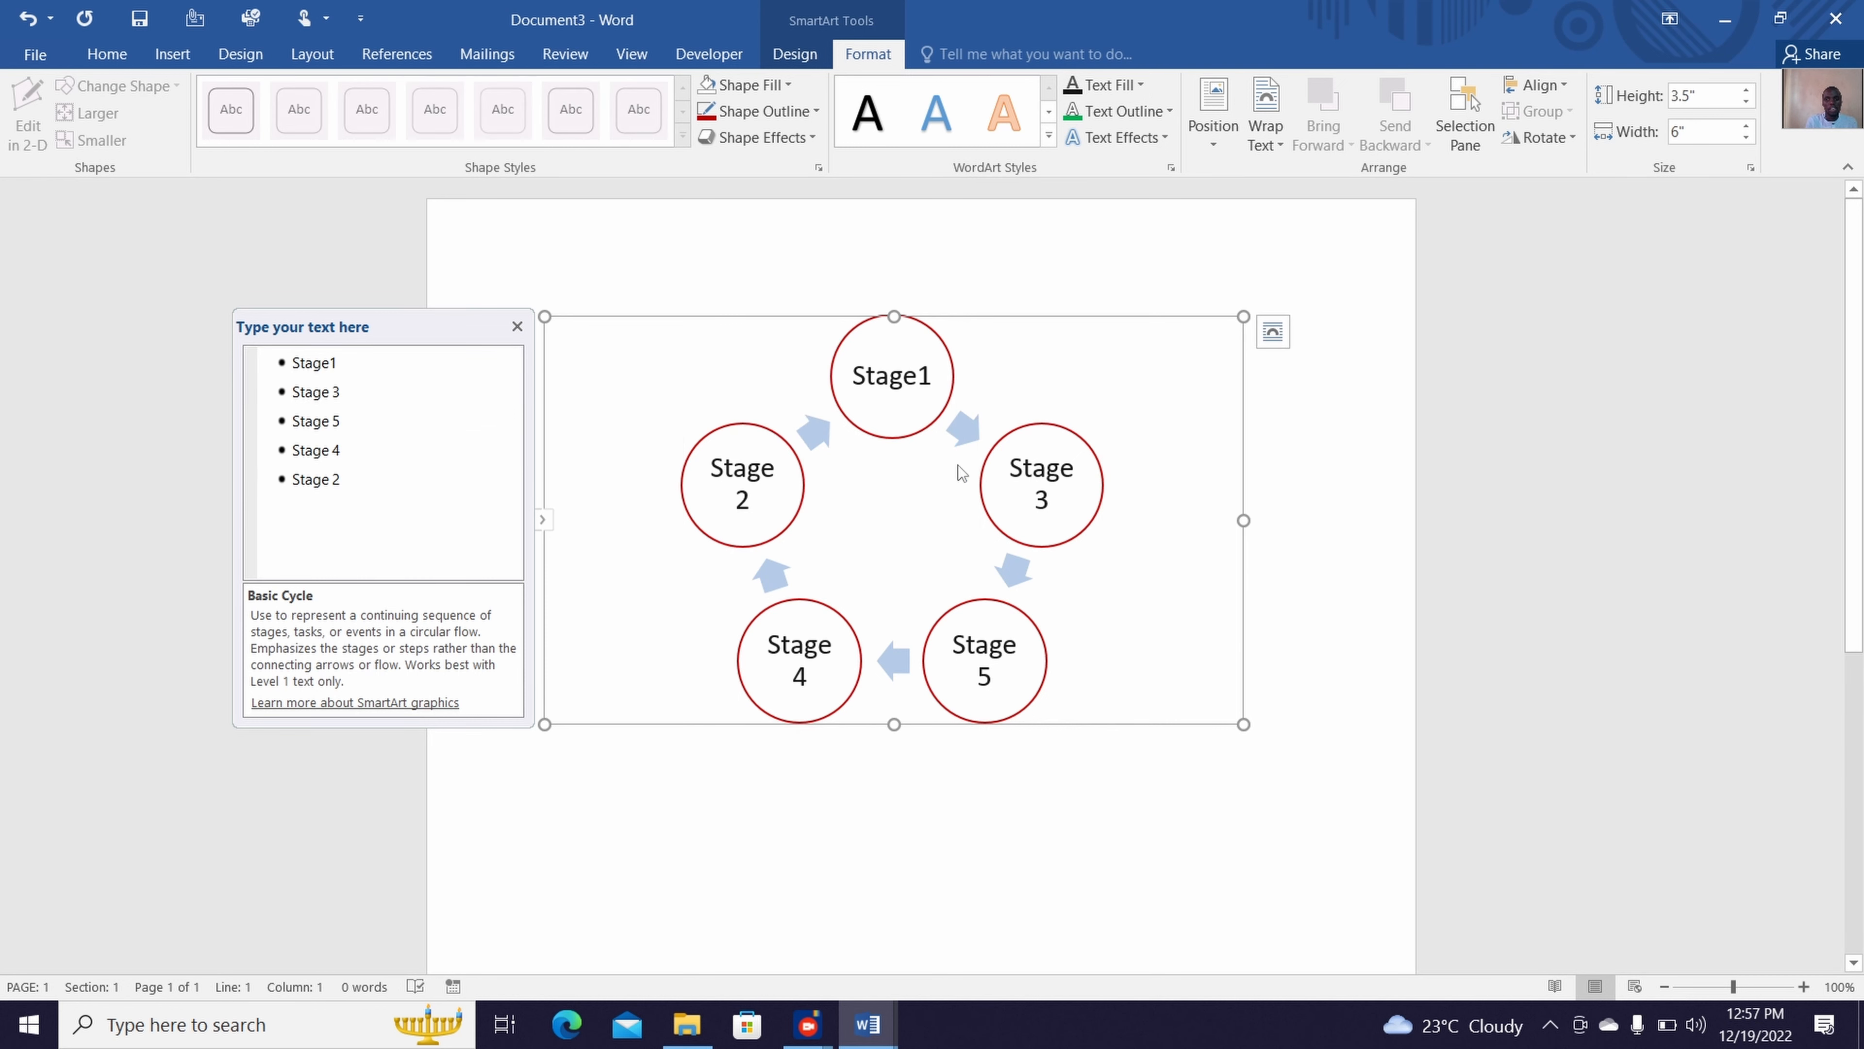
Fill all five arrows between the cycle's circles with the standard dark red colour
left_click(958, 447)
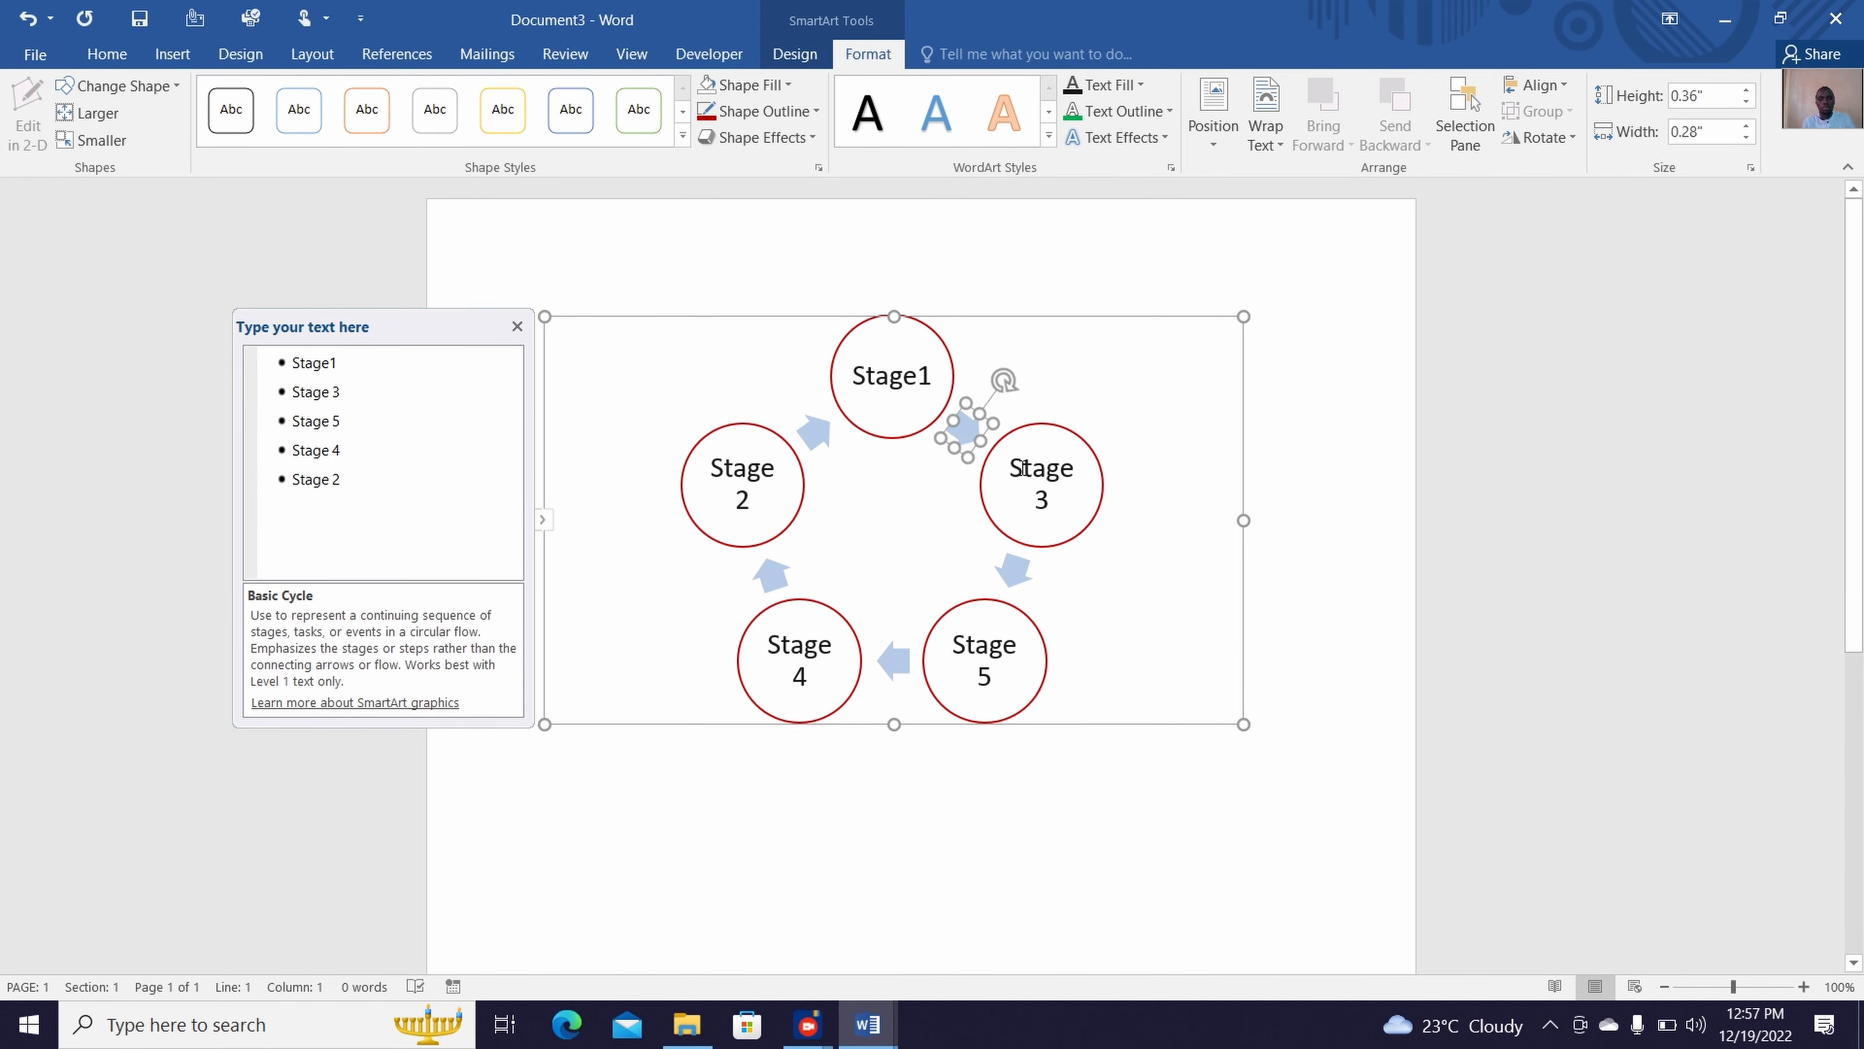
left_click(1015, 575, "ctrl")
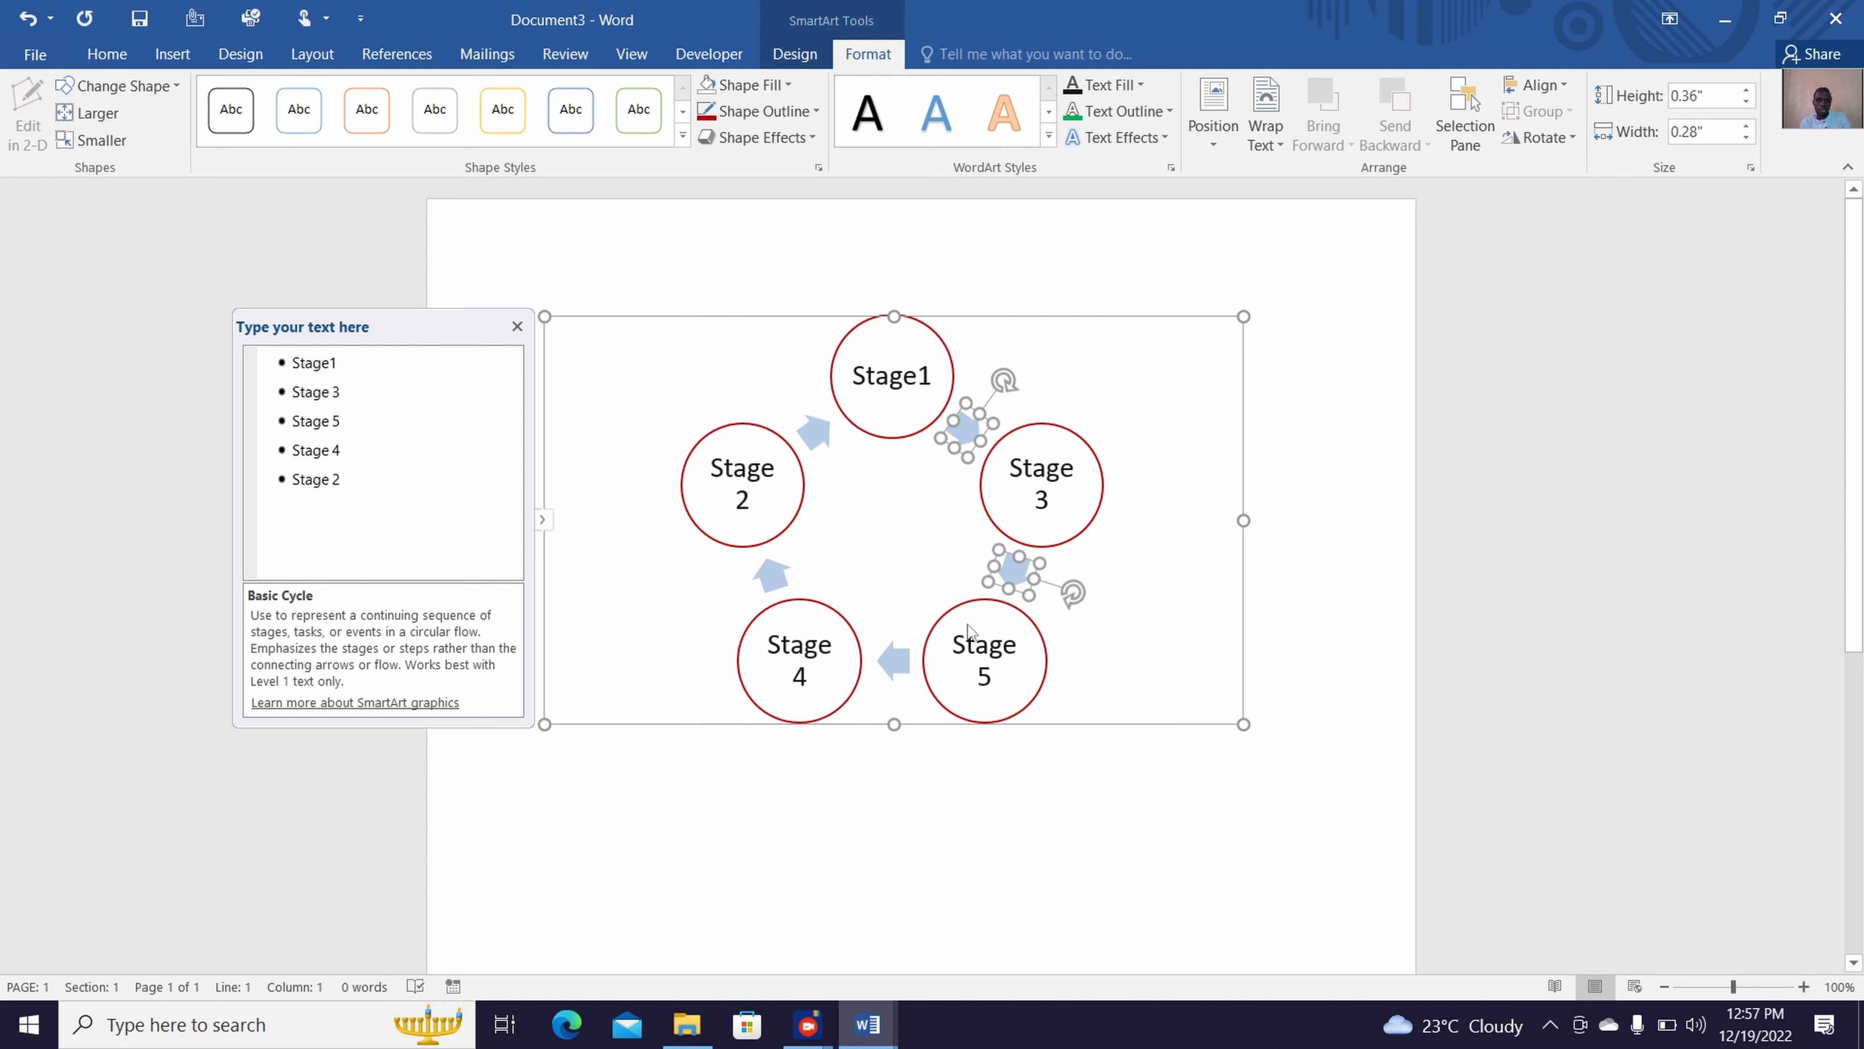
left_click(903, 666, "ctrl")
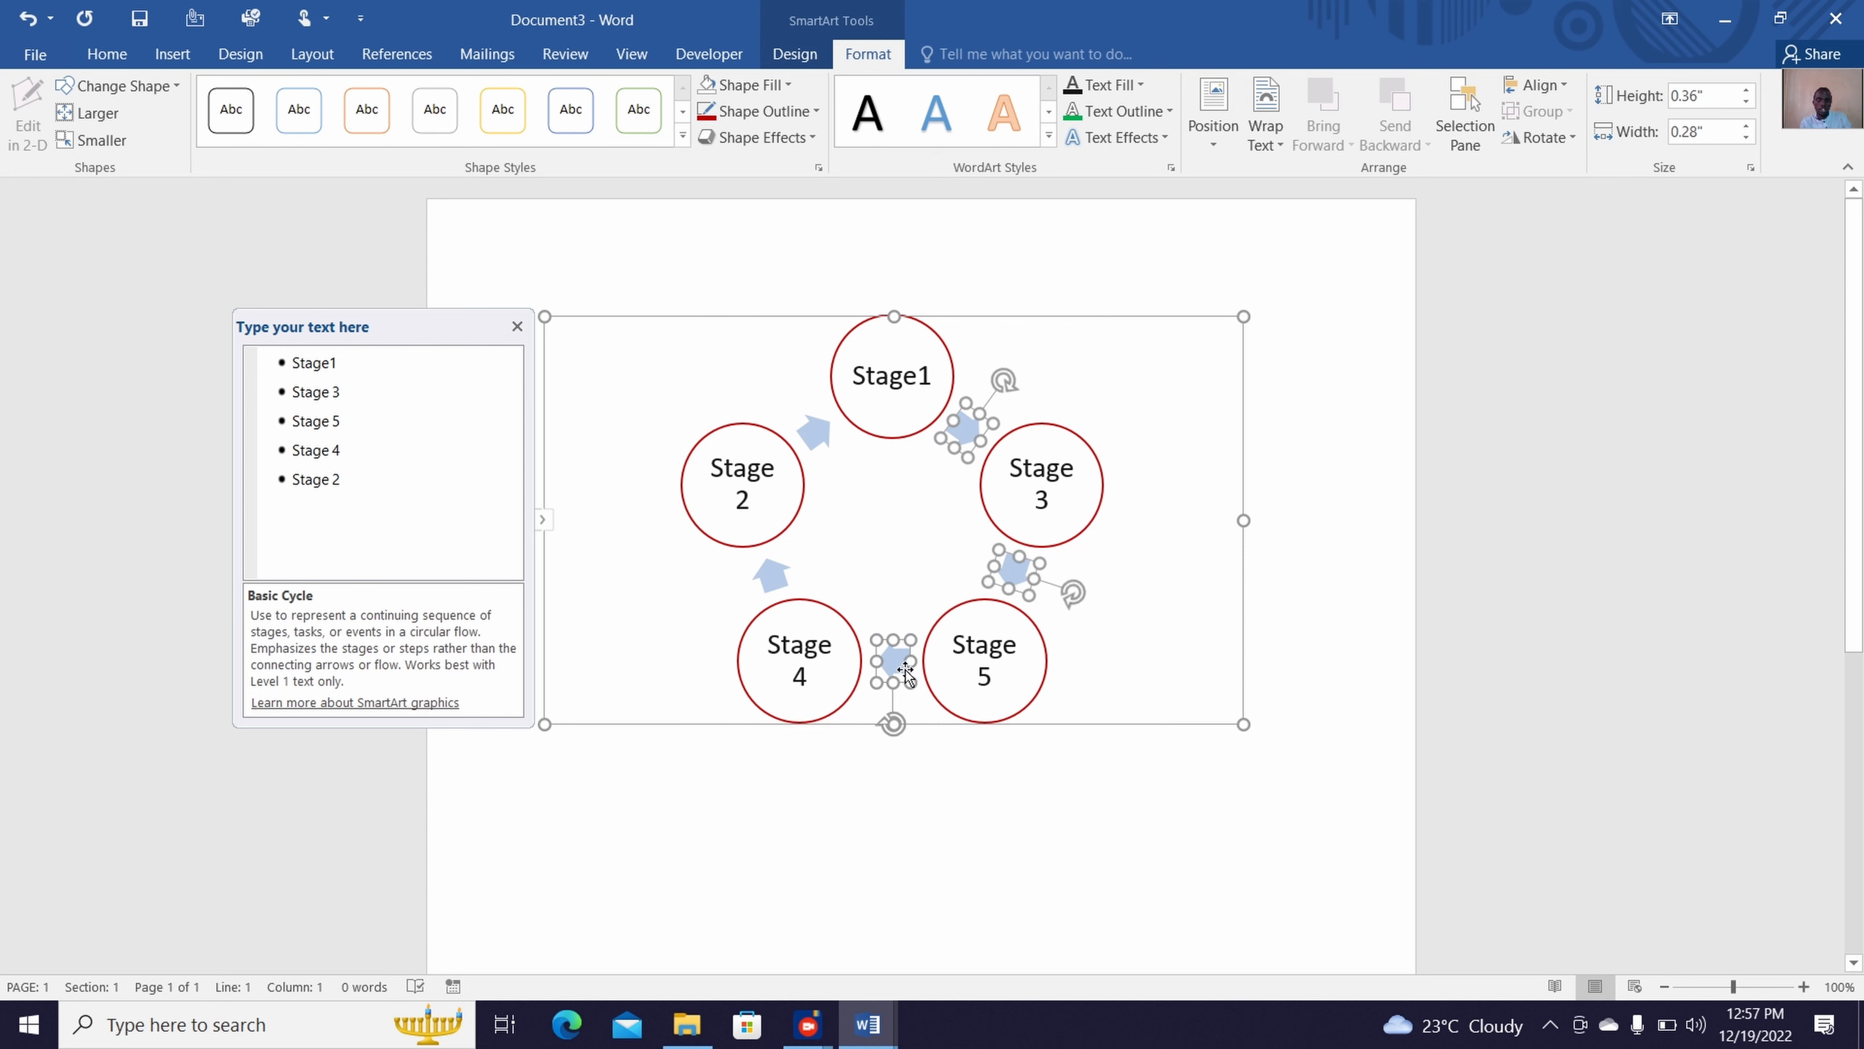
left_click(772, 576, "ctrl")
left_click(811, 439, "ctrl")
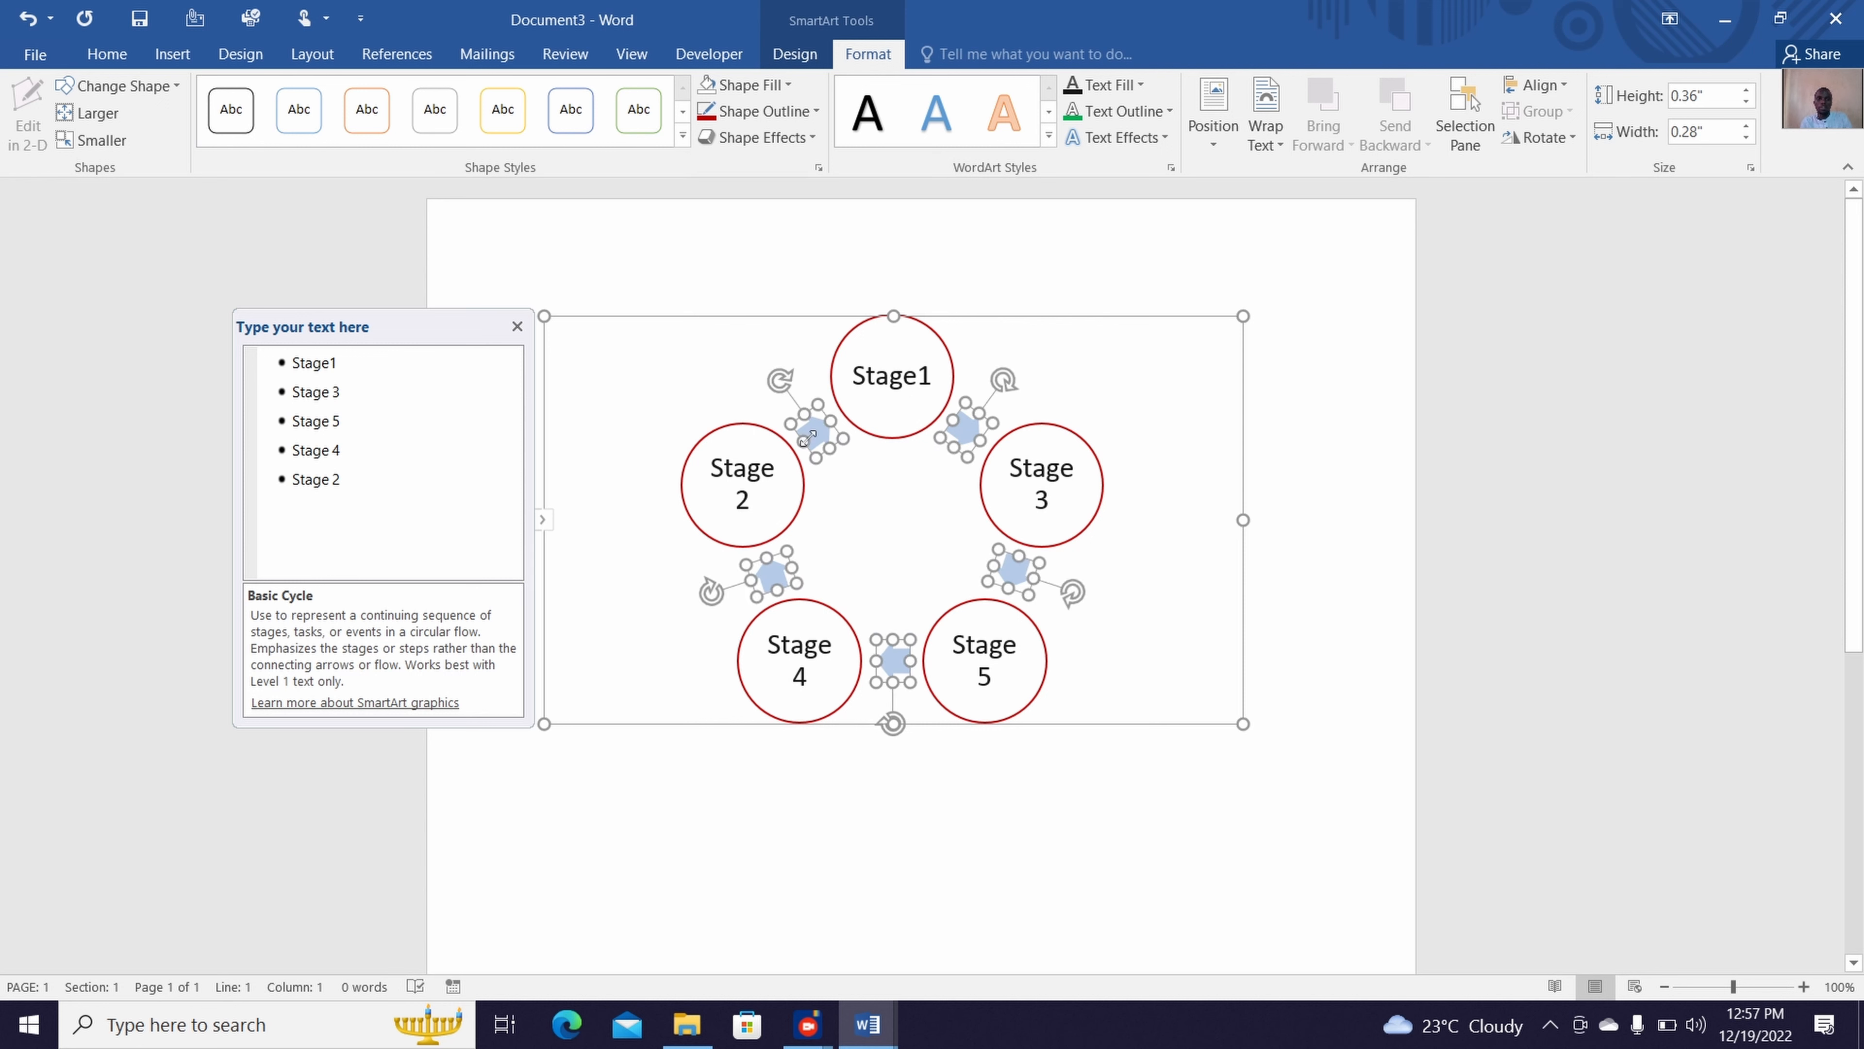
left_click(710, 91)
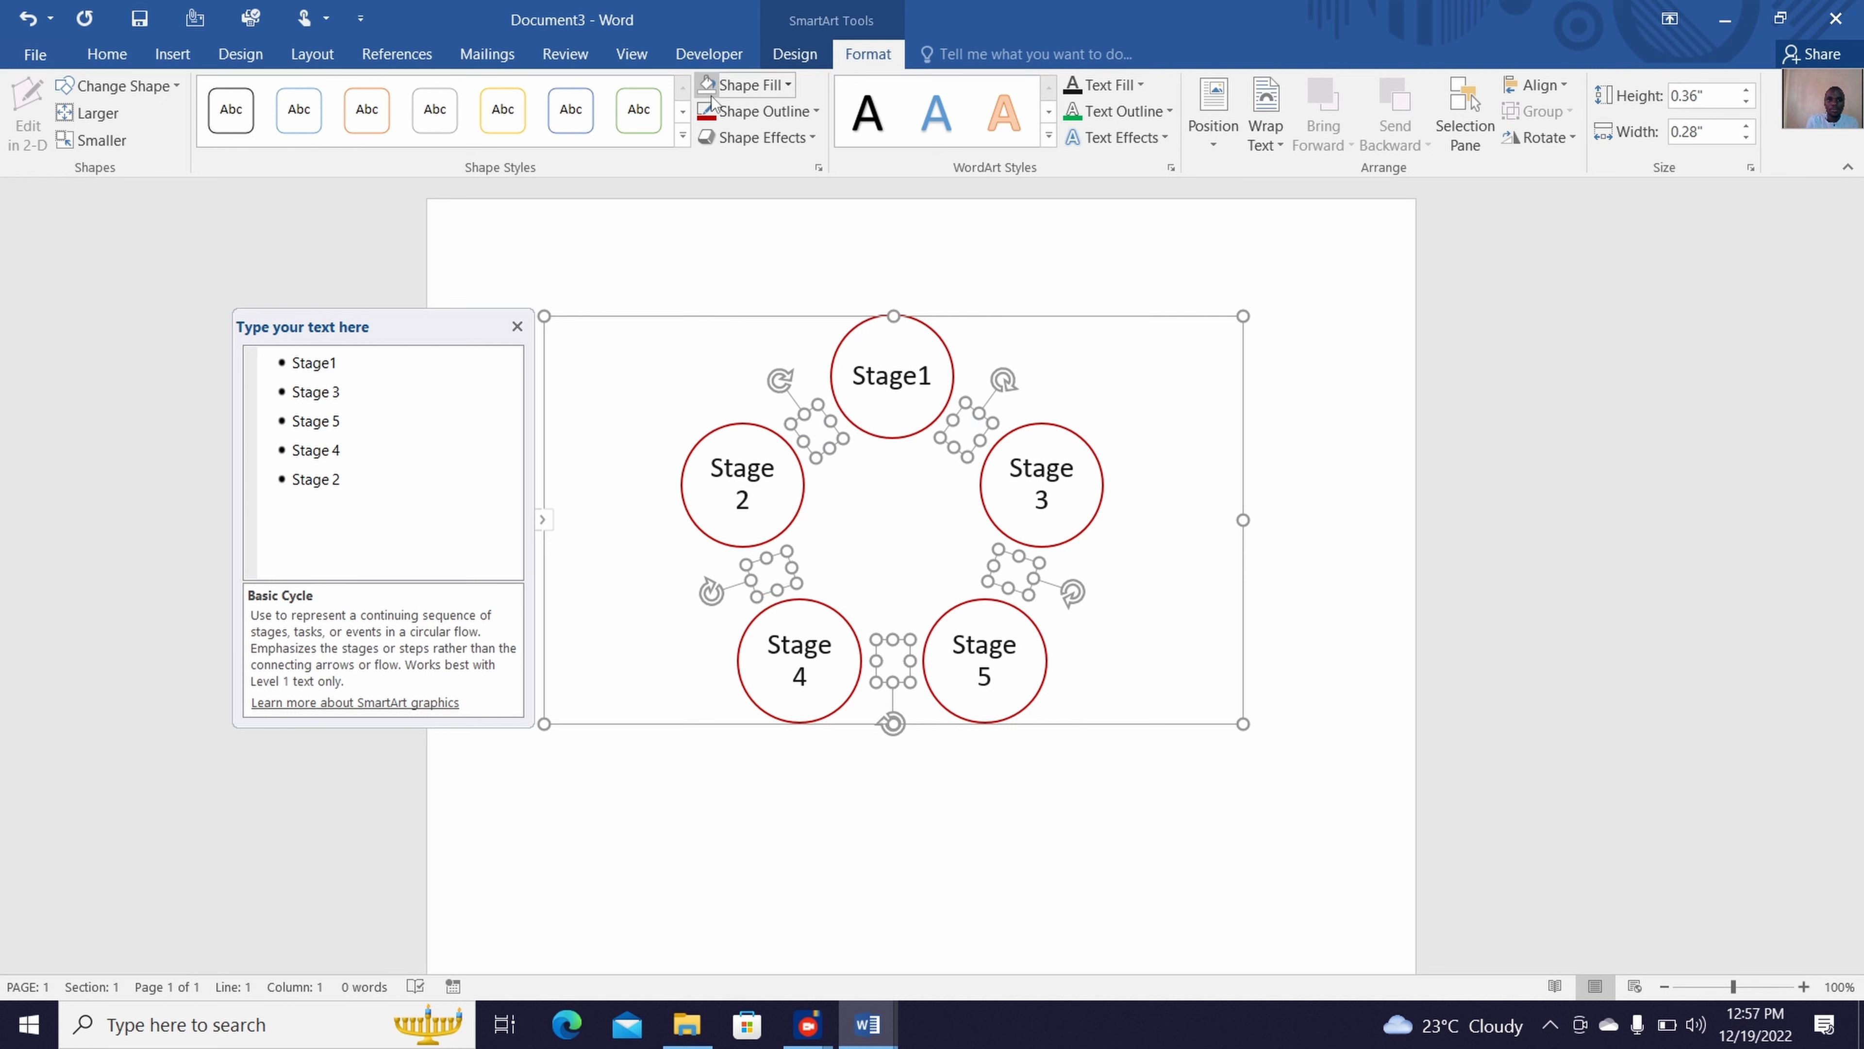
left_click(784, 85)
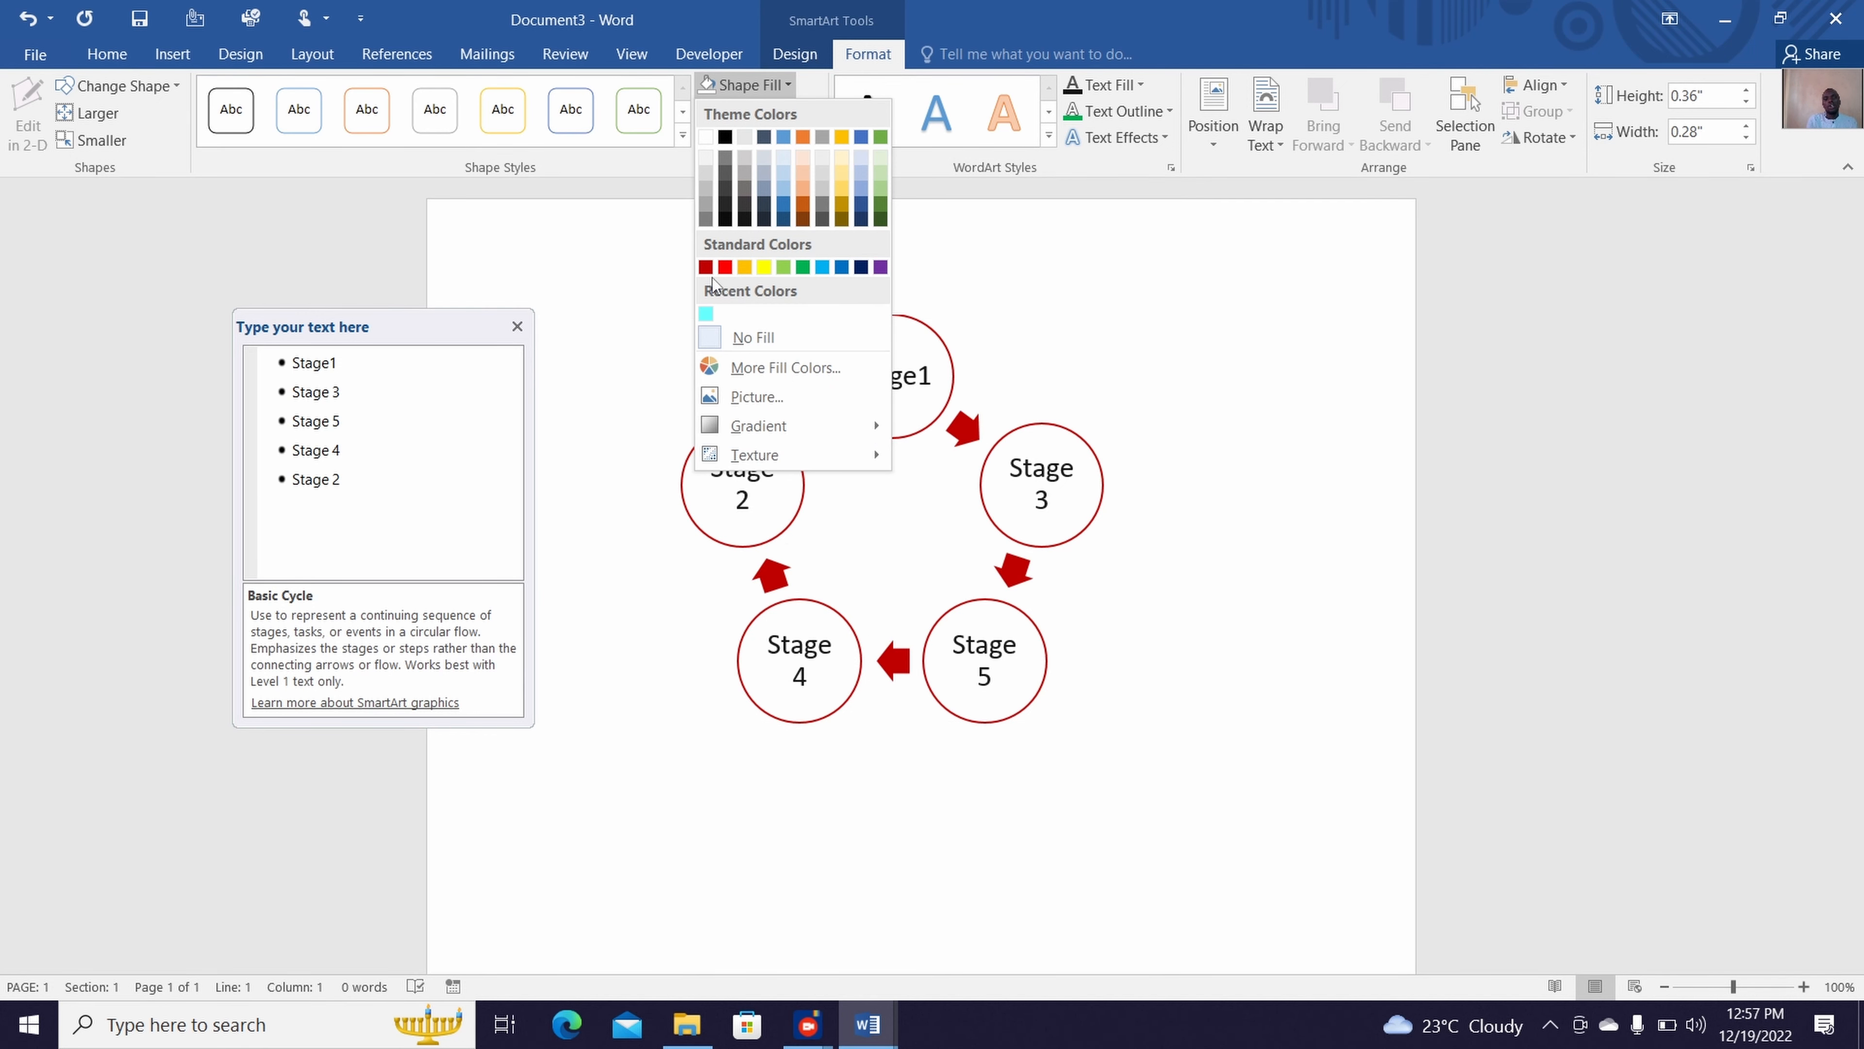
left_click(705, 267)
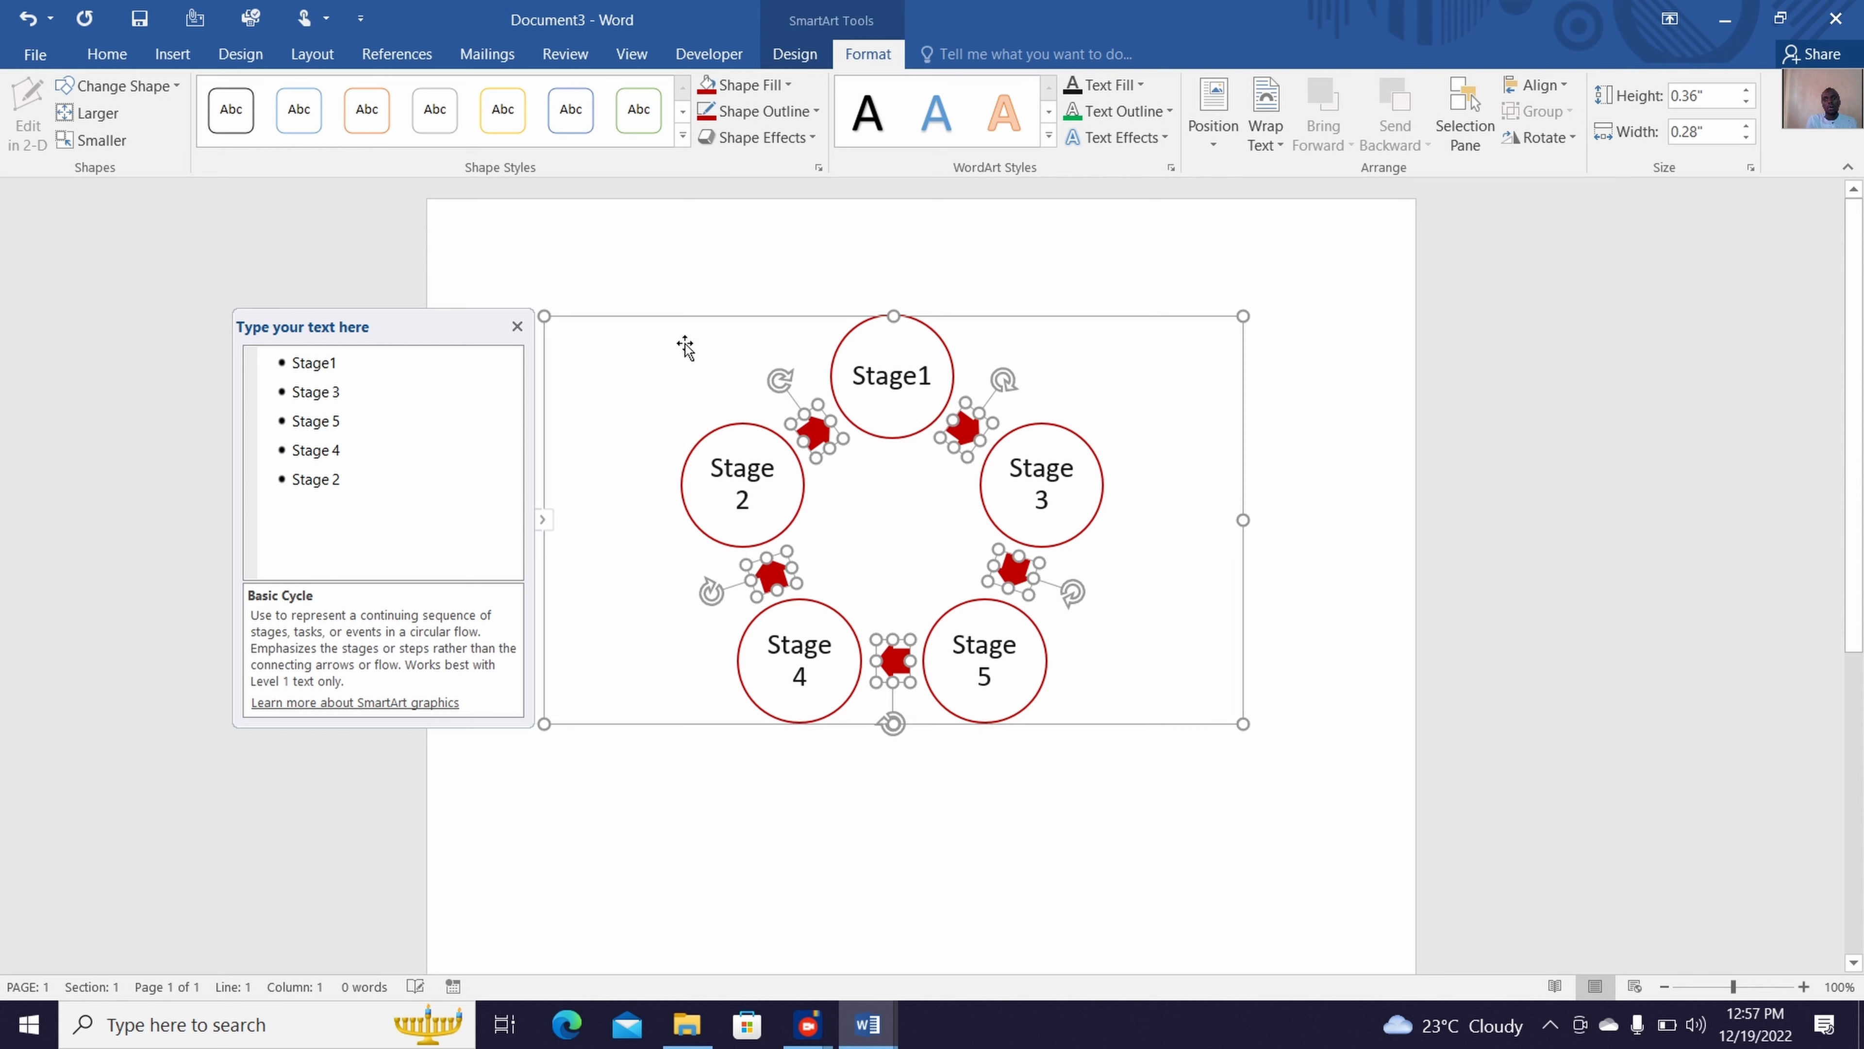
left_click(787, 762)
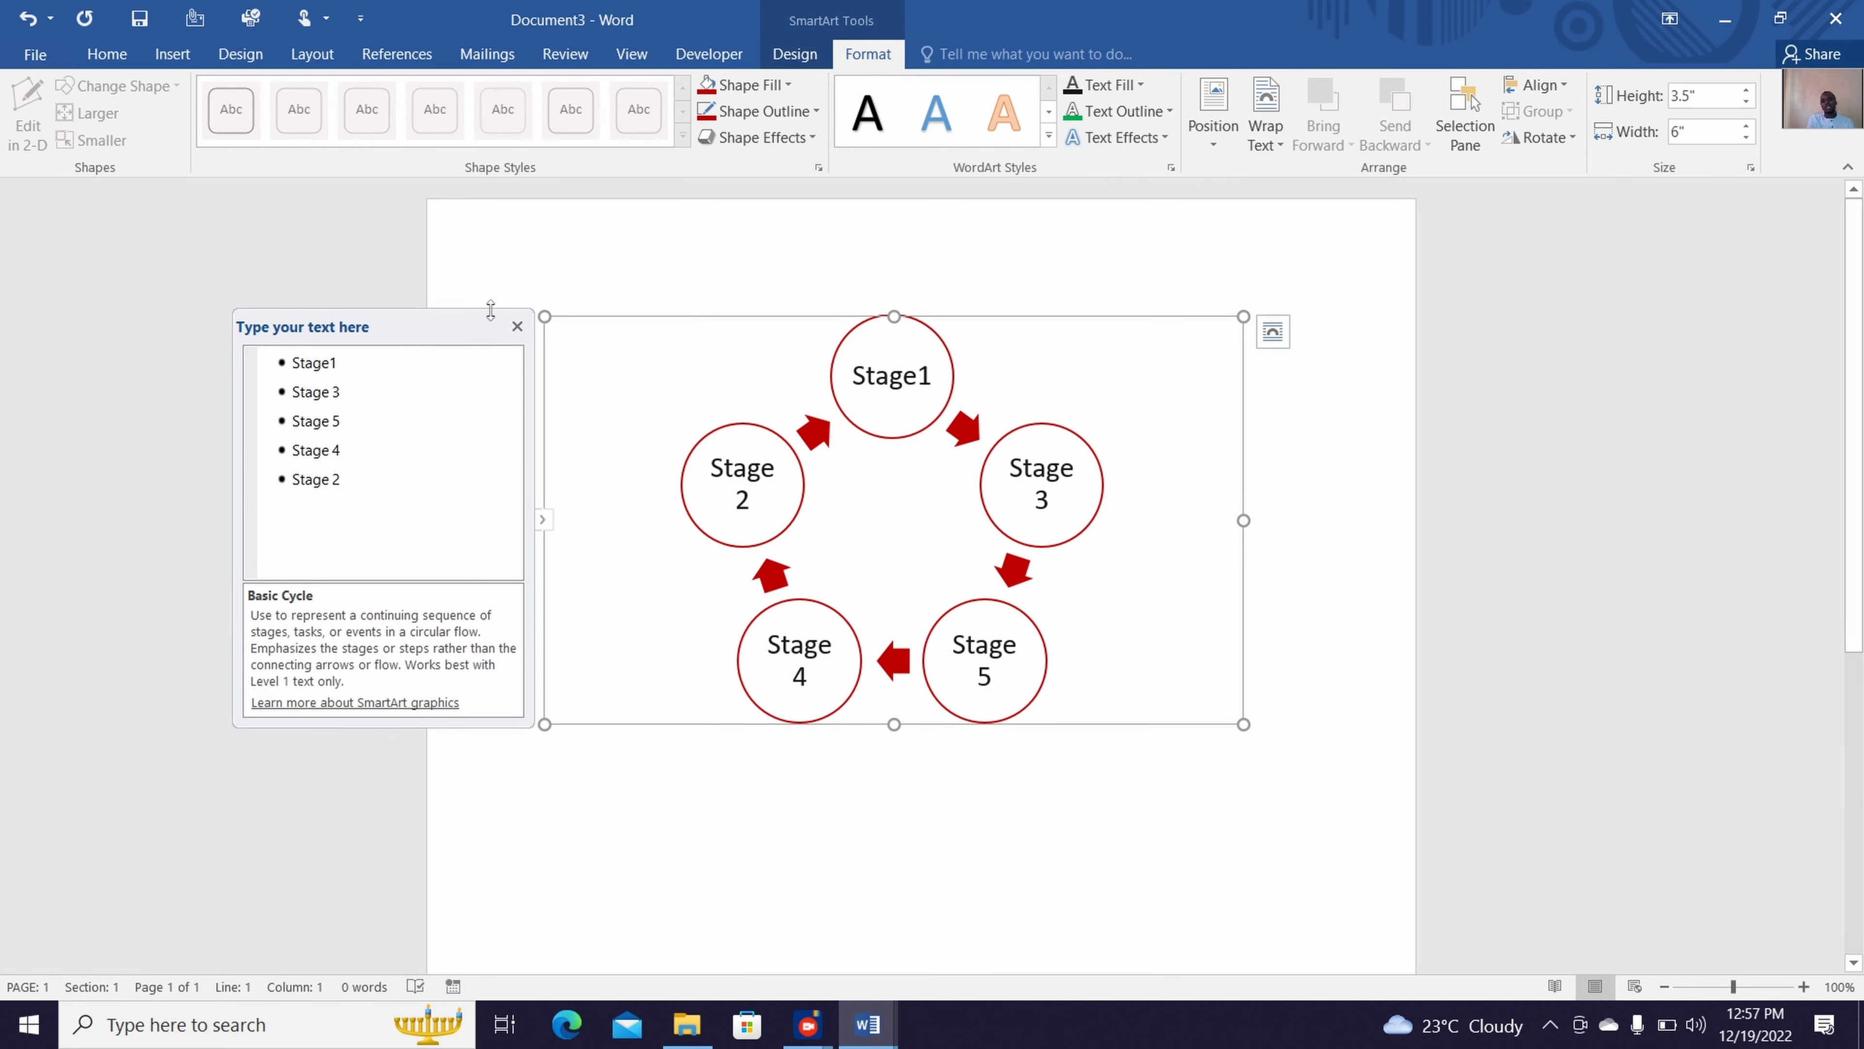
Close the SmartArt text pane and place the insertion point in the blank area below the cycle graphic
left_click(517, 326)
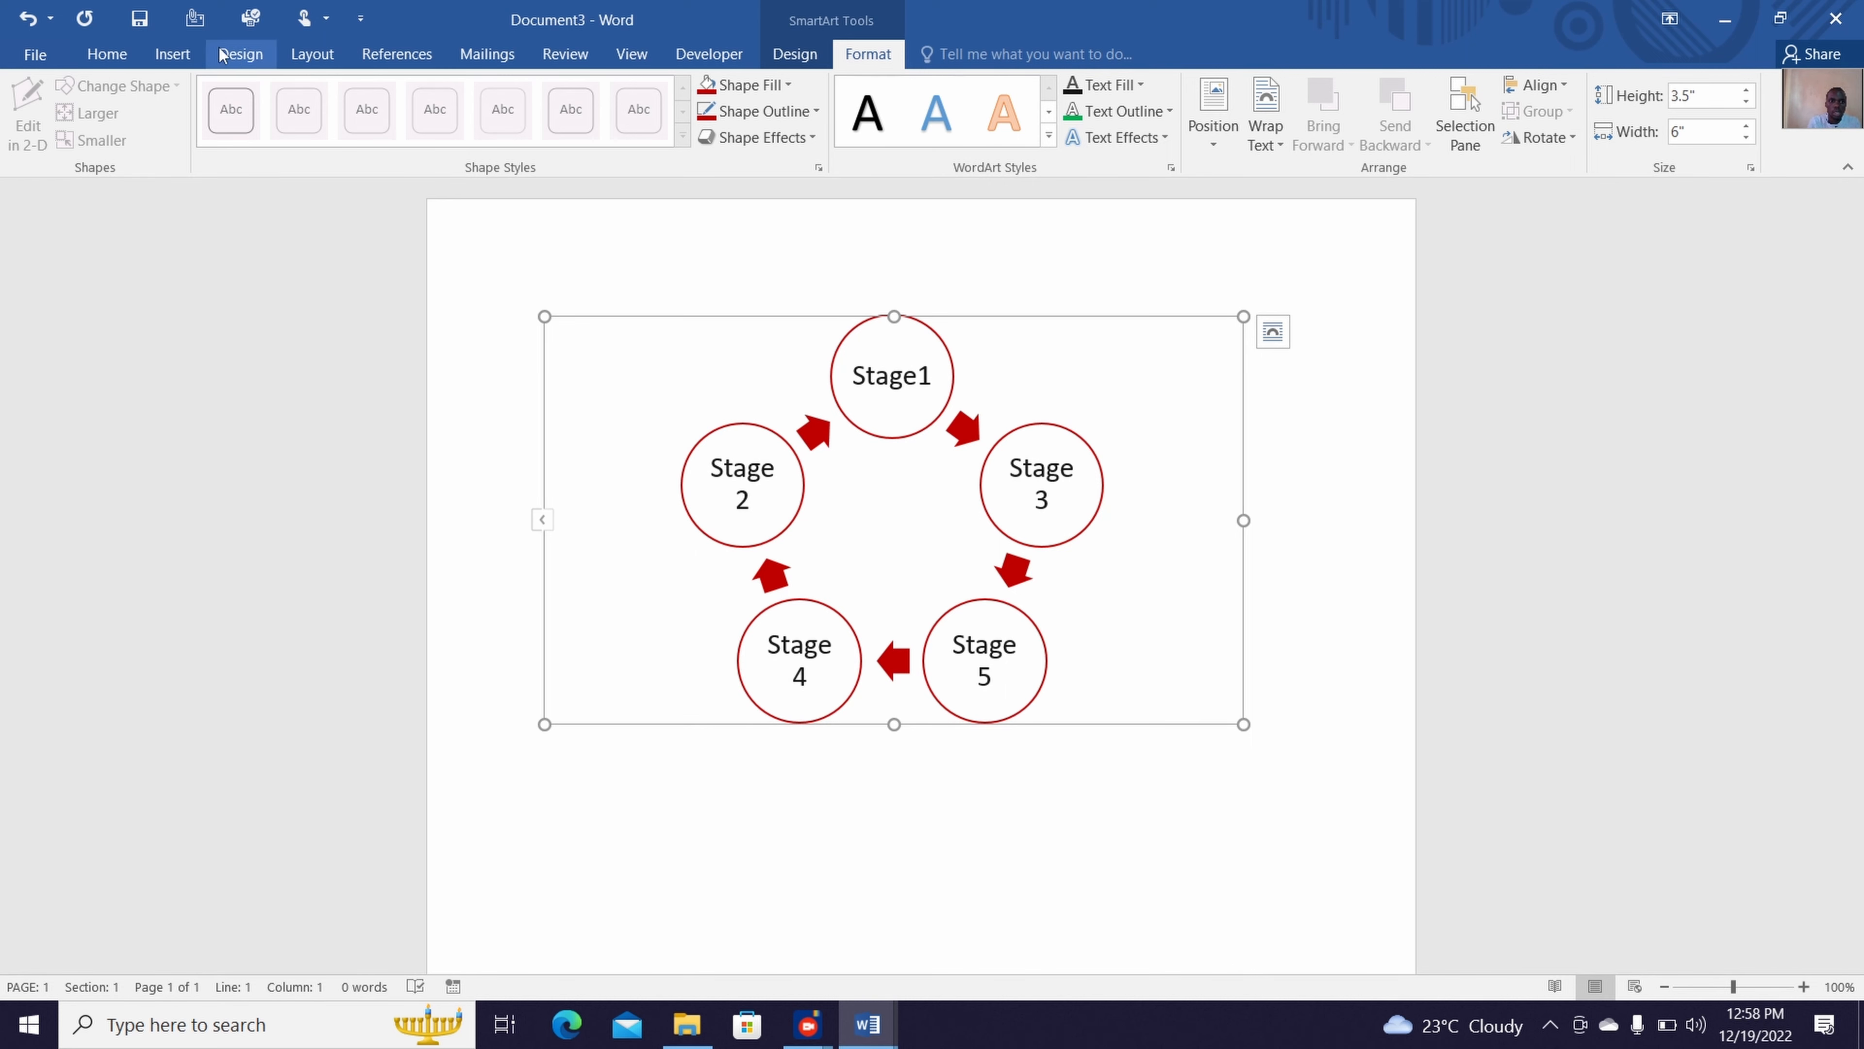
left_click(1038, 857)
key("ctrl+z")
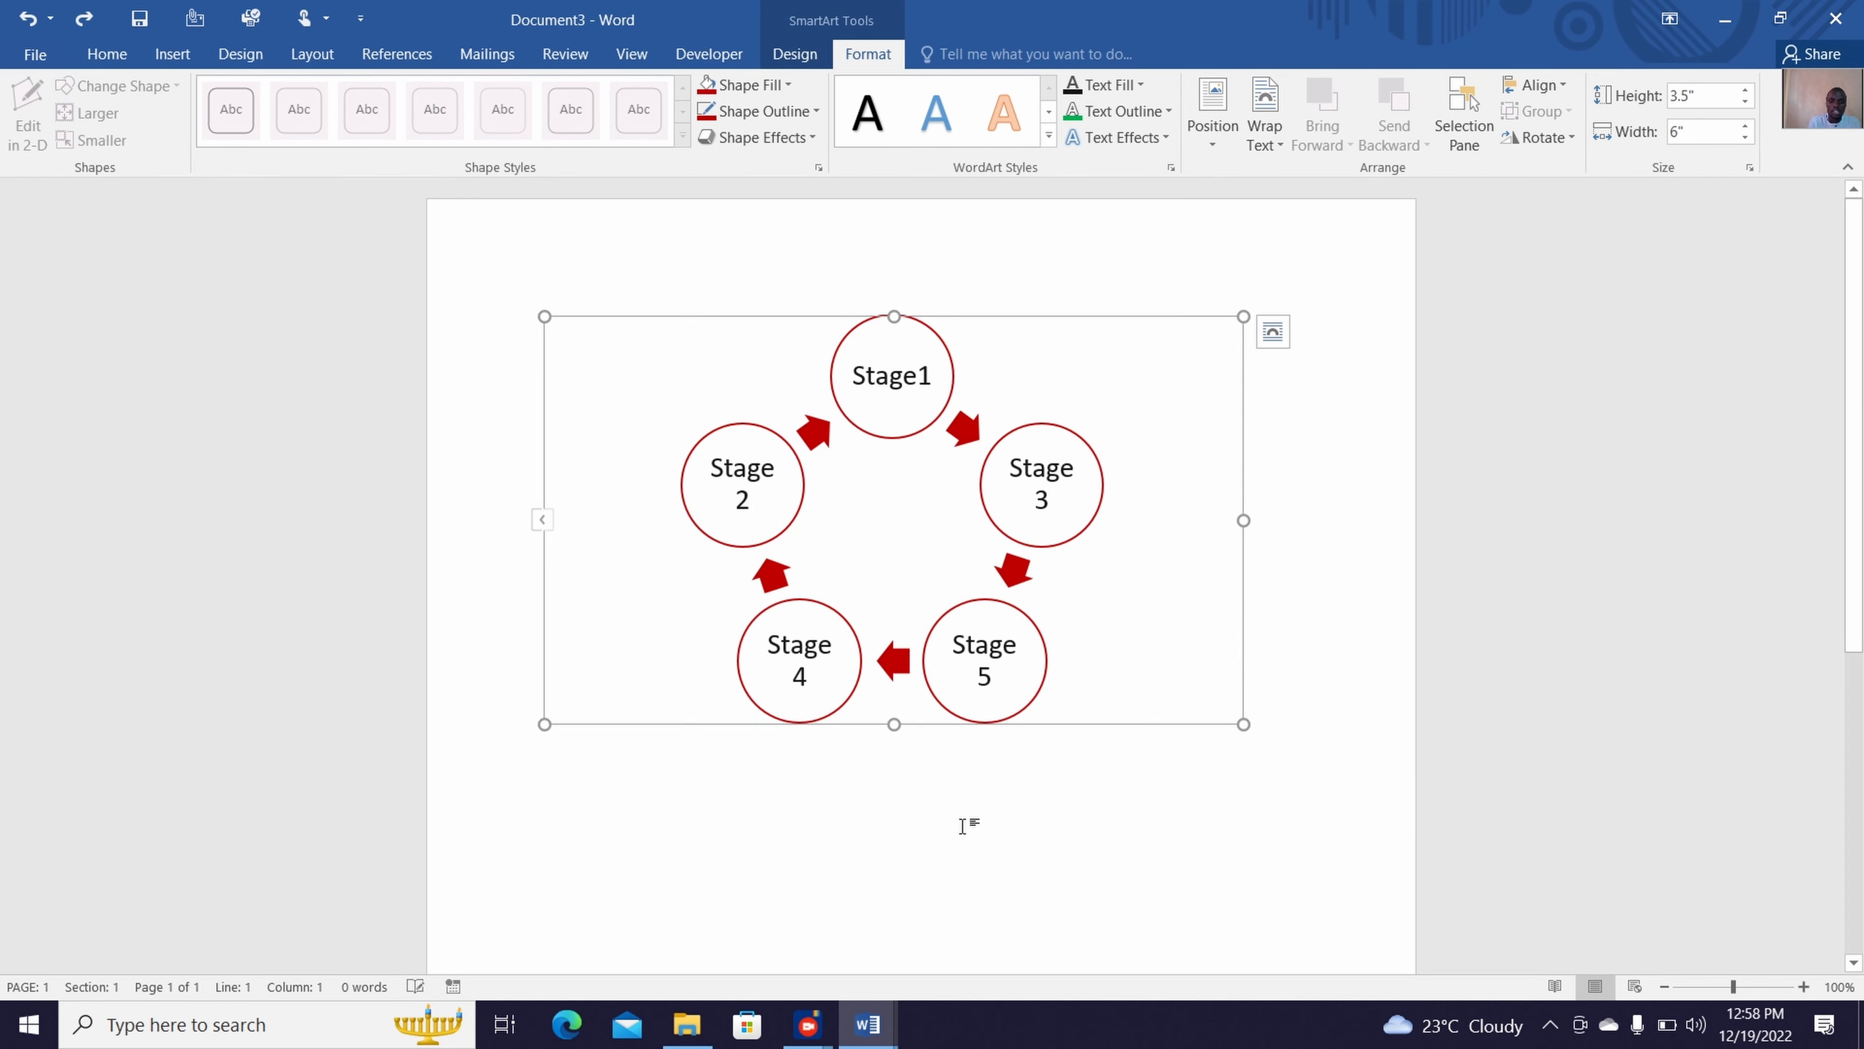
double_click(963, 825)
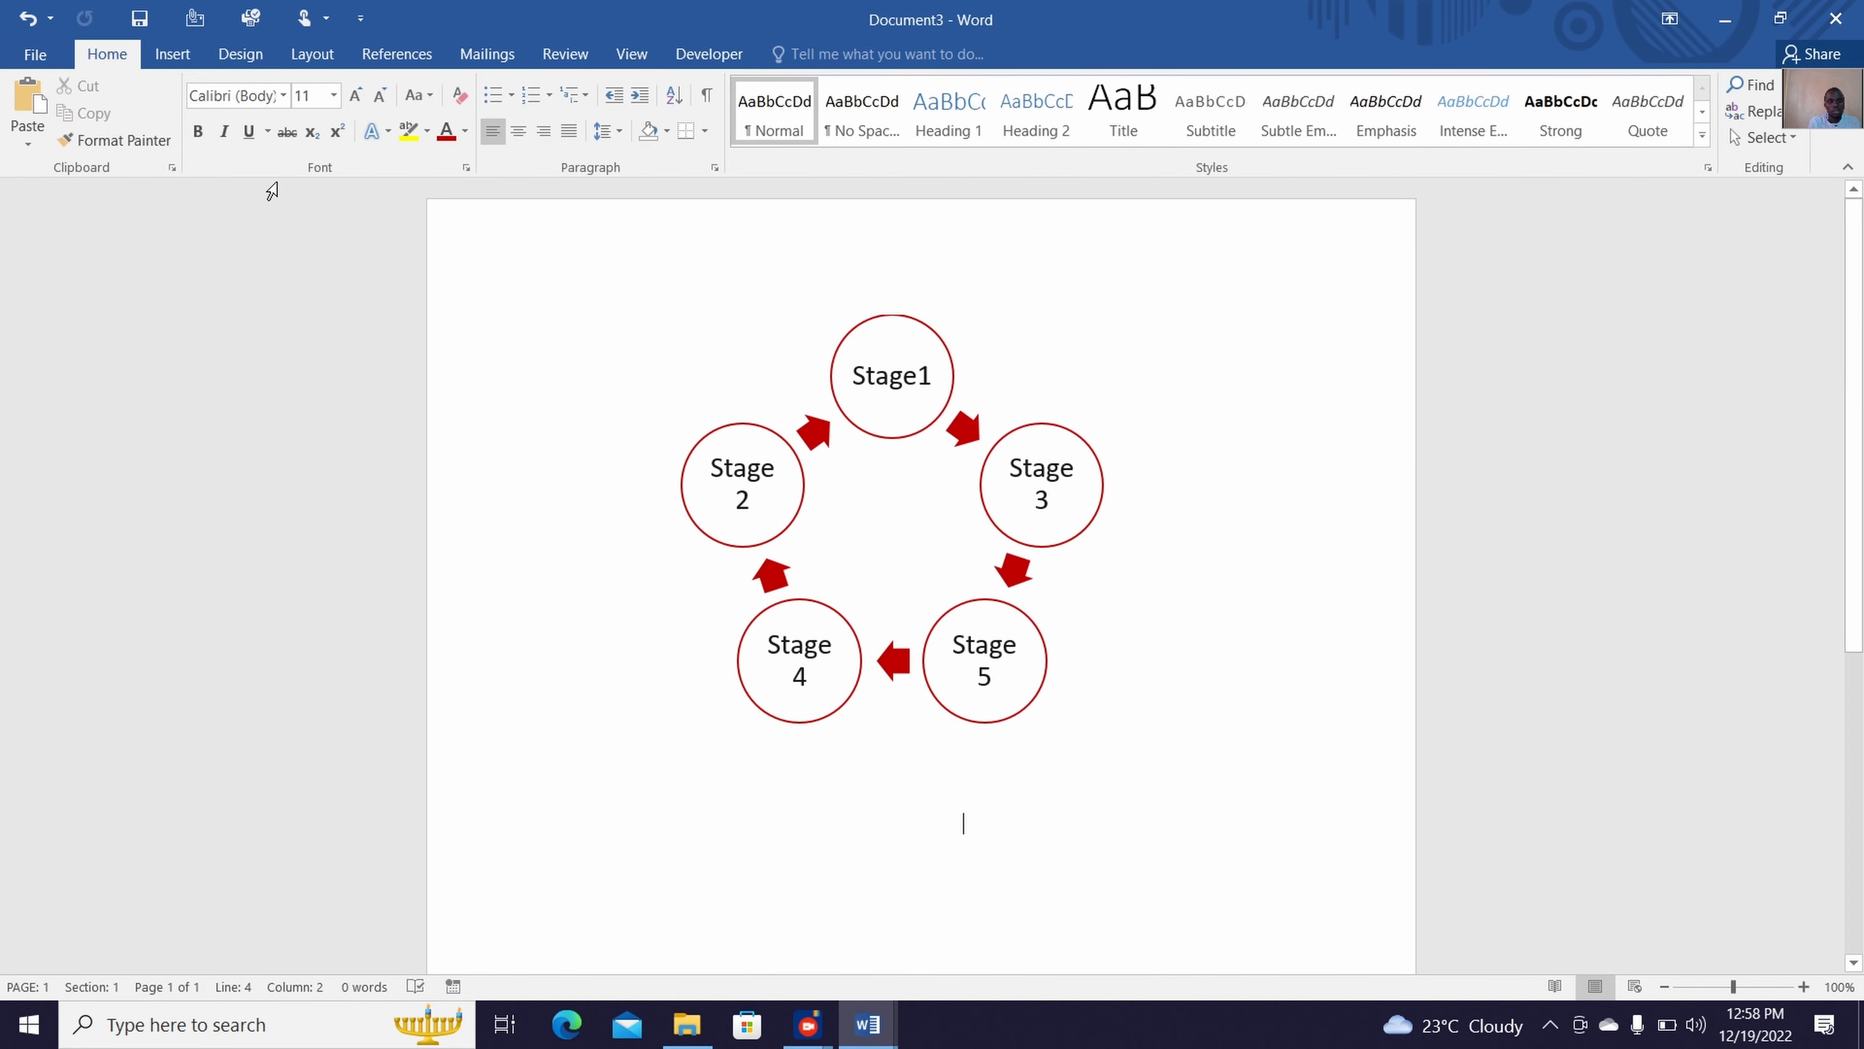
Bring up the commands for inserting another object into the document
left_click(176, 56)
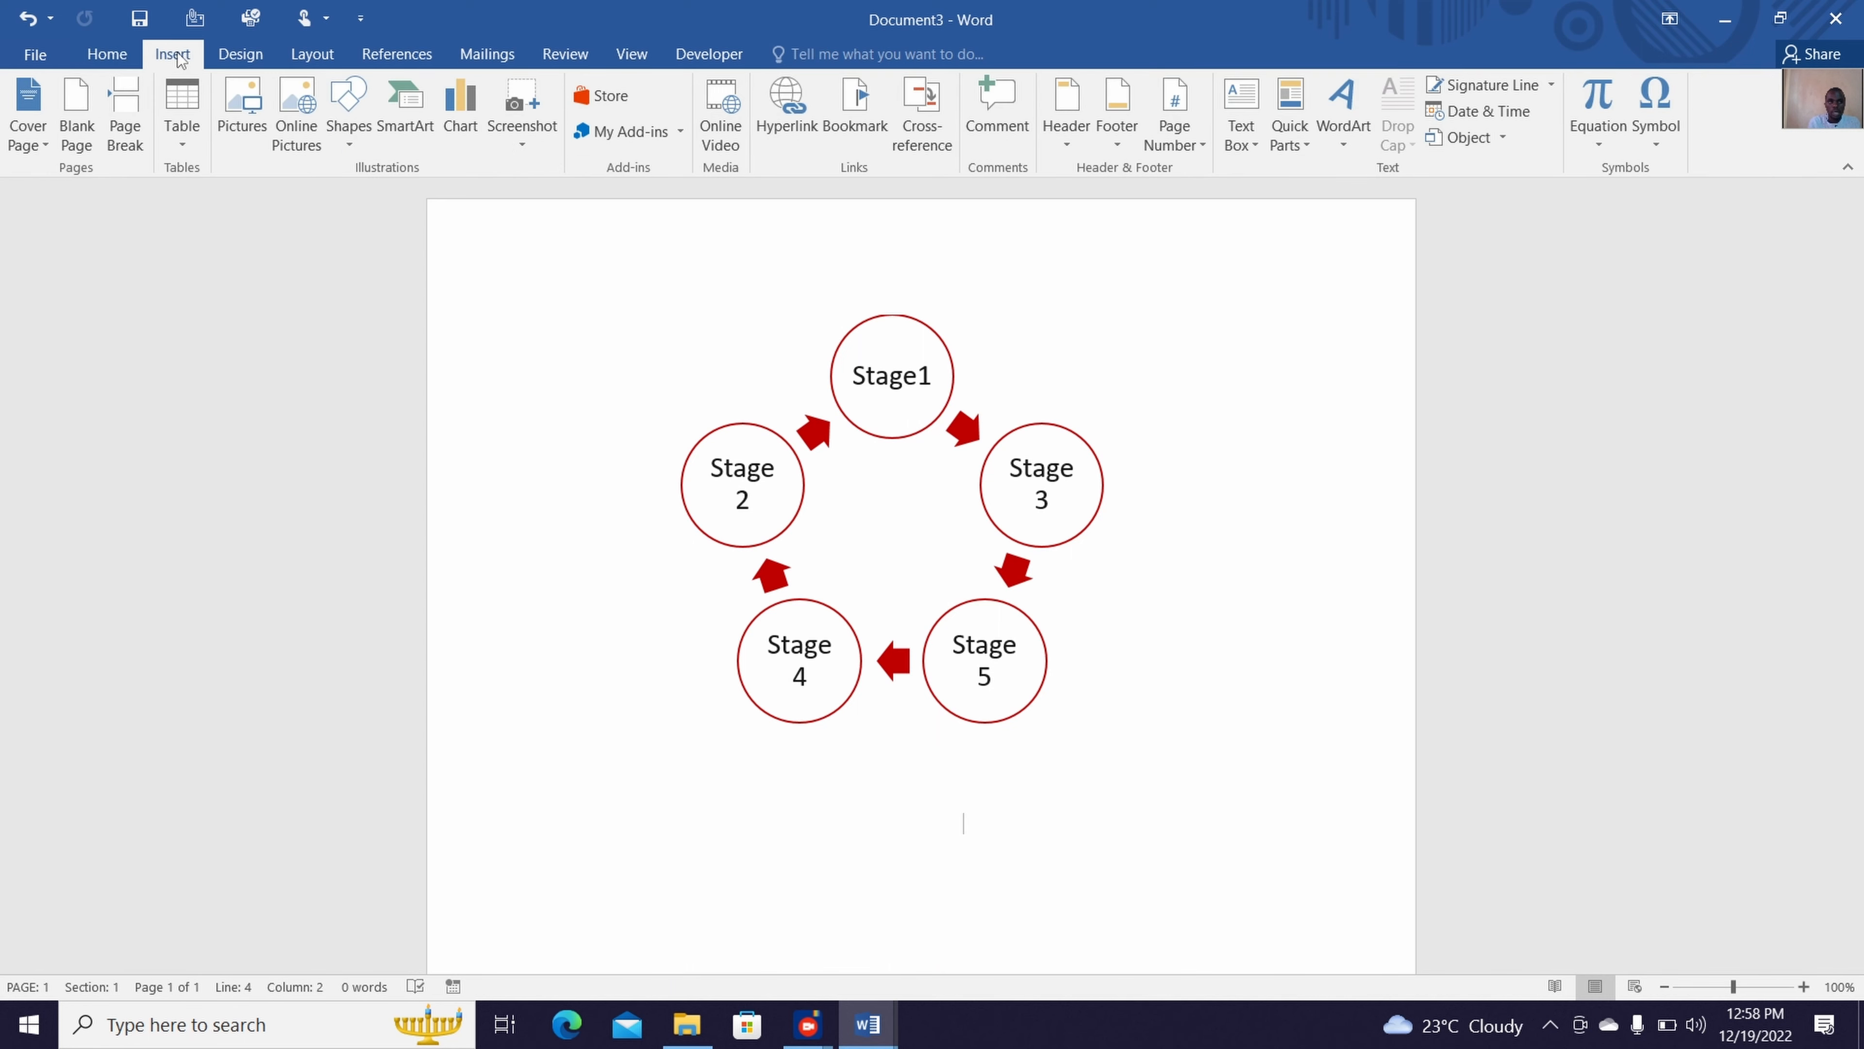
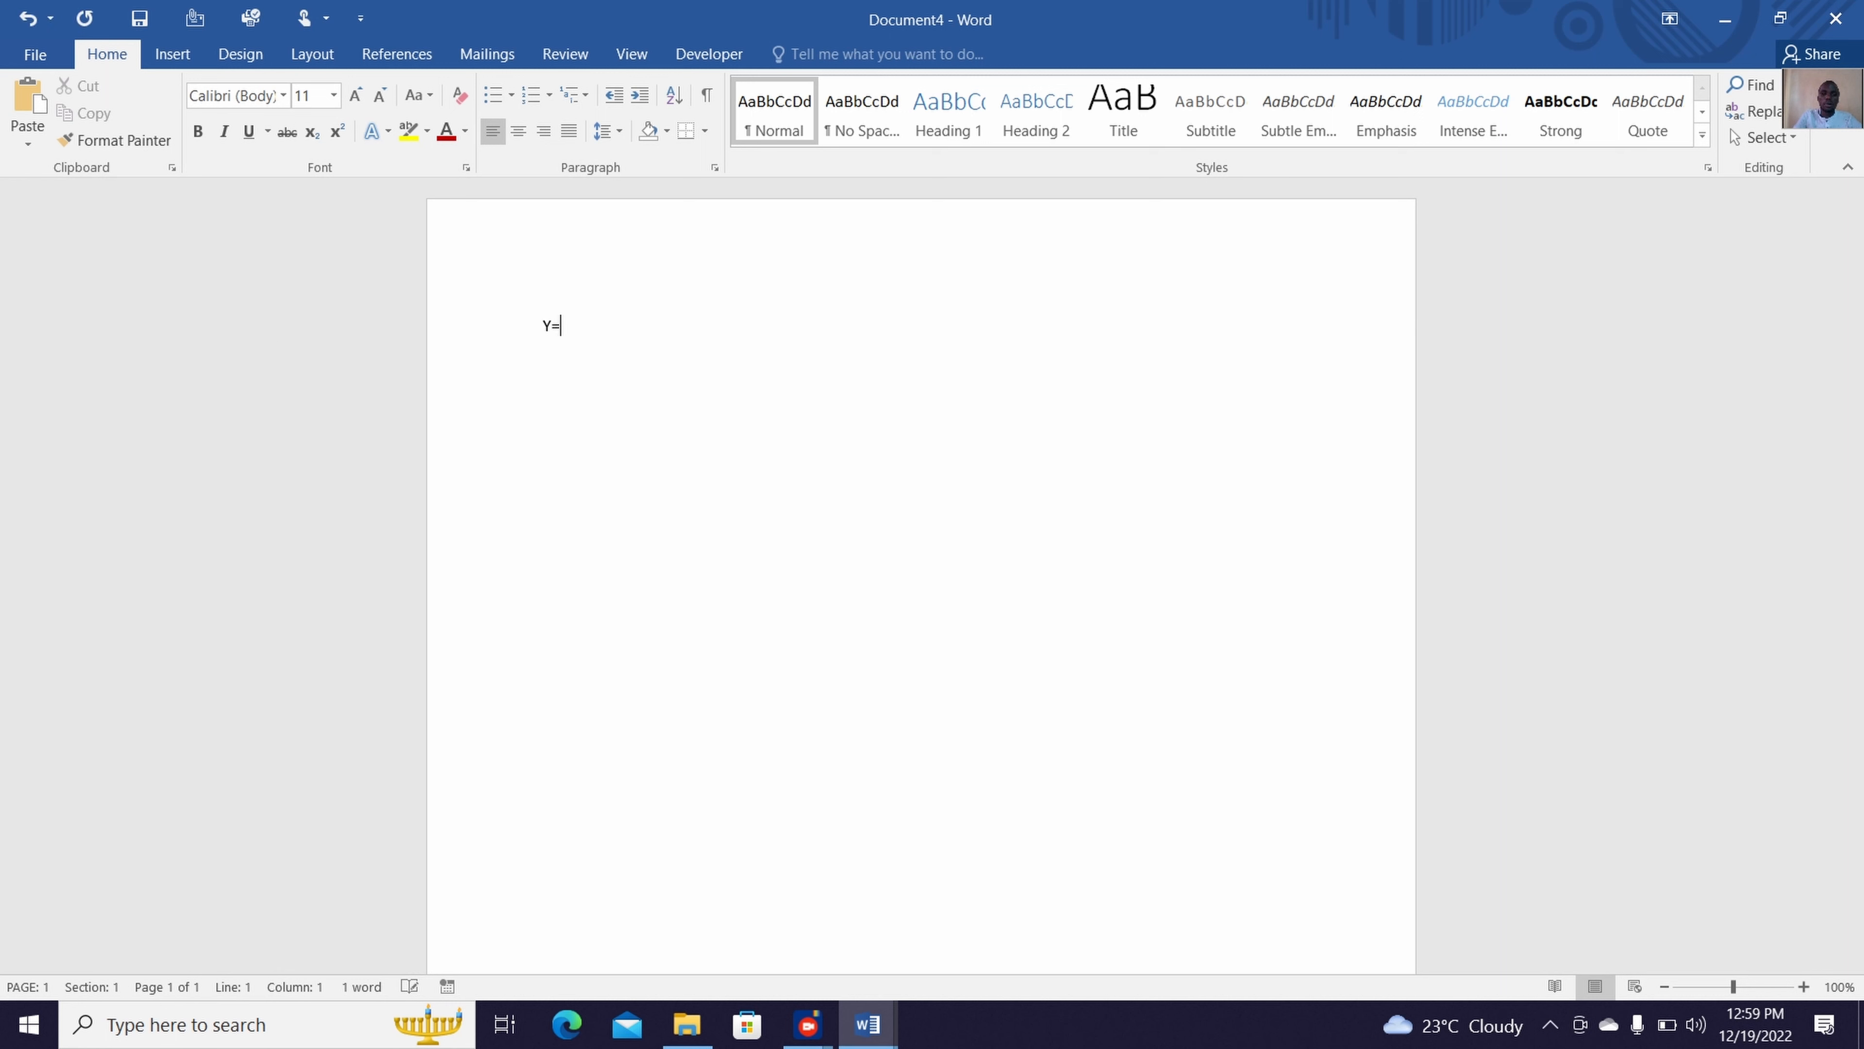
Complete the typed line as Y=mx+c and enter 1/2 on its own line below, followed by a new line
type("mx+c")
key("Return")
type("1/2")
key("Return")
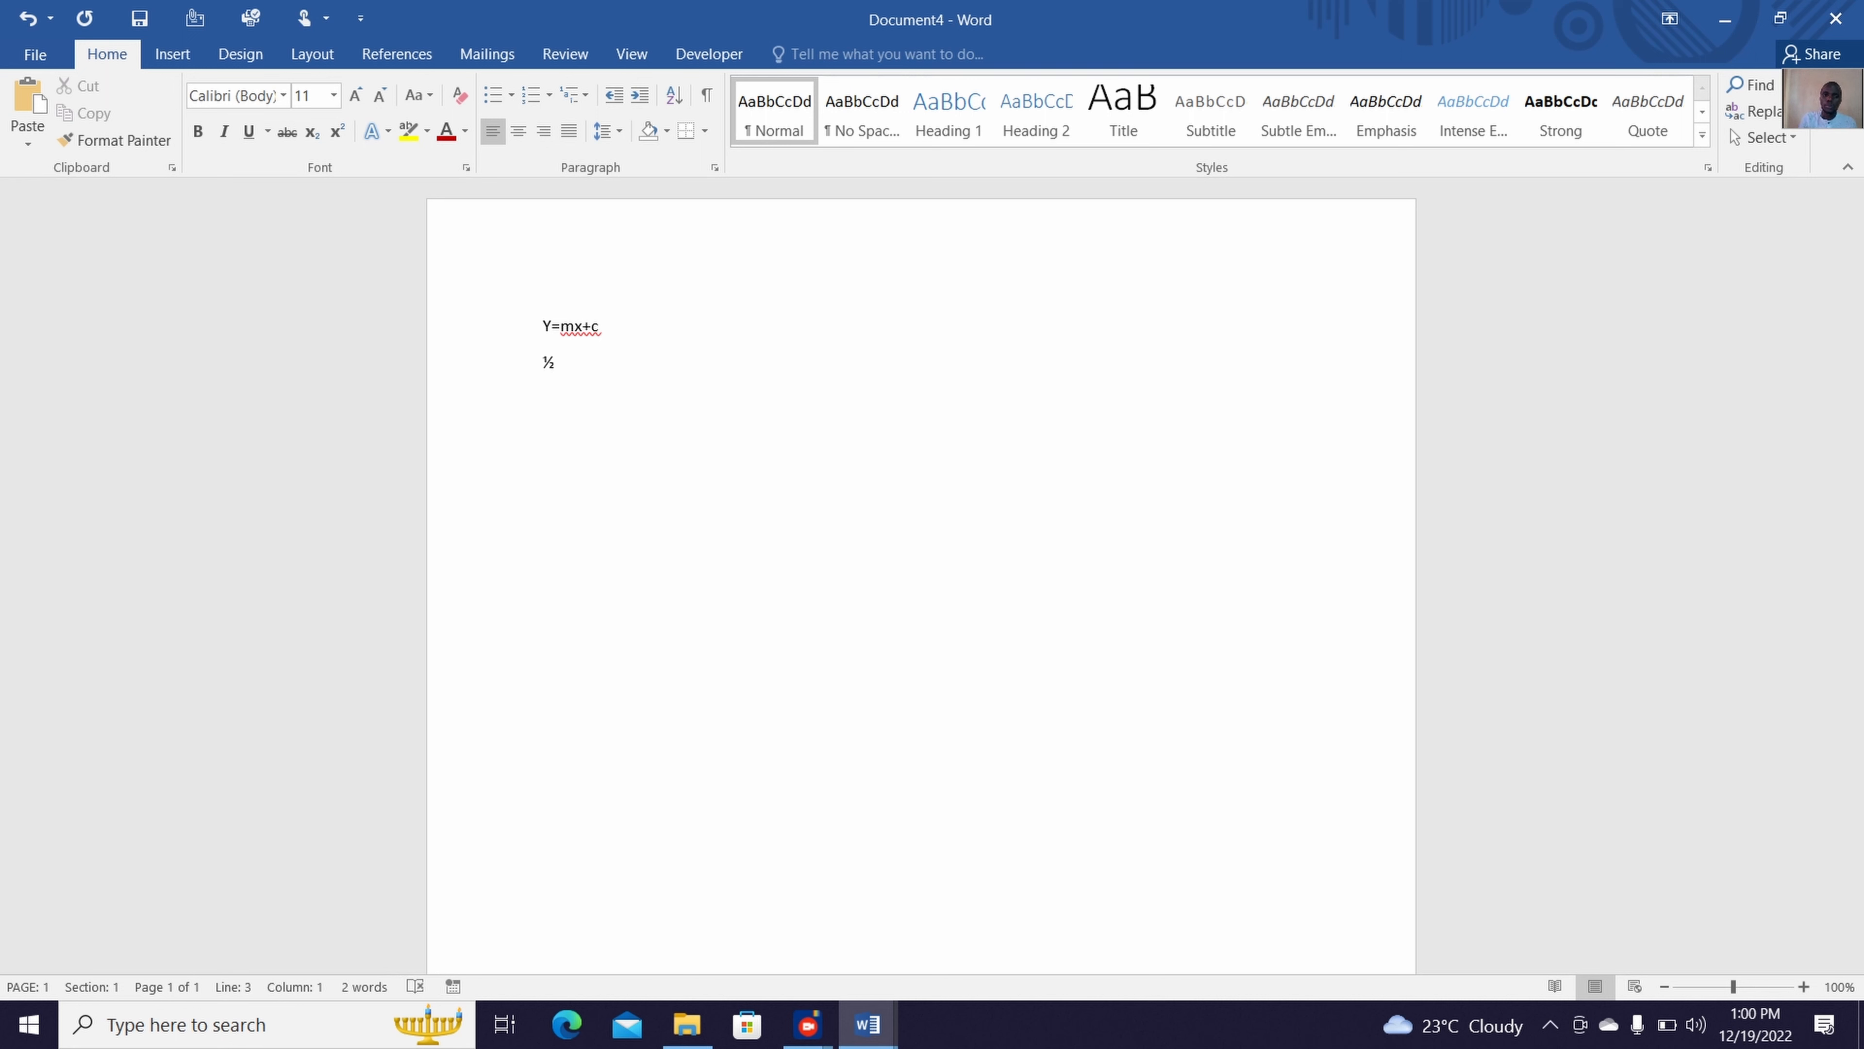
Bring up the AutoFormat options for the ½ fraction and dismiss them without choosing any
double_click(545, 361)
left_click(574, 387)
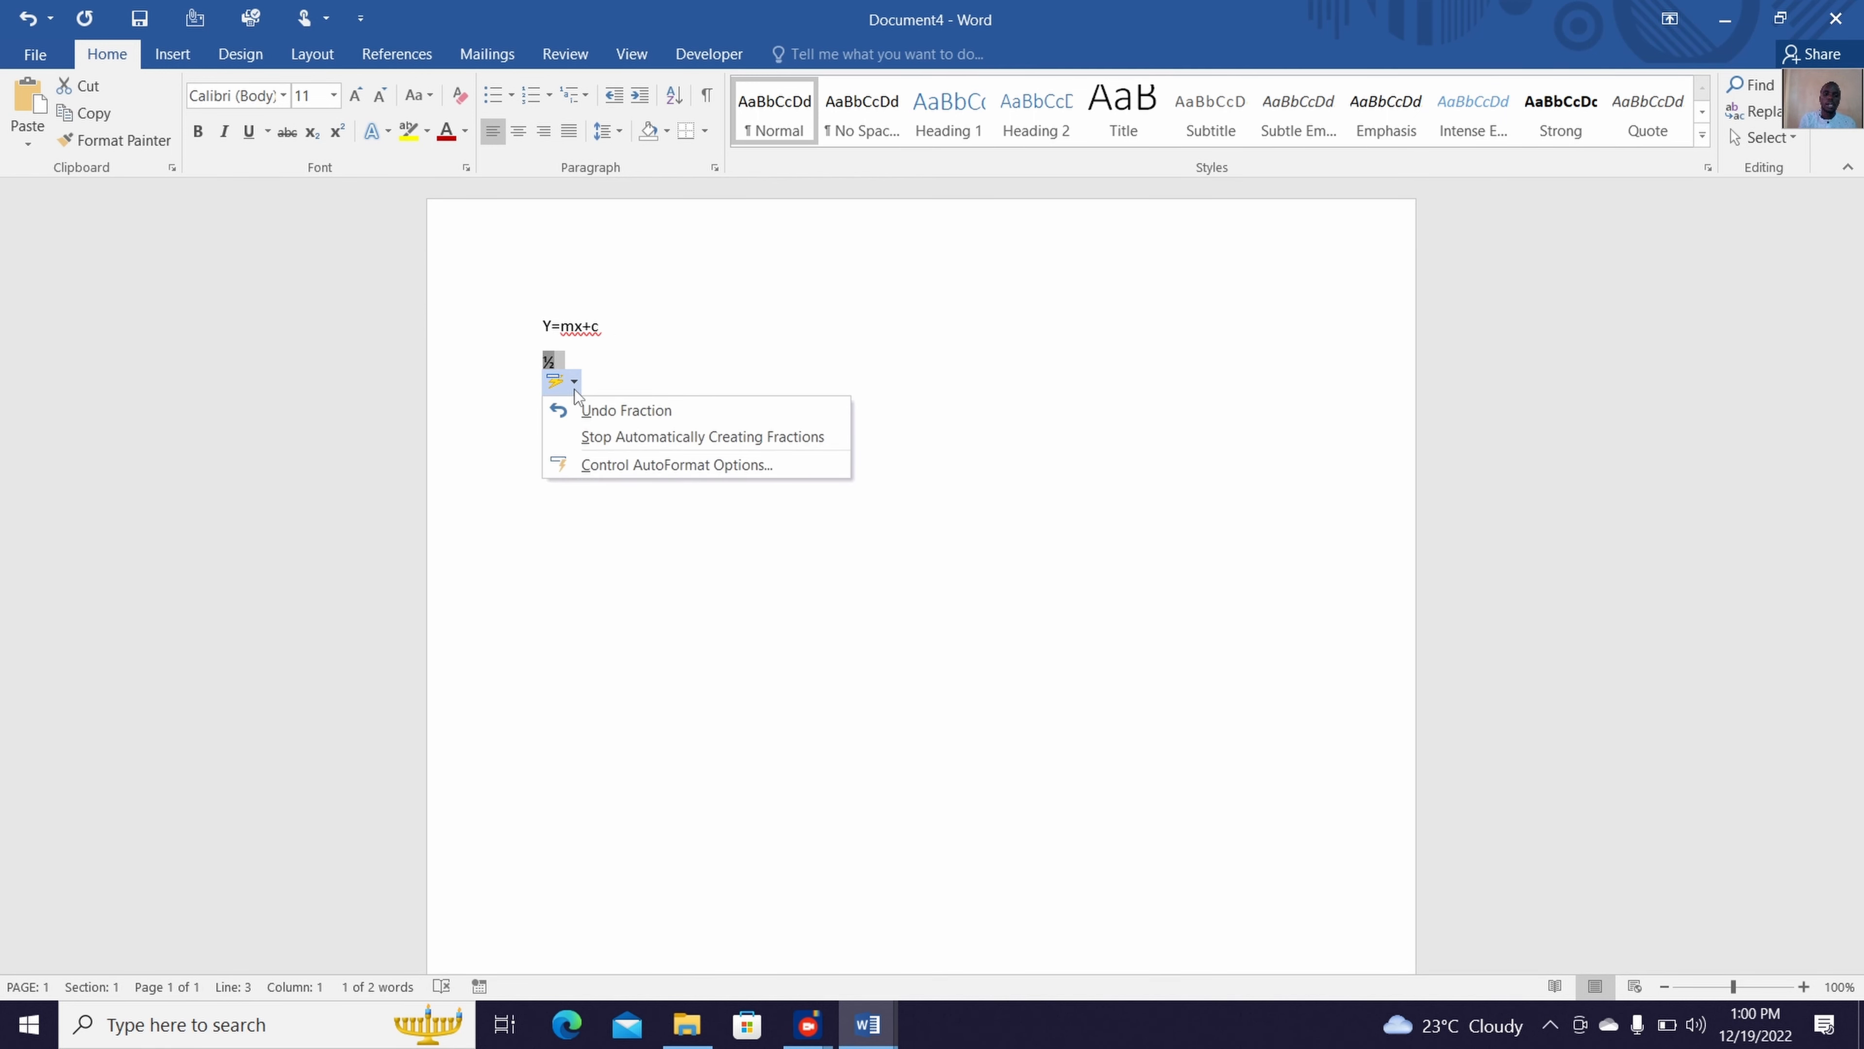
left_click(552, 520)
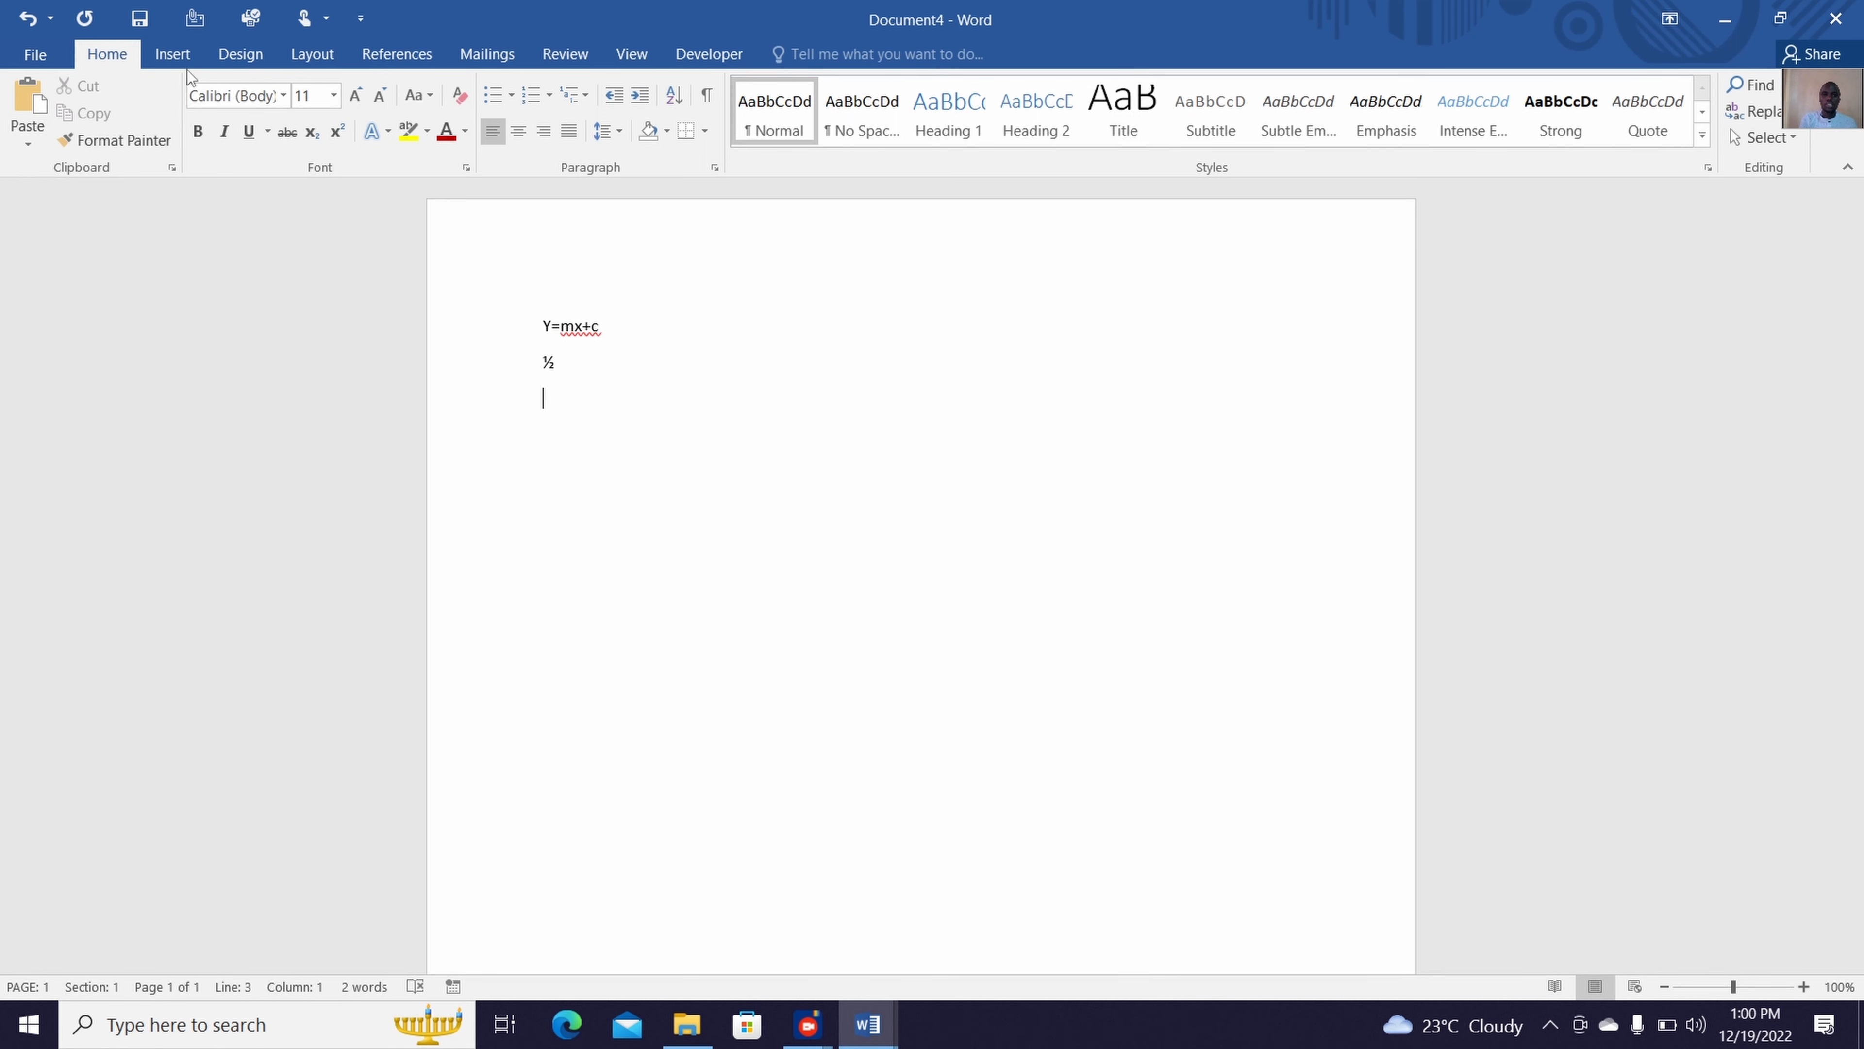
Insert a new equation below the ½ and handwrite y = mx + c as an ink equation
left_click(174, 59)
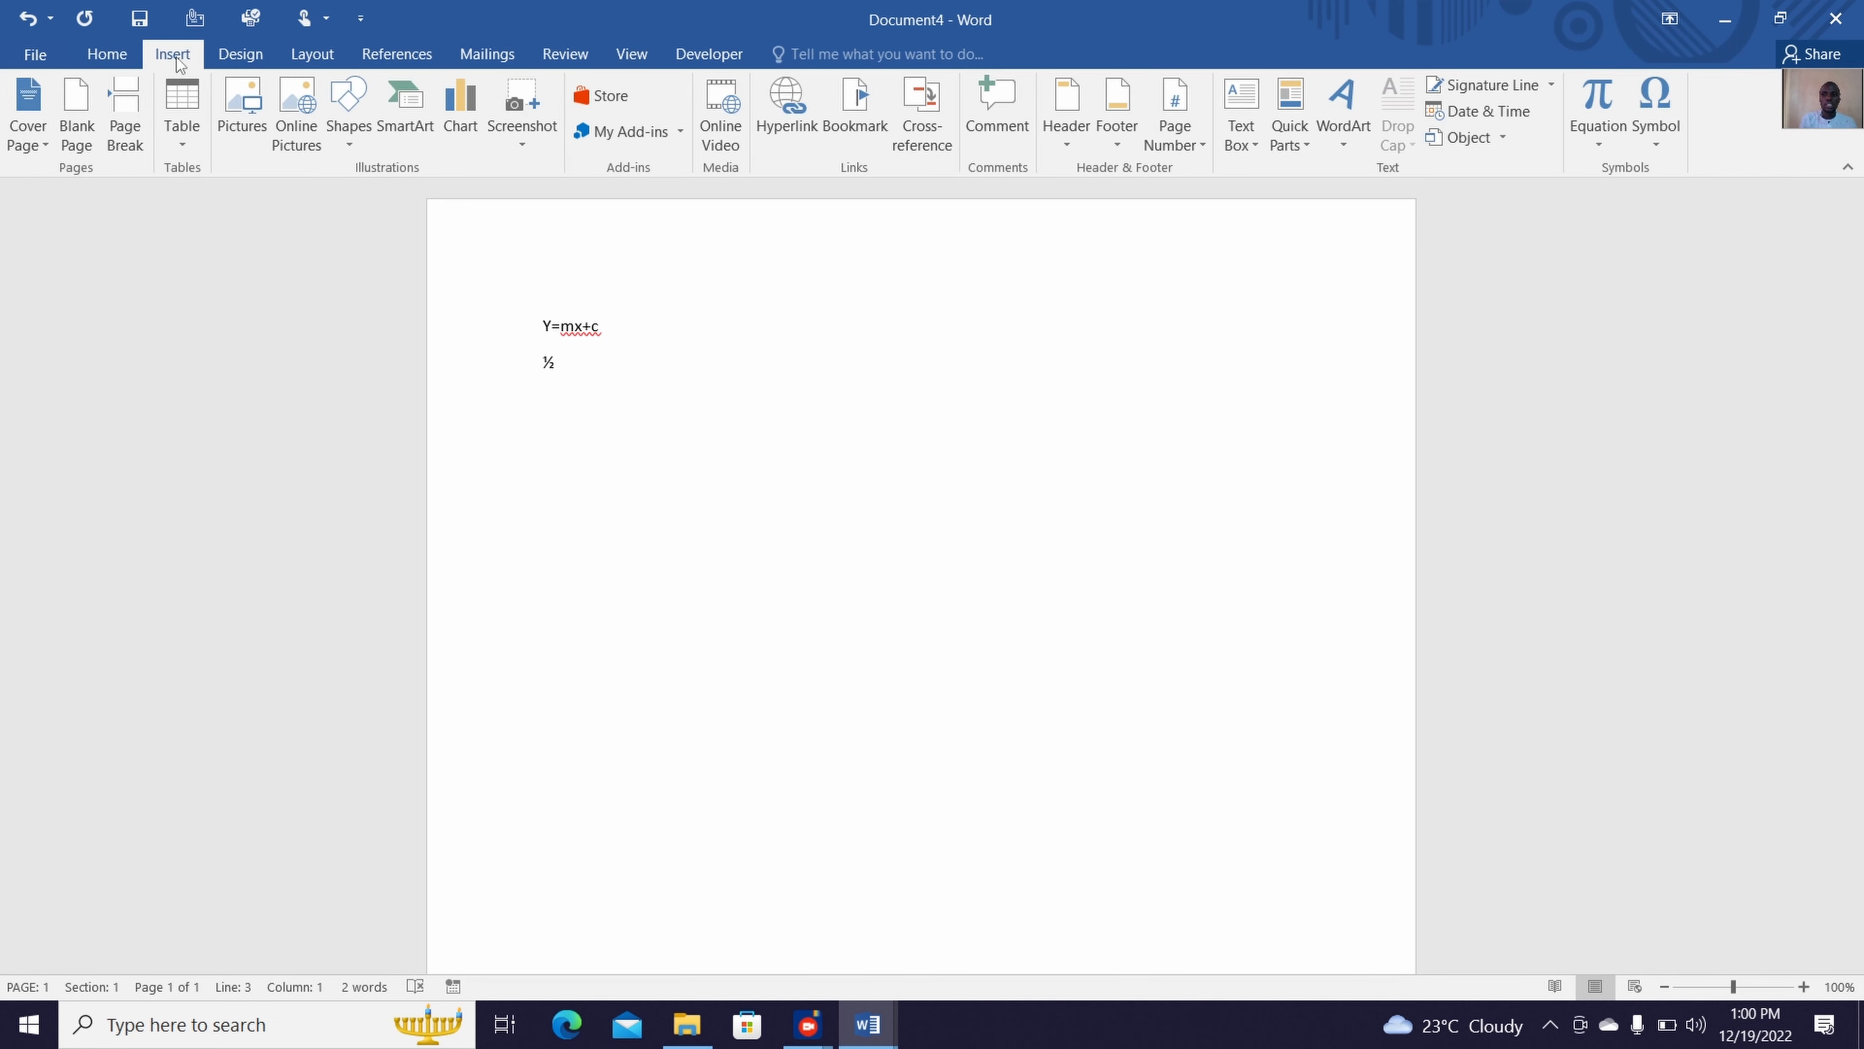
left_click(1609, 118)
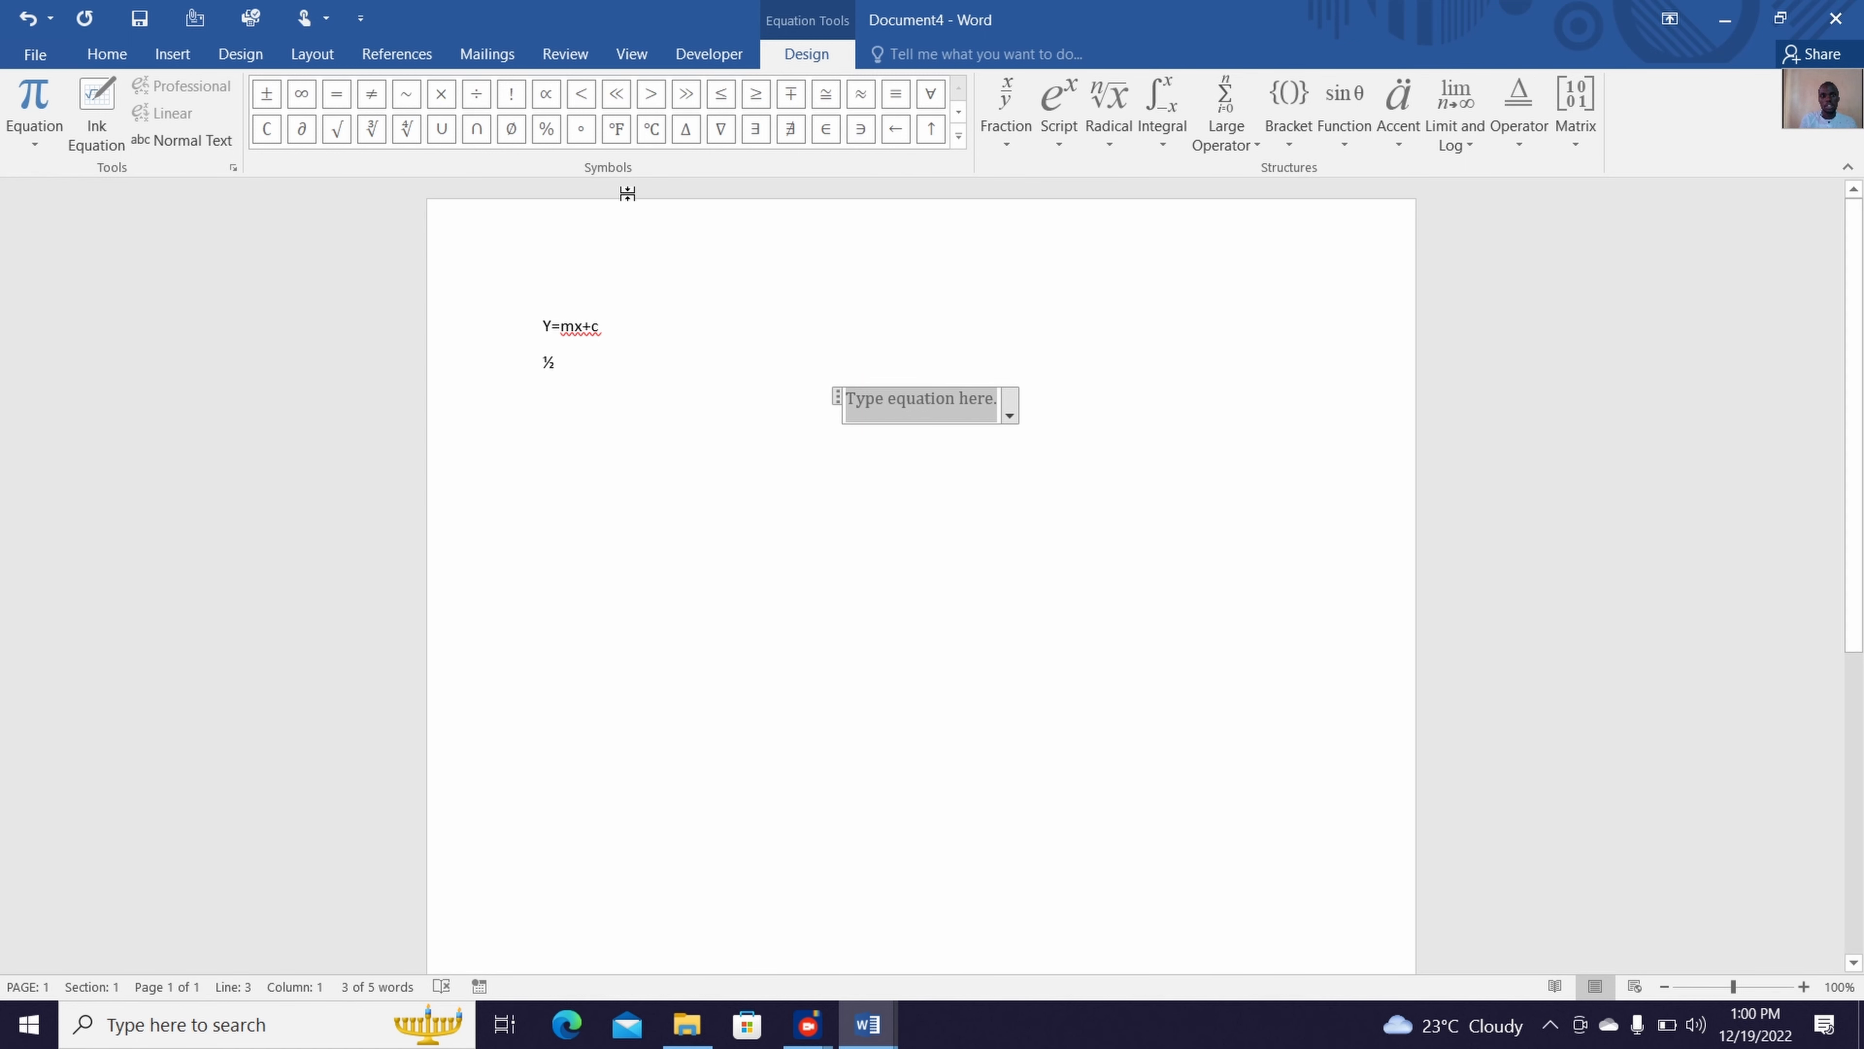
left_click(109, 134)
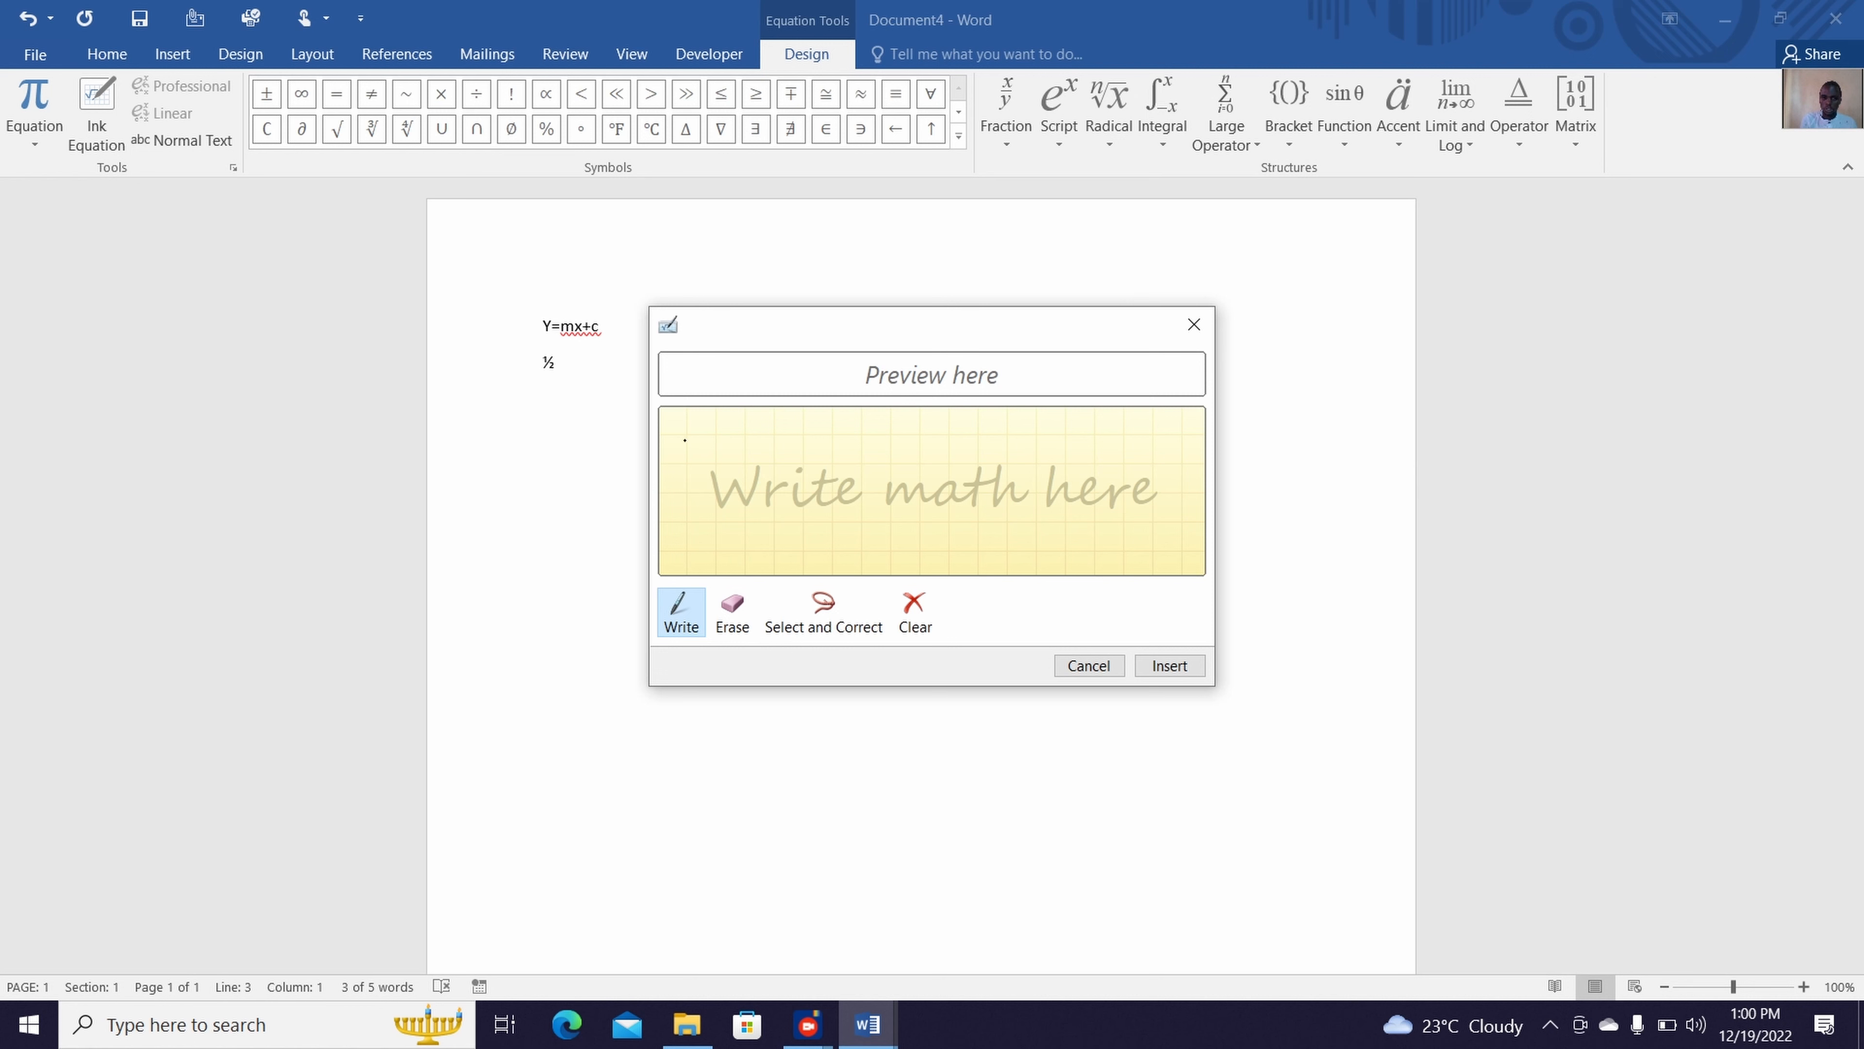
mouse_move(685, 440)
left_mouse_down()
mouse_move(693, 474)
mouse_move(713, 457)
mouse_move(724, 514)
mouse_move(675, 514)
mouse_move(798, 459)
mouse_move(794, 485)
mouse_move(849, 489)
mouse_move(944, 484)
mouse_move(1009, 453)
mouse_move(1024, 484)
mouse_move(1065, 486)
left_mouse_up()
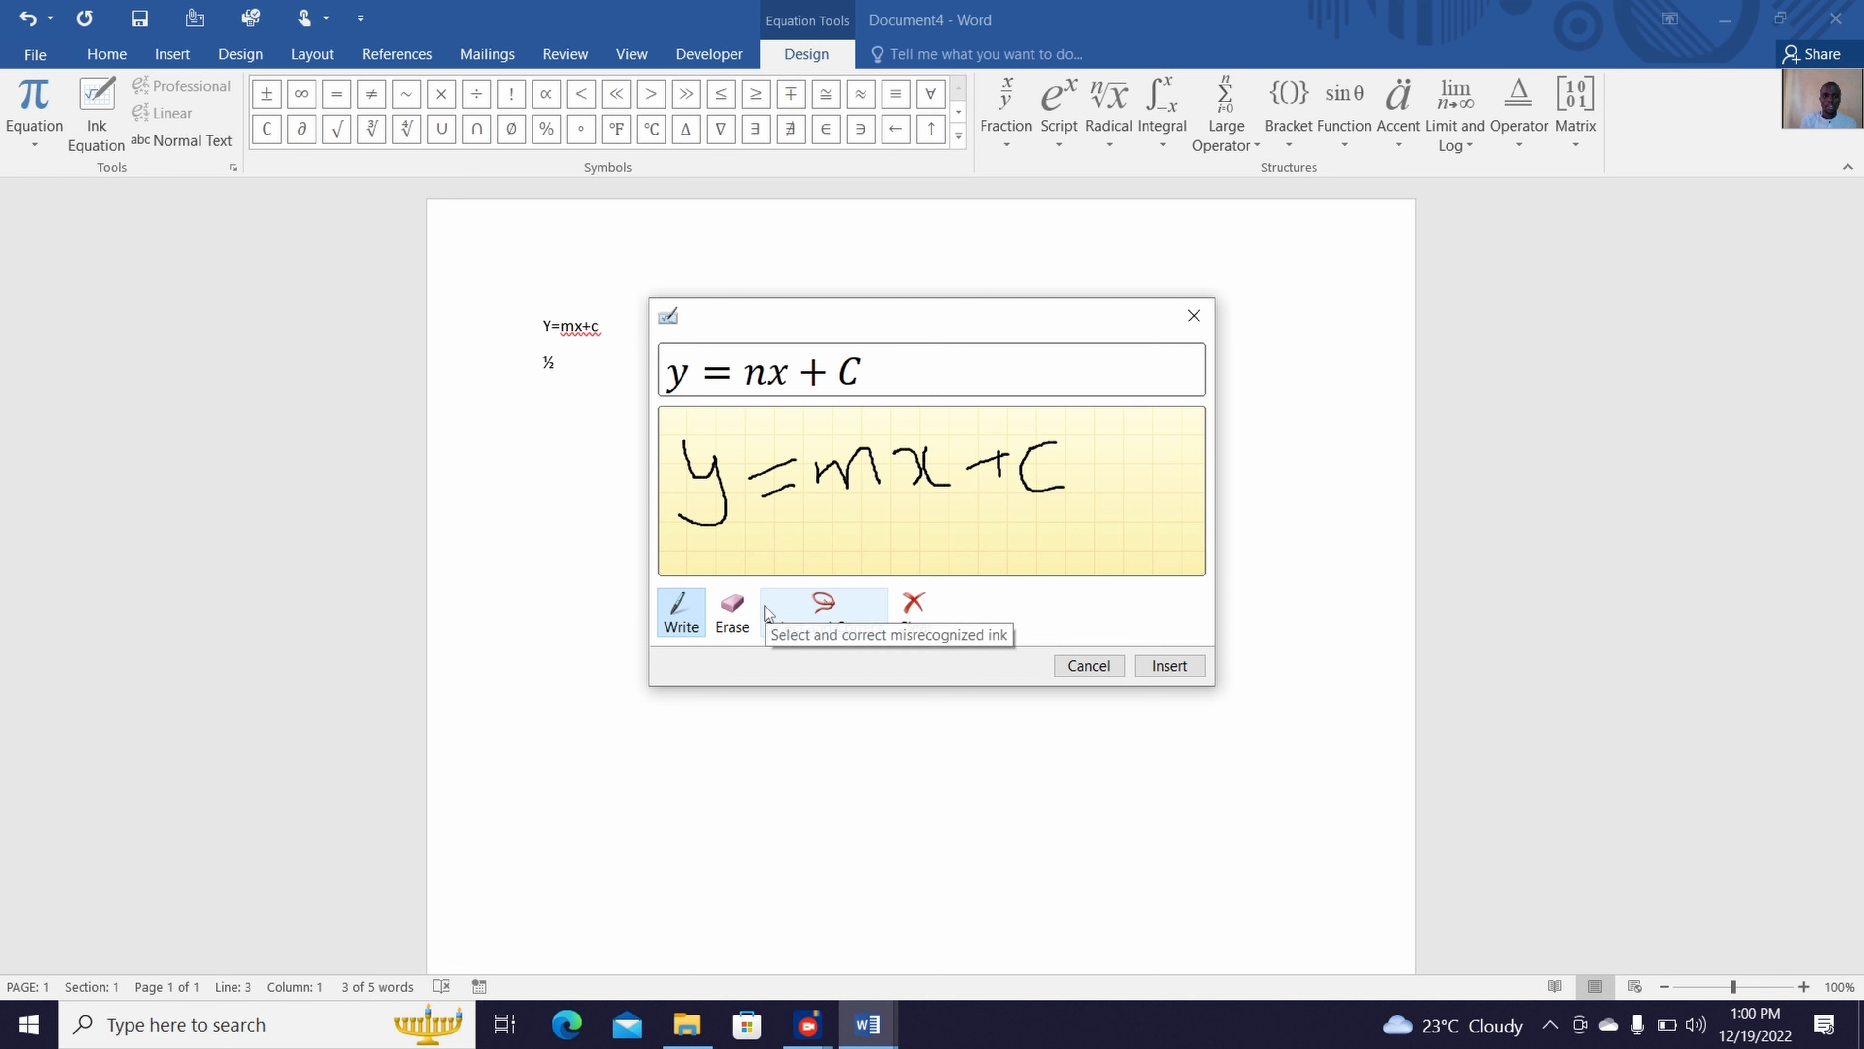
Try to correct the ink equation by erasing the handwritten m and rewriting it before the x
left_click(743, 613)
left_click(869, 450)
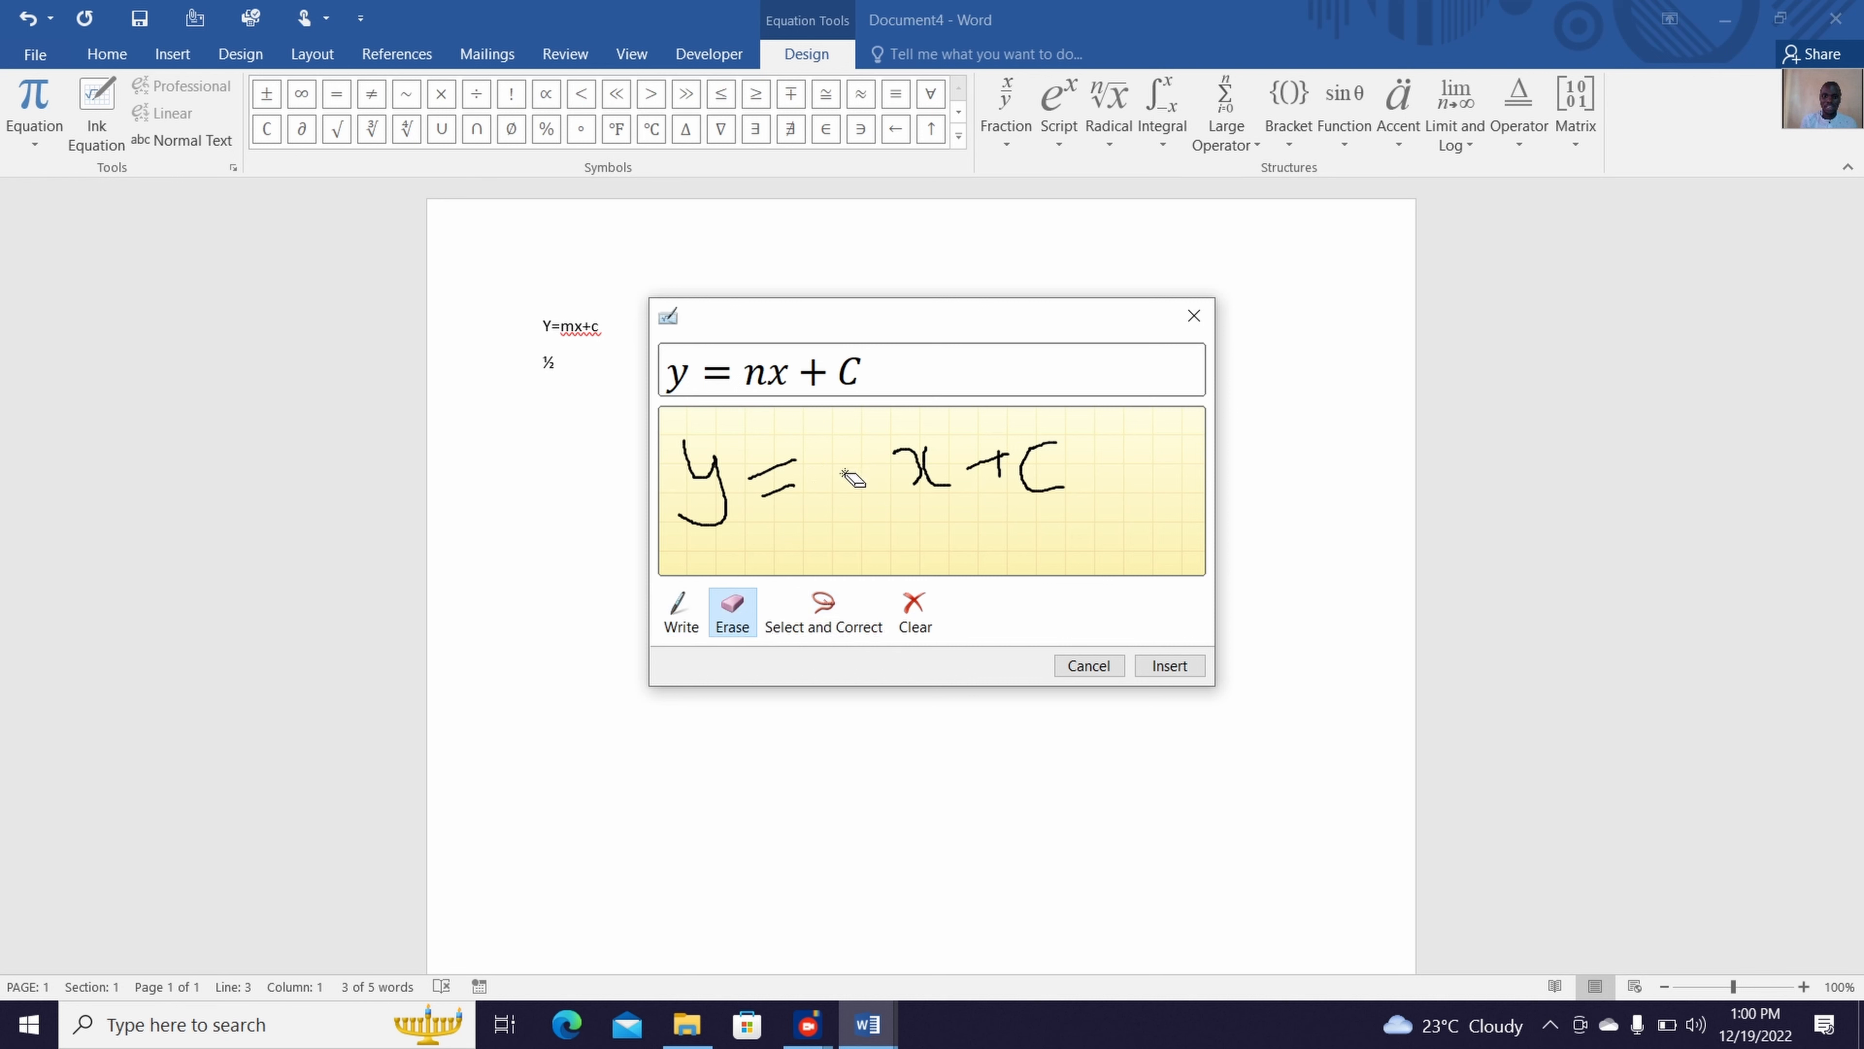
left_click(854, 478)
left_click(681, 611)
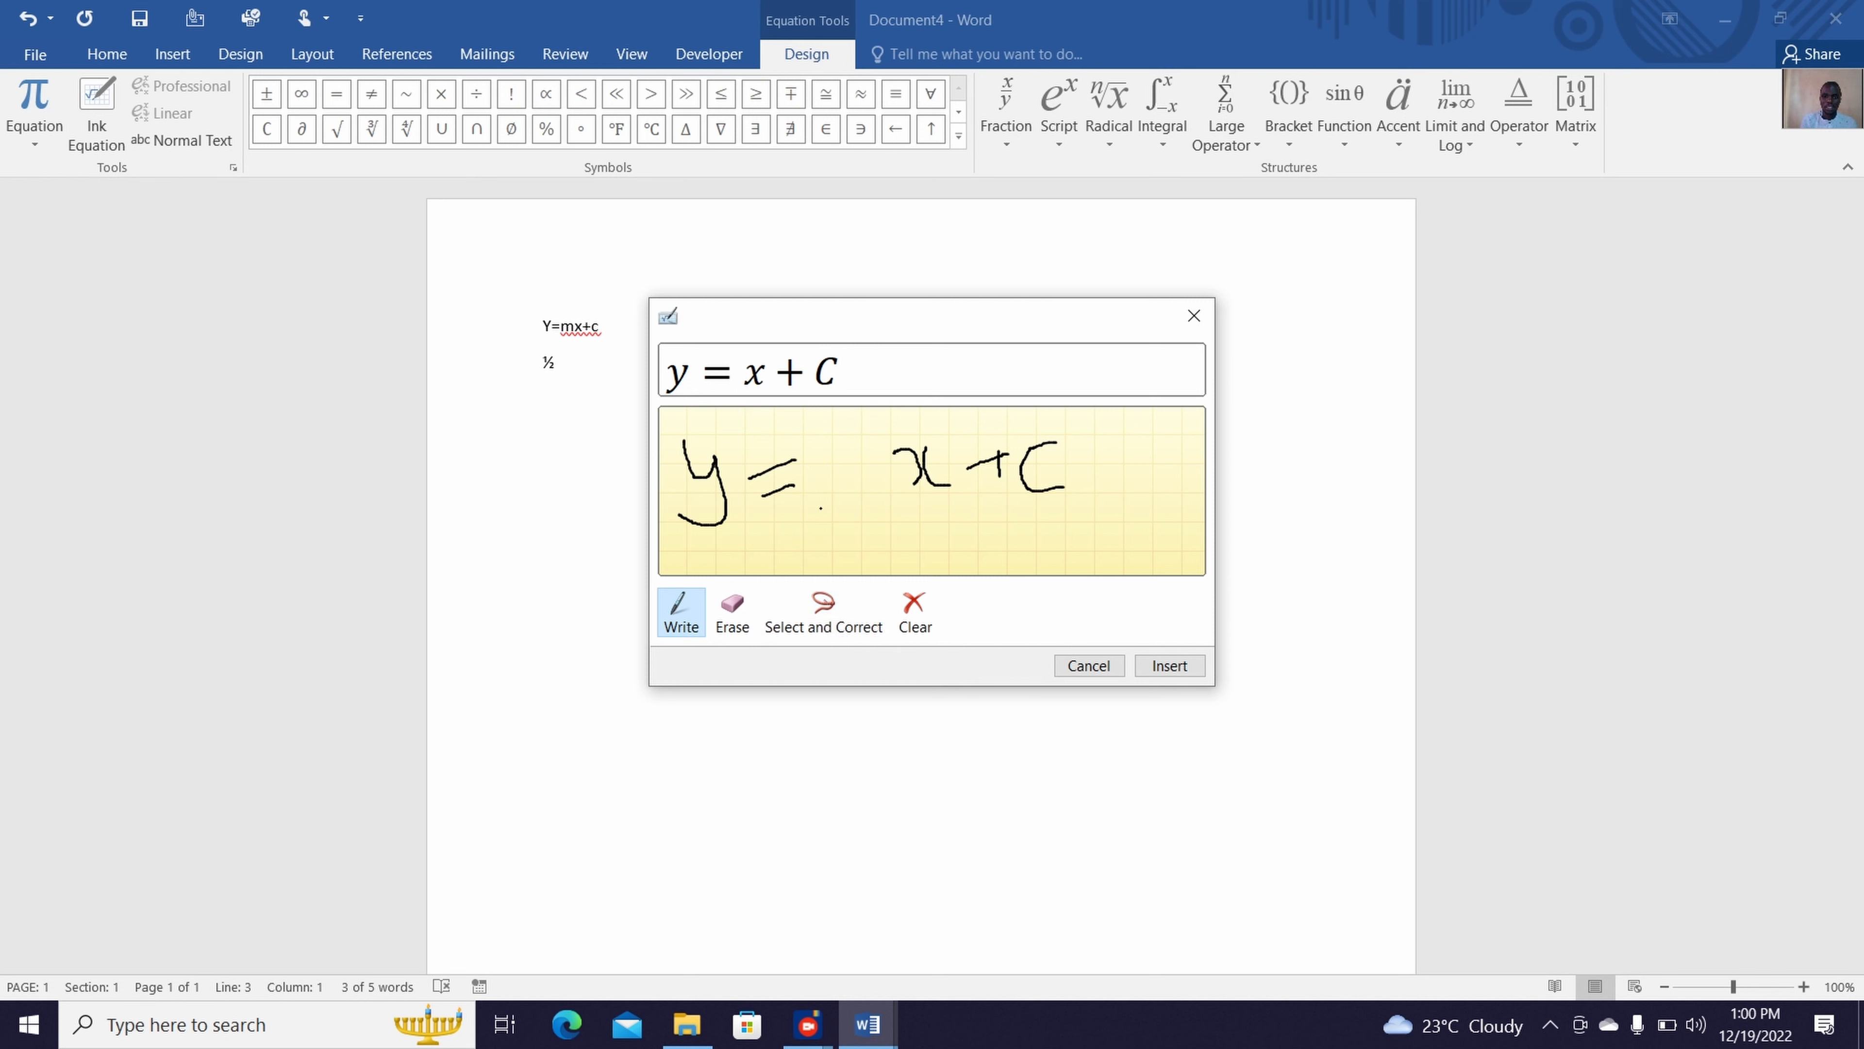
mouse_move(811, 506)
left_mouse_down()
mouse_move(802, 461)
mouse_move(822, 439)
mouse_move(840, 479)
mouse_move(838, 433)
mouse_move(866, 486)
left_mouse_up()
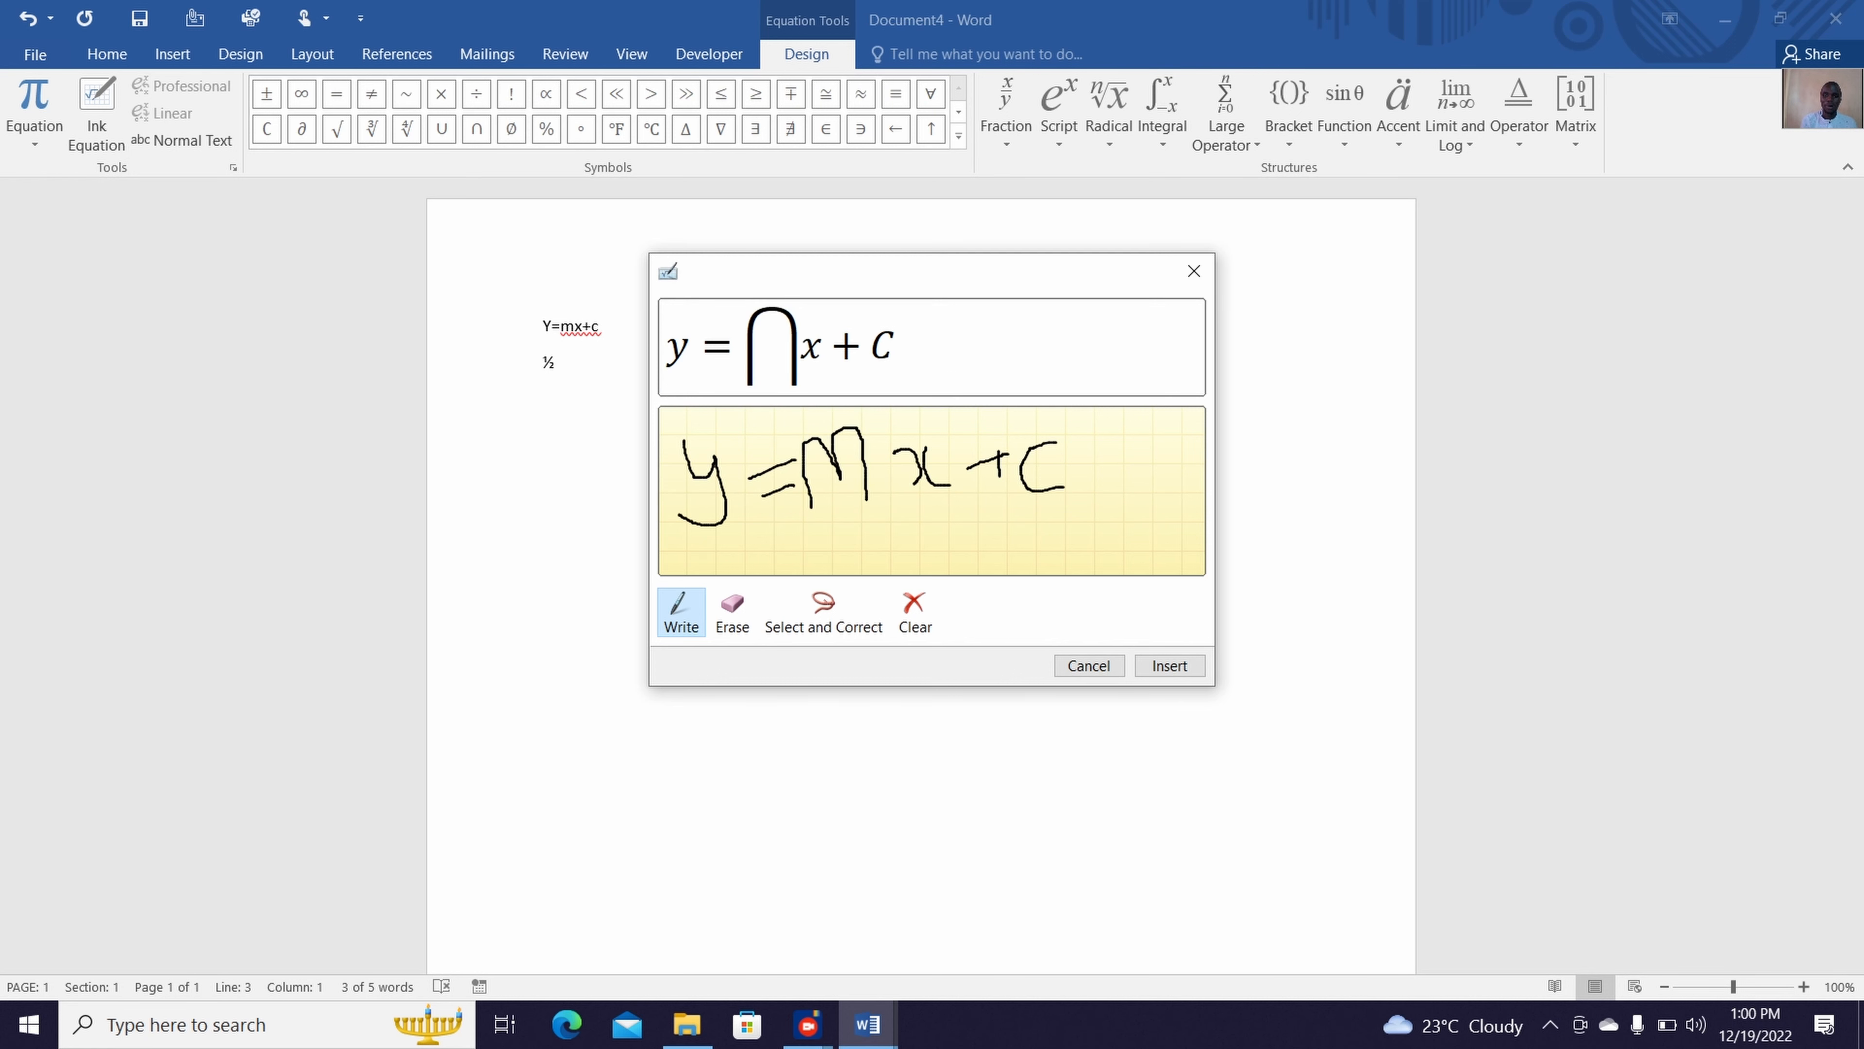
Erase the handwritten m again, redraw it between the equals sign and x, and insert the ink equation
left_click(732, 612)
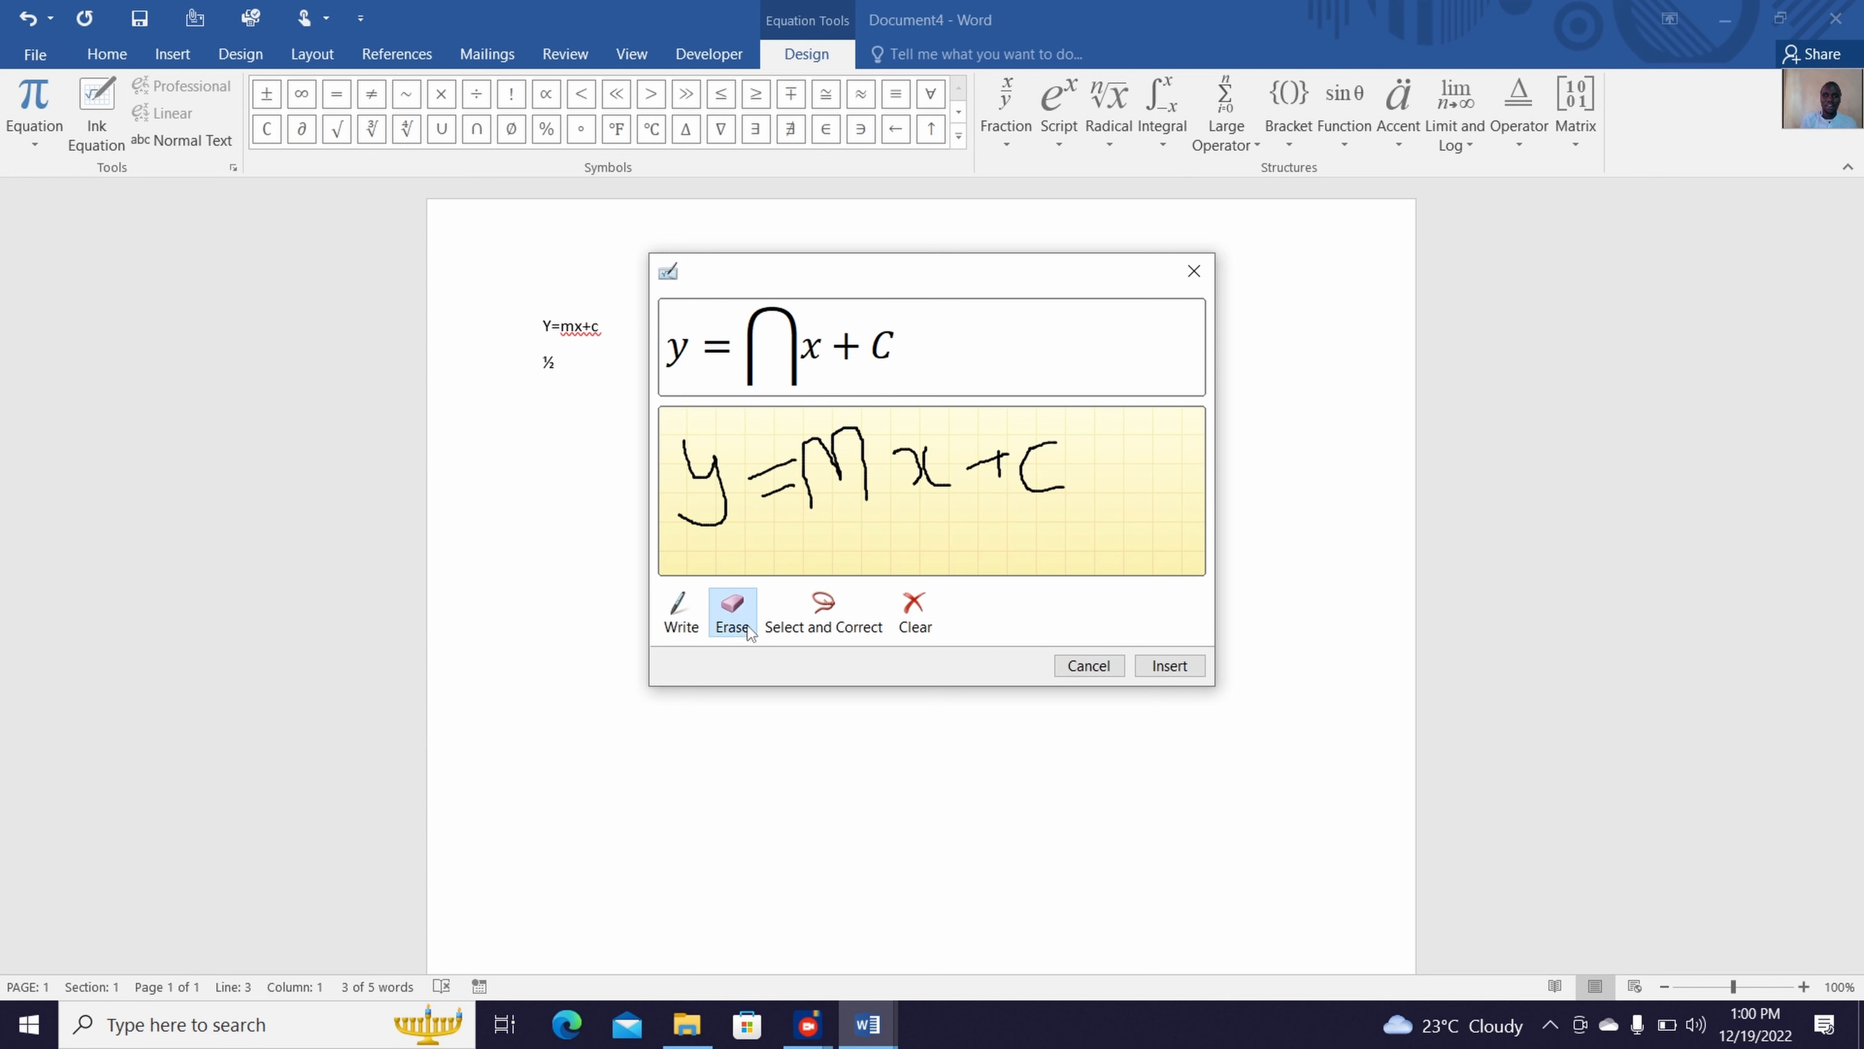
left_click_drag(849, 450, 822, 472)
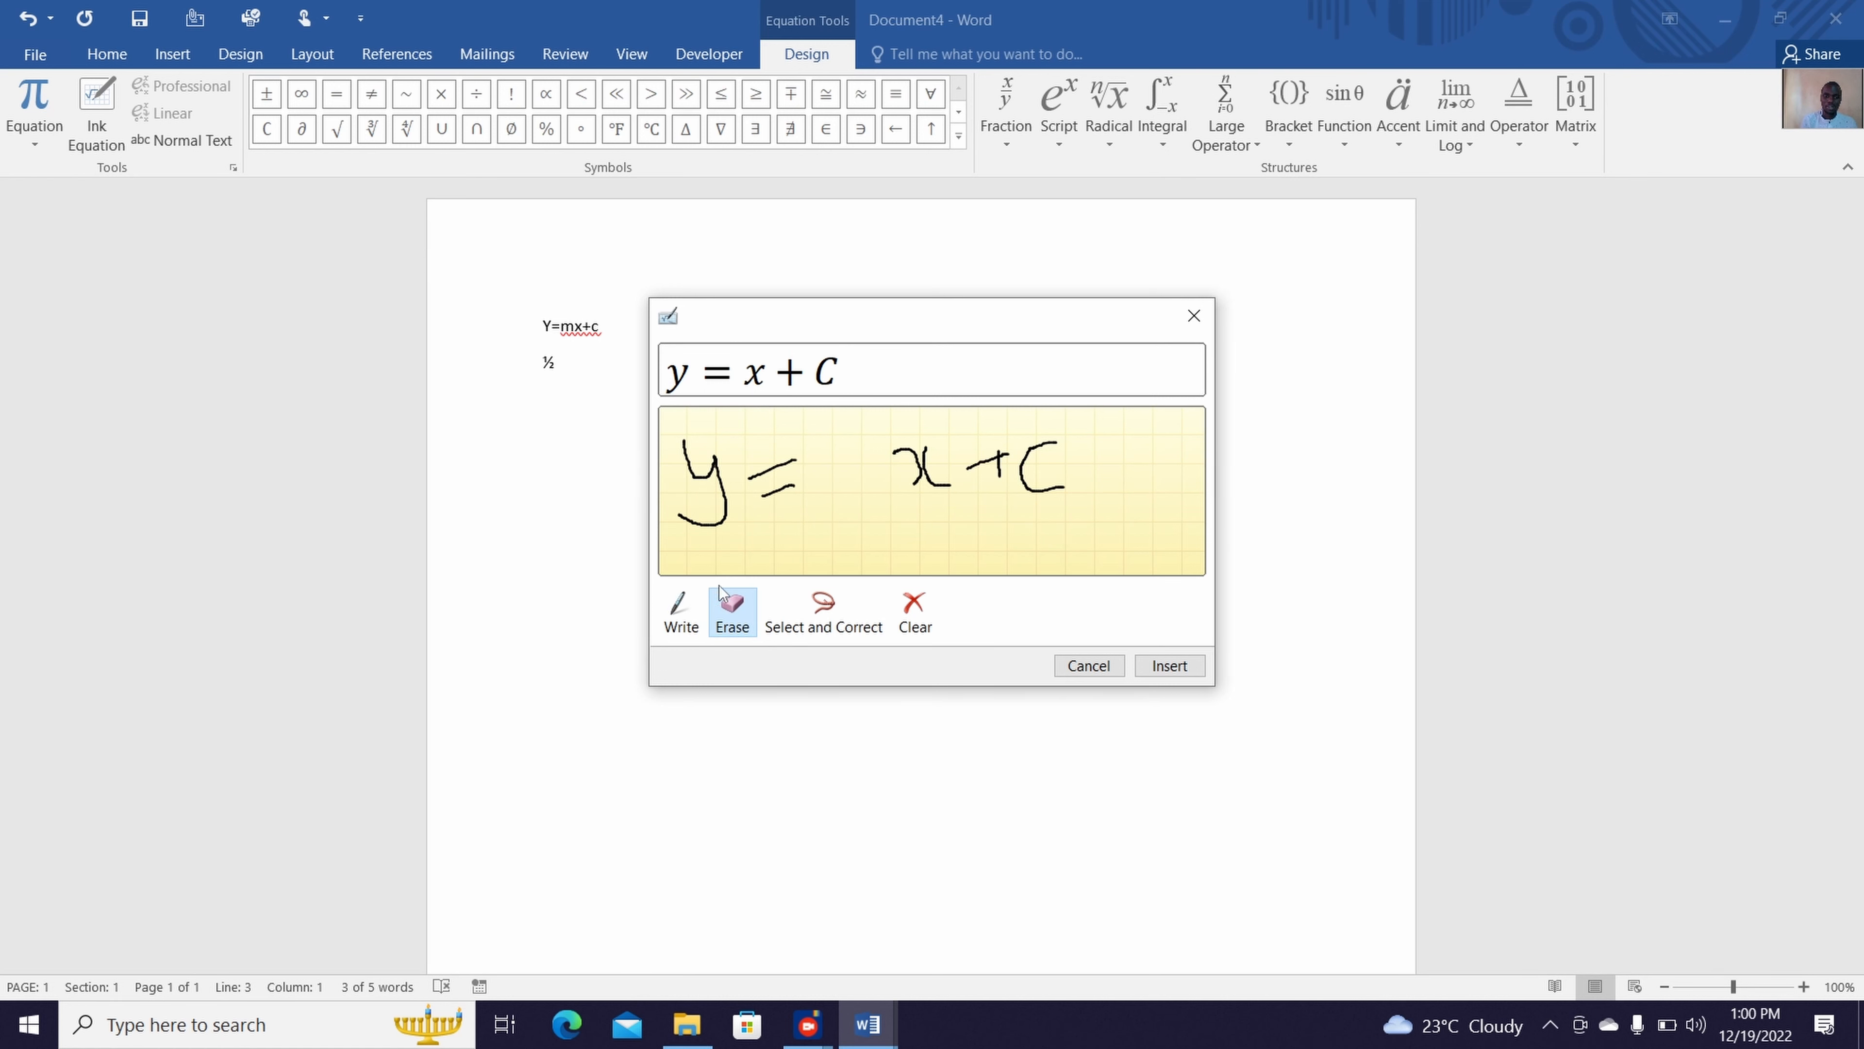
left_click(687, 613)
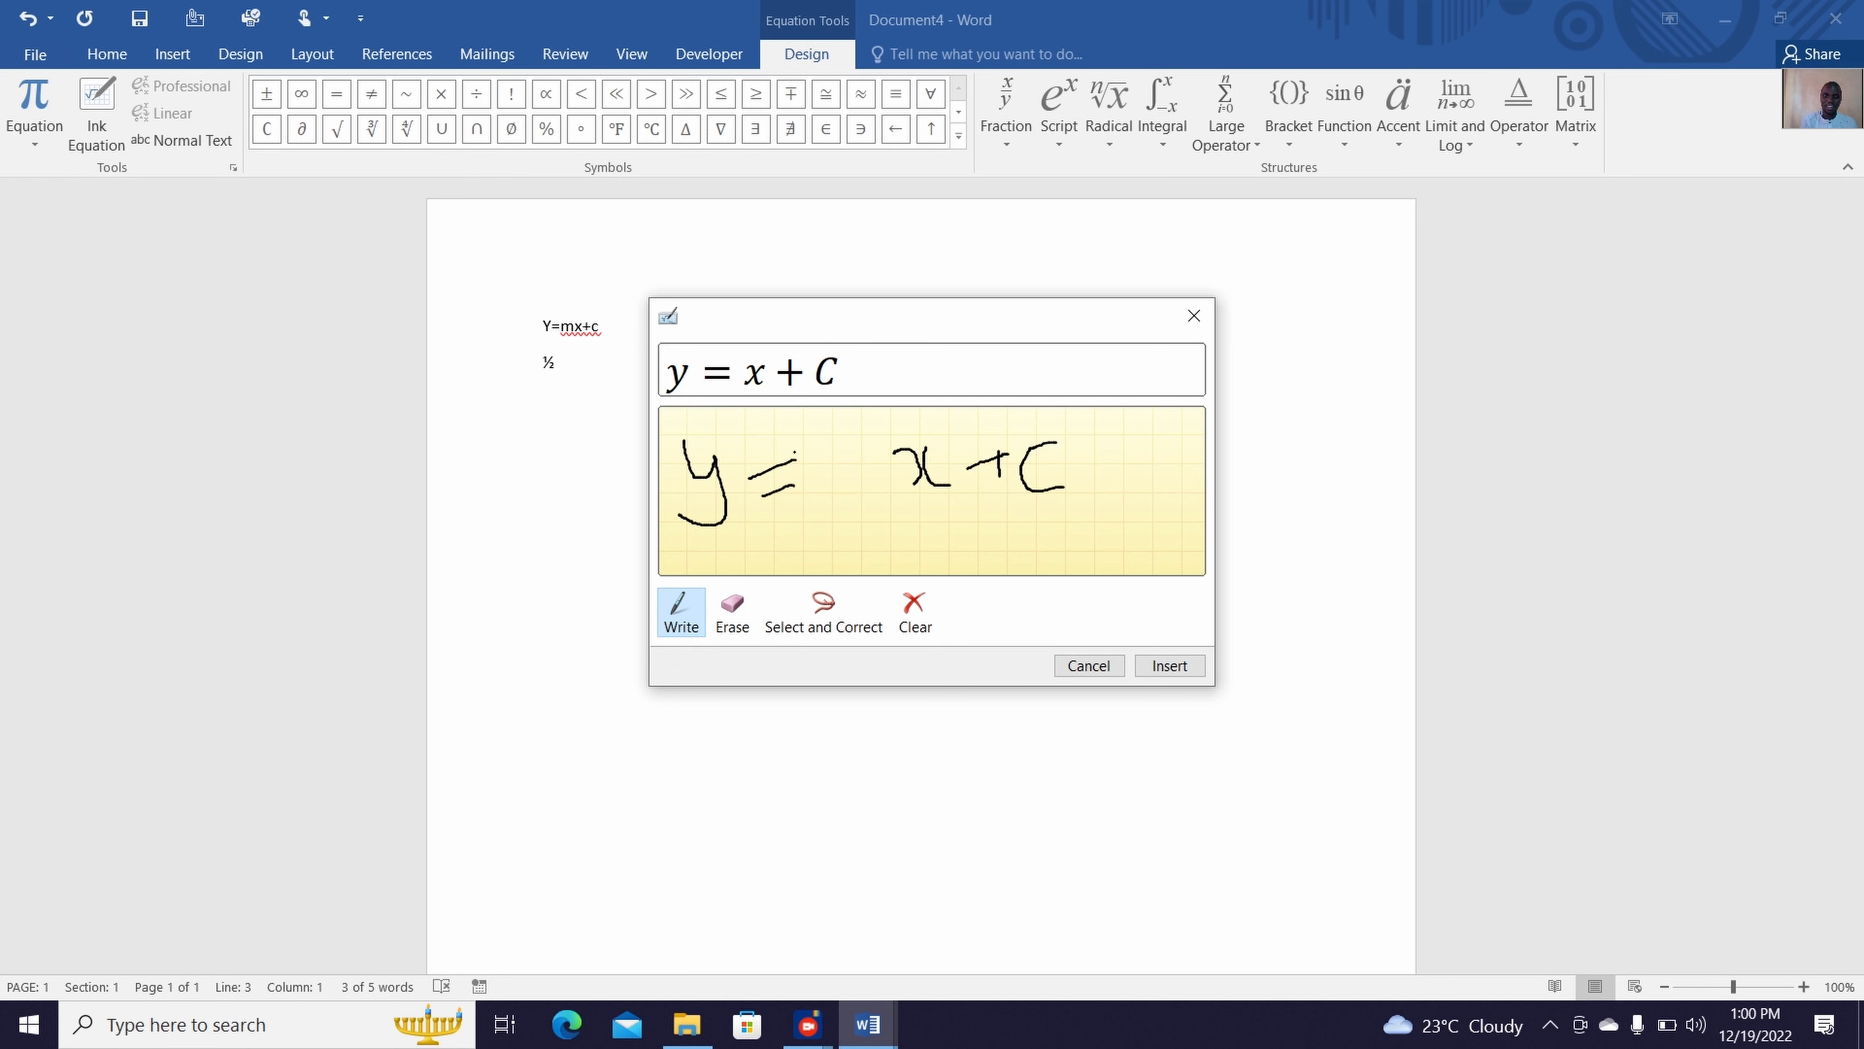
mouse_move(793, 451)
left_mouse_down()
mouse_move(813, 514)
mouse_move(783, 441)
mouse_move(828, 479)
mouse_move(853, 436)
mouse_move(869, 490)
left_mouse_up()
left_click(731, 608)
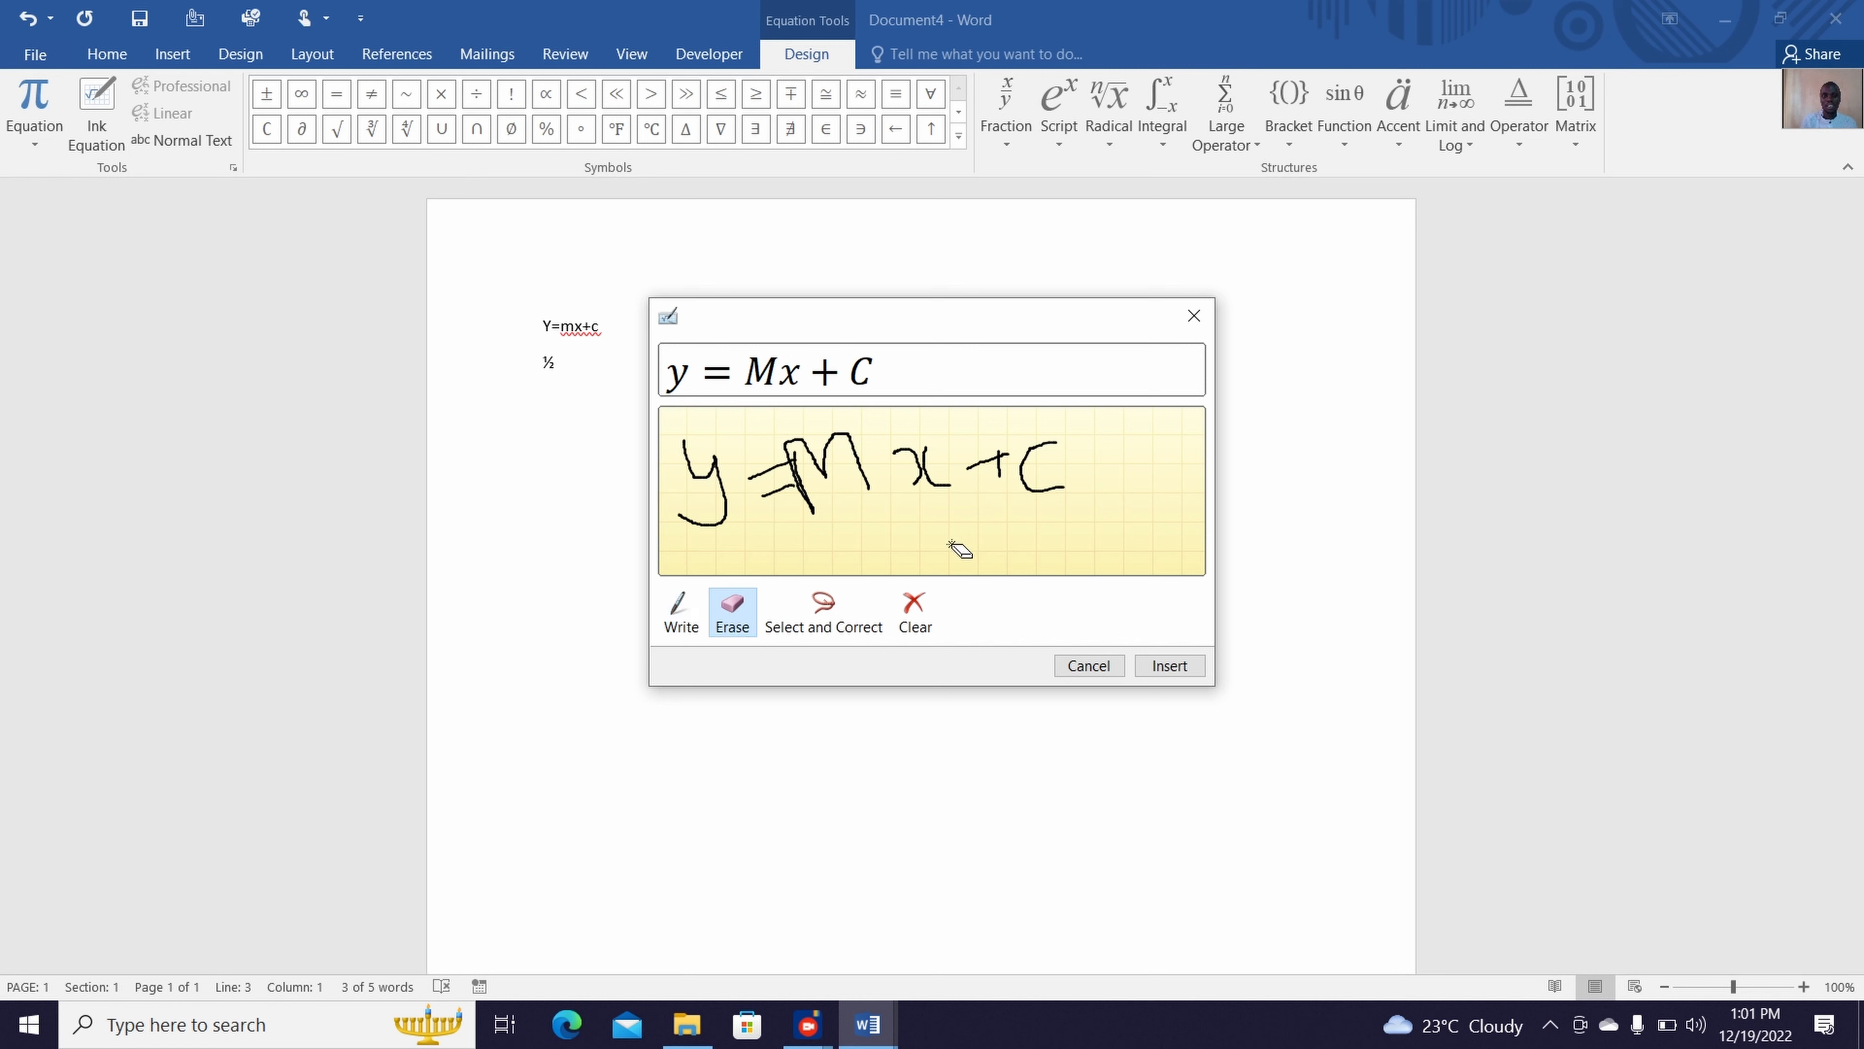
left_click(1165, 663)
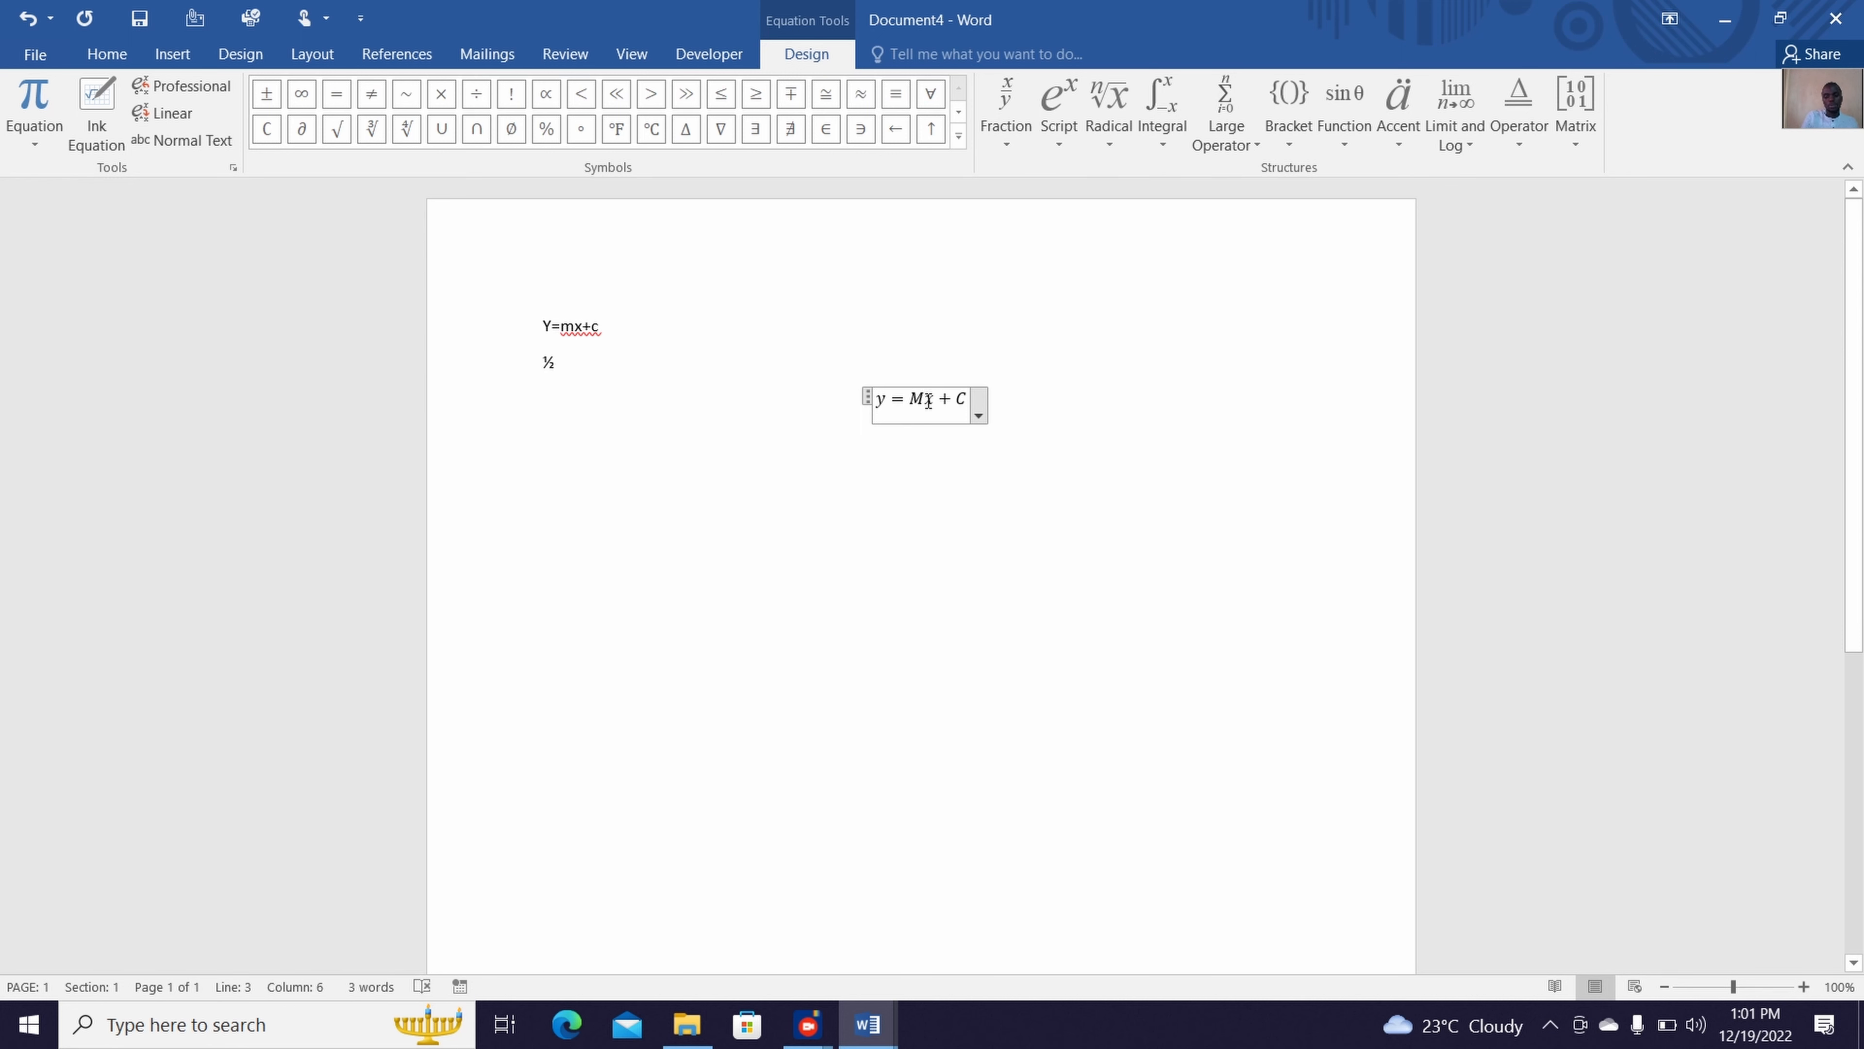
Replace the capital M in the inserted equation with lowercase m and start a new line below it
key("BackSpace")
type("m")
left_click(1035, 428)
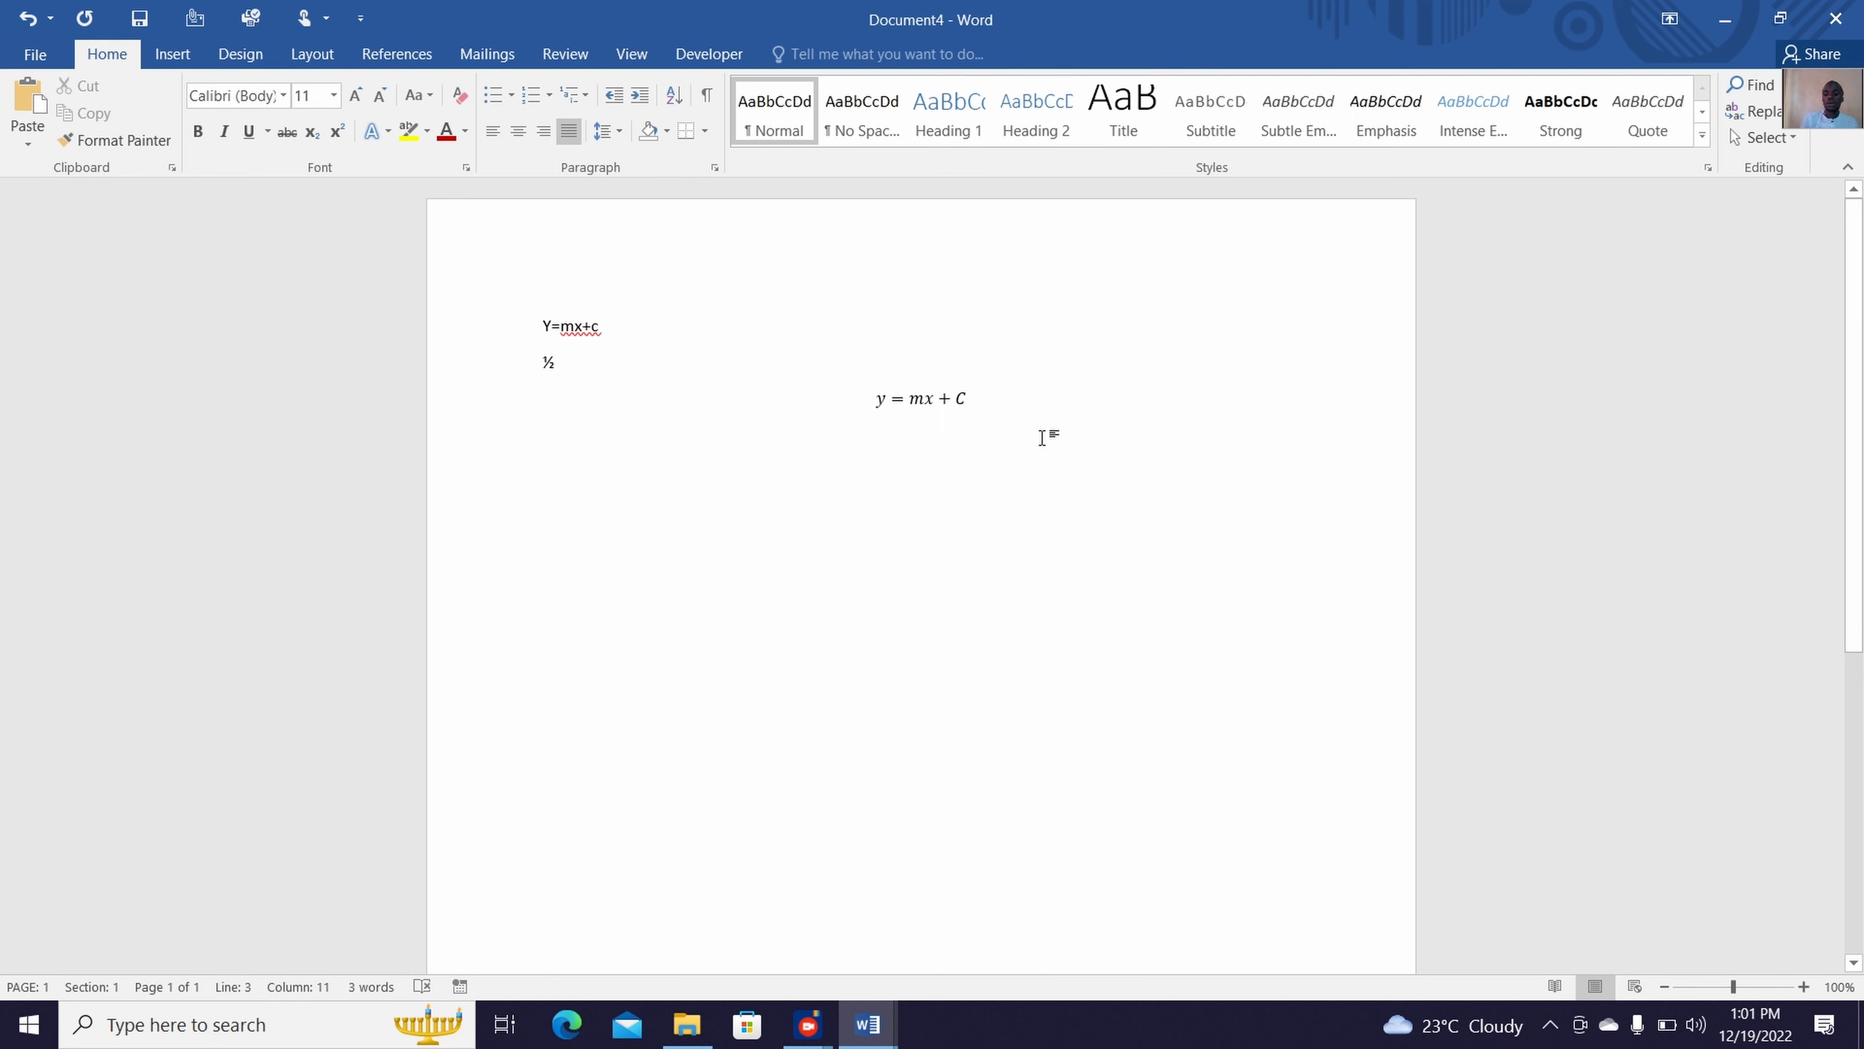
key("Return")
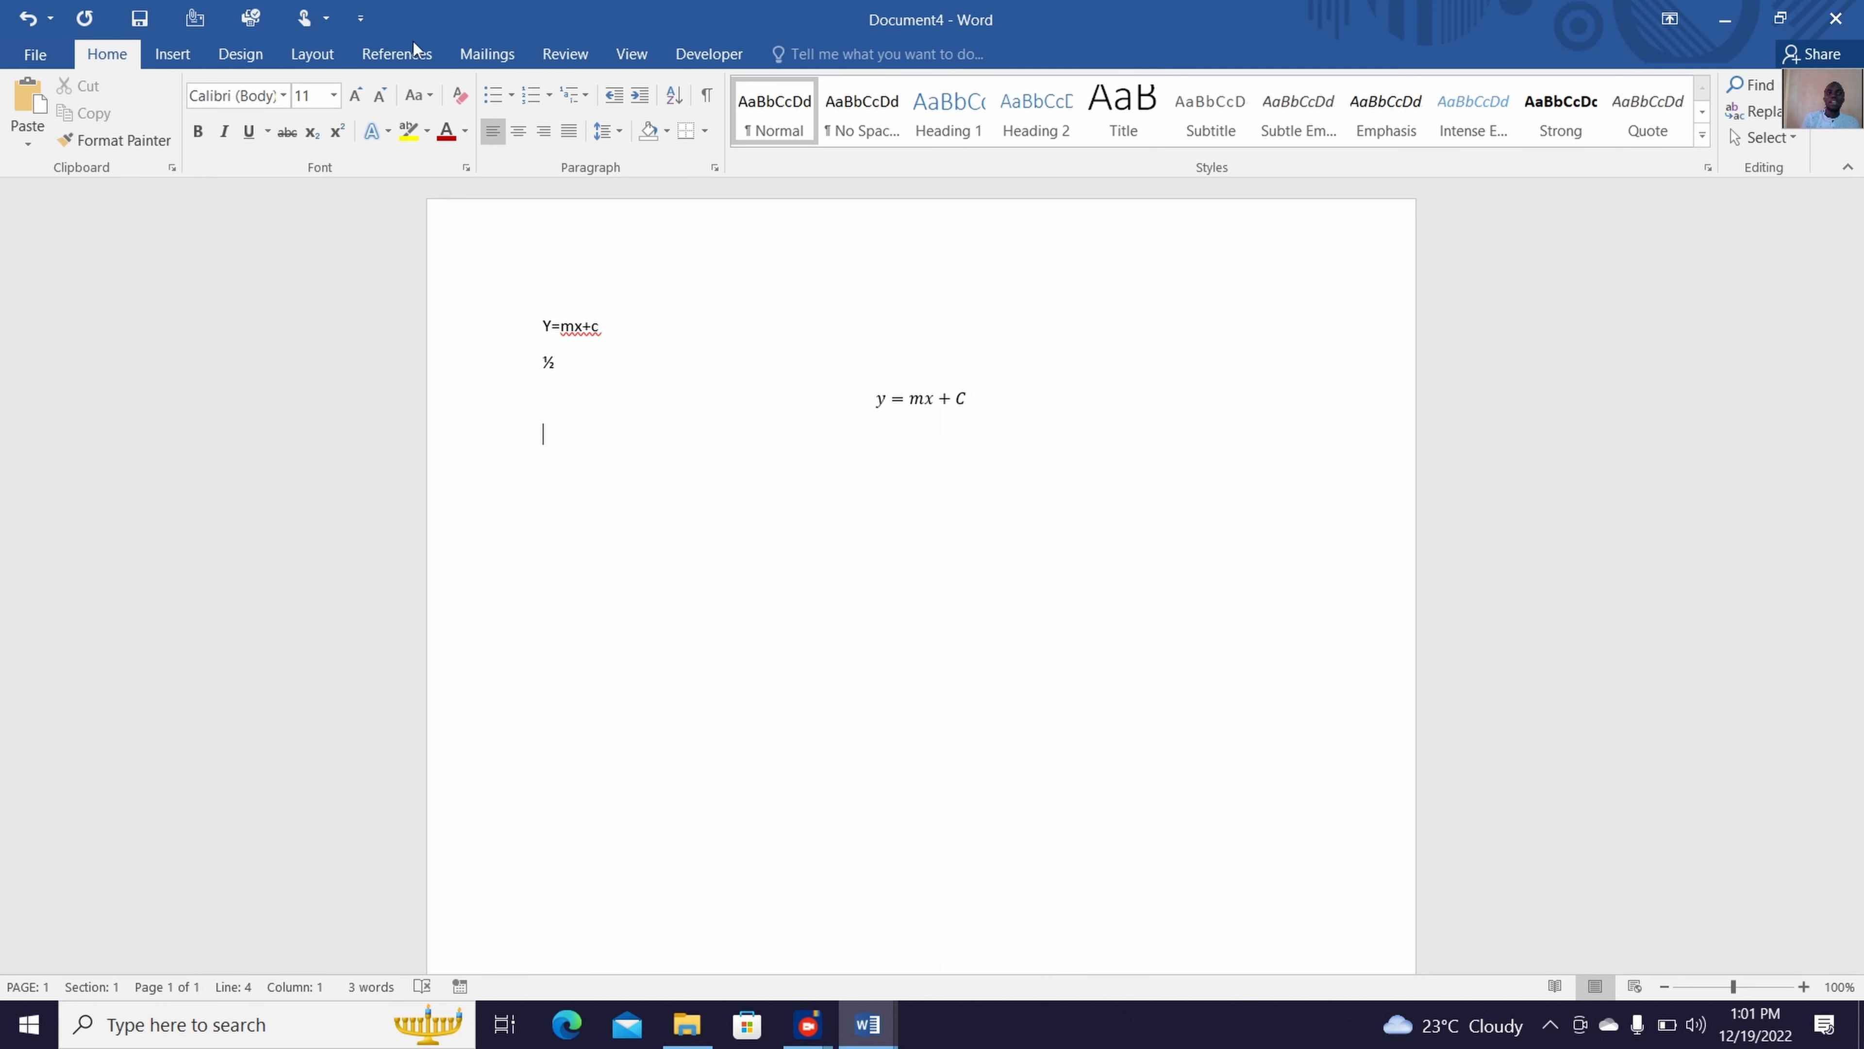
Insert a second equation, handwritten as the stacked fraction 1 over 2, and start a new line below it
left_click(176, 55)
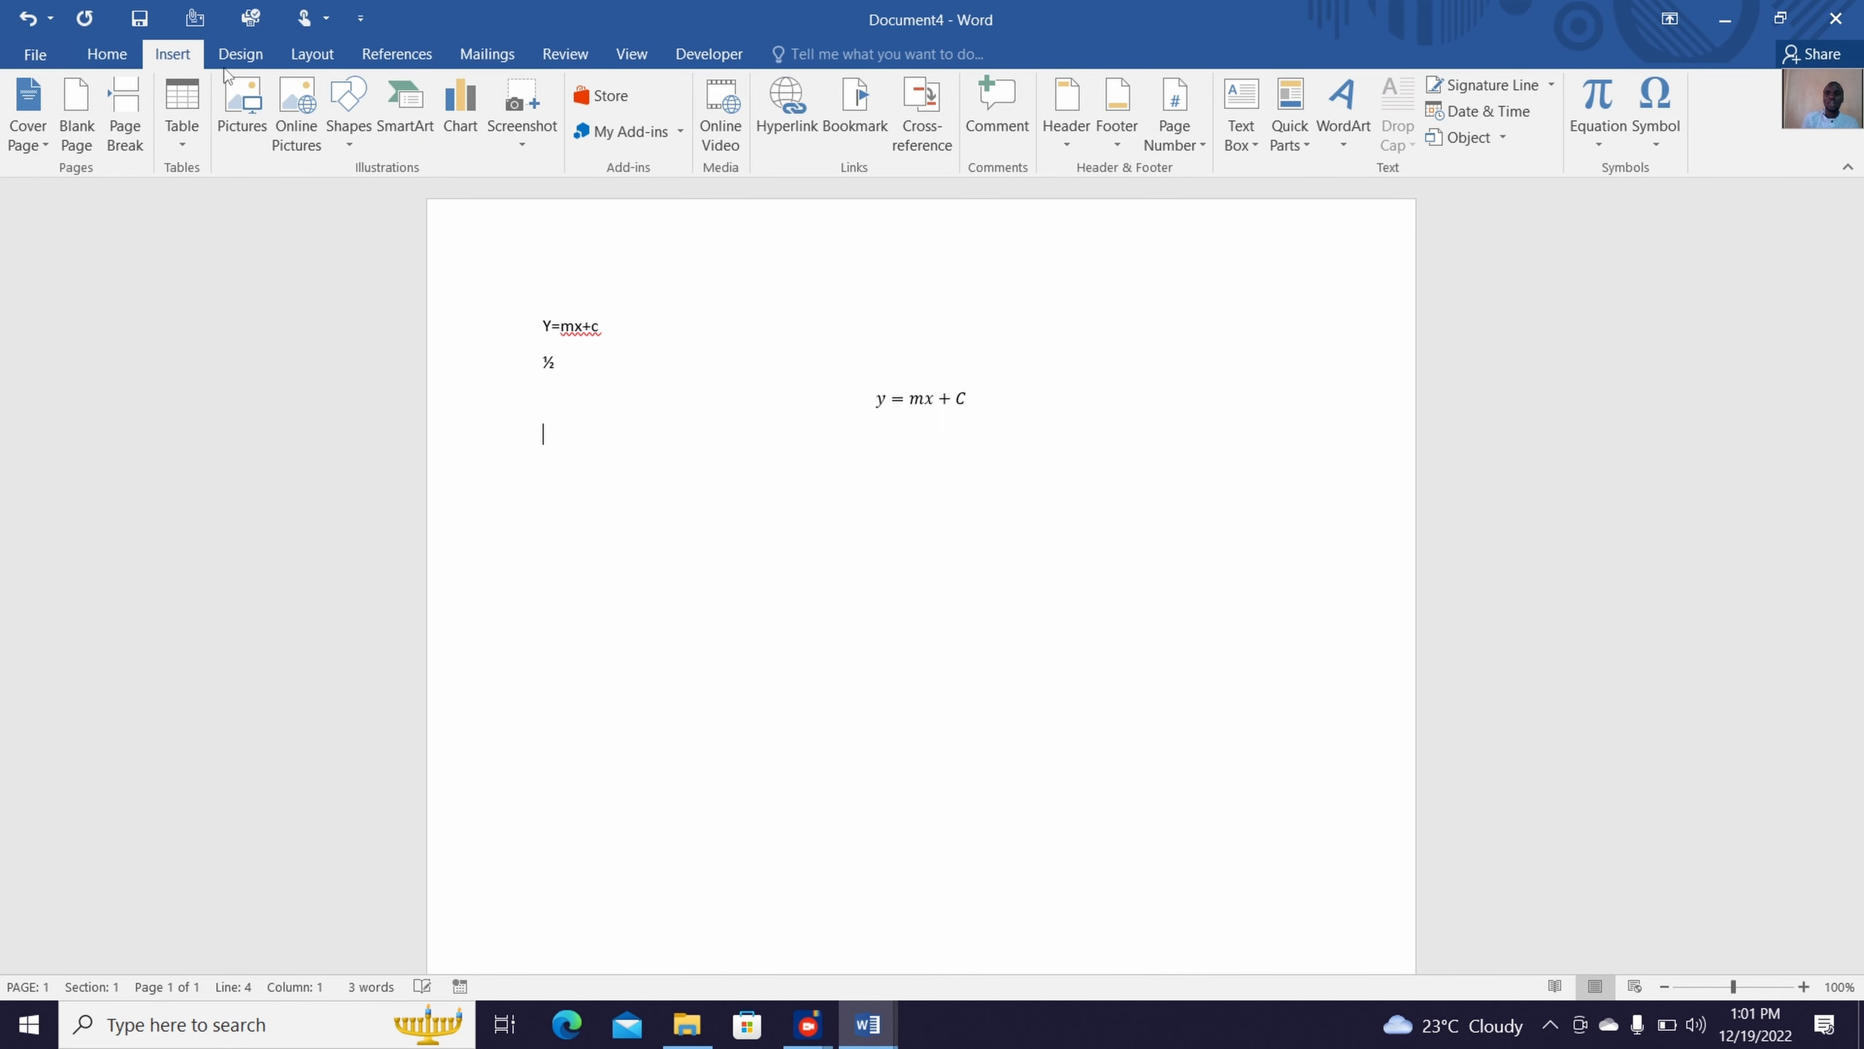
left_click(1585, 104)
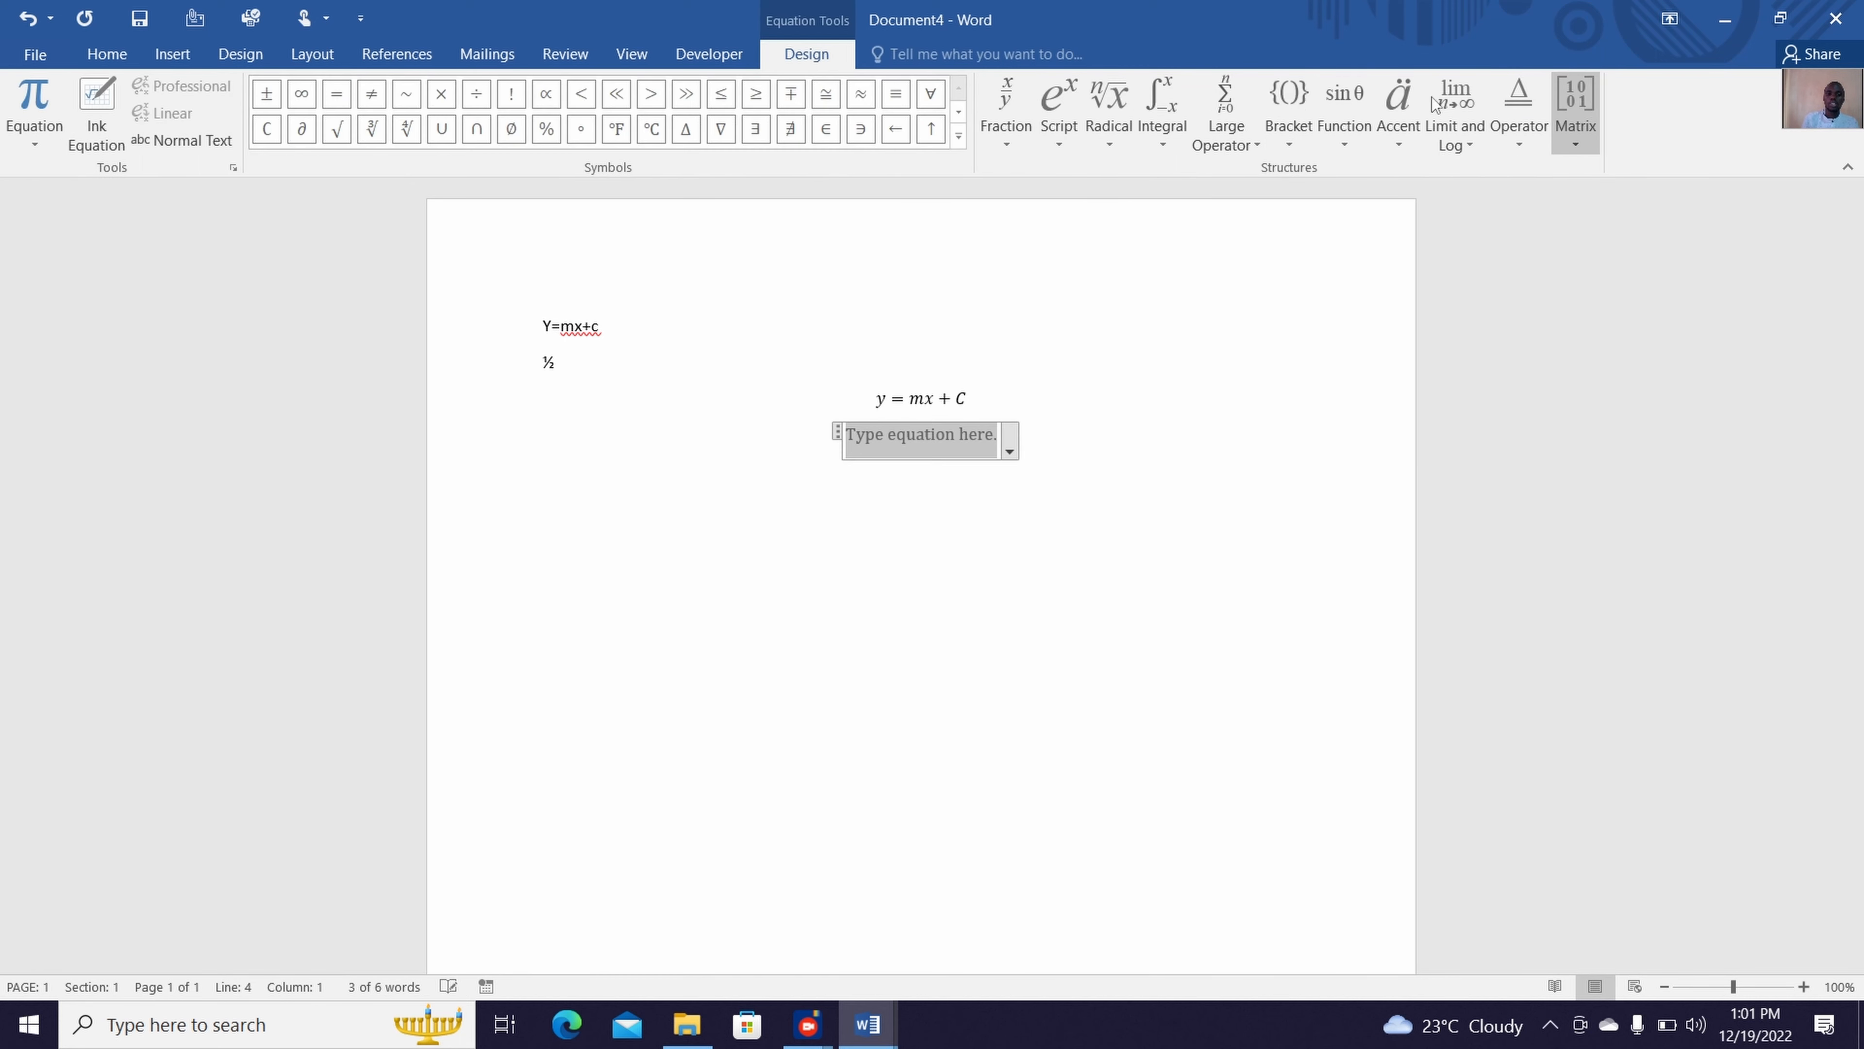
left_click(107, 96)
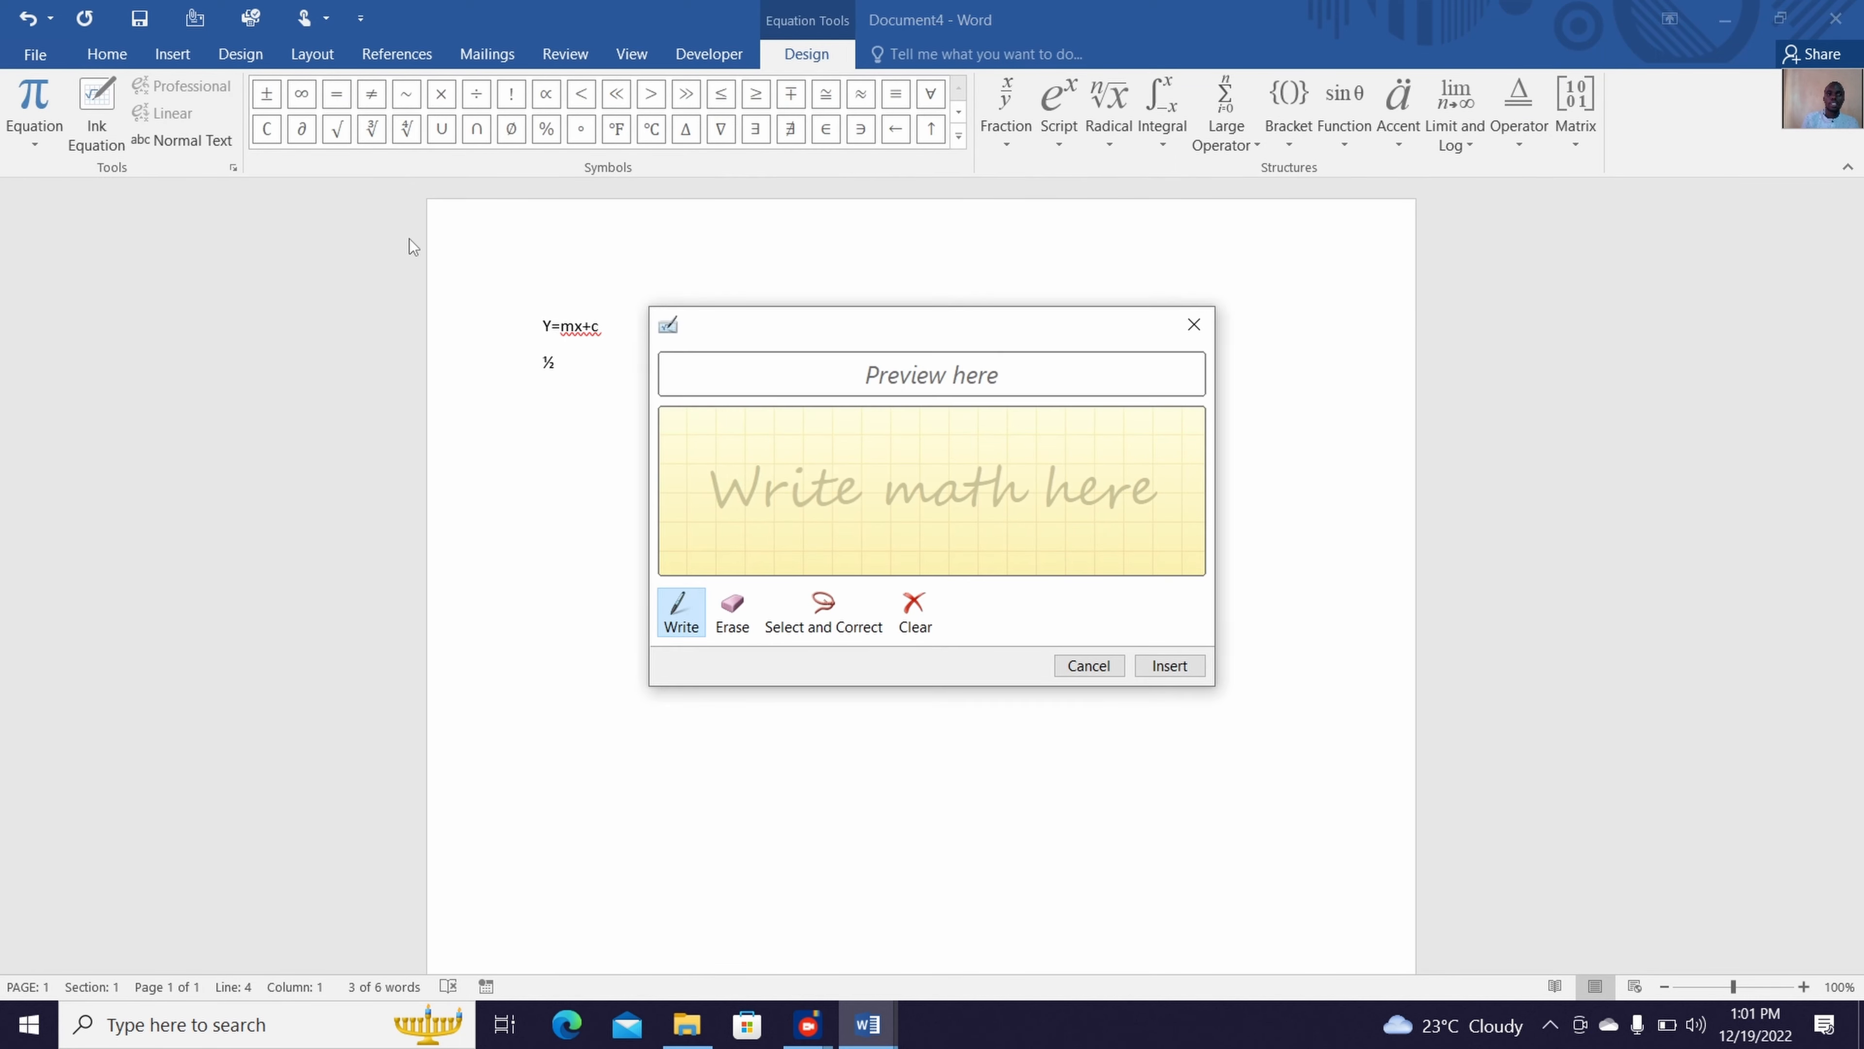
mouse_move(723, 422)
left_mouse_down()
mouse_move(725, 478)
mouse_move(768, 489)
mouse_move(738, 547)
mouse_move(787, 554)
left_mouse_up()
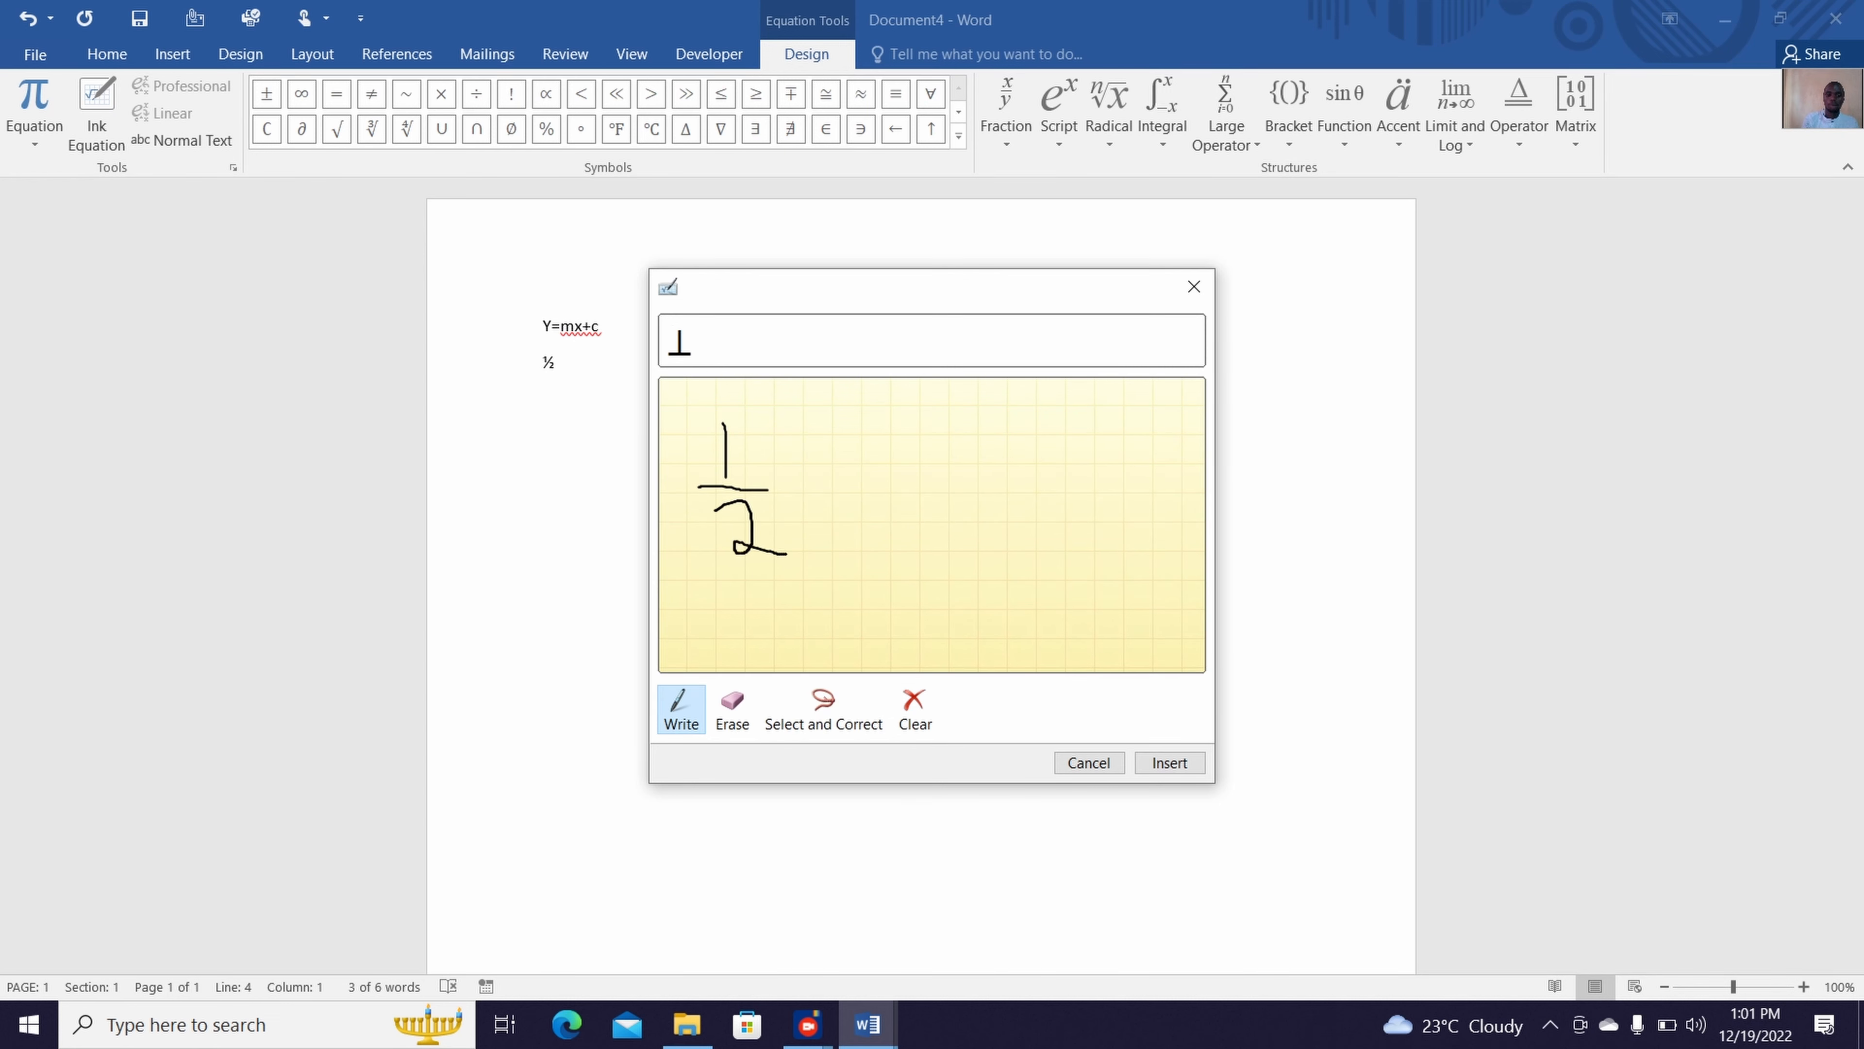
left_click(1159, 761)
left_click(1040, 557)
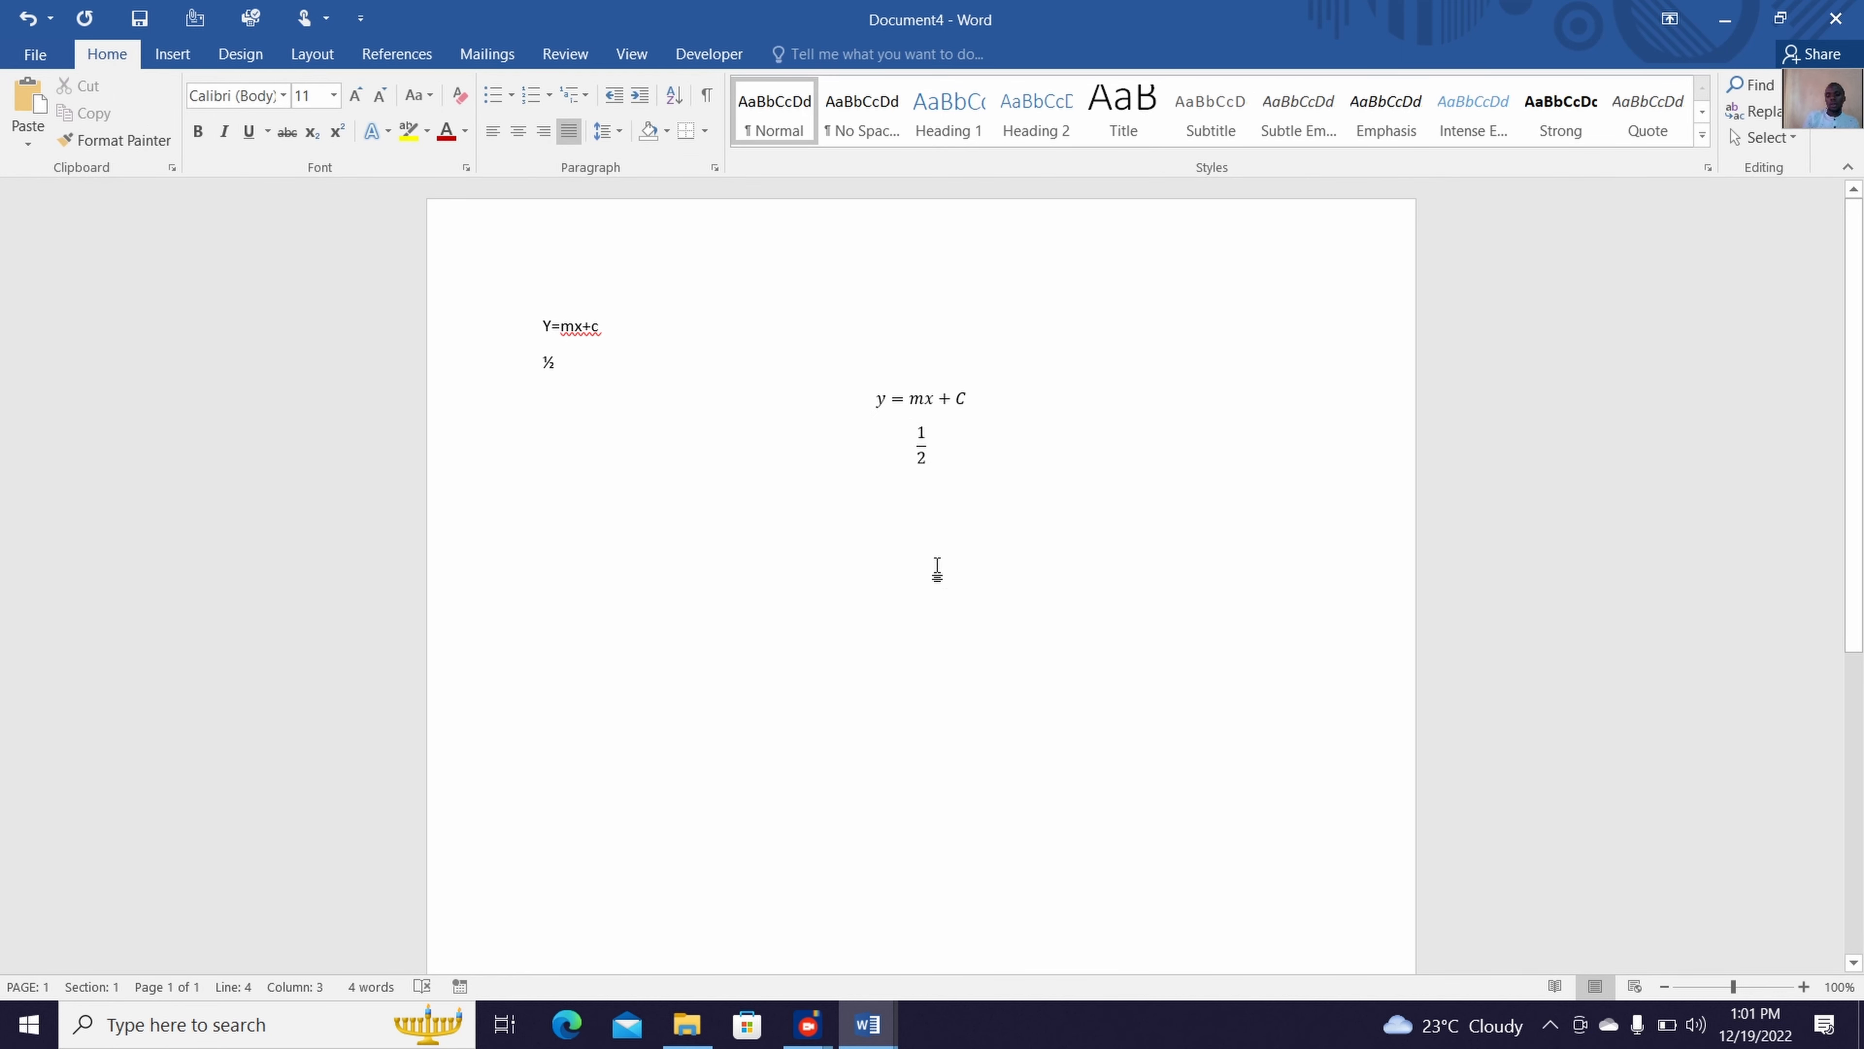
key("Return")
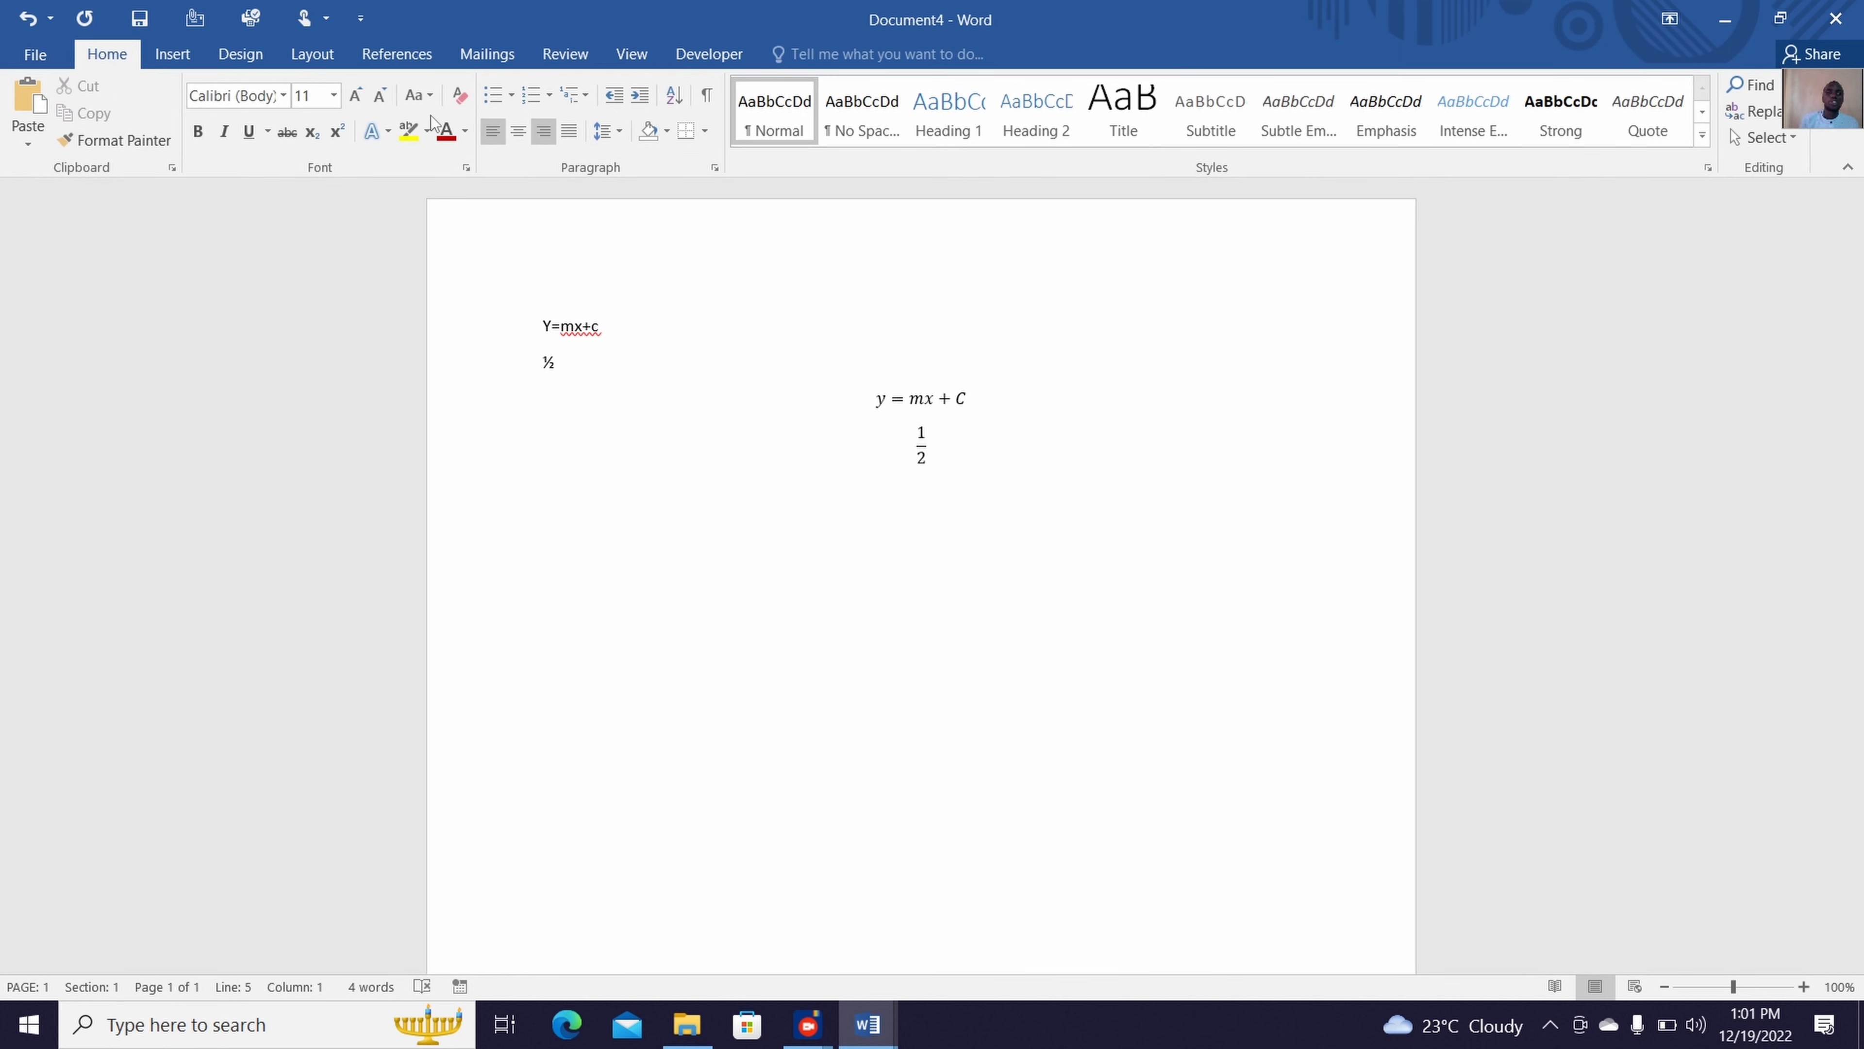
Insert a new empty equation on the line below the stacked fraction
left_click(173, 53)
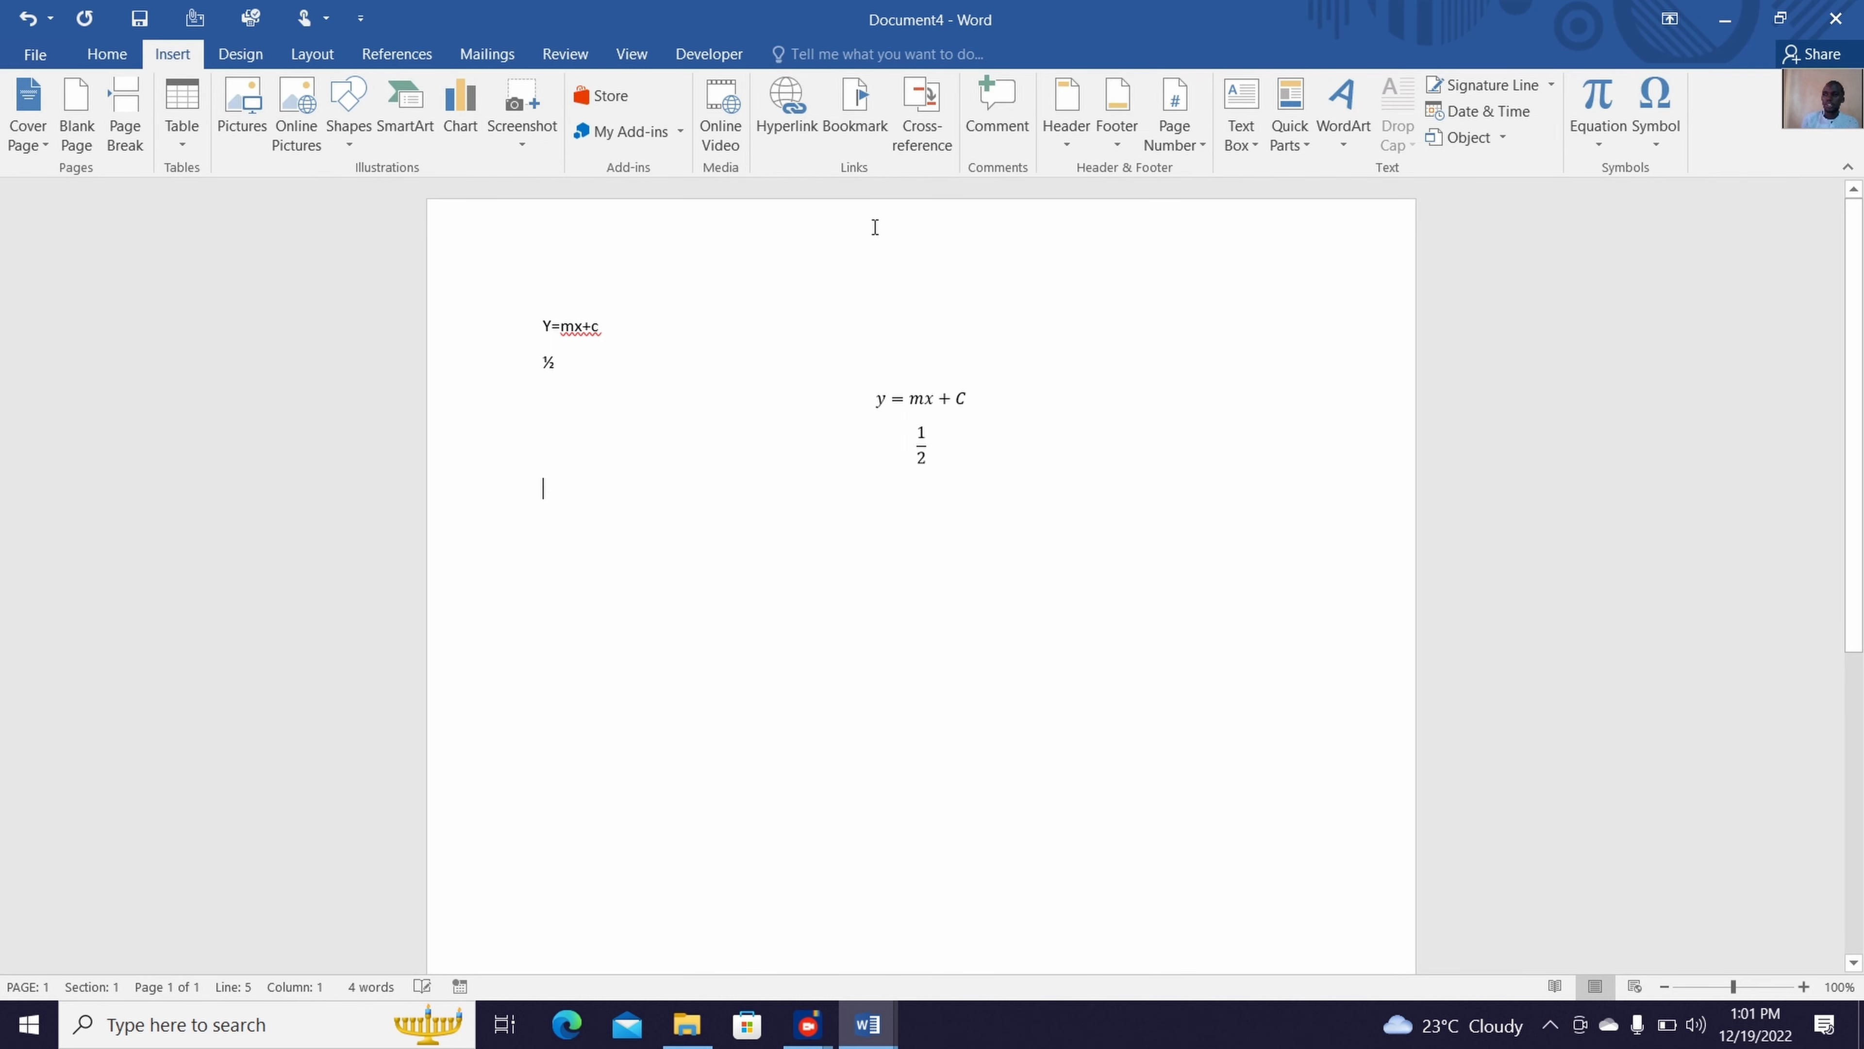
left_click(1594, 94)
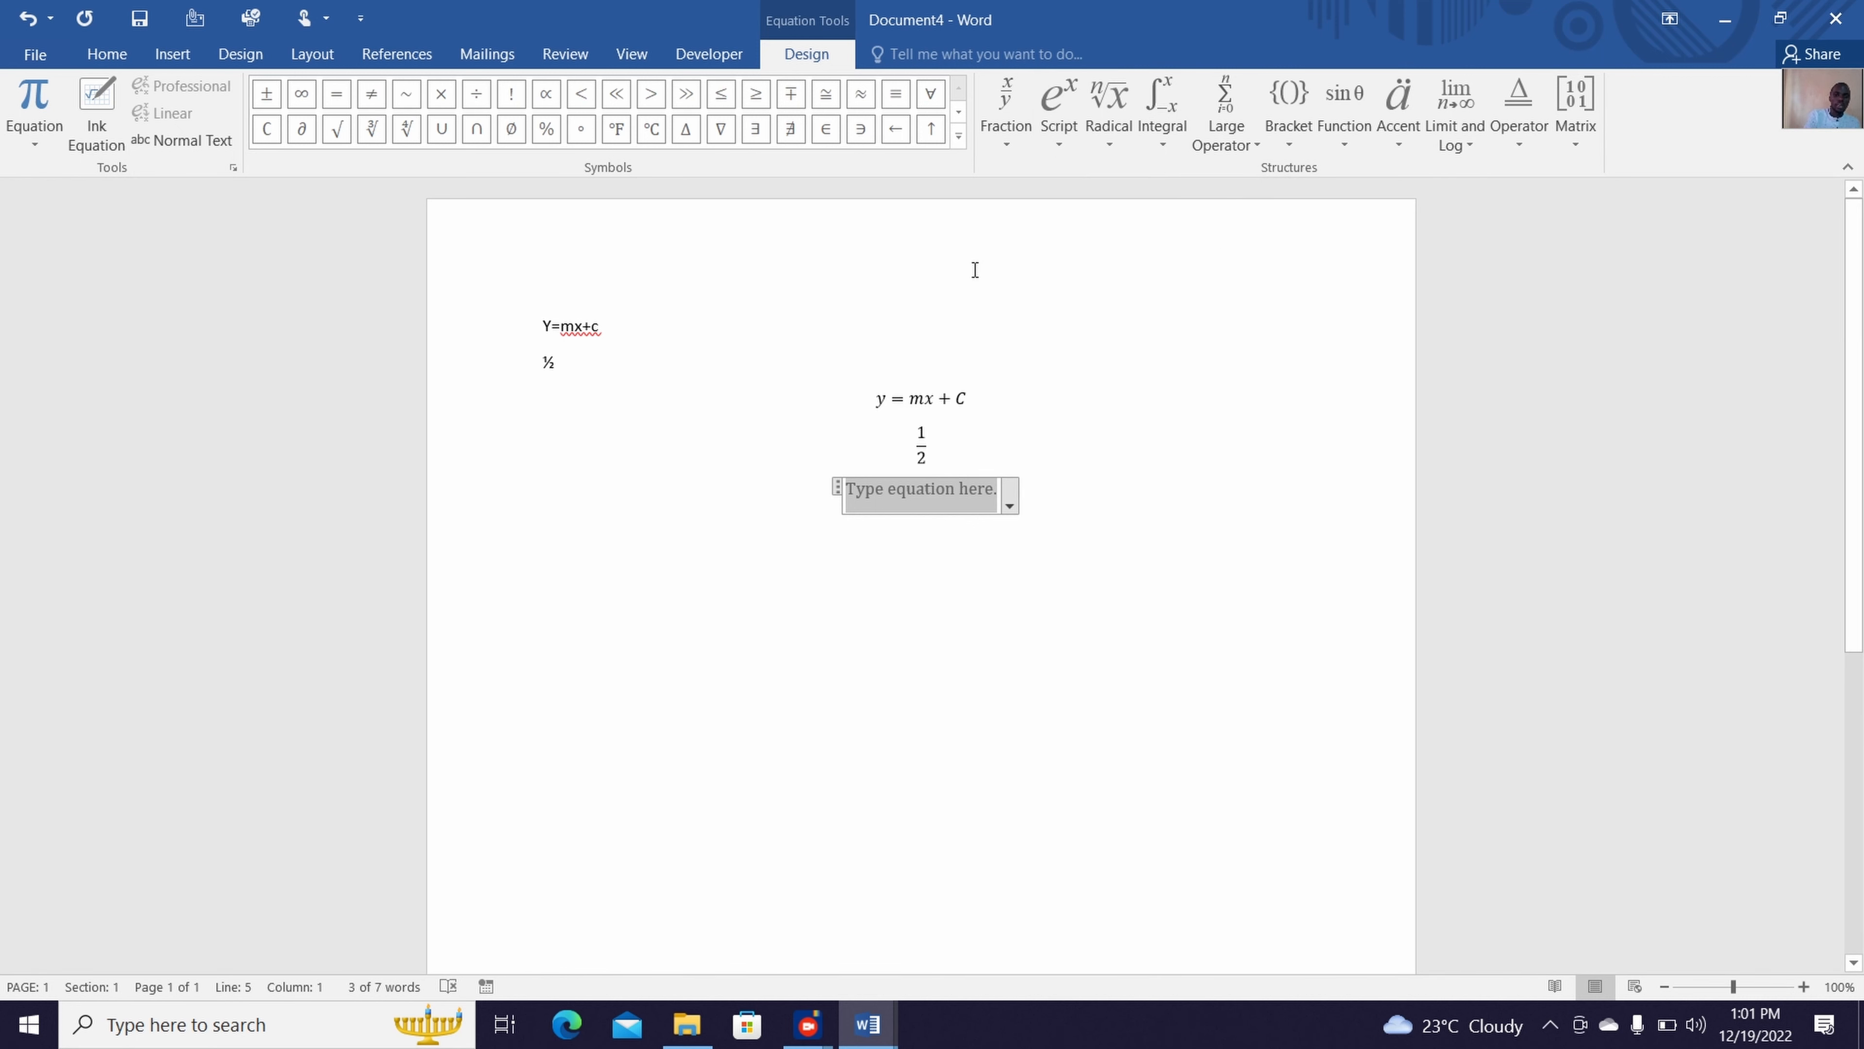
type("x")
key("BackSpace")
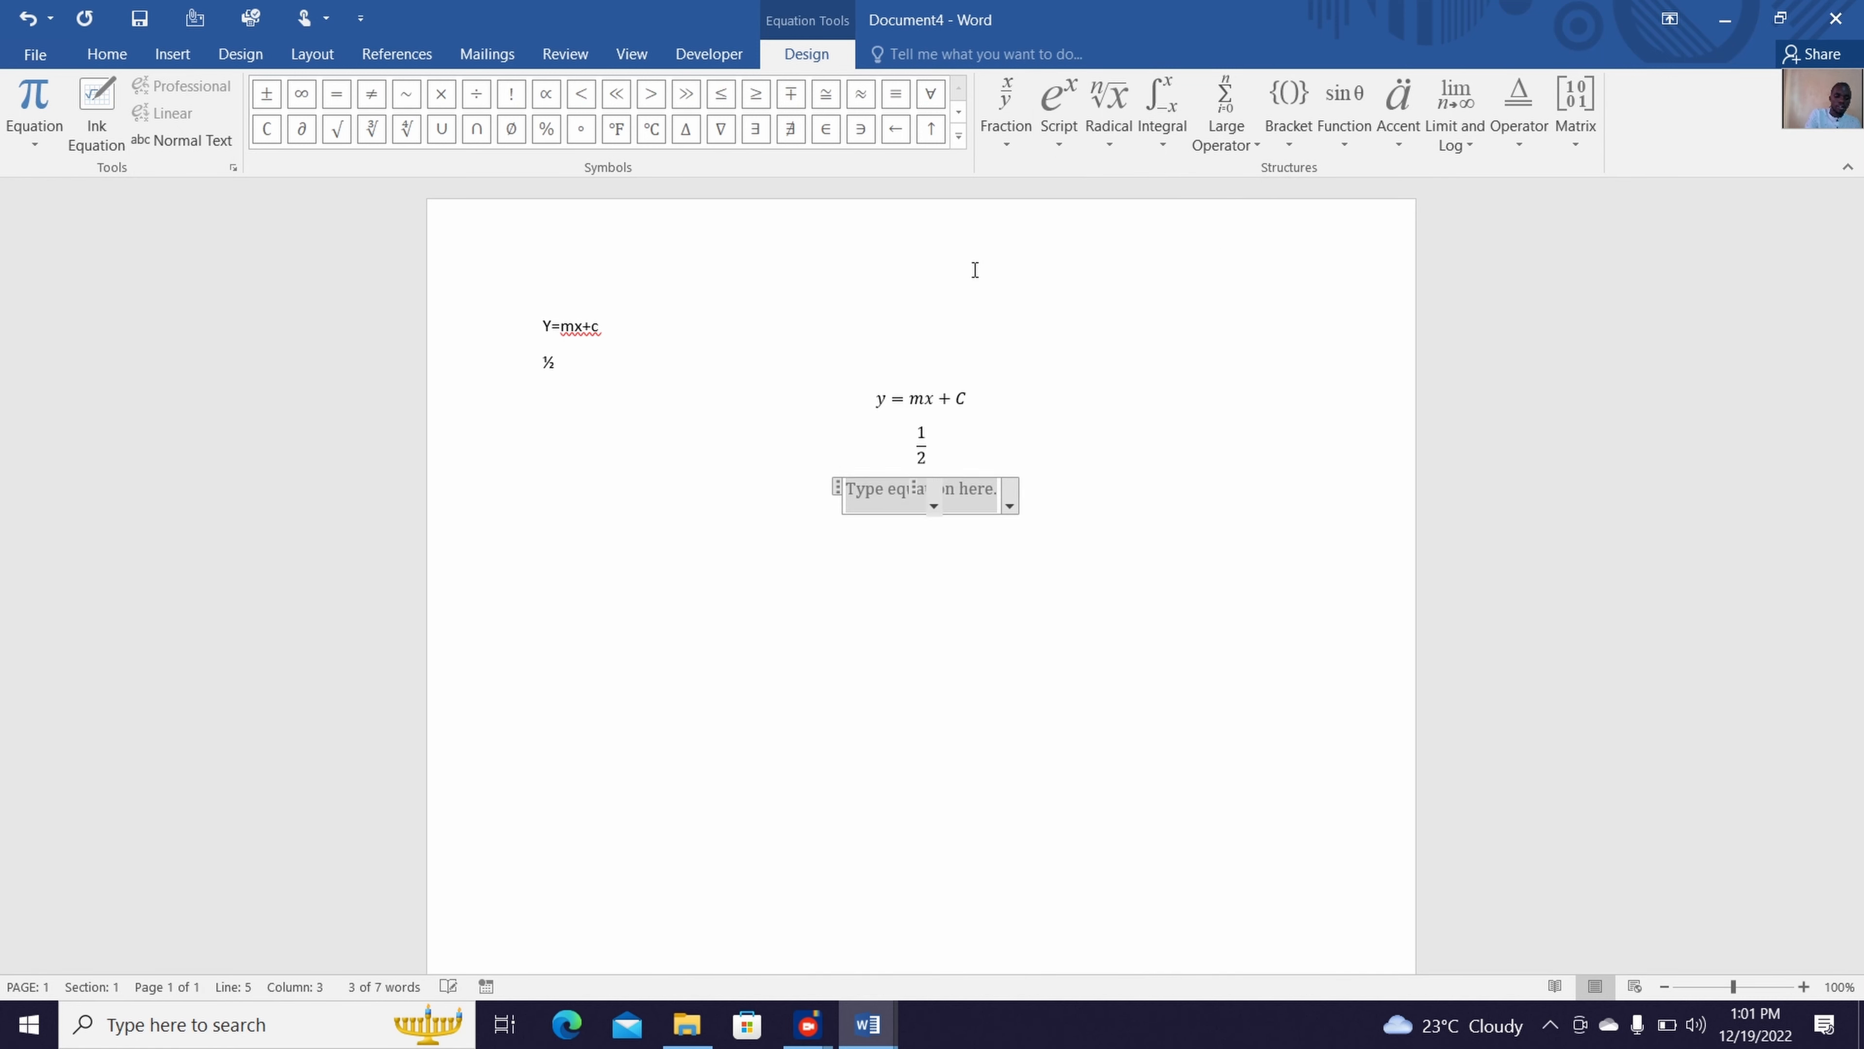
type("ax")
key("BackSpace")
left_click(1050, 111)
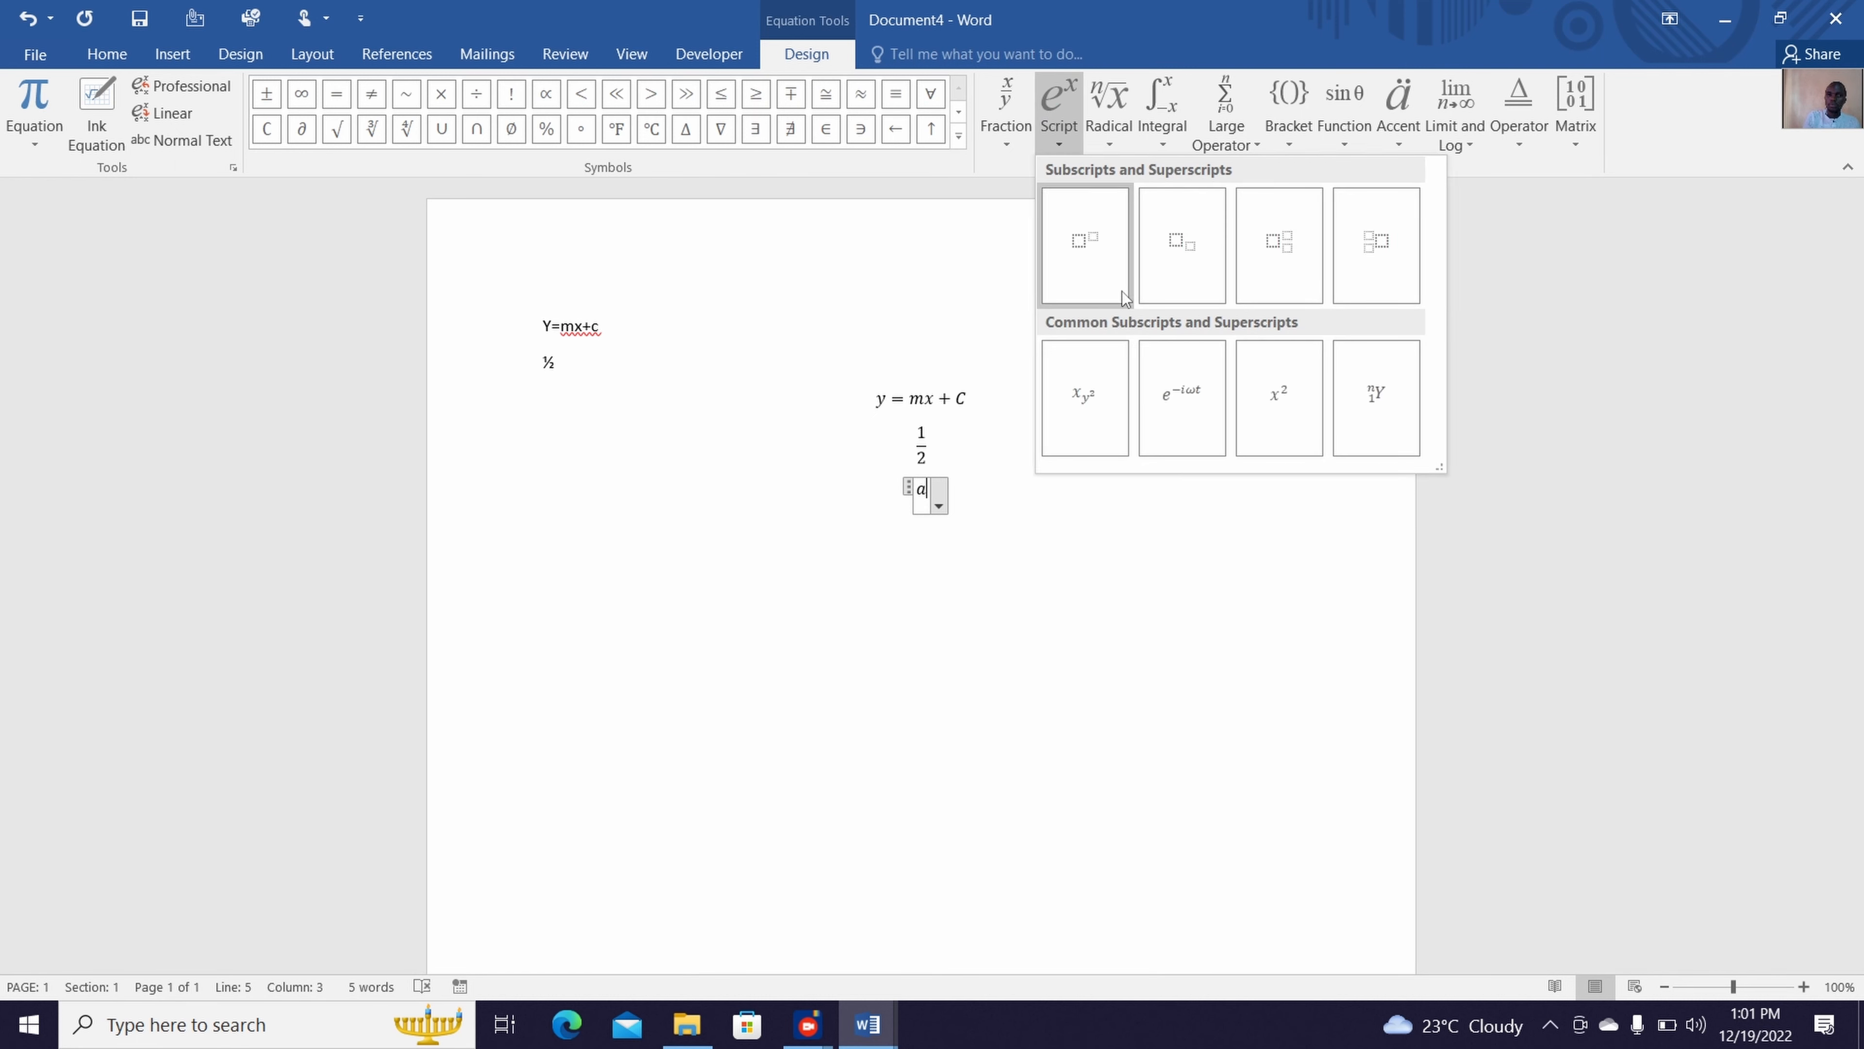
left_click(1091, 255)
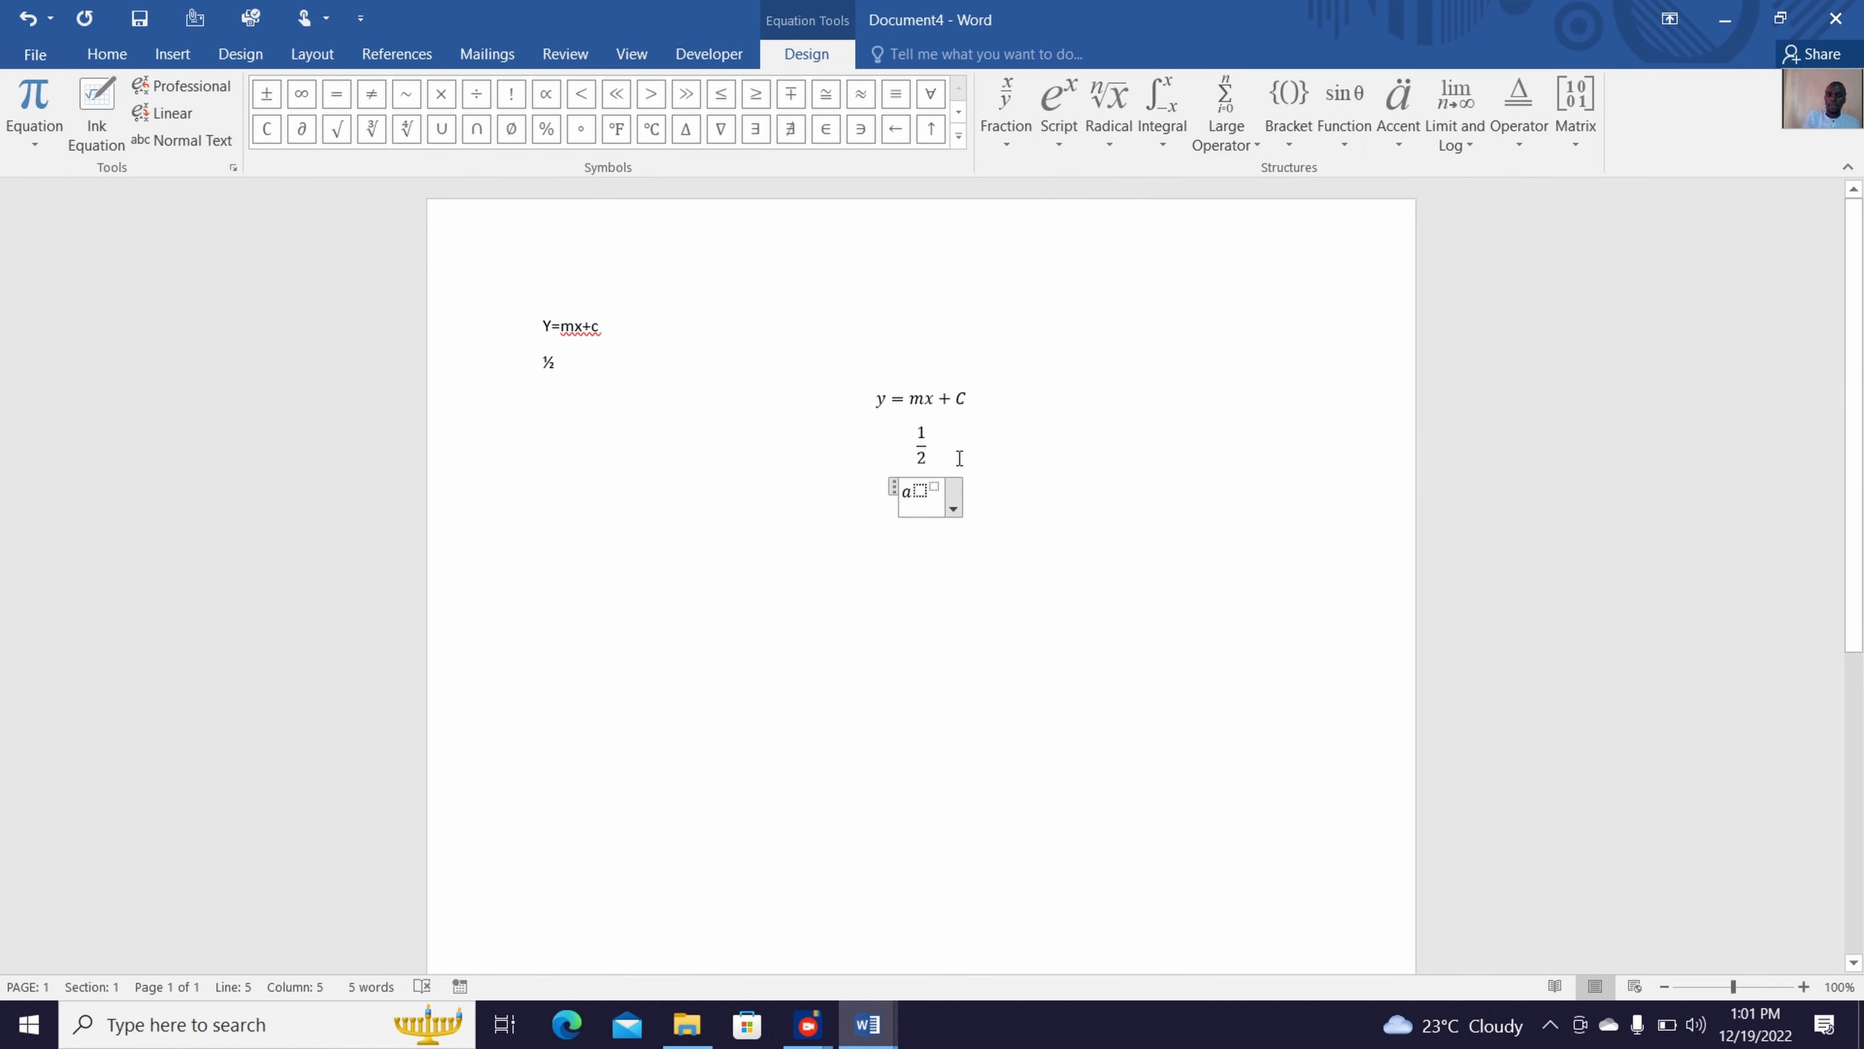
key("BackSpace")
key("BackSpace")
key("BackSpace")
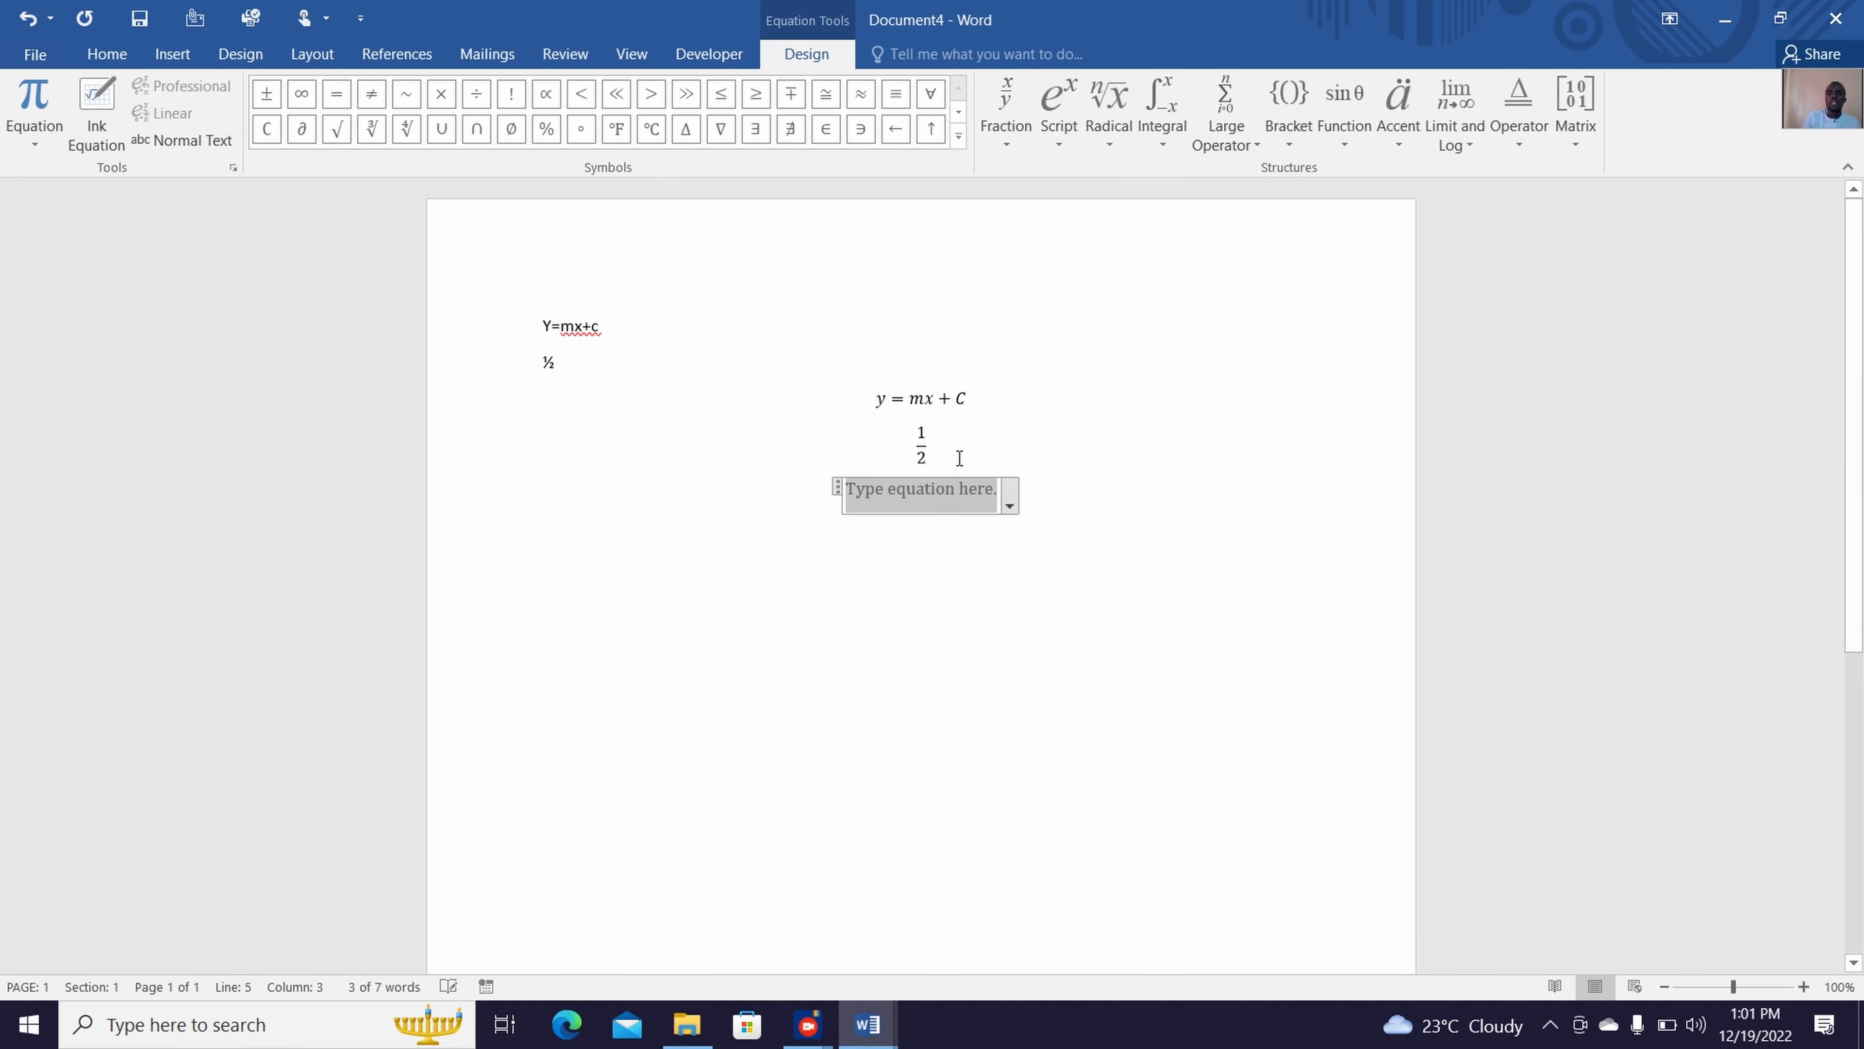
Enter a² in the empty equation using a superscript structure, followed by a plus sign
left_click(1069, 139)
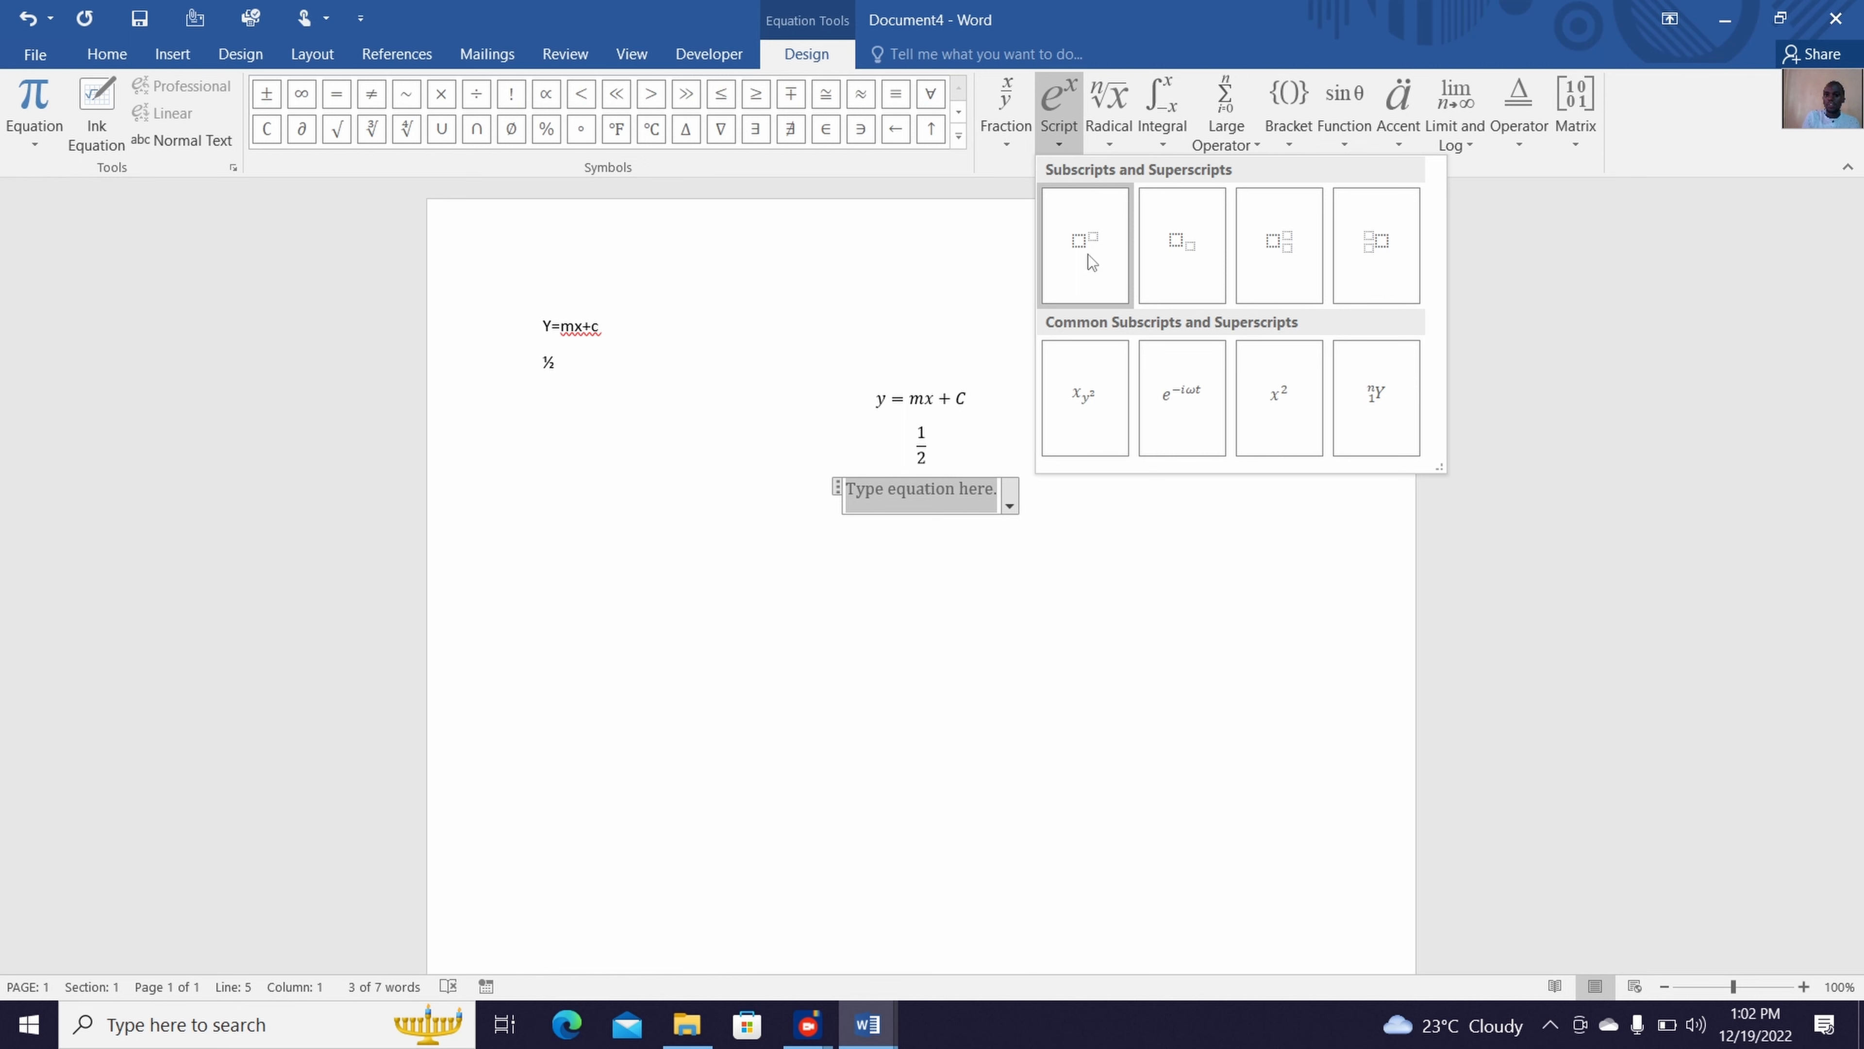
left_click(1087, 254)
left_click(916, 487)
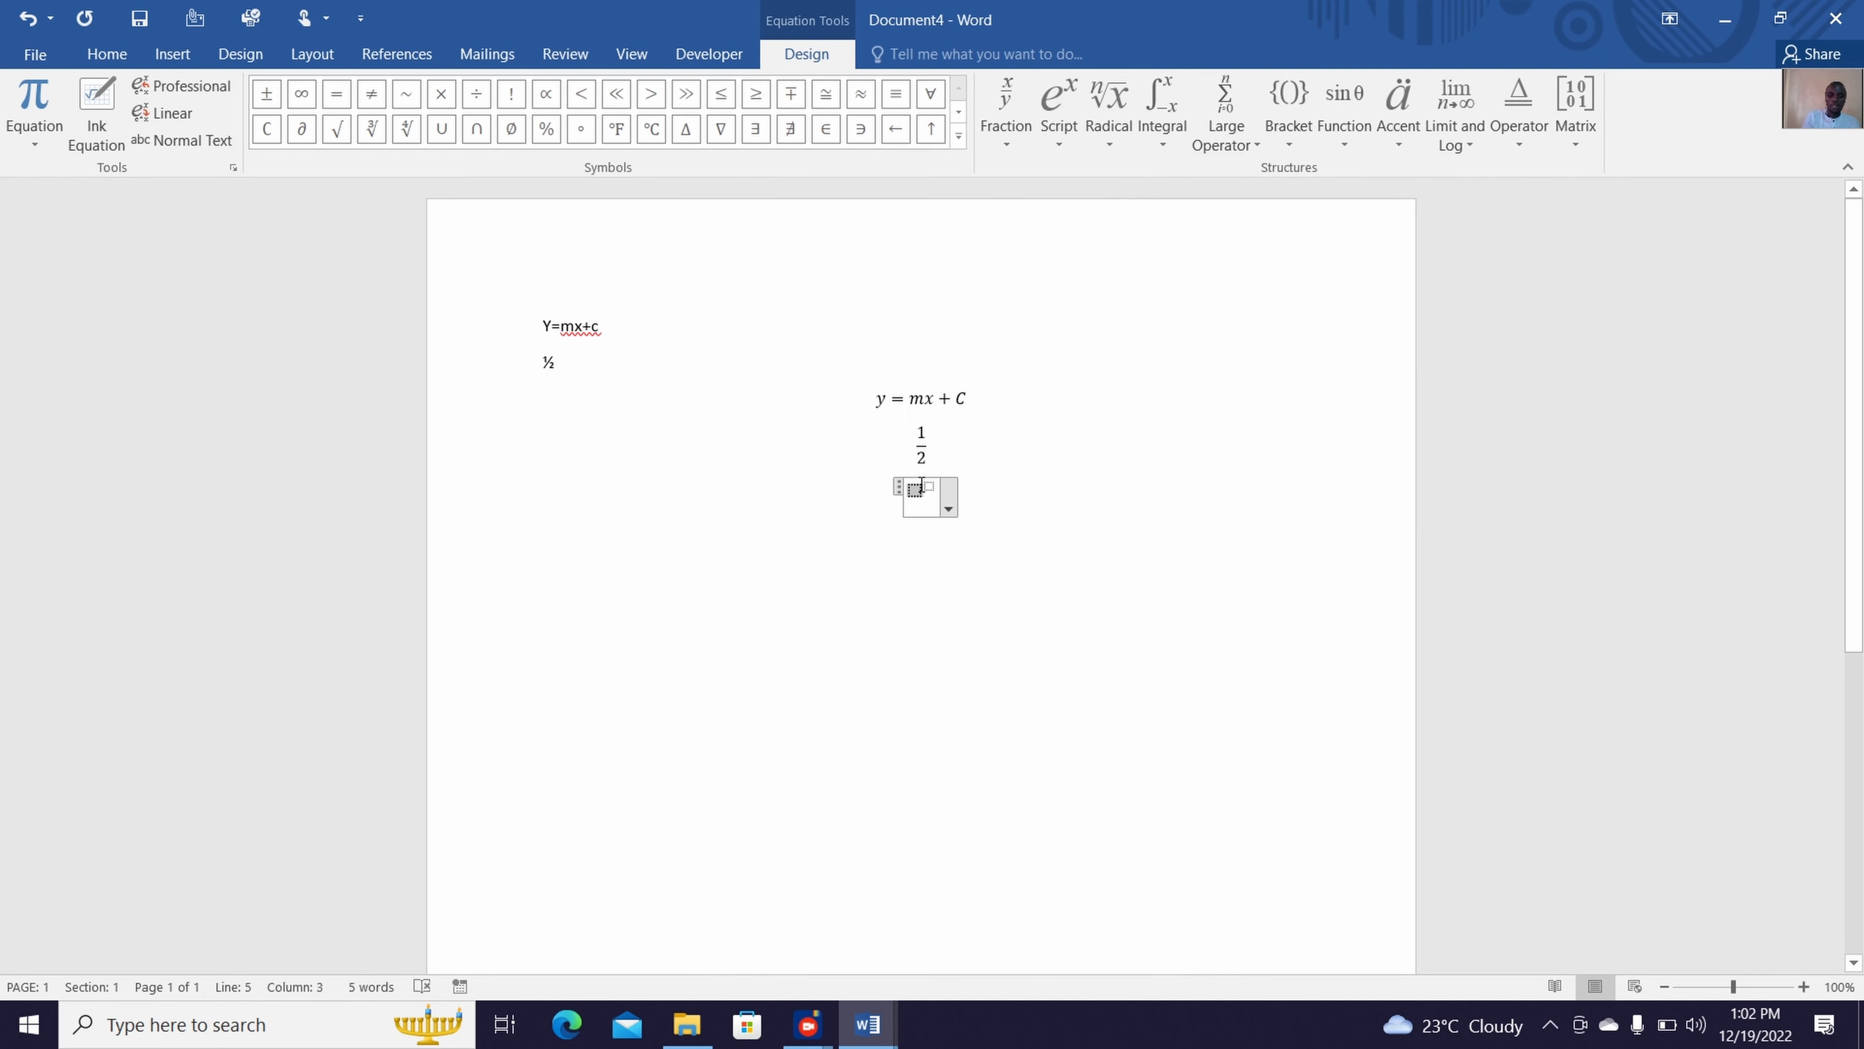
type("a")
left_click(922, 484)
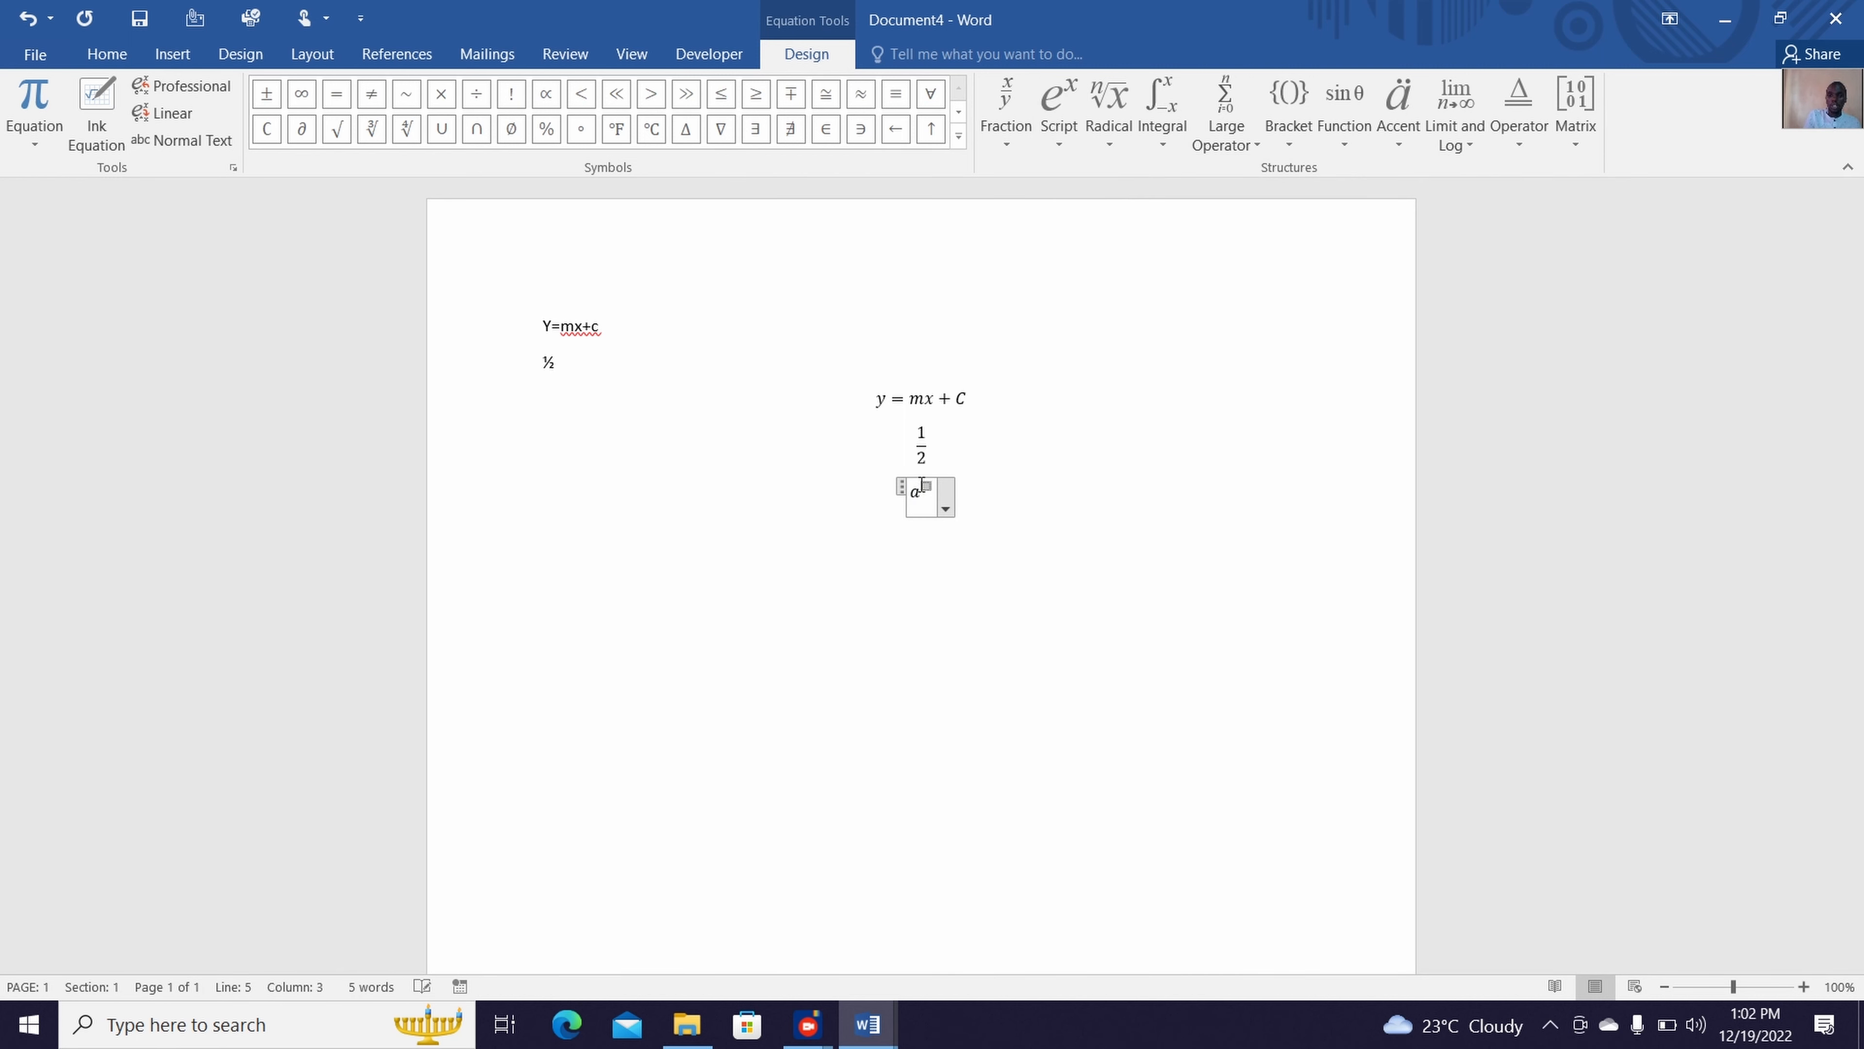
type("2")
type("+")
Complete the equation after the plus sign with b² using a superscript structure, and start a new line below it
left_click(1062, 109)
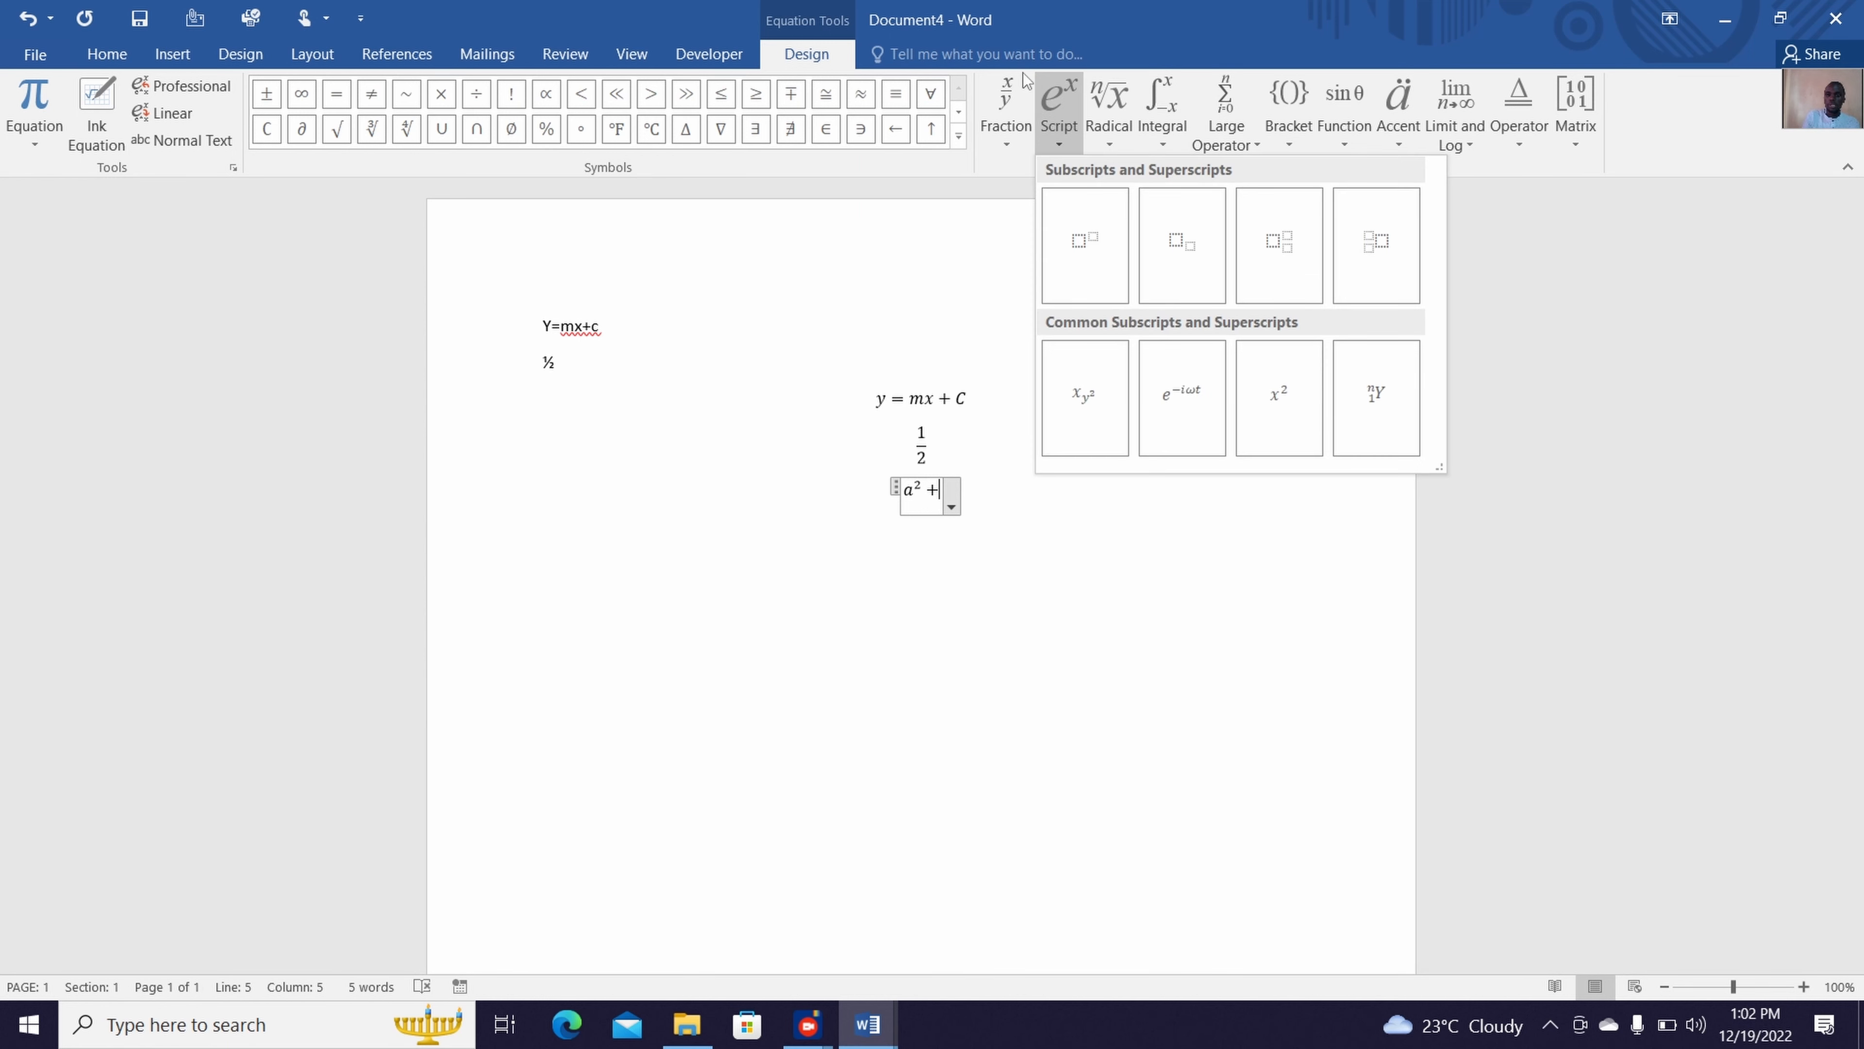
left_click(1072, 230)
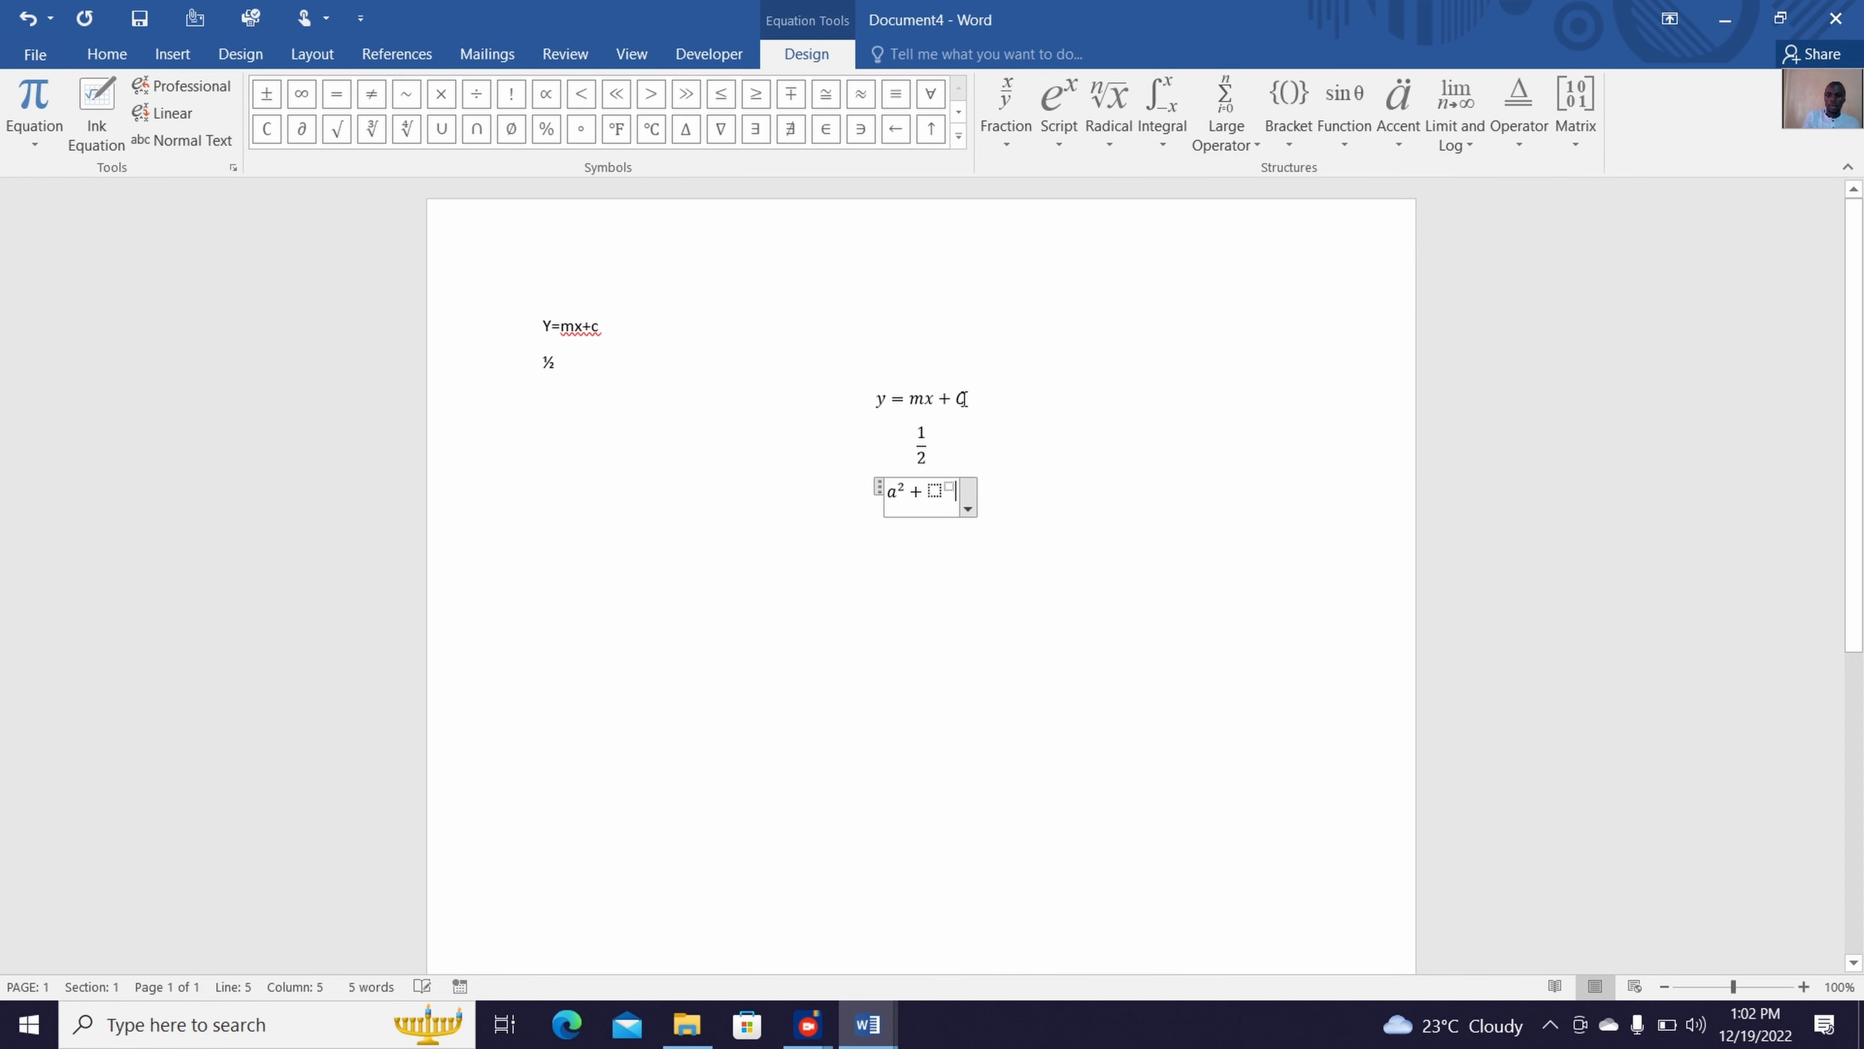
left_click(933, 489)
type("b")
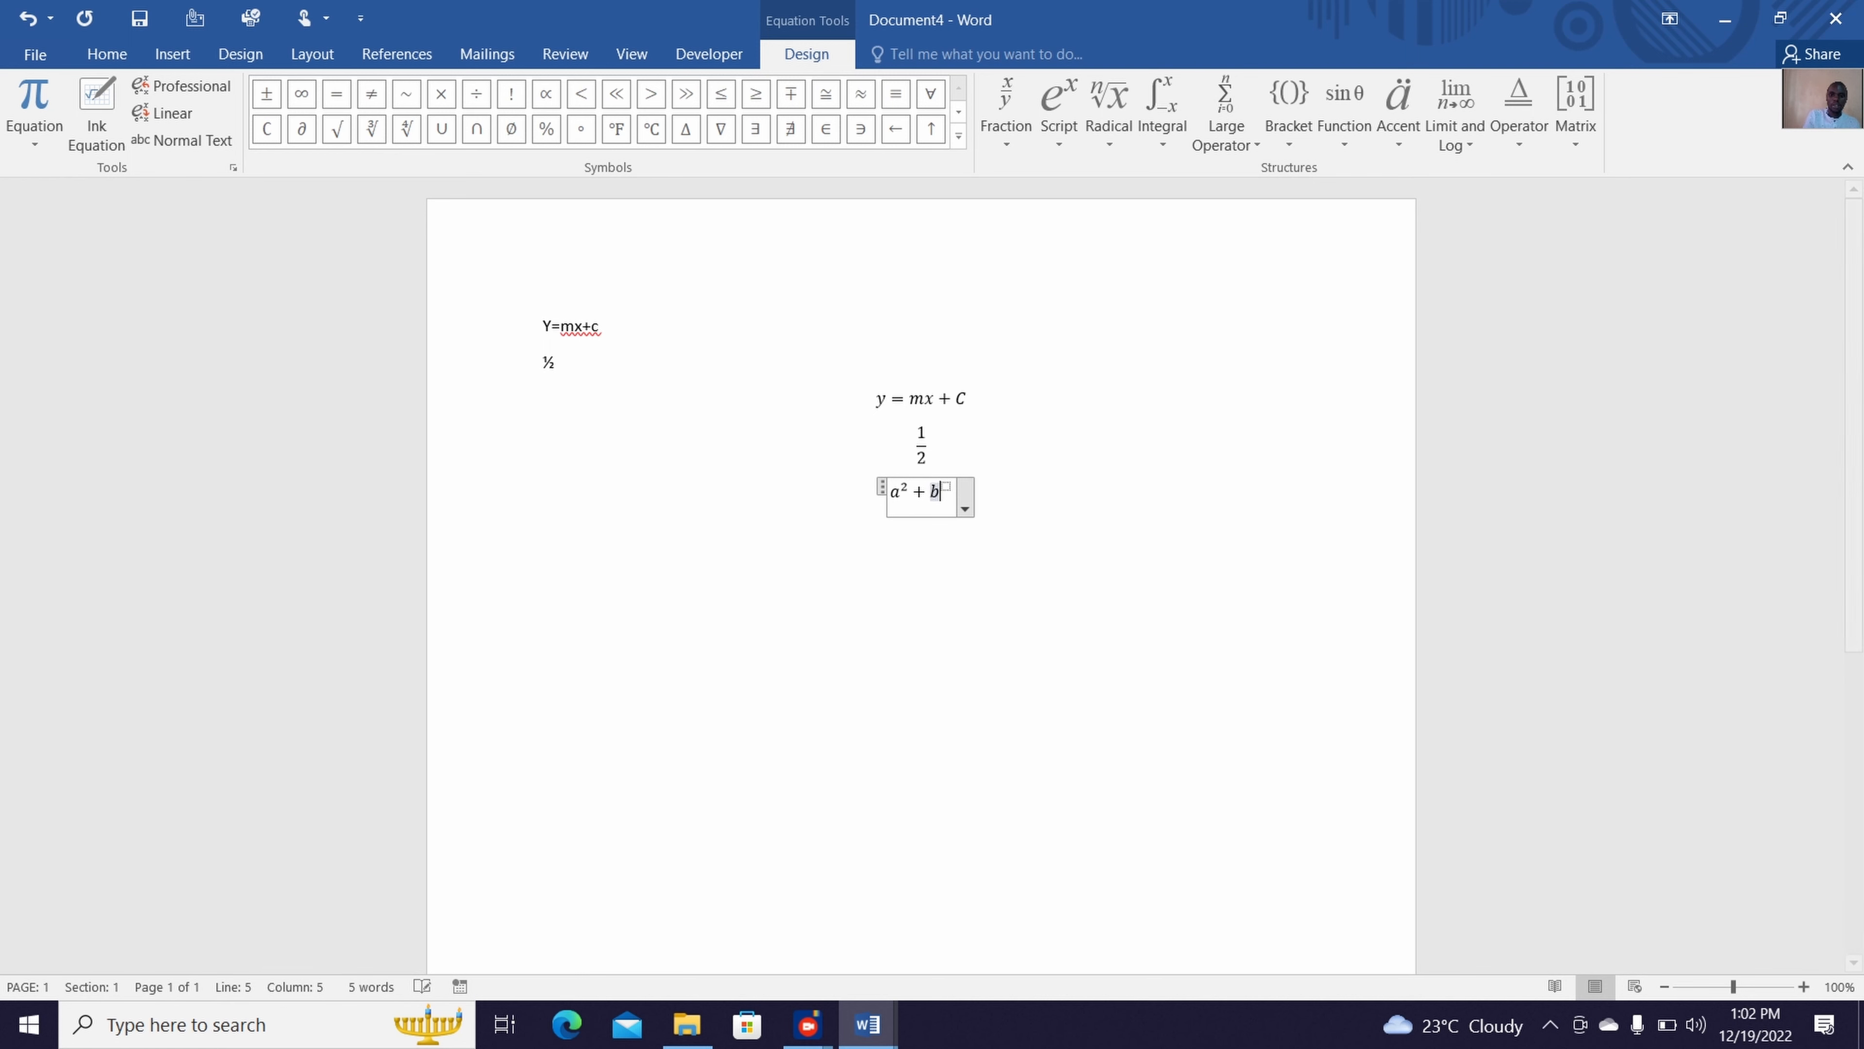
key("Right")
type("2")
left_click(1037, 547)
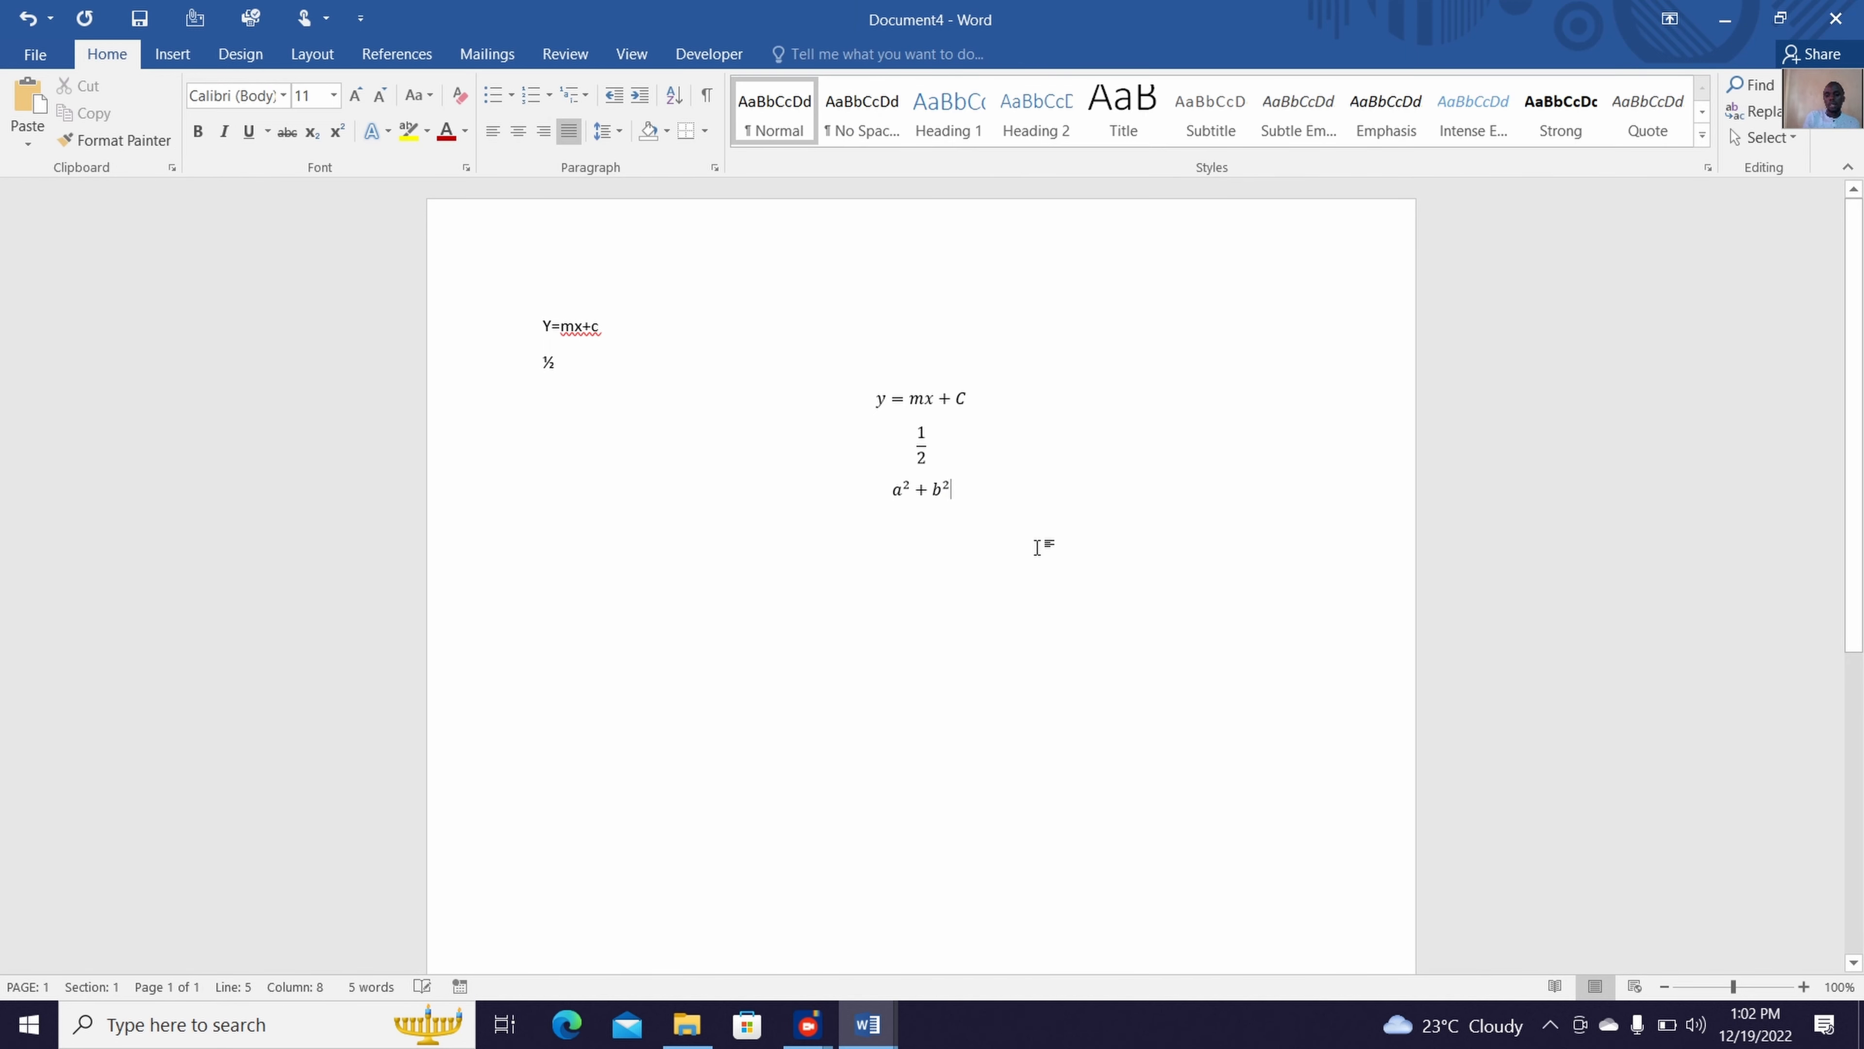
key("Return")
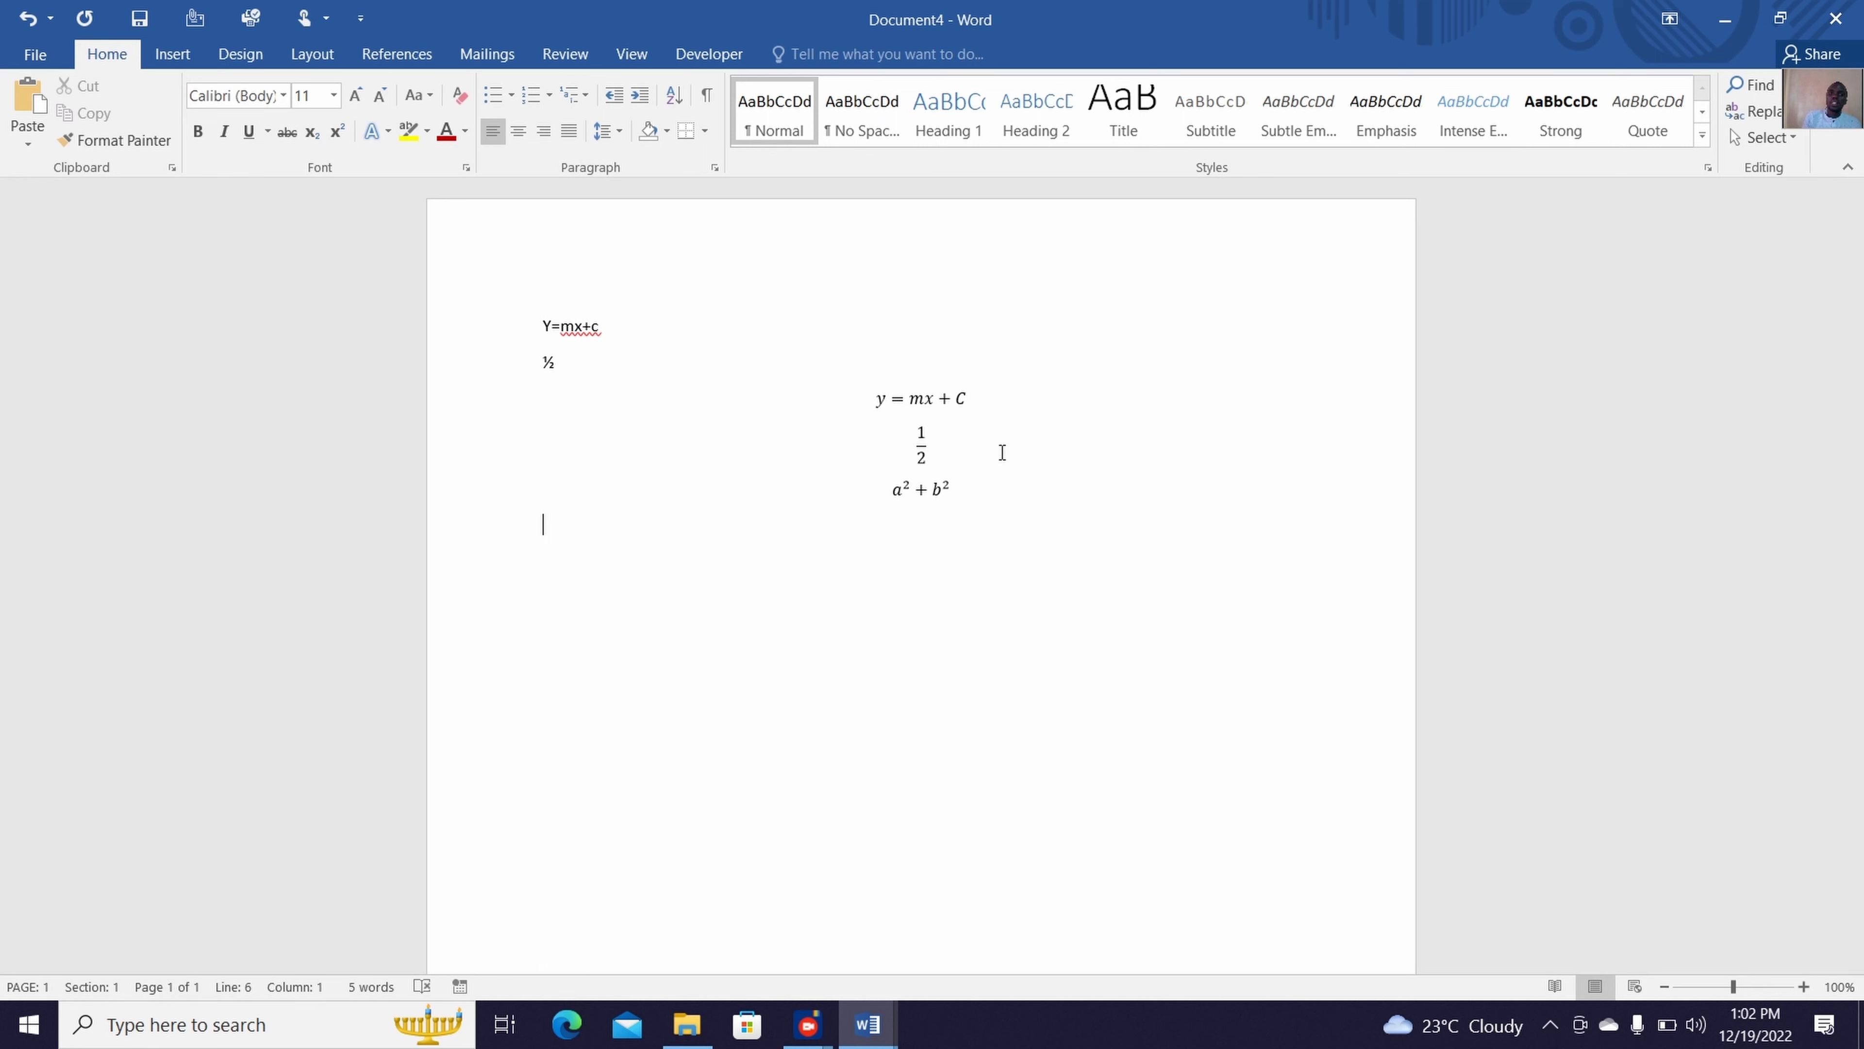
Insert a new empty equation on the line below a² + b²
left_click(179, 55)
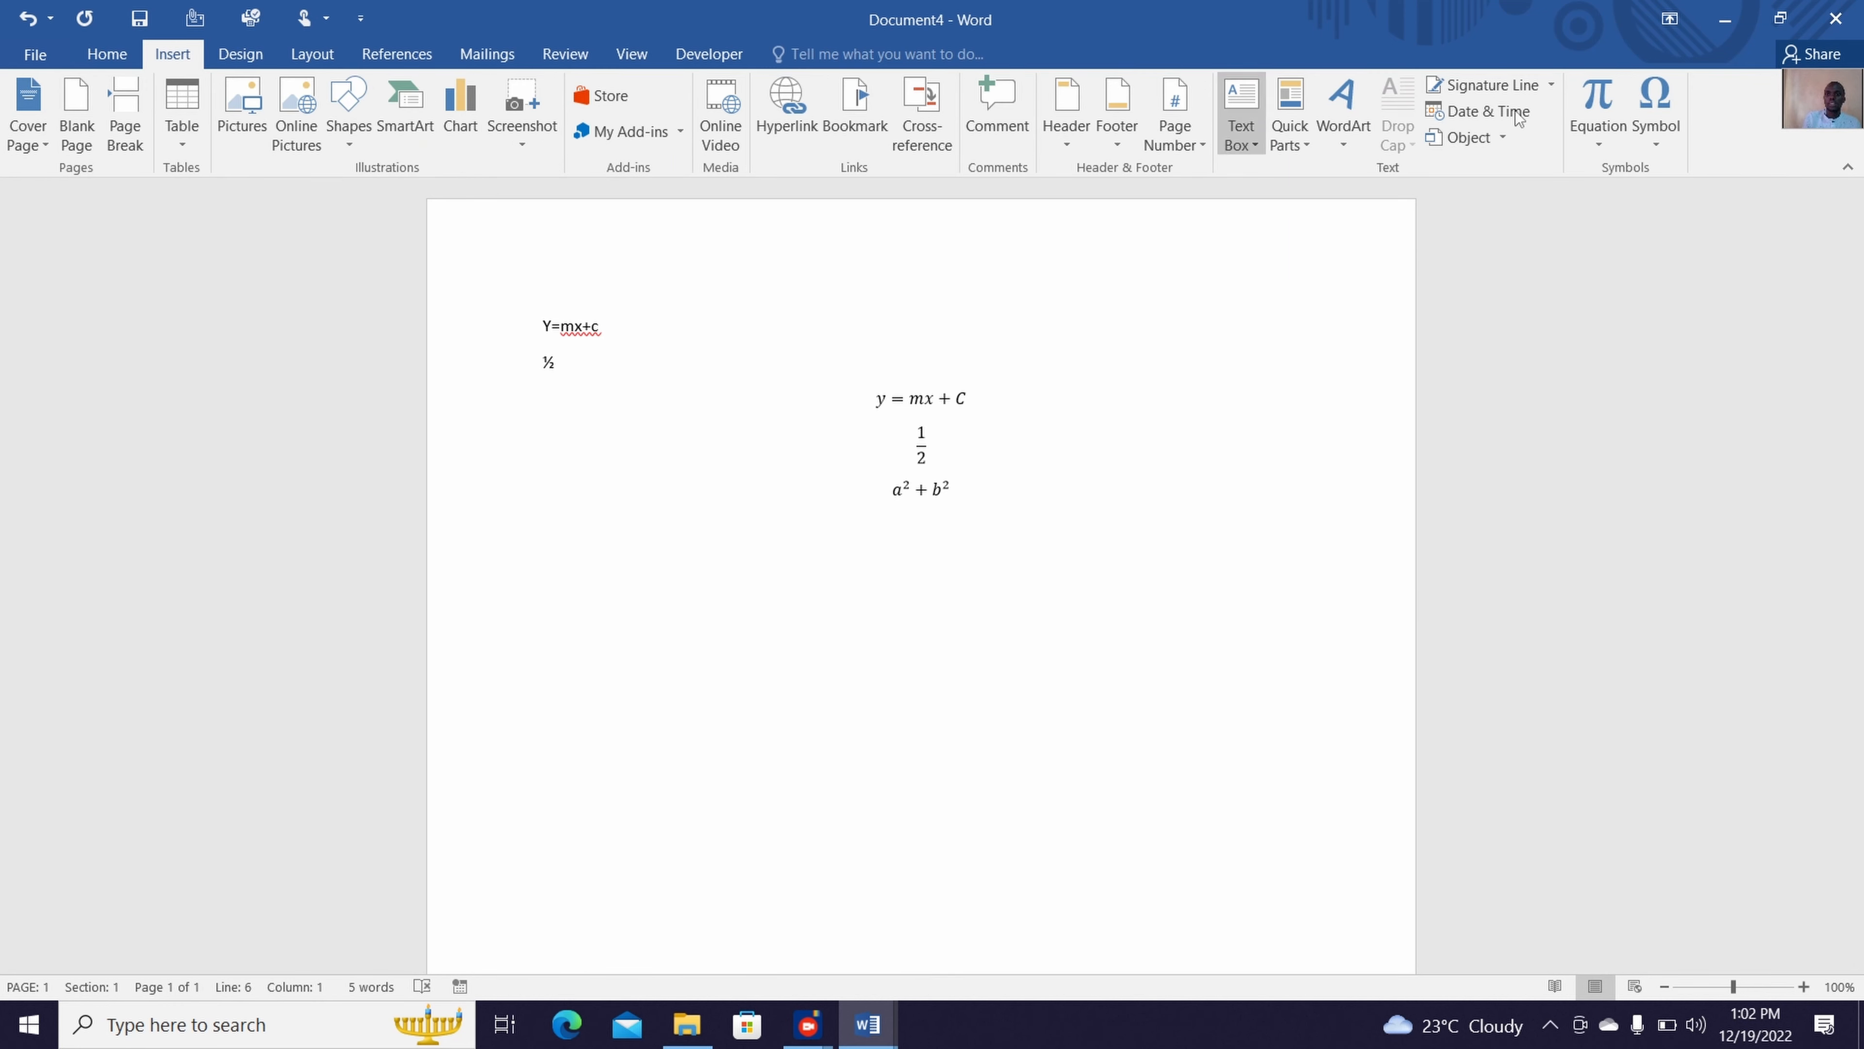
left_click(1610, 99)
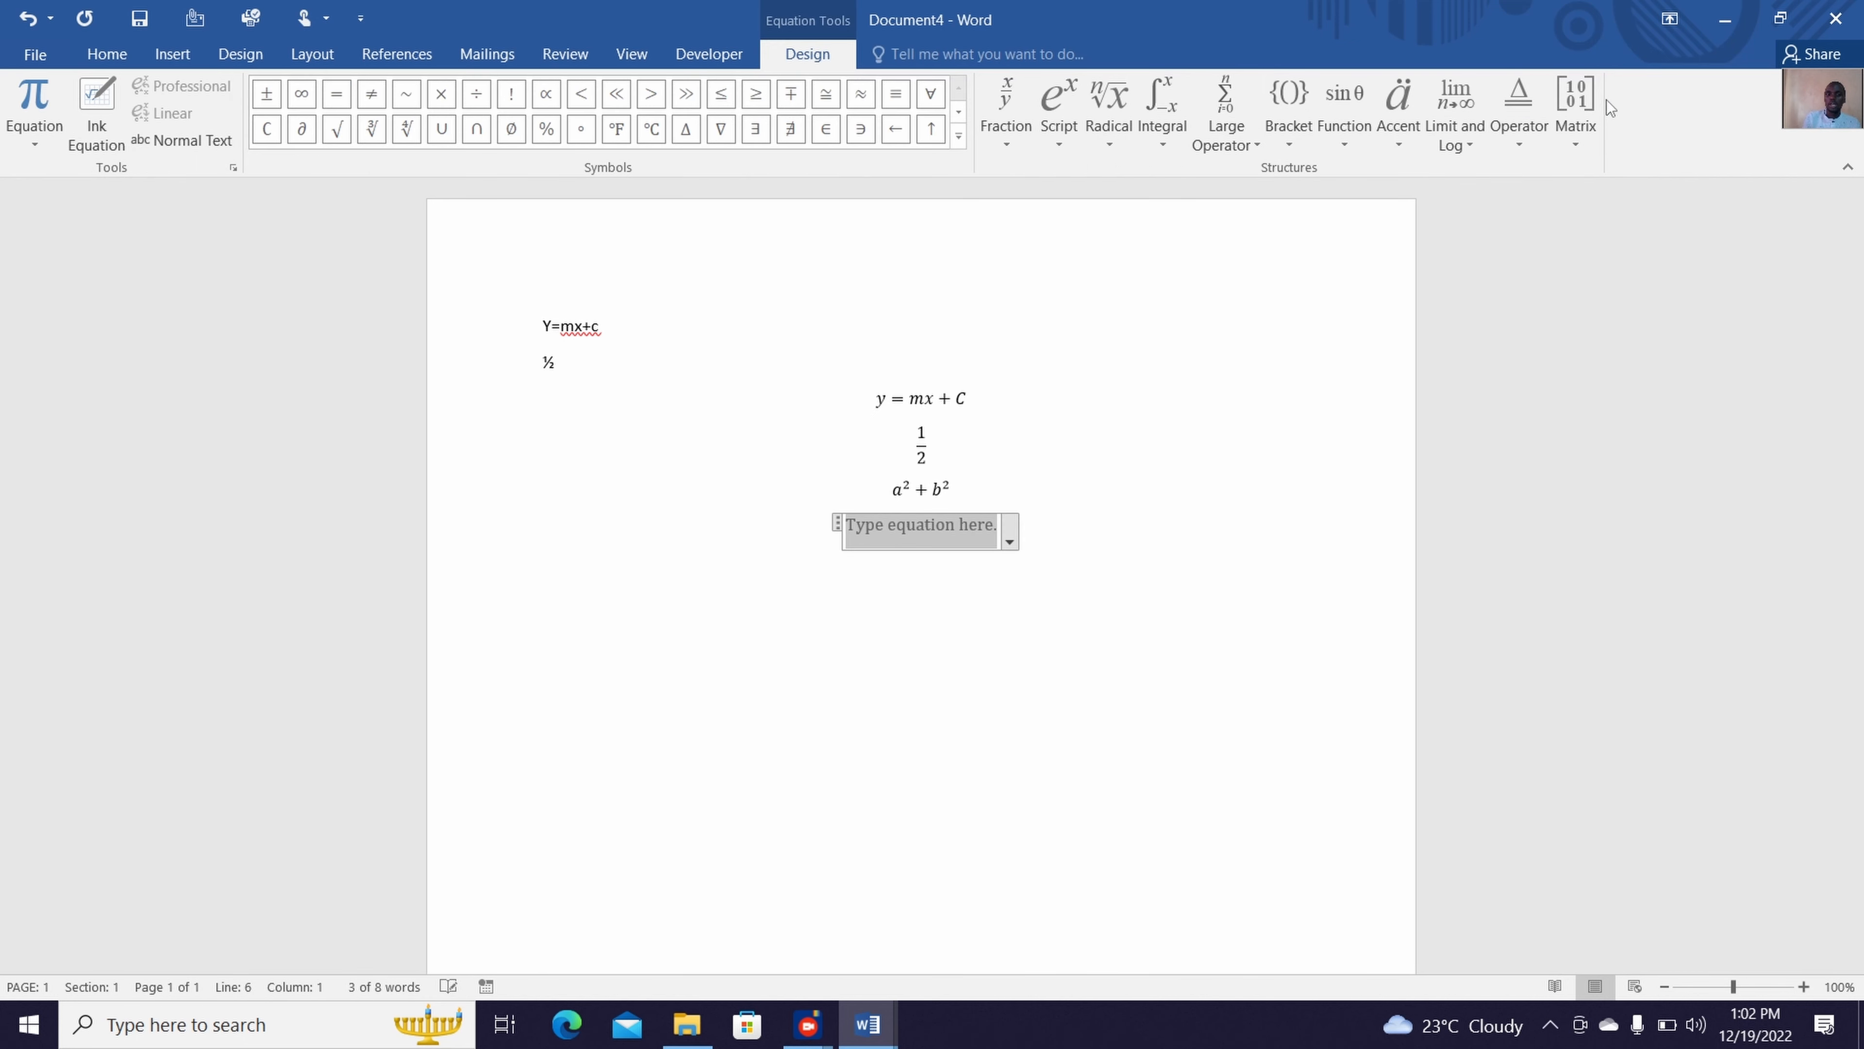
left_click(708, 53)
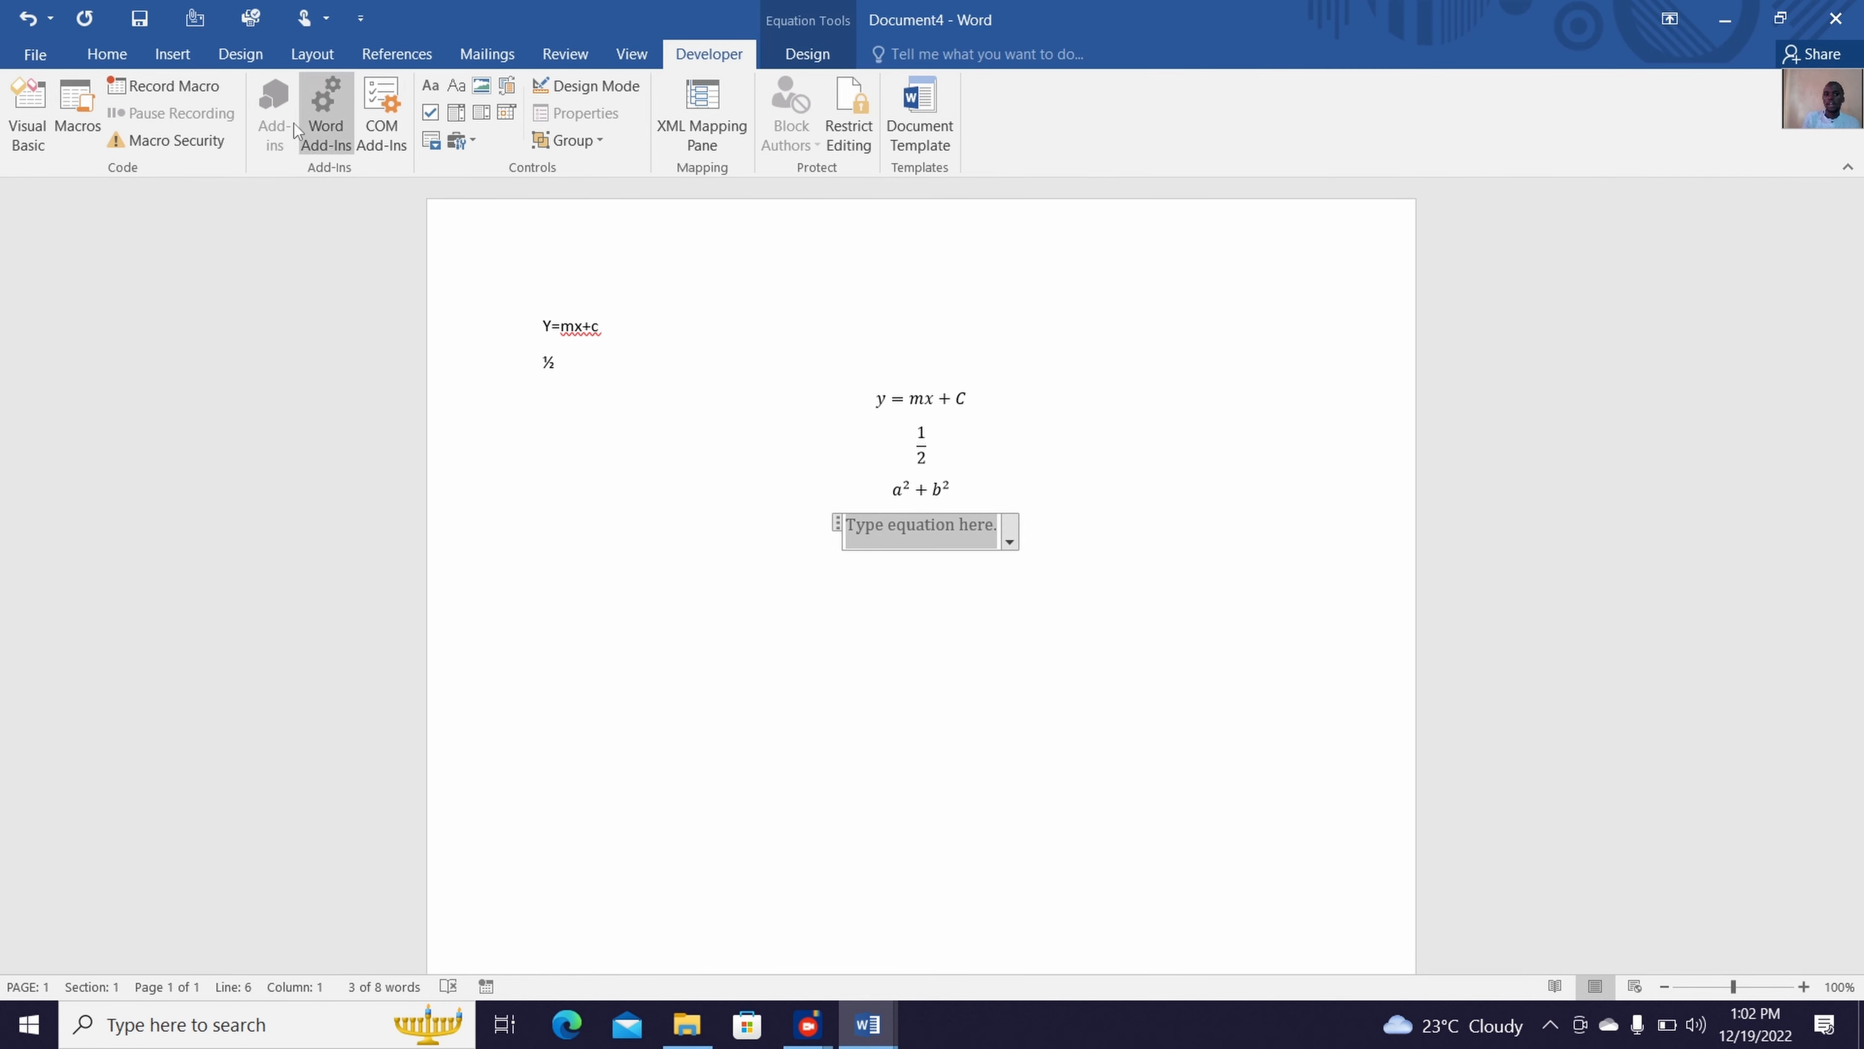
left_click(808, 54)
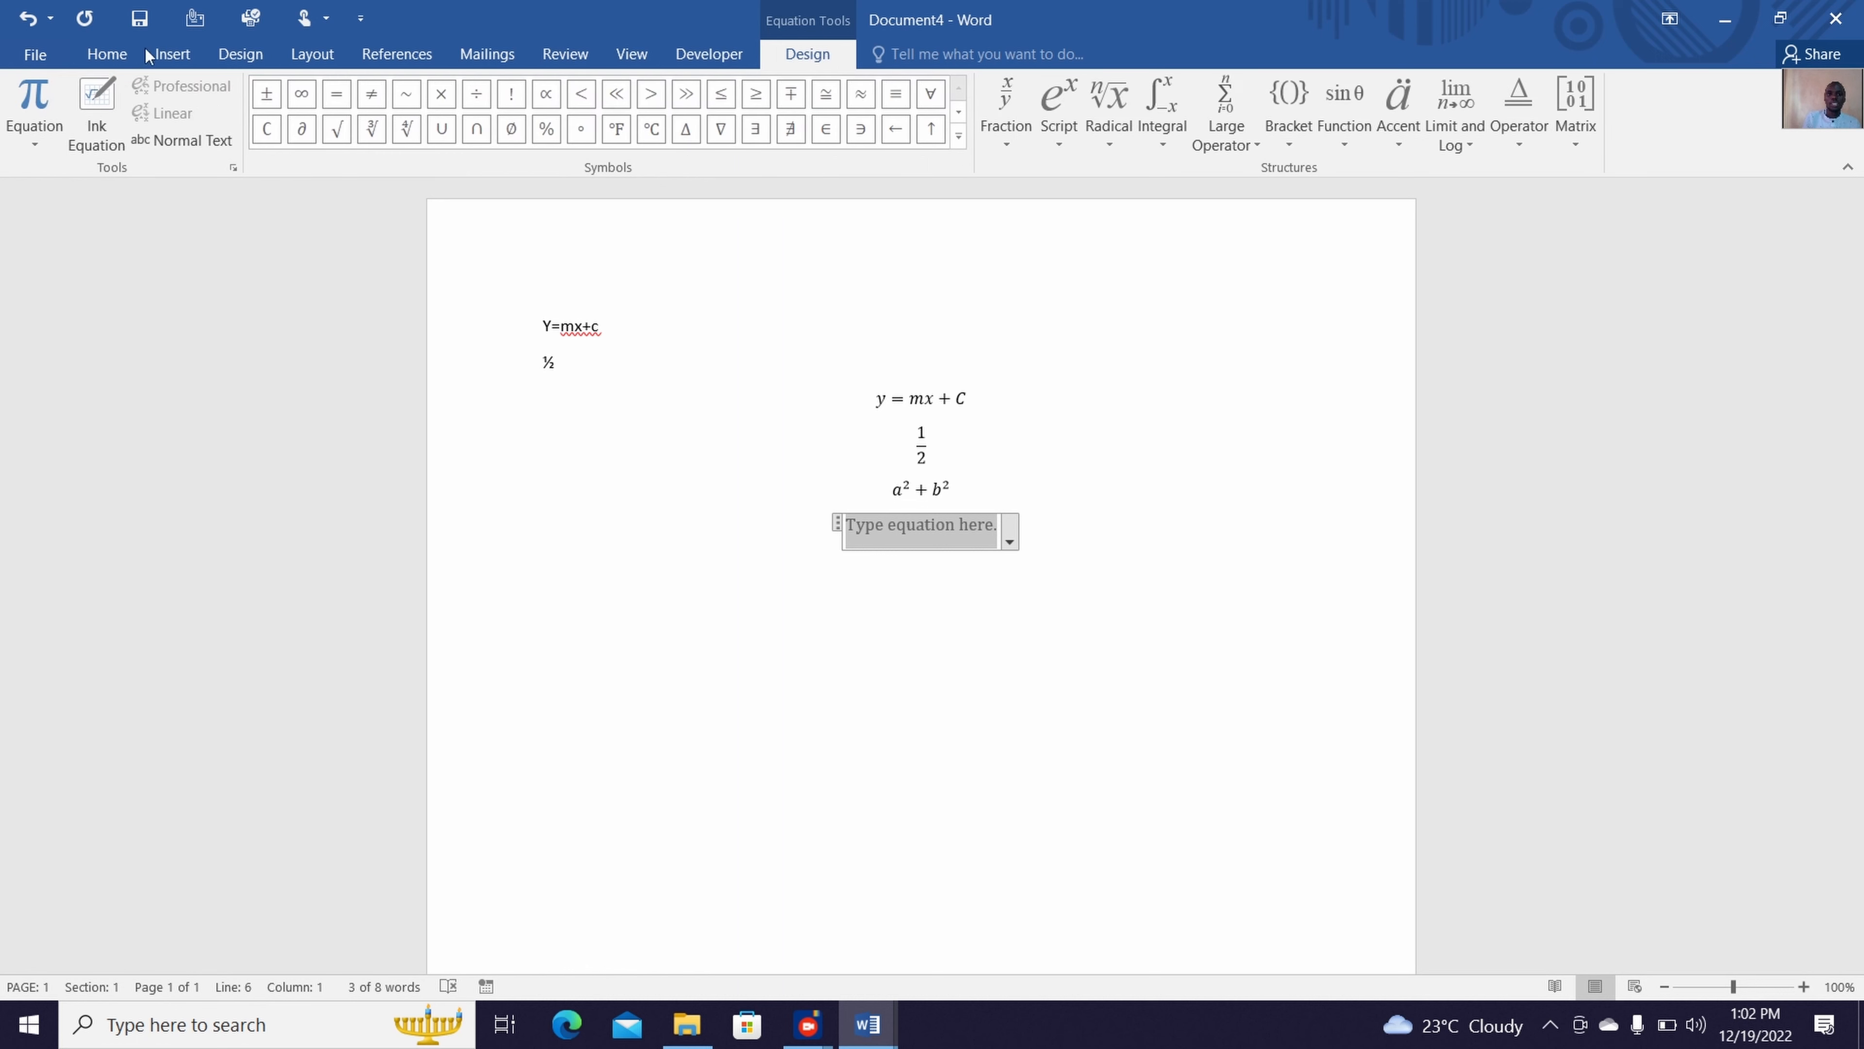
left_click(94, 103)
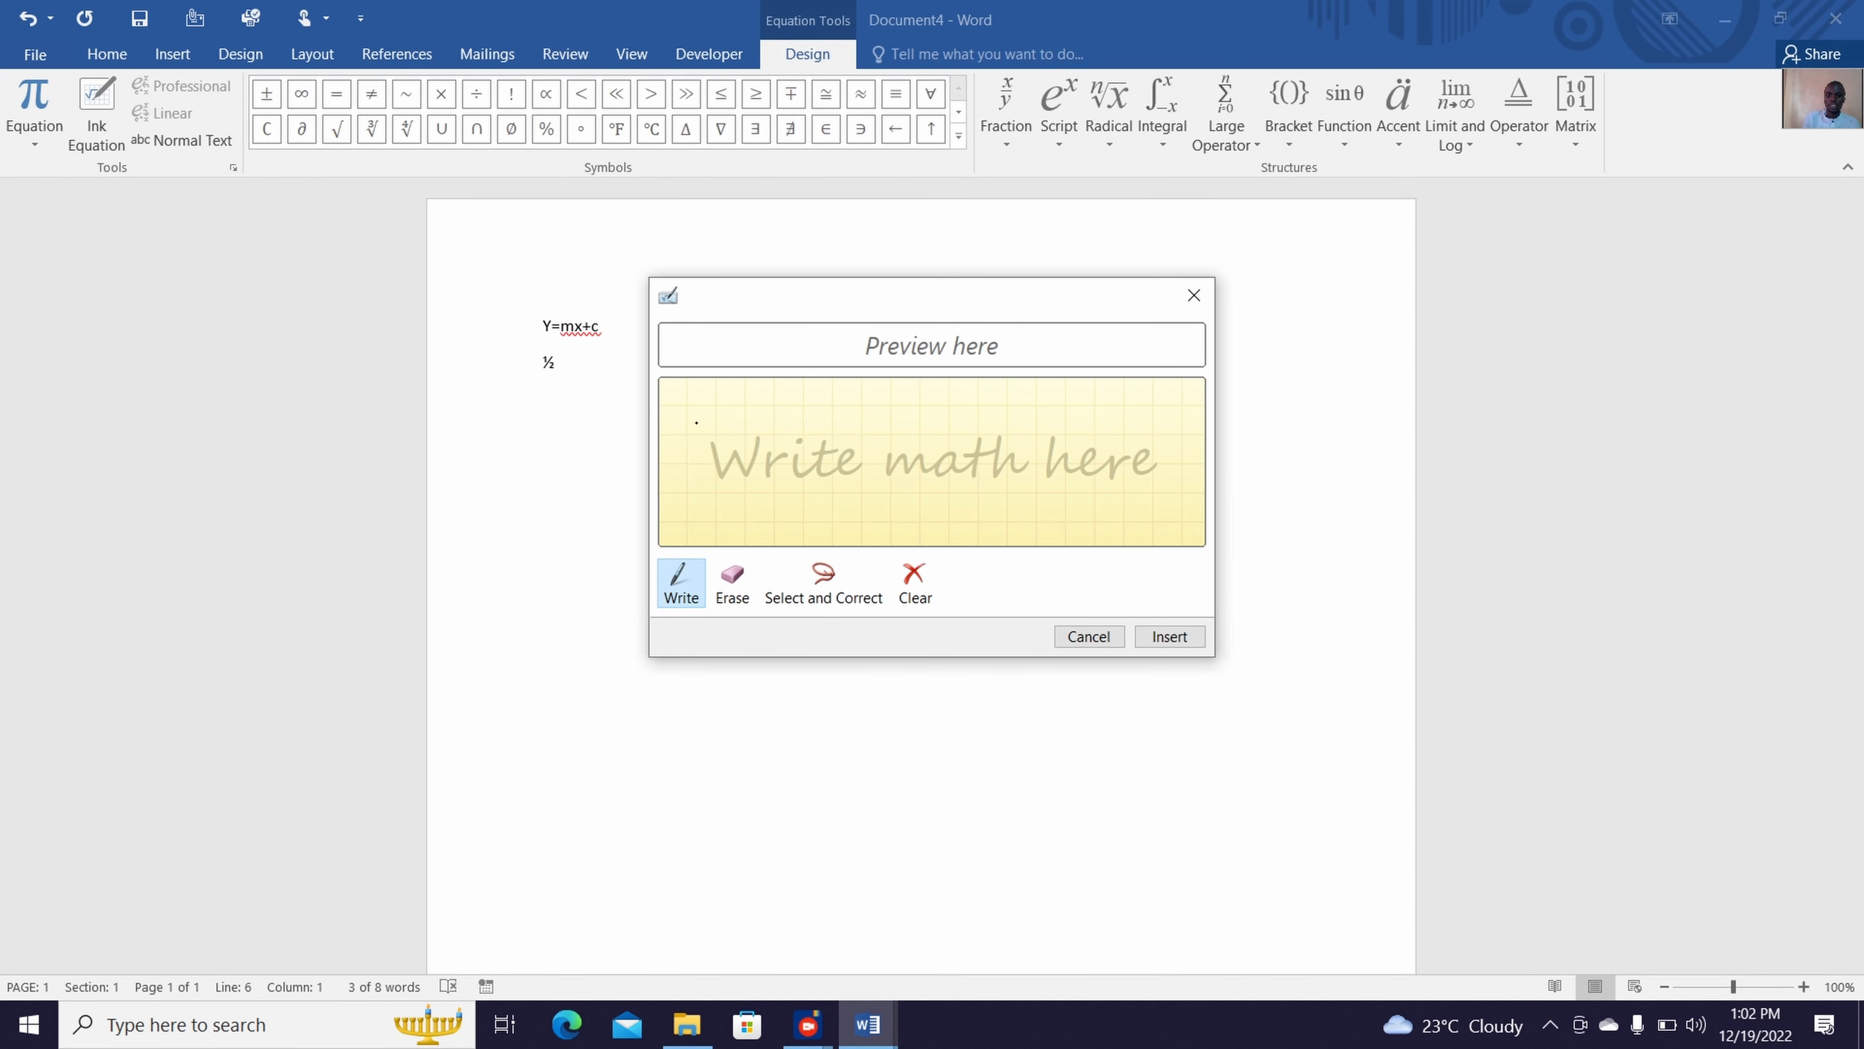
mouse_move(689, 424)
left_mouse_down()
mouse_move(684, 467)
mouse_move(721, 473)
left_mouse_up()
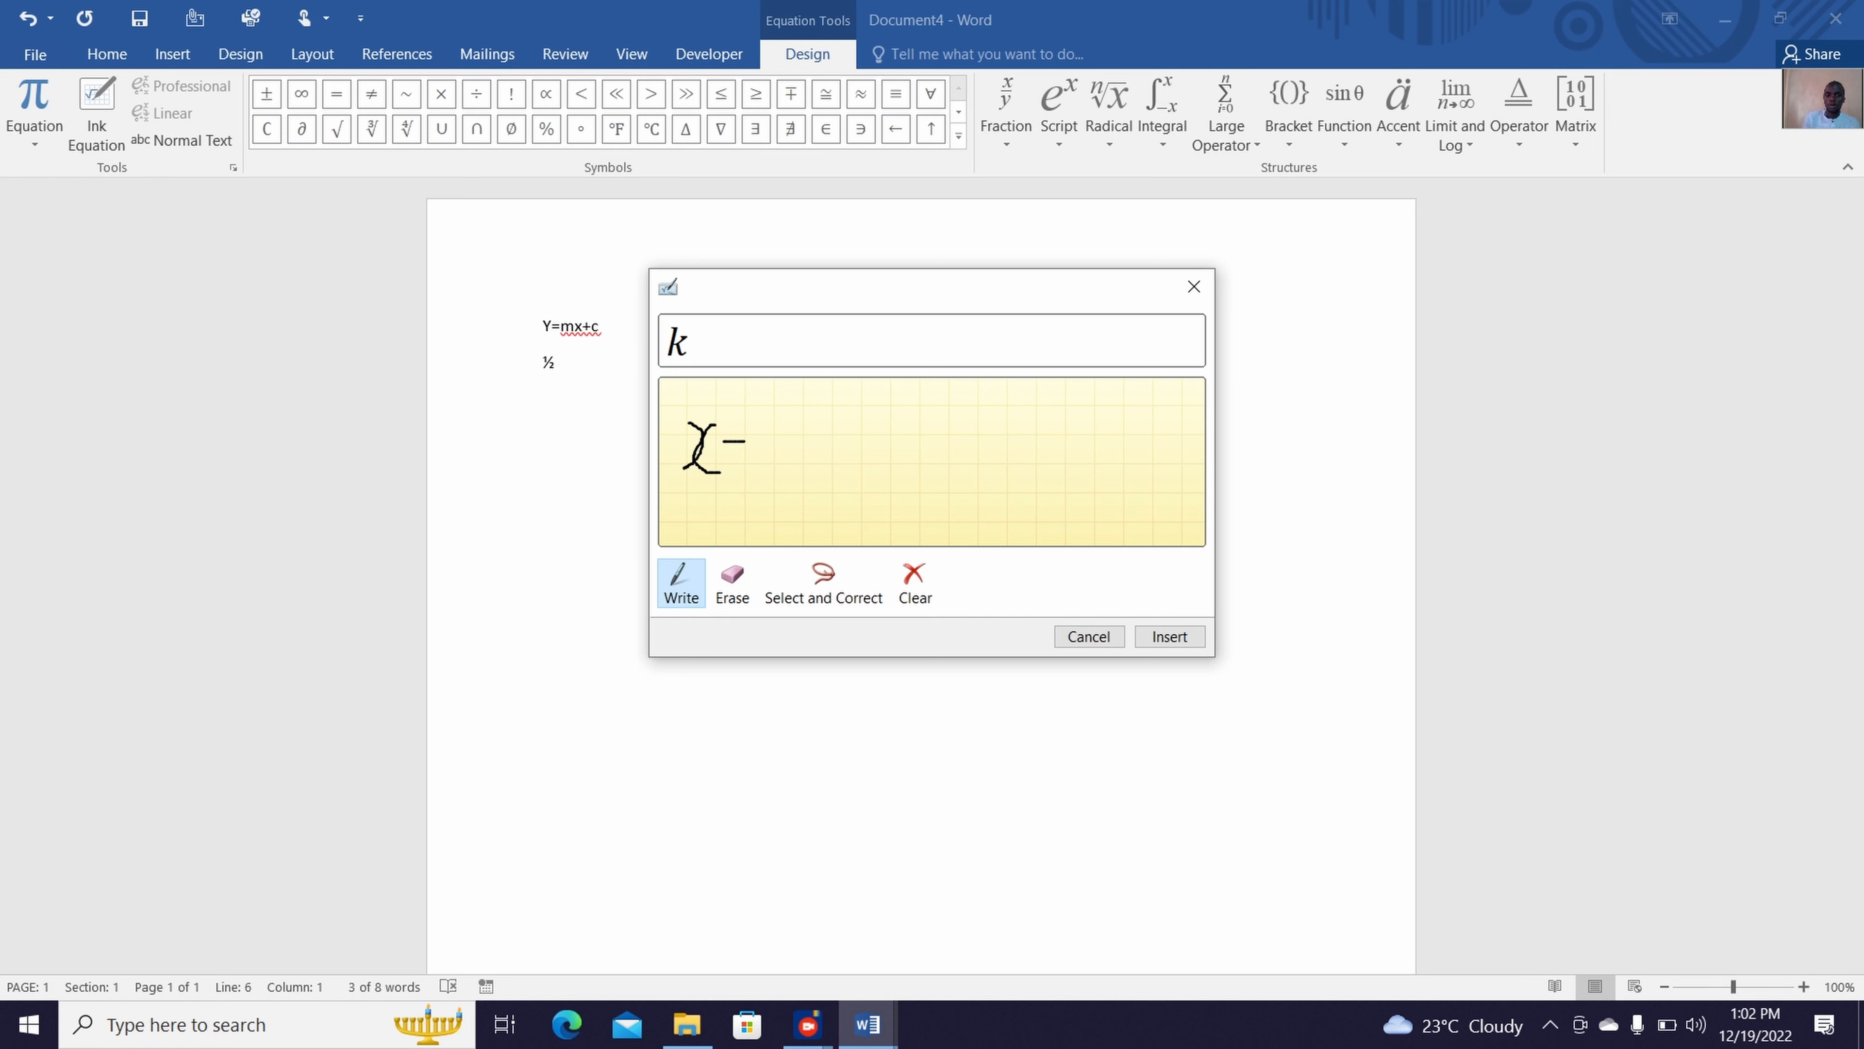
mouse_move(769, 444)
left_mouse_down()
mouse_move(864, 436)
mouse_move(836, 464)
left_mouse_up()
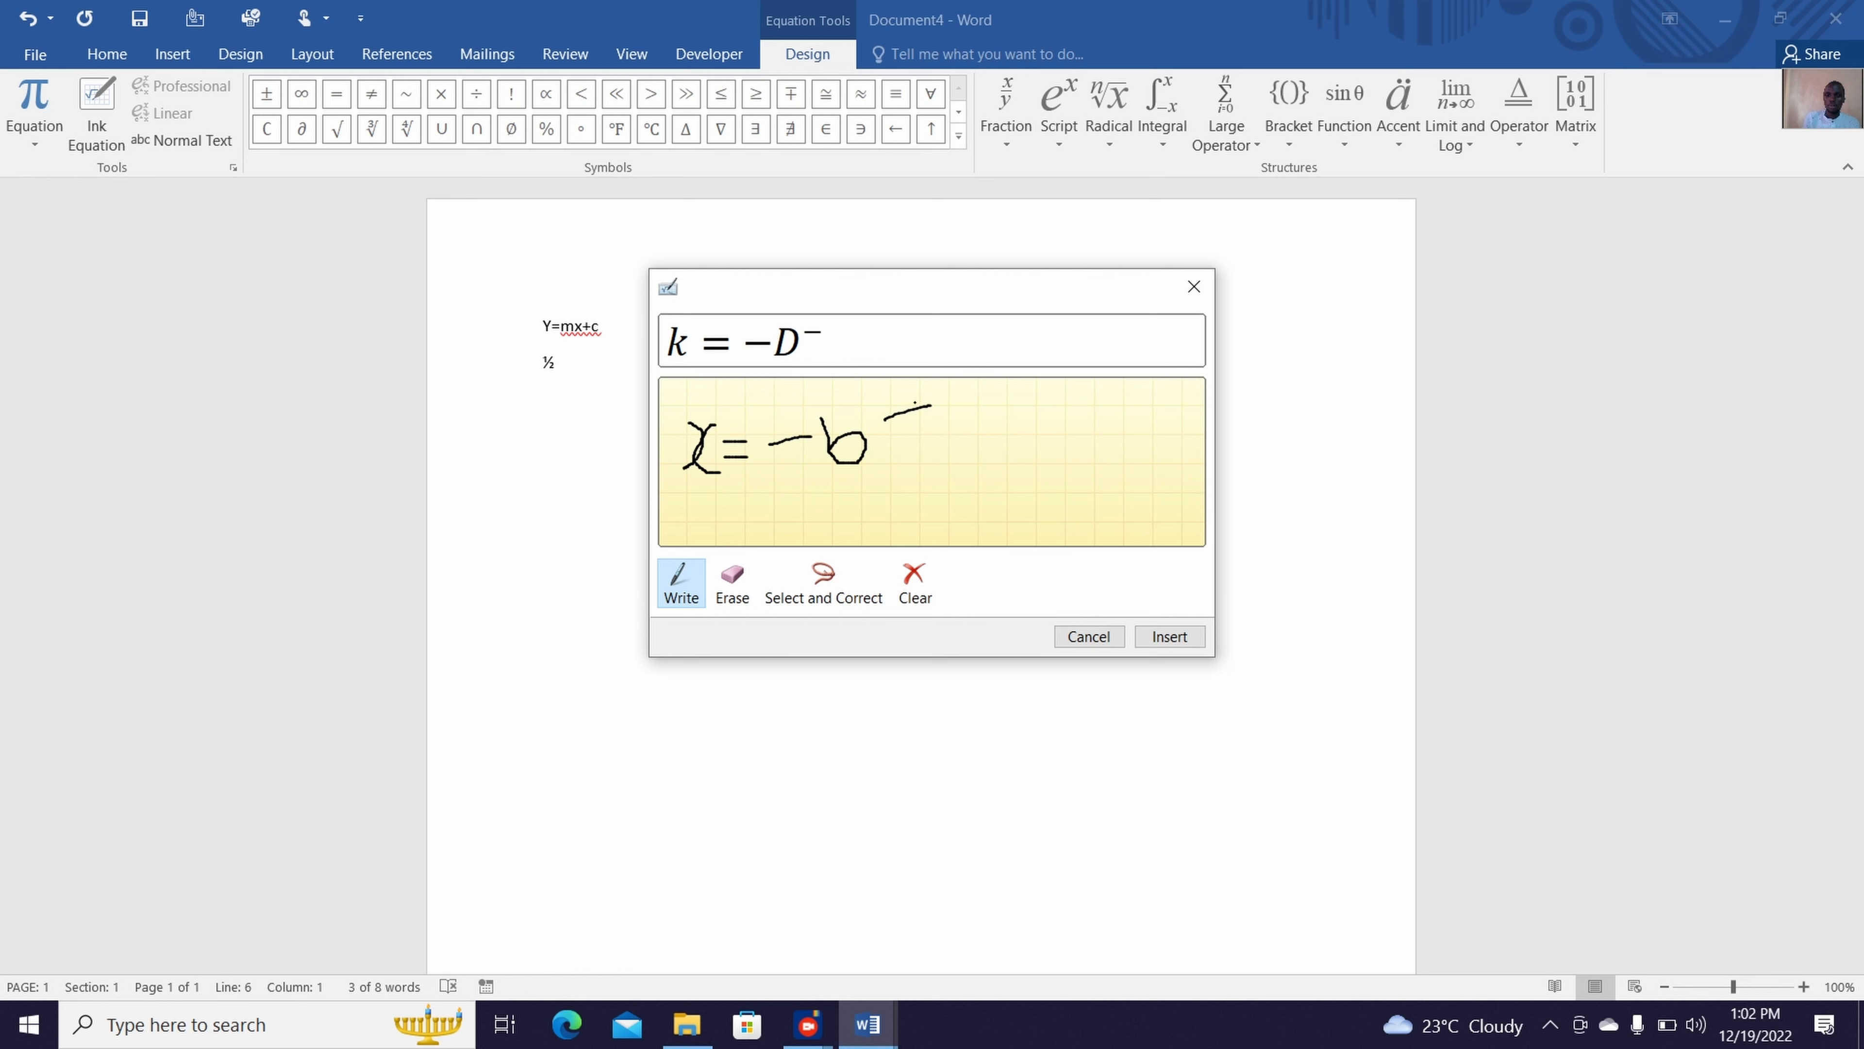
mouse_move(906, 441)
left_mouse_down()
mouse_move(954, 453)
mouse_move(1054, 388)
mouse_move(1124, 380)
left_mouse_up()
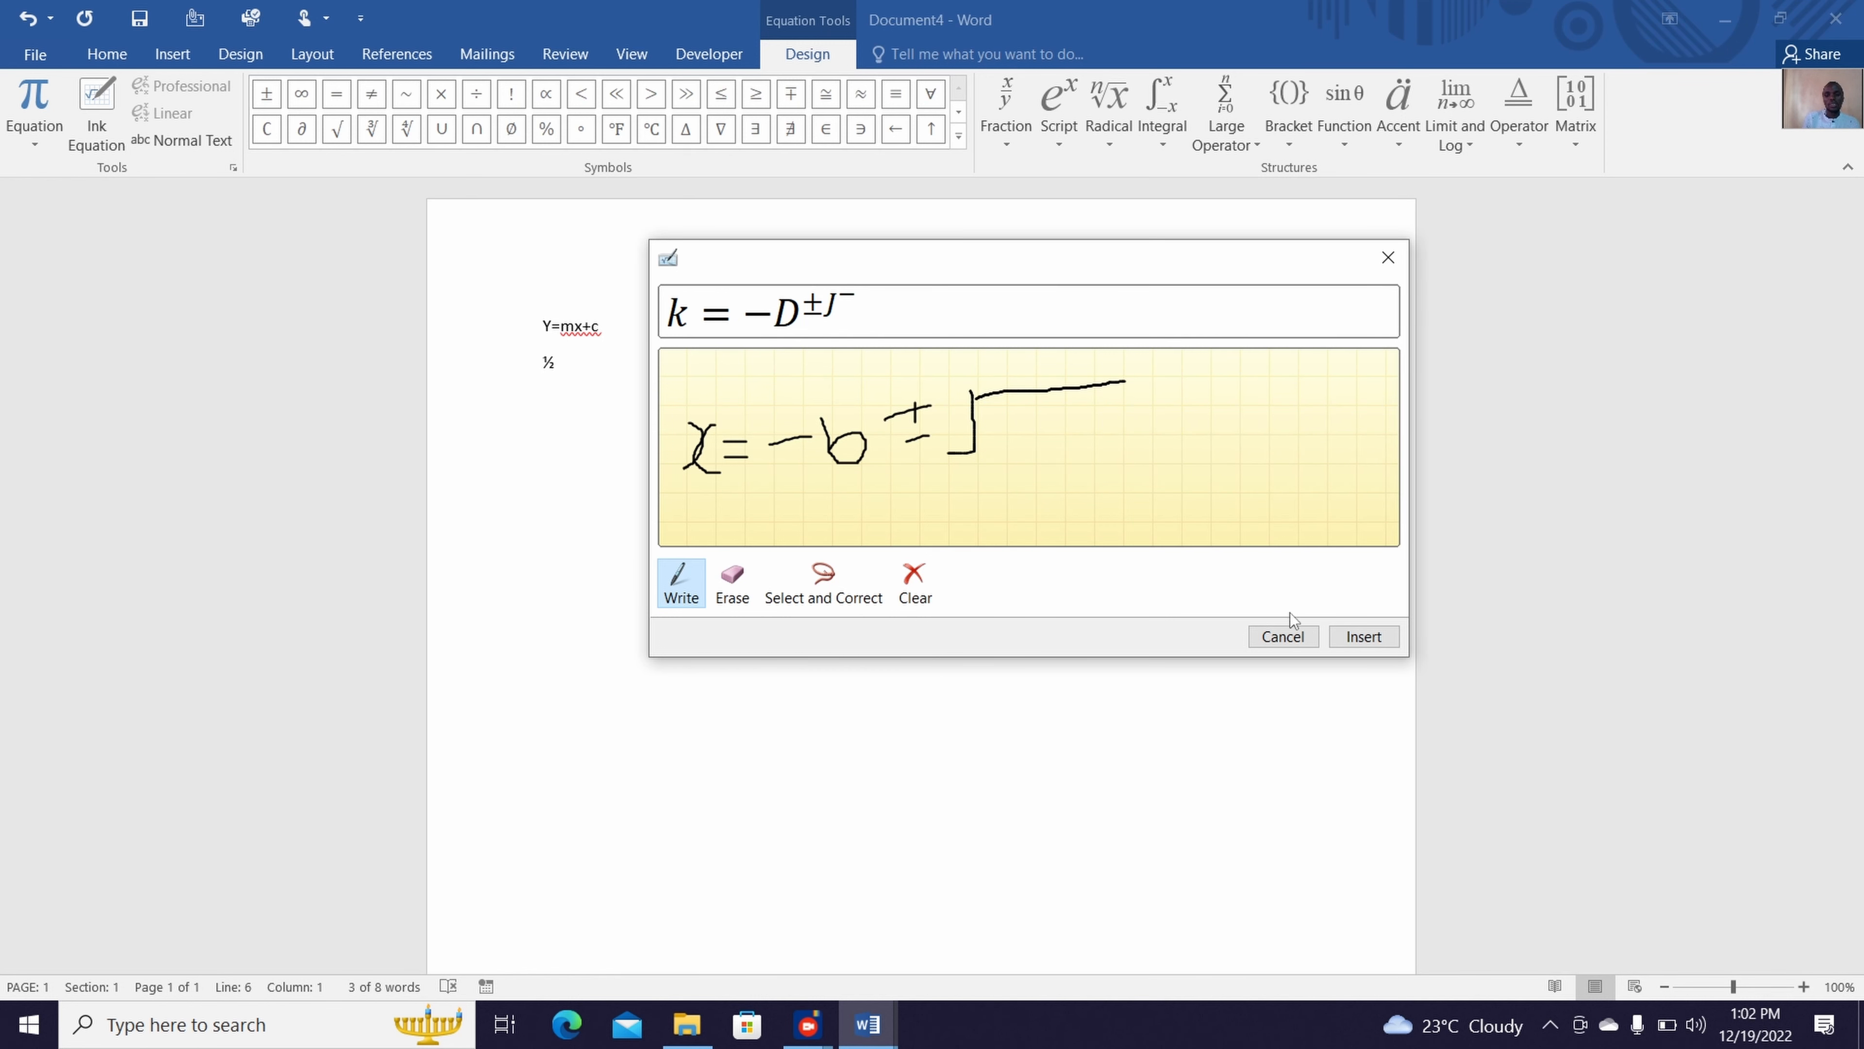
left_click(1283, 636)
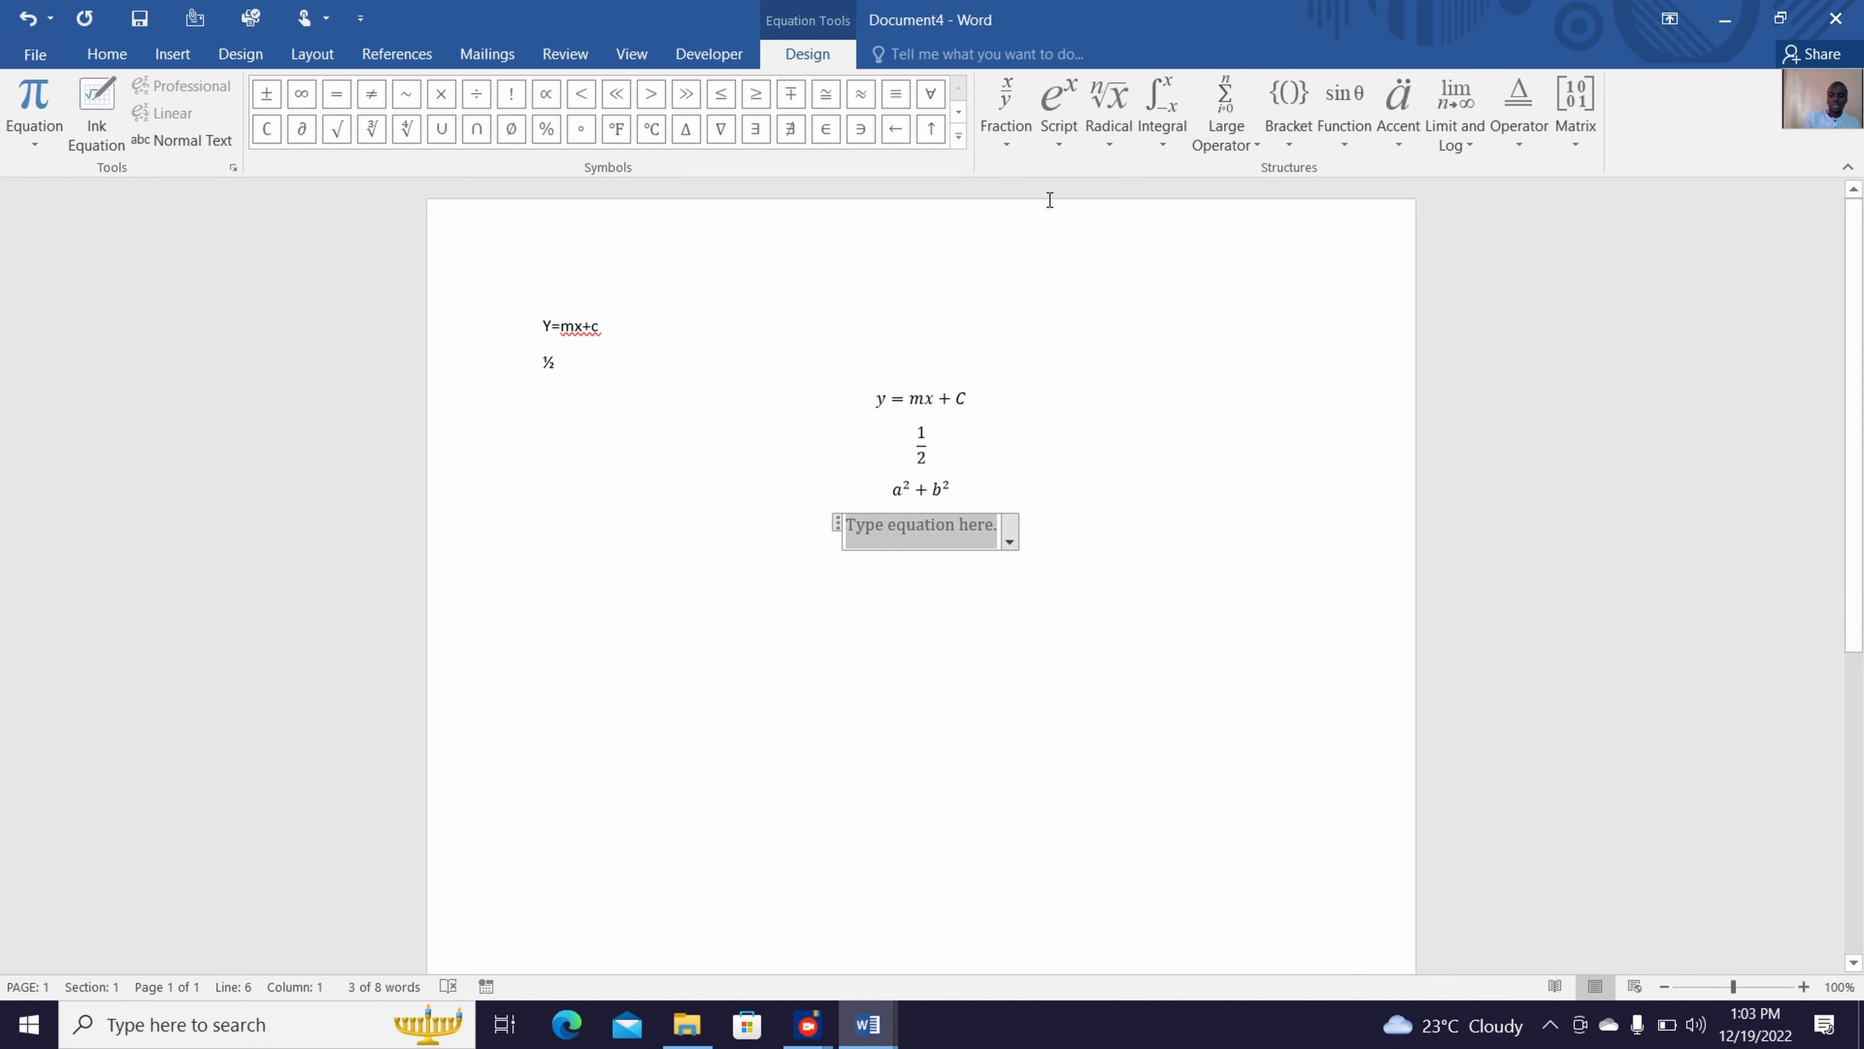
Enter x = in the empty equation, followed by an empty stacked fraction
type("x ")
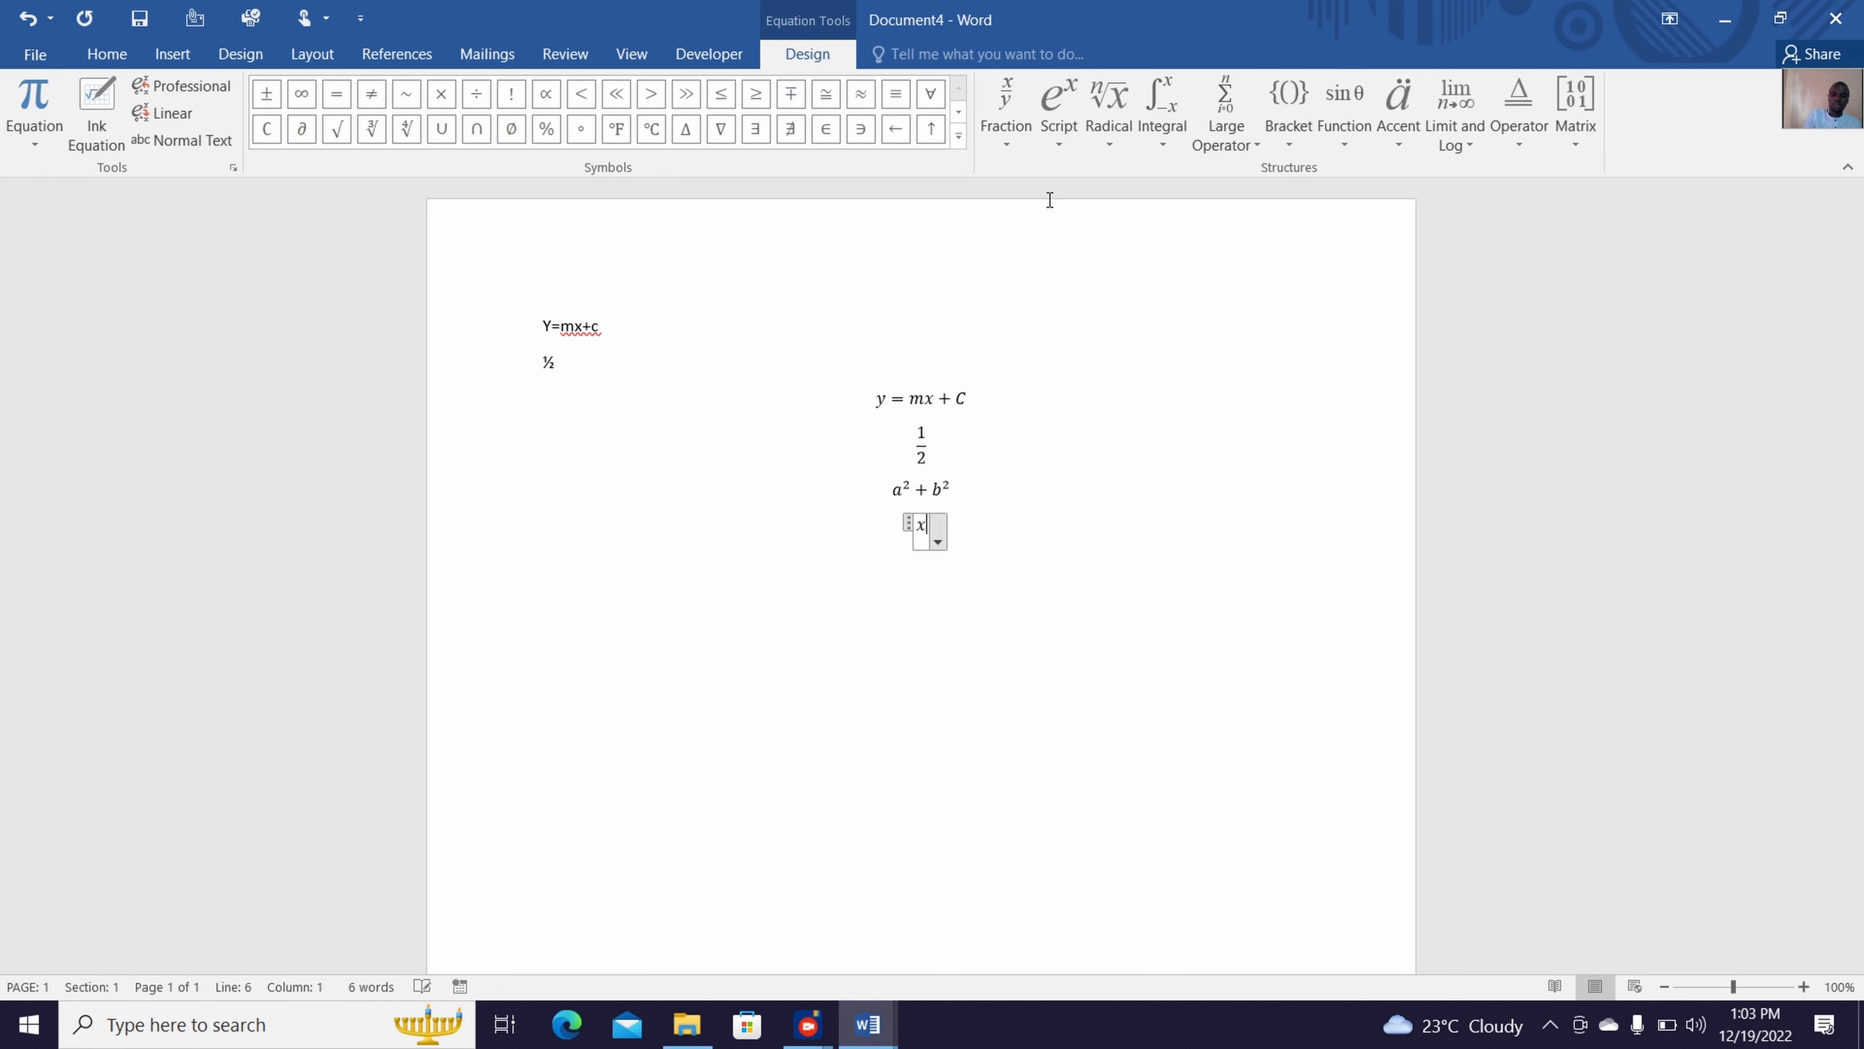
type("=")
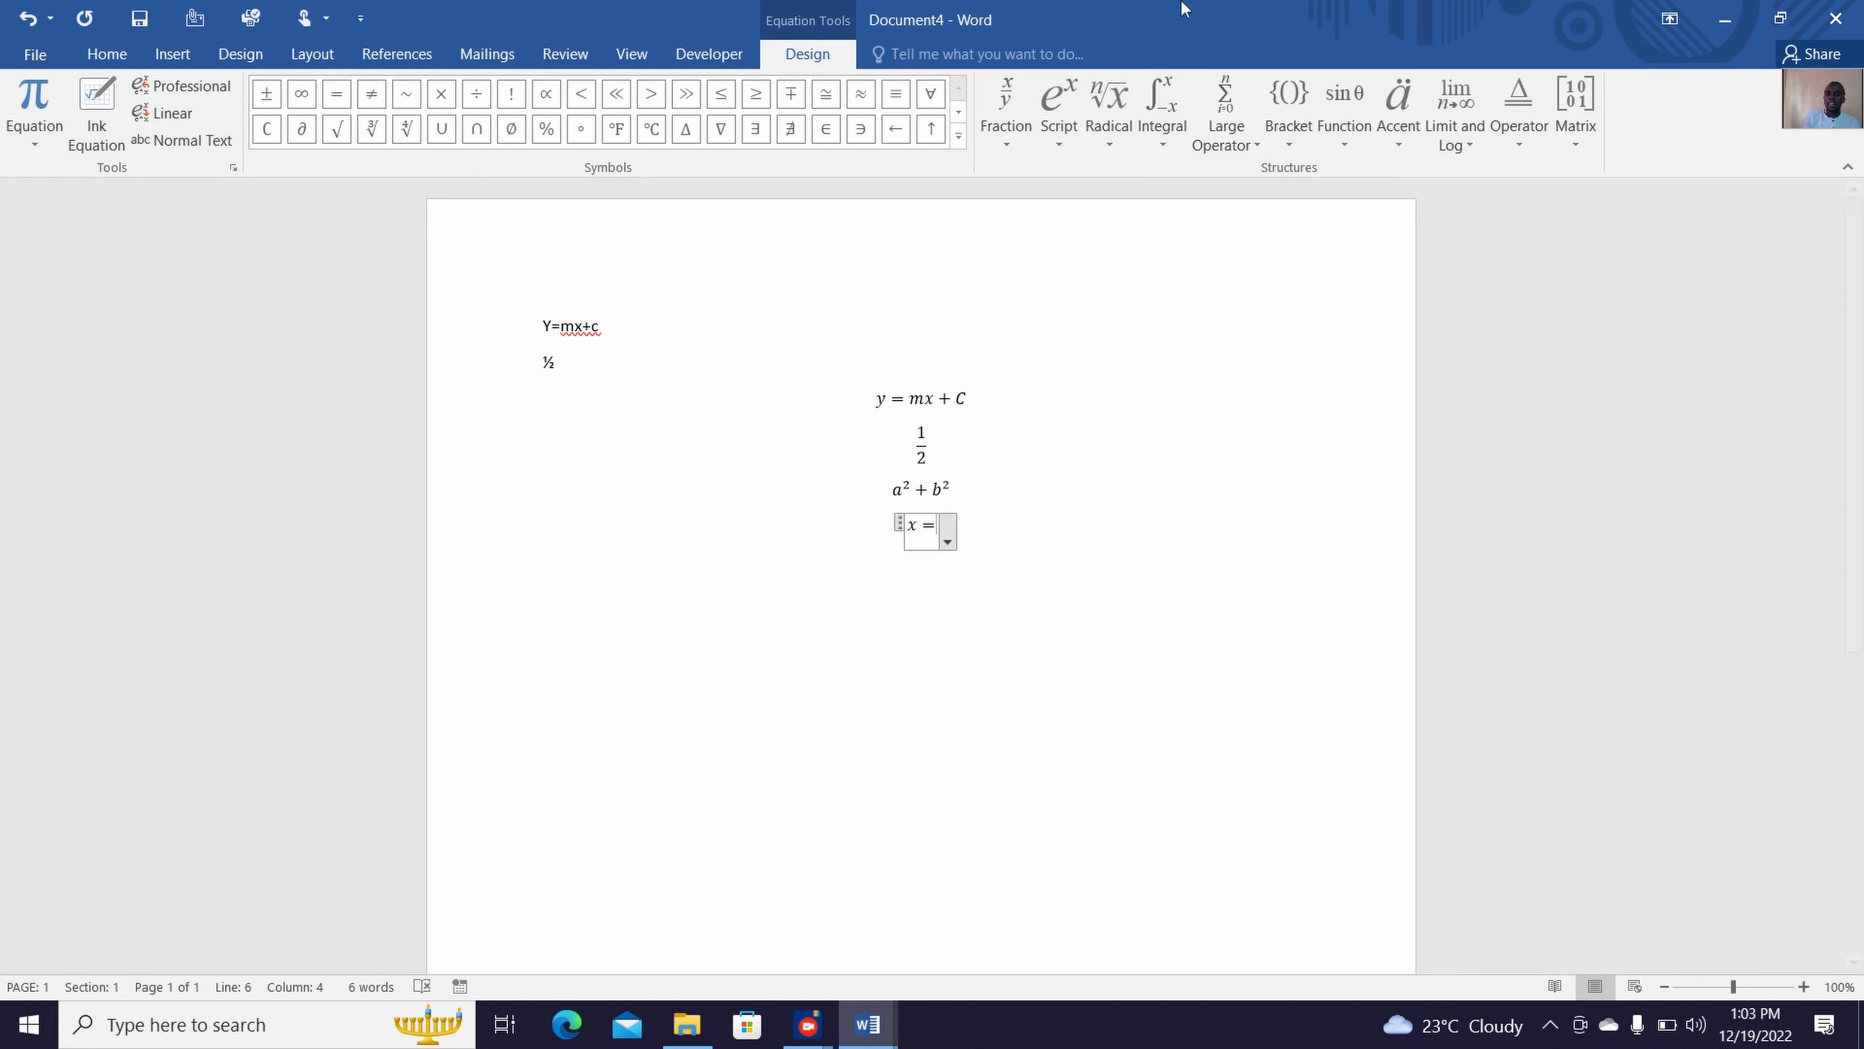
left_click(1009, 135)
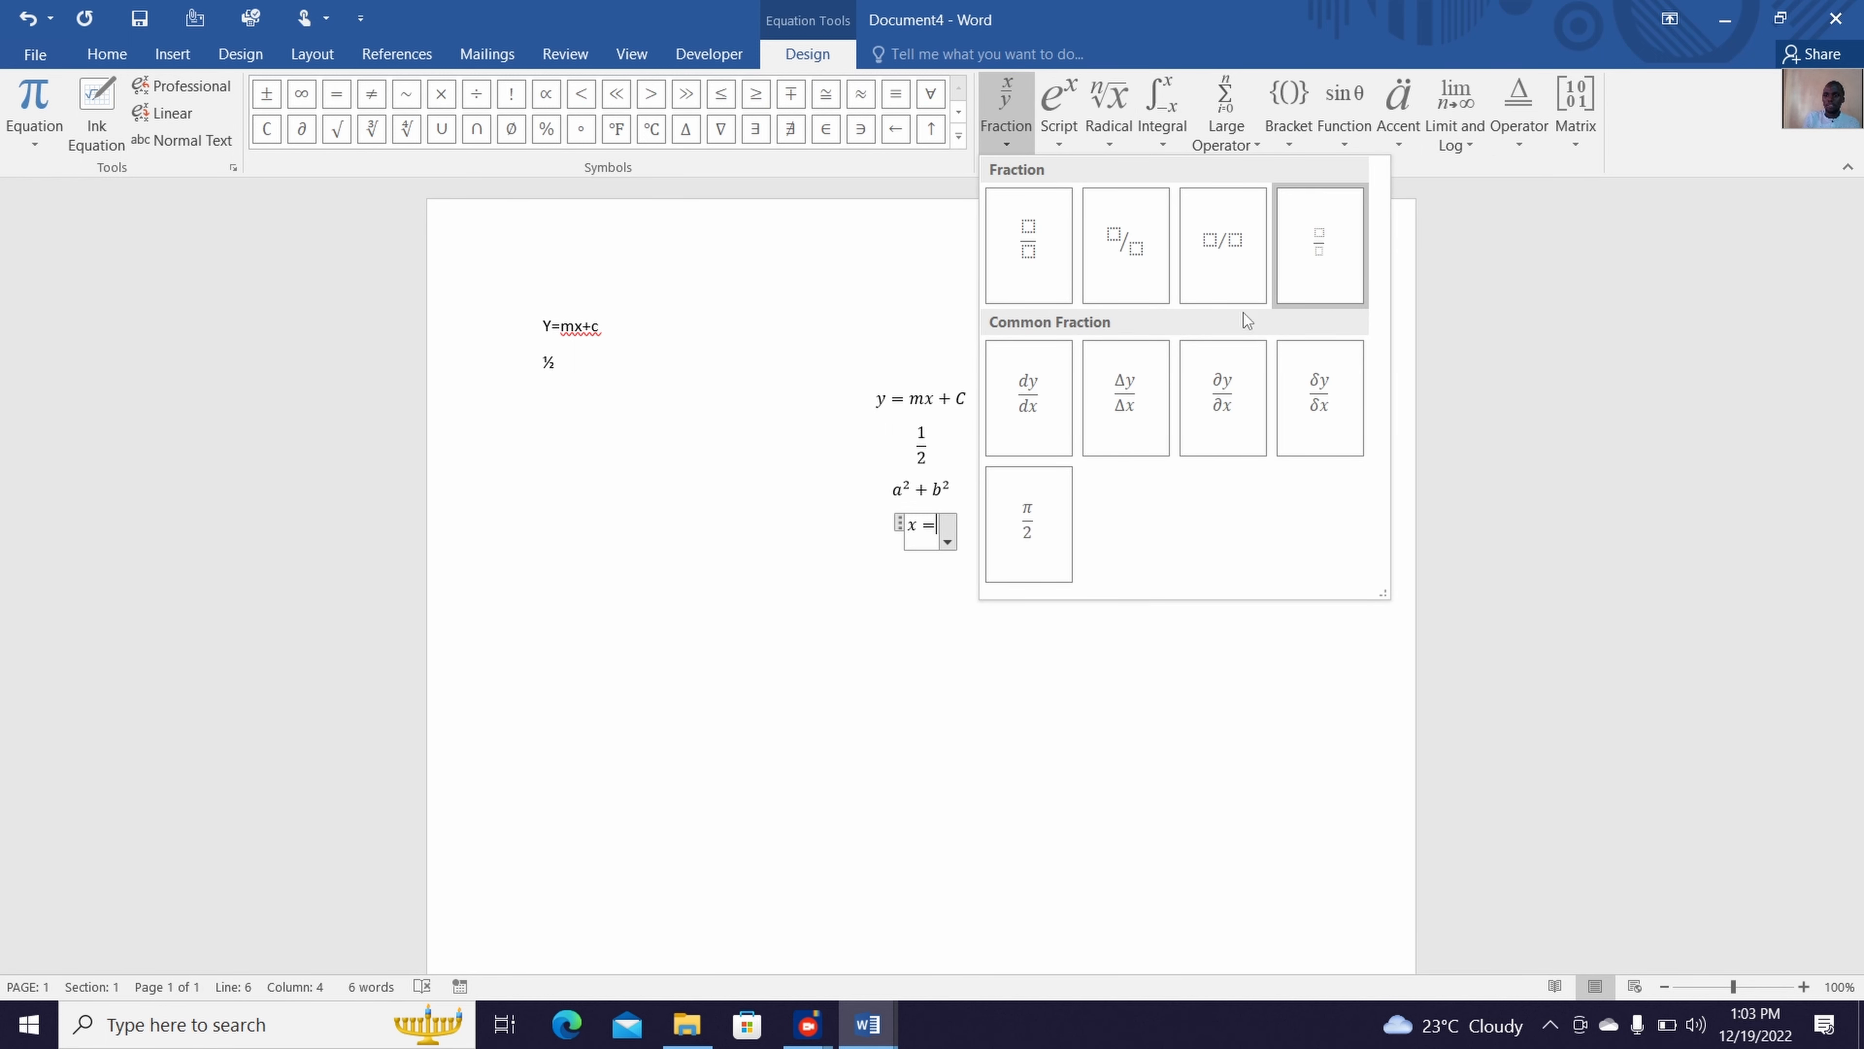
left_click(1024, 274)
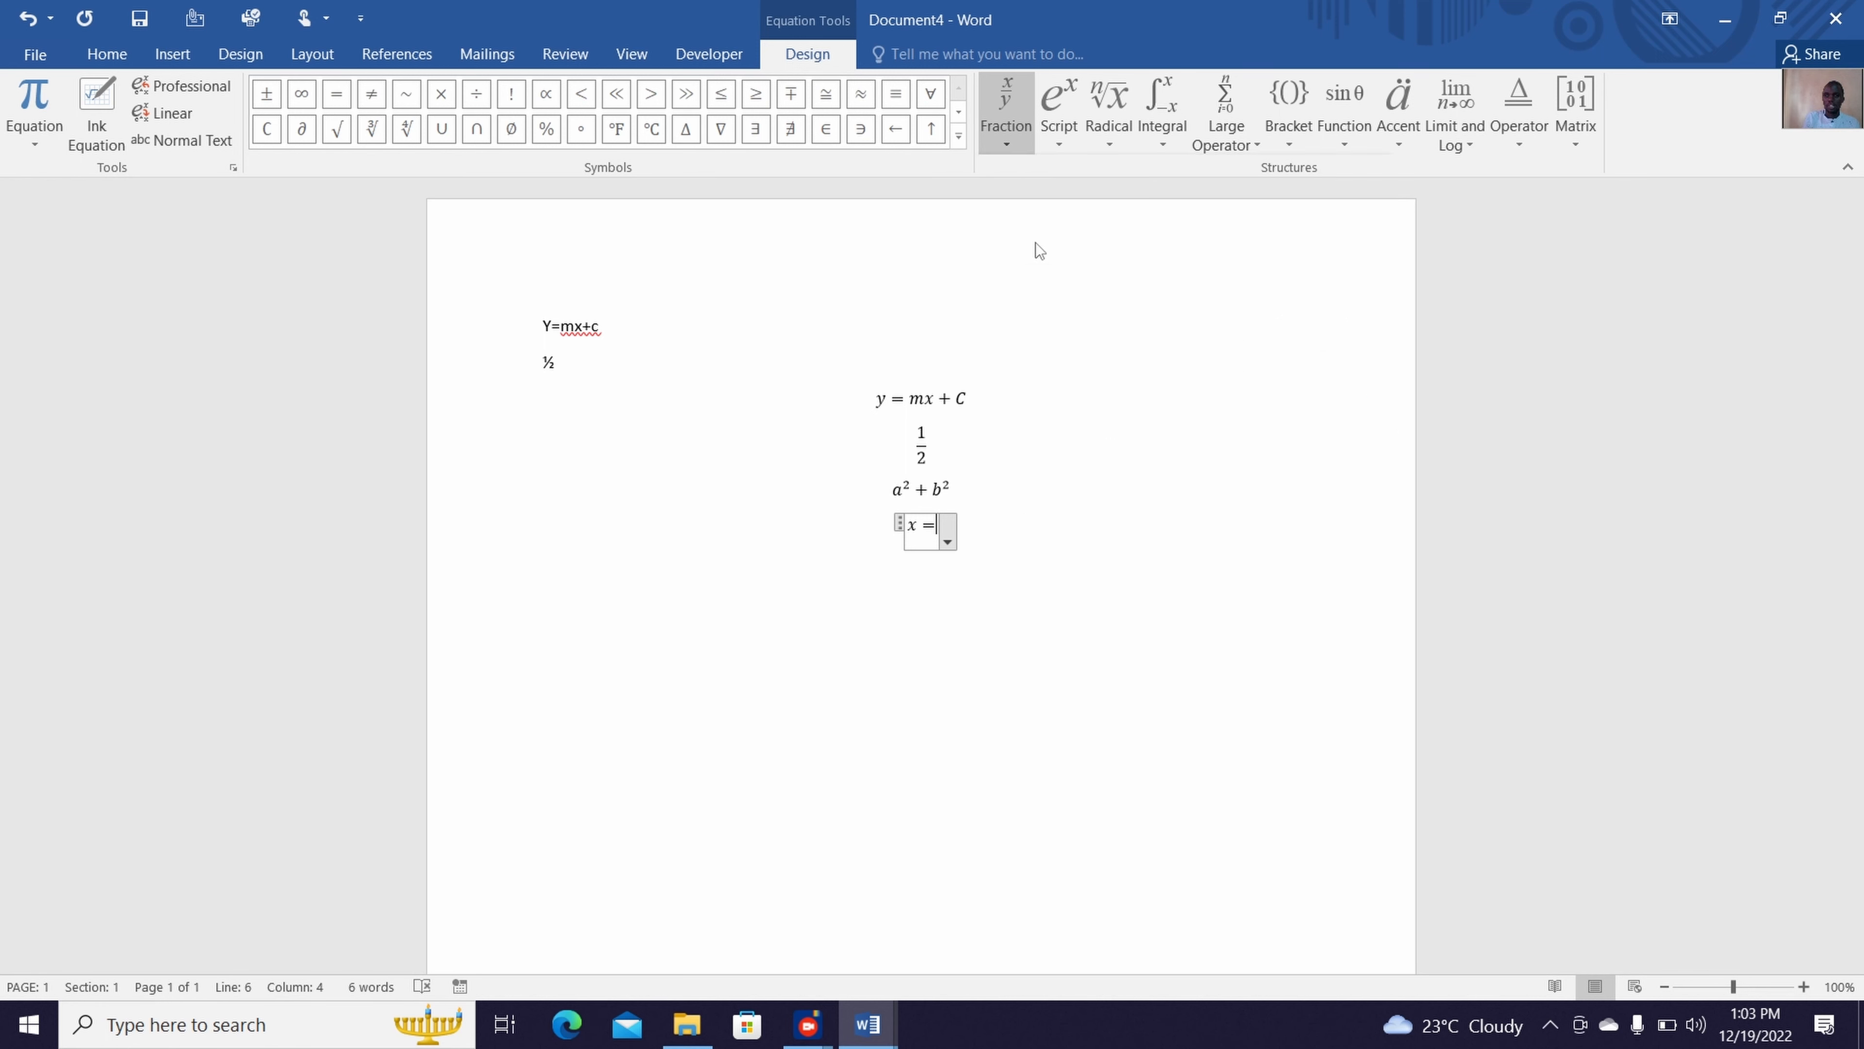
Fill the fraction's numerator with −b followed by the ± symbol from the Basic Math set
left_click(944, 515)
left_click(940, 518)
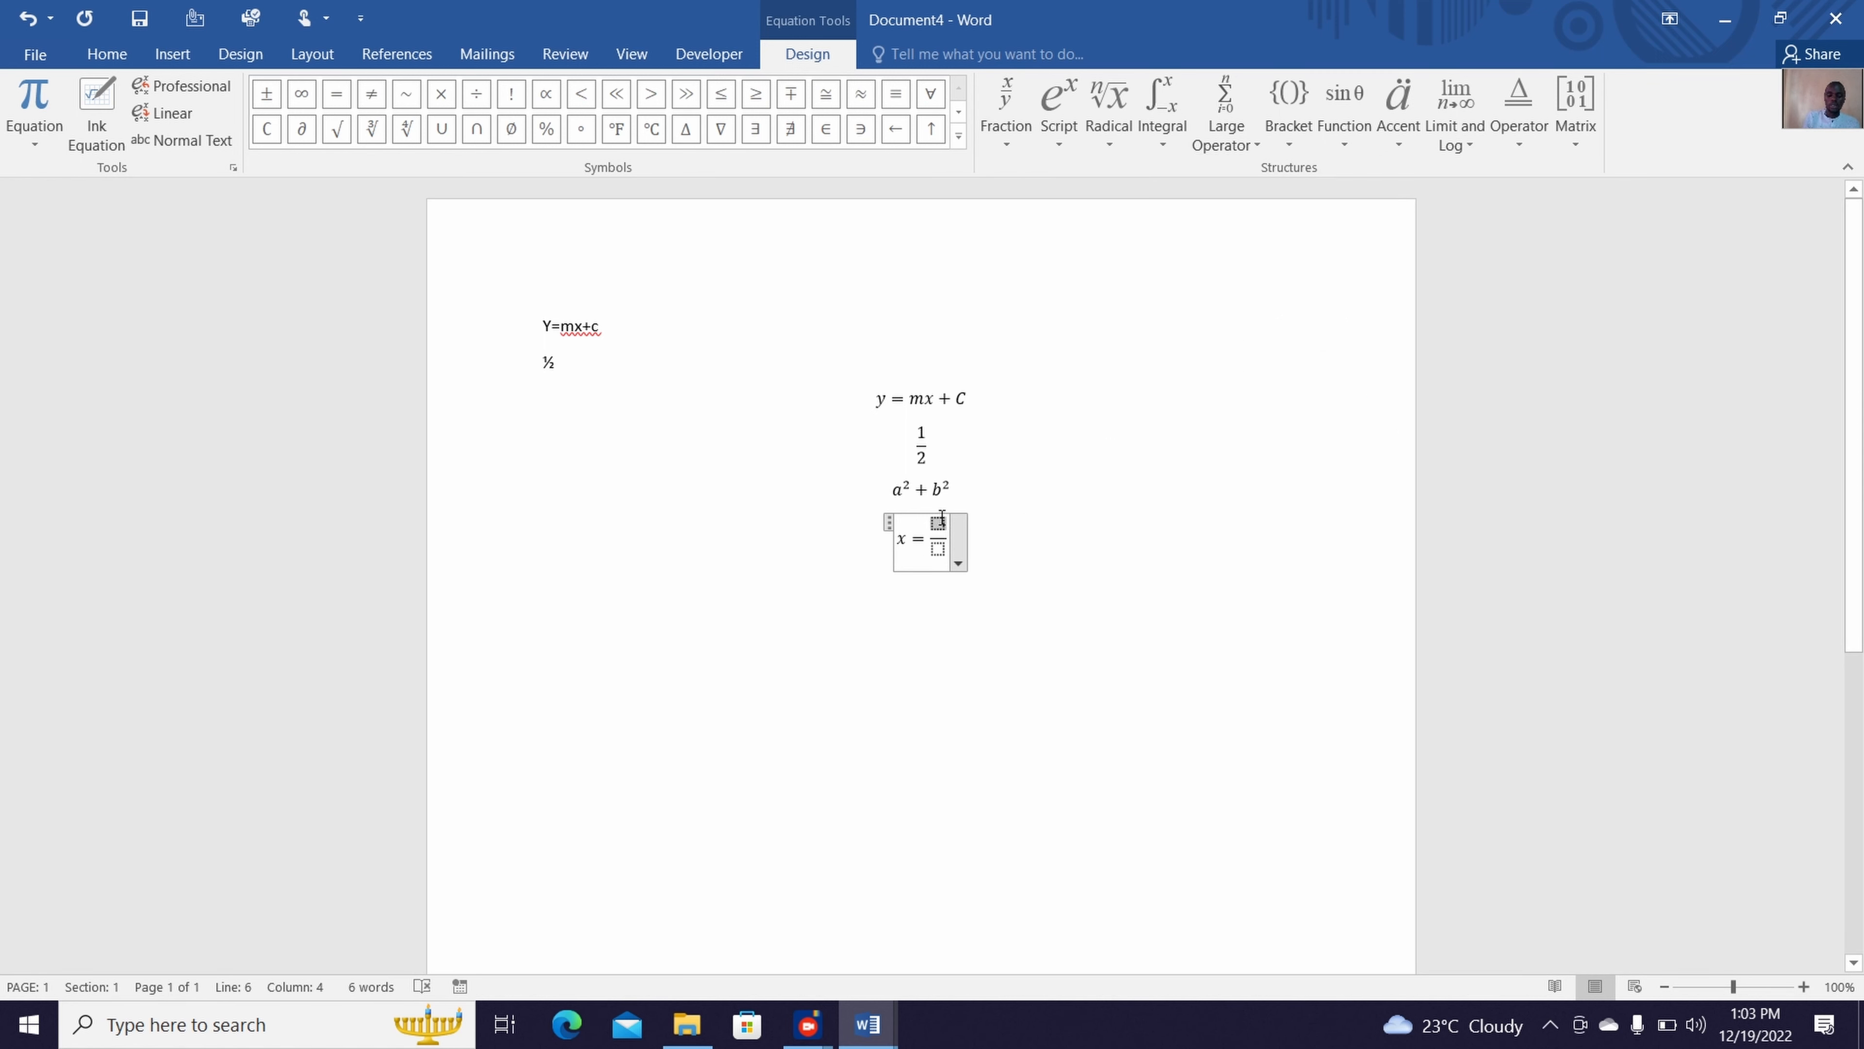
type("-")
type("b")
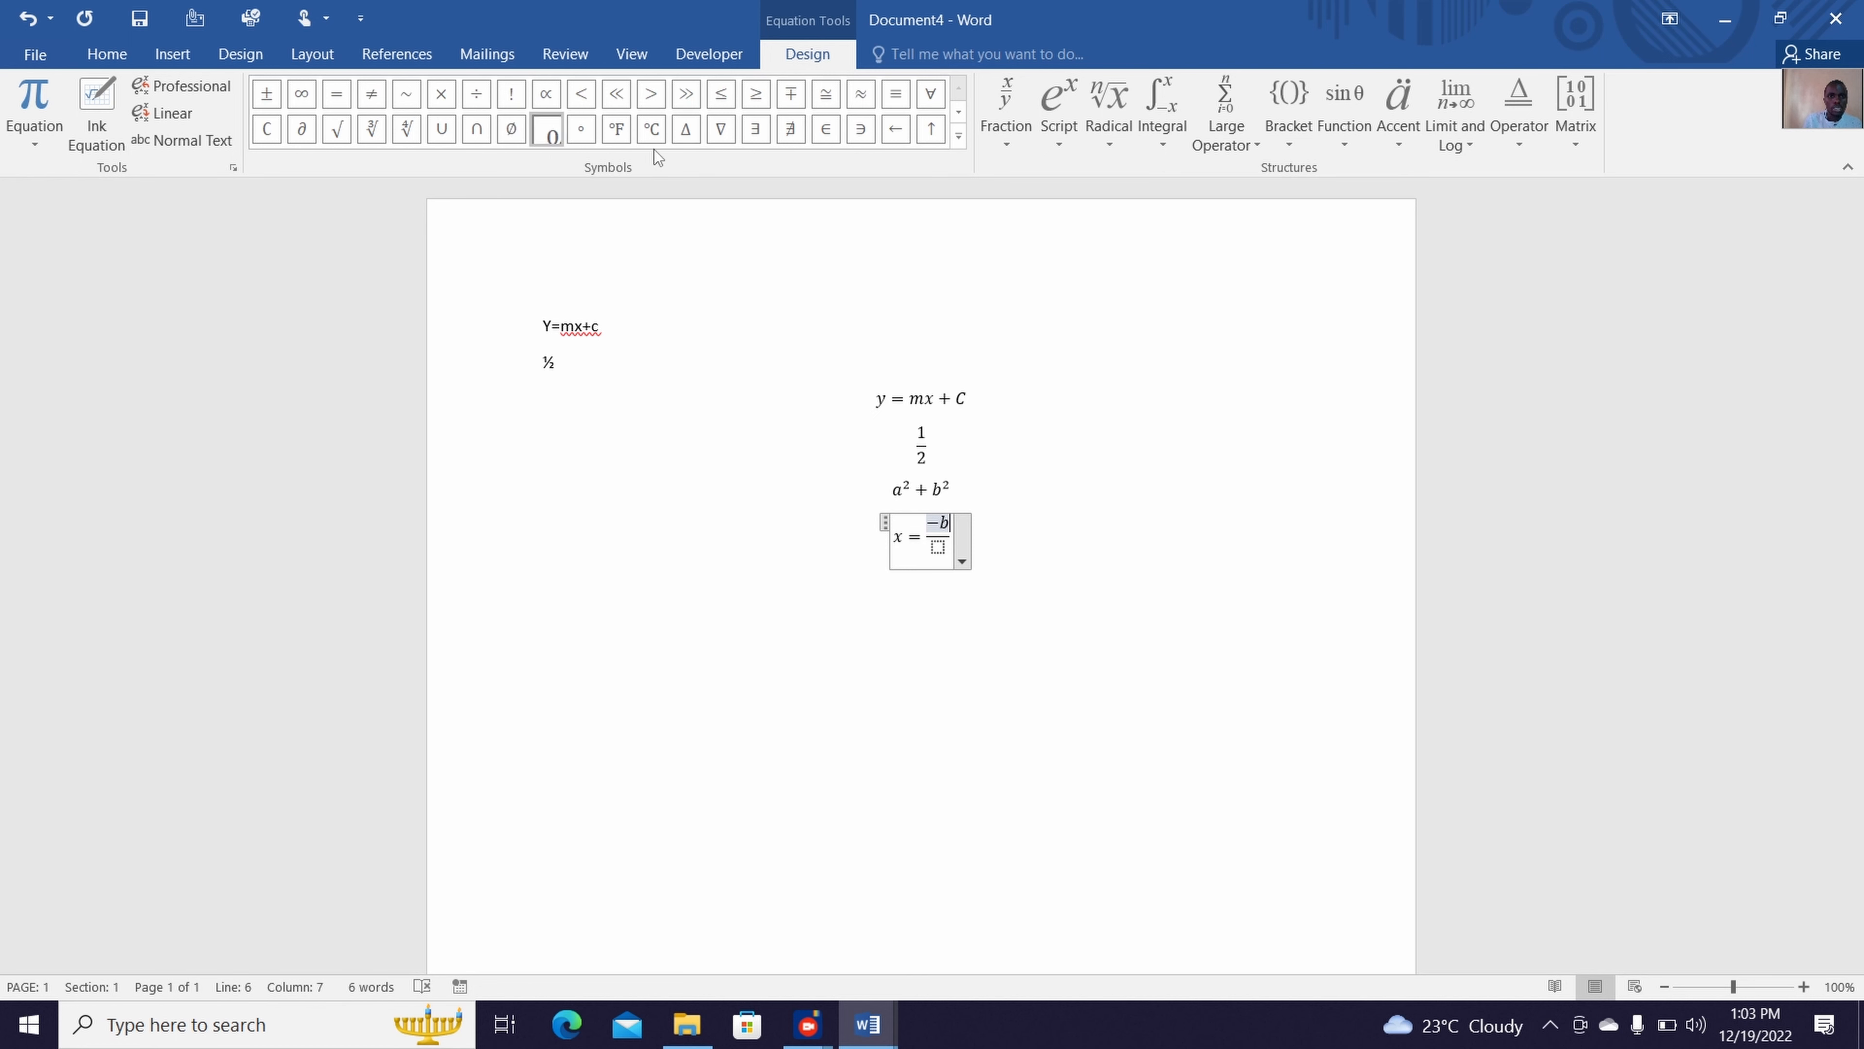
left_click(959, 142)
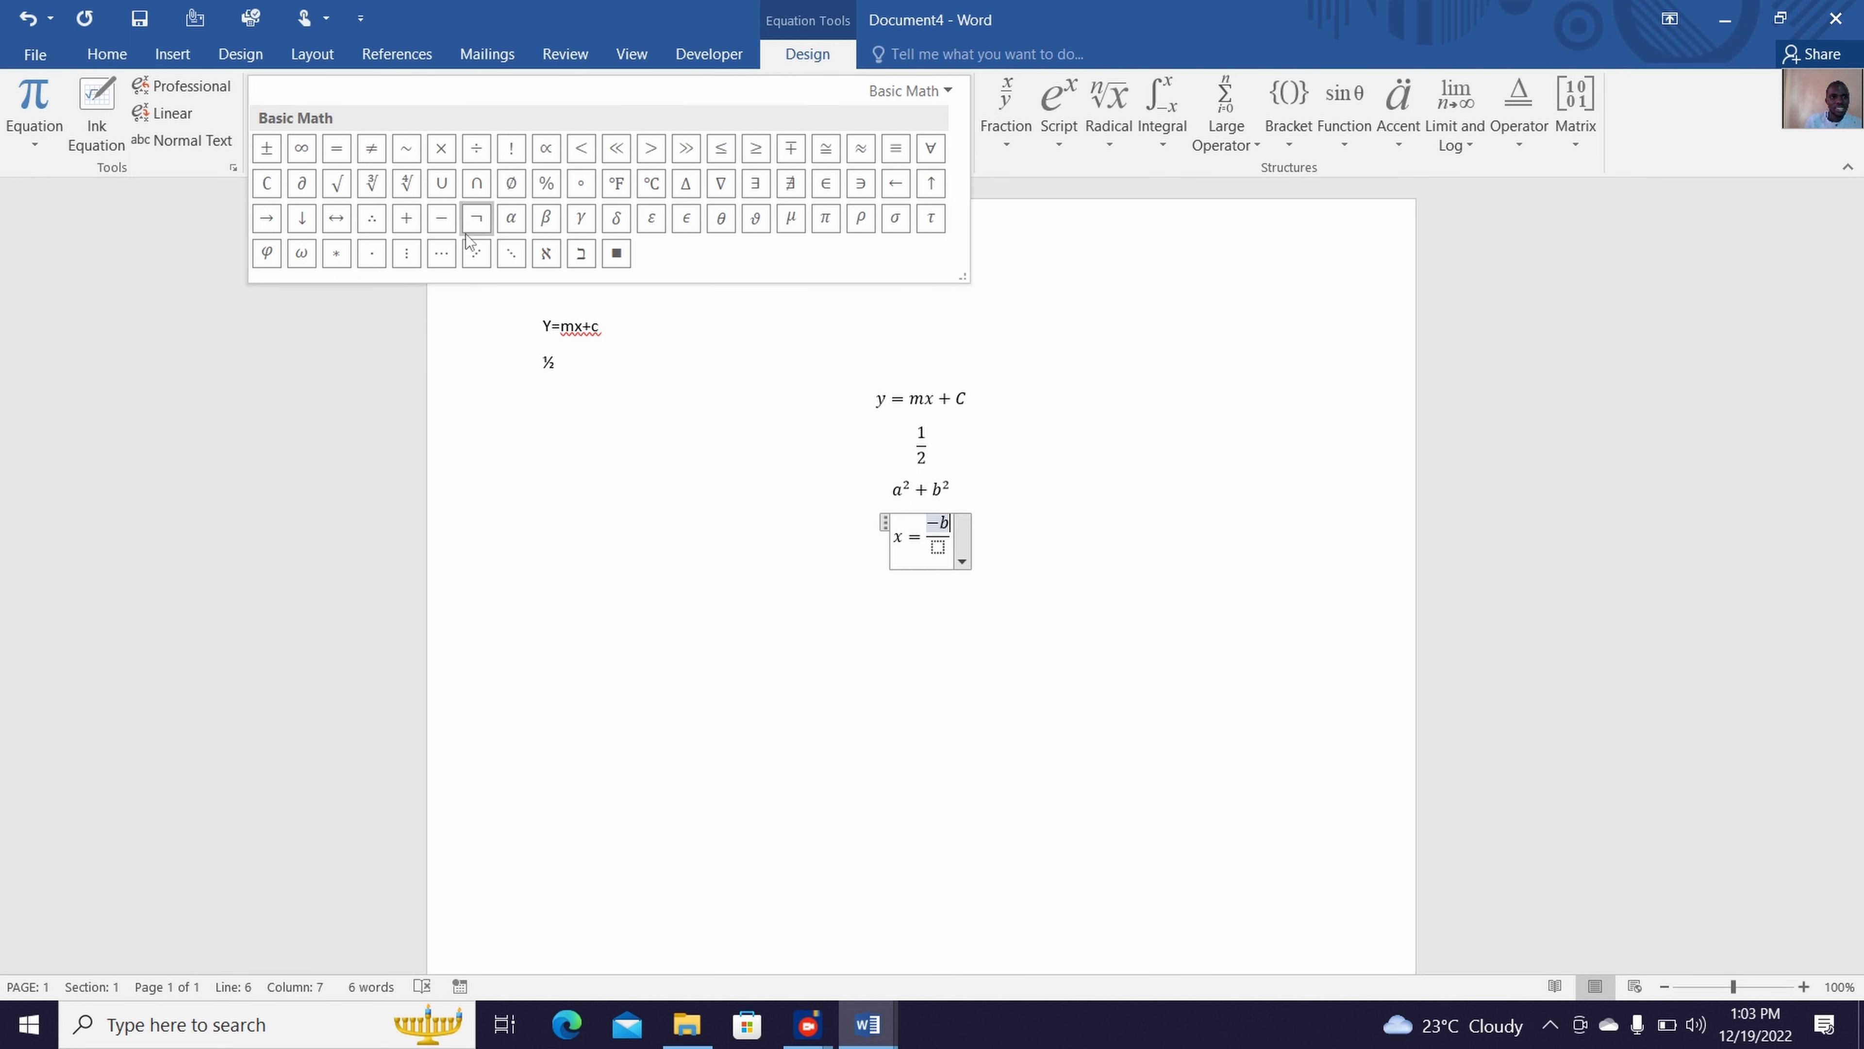
left_click(267, 148)
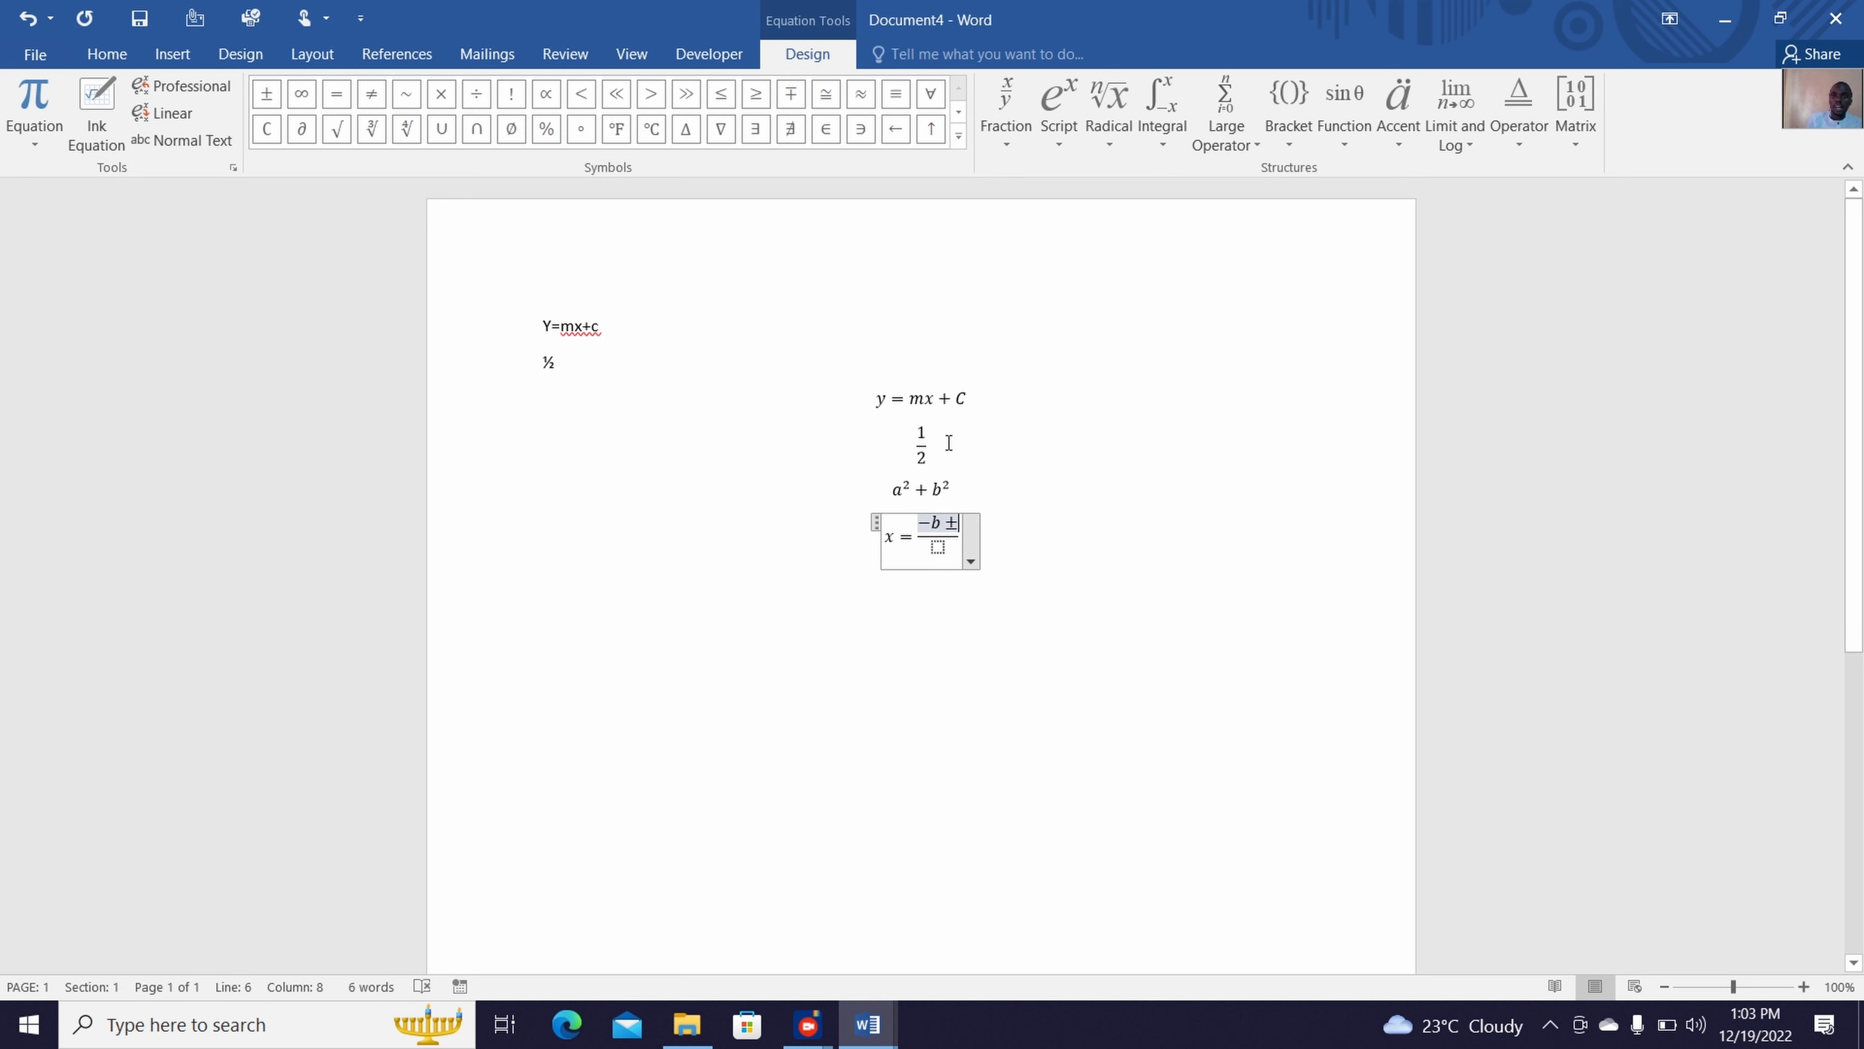
Add a square root after the ± sign and enter b² inside it using a superscript structure
left_click(1124, 114)
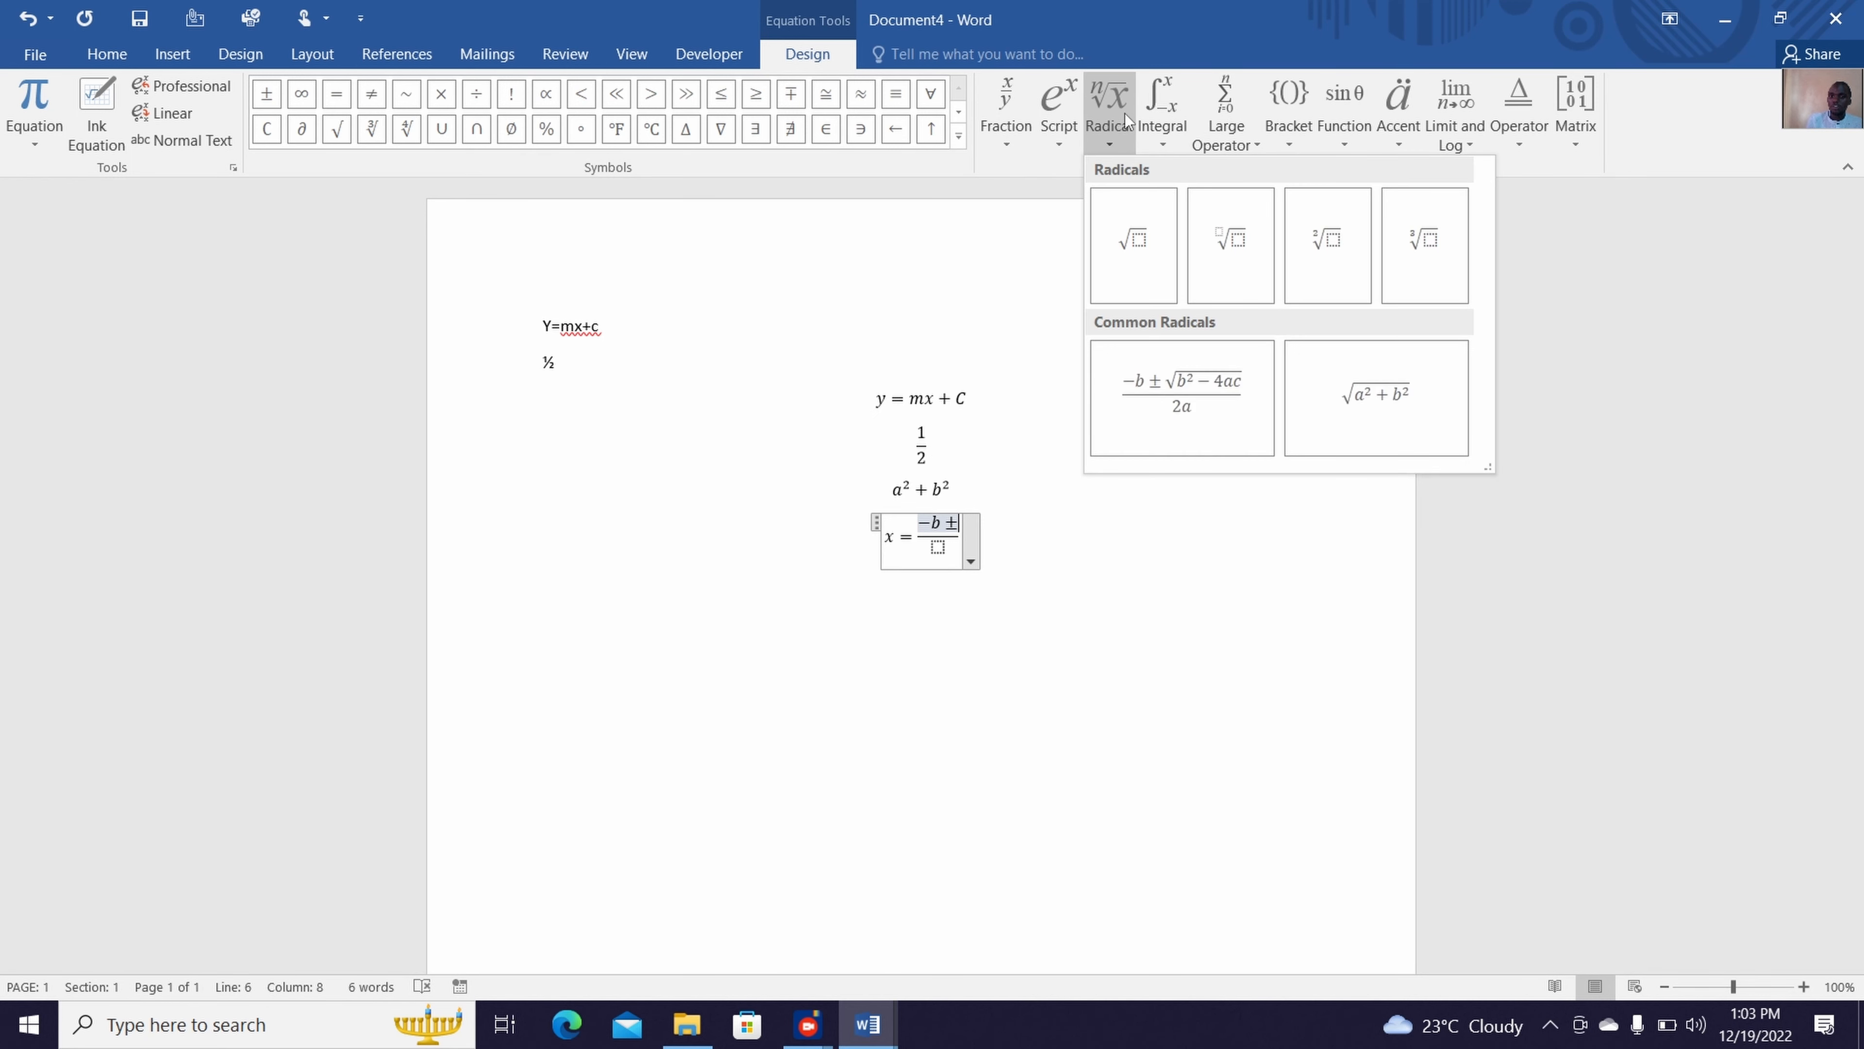
left_click(1135, 217)
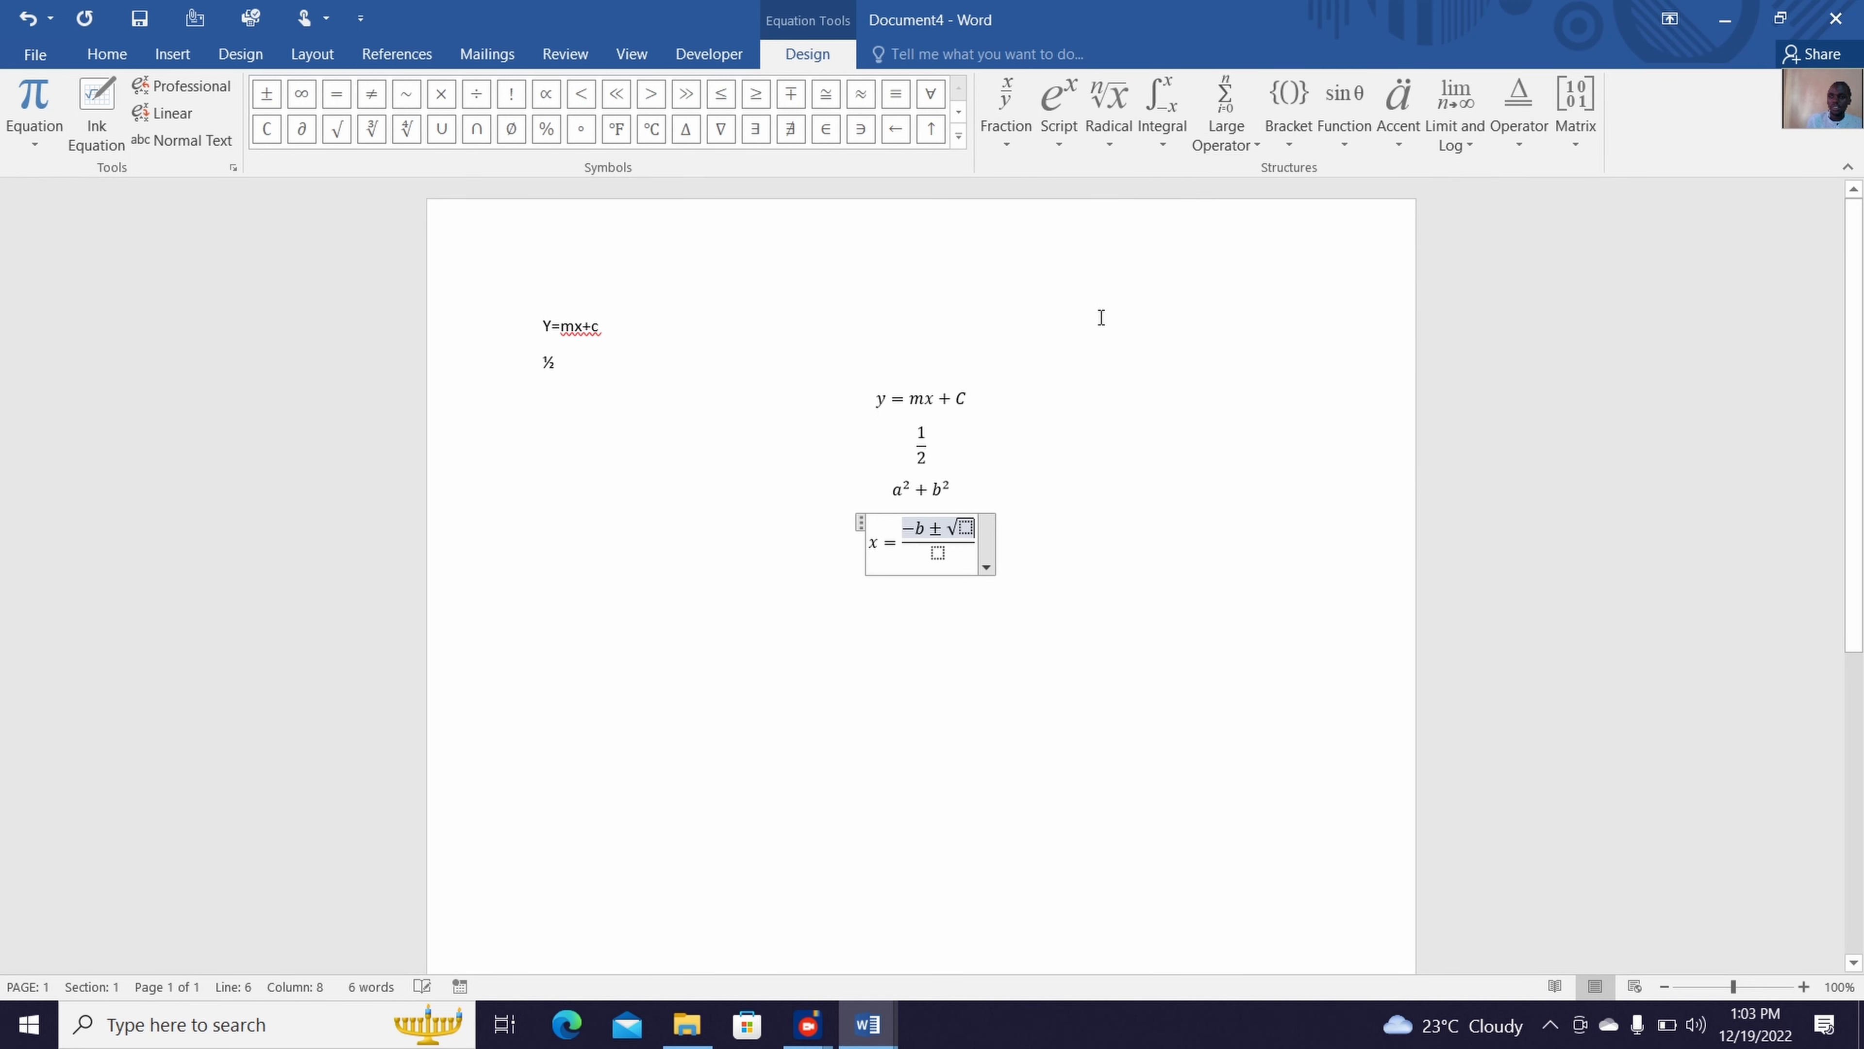
left_click(965, 526)
left_click(1064, 135)
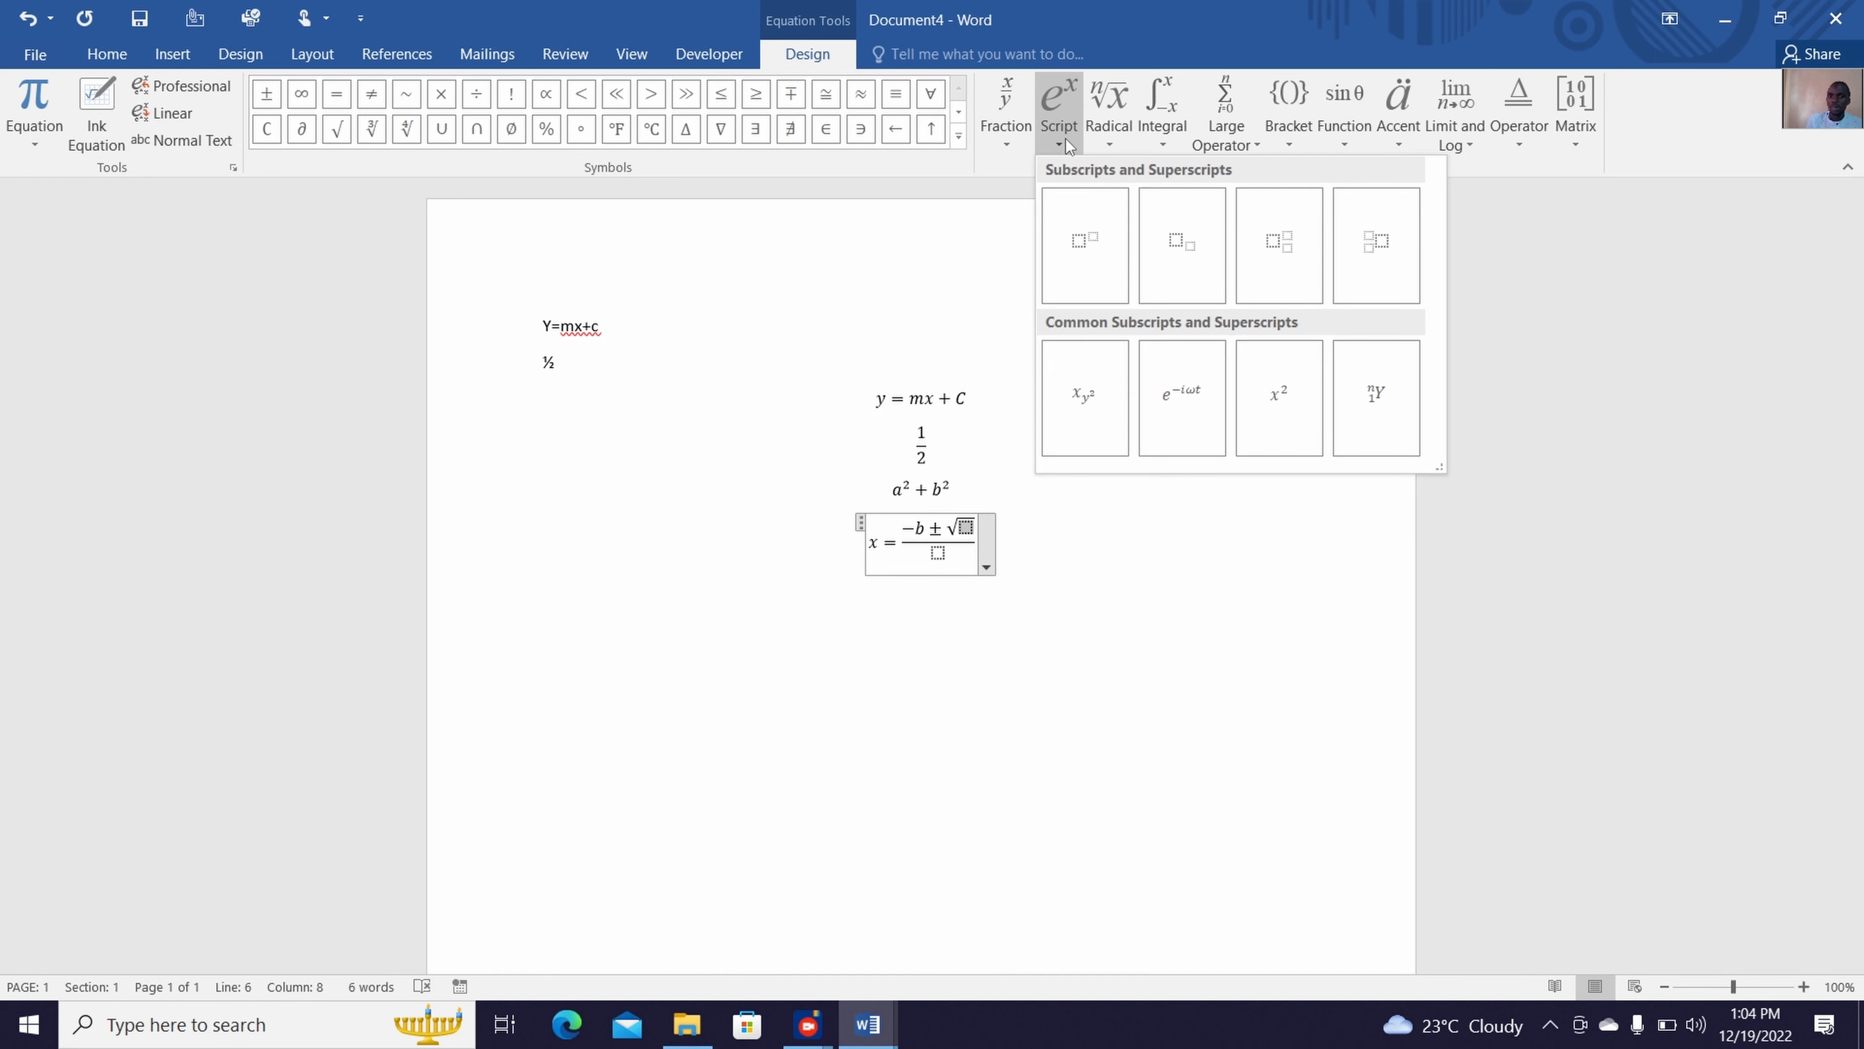
left_click(1086, 242)
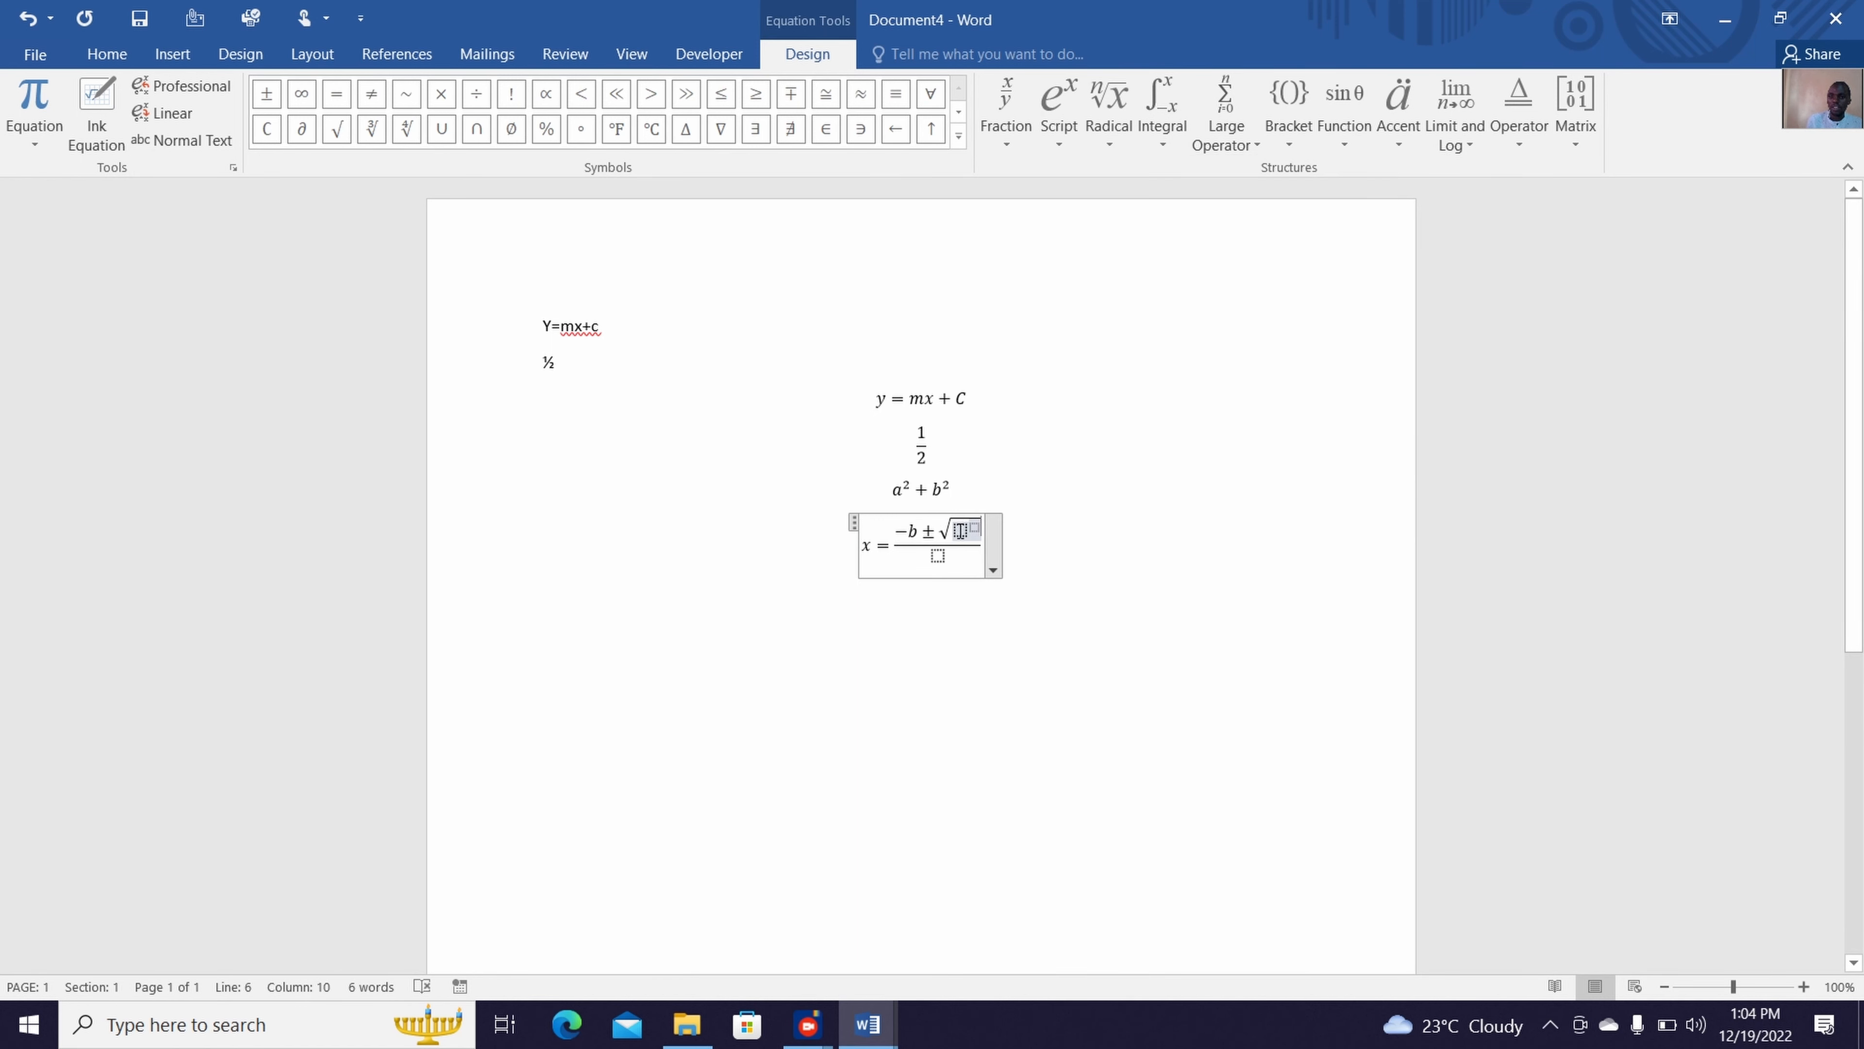
type("b")
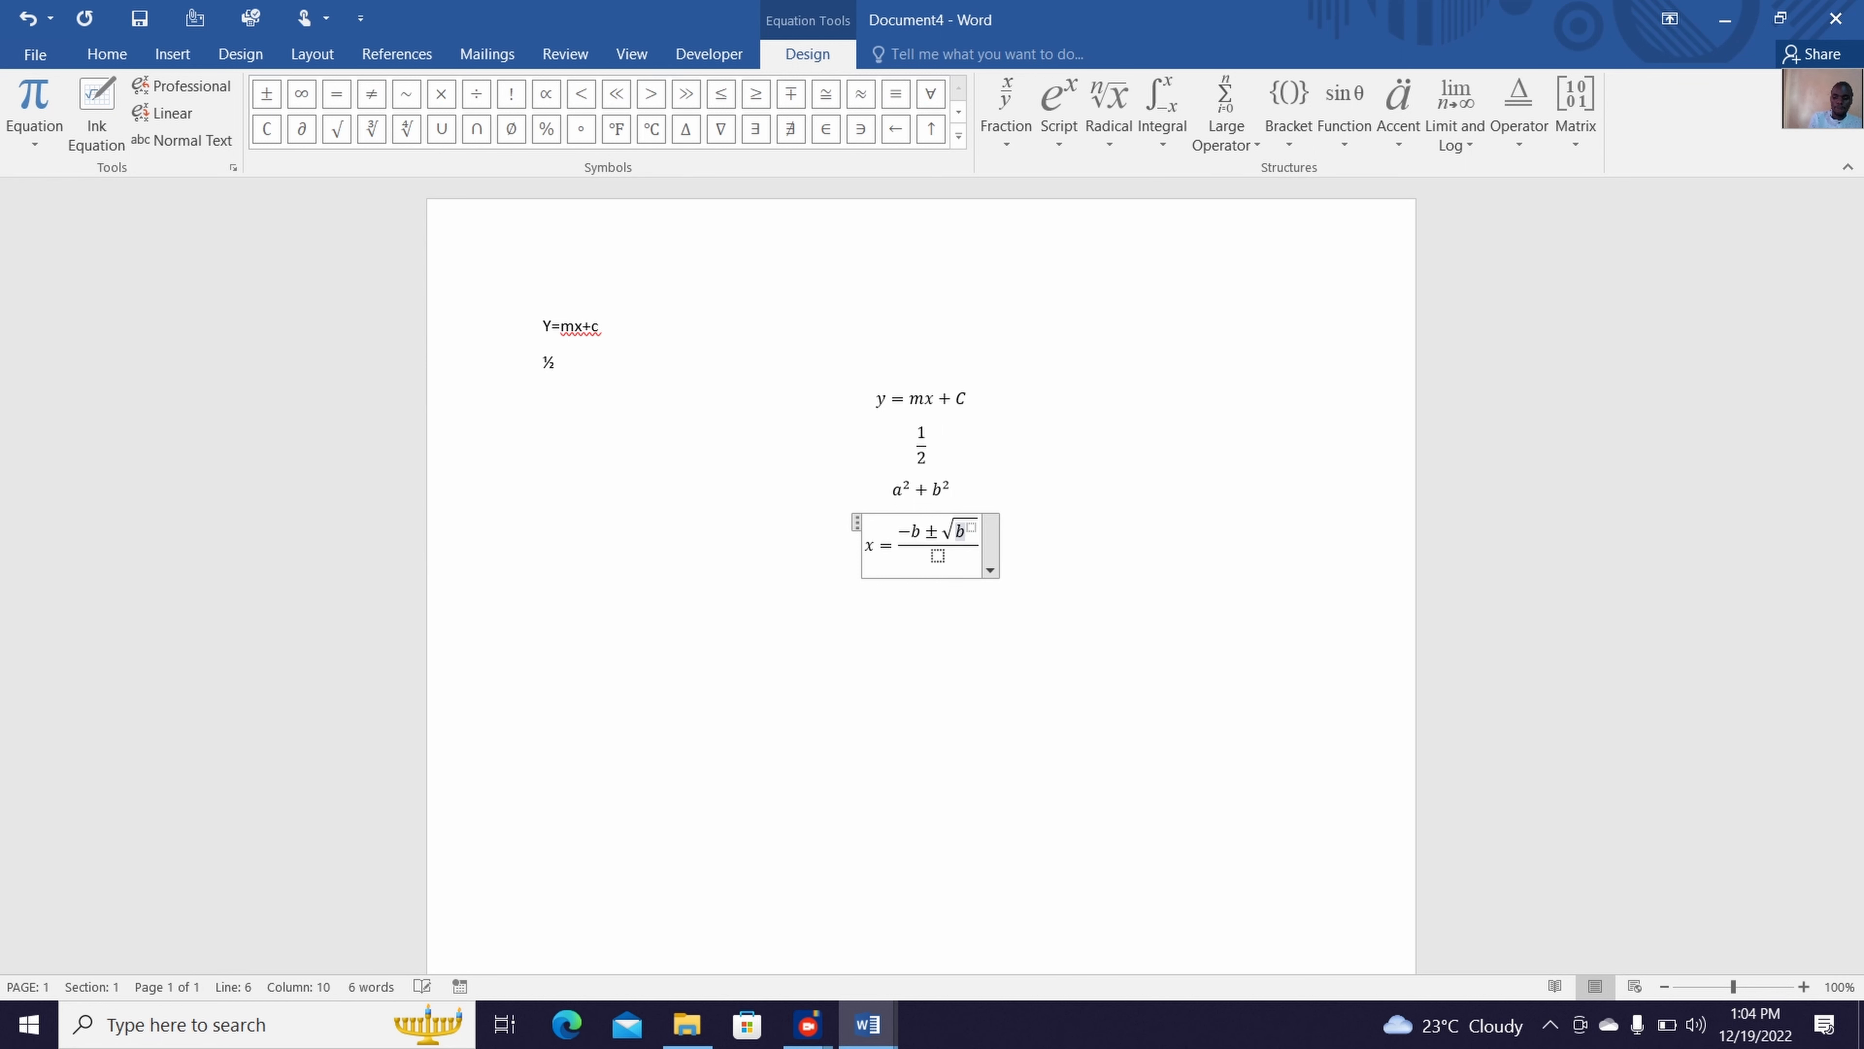
key("Right")
type("2")
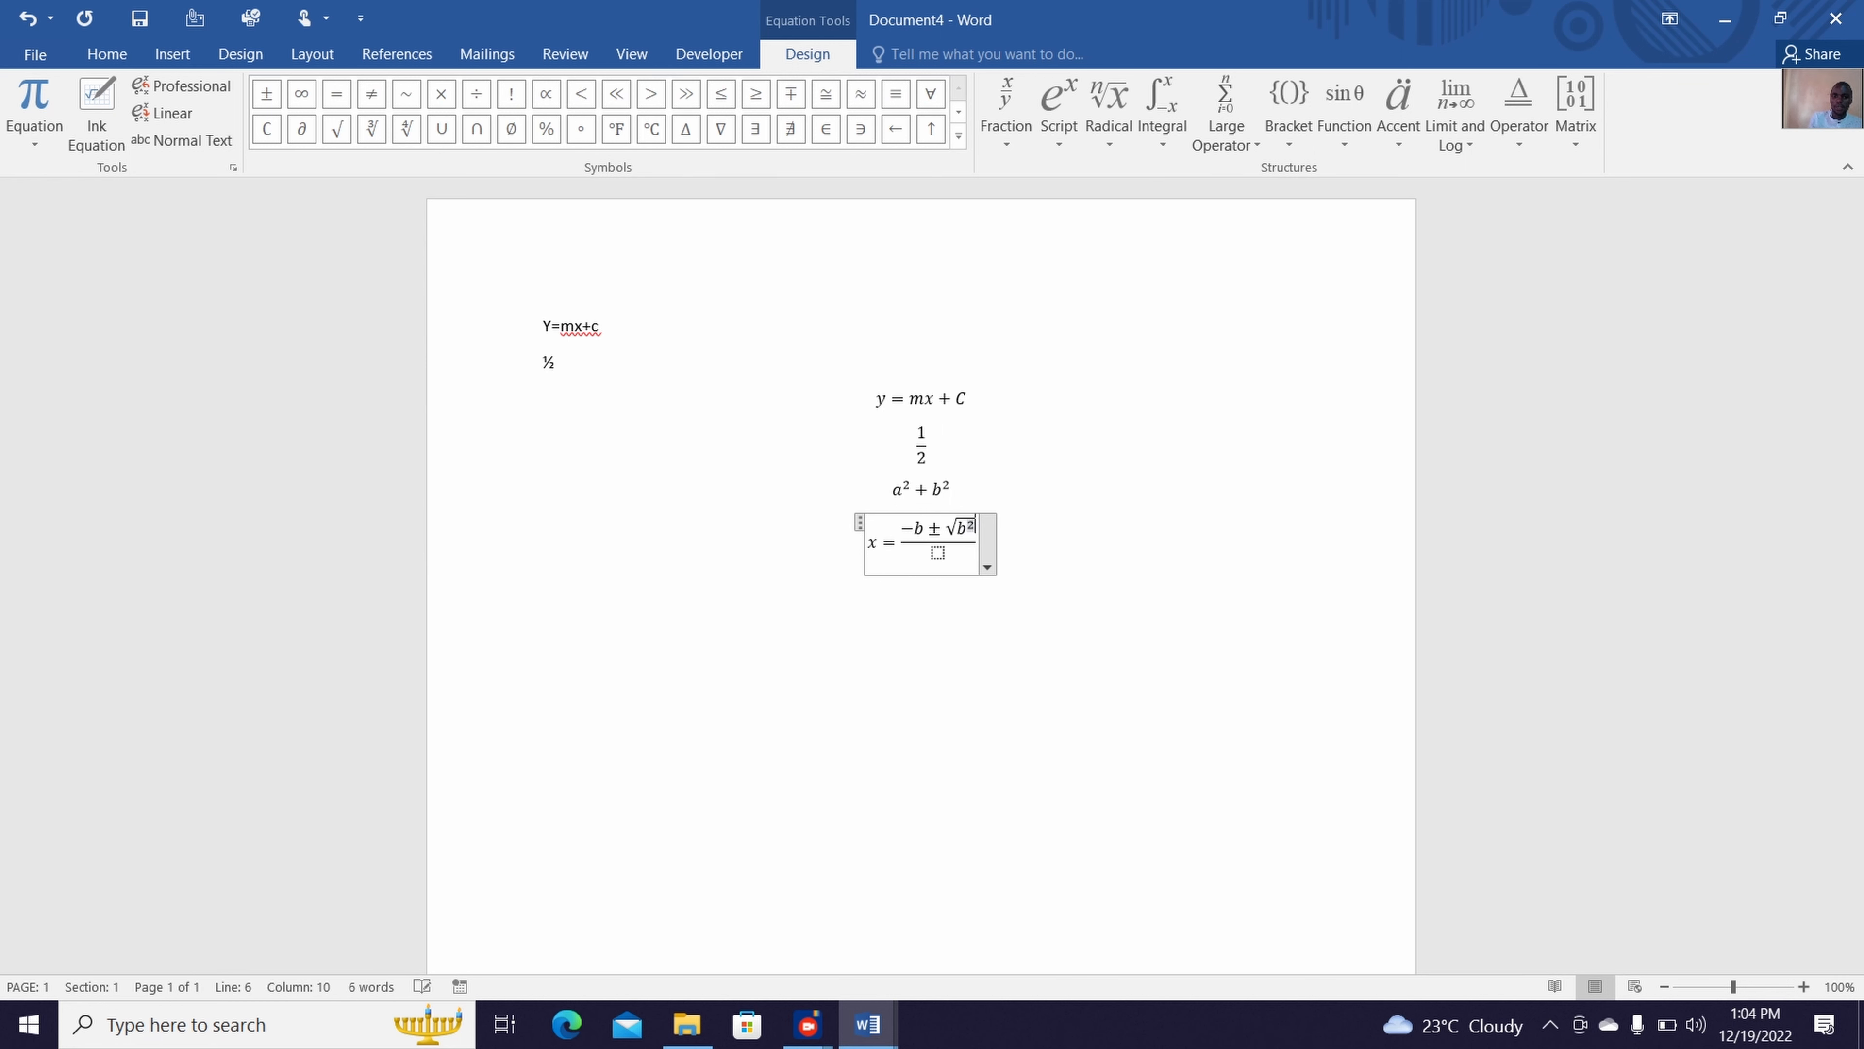
Append −4ac after b² under the square root
key("Right")
type("-")
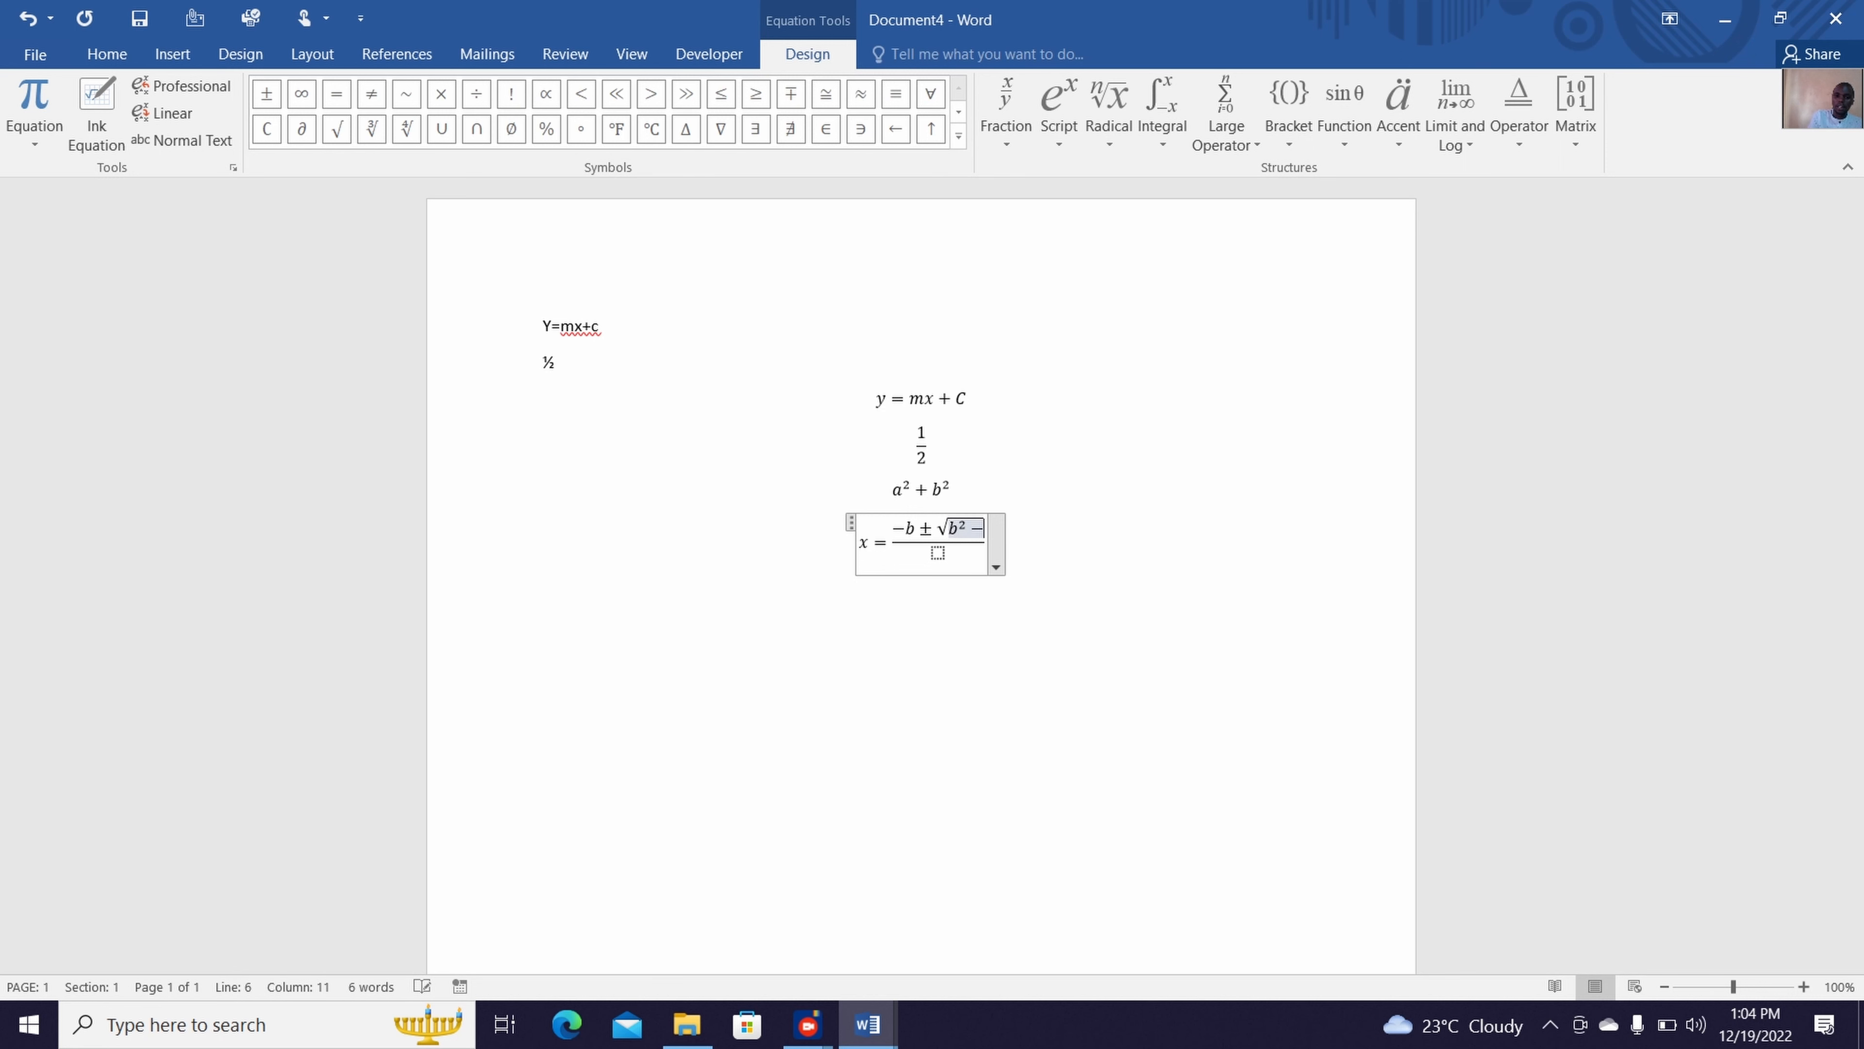
type("4ac")
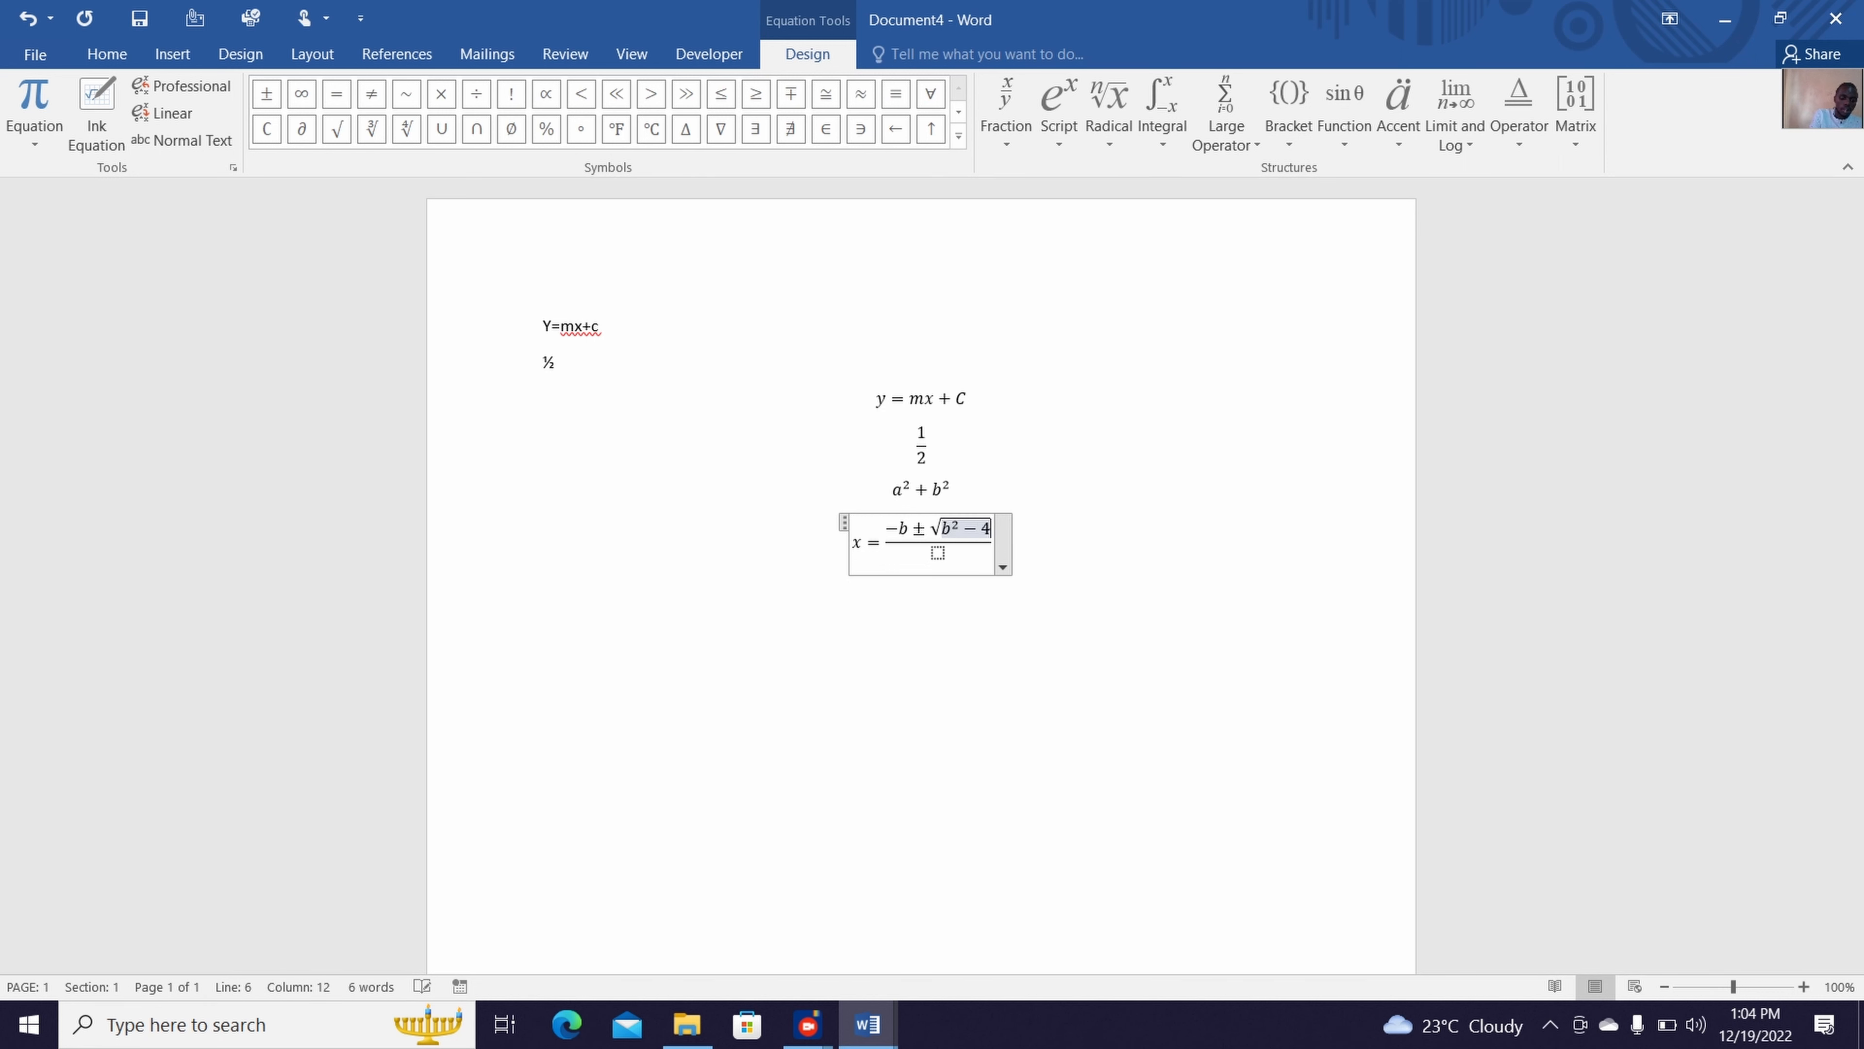
Enter 2a as the fraction's denominator and start a new line below the equation
left_click(938, 554)
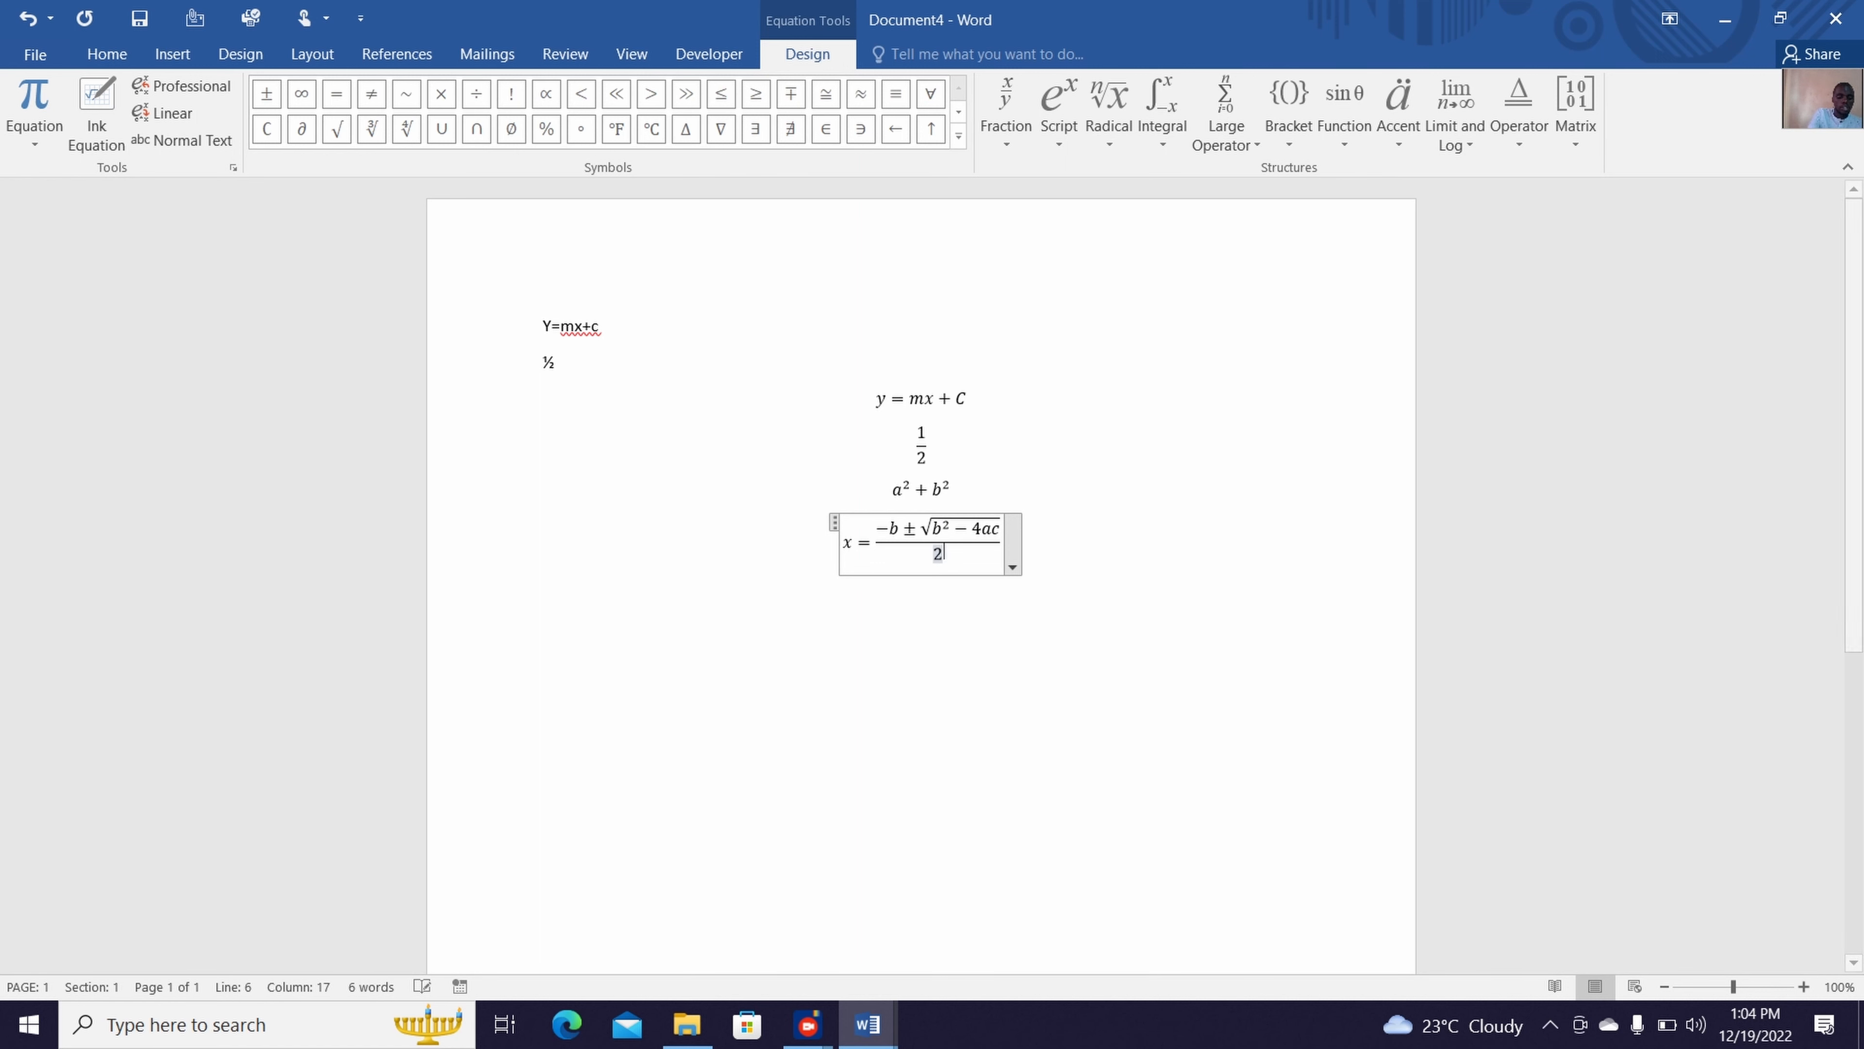
type("2a")
left_click(1080, 665)
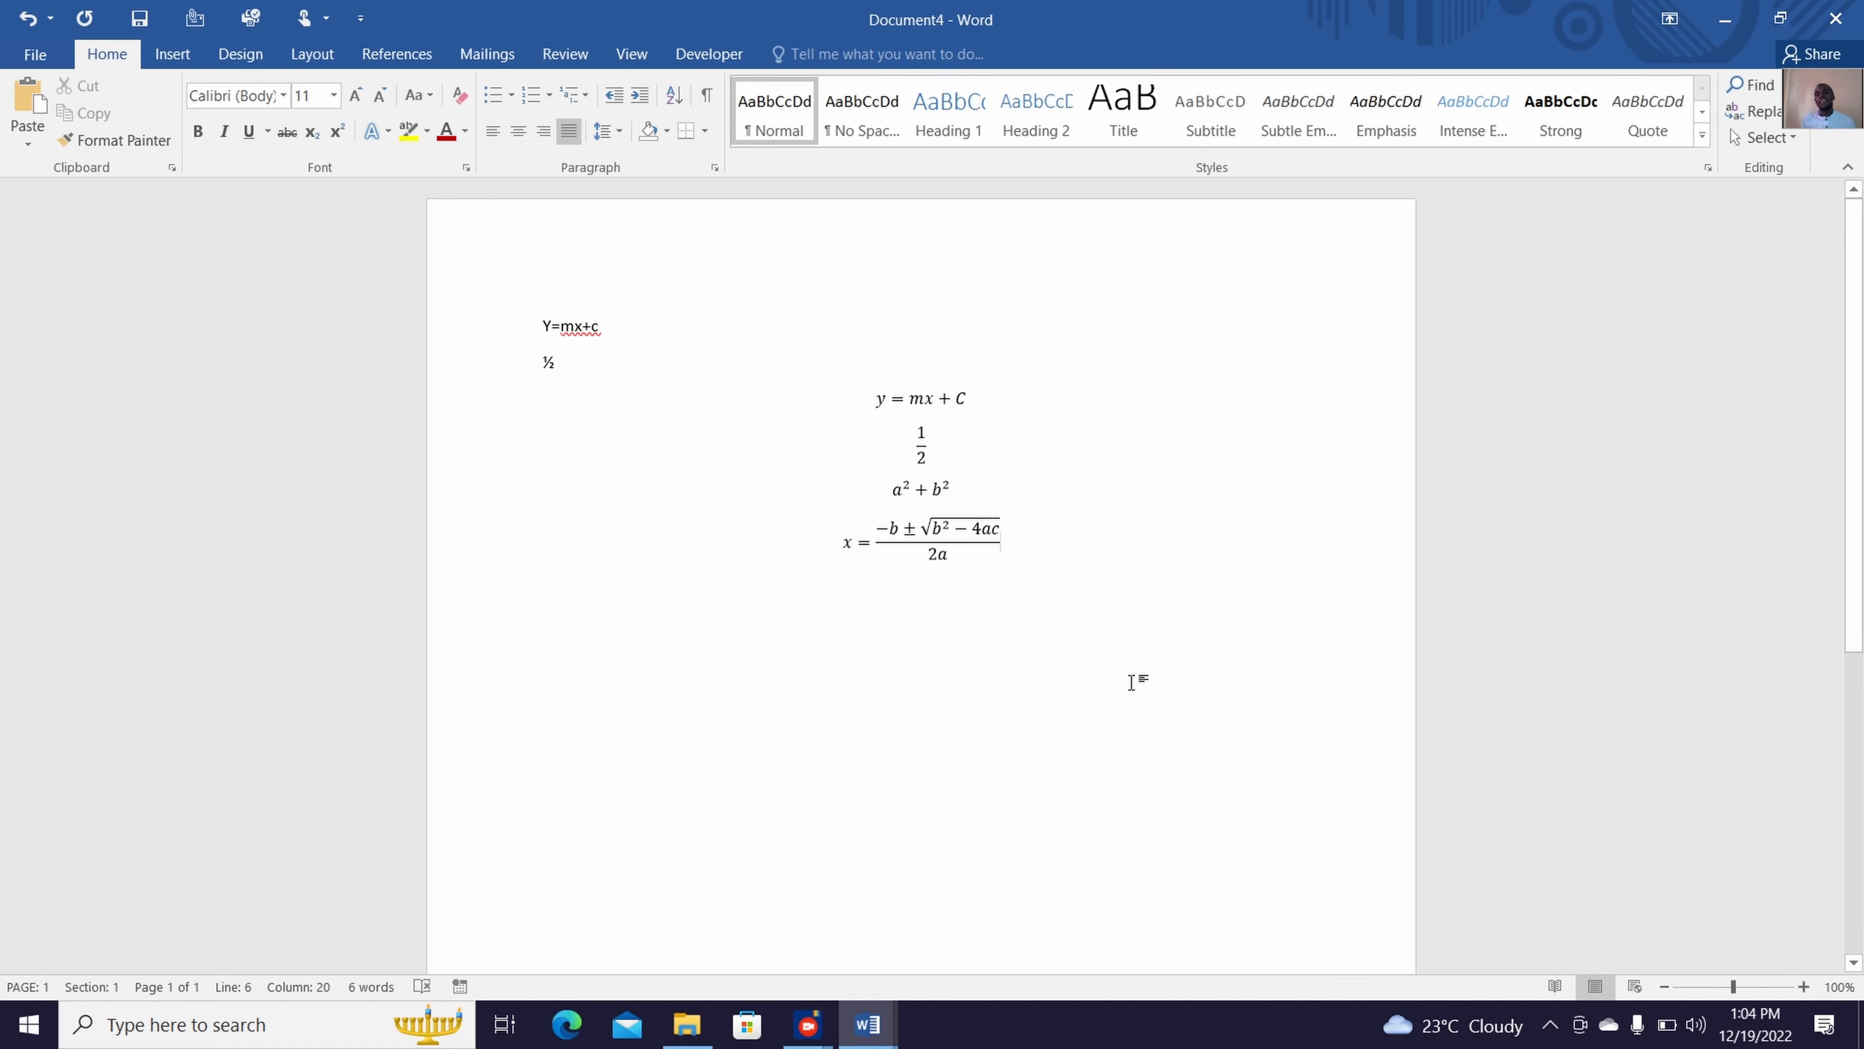
key("Return")
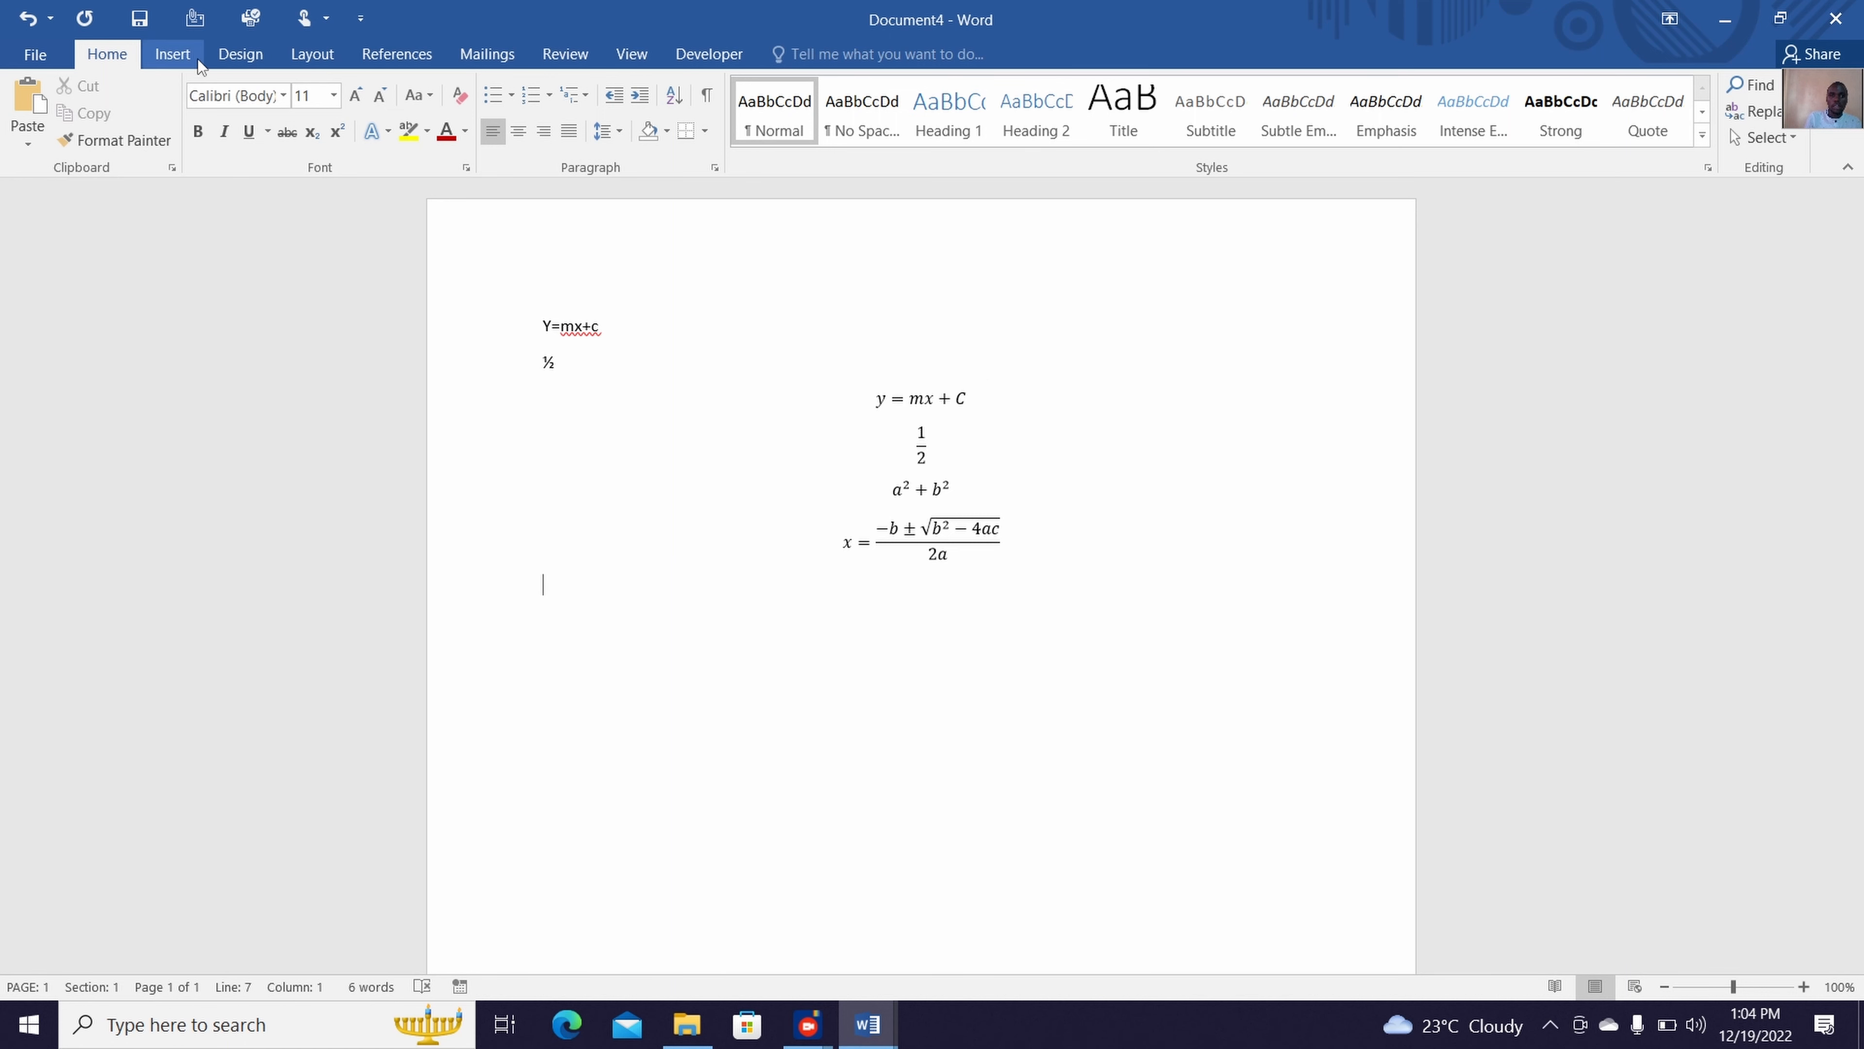
Insert the Ohm sign (Ω) from the full symbol set below the quadratic formula and start a new line
left_click(173, 54)
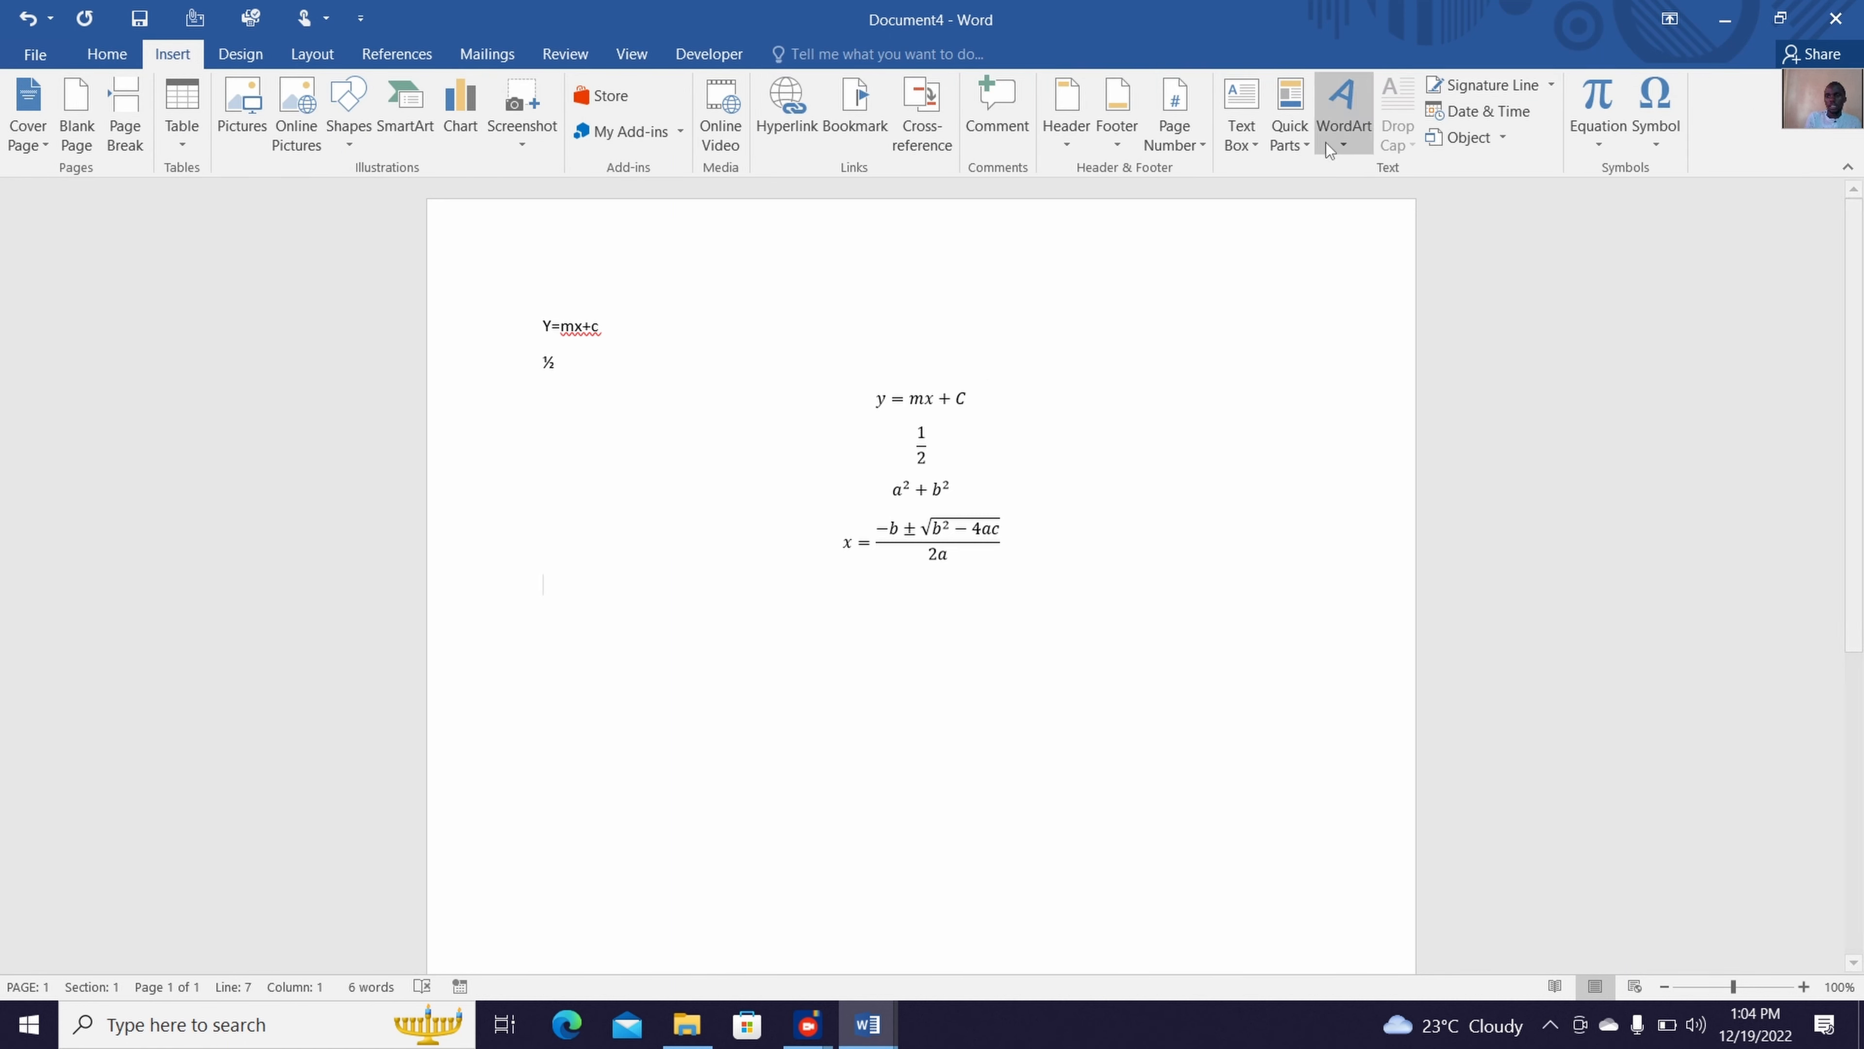
left_click(1672, 126)
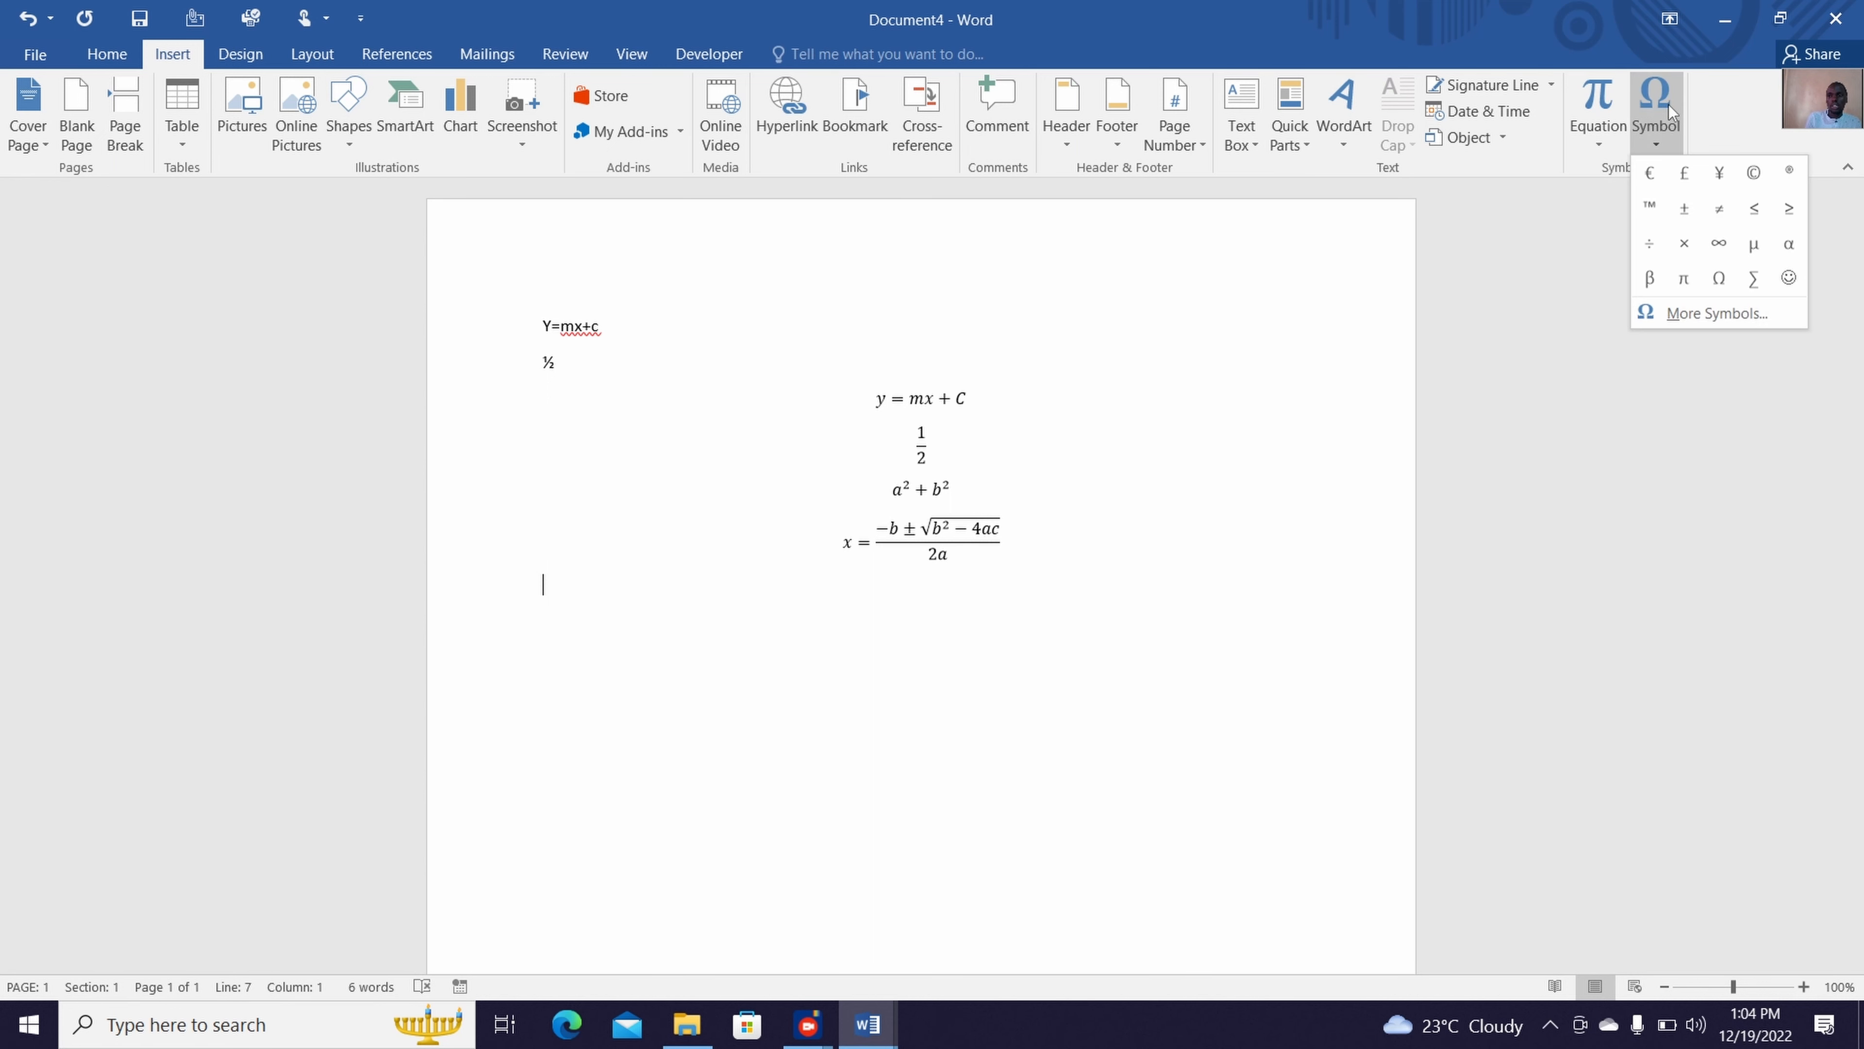
left_click(1718, 312)
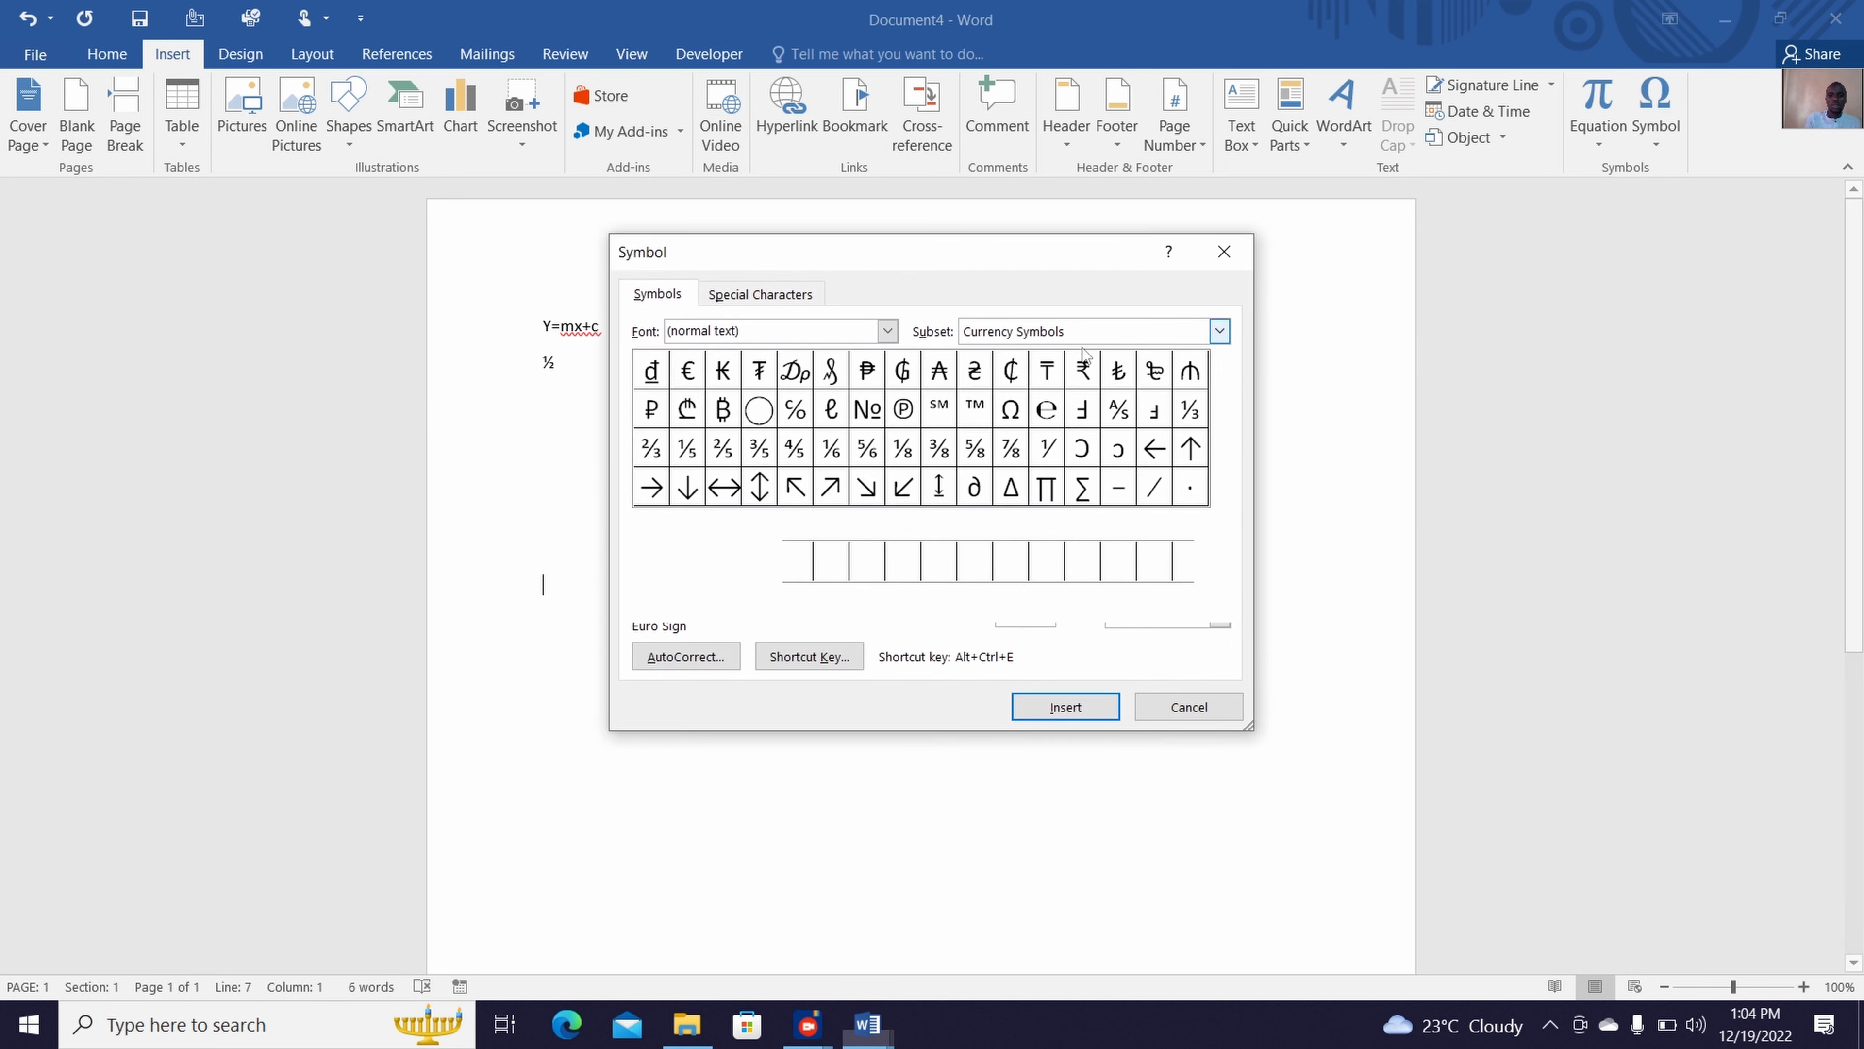
left_click(1017, 414)
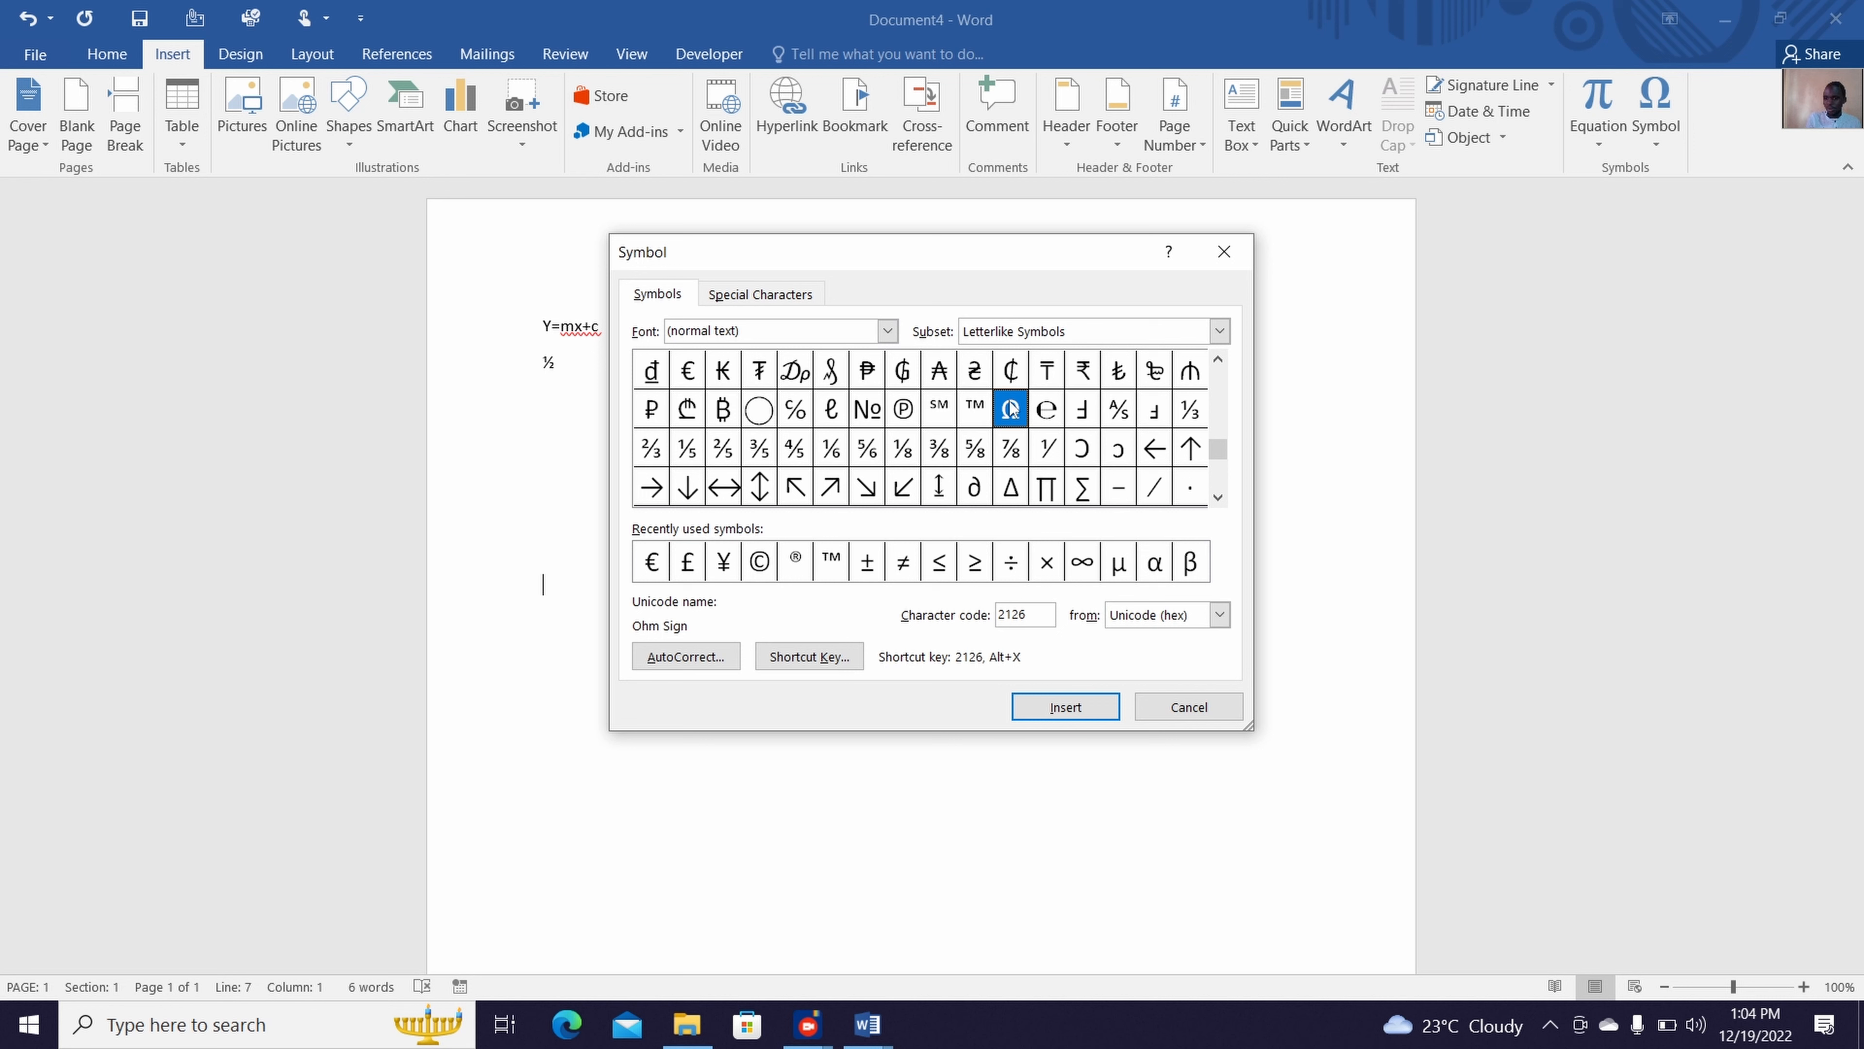
left_click(1040, 706)
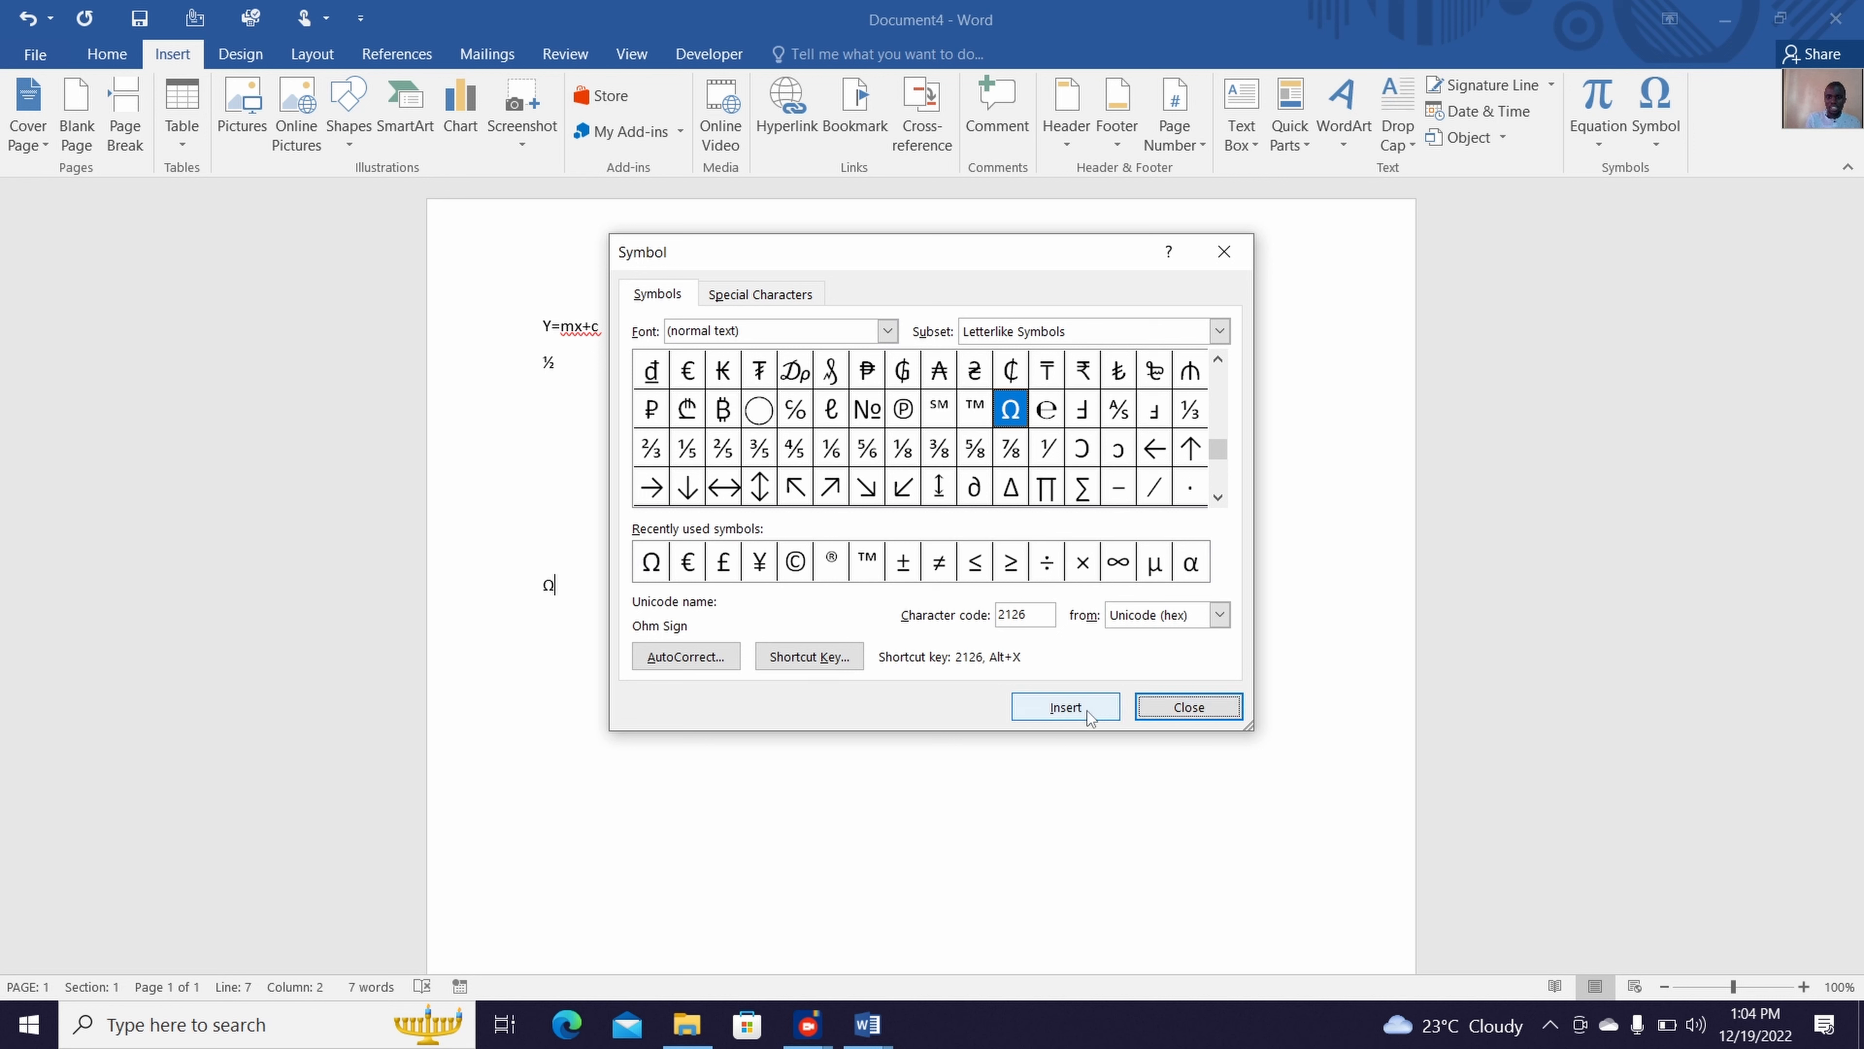
left_click(1221, 250)
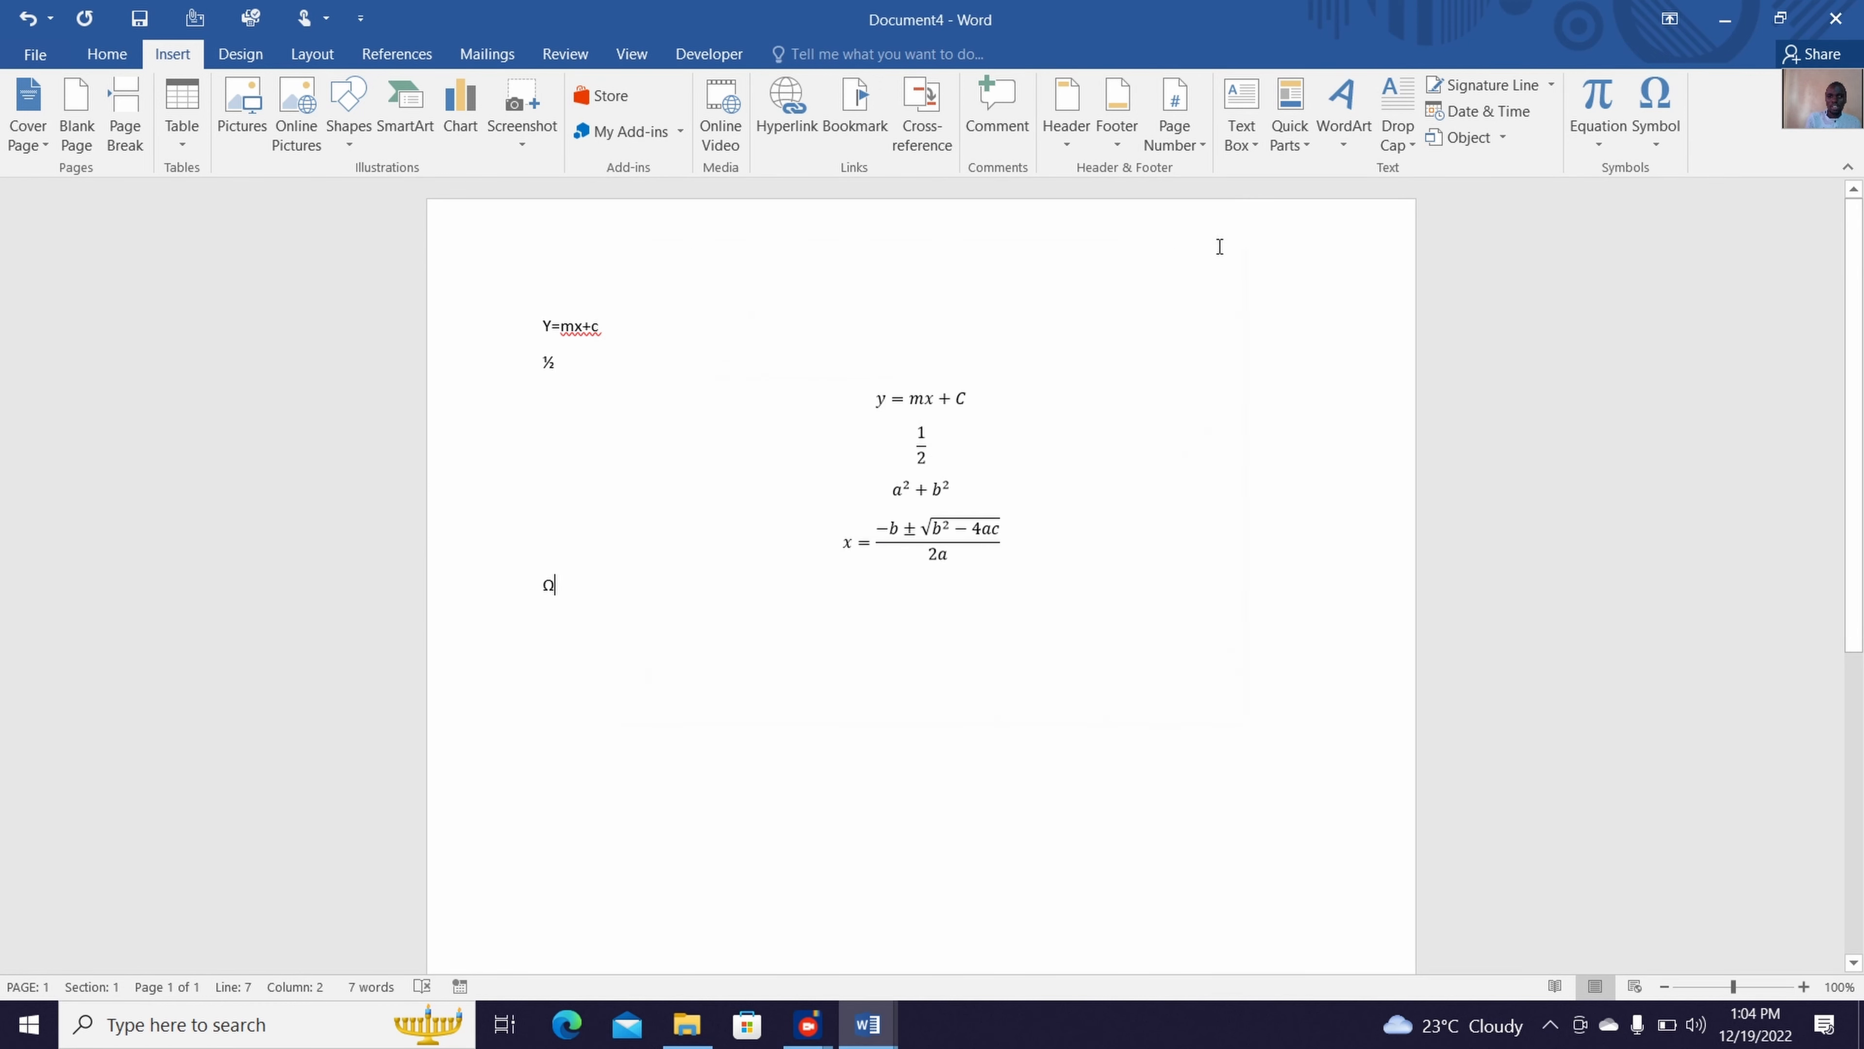
key("Return")
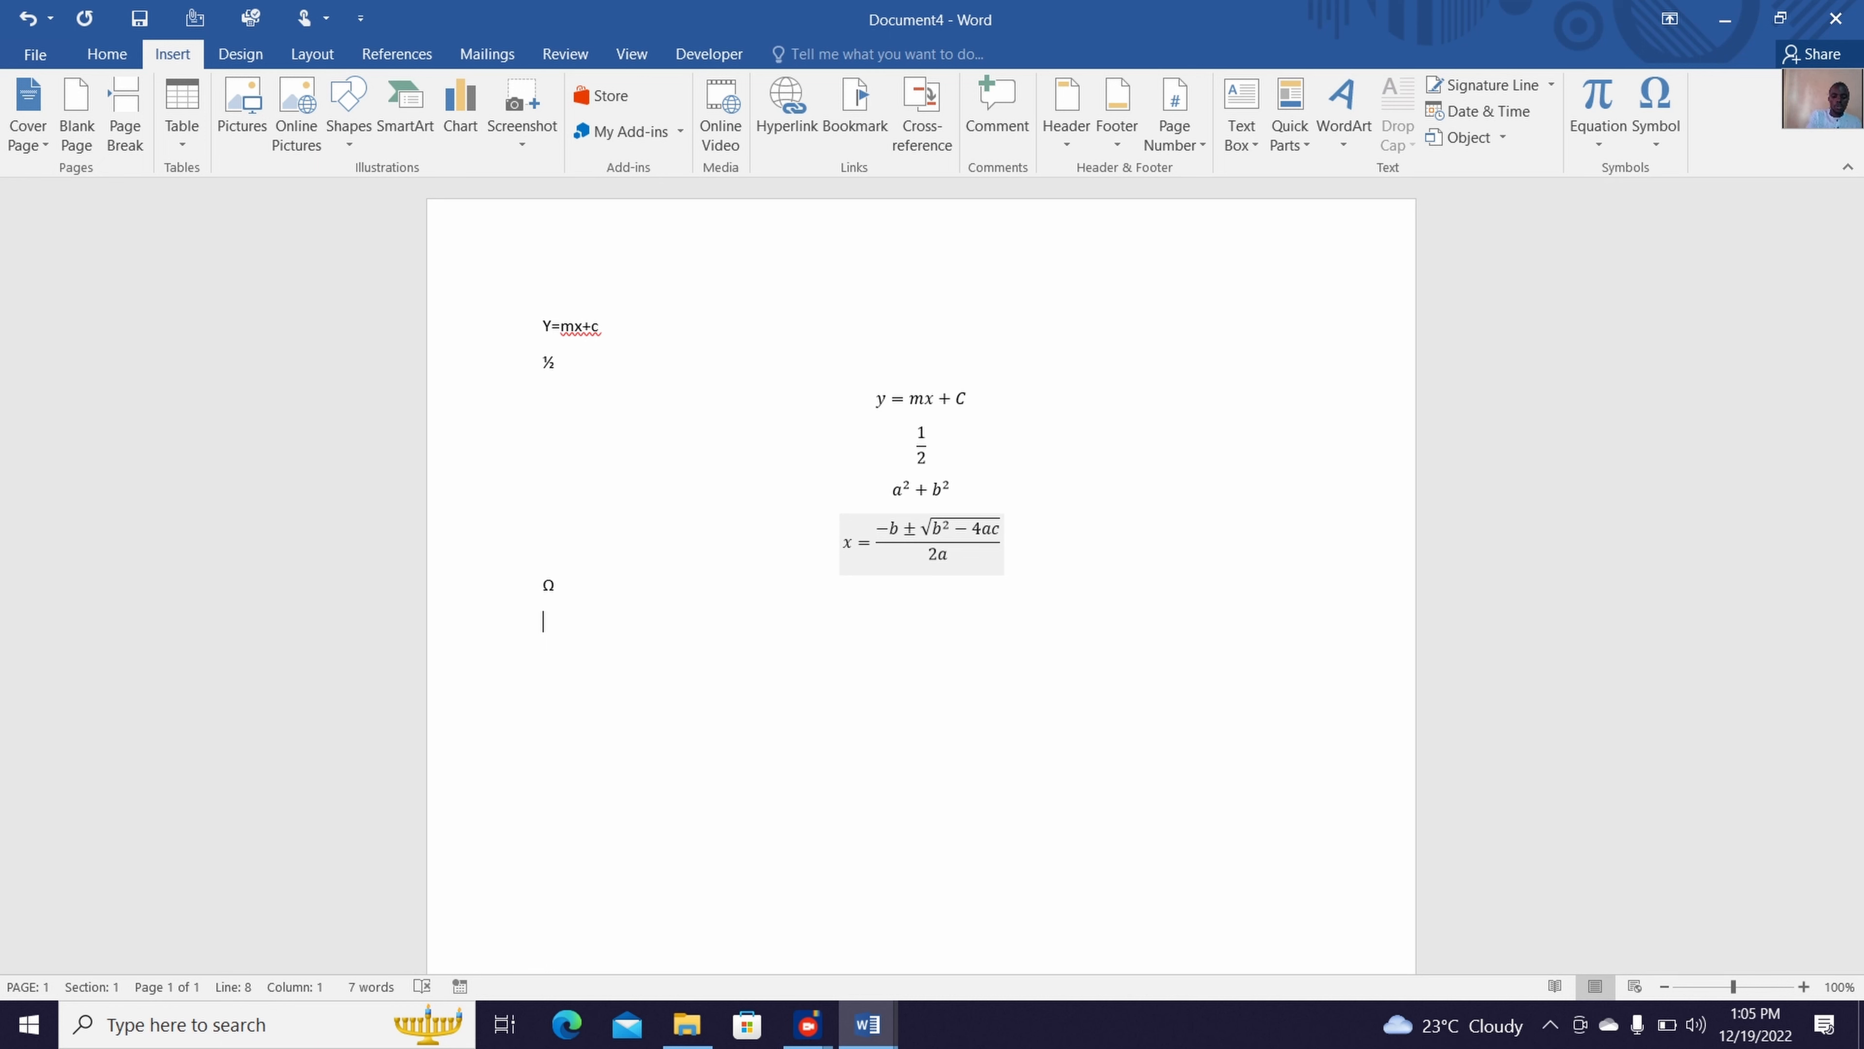
type("2/7")
key("BackSpace")
key("BackSpace")
key("BackSpace")
Insert a new equation below the Ω reading 2 ÷ 7, using the division sign from the equation symbols
left_click(256, 56)
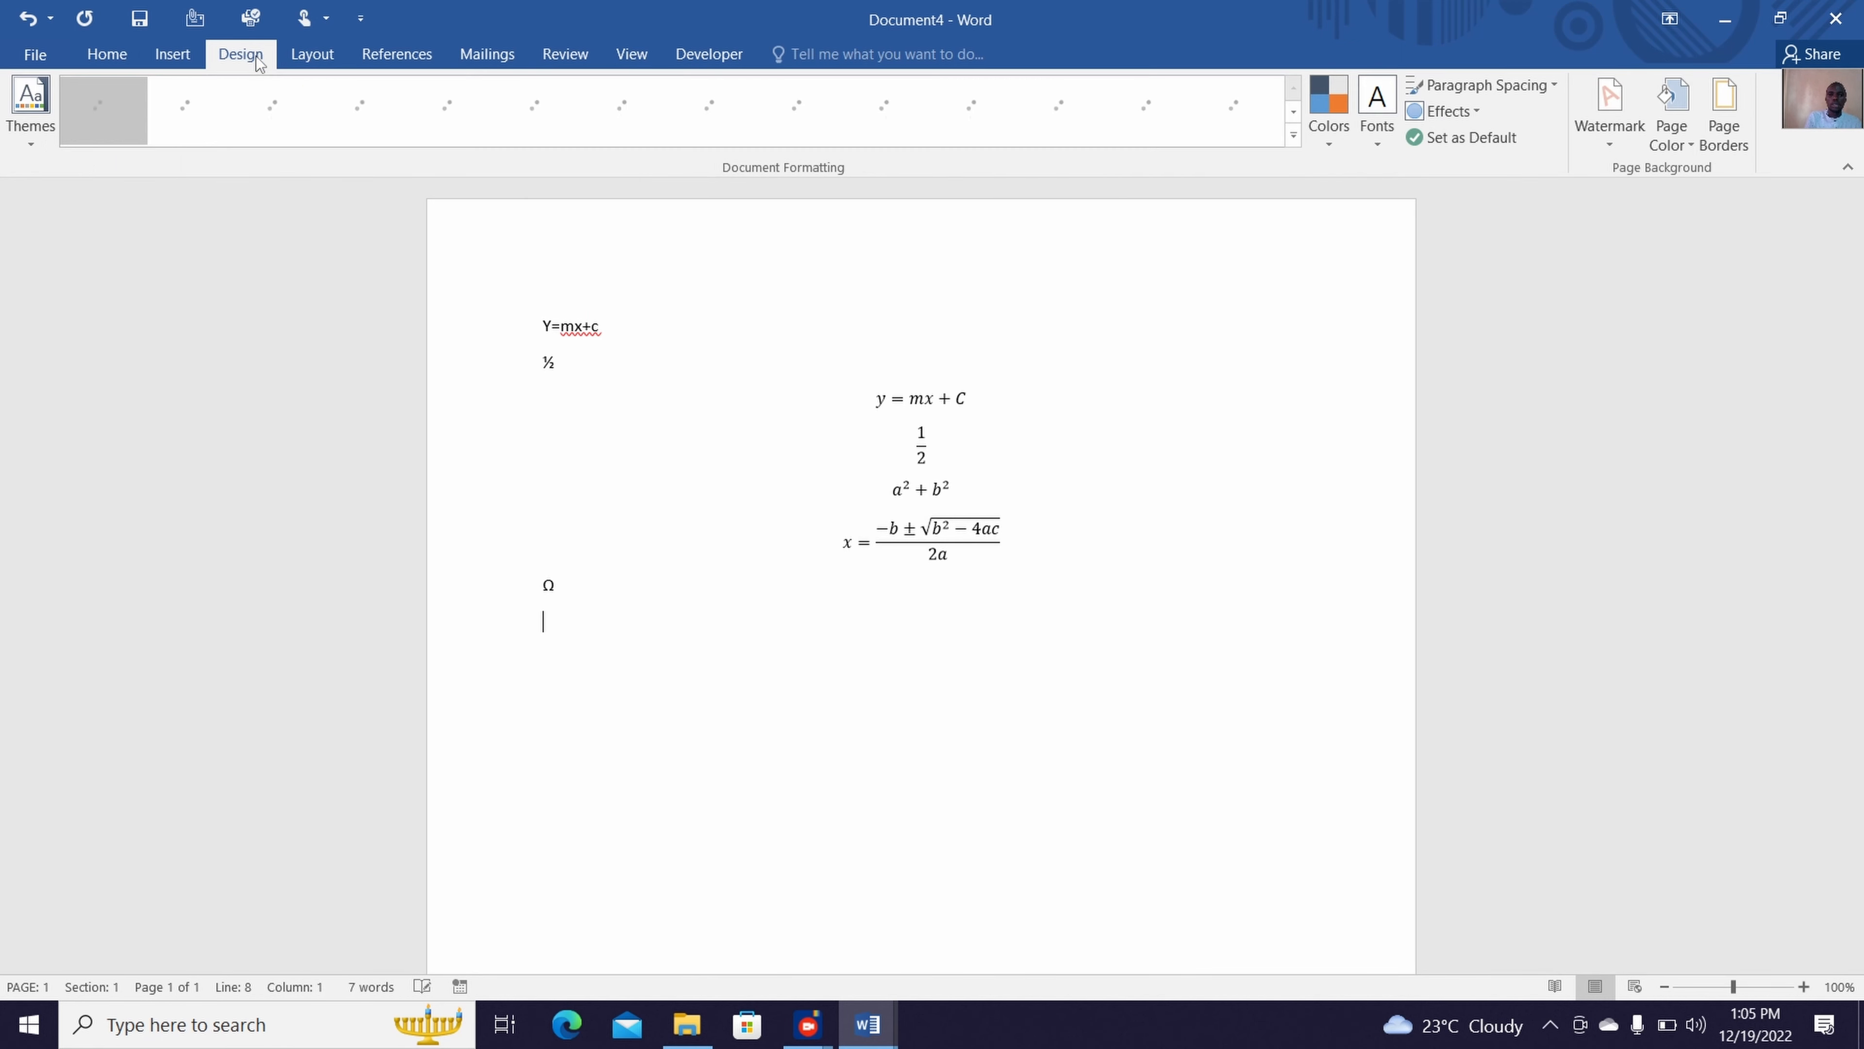
left_click(169, 50)
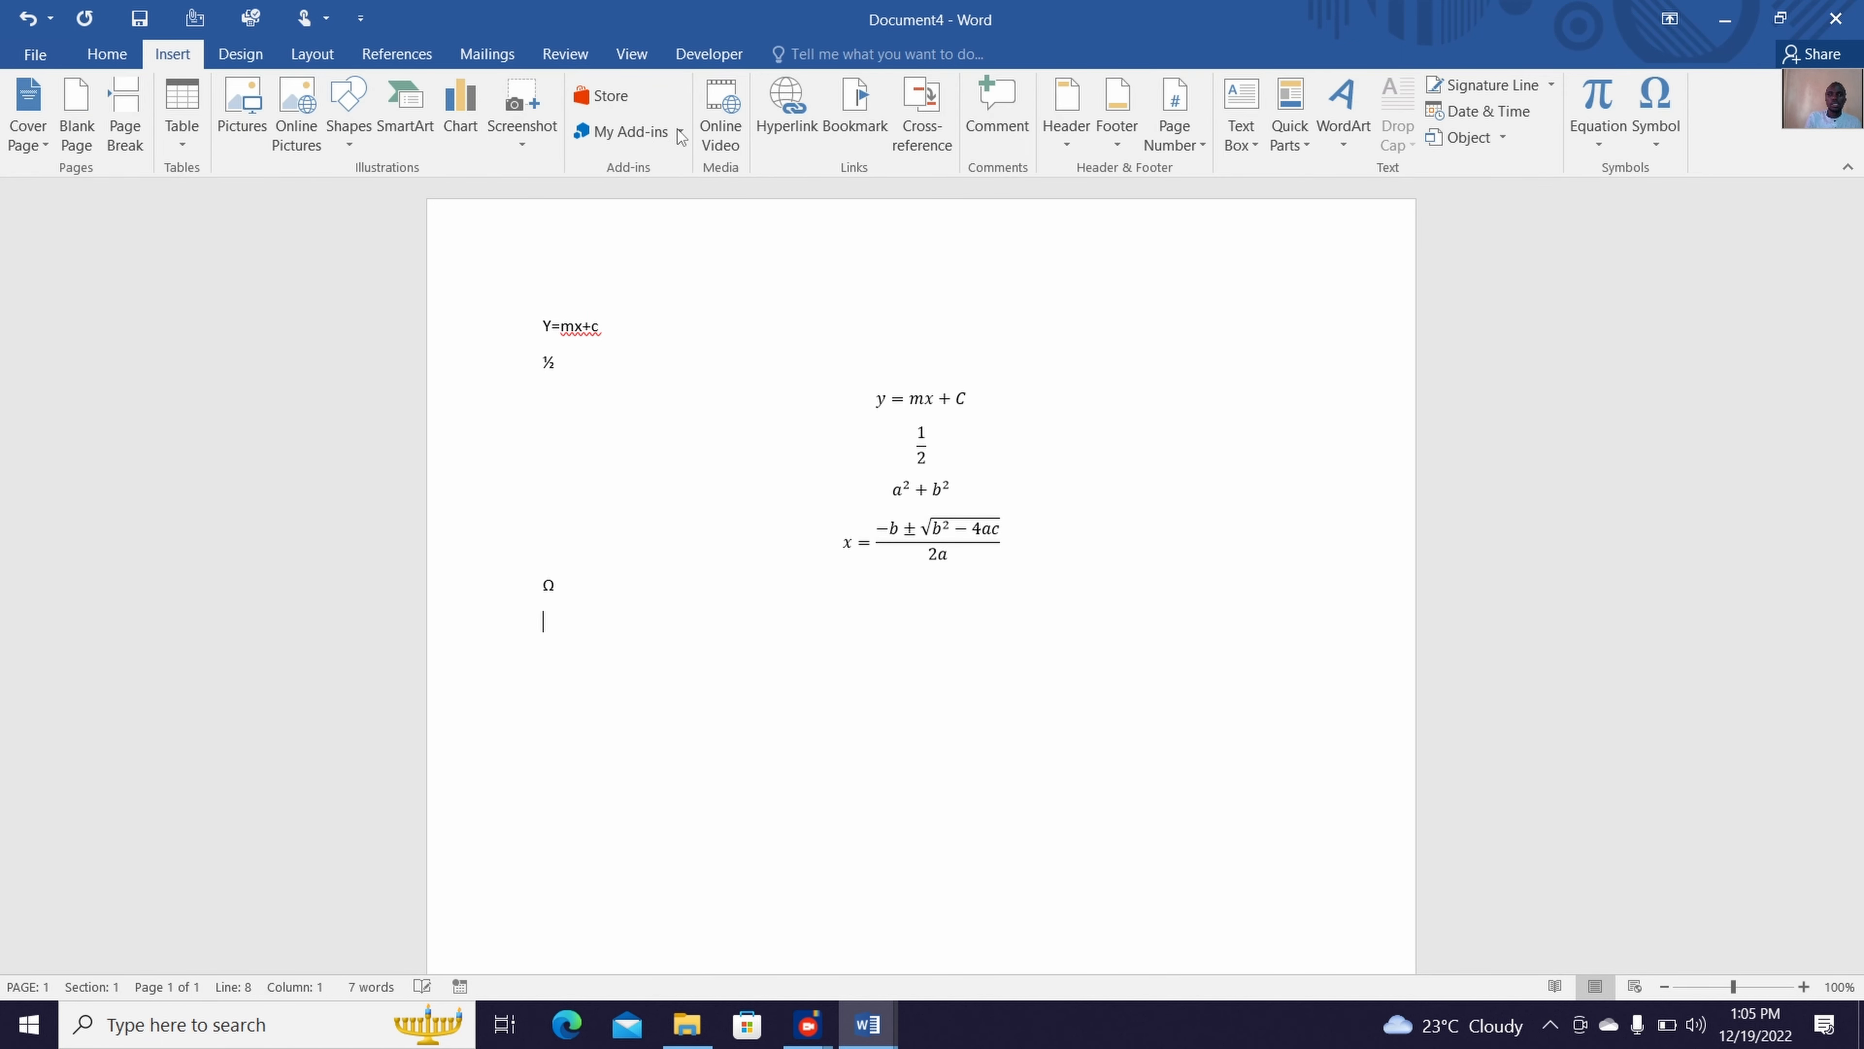
left_click(1615, 104)
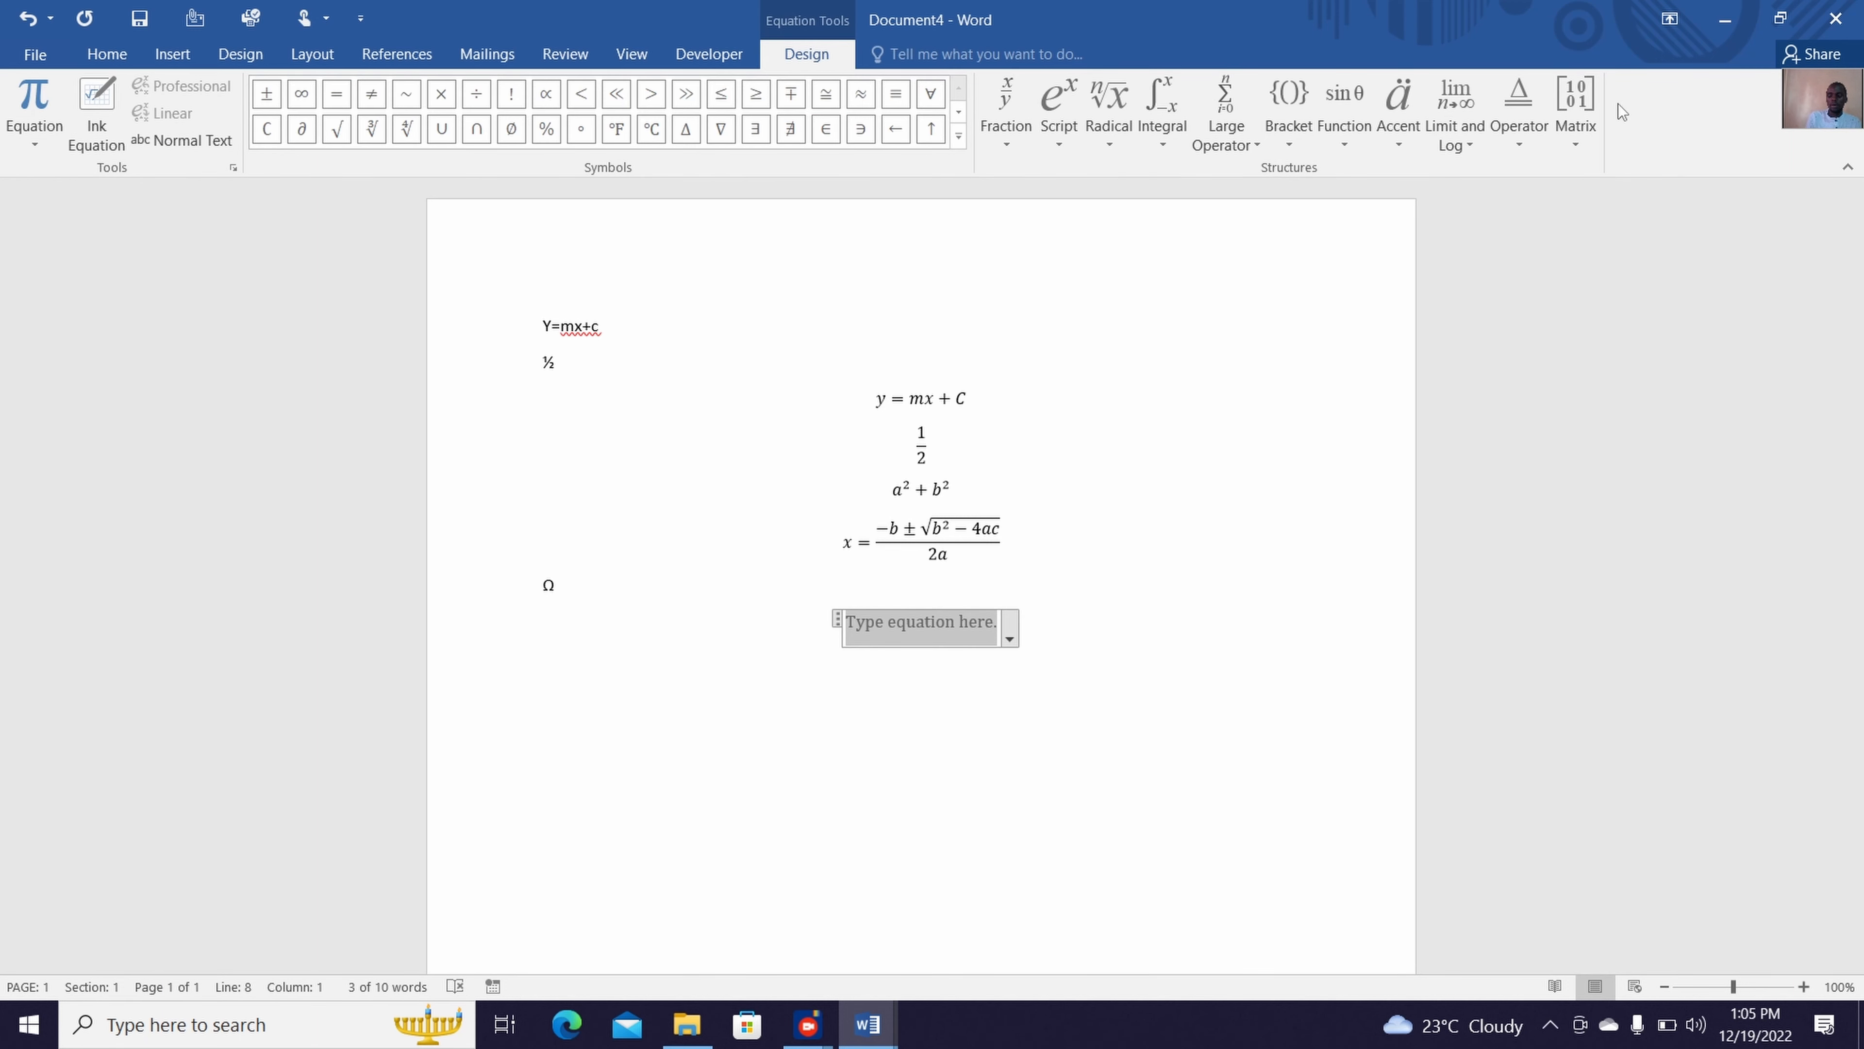
type("2")
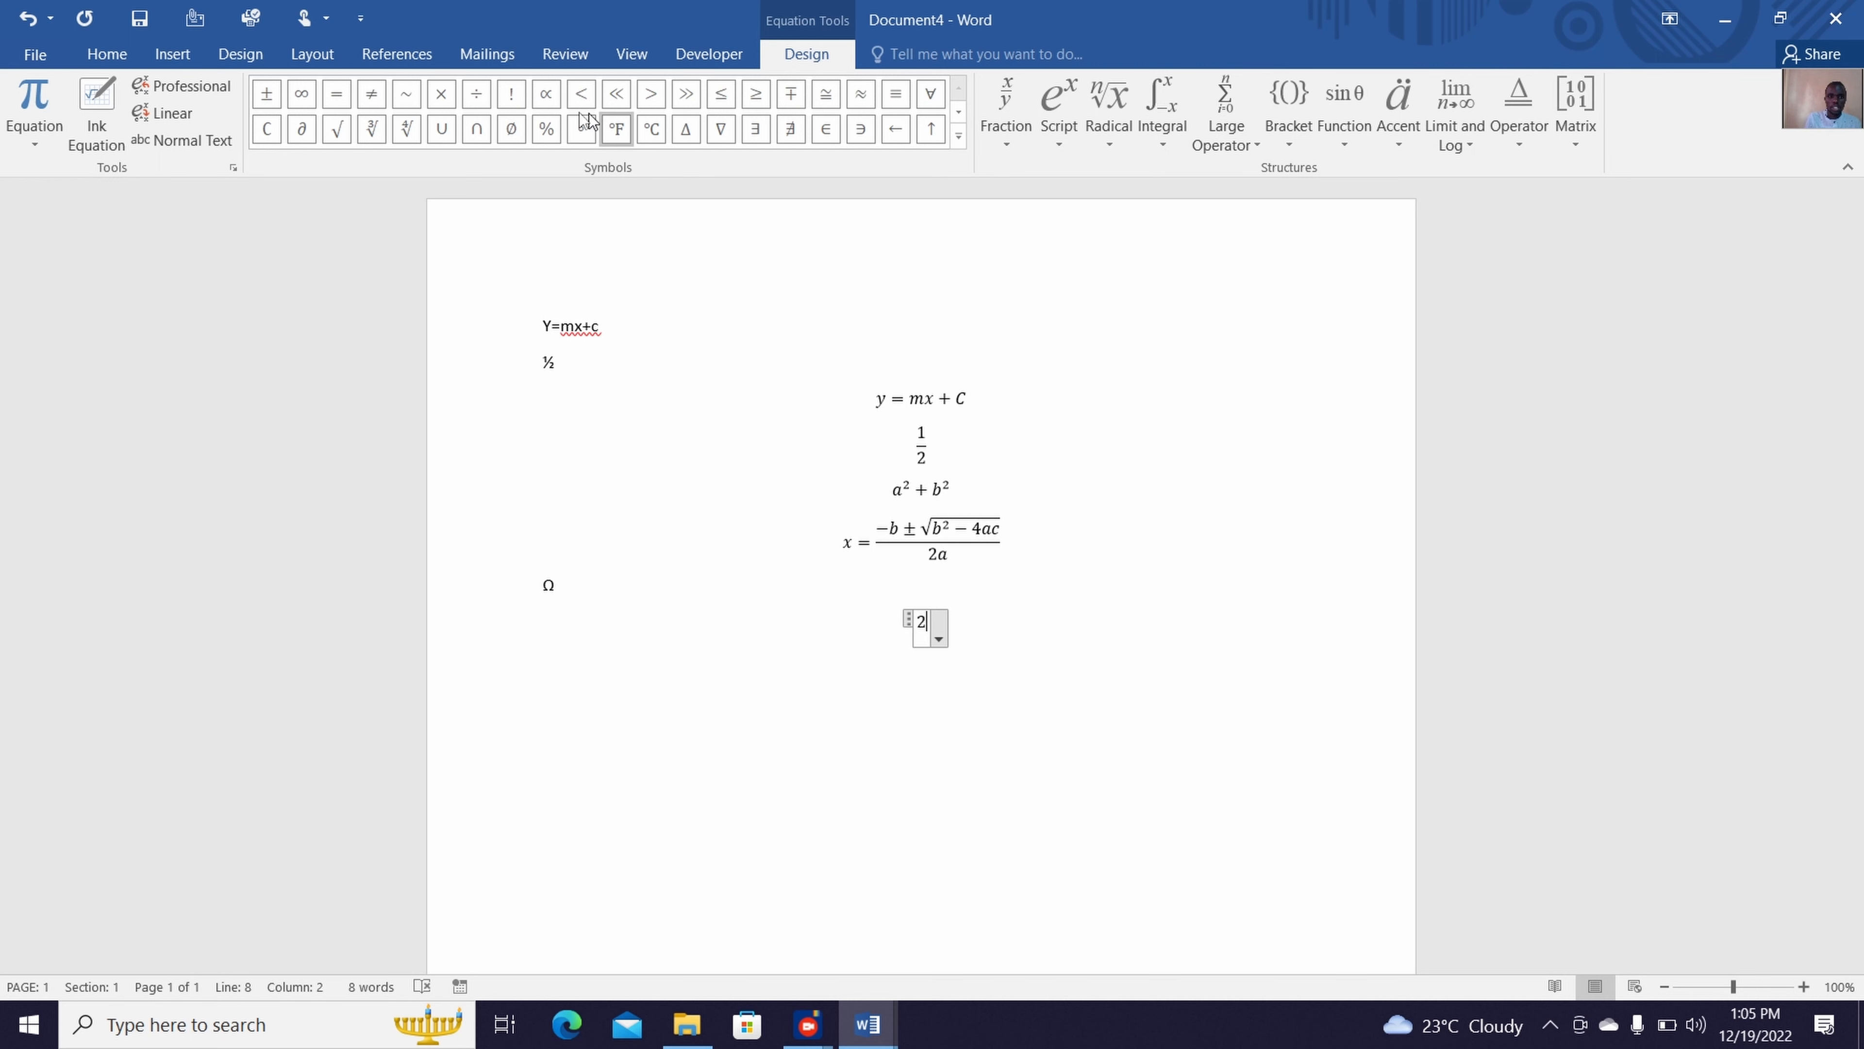
left_click(488, 100)
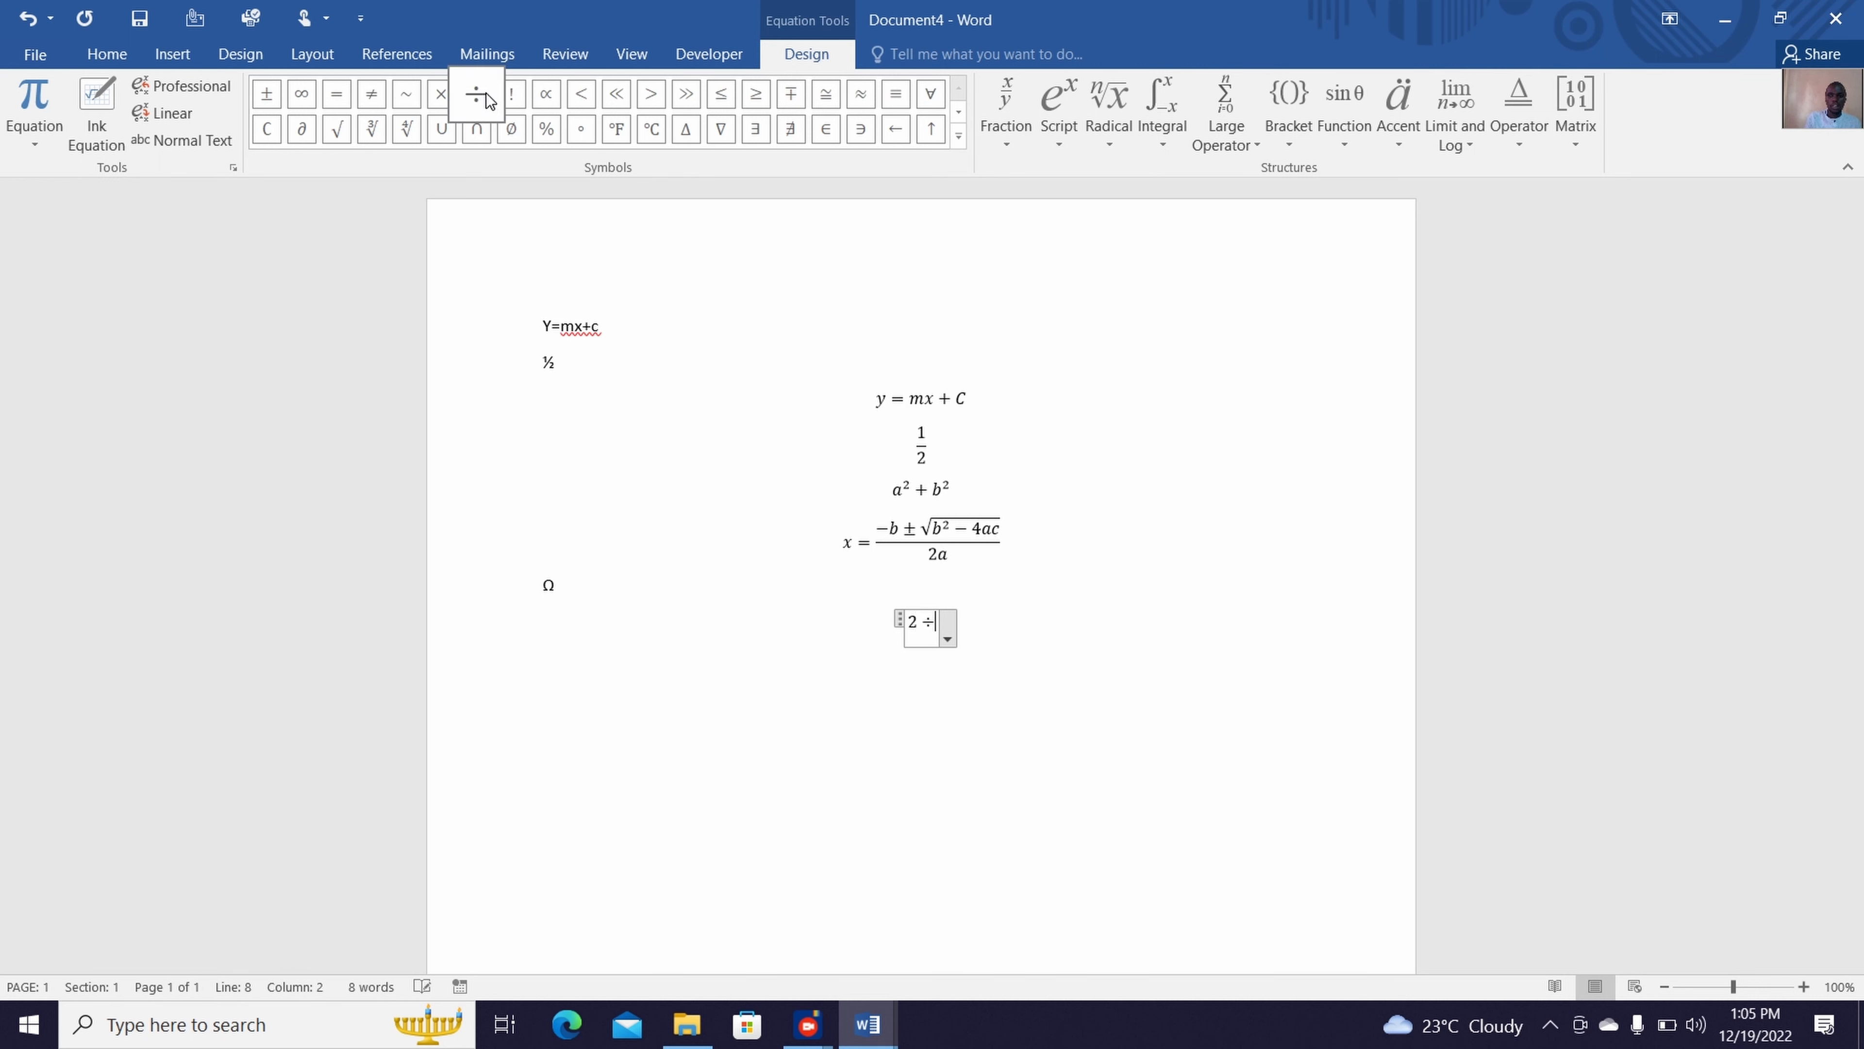
type("7")
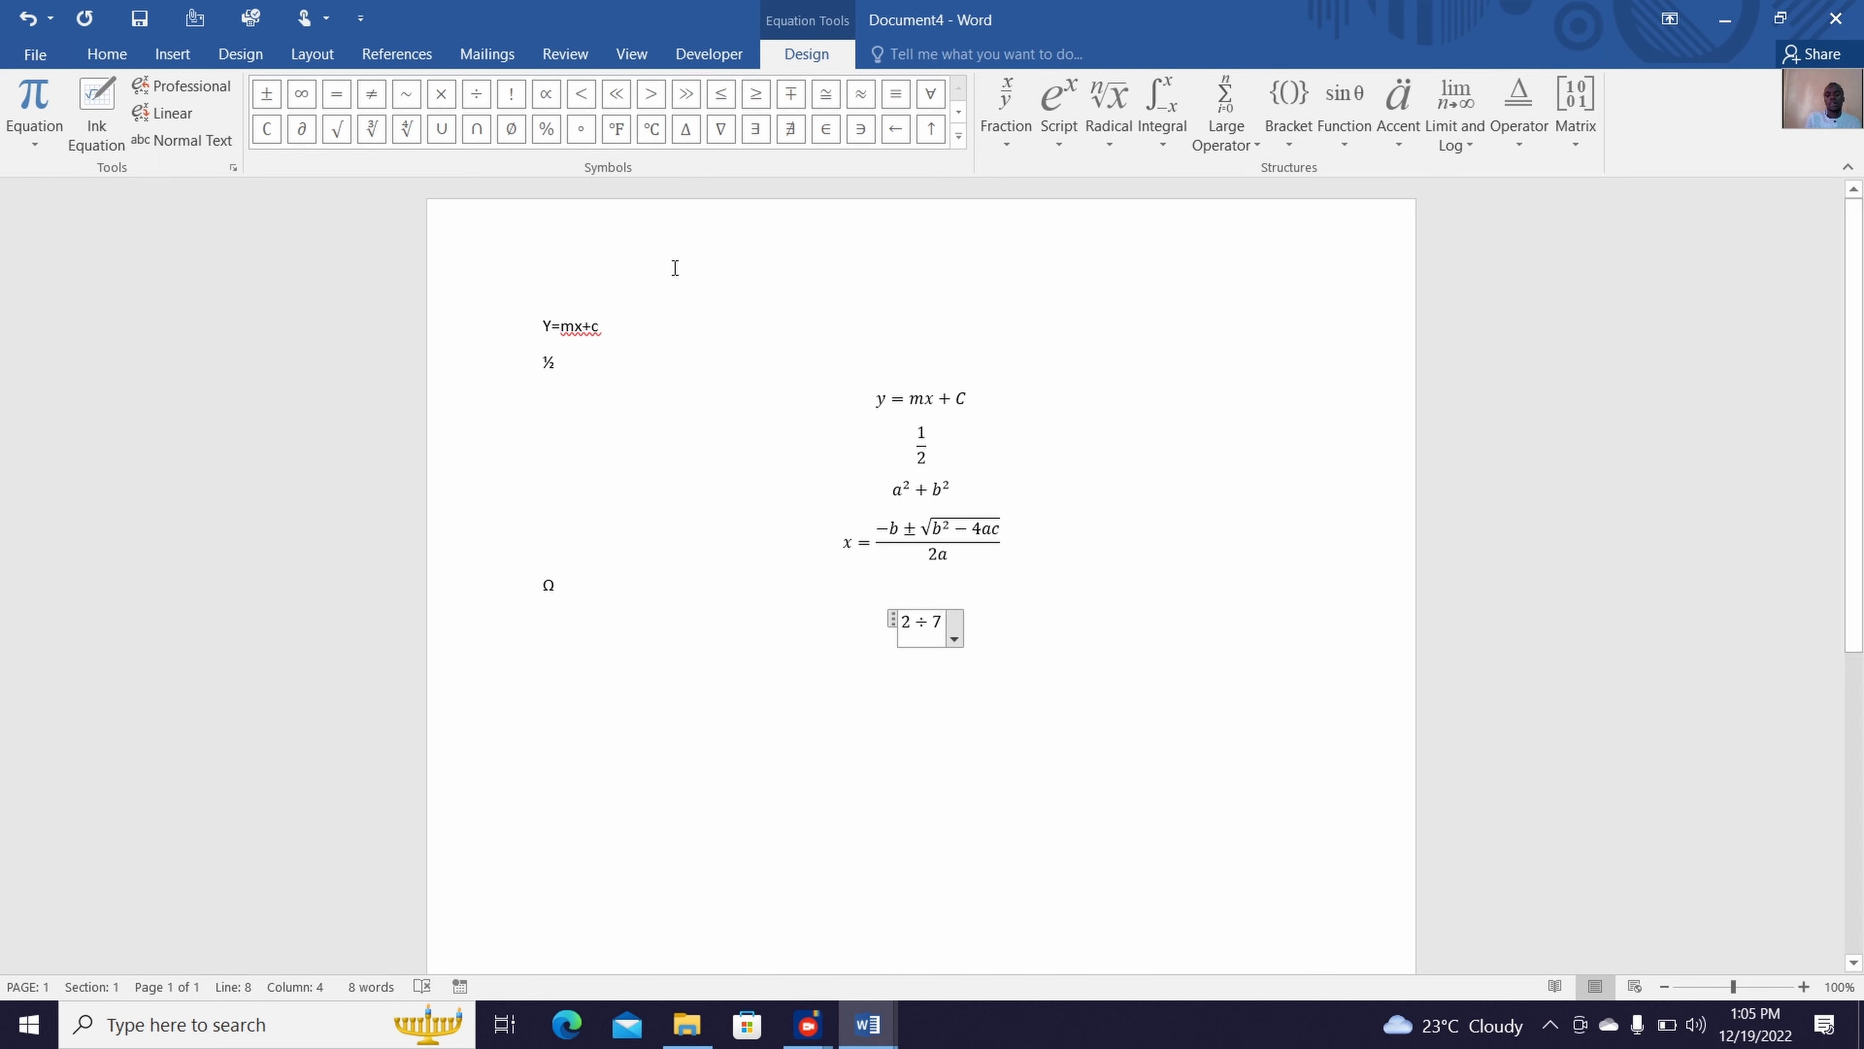
left_click(1061, 696)
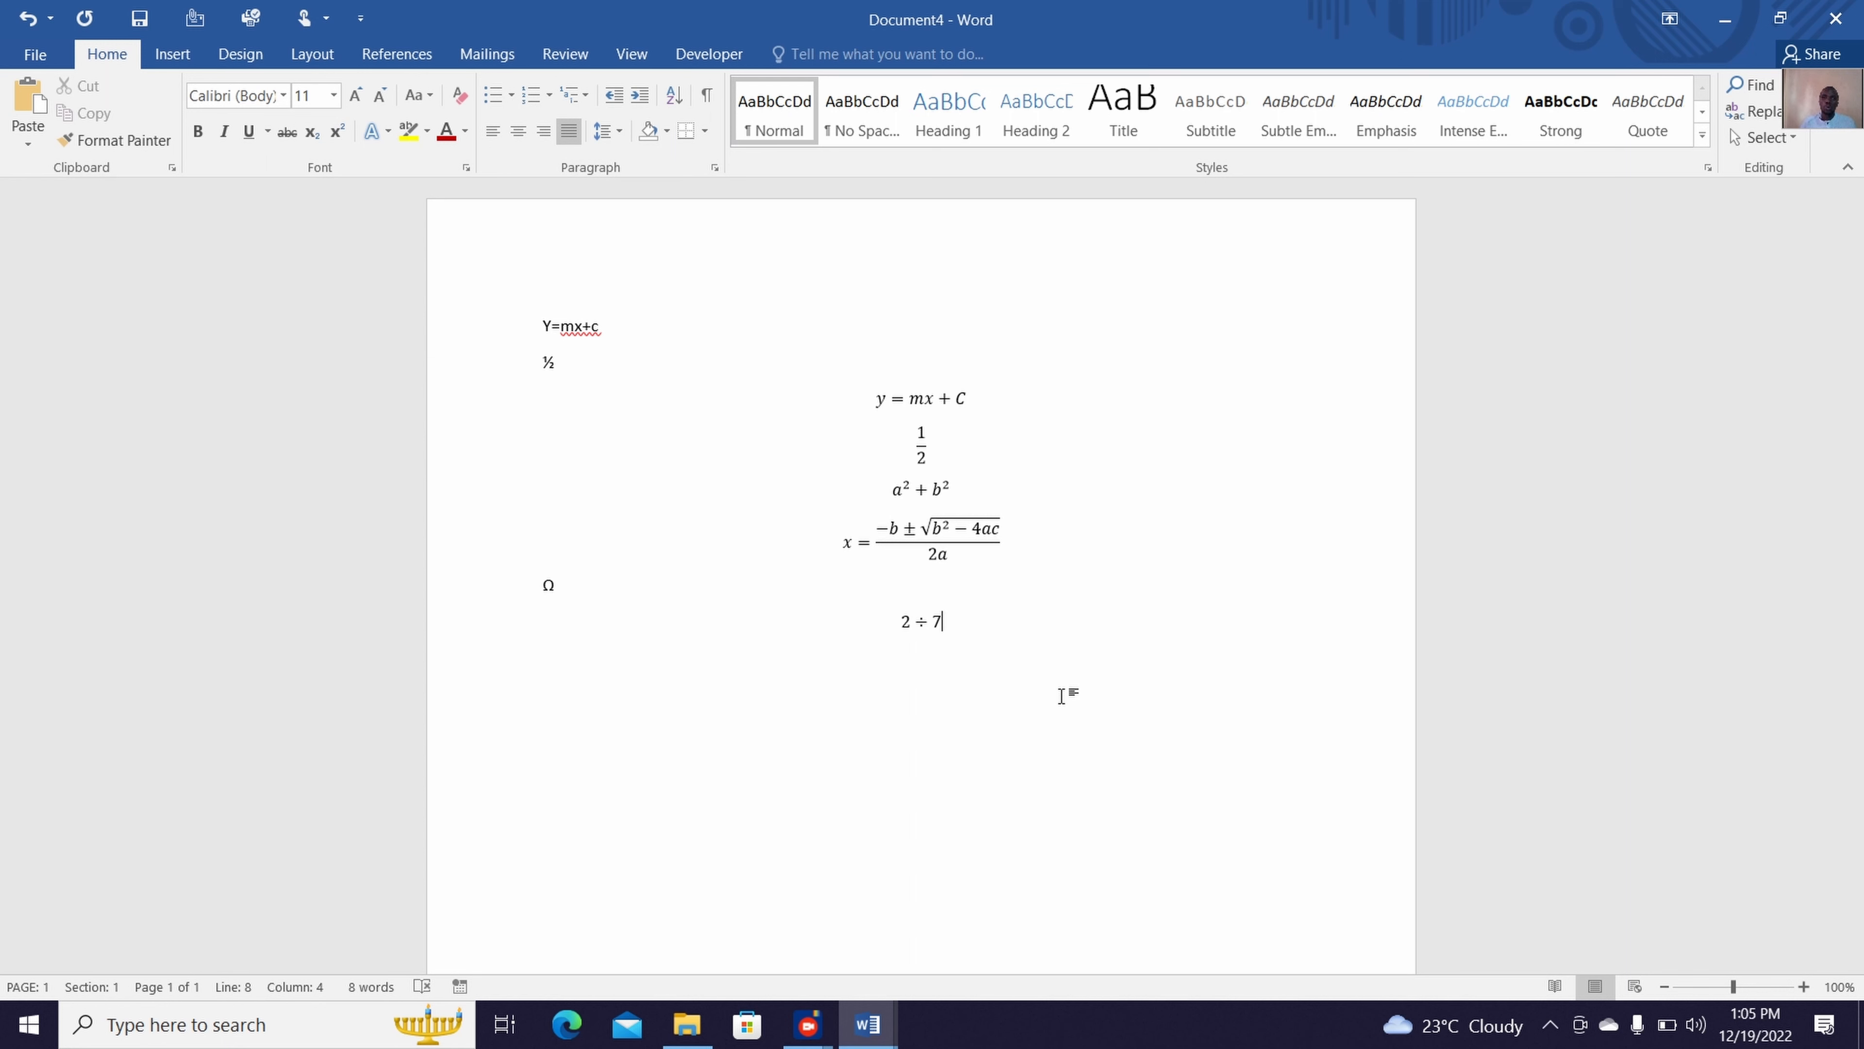
Minimize the Word windows and open the EQUATIONS presentation from the CHARTS folder in File Explorer
left_click(1723, 30)
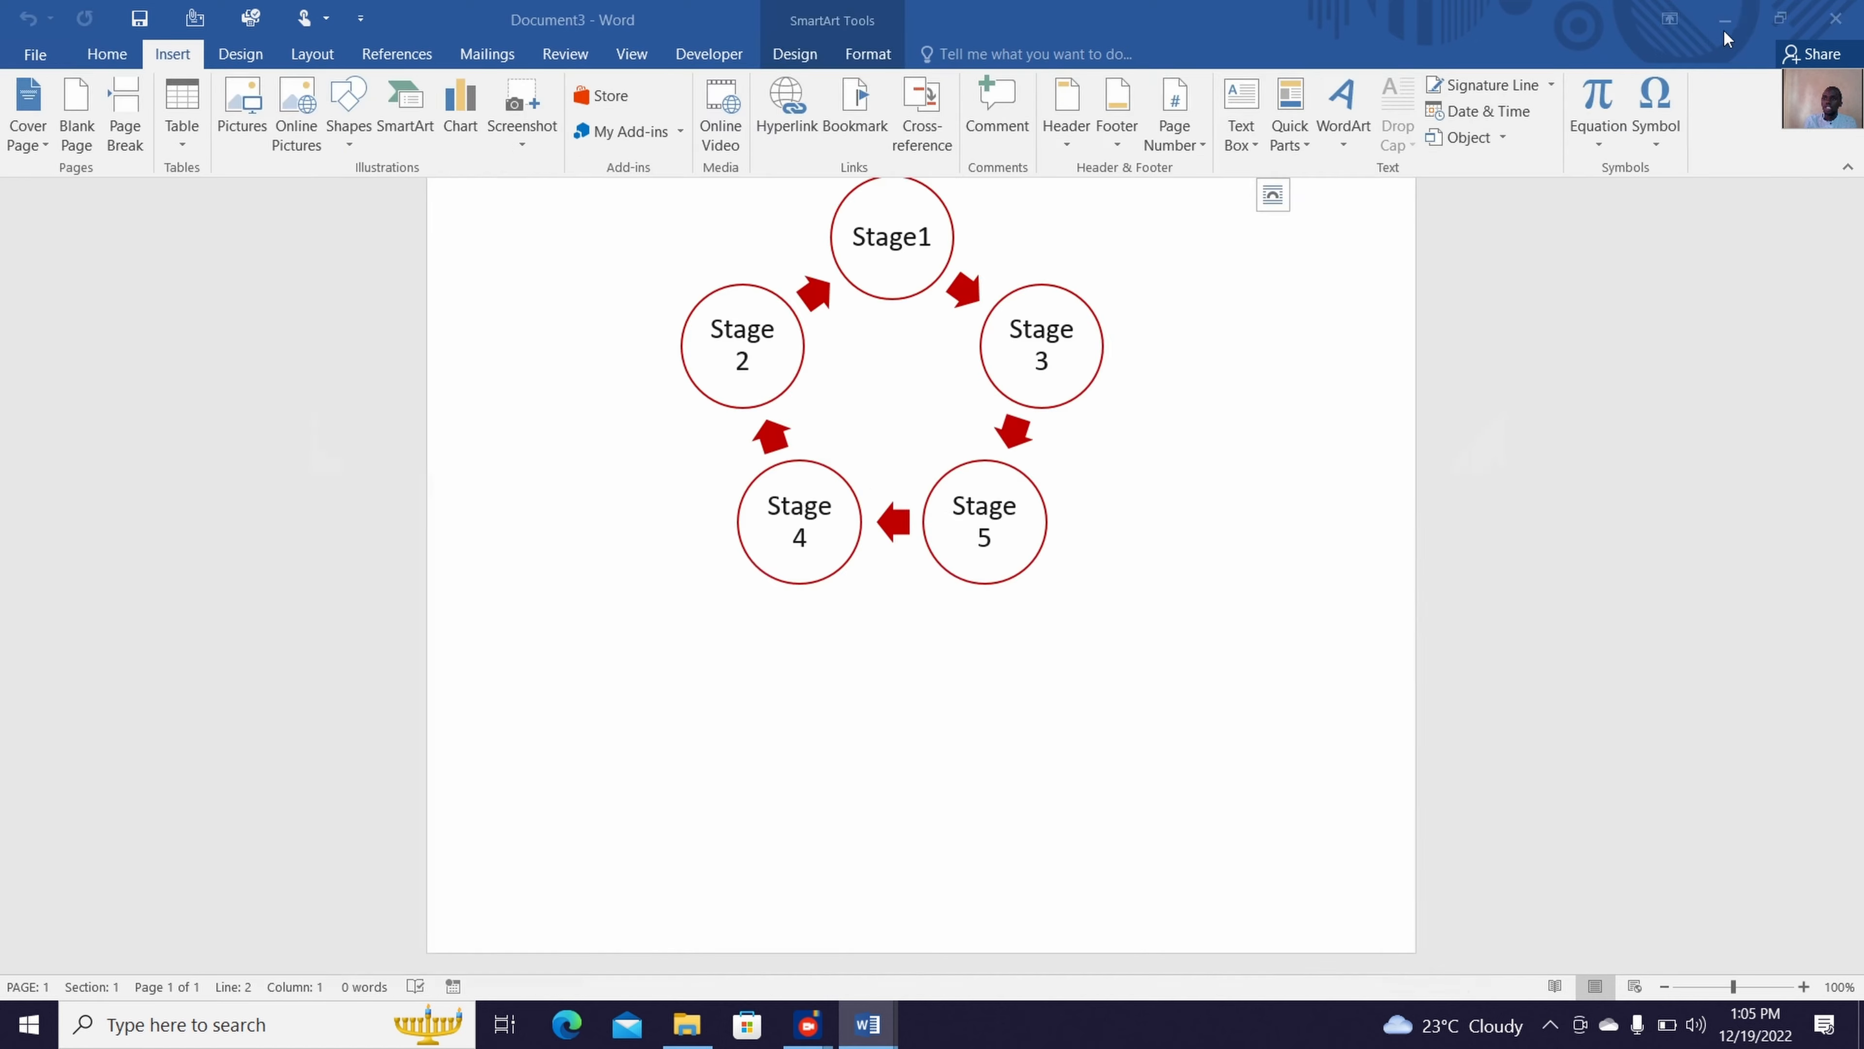
left_click(1724, 30)
left_click(1723, 29)
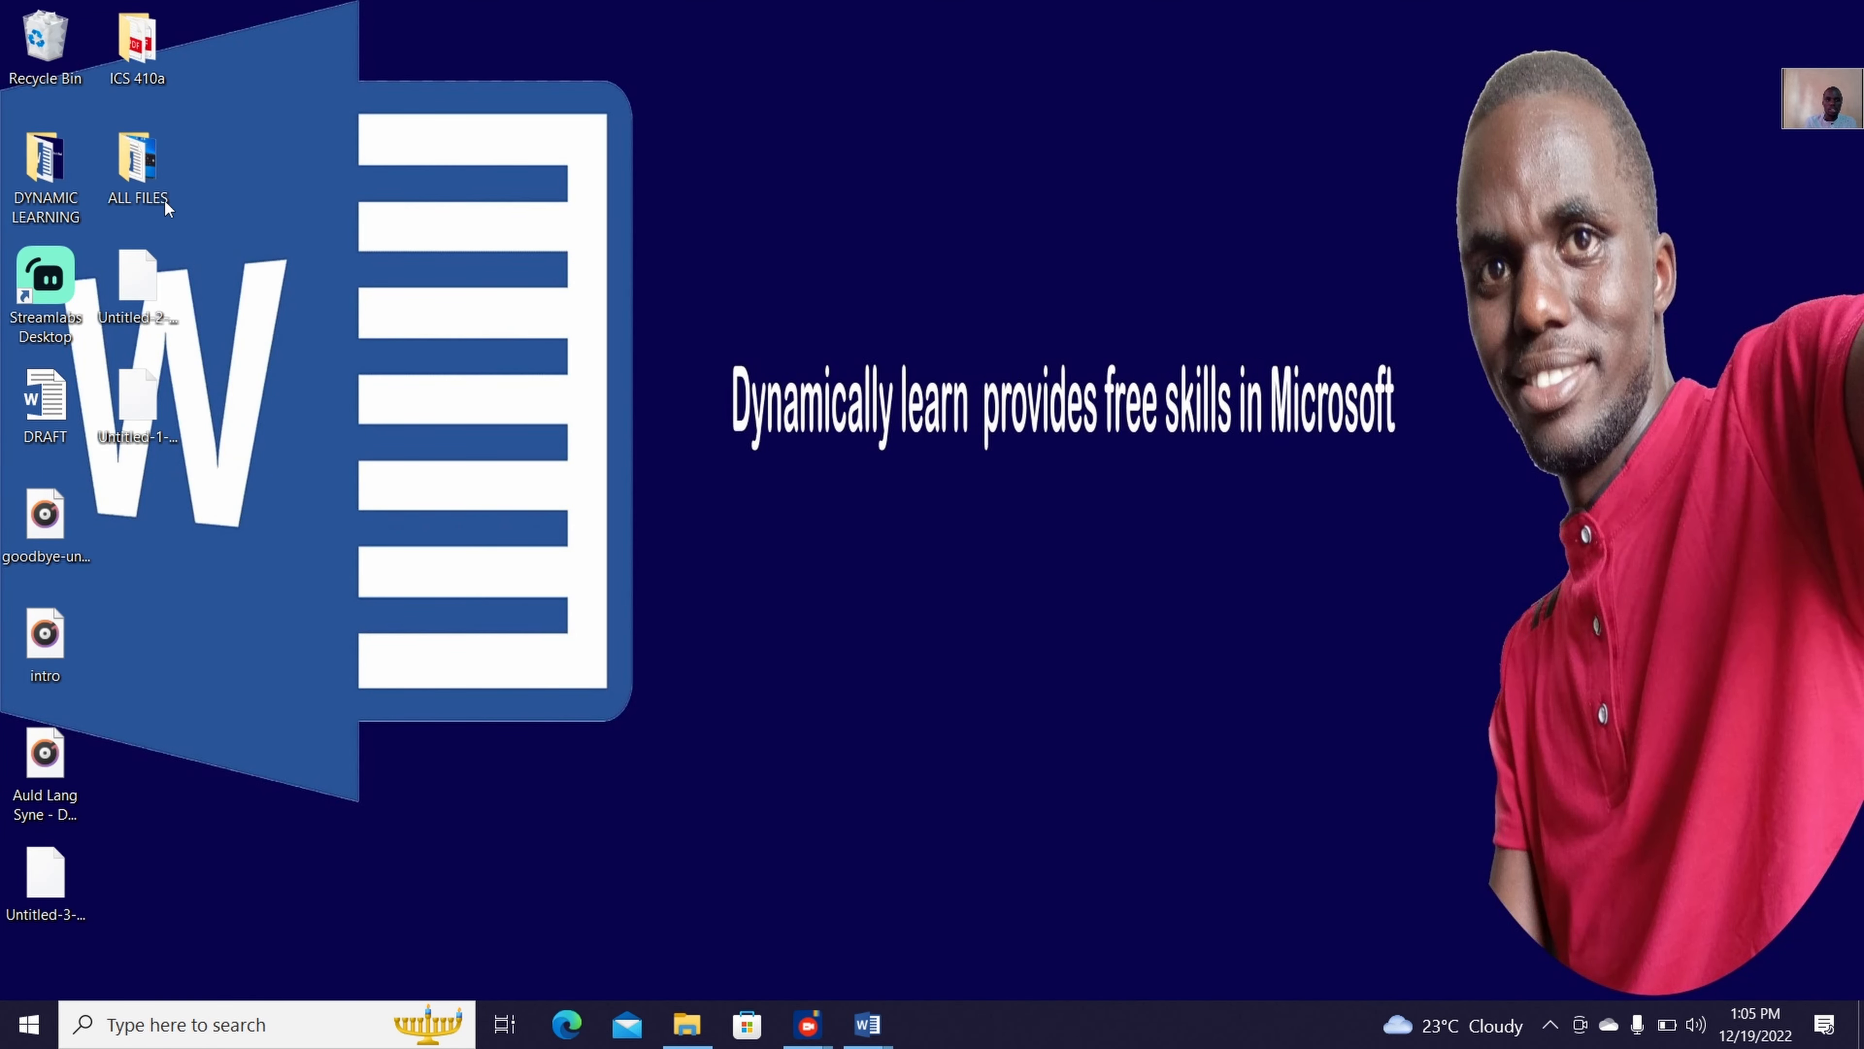
double_click(140, 169)
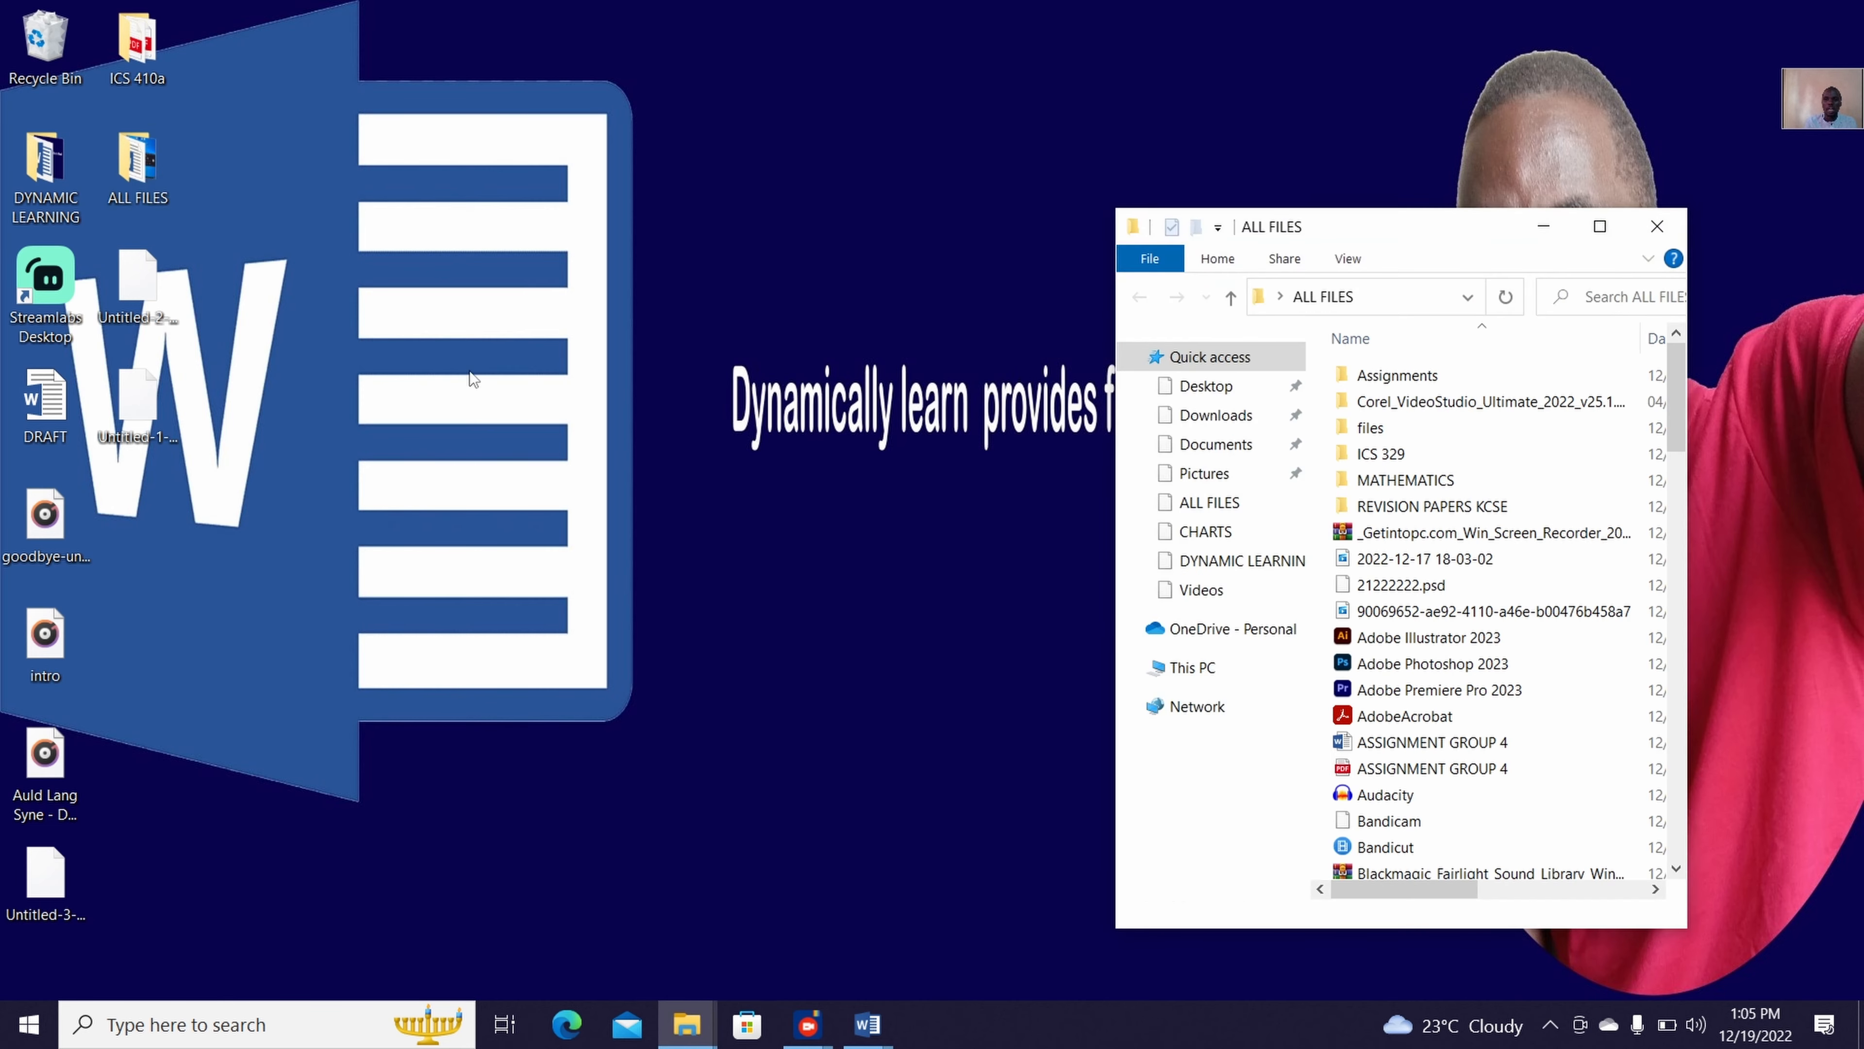
left_click(1600, 226)
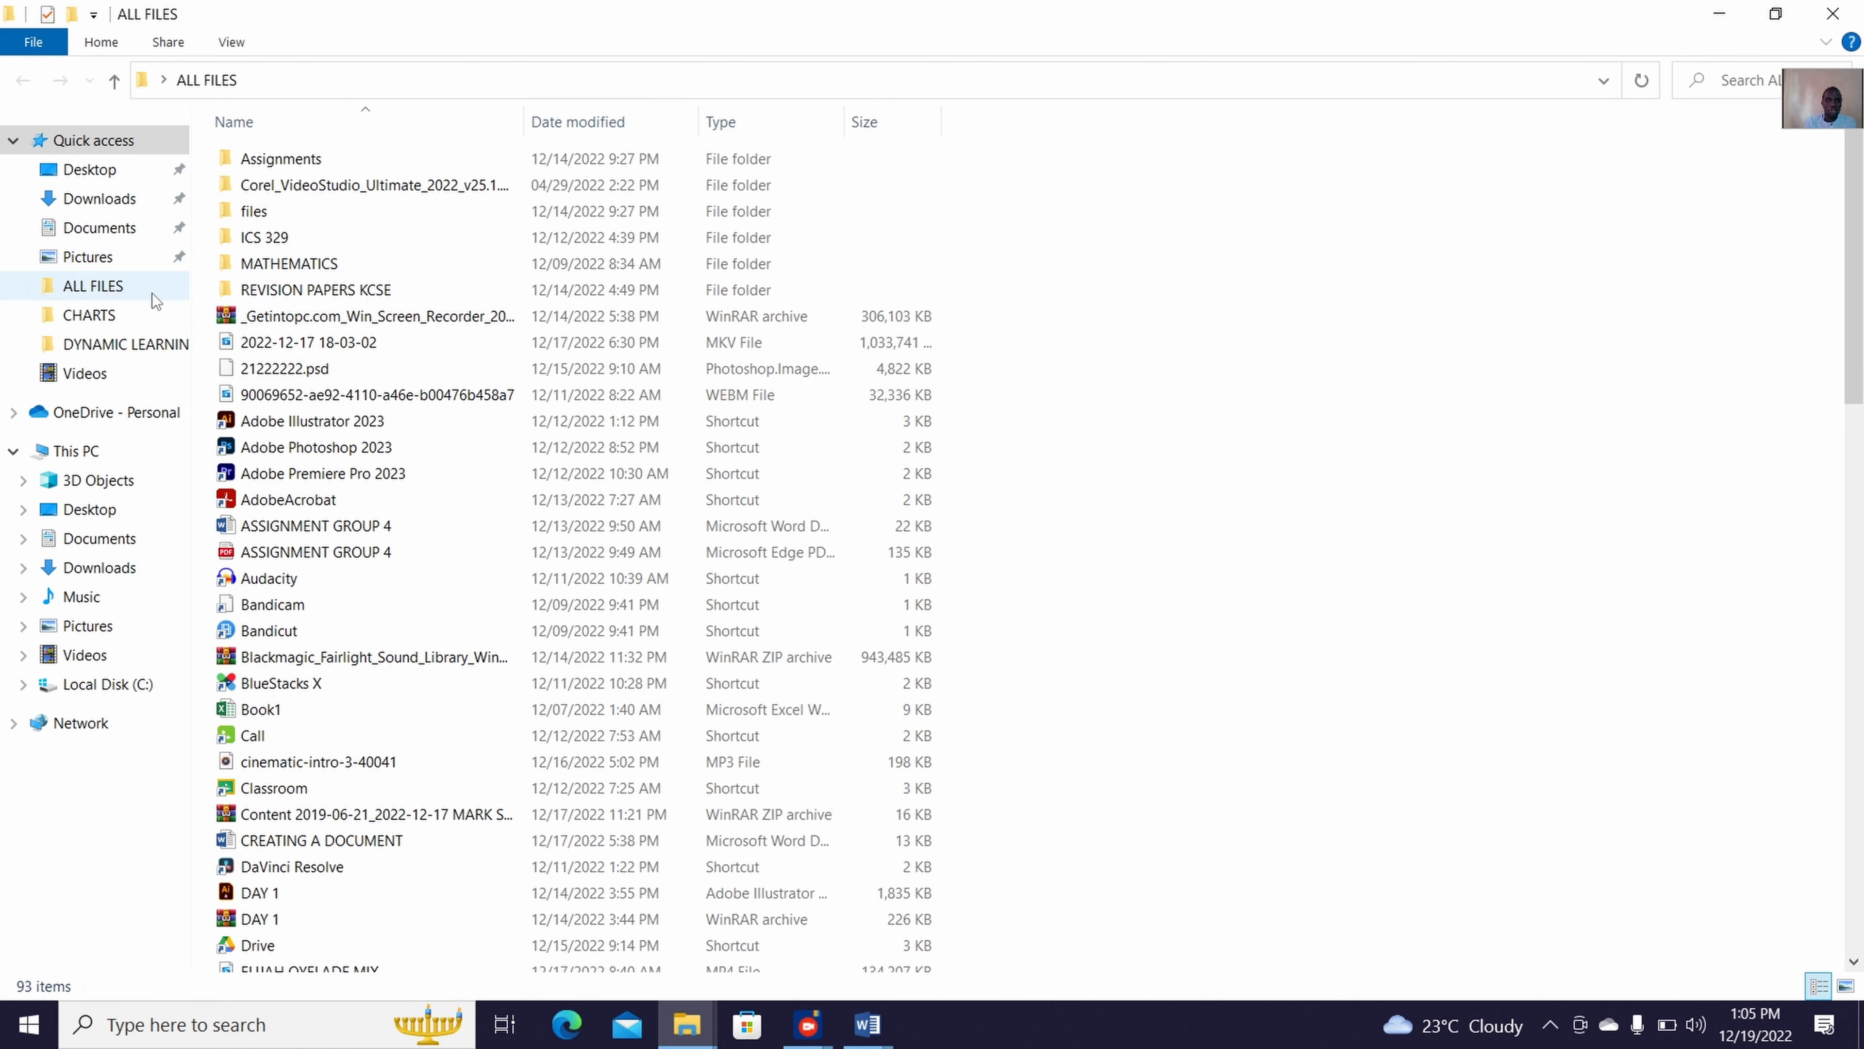
left_click(147, 310)
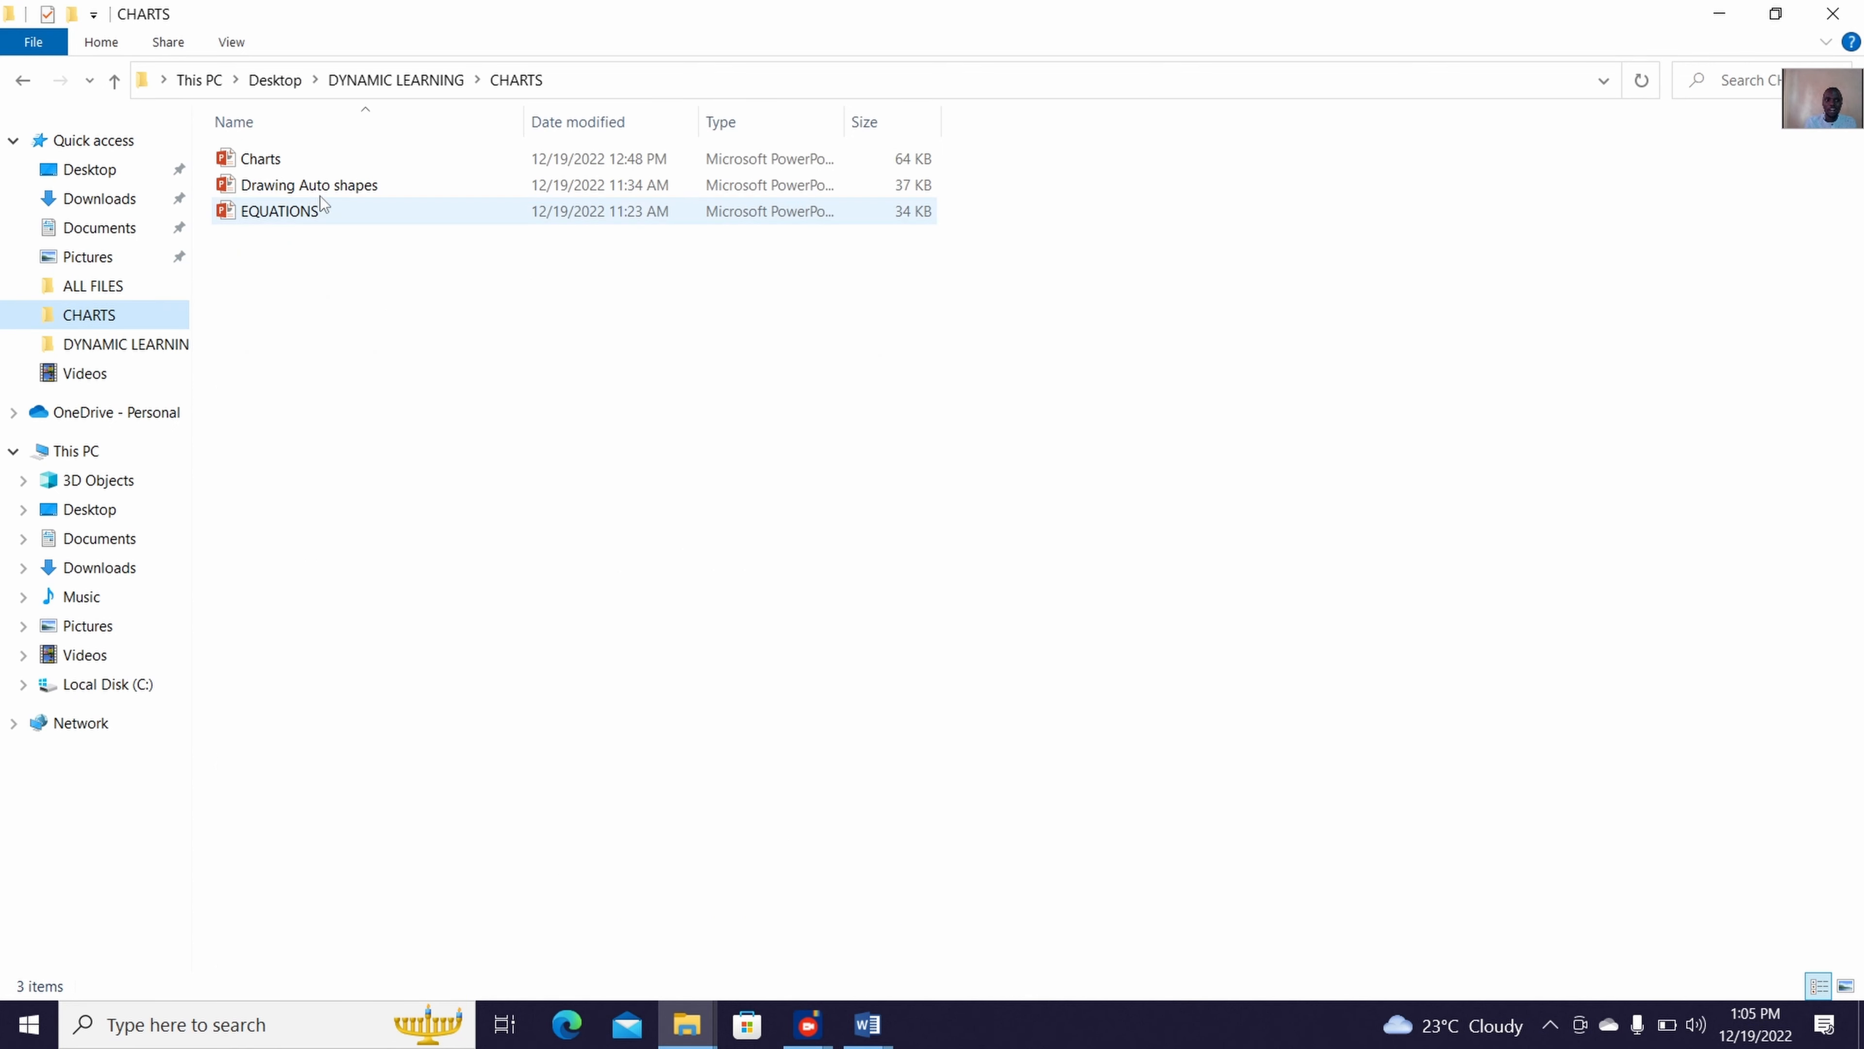
double_click(339, 219)
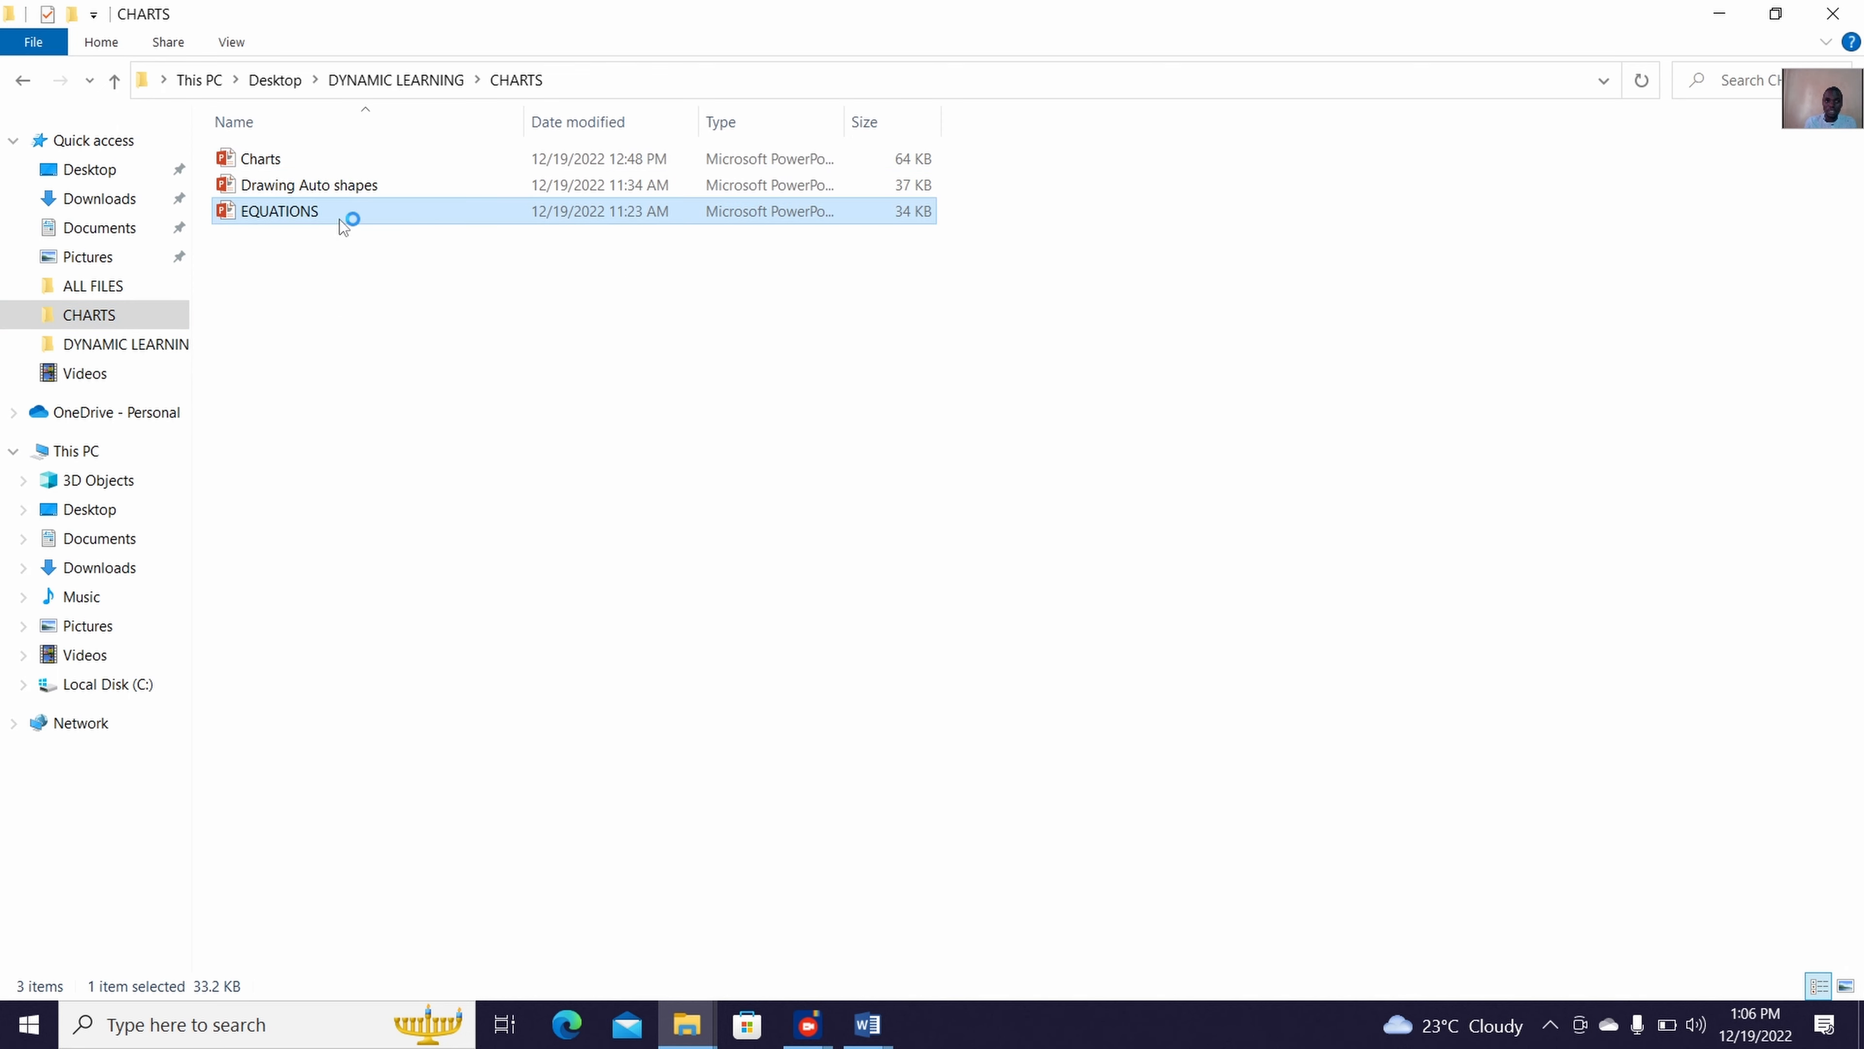